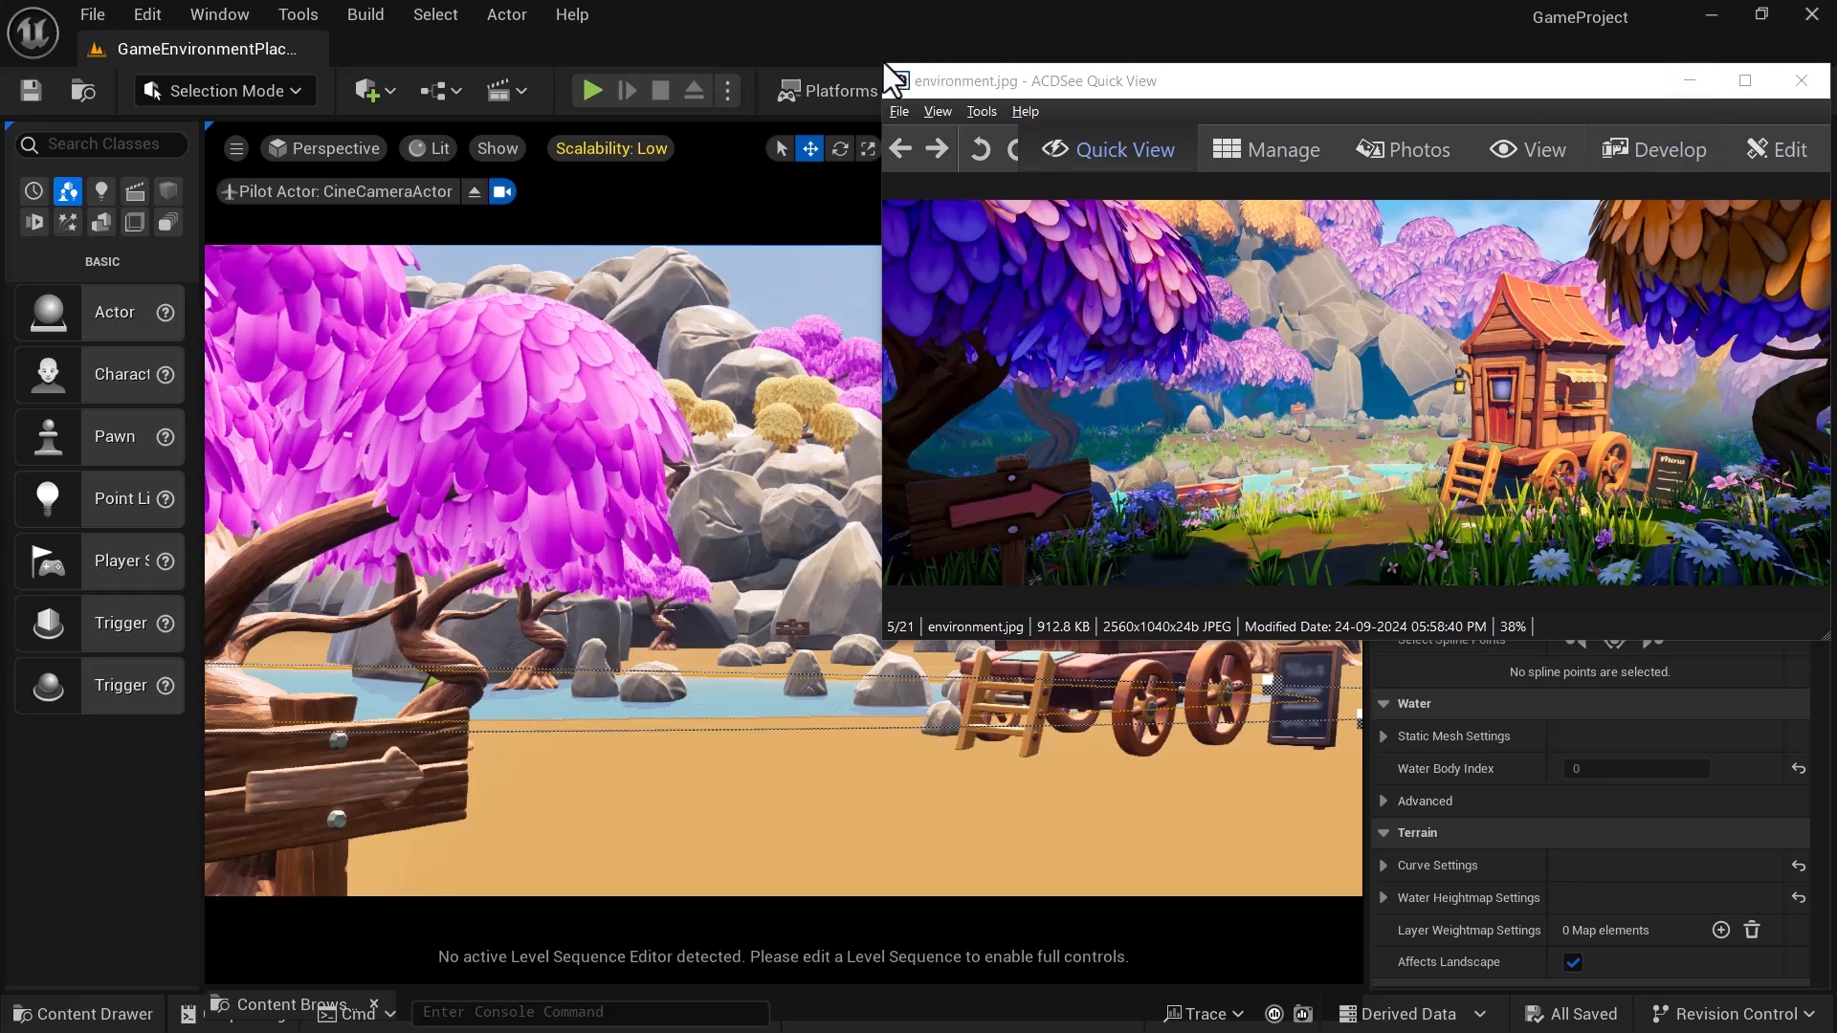
- Shrink the reference image window so it no longer covers the scene, and switch to the four-pane viewport layout
{"action": "left_click_drag", "start_coordinate": [882, 63], "coordinate": [1310, 233]}
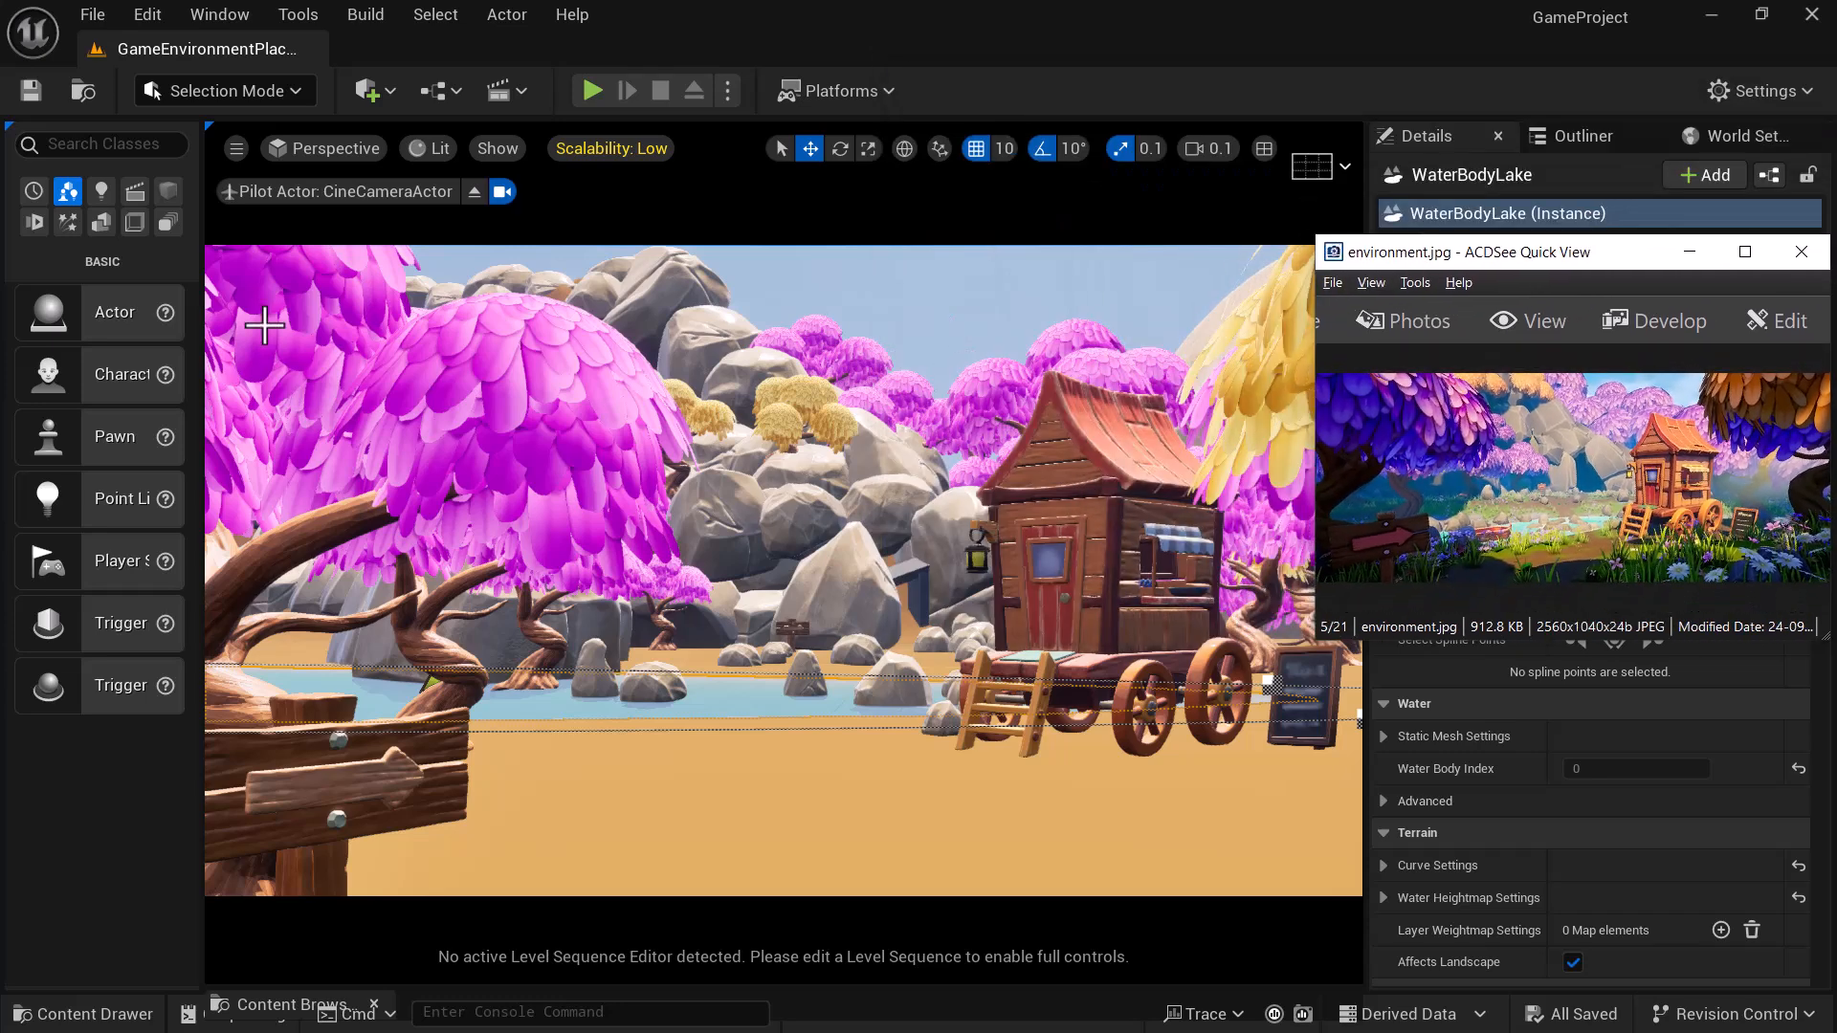
{"action": "left_click", "coordinate": [1266, 152]}
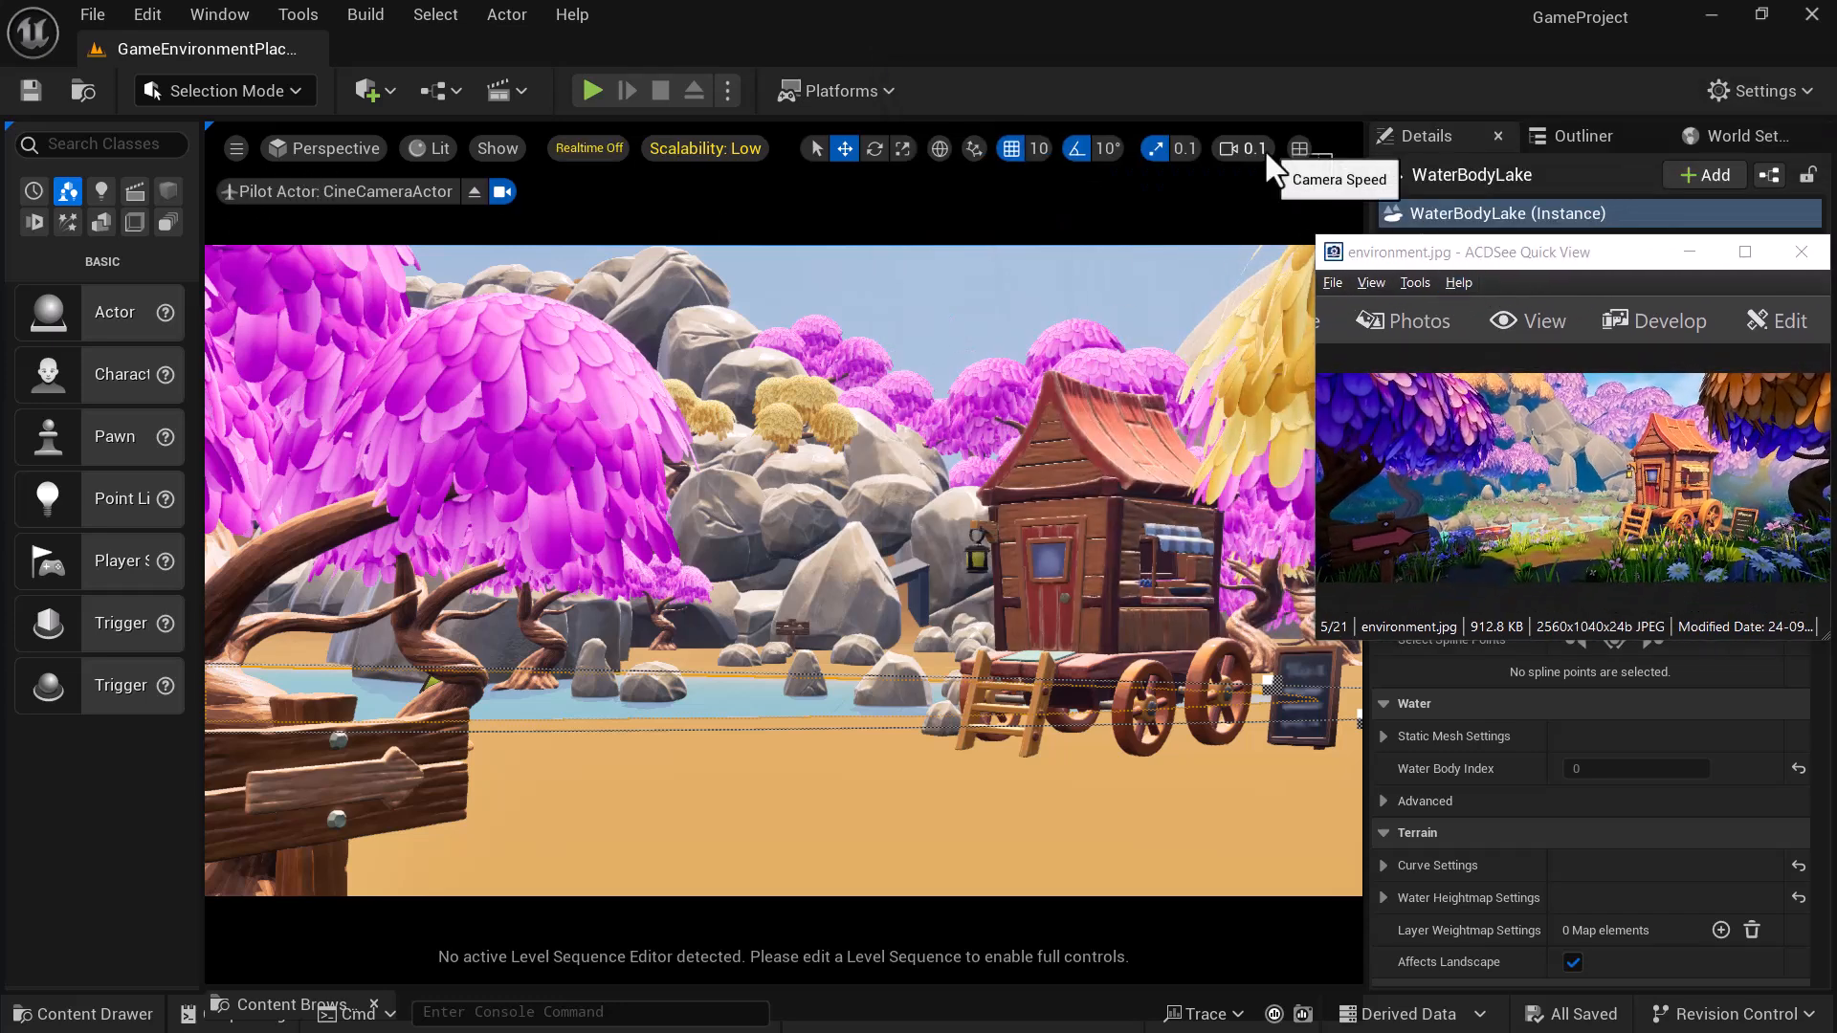
{"action": "left_click", "coordinate": [1300, 149]}
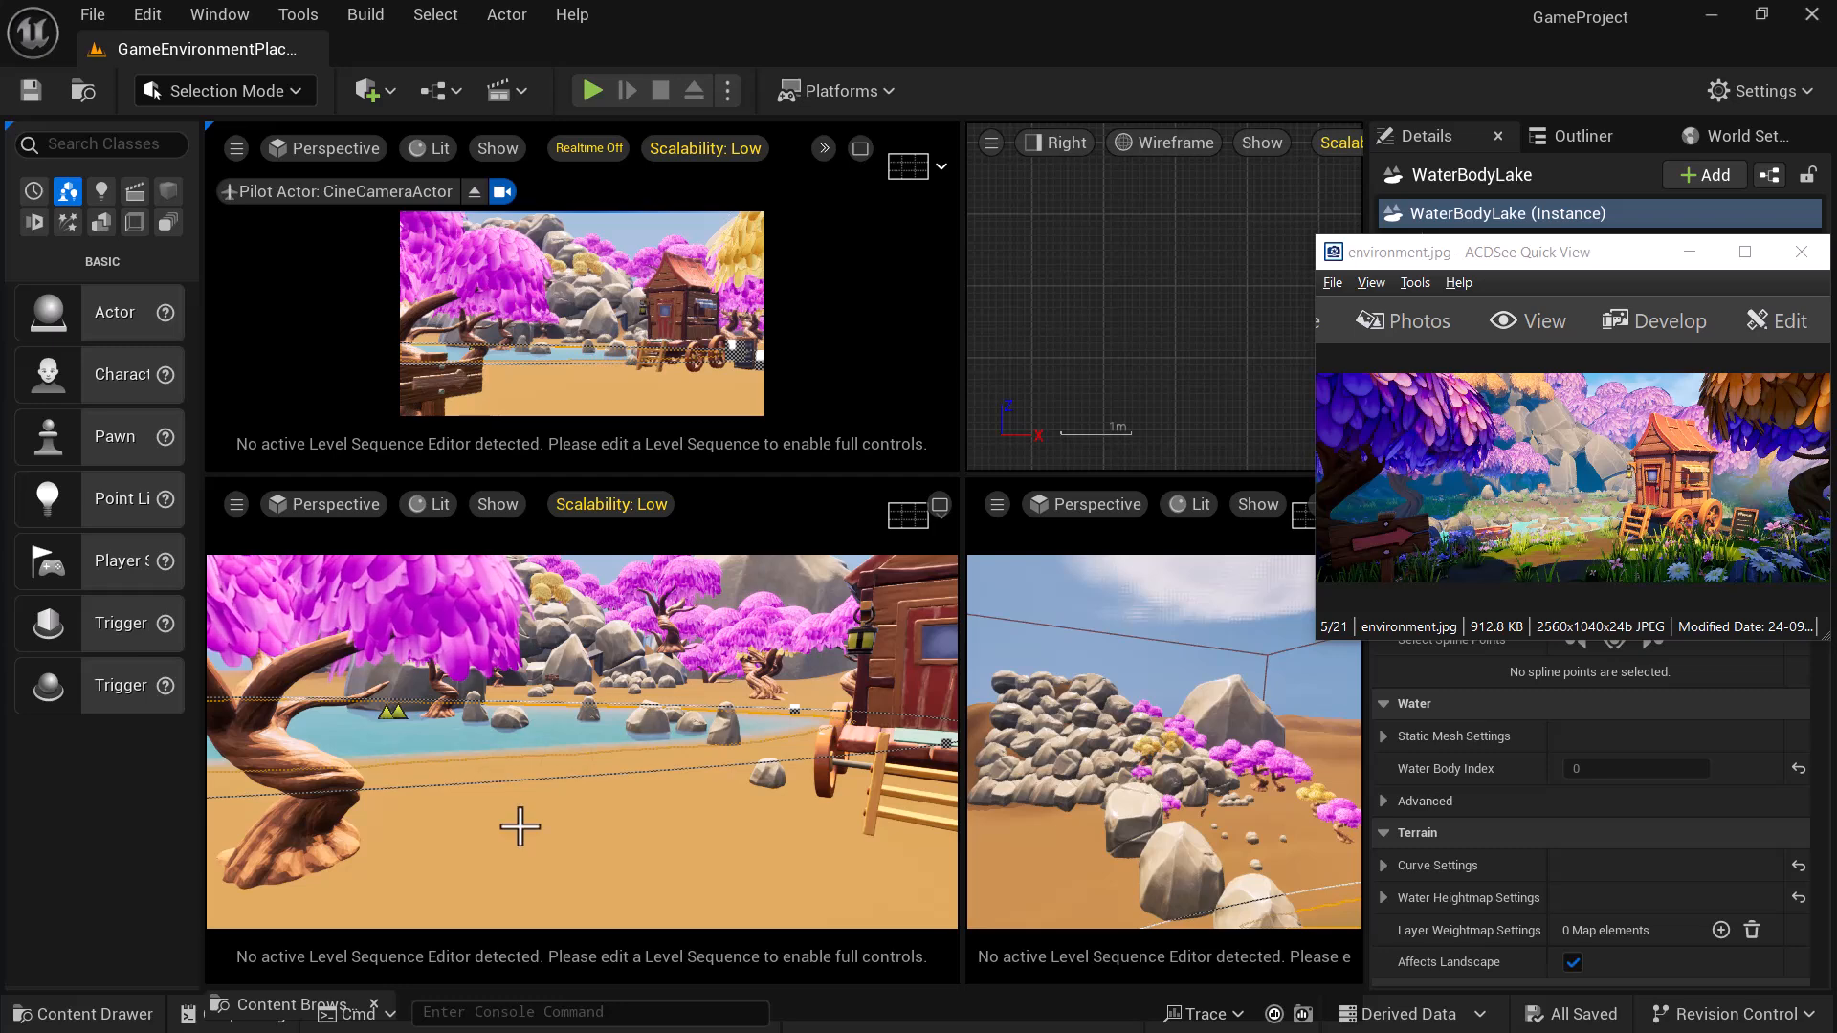
- Select the Landscape2 terrain in the lower perspective view and lower the reference image window to uncover the actor's details
{"action": "right_click_drag", "start_coordinate": [725, 861], "coordinate": [861, 911]}
{"action": "left_click", "coordinate": [706, 739]}
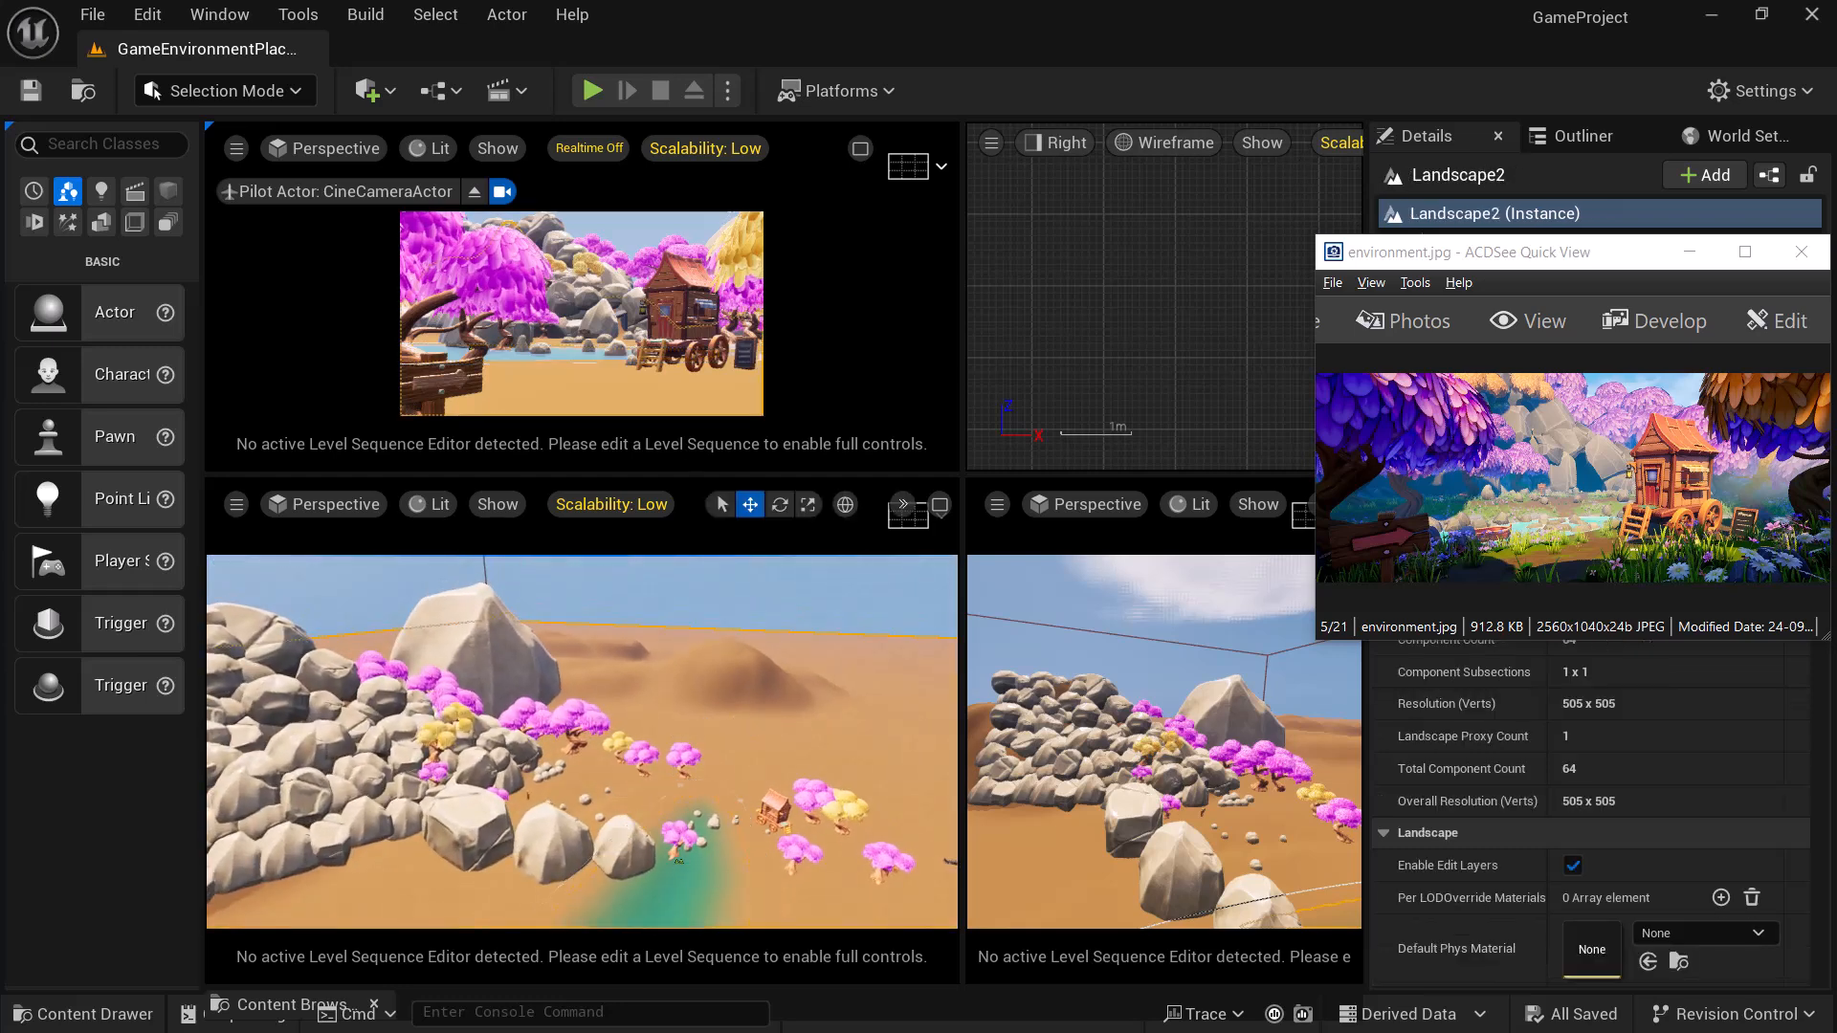
{"action": "left_click_drag", "start_coordinate": [1493, 271], "coordinate": [1541, 471]}
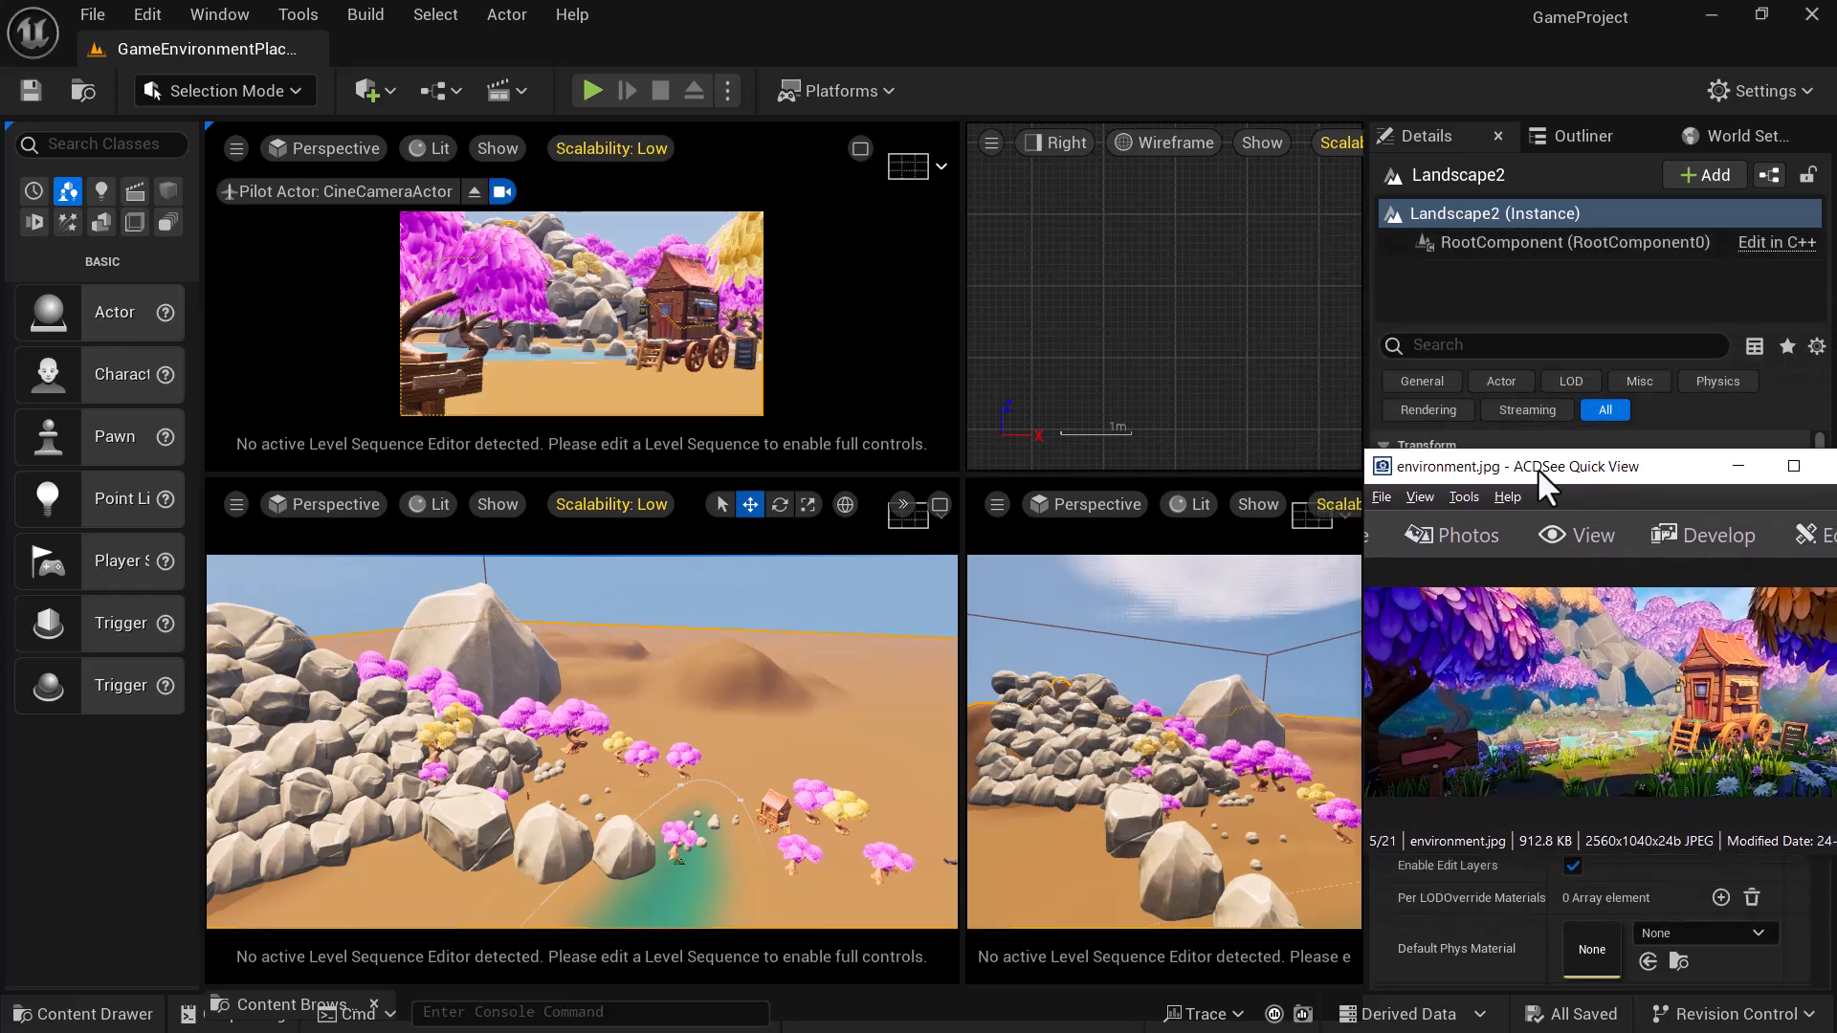
- Switch to Landscape mode, then widen the sculpting tools area and the piloted camera and lower perspective views
{"action": "left_click", "coordinate": [260, 85]}
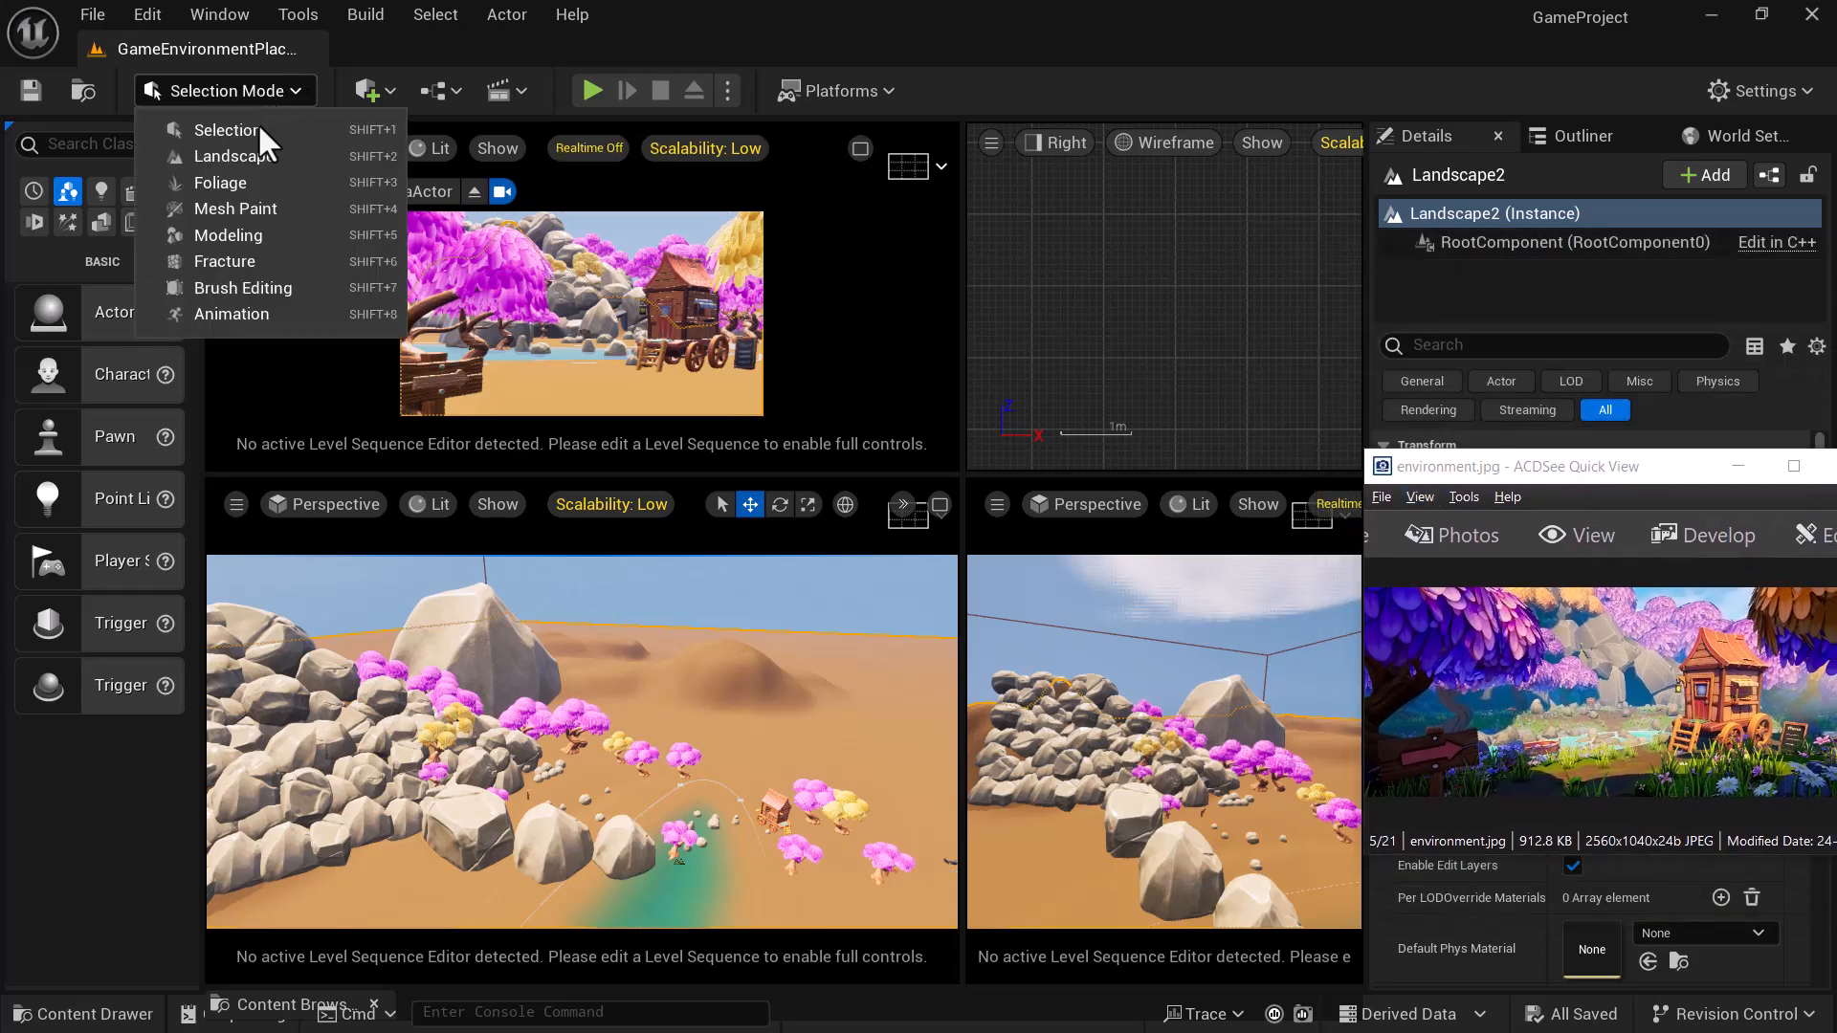
{"action": "left_click", "coordinate": [244, 156]}
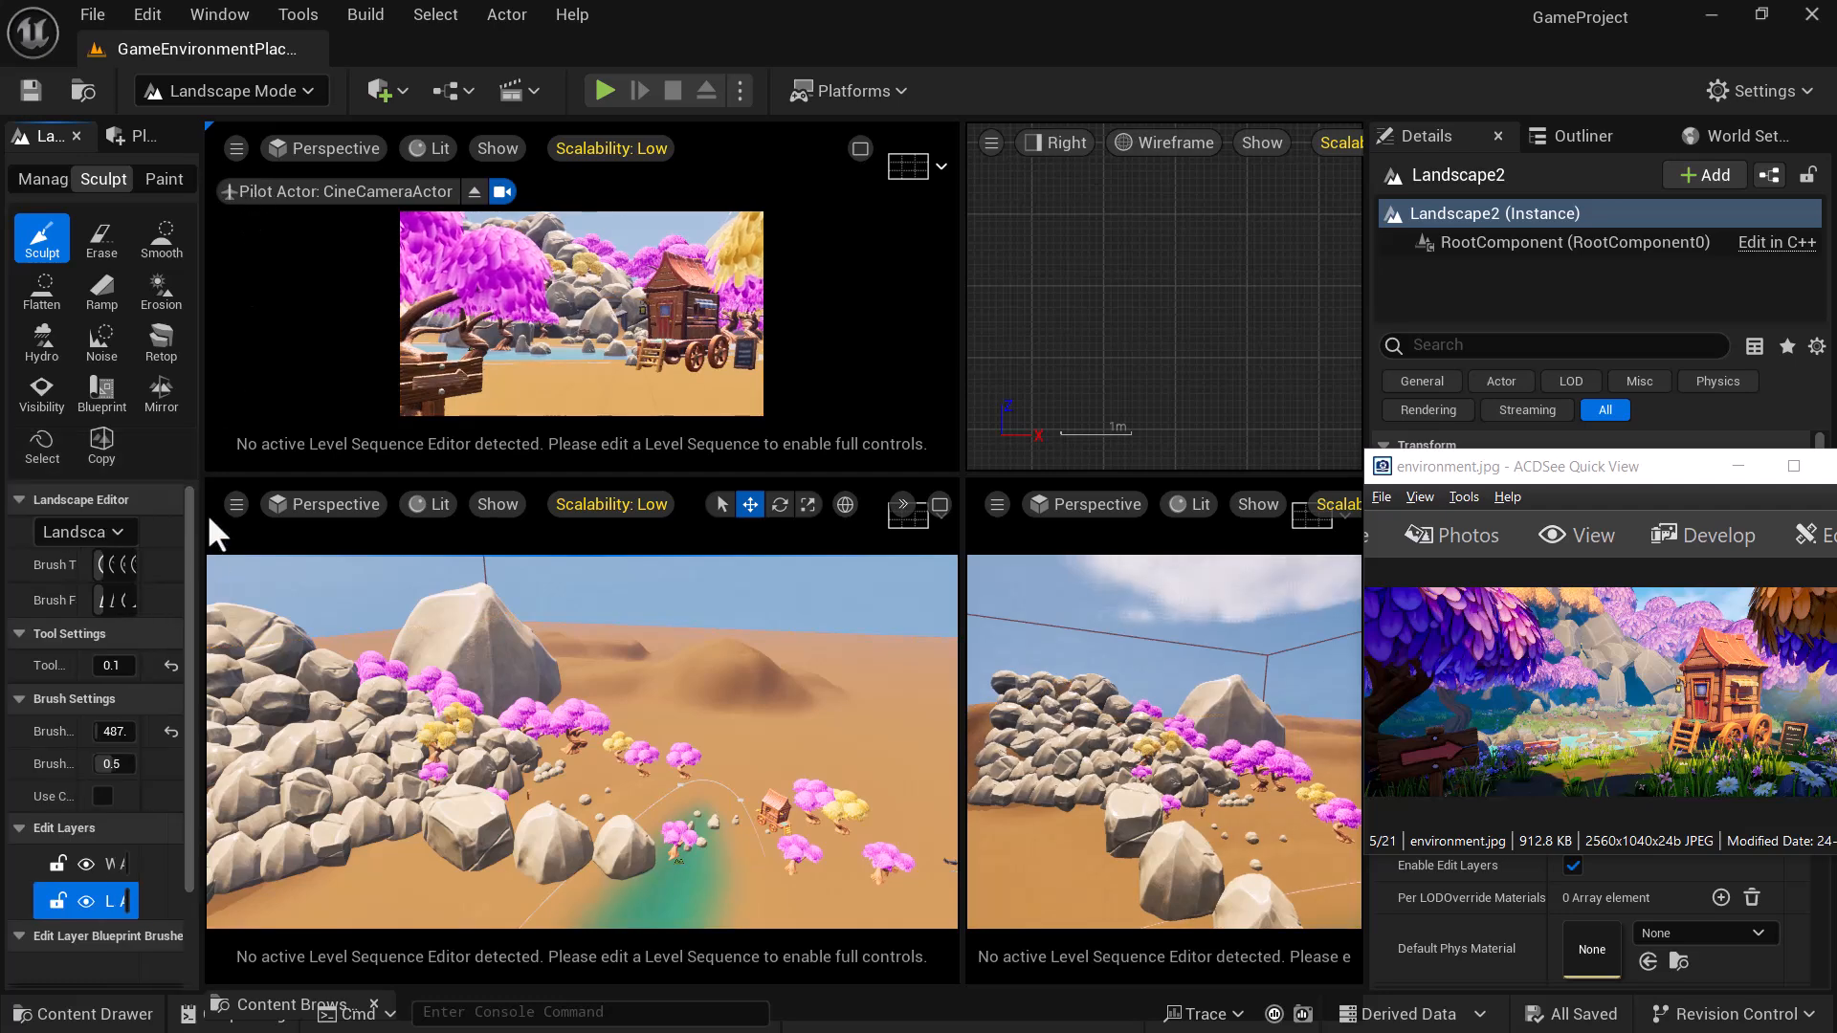
{"action": "left_click_drag", "start_coordinate": [203, 512], "coordinate": [359, 510]}
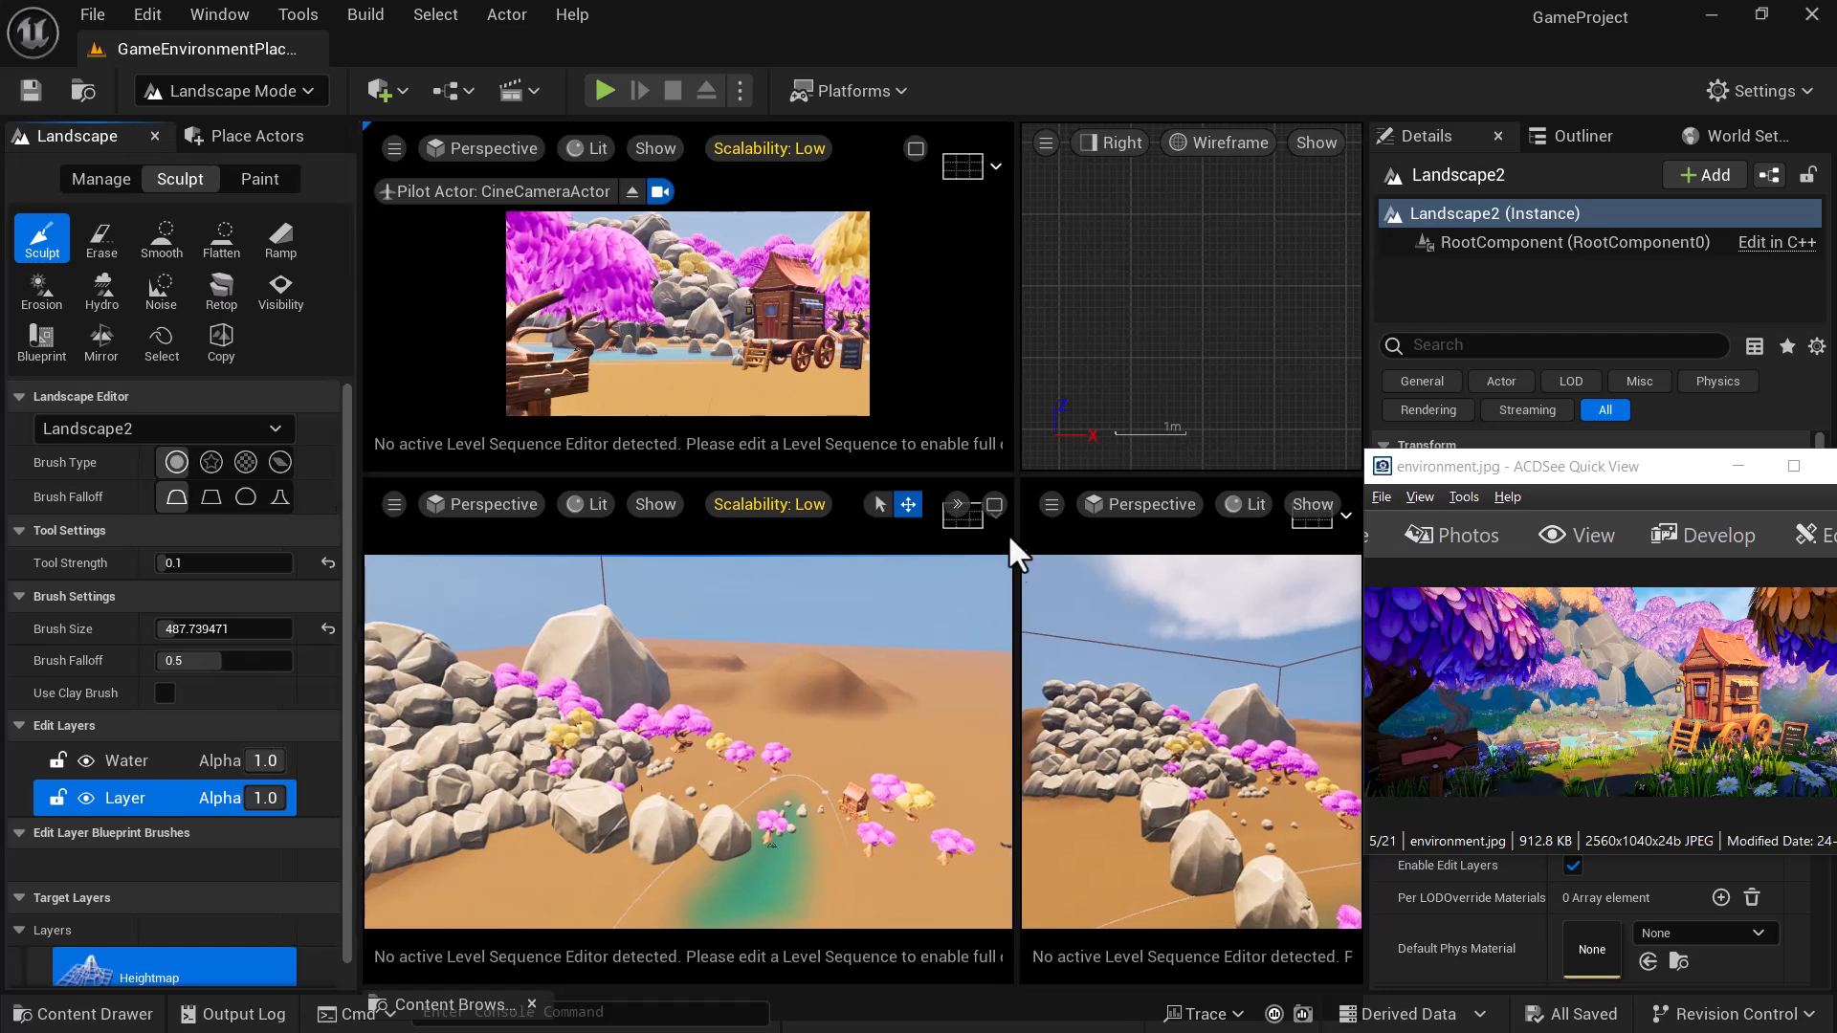
{"action": "left_click_drag", "start_coordinate": [1020, 476], "coordinate": [1255, 478]}
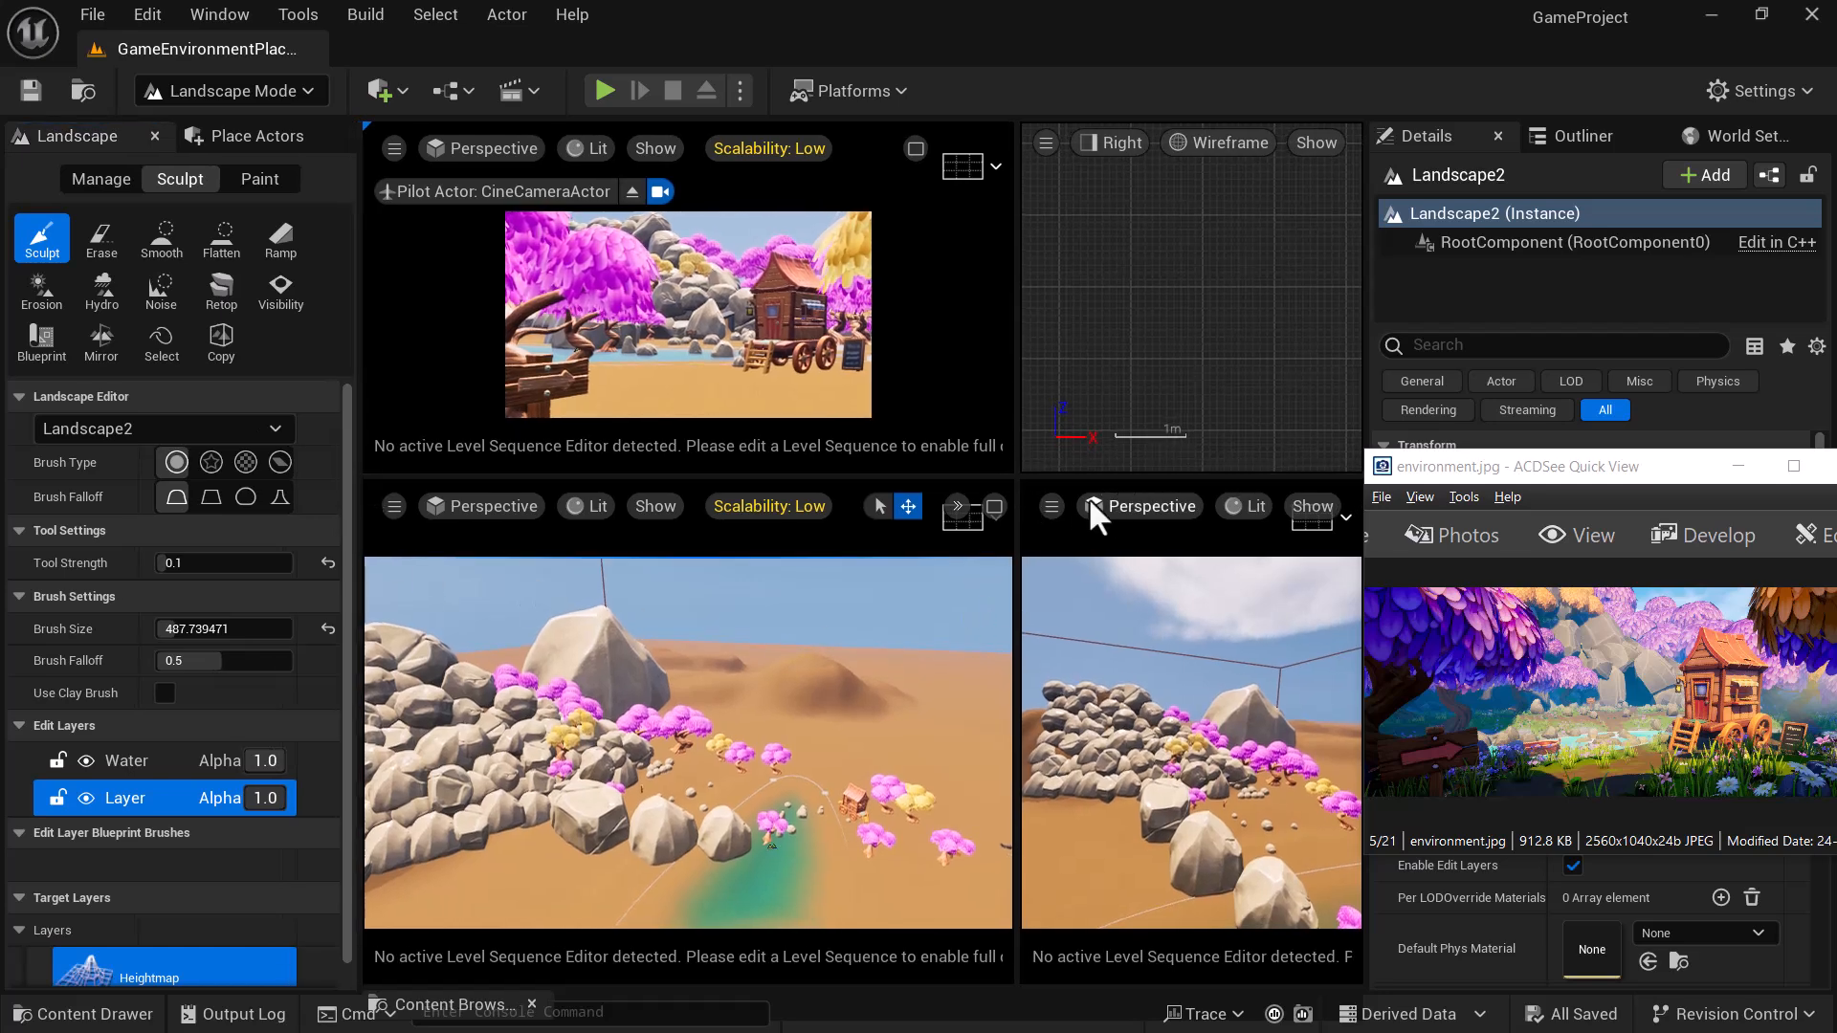
{"action": "left_click_drag", "start_coordinate": [1015, 496], "coordinate": [1332, 506]}
- Try Sculpt strokes on the open sand behind the trees and wagon, undoing them
{"action": "right_click_drag", "start_coordinate": [1197, 697], "coordinate": [1131, 739]}
{"action": "left_click_drag", "start_coordinate": [1111, 756], "coordinate": [1094, 739]}
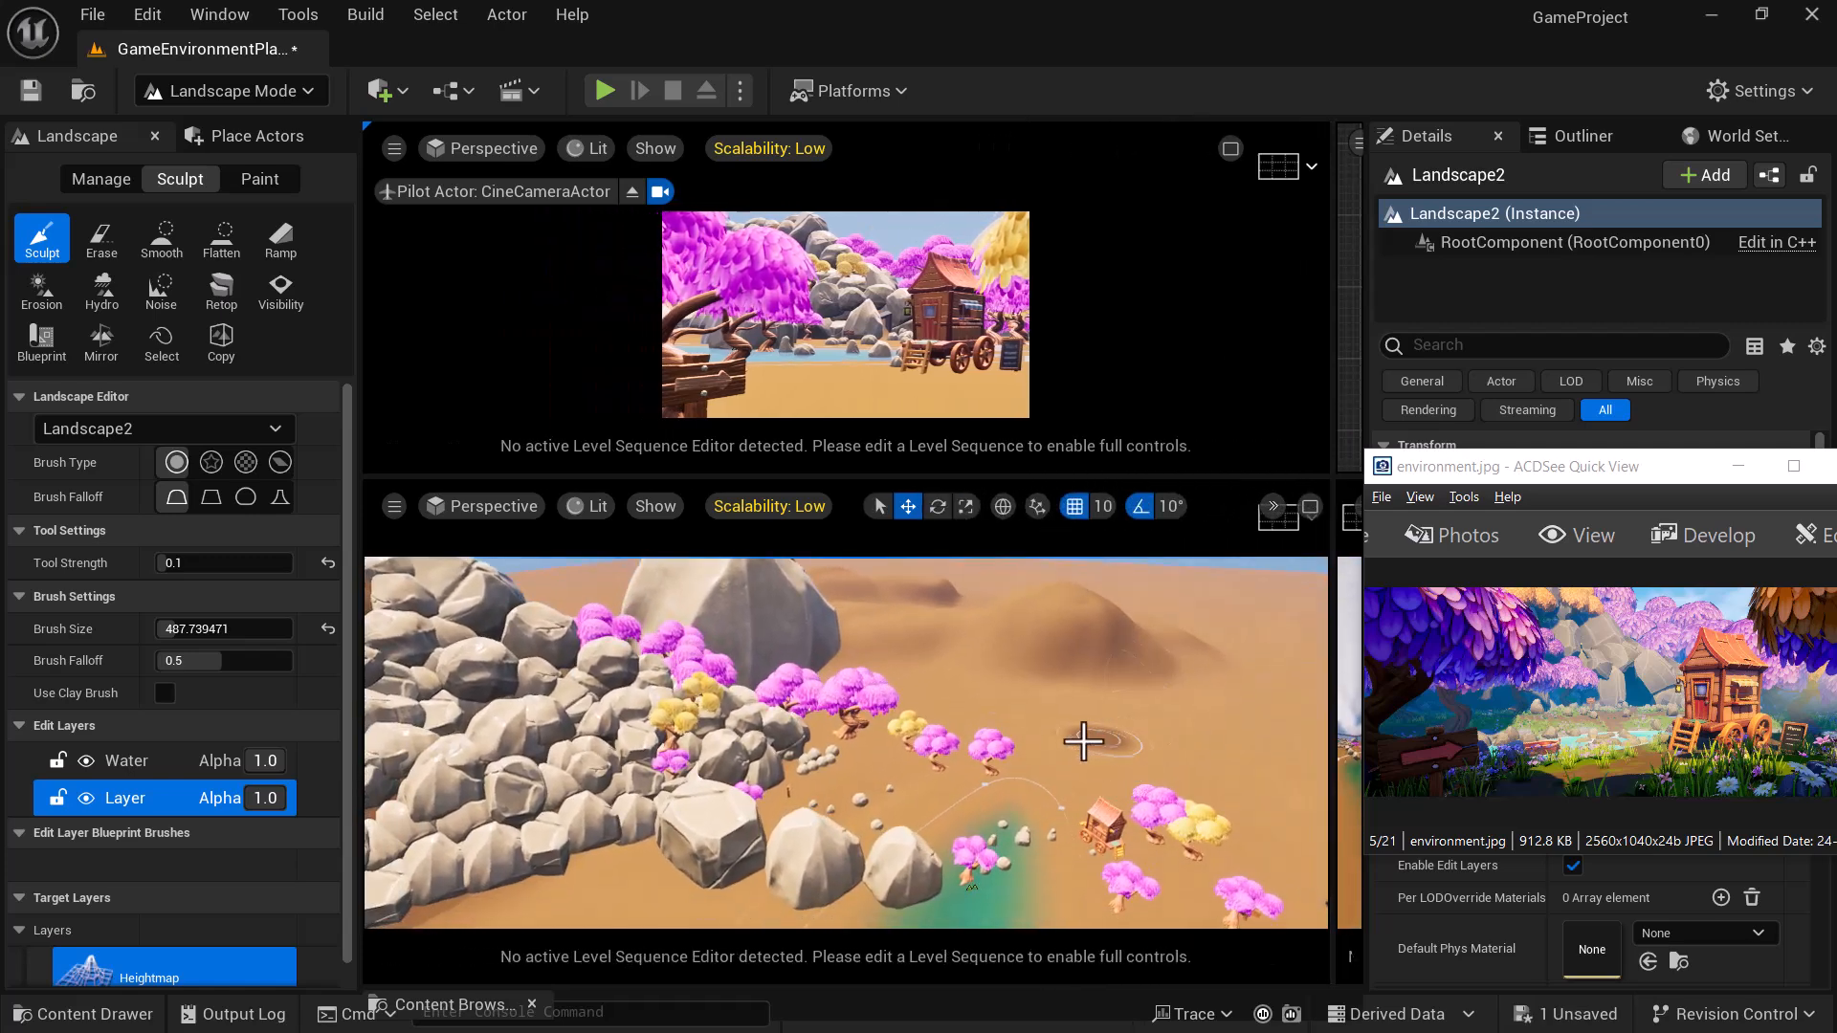
{"action": "key", "text": "ctrl+z"}
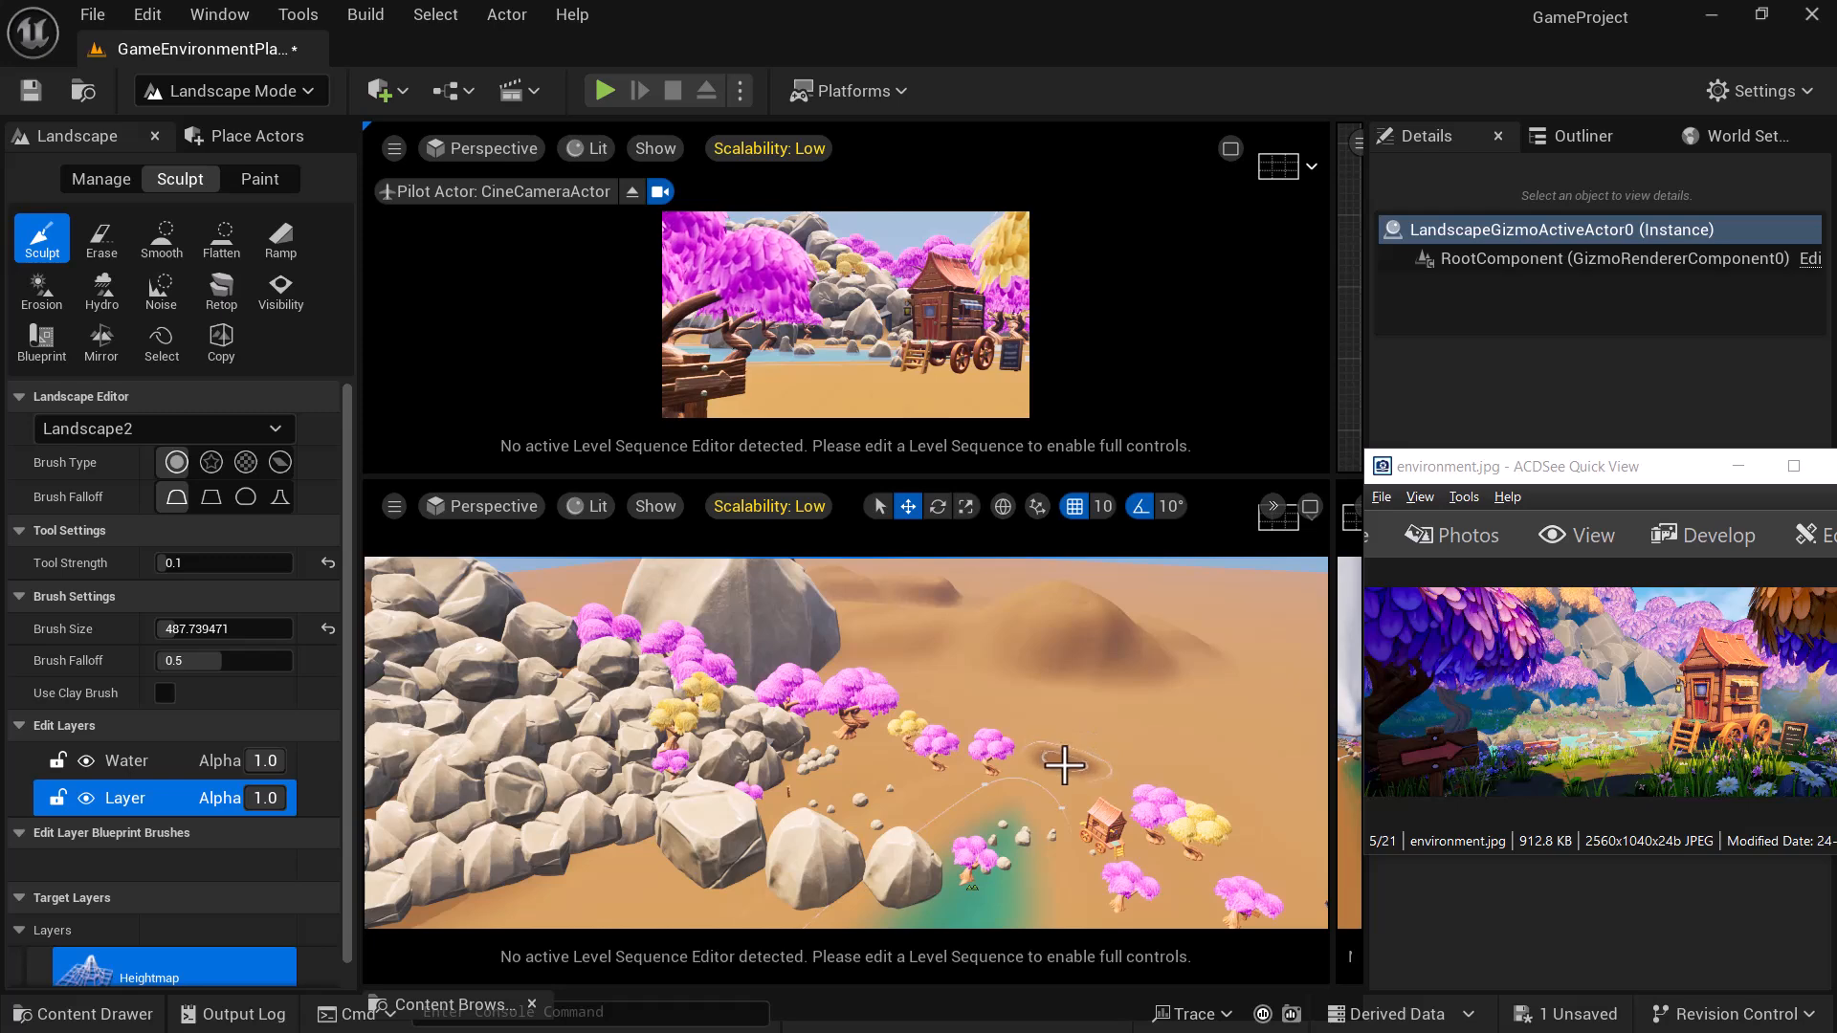
{"action": "key", "text": "ctrl+z"}
{"action": "right_click_drag", "start_coordinate": [1148, 759], "coordinate": [1072, 763]}
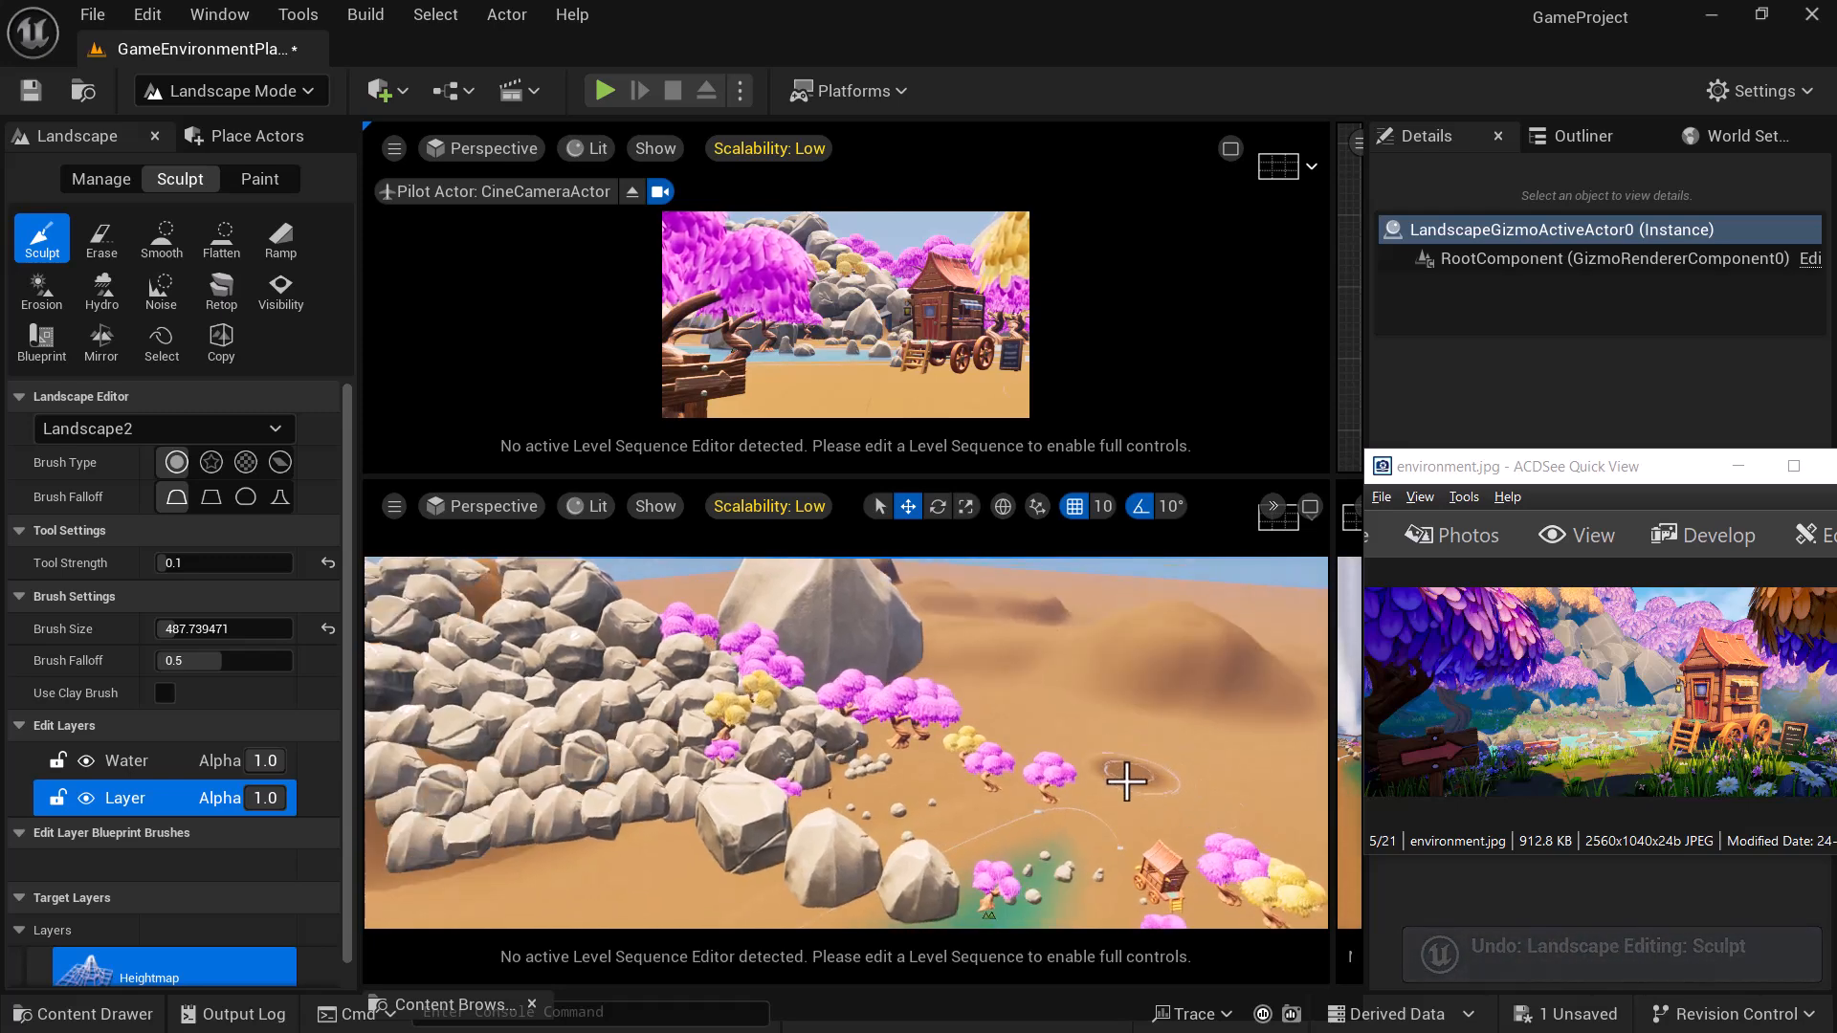
{"action": "right_click_drag", "start_coordinate": [1160, 836], "coordinate": [1124, 813]}
{"action": "mouse_move", "coordinate": [1187, 768]}
{"action": "left_mouse_down"}
{"action": "mouse_move", "coordinate": [1183, 689]}
{"action": "mouse_move", "coordinate": [1041, 821]}
{"action": "left_mouse_up"}
{"action": "key", "text": "ctrl+z"}
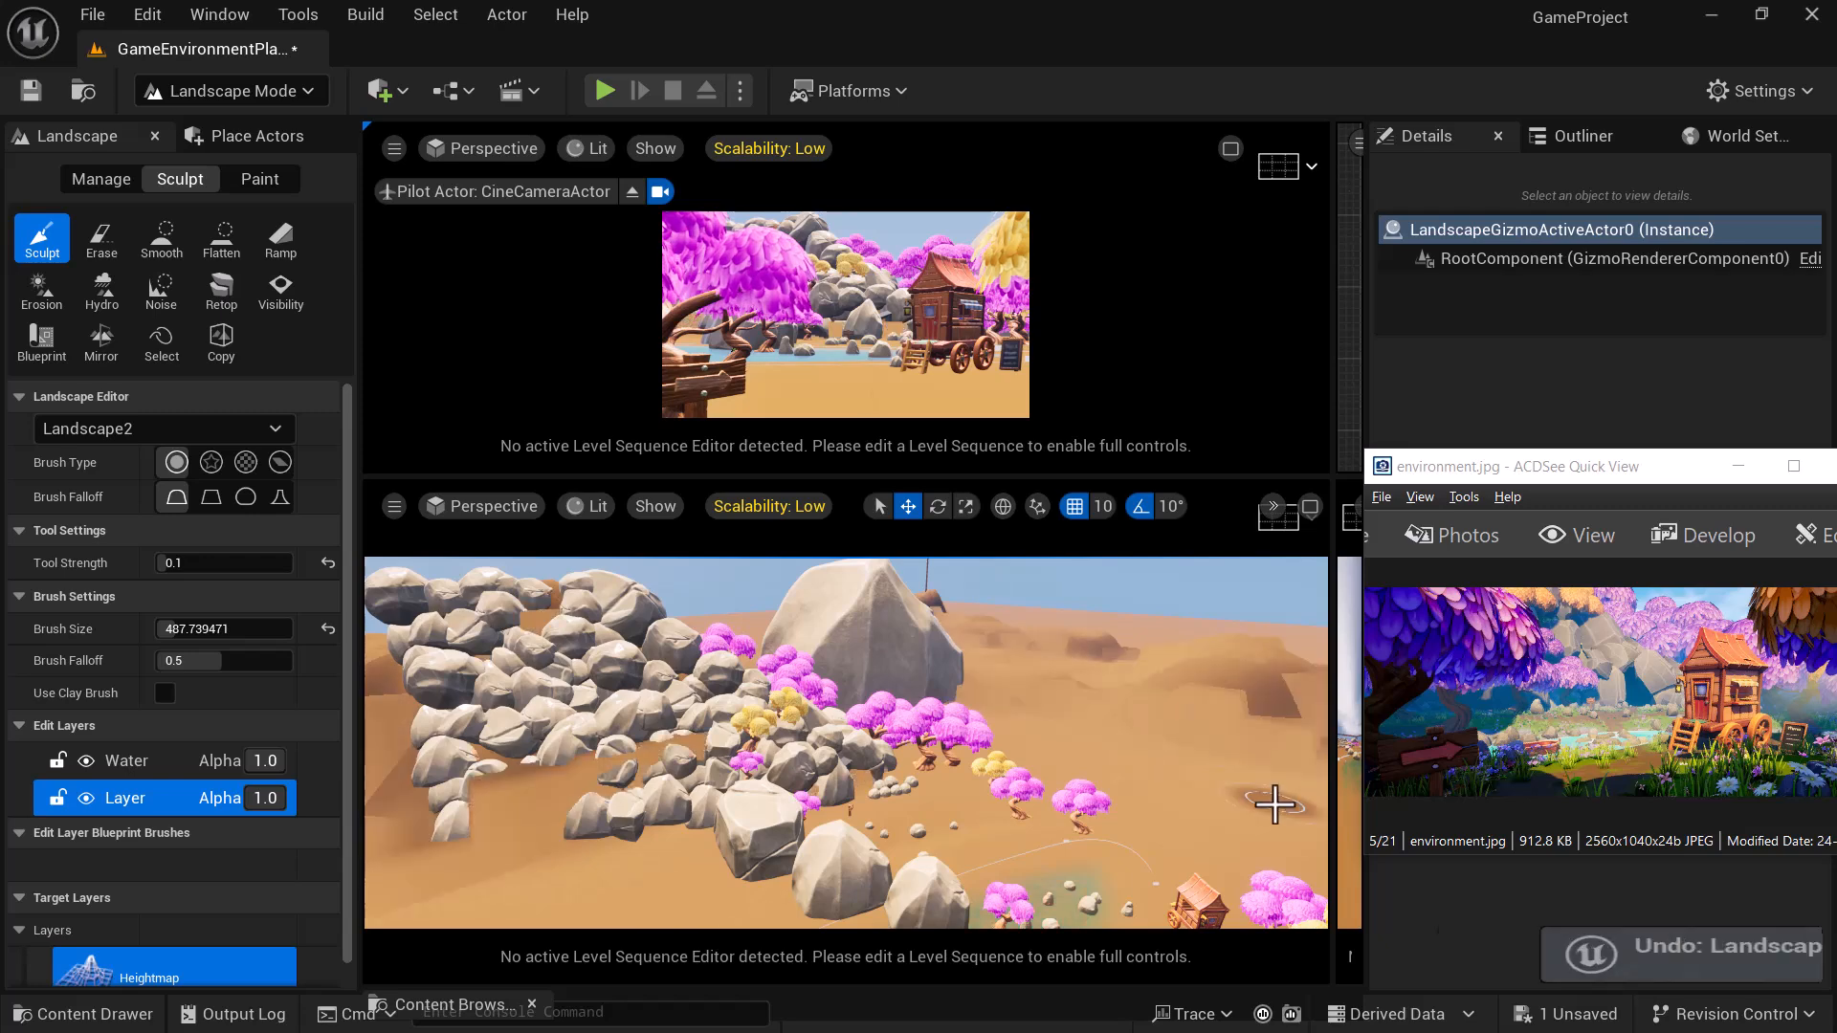
{"action": "right_click_drag", "start_coordinate": [1212, 783], "coordinate": [1227, 792]}
{"action": "left_click_drag", "start_coordinate": [1207, 692], "coordinate": [1110, 668]}
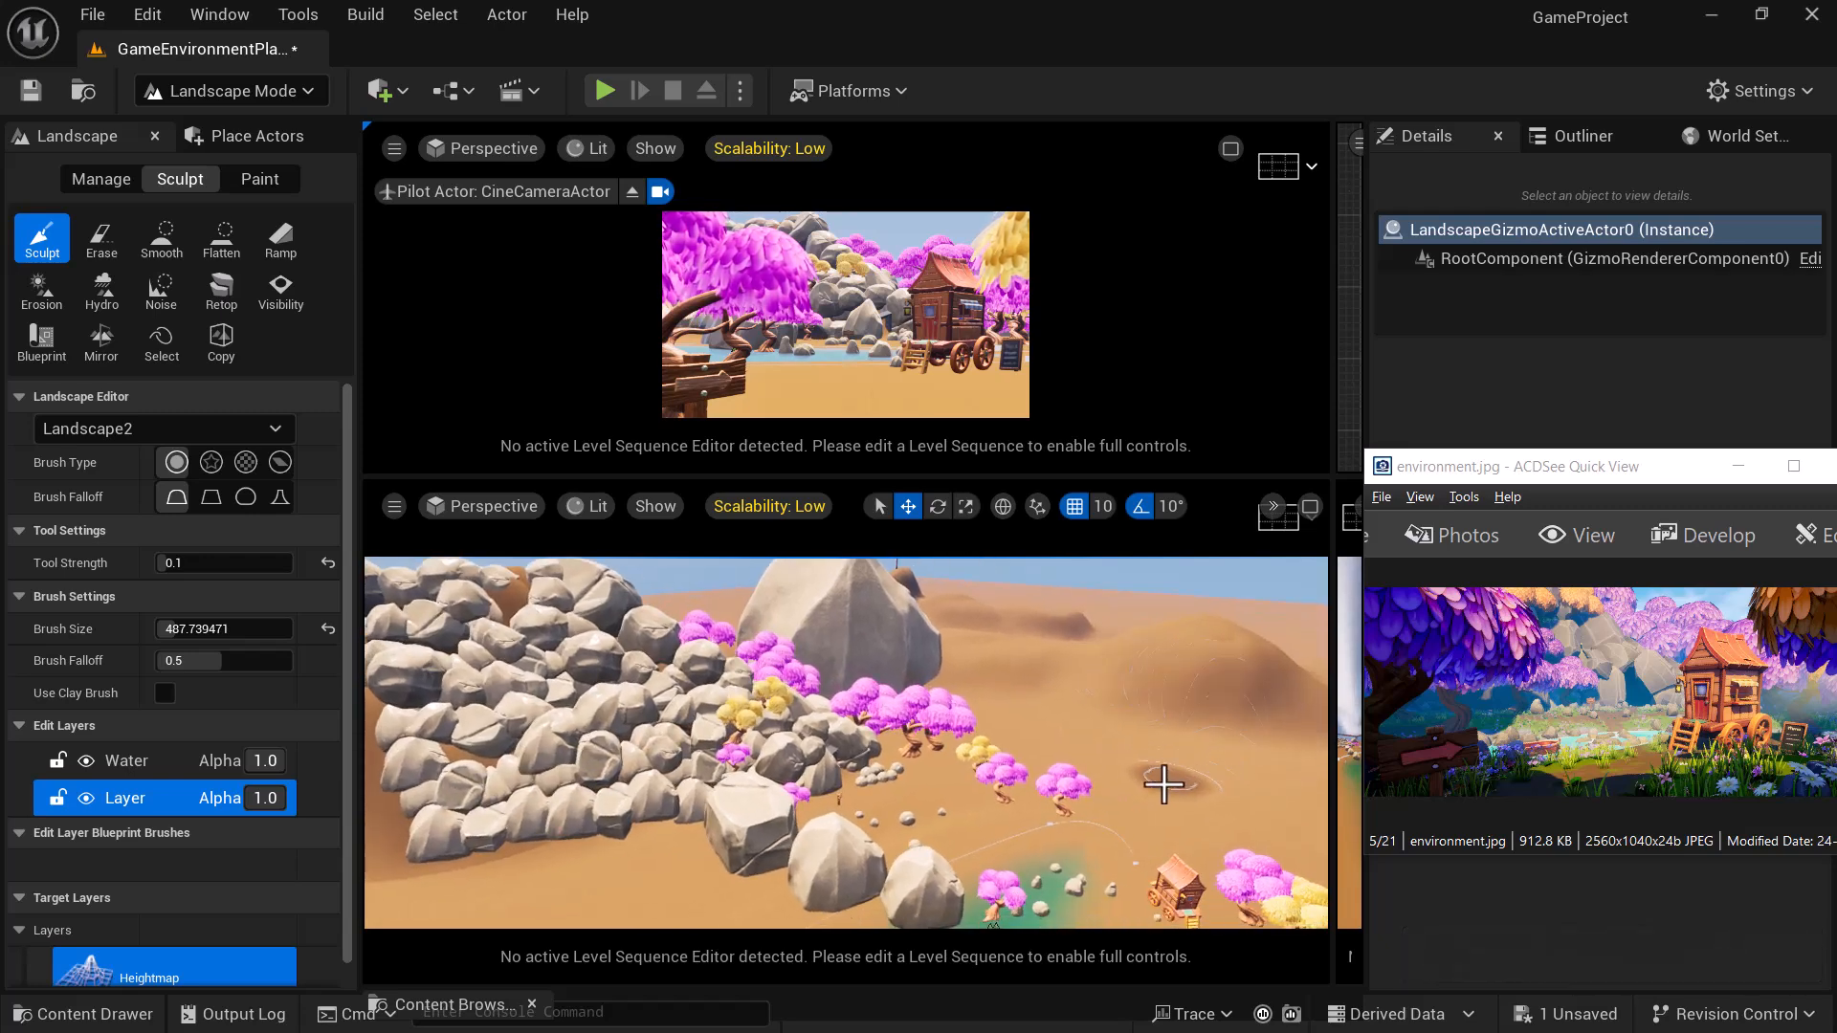
- Try Sculpt strokes on the flat sand beside the rock wall and lake, undoing them
{"action": "right_click_drag", "start_coordinate": [1179, 762], "coordinate": [919, 842]}
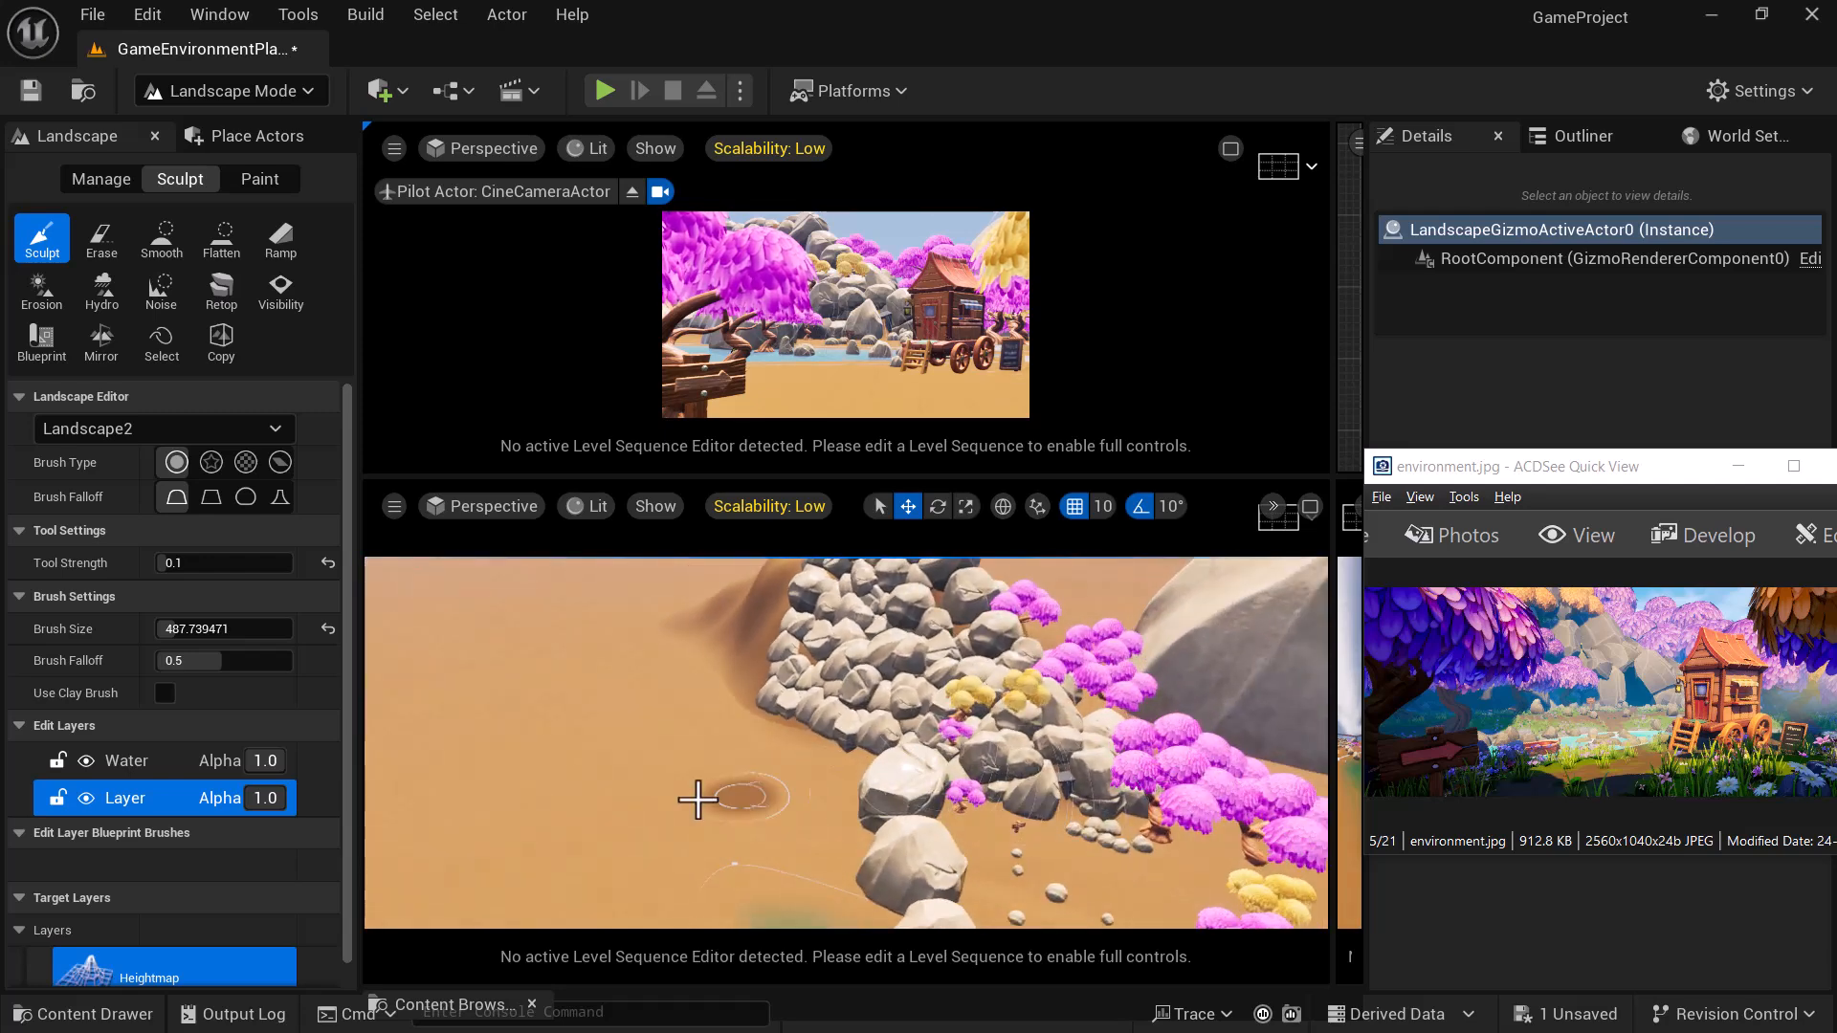
{"action": "right_click_drag", "start_coordinate": [680, 796], "coordinate": [669, 791]}
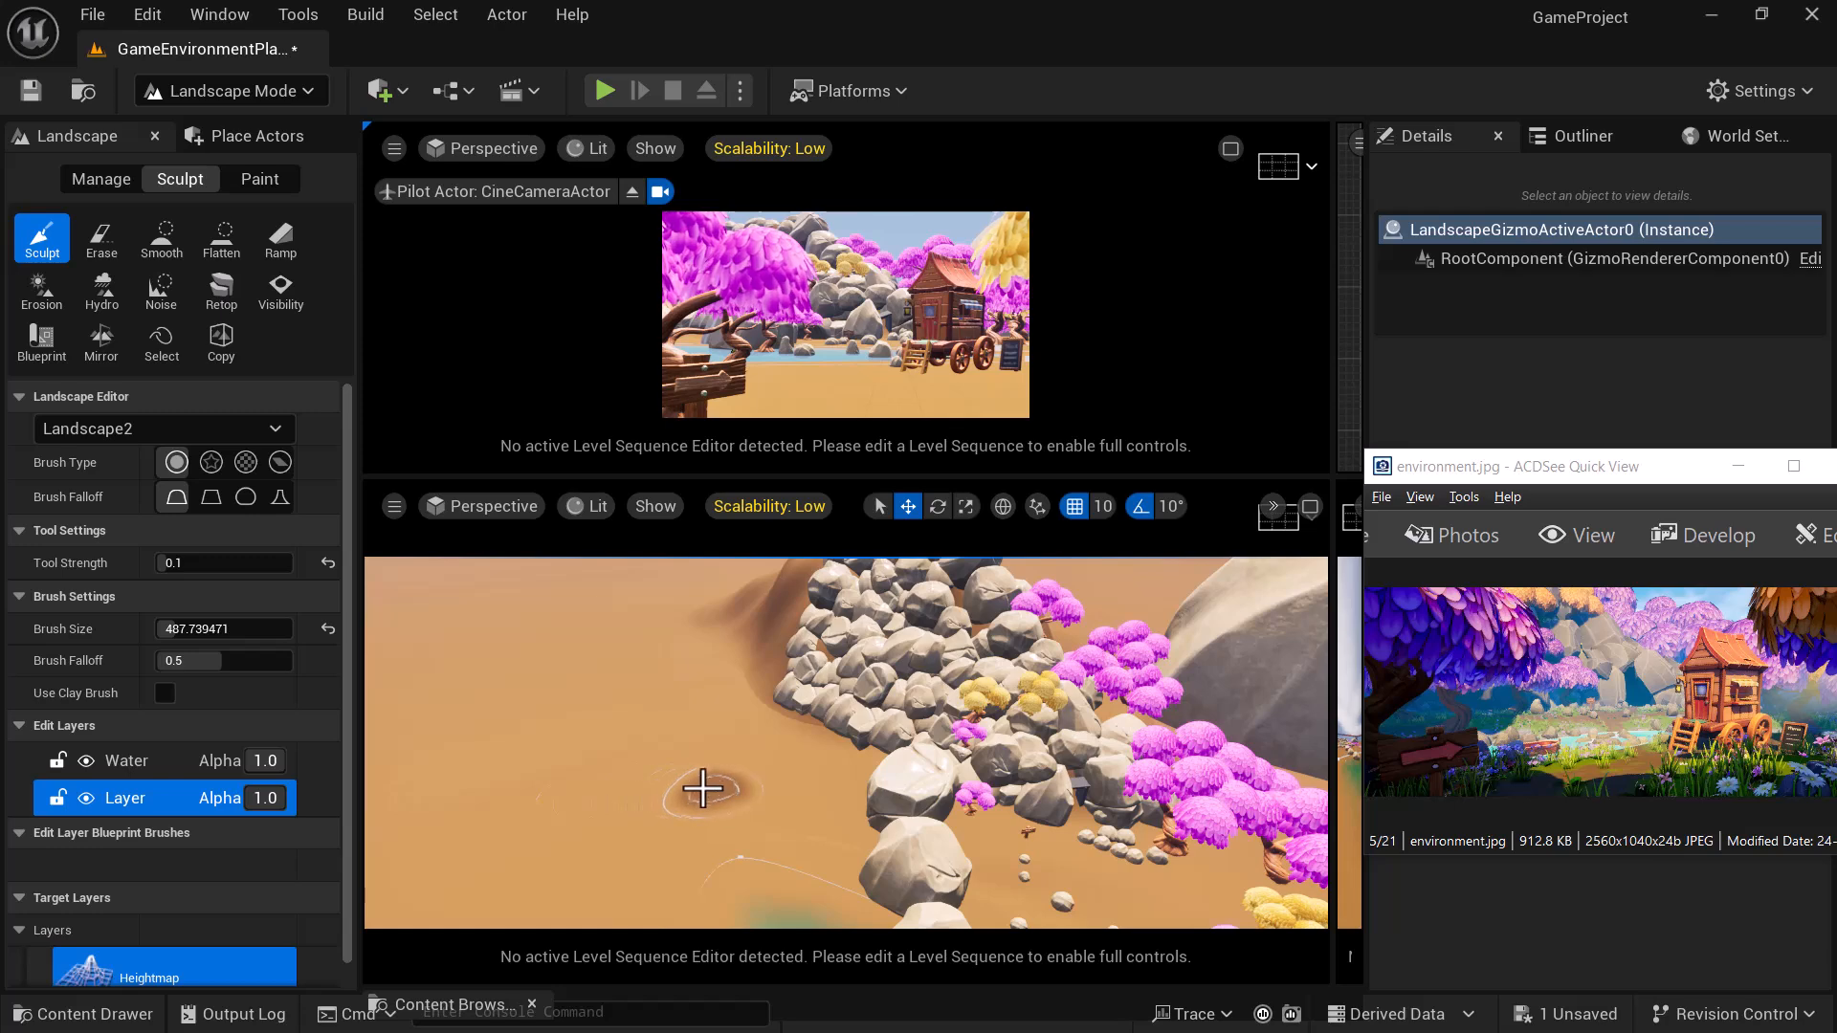
{"action": "mouse_move", "coordinate": [731, 788]}
{"action": "right_mouse_down"}
{"action": "mouse_move", "coordinate": [721, 759]}
{"action": "mouse_move", "coordinate": [775, 807]}
{"action": "right_mouse_up"}
{"action": "key", "text": "ctrl+z"}
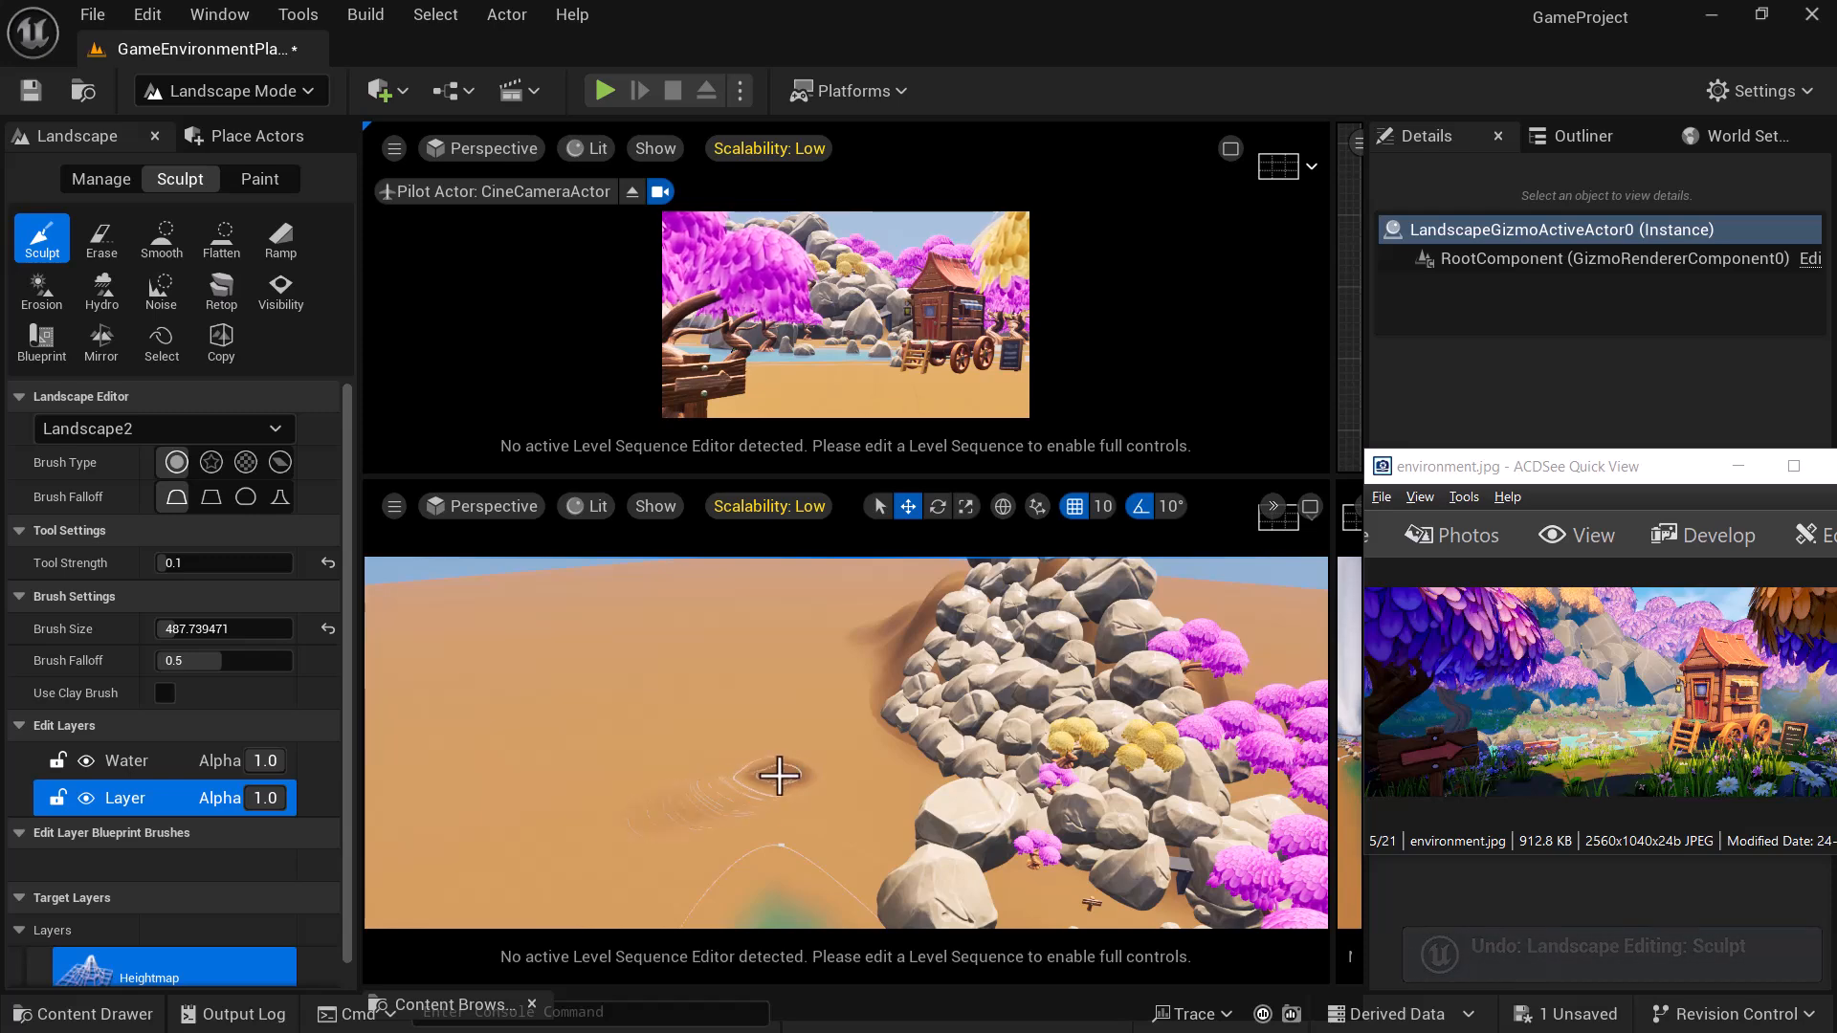
{"action": "mouse_move", "coordinate": [849, 823]}
{"action": "right_mouse_down"}
{"action": "mouse_move", "coordinate": [1033, 818]}
{"action": "mouse_move", "coordinate": [785, 866]}
{"action": "mouse_move", "coordinate": [531, 820]}
{"action": "right_mouse_up"}
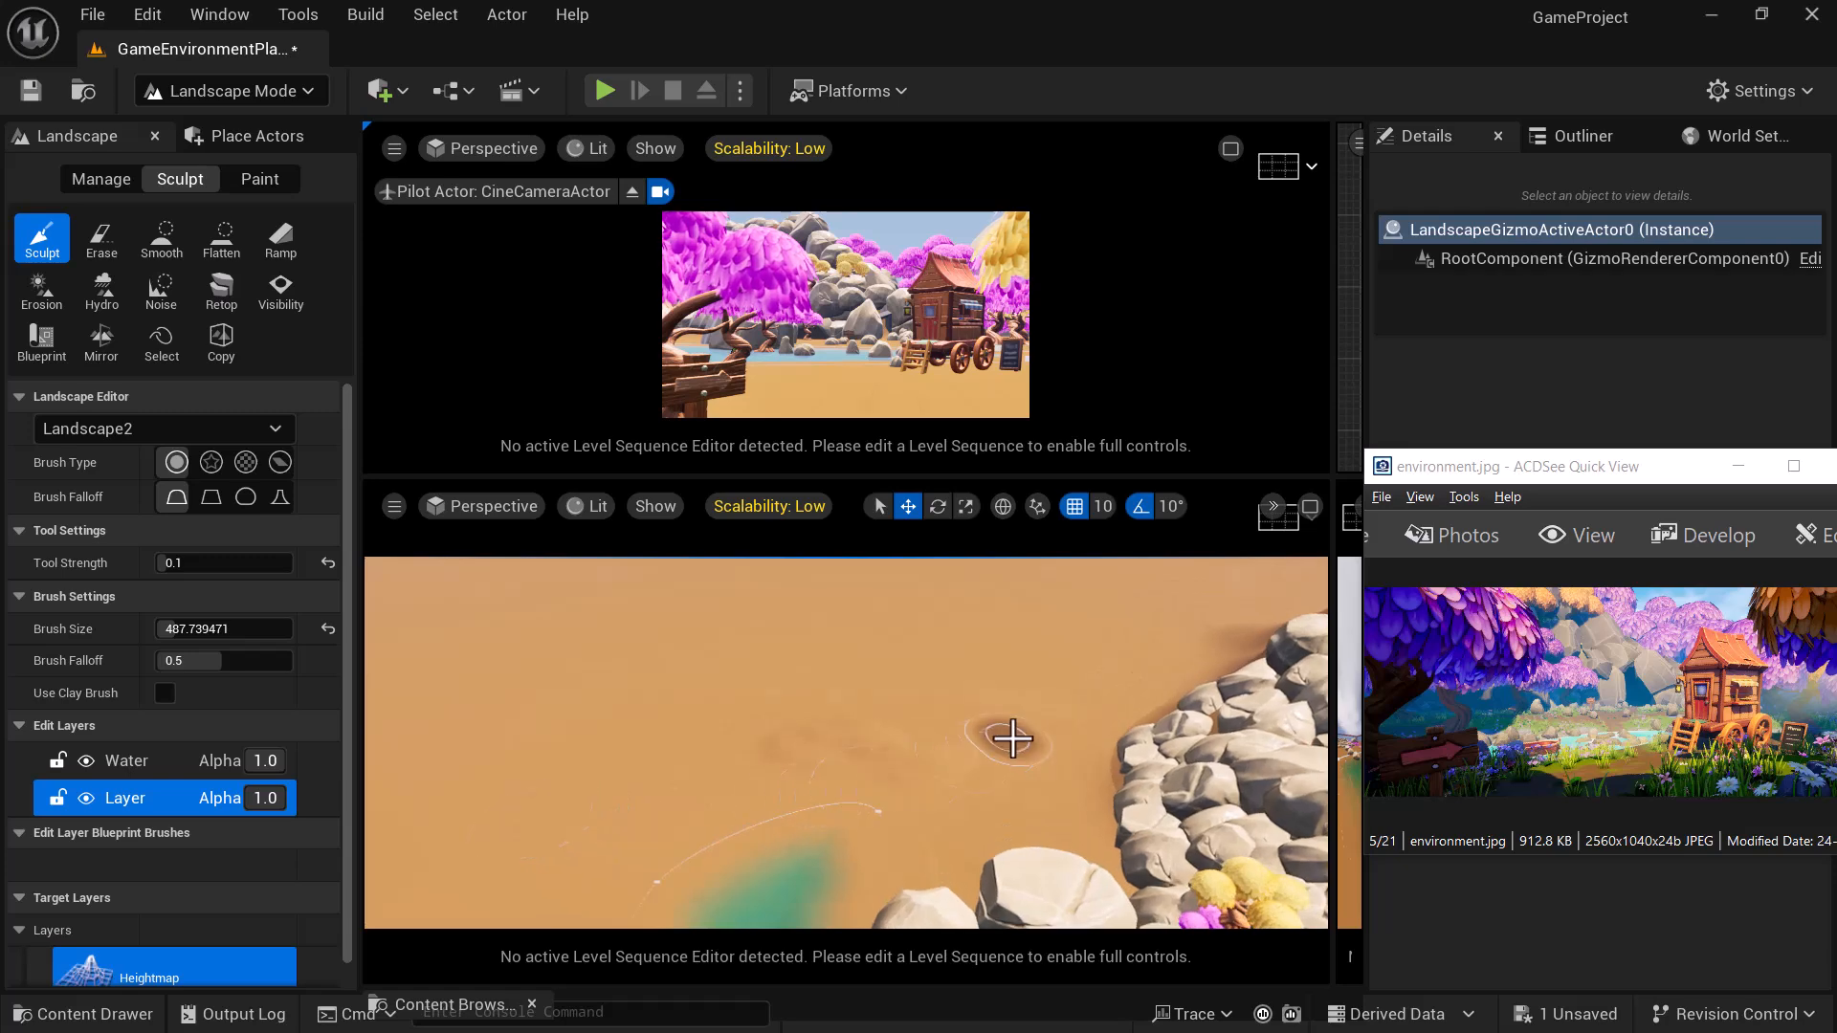
{"action": "key", "text": "ctrl+z"}
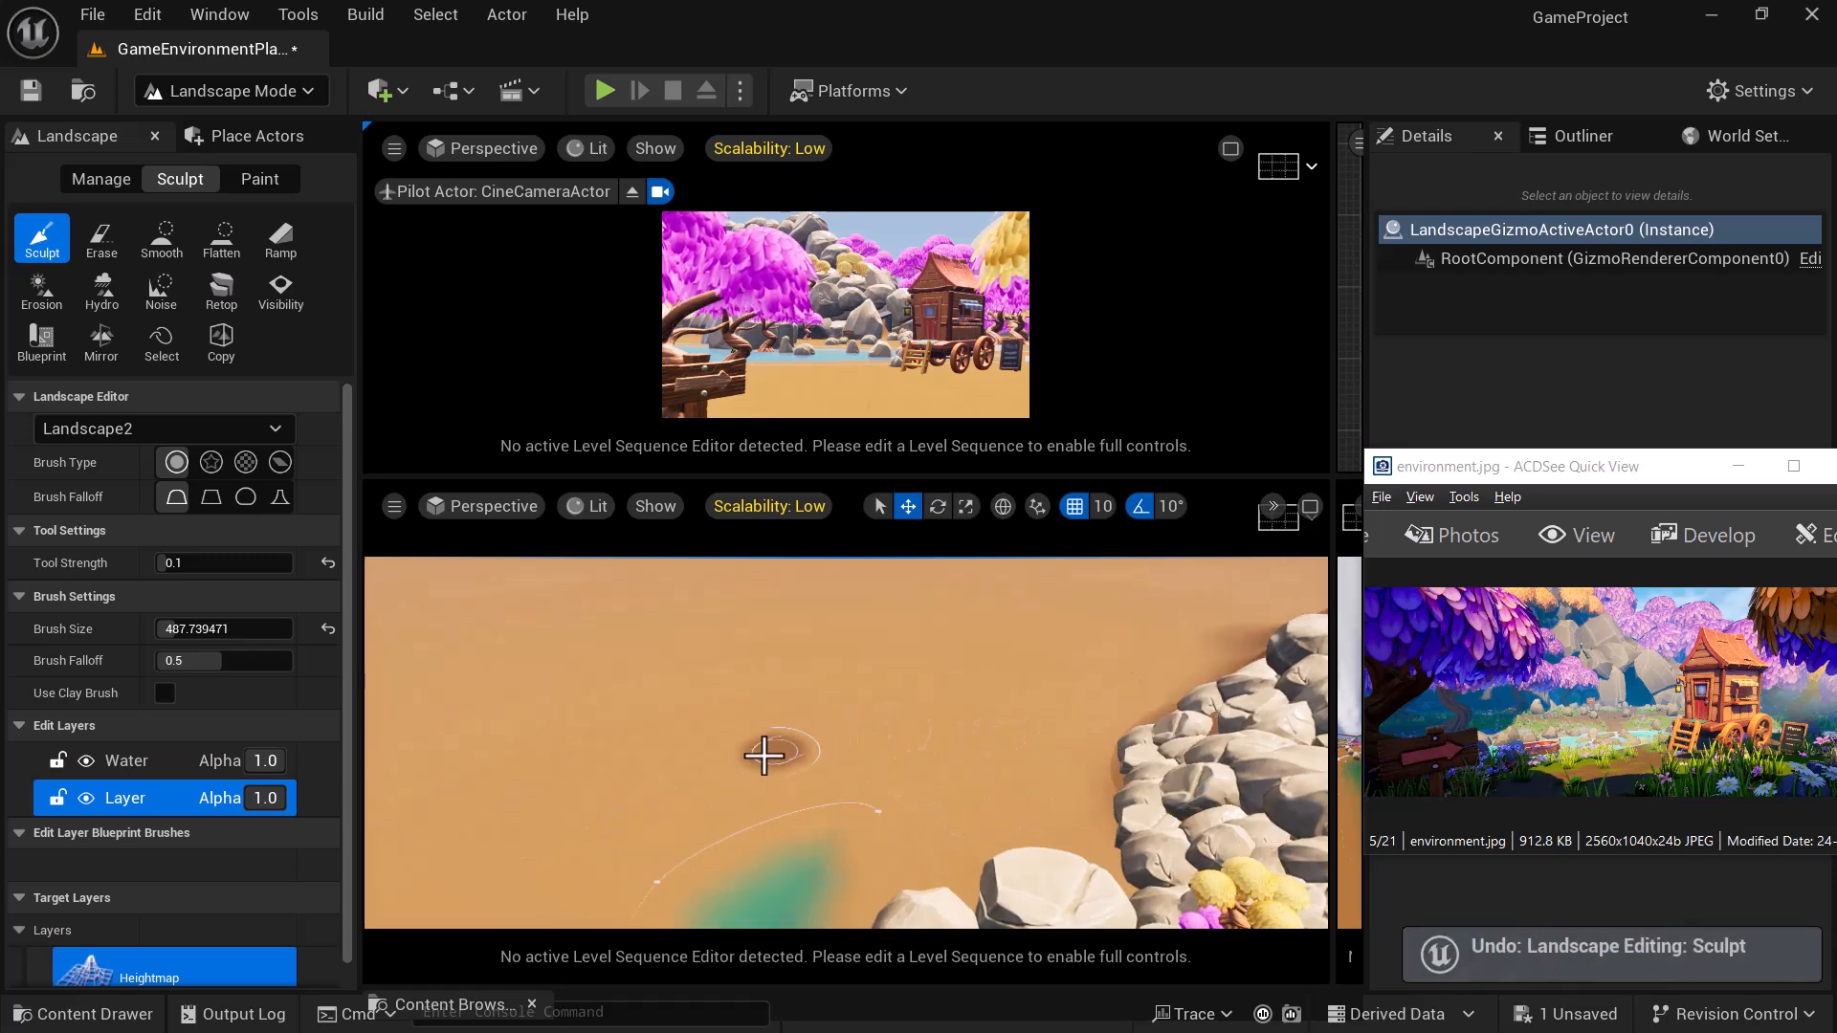
- Return to Selection mode and select the landscape terrain near the trees
{"action": "mouse_move", "coordinate": [870, 740]}
{"action": "right_mouse_down"}
{"action": "mouse_move", "coordinate": [943, 799]}
{"action": "mouse_move", "coordinate": [861, 756]}
{"action": "right_mouse_up"}
{"action": "mouse_move", "coordinate": [703, 777]}
{"action": "right_mouse_down"}
{"action": "mouse_move", "coordinate": [696, 751]}
{"action": "mouse_move", "coordinate": [928, 732]}
{"action": "mouse_move", "coordinate": [1081, 641]}
{"action": "mouse_move", "coordinate": [1138, 674]}
{"action": "right_mouse_up"}
{"action": "right_click_drag", "start_coordinate": [1152, 750], "coordinate": [1129, 752]}
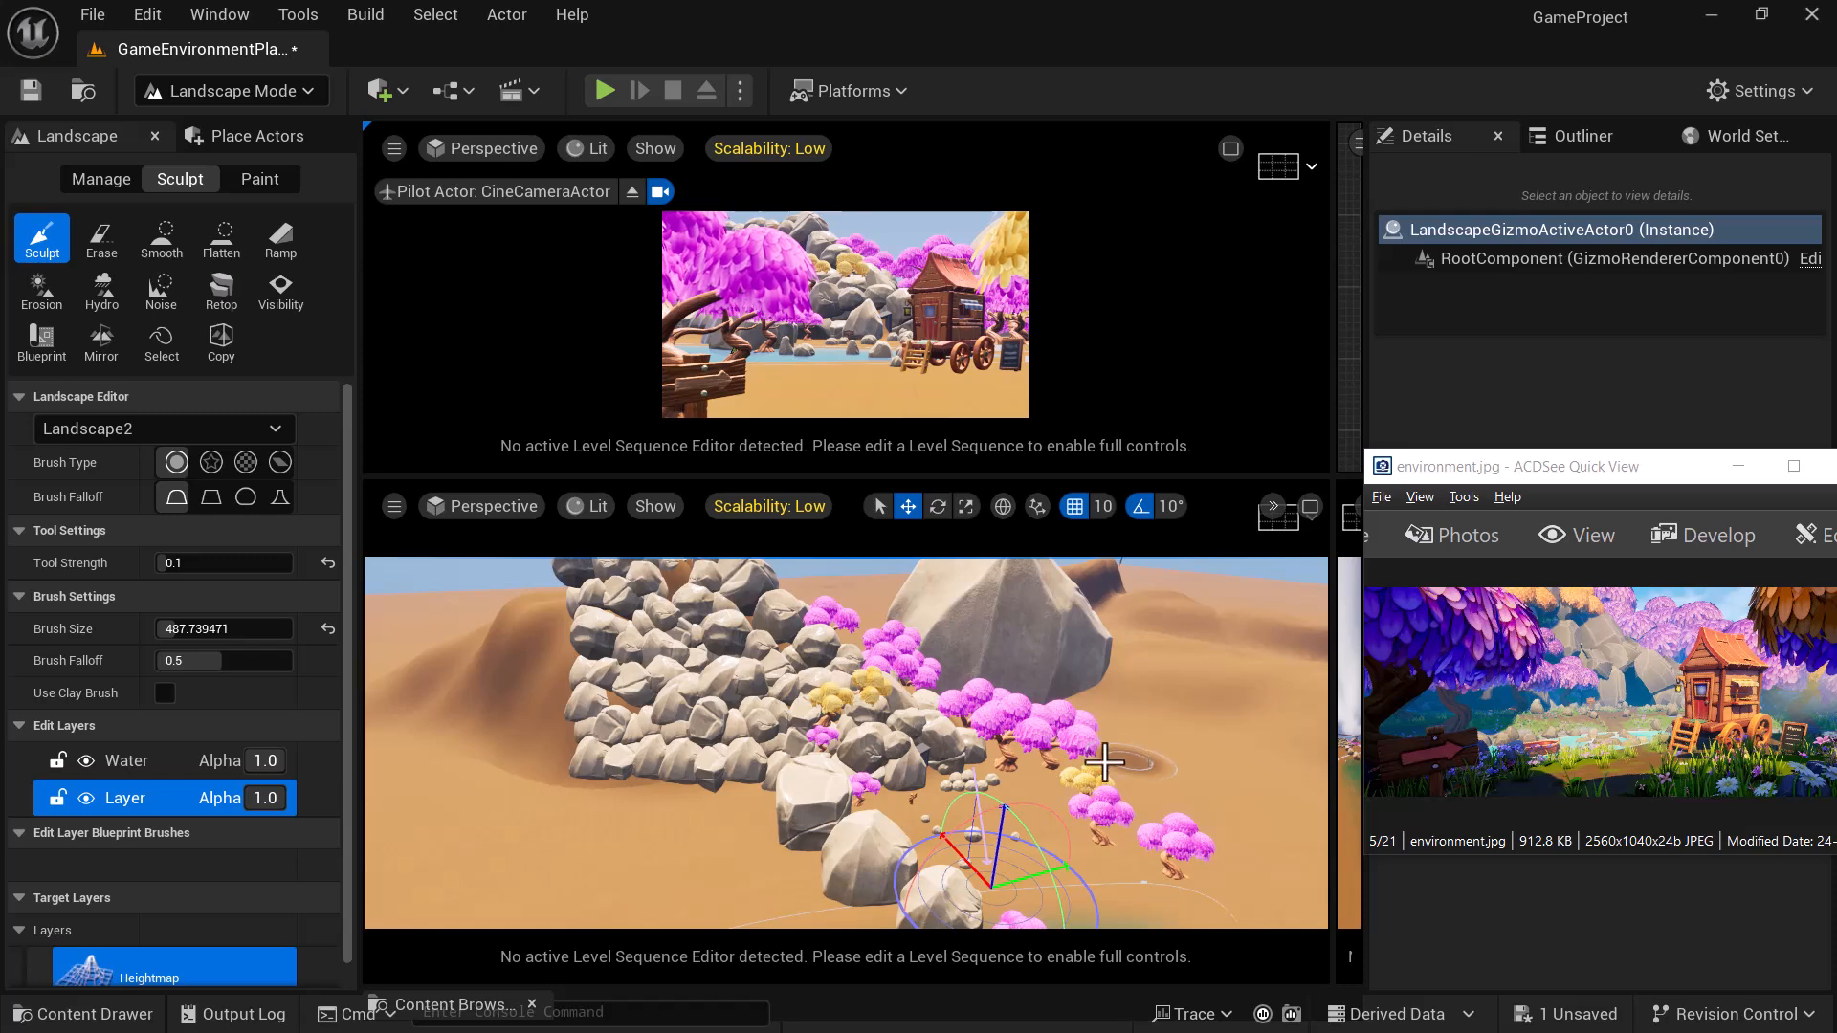
{"action": "left_click_drag", "start_coordinate": [1023, 860], "coordinate": [1038, 868]}
{"action": "left_click", "coordinate": [226, 91]}
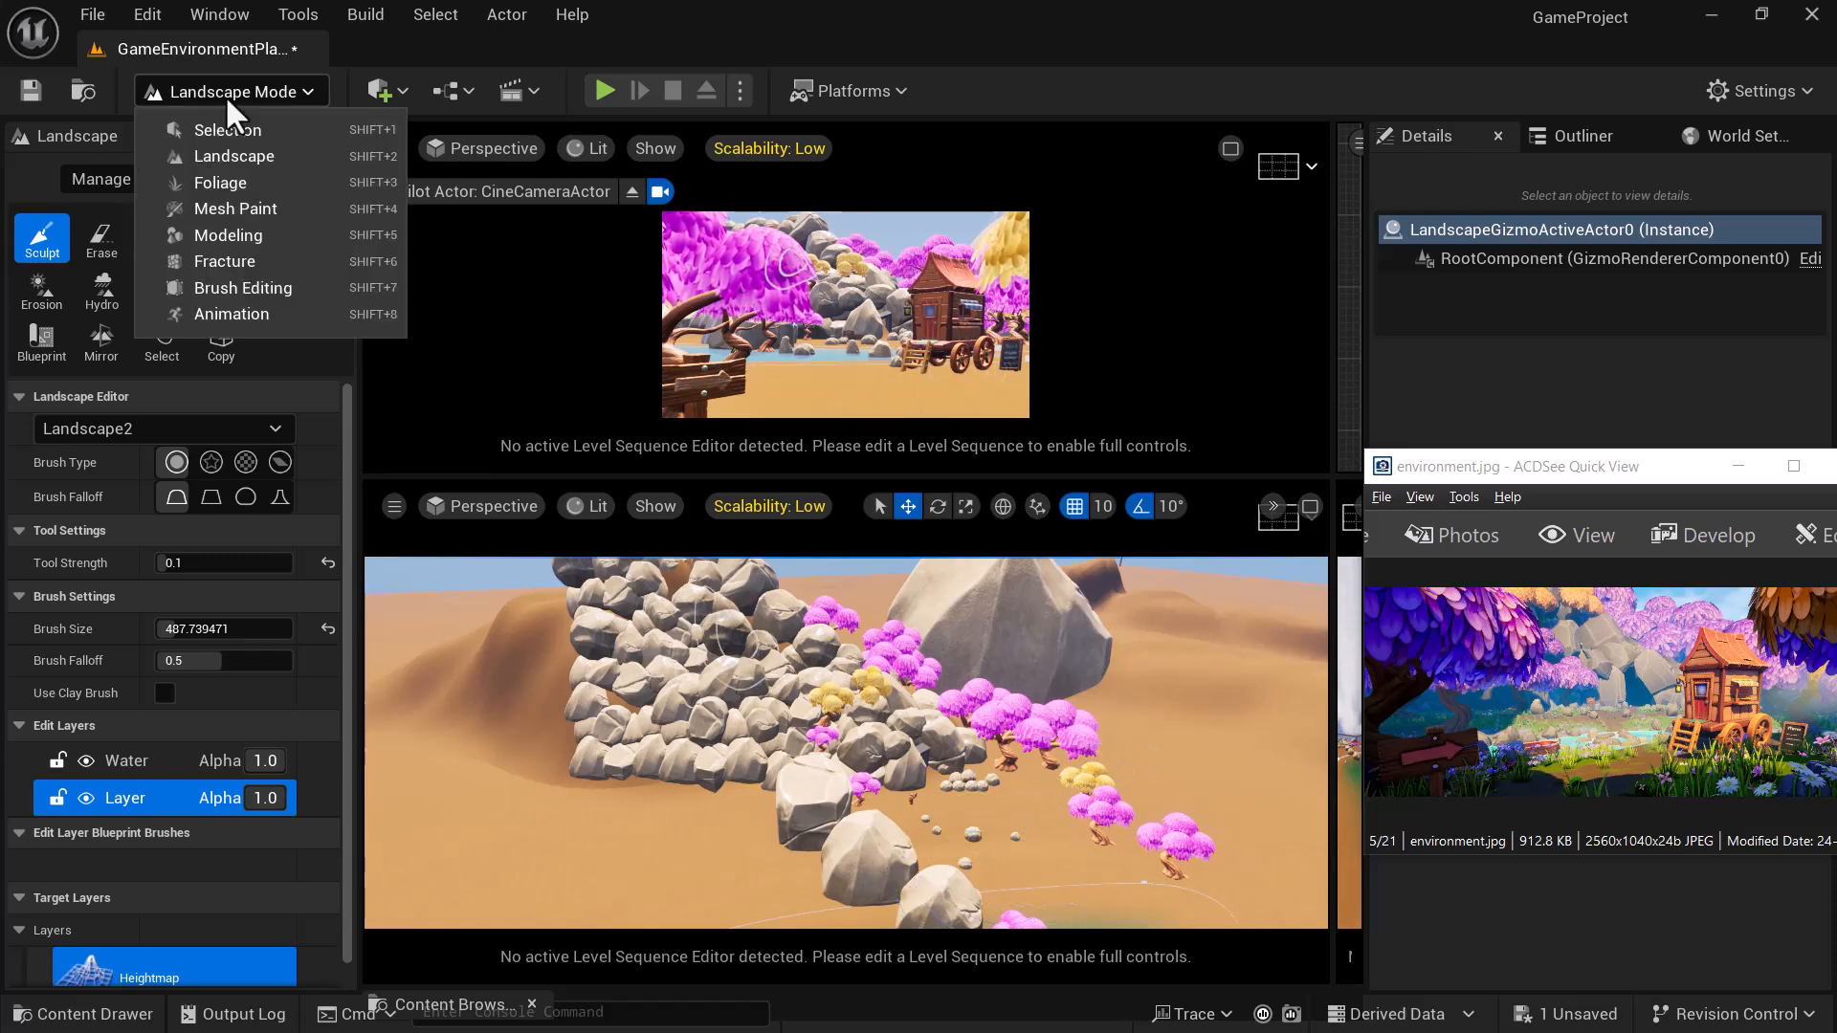
{"action": "left_click", "coordinate": [220, 124]}
{"action": "left_click", "coordinate": [1134, 740]}
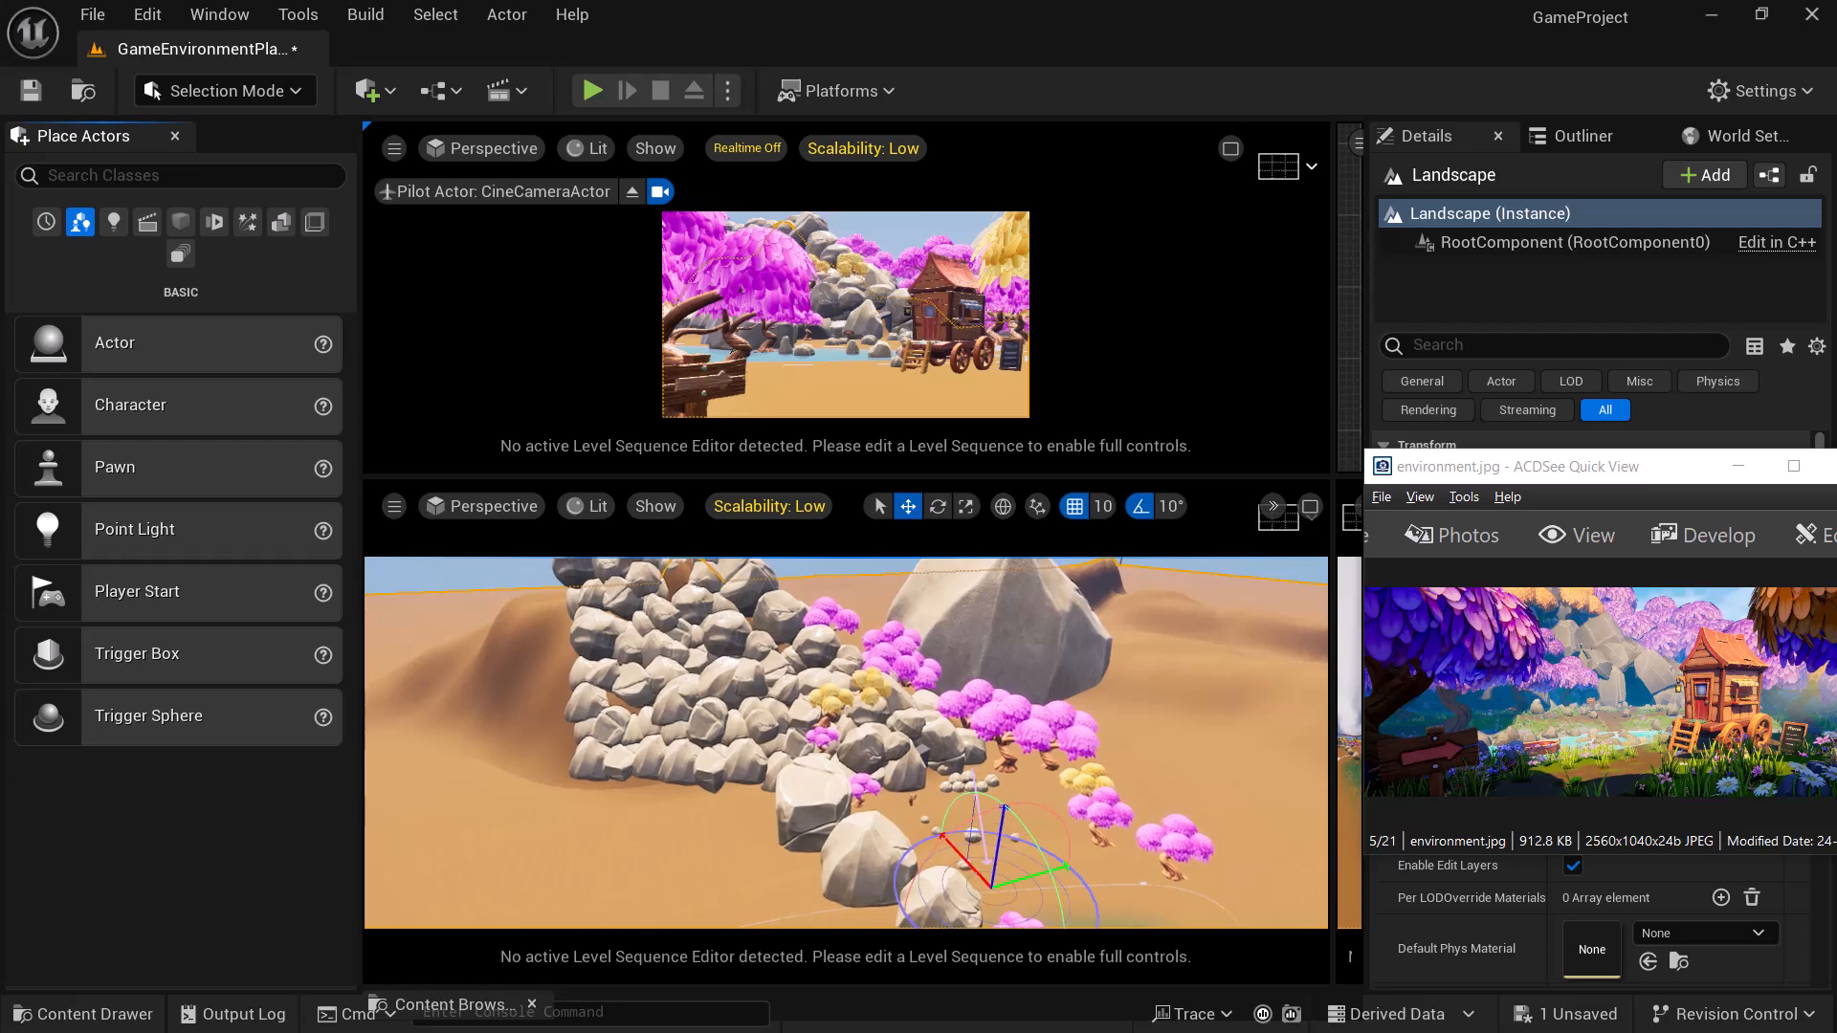
- Maximize the lower perspective view and rotate the sun's direction to relight the rocks, dunes and lake
{"action": "left_click", "coordinate": [1310, 507]}
{"action": "left_click_drag", "start_coordinate": [1134, 661], "coordinate": [1216, 614], "text": "alt"}
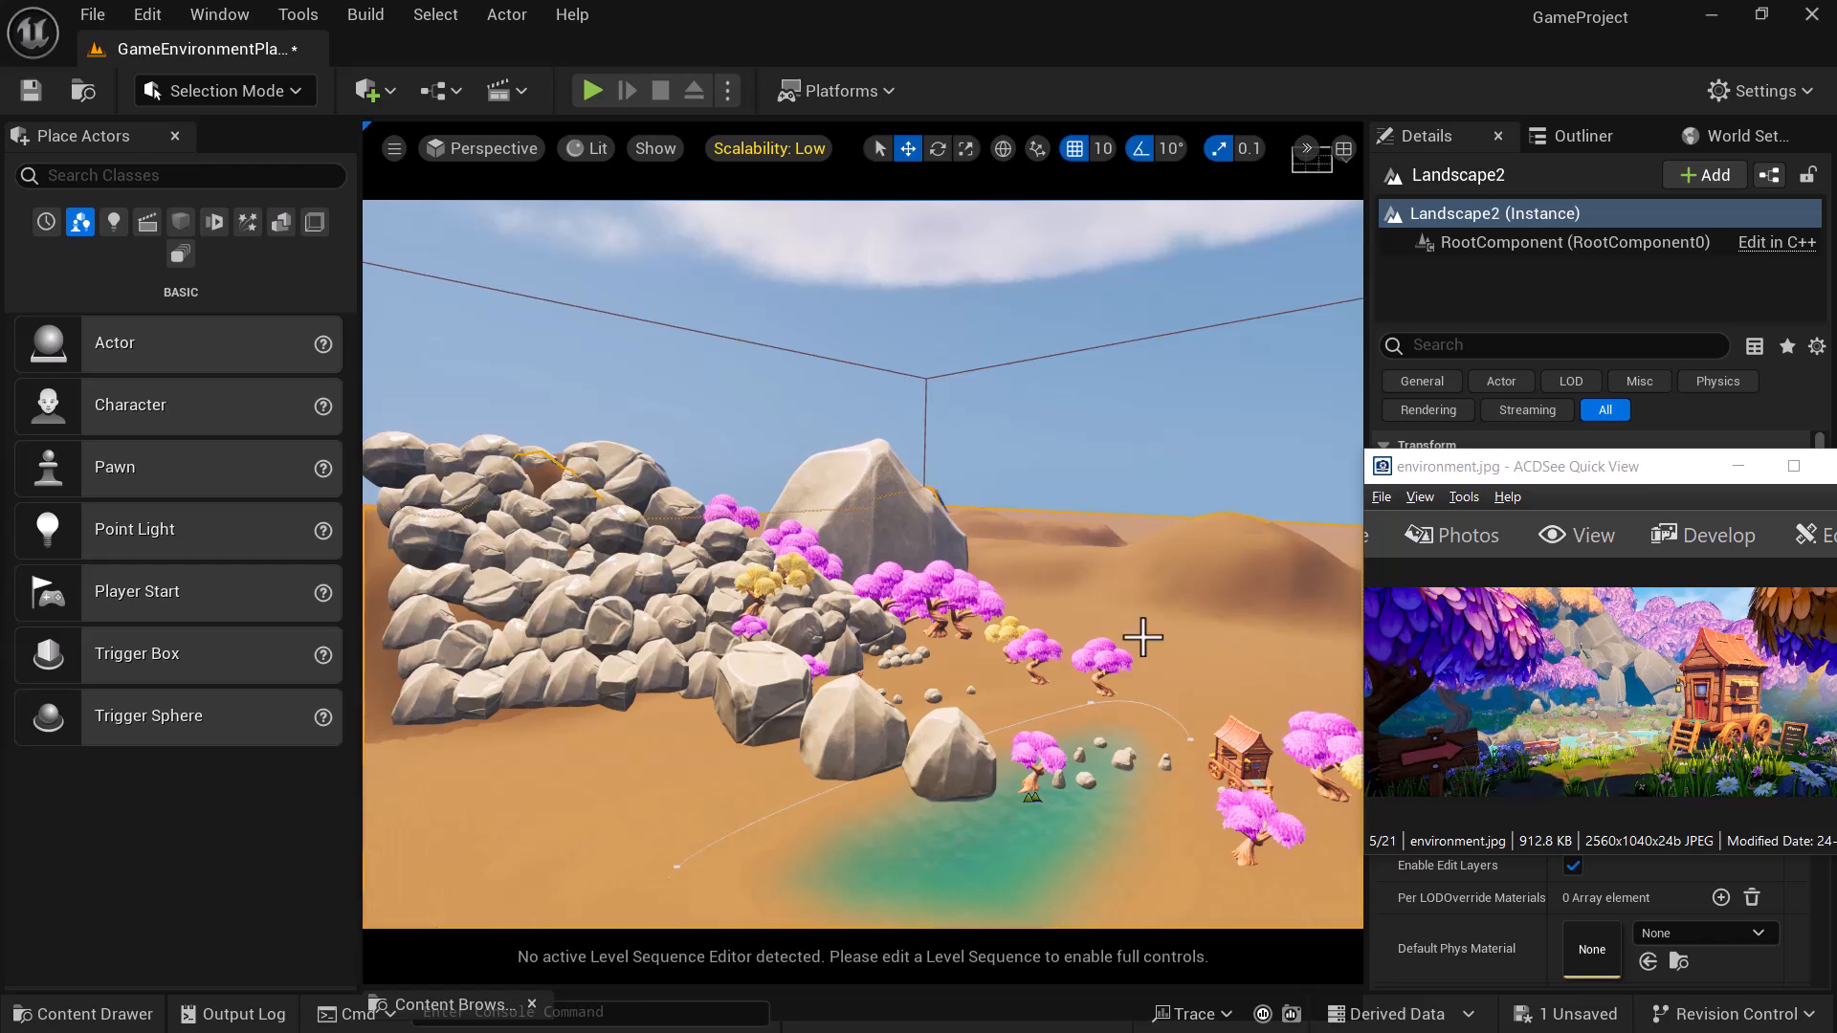
{"action": "key", "text": "ctrl+l"}
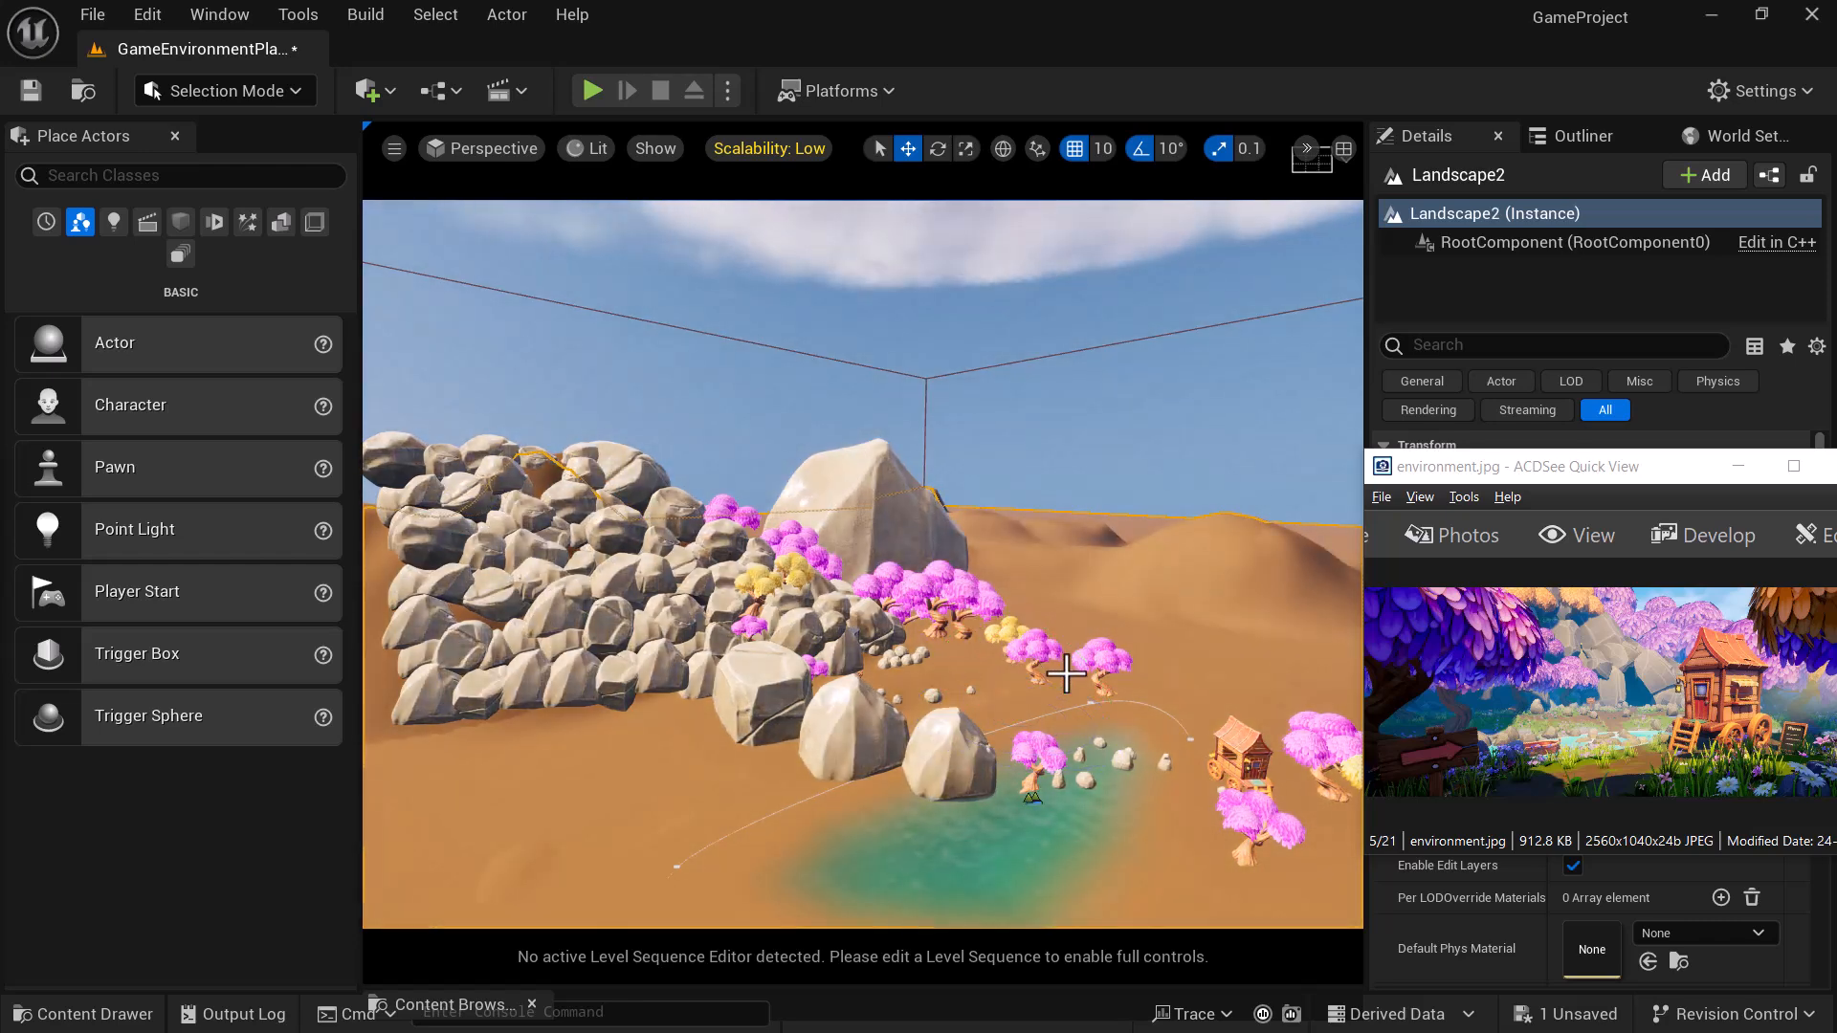
{"action": "key", "text": "ctrl+l"}
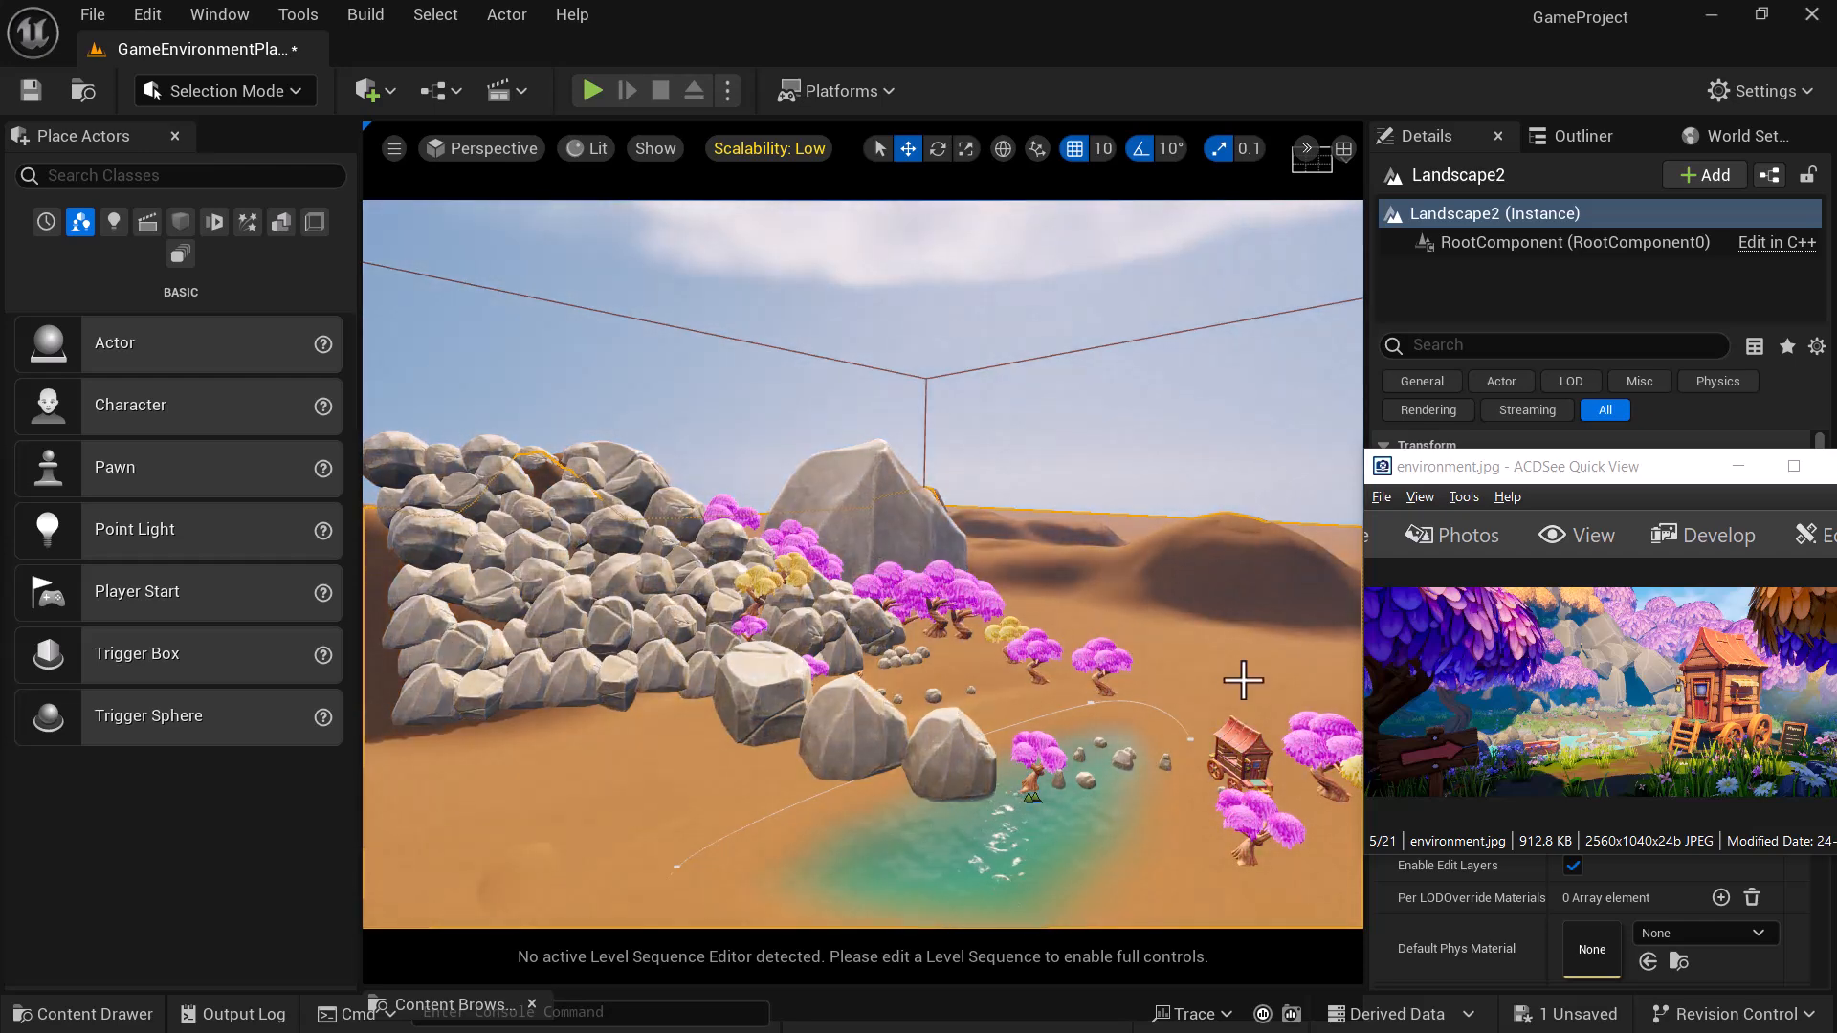
{"action": "right_click_drag", "start_coordinate": [1221, 664], "coordinate": [1069, 663]}
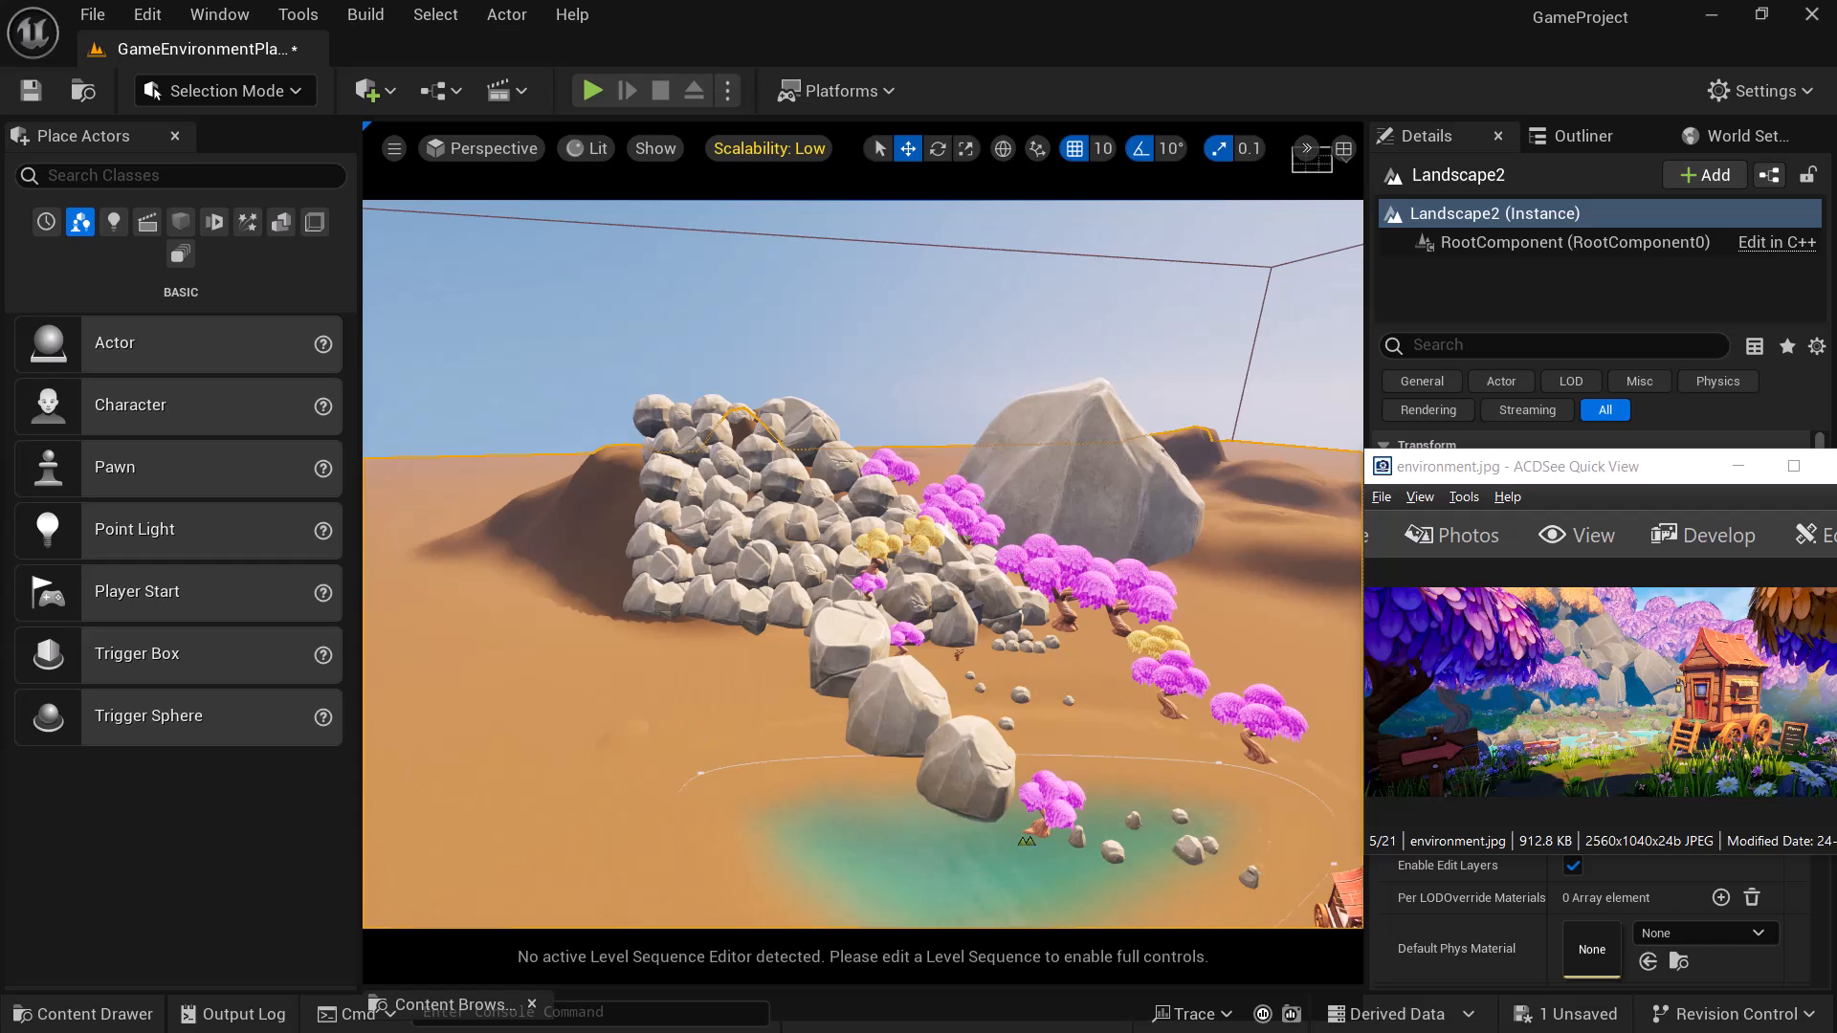
- Switch back to Landscape mode and try Sculpt strokes on the sand at the lake's edge, undoing them
{"action": "left_click", "coordinate": [250, 89]}
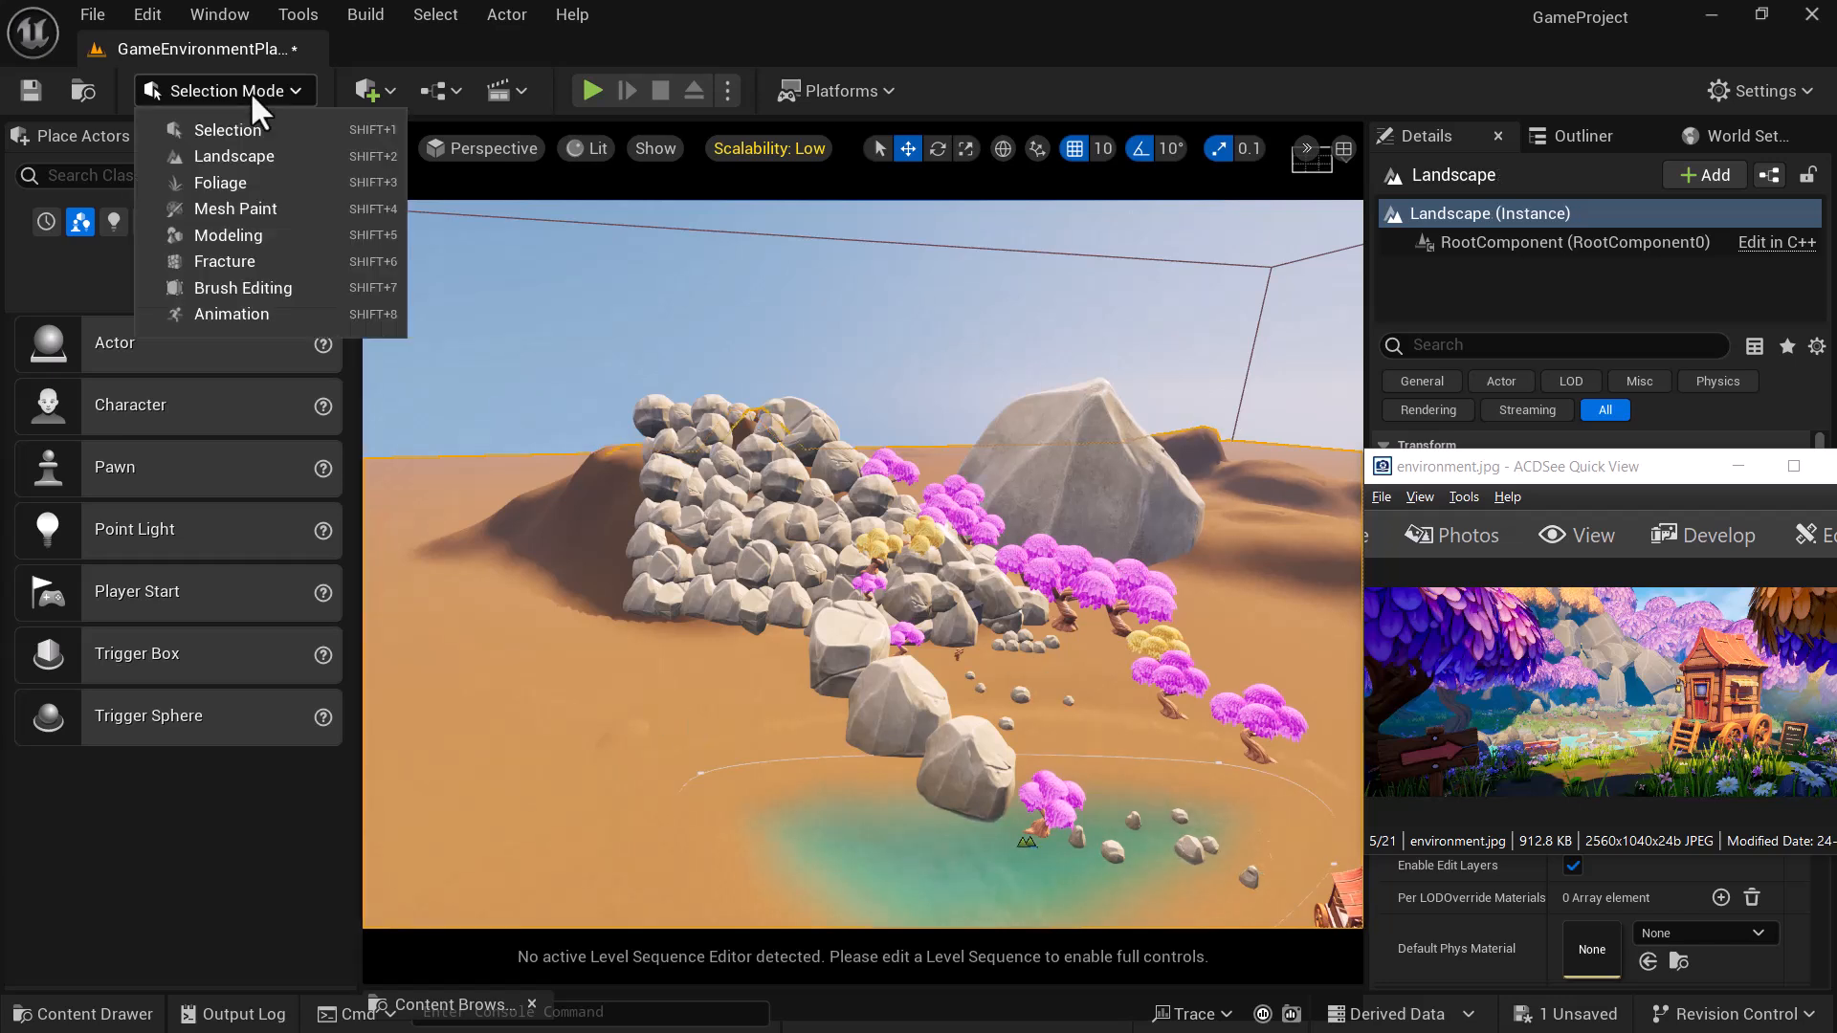
{"action": "left_click", "coordinate": [250, 155]}
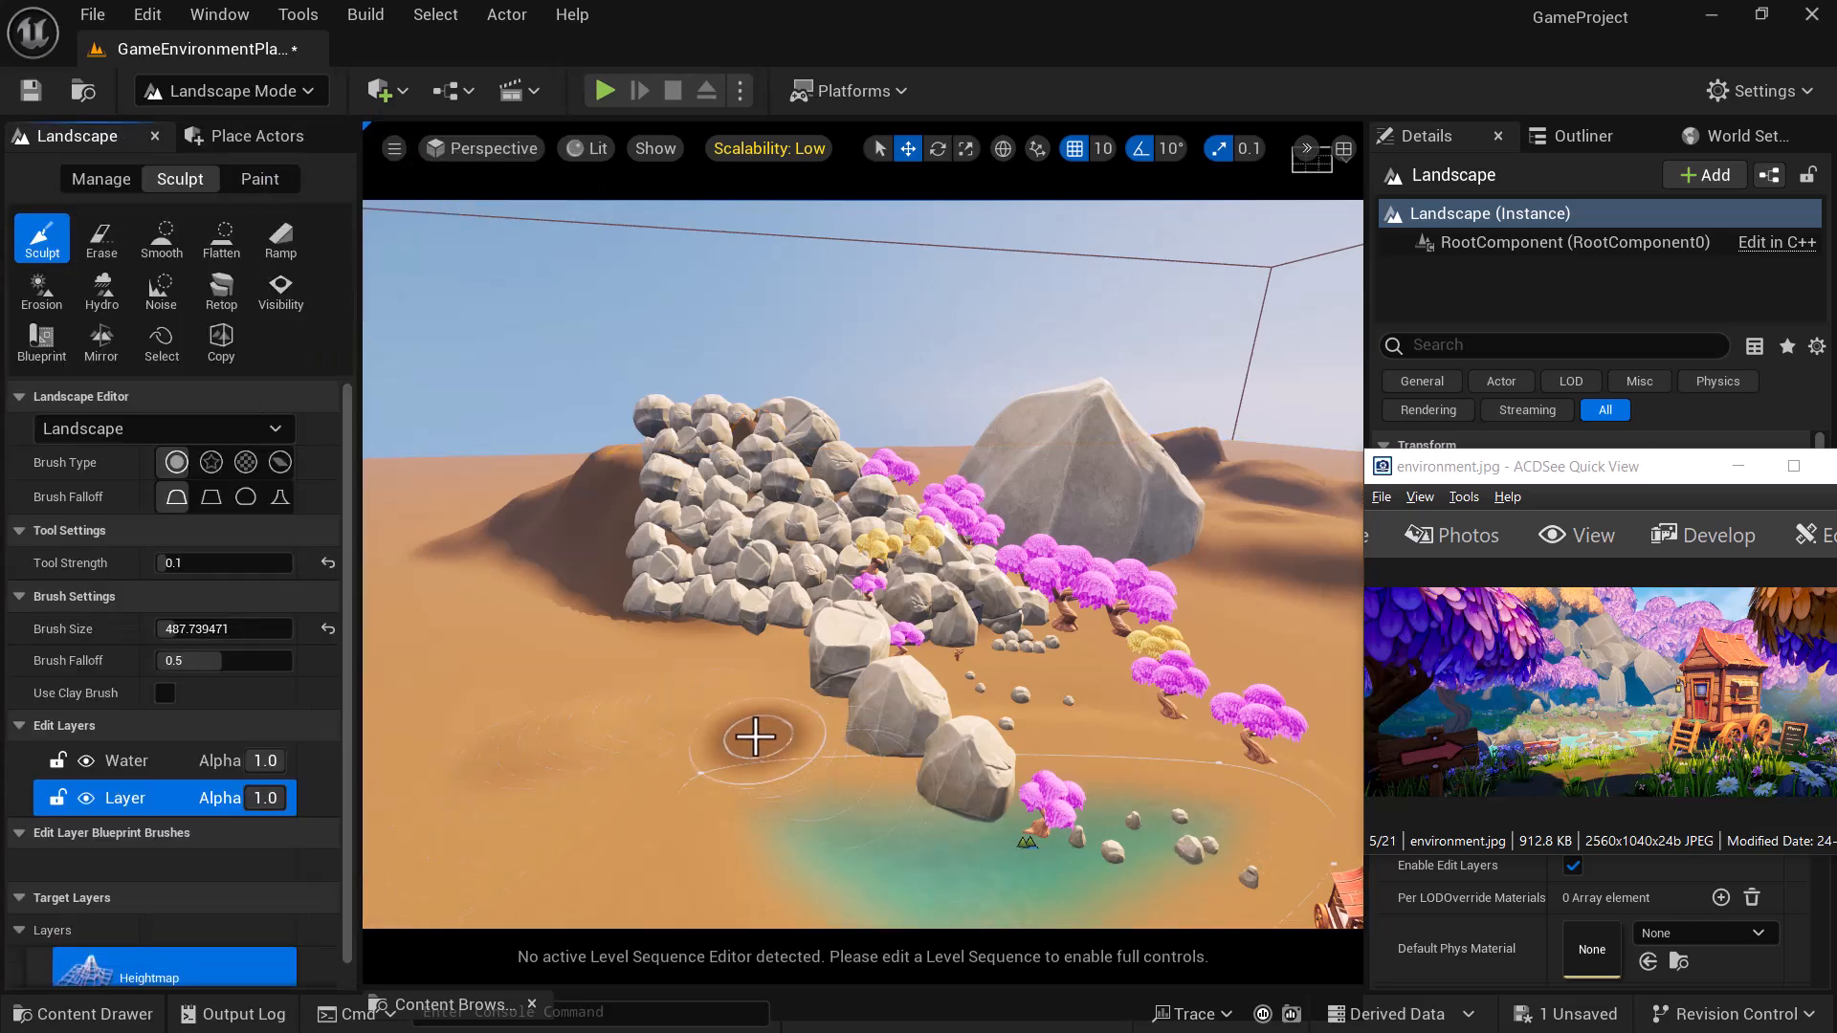
{"action": "key", "text": "ctrl+z"}
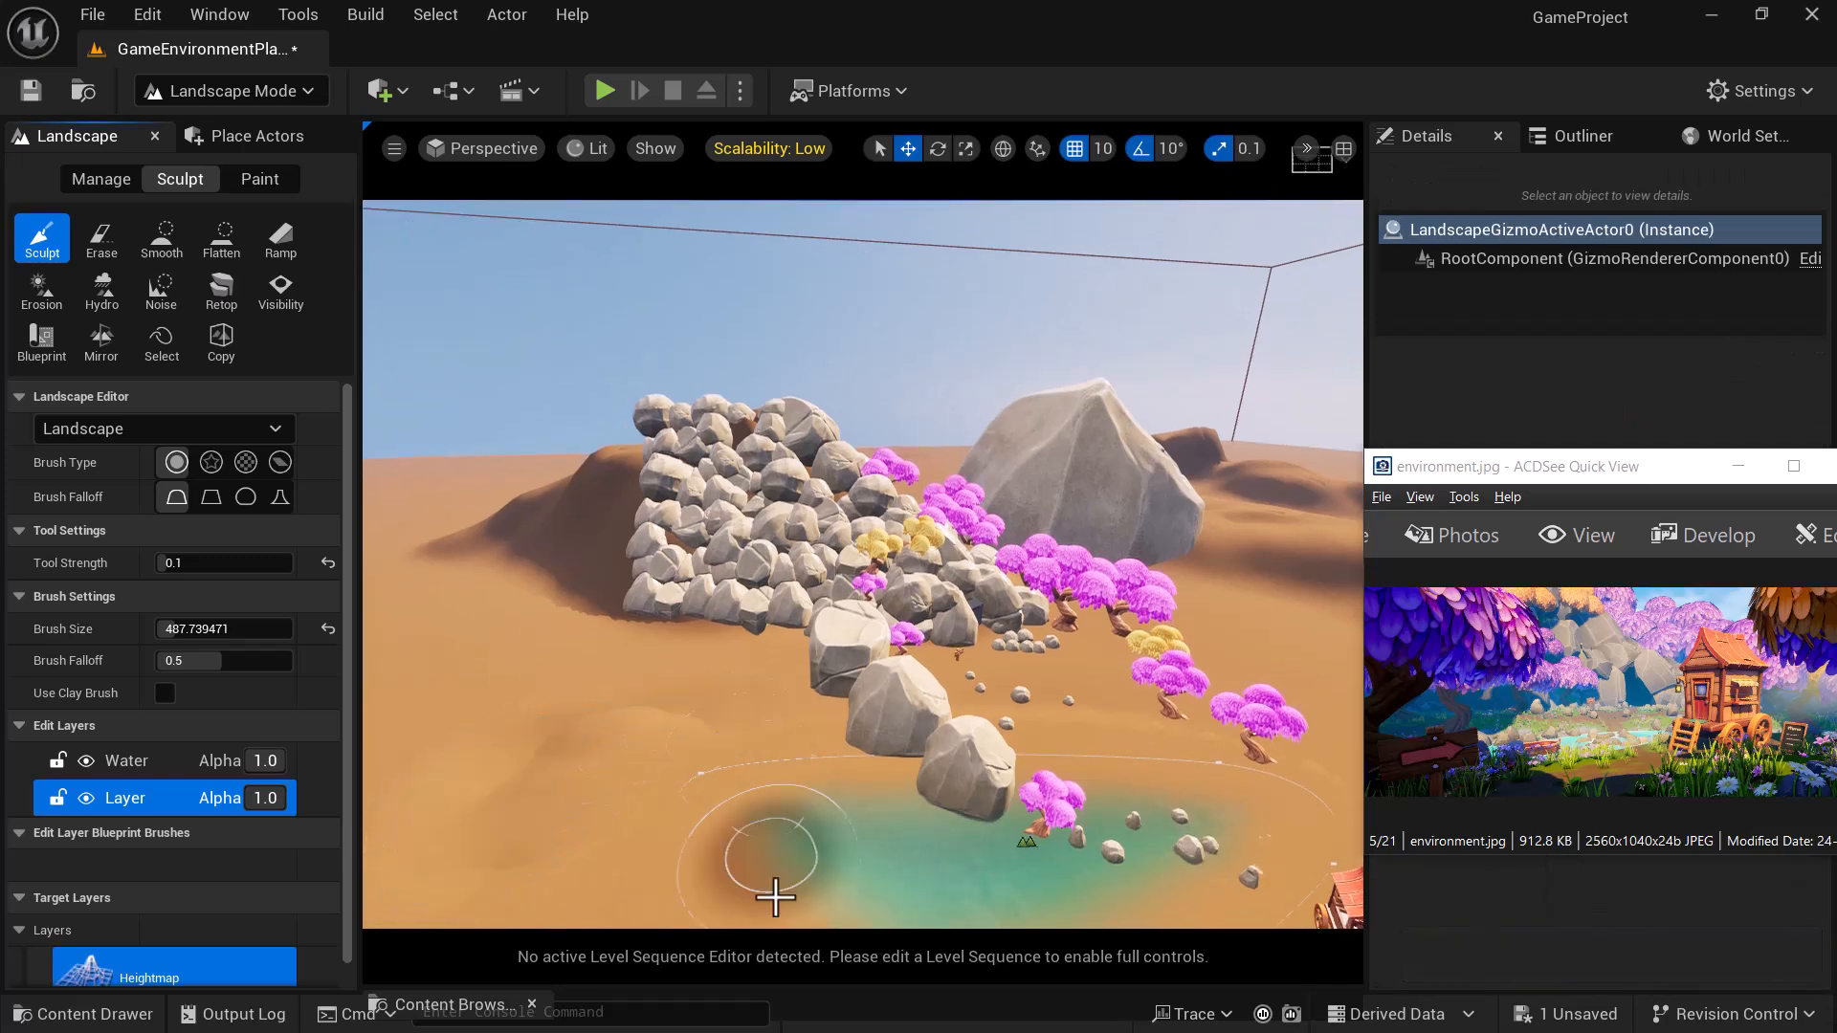
{"action": "key", "text": "ctrl+z"}
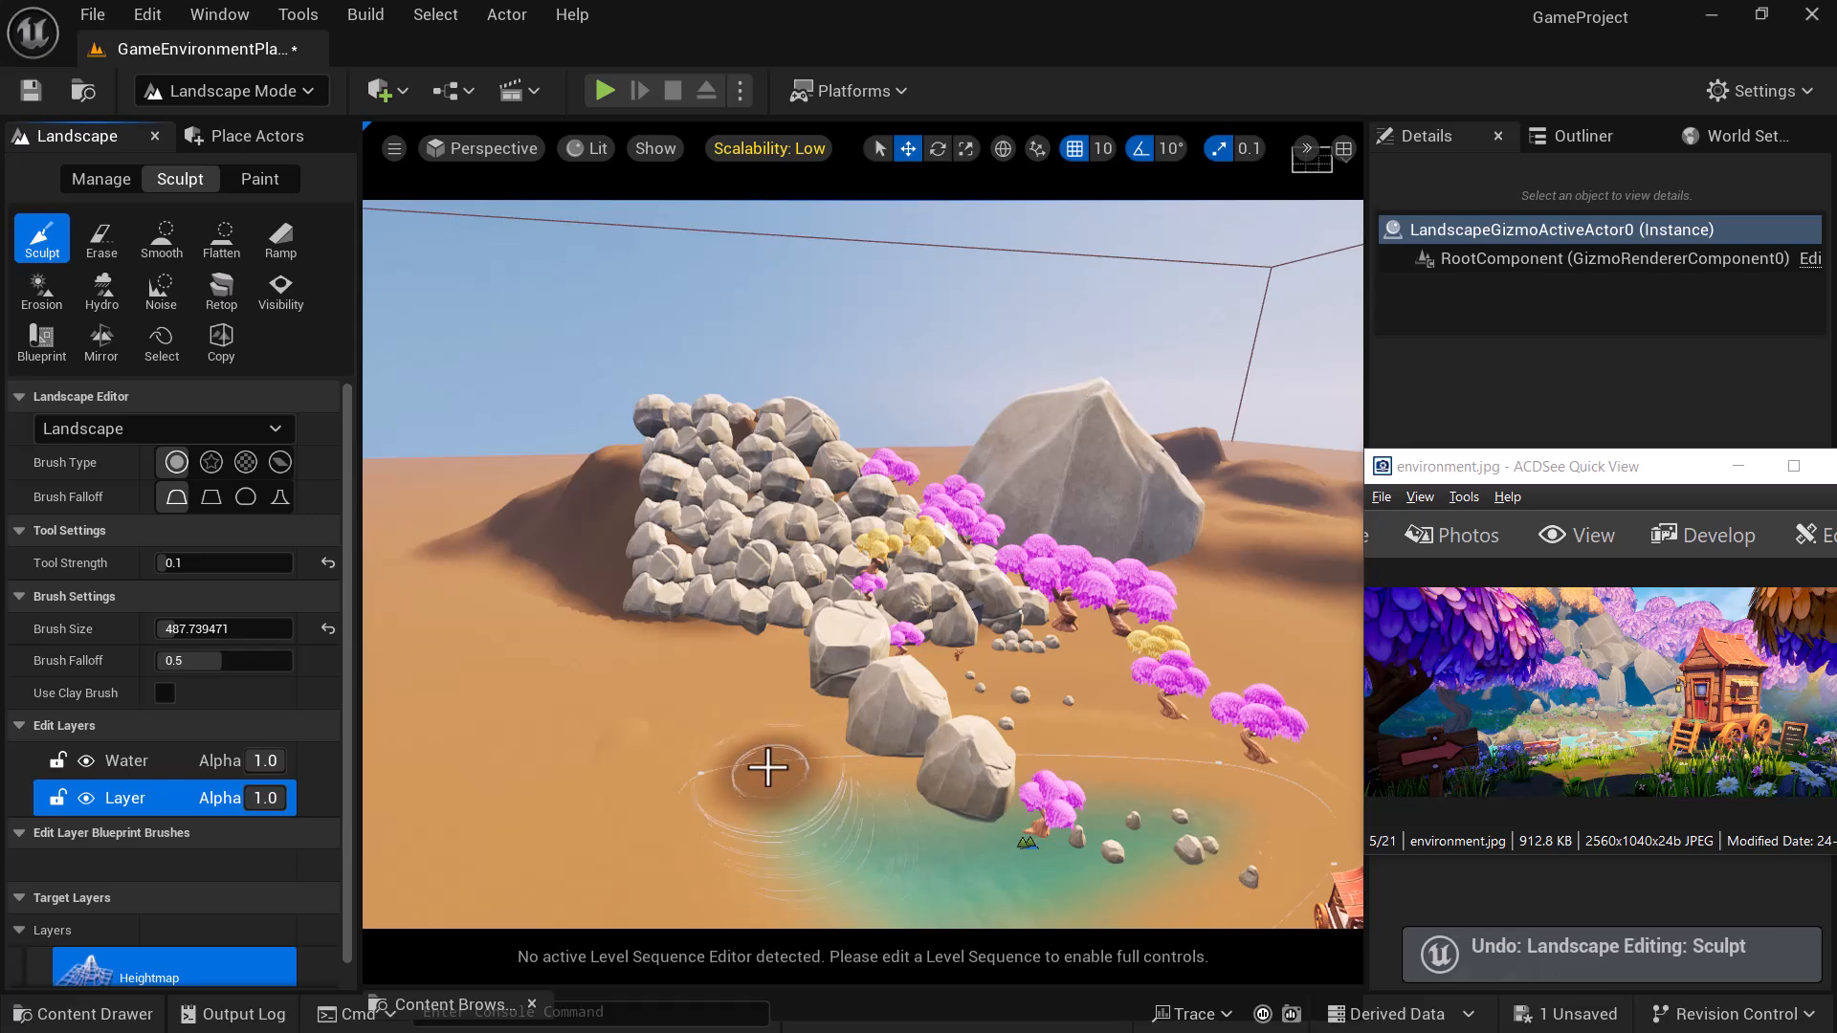
- Try raising and lowering the sand between the rock wall and the lake, undoing the strokes
{"action": "mouse_move", "coordinate": [697, 714]}
{"action": "left_mouse_down", "text": "alt"}
{"action": "mouse_move", "coordinate": [823, 669]}
{"action": "mouse_move", "coordinate": [957, 747]}
{"action": "mouse_move", "coordinate": [712, 752]}
{"action": "mouse_move", "coordinate": [728, 708]}
{"action": "mouse_move", "coordinate": [771, 689]}
{"action": "left_mouse_up", "text": "alt"}
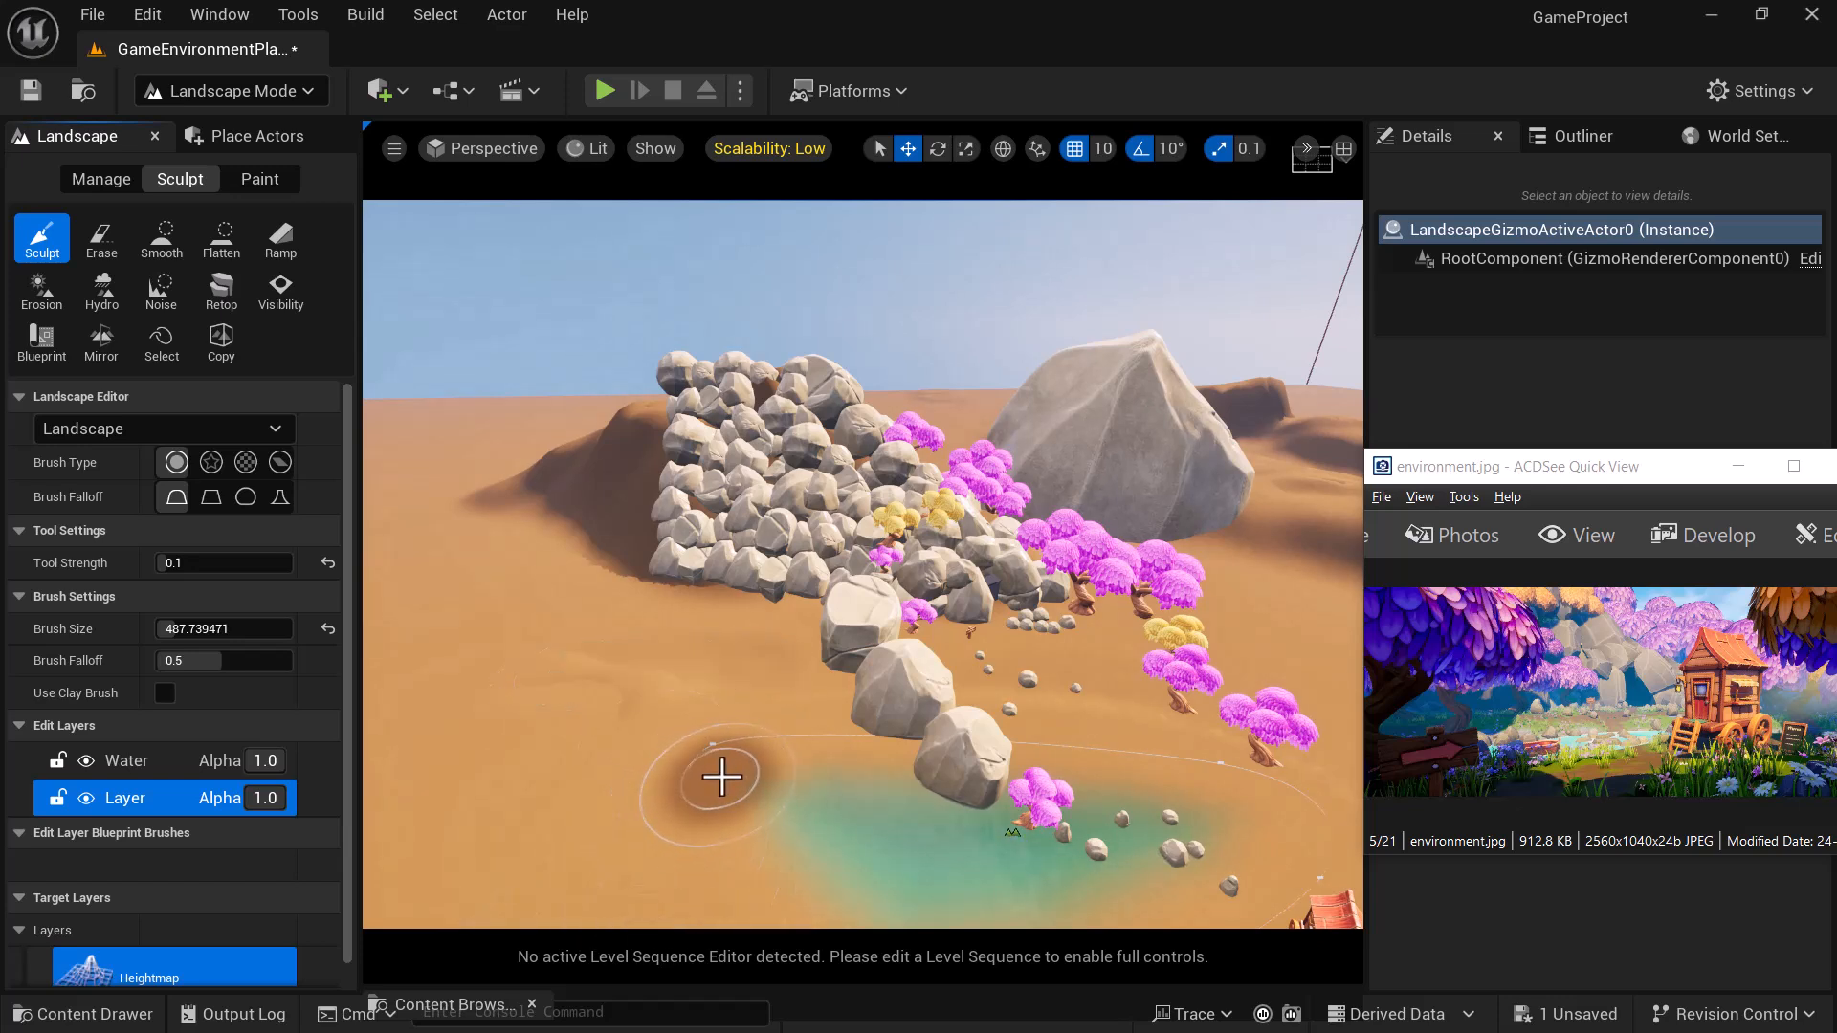
{"action": "key", "text": "ctrl+z"}
{"action": "left_click_drag", "start_coordinate": [597, 679], "coordinate": [733, 693], "text": "shift"}
{"action": "key", "text": "ctrl+z"}
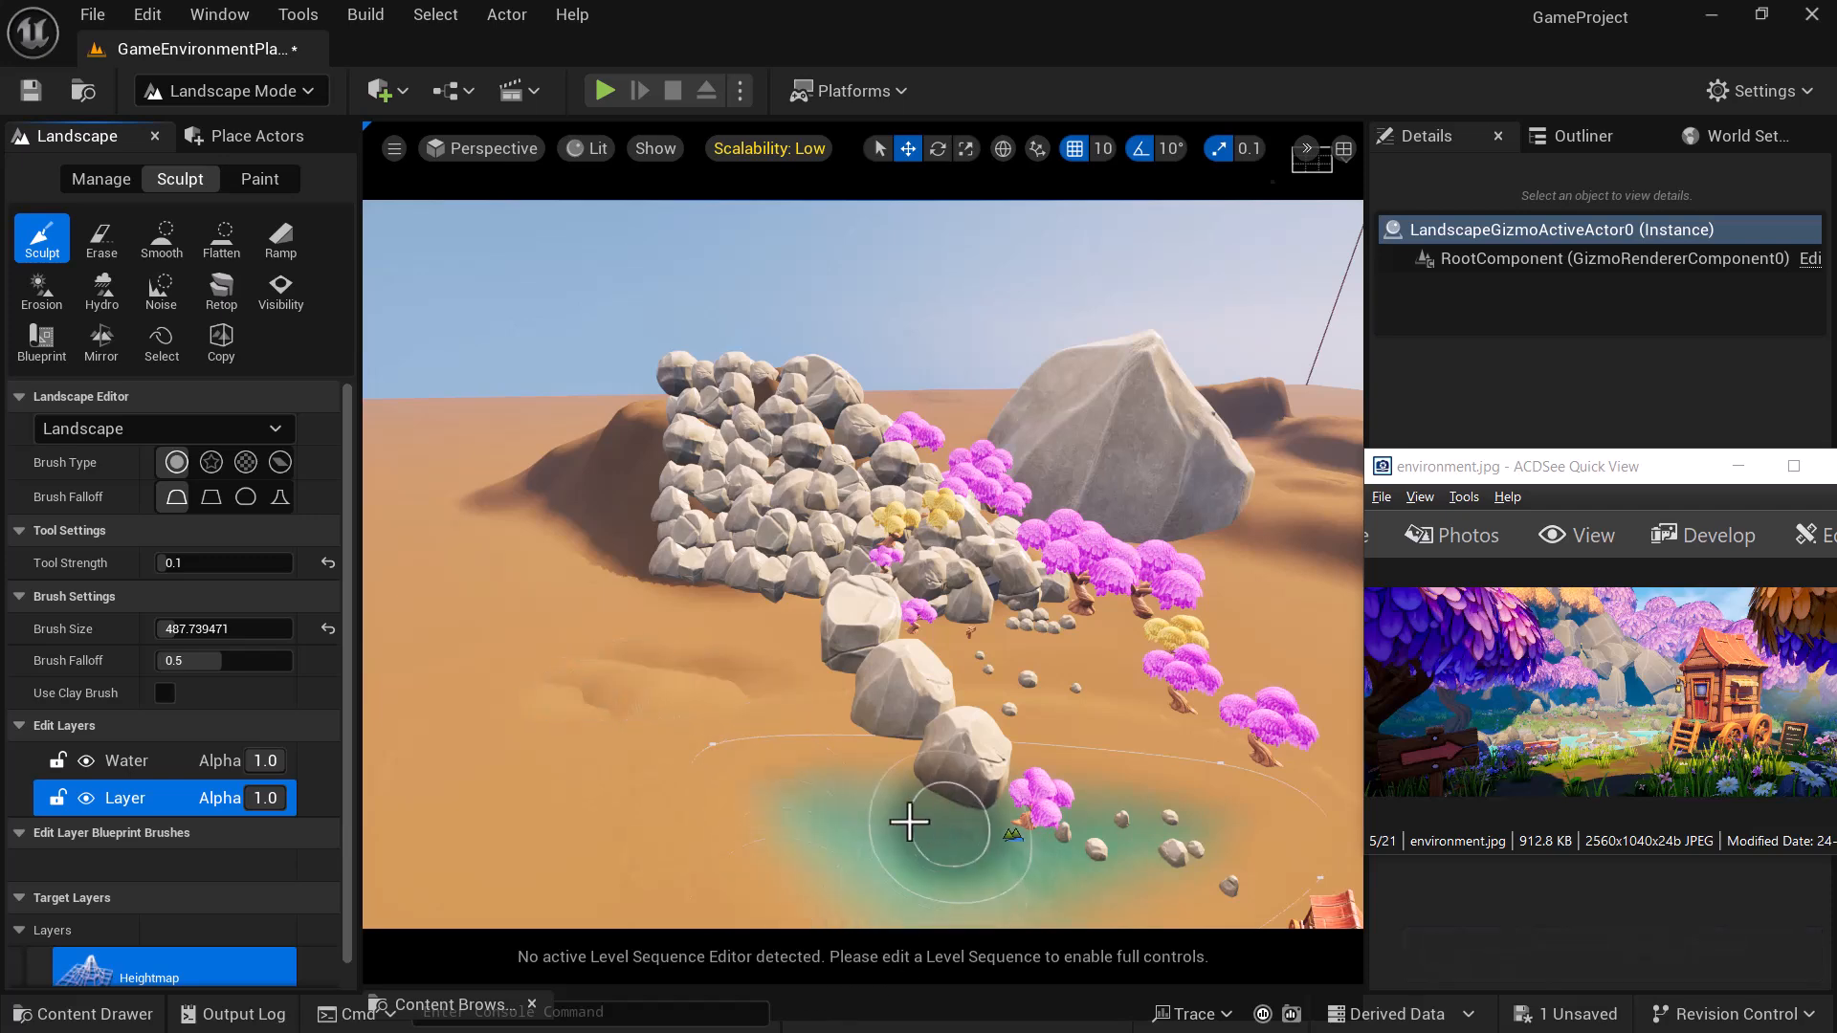
{"action": "right_click_drag", "start_coordinate": [750, 796], "coordinate": [847, 831]}
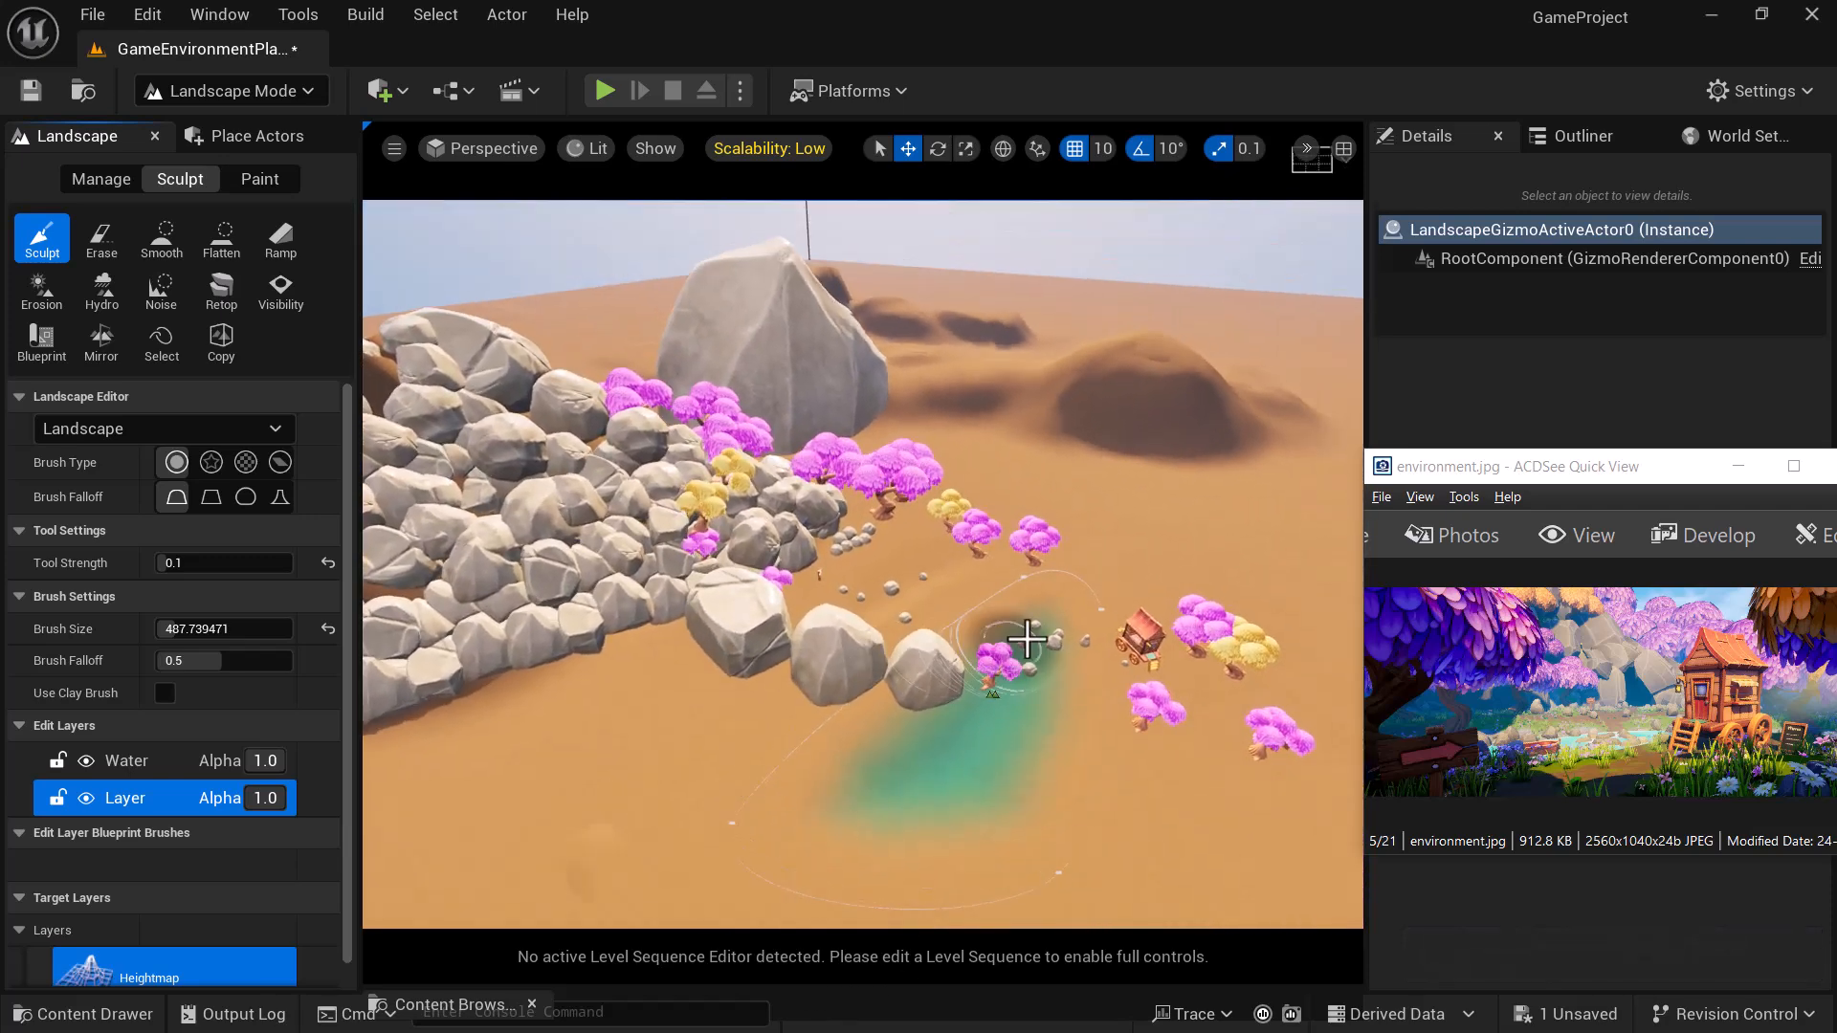
{"action": "mouse_move", "coordinate": [1072, 593]}
{"action": "left_mouse_down", "text": "shift"}
{"action": "mouse_move", "coordinate": [944, 775]}
{"action": "mouse_move", "coordinate": [816, 820]}
{"action": "mouse_move", "coordinate": [955, 644]}
{"action": "mouse_move", "coordinate": [1025, 619]}
{"action": "mouse_move", "coordinate": [1036, 708]}
{"action": "mouse_move", "coordinate": [996, 804]}
{"action": "mouse_move", "coordinate": [1074, 759]}
{"action": "left_mouse_up", "text": "shift"}
{"action": "mouse_move", "coordinate": [1074, 758]}
{"action": "right_mouse_down"}
{"action": "mouse_move", "coordinate": [1067, 612]}
{"action": "mouse_move", "coordinate": [1022, 828]}
{"action": "right_mouse_up"}
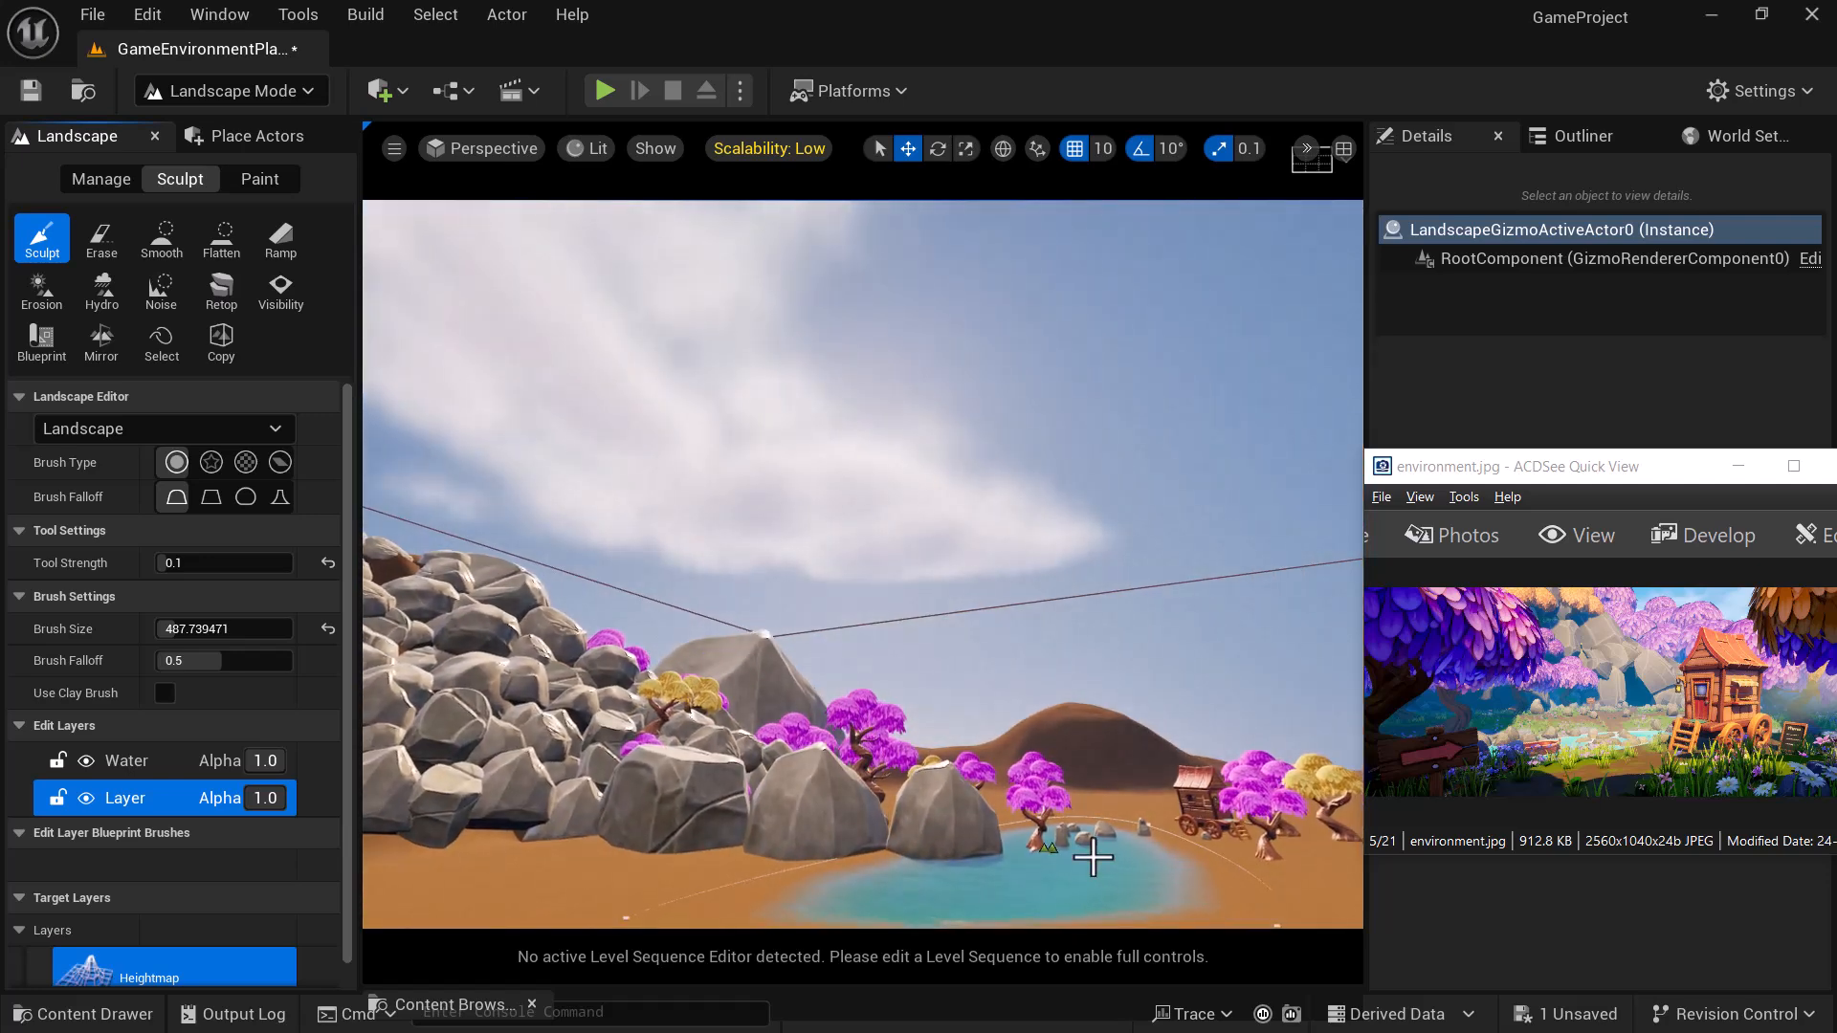
{"action": "right_click_drag", "start_coordinate": [1028, 550], "coordinate": [1073, 701]}
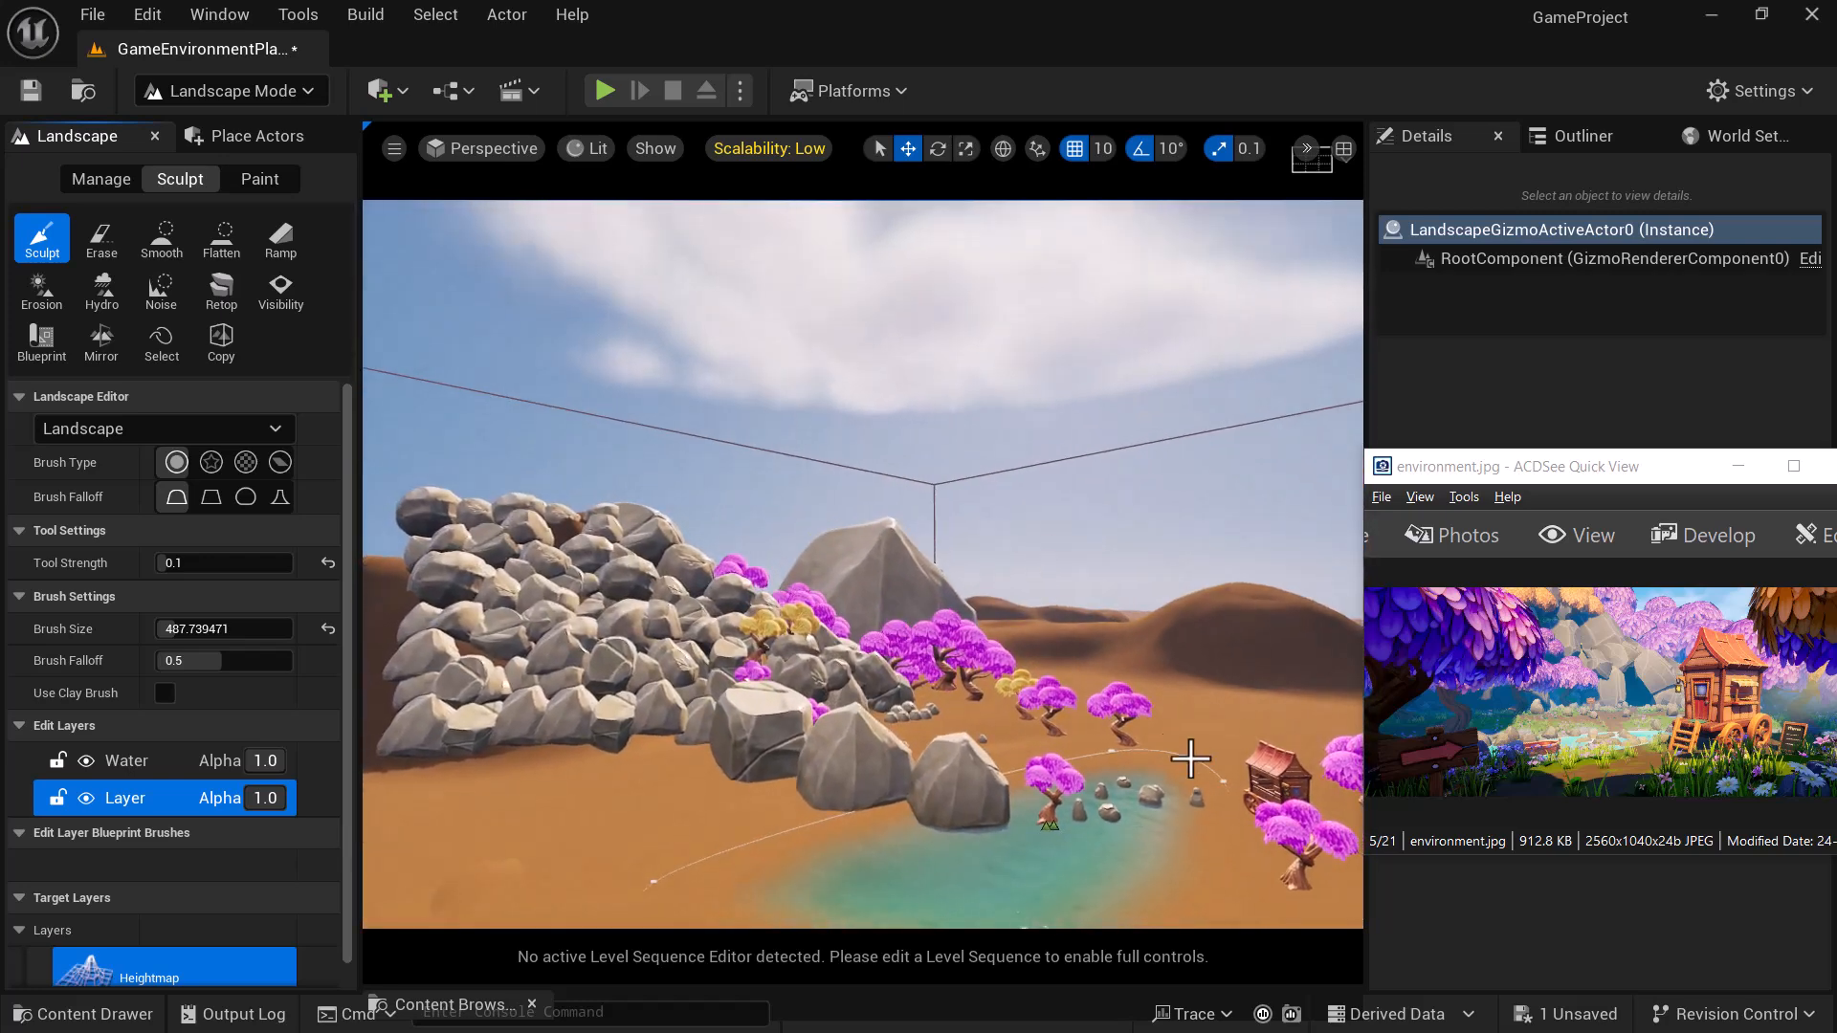
- Move the environment.jpg reference beside the viewport and compare it with the rocks, lake, trees and wagon from several angles
{"action": "left_click_drag", "start_coordinate": [1705, 476], "coordinate": [290, 486]}
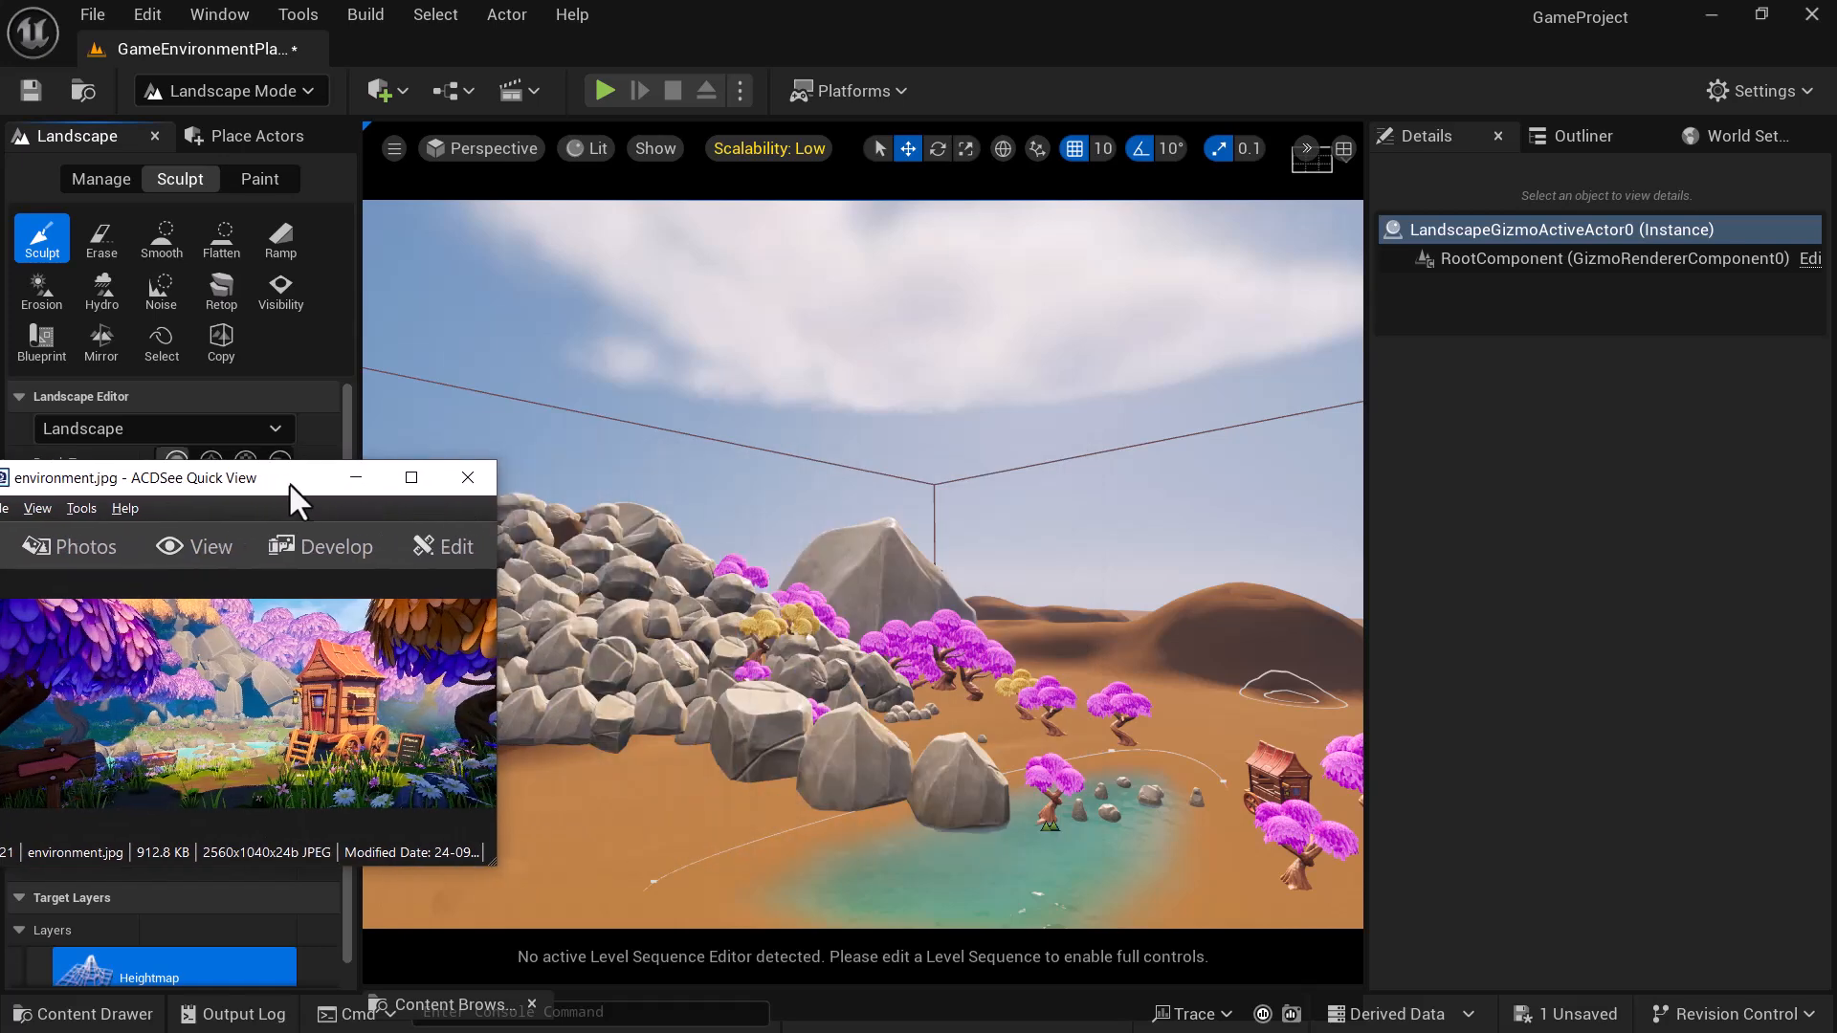
{"action": "left_click", "coordinate": [1225, 531]}
{"action": "mouse_move", "coordinate": [1244, 833]}
{"action": "left_mouse_down", "text": "alt"}
{"action": "mouse_move", "coordinate": [1251, 866]}
{"action": "mouse_move", "coordinate": [1249, 834]}
{"action": "mouse_move", "coordinate": [1244, 850]}
{"action": "left_mouse_up", "text": "alt"}
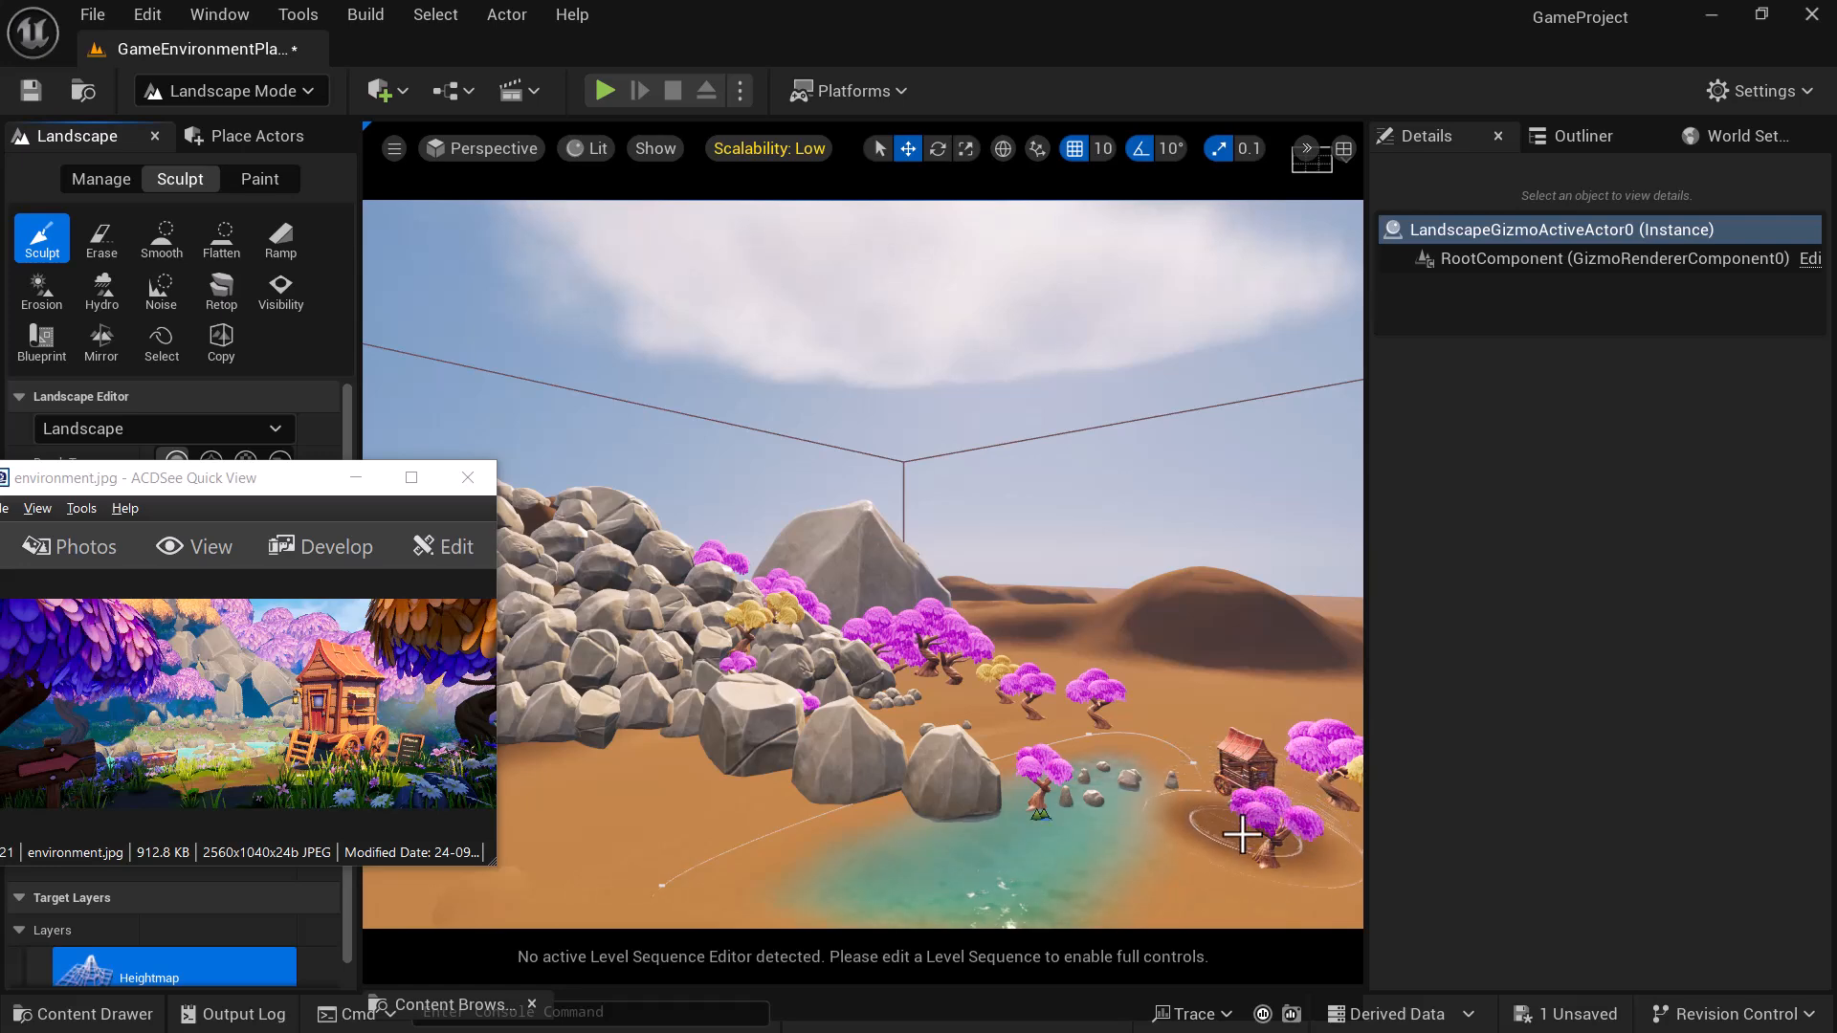
{"action": "left_click_drag", "start_coordinate": [1242, 866], "coordinate": [1196, 691], "text": "alt"}
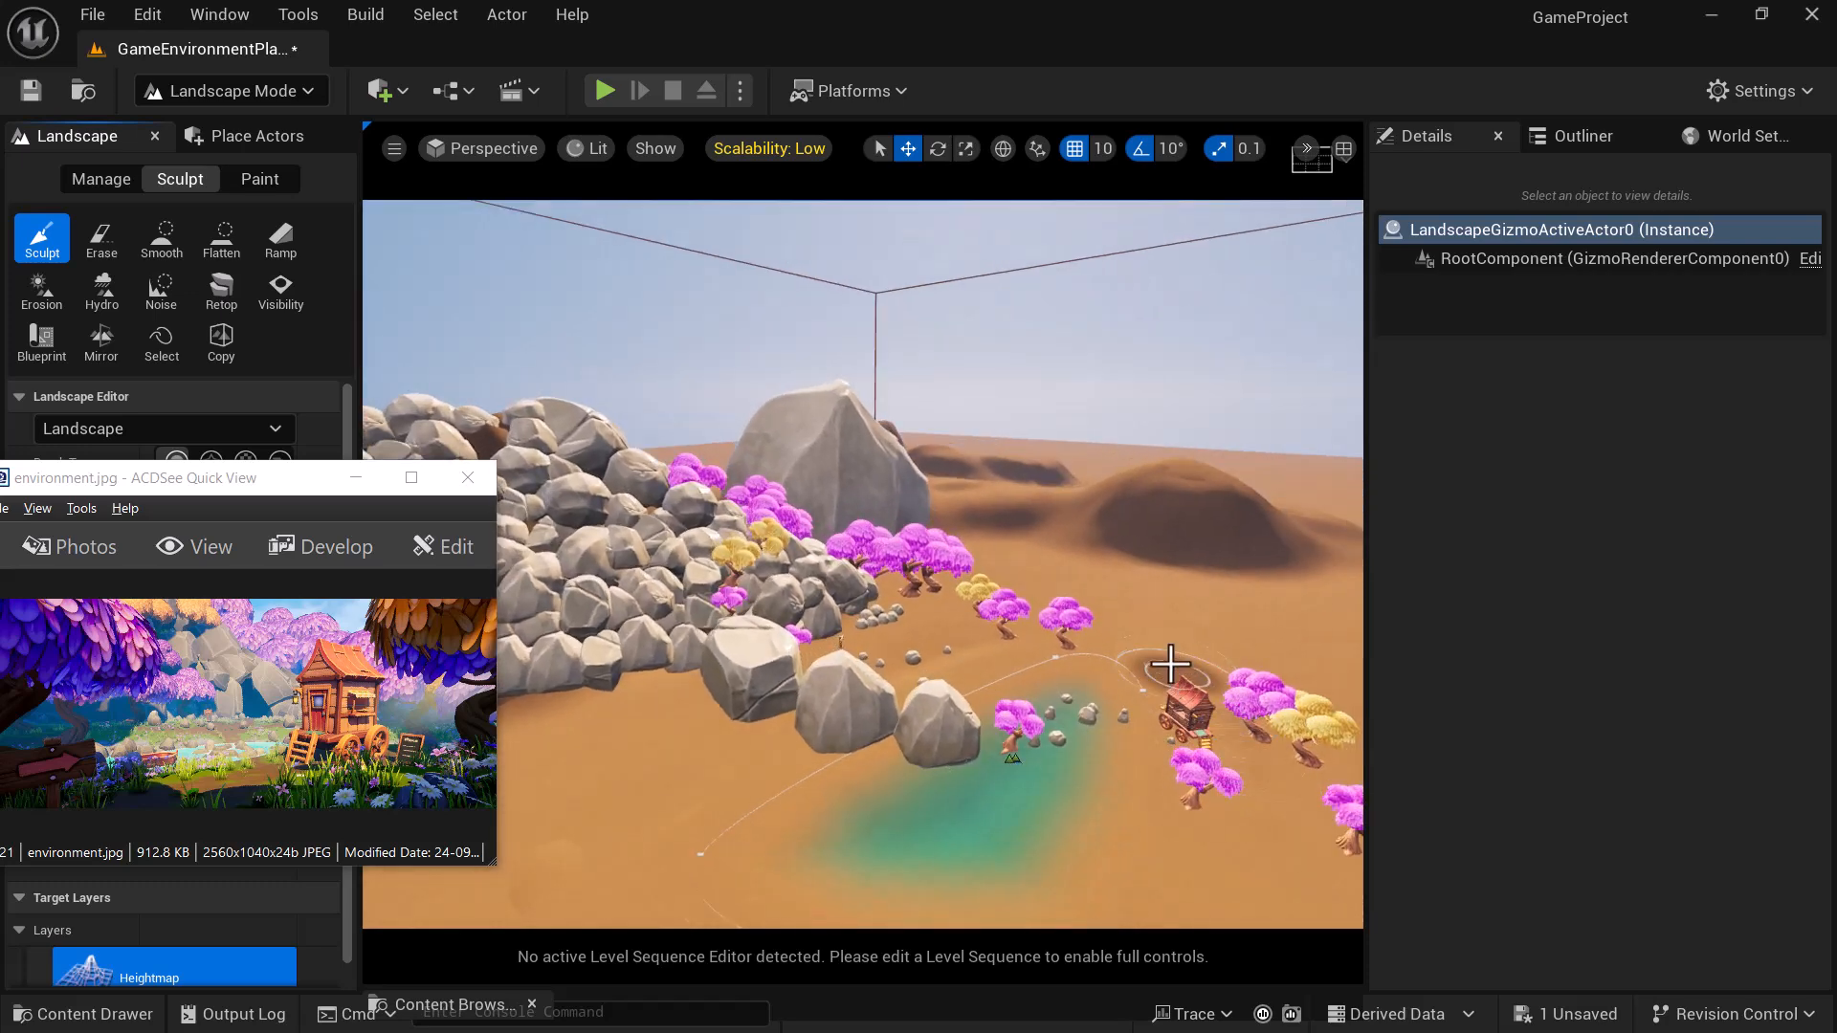
{"action": "left_click_drag", "start_coordinate": [1242, 771], "coordinate": [1217, 715], "text": "alt"}
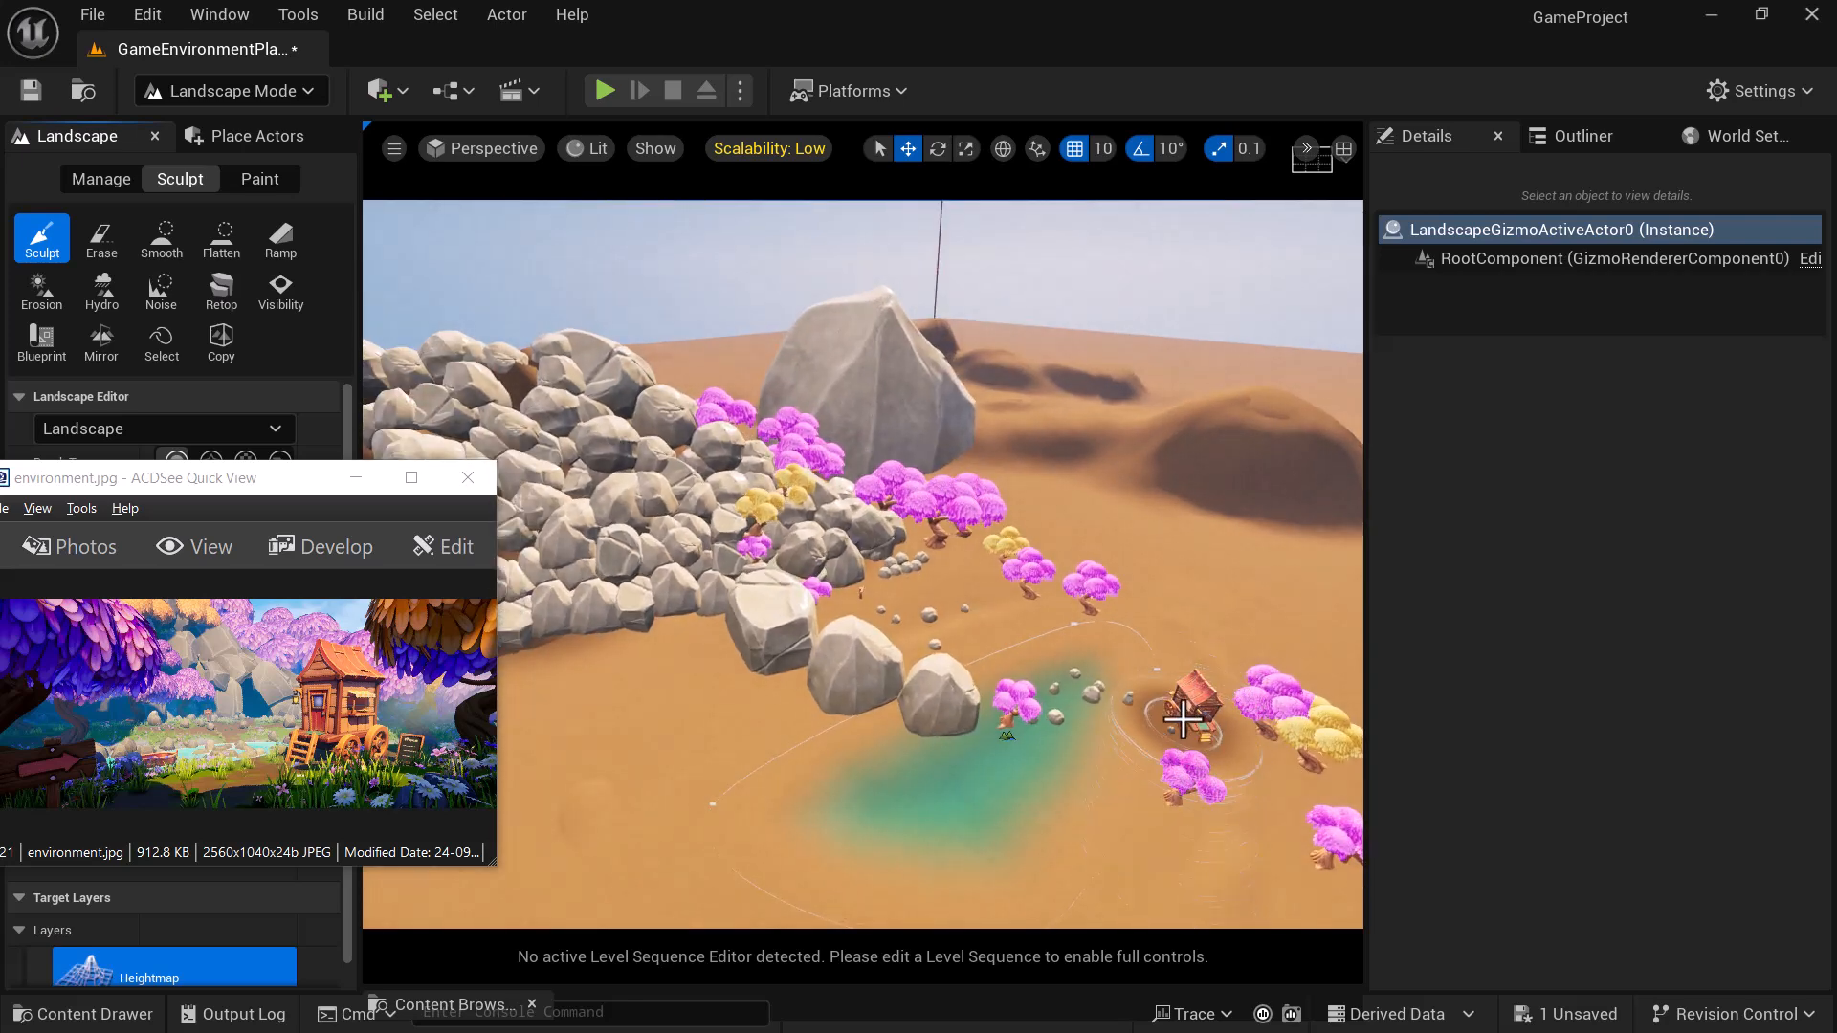
{"action": "right_click_drag", "start_coordinate": [1167, 818], "coordinate": [1115, 717]}
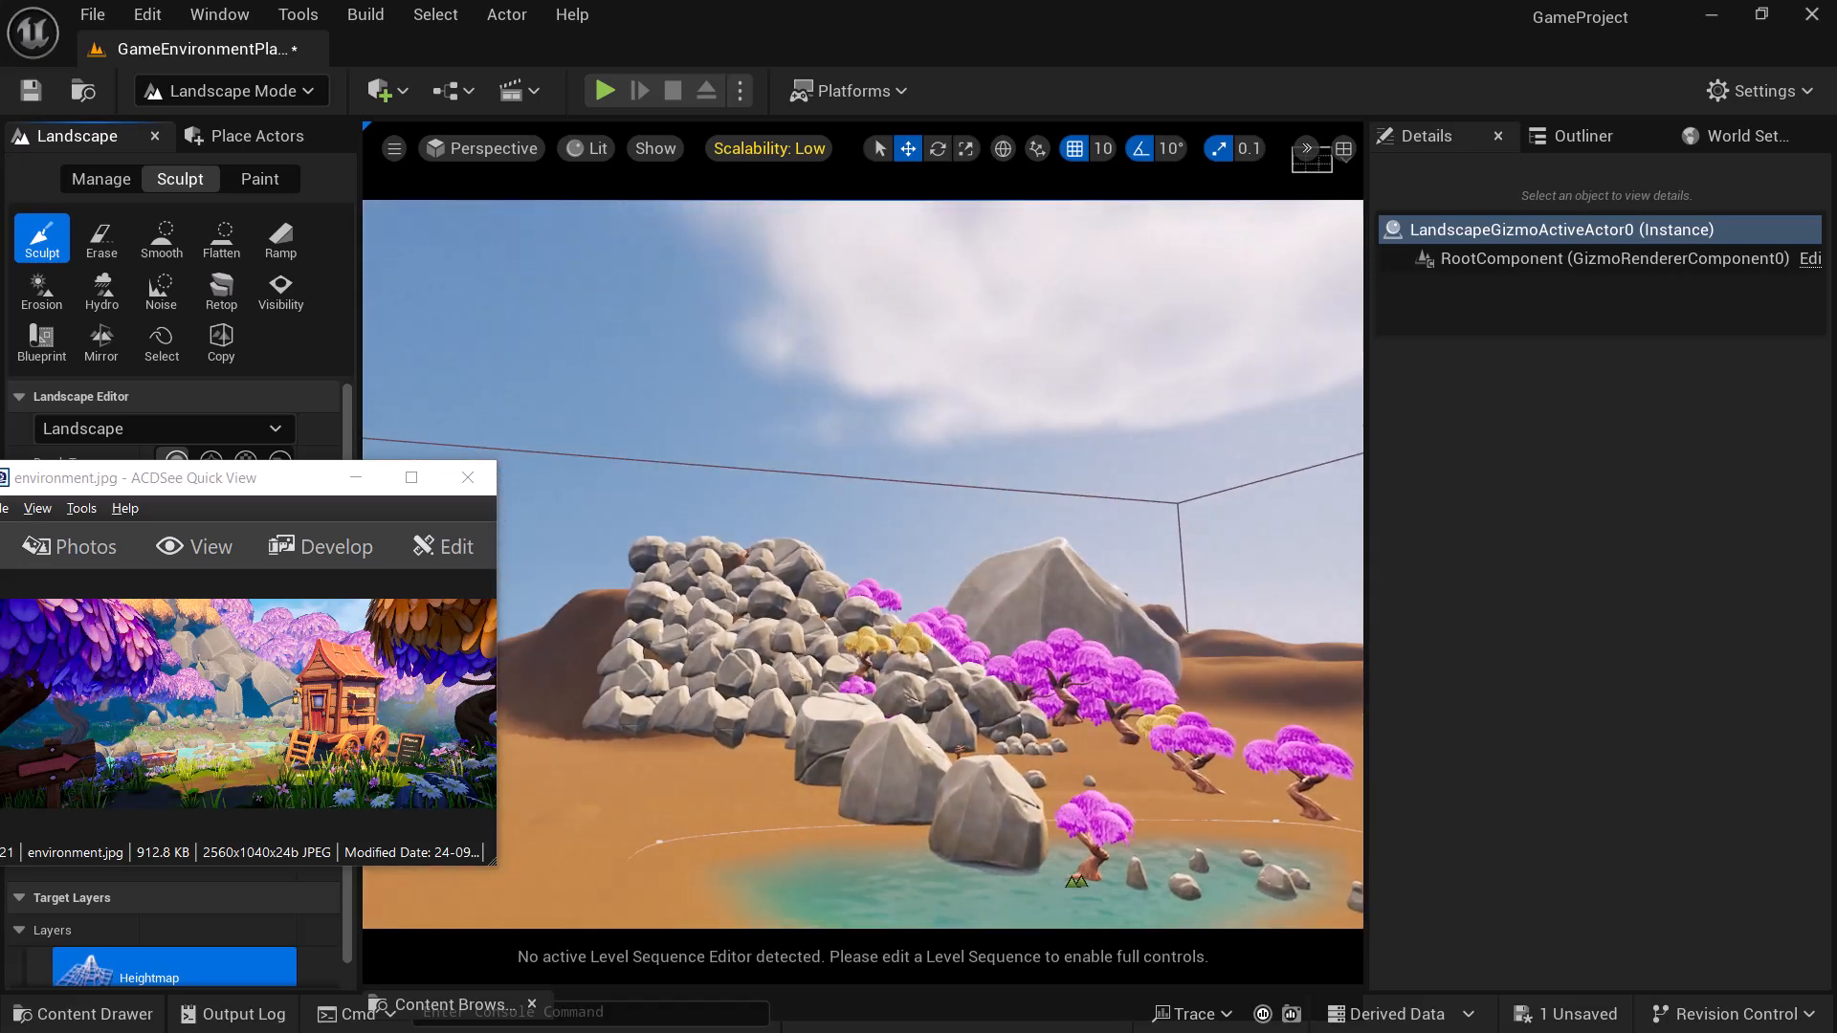
{"action": "key", "text": "q"}
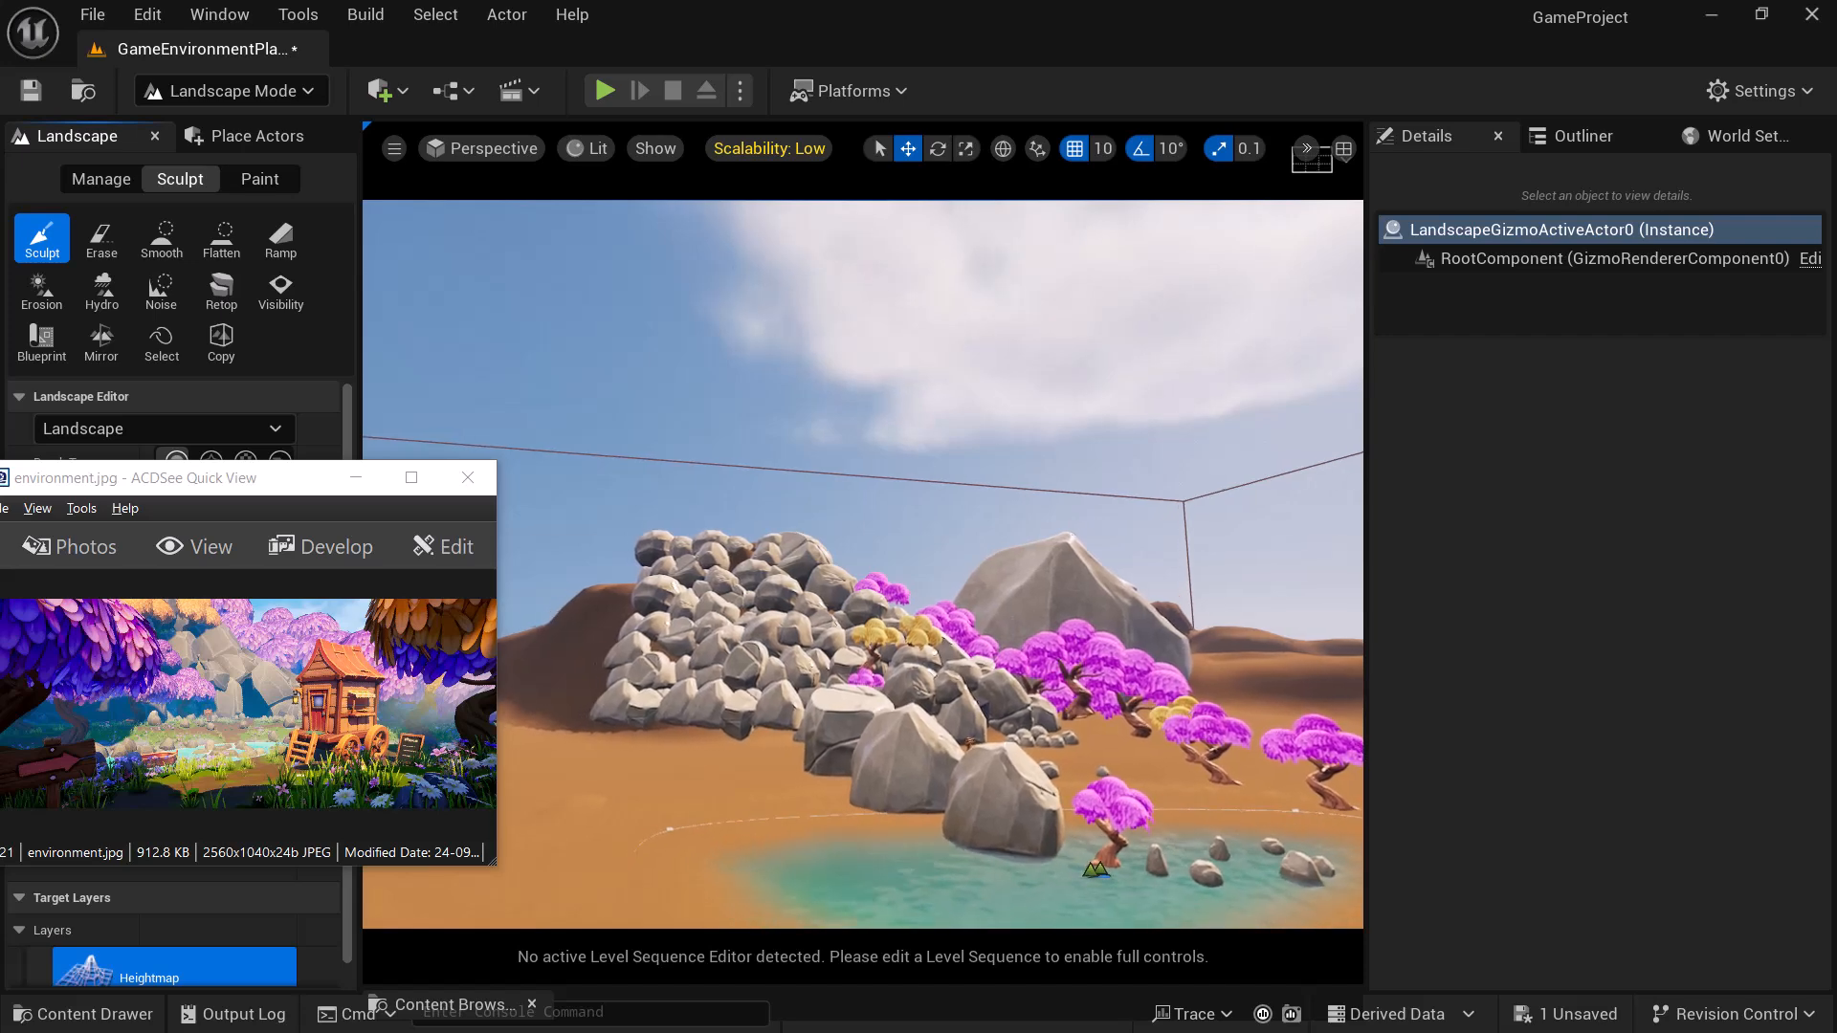
{"action": "mouse_move", "coordinate": [1115, 717]}
{"action": "right_mouse_down"}
{"action": "mouse_move", "coordinate": [1182, 696]}
{"action": "mouse_move", "coordinate": [1155, 736]}
{"action": "mouse_move", "coordinate": [1098, 732]}
{"action": "right_mouse_up"}
{"action": "mouse_move", "coordinate": [1259, 860]}
{"action": "right_mouse_down"}
{"action": "mouse_move", "coordinate": [1247, 877]}
{"action": "mouse_move", "coordinate": [1258, 840]}
{"action": "mouse_move", "coordinate": [1258, 865]}
{"action": "mouse_move", "coordinate": [1280, 865]}
{"action": "mouse_move", "coordinate": [1213, 820]}
{"action": "right_mouse_up"}
{"action": "scroll", "coordinate": [1261, 851], "scroll_direction": "up", "scroll_amount": 1}
{"action": "key", "text": "w"}
{"action": "mouse_move", "coordinate": [1240, 776]}
{"action": "left_mouse_down", "text": "alt"}
{"action": "mouse_move", "coordinate": [1143, 804]}
{"action": "mouse_move", "coordinate": [1135, 781]}
{"action": "mouse_move", "coordinate": [1041, 830]}
{"action": "mouse_move", "coordinate": [1017, 833]}
{"action": "mouse_move", "coordinate": [1016, 814]}
{"action": "mouse_move", "coordinate": [1101, 861]}
{"action": "left_mouse_up", "text": "alt"}
{"action": "mouse_move", "coordinate": [1193, 742]}
{"action": "left_mouse_down", "text": "alt"}
{"action": "mouse_move", "coordinate": [1138, 750]}
{"action": "mouse_move", "coordinate": [1156, 768]}
{"action": "left_mouse_up", "text": "alt"}
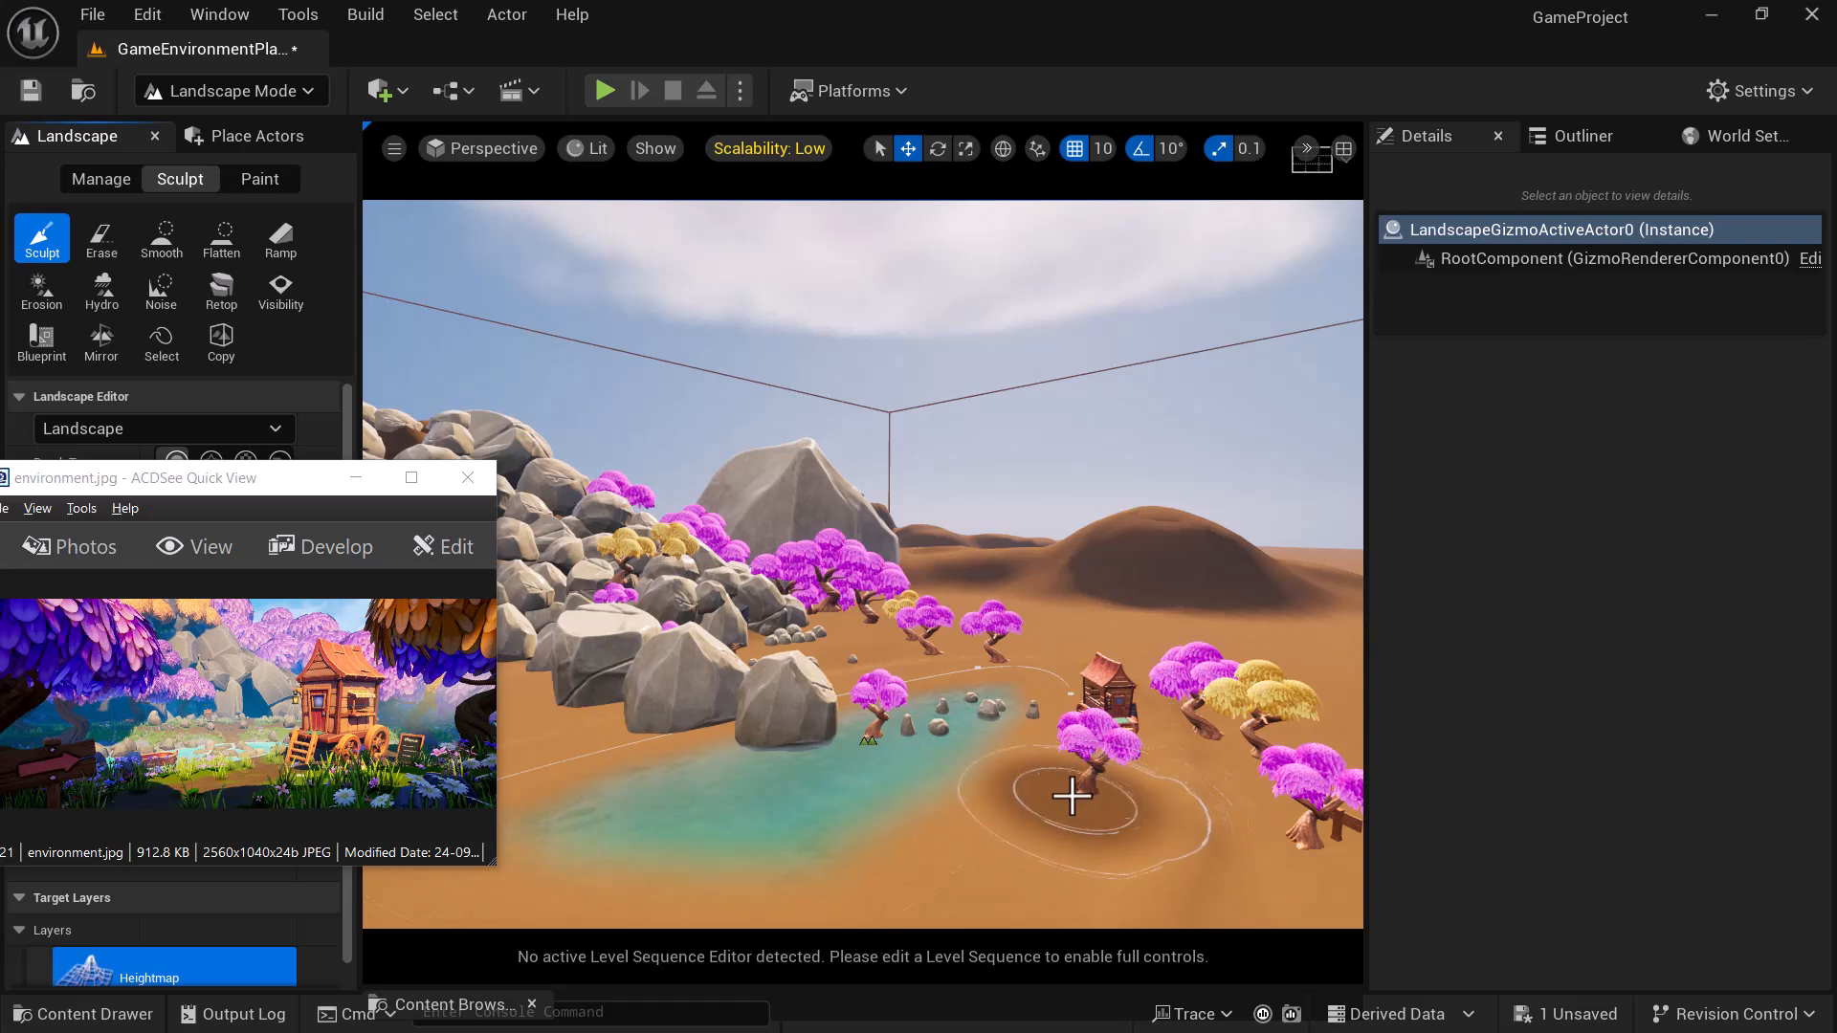
{"action": "left_click_drag", "start_coordinate": [1111, 836], "coordinate": [1052, 846], "text": "alt"}
- Move the reference image clear of the brush settings, set the tool strength to 0.108228 and undo the last sculpt stroke
{"action": "left_click_drag", "start_coordinate": [245, 483], "coordinate": [210, 787]}
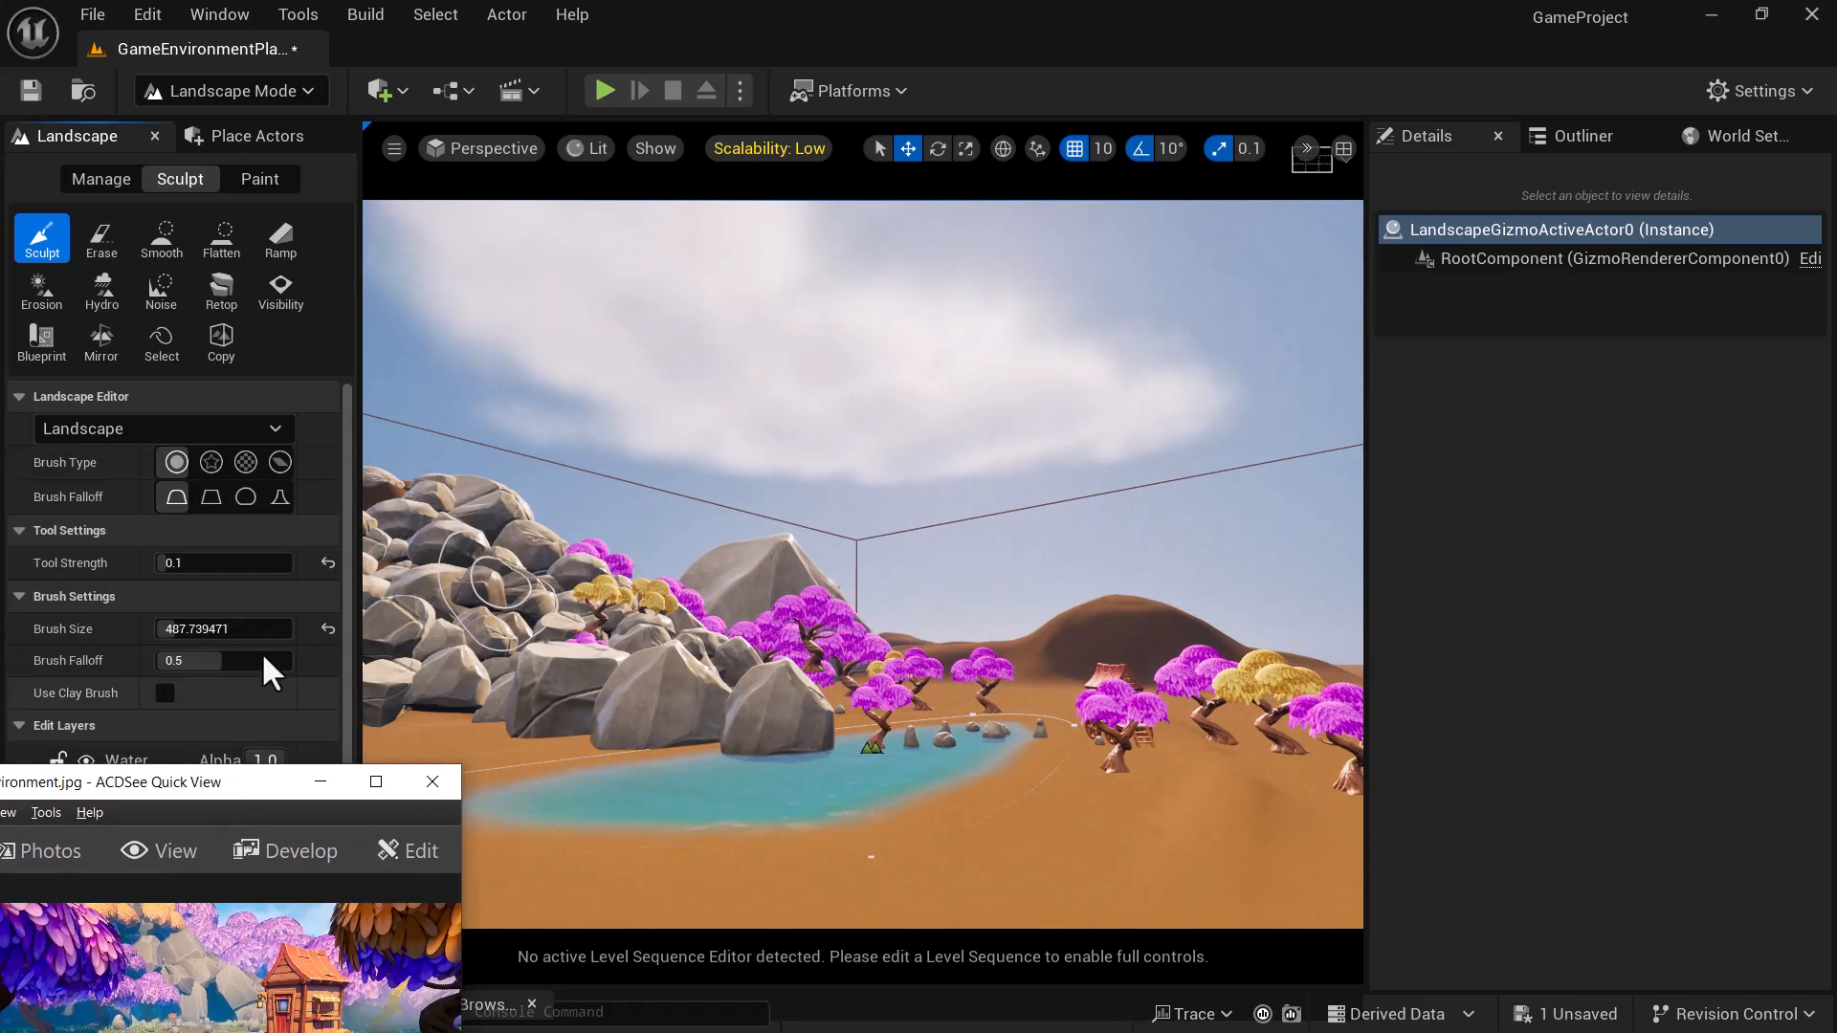
{"action": "left_click", "coordinate": [168, 565]}
{"action": "left_click_drag", "start_coordinate": [1132, 612], "coordinate": [1094, 673], "text": "alt"}
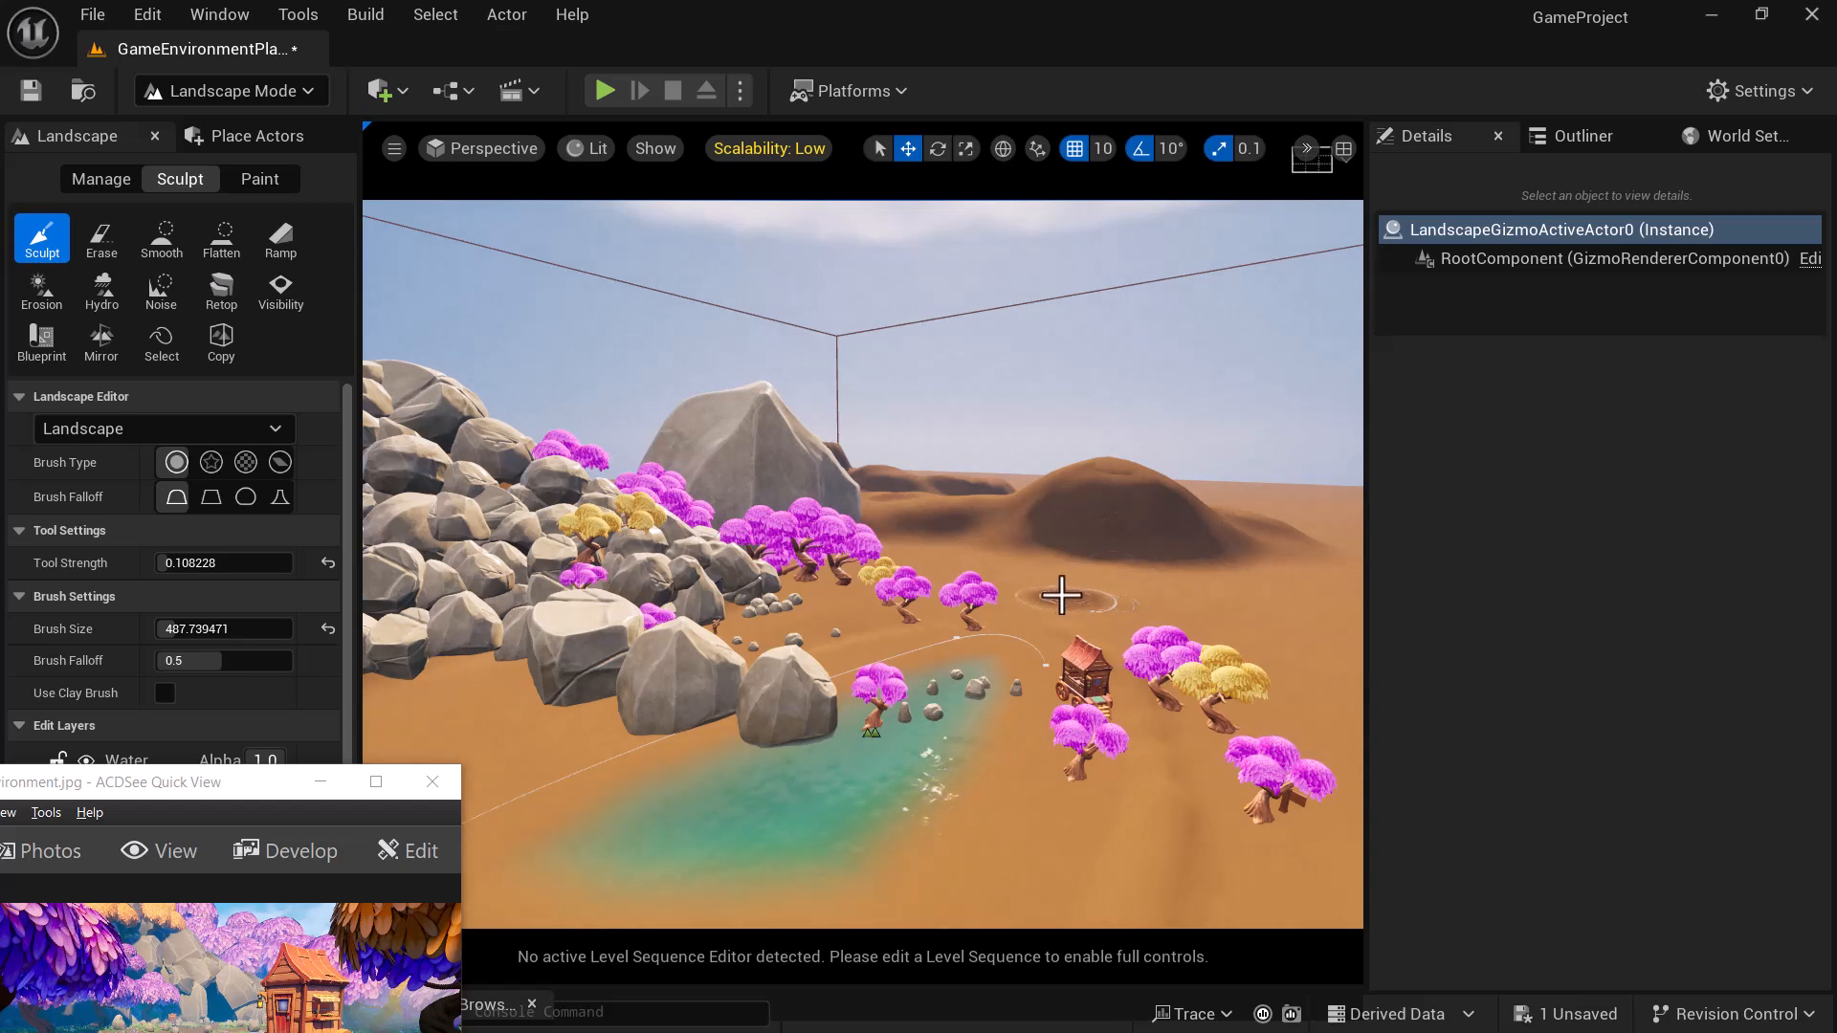
{"action": "key", "text": "ctrl+z"}
- Examine the terrain around the wagon, trees and lake from low, close and opposite viewpoints
{"action": "left_click_drag", "start_coordinate": [1140, 837], "coordinate": [1132, 866], "text": "alt"}
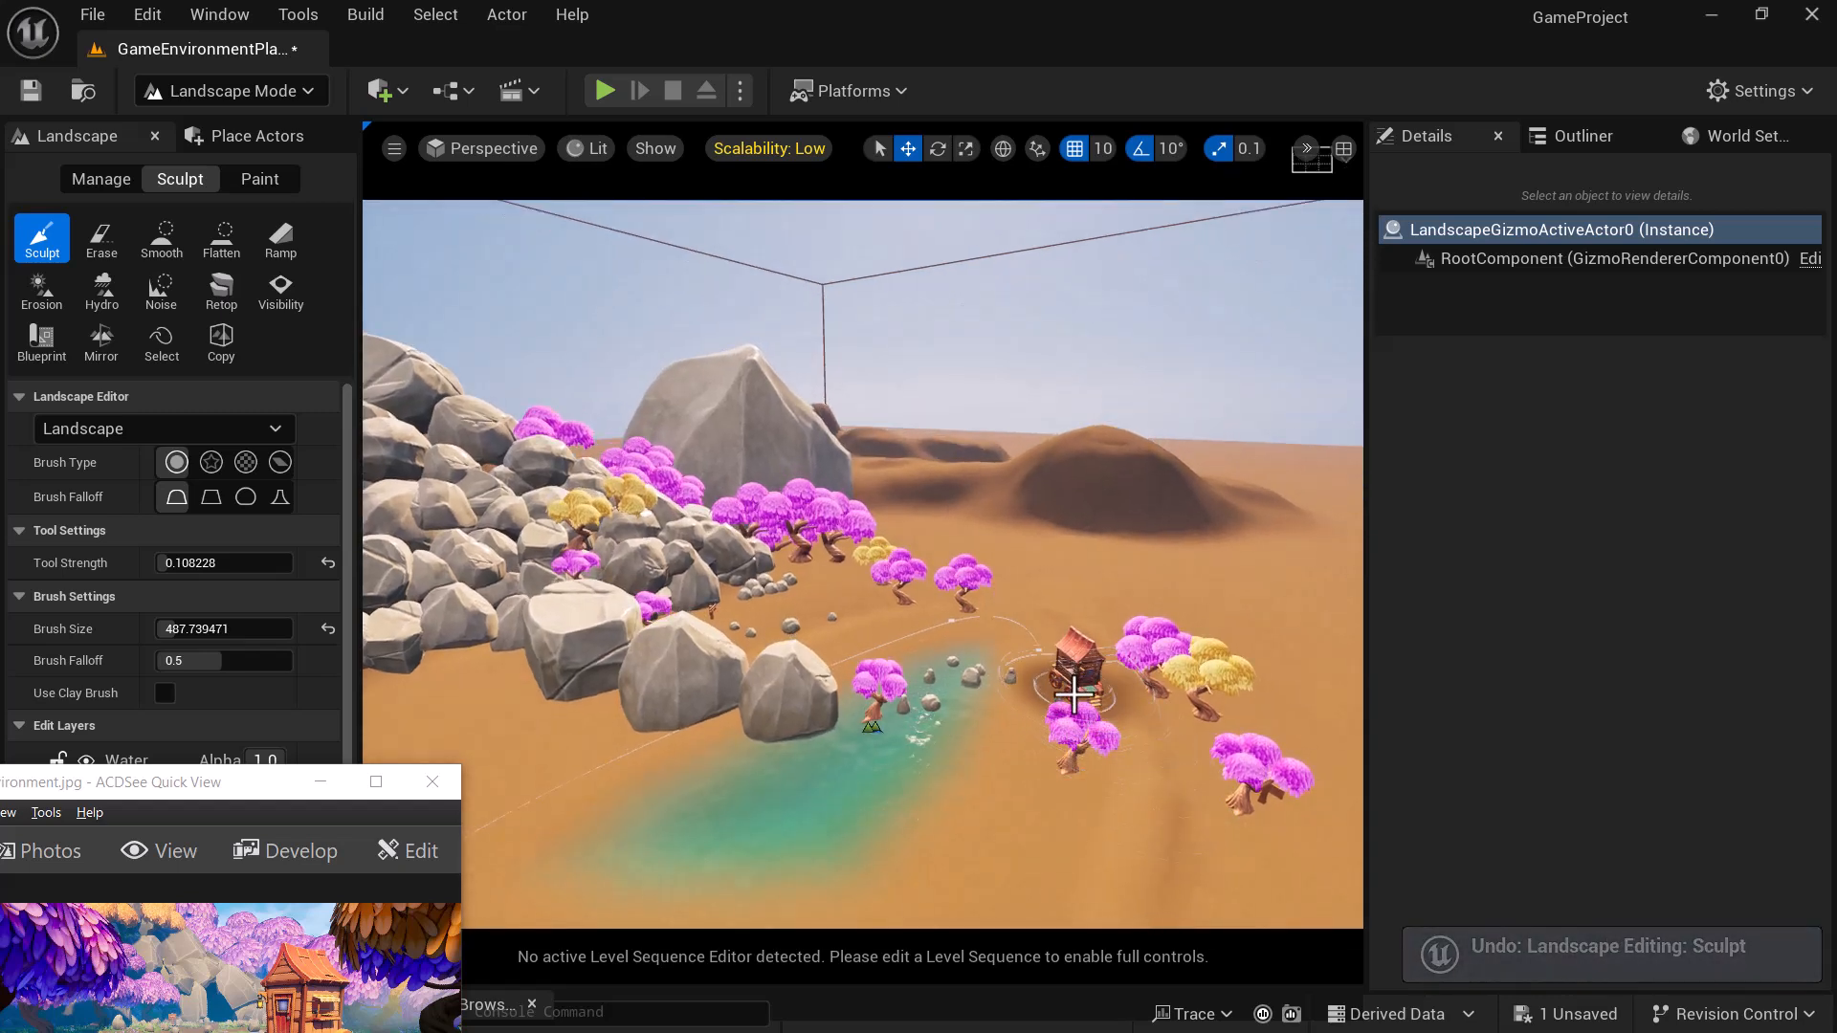
{"action": "mouse_move", "coordinate": [1152, 779]}
{"action": "left_mouse_down", "text": "alt"}
{"action": "mouse_move", "coordinate": [1125, 706]}
{"action": "mouse_move", "coordinate": [1067, 704]}
{"action": "left_mouse_up", "text": "alt"}
{"action": "left_click_drag", "start_coordinate": [1183, 854], "coordinate": [1185, 861], "text": "alt"}
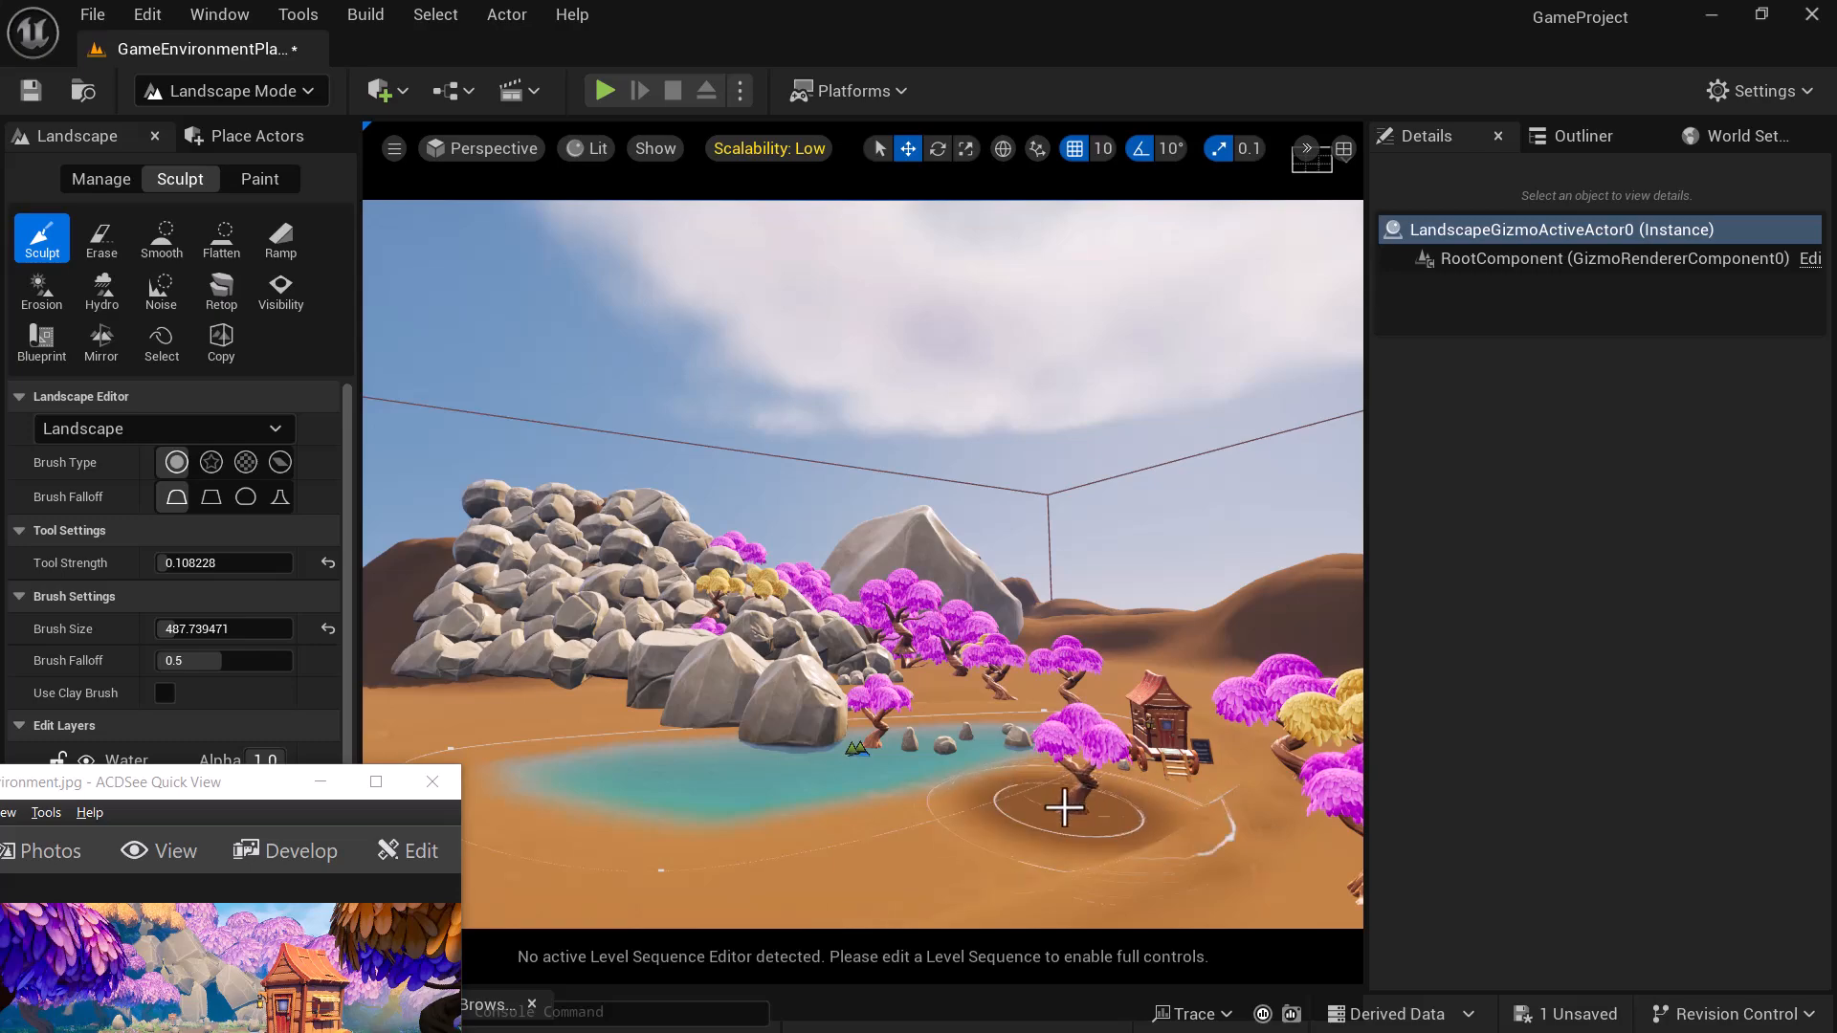
{"action": "mouse_move", "coordinate": [1091, 875]}
{"action": "left_mouse_down", "text": "alt"}
{"action": "mouse_move", "coordinate": [1091, 928]}
{"action": "mouse_move", "coordinate": [1082, 833]}
{"action": "mouse_move", "coordinate": [1095, 942]}
{"action": "left_mouse_up", "text": "alt"}
{"action": "left_click_drag", "start_coordinate": [1210, 871], "coordinate": [1190, 785], "text": "alt"}
{"action": "mouse_move", "coordinate": [1189, 785]}
{"action": "right_mouse_down"}
{"action": "mouse_move", "coordinate": [1224, 873]}
{"action": "mouse_move", "coordinate": [1246, 880]}
{"action": "right_mouse_up"}
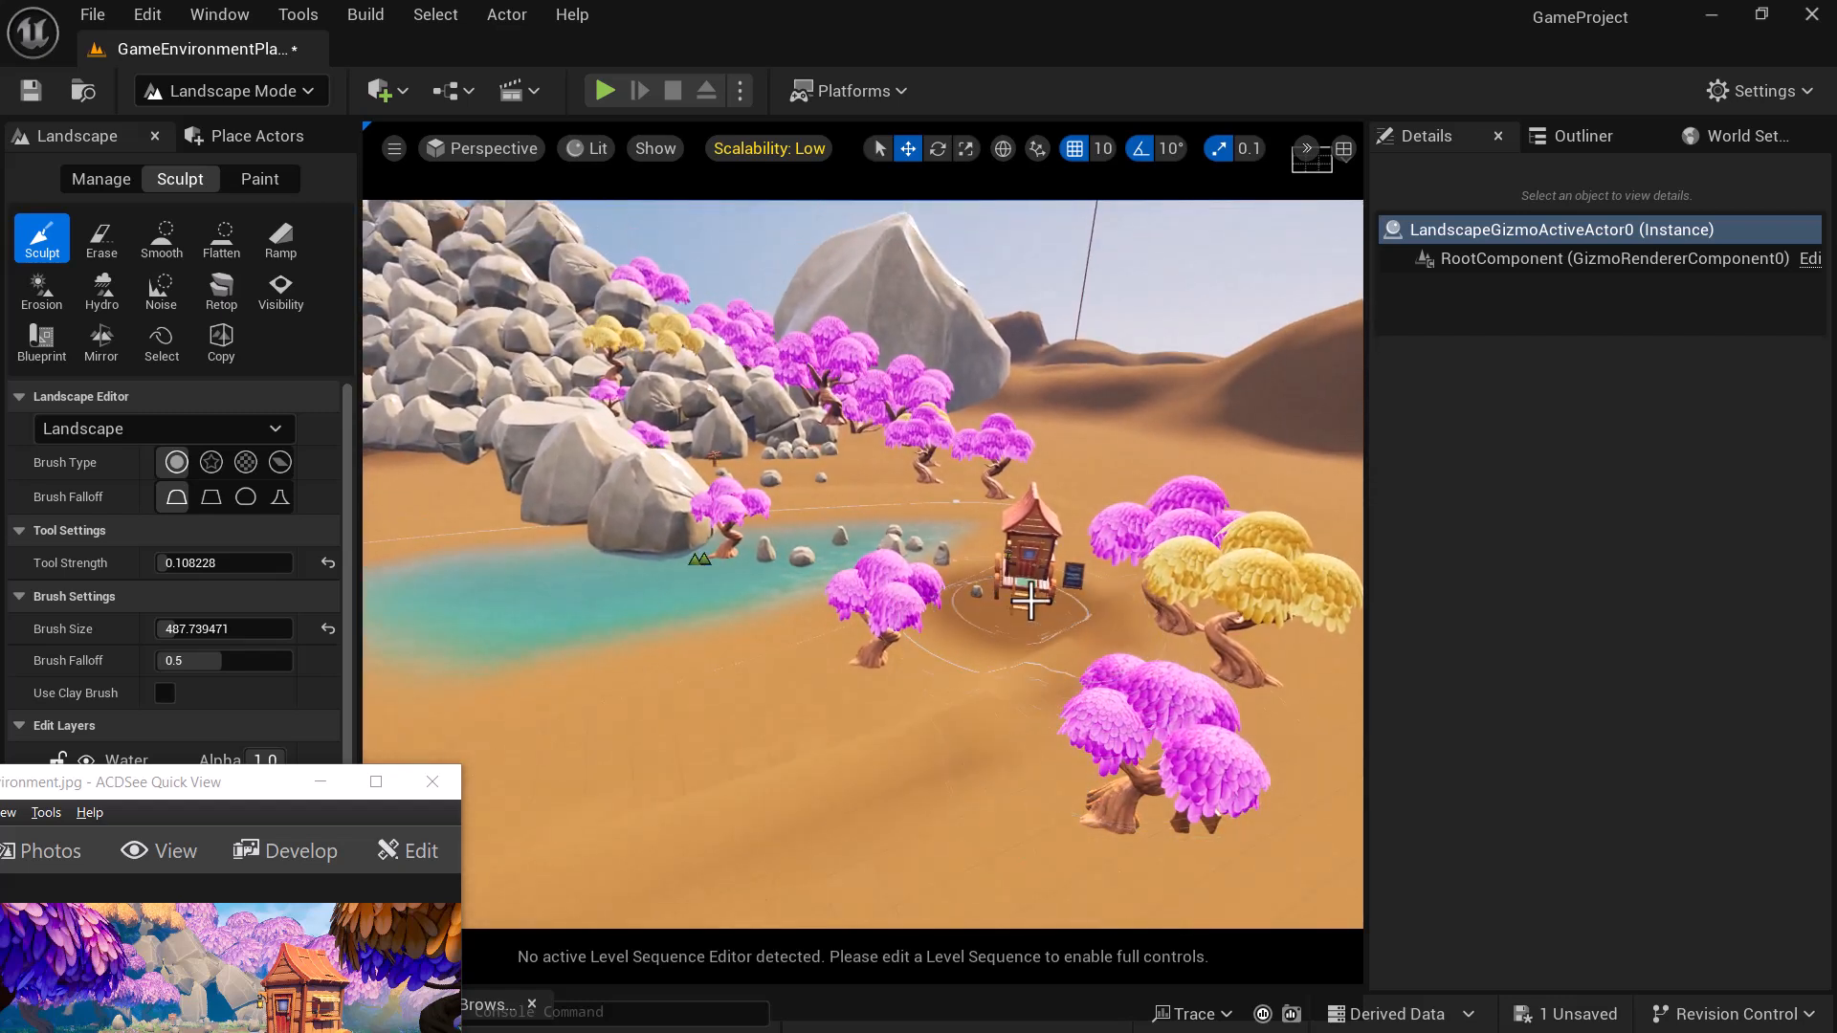
{"action": "mouse_move", "coordinate": [1030, 843]}
{"action": "left_mouse_down", "text": "alt"}
{"action": "mouse_move", "coordinate": [565, 818]}
{"action": "mouse_move", "coordinate": [604, 195]}
{"action": "left_mouse_up", "text": "alt"}
- Return to Selection mode, select the Landscape2 terrain in front of the wagon and hide it
{"action": "left_click", "coordinate": [247, 90]}
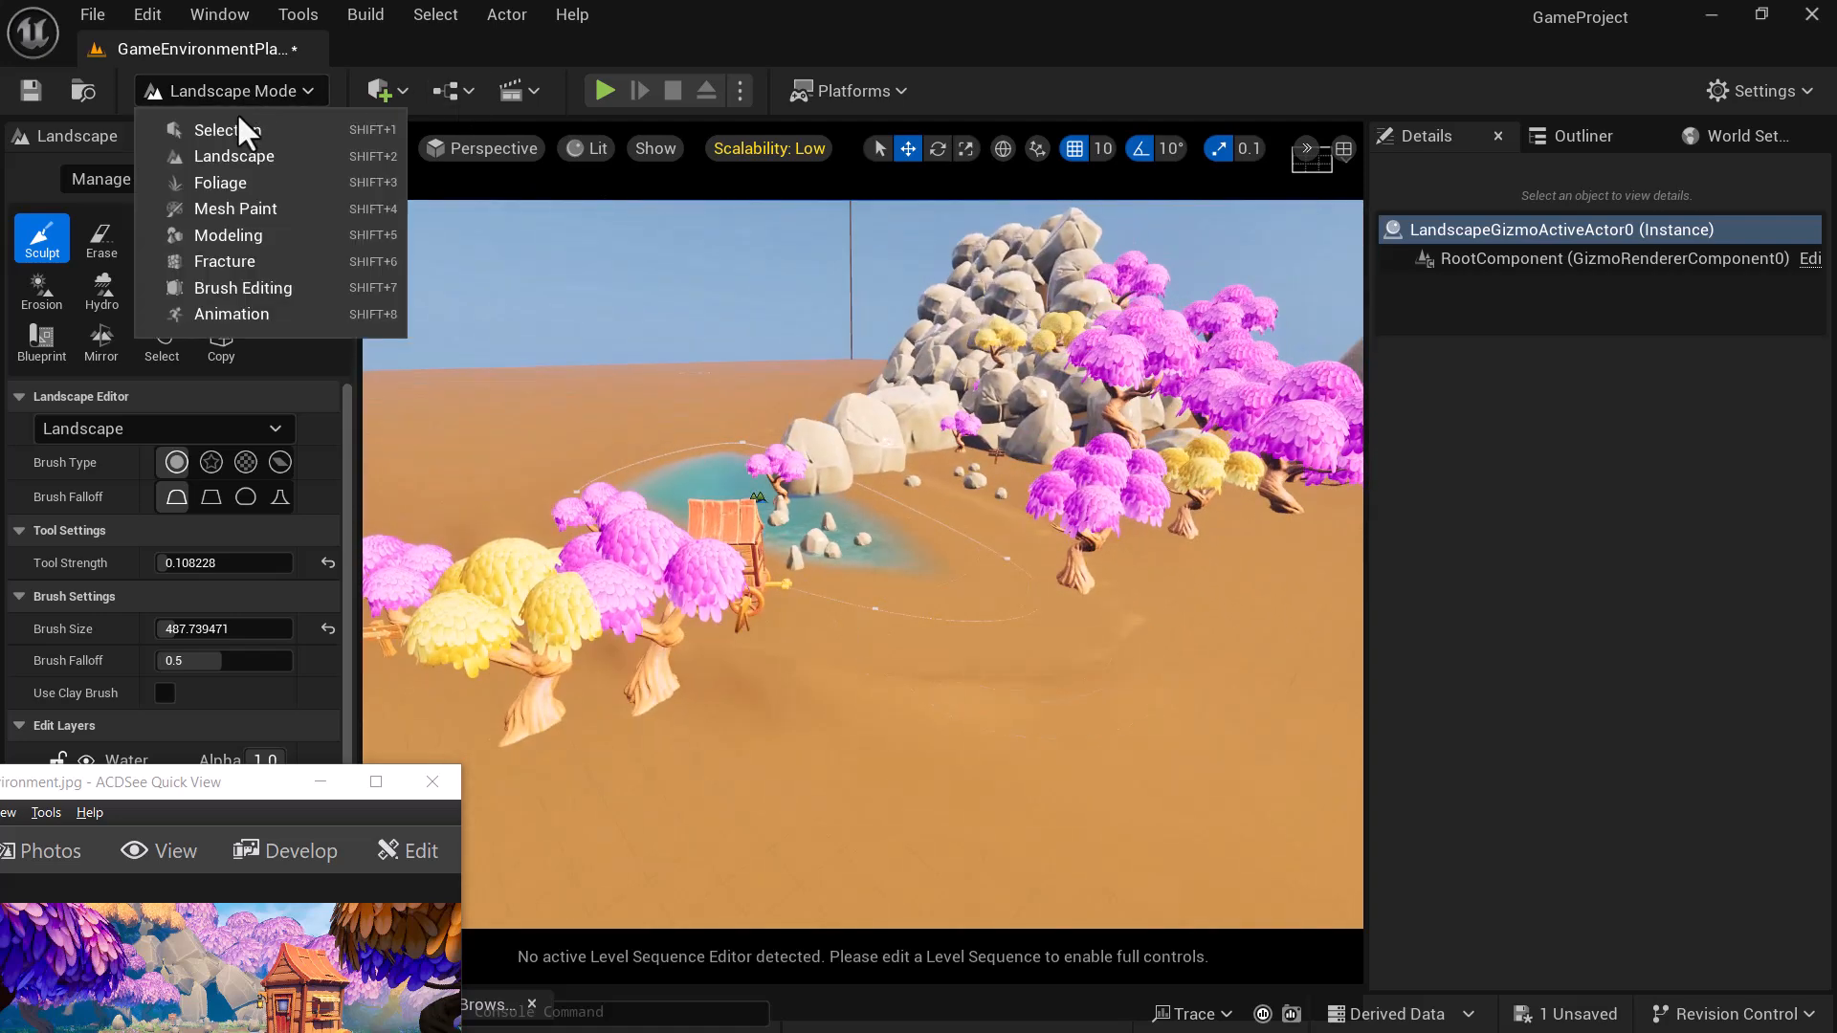
{"action": "left_click", "coordinate": [244, 127]}
{"action": "left_click", "coordinate": [899, 641]}
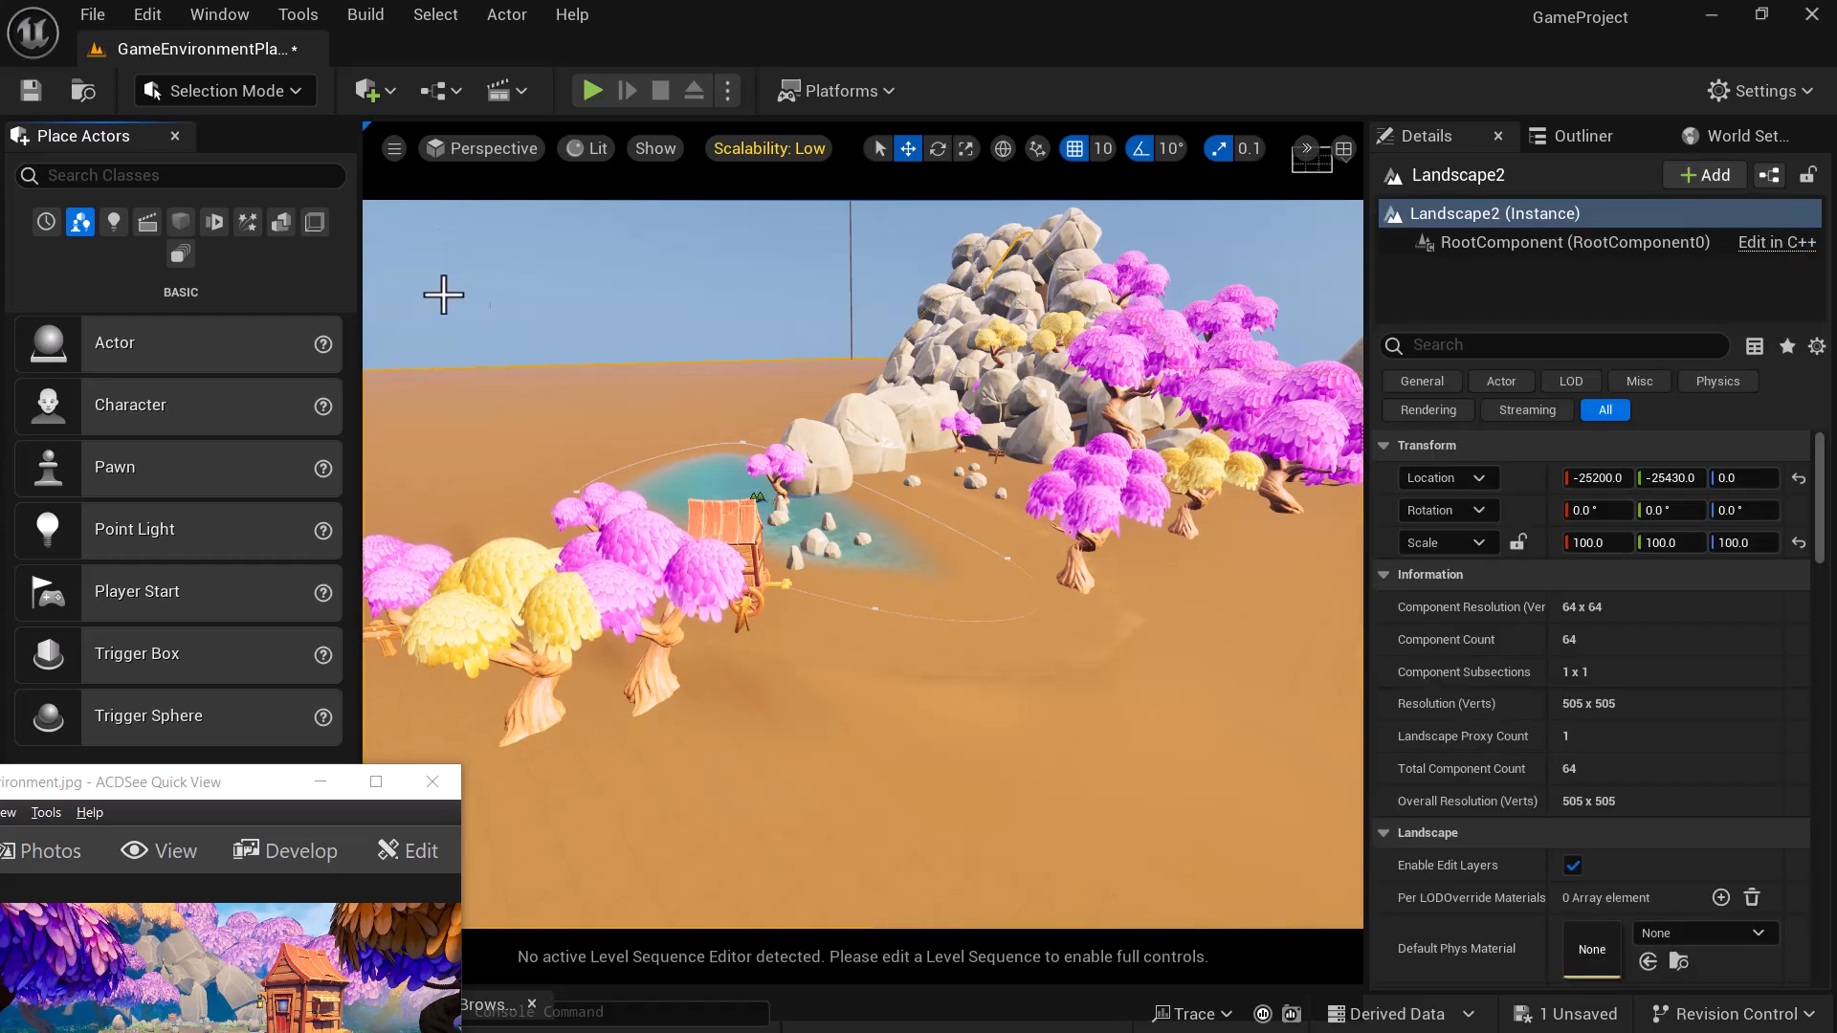
{"action": "left_click", "coordinate": [144, 15]}
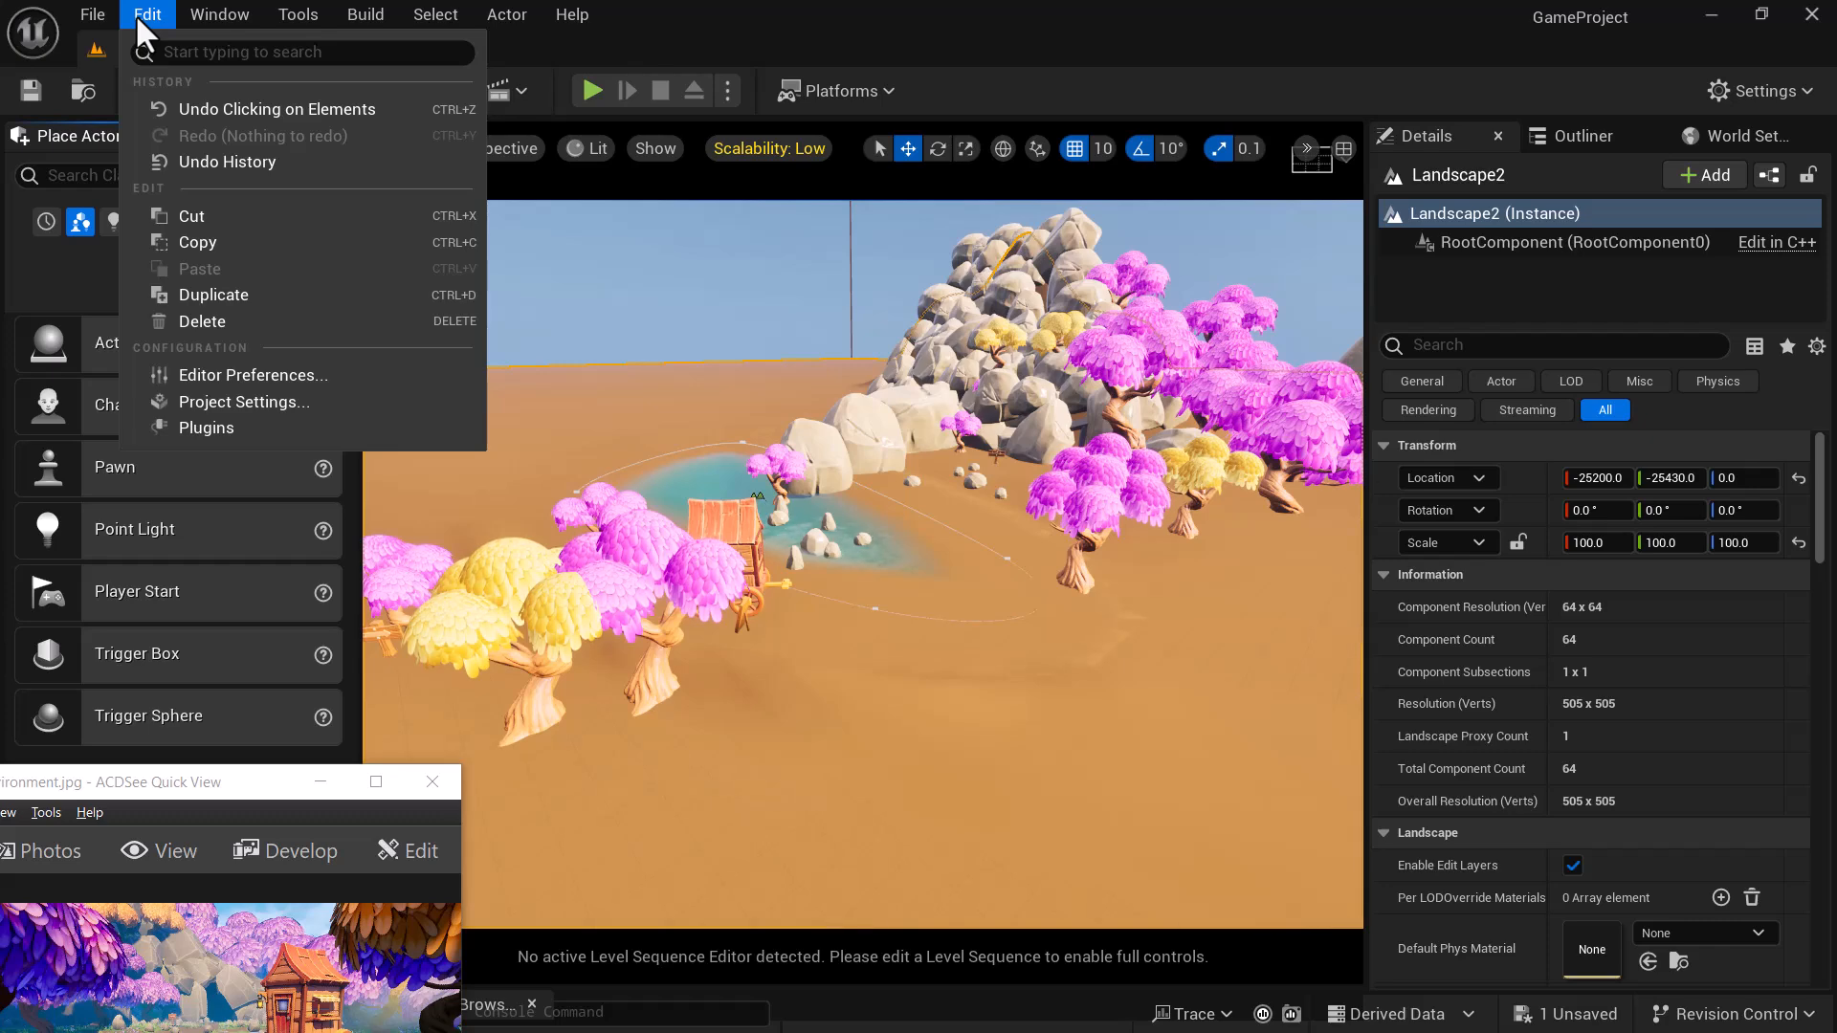
{"action": "mouse_move", "coordinate": [182, 13]}
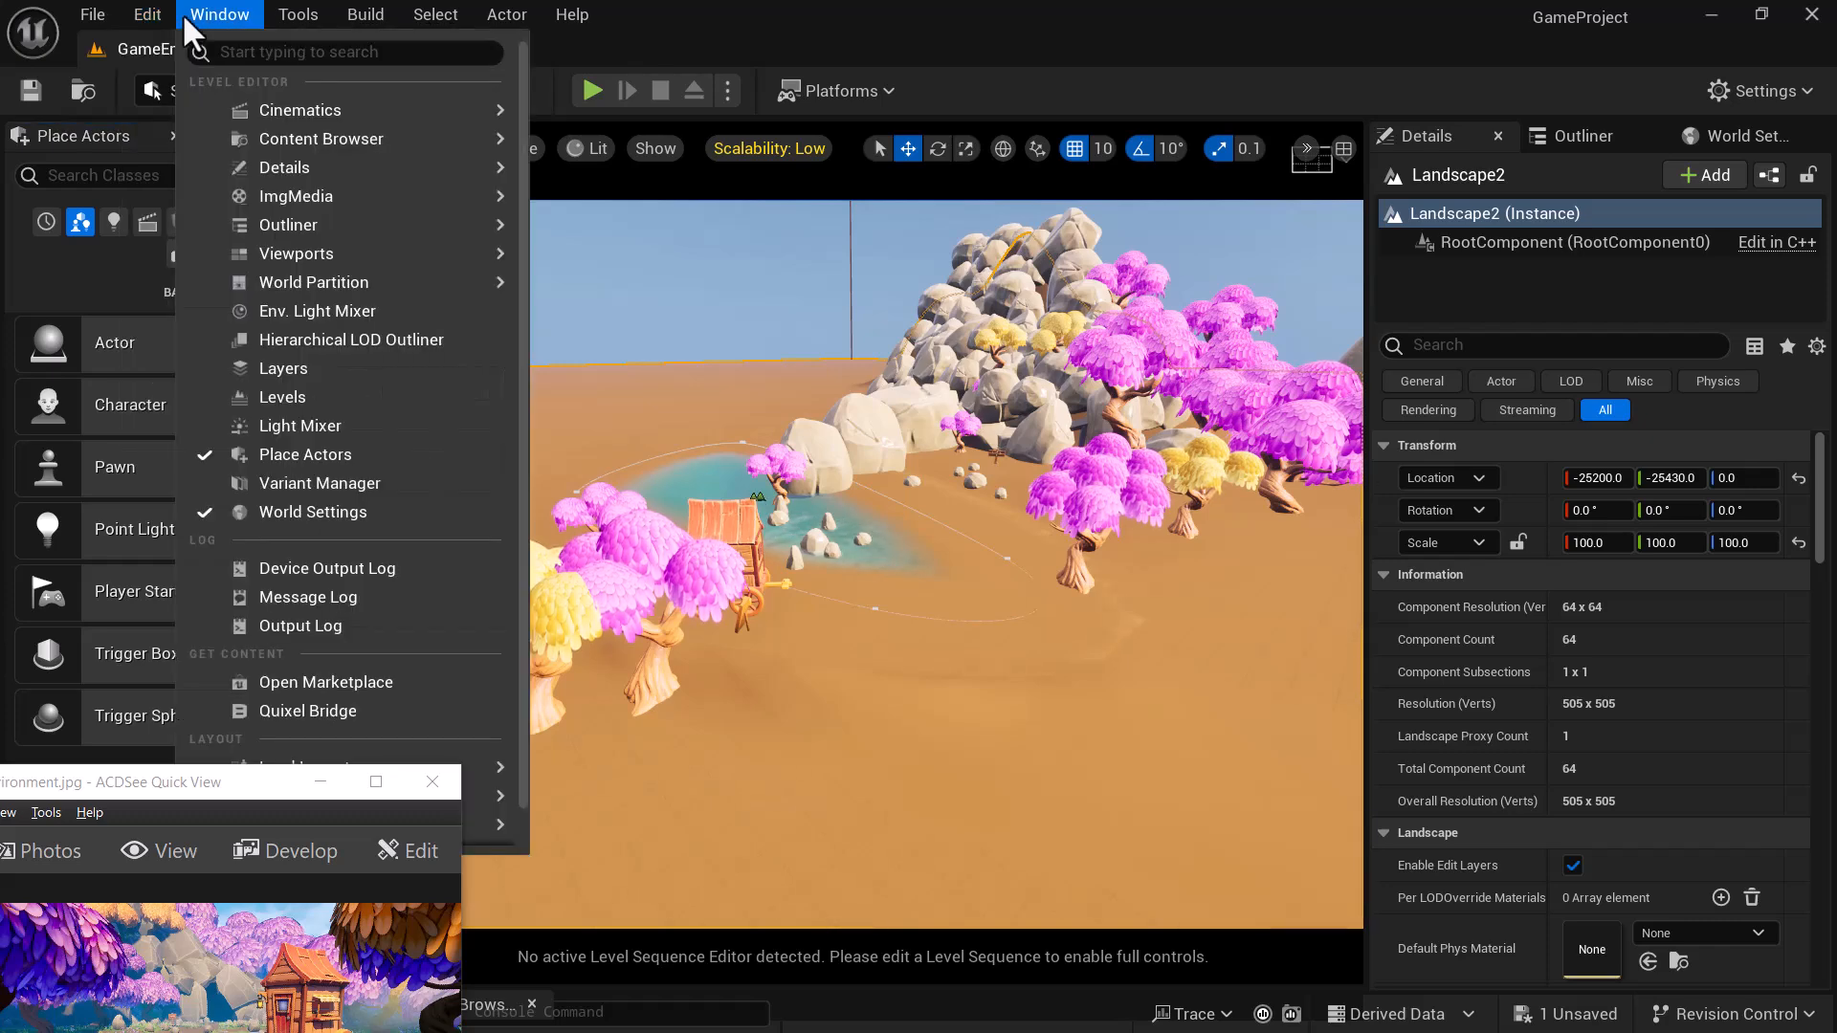
{"action": "mouse_move", "coordinate": [296, 13]}
{"action": "mouse_move", "coordinate": [378, 18]}
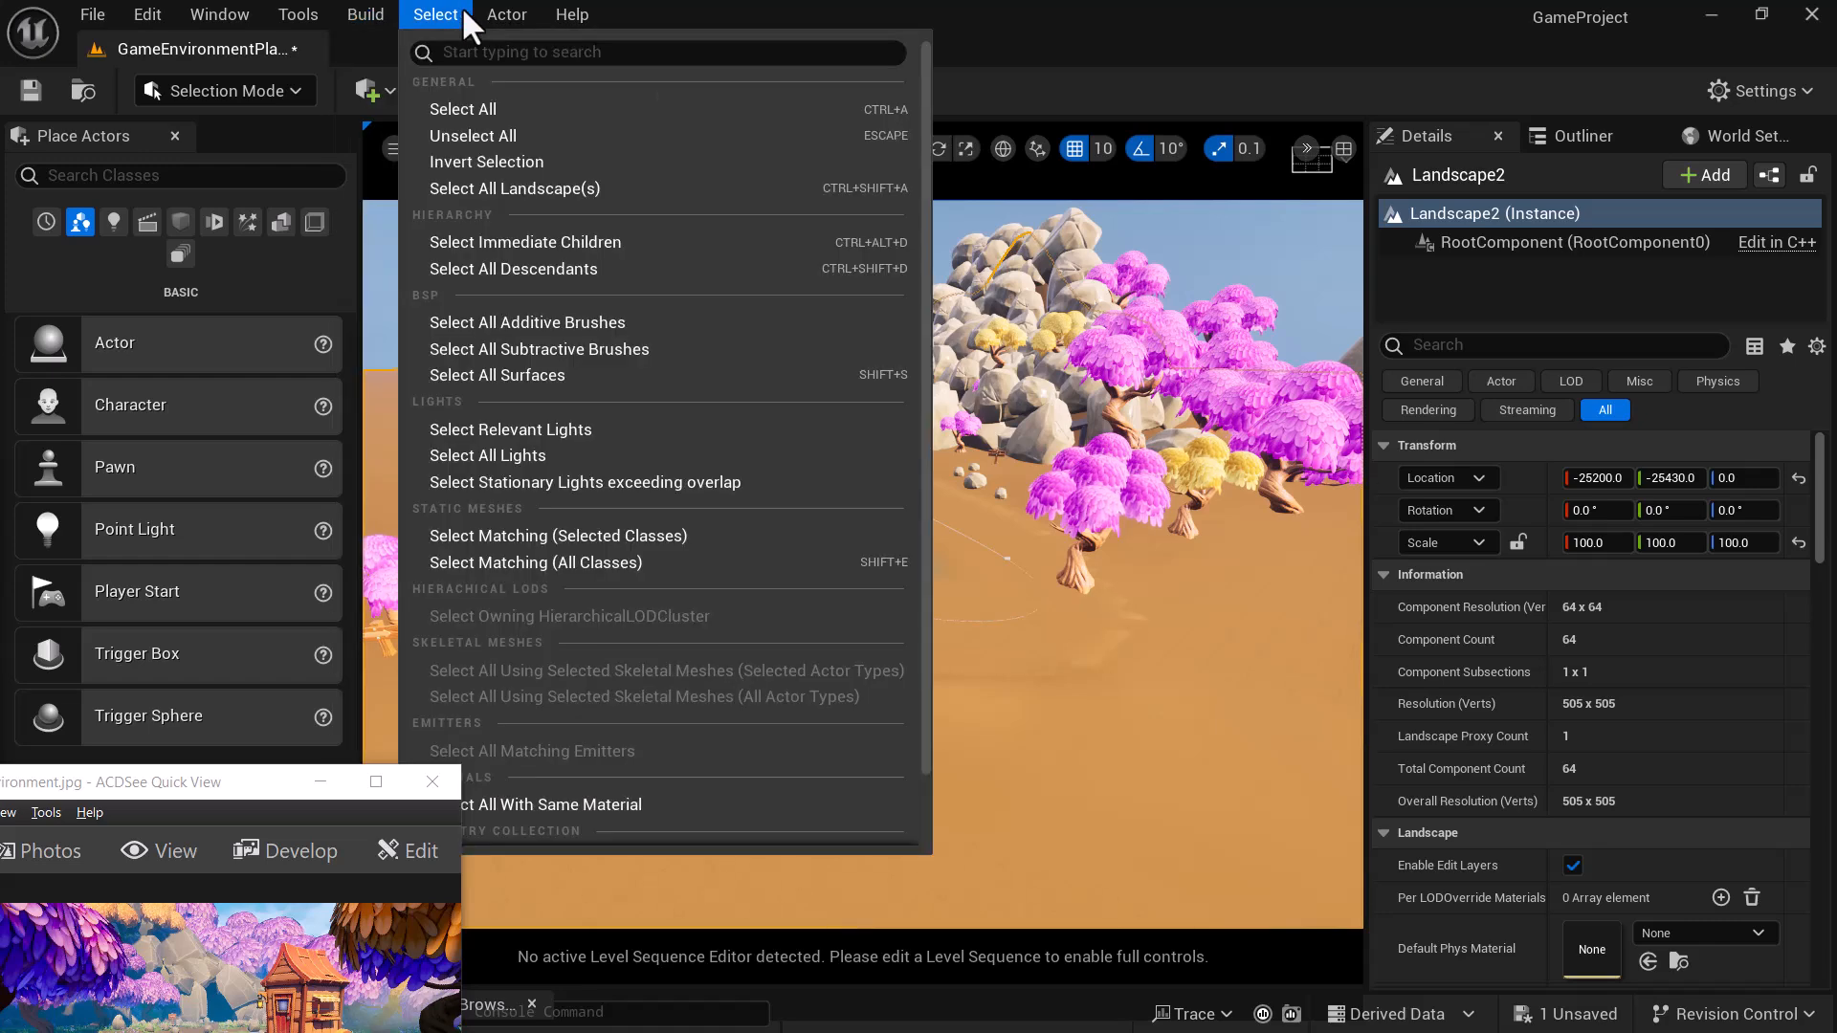
{"action": "mouse_move", "coordinate": [445, 18]}
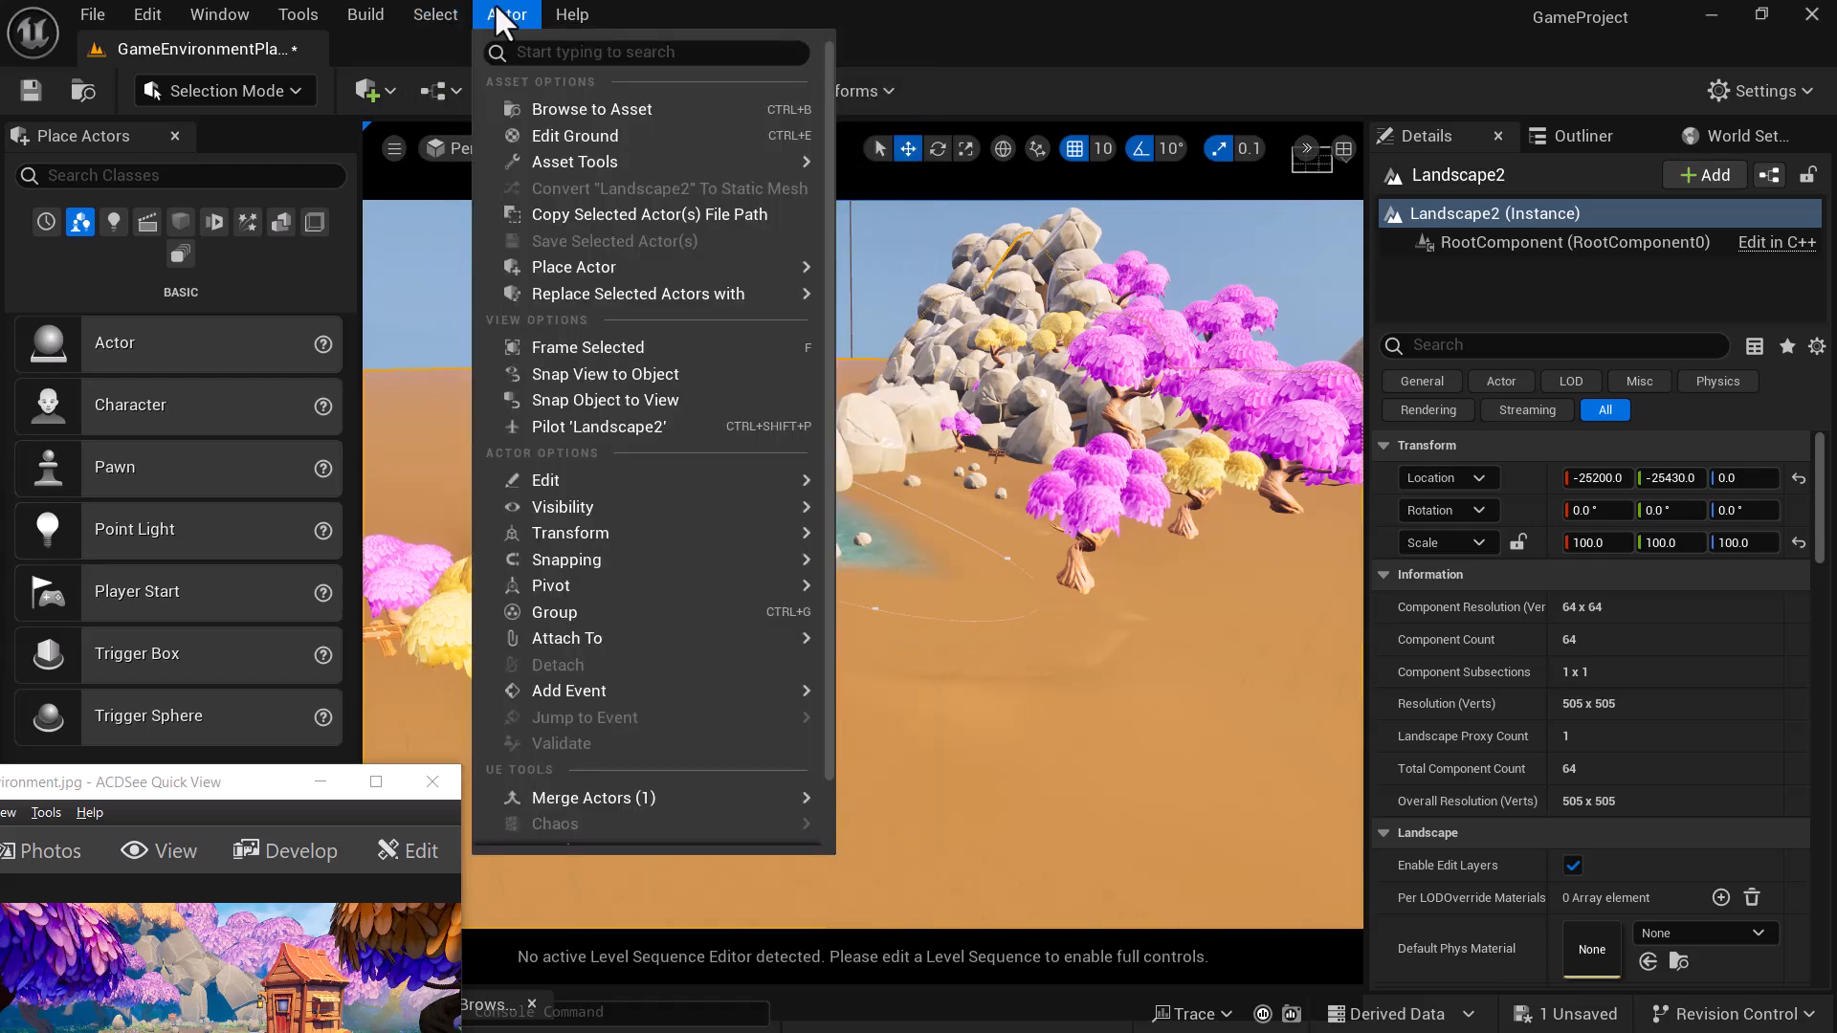
{"action": "mouse_move", "coordinate": [748, 510]}
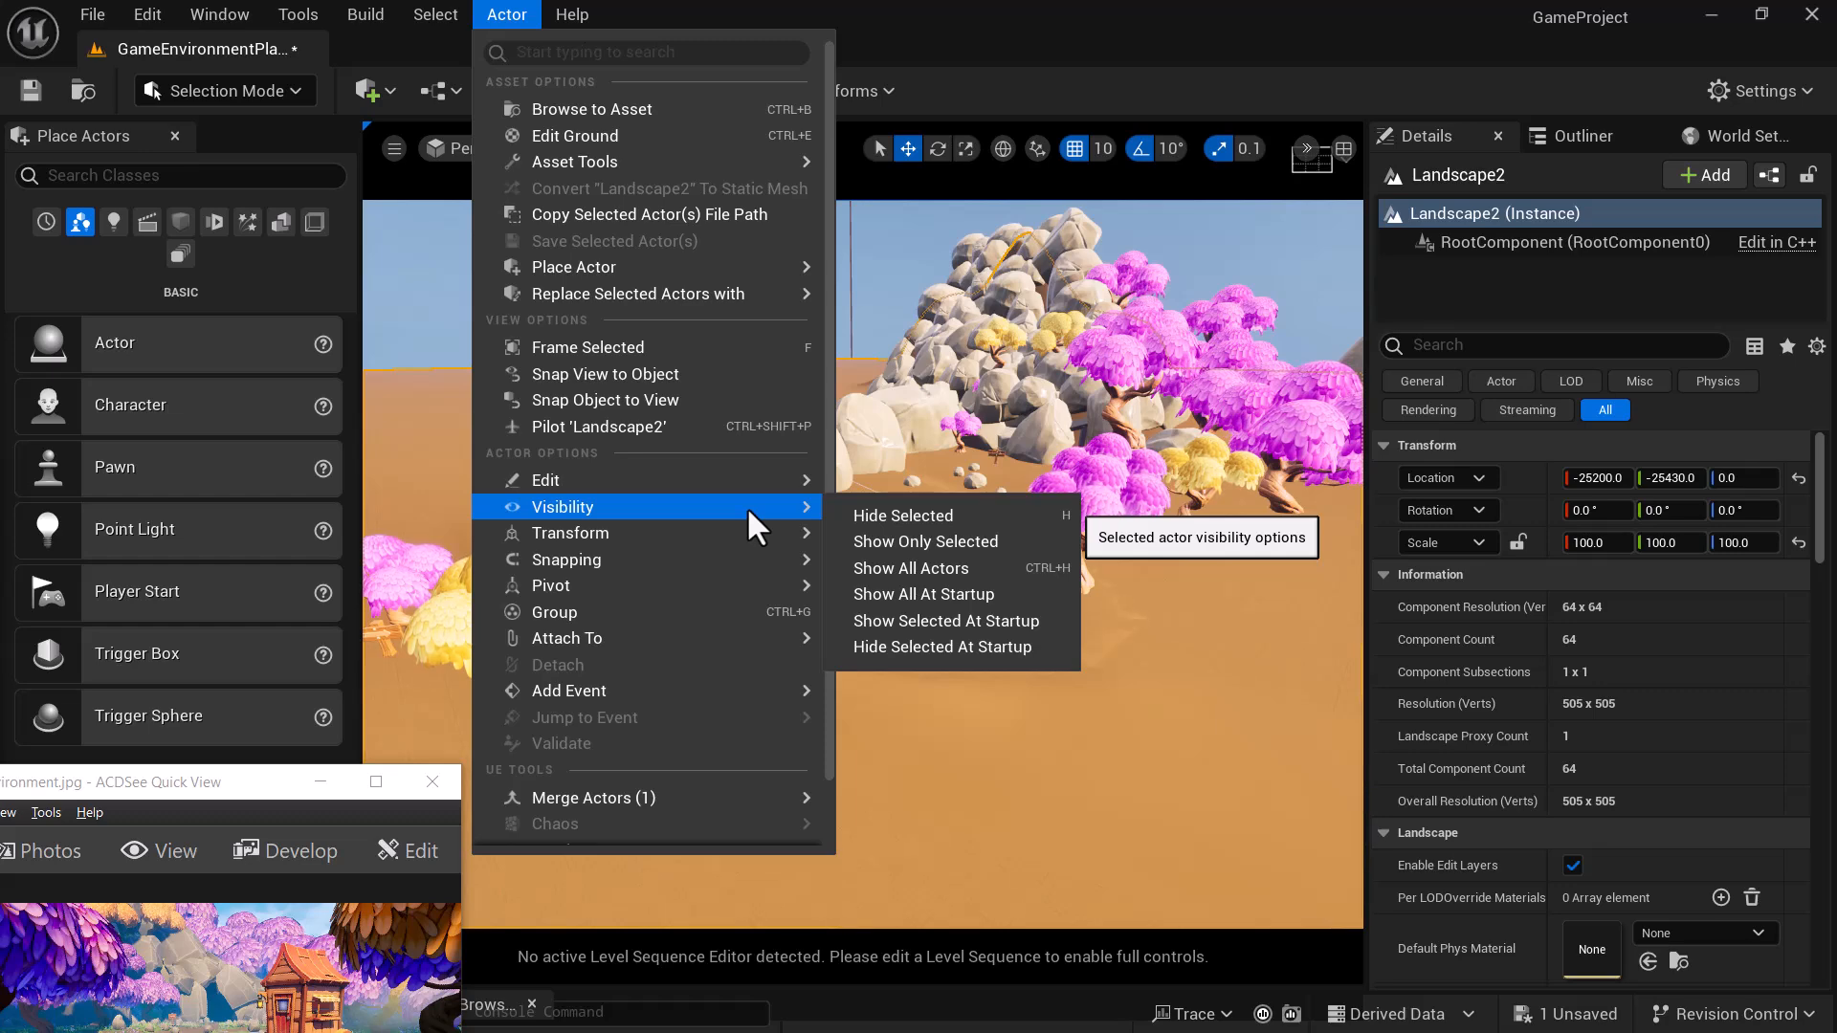
{"action": "left_click", "coordinate": [909, 517]}
- Select the remaining Landscape terrain and use the actor visibility options to show all actors
{"action": "left_click", "coordinate": [910, 677]}
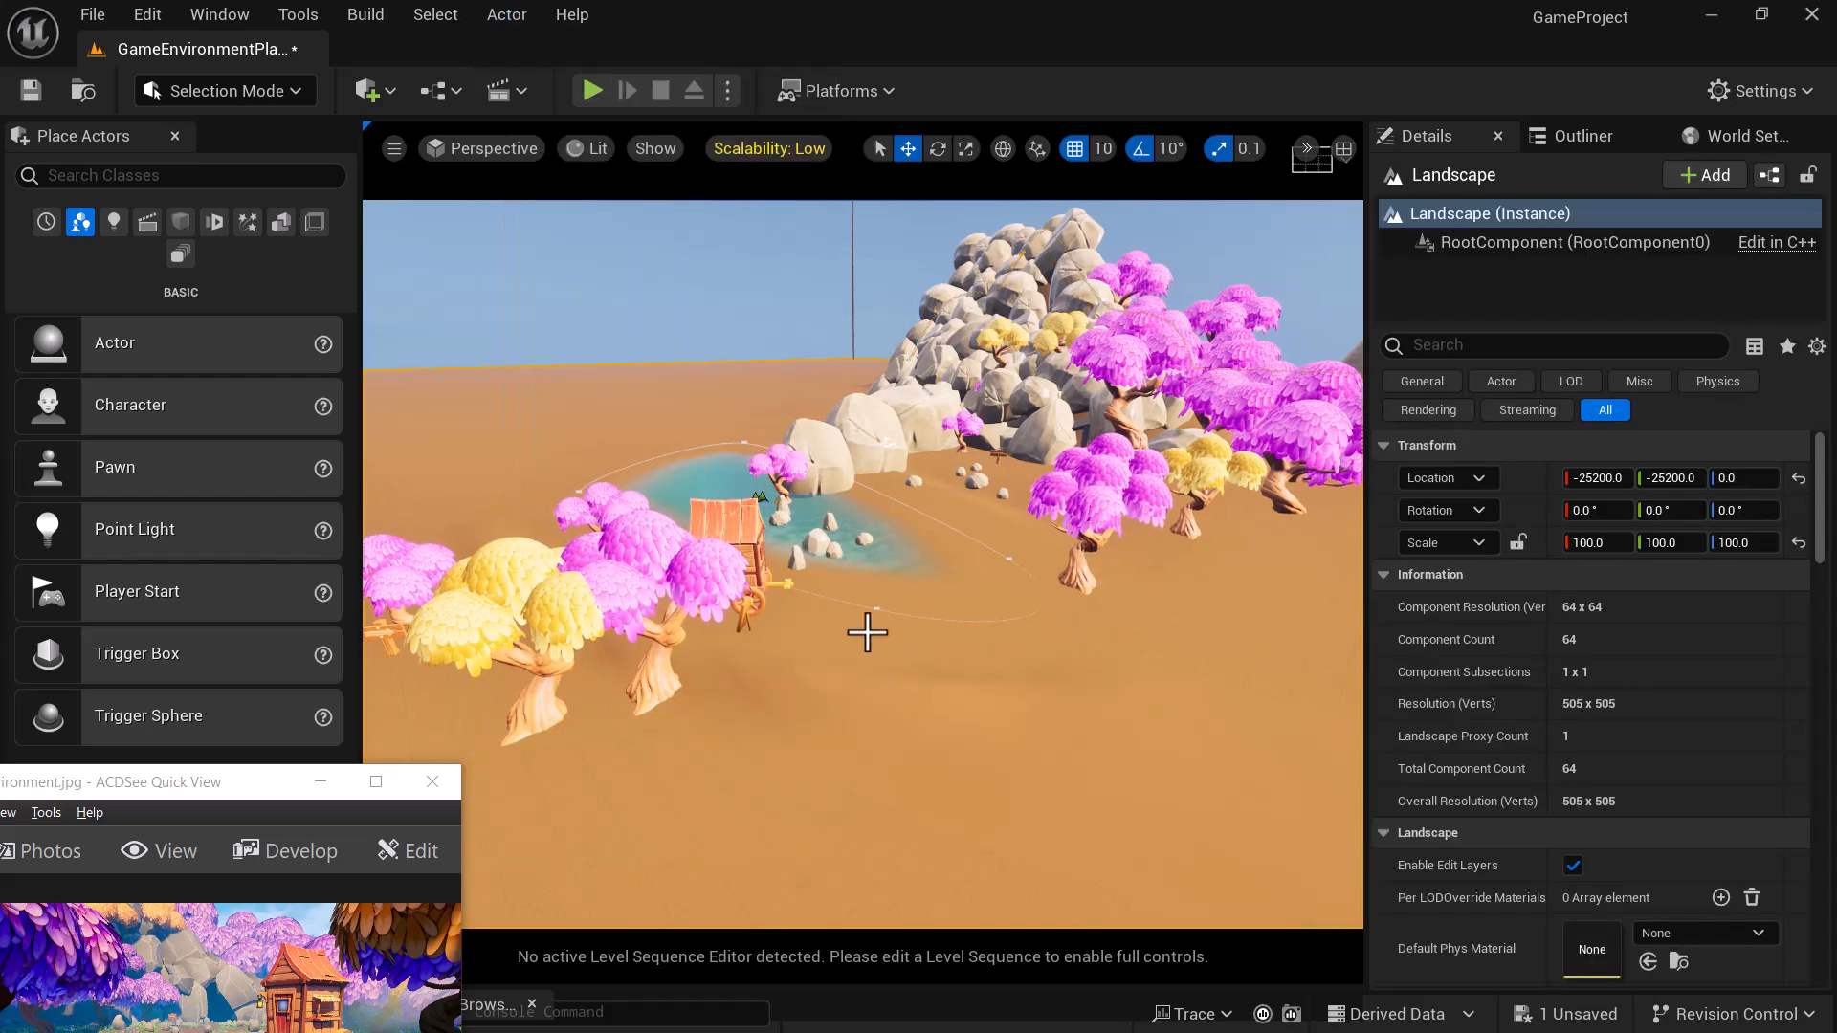
{"action": "key", "text": "super"}
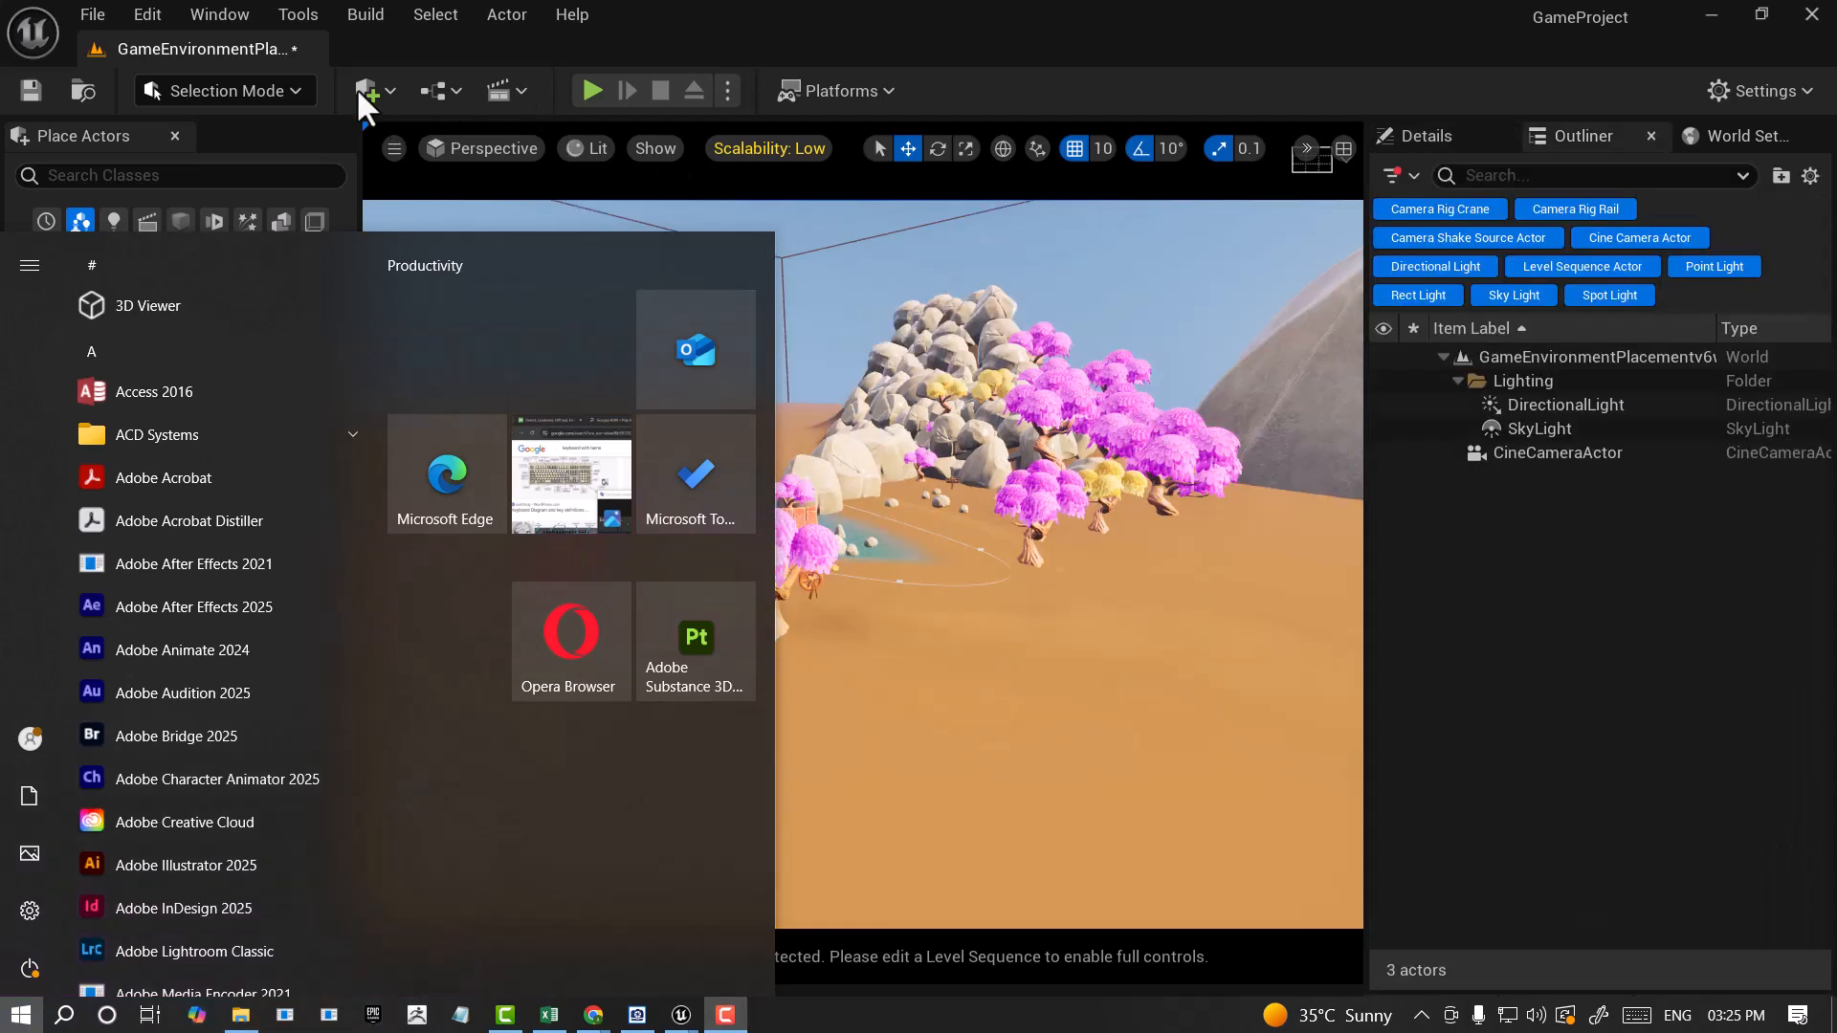
{"action": "left_click", "coordinate": [1177, 761]}
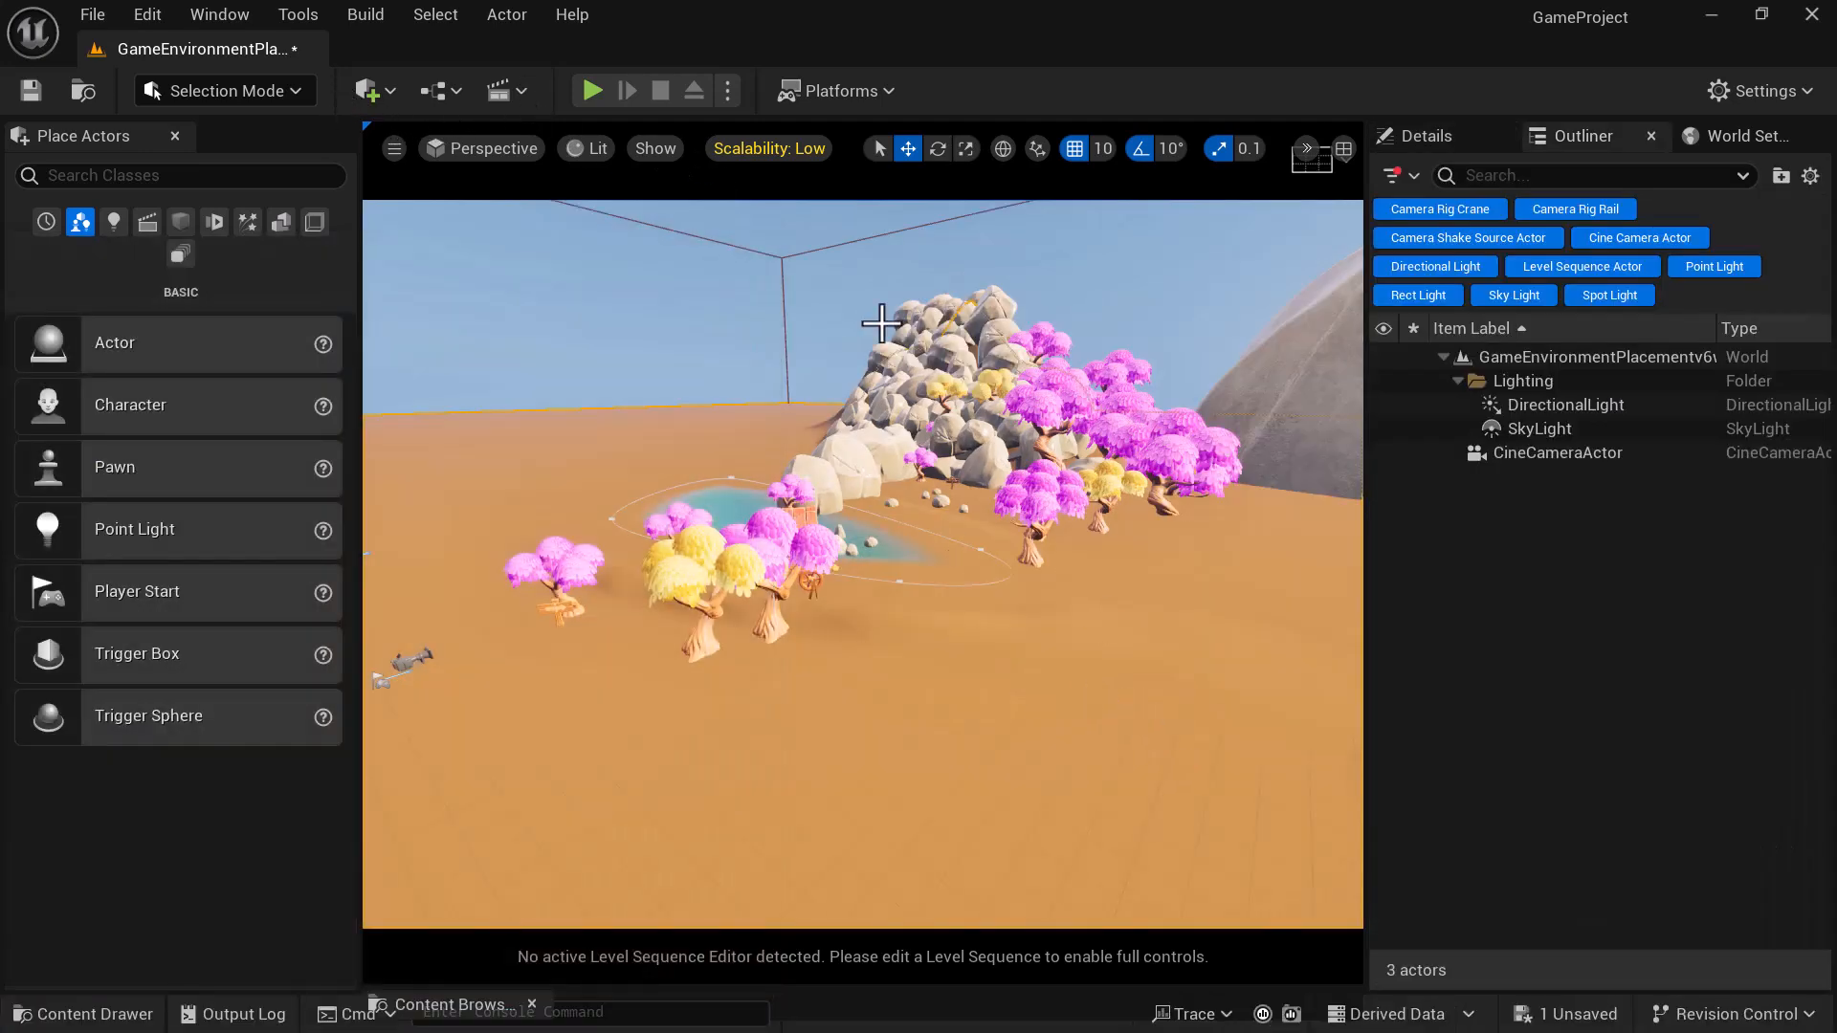
{"action": "left_click", "coordinate": [507, 14]}
{"action": "mouse_move", "coordinate": [652, 546]}
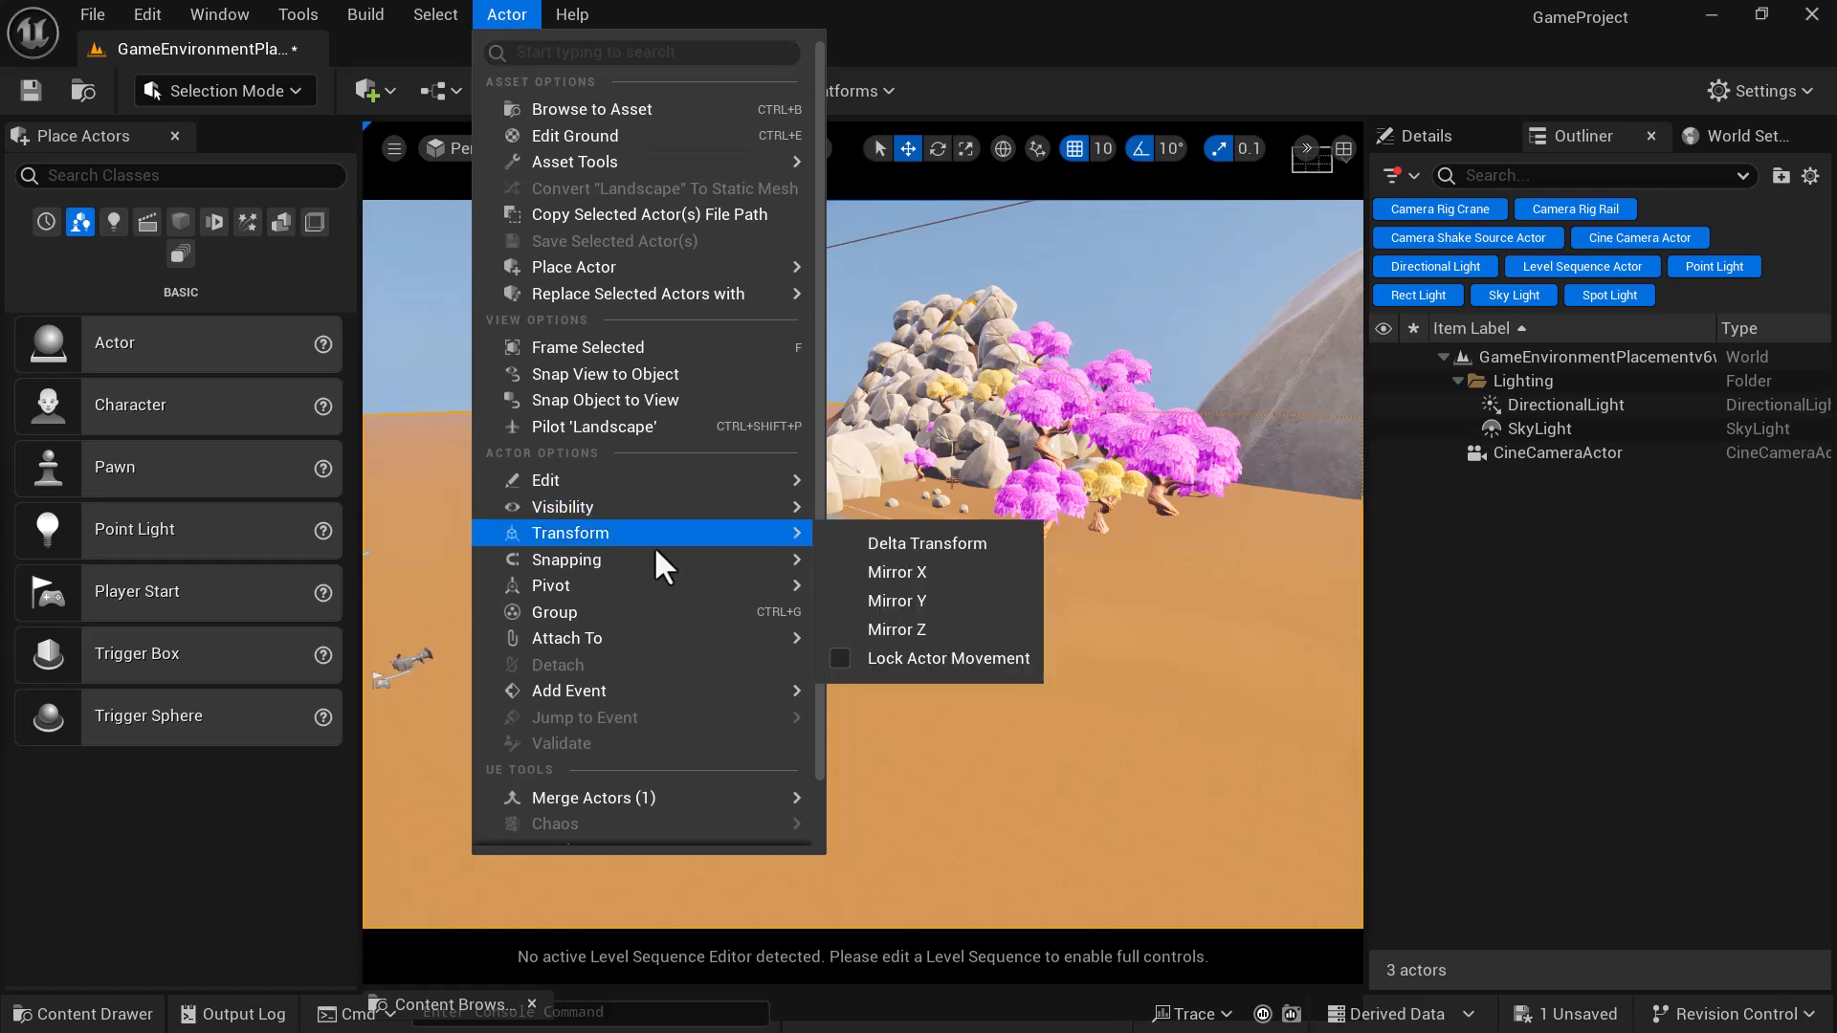
{"action": "mouse_move", "coordinate": [664, 514]}
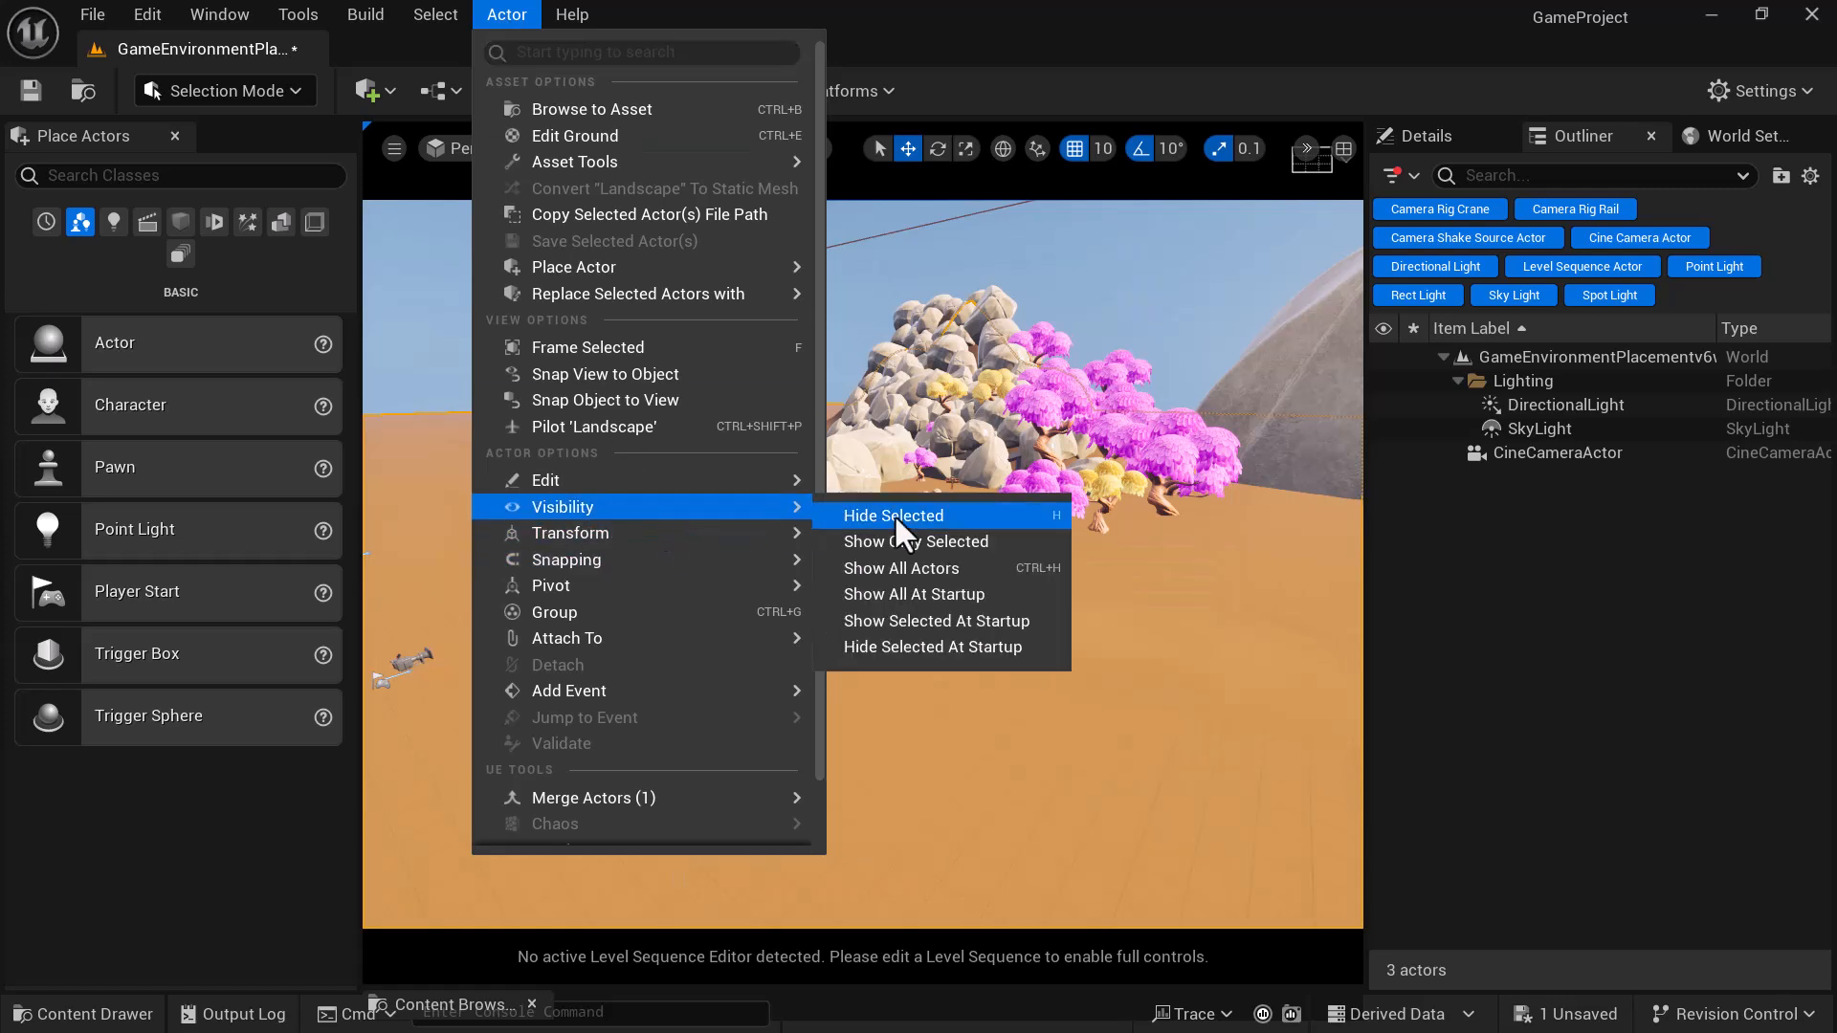
{"action": "left_click", "coordinate": [955, 570]}
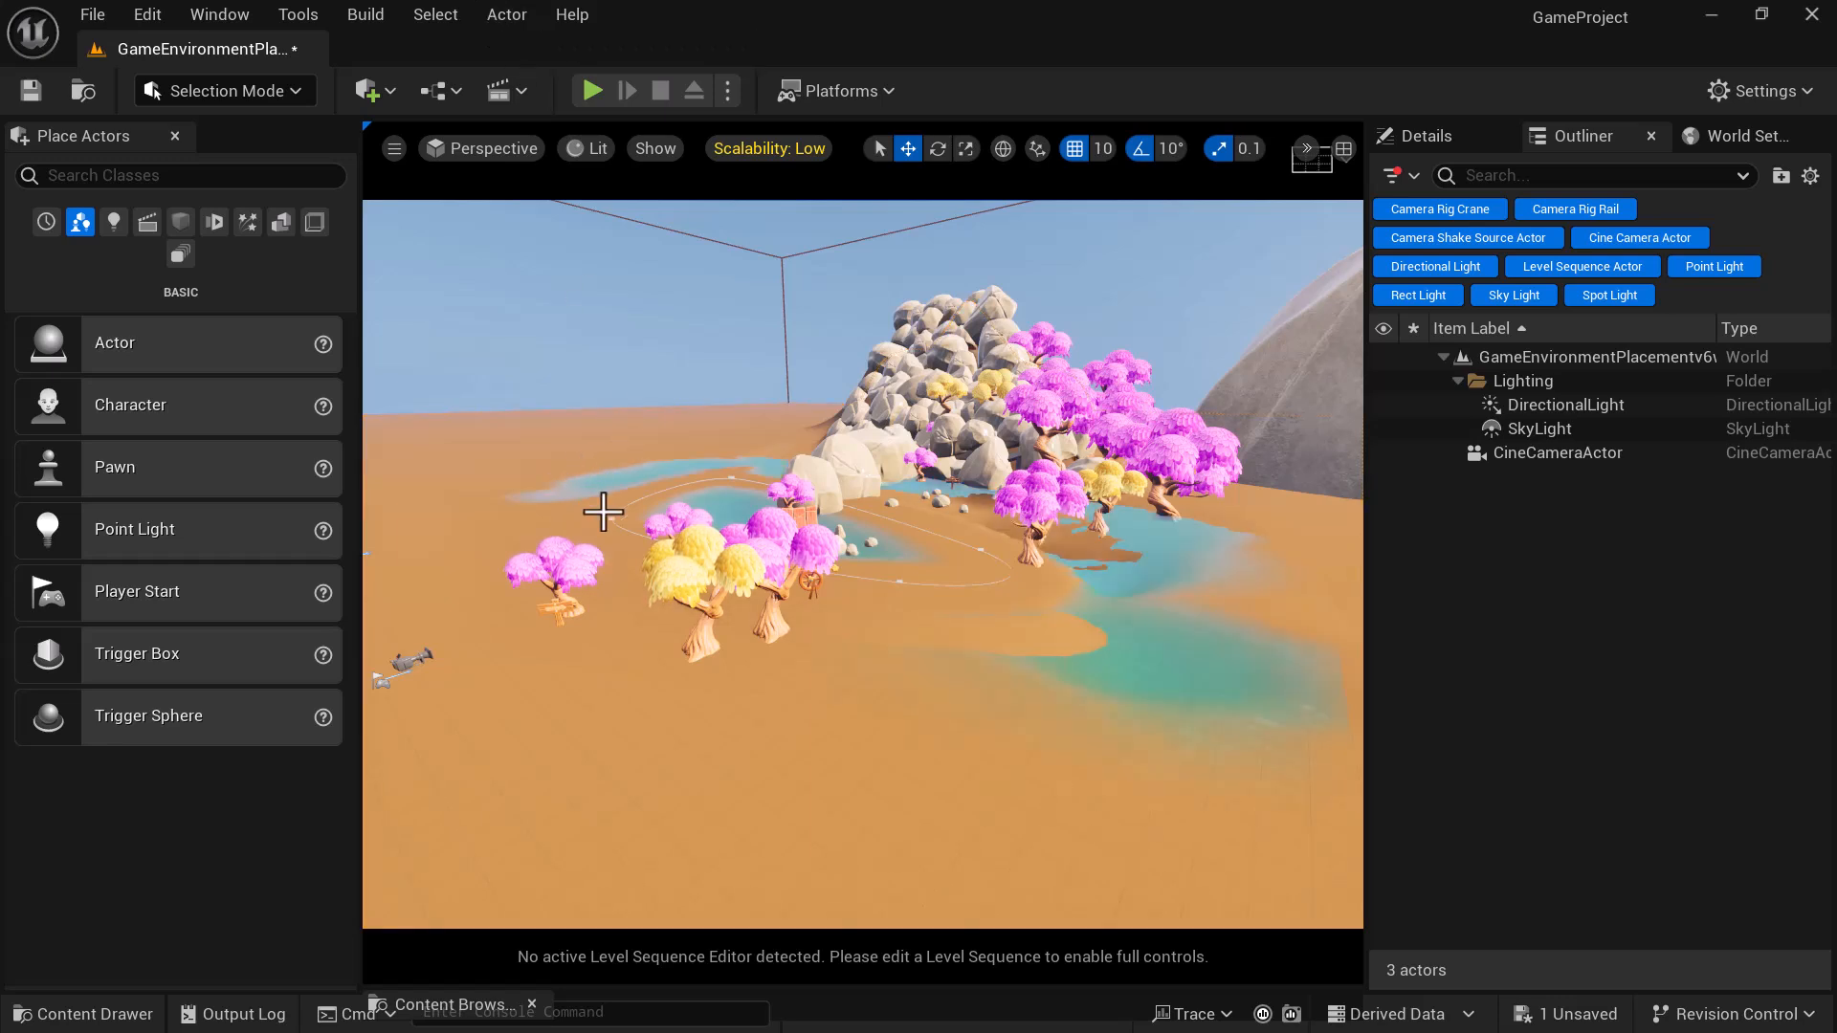
- Turn off the Camera Rig Rail filter in the Outliner and add the Blueprint filter
{"action": "left_click_drag", "start_coordinate": [784, 670], "coordinate": [613, 651], "text": "alt"}
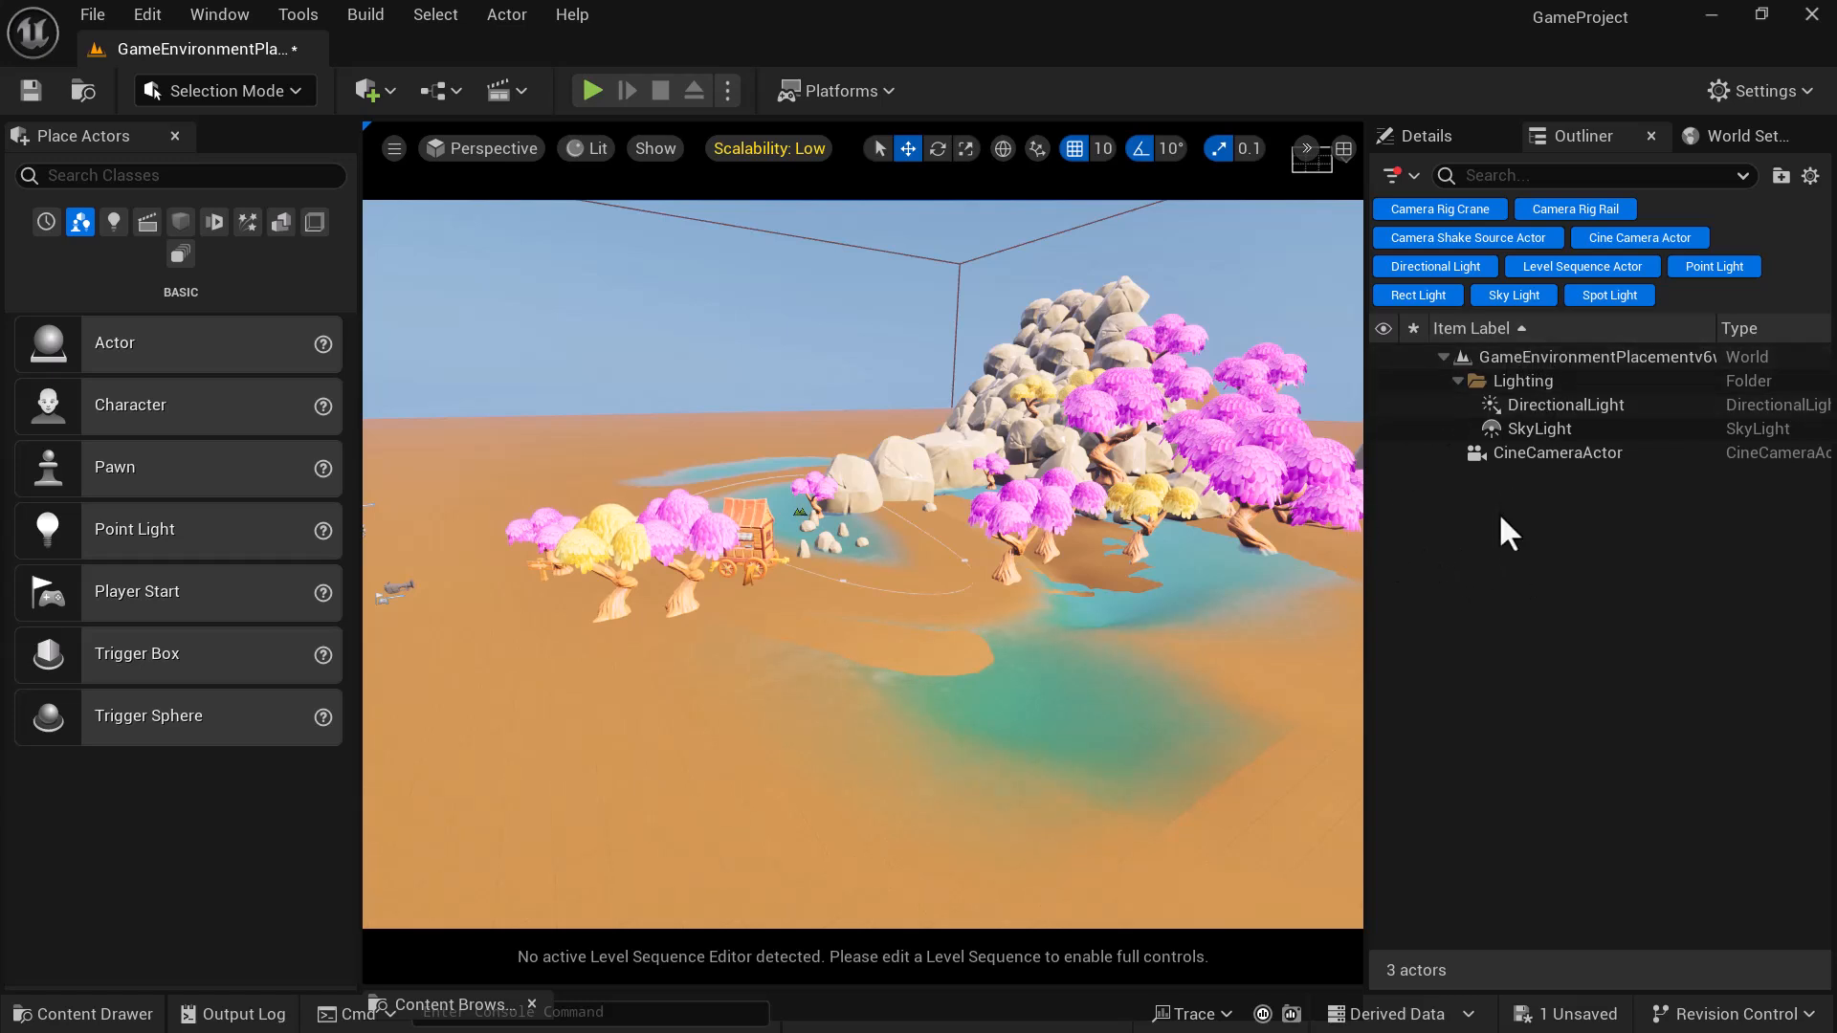
{"action": "left_click", "coordinate": [1464, 210]}
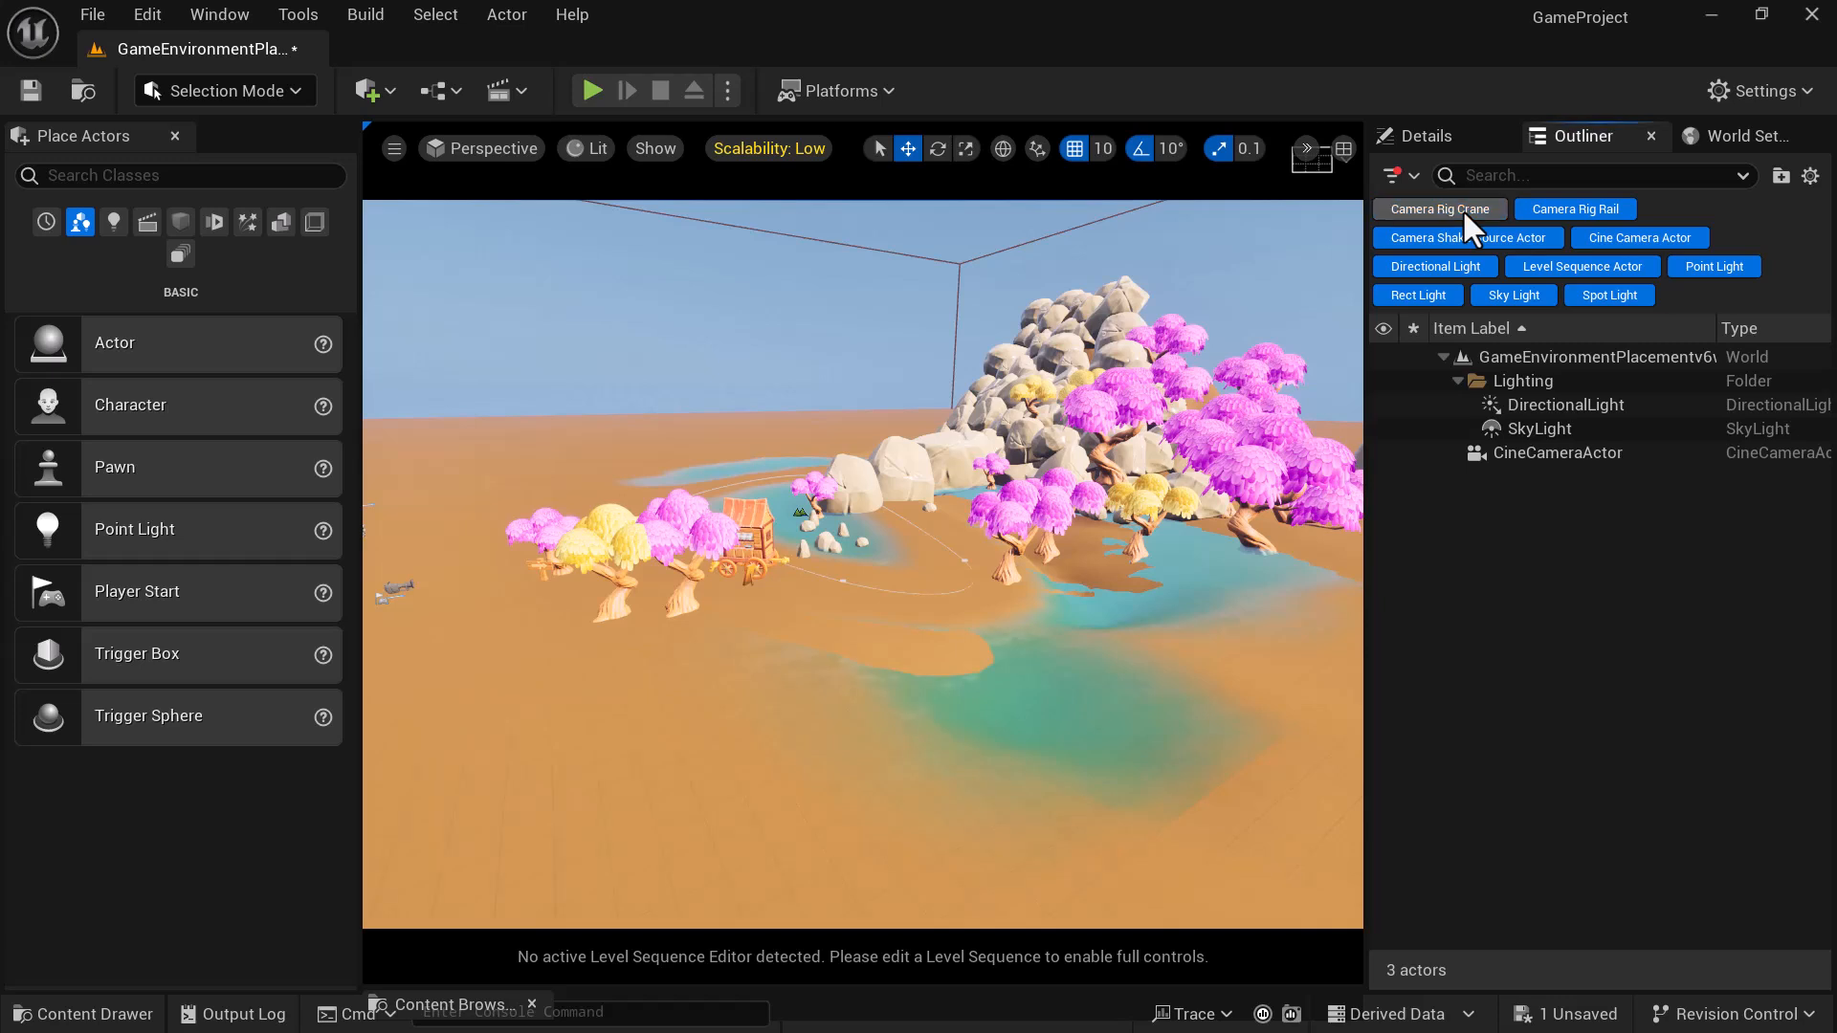
{"action": "left_click", "coordinate": [1560, 211]}
{"action": "left_click", "coordinate": [1392, 177]}
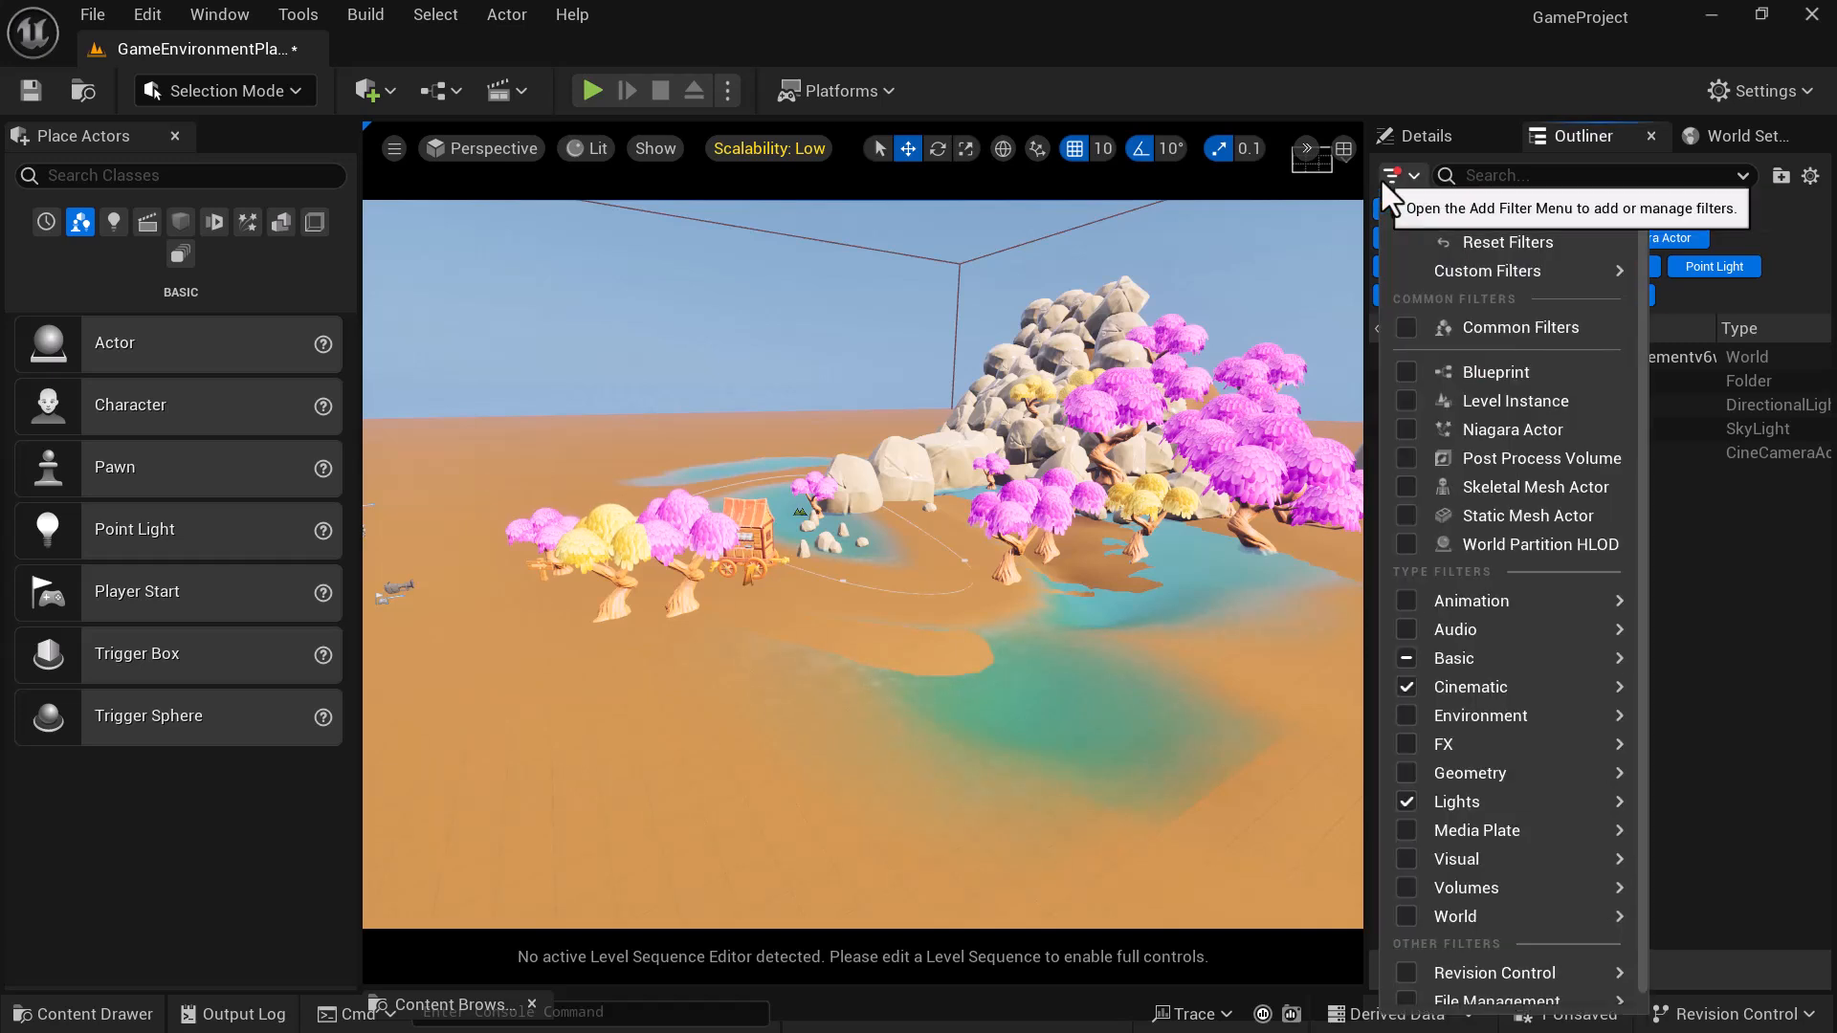
{"action": "mouse_move", "coordinate": [1487, 624]}
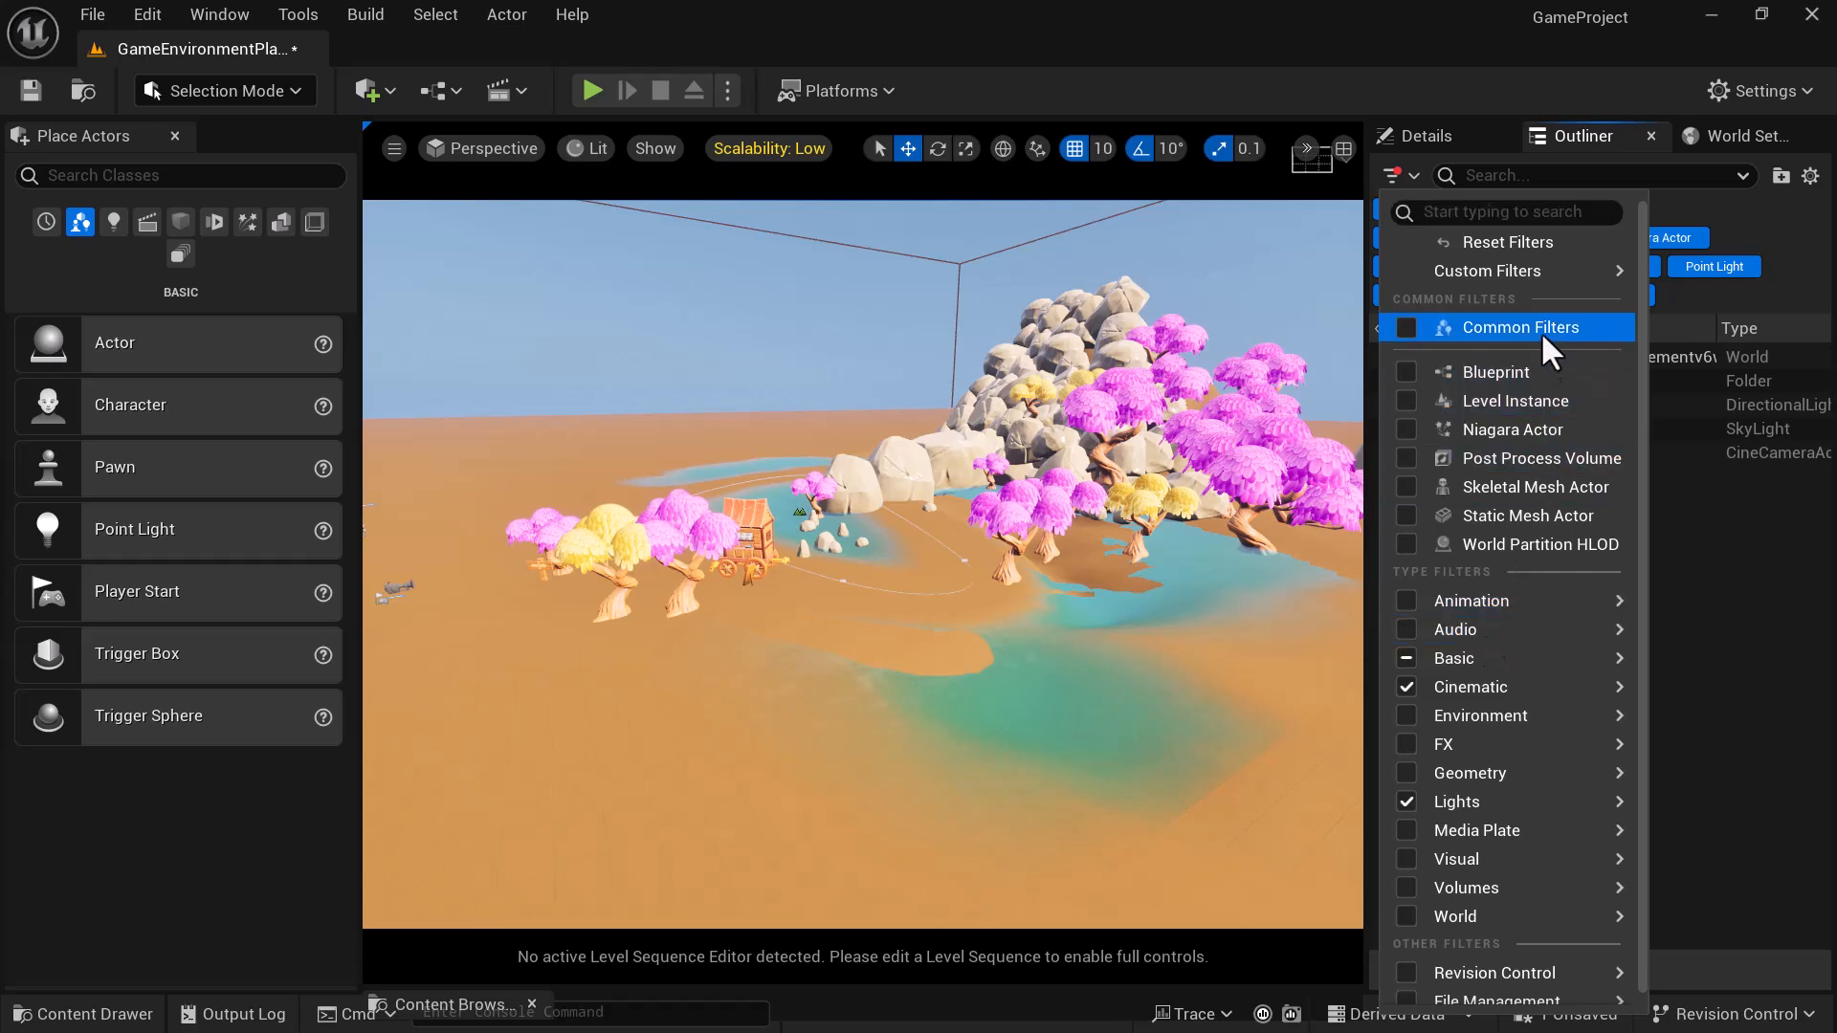
{"action": "mouse_move", "coordinate": [1473, 976]}
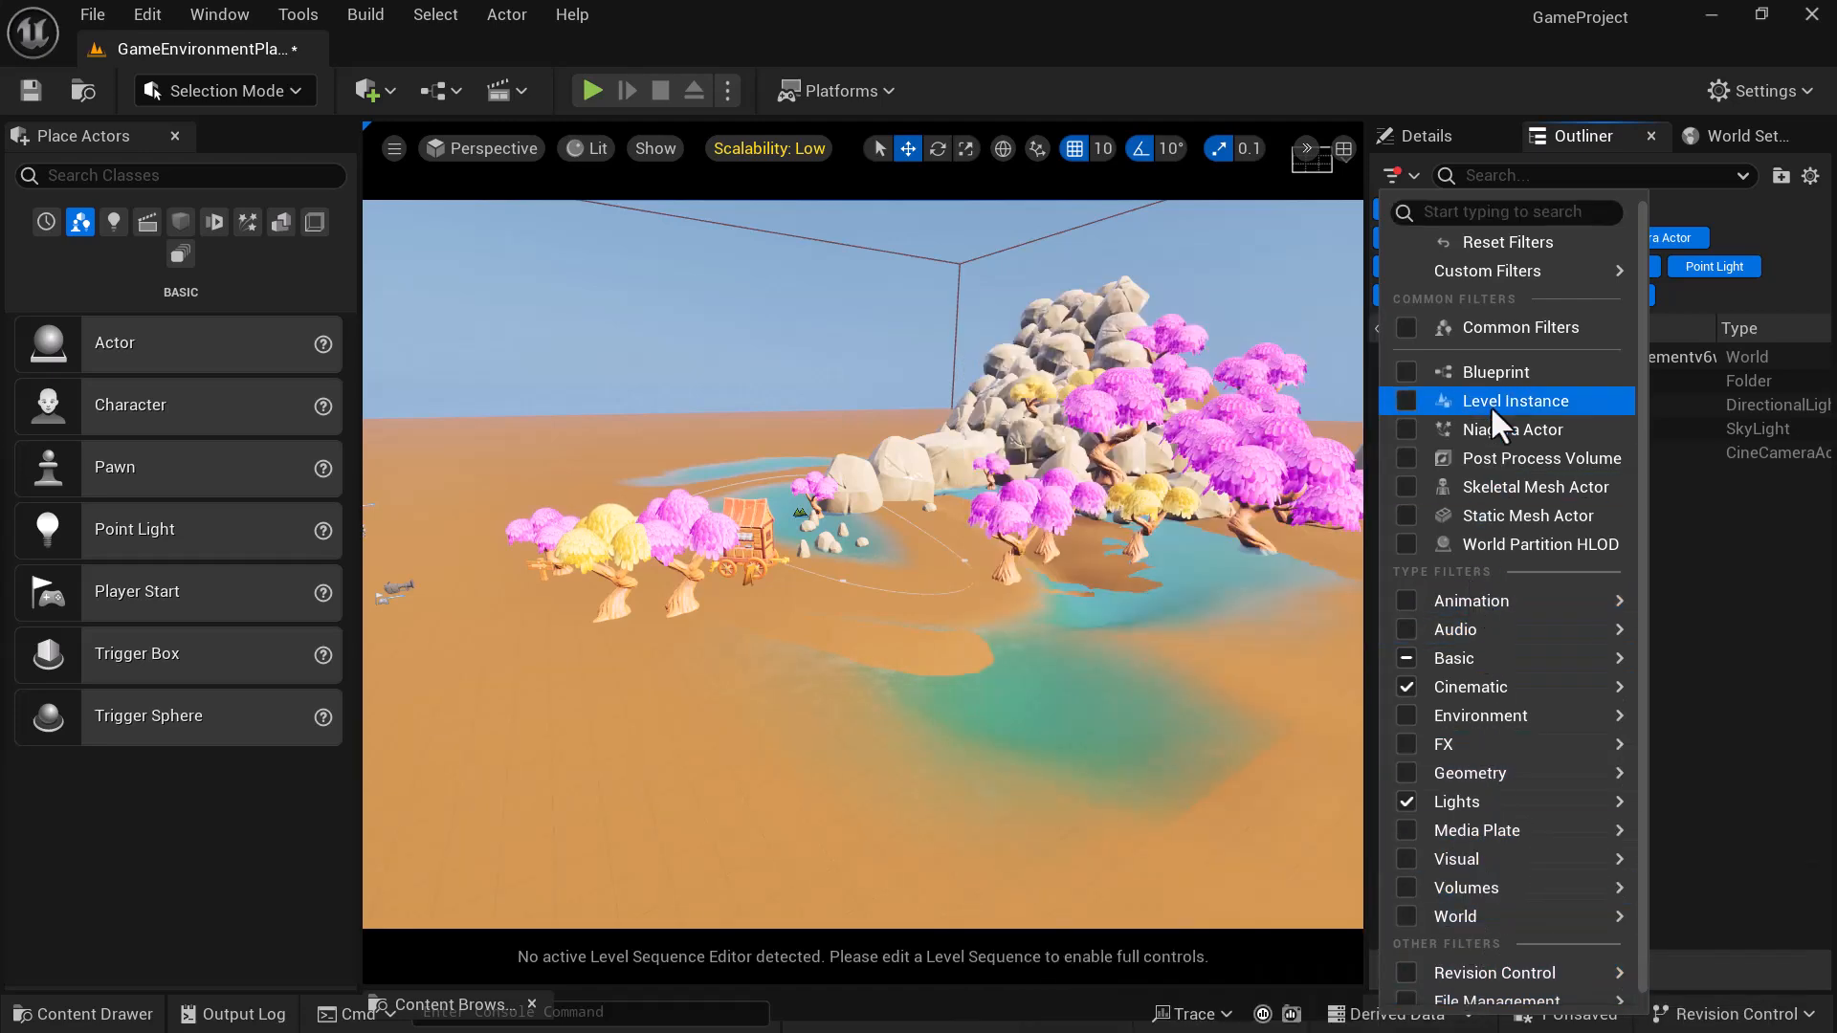
{"action": "left_click", "coordinate": [1445, 372]}
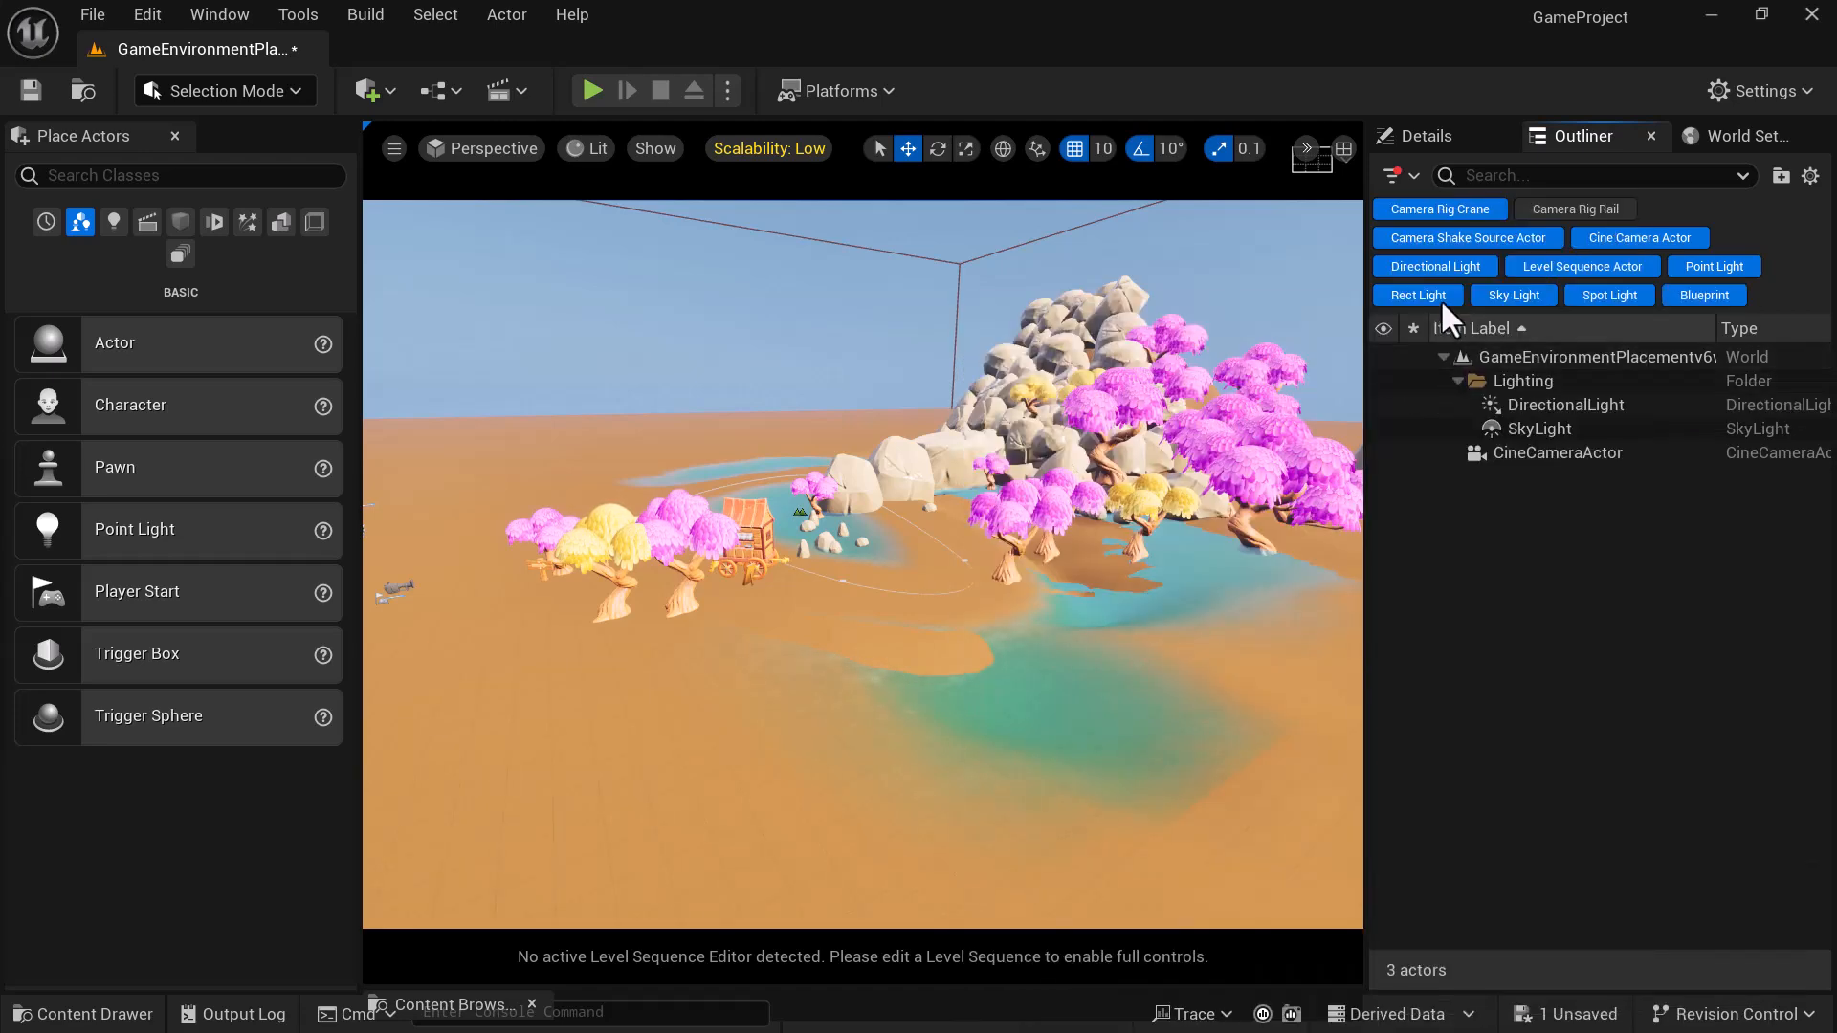
- Add the Level Instance, Niagara Actor, Post Process Volume, Skeletal Mesh Actor, Static Mesh Actor and World Partition HLOD filters to the Outliner
{"action": "left_click", "coordinate": [1404, 176]}
{"action": "left_click", "coordinate": [1404, 400]}
{"action": "left_click", "coordinate": [1402, 428]}
{"action": "left_click", "coordinate": [1402, 457]}
{"action": "left_click", "coordinate": [1404, 486]}
{"action": "left_click", "coordinate": [1404, 513]}
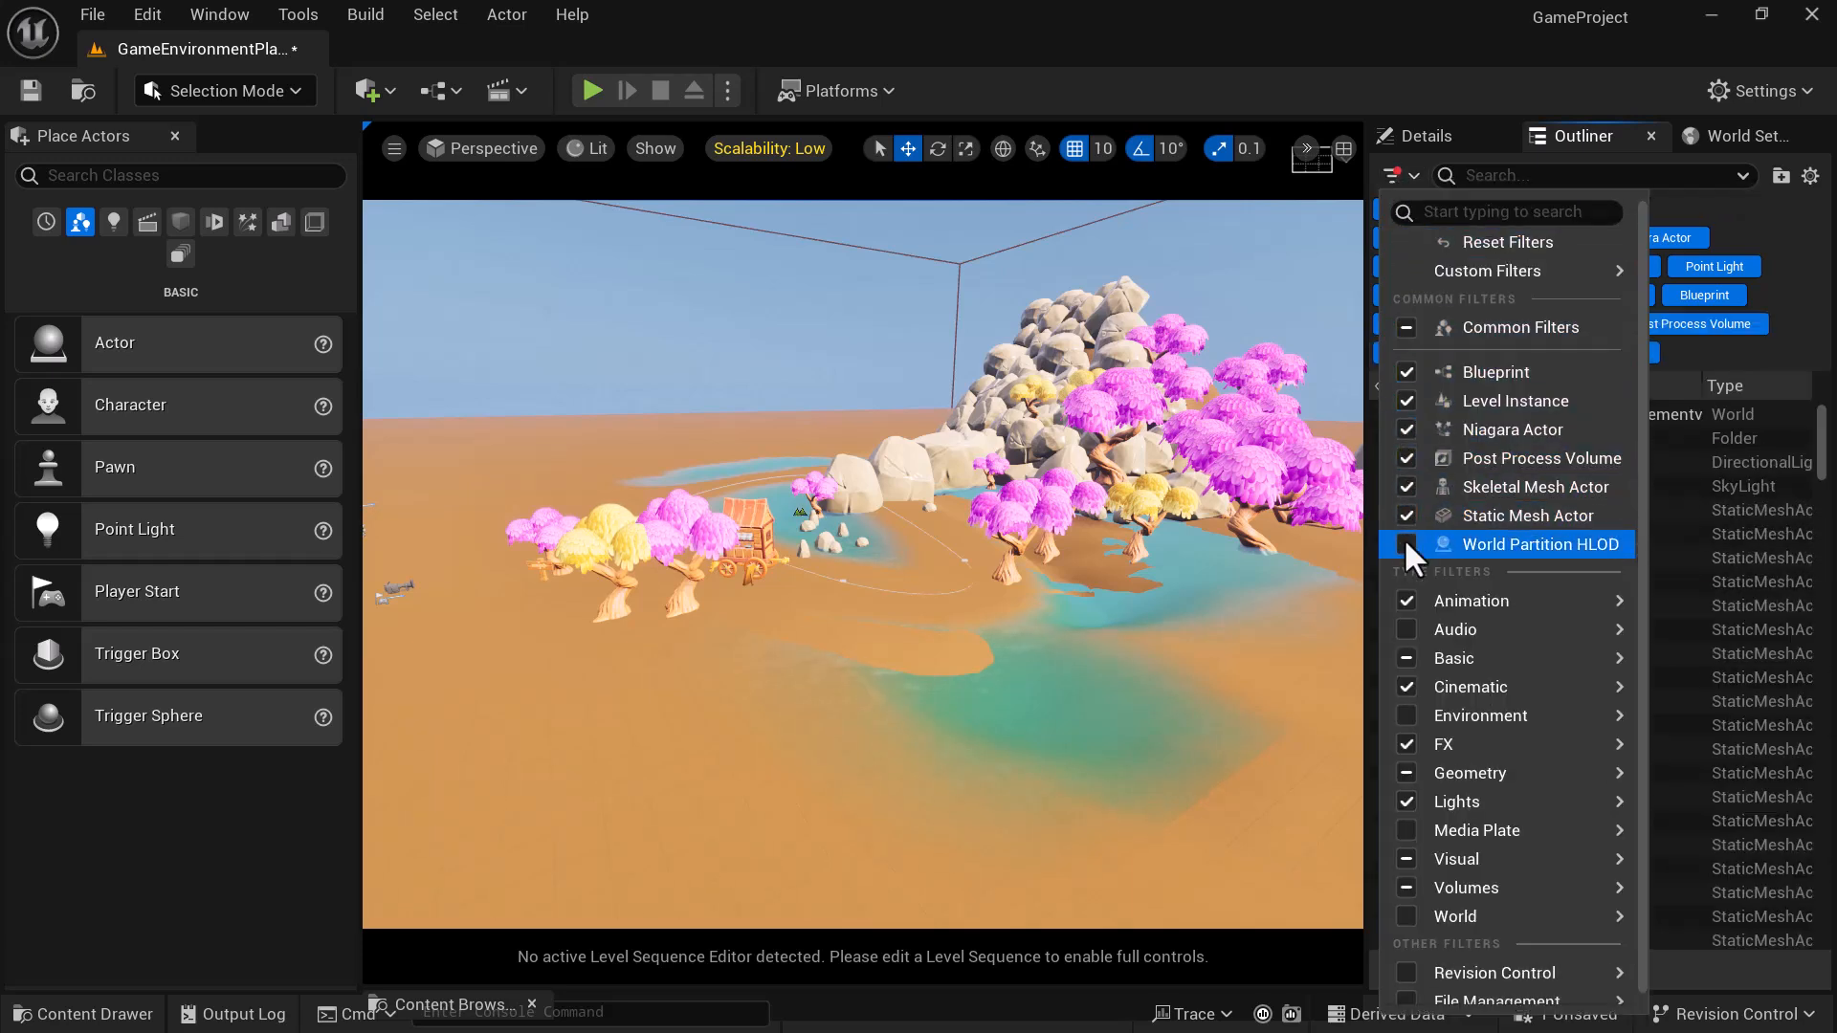
{"action": "left_click", "coordinate": [1406, 544]}
{"action": "mouse_move", "coordinate": [1445, 744]}
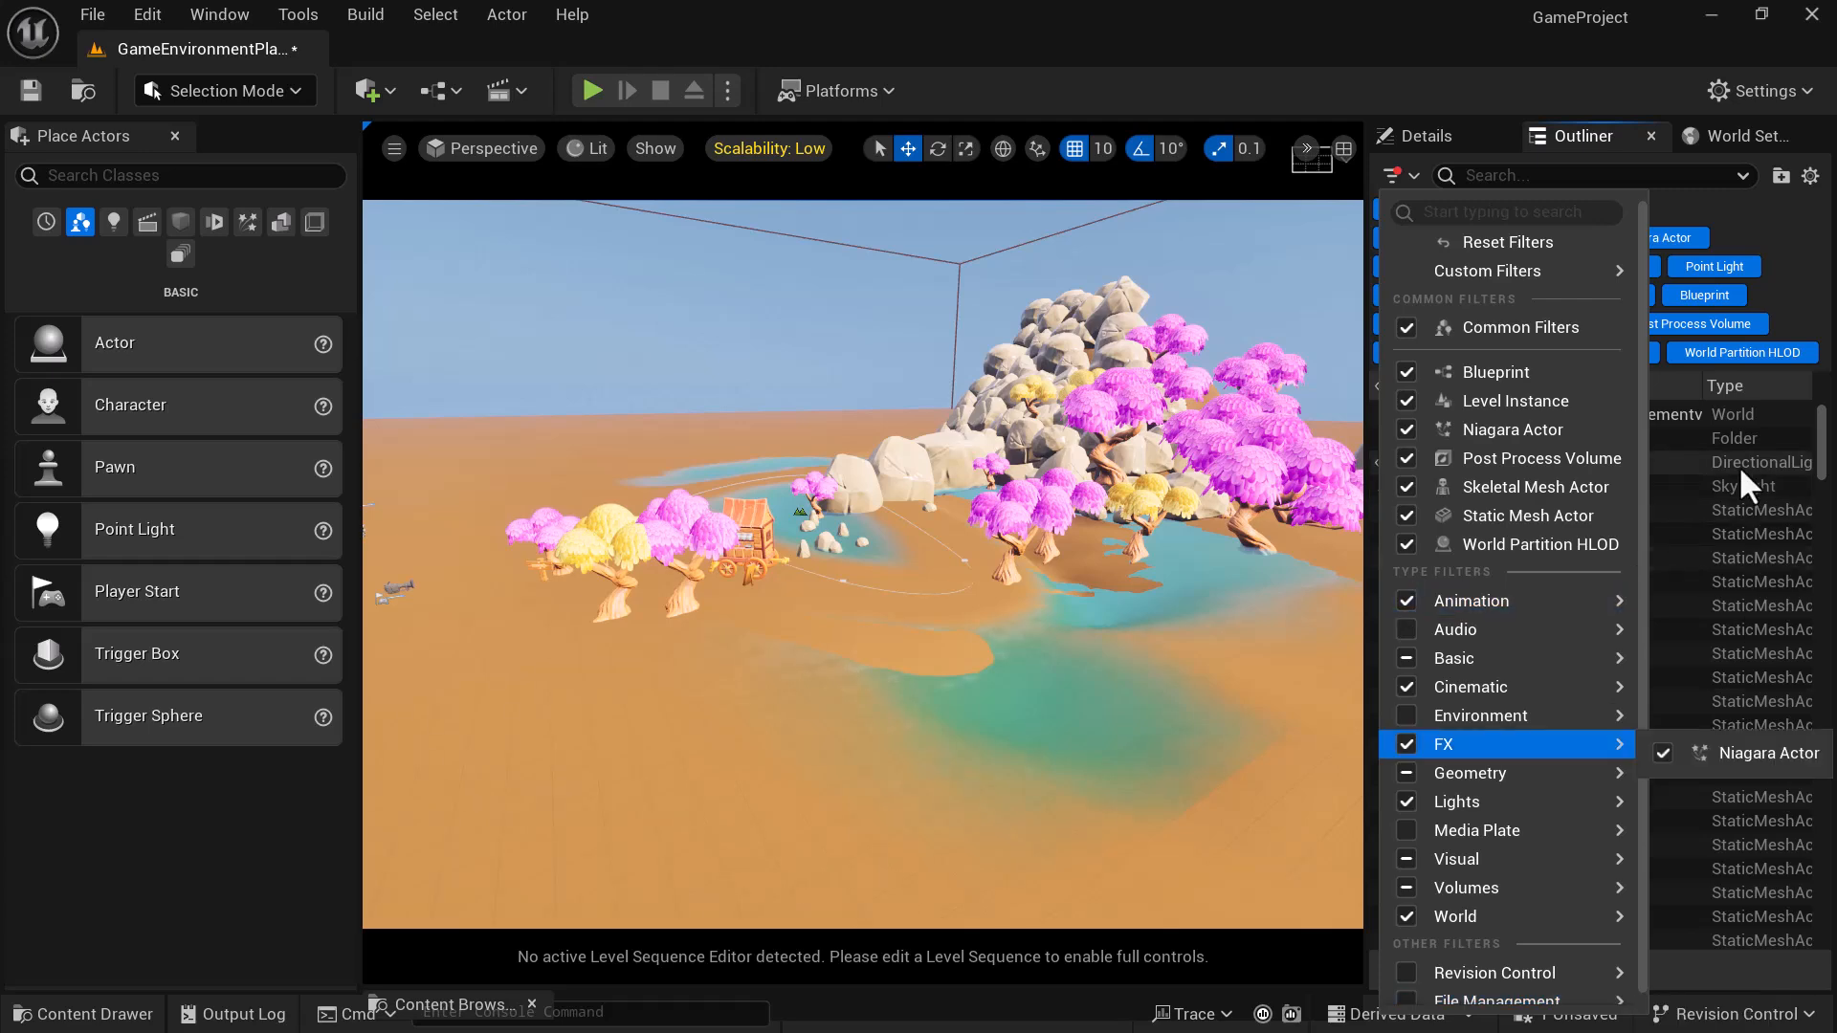
{"action": "left_click", "coordinate": [1526, 59]}
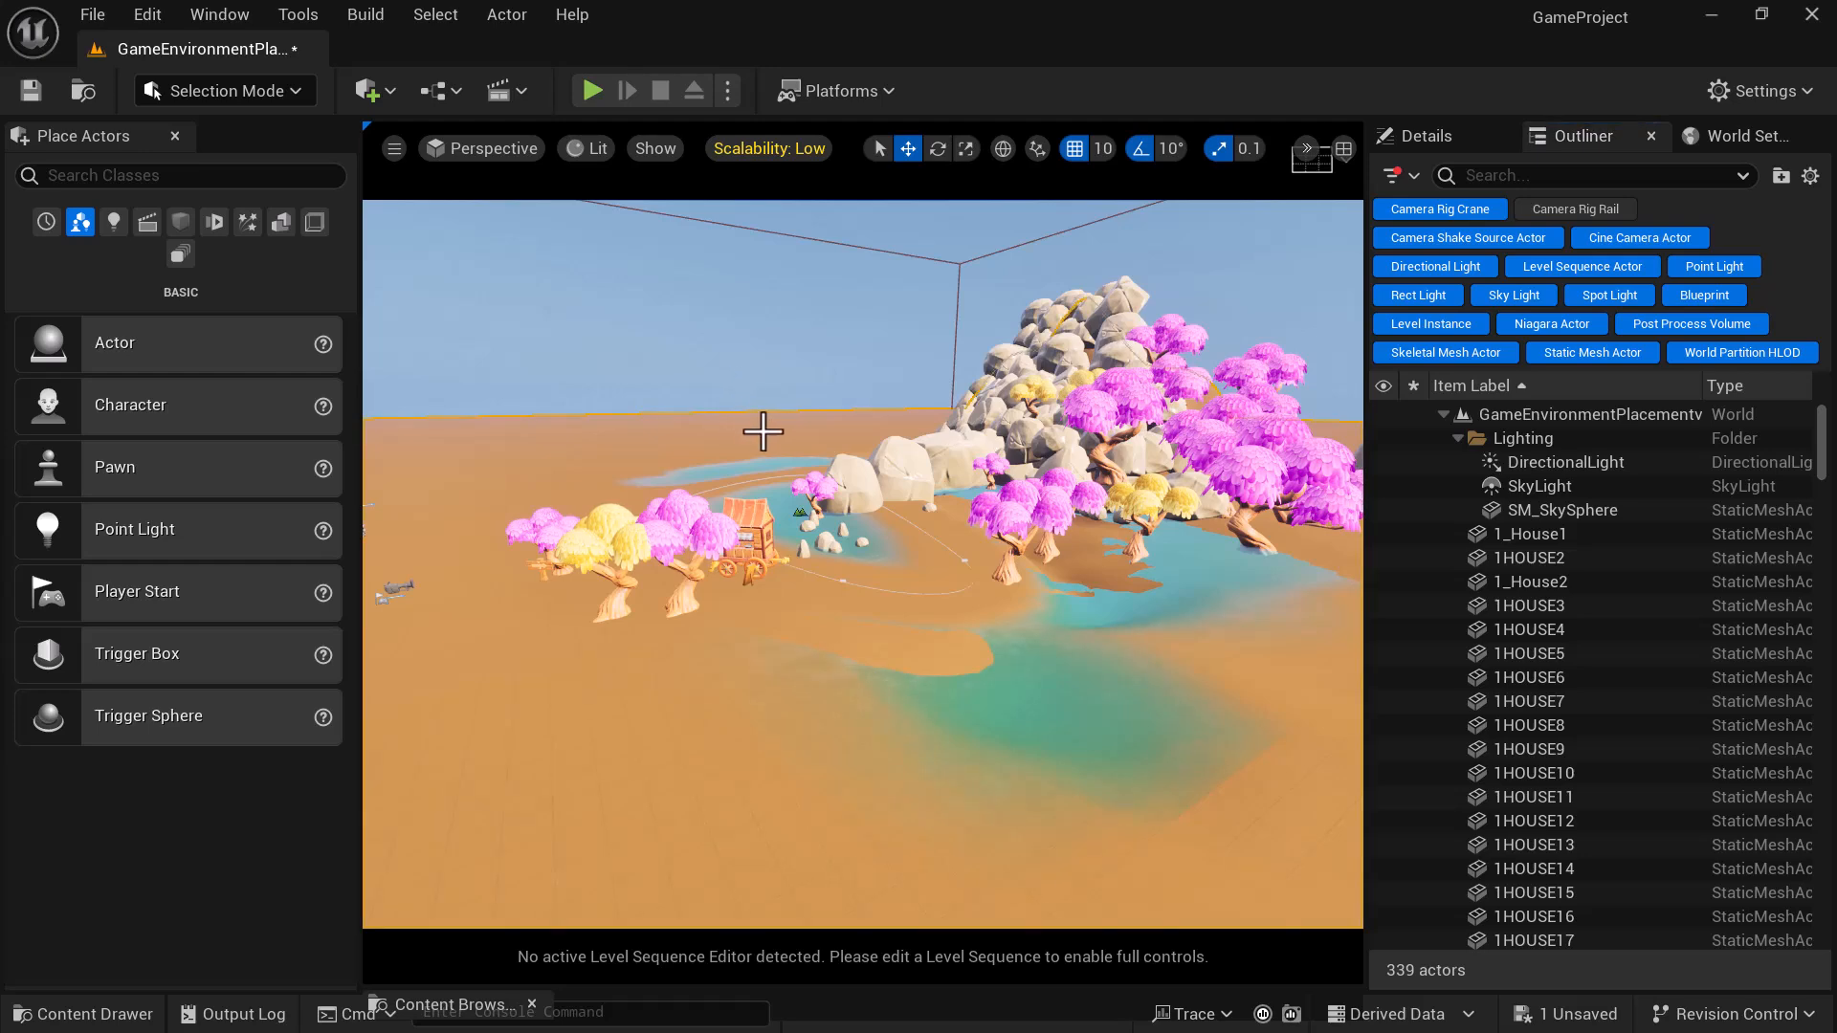
{"action": "left_click_drag", "start_coordinate": [667, 399], "coordinate": [770, 421], "text": "alt"}
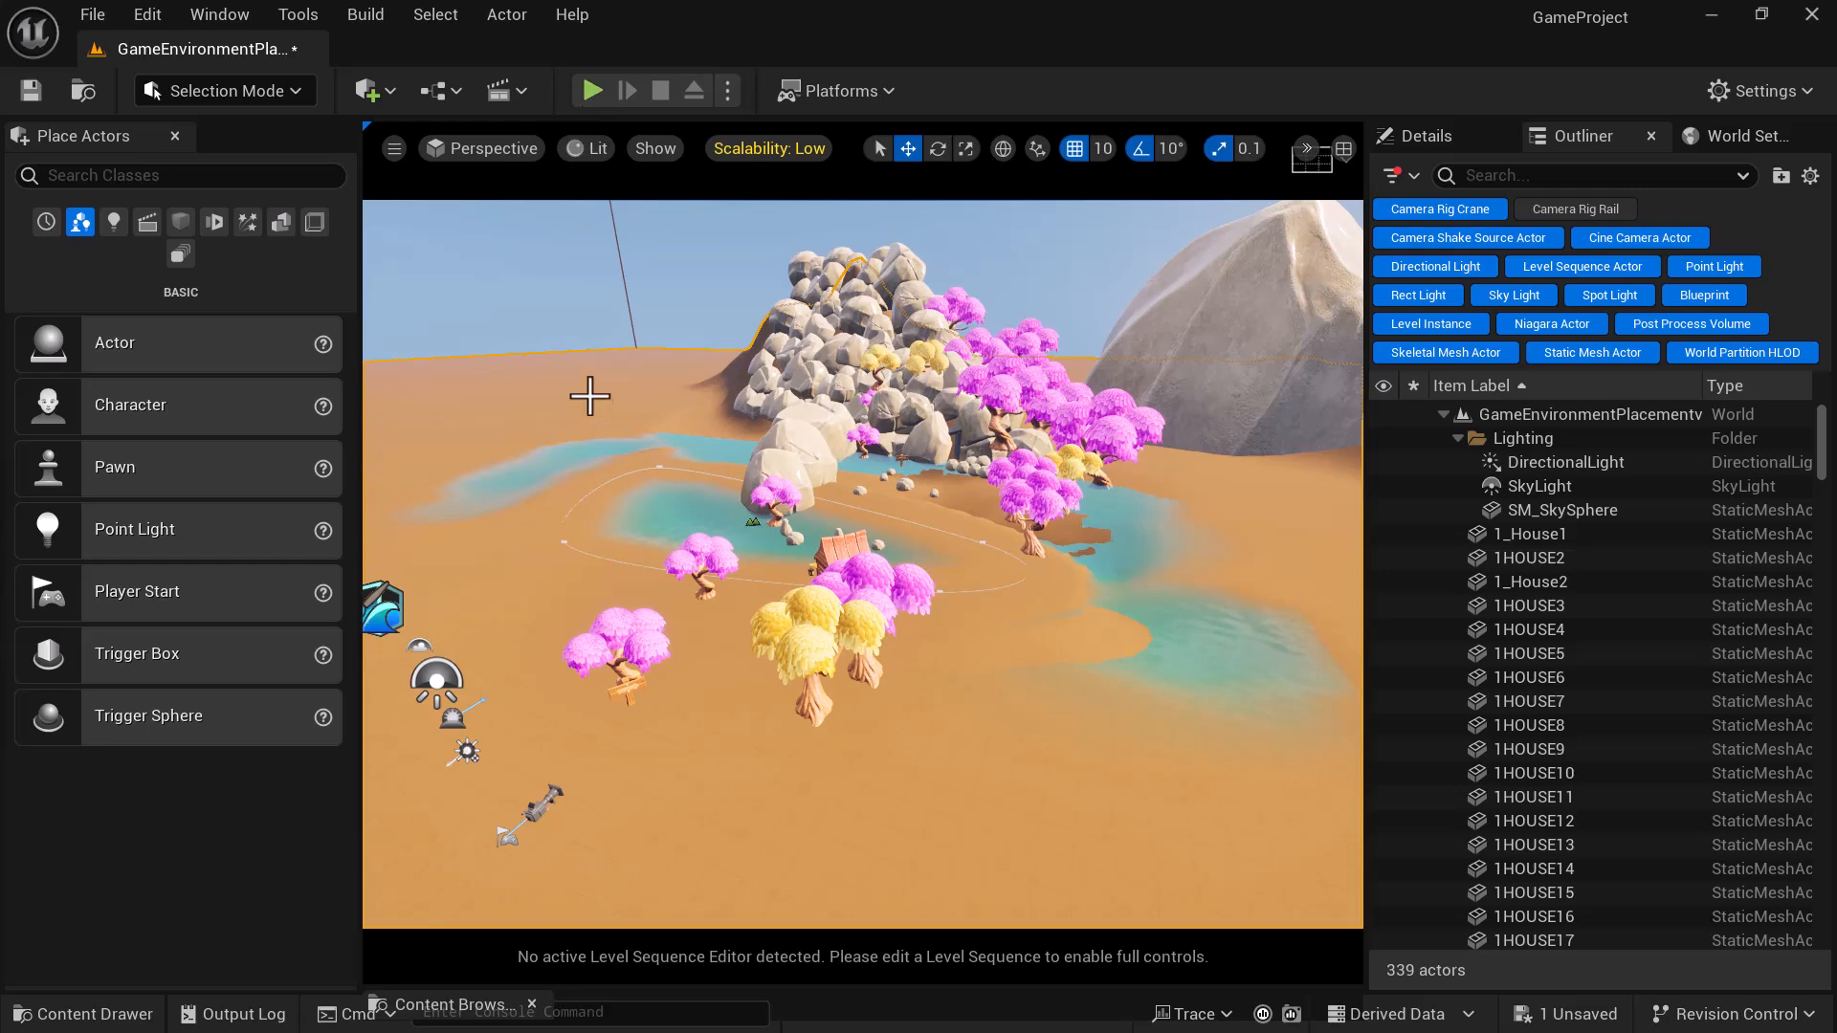
- Check the actor visibility options and delete the Landscape actor, accepting that its references will break
{"action": "left_click", "coordinate": [482, 17]}
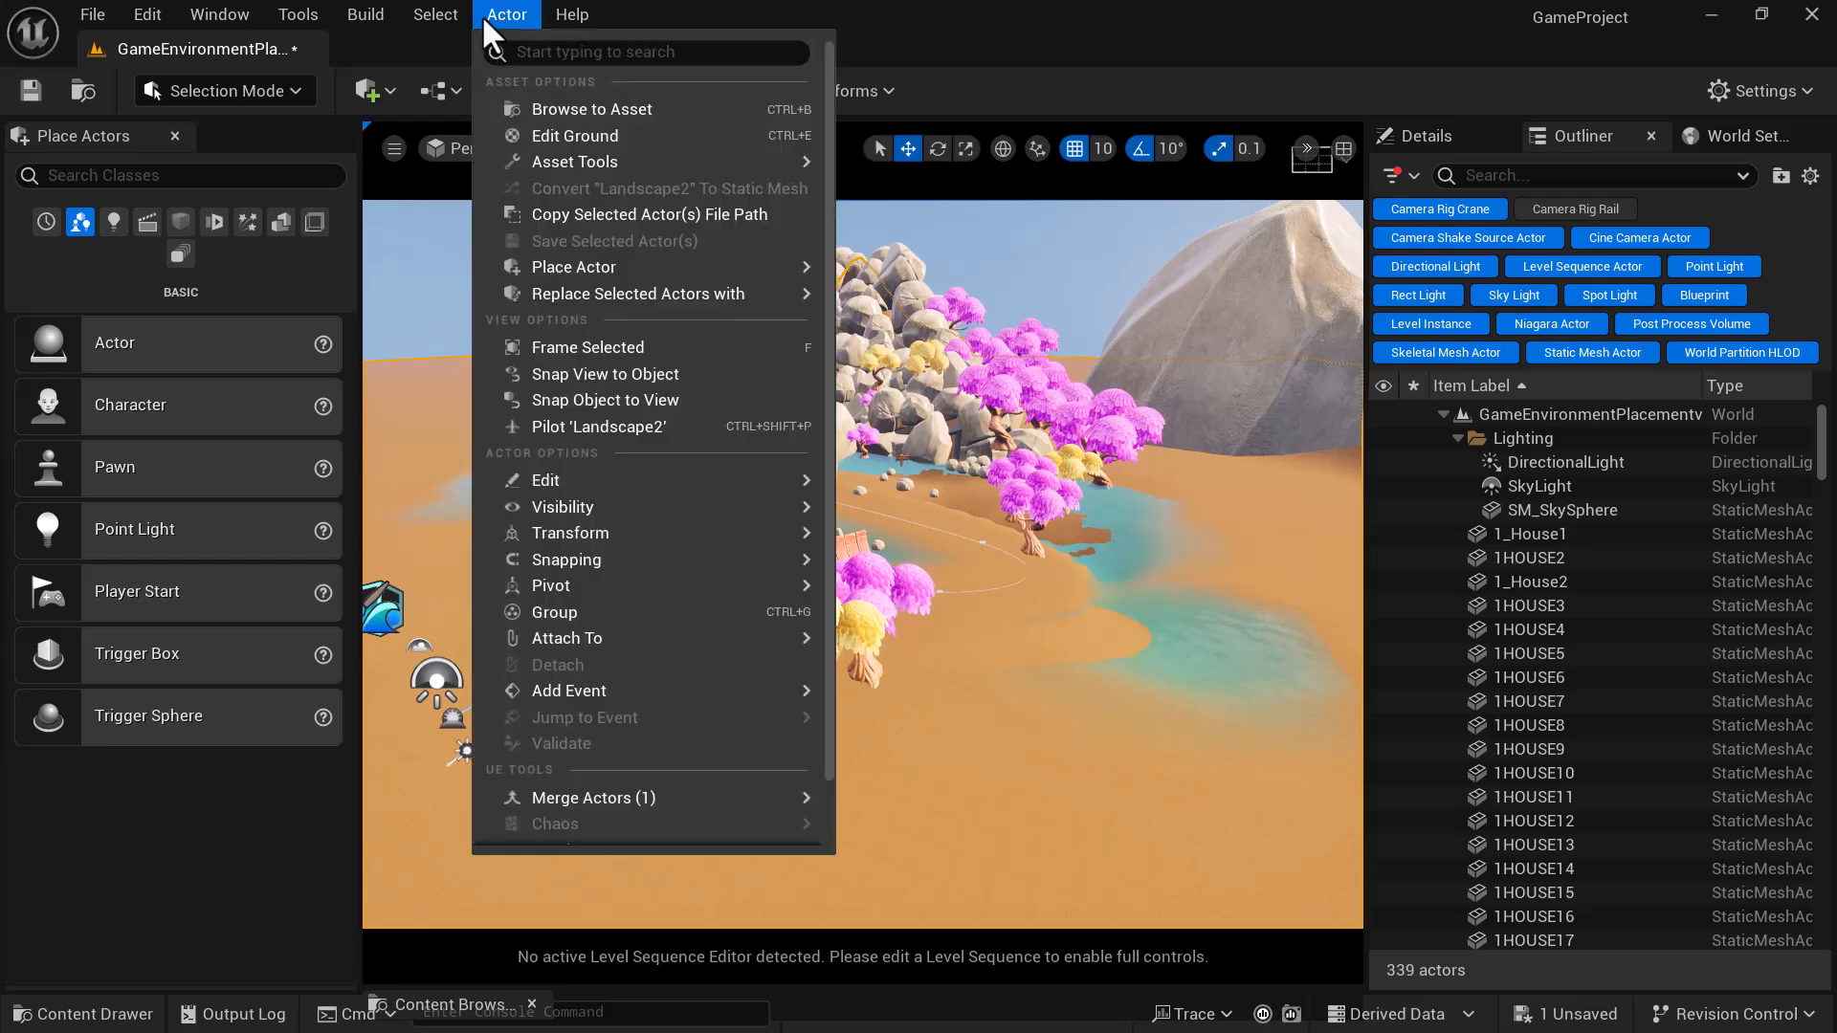
{"action": "mouse_move", "coordinate": [653, 510]}
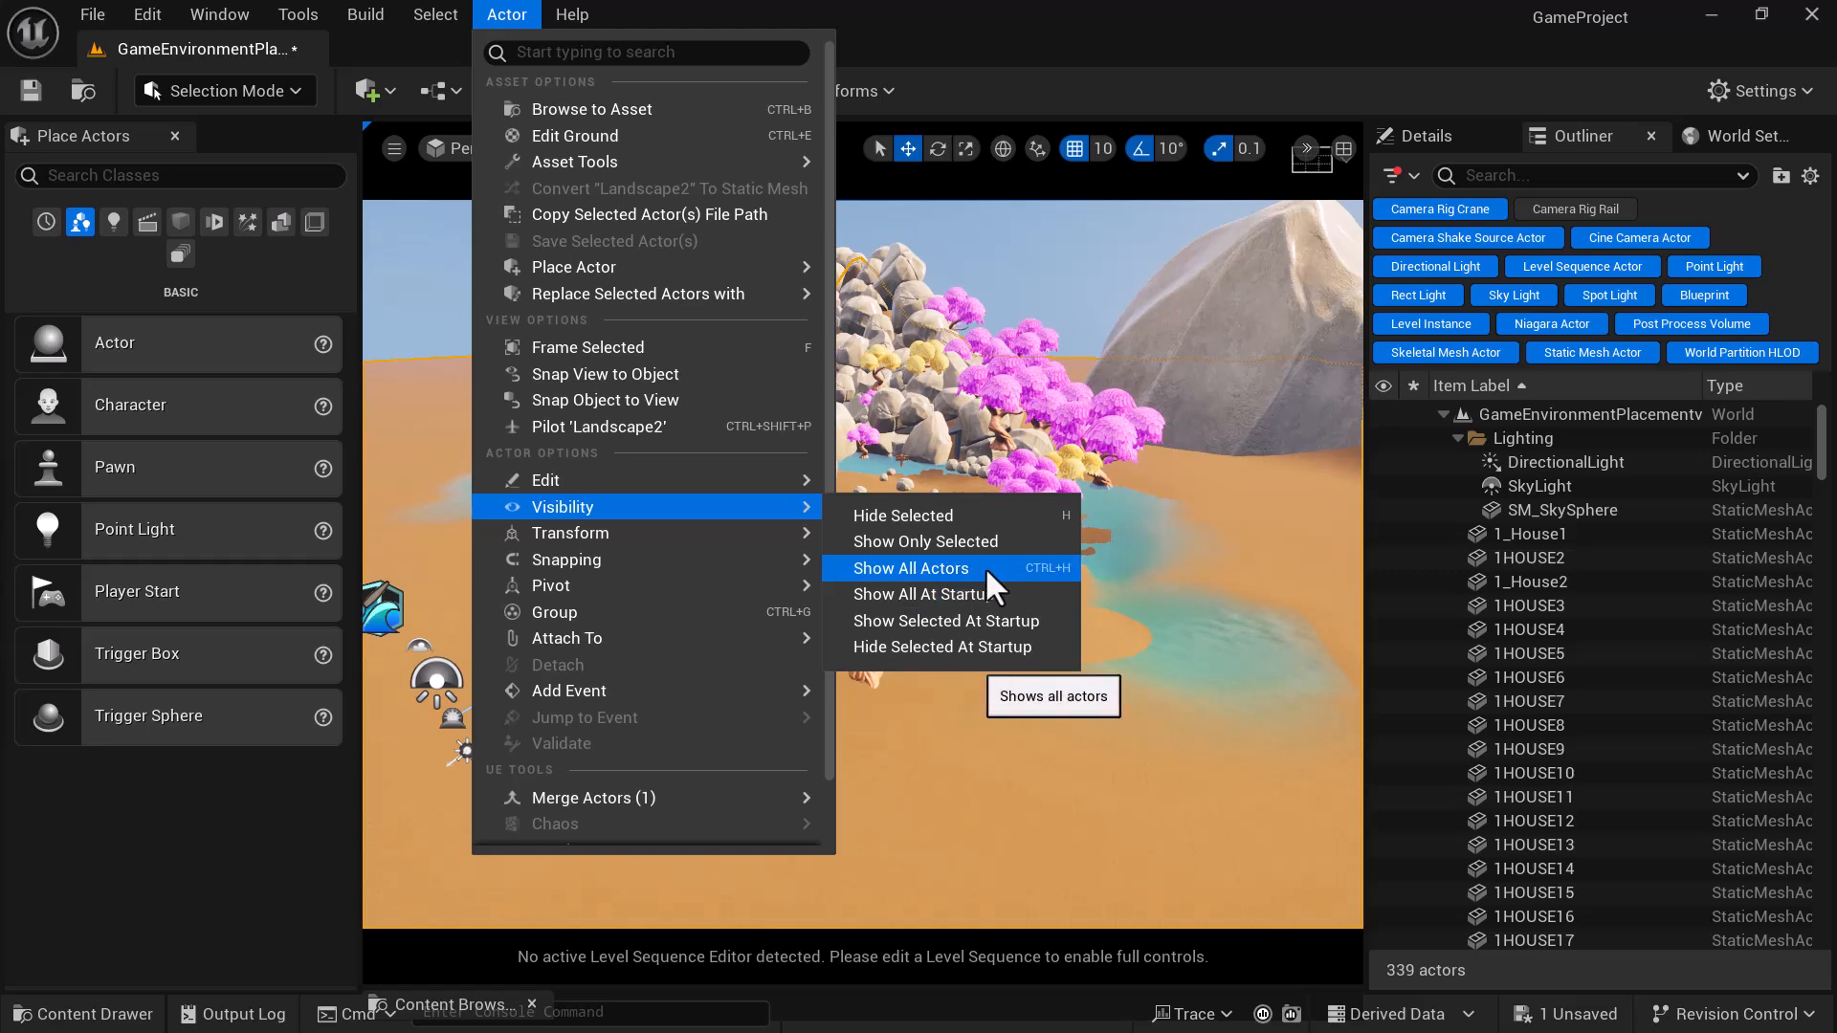
{"action": "left_click", "coordinate": [1165, 572]}
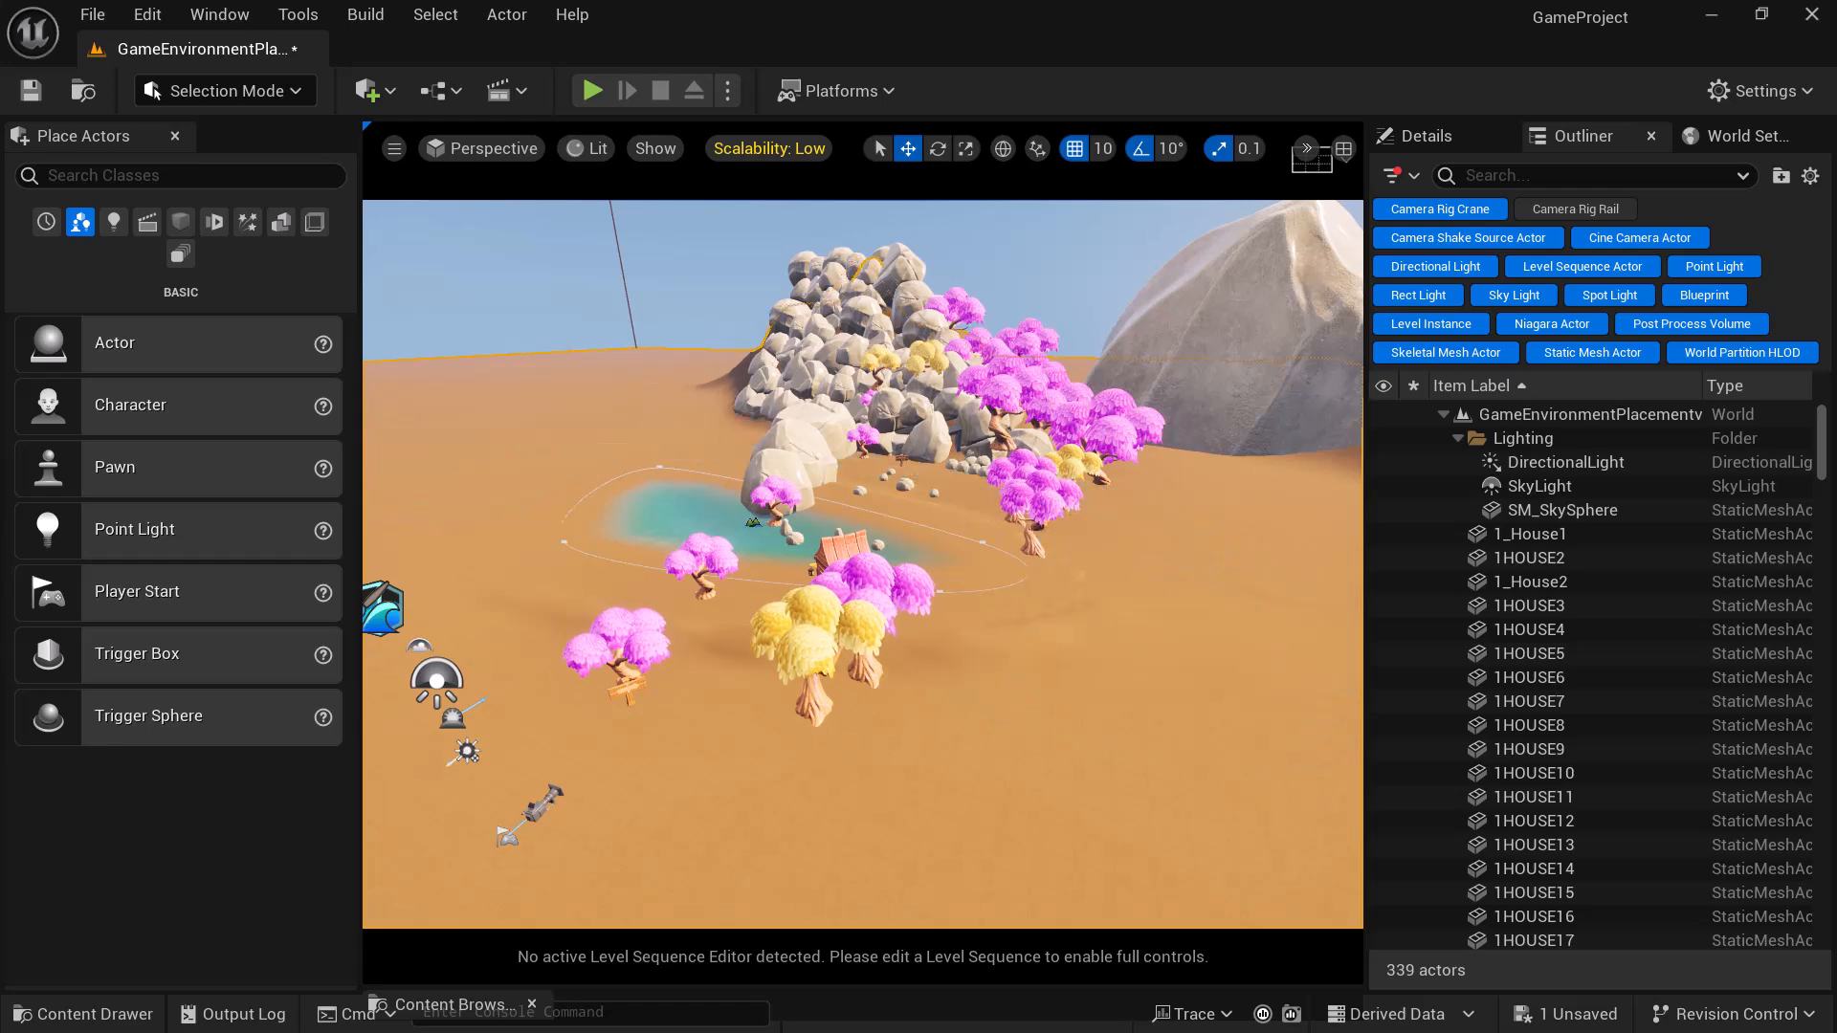
{"action": "key", "text": "Delete"}
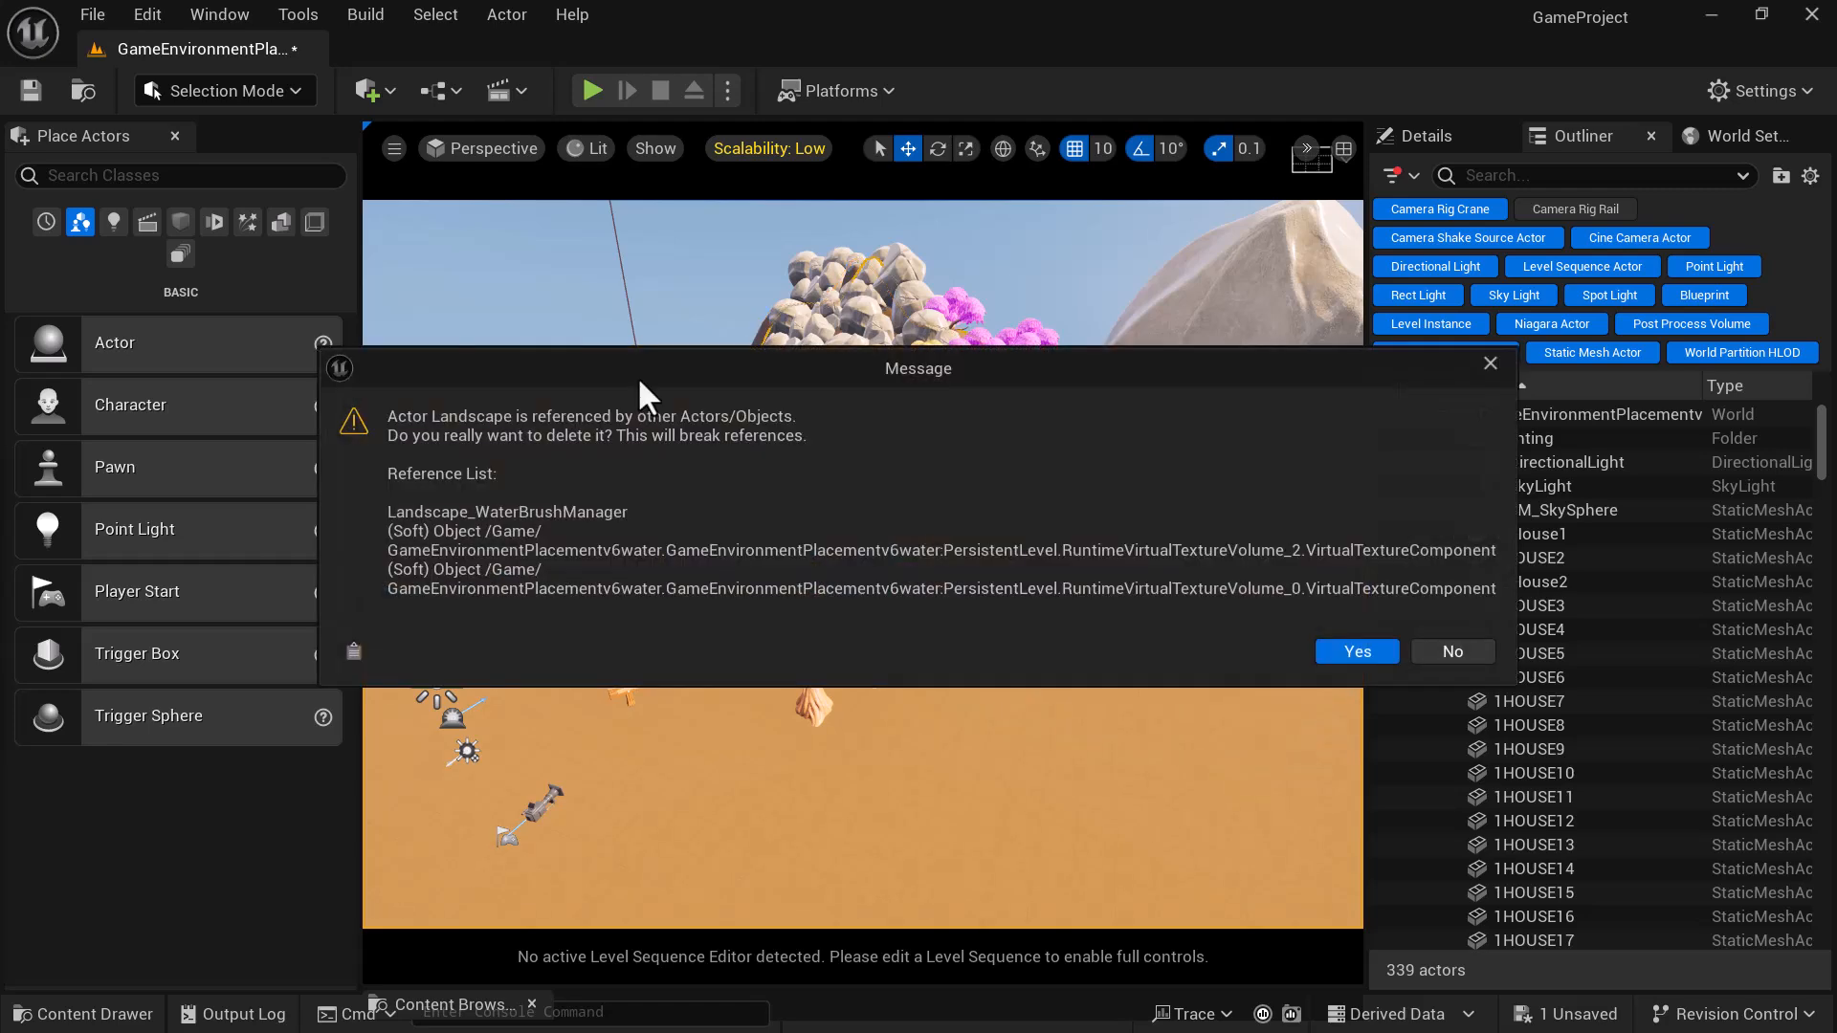
{"action": "left_click", "coordinate": [1368, 660]}
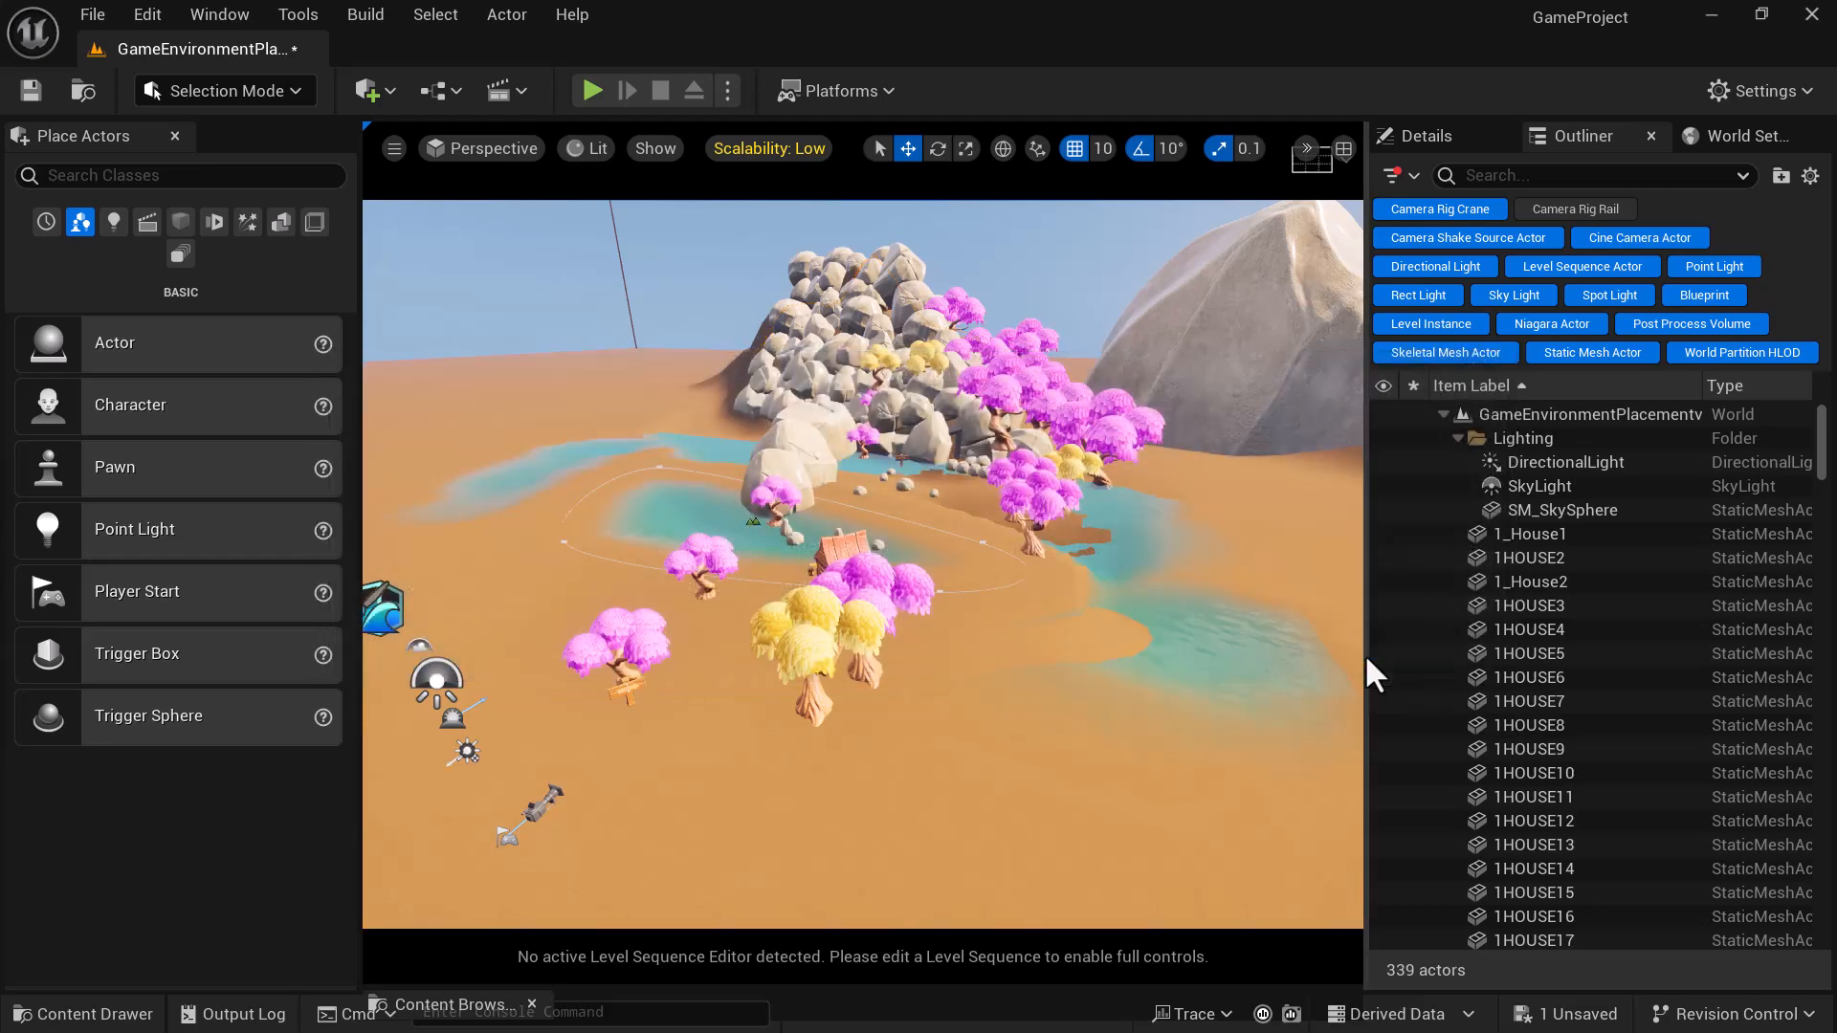
- Restore the multi-viewport layout and enlarge the viewport that shows the CineCameraActor view
{"action": "left_click_drag", "start_coordinate": [1069, 736], "coordinate": [957, 735], "text": "alt"}
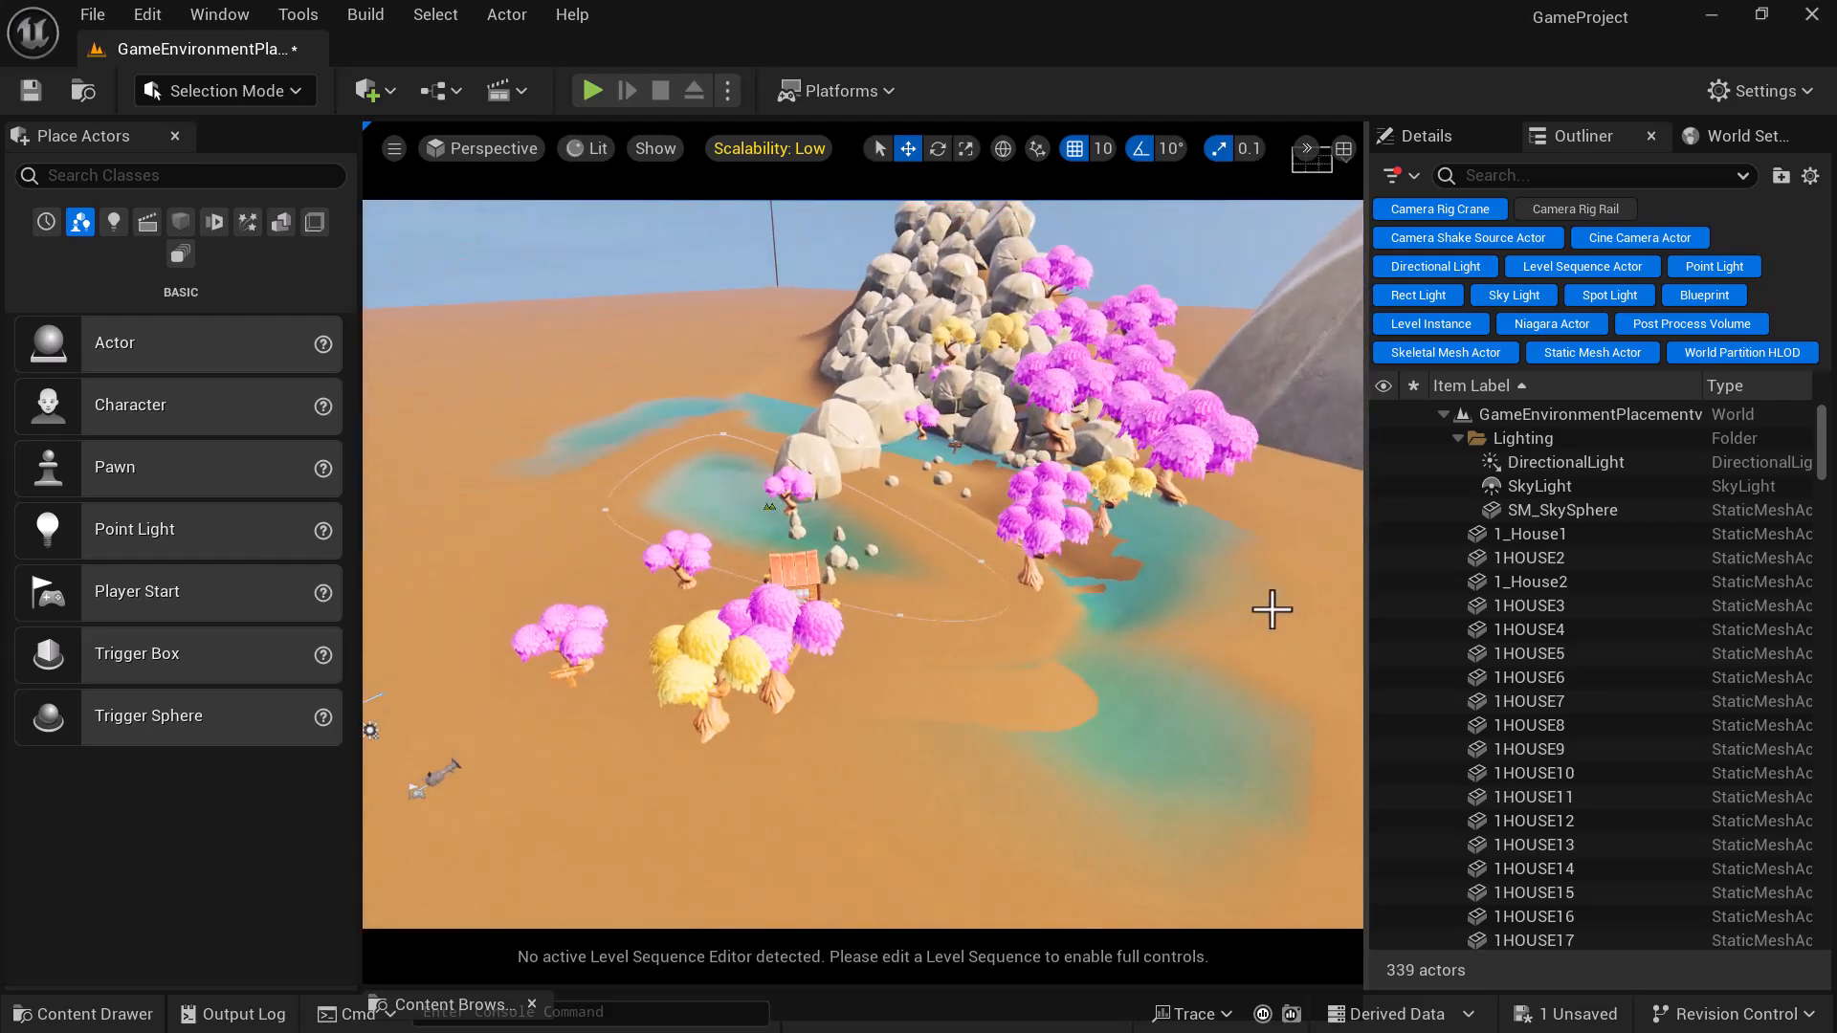
{"action": "left_click_drag", "start_coordinate": [817, 565], "coordinate": [933, 483], "text": "alt"}
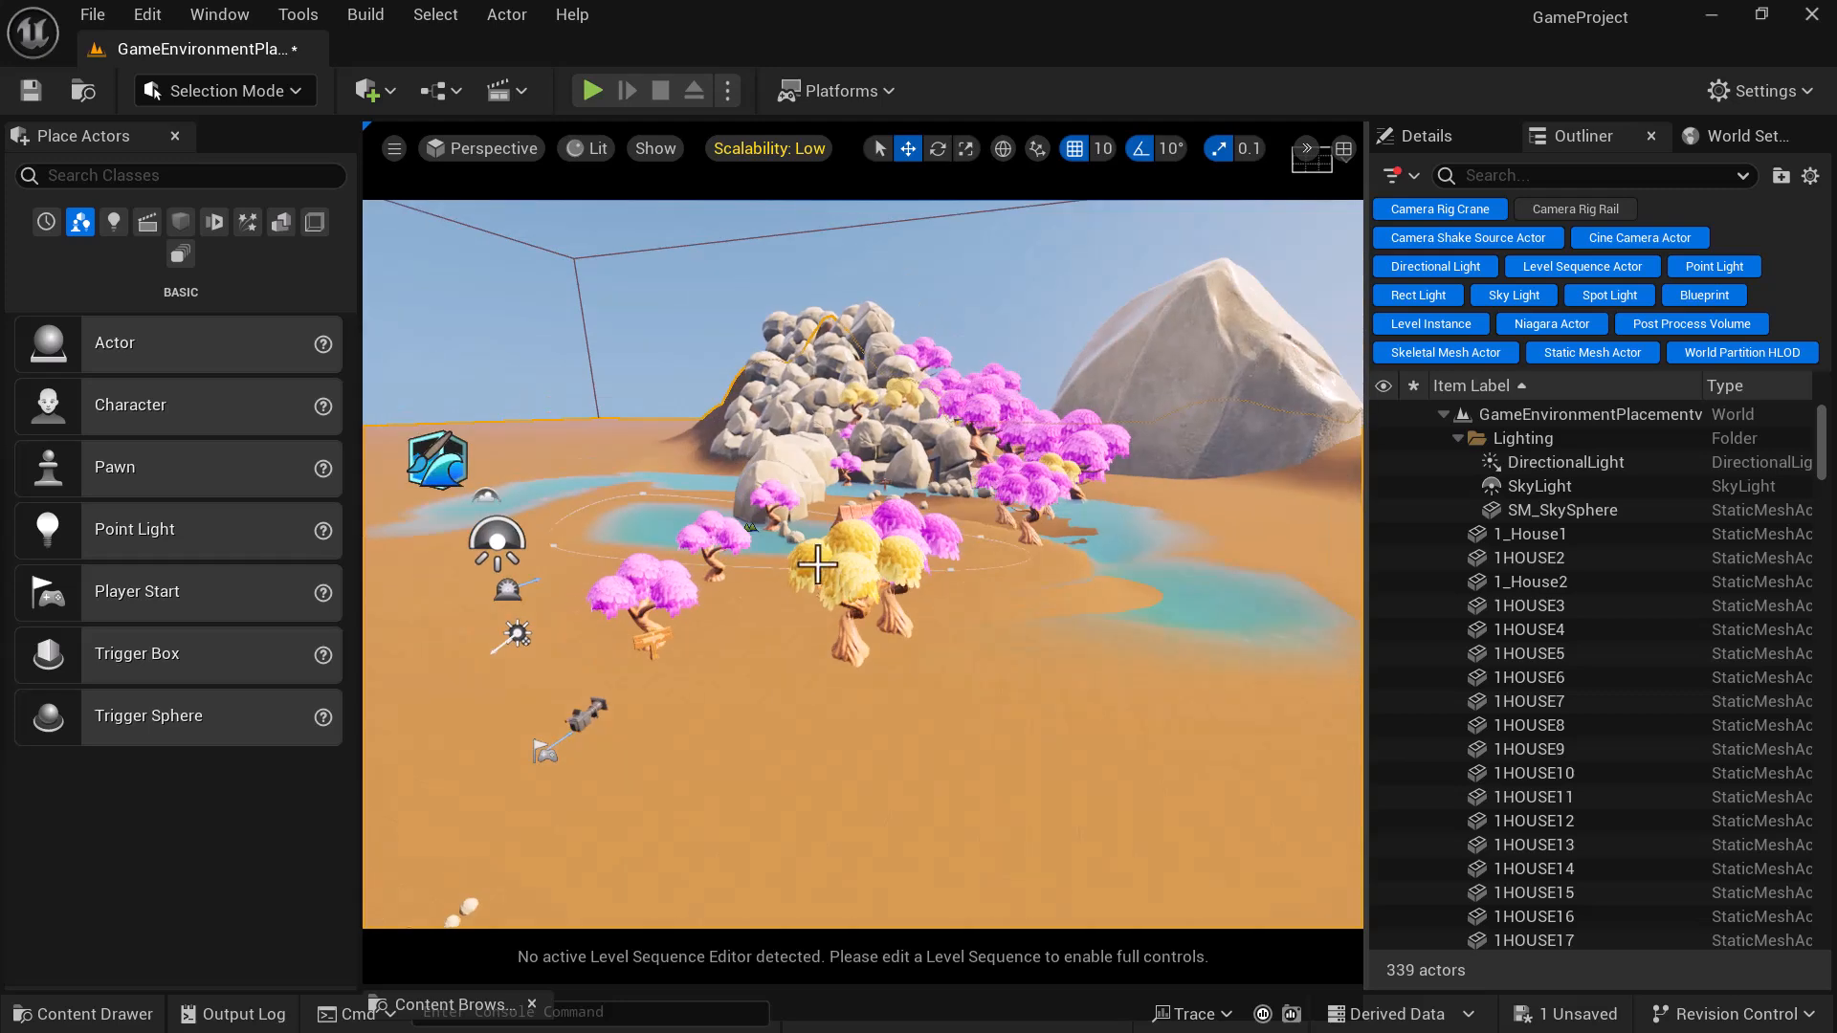
{"action": "left_click", "coordinate": [1340, 150]}
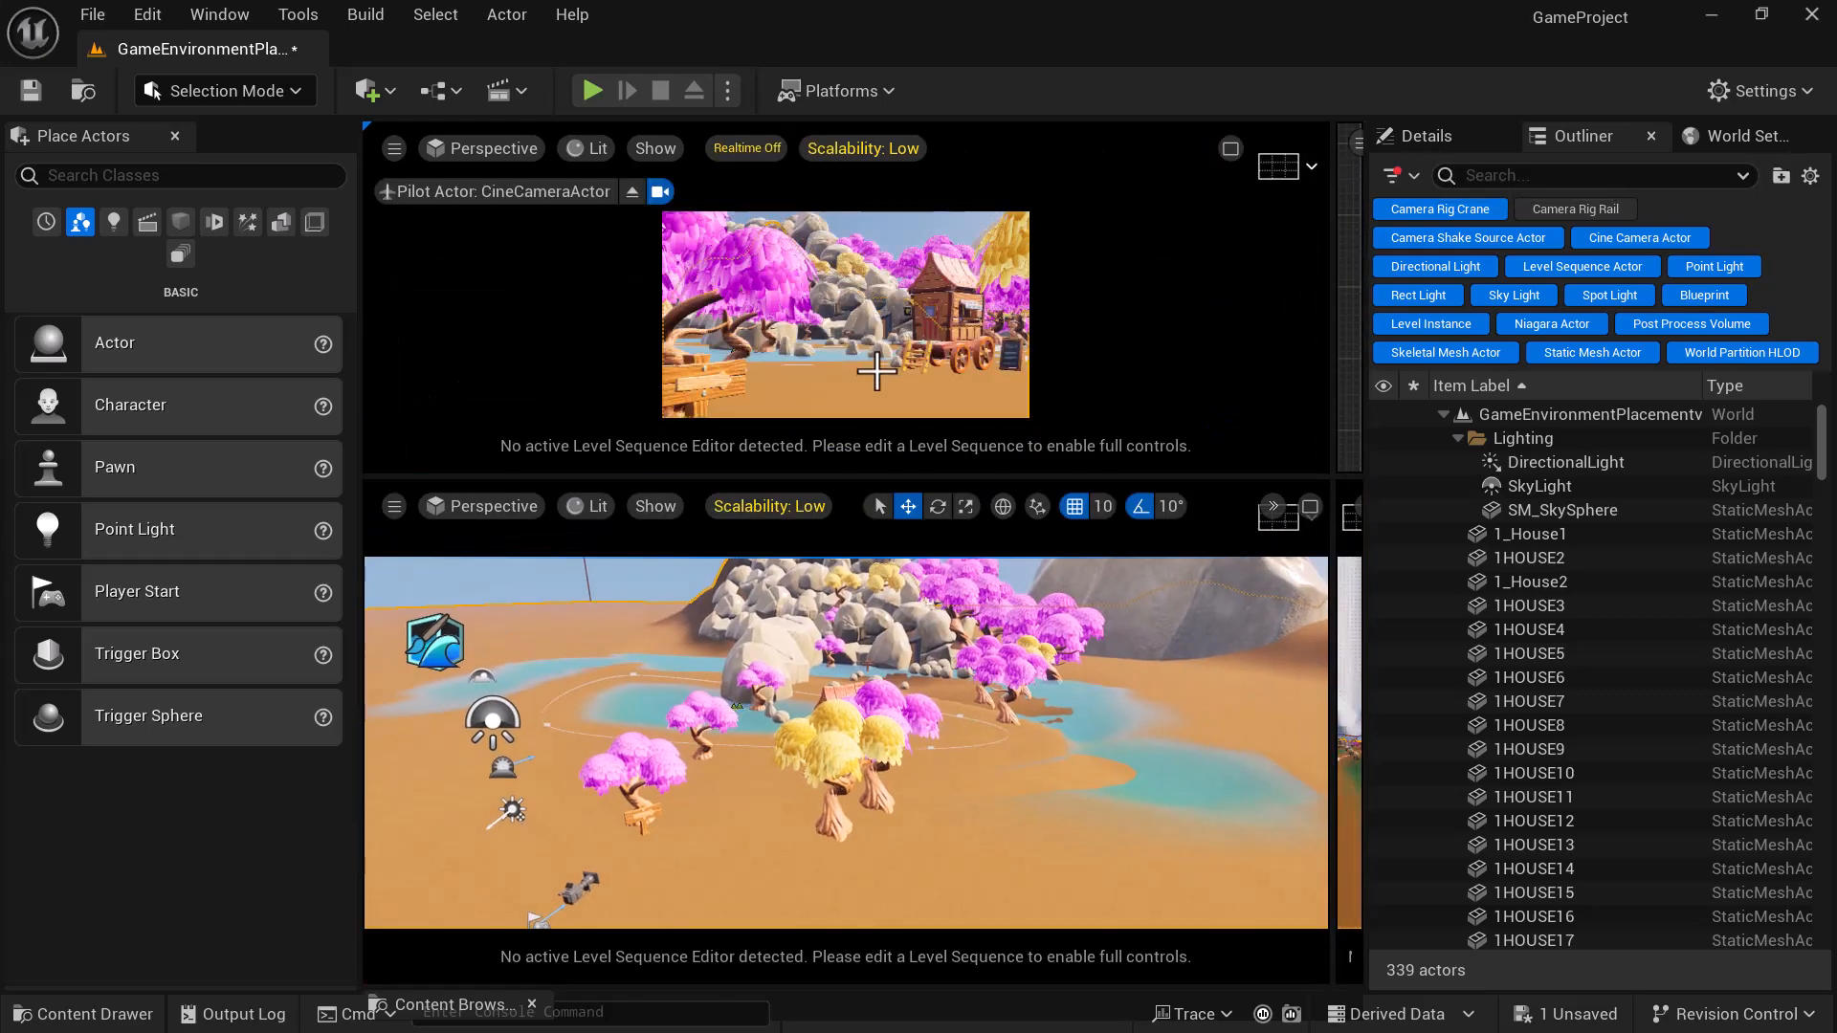
{"action": "left_click_drag", "start_coordinate": [810, 477], "coordinate": [828, 531]}
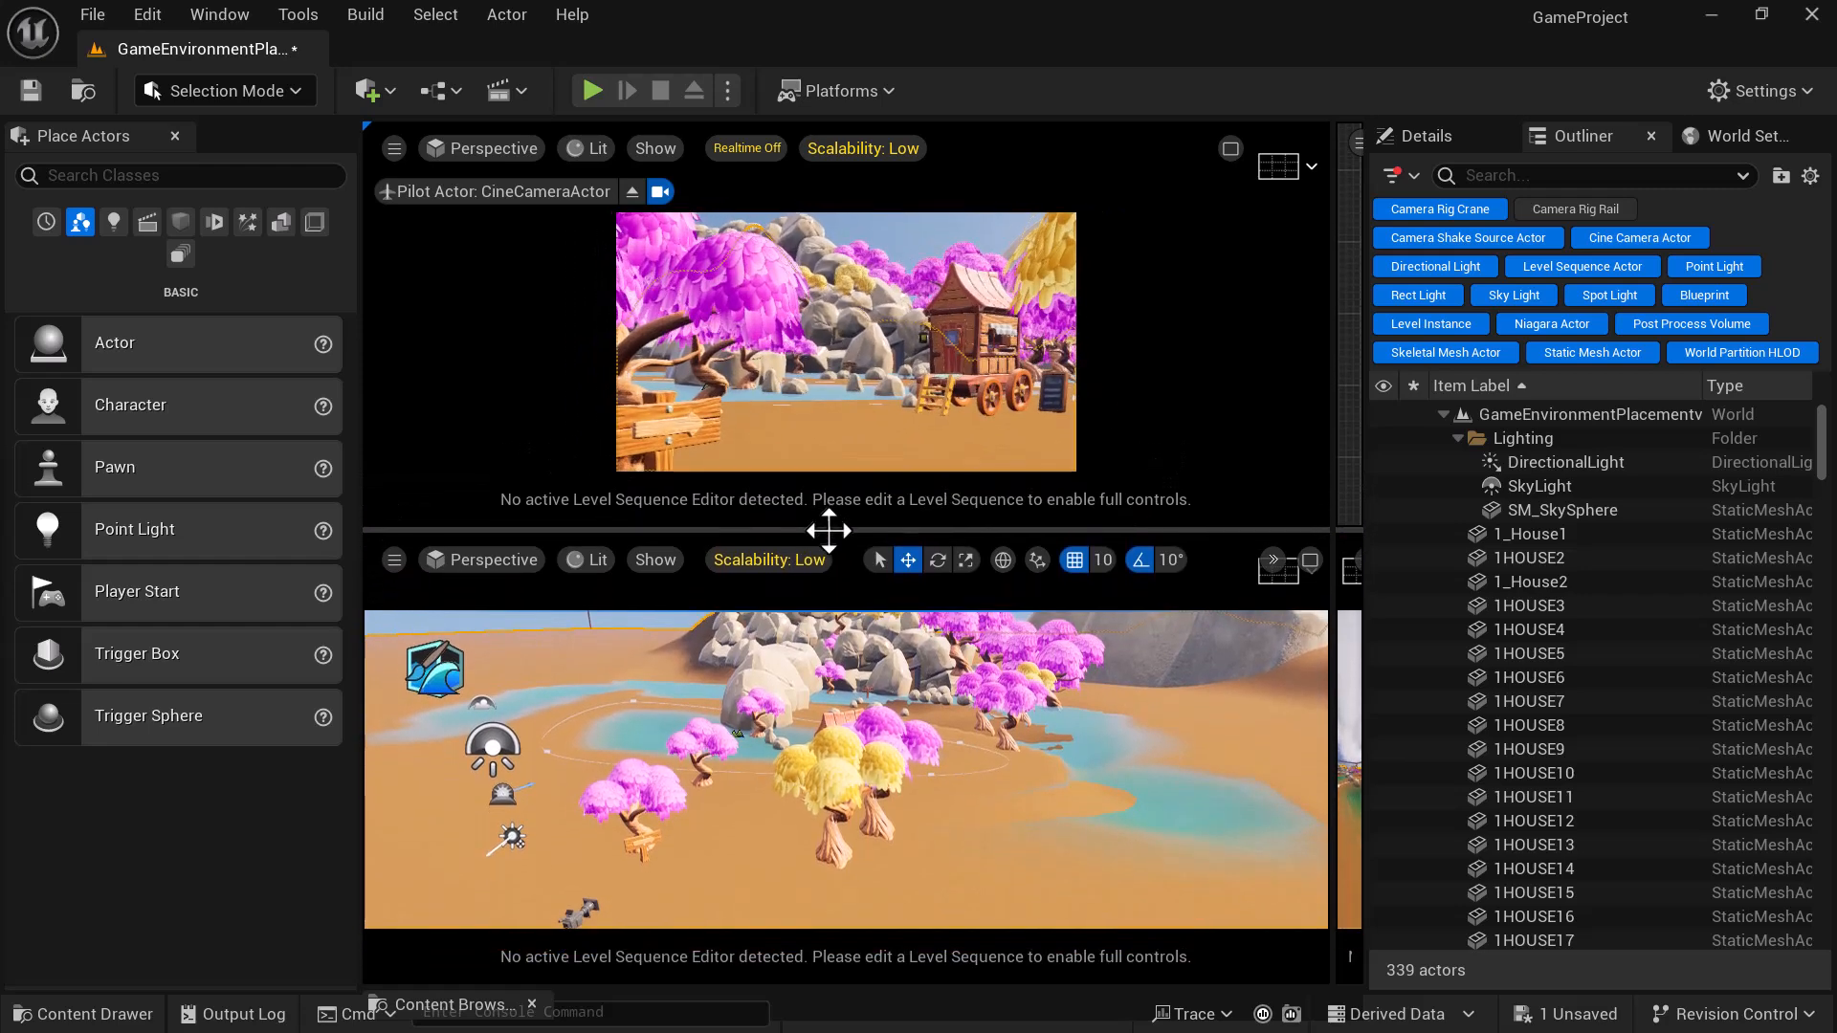
- Widen the viewport area by narrowing the Outliner, closing Place Actors and adjusting the viewport dividers
{"action": "left_click_drag", "start_coordinate": [1368, 529], "coordinate": [1628, 502]}
{"action": "left_click_drag", "start_coordinate": [1318, 684], "coordinate": [1406, 679], "text": "alt"}
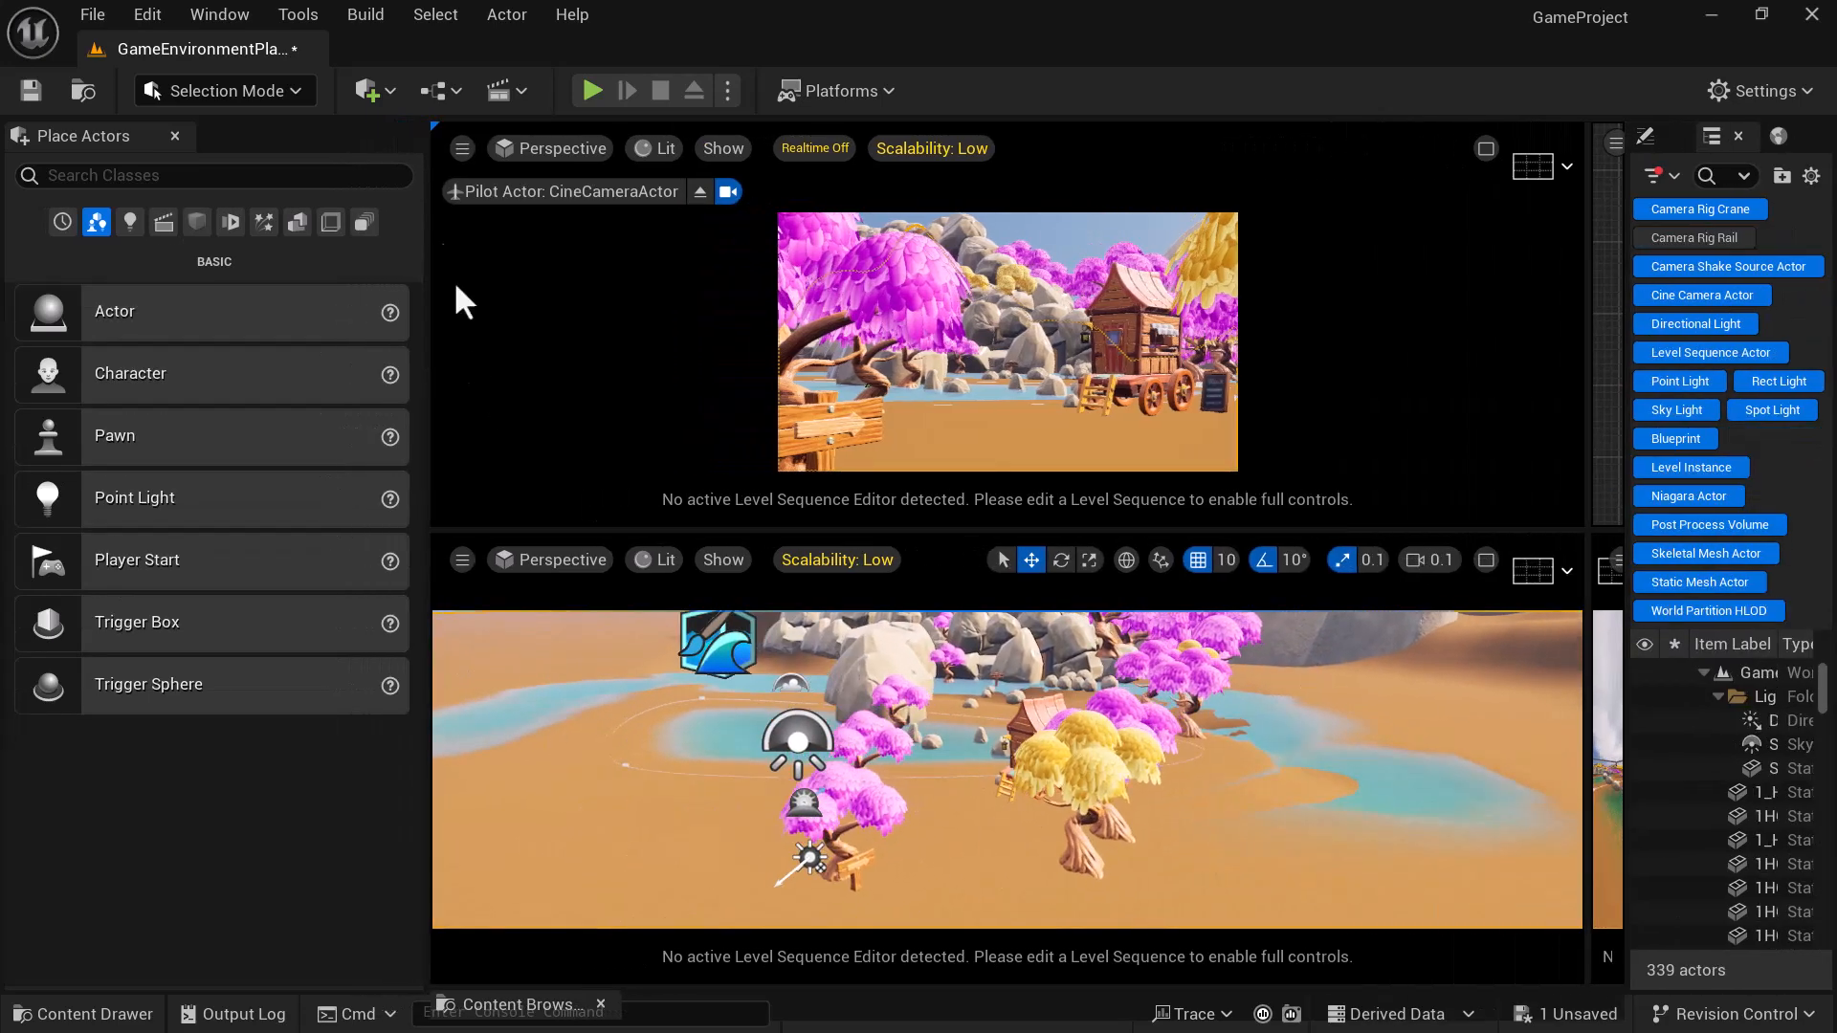
{"action": "left_click", "coordinate": [173, 136]}
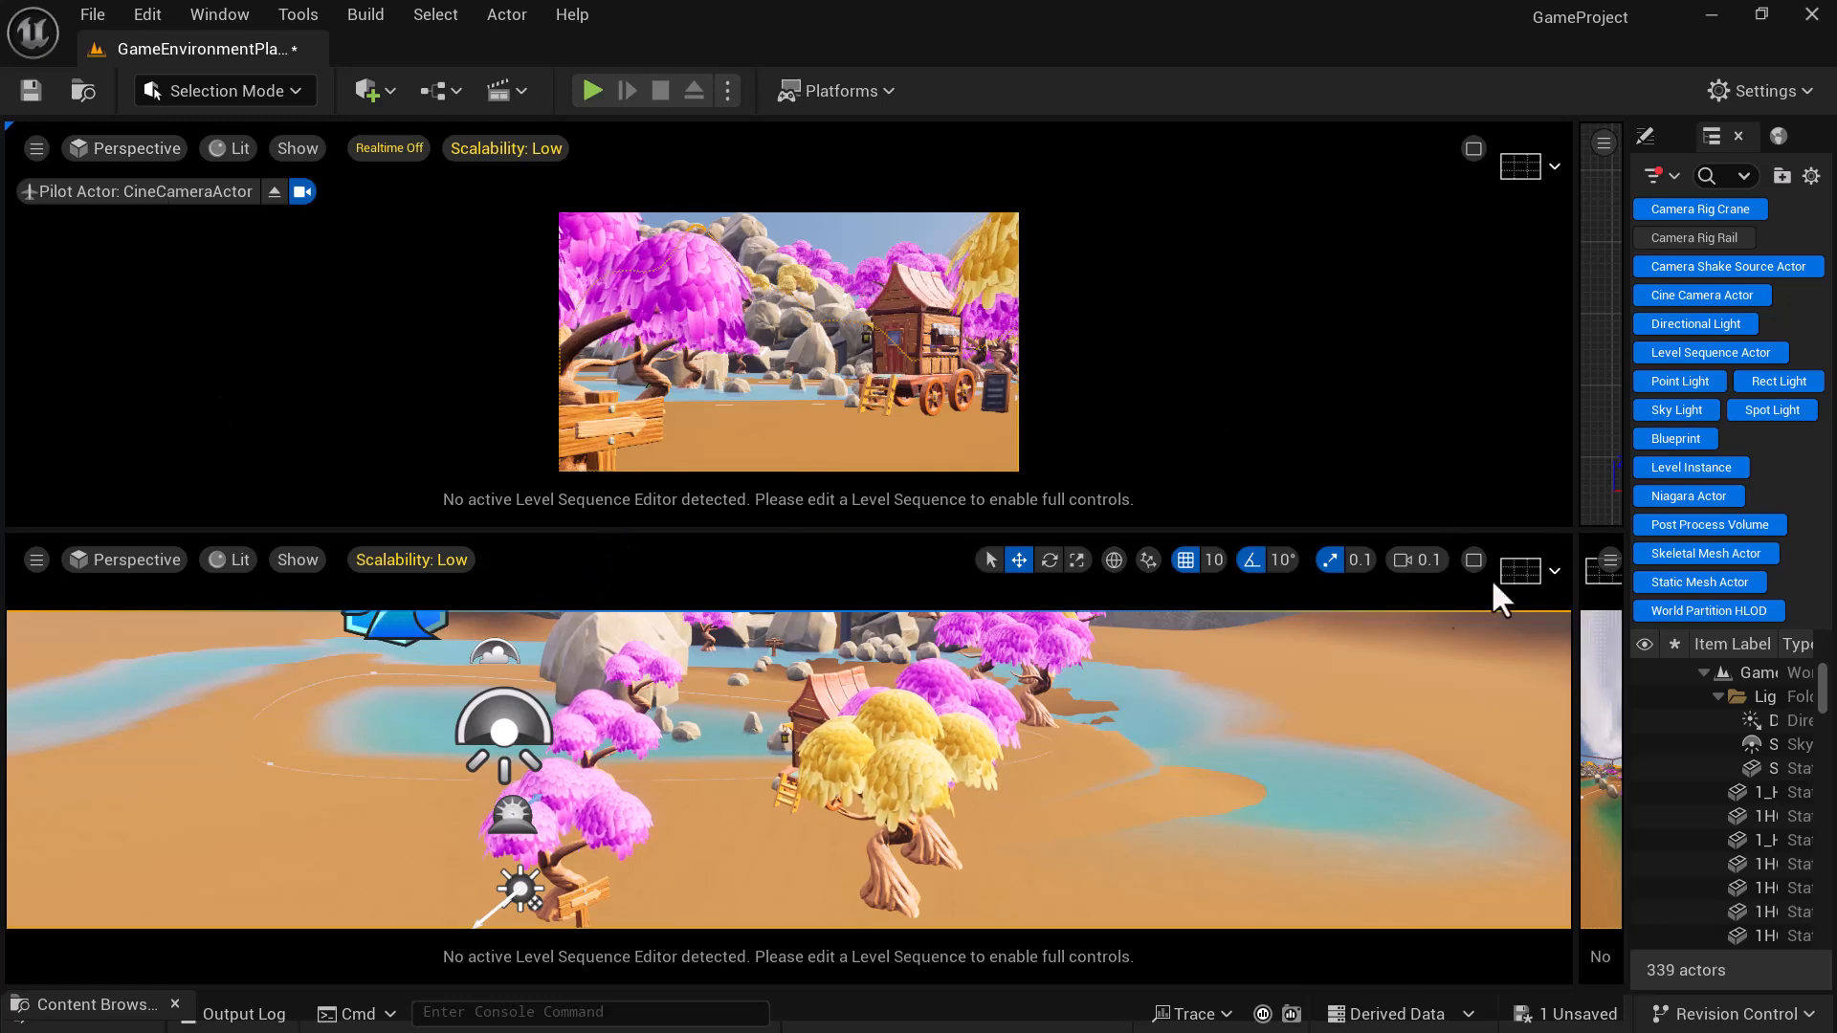
{"action": "mouse_move", "coordinate": [1583, 540]}
{"action": "left_mouse_down"}
{"action": "mouse_move", "coordinate": [1570, 526]}
{"action": "mouse_move", "coordinate": [1587, 525]}
{"action": "left_mouse_up"}
{"action": "left_click_drag", "start_coordinate": [1148, 771], "coordinate": [1053, 792], "text": "alt"}
{"action": "mouse_move", "coordinate": [824, 821]}
{"action": "left_mouse_down", "text": "alt"}
{"action": "mouse_move", "coordinate": [889, 821]}
{"action": "mouse_move", "coordinate": [852, 820]}
{"action": "left_mouse_up", "text": "alt"}
{"action": "left_click_drag", "start_coordinate": [1115, 813], "coordinate": [1153, 807], "text": "alt"}
{"action": "left_click_drag", "start_coordinate": [1423, 726], "coordinate": [1430, 724], "text": "alt"}
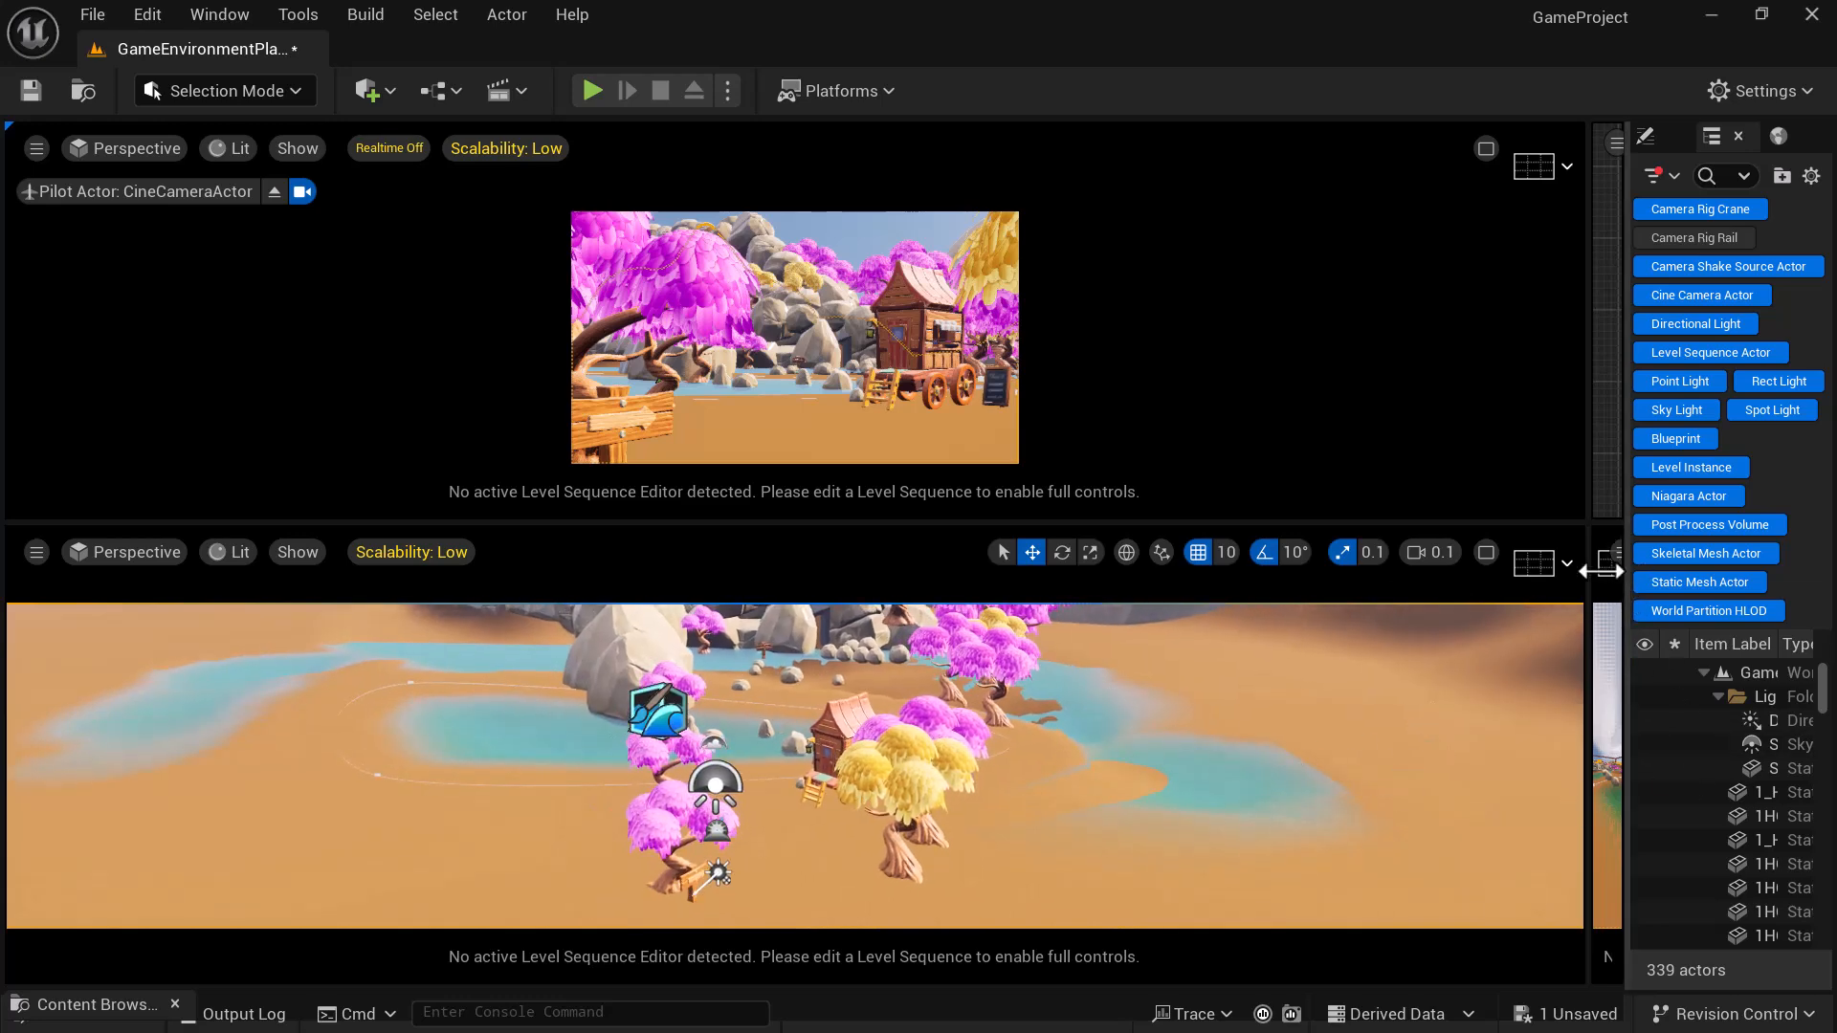
- Widen the Outliner and look through its actor list for the landscape actors
{"action": "left_click_drag", "start_coordinate": [1623, 574], "coordinate": [1416, 574]}
{"action": "scroll", "coordinate": [1576, 751], "scroll_direction": "down", "scroll_amount": 3}
{"action": "scroll", "coordinate": [1574, 737], "scroll_direction": "down", "scroll_amount": 15}
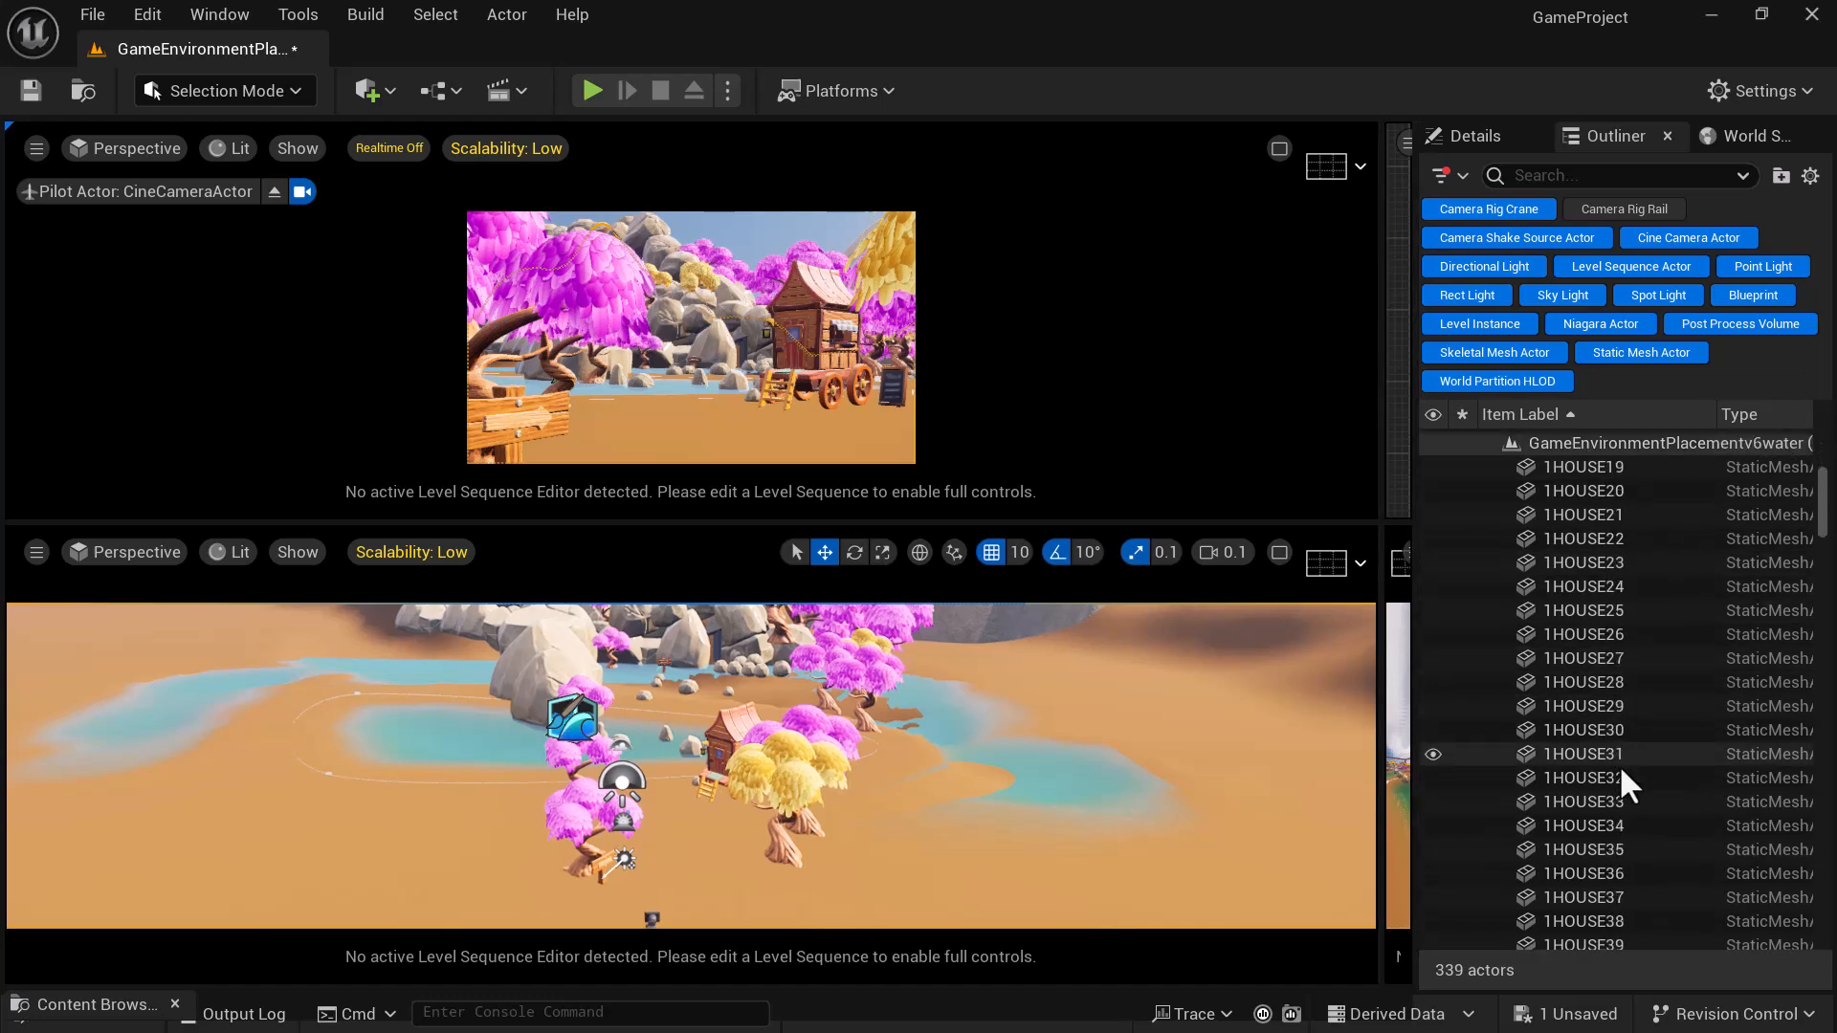
{"action": "scroll", "coordinate": [1629, 831], "scroll_direction": "down", "scroll_amount": 20}
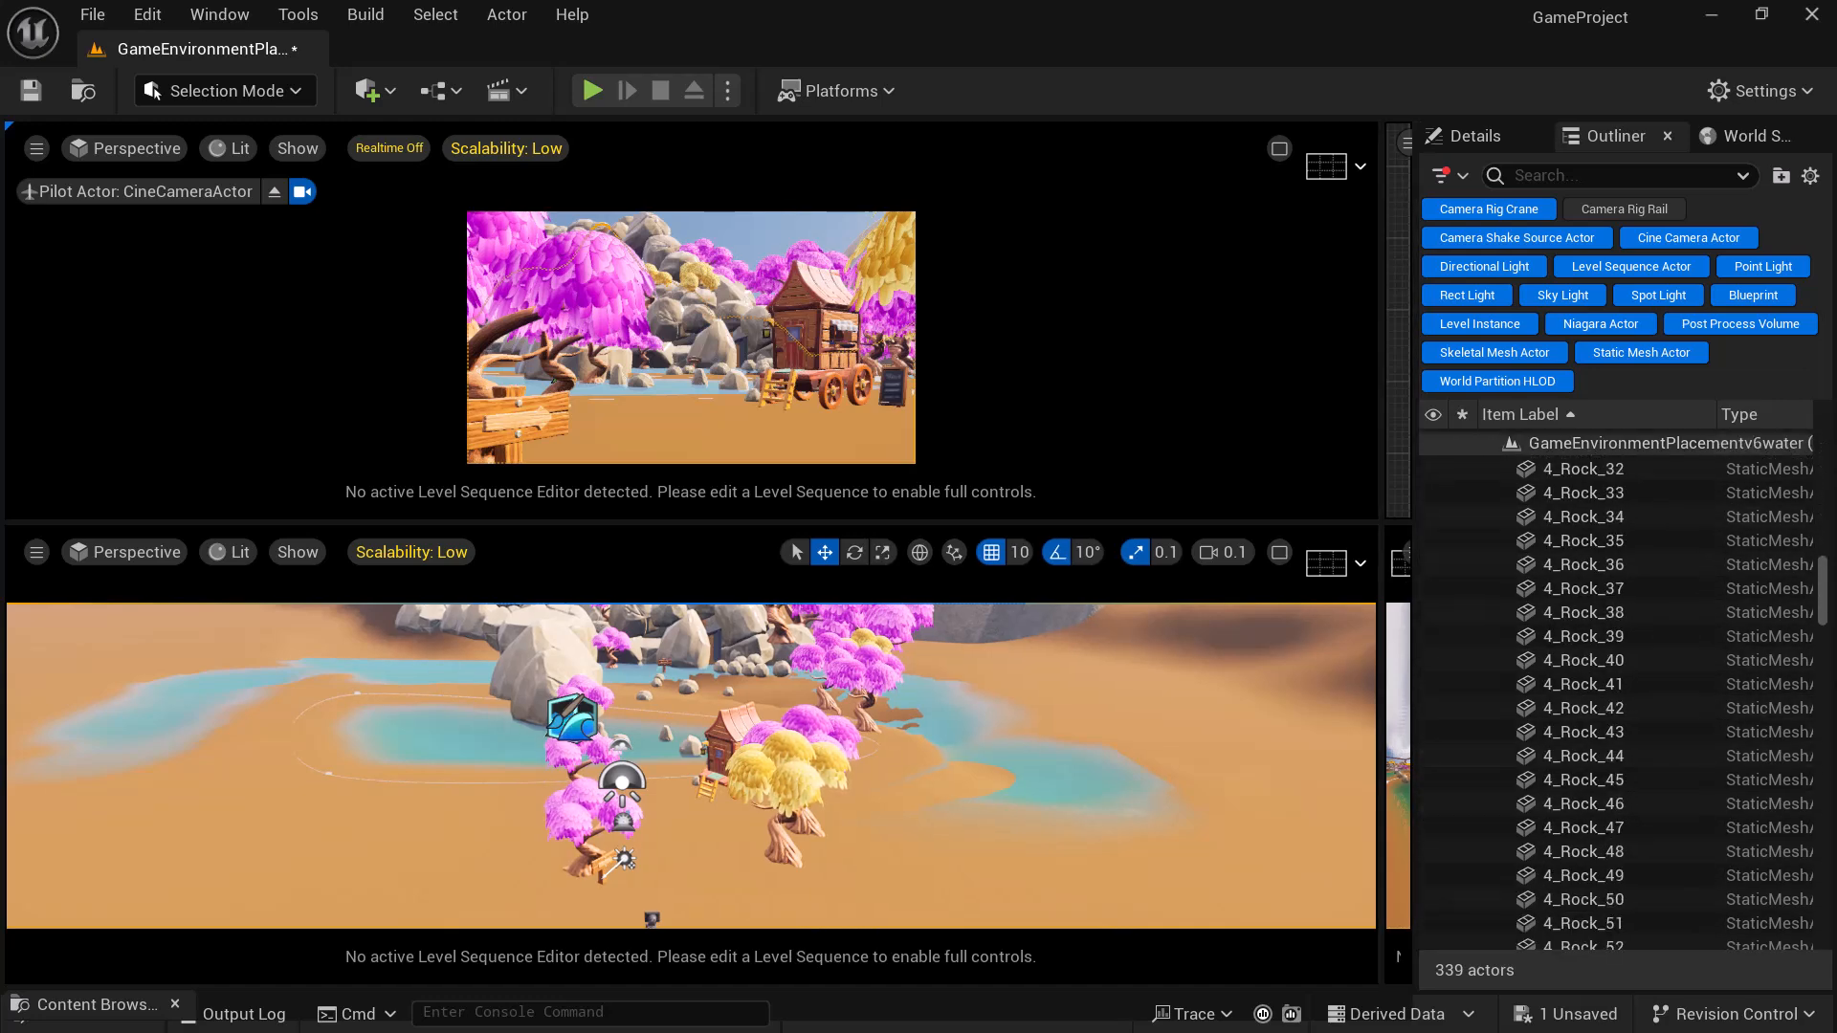
{"action": "scroll", "coordinate": [1617, 698], "scroll_direction": "down", "scroll_amount": 20}
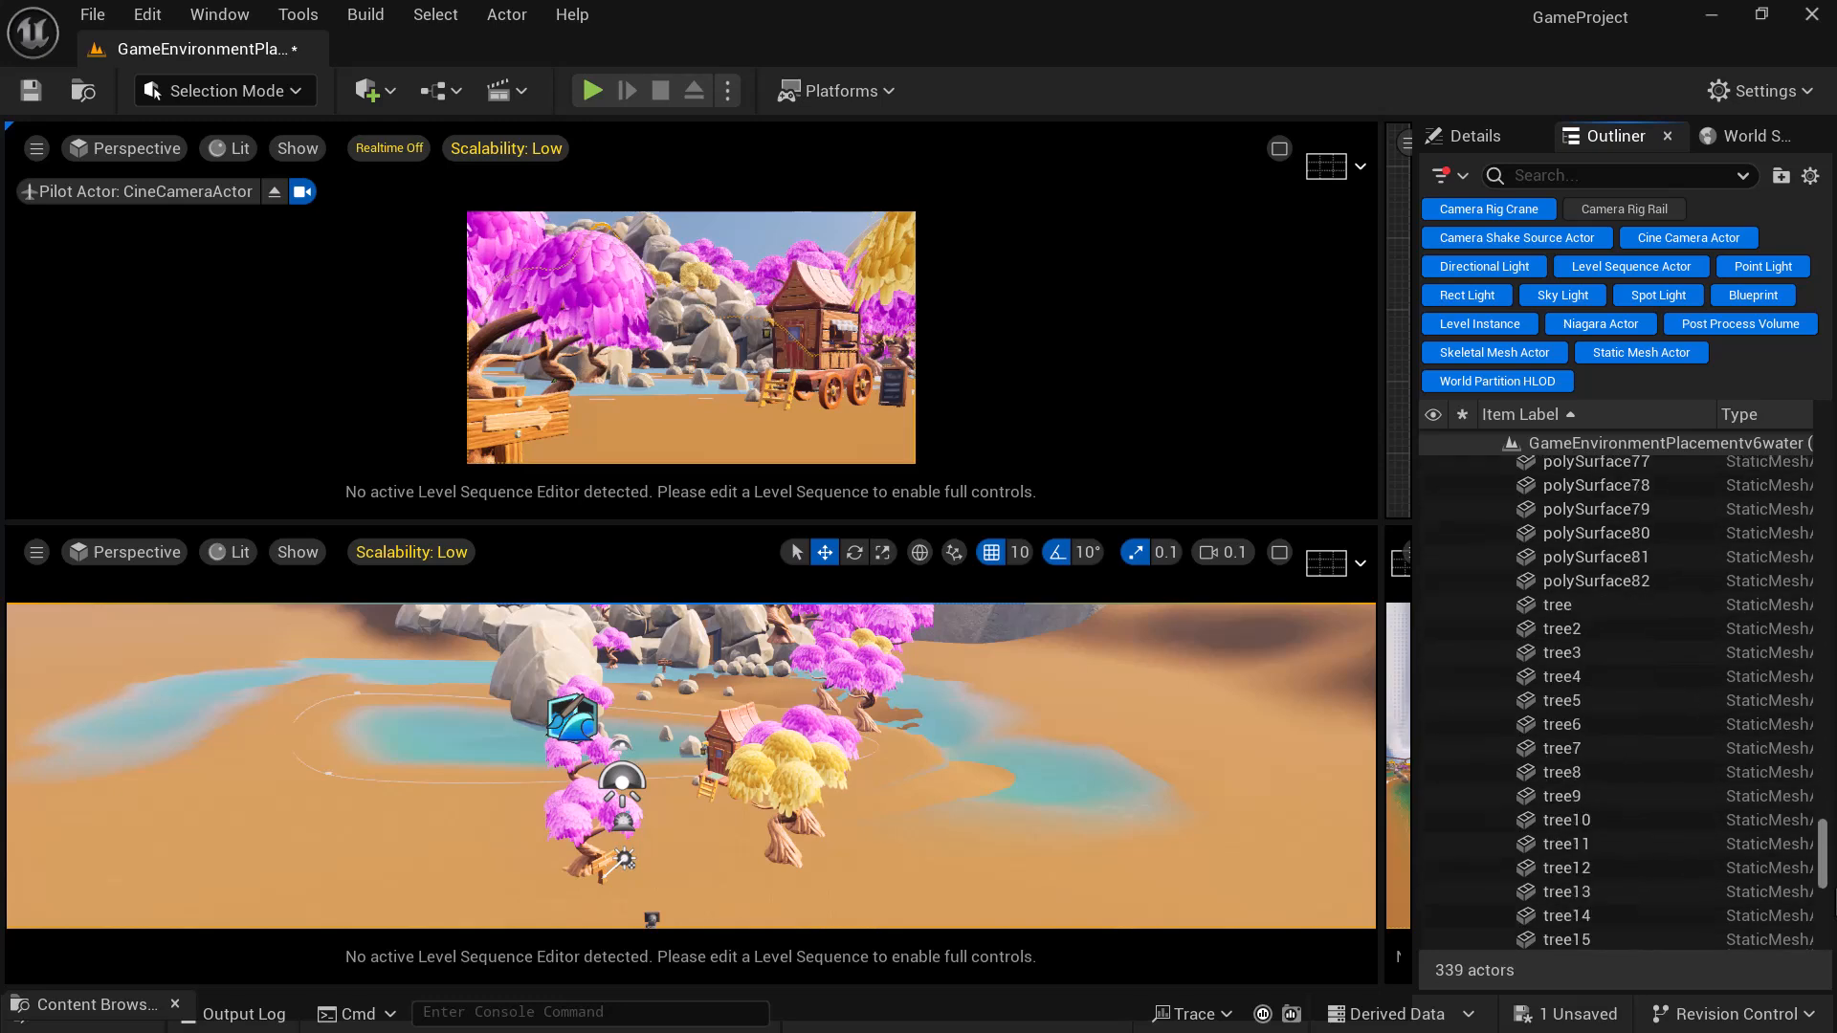
{"action": "scroll", "coordinate": [1617, 699], "scroll_direction": "up", "scroll_amount": 20}
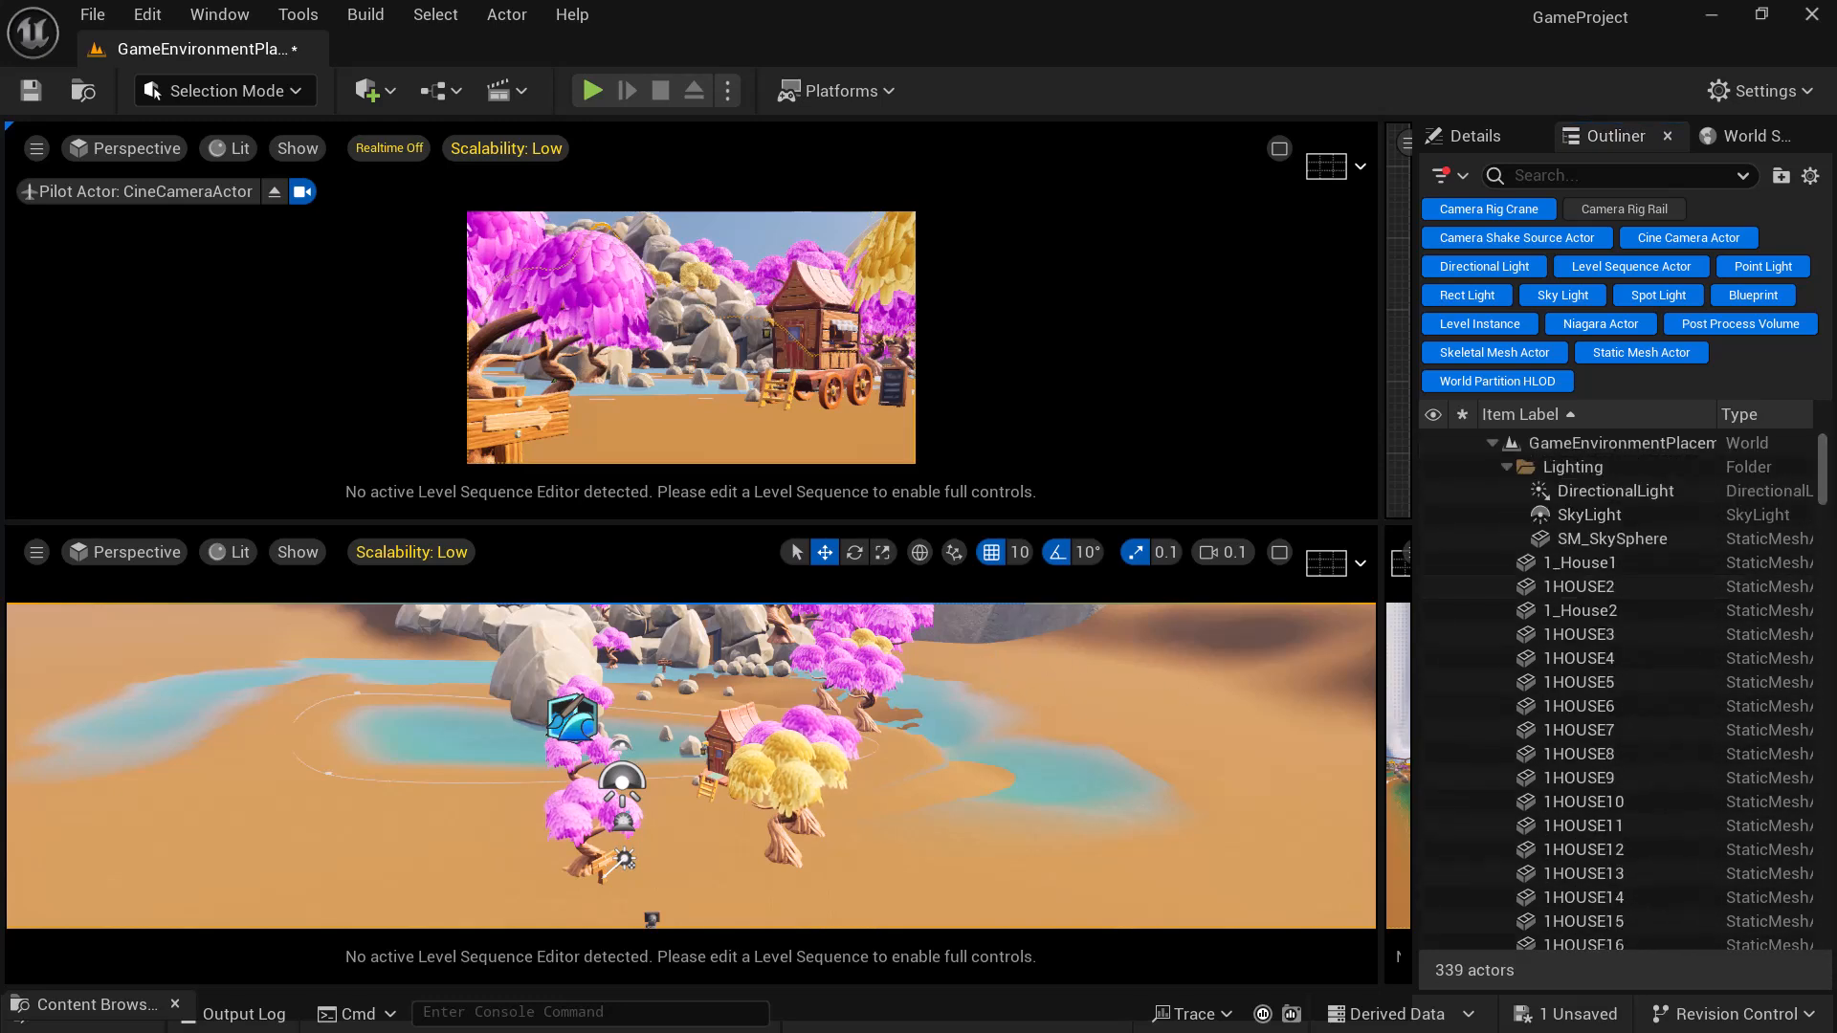
{"action": "scroll", "coordinate": [1138, 757], "scroll_direction": "down", "scroll_amount": 10}
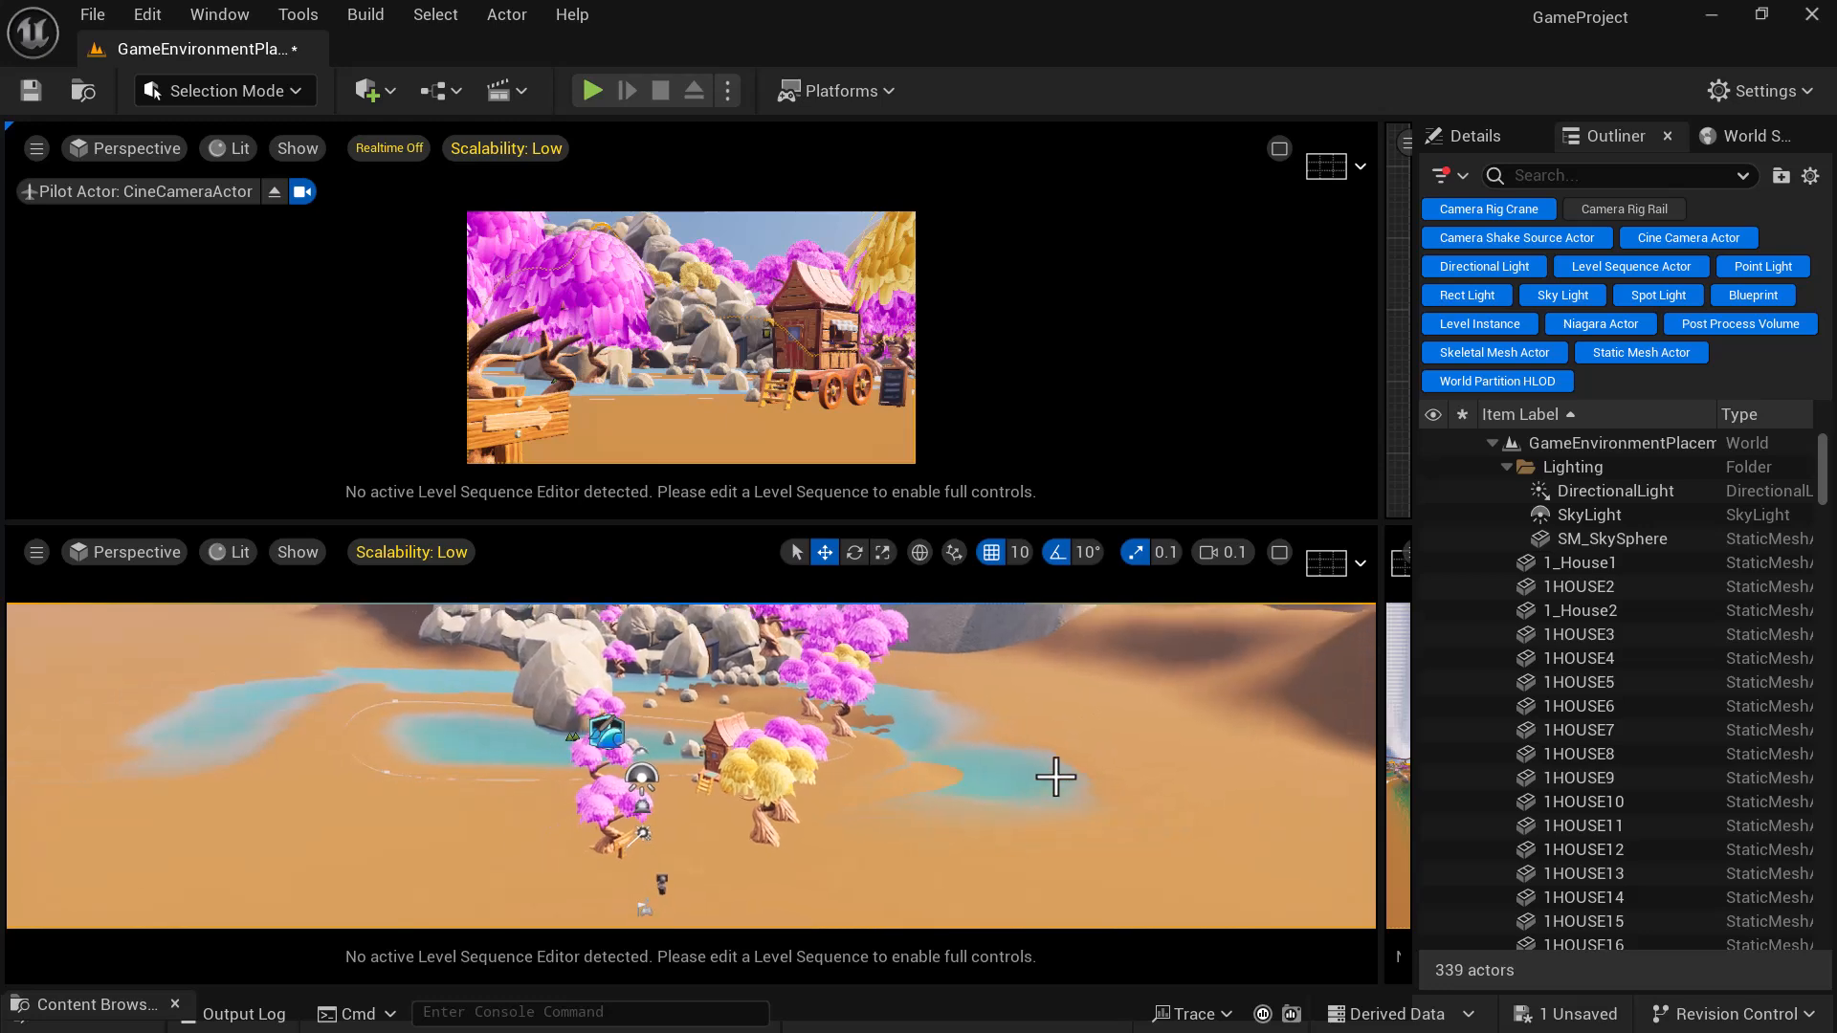
- Switch to Landscape mode and undo the stray sculpt stroke on the sand in front of the lake
{"action": "left_click_drag", "start_coordinate": [1001, 788], "coordinate": [1045, 756], "text": "alt"}
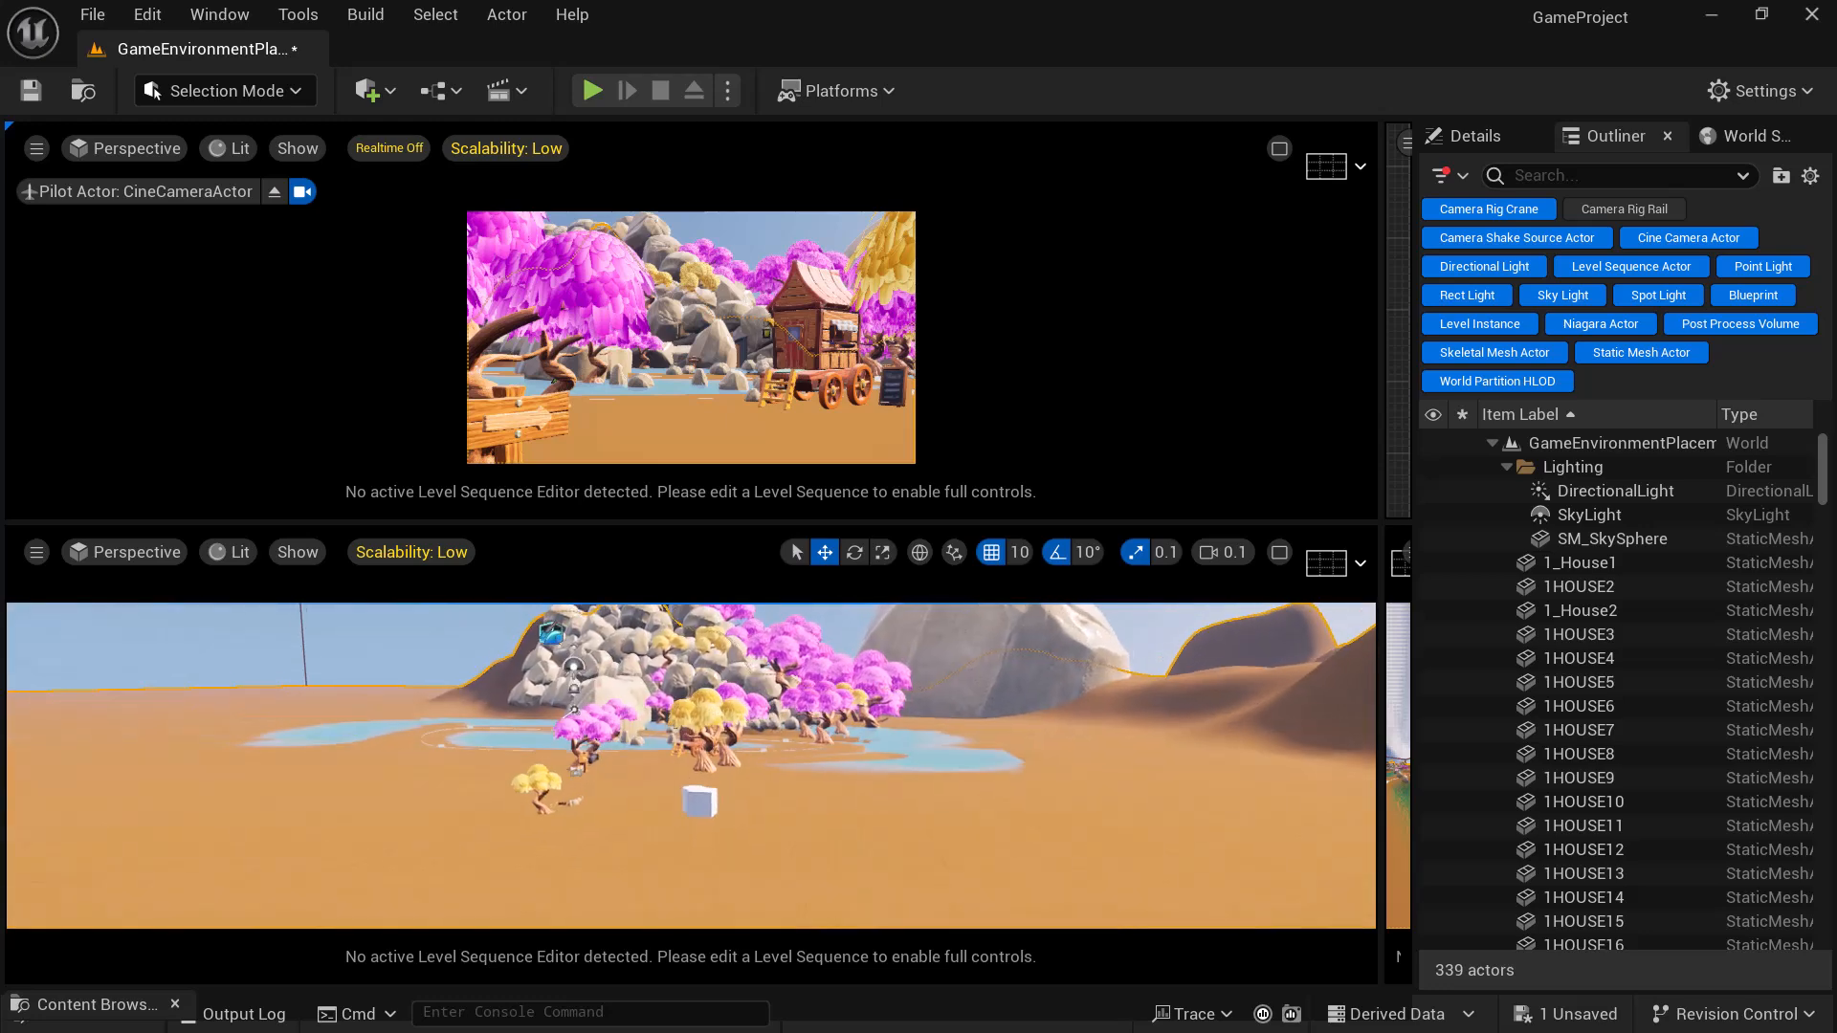
{"action": "left_click", "coordinate": [176, 96]}
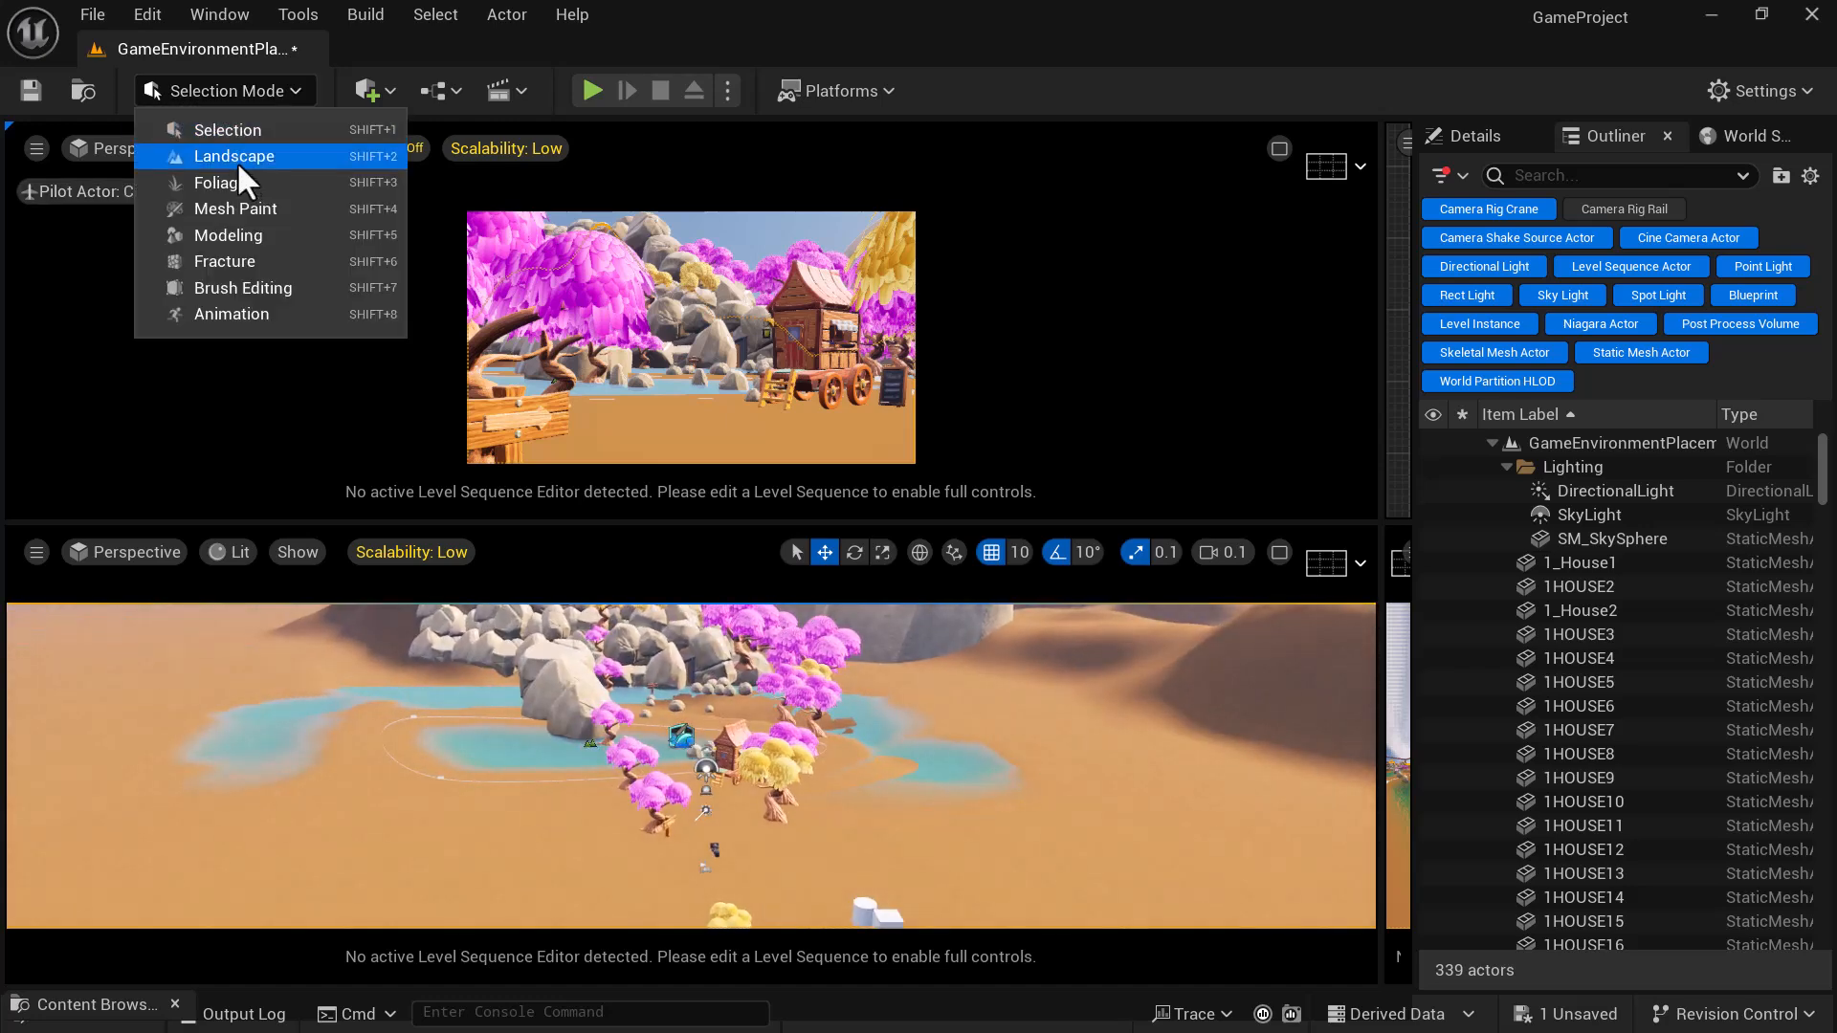
{"action": "left_click", "coordinate": [240, 161]}
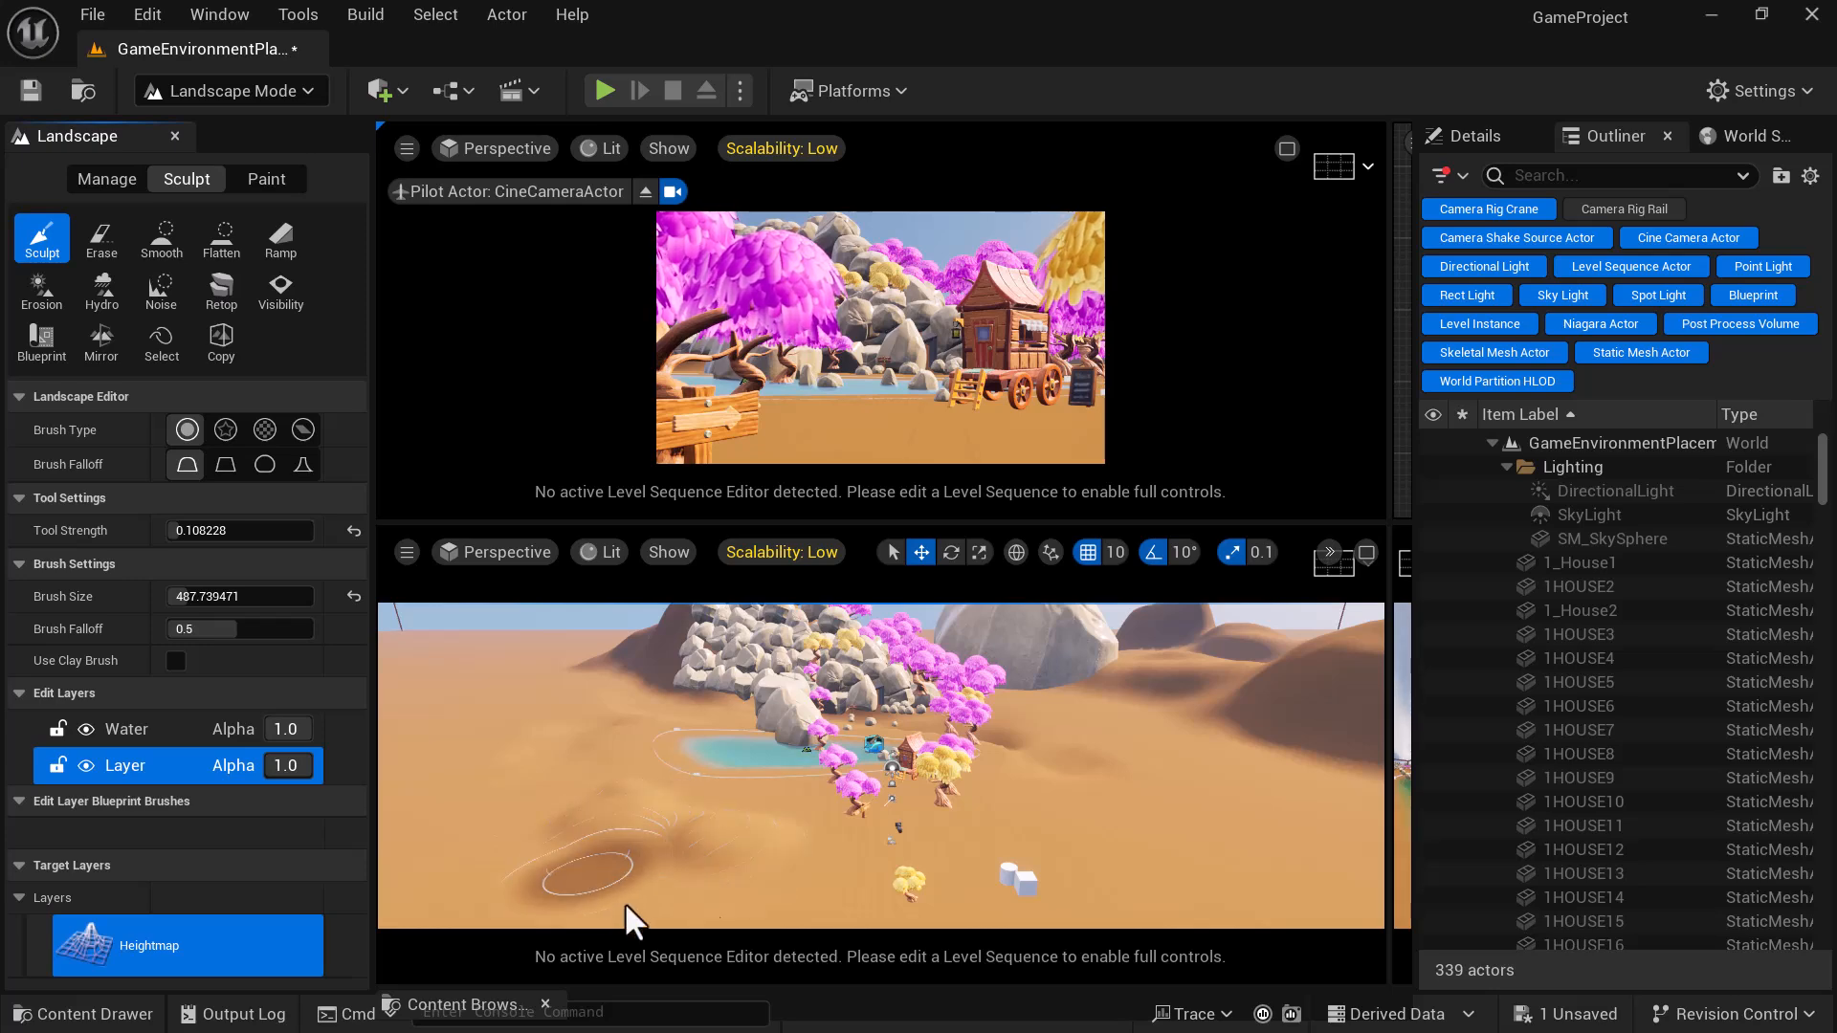
{"action": "key", "text": "ctrl+z"}
- Try raising the ground between the lake and the camera with the Sculpt tool, and undo the stroke
{"action": "left_click_drag", "start_coordinate": [1016, 822], "coordinate": [1047, 816], "text": "alt"}
{"action": "scroll", "coordinate": [1041, 815], "scroll_direction": "up", "scroll_amount": 4}
{"action": "scroll", "coordinate": [1047, 817], "scroll_direction": "up", "scroll_amount": 8}
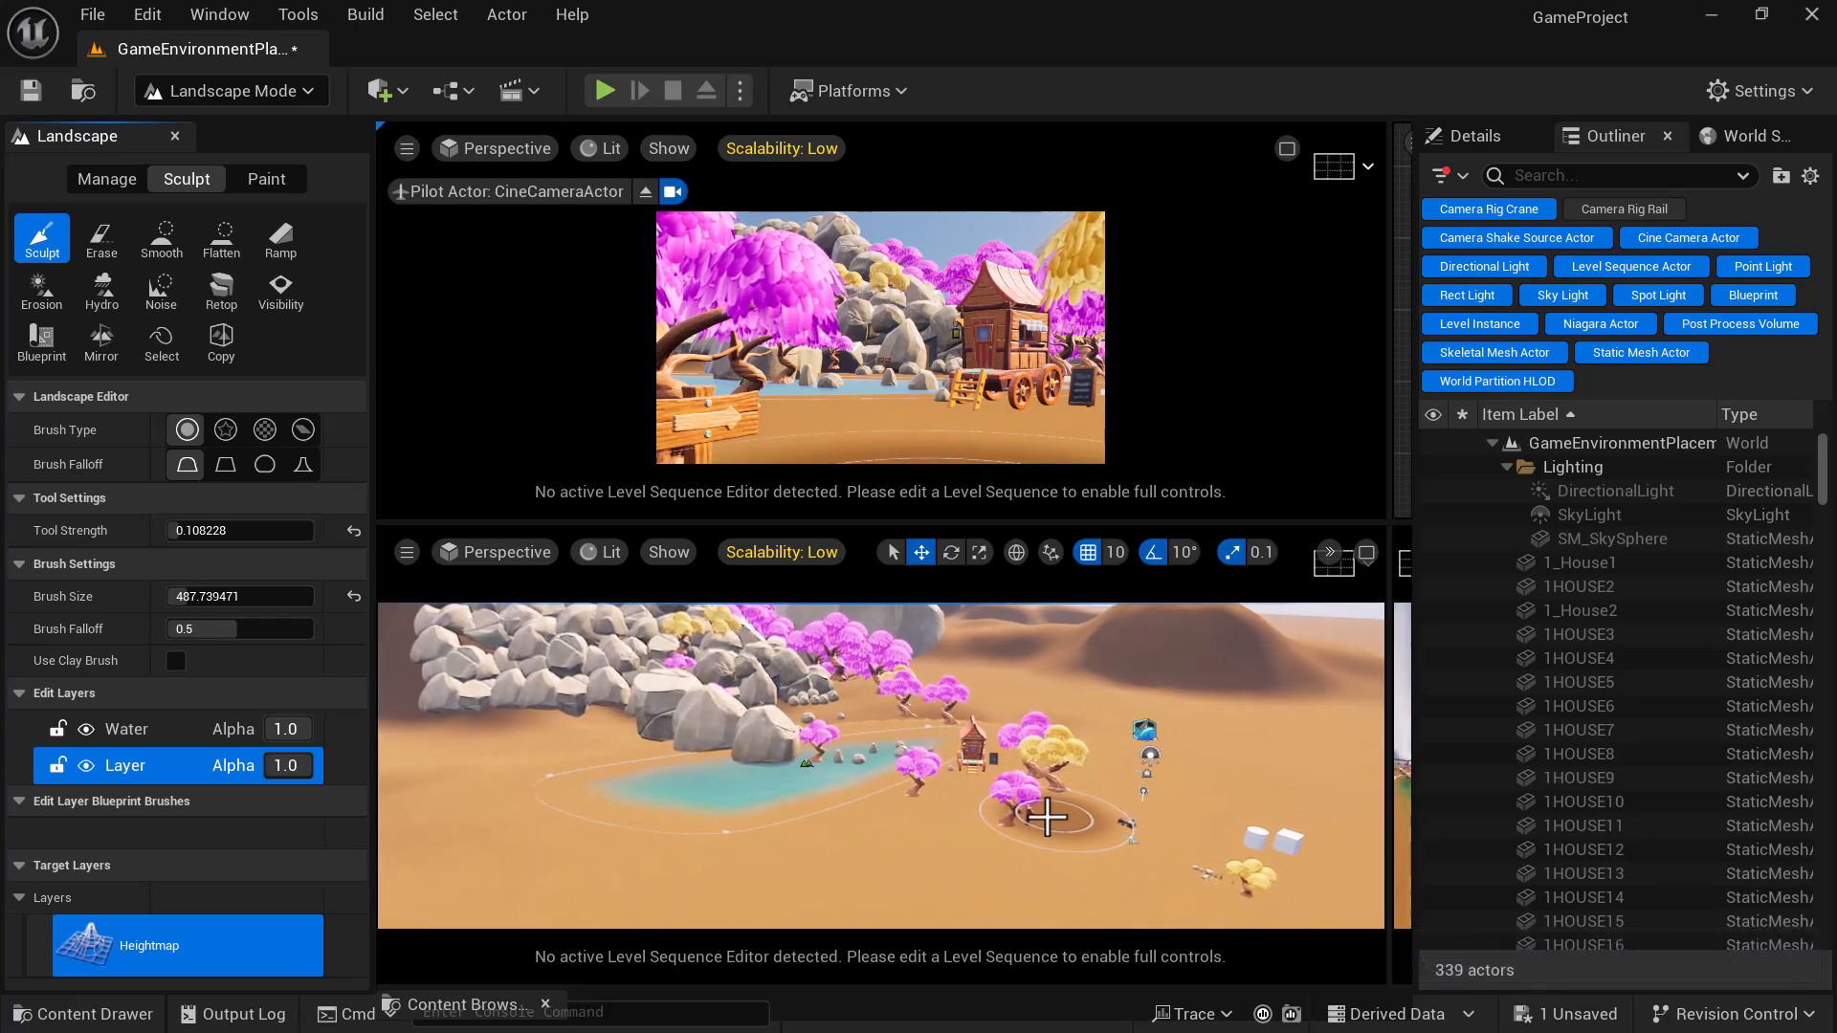
{"action": "scroll", "coordinate": [1047, 817], "scroll_direction": "up", "scroll_amount": 5}
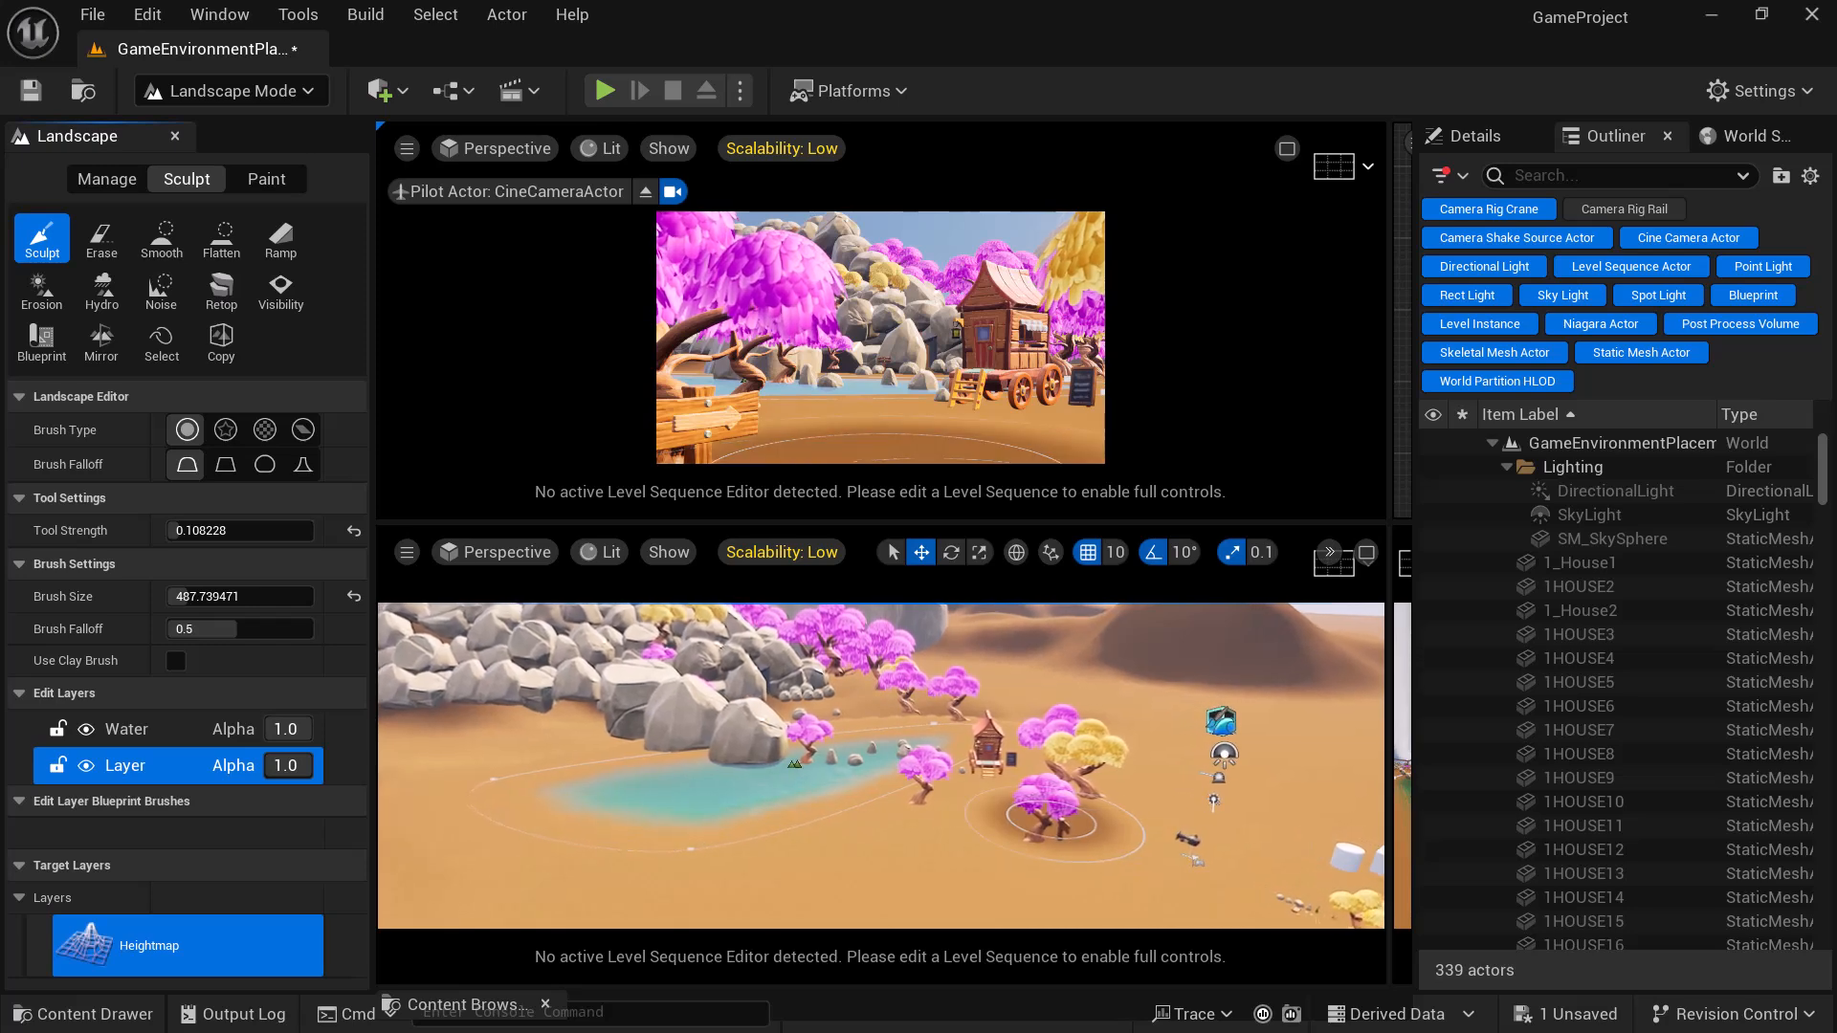
{"action": "scroll", "coordinate": [1047, 817], "scroll_direction": "up", "scroll_amount": 2}
{"action": "right_click_drag", "start_coordinate": [1047, 817], "coordinate": [1051, 806]}
{"action": "key", "text": "w"}
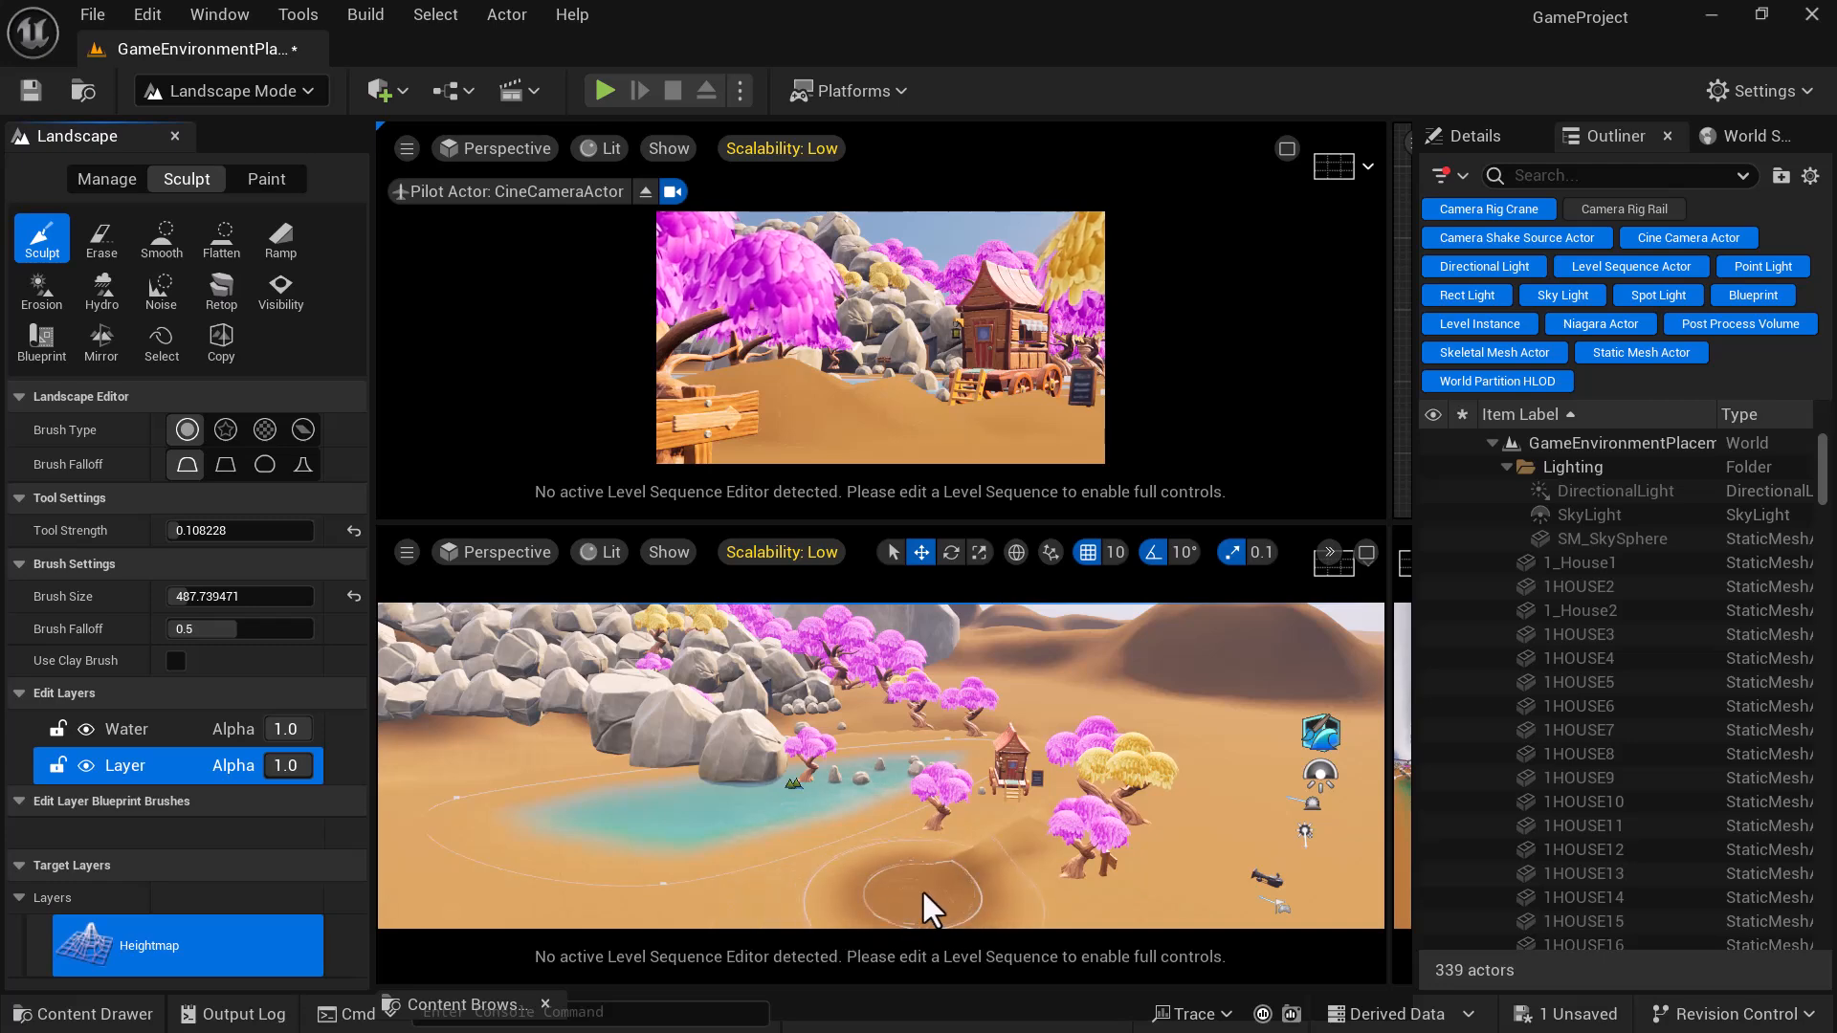
{"action": "key", "text": "ctrl+z"}
- Sculpt the ground along the lake's near shore beside the small pink tree and undo the last stroke
{"action": "left_click_drag", "start_coordinate": [1019, 801], "coordinate": [992, 871]}
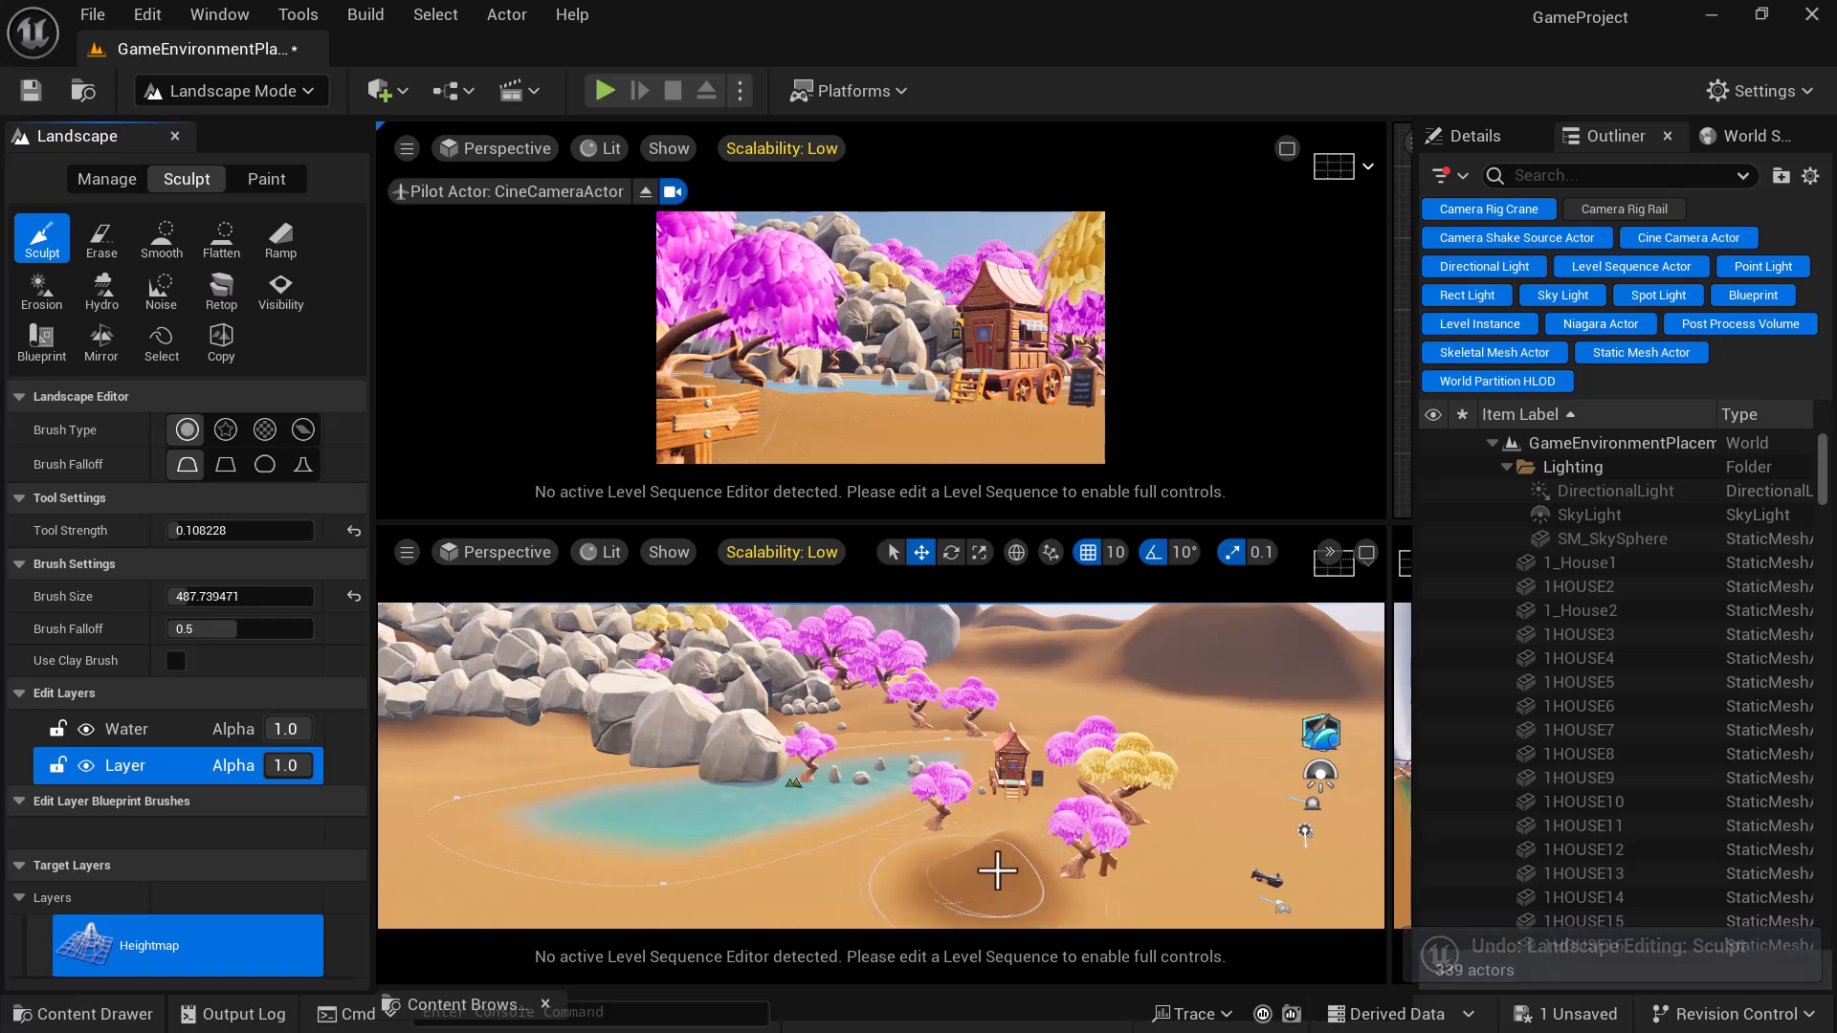
{"action": "mouse_move", "coordinate": [1197, 865]}
{"action": "right_mouse_down"}
{"action": "mouse_move", "coordinate": [1292, 878]}
{"action": "mouse_move", "coordinate": [1120, 865]}
{"action": "right_mouse_up"}
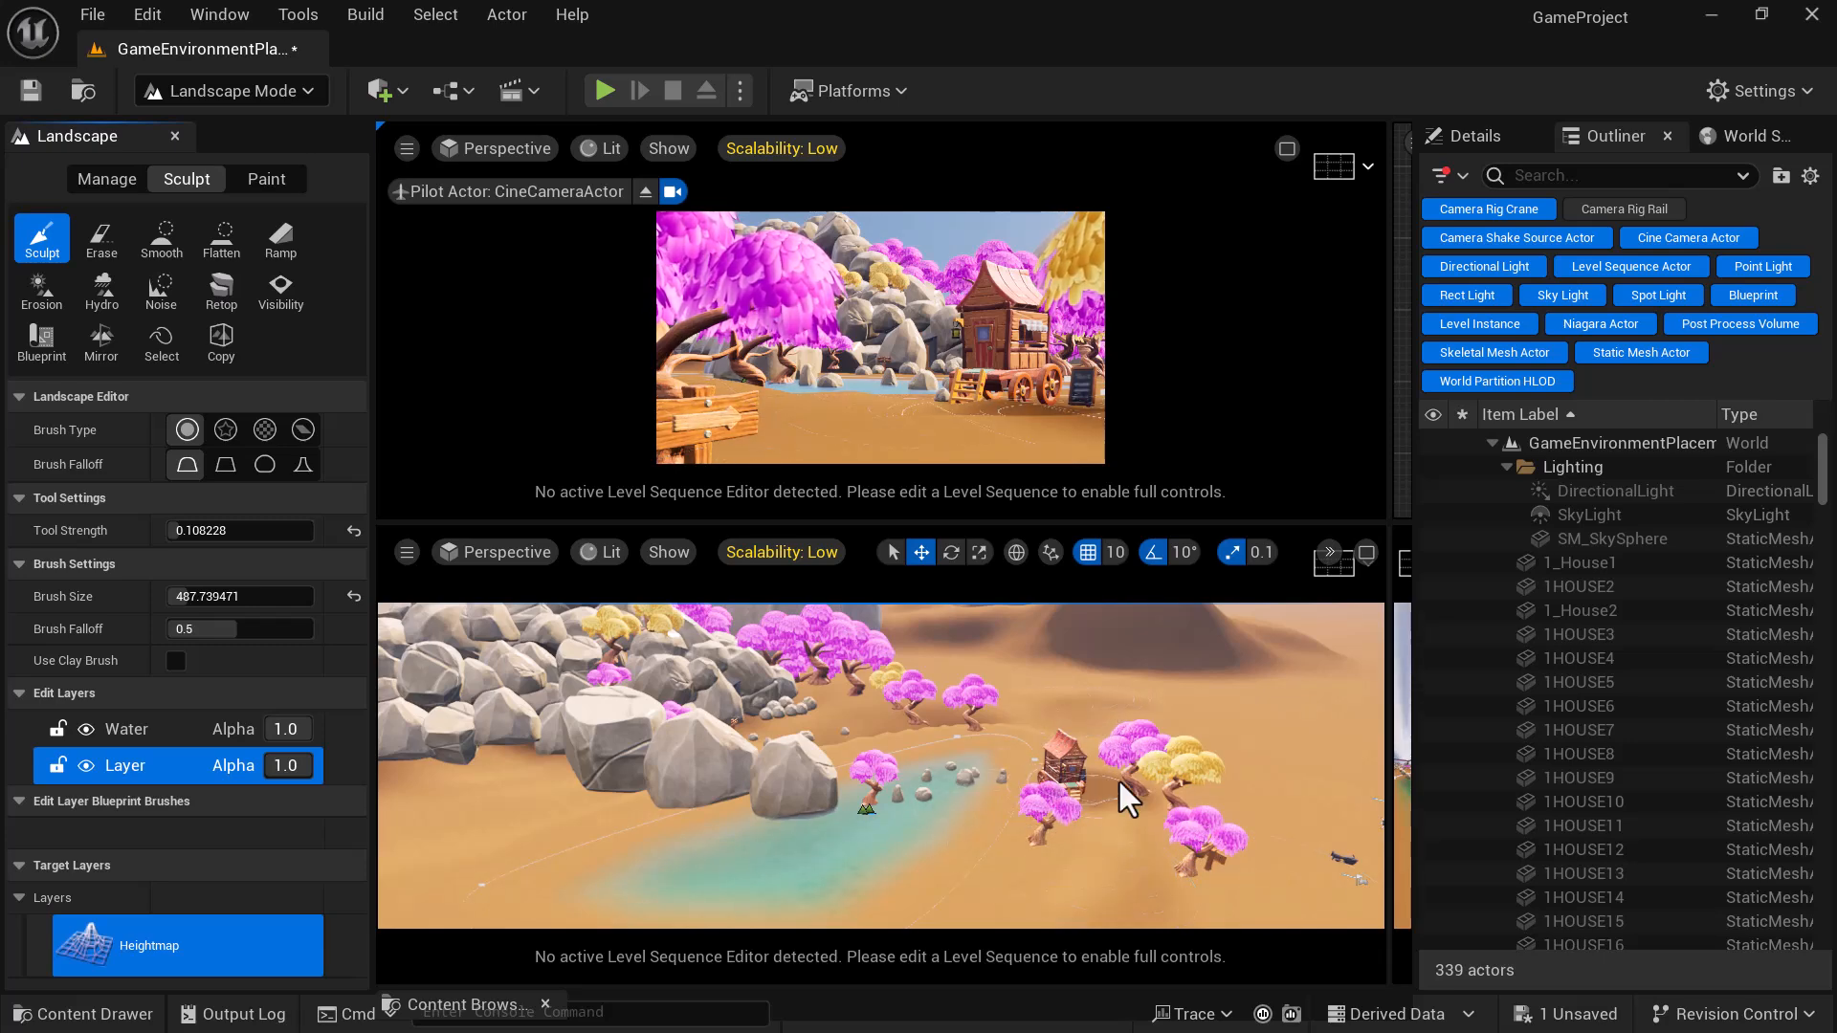
{"action": "key", "text": "ctrl+z"}
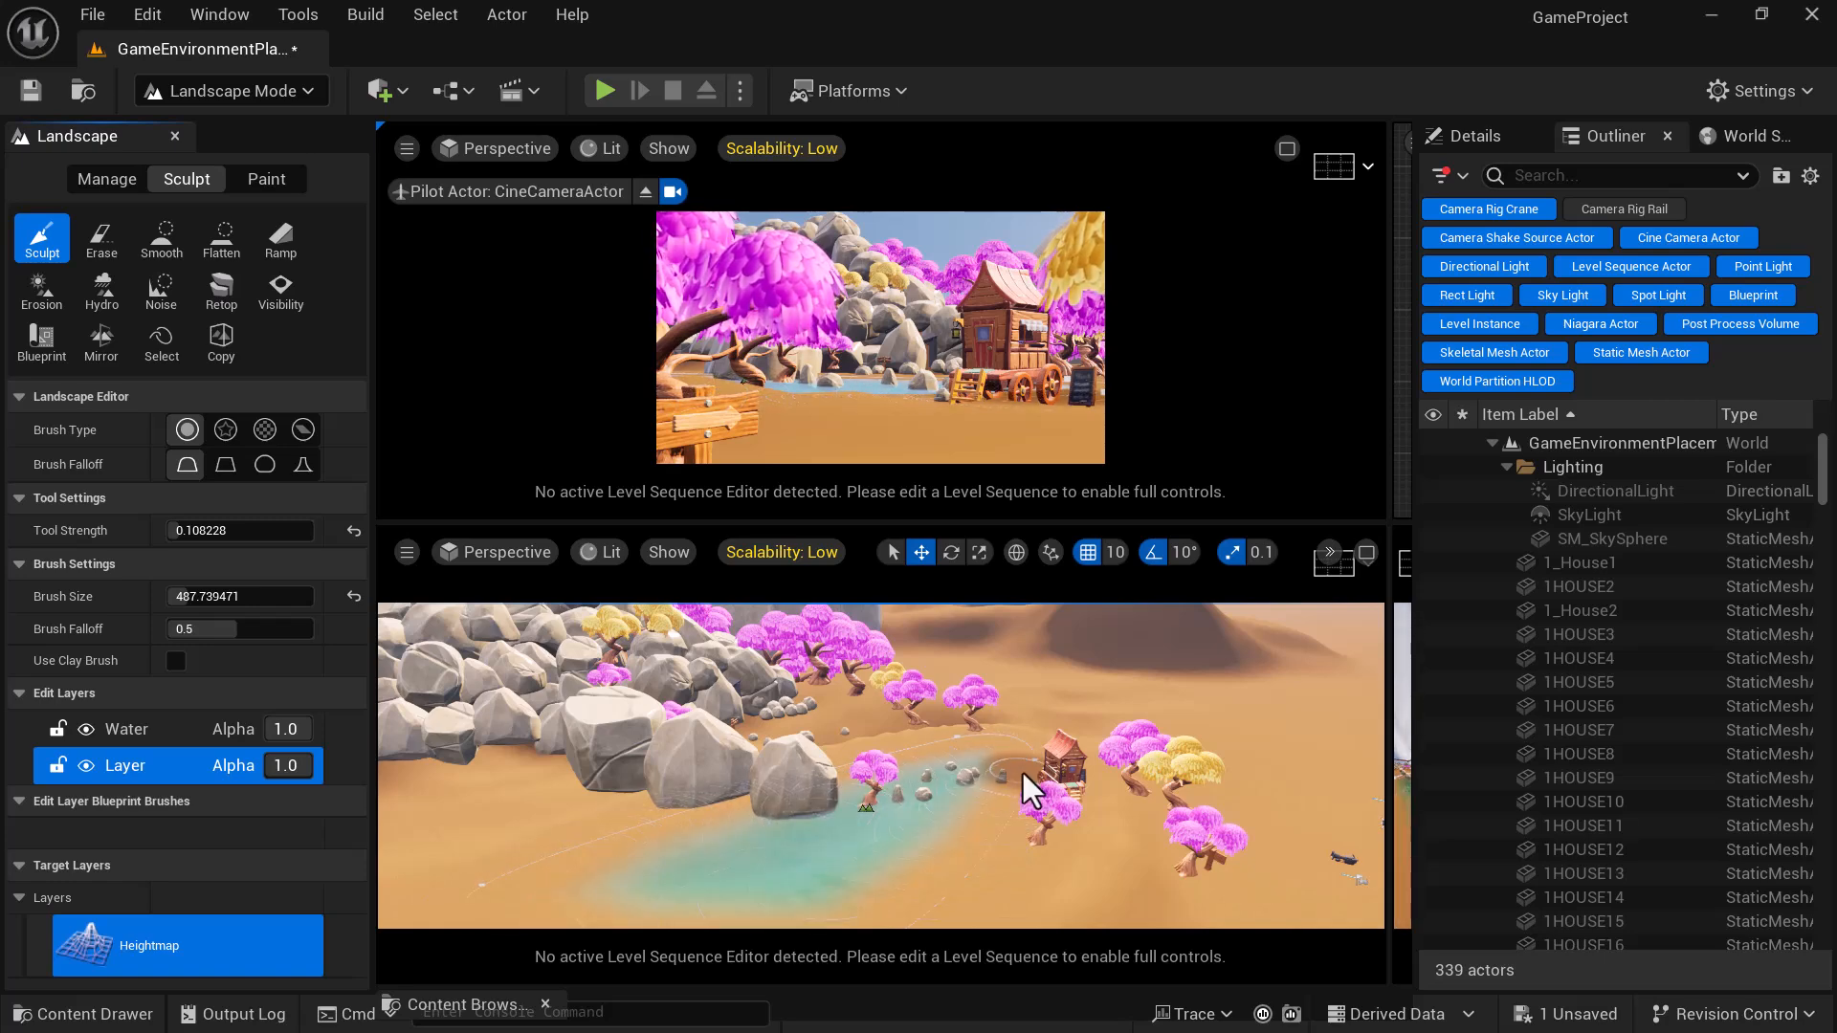
- Maximize the free perspective viewport and inspect the terrain around the lake, rocks and wagon from several angles
{"action": "right_click_drag", "start_coordinate": [1168, 734], "coordinate": [889, 737]}
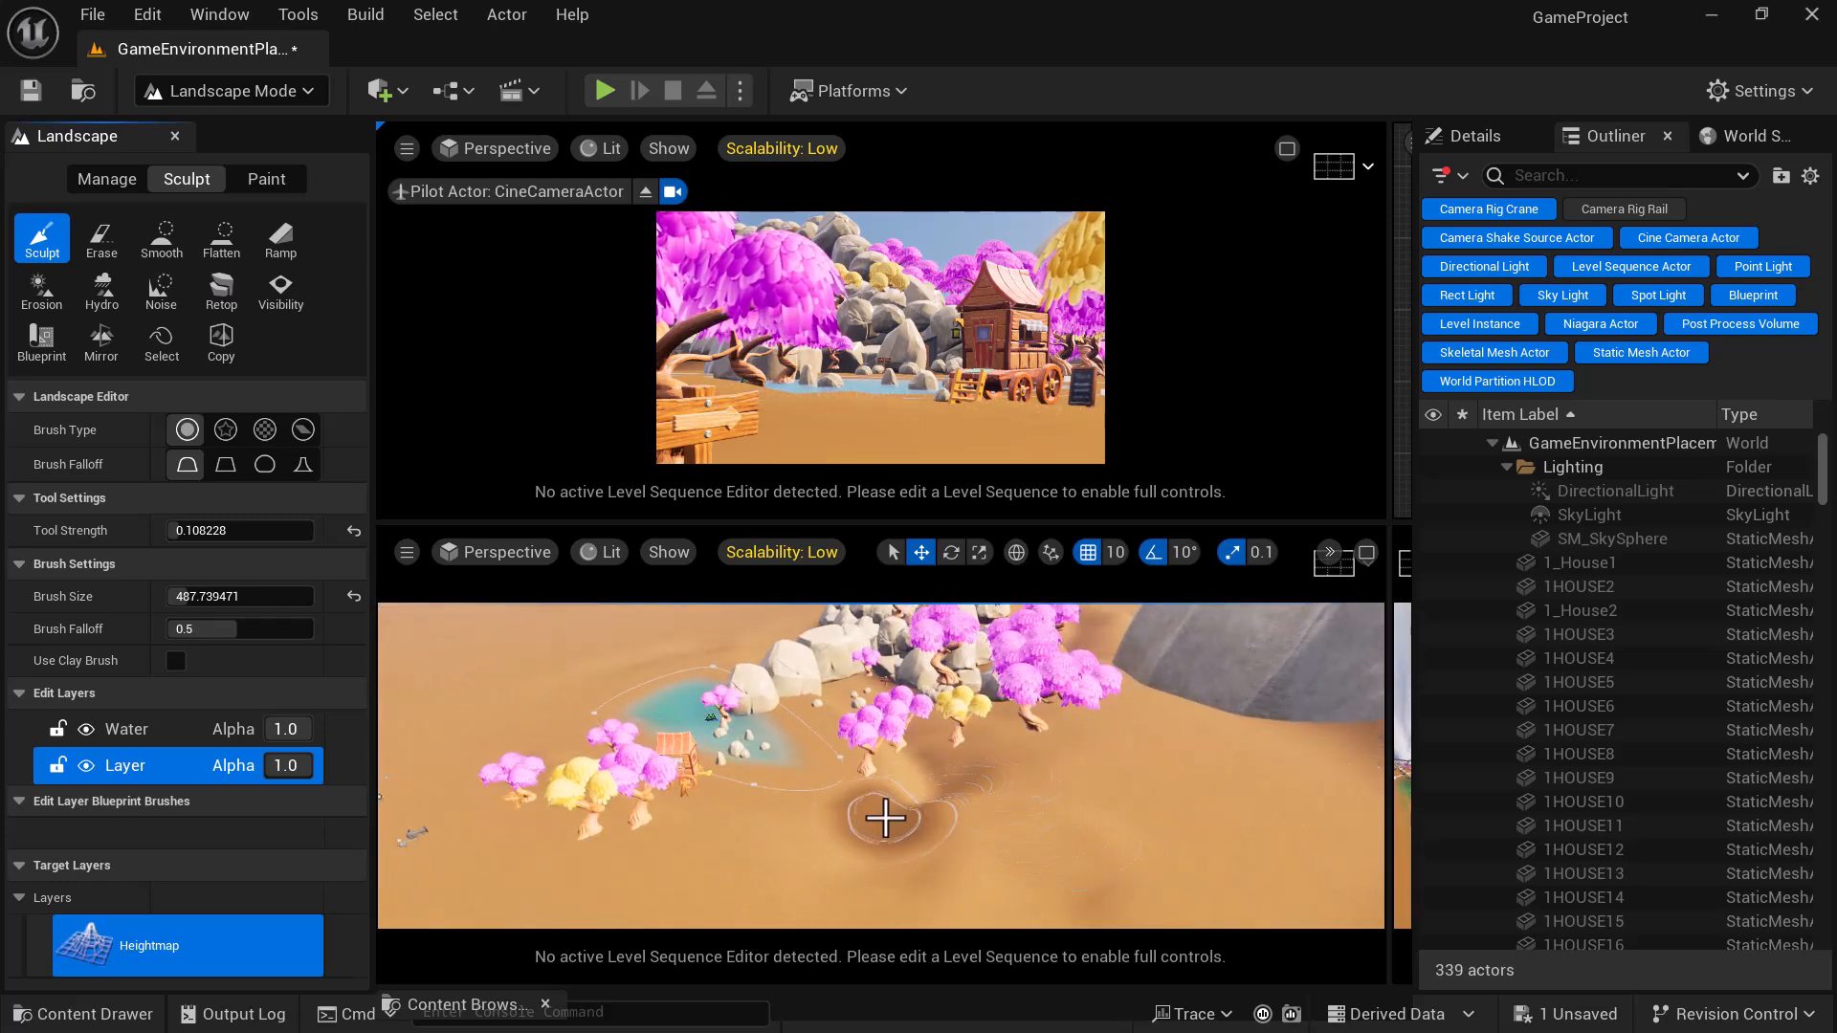
{"action": "right_click_drag", "start_coordinate": [1060, 830], "coordinate": [1158, 830]}
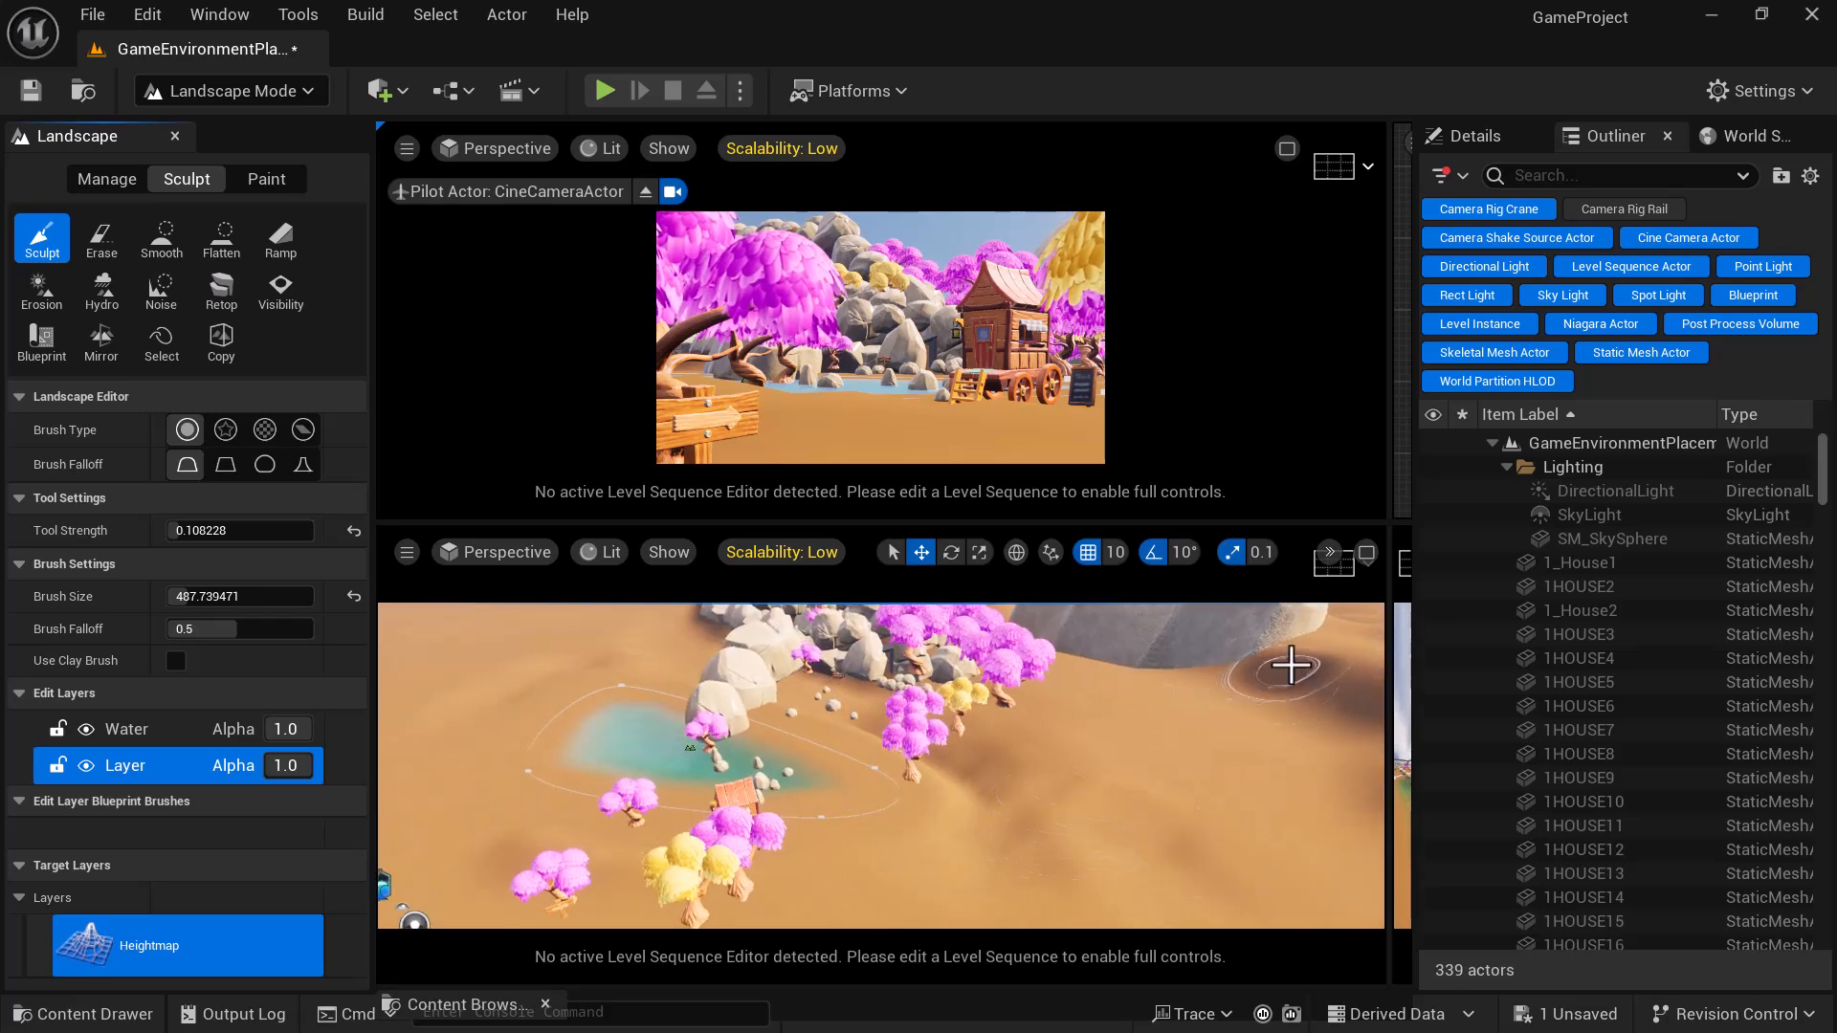
{"action": "left_click", "coordinate": [1368, 552]}
{"action": "mouse_move", "coordinate": [1037, 648]}
{"action": "left_mouse_down", "text": "alt"}
{"action": "mouse_move", "coordinate": [966, 648]}
{"action": "mouse_move", "coordinate": [1037, 648]}
{"action": "mouse_move", "coordinate": [1010, 650]}
{"action": "left_mouse_up", "text": "alt"}
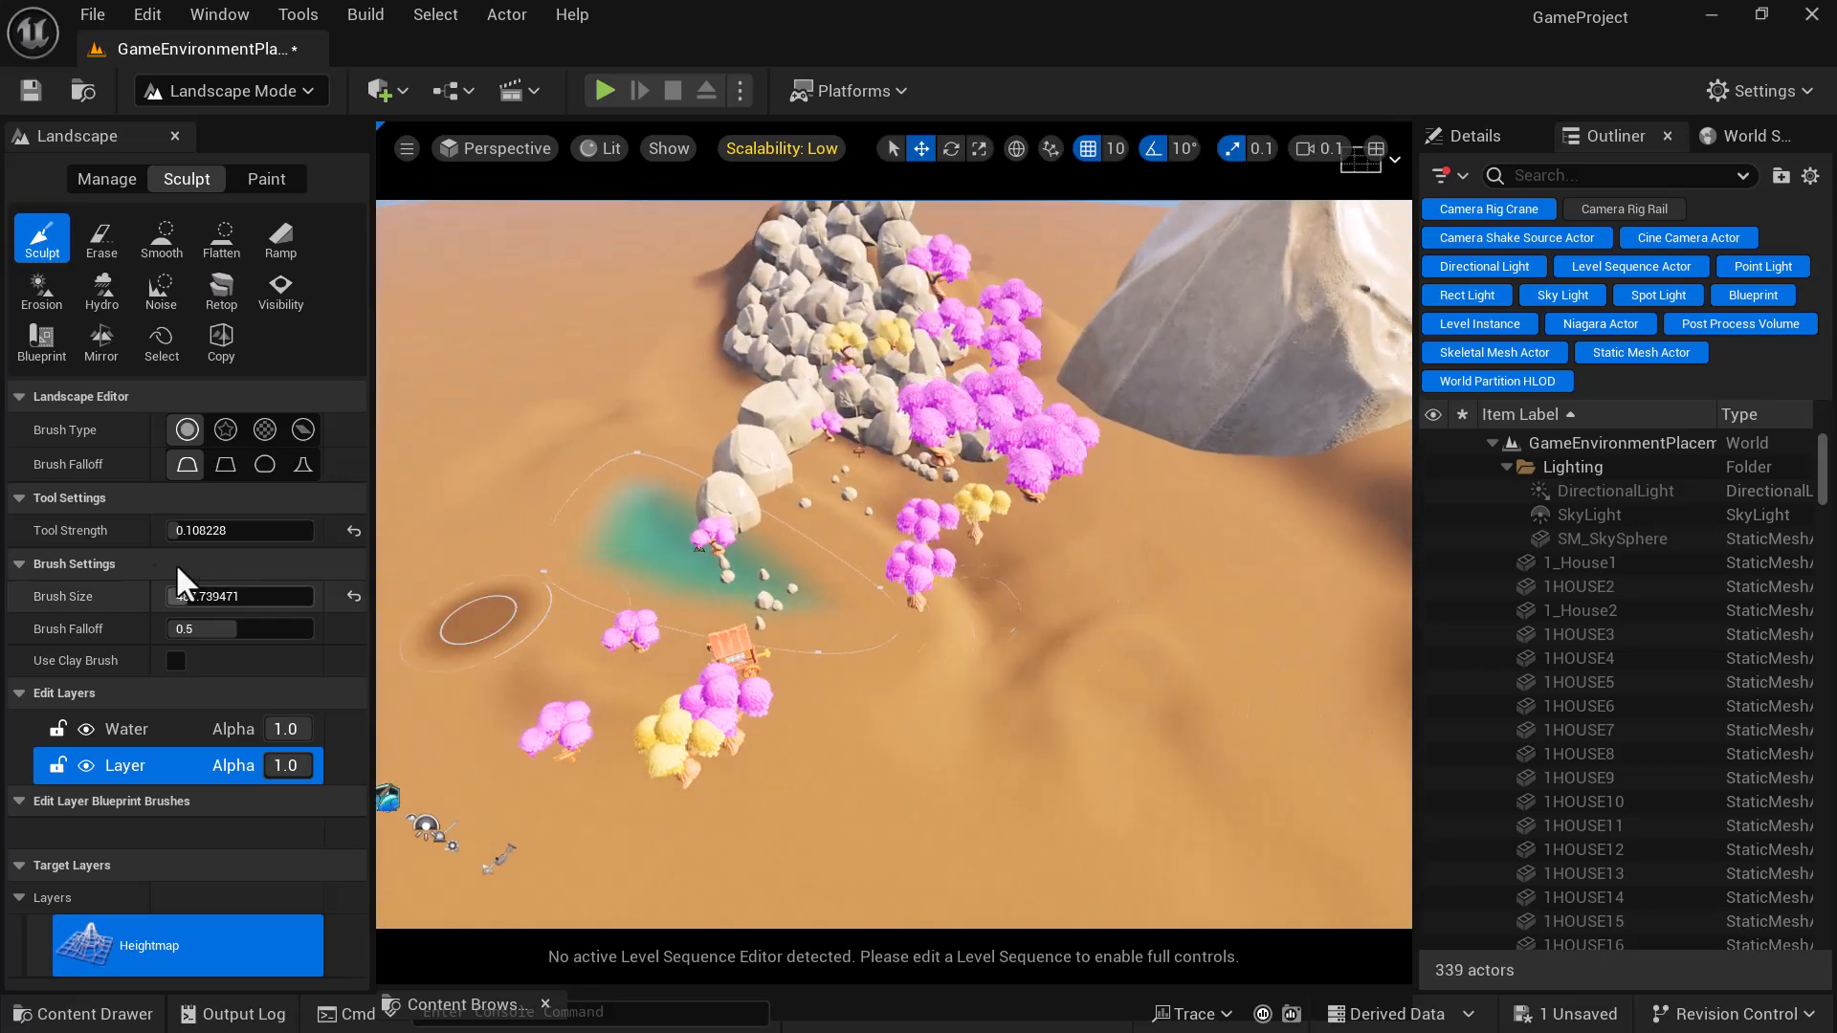
{"action": "left_click_drag", "start_coordinate": [784, 739], "coordinate": [1008, 606], "text": "alt"}
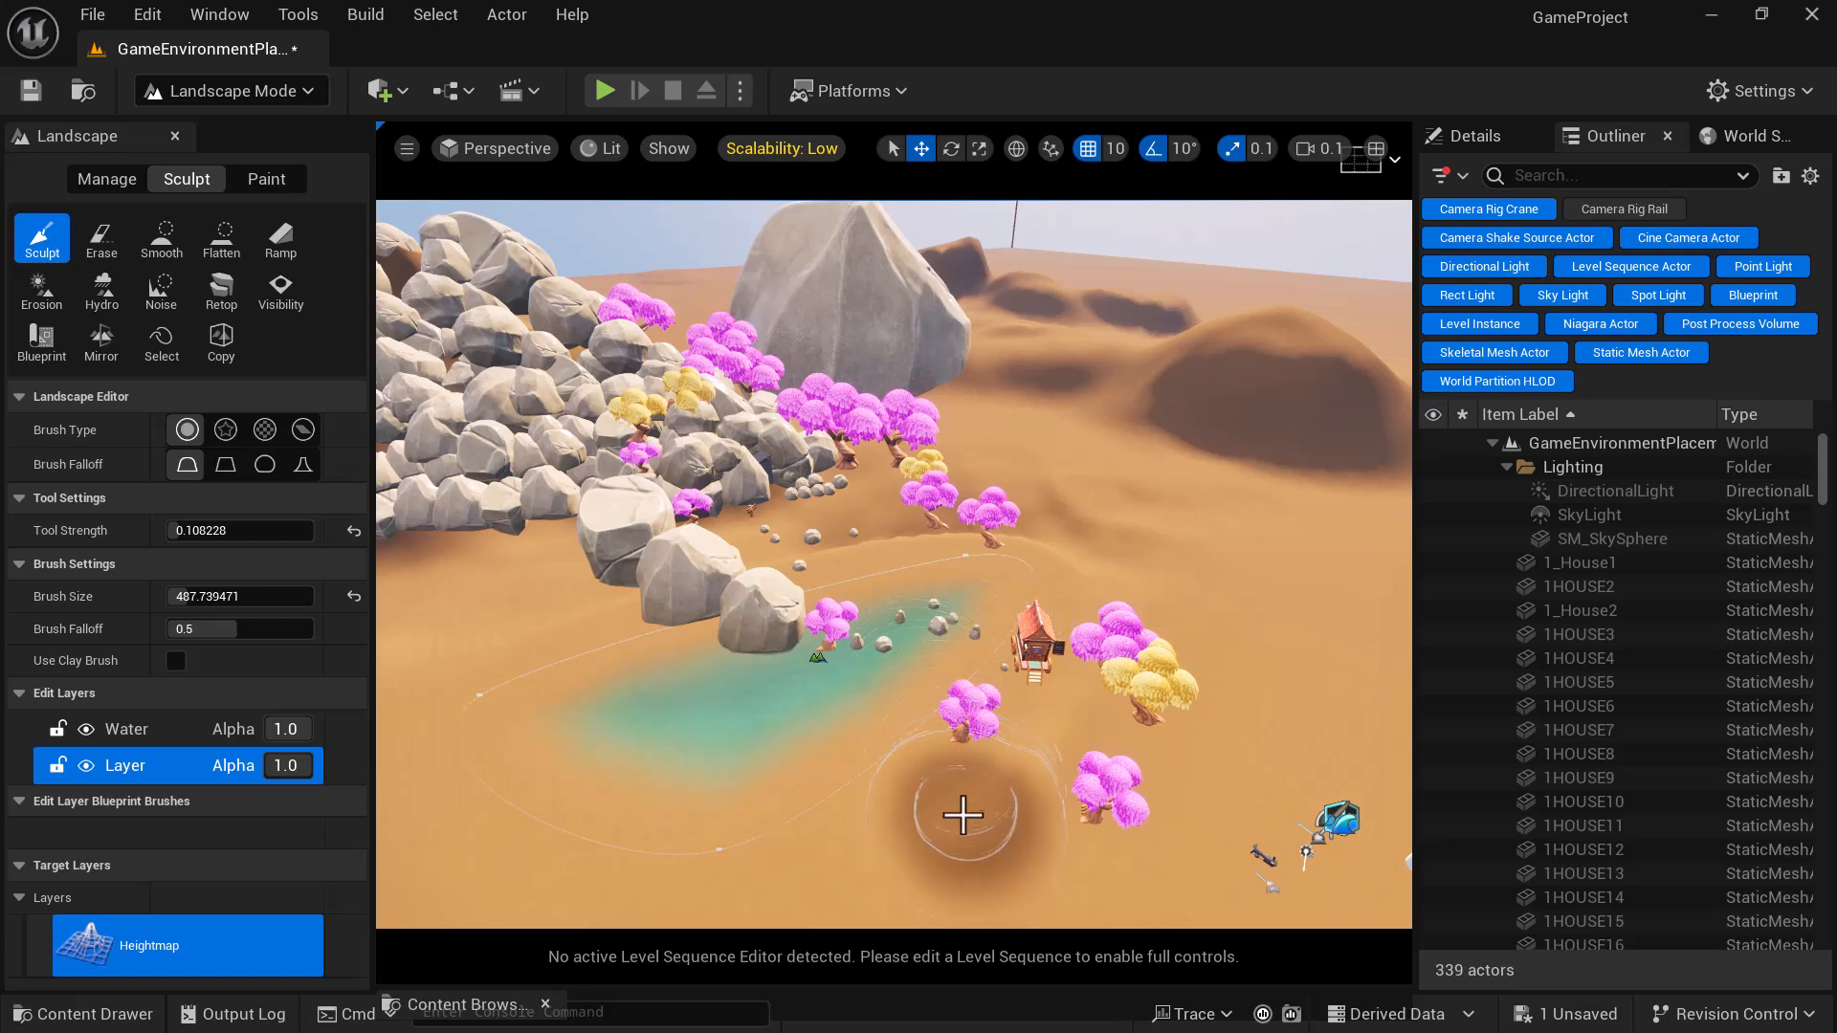
- Bring up the reference image environment.jpg in ACDSee Quick View and examine its stream and wagon area up close
{"action": "key", "text": "super"}
{"action": "left_click", "coordinate": [641, 1017]}
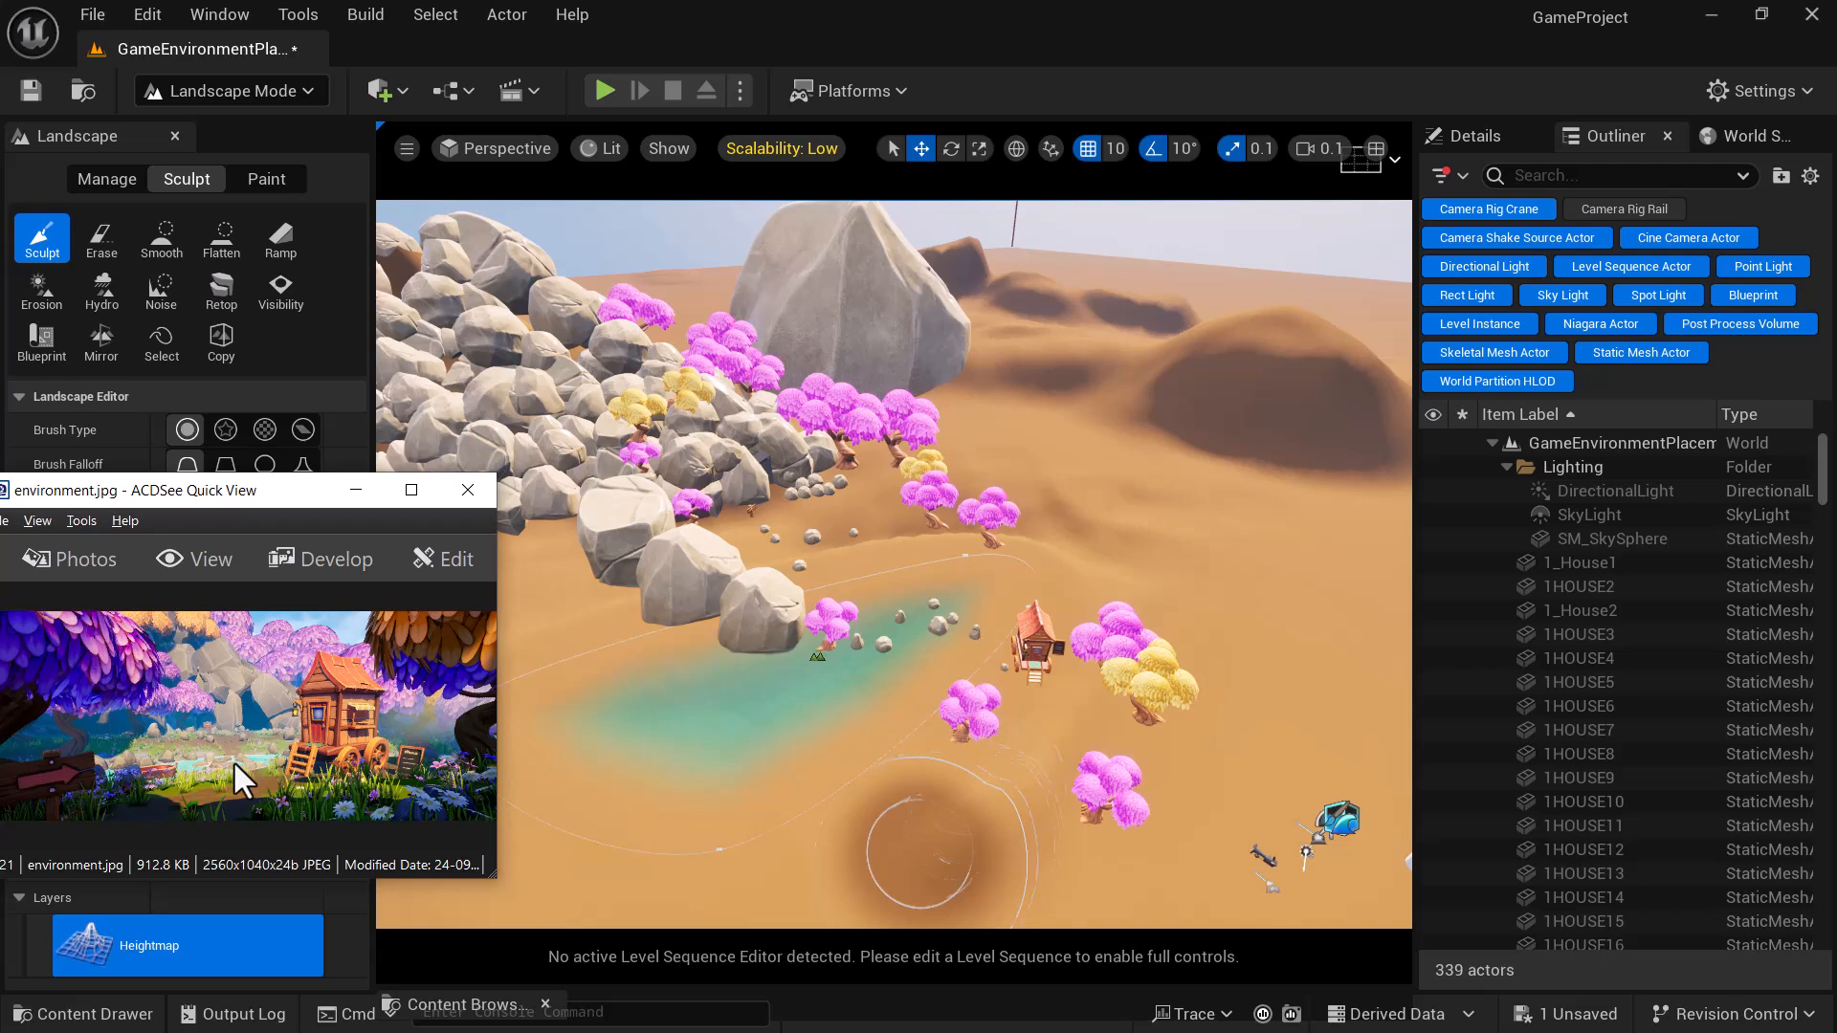
{"action": "scroll", "coordinate": [234, 763], "scroll_direction": "up", "scroll_amount": 4}
{"action": "left_click_drag", "start_coordinate": [246, 777], "coordinate": [297, 739]}
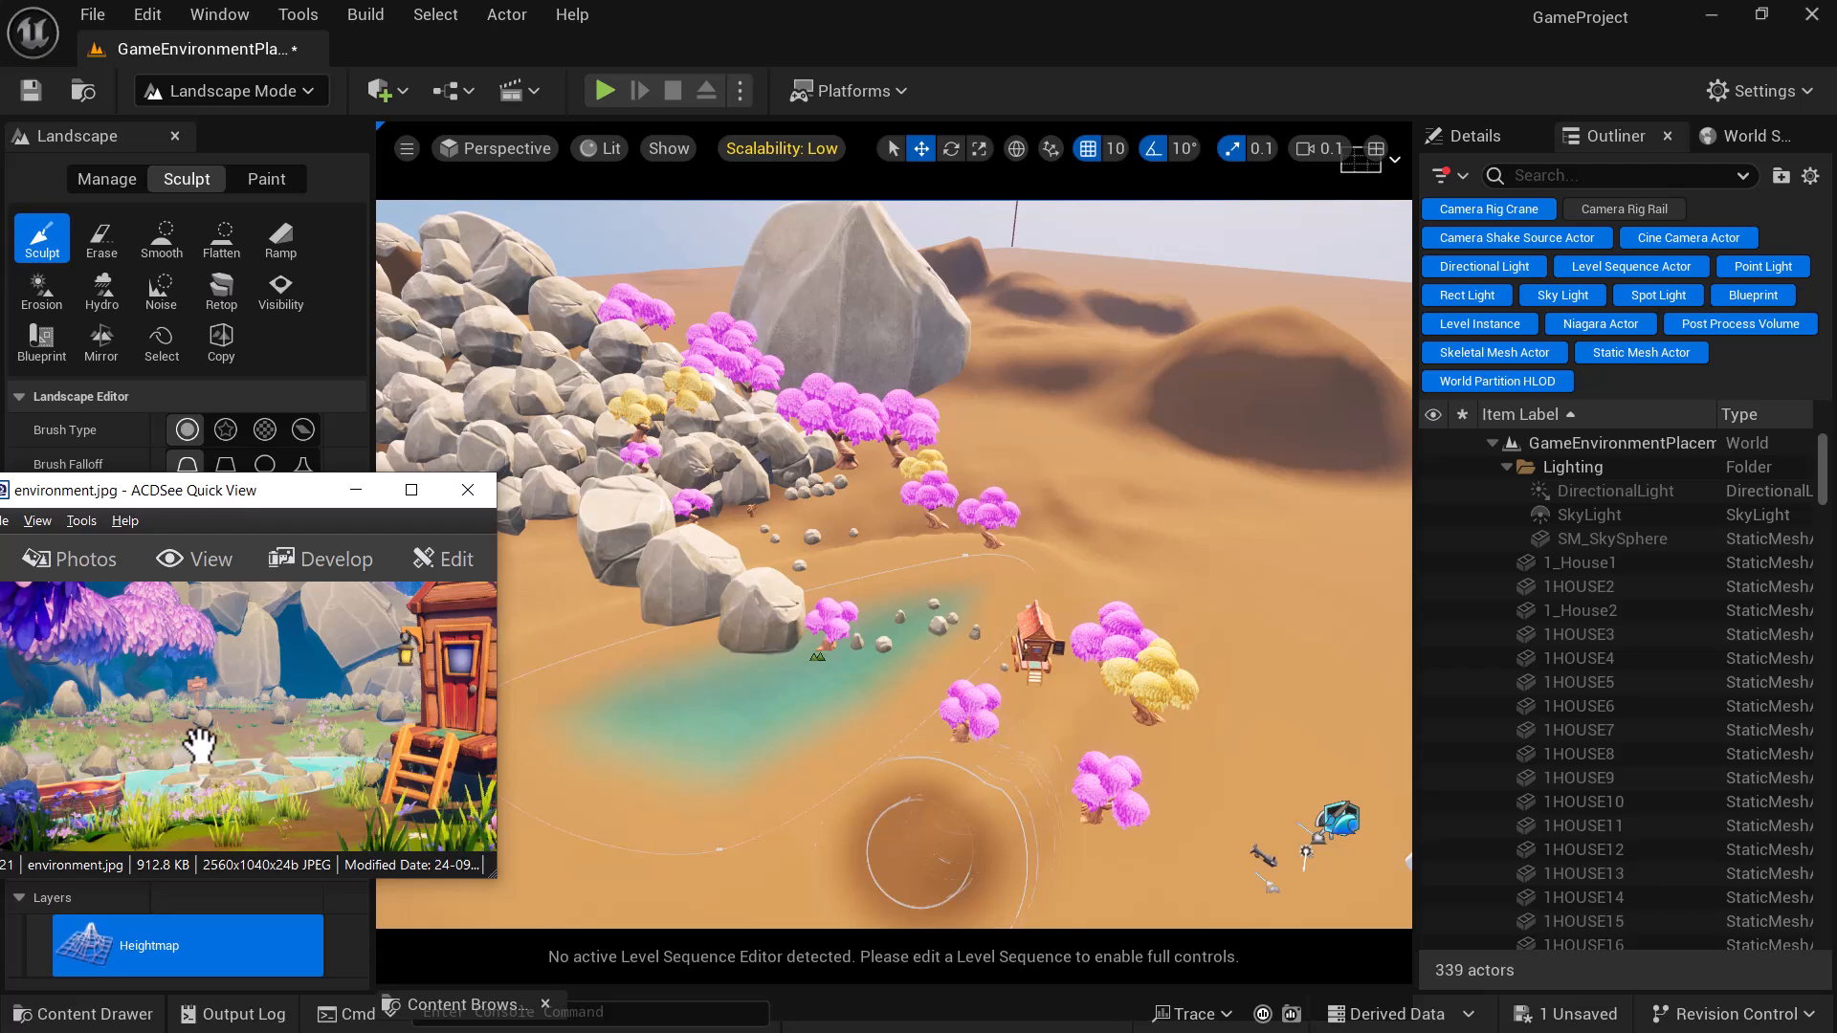
{"action": "scroll", "coordinate": [198, 742], "scroll_direction": "down", "scroll_amount": 2}
- Examine the terrain around the lake, rocks and wagon from several angles beside the reference image, and move the image clear of the scene
{"action": "left_click", "coordinate": [1145, 685]}
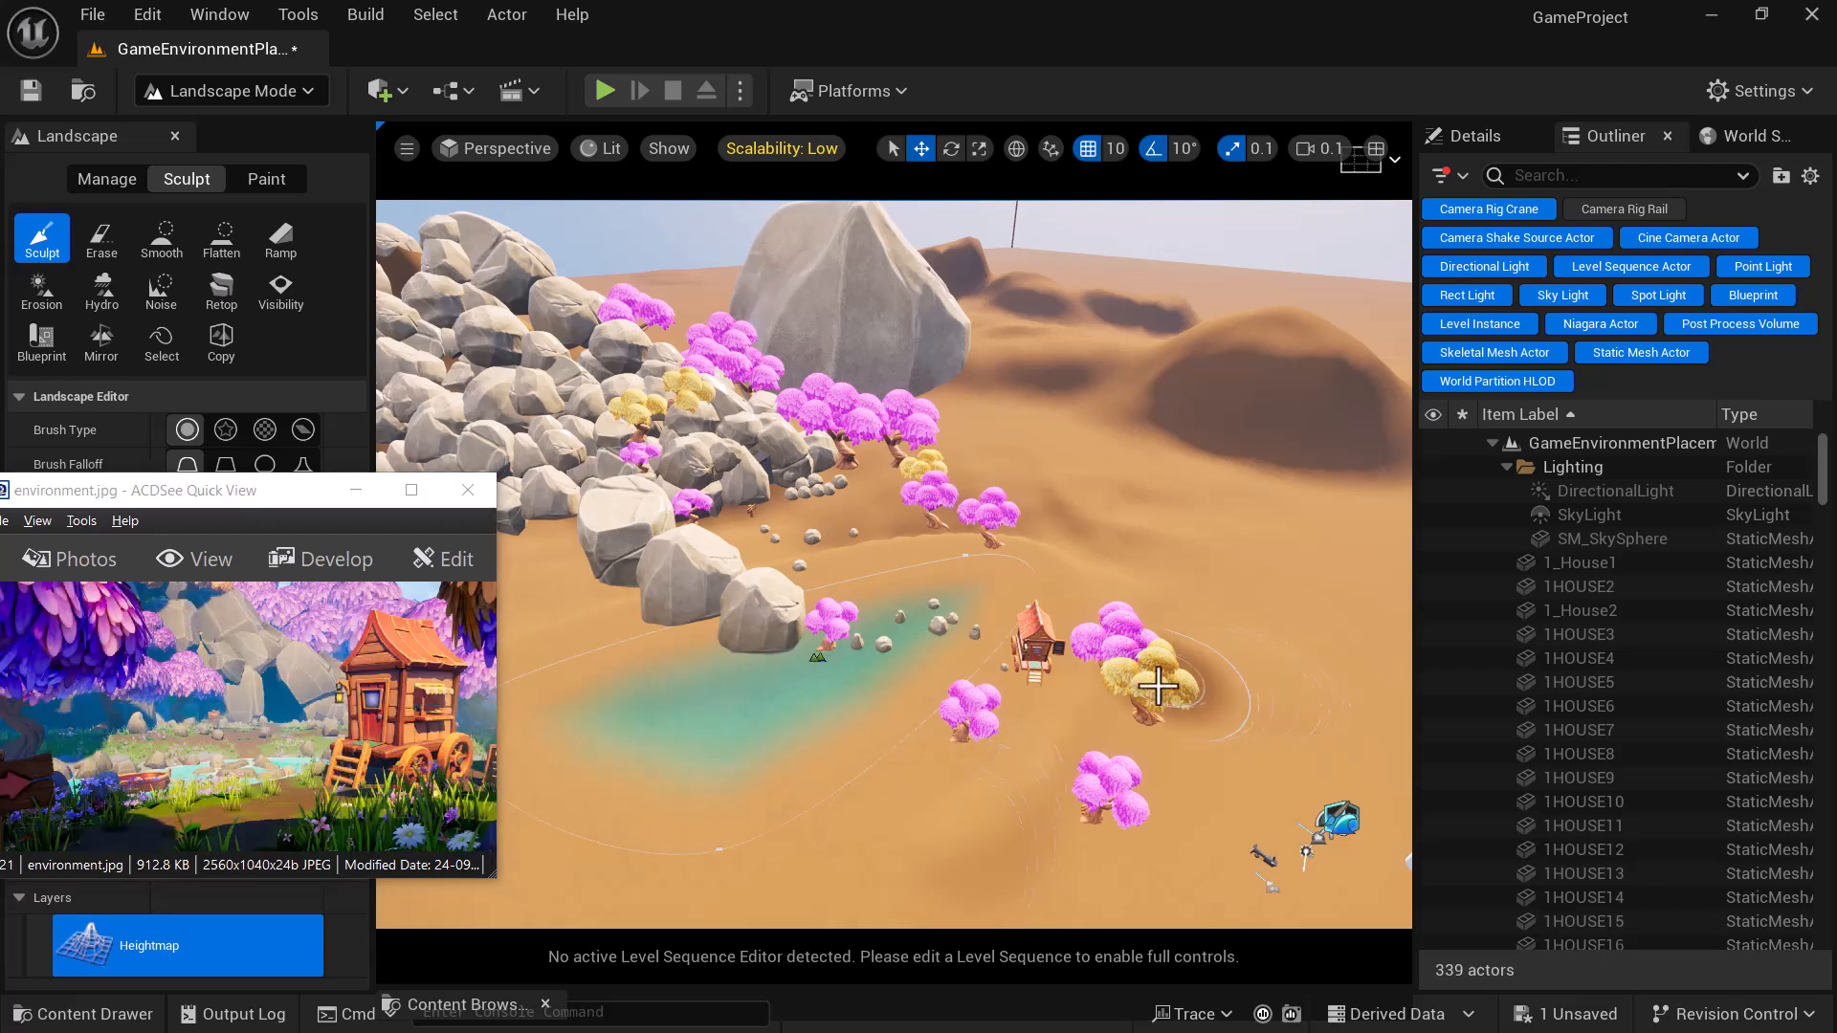
{"action": "left_click_drag", "start_coordinate": [1079, 623], "coordinate": [1114, 641], "text": "alt"}
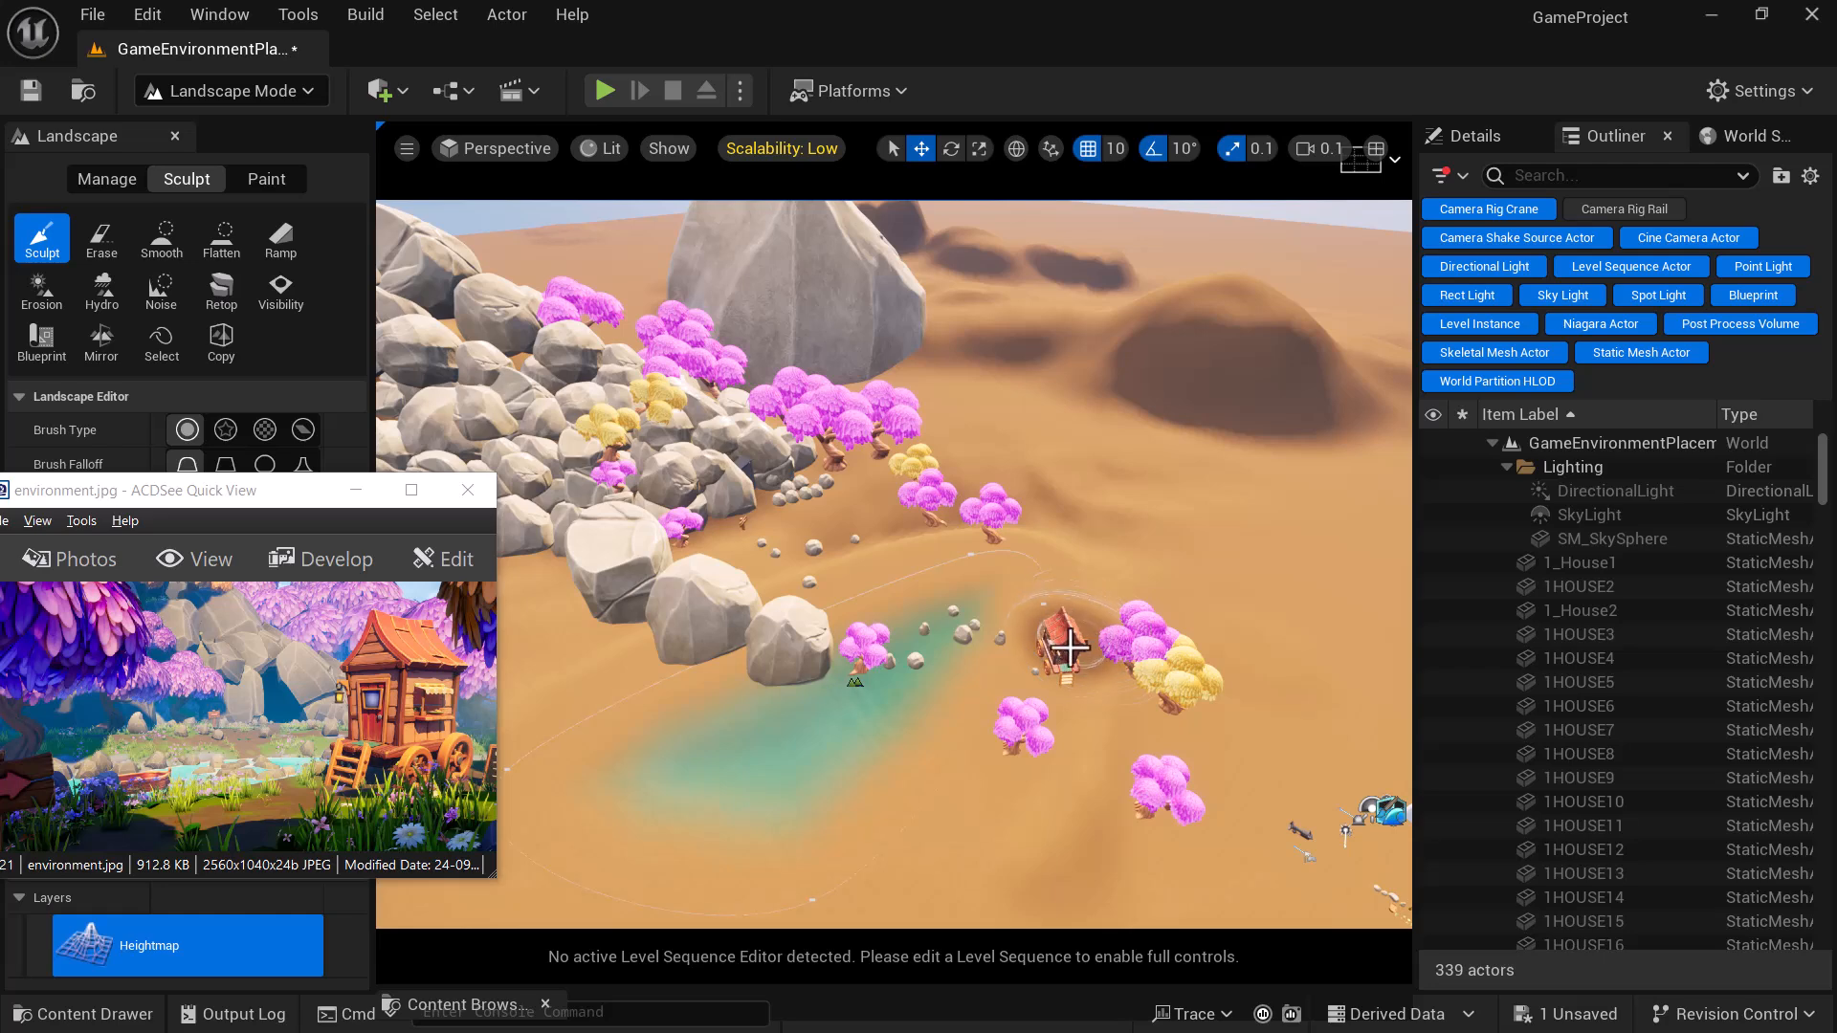
{"action": "mouse_move", "coordinate": [1123, 755]}
{"action": "left_mouse_down", "text": "alt"}
{"action": "mouse_move", "coordinate": [1122, 666]}
{"action": "mouse_move", "coordinate": [1091, 634]}
{"action": "left_mouse_up", "text": "alt"}
{"action": "key", "text": "w"}
{"action": "mouse_move", "coordinate": [1091, 635]}
{"action": "right_mouse_down"}
{"action": "mouse_move", "coordinate": [1091, 670]}
{"action": "mouse_move", "coordinate": [1079, 633]}
{"action": "right_mouse_up"}
{"action": "type", "text": "wwwwww"}
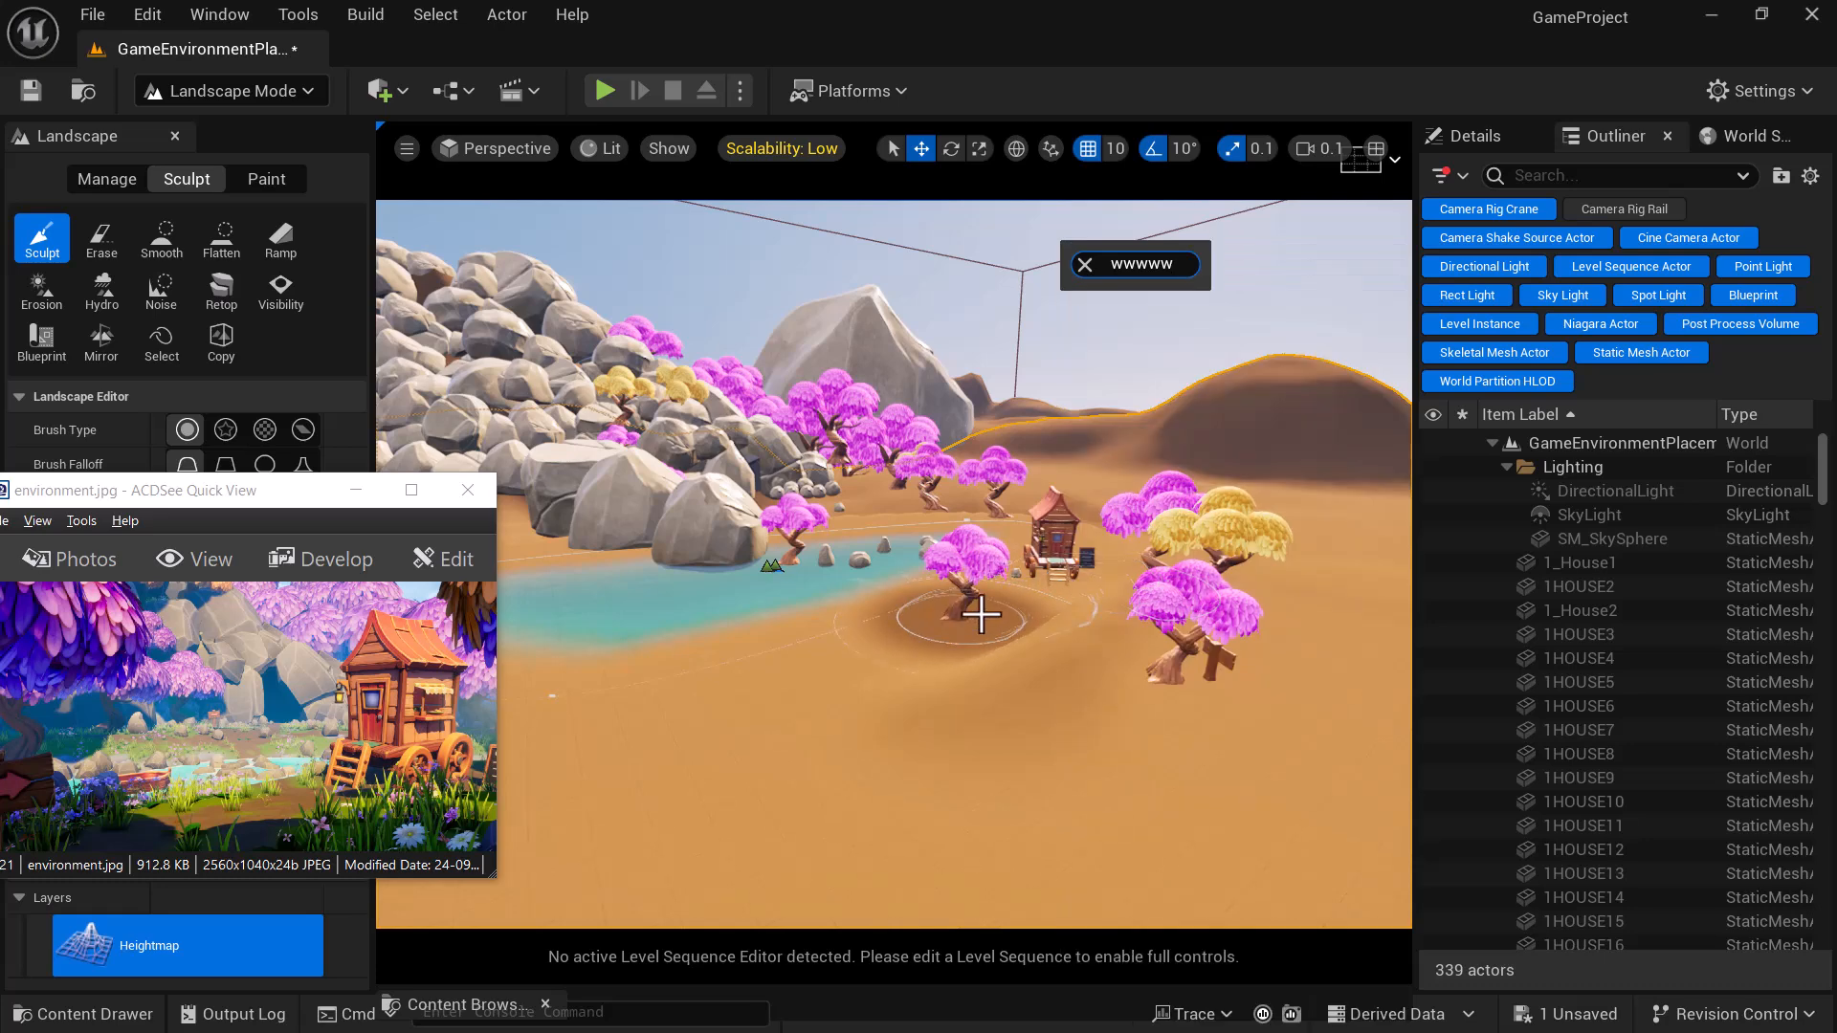
{"action": "left_click", "coordinate": [1040, 574]}
{"action": "mouse_move", "coordinate": [1055, 565]}
{"action": "left_mouse_down"}
{"action": "mouse_move", "coordinate": [1012, 603]}
{"action": "mouse_move", "coordinate": [898, 640]}
{"action": "mouse_move", "coordinate": [961, 682]}
{"action": "left_mouse_up"}
{"action": "key", "text": "a"}
{"action": "right_click_drag", "start_coordinate": [961, 682], "coordinate": [972, 670]}
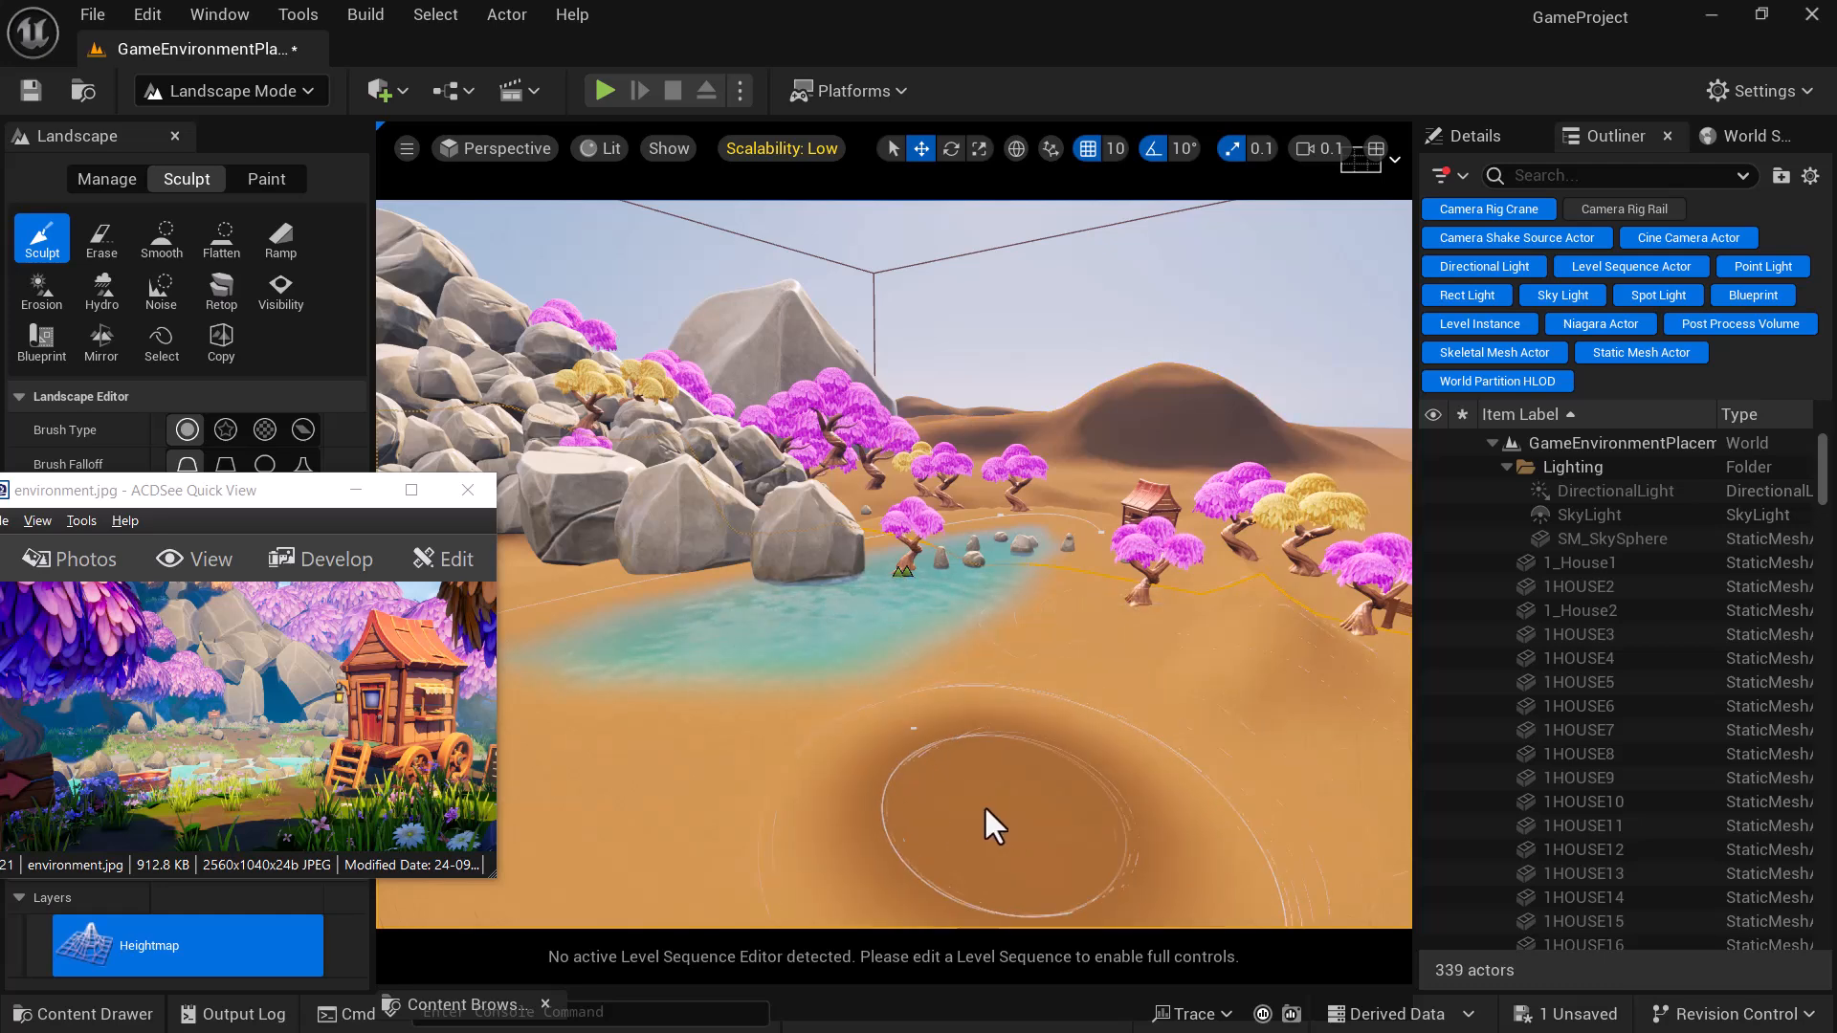
{"action": "mouse_move", "coordinate": [181, 507]}
{"action": "left_mouse_down"}
{"action": "mouse_move", "coordinate": [1187, 722]}
{"action": "mouse_move", "coordinate": [1242, 849]}
{"action": "left_mouse_up"}
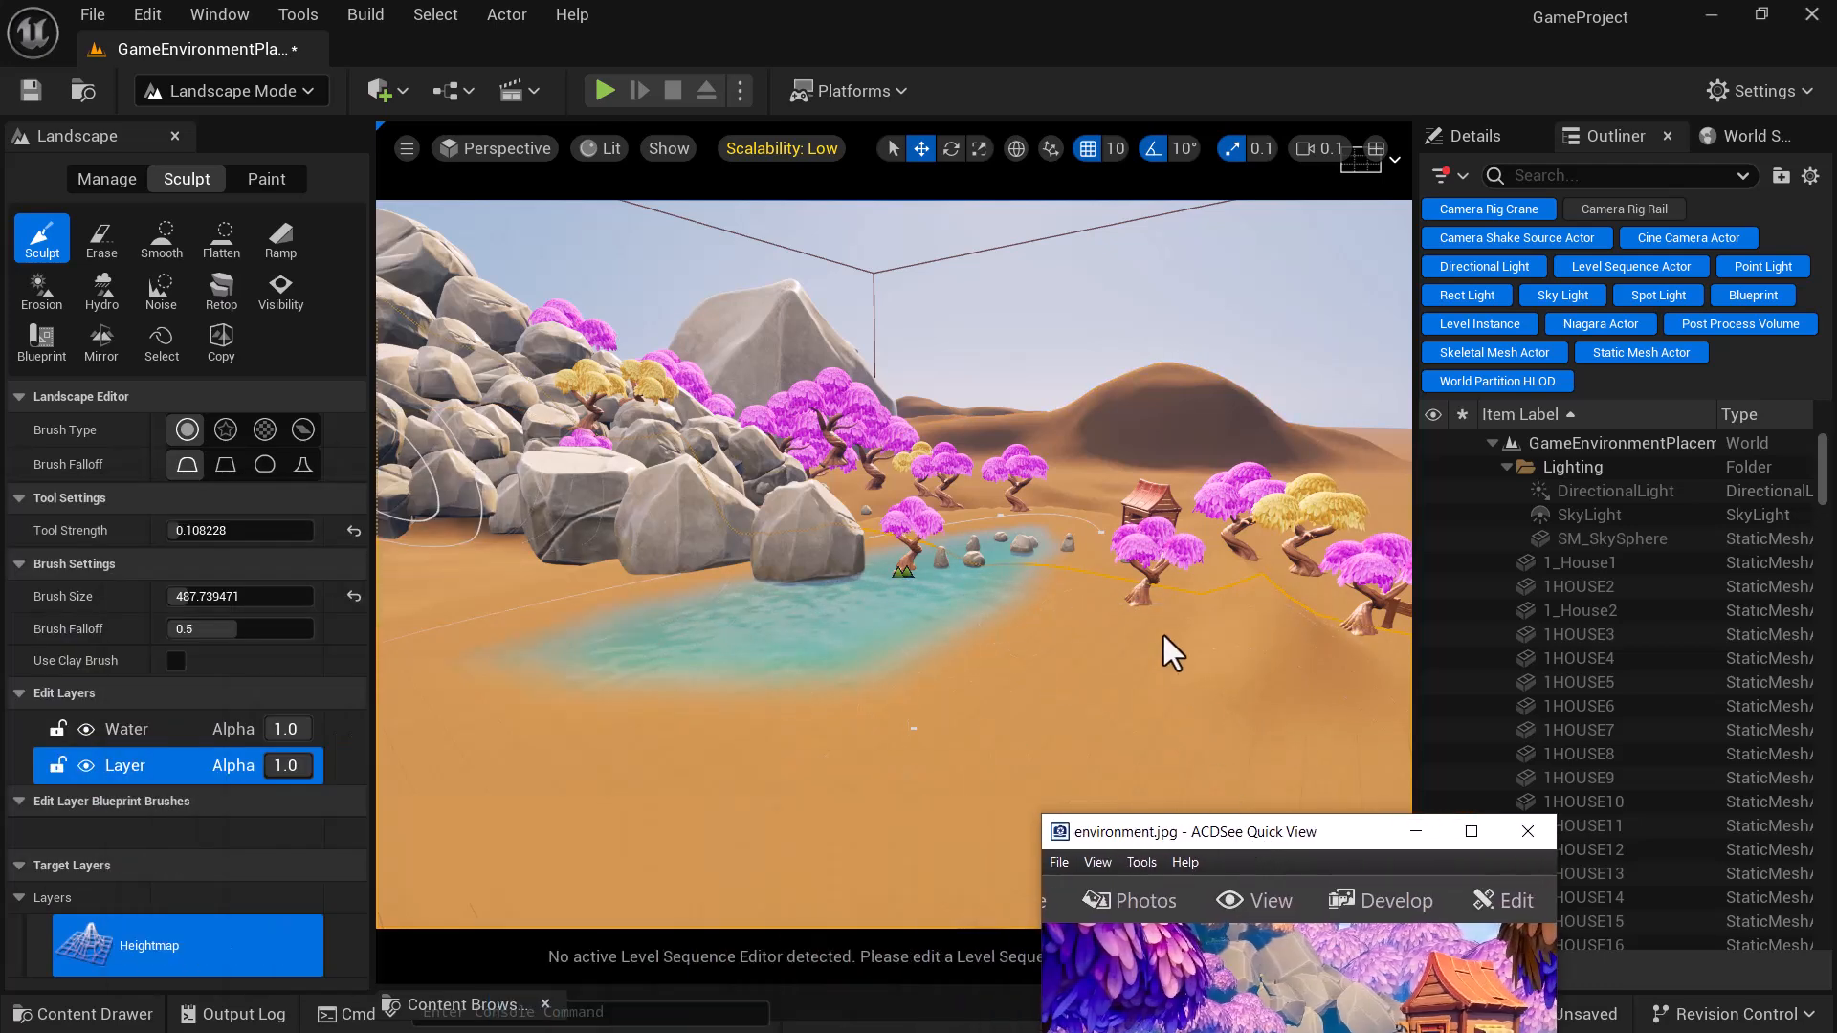
- Try a sculpt stroke on the open ground beyond the wagon and trees, and undo it
{"action": "mouse_move", "coordinate": [1121, 650]}
{"action": "left_mouse_down", "text": "alt"}
{"action": "mouse_move", "coordinate": [1177, 632]}
{"action": "mouse_move", "coordinate": [1121, 612]}
{"action": "mouse_move", "coordinate": [1108, 667]}
{"action": "left_mouse_up", "text": "alt"}
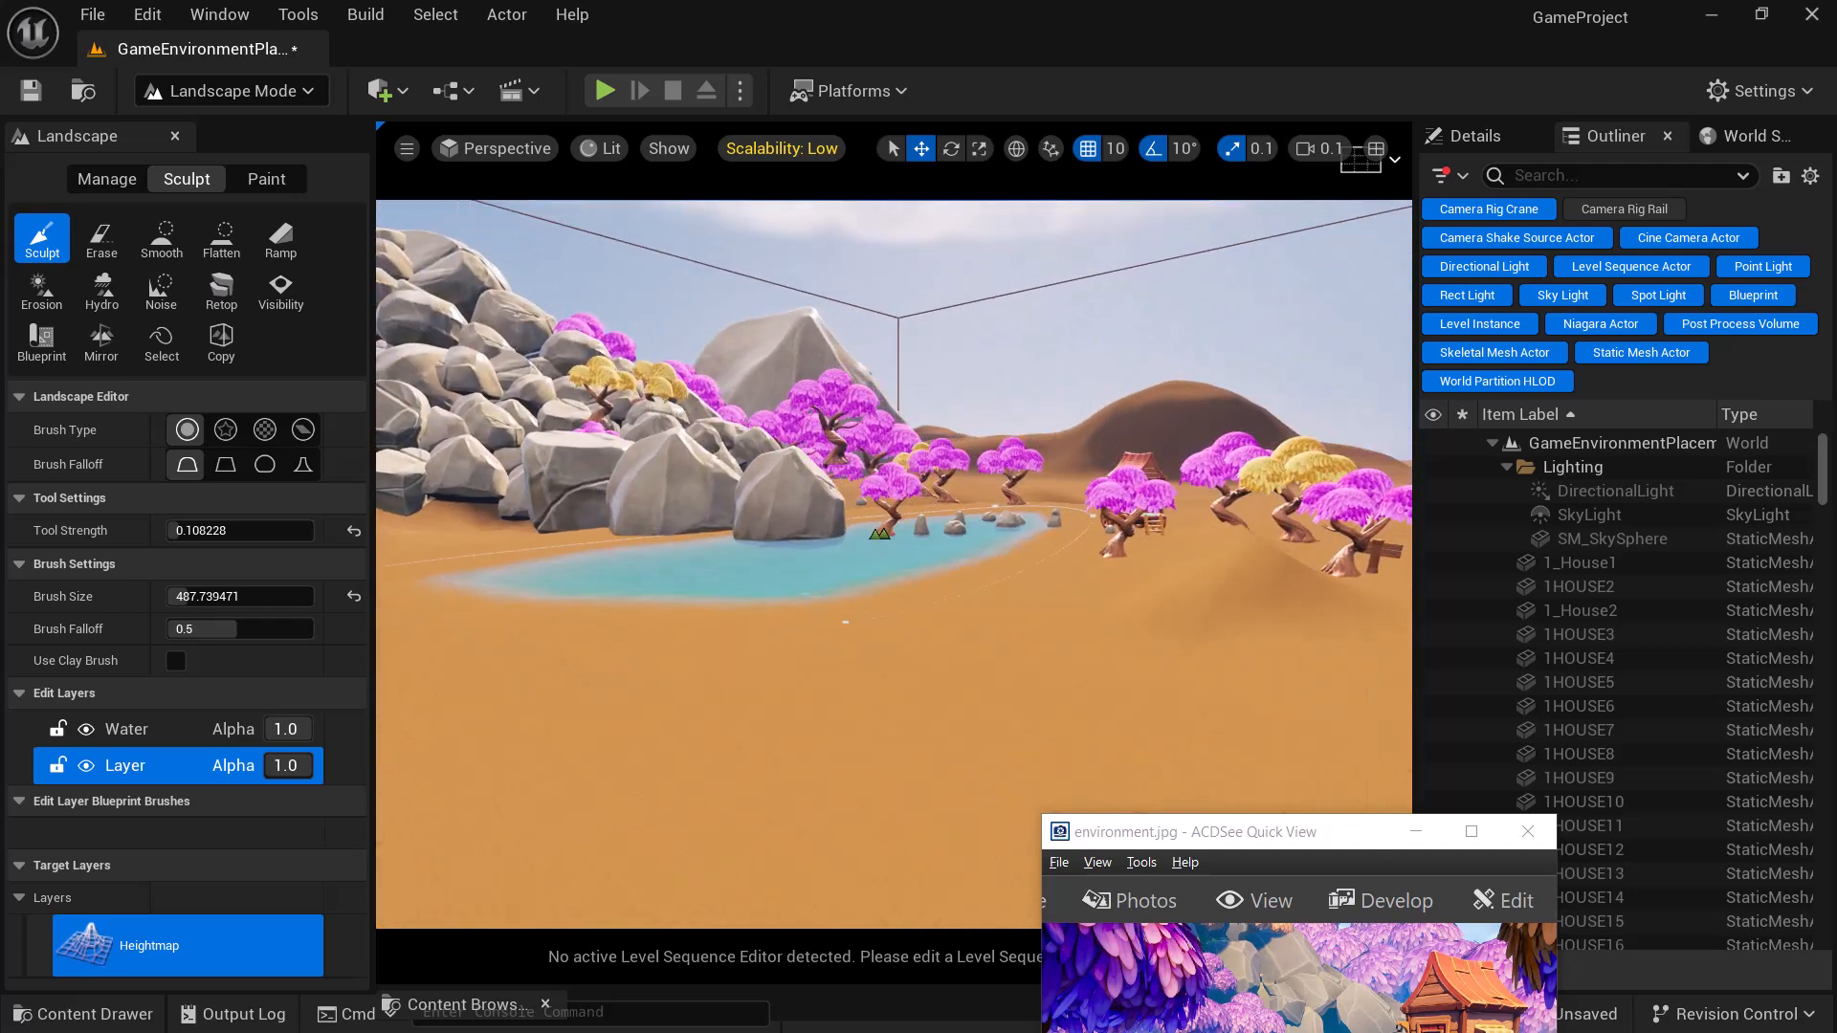
{"action": "mouse_move", "coordinate": [1124, 594]}
{"action": "left_mouse_down"}
{"action": "mouse_move", "coordinate": [1119, 537]}
{"action": "mouse_move", "coordinate": [1103, 596]}
{"action": "mouse_move", "coordinate": [1132, 610]}
{"action": "mouse_move", "coordinate": [1111, 565]}
{"action": "mouse_move", "coordinate": [1121, 608]}
{"action": "left_mouse_up"}
{"action": "left_click_drag", "start_coordinate": [1122, 609], "coordinate": [966, 636], "text": "alt"}
{"action": "mouse_move", "coordinate": [1250, 567]}
{"action": "left_mouse_down"}
{"action": "mouse_move", "coordinate": [1202, 657]}
{"action": "mouse_move", "coordinate": [1186, 533]}
{"action": "mouse_move", "coordinate": [1216, 635]}
{"action": "mouse_move", "coordinate": [1202, 607]}
{"action": "left_mouse_up"}
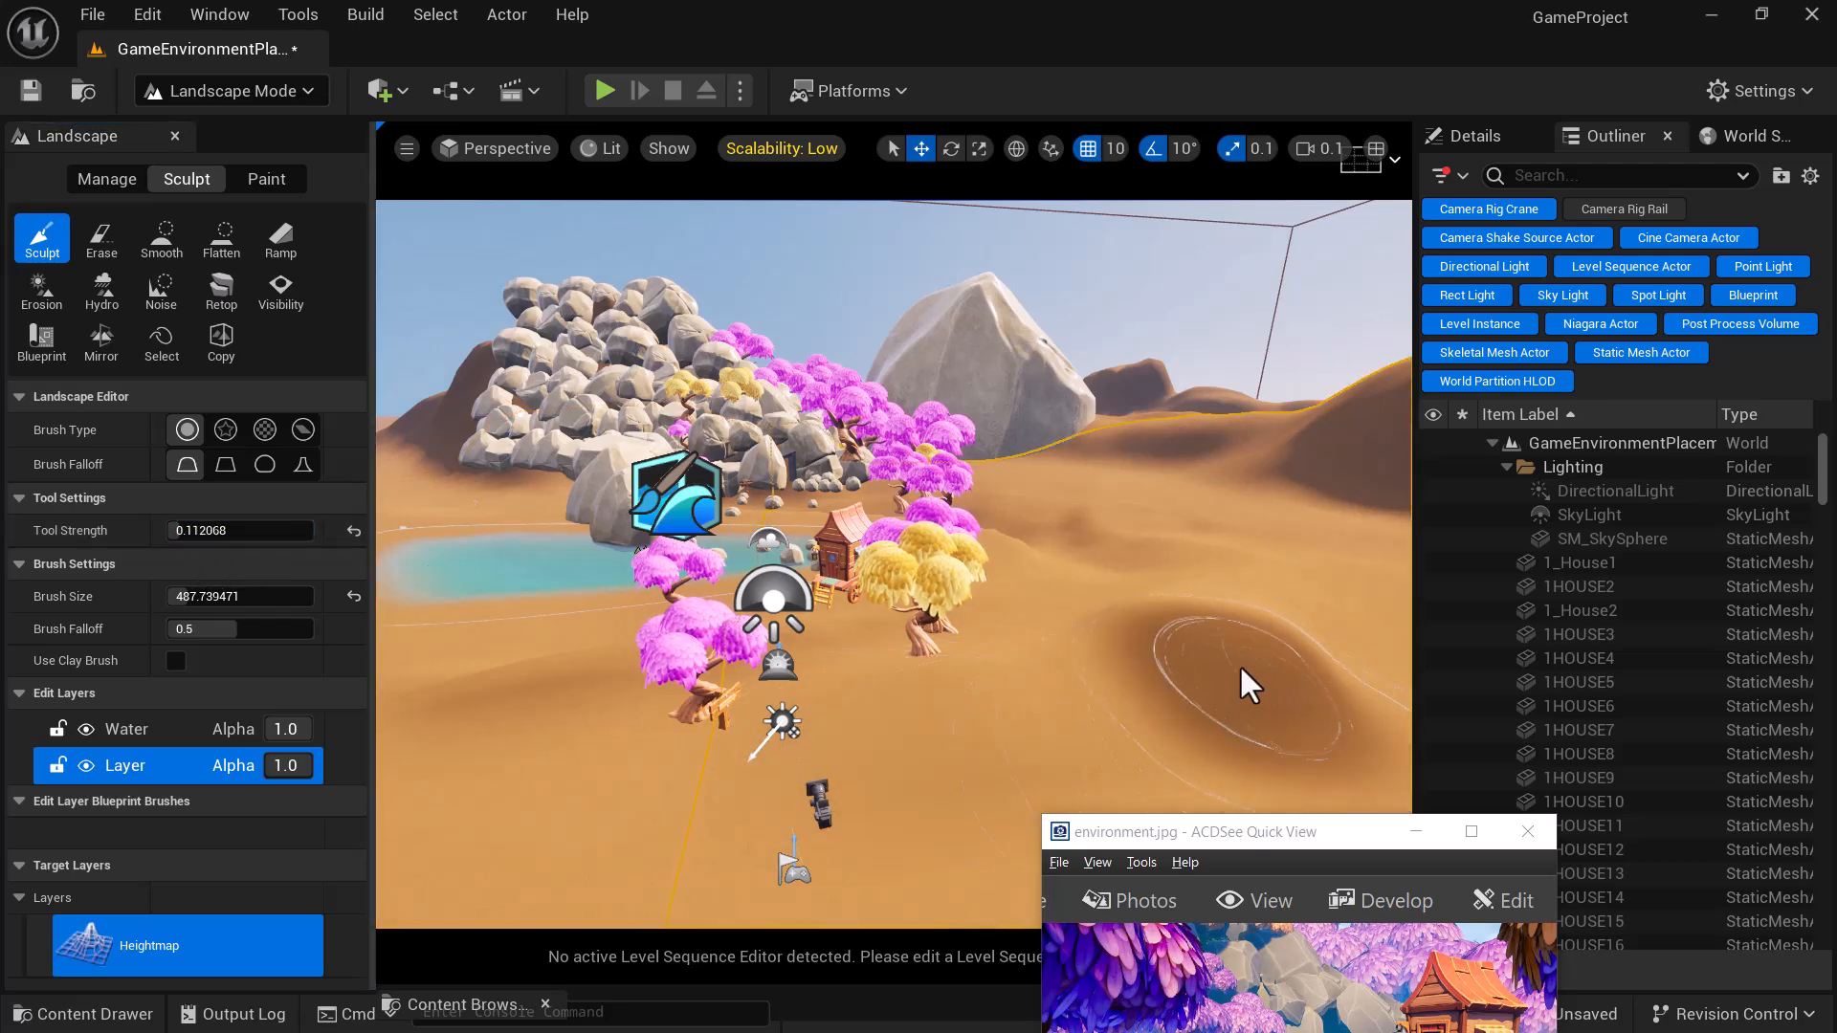
{"action": "key", "text": "ctrl+z"}
- Inspect the lake basin, rock slope and wagon clearing from low and high viewpoints
{"action": "key", "text": "a"}
{"action": "right_click_drag", "start_coordinate": [1012, 661], "coordinate": [1129, 651]}
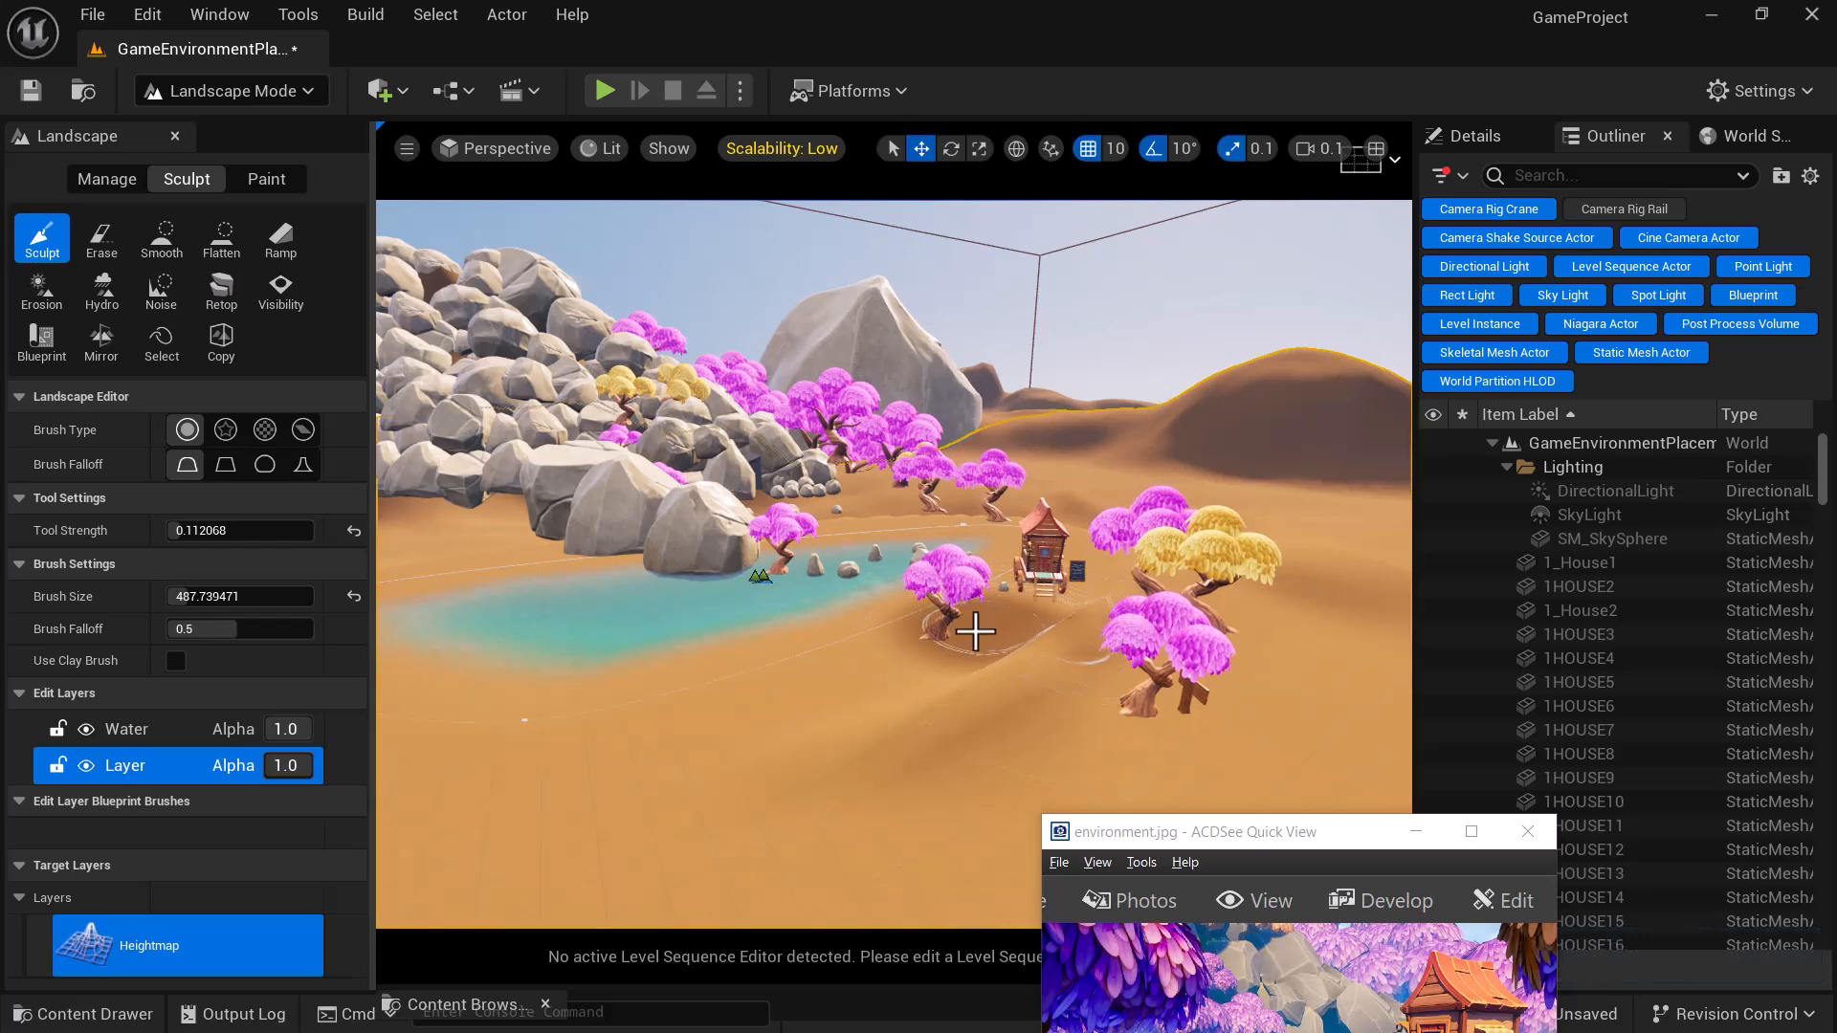
{"action": "right_click_drag", "start_coordinate": [1065, 687], "coordinate": [822, 758]}
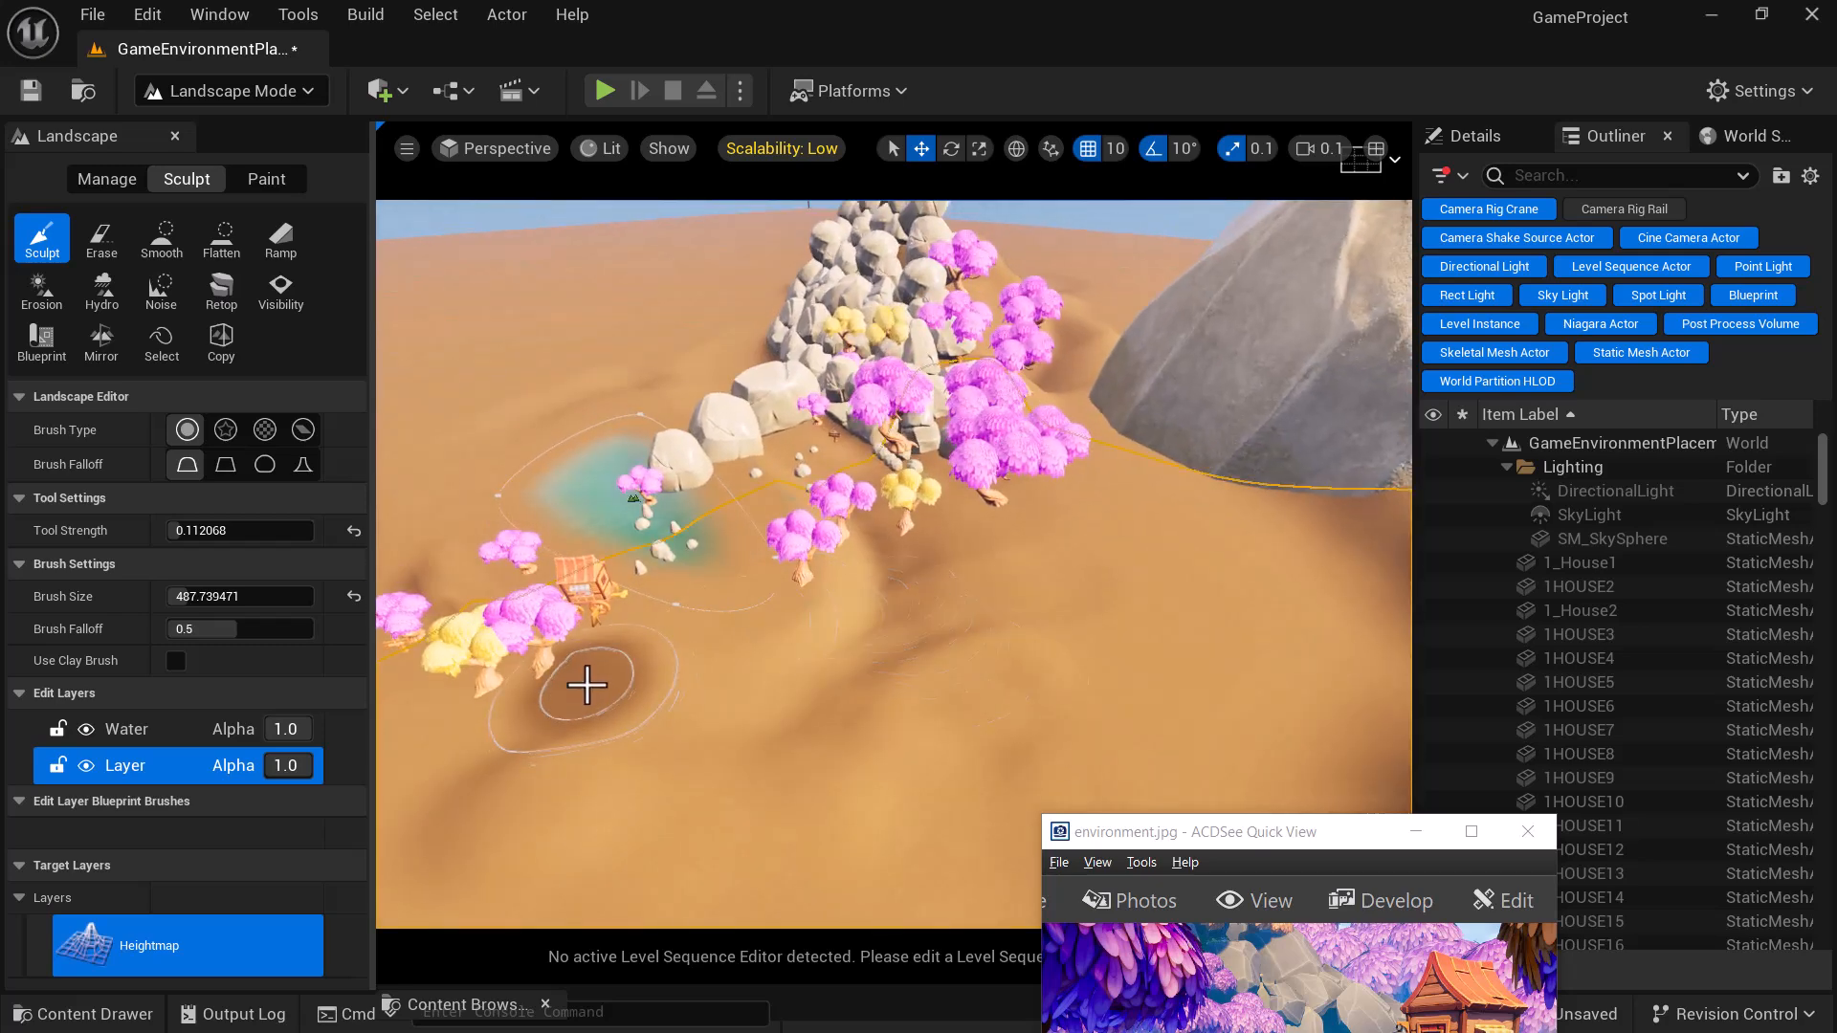
{"action": "right_click_drag", "start_coordinate": [633, 685], "coordinate": [666, 689]}
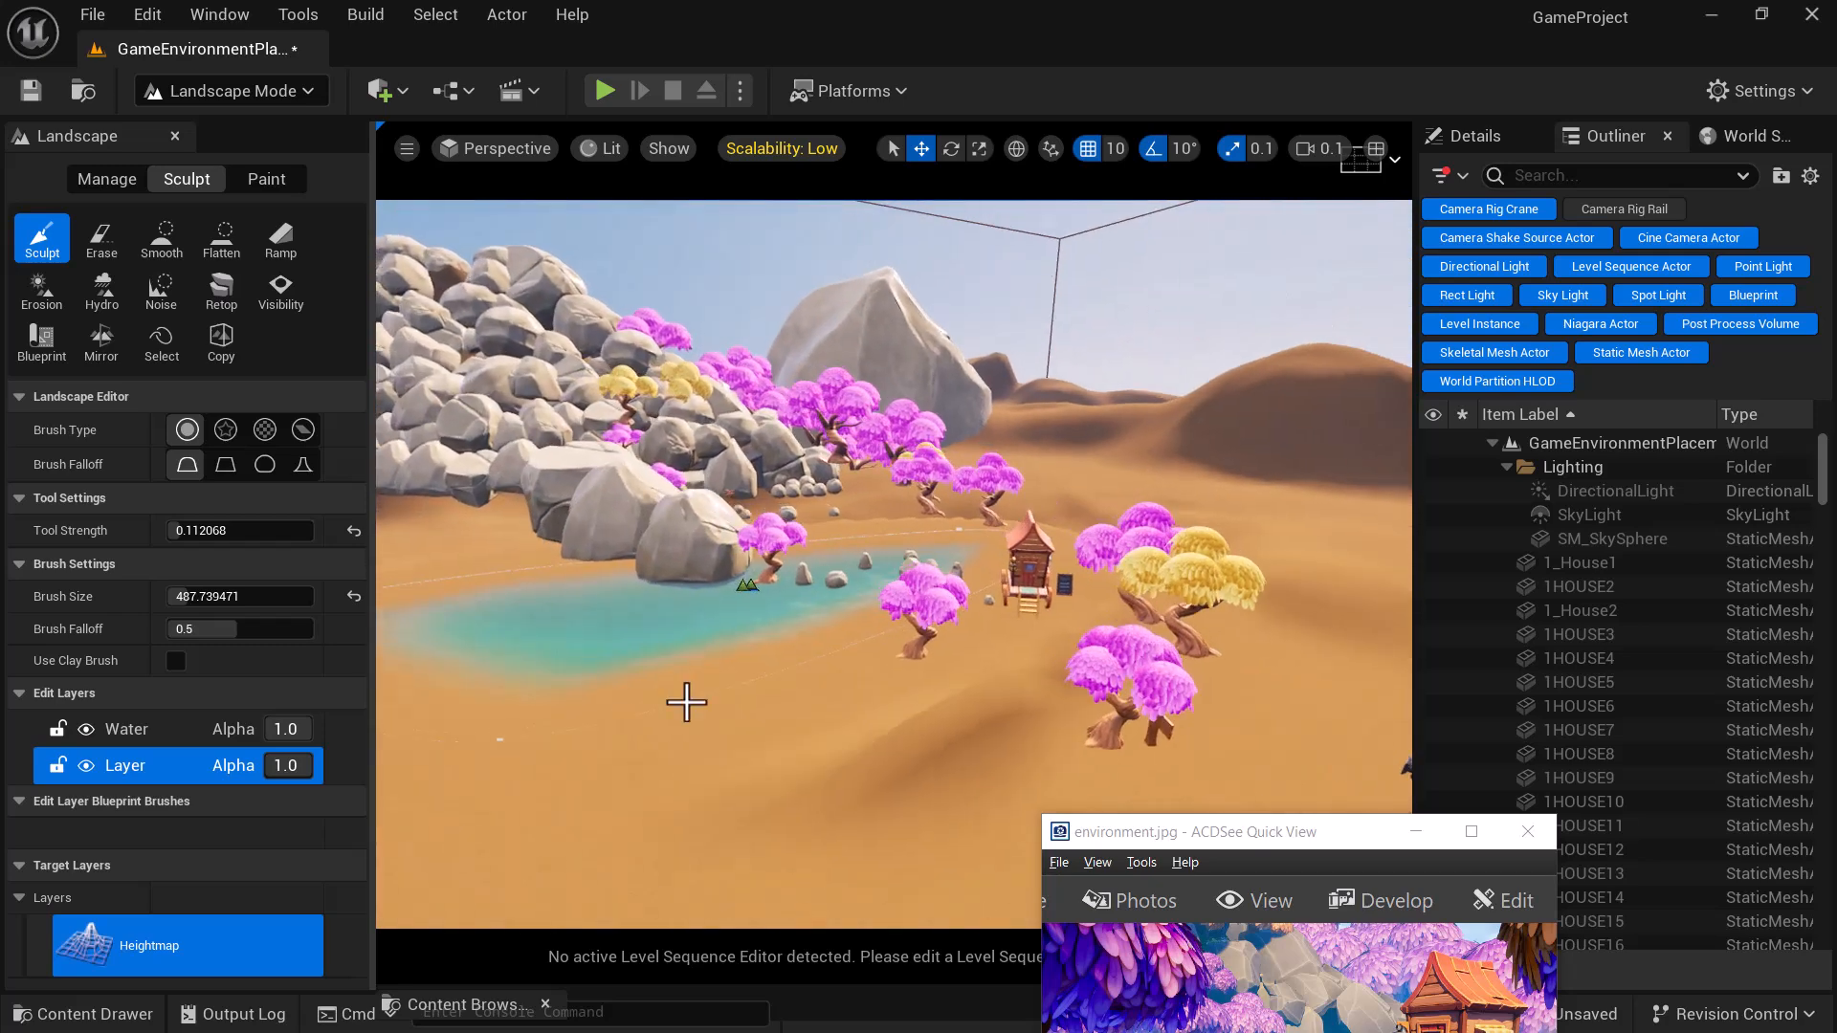
{"action": "right_click_drag", "start_coordinate": [1248, 564], "coordinate": [1223, 609]}
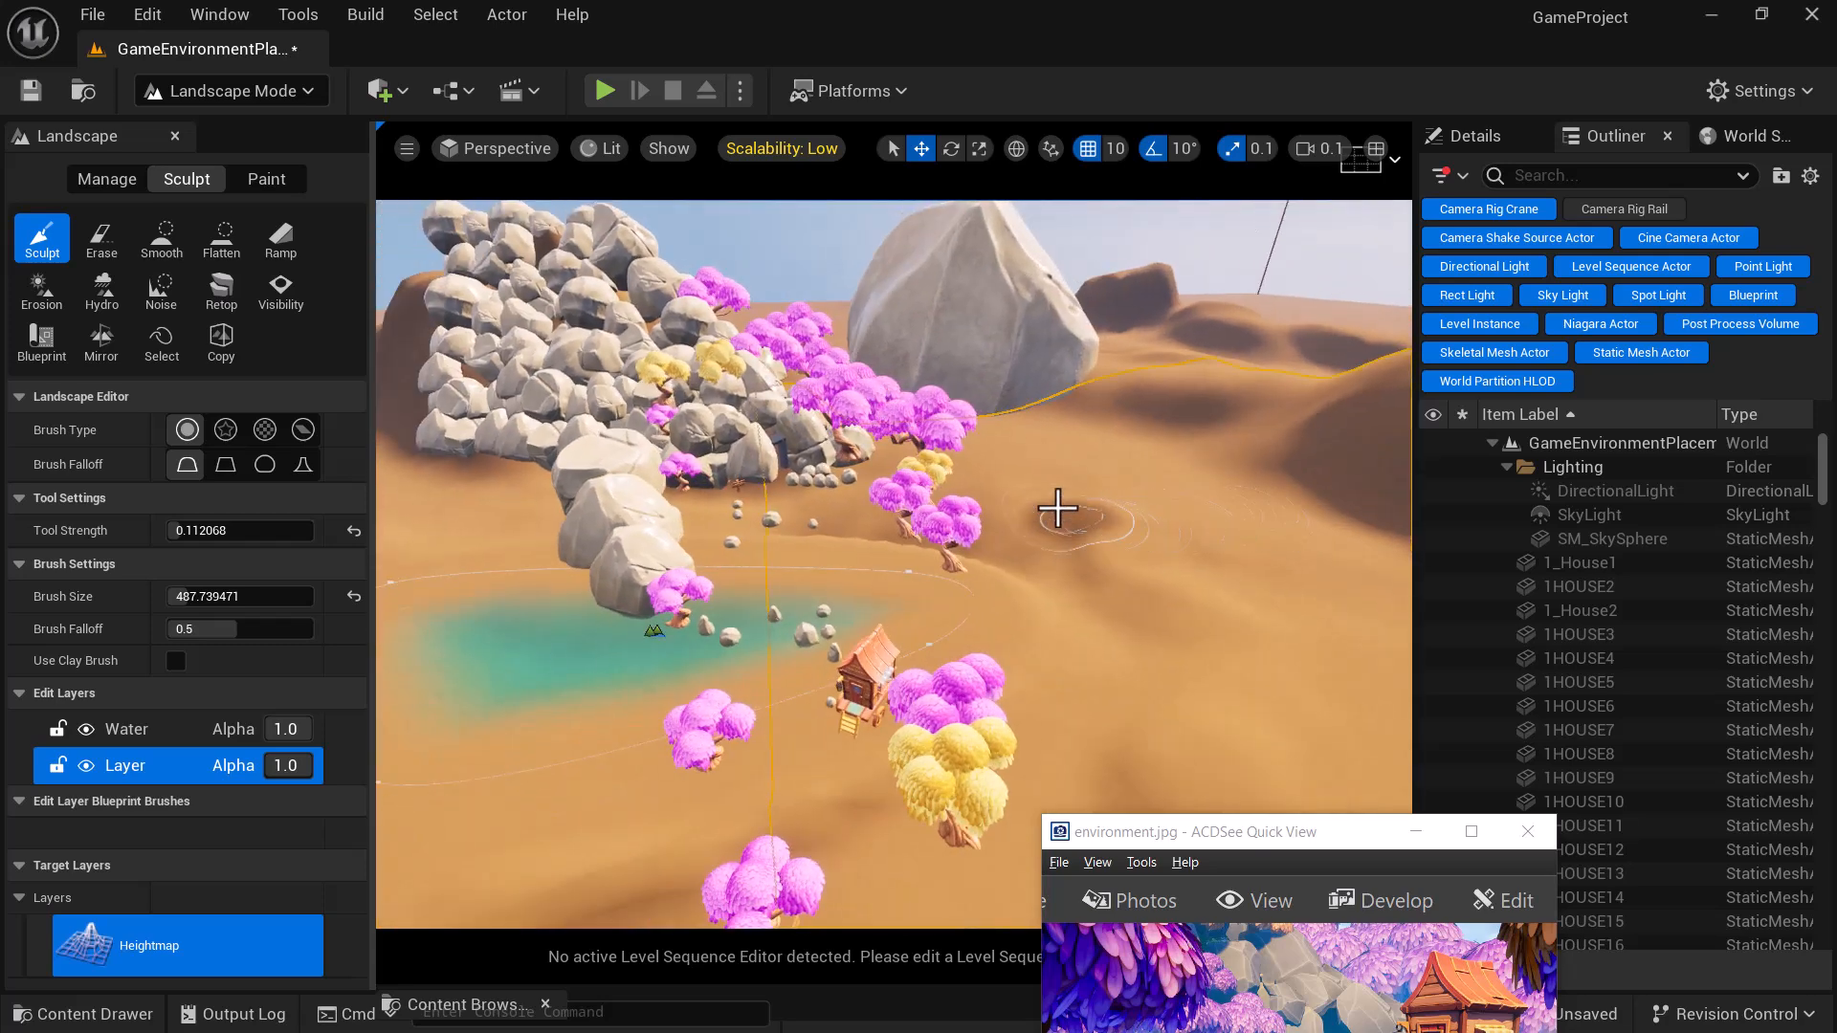
{"action": "right_click_drag", "start_coordinate": [1214, 763], "coordinate": [1208, 769]}
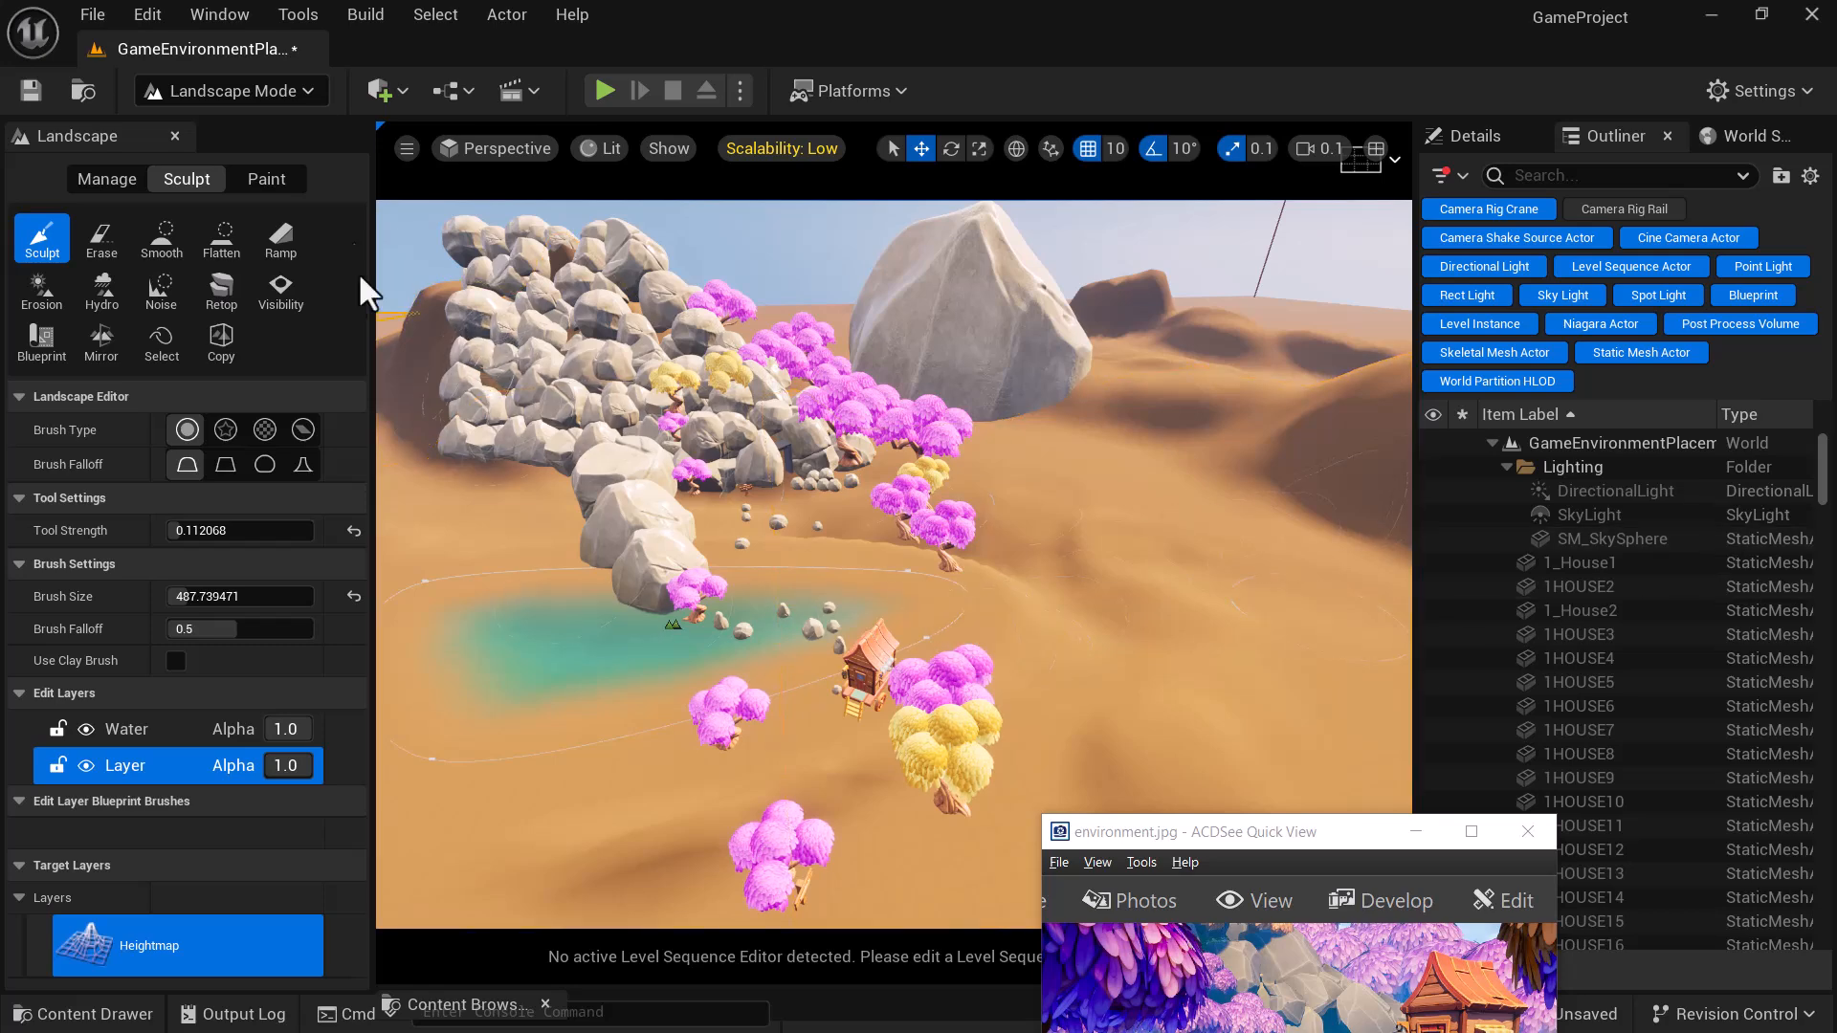
- Switch to Selection mode and restore the multi-viewport layout with the cine camera view, keeping the reference image out of the way
{"action": "left_click", "coordinate": [208, 92]}
{"action": "left_click", "coordinate": [213, 125]}
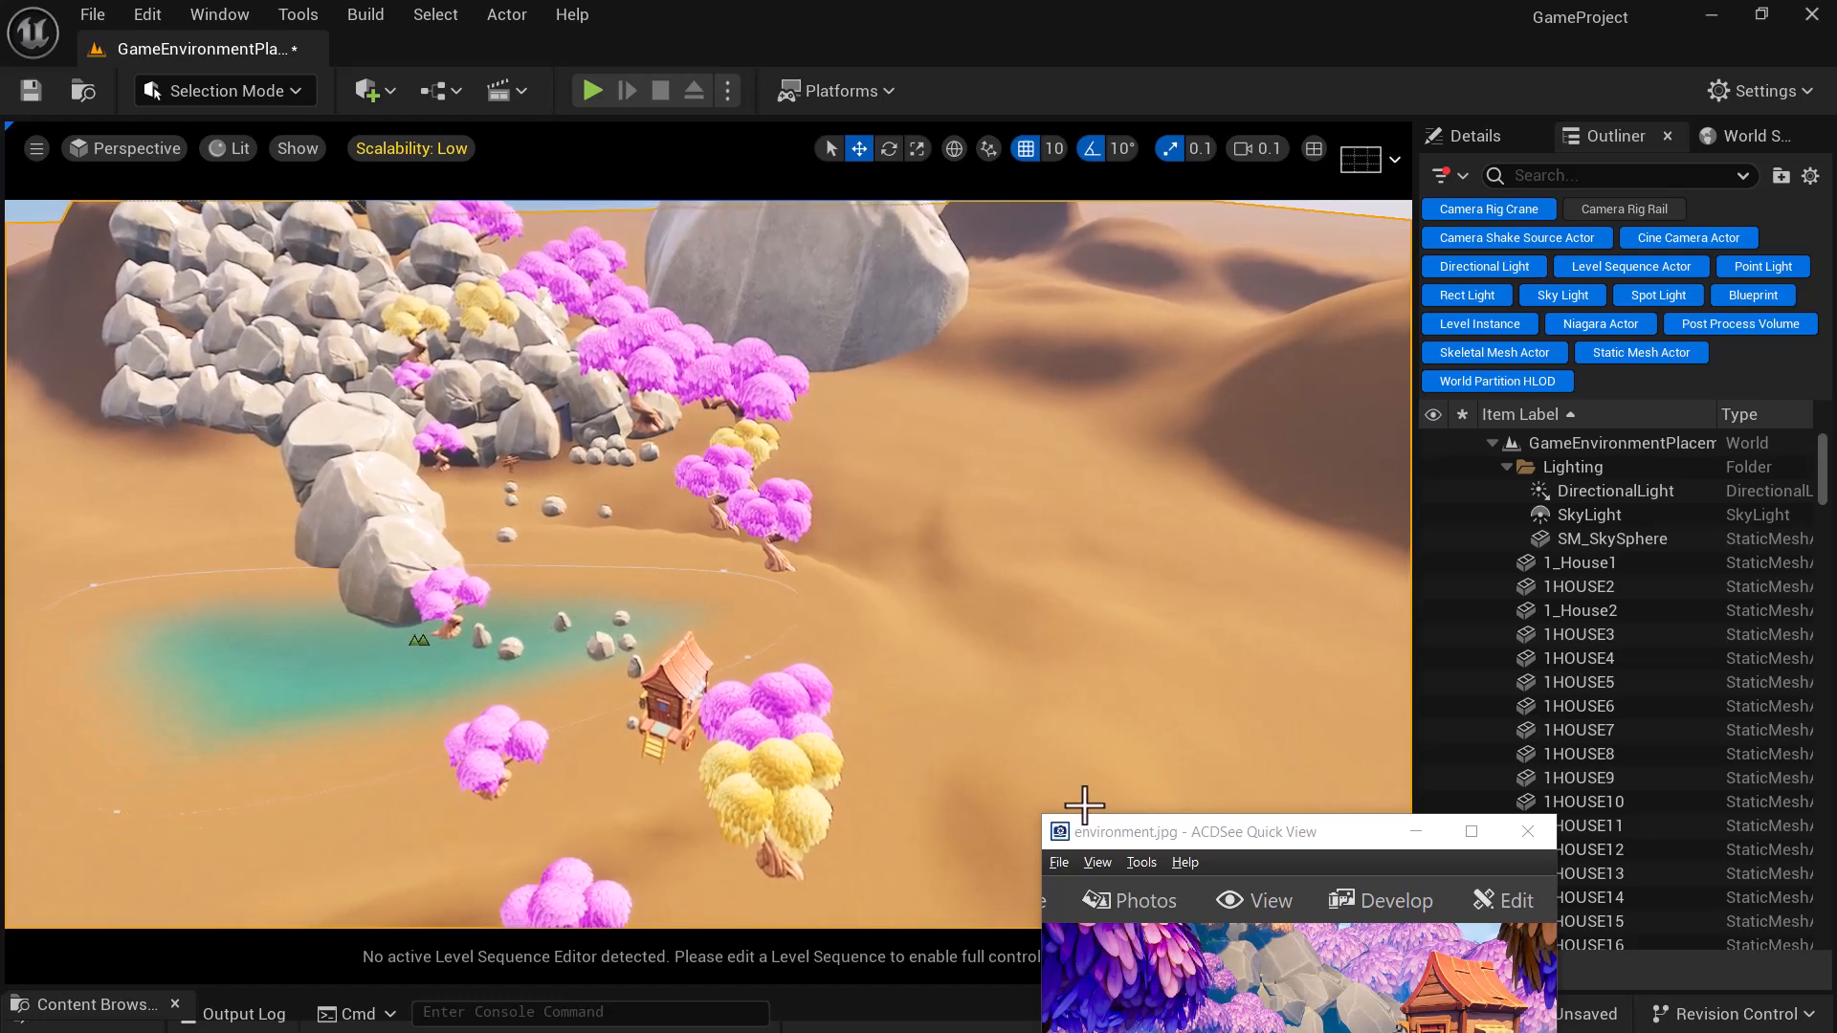
{"action": "mouse_move", "coordinate": [1084, 806]}
{"action": "right_mouse_down"}
{"action": "mouse_move", "coordinate": [1062, 780]}
{"action": "mouse_move", "coordinate": [928, 764]}
{"action": "mouse_move", "coordinate": [1107, 805]}
{"action": "right_mouse_up"}
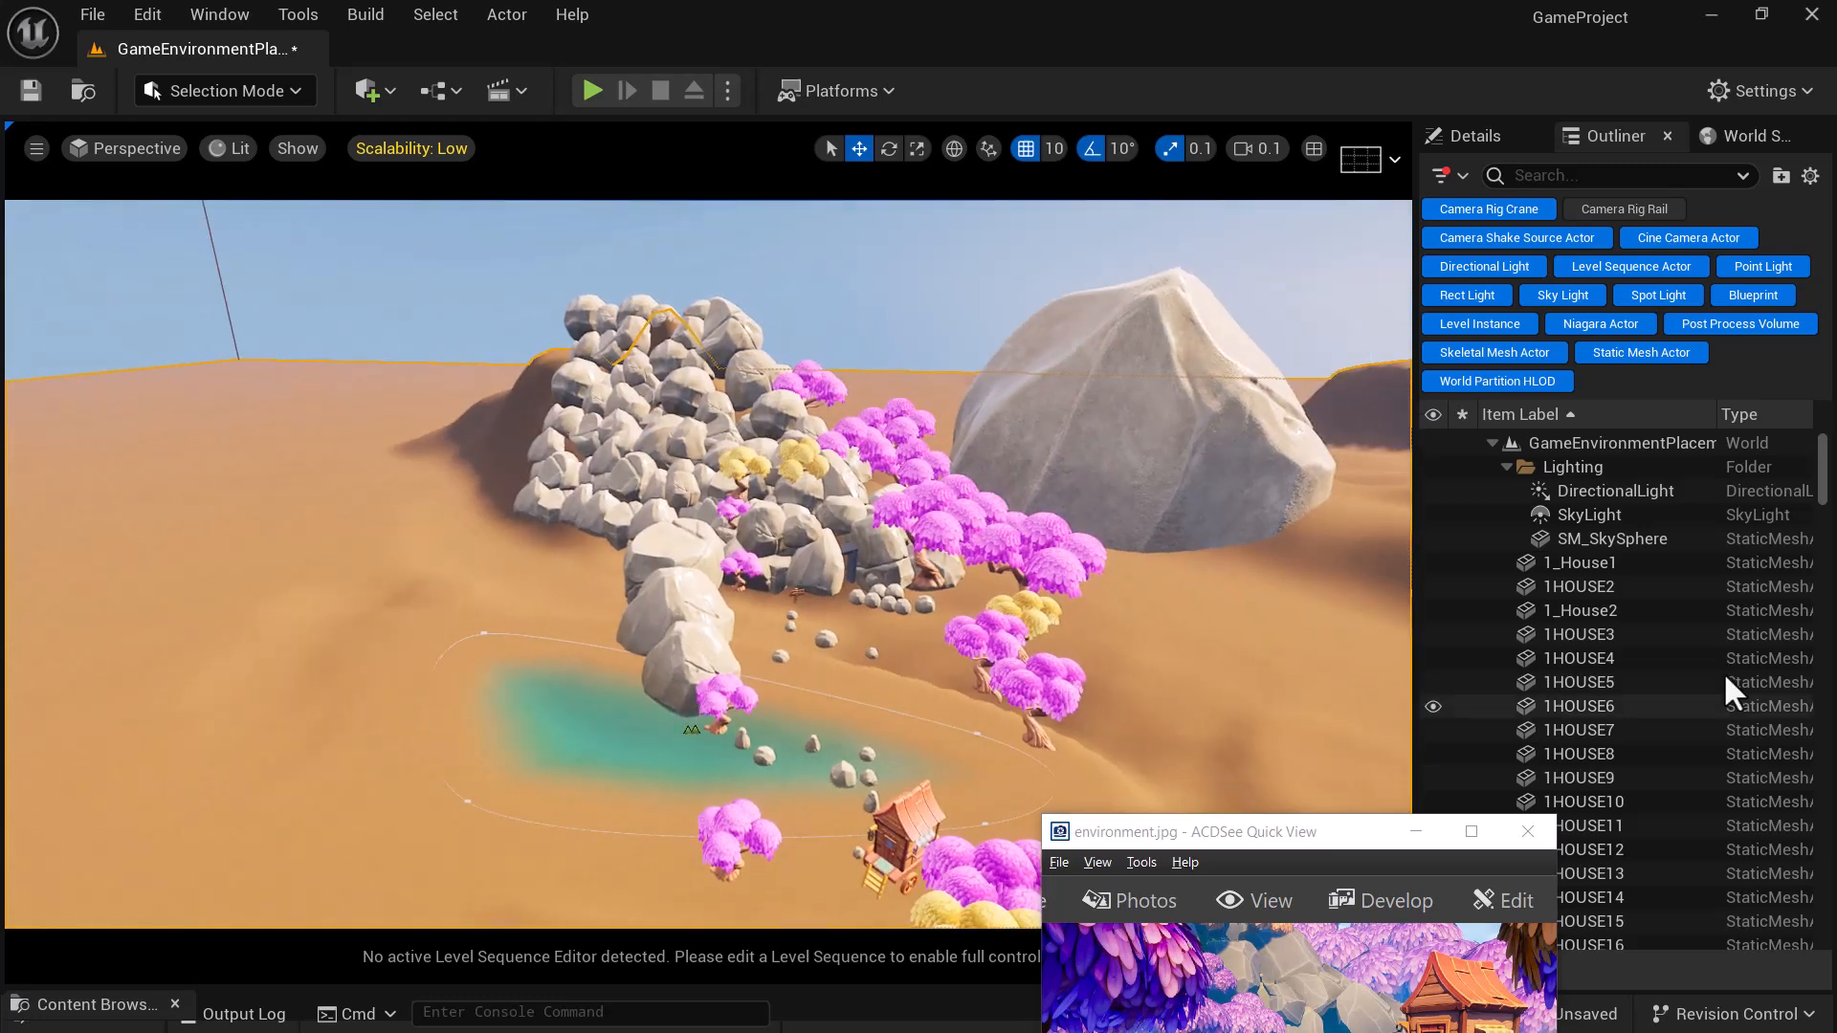
{"action": "left_click_drag", "start_coordinate": [1300, 843], "coordinate": [1364, 966]}
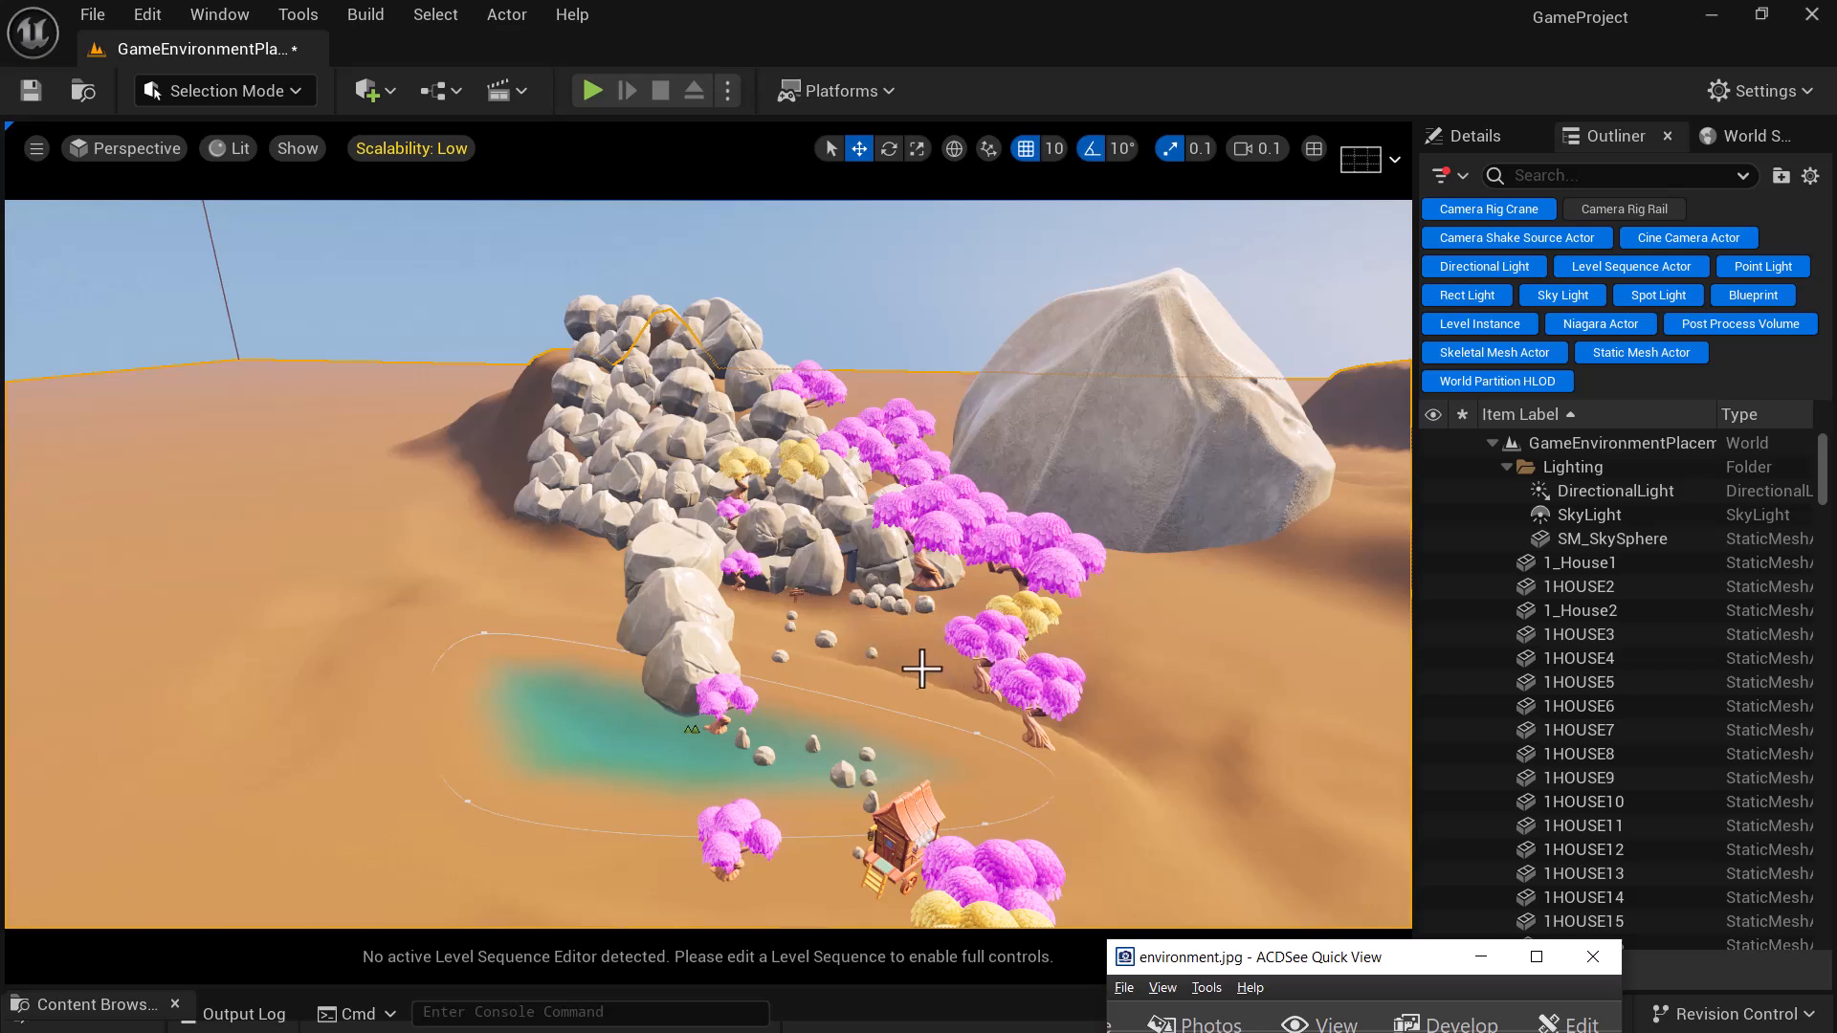
{"action": "left_click", "coordinate": [1320, 164]}
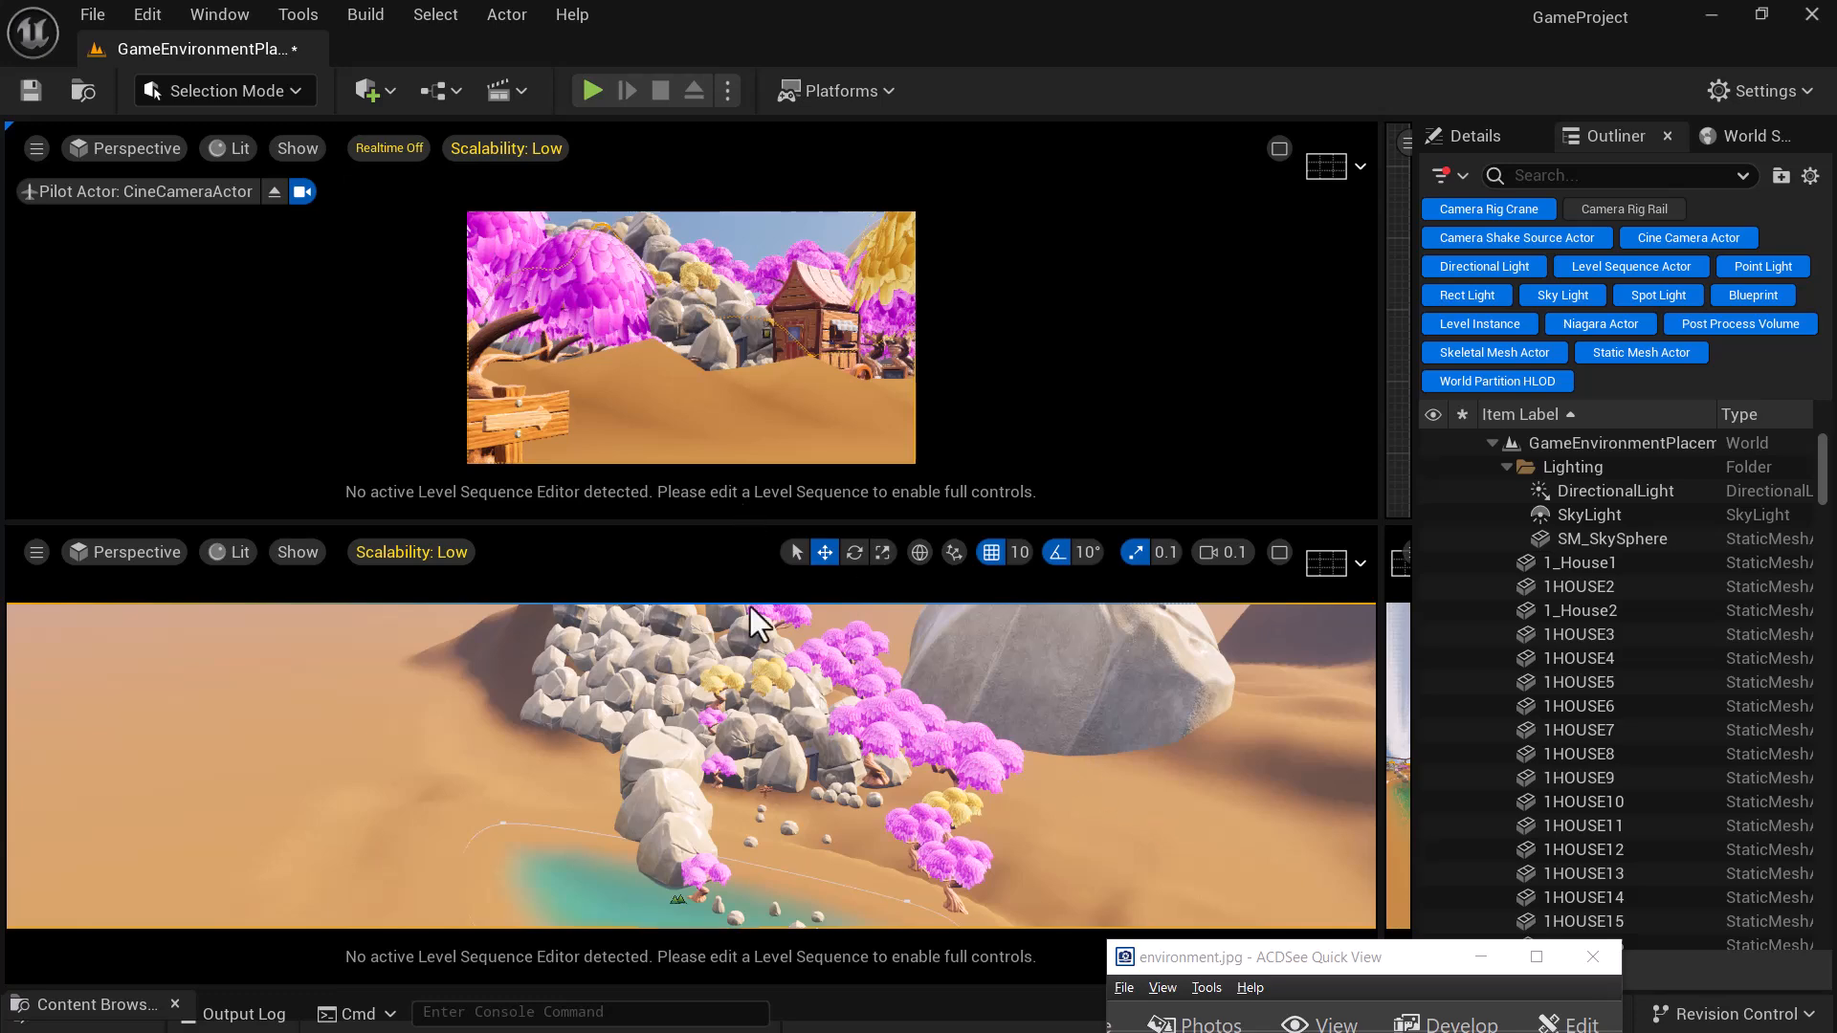
- Return to Landscape mode and raise the ground beside the trees near the wagon with the Sculpt tool
{"action": "scroll", "coordinate": [1066, 783], "scroll_direction": "down", "scroll_amount": 5}
{"action": "left_click_drag", "start_coordinate": [1048, 914], "coordinate": [1048, 823], "text": "alt"}
{"action": "scroll", "coordinate": [1039, 889], "scroll_direction": "up", "scroll_amount": 6}
{"action": "left_click_drag", "start_coordinate": [1151, 861], "coordinate": [1051, 880], "text": "alt"}
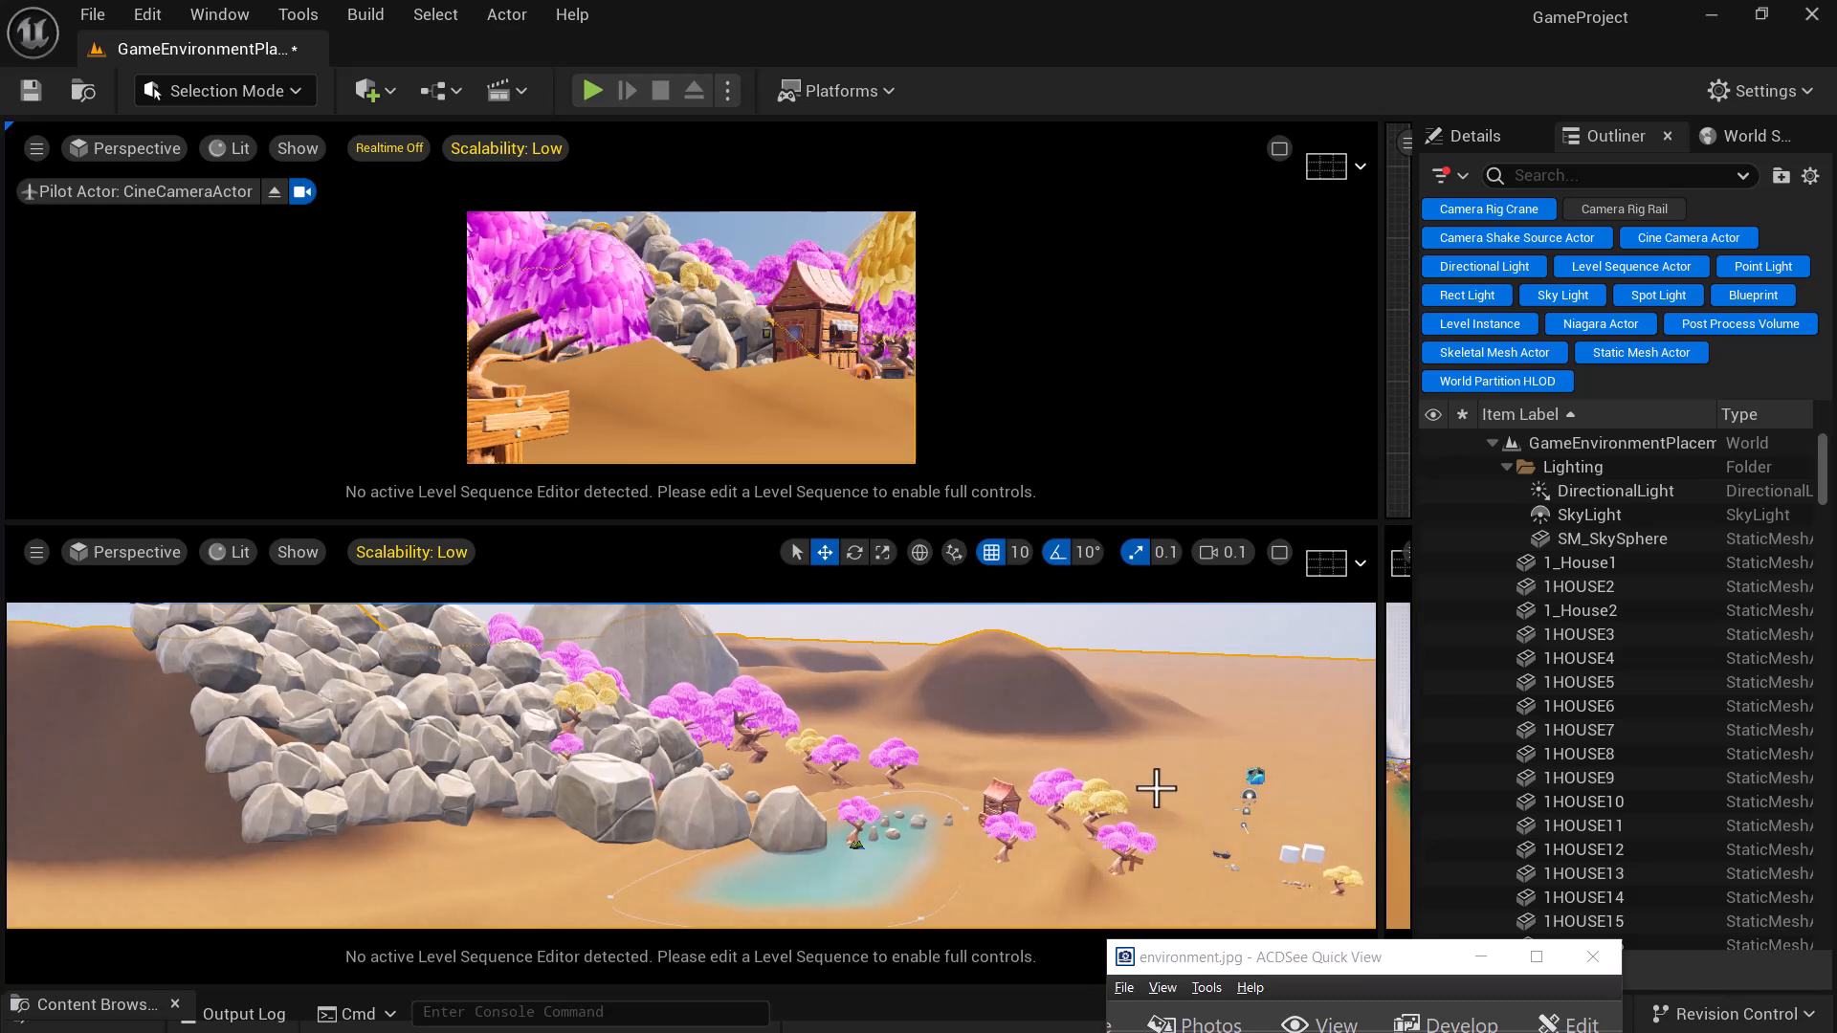
{"action": "left_click", "coordinate": [240, 90]}
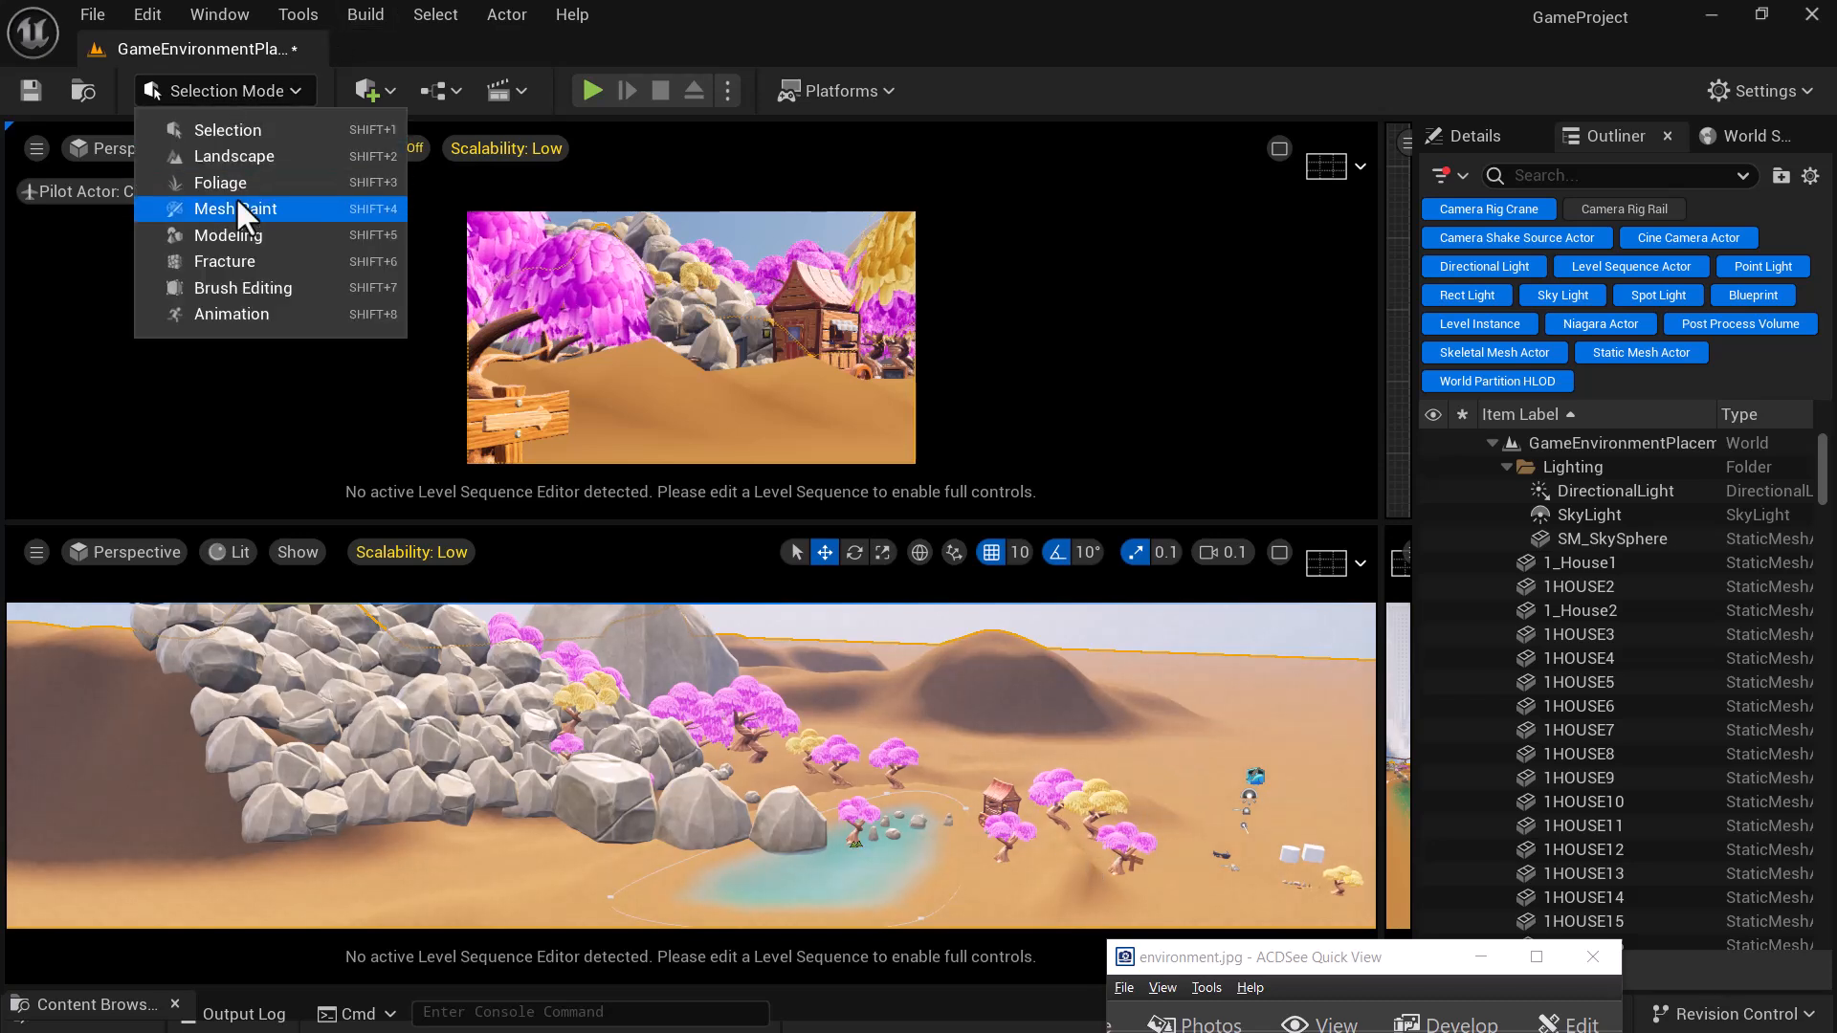
{"action": "left_click", "coordinate": [249, 157]}
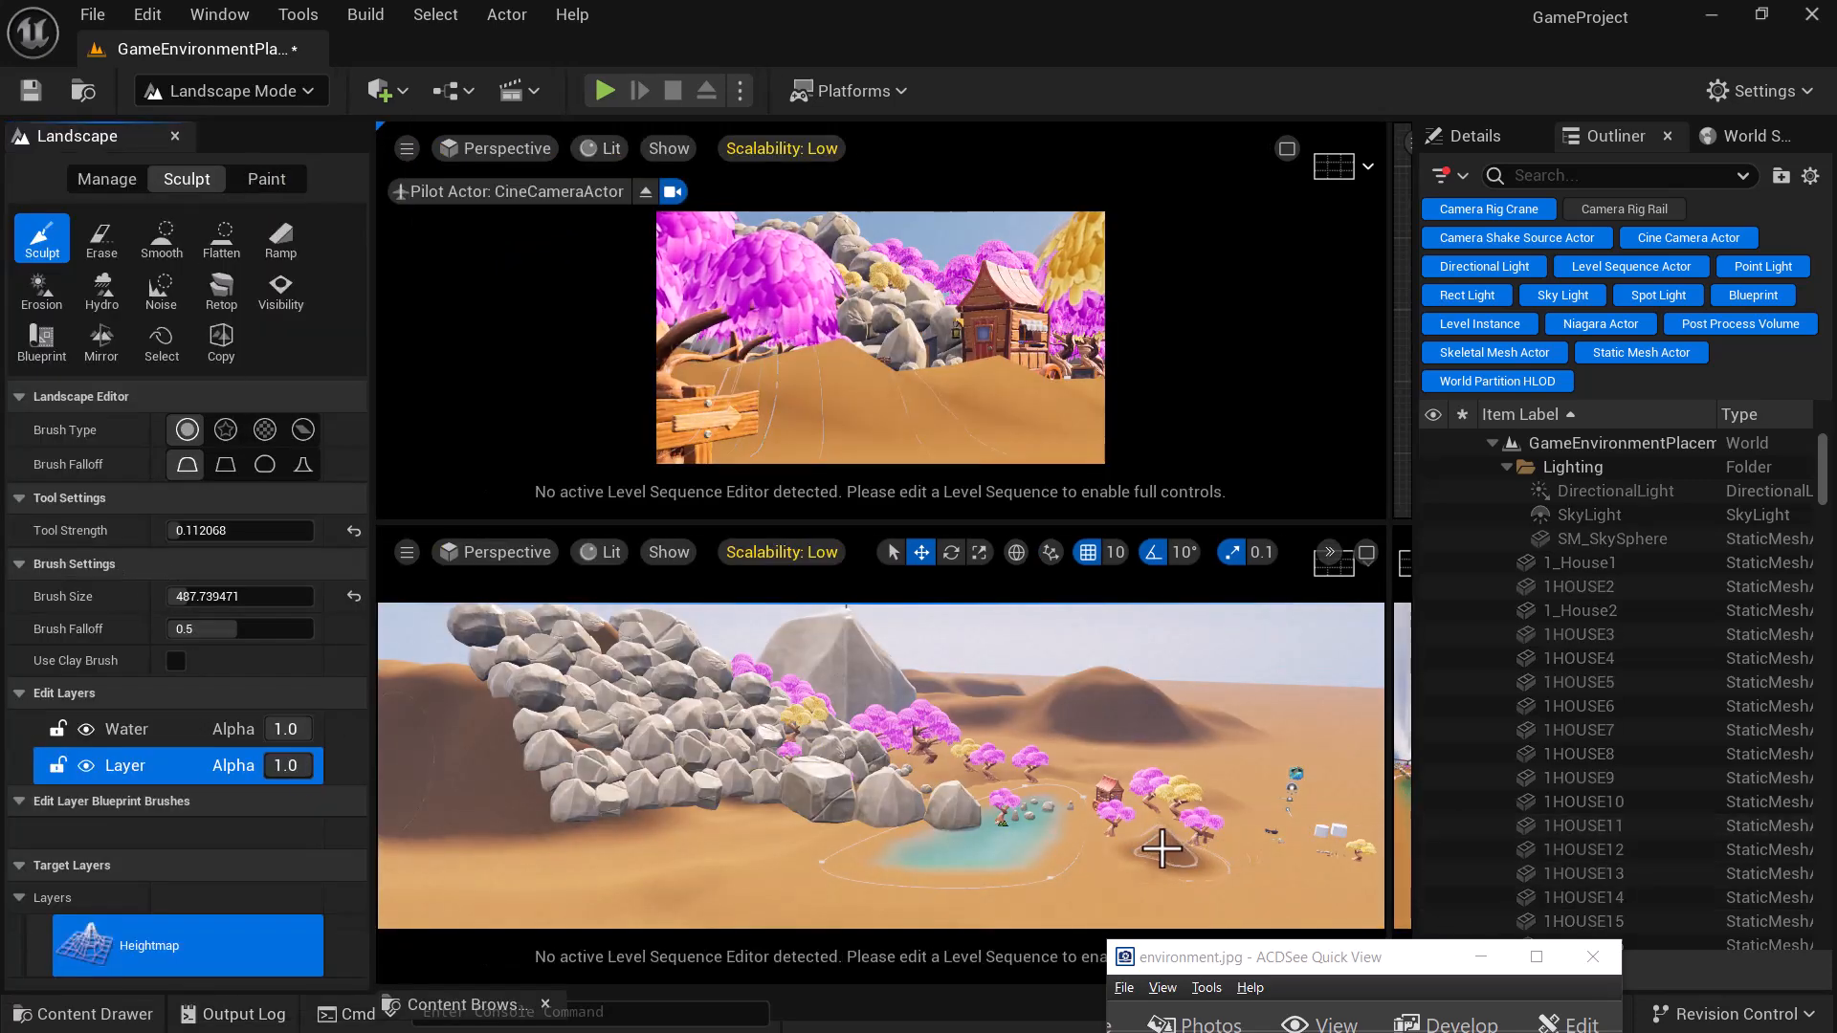
{"action": "mouse_move", "coordinate": [1166, 816]}
{"action": "left_mouse_down"}
{"action": "mouse_move", "coordinate": [1142, 843]}
{"action": "mouse_move", "coordinate": [1203, 850]}
{"action": "left_mouse_up"}
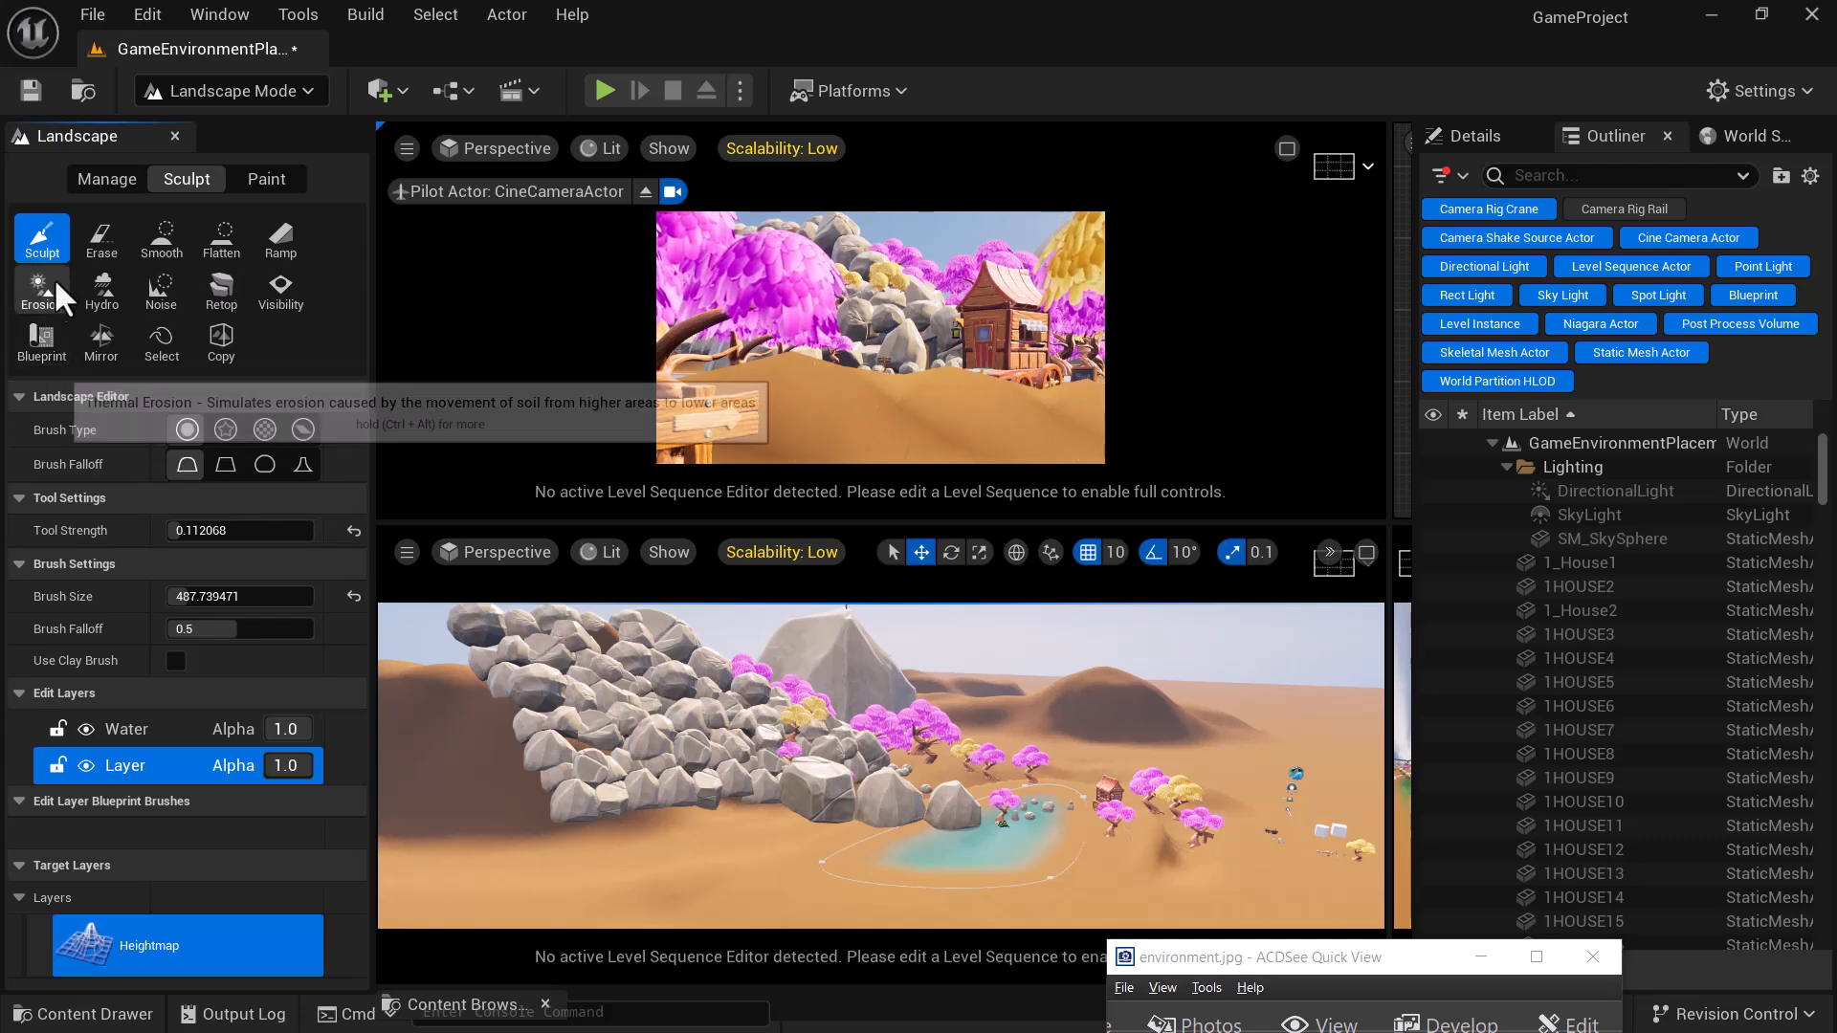
- Smooth the raised ground beside the trees near the wagon with the Smooth tool
{"action": "left_click", "coordinate": [163, 250]}
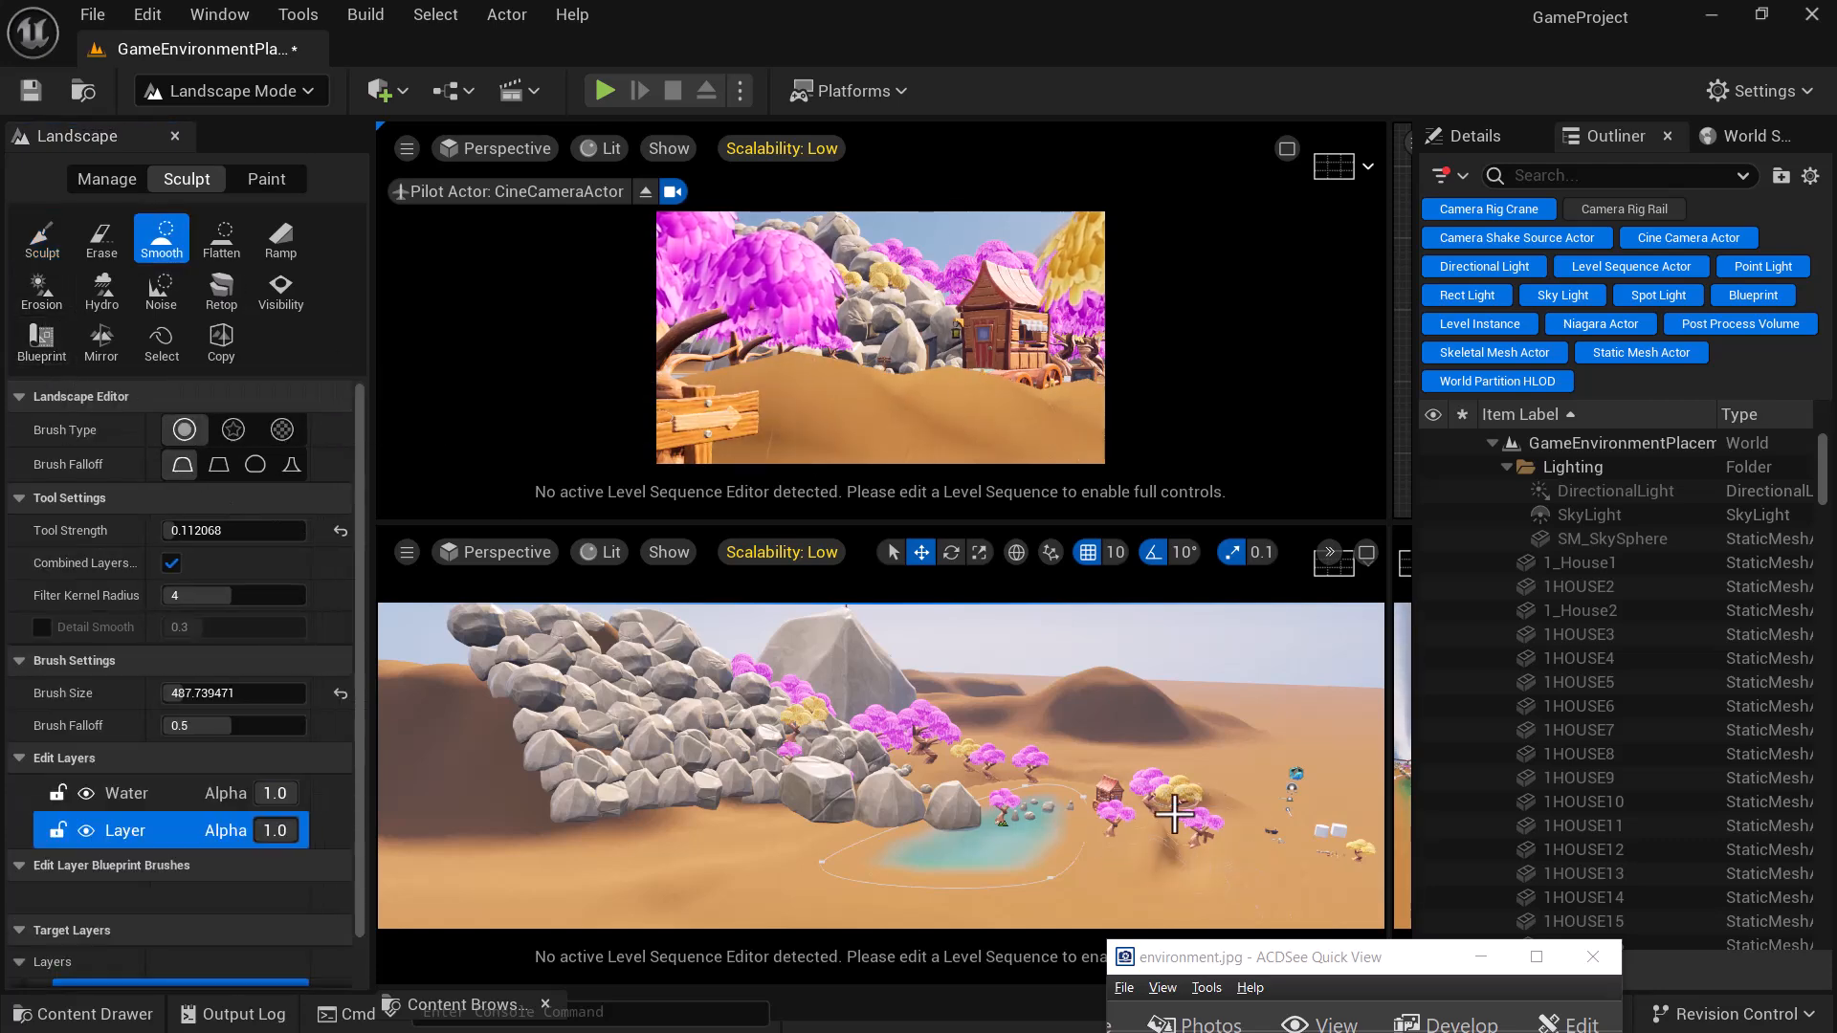
{"action": "left_click_drag", "start_coordinate": [1165, 854], "coordinate": [1174, 822]}
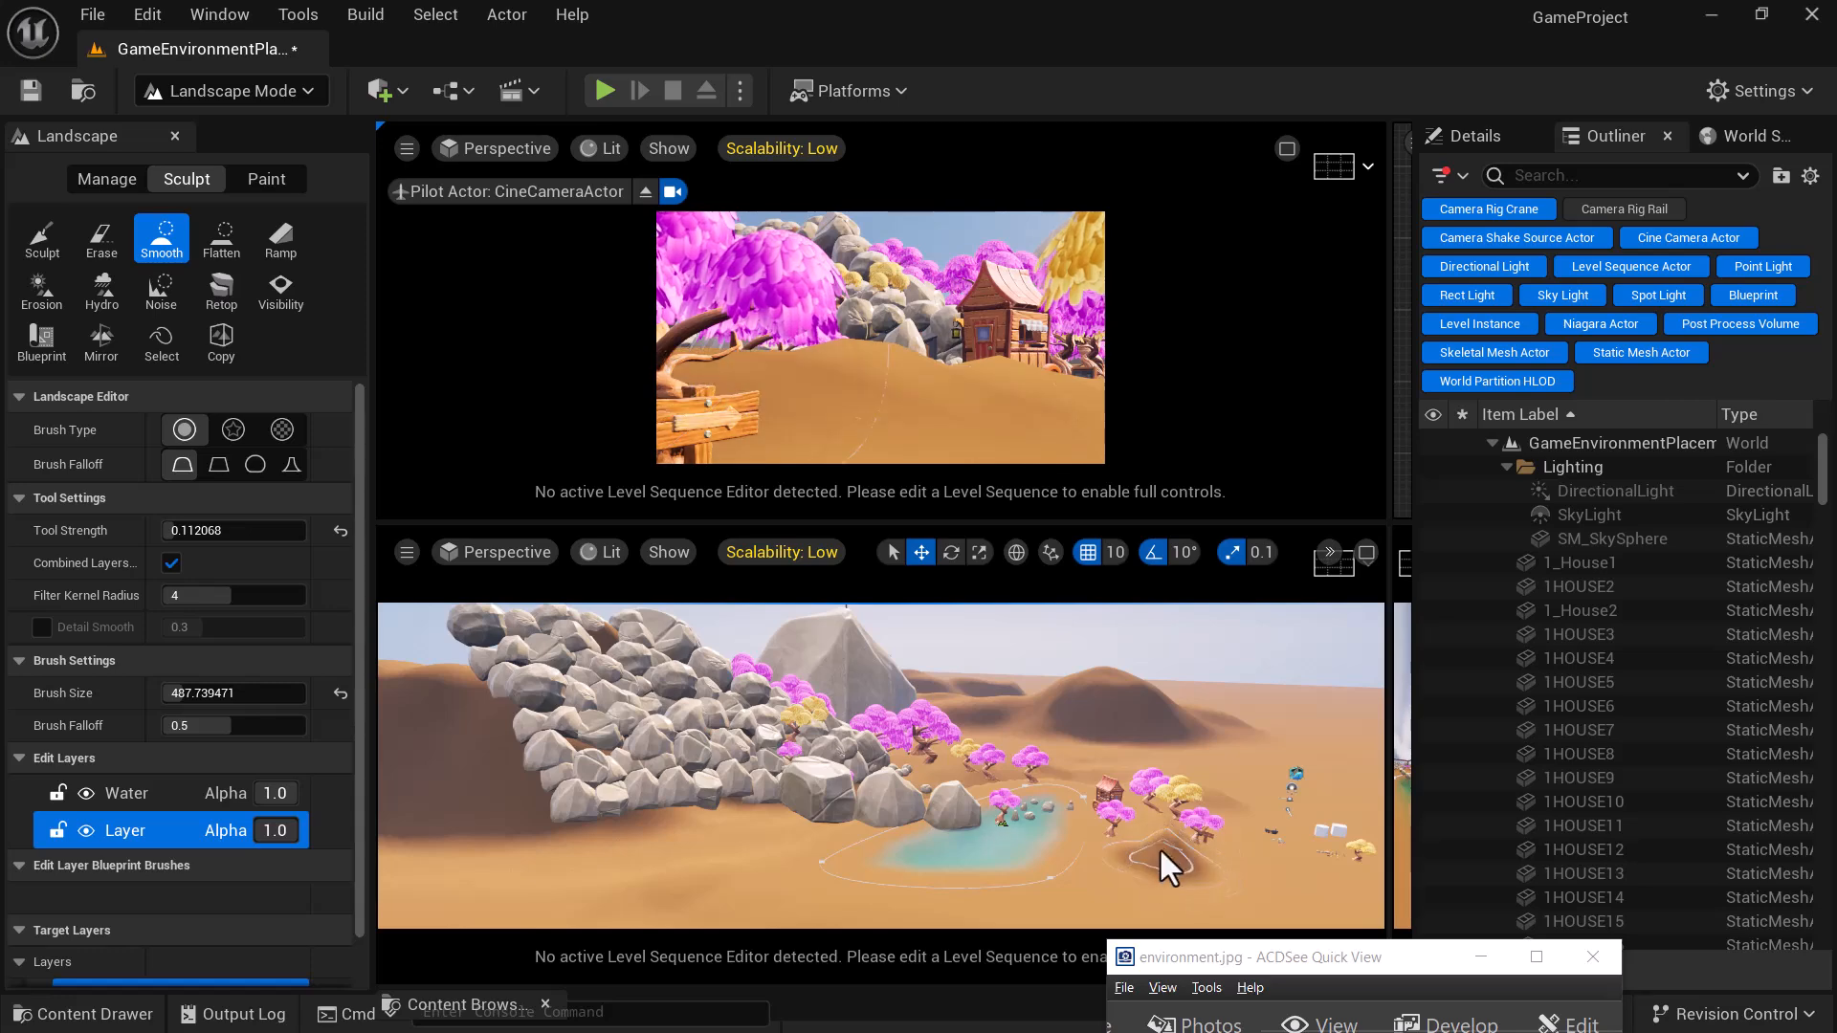
{"action": "right_click_drag", "start_coordinate": [1235, 828], "coordinate": [1268, 823]}
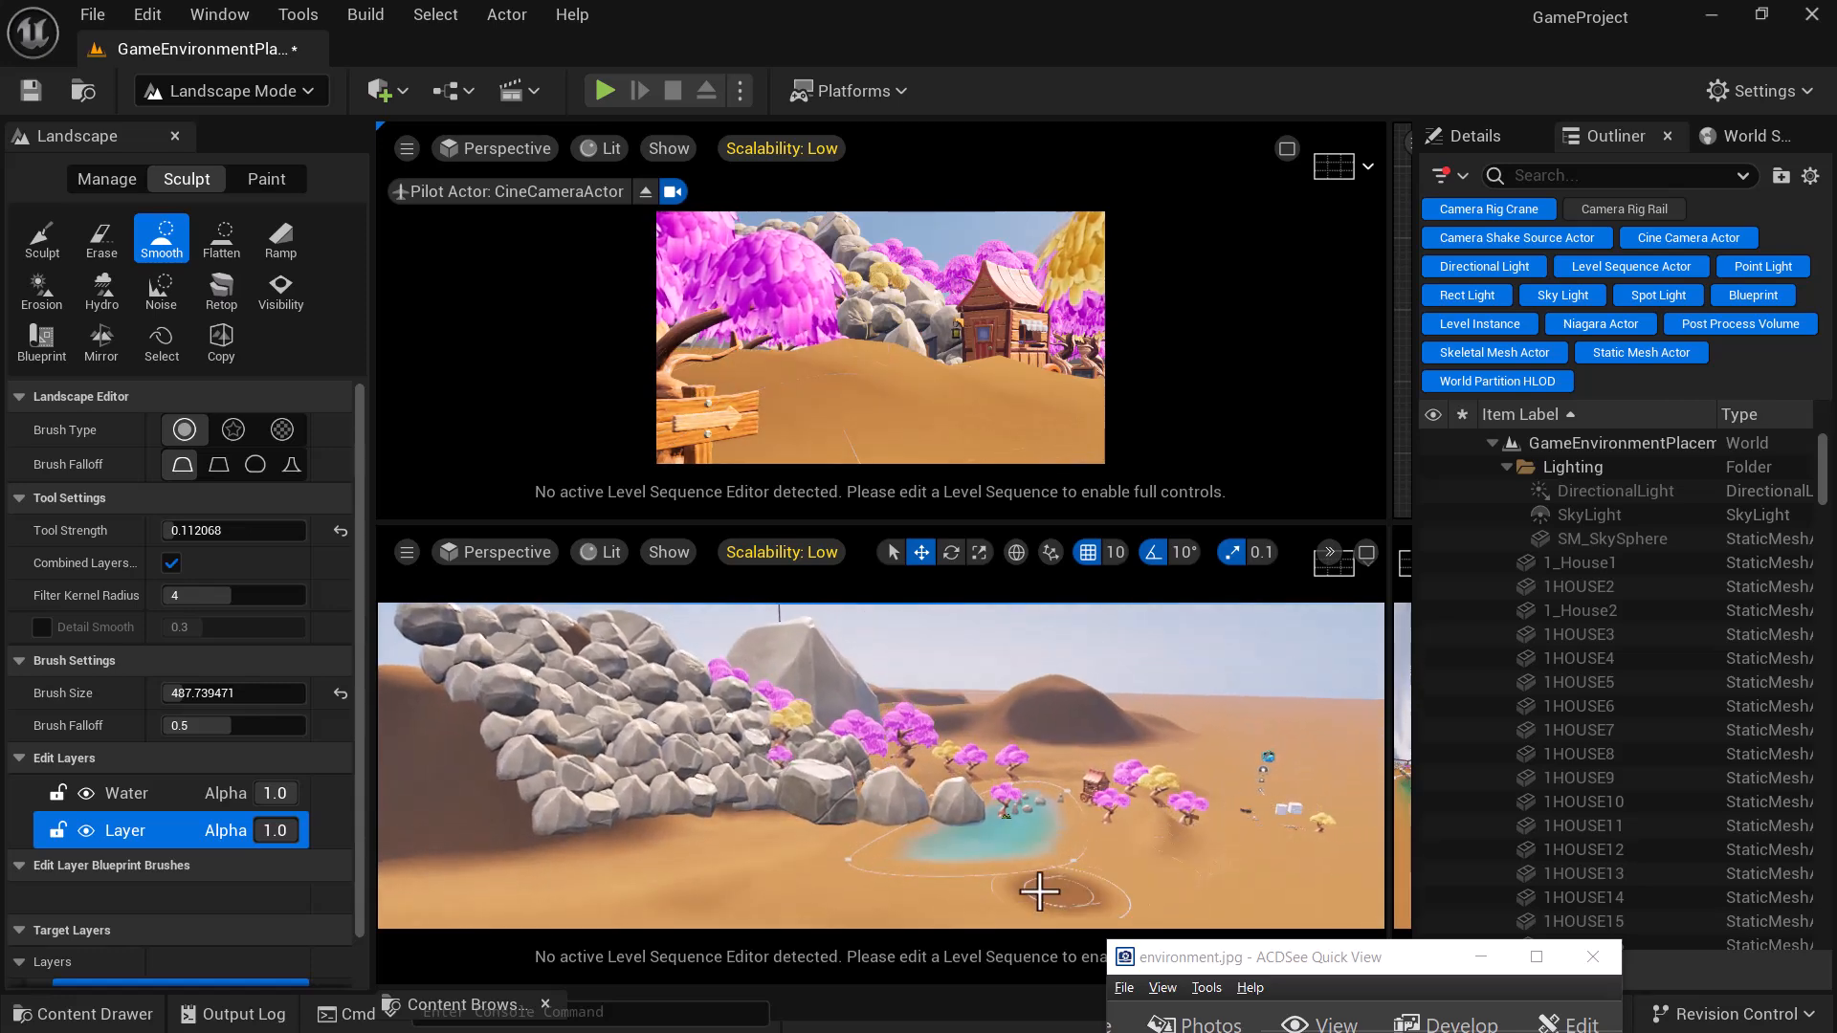
- Switch back to Selection mode and select the WaterBodyLake actor with its details shown
{"action": "left_click", "coordinate": [203, 101]}
{"action": "left_click", "coordinate": [220, 129]}
{"action": "left_click", "coordinate": [952, 892]}
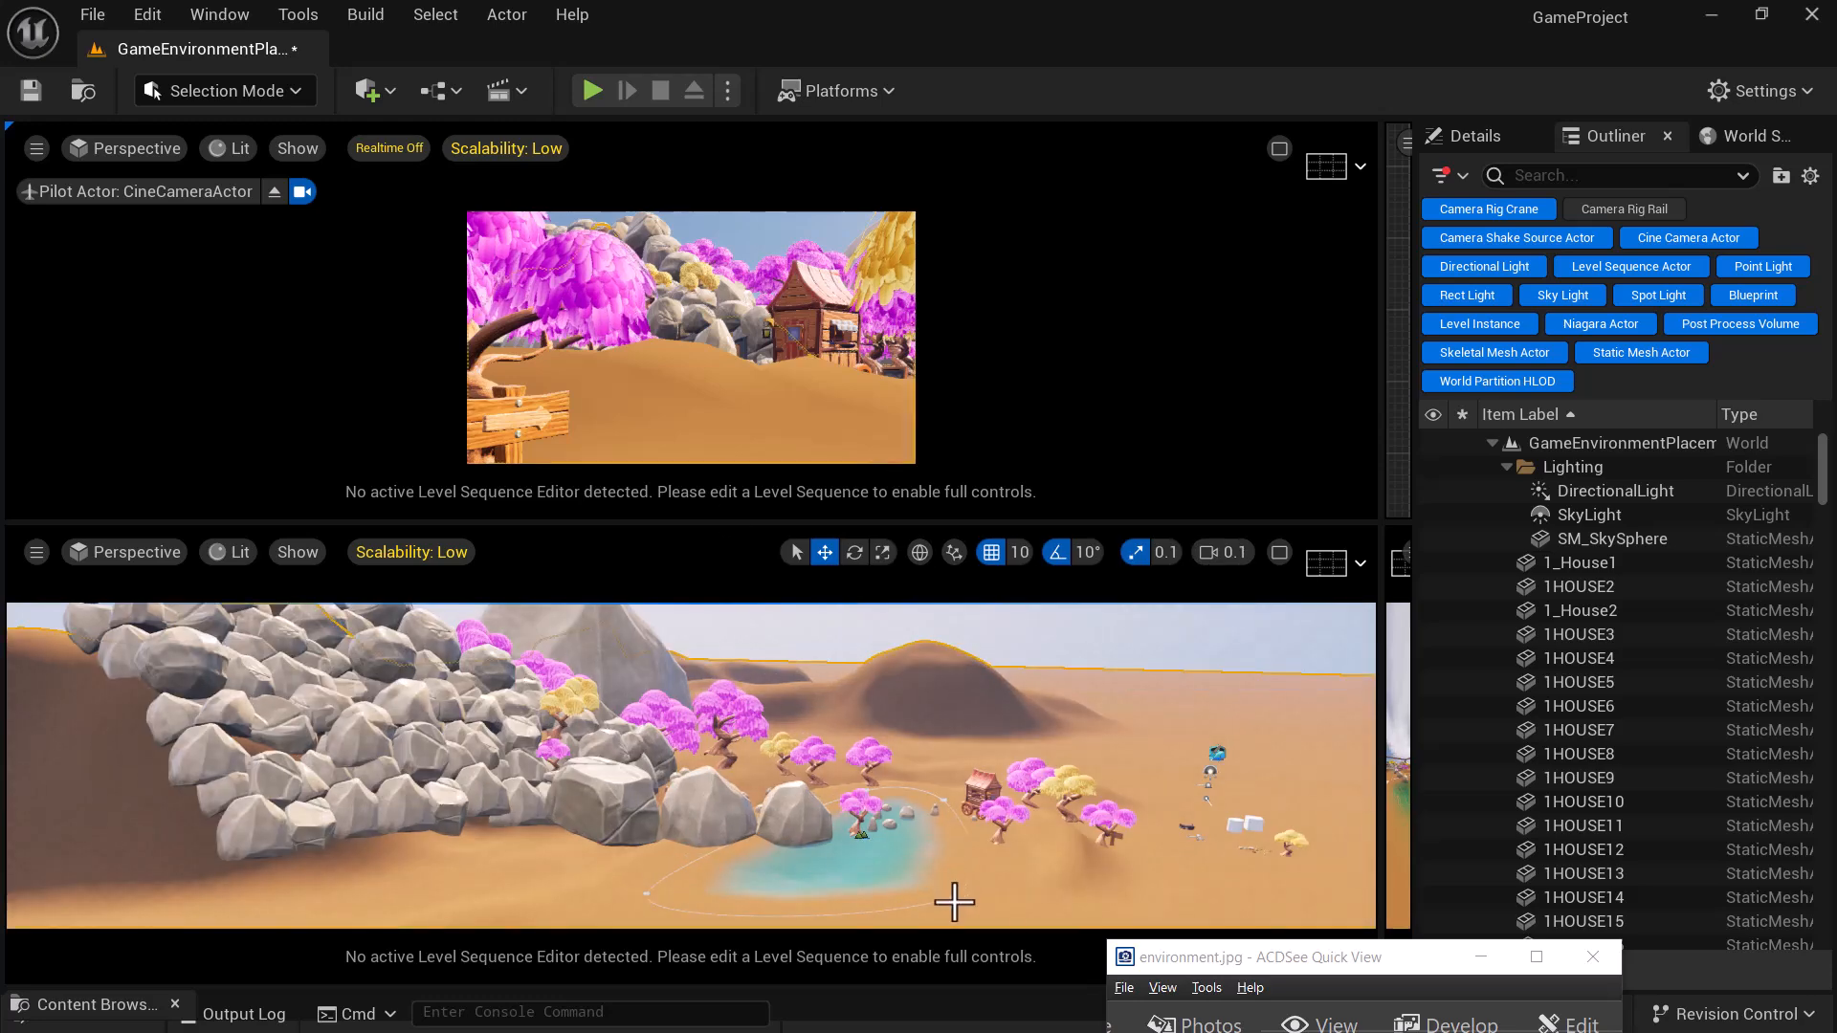
{"action": "scroll", "coordinate": [925, 895], "scroll_direction": "down", "scroll_amount": 3}
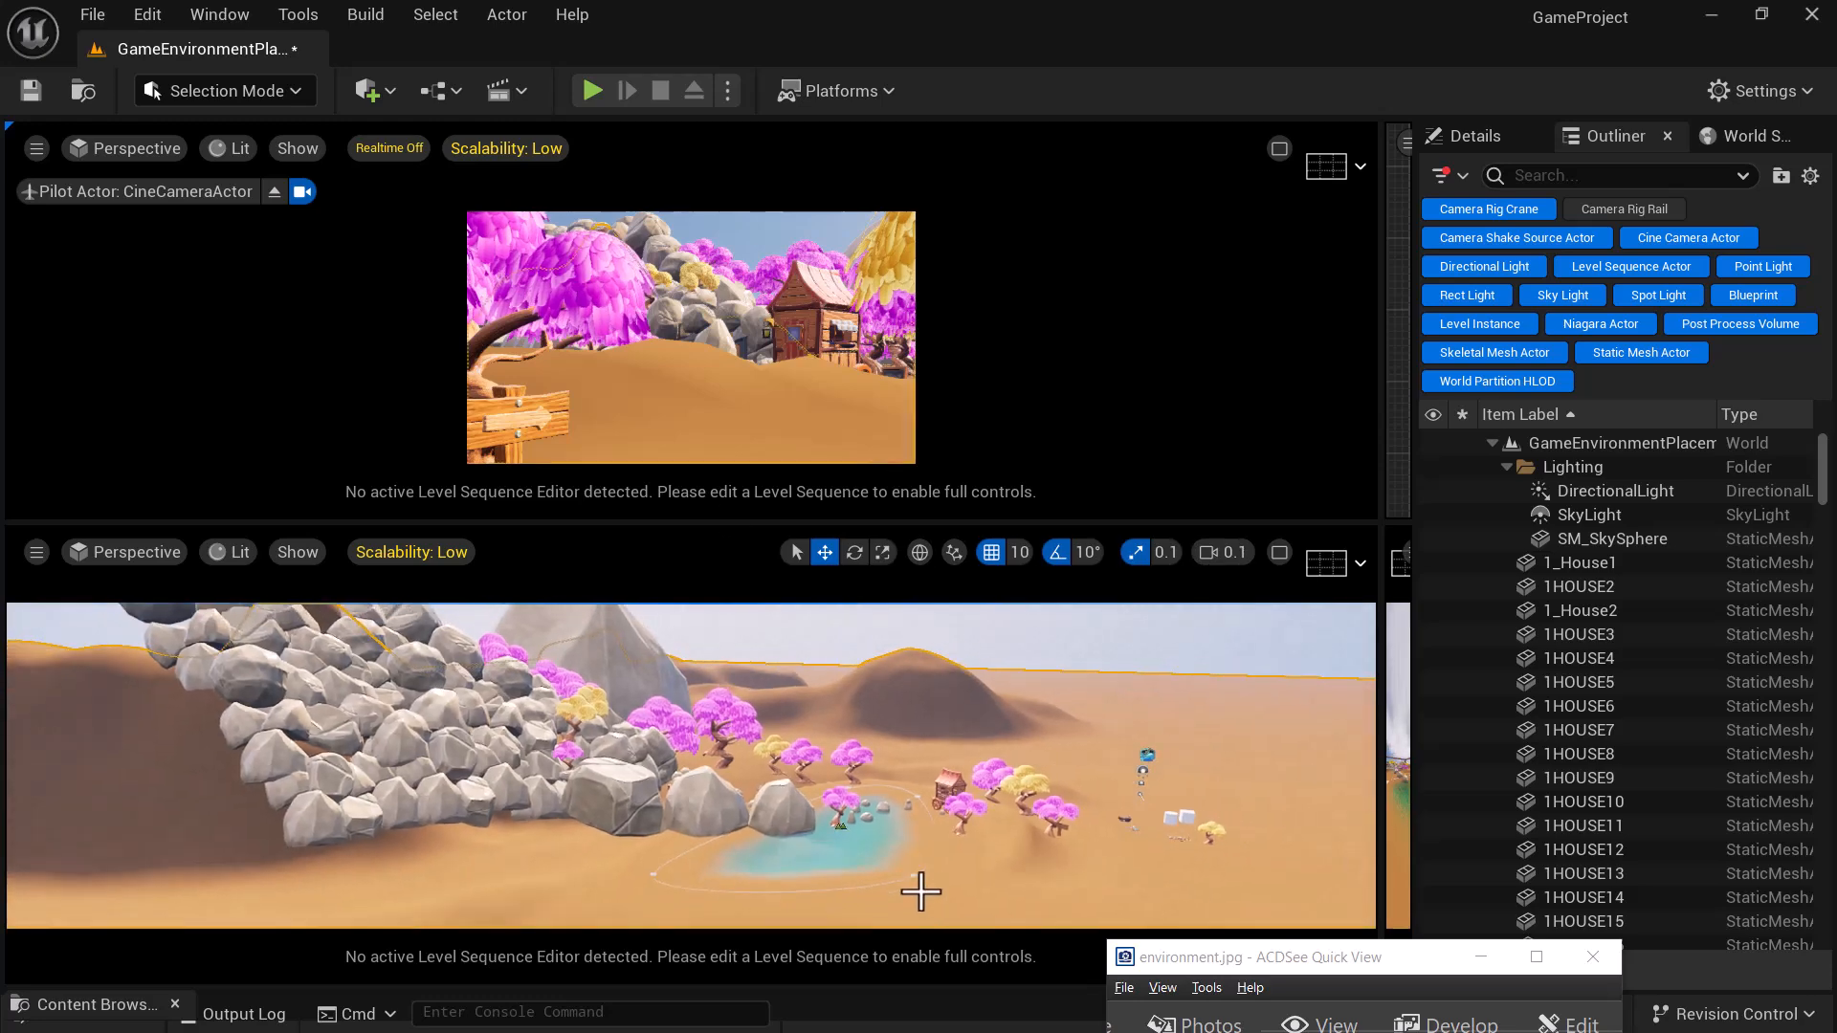
{"action": "scroll", "coordinate": [1678, 698], "scroll_direction": "down", "scroll_amount": 2}
{"action": "scroll", "coordinate": [1634, 738], "scroll_direction": "up", "scroll_amount": 2}
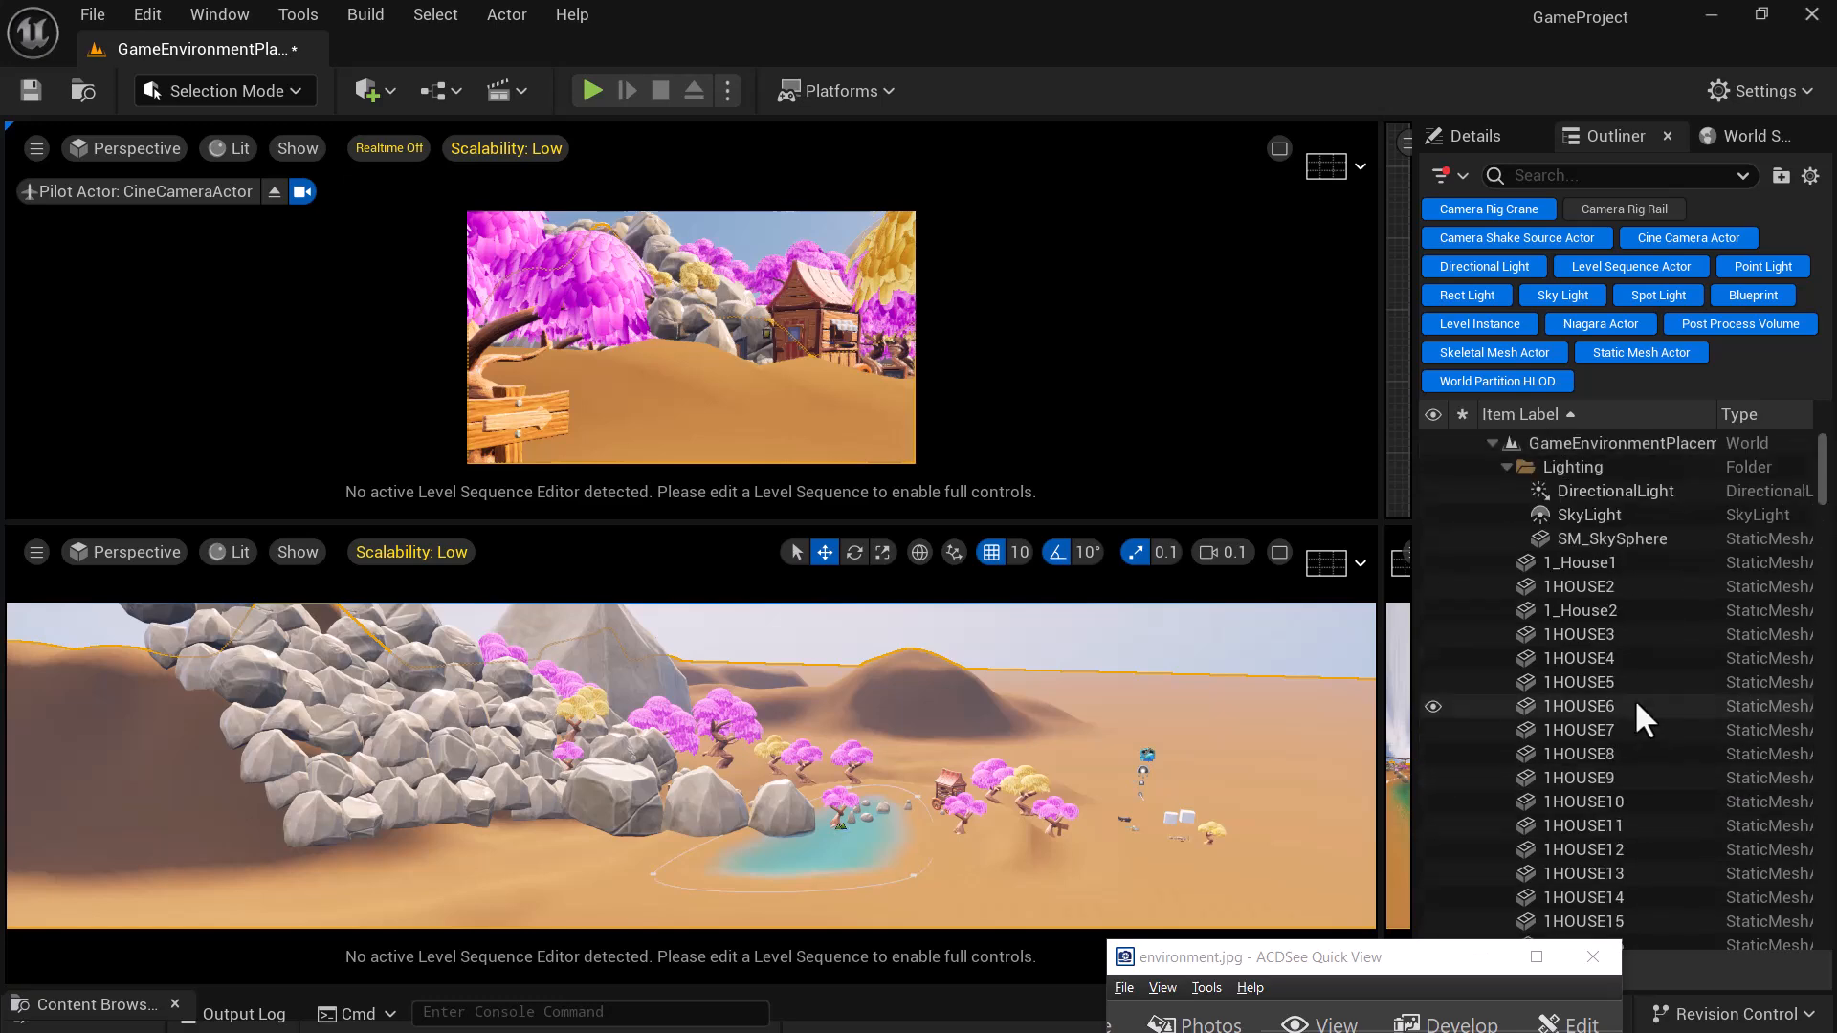
{"action": "left_click", "coordinate": [1473, 136]}
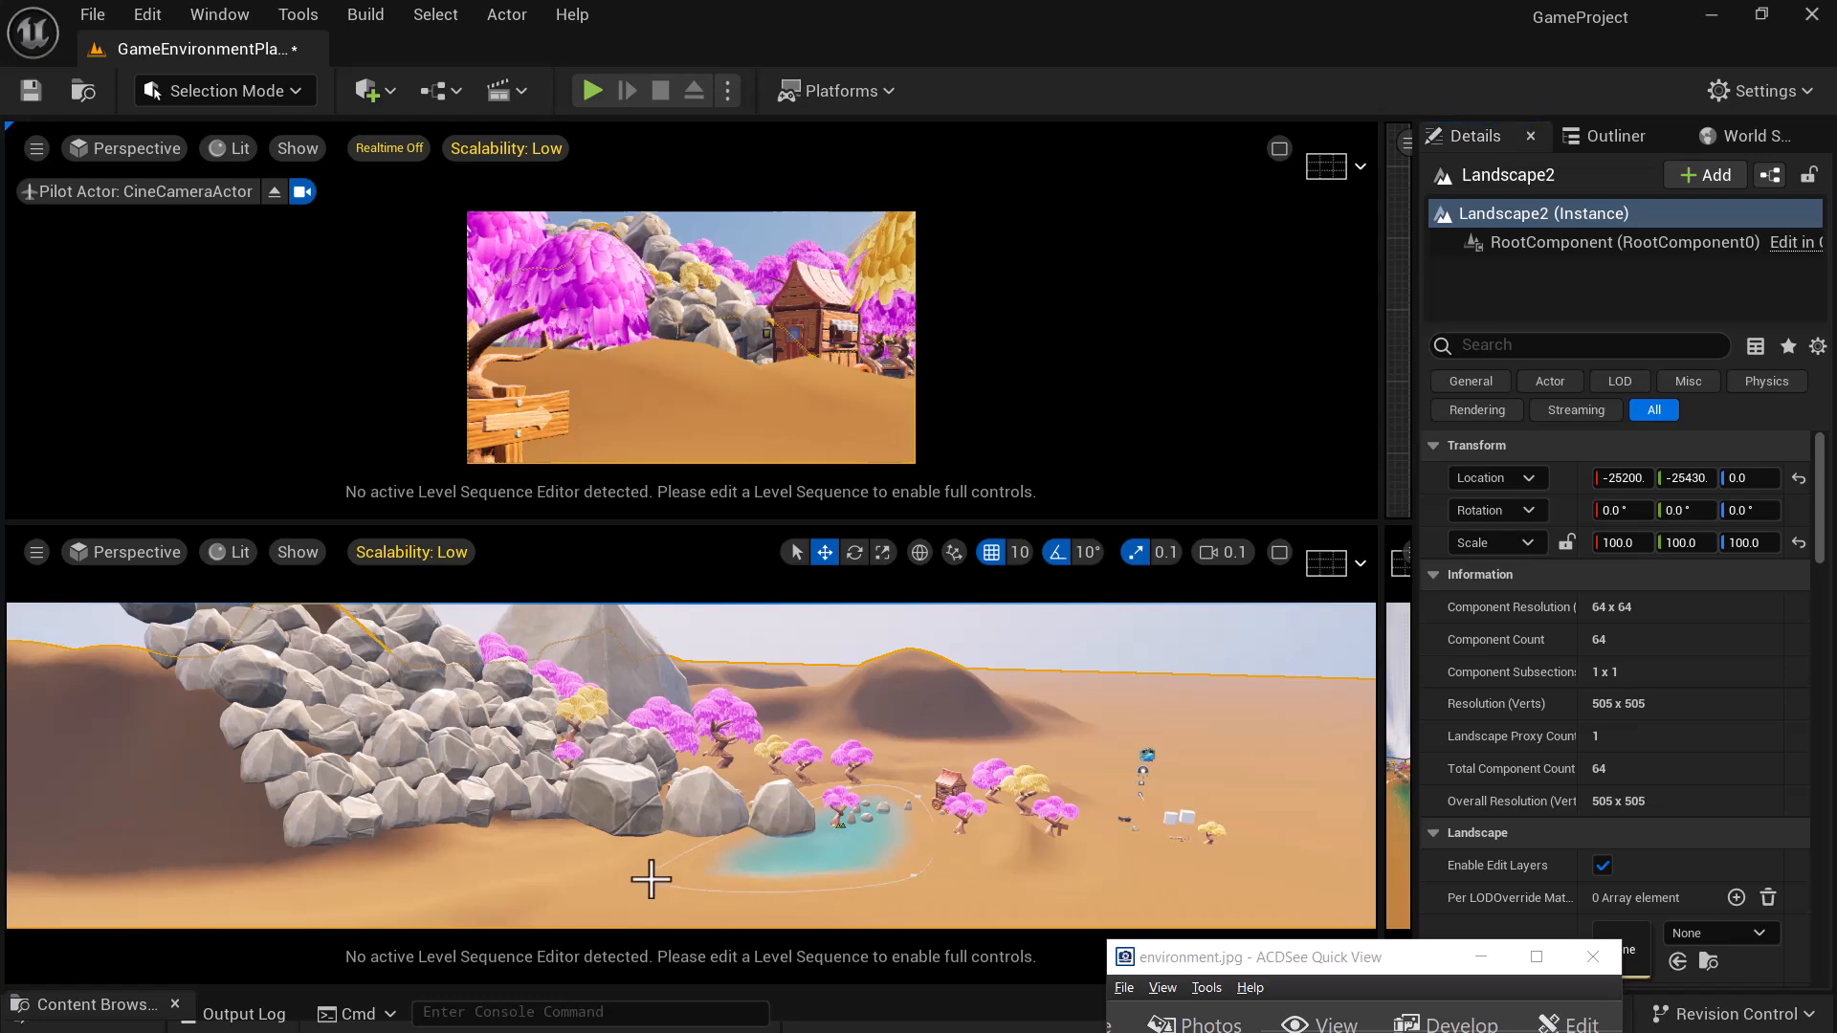
{"action": "left_click", "coordinate": [706, 807]}
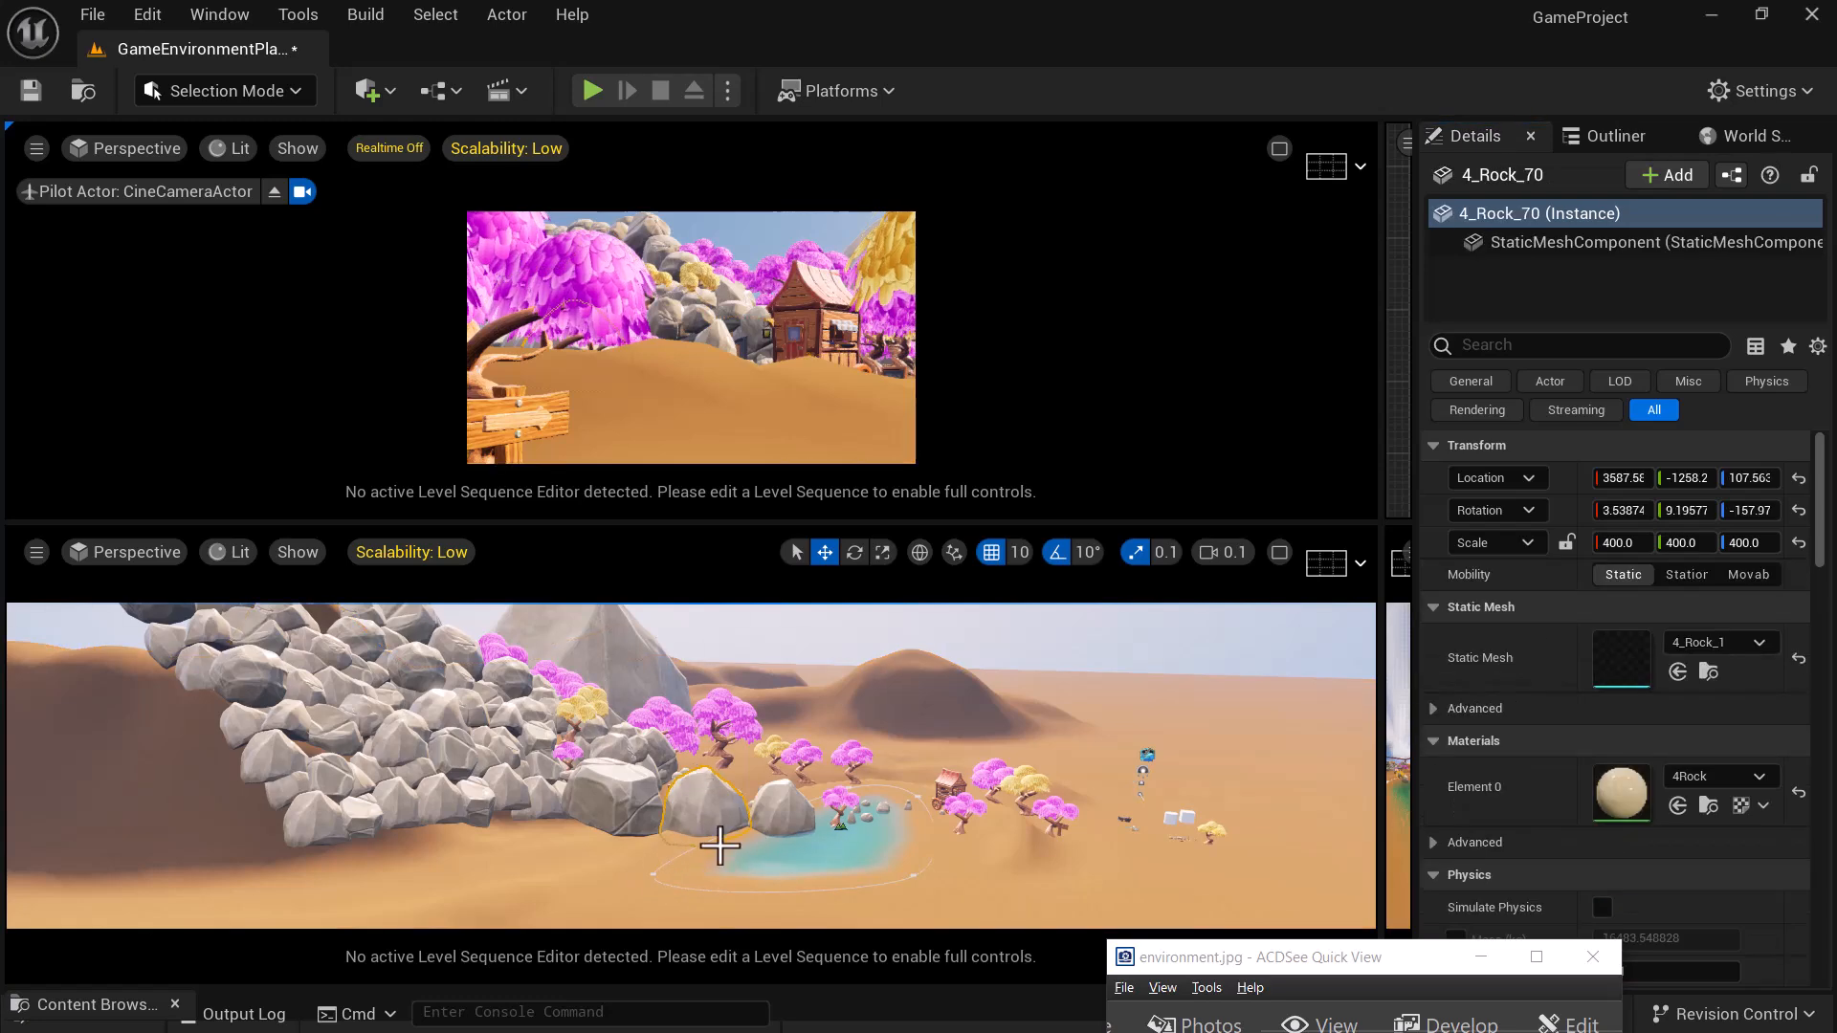
{"action": "left_click", "coordinate": [745, 865]}
{"action": "left_click", "coordinate": [779, 860]}
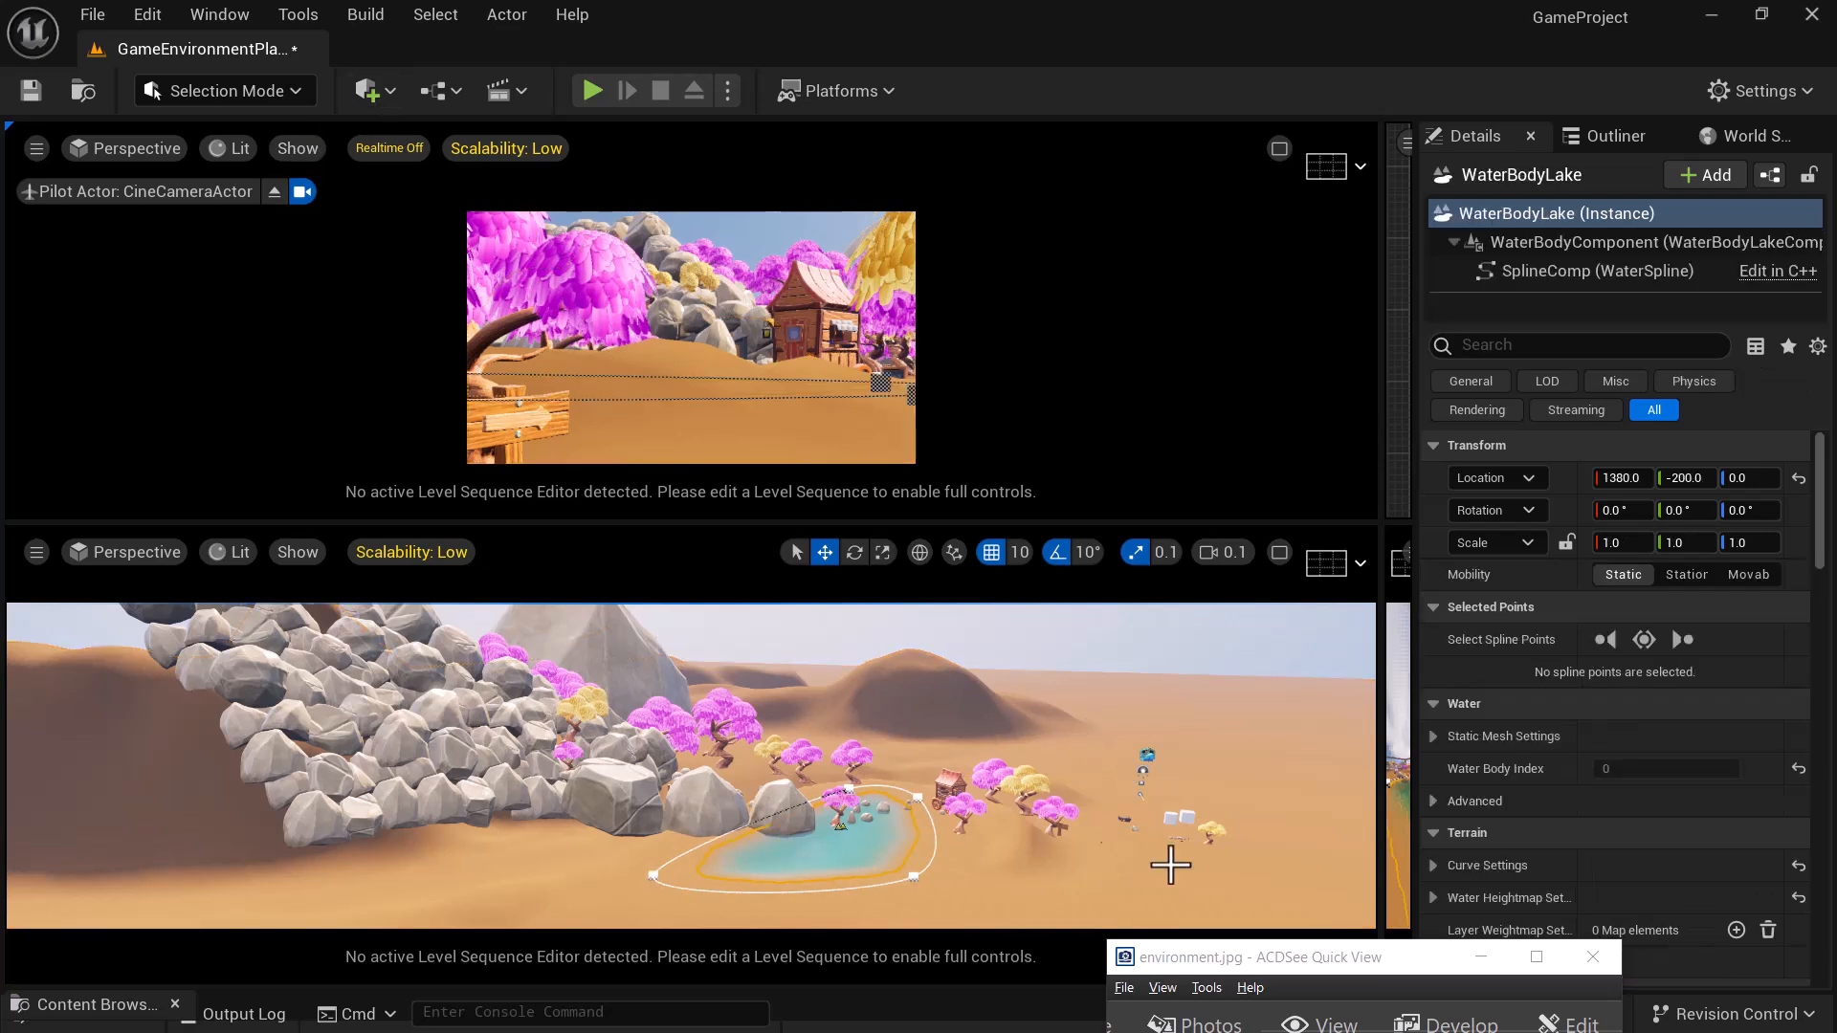
- Select all four spline points of the lake's outline together
{"action": "scroll", "coordinate": [1089, 852], "scroll_direction": "down", "scroll_amount": 6}
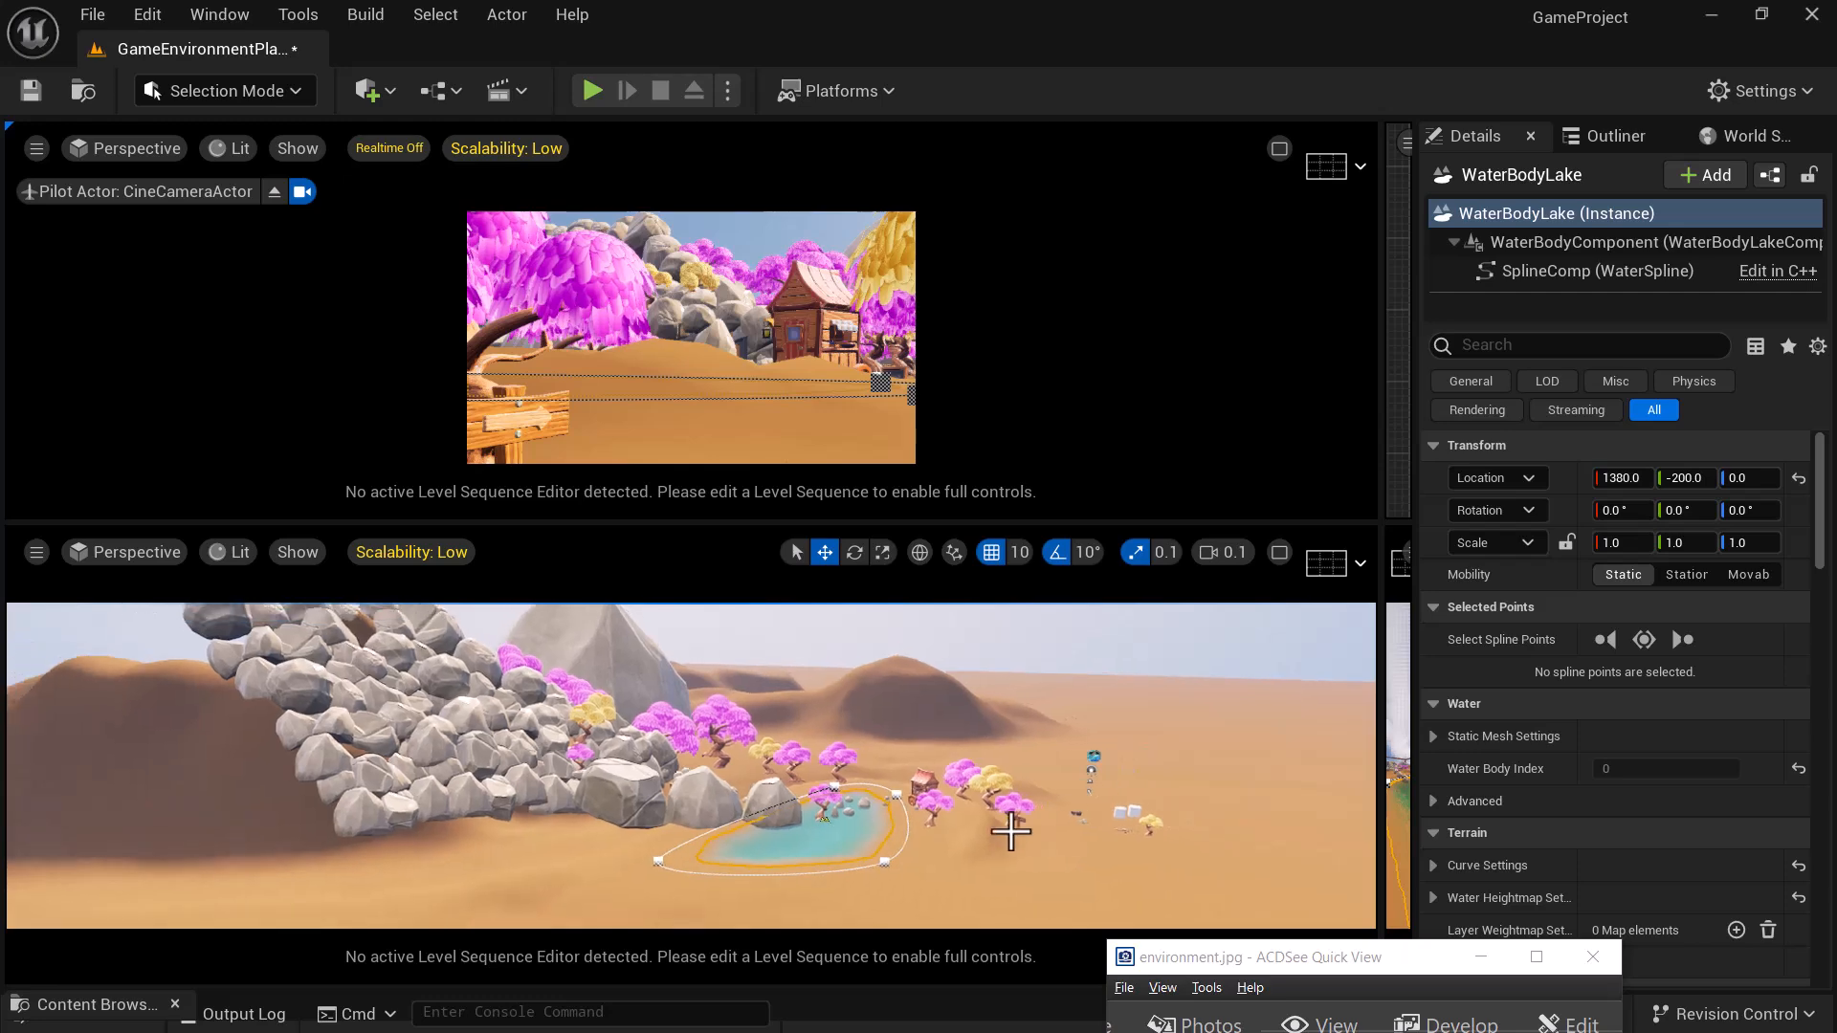
{"action": "left_click_drag", "start_coordinate": [866, 836], "coordinate": [1012, 811], "text": "alt"}
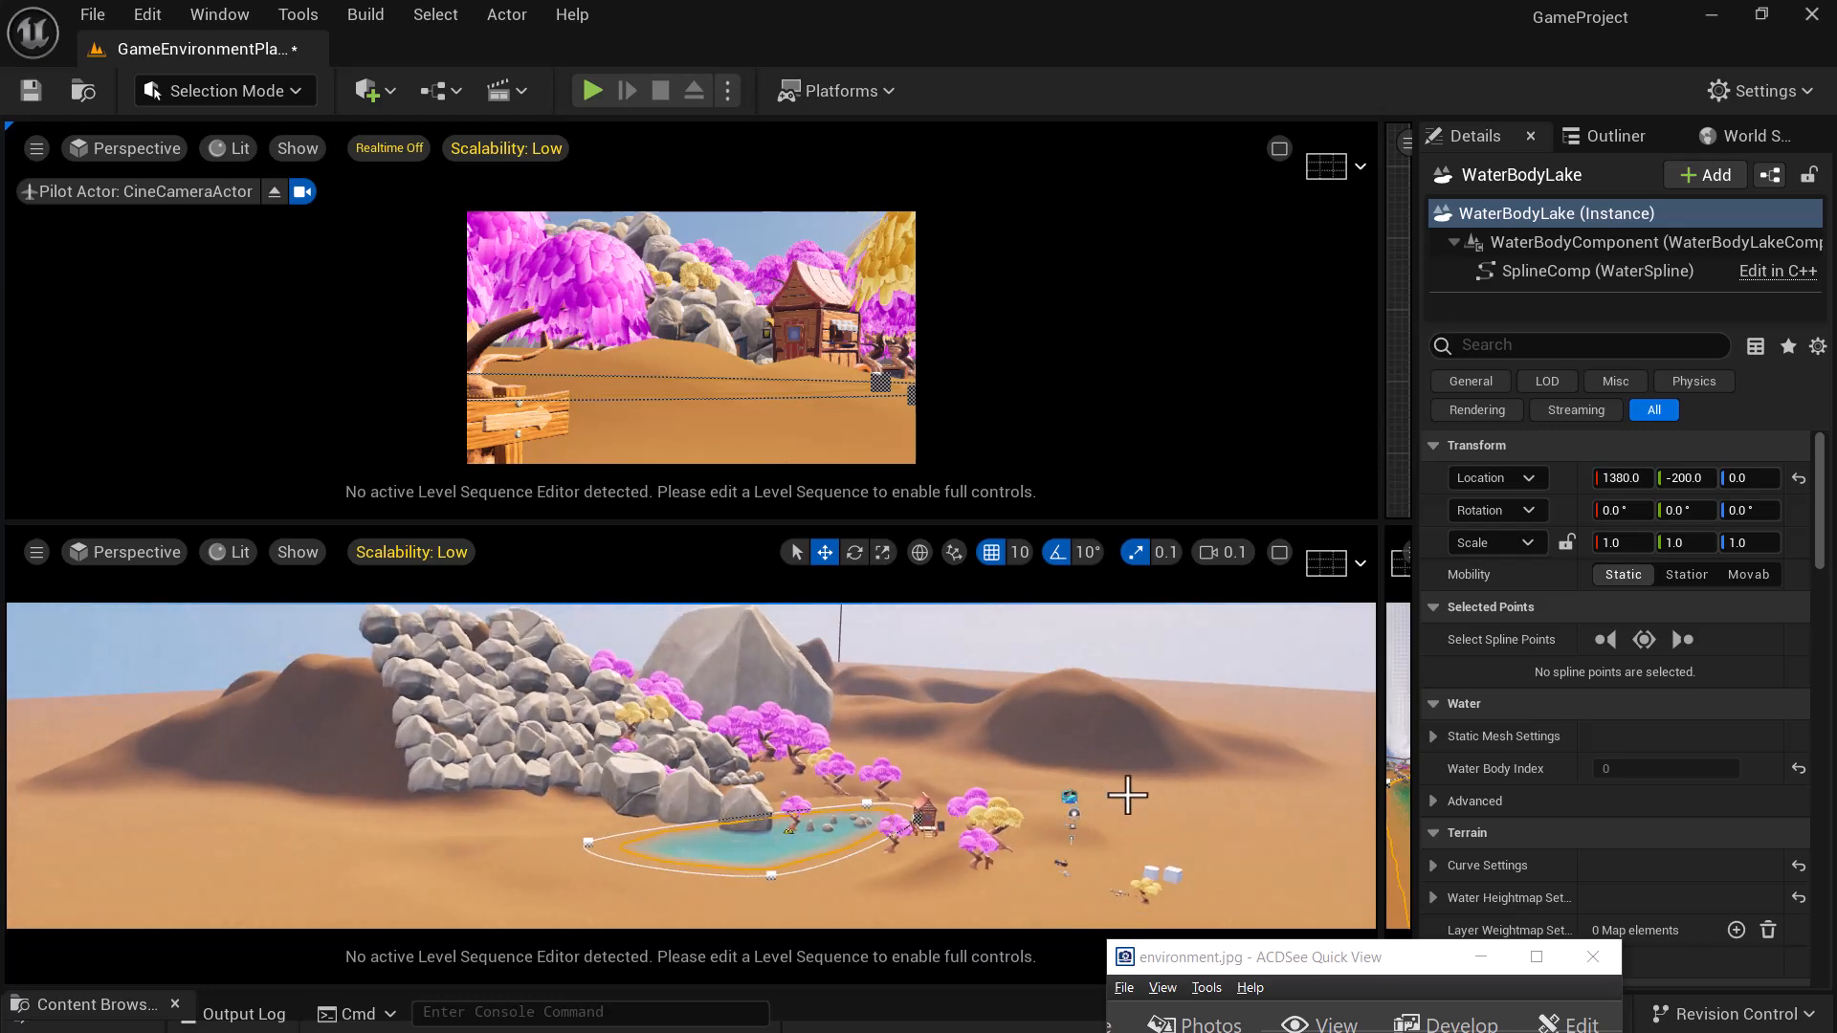
{"action": "left_click_drag", "start_coordinate": [1146, 820], "coordinate": [1110, 813], "text": "alt"}
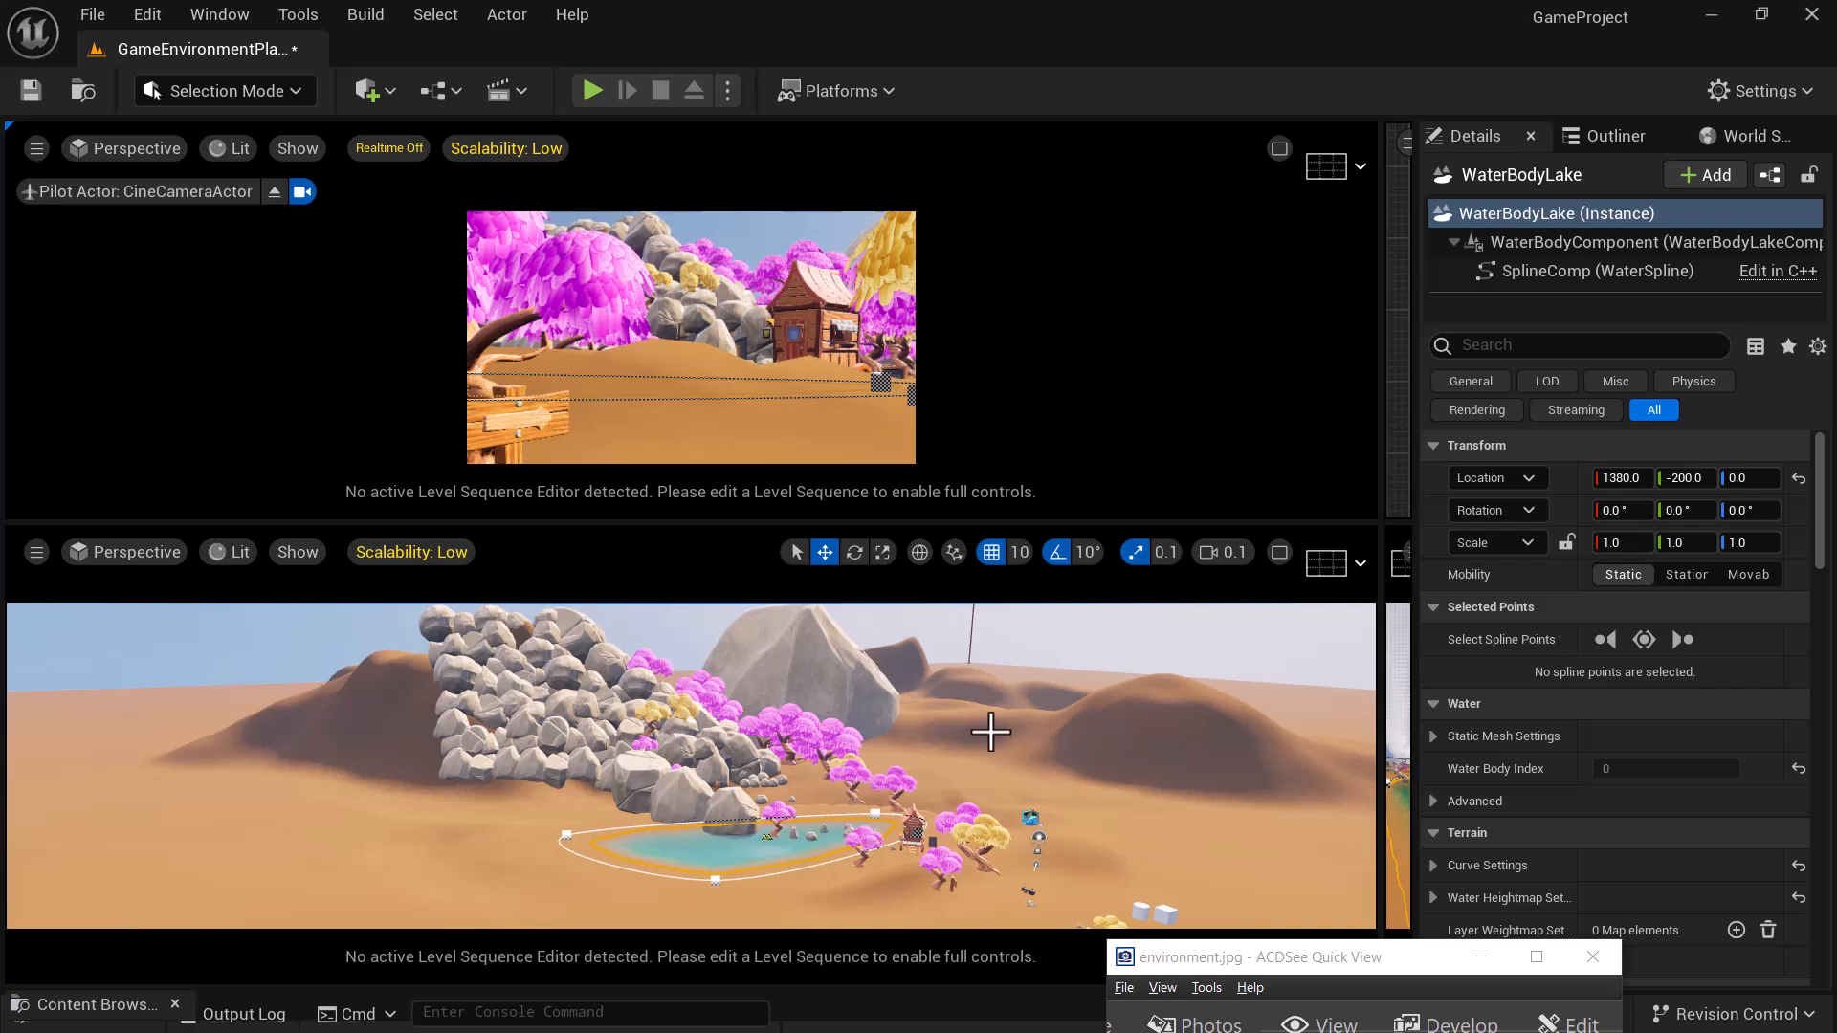
{"action": "left_click_drag", "start_coordinate": [1060, 787], "coordinate": [1052, 747], "text": "alt"}
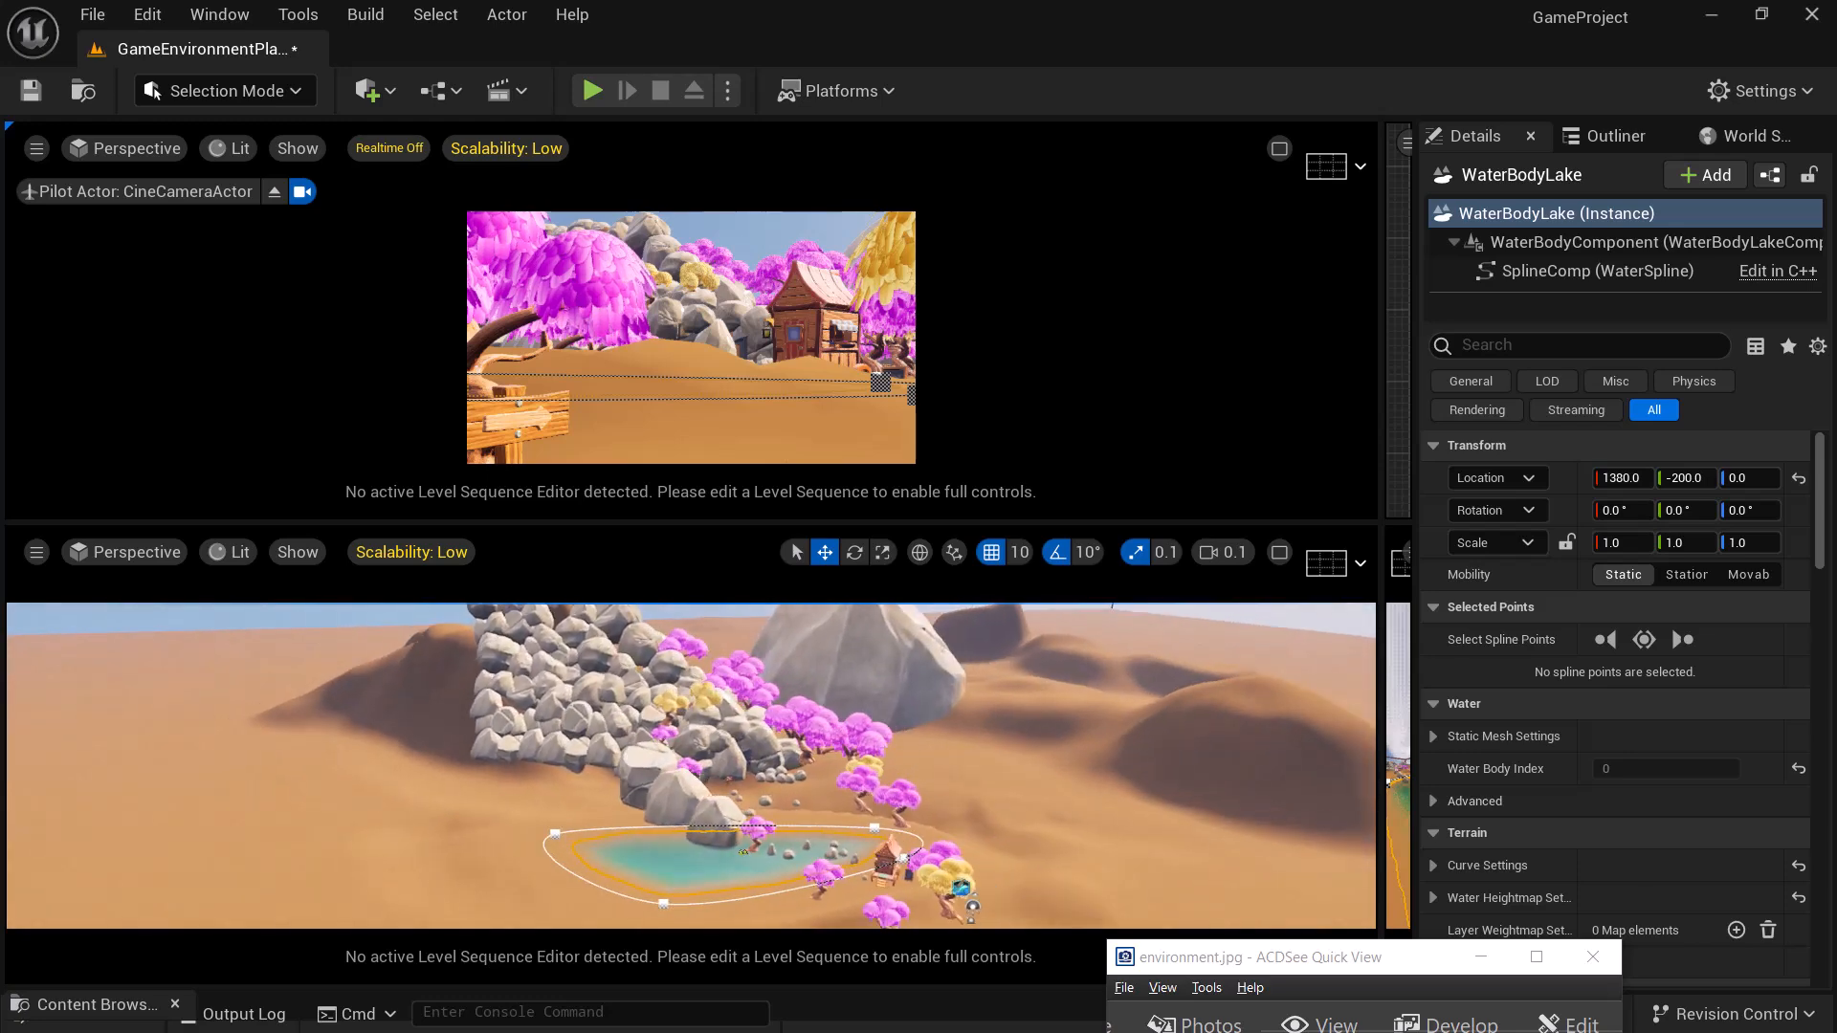
{"action": "left_click", "coordinate": [560, 833]}
{"action": "left_click", "coordinate": [554, 832]}
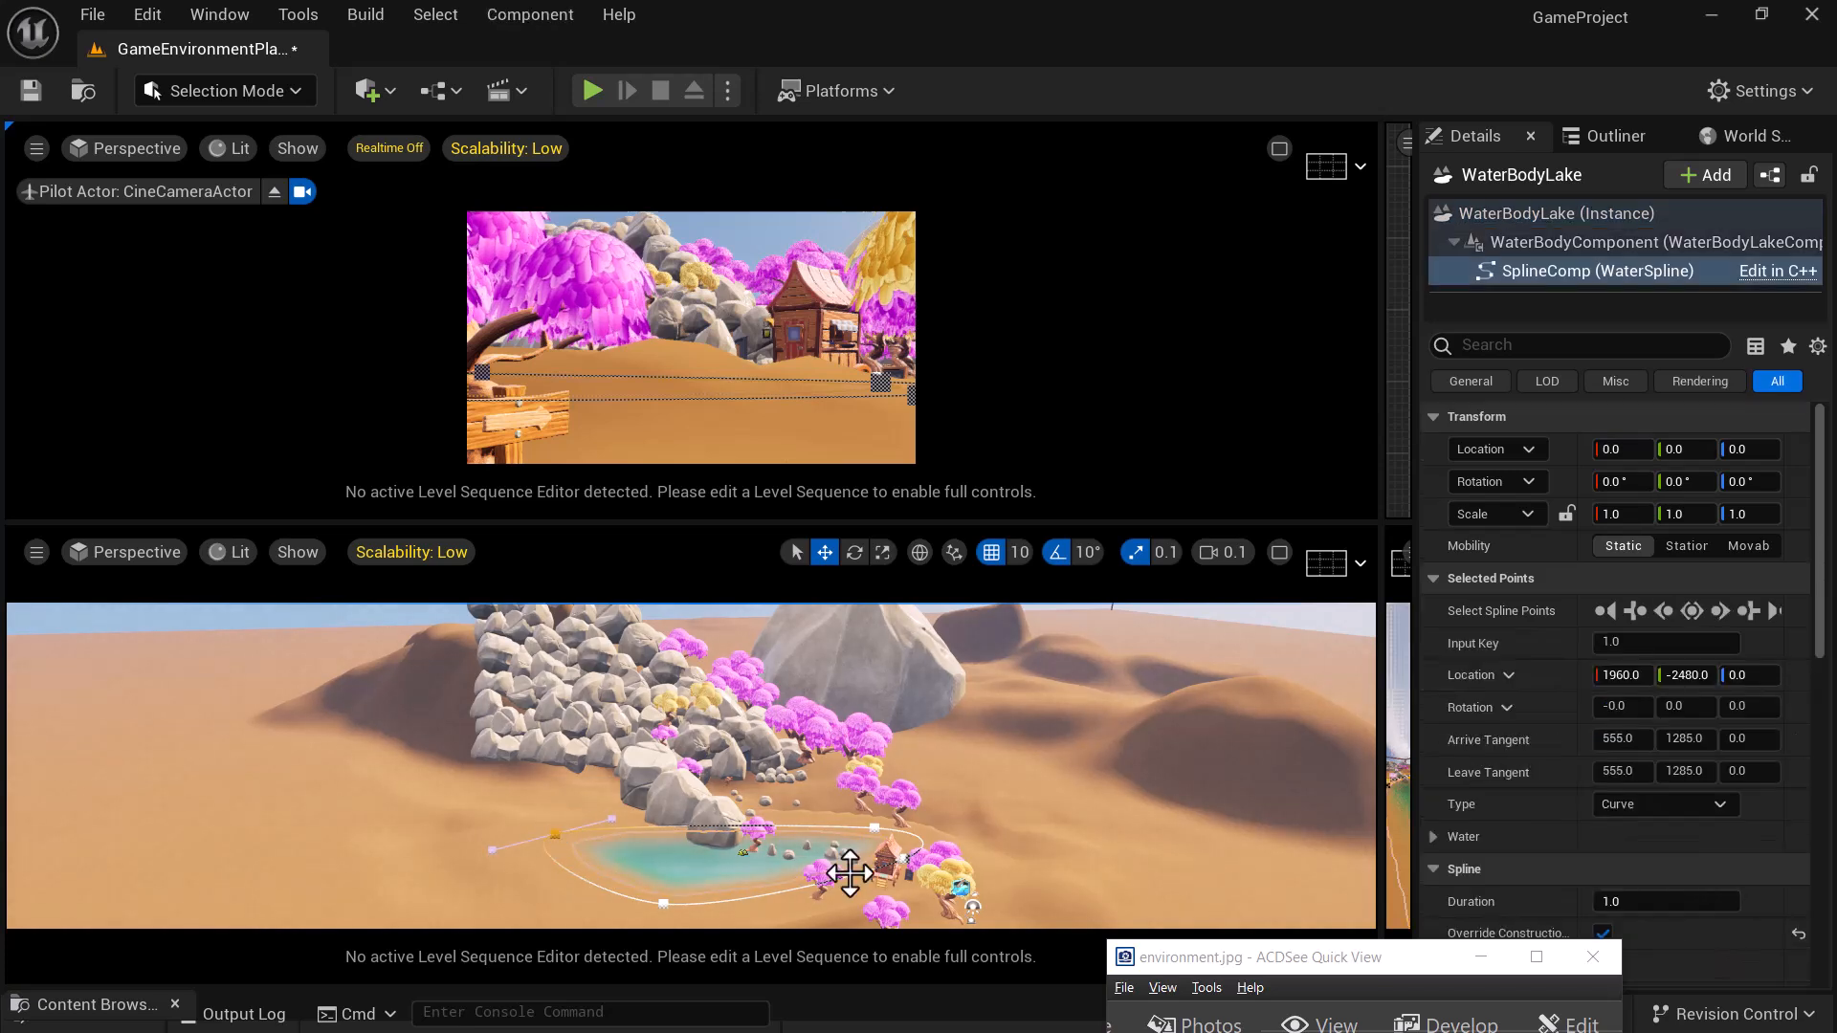
{"action": "left_click", "coordinate": [663, 907]}
{"action": "left_click", "coordinate": [870, 824]}
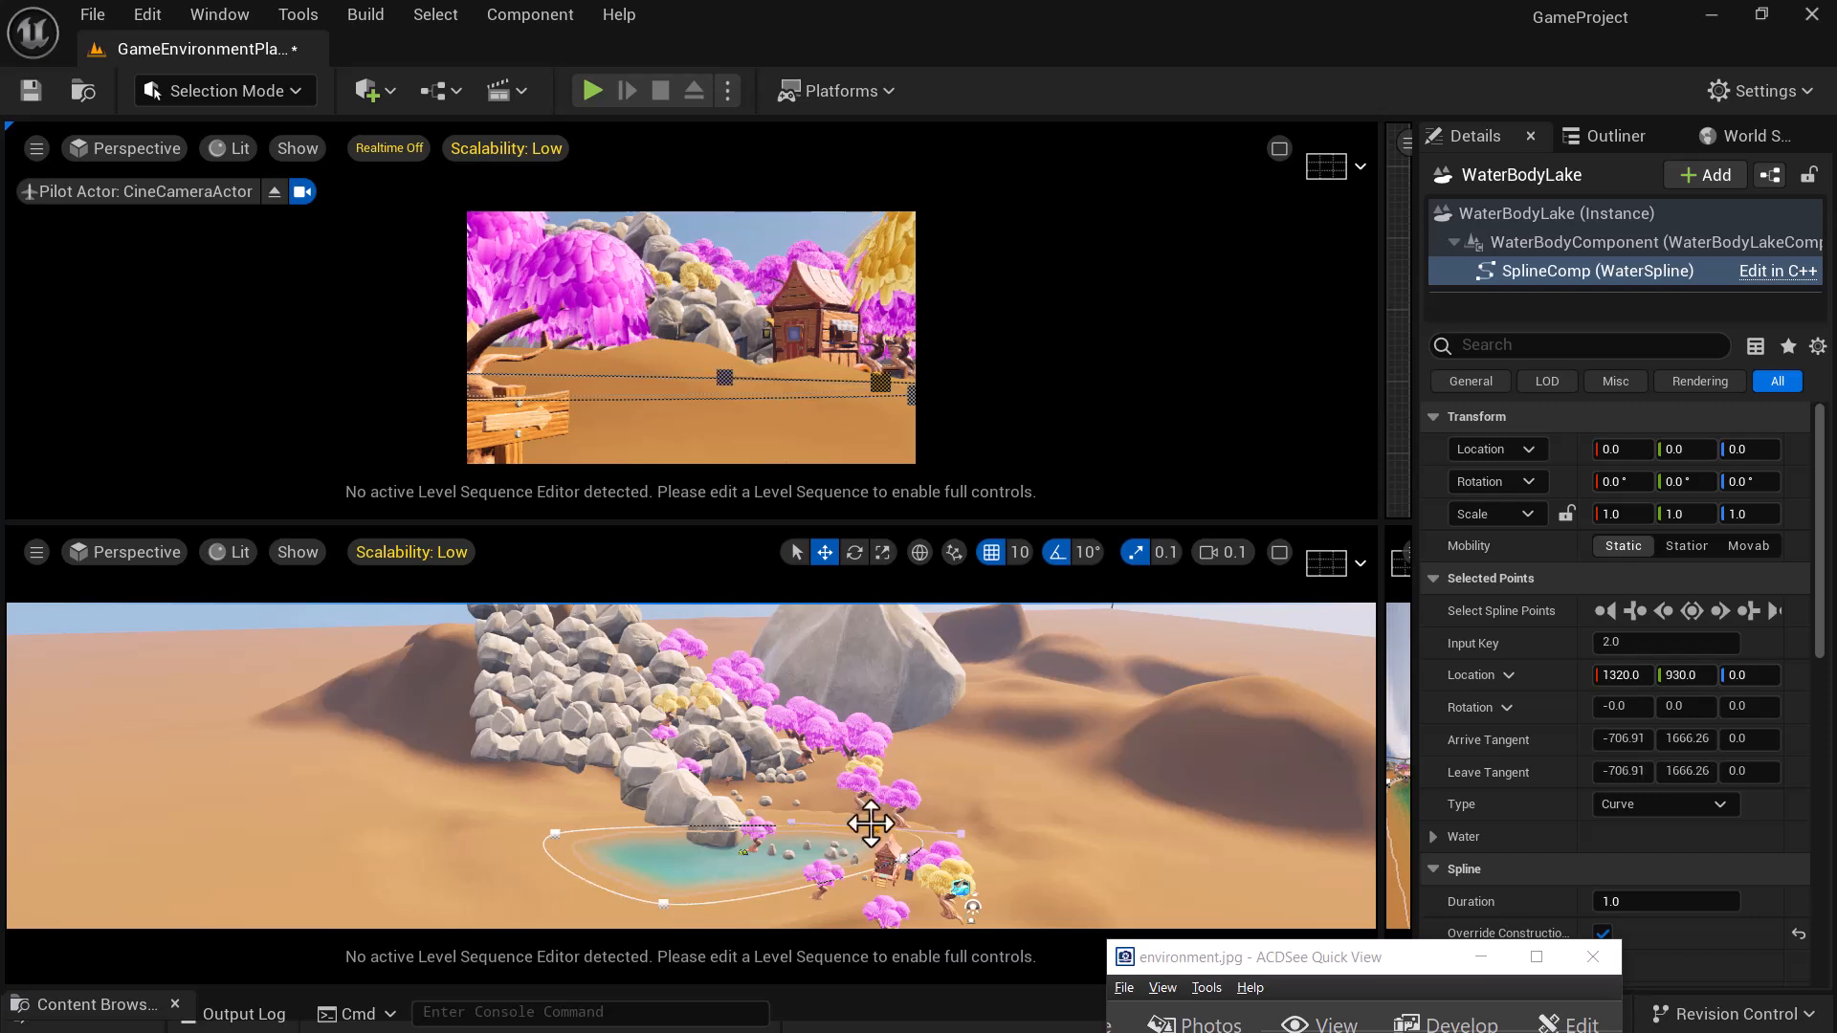
{"action": "left_click", "coordinate": [550, 835]}
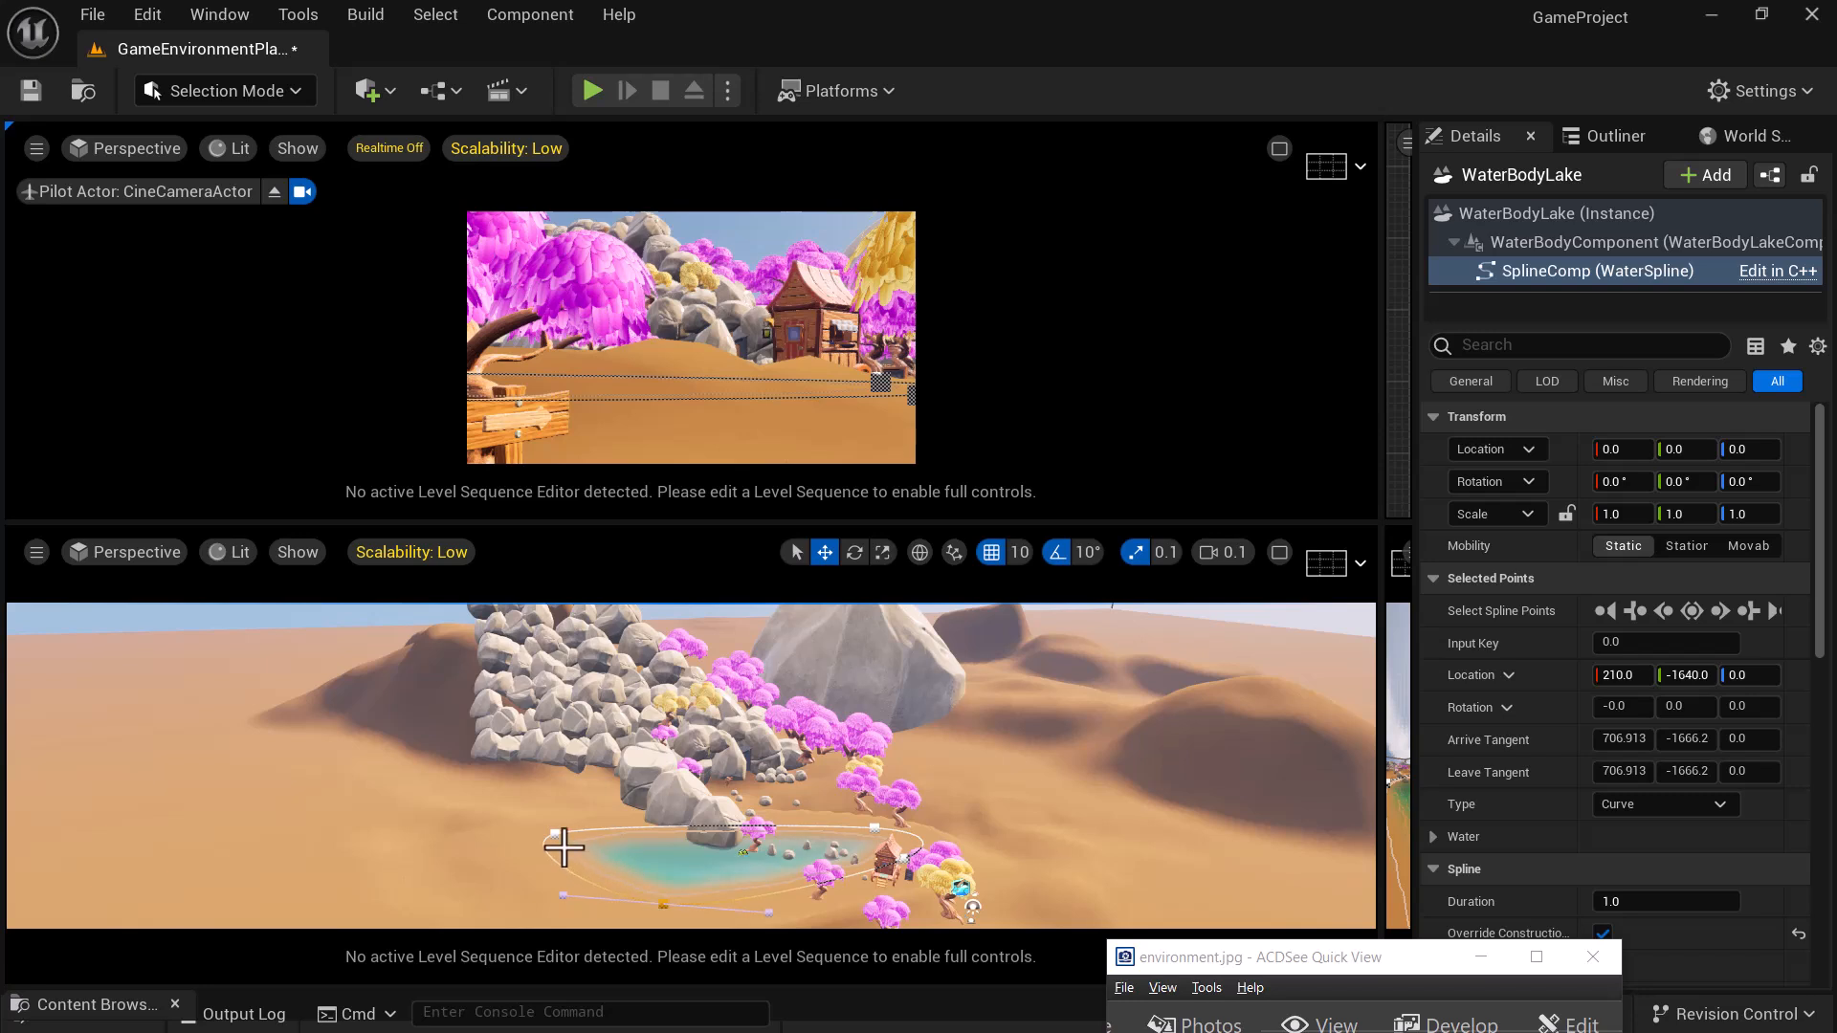
{"action": "left_click", "coordinate": [550, 832], "text": "ctrl"}
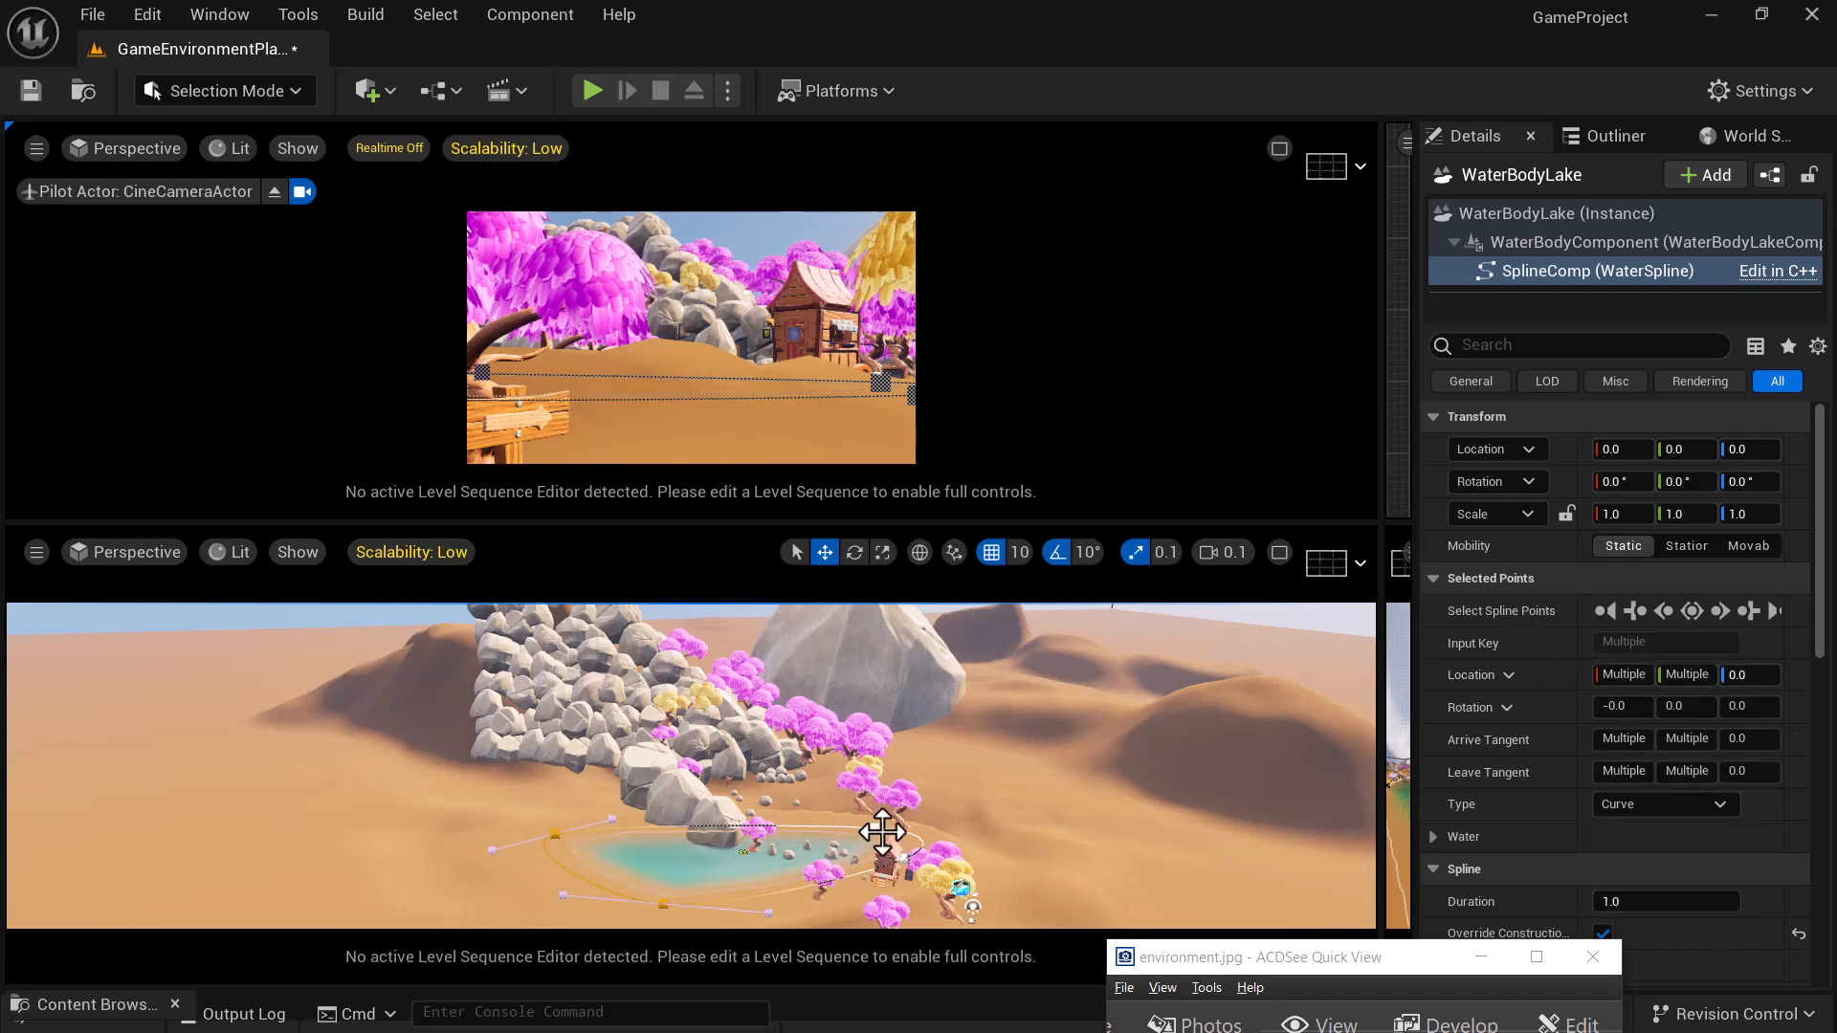
{"action": "left_click", "coordinate": [907, 859], "text": "ctrl"}
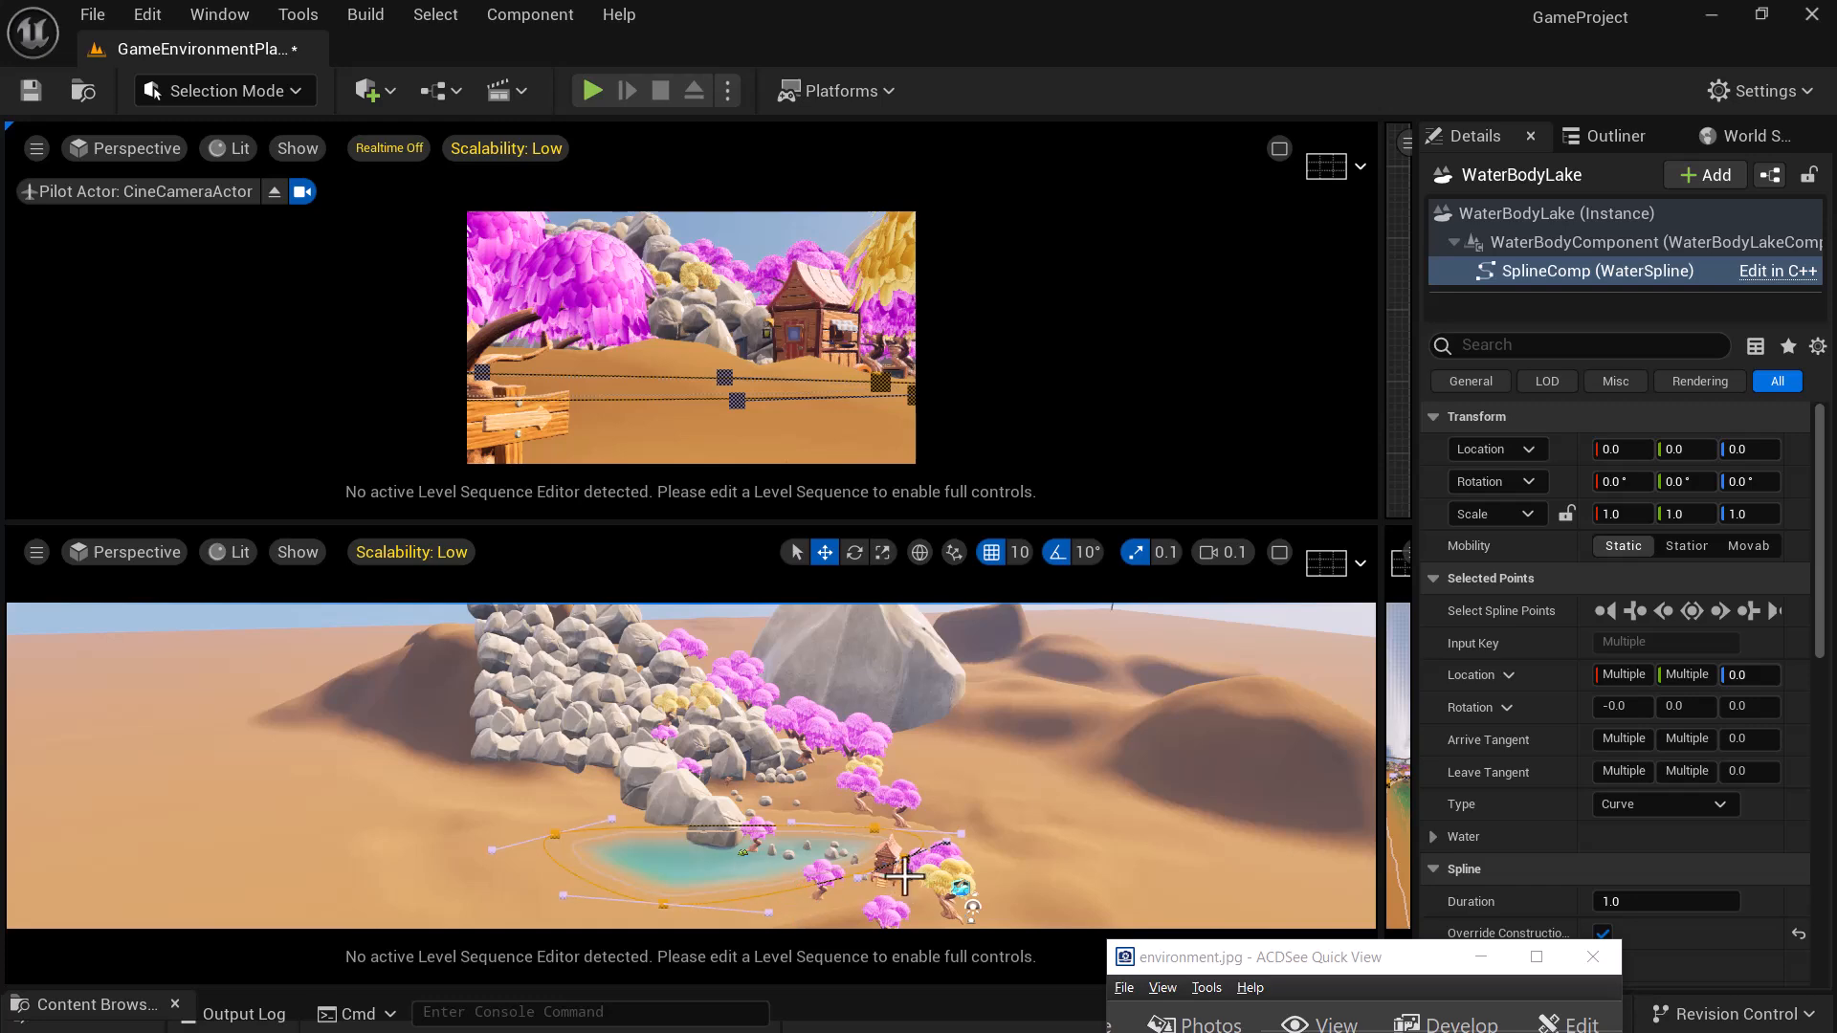
- Maximize the lower perspective viewport and frame the lake with the wagon and surrounding rocks and trees
{"action": "left_click_drag", "start_coordinate": [868, 830], "coordinate": [920, 790], "text": "alt"}
{"action": "scroll", "coordinate": [899, 830], "scroll_direction": "down", "scroll_amount": 8}
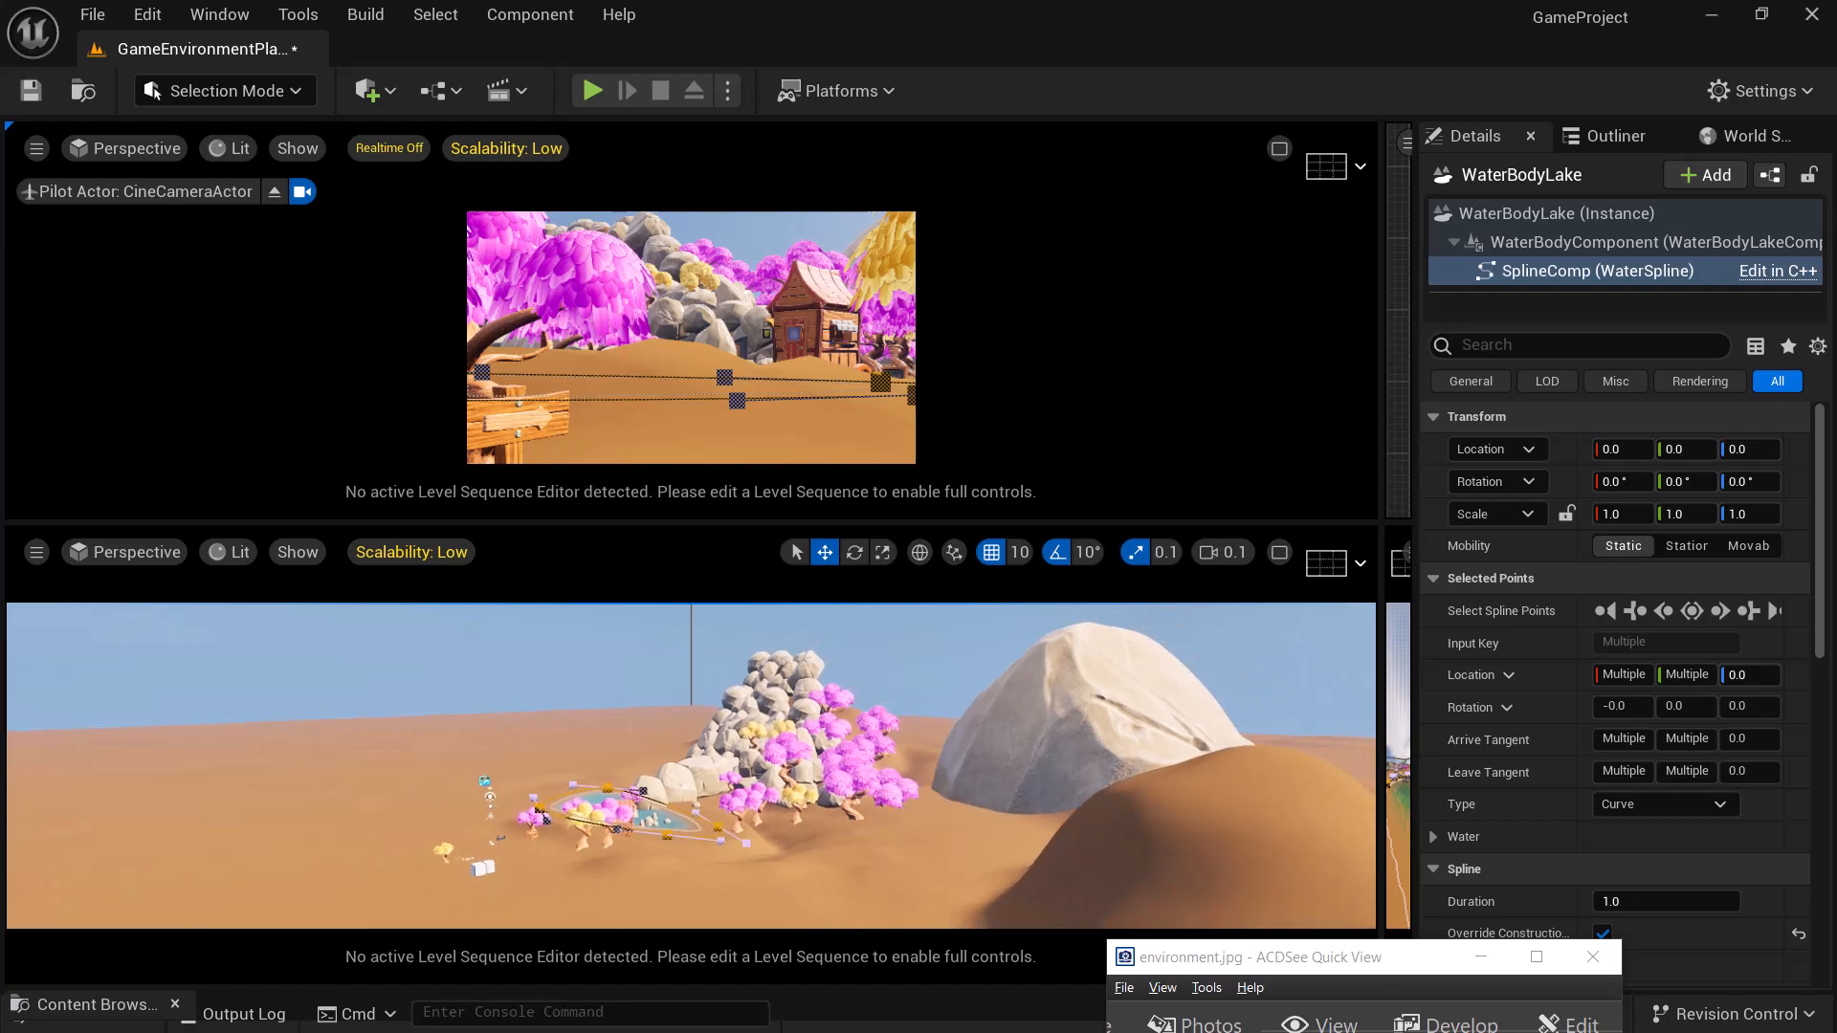
{"action": "left_click", "coordinate": [1279, 552]}
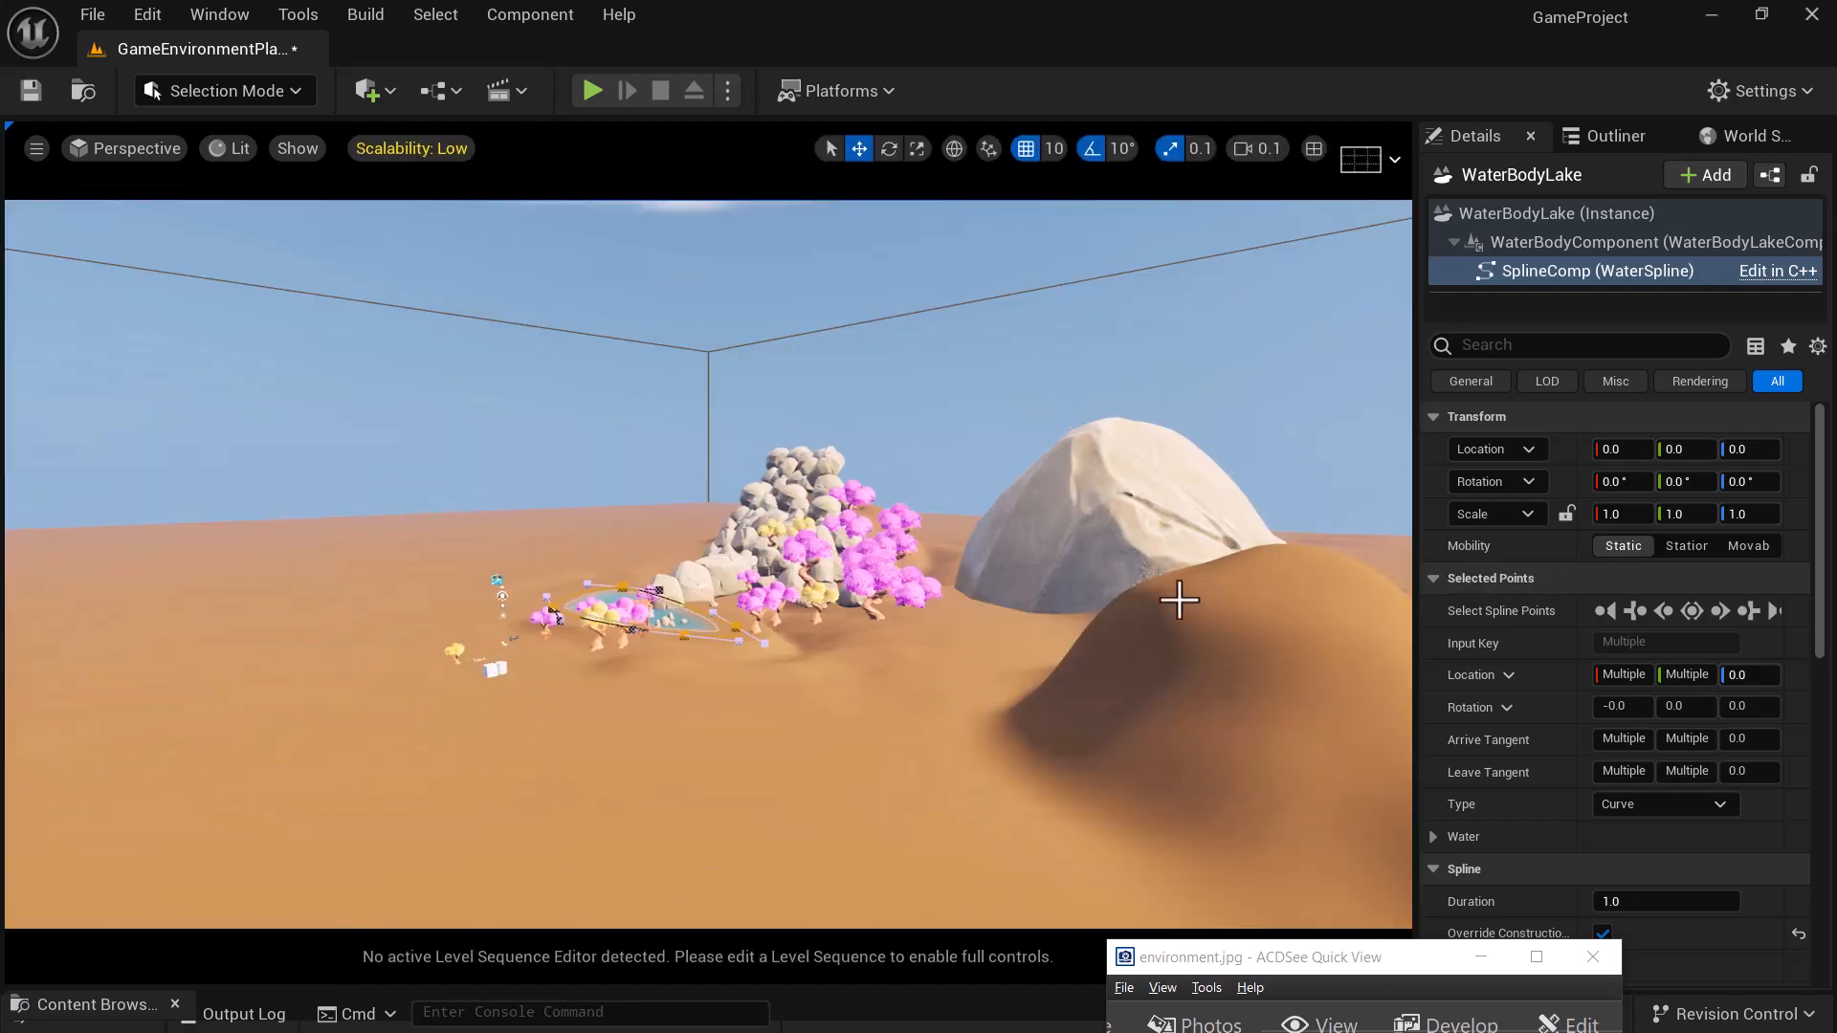
{"action": "left_click_drag", "start_coordinate": [859, 674], "coordinate": [861, 670], "text": "alt"}
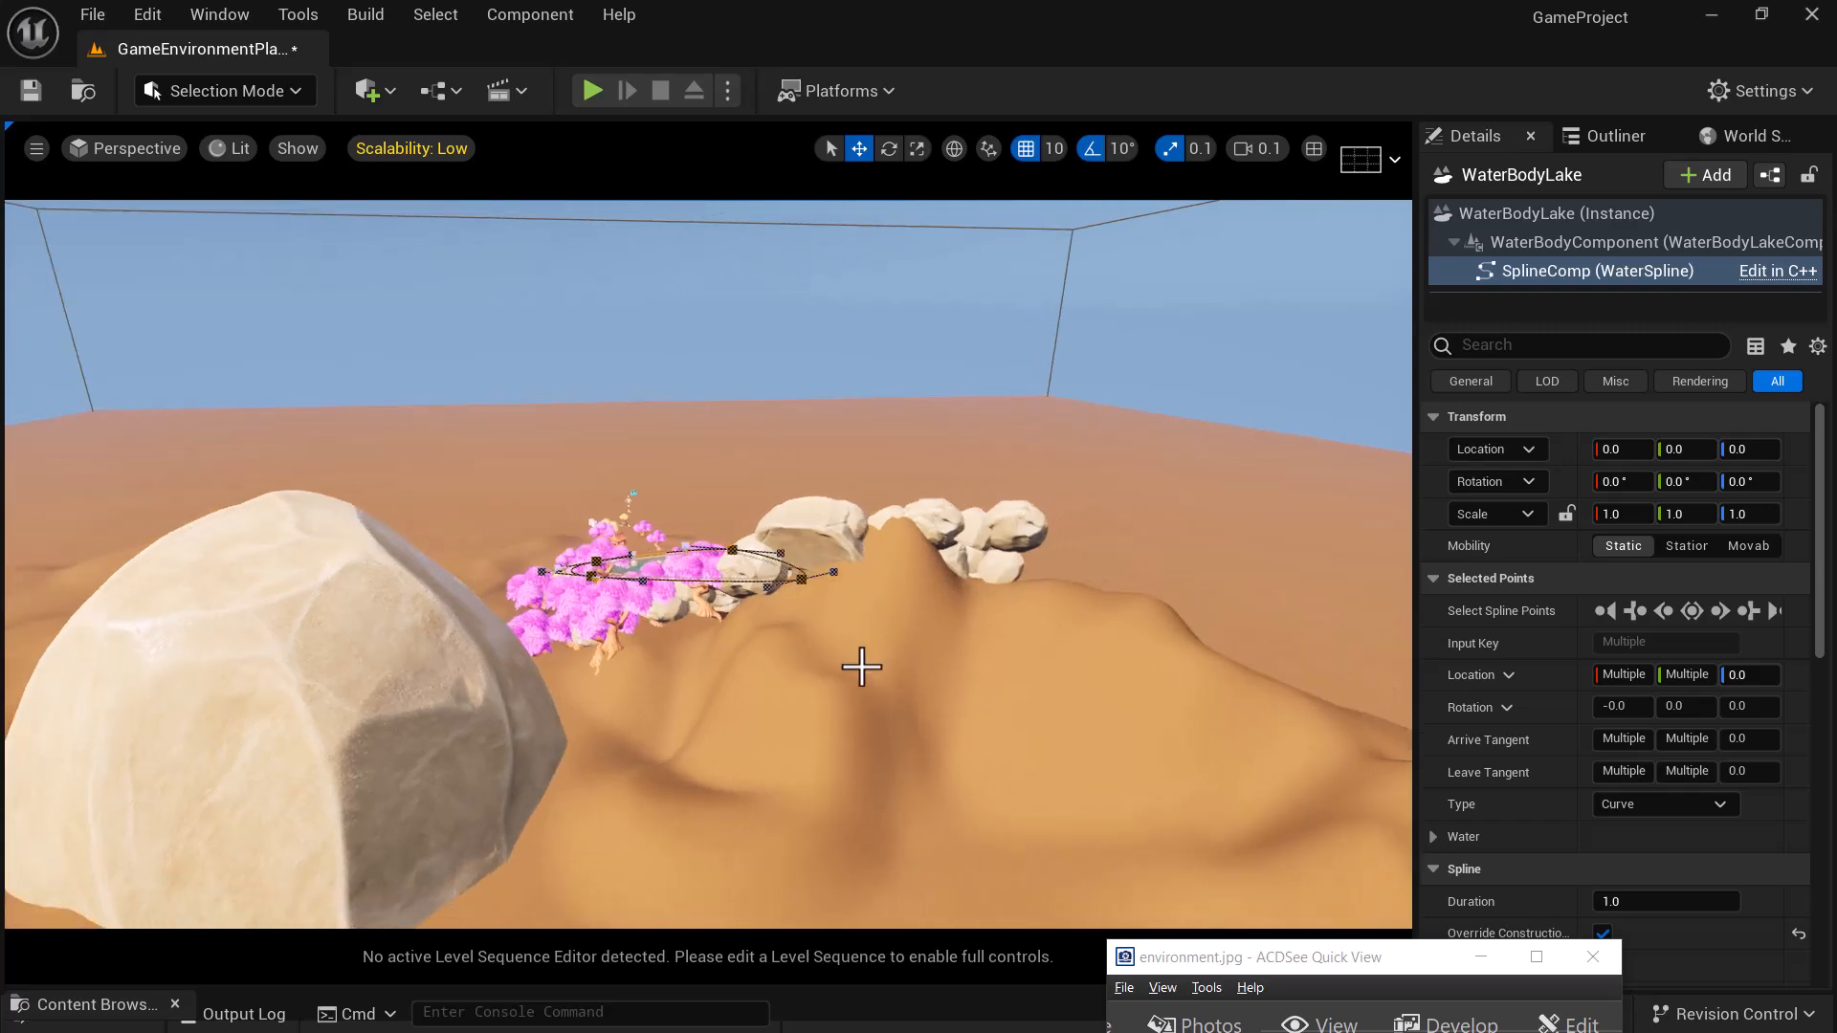
{"action": "left_click_drag", "start_coordinate": [597, 580], "coordinate": [456, 570], "text": "alt"}
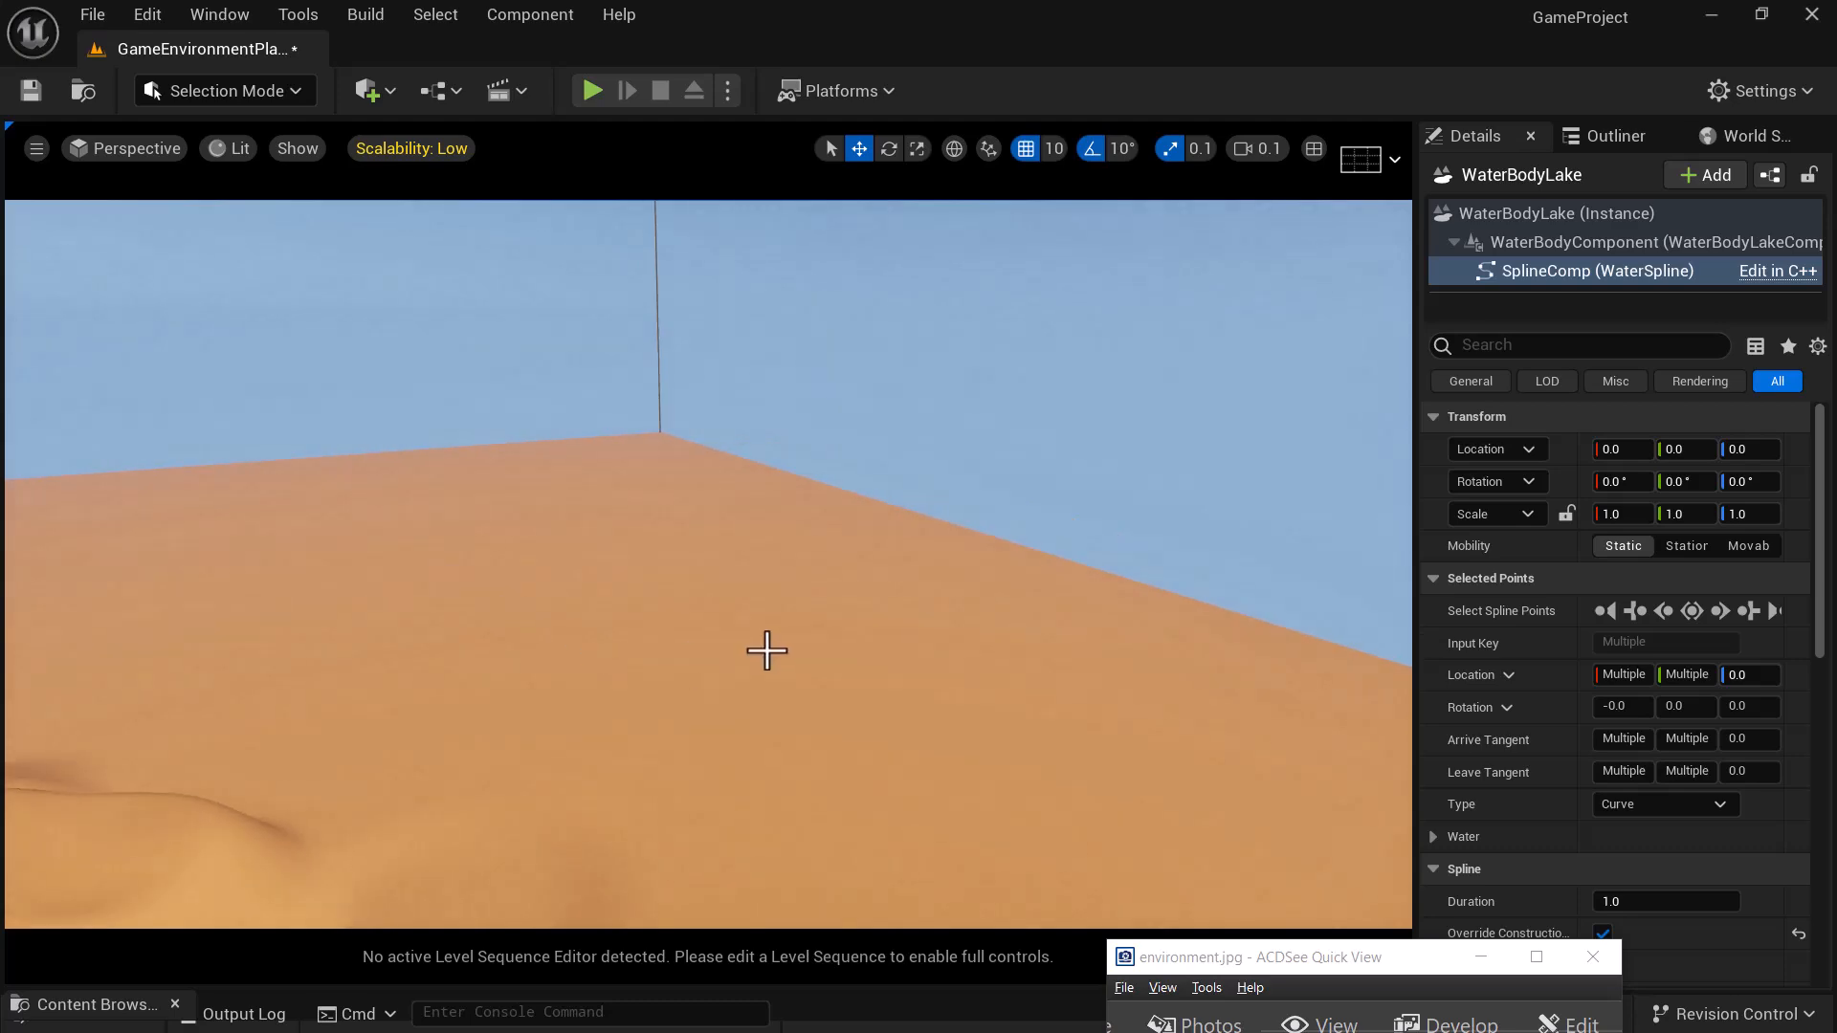
{"action": "key", "text": "f"}
{"action": "left_click_drag", "start_coordinate": [932, 734], "coordinate": [797, 763], "text": "alt"}
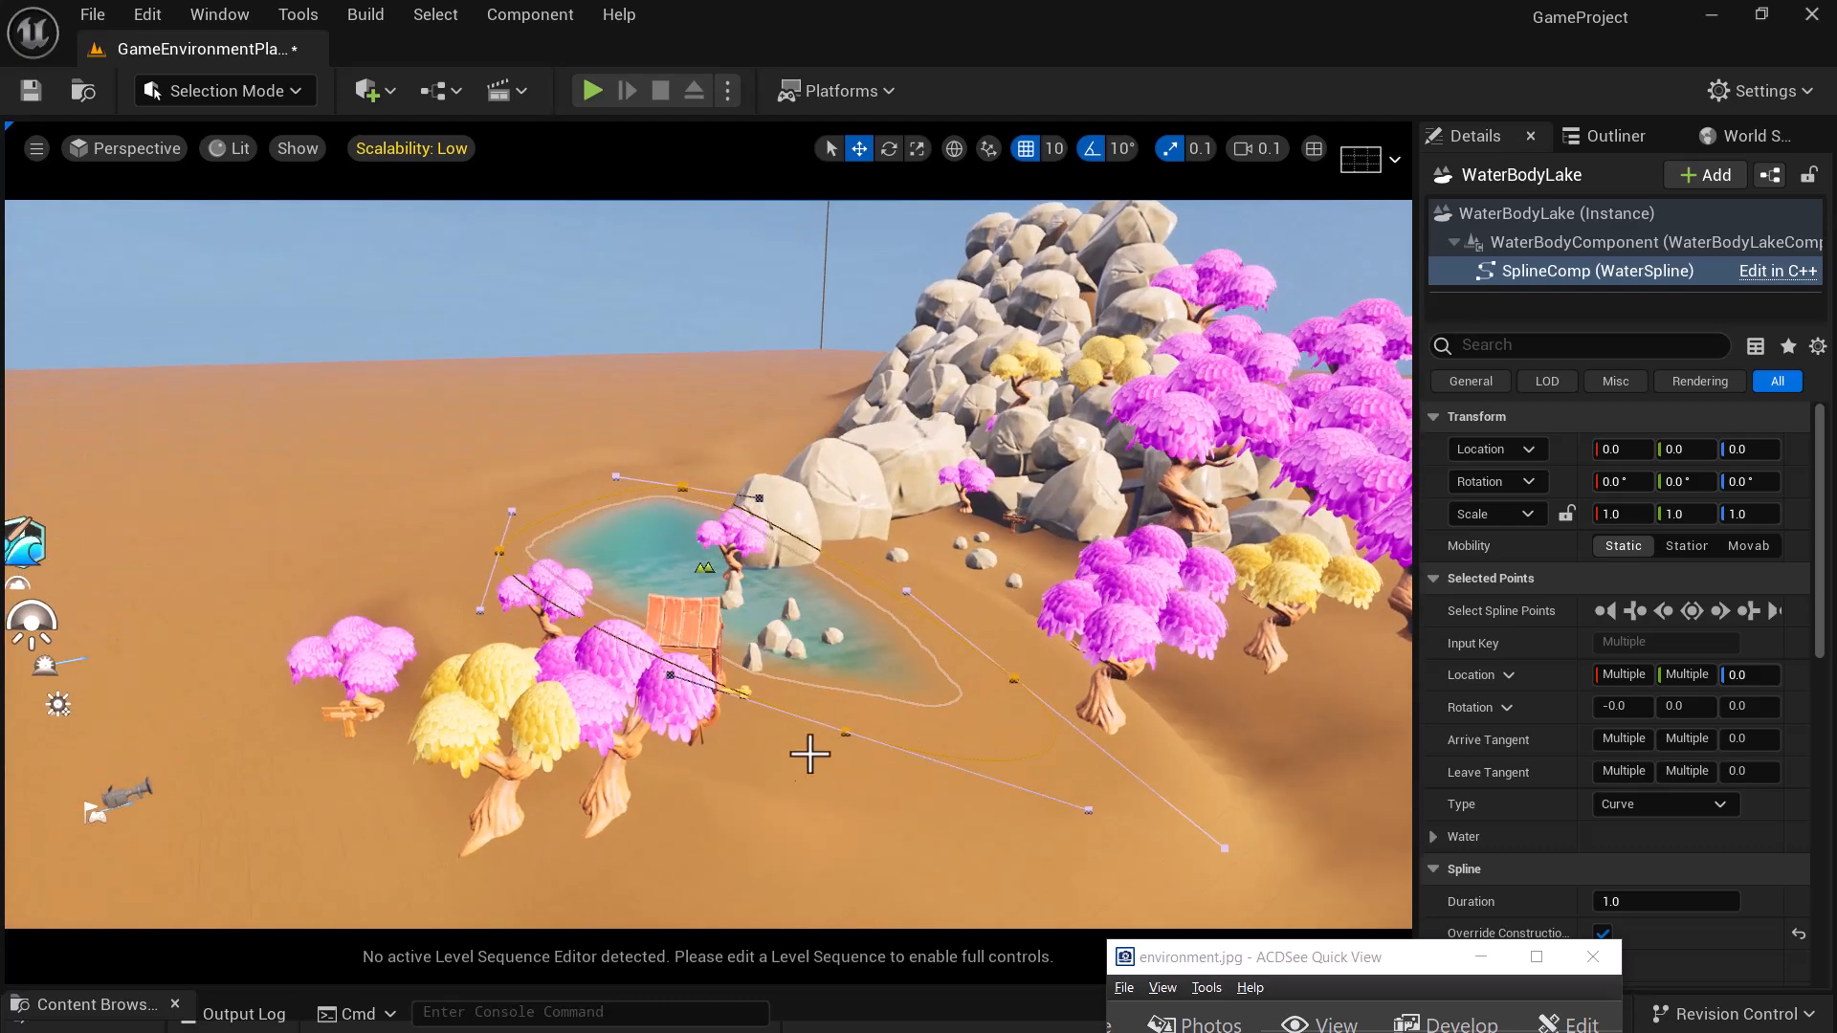
{"action": "right_click_drag", "start_coordinate": [848, 732], "coordinate": [819, 731]}
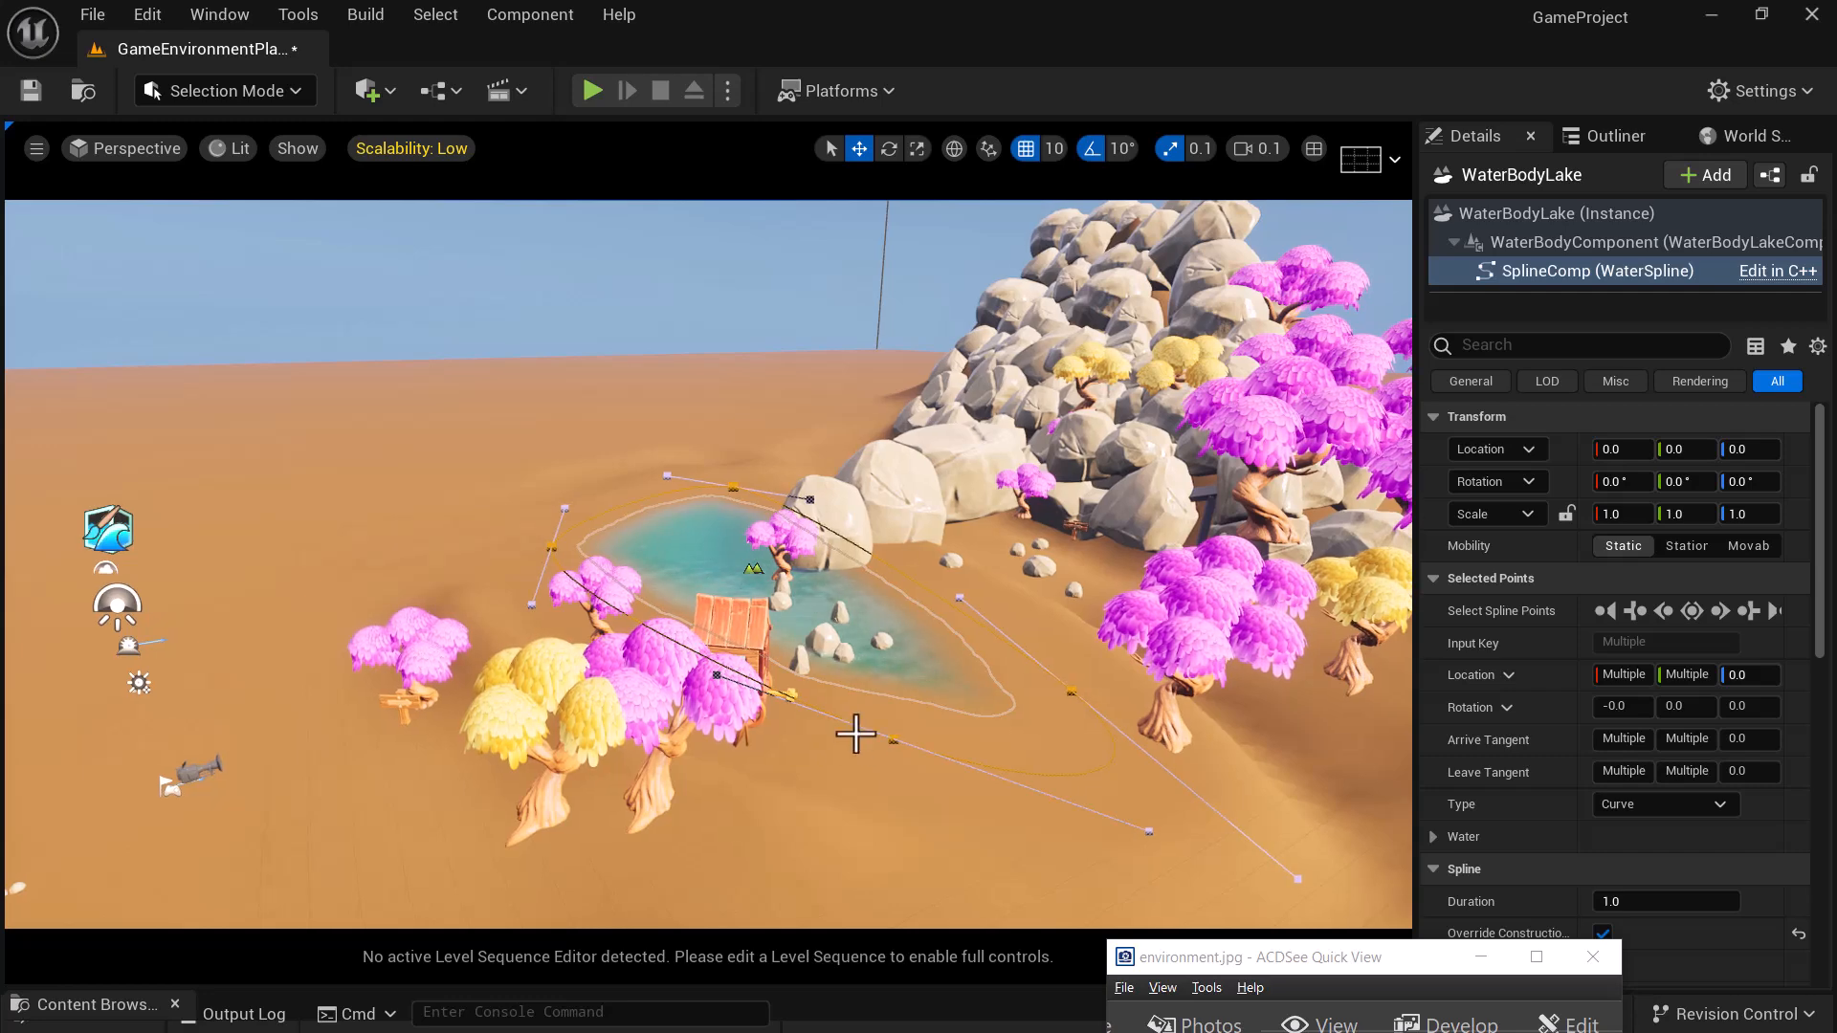
{"action": "mouse_move", "coordinate": [890, 746]}
{"action": "right_mouse_down"}
{"action": "mouse_move", "coordinate": [936, 745]}
{"action": "mouse_move", "coordinate": [885, 745]}
{"action": "mouse_move", "coordinate": [913, 745]}
{"action": "right_mouse_up"}
{"action": "key", "text": "w"}
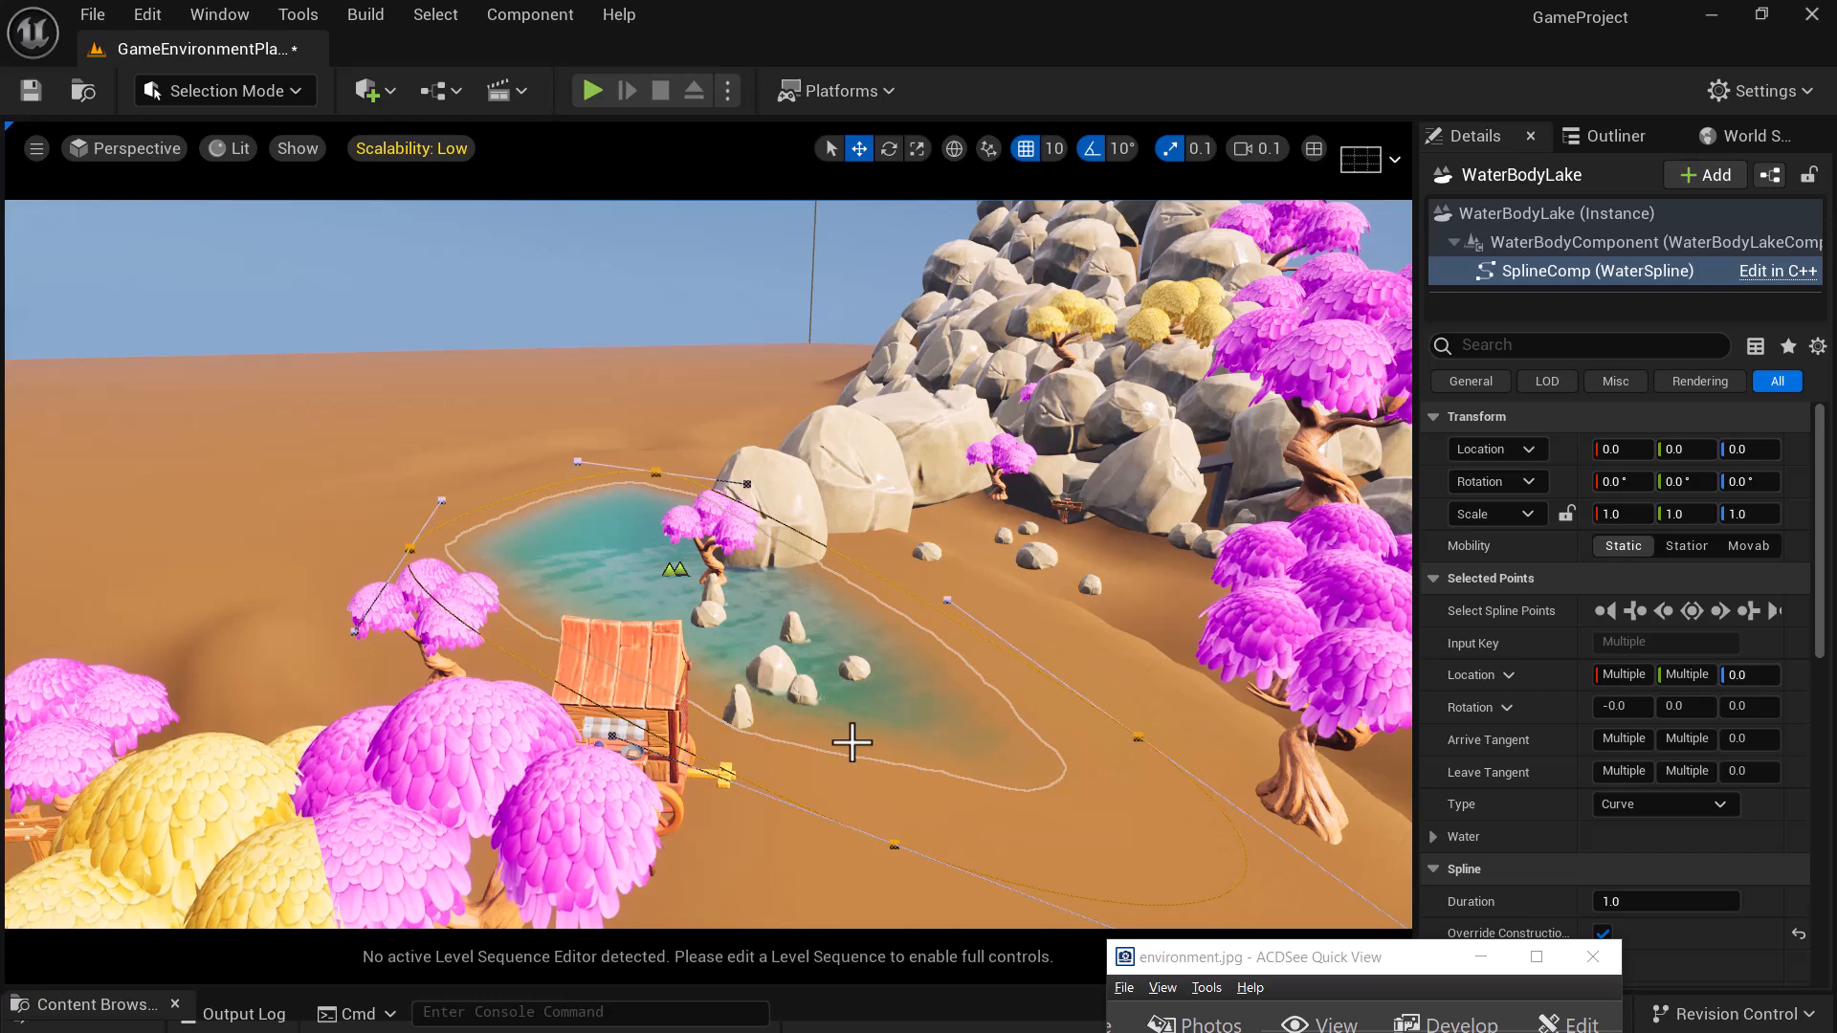
- Reselect the whole WaterBodyLake actor and move it to location X 1504, Y -241
{"action": "left_click", "coordinate": [1617, 241]}
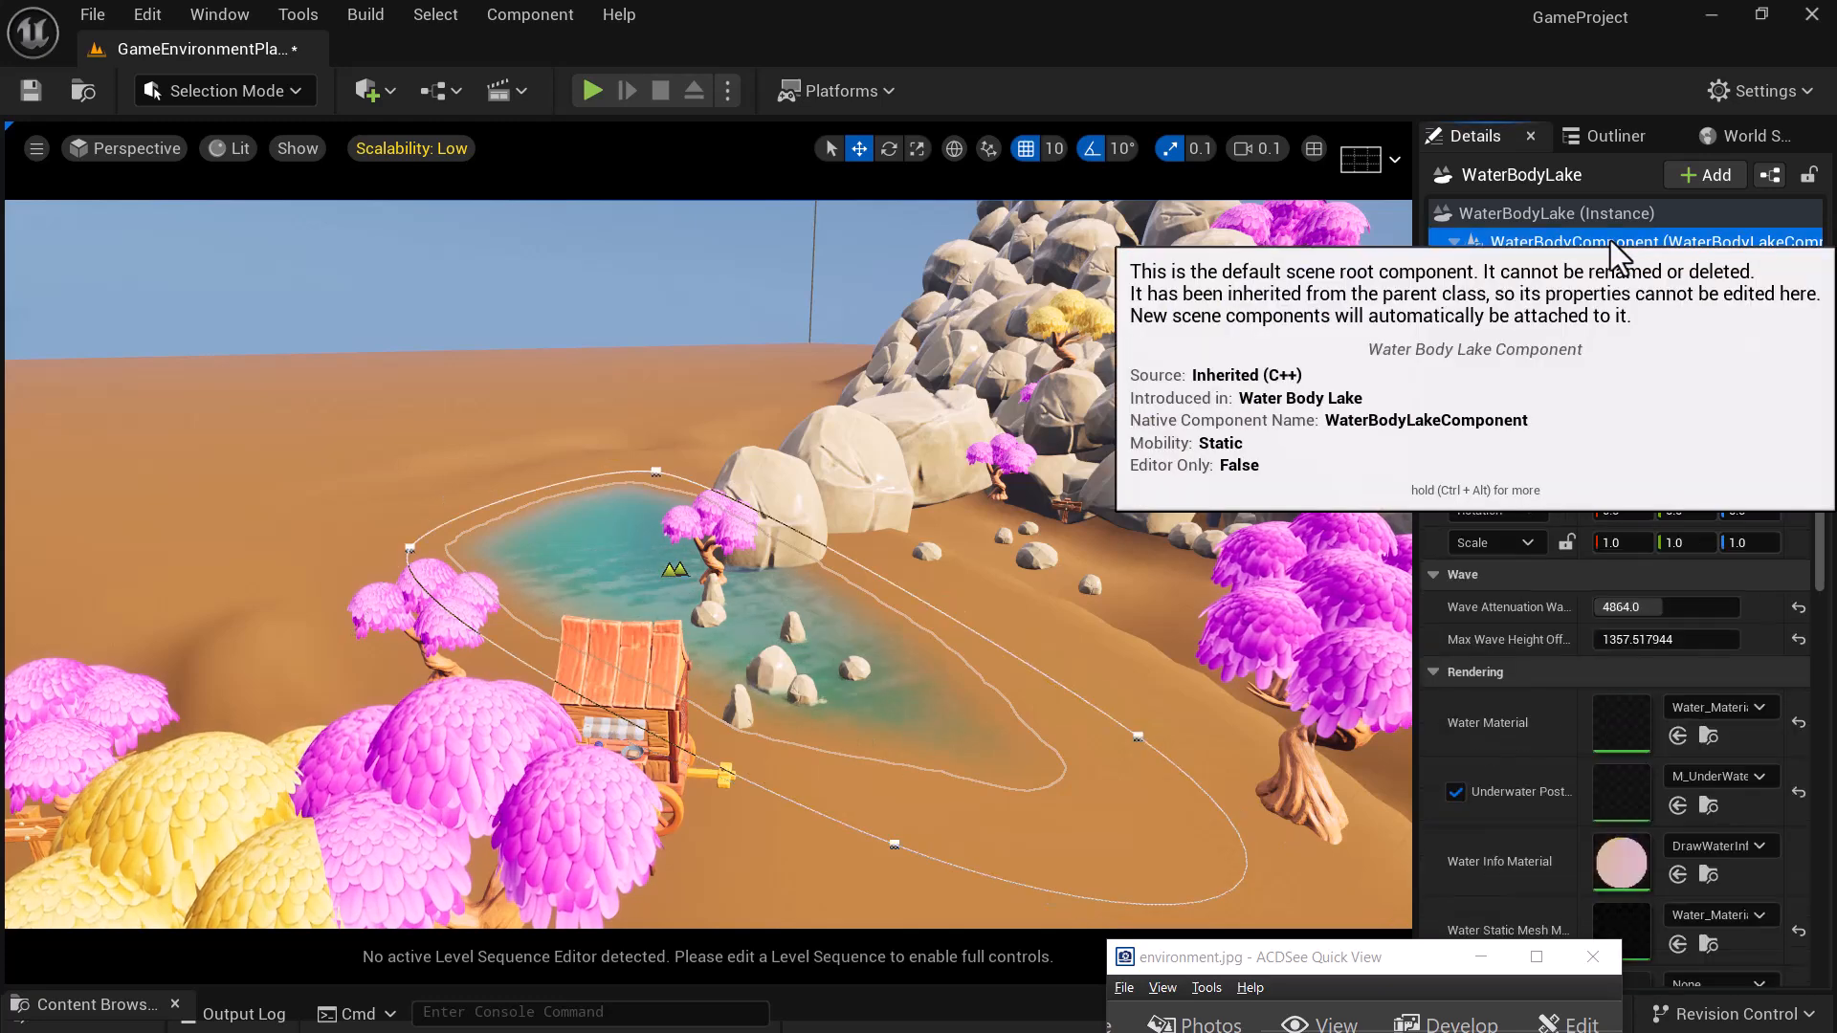
{"action": "left_click", "coordinate": [1550, 214]}
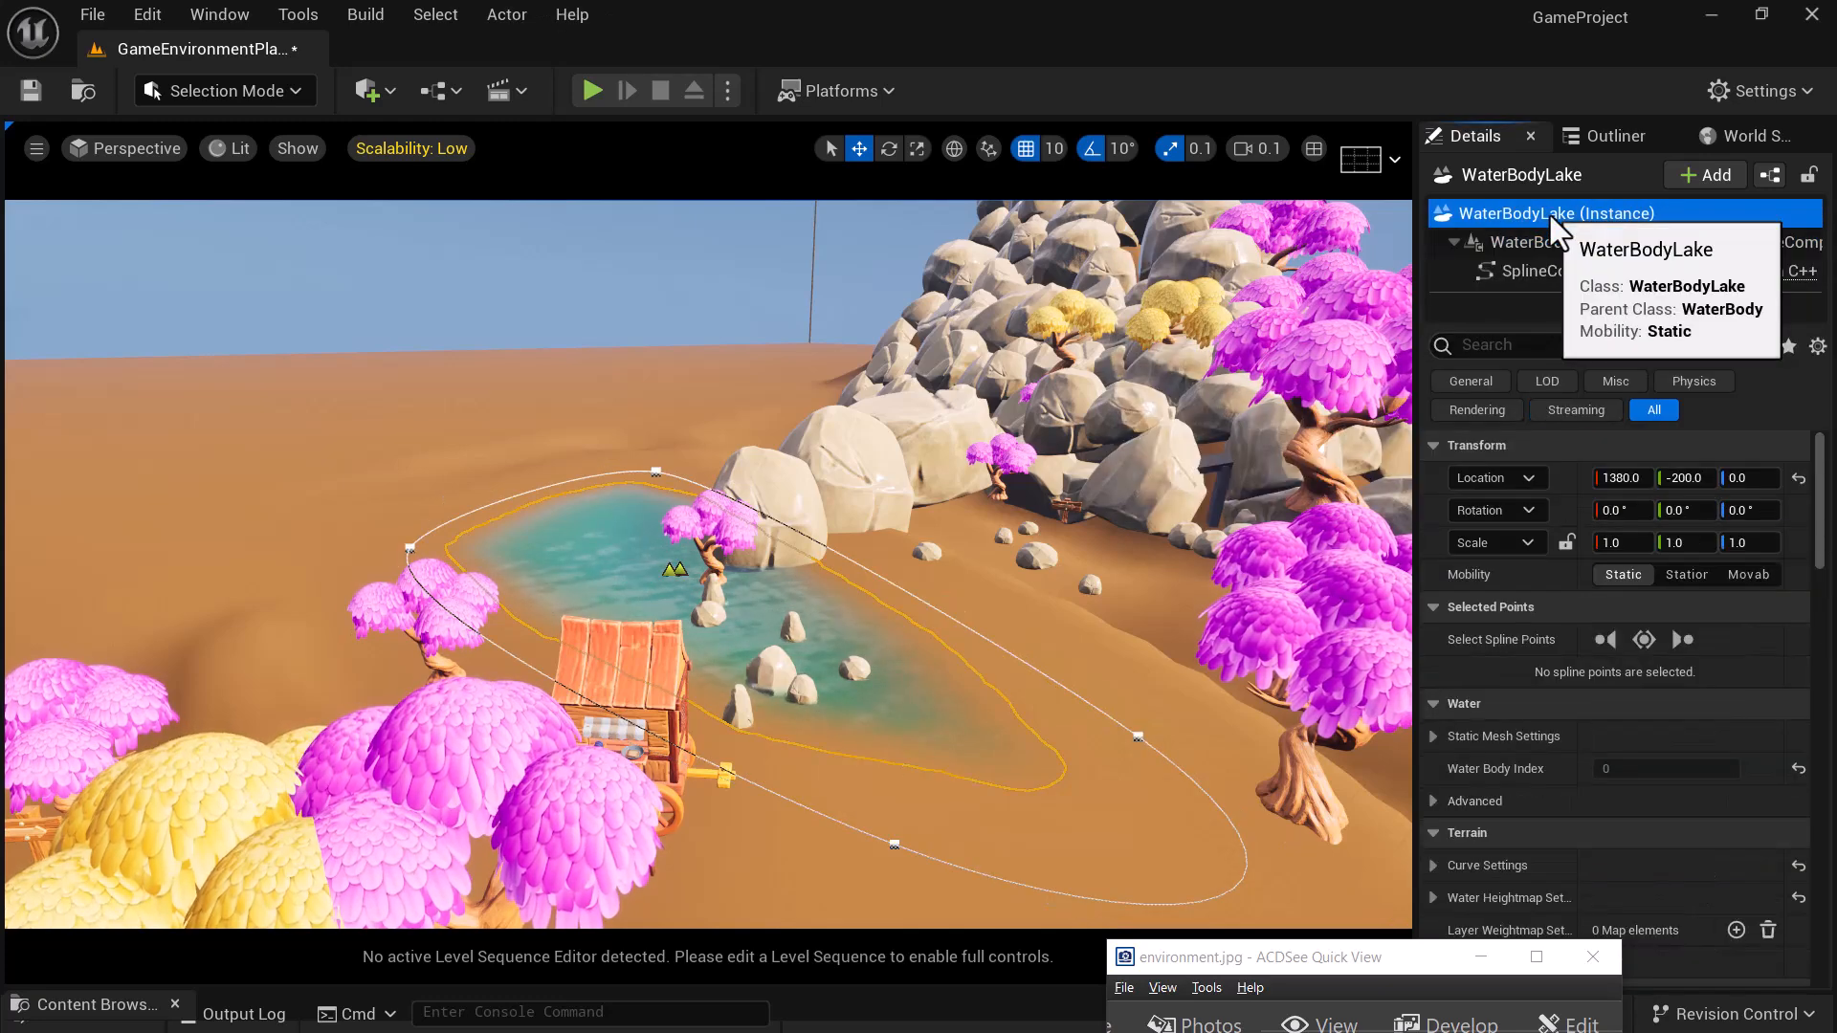
{"action": "scroll", "coordinate": [881, 775], "scroll_direction": "down", "scroll_amount": 5}
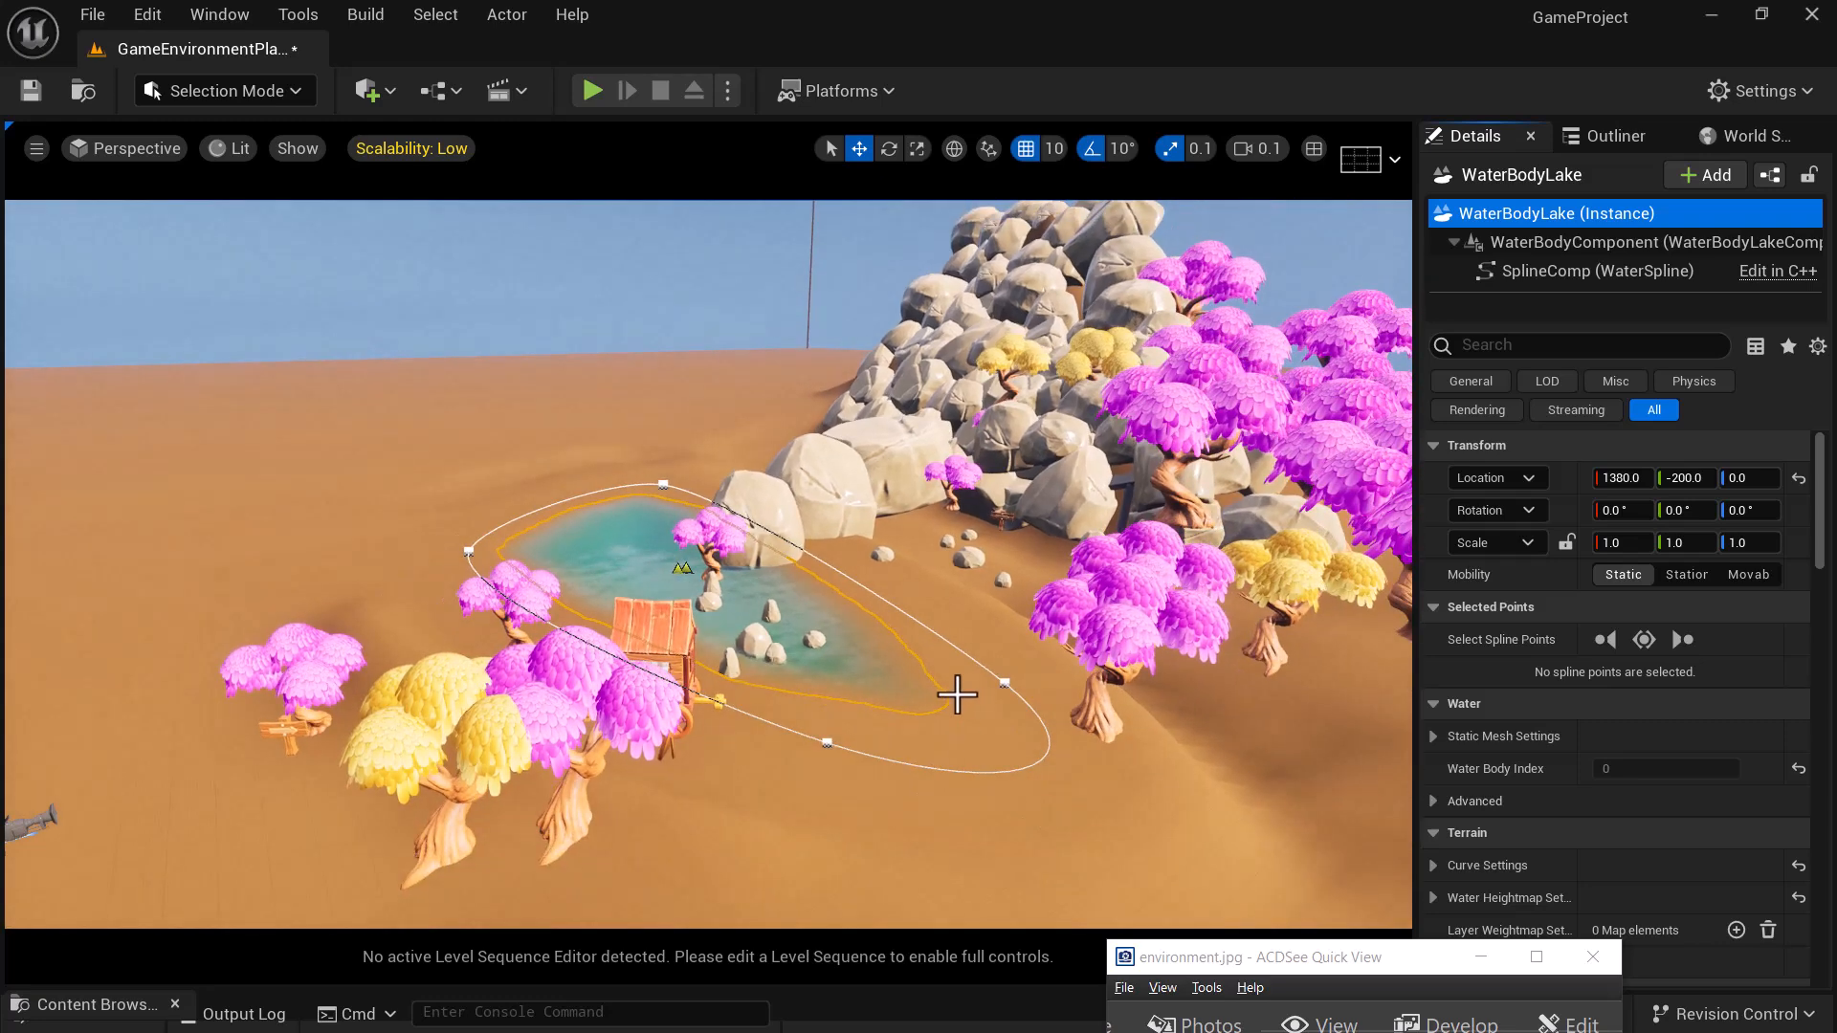
{"action": "left_click_drag", "start_coordinate": [907, 733], "coordinate": [938, 717], "text": "alt"}
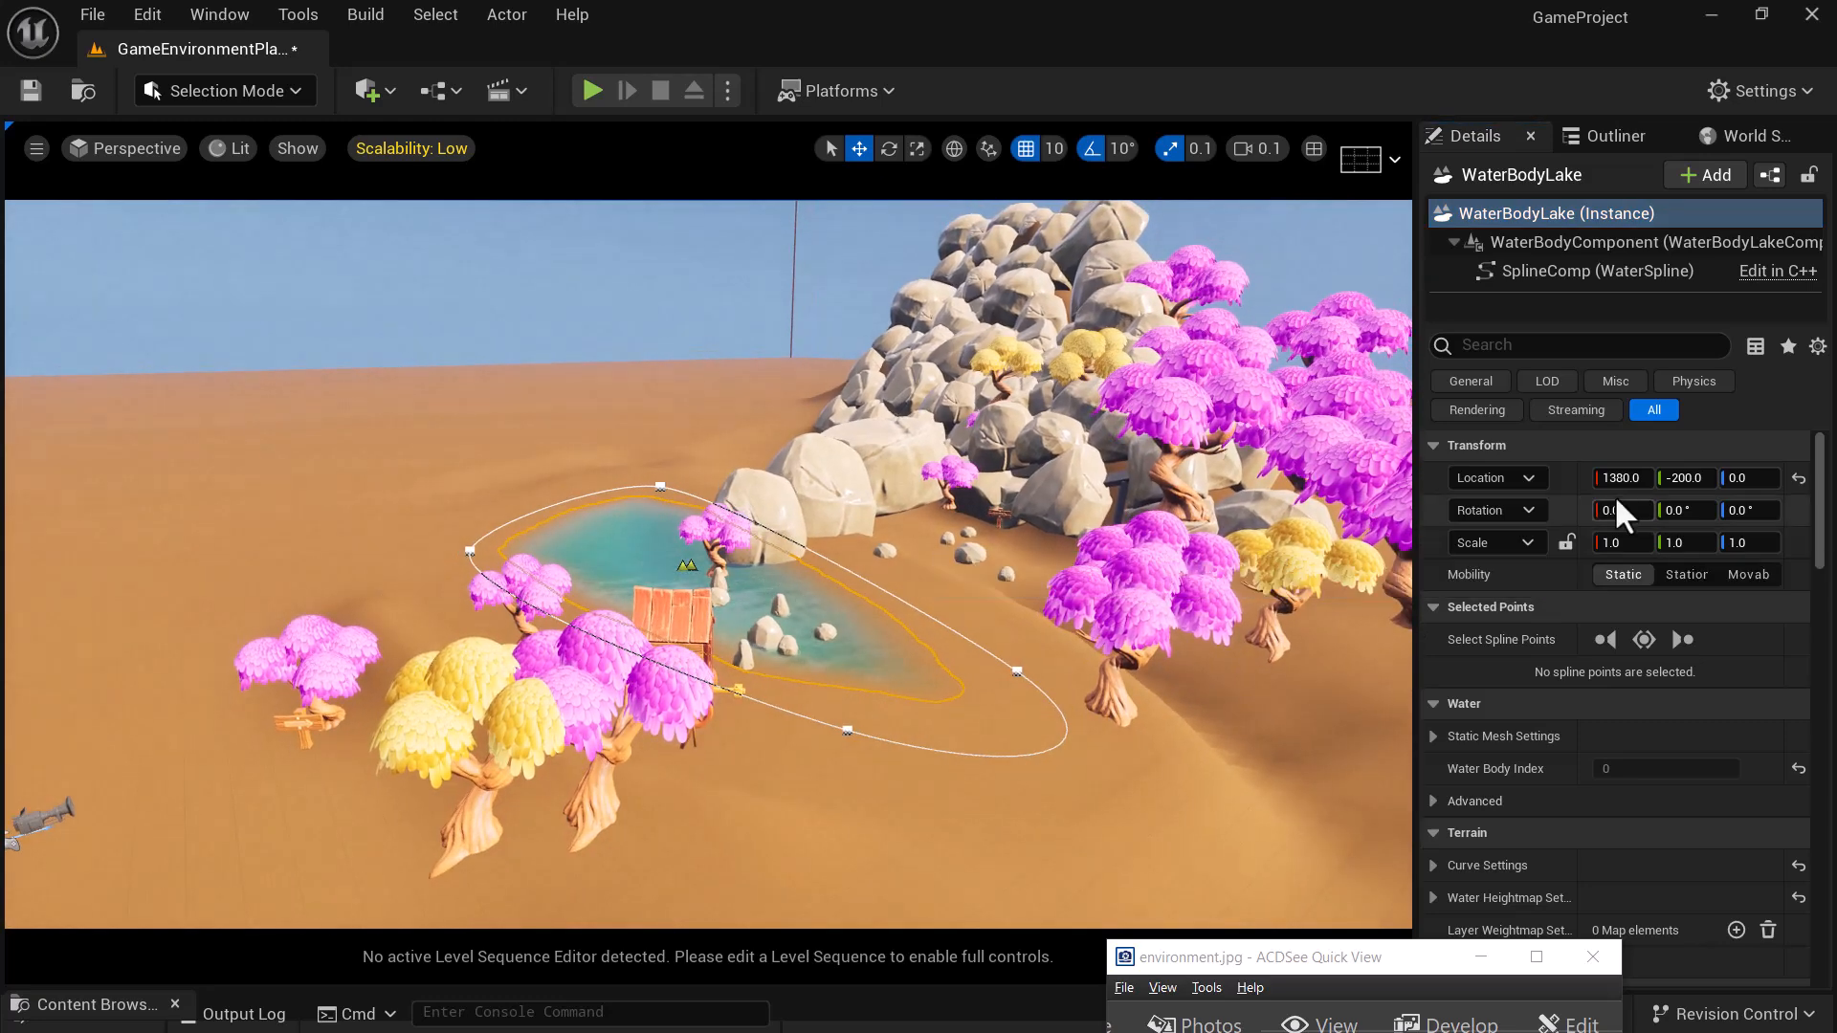
{"action": "left_click_drag", "start_coordinate": [1623, 483], "coordinate": [1675, 483]}
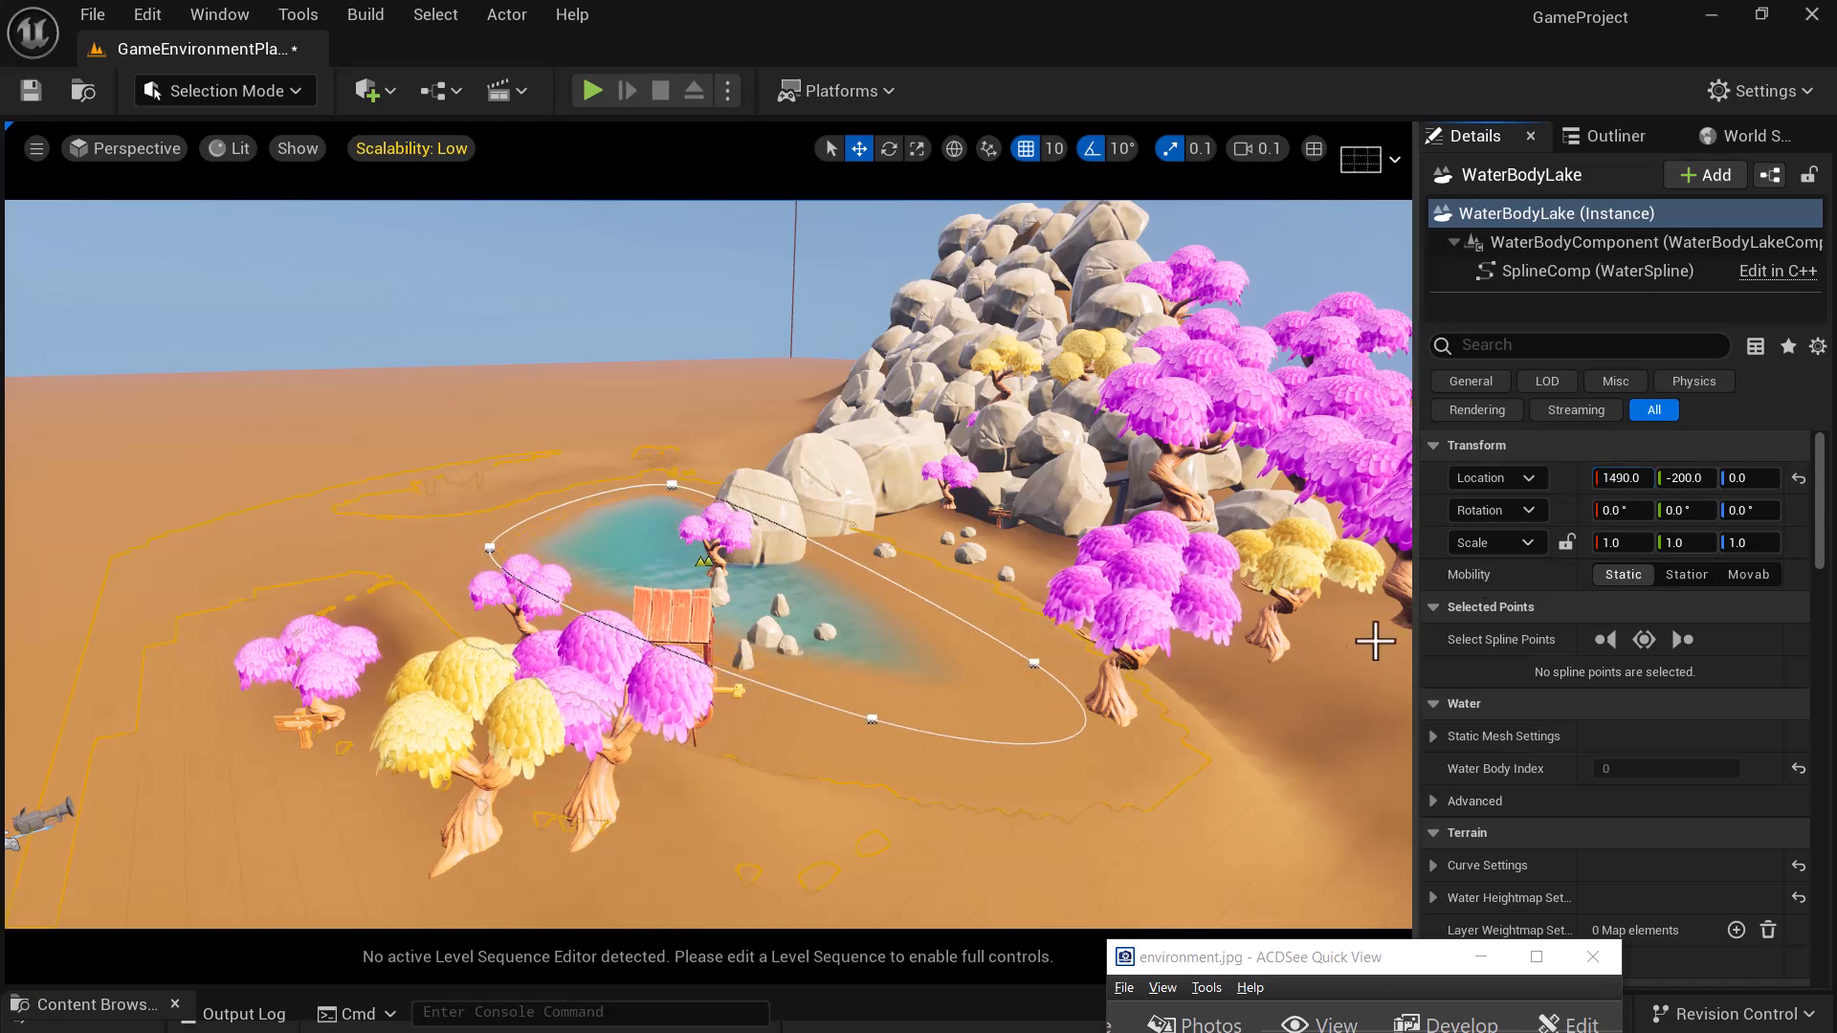
{"action": "scroll", "coordinate": [1031, 714], "scroll_direction": "down", "scroll_amount": 7}
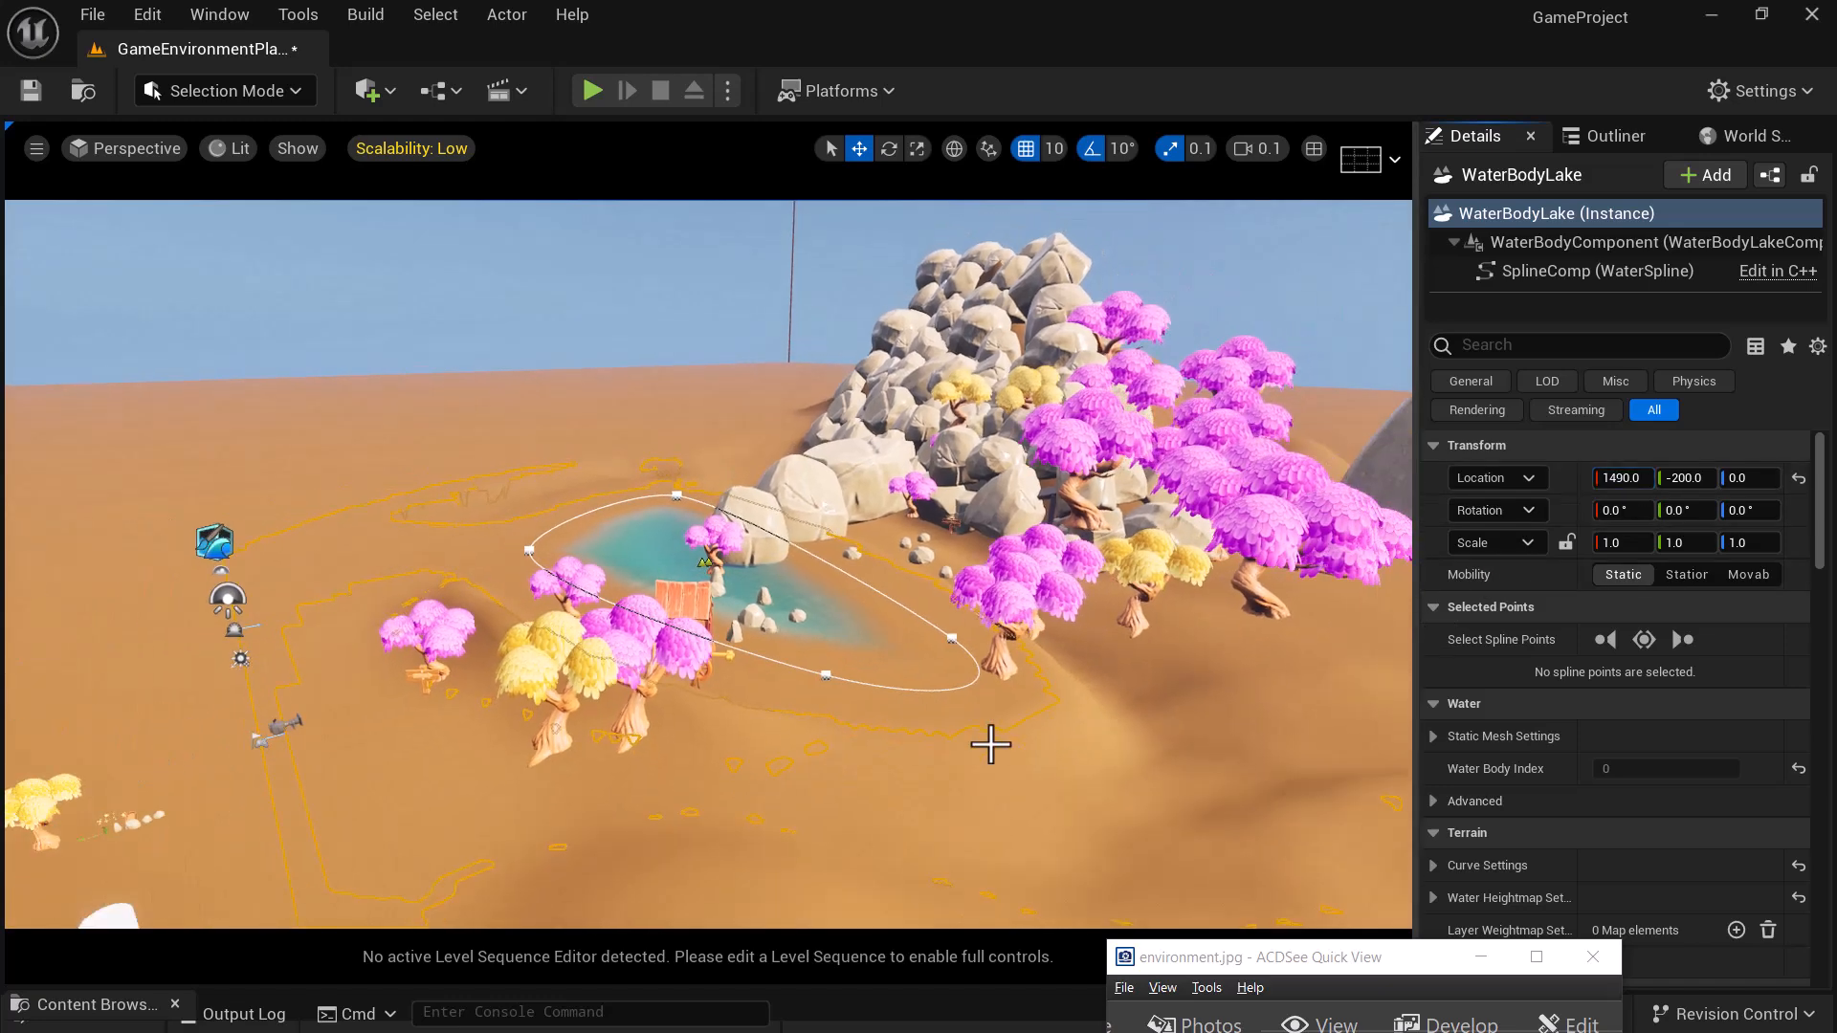
{"action": "scroll", "coordinate": [988, 744], "scroll_direction": "up", "scroll_amount": 6}
{"action": "scroll", "coordinate": [986, 744], "scroll_direction": "up", "scroll_amount": 1}
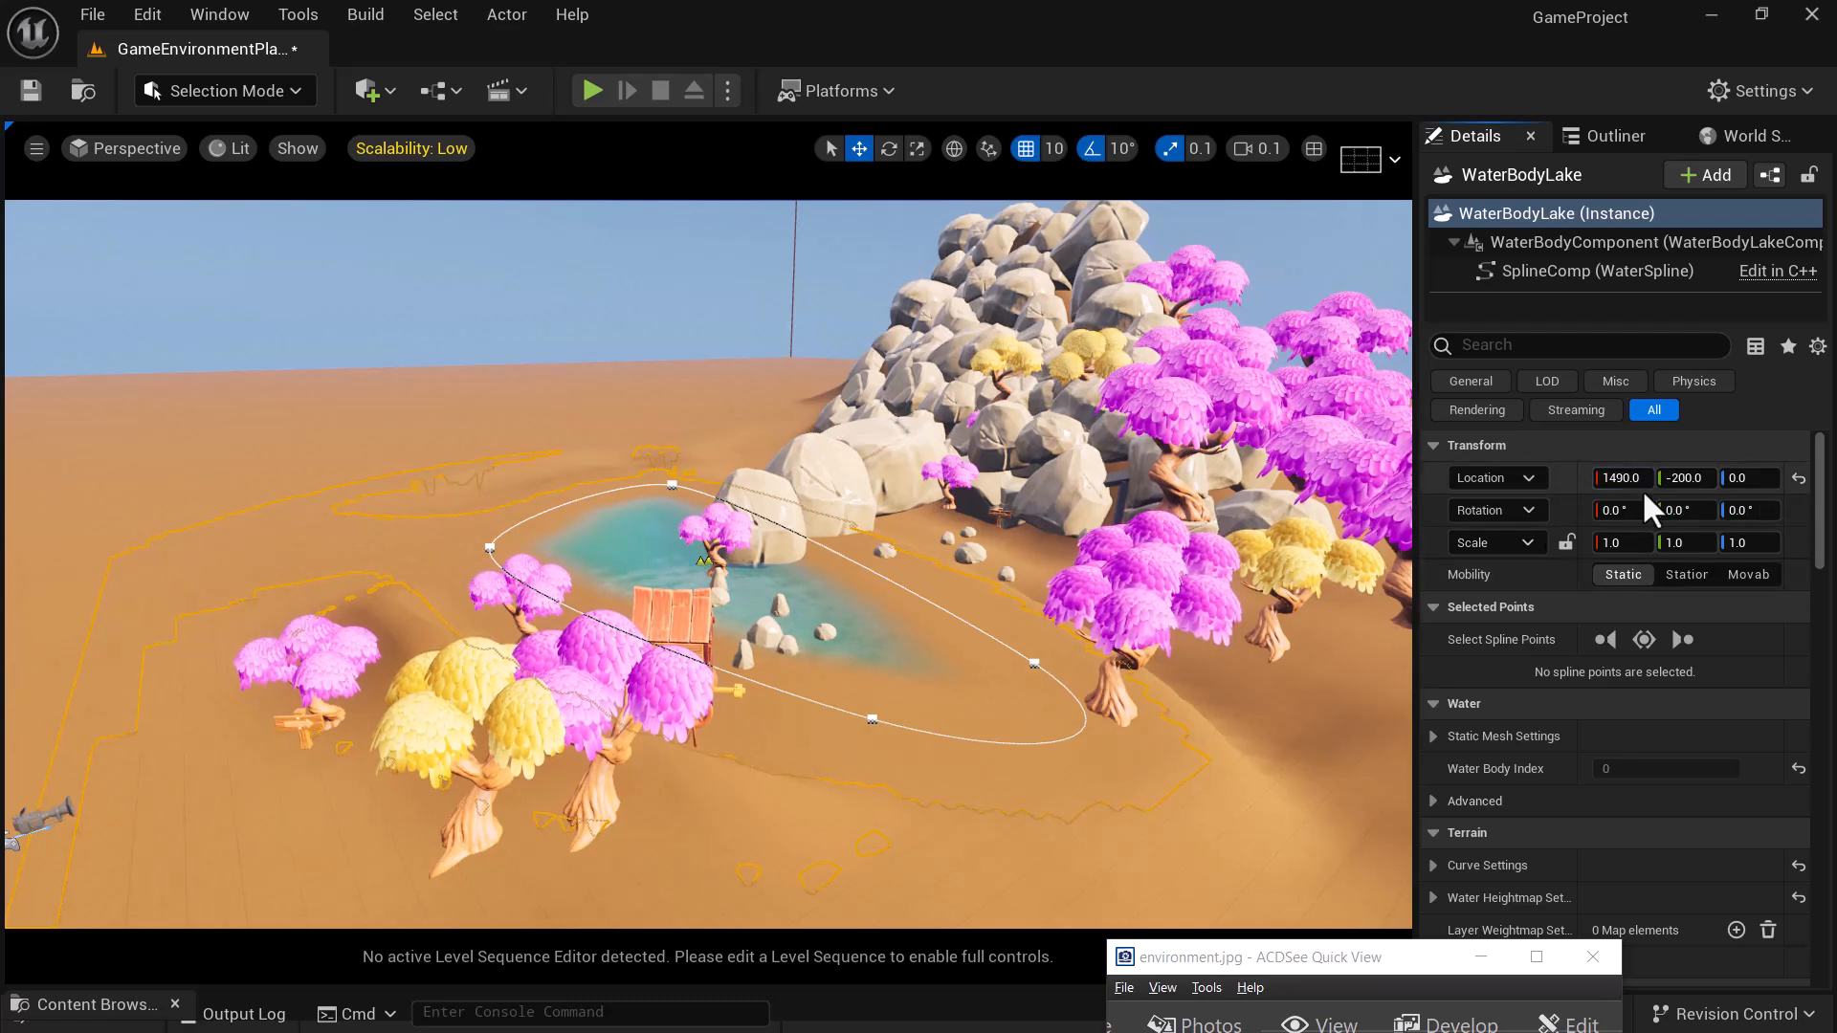
{"action": "left_click_drag", "start_coordinate": [1623, 483], "coordinate": [1737, 487]}
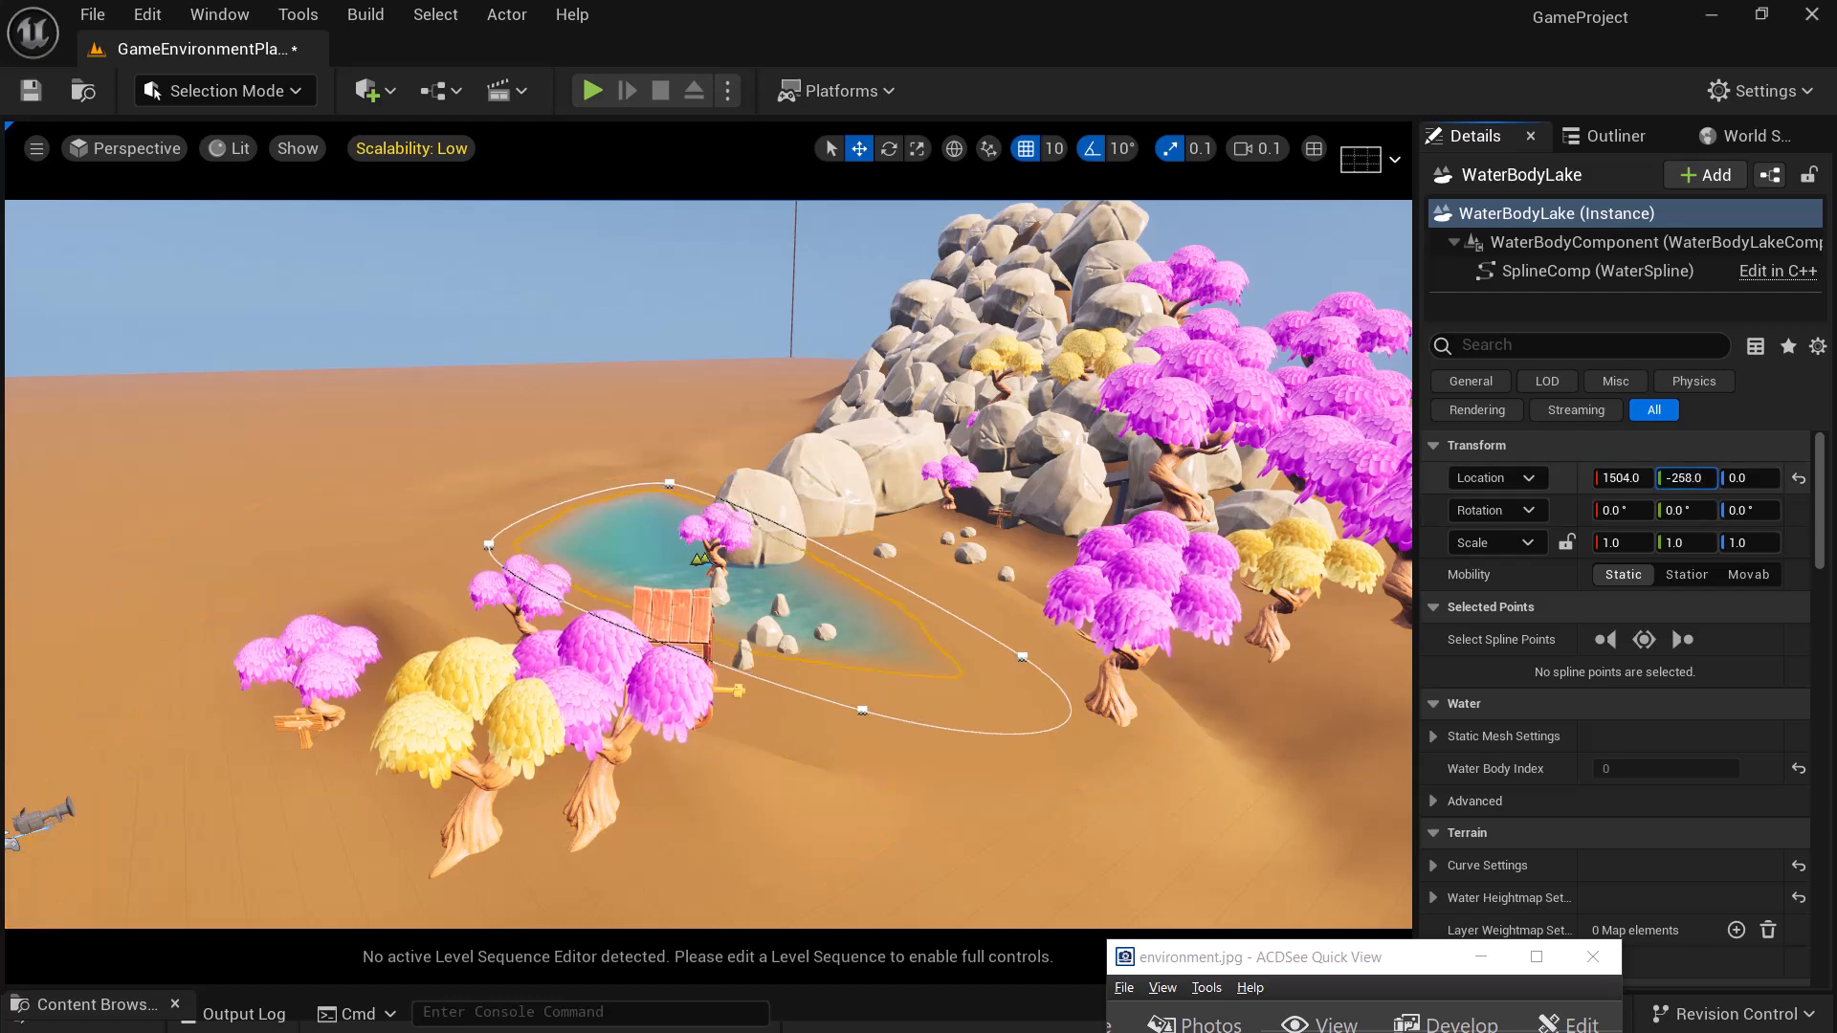
{"action": "left_click_drag", "start_coordinate": [1025, 689], "coordinate": [1335, 729], "text": "alt"}
{"action": "left_click_drag", "start_coordinate": [1091, 536], "coordinate": [1148, 566], "text": "alt"}
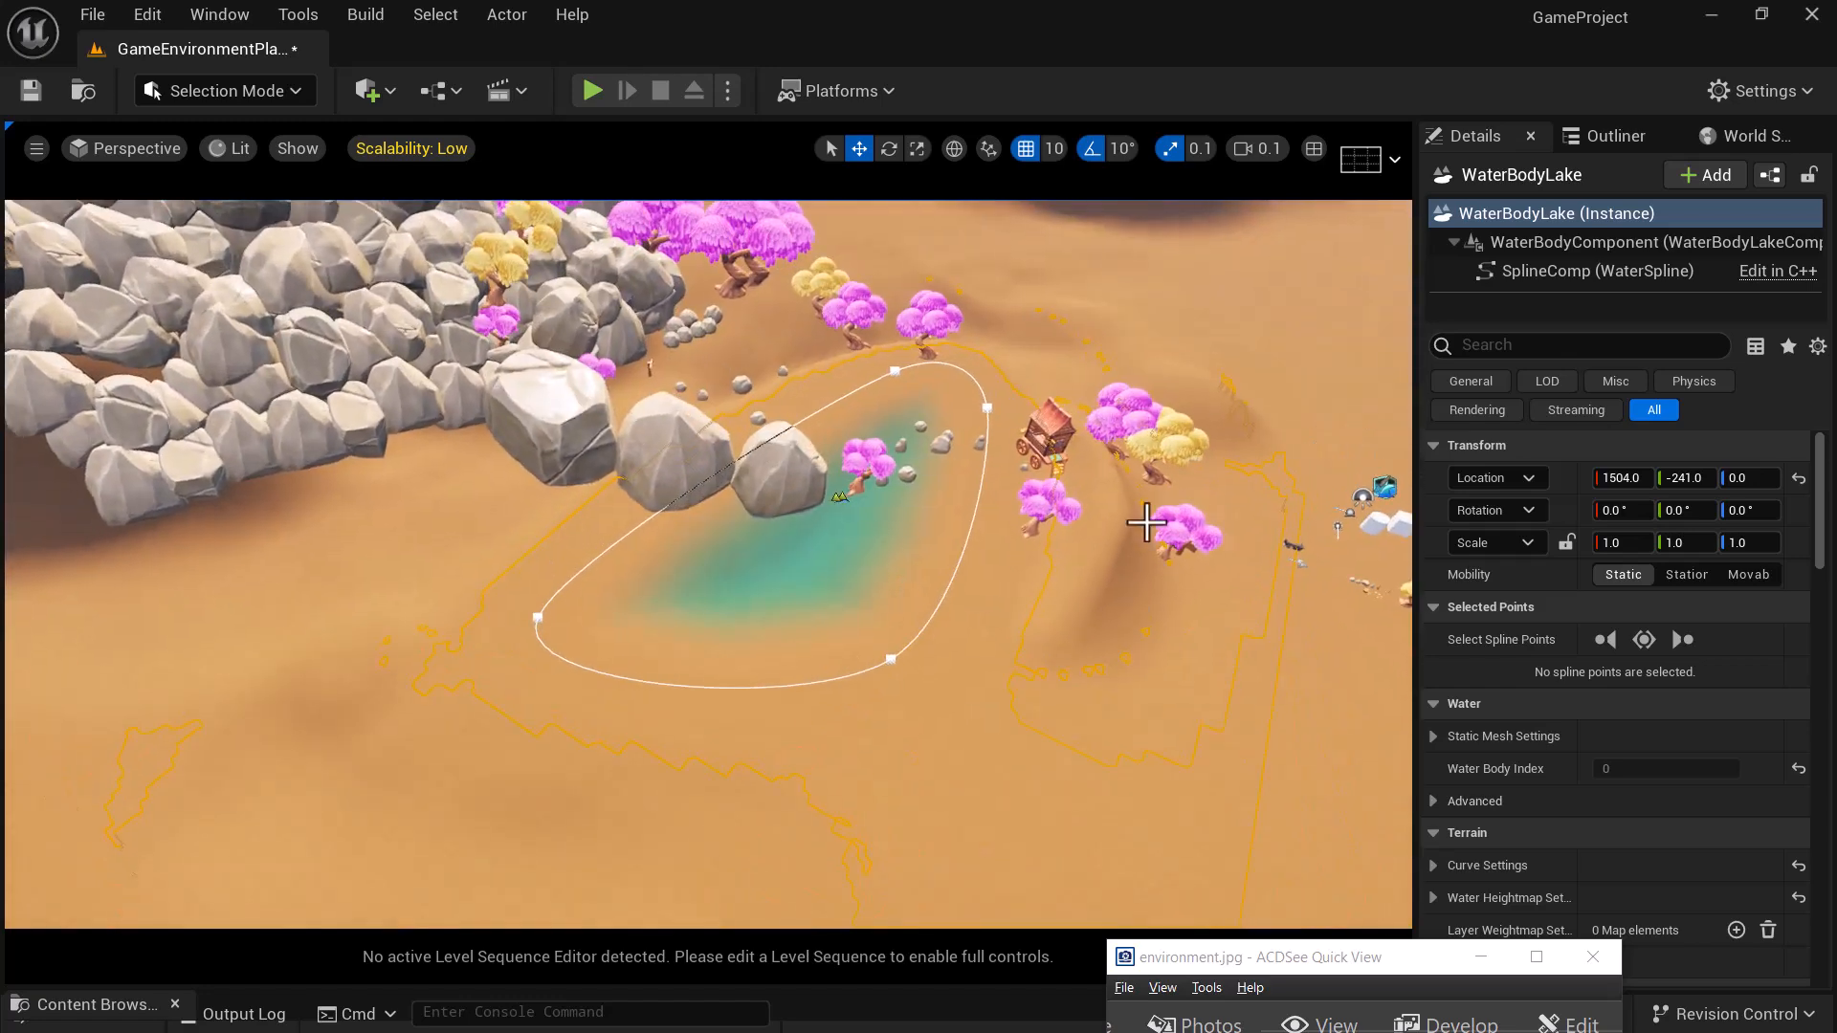
{"action": "left_click_drag", "start_coordinate": [1091, 638], "coordinate": [1085, 675], "text": "alt"}
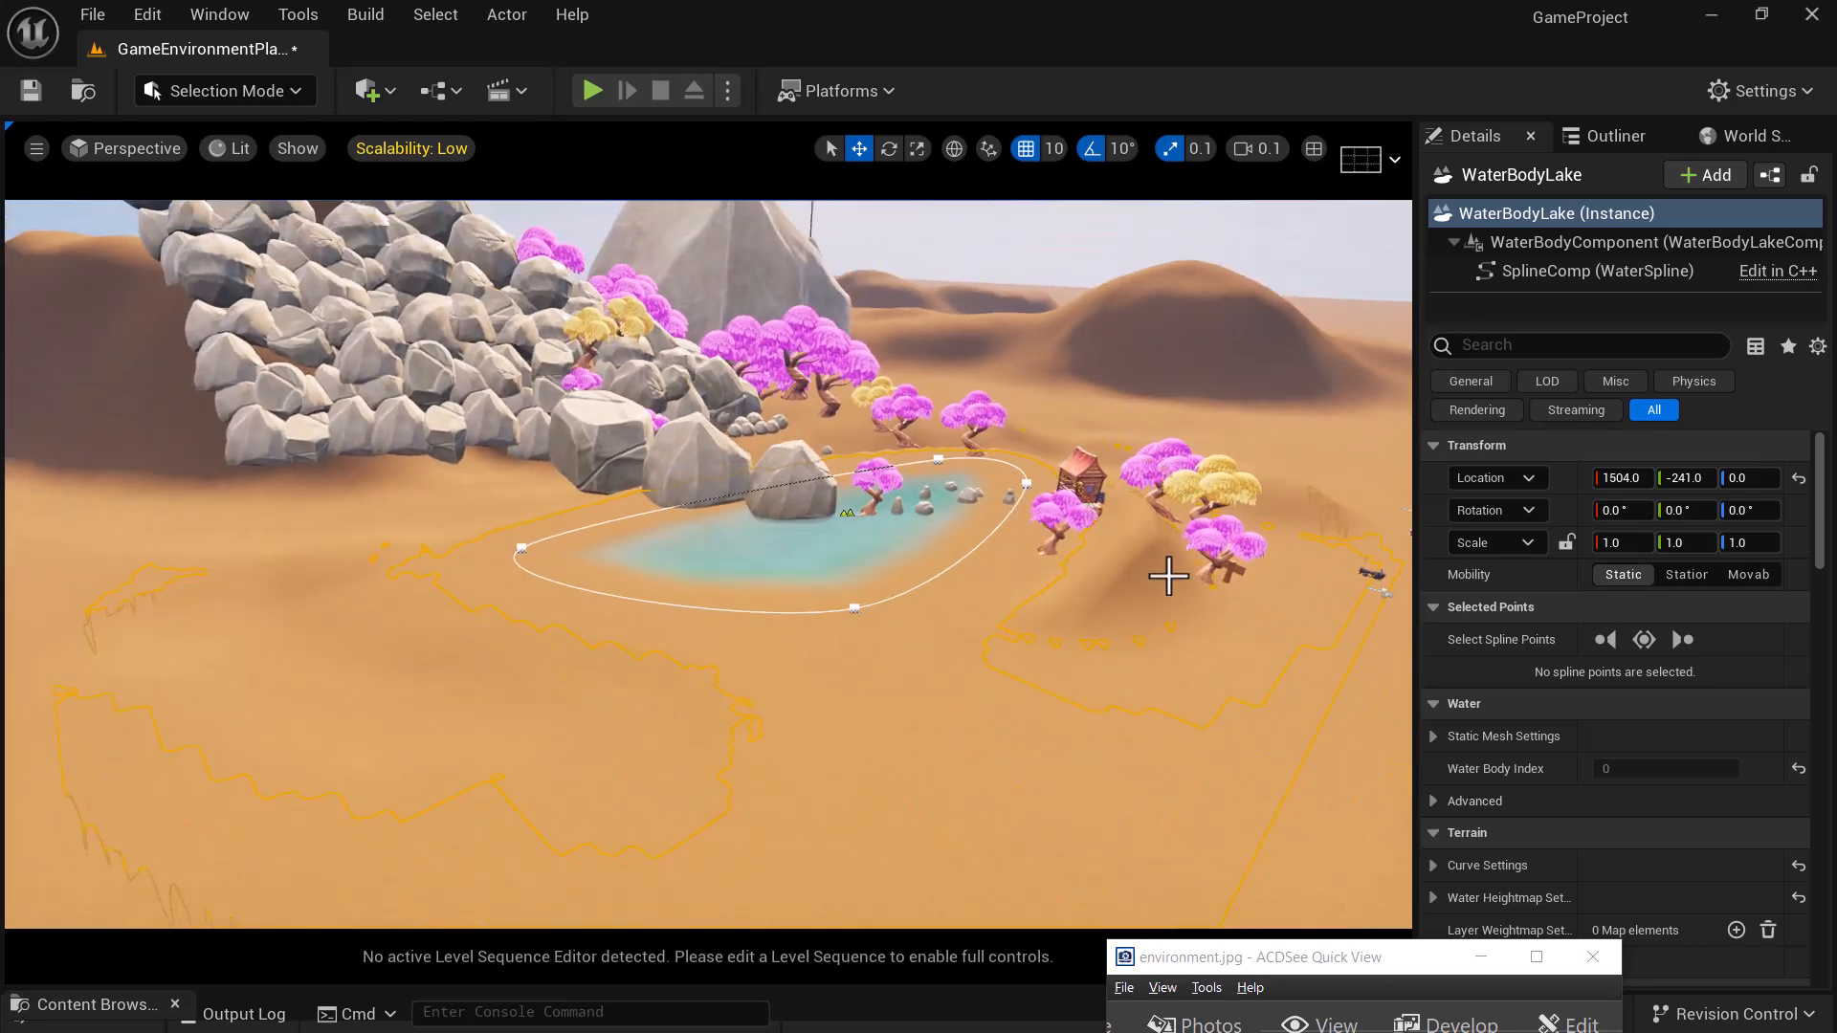
- Select the landscape, switch to Landscape mode and smooth the mound beside the trees near the wagon
{"action": "left_click", "coordinate": [1270, 453]}
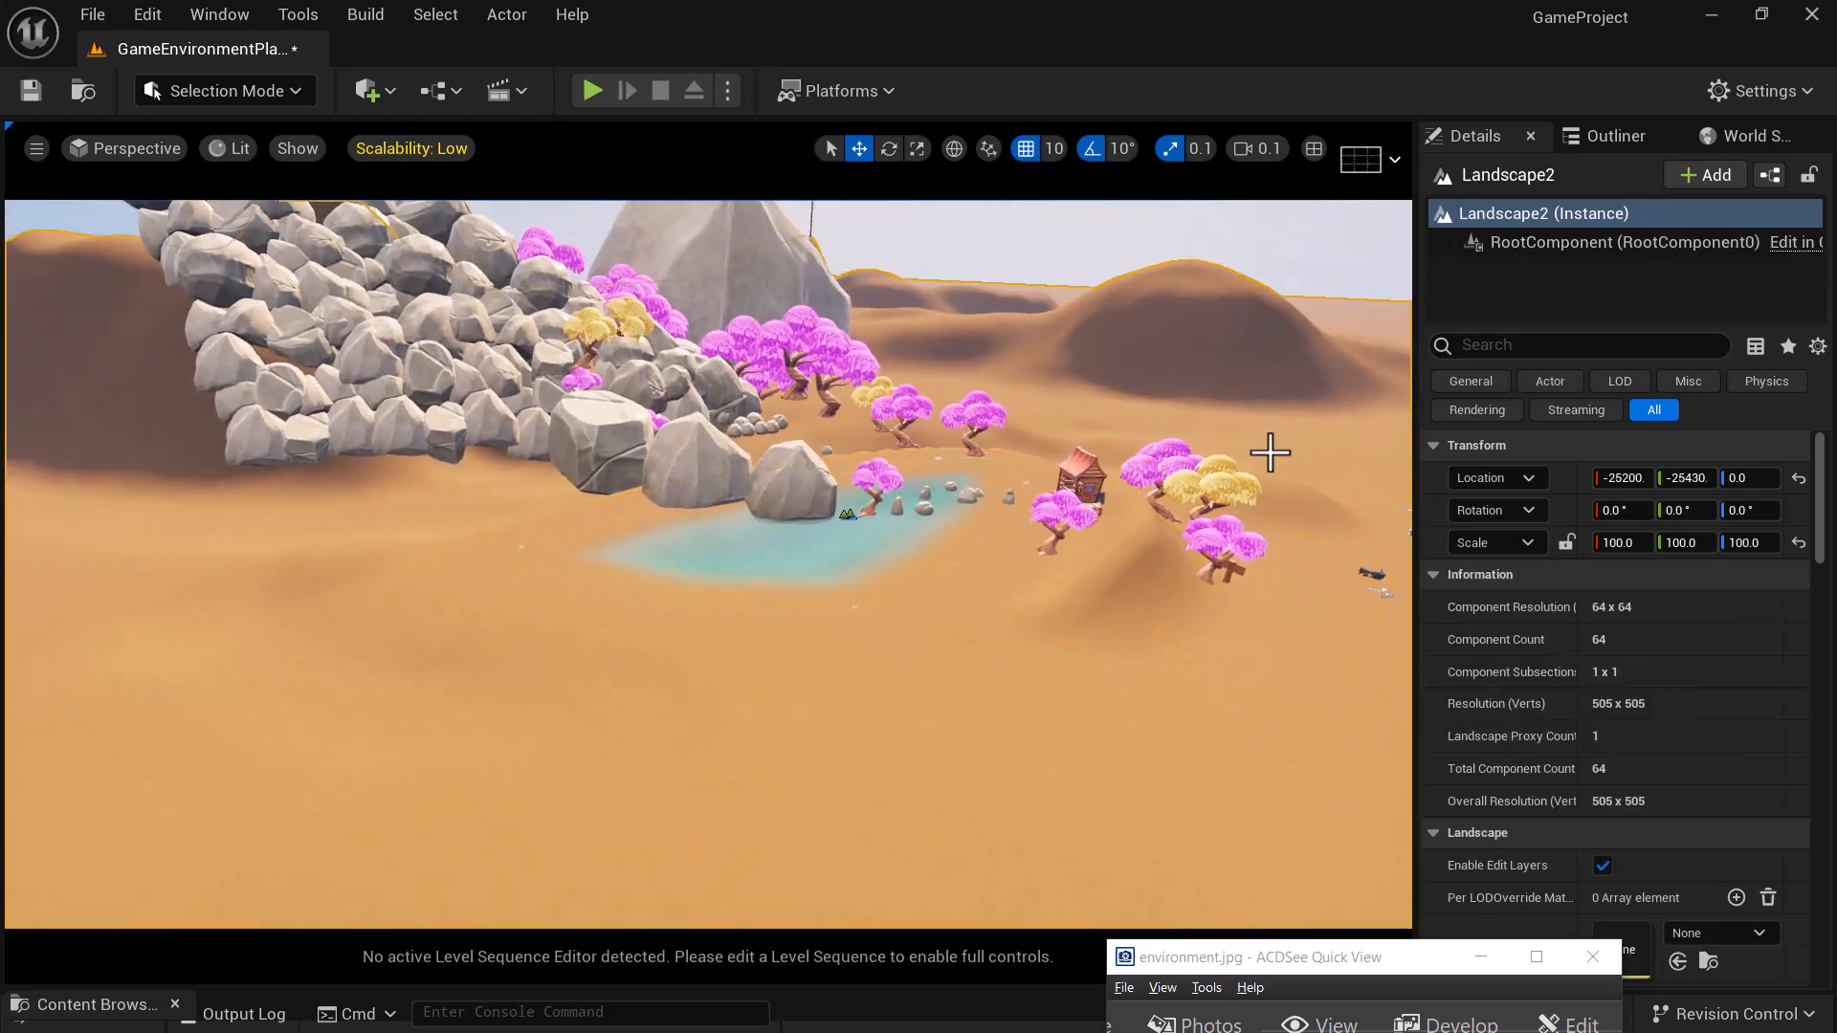
{"action": "left_click_drag", "start_coordinate": [1160, 593], "coordinate": [1045, 572], "text": "alt"}
{"action": "left_click", "coordinate": [247, 90]}
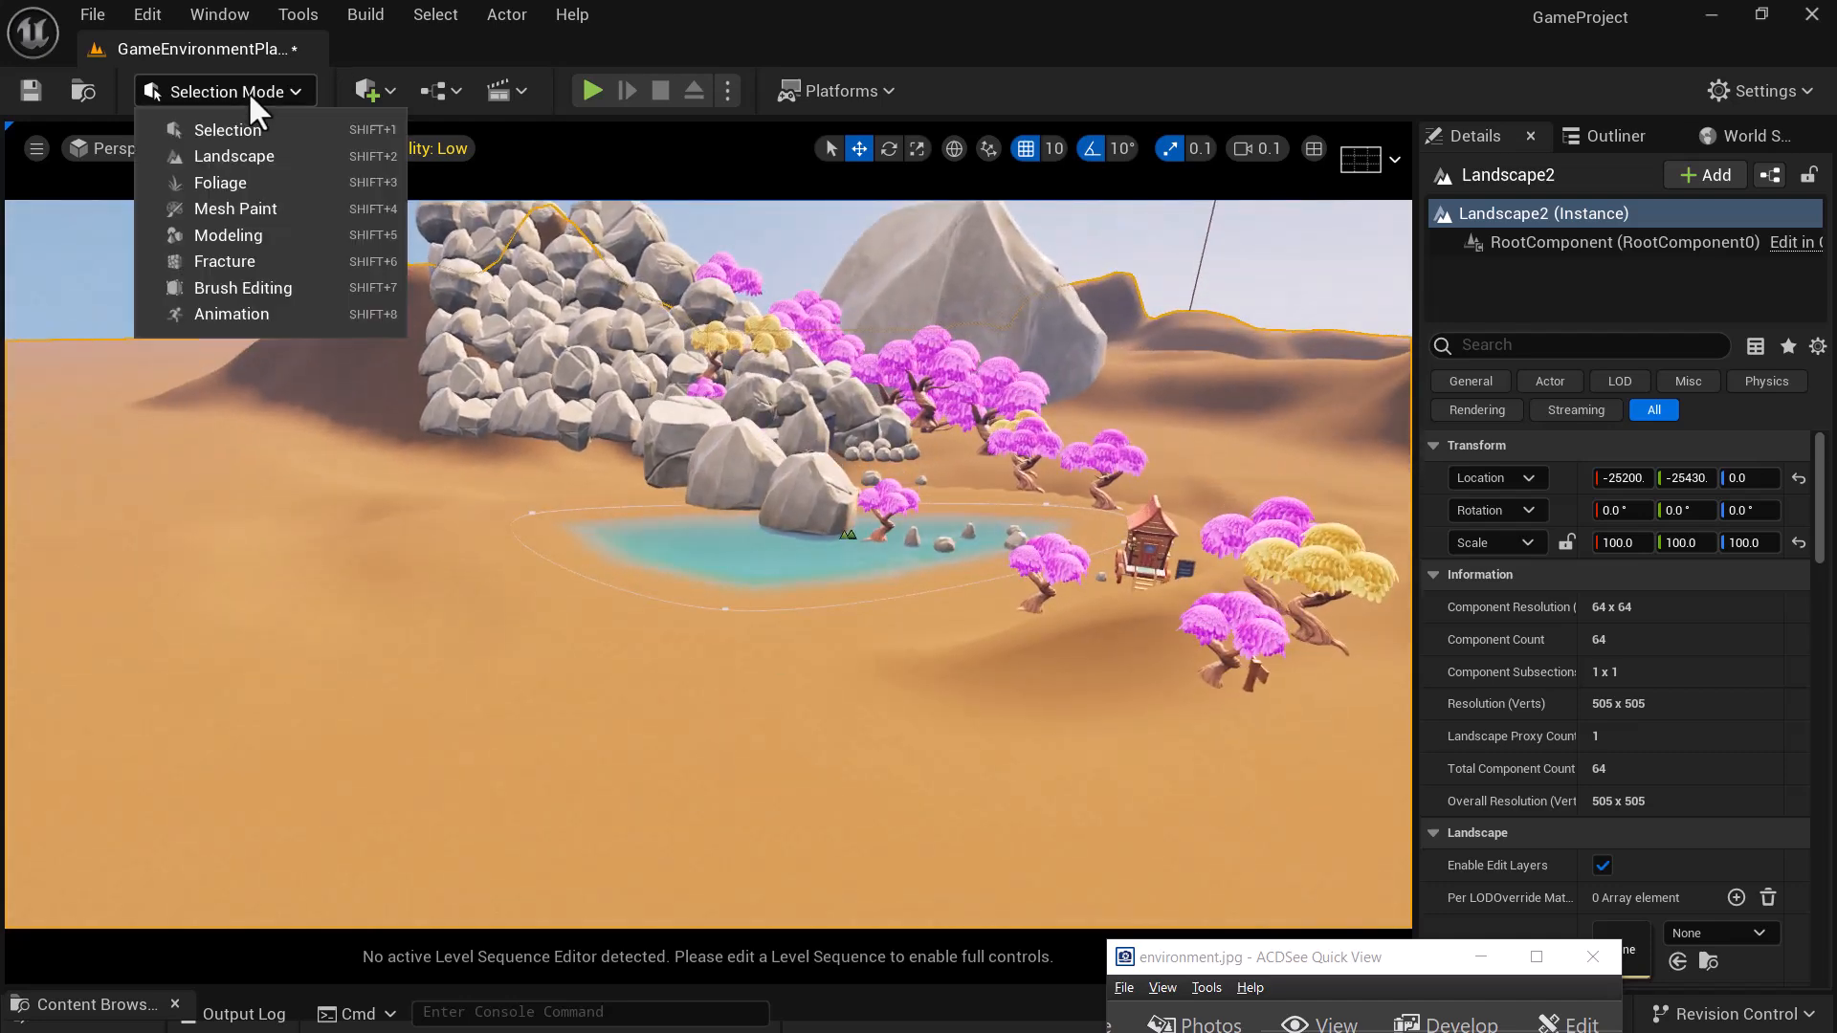
{"action": "left_click", "coordinate": [256, 161]}
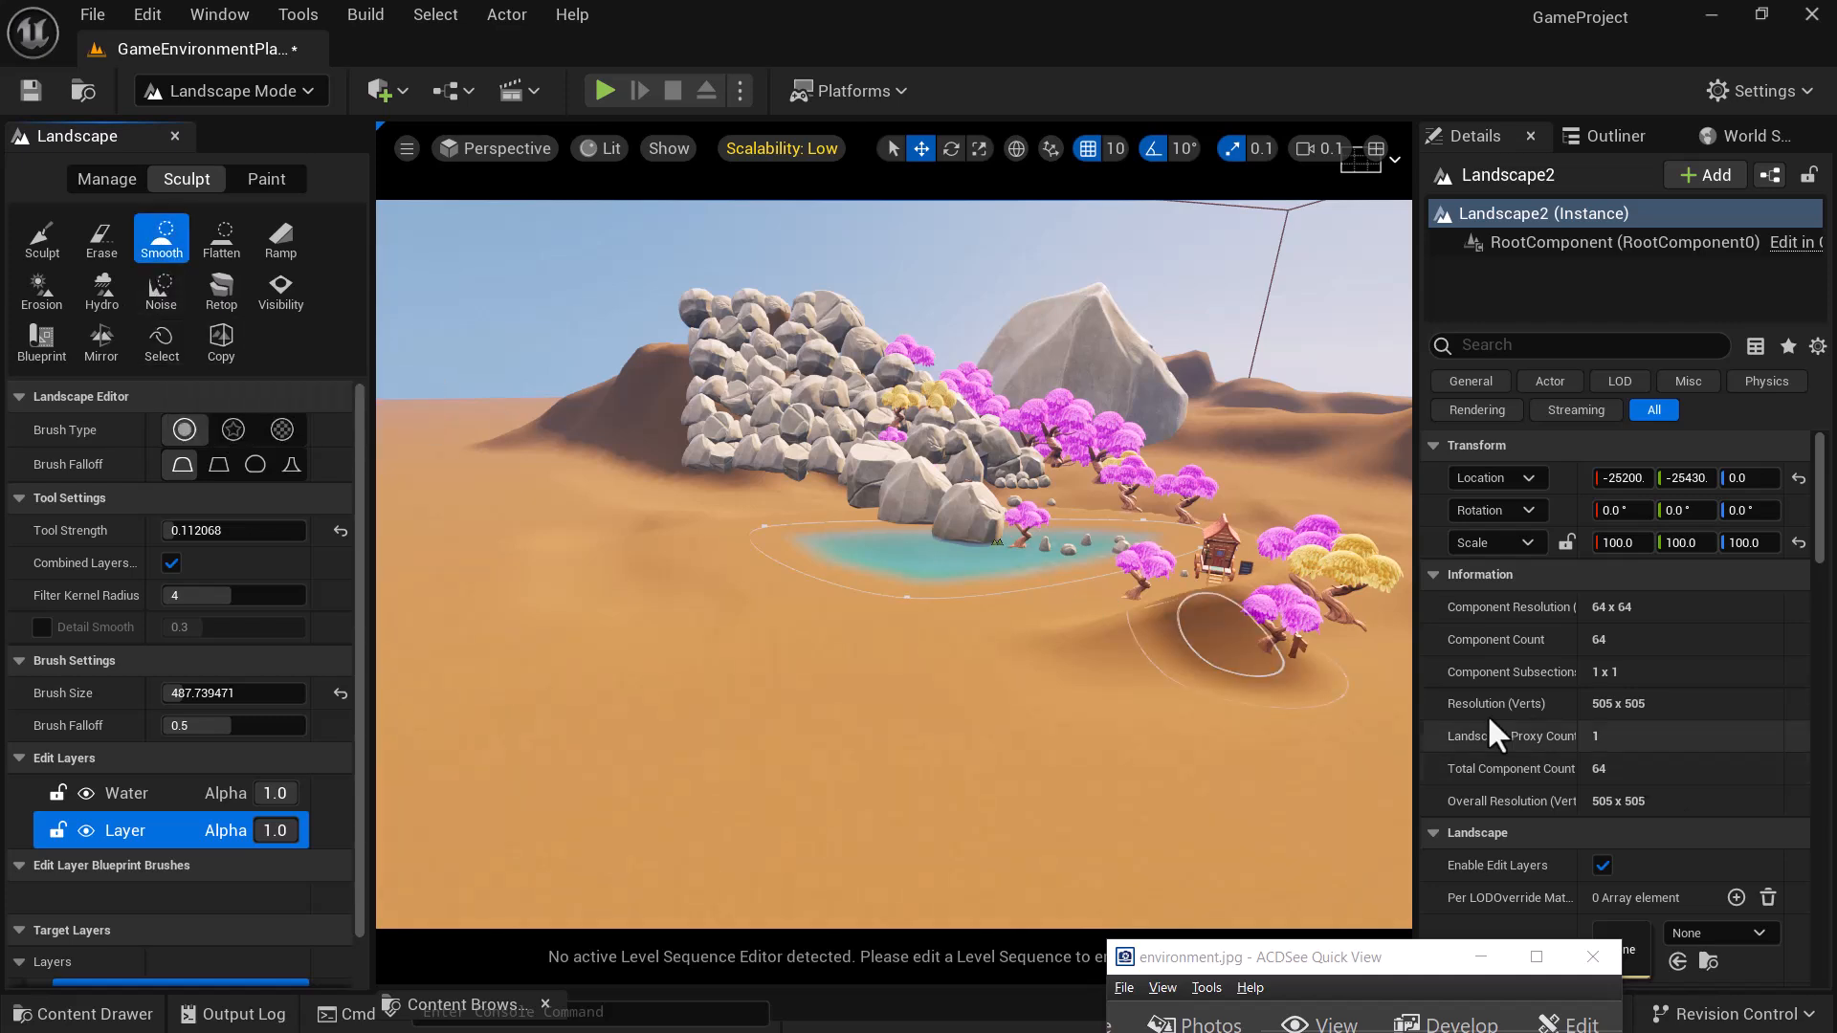
{"action": "mouse_move", "coordinate": [1164, 628]}
{"action": "left_mouse_down"}
{"action": "mouse_move", "coordinate": [1218, 586]}
{"action": "mouse_move", "coordinate": [1091, 631]}
{"action": "mouse_move", "coordinate": [1184, 603]}
{"action": "mouse_move", "coordinate": [1107, 644]}
{"action": "mouse_move", "coordinate": [1172, 732]}
{"action": "mouse_move", "coordinate": [1191, 622]}
{"action": "mouse_move", "coordinate": [1143, 618]}
{"action": "mouse_move", "coordinate": [1127, 664]}
{"action": "left_mouse_up"}
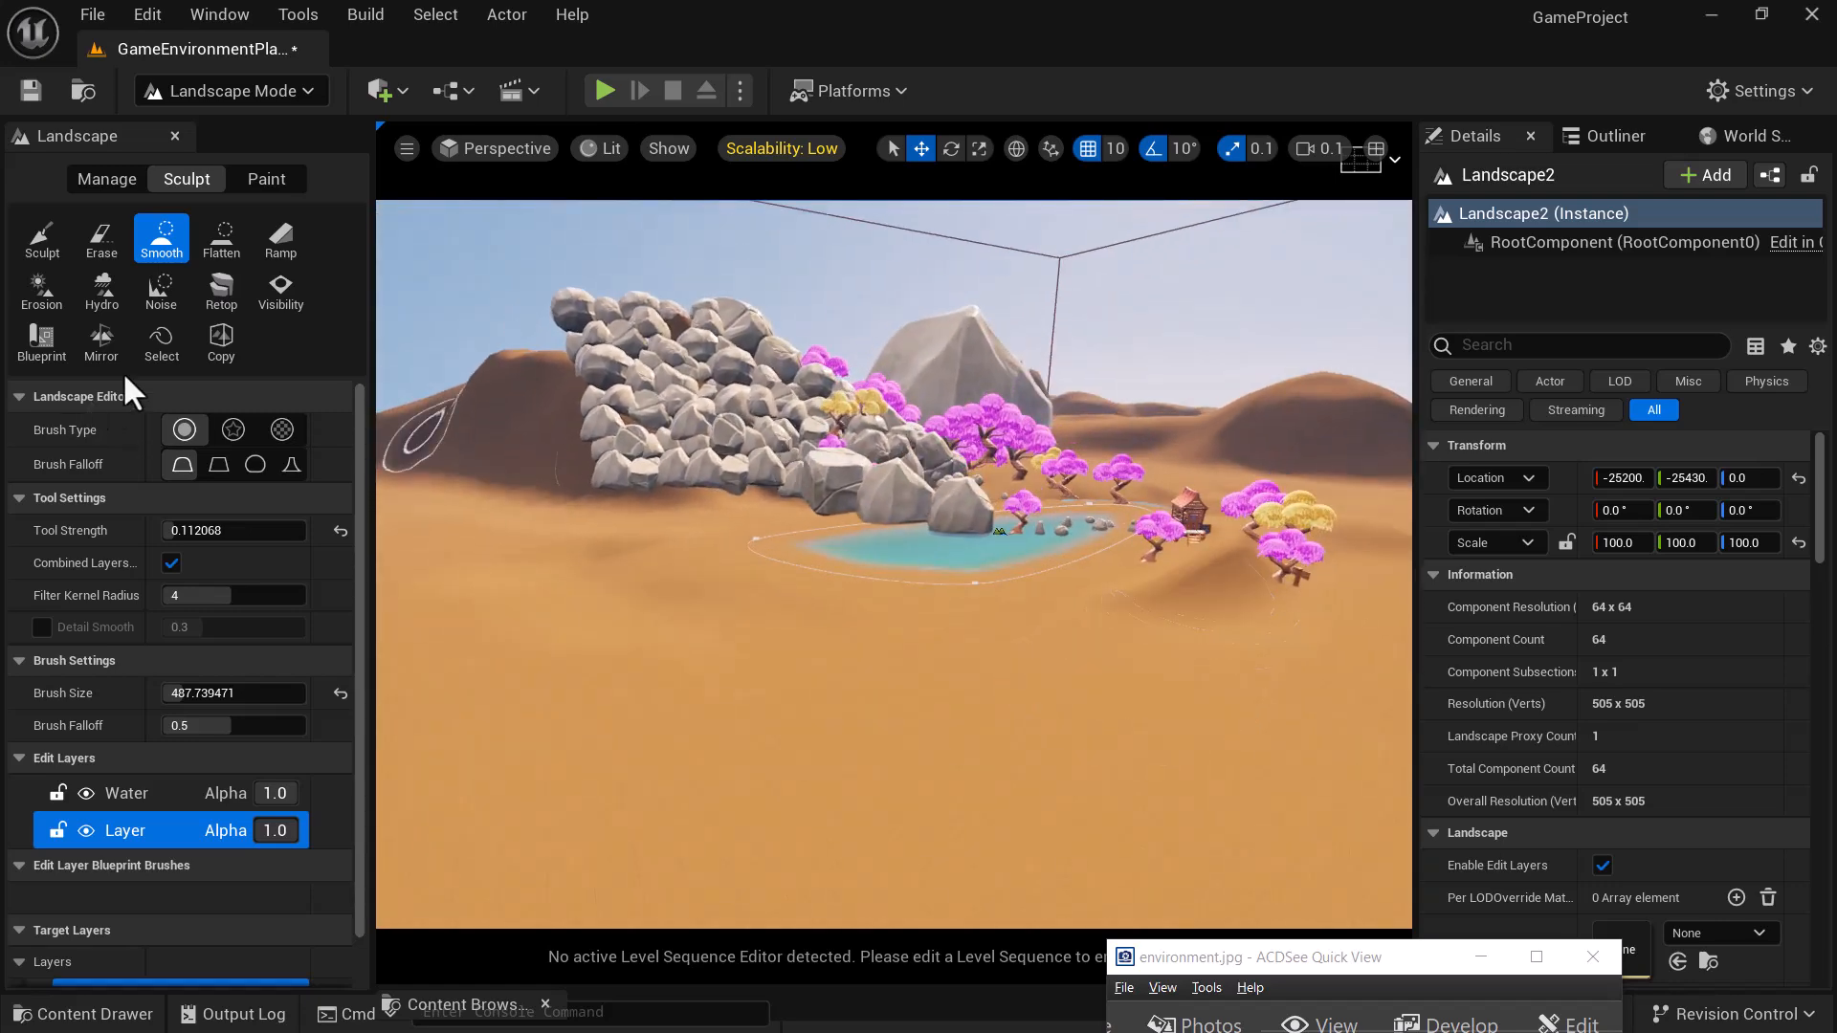
- With the Sculpt tool at a strength of about 0.226, raise the ground from the lake's near side to the trees by the wagon
{"action": "left_click", "coordinate": [41, 239]}
{"action": "mouse_move", "coordinate": [961, 670]}
{"action": "left_mouse_down"}
{"action": "mouse_move", "coordinate": [935, 701]}
{"action": "mouse_move", "coordinate": [942, 653]}
{"action": "left_mouse_up"}
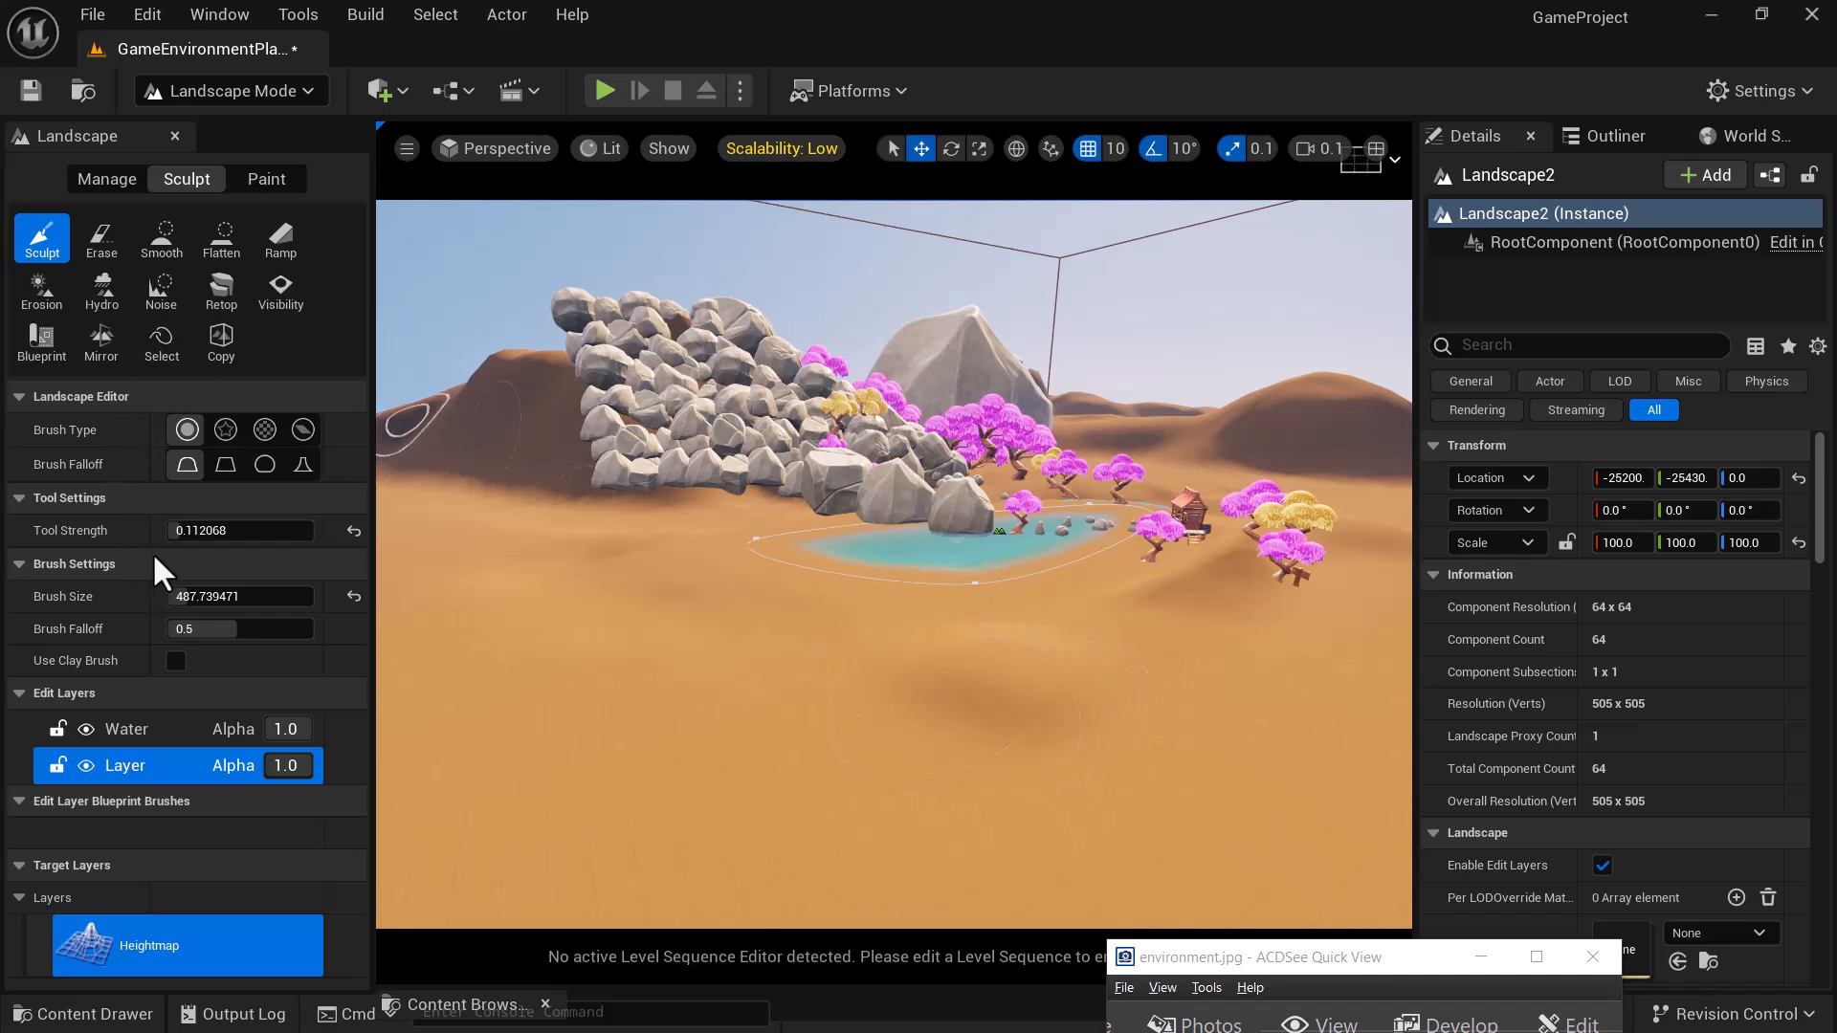
{"action": "left_click_drag", "start_coordinate": [180, 532], "coordinate": [198, 532]}
{"action": "mouse_move", "coordinate": [967, 661]}
{"action": "left_mouse_down"}
{"action": "mouse_move", "coordinate": [1196, 663]}
{"action": "mouse_move", "coordinate": [927, 644]}
{"action": "mouse_move", "coordinate": [1095, 636]}
{"action": "mouse_move", "coordinate": [1035, 670]}
{"action": "mouse_move", "coordinate": [1056, 672]}
{"action": "mouse_move", "coordinate": [898, 667]}
{"action": "mouse_move", "coordinate": [1230, 583]}
{"action": "mouse_move", "coordinate": [1203, 577]}
{"action": "mouse_move", "coordinate": [1189, 533]}
{"action": "mouse_move", "coordinate": [1222, 565]}
{"action": "mouse_move", "coordinate": [1202, 574]}
{"action": "mouse_move", "coordinate": [1282, 546]}
{"action": "mouse_move", "coordinate": [1175, 603]}
{"action": "mouse_move", "coordinate": [1205, 612]}
{"action": "left_mouse_up"}
{"action": "left_click_drag", "start_coordinate": [1206, 612], "coordinate": [1210, 756], "text": "alt"}
{"action": "left_click_drag", "start_coordinate": [1225, 655], "coordinate": [1229, 639], "text": "alt"}
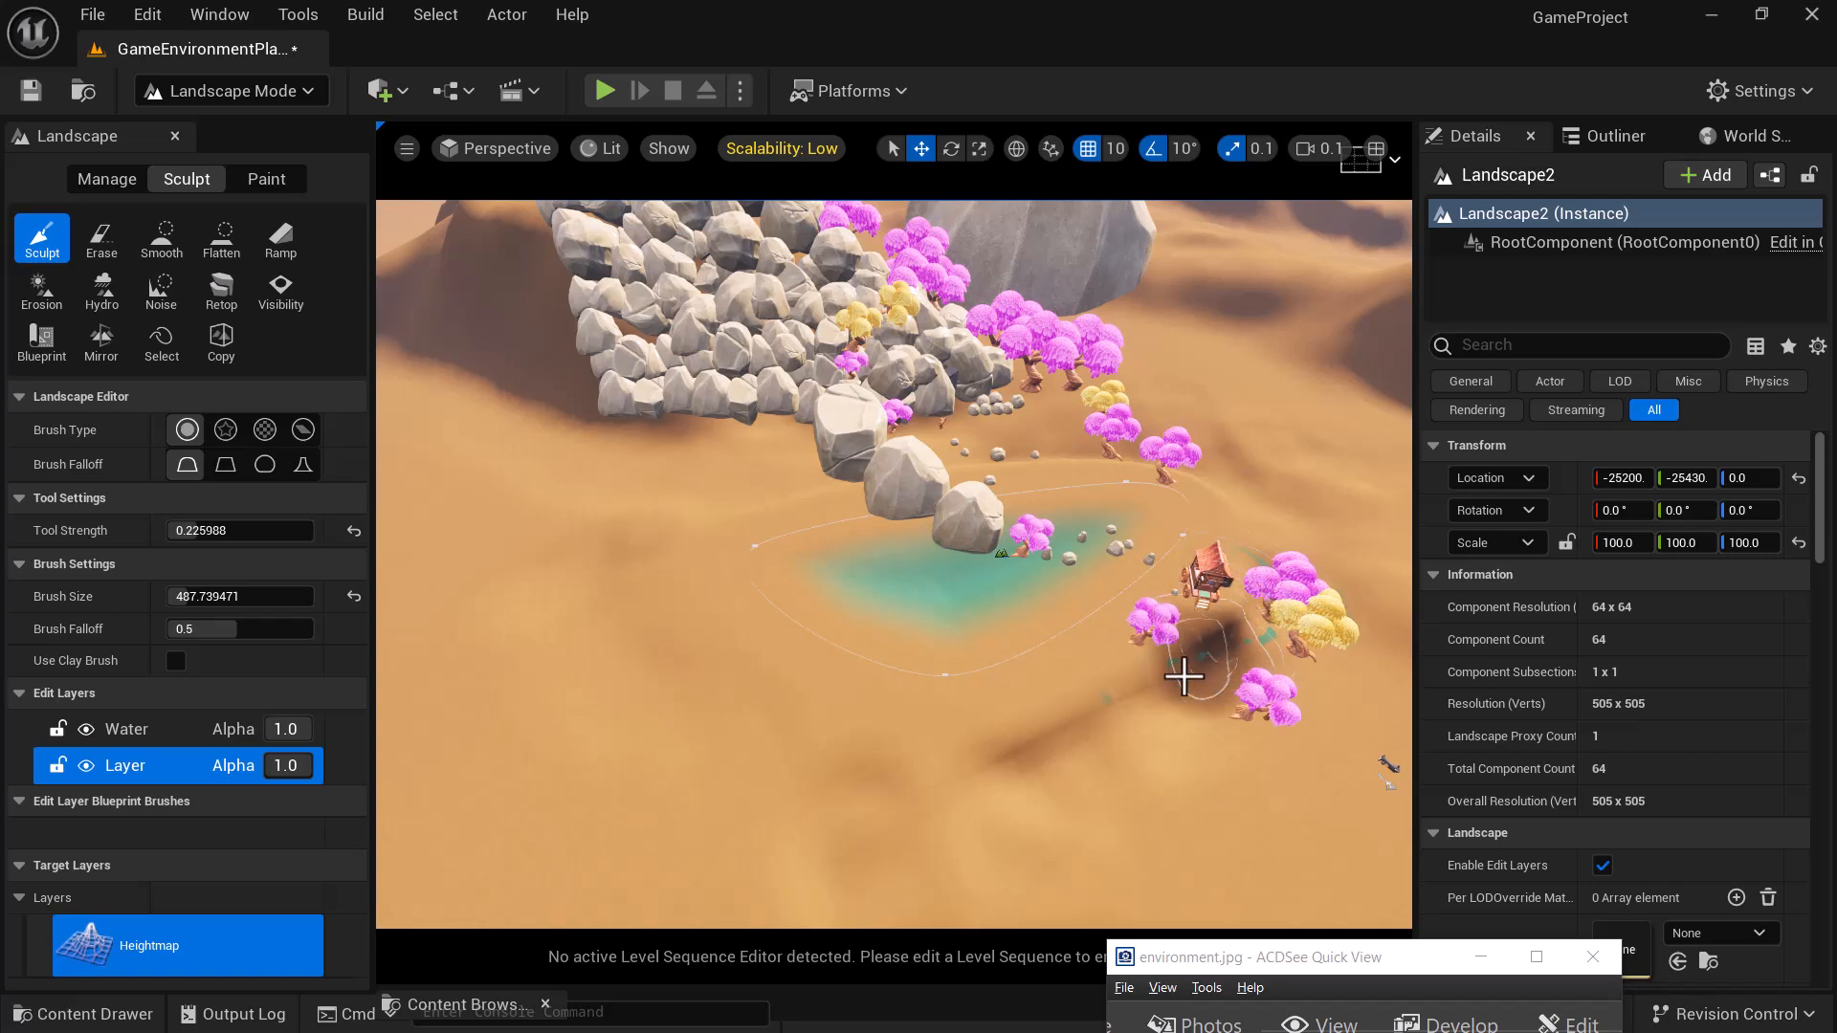
{"action": "mouse_move", "coordinate": [1180, 697]}
{"action": "left_mouse_down", "text": "alt"}
{"action": "mouse_move", "coordinate": [1185, 631]}
{"action": "mouse_move", "coordinate": [1169, 656]}
{"action": "left_mouse_up", "text": "alt"}
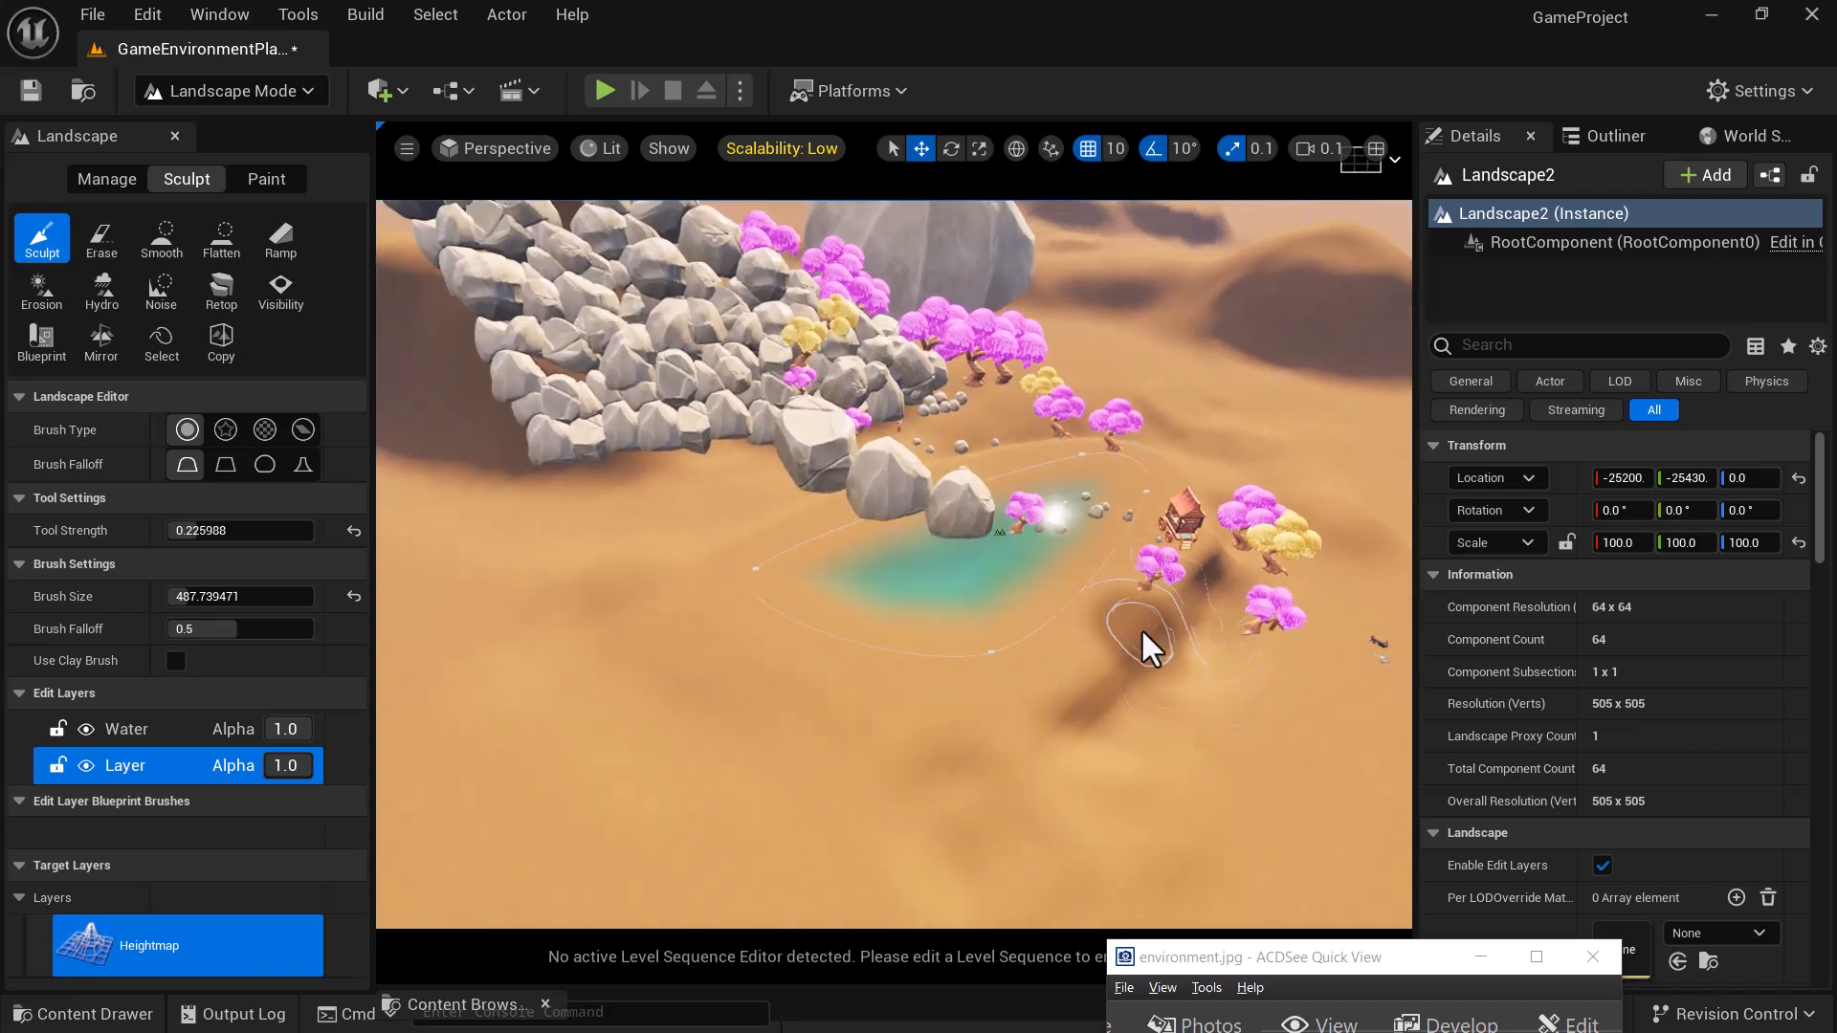
{"action": "mouse_move", "coordinate": [1136, 561]}
{"action": "left_mouse_down", "text": "alt"}
{"action": "mouse_move", "coordinate": [1138, 536]}
{"action": "mouse_move", "coordinate": [1042, 701]}
{"action": "mouse_move", "coordinate": [1162, 674]}
{"action": "left_mouse_up", "text": "alt"}
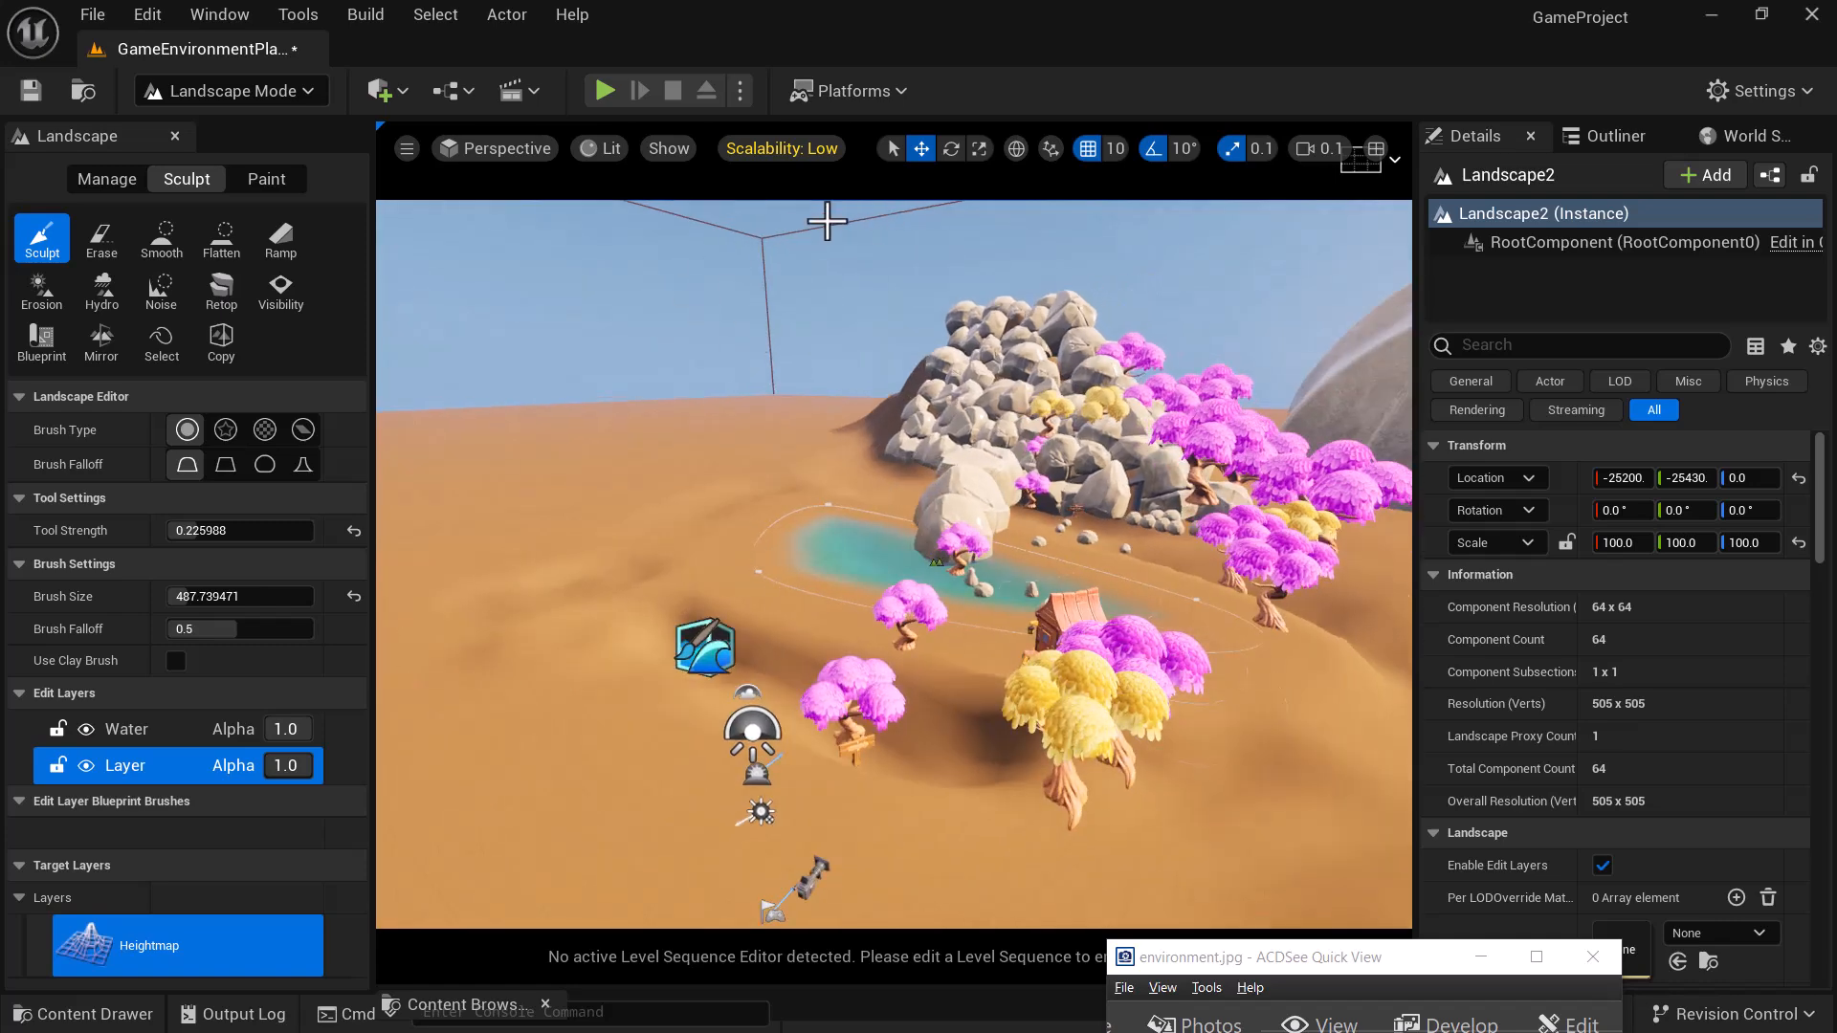
- Look through the CineCameraActor in the maximized viewport and undo the ground raised in front of the wagon
{"action": "left_click", "coordinate": [504, 148]}
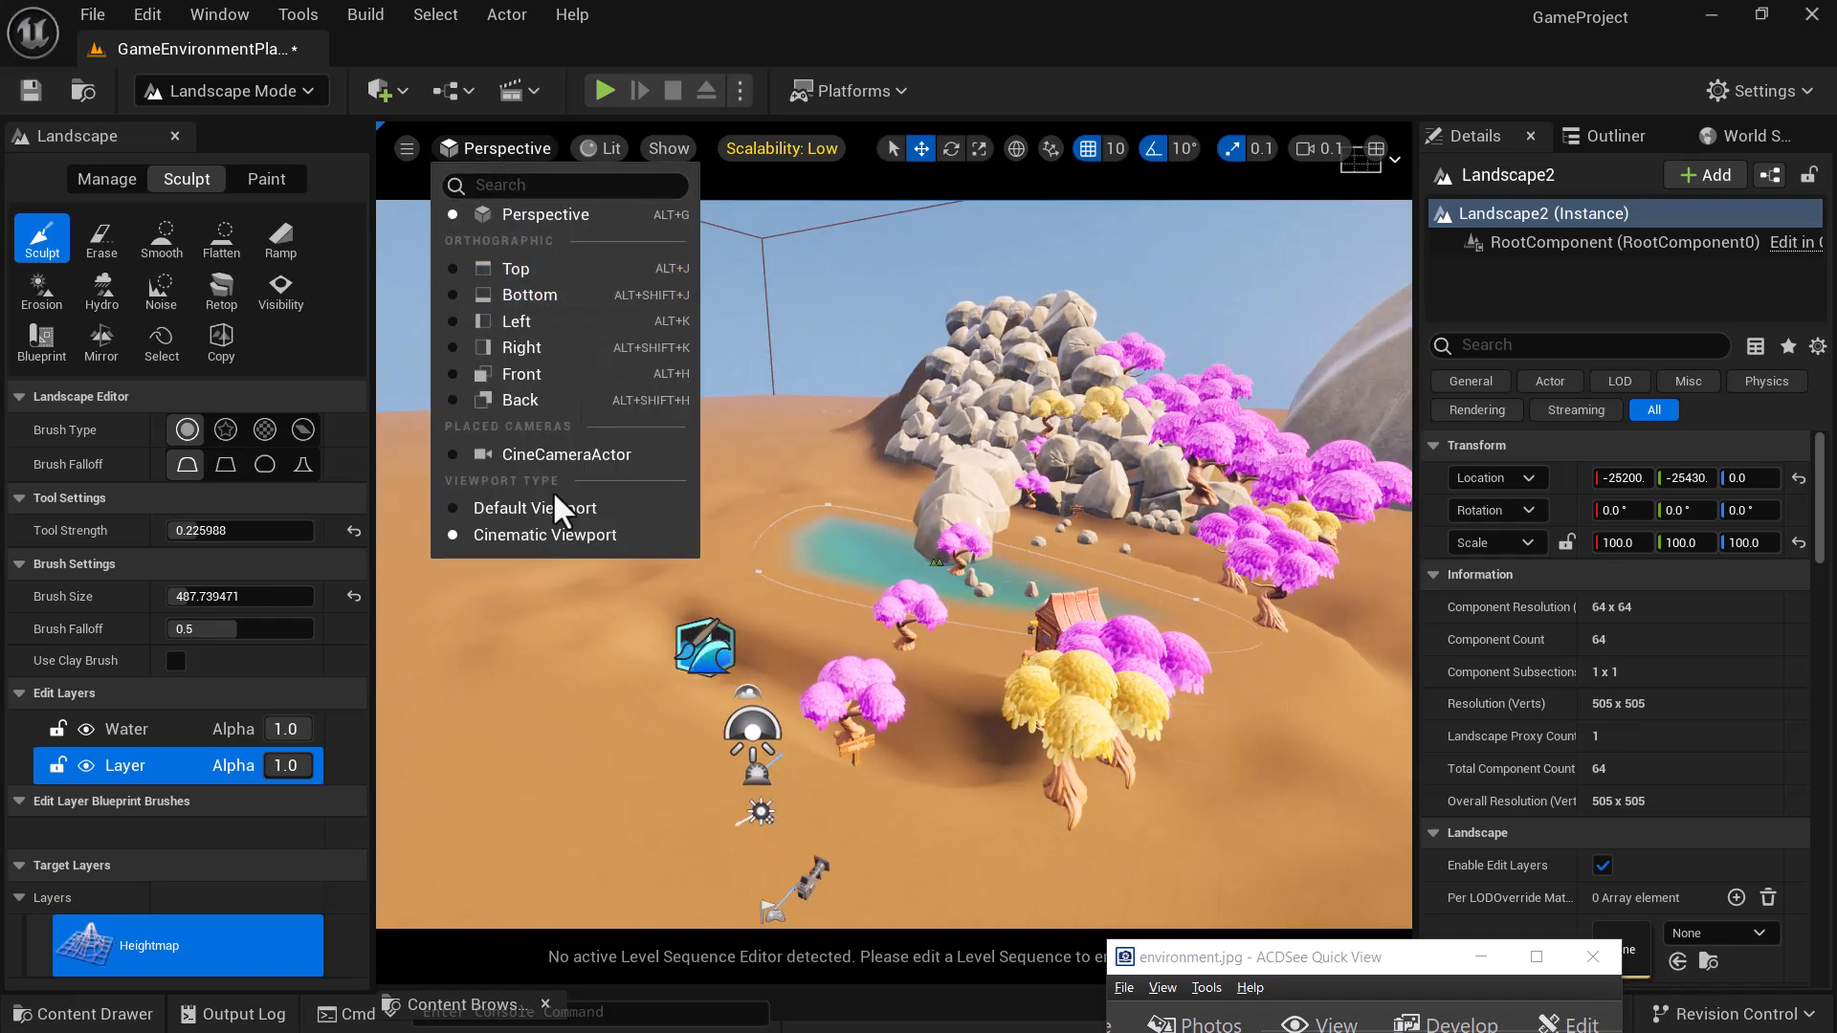
{"action": "left_click", "coordinate": [563, 455]}
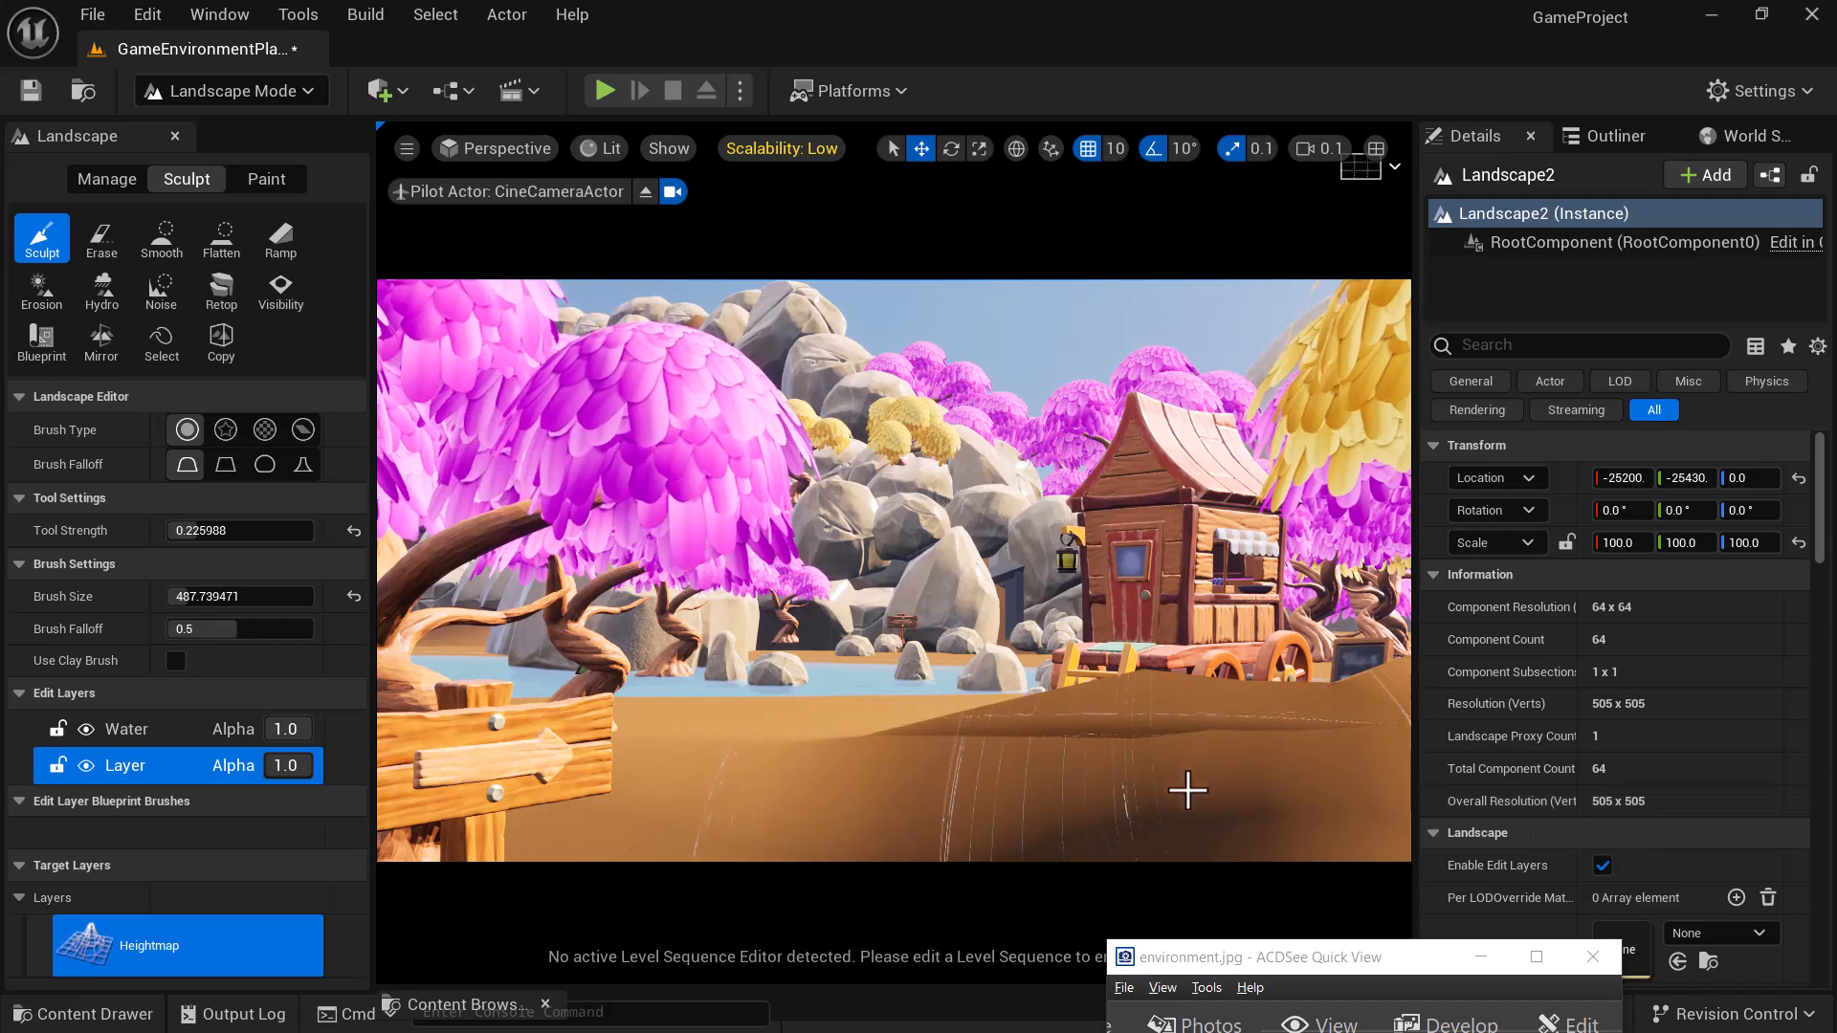
{"action": "key", "text": "ctrl+z"}
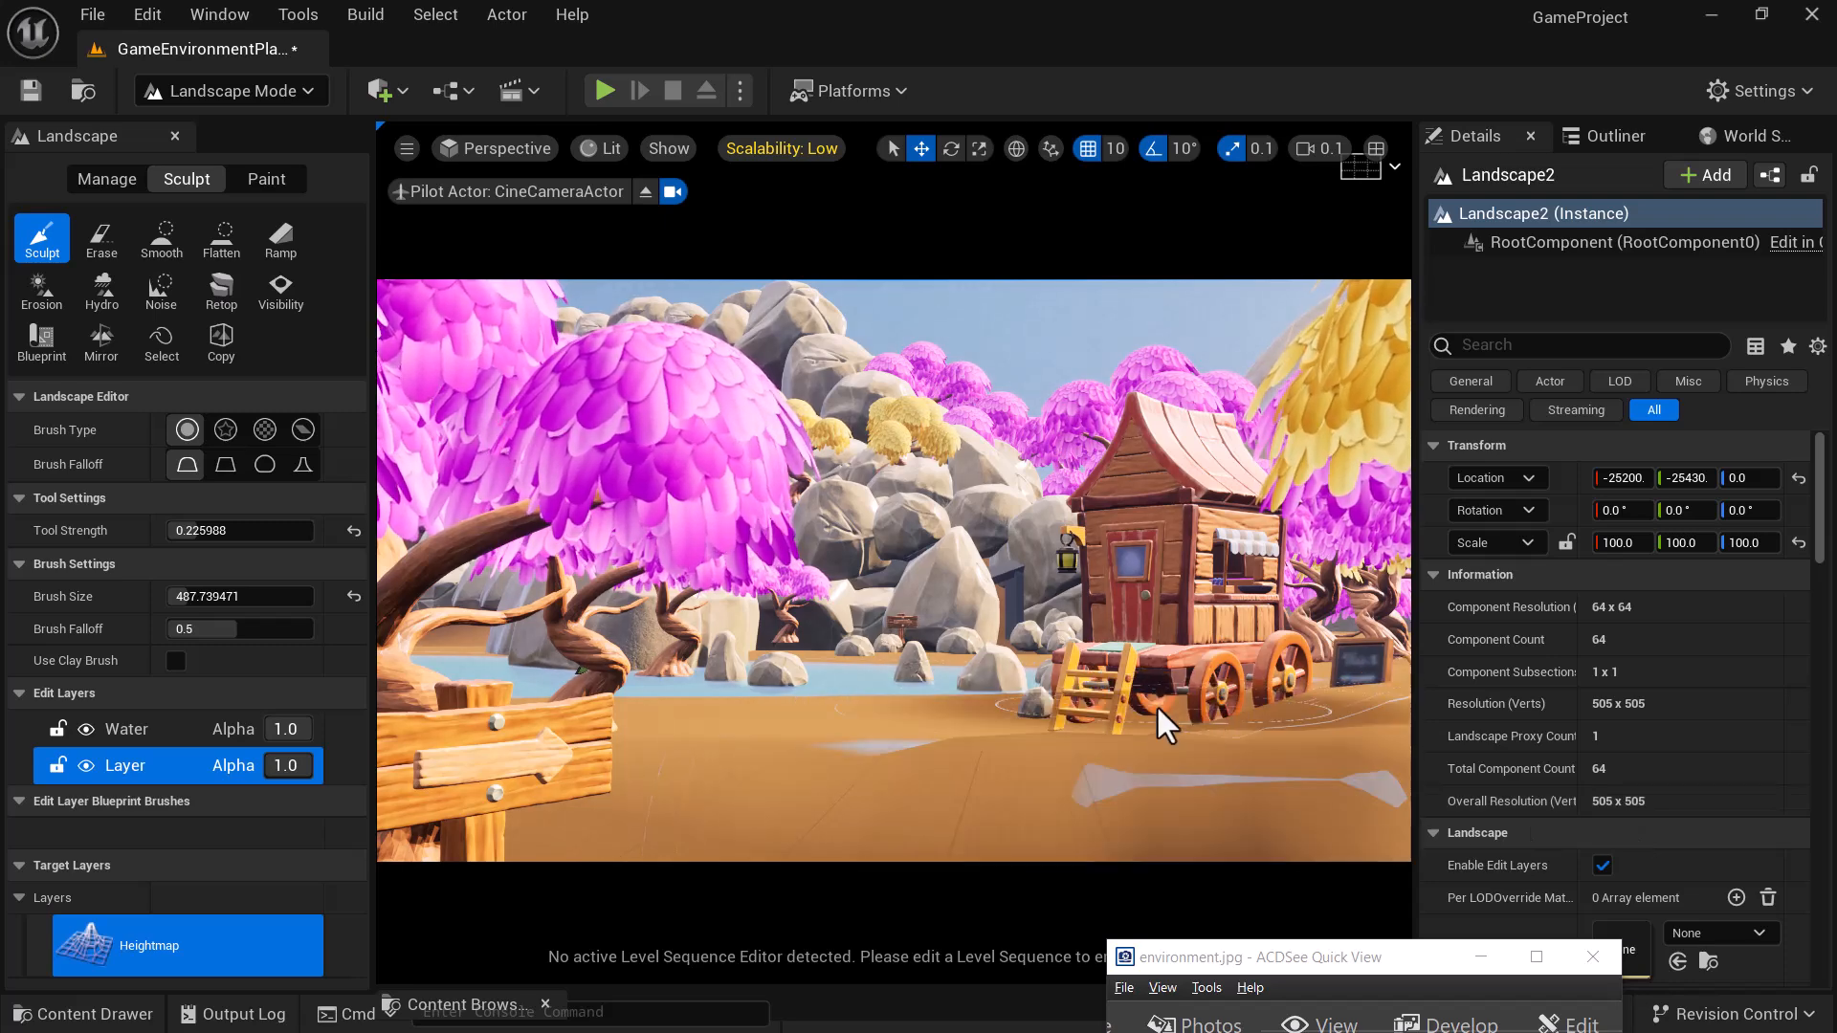
{"action": "mouse_move", "coordinate": [1259, 737]}
{"action": "left_mouse_down", "text": "shift"}
{"action": "mouse_move", "coordinate": [1088, 733]}
{"action": "mouse_move", "coordinate": [1146, 692]}
{"action": "mouse_move", "coordinate": [1140, 712]}
{"action": "mouse_move", "coordinate": [1070, 721]}
{"action": "mouse_move", "coordinate": [1227, 727]}
{"action": "left_mouse_up", "text": "shift"}
{"action": "key", "text": "ctrl+z"}
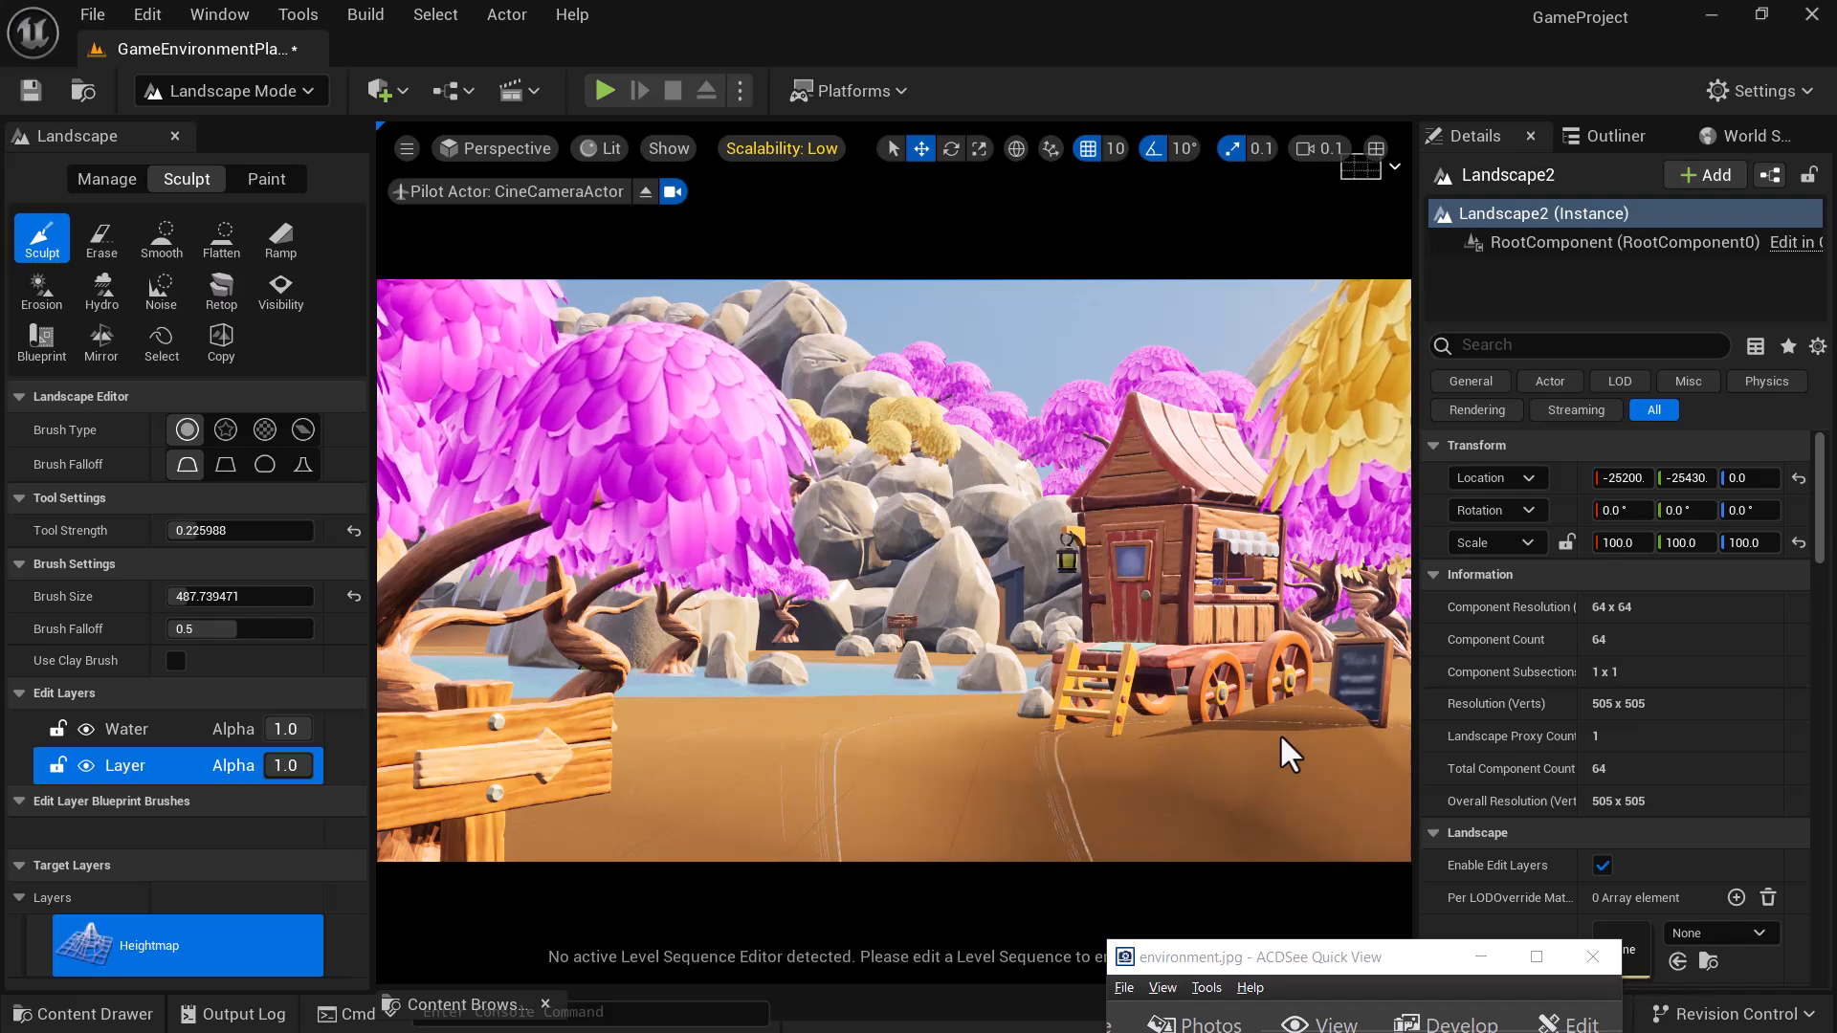
- Reduce the sculpt brush size to about 307 and reshape the ground in front of the wagon's wheels and ladder, lowering the mound
{"action": "key", "text": "bracketleft"}
{"action": "key", "text": "bracketleft"}
{"action": "key", "text": "bracketleft"}
{"action": "key", "text": "bracketleft"}
{"action": "key", "text": "bracketleft"}
{"action": "key", "text": "bracketleft"}
{"action": "key", "text": "bracketleft"}
{"action": "key", "text": "bracketleft"}
{"action": "key", "text": "bracketleft"}
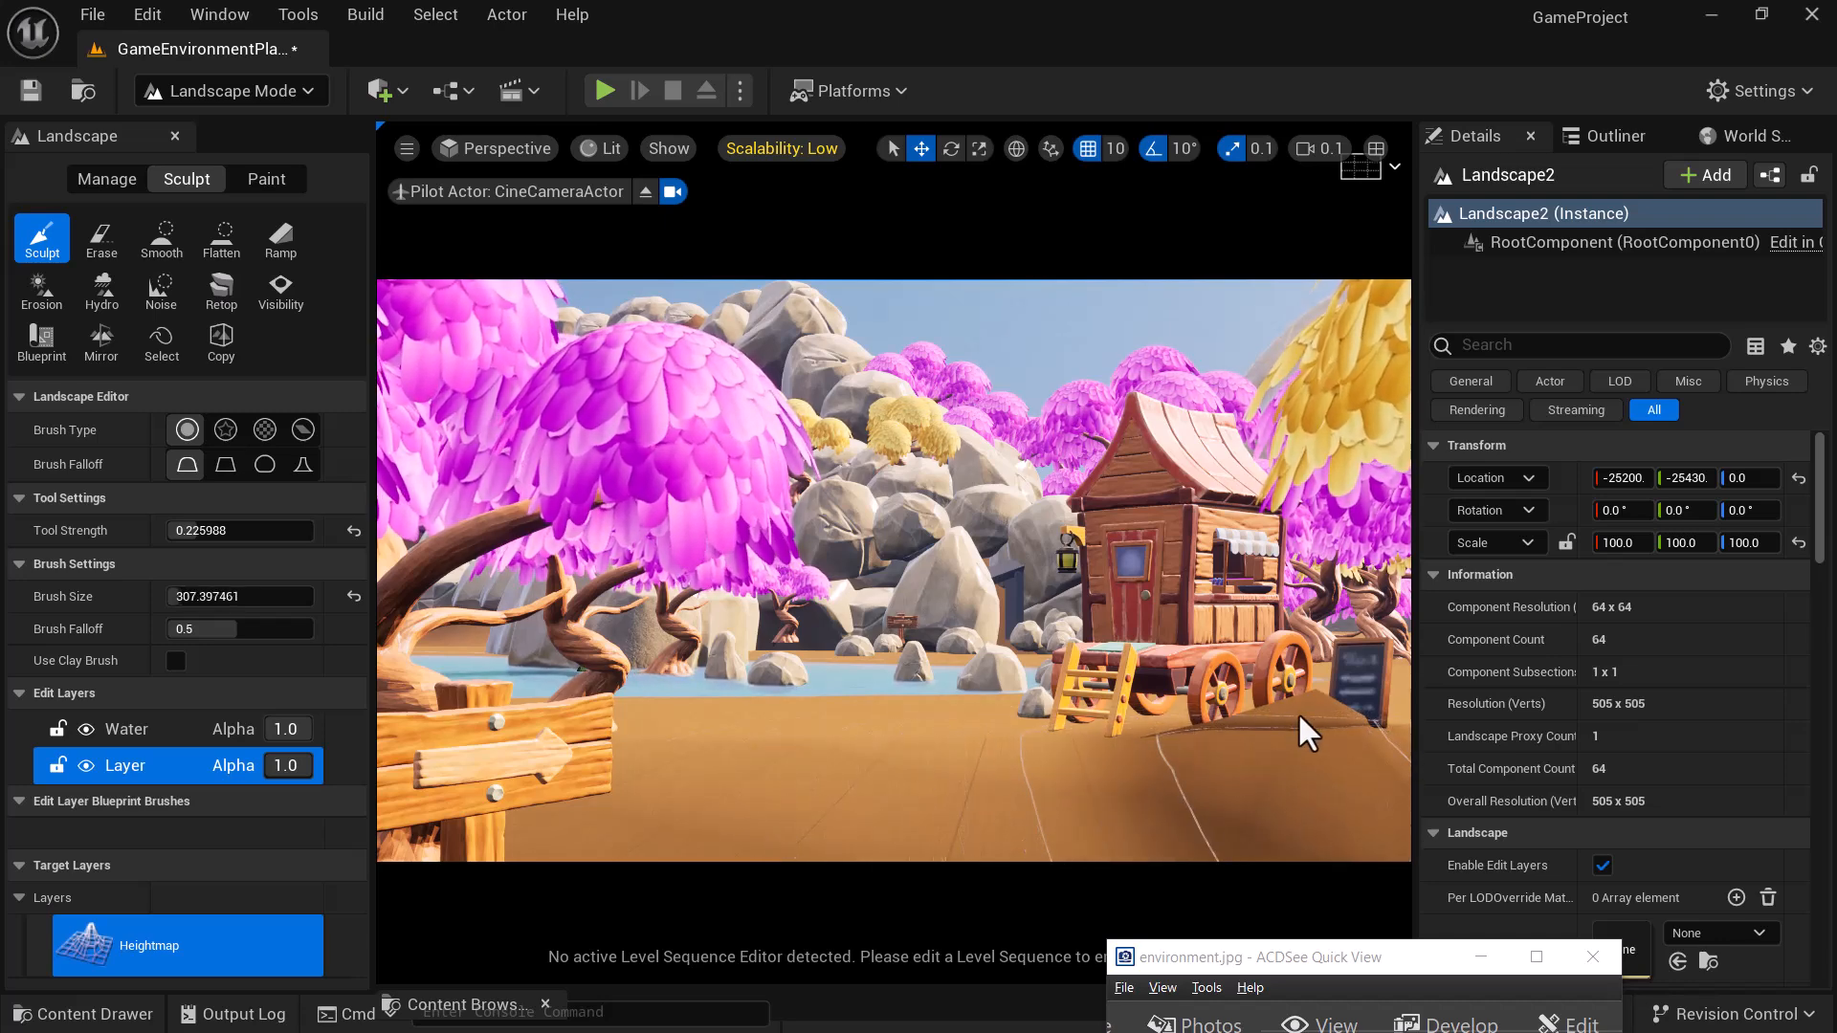
{"action": "mouse_move", "coordinate": [1320, 720]}
{"action": "left_mouse_down", "text": "shift"}
{"action": "mouse_move", "coordinate": [1042, 739]}
{"action": "mouse_move", "coordinate": [1033, 697]}
{"action": "mouse_move", "coordinate": [809, 751]}
{"action": "left_mouse_up", "text": "shift"}
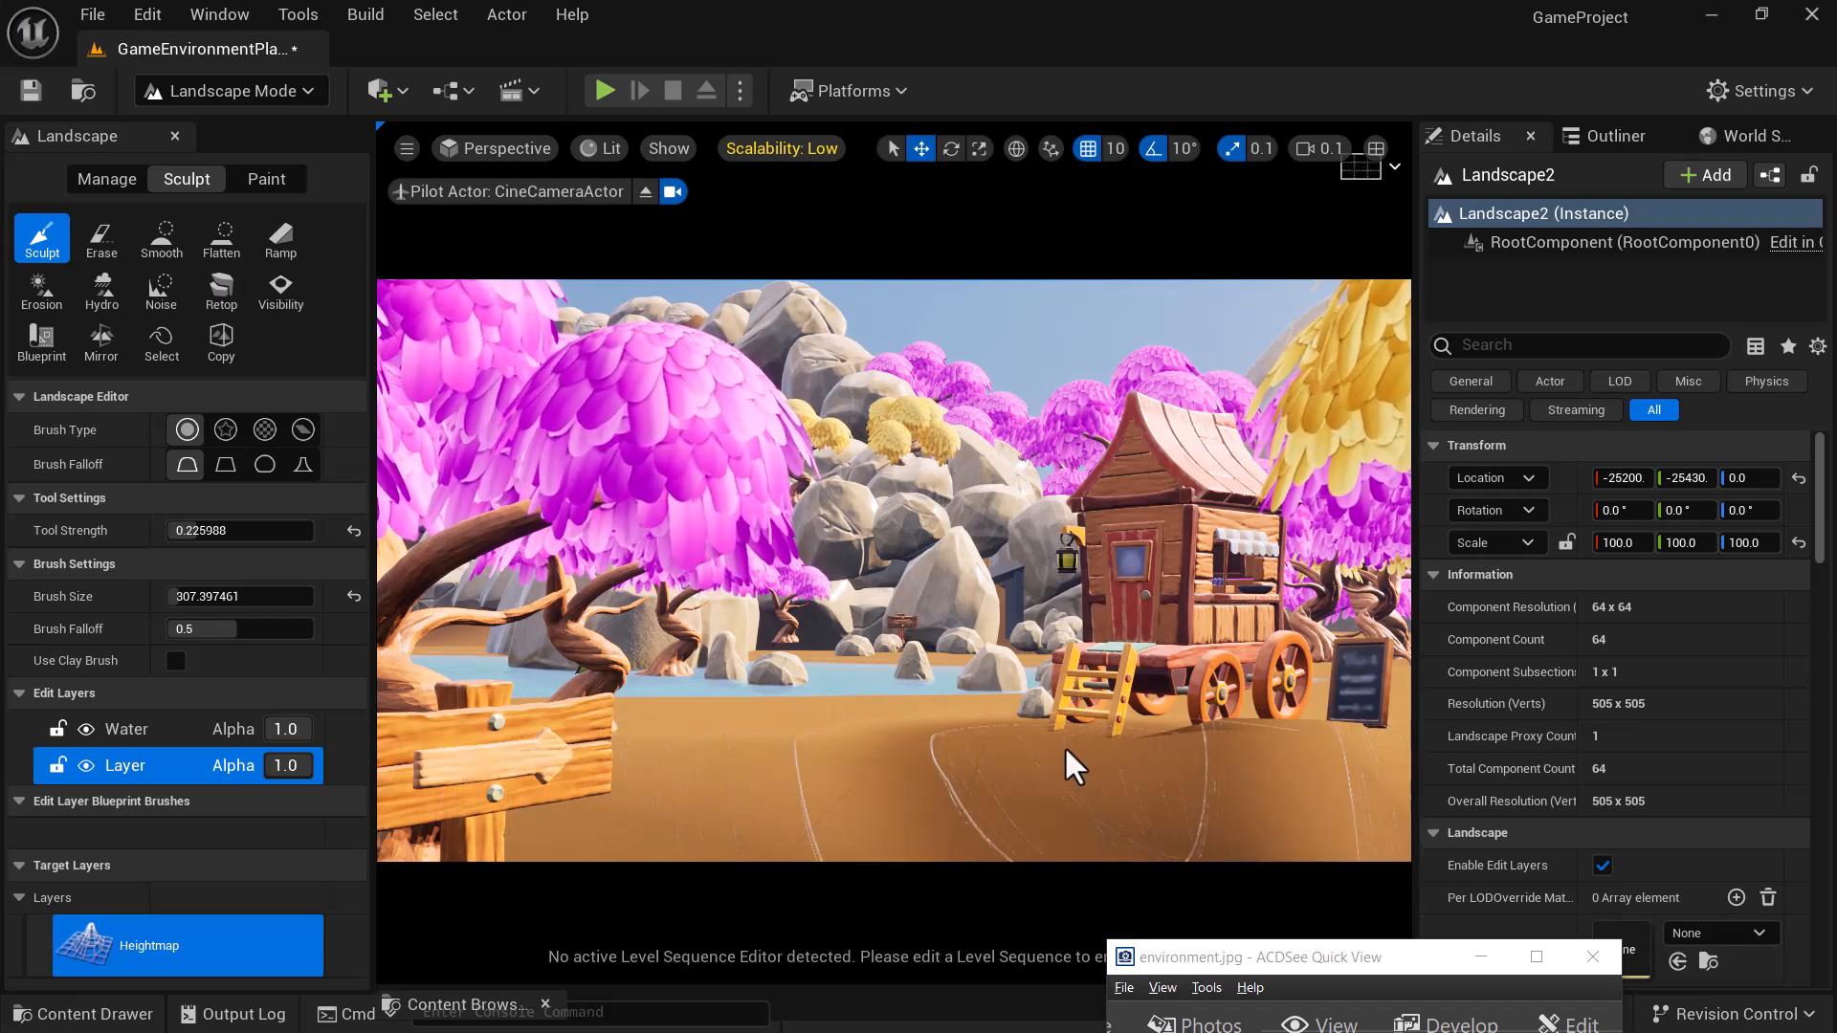
{"action": "mouse_move", "coordinate": [1089, 725]}
{"action": "left_mouse_down"}
{"action": "mouse_move", "coordinate": [1319, 732]}
{"action": "mouse_move", "coordinate": [1257, 743]}
{"action": "mouse_move", "coordinate": [1291, 729]}
{"action": "left_mouse_up"}
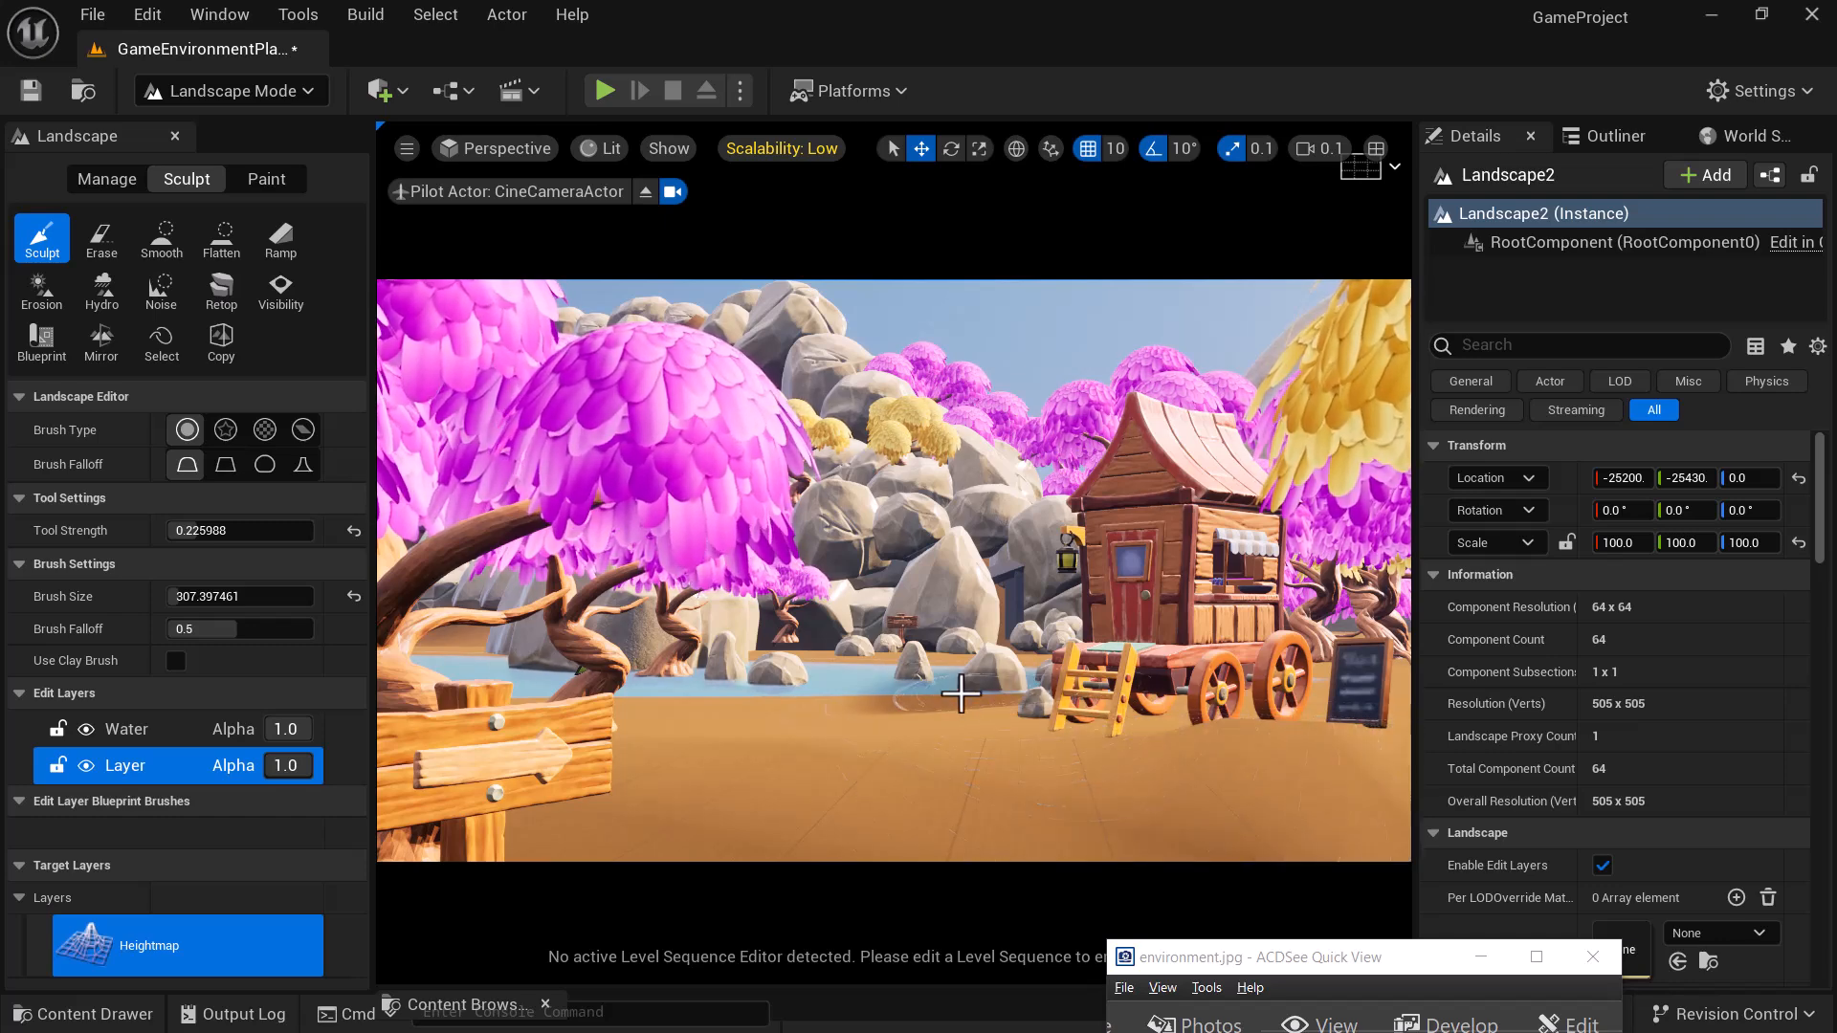
{"action": "mouse_move", "coordinate": [905, 696]}
{"action": "left_mouse_down"}
{"action": "mouse_move", "coordinate": [832, 717]}
{"action": "mouse_move", "coordinate": [865, 759]}
{"action": "mouse_move", "coordinate": [886, 755]}
{"action": "mouse_move", "coordinate": [847, 764]}
{"action": "left_mouse_up"}
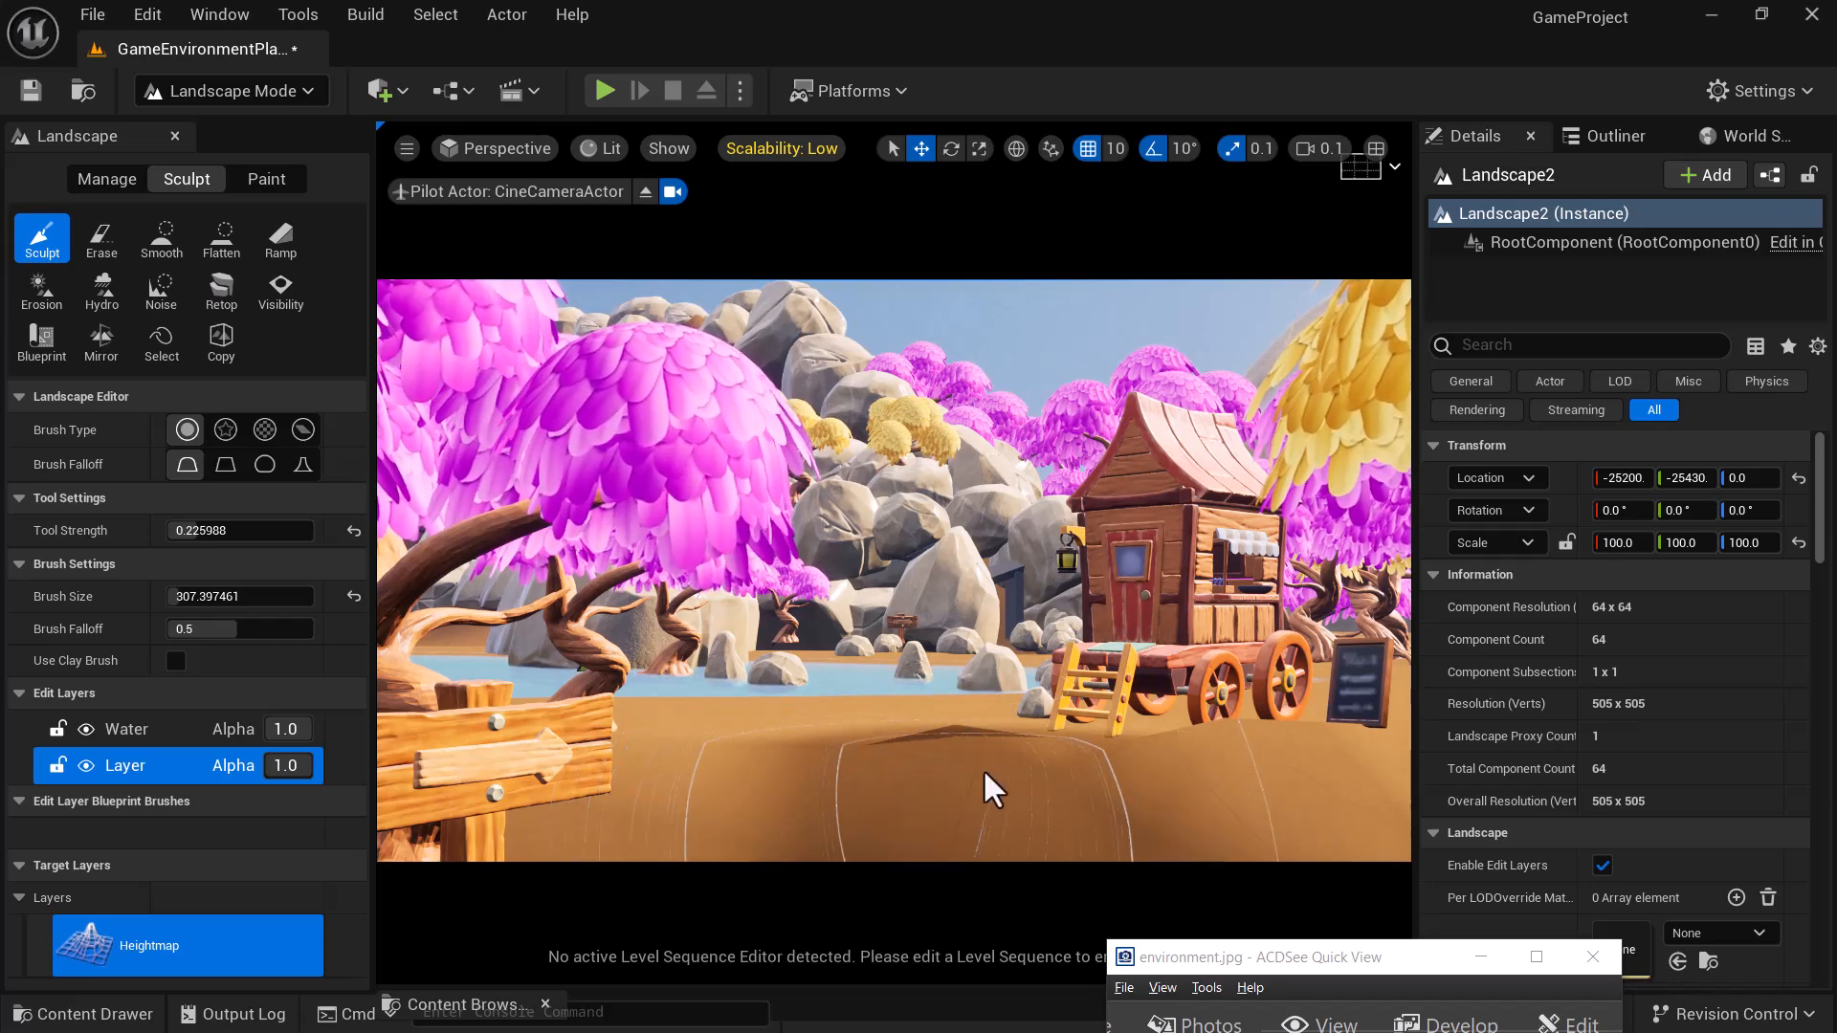
{"action": "key", "text": "ctrl+z"}
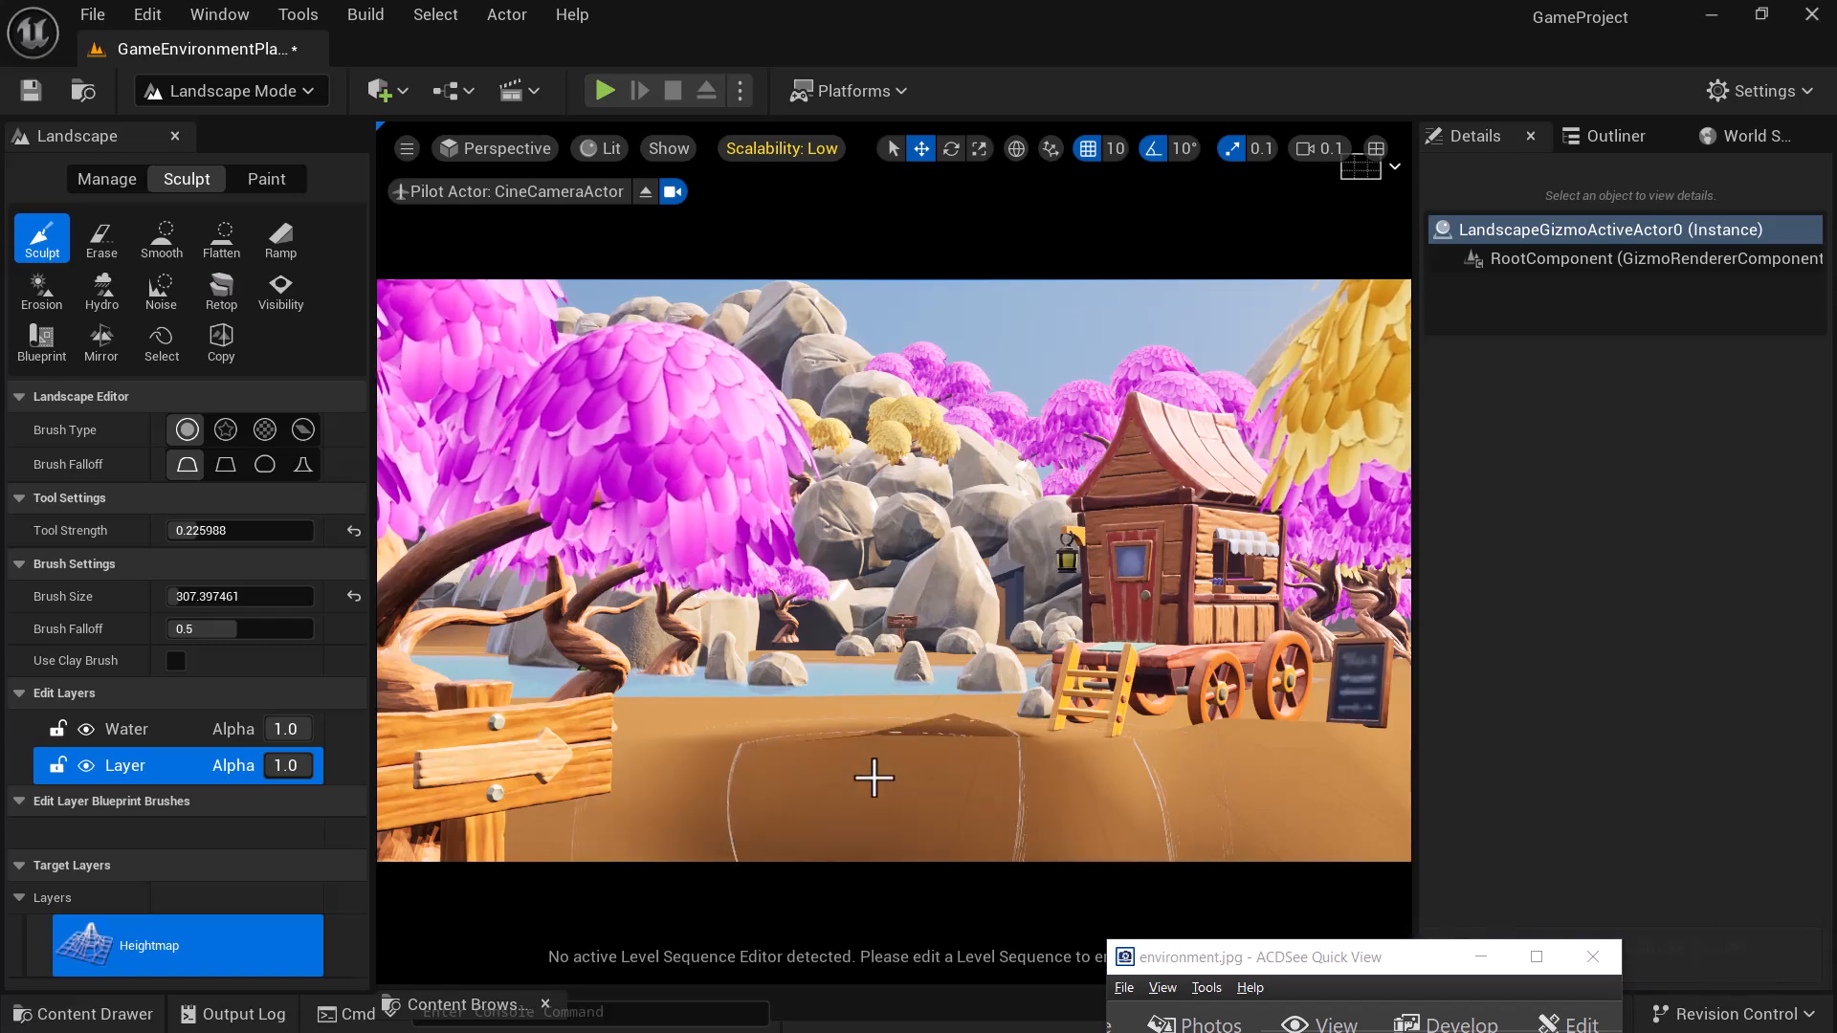
{"action": "key", "text": "ctrl+z"}
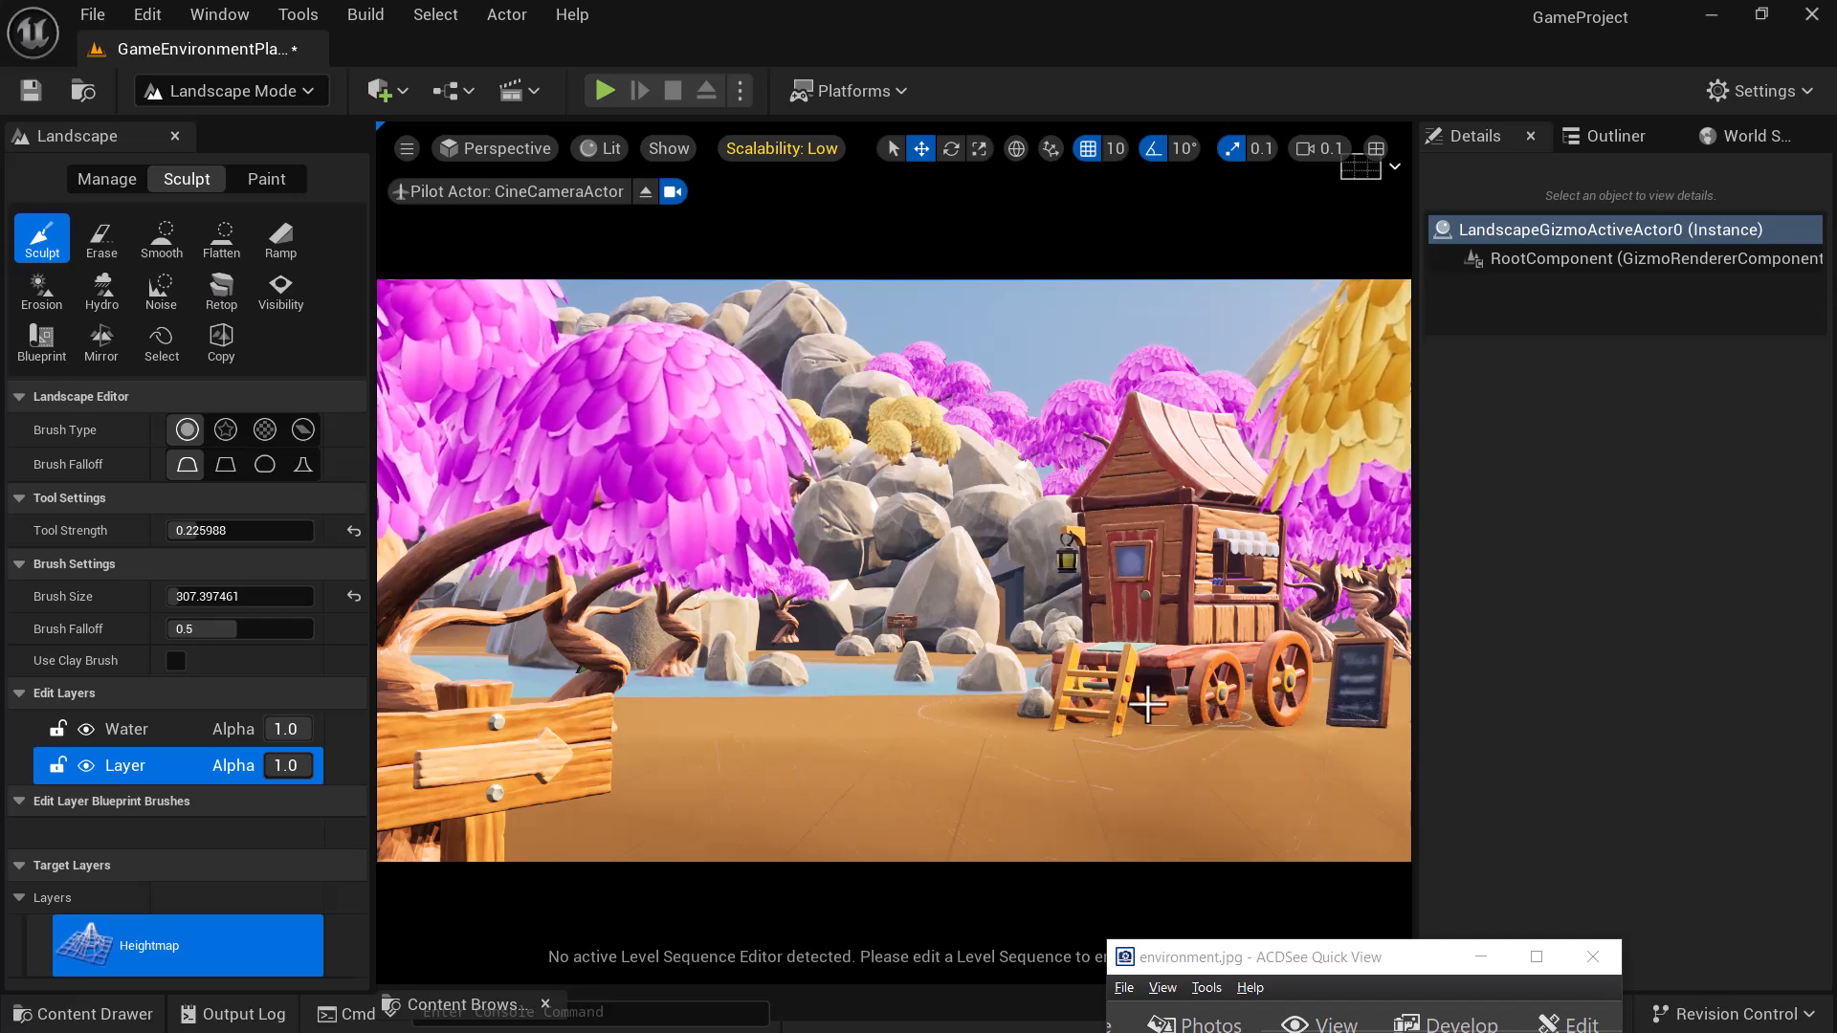
- Restore the multi-viewport layout, set the lower view to Default Viewport and show the CineCameraActor view in the upper one
{"action": "left_click", "coordinate": [1375, 149]}
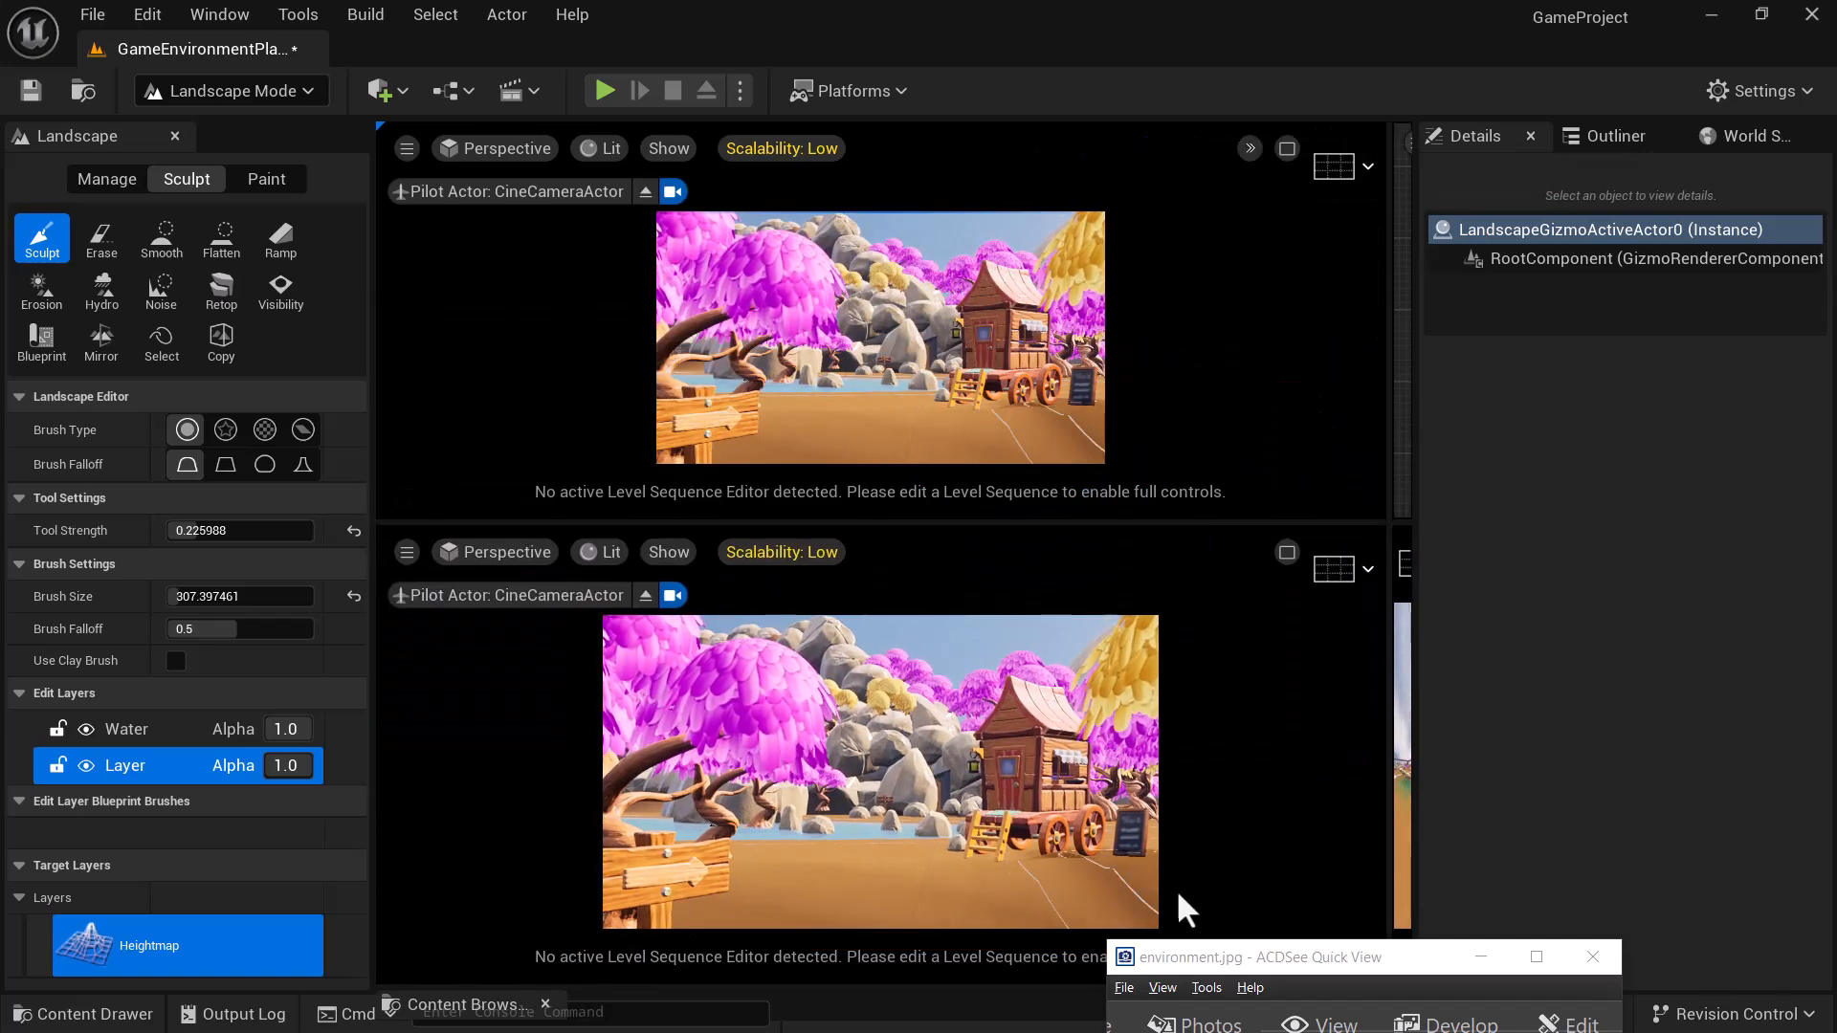
{"action": "left_click", "coordinate": [507, 553]}
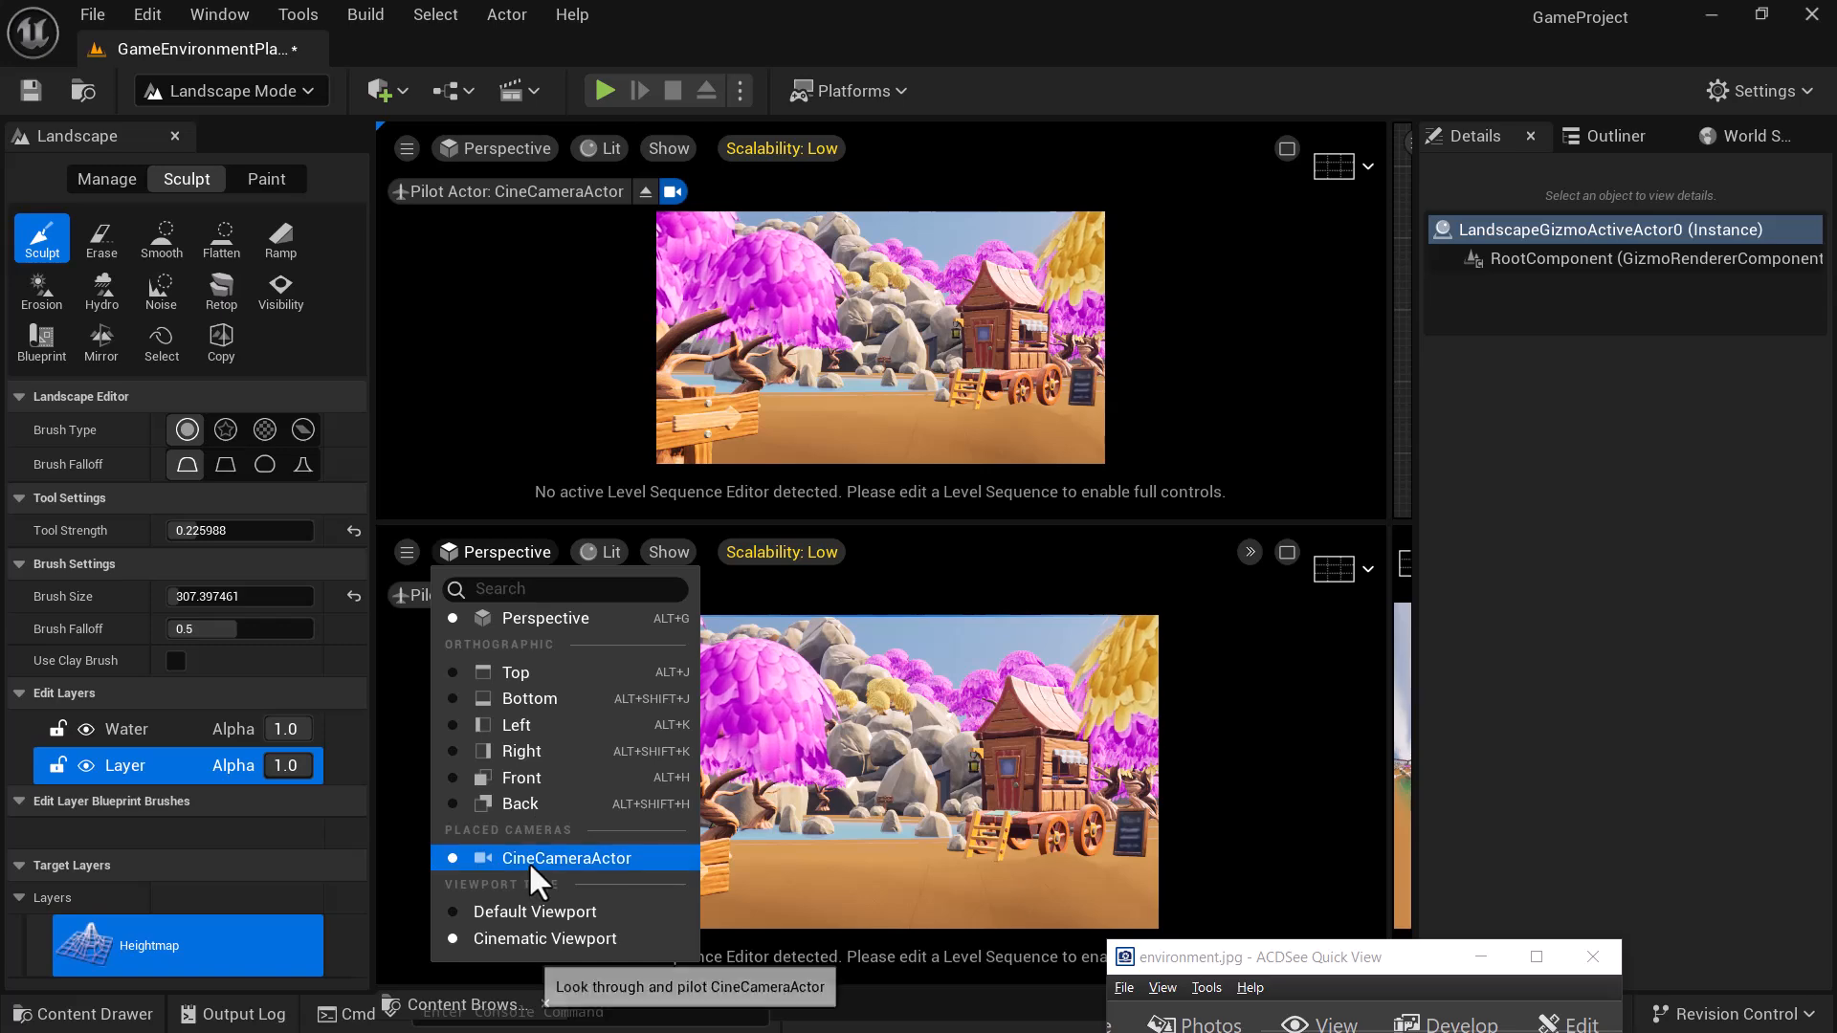
{"action": "left_click", "coordinate": [532, 911]}
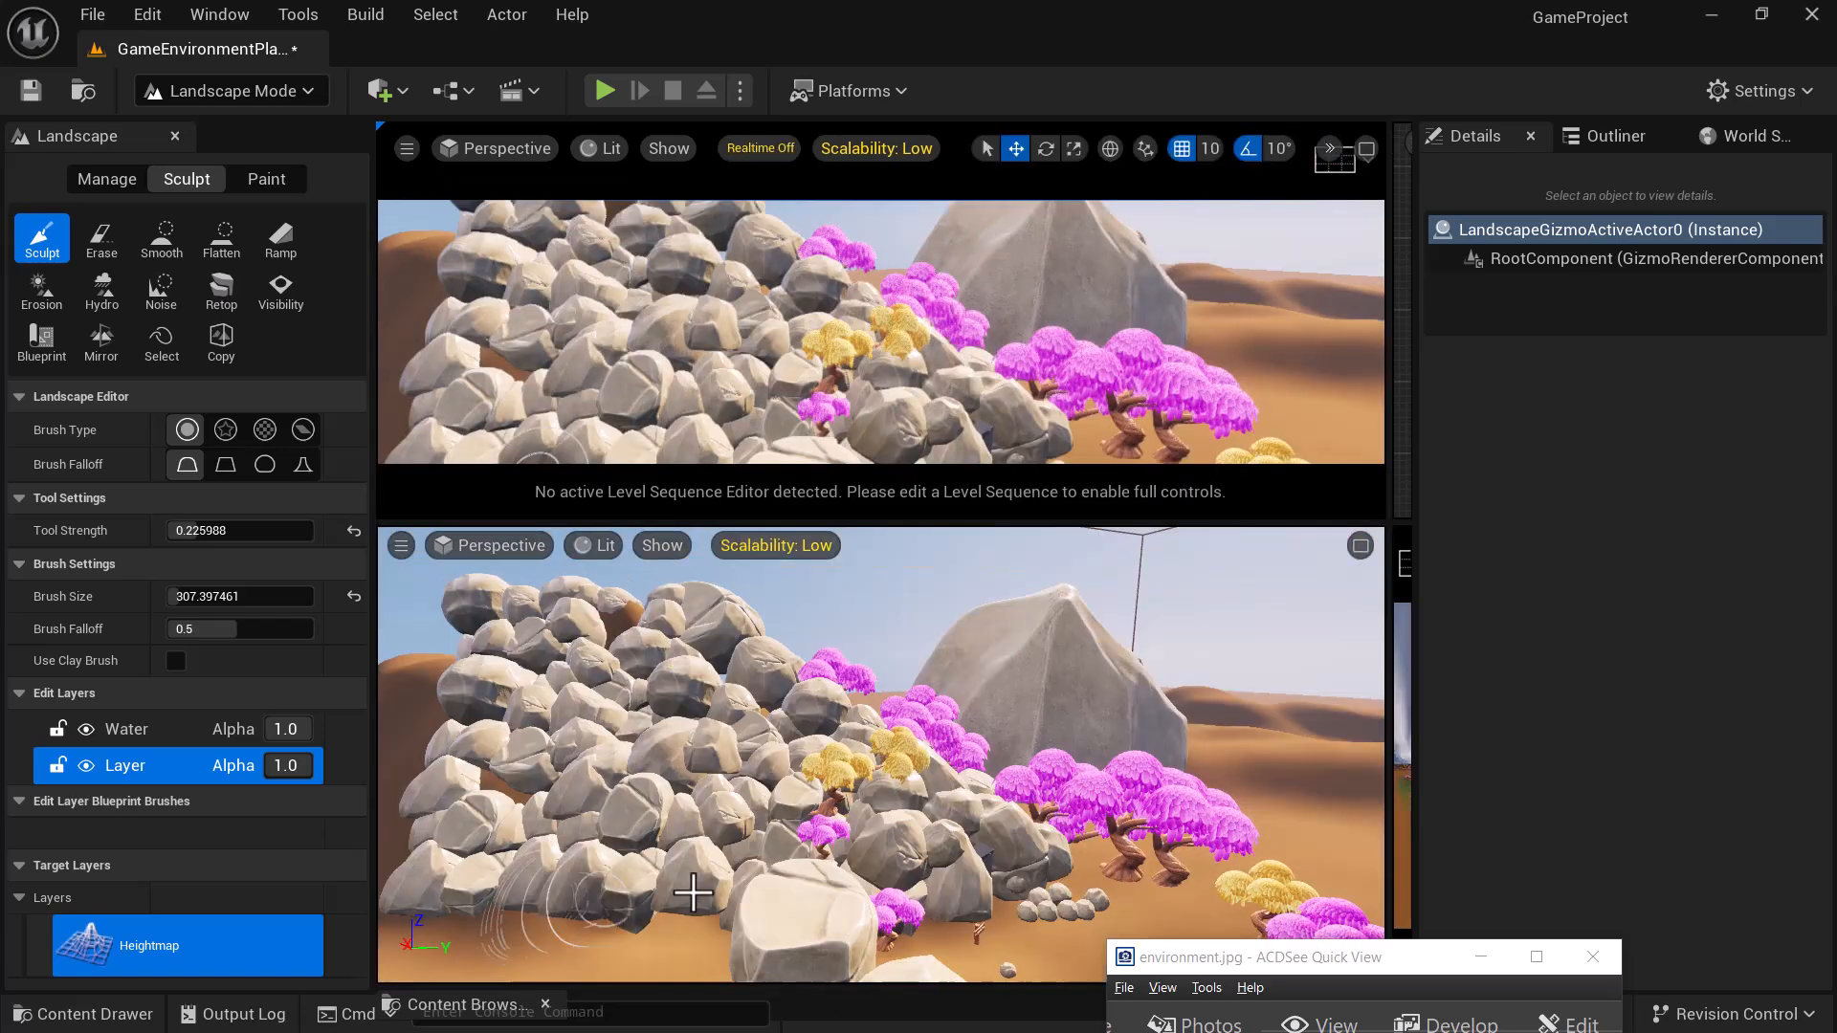
{"action": "left_click", "coordinate": [510, 145]}
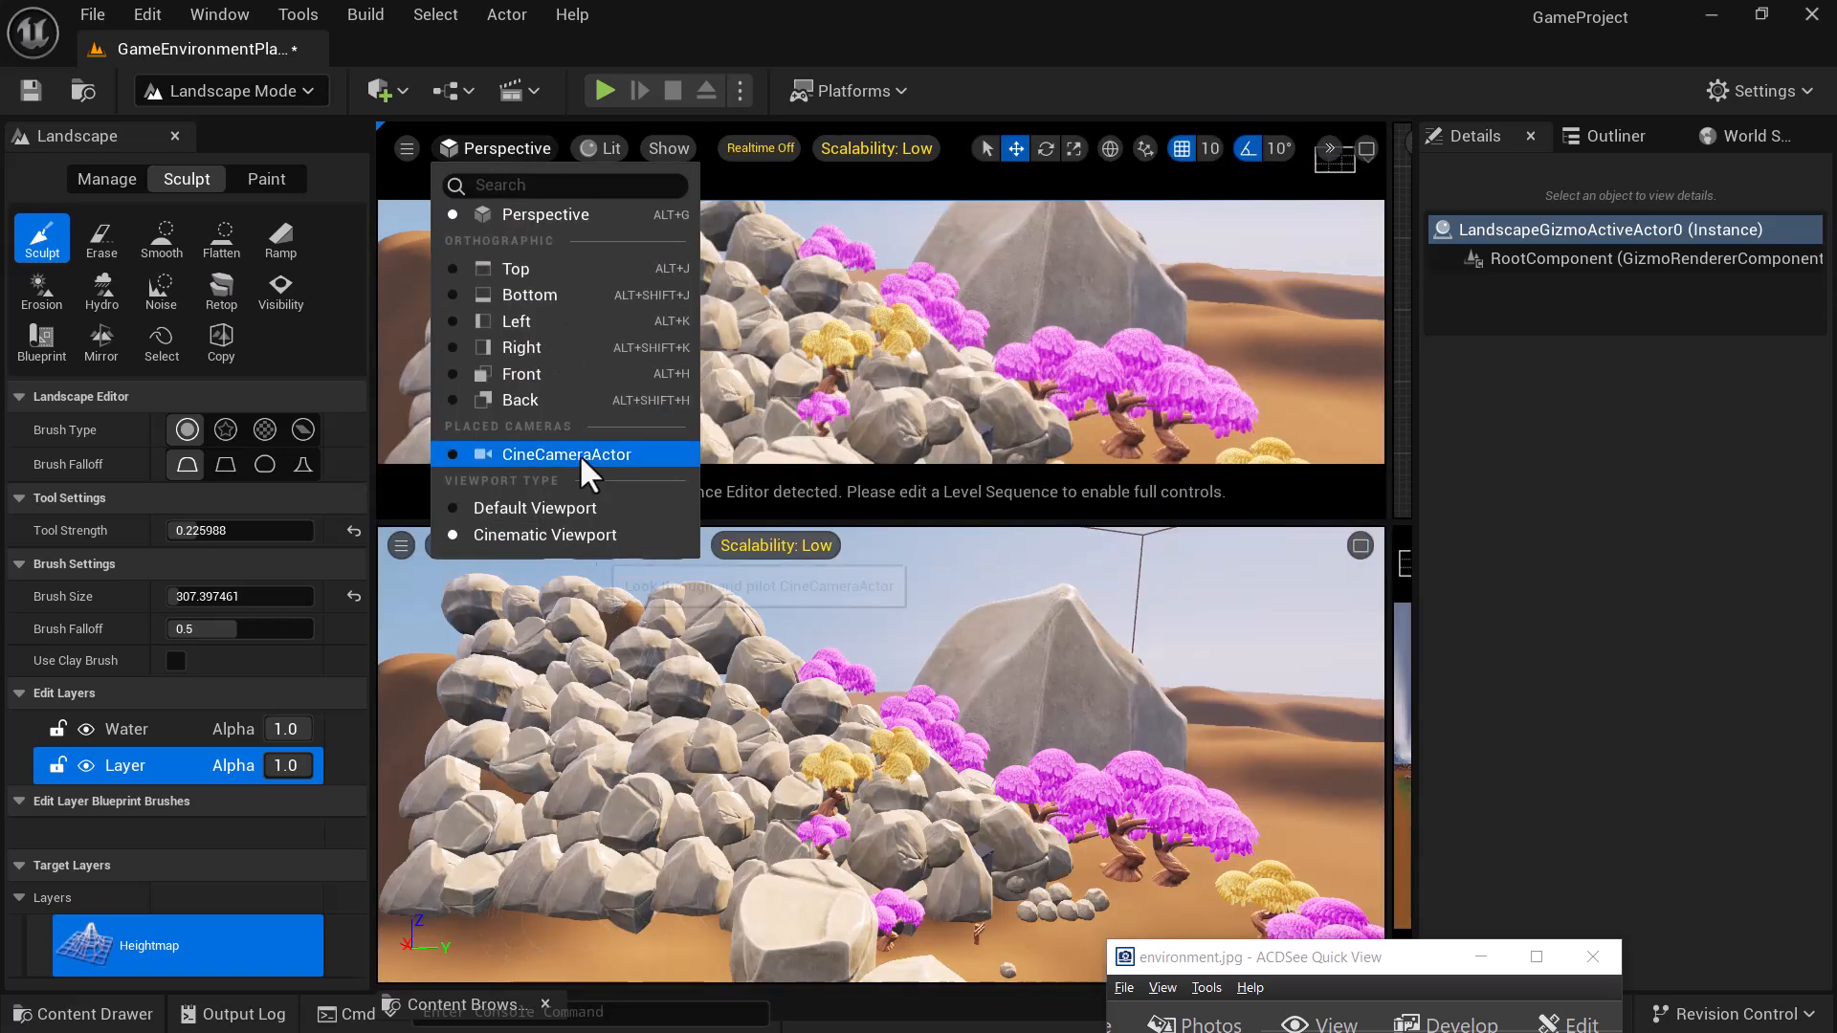
{"action": "left_click", "coordinate": [580, 455]}
- Examine the ground between the lake, the pink trees and the wooden sign from above in the lower viewport
{"action": "right_click_drag", "start_coordinate": [1139, 849], "coordinate": [1225, 872]}
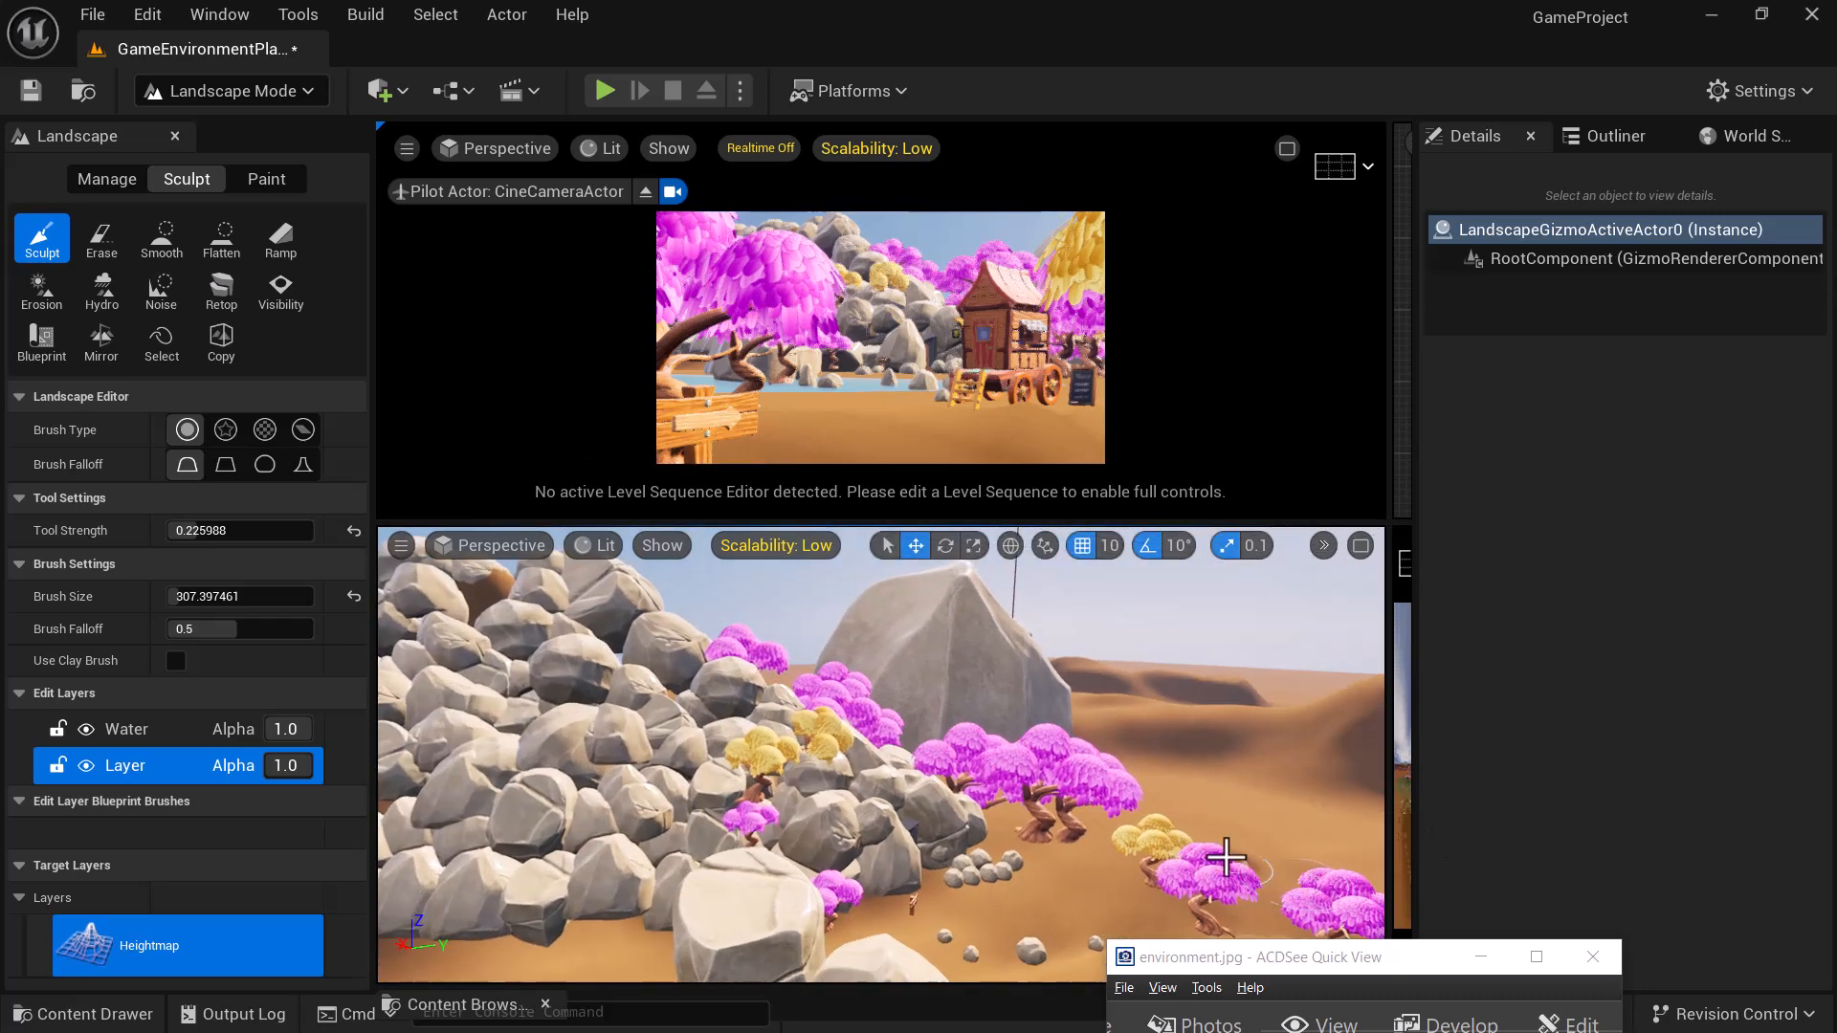
{"action": "scroll", "coordinate": [1216, 804], "scroll_direction": "down", "scroll_amount": 10}
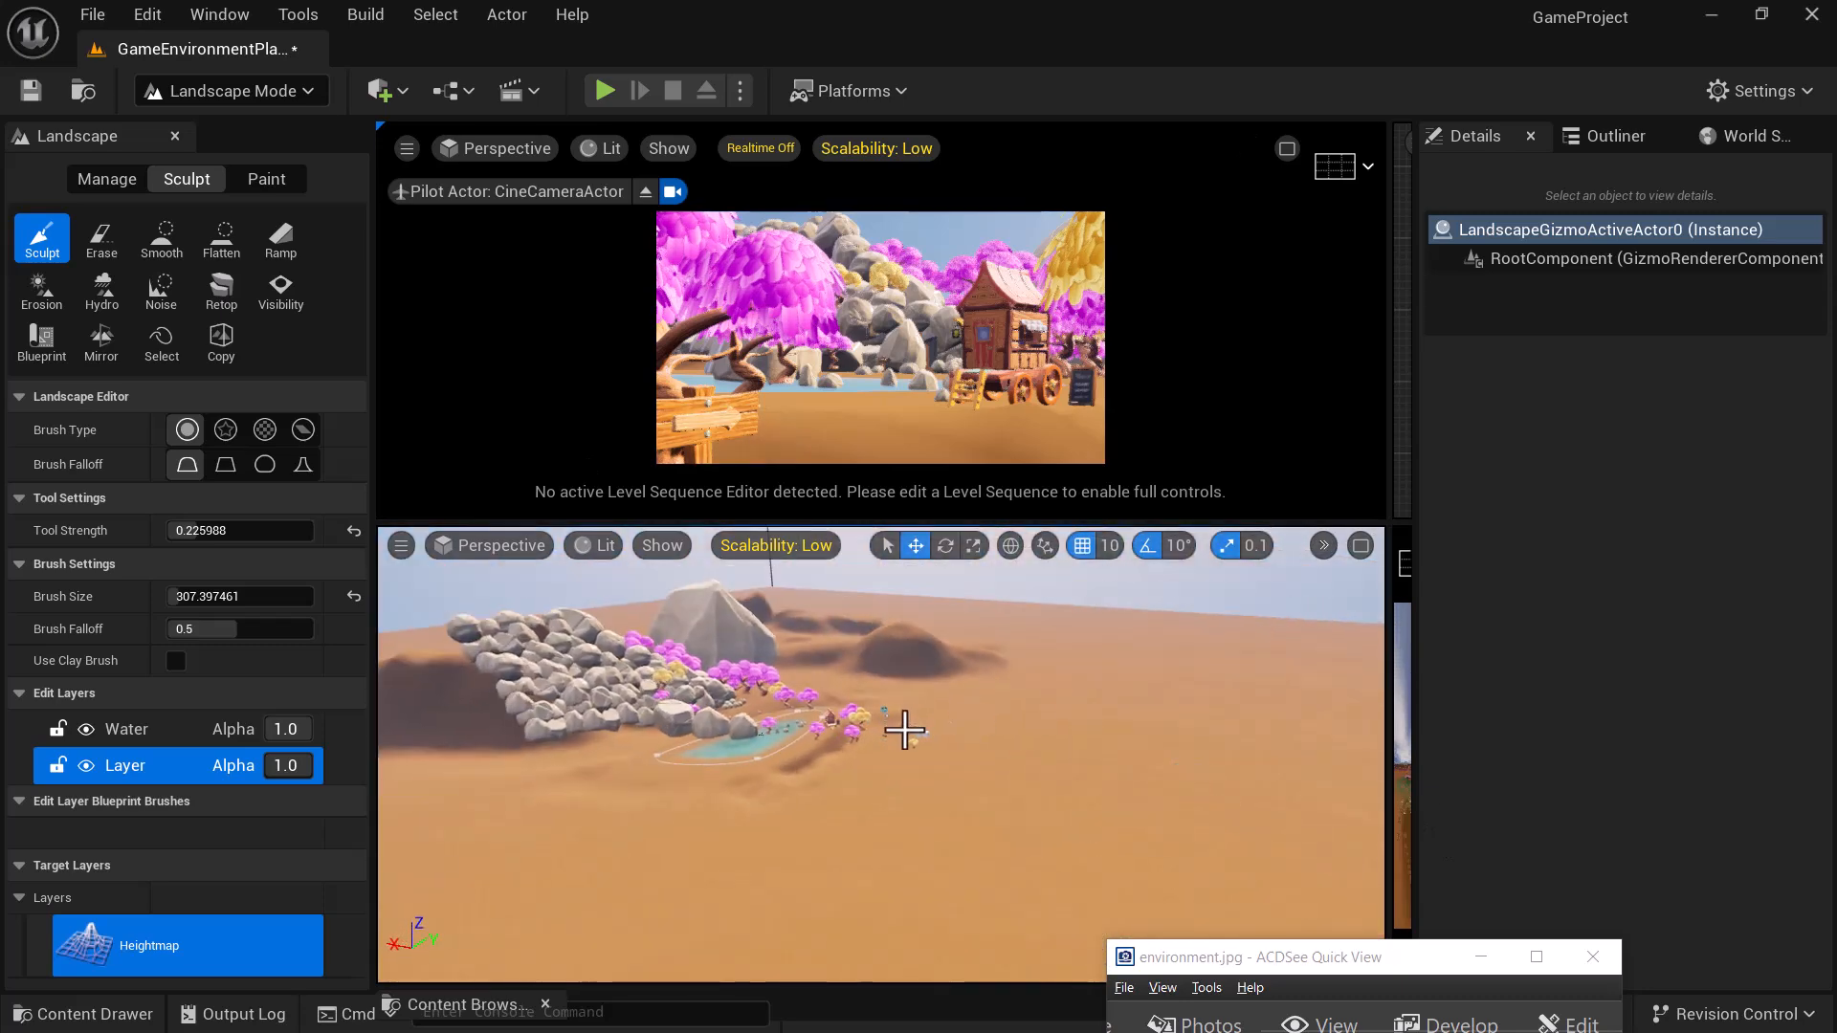
{"action": "left_click_drag", "start_coordinate": [915, 776], "coordinate": [840, 743], "text": "alt"}
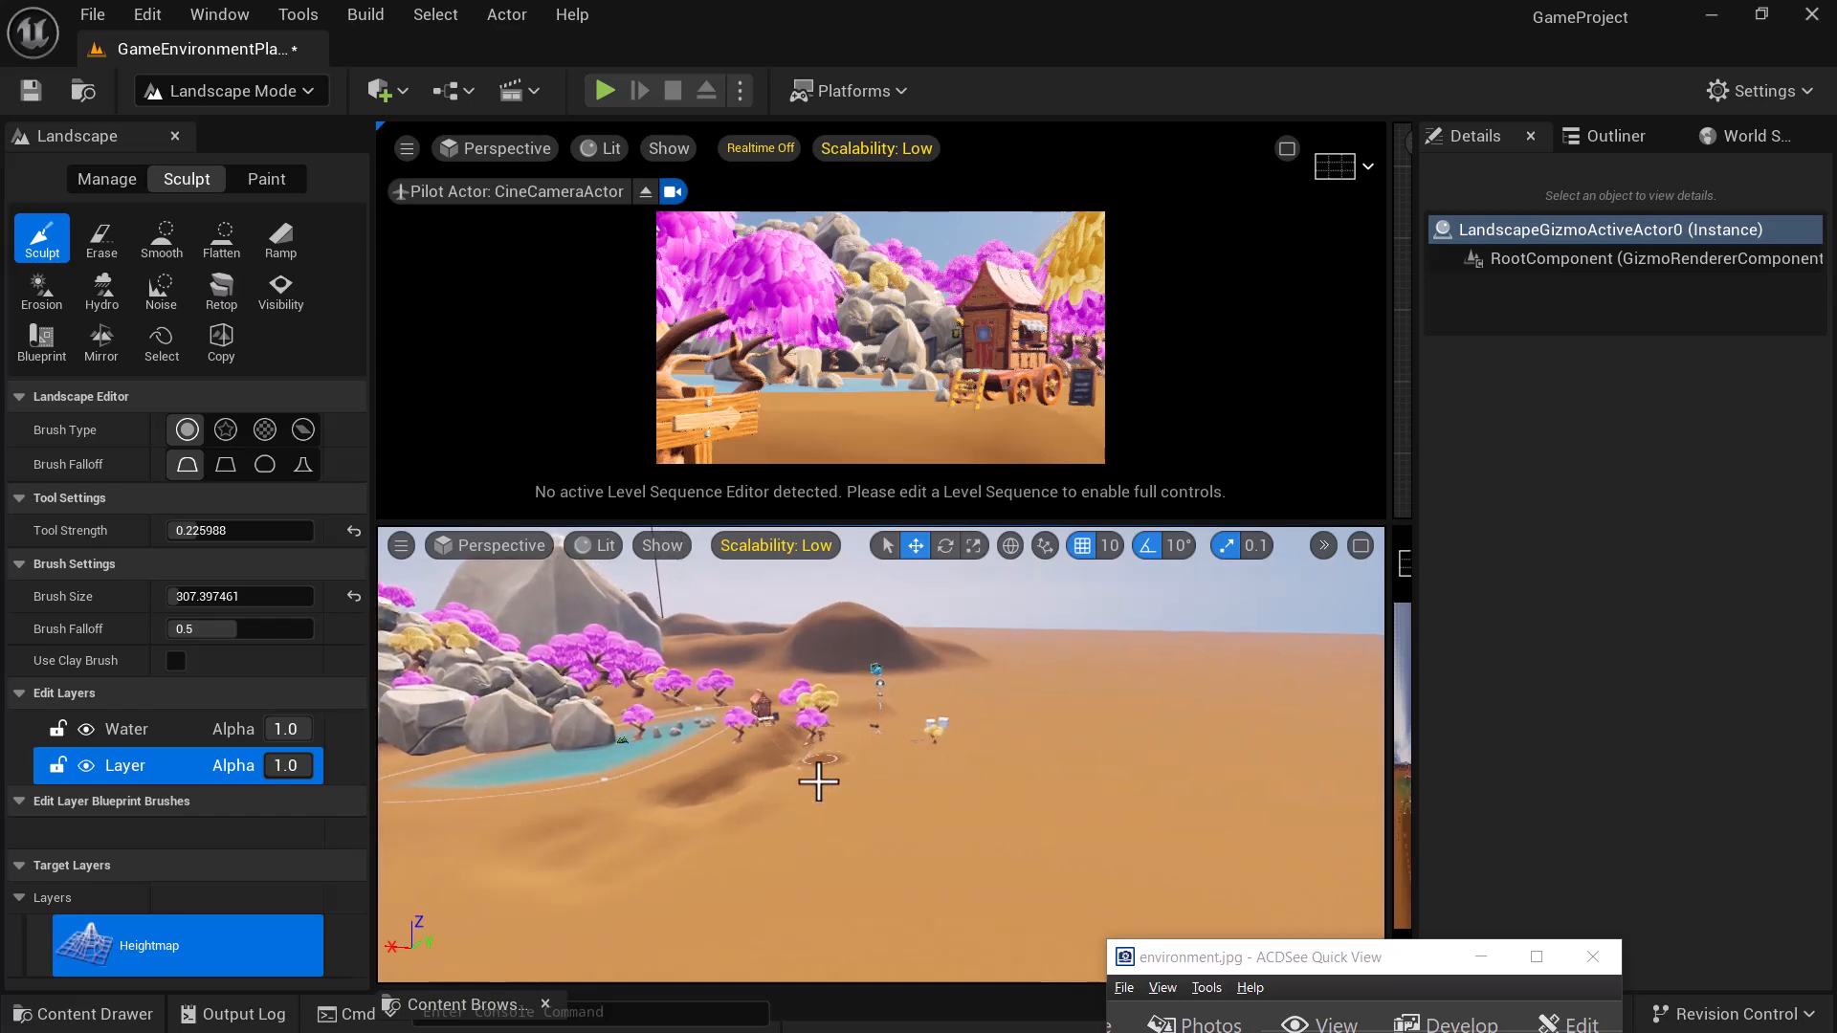
{"action": "scroll", "coordinate": [793, 759], "scroll_direction": "up", "scroll_amount": 4}
{"action": "left_click_drag", "start_coordinate": [812, 733], "coordinate": [783, 735], "text": "alt"}
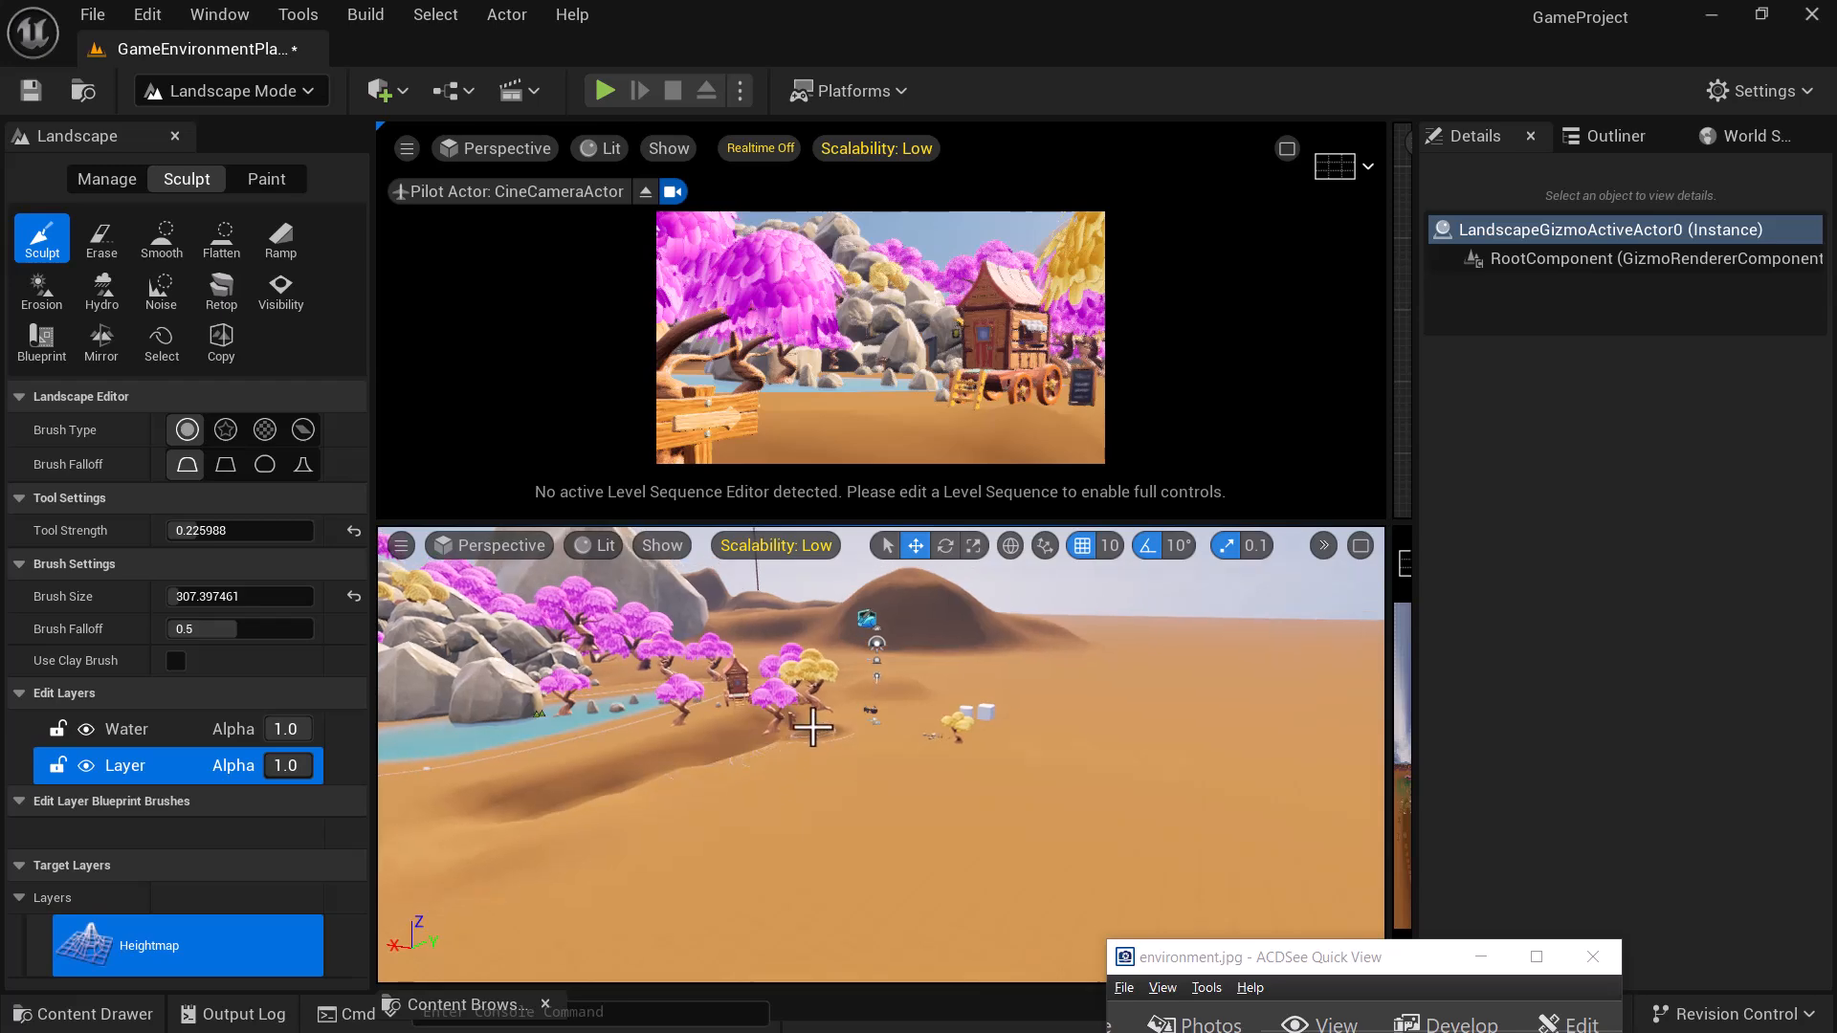
{"action": "left_click_drag", "start_coordinate": [643, 756], "coordinate": [643, 770], "text": "alt"}
{"action": "left_click_drag", "start_coordinate": [744, 682], "coordinate": [732, 687], "text": "alt"}
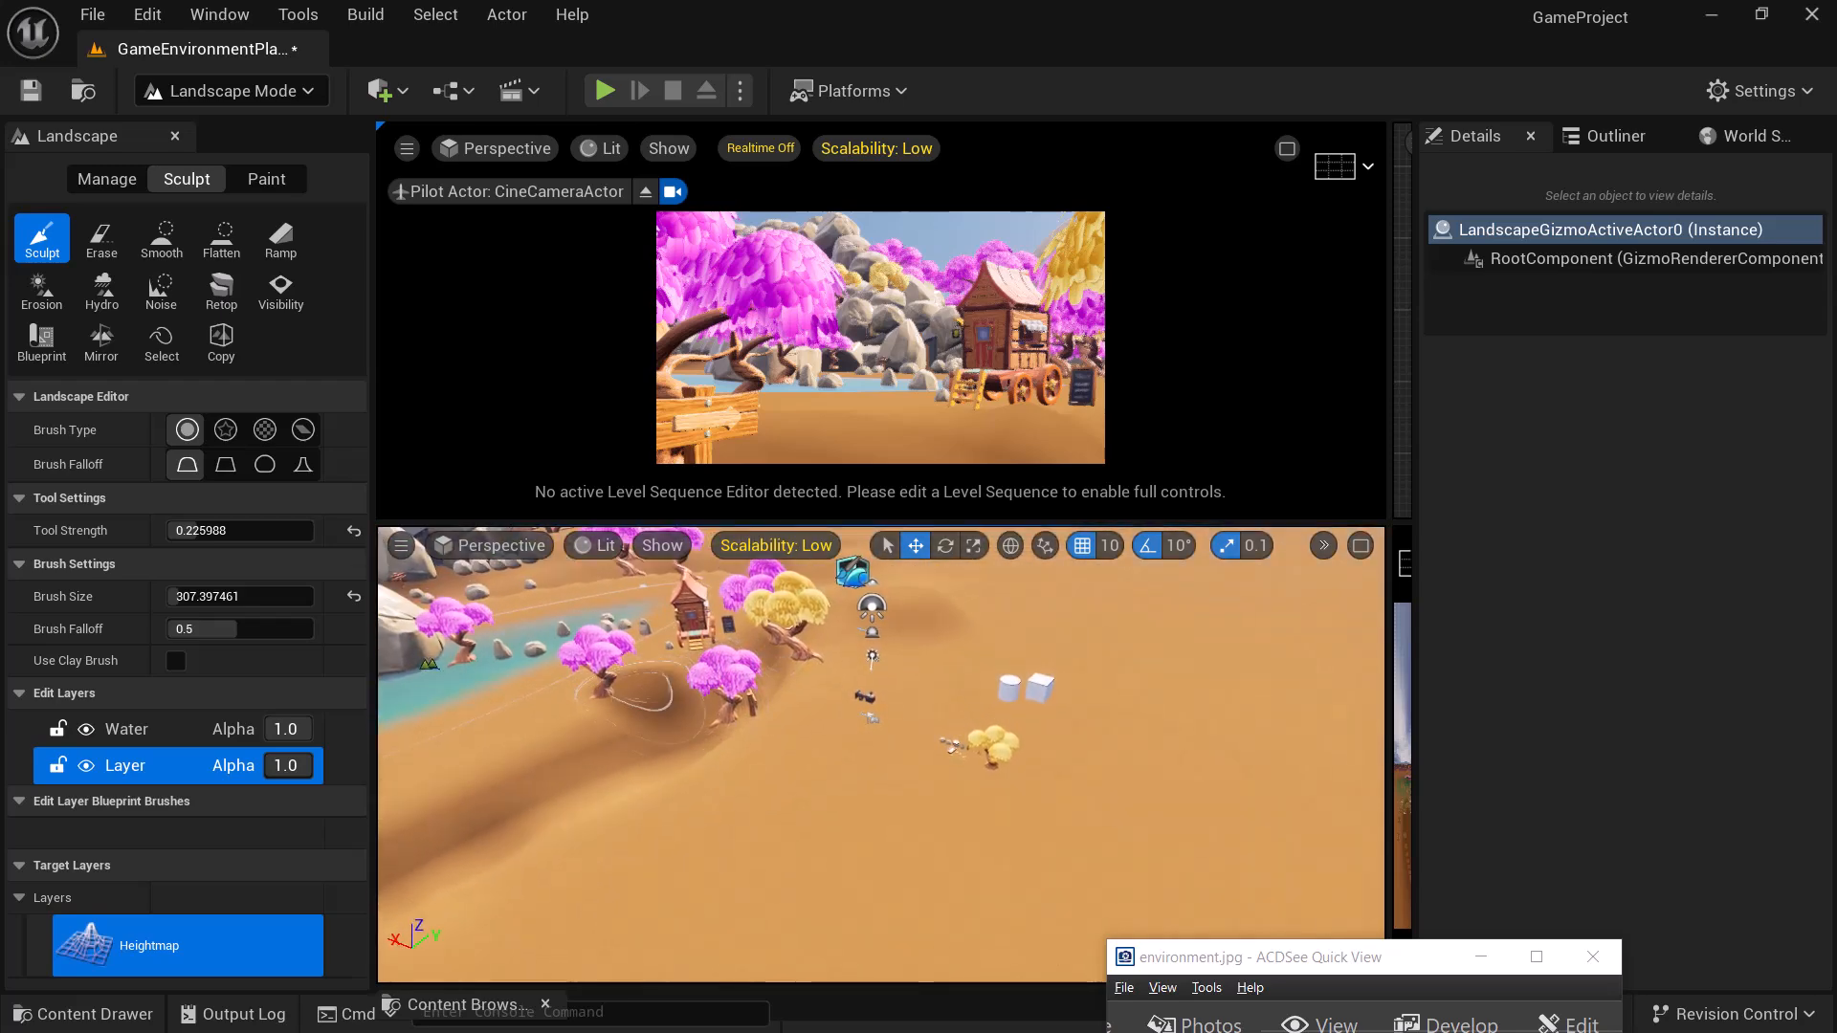
{"action": "middle_click_drag", "start_coordinate": [622, 708], "coordinate": [635, 714], "text": "alt"}
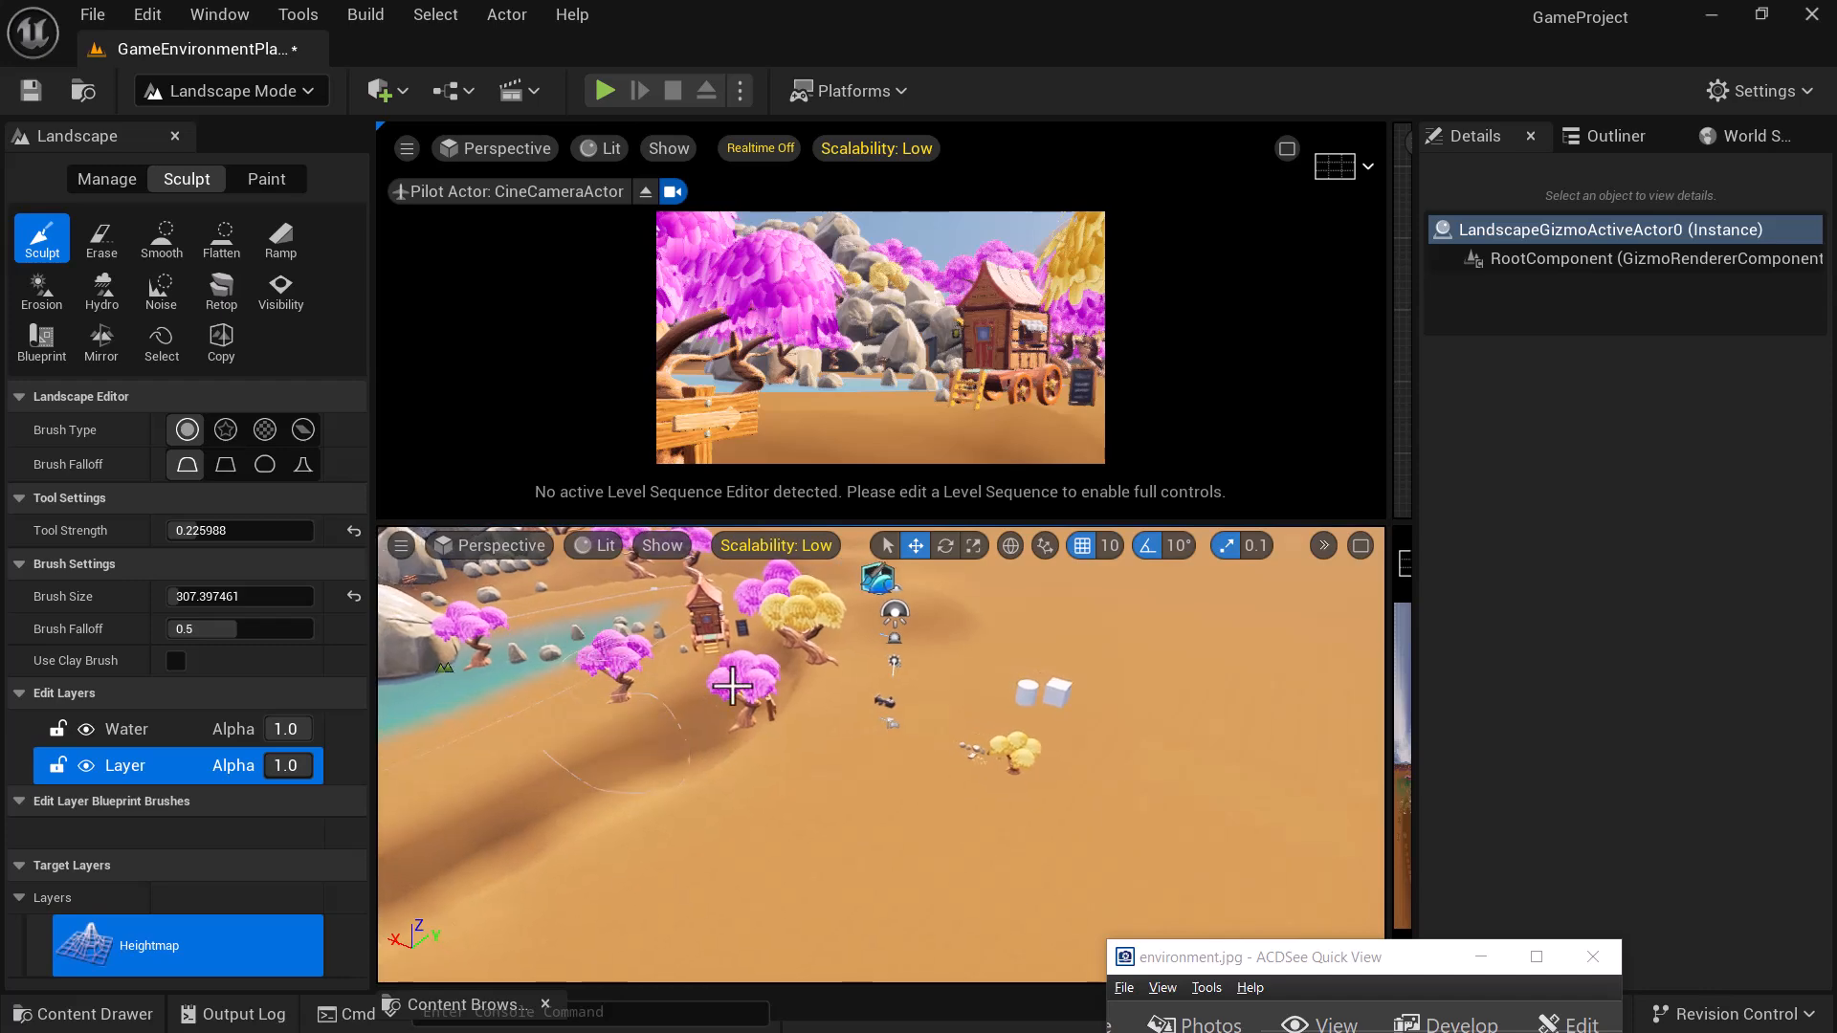
{"action": "left_click_drag", "start_coordinate": [732, 686], "coordinate": [633, 749], "text": "alt"}
{"action": "middle_click_drag", "start_coordinate": [662, 720], "coordinate": [656, 773], "text": "alt"}
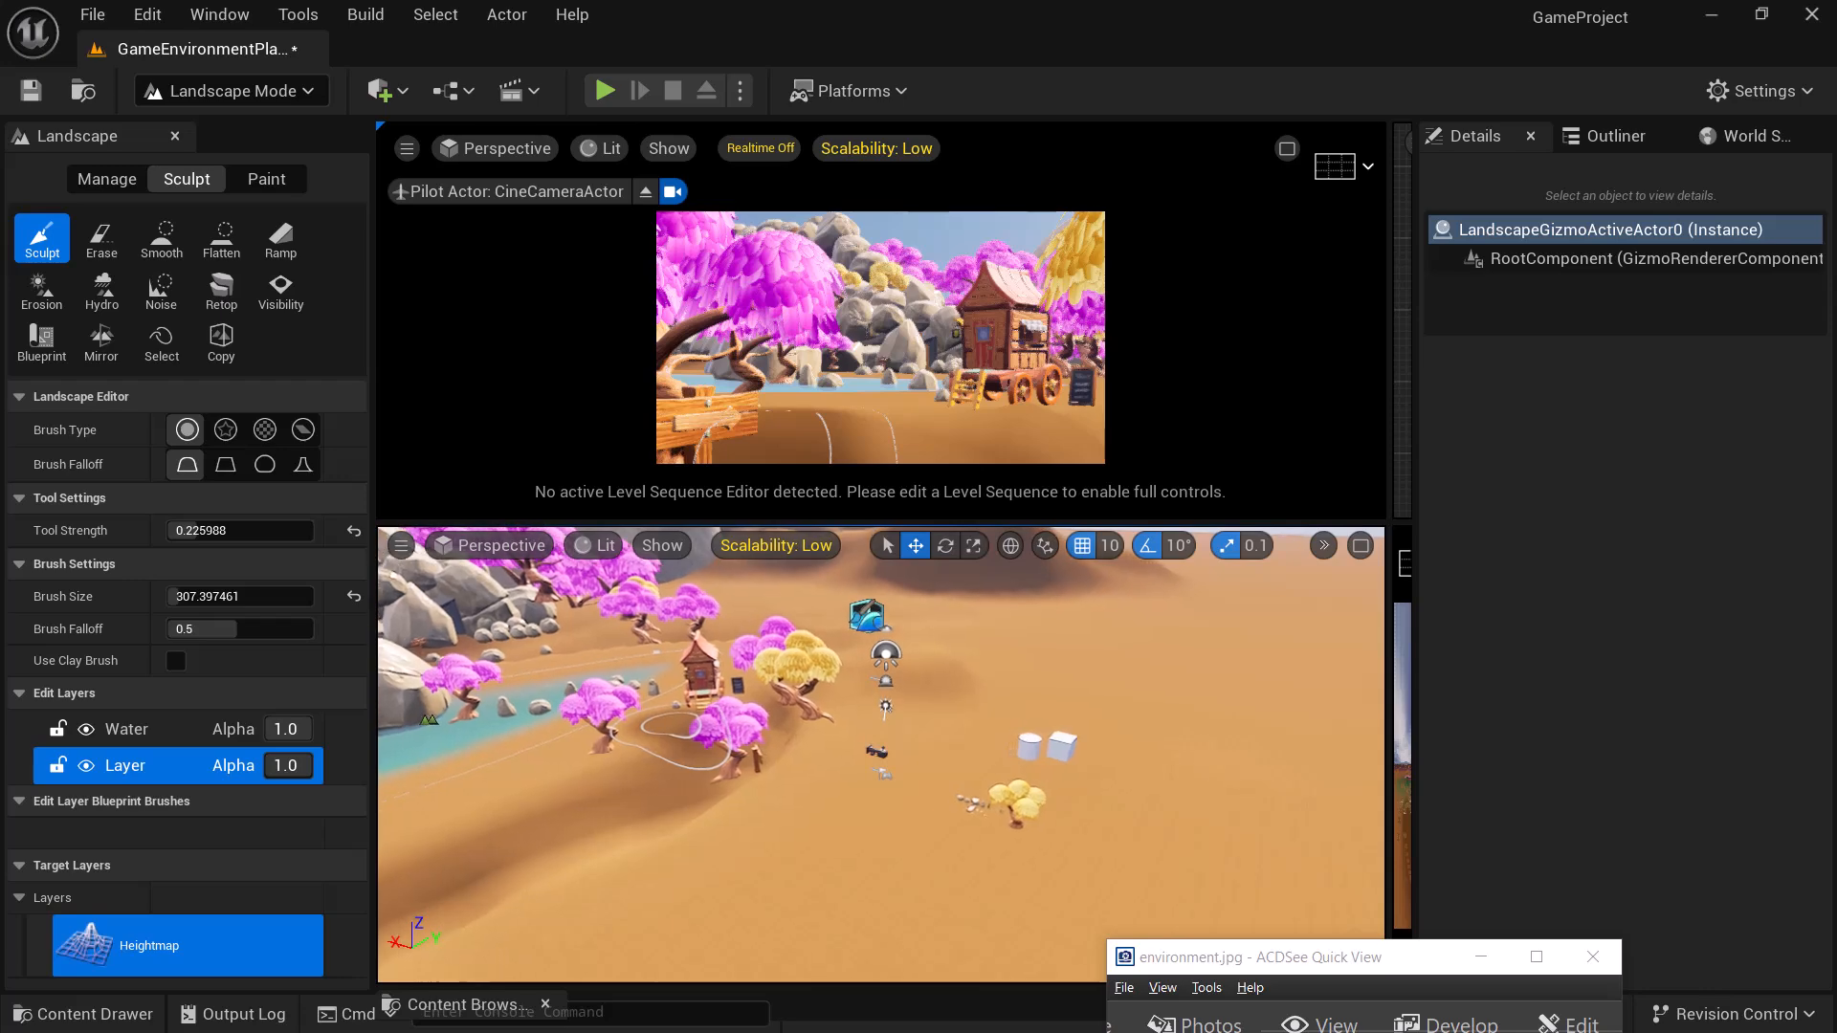
{"action": "key", "text": "w"}
{"action": "mouse_move", "coordinate": [672, 729]}
{"action": "right_mouse_down"}
{"action": "mouse_move", "coordinate": [524, 785]}
{"action": "mouse_move", "coordinate": [481, 756]}
{"action": "mouse_move", "coordinate": [670, 746]}
{"action": "mouse_move", "coordinate": [672, 767]}
{"action": "right_mouse_up"}
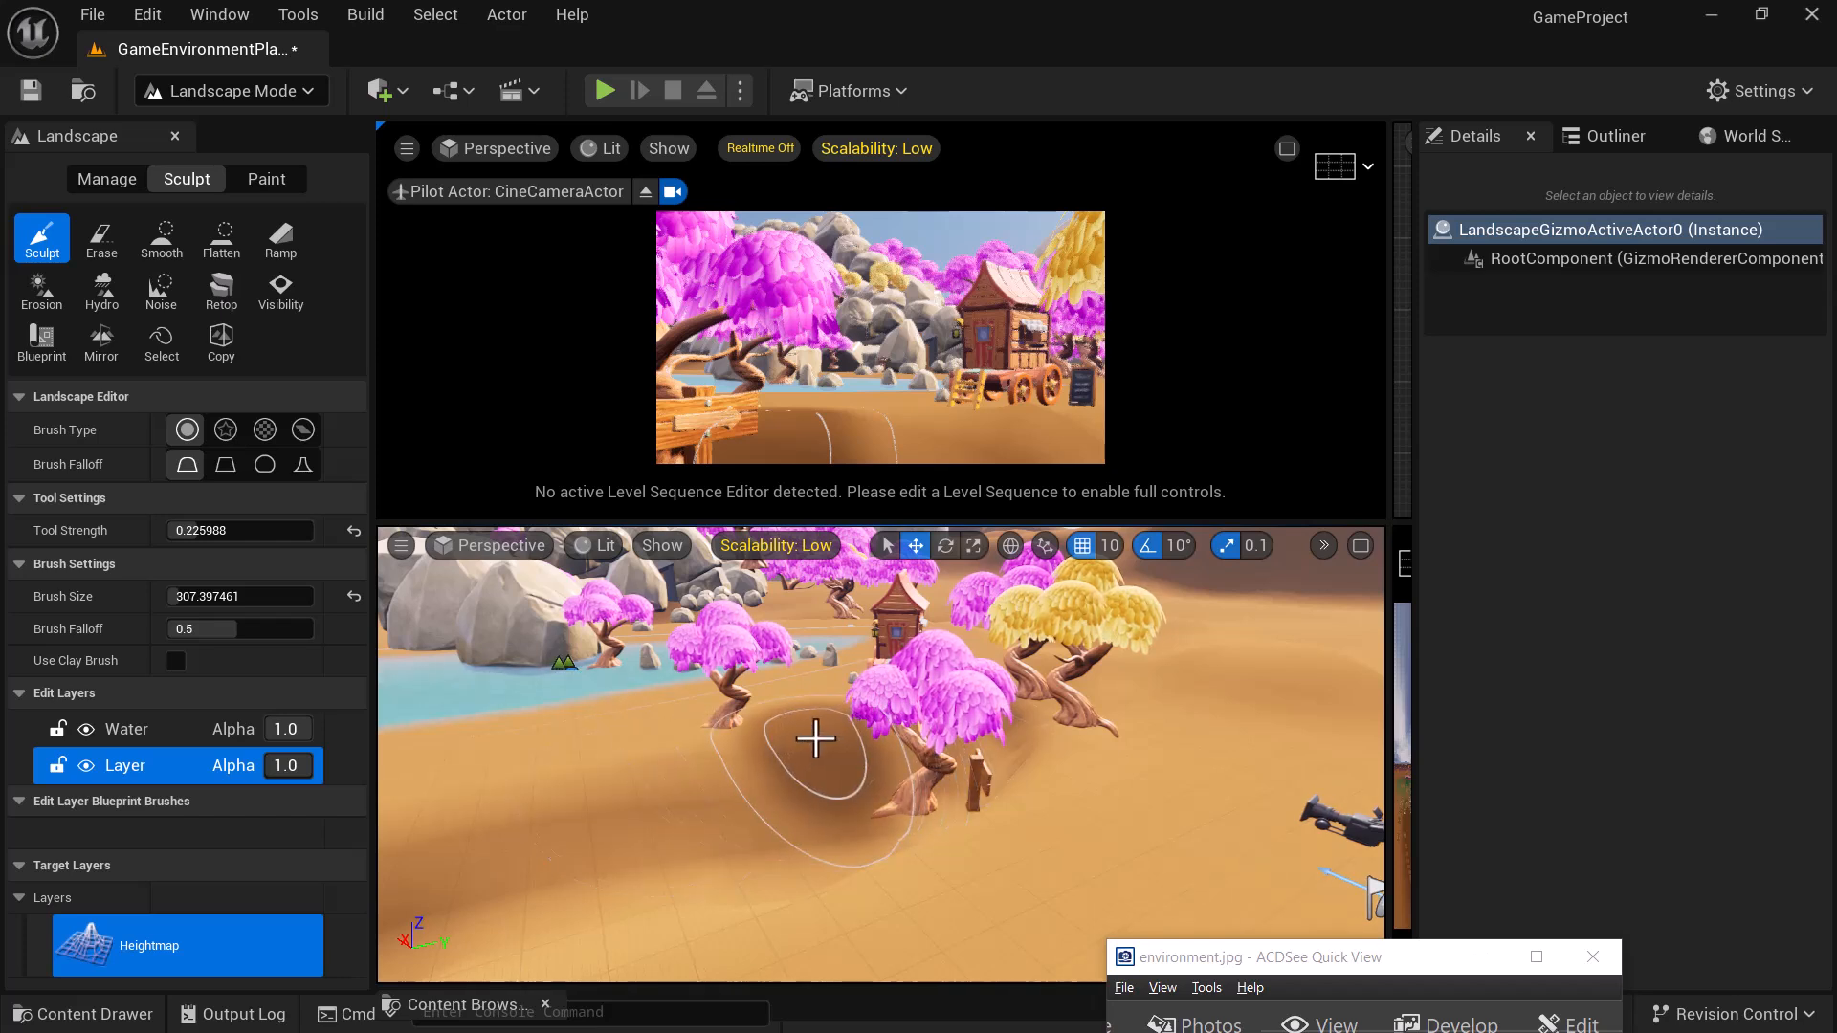
{"action": "left_click_drag", "start_coordinate": [800, 742], "coordinate": [778, 759]}
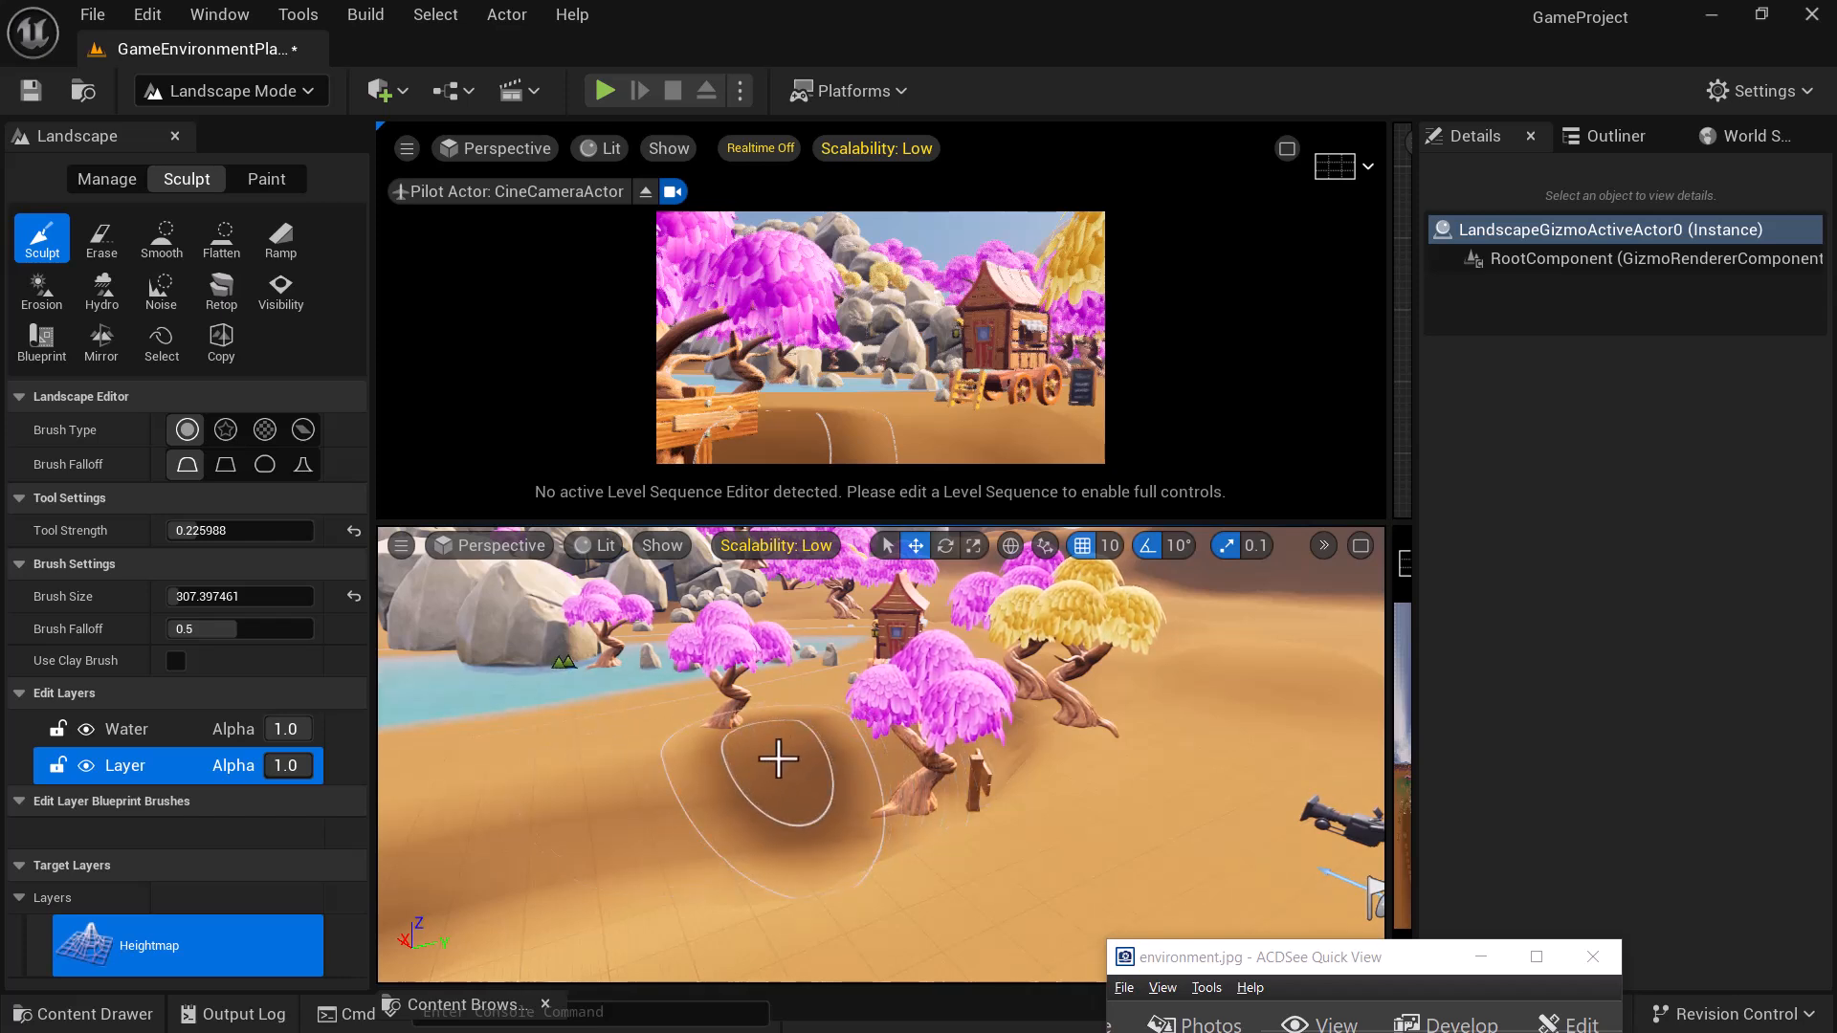
- Place the environment.jpg reference window beside the camera view and raise the ground between the two pink trees near the wooden sign
{"action": "left_click_drag", "start_coordinate": [1252, 980], "coordinate": [295, 349]}
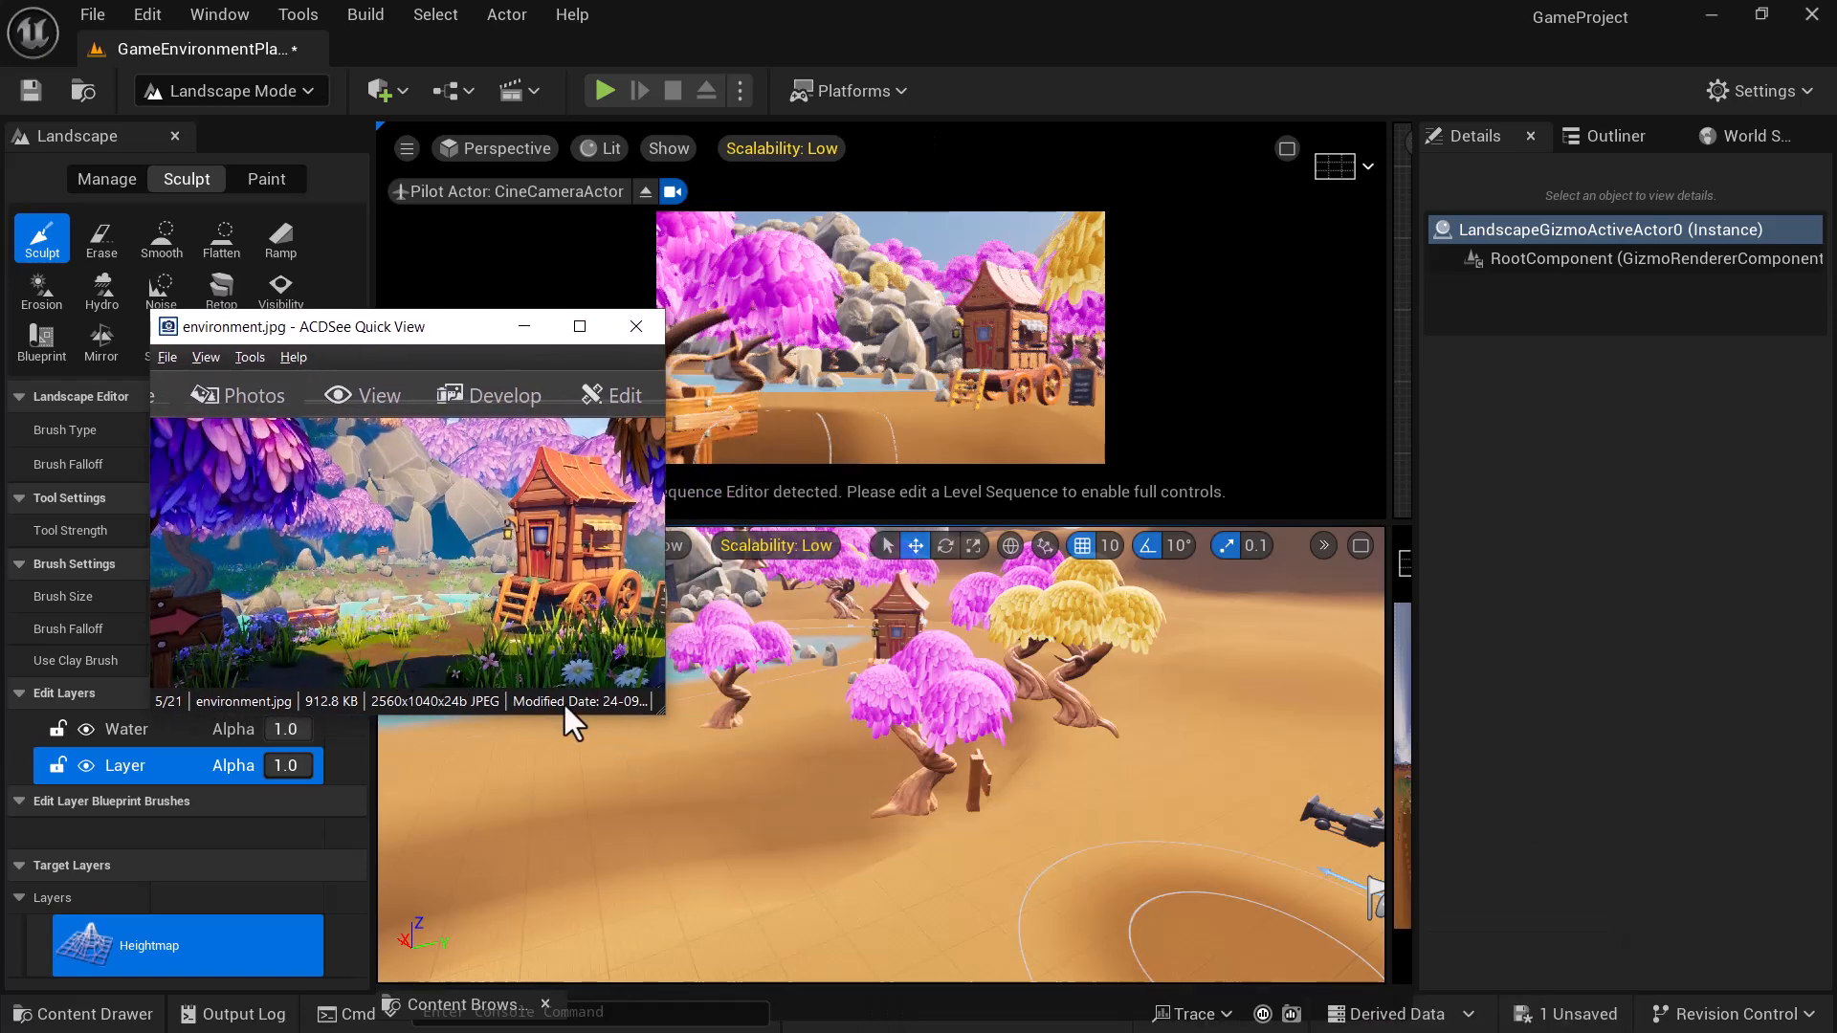
{"action": "left_click_drag", "start_coordinate": [479, 332], "coordinate": [352, 233]}
{"action": "mouse_move", "coordinate": [944, 836]}
{"action": "left_mouse_down"}
{"action": "mouse_move", "coordinate": [849, 836]}
{"action": "mouse_move", "coordinate": [841, 808]}
{"action": "left_mouse_up"}
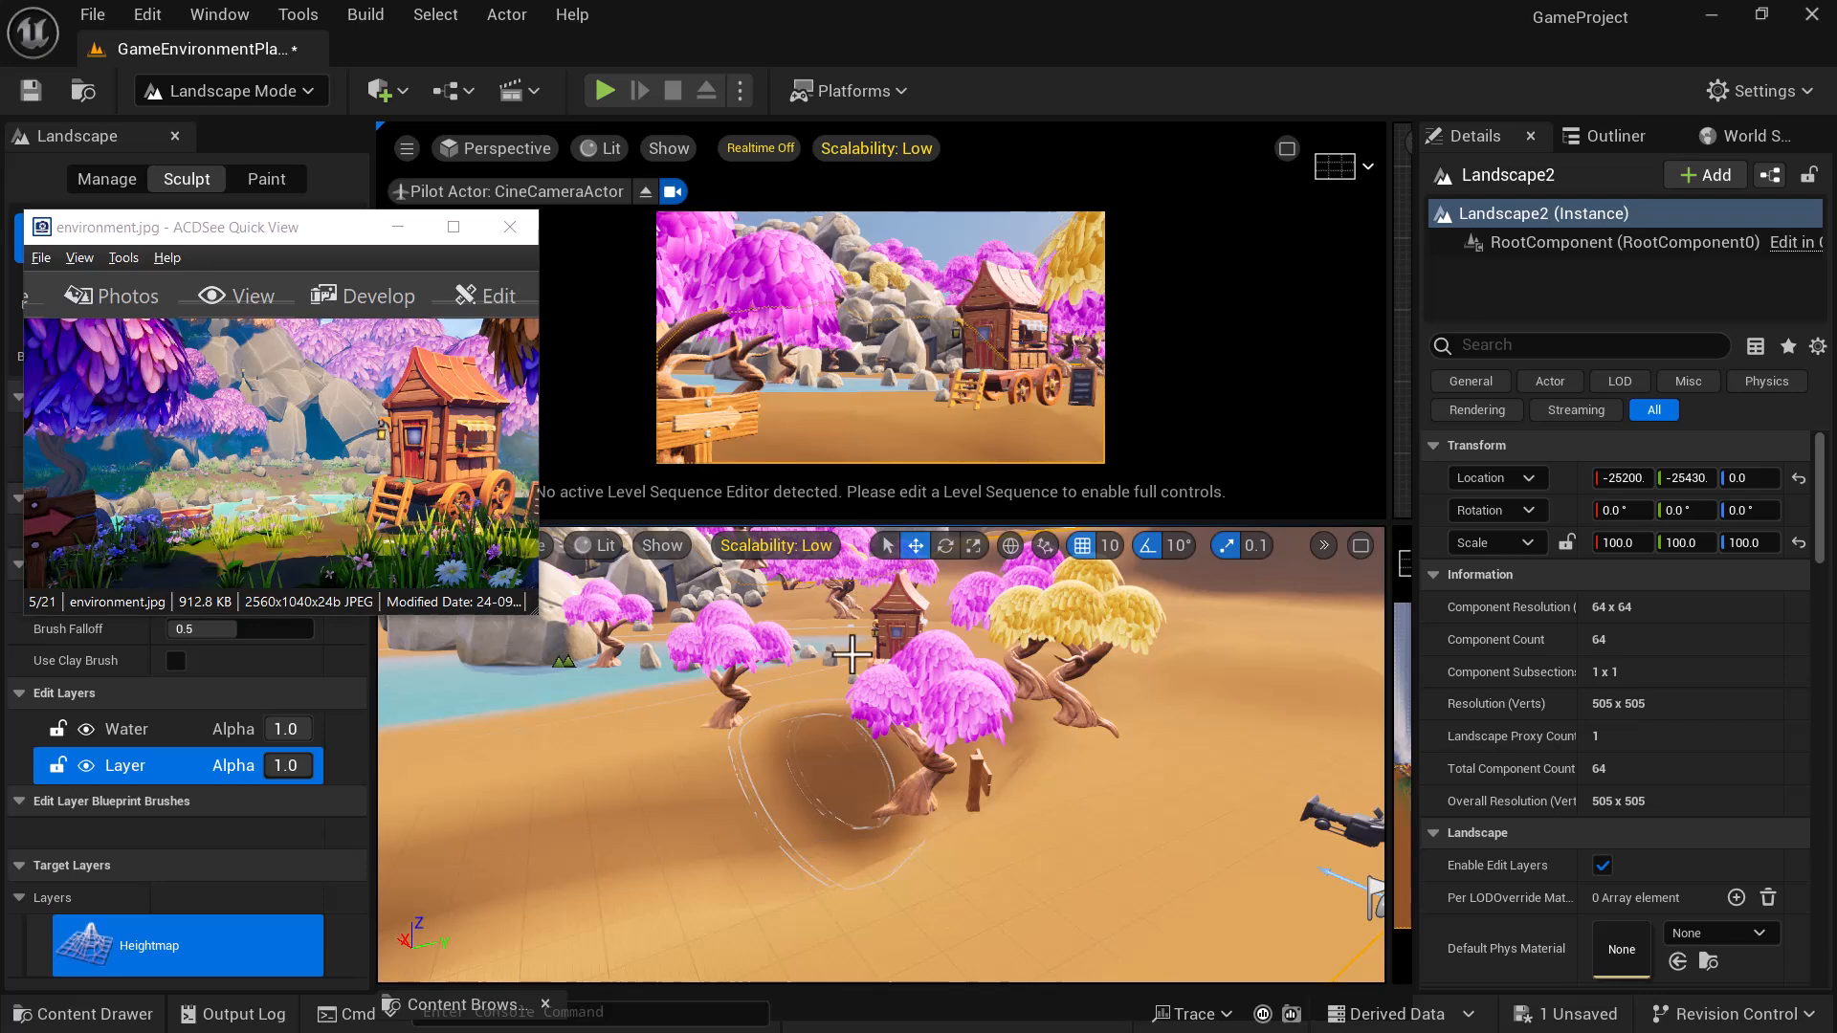
- Raise the ground from the wagon's ladder along the lake's near side and around the two closest pink trees
{"action": "middle_click_drag", "start_coordinate": [1339, 619], "coordinate": [1236, 684]}
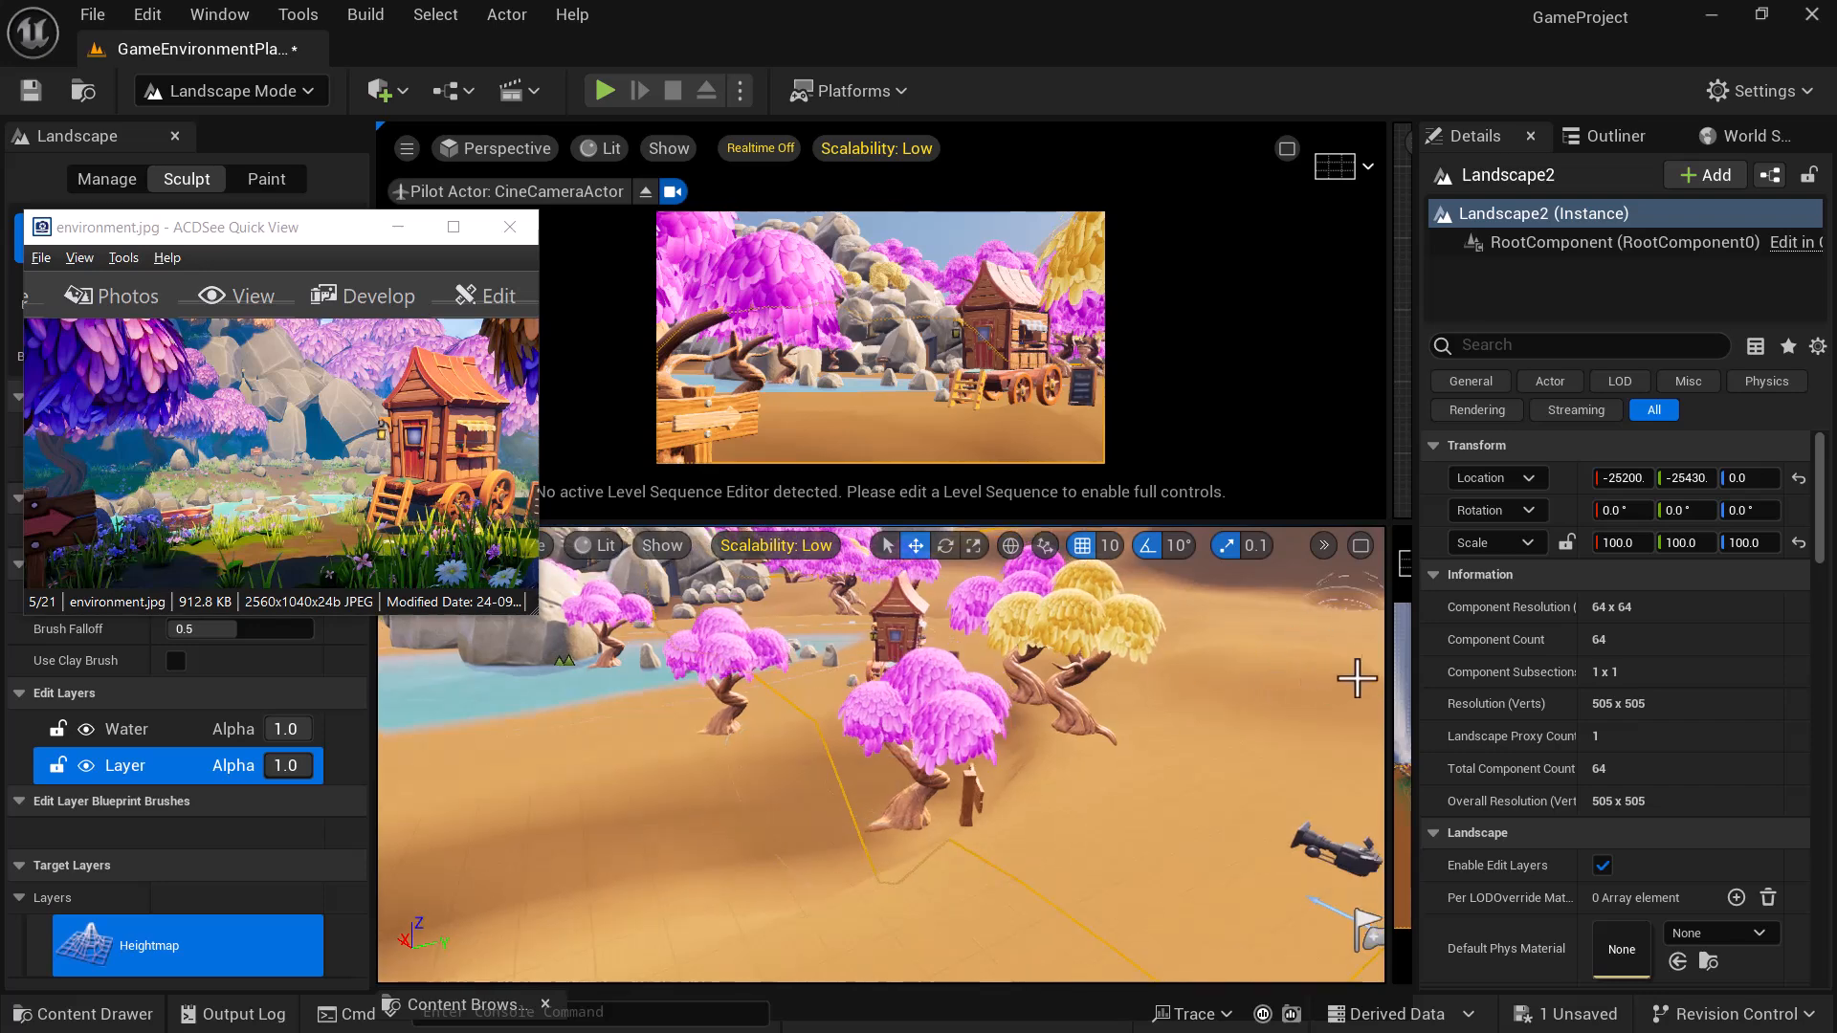
{"action": "left_click_drag", "start_coordinate": [1349, 683], "coordinate": [1374, 662], "text": "alt"}
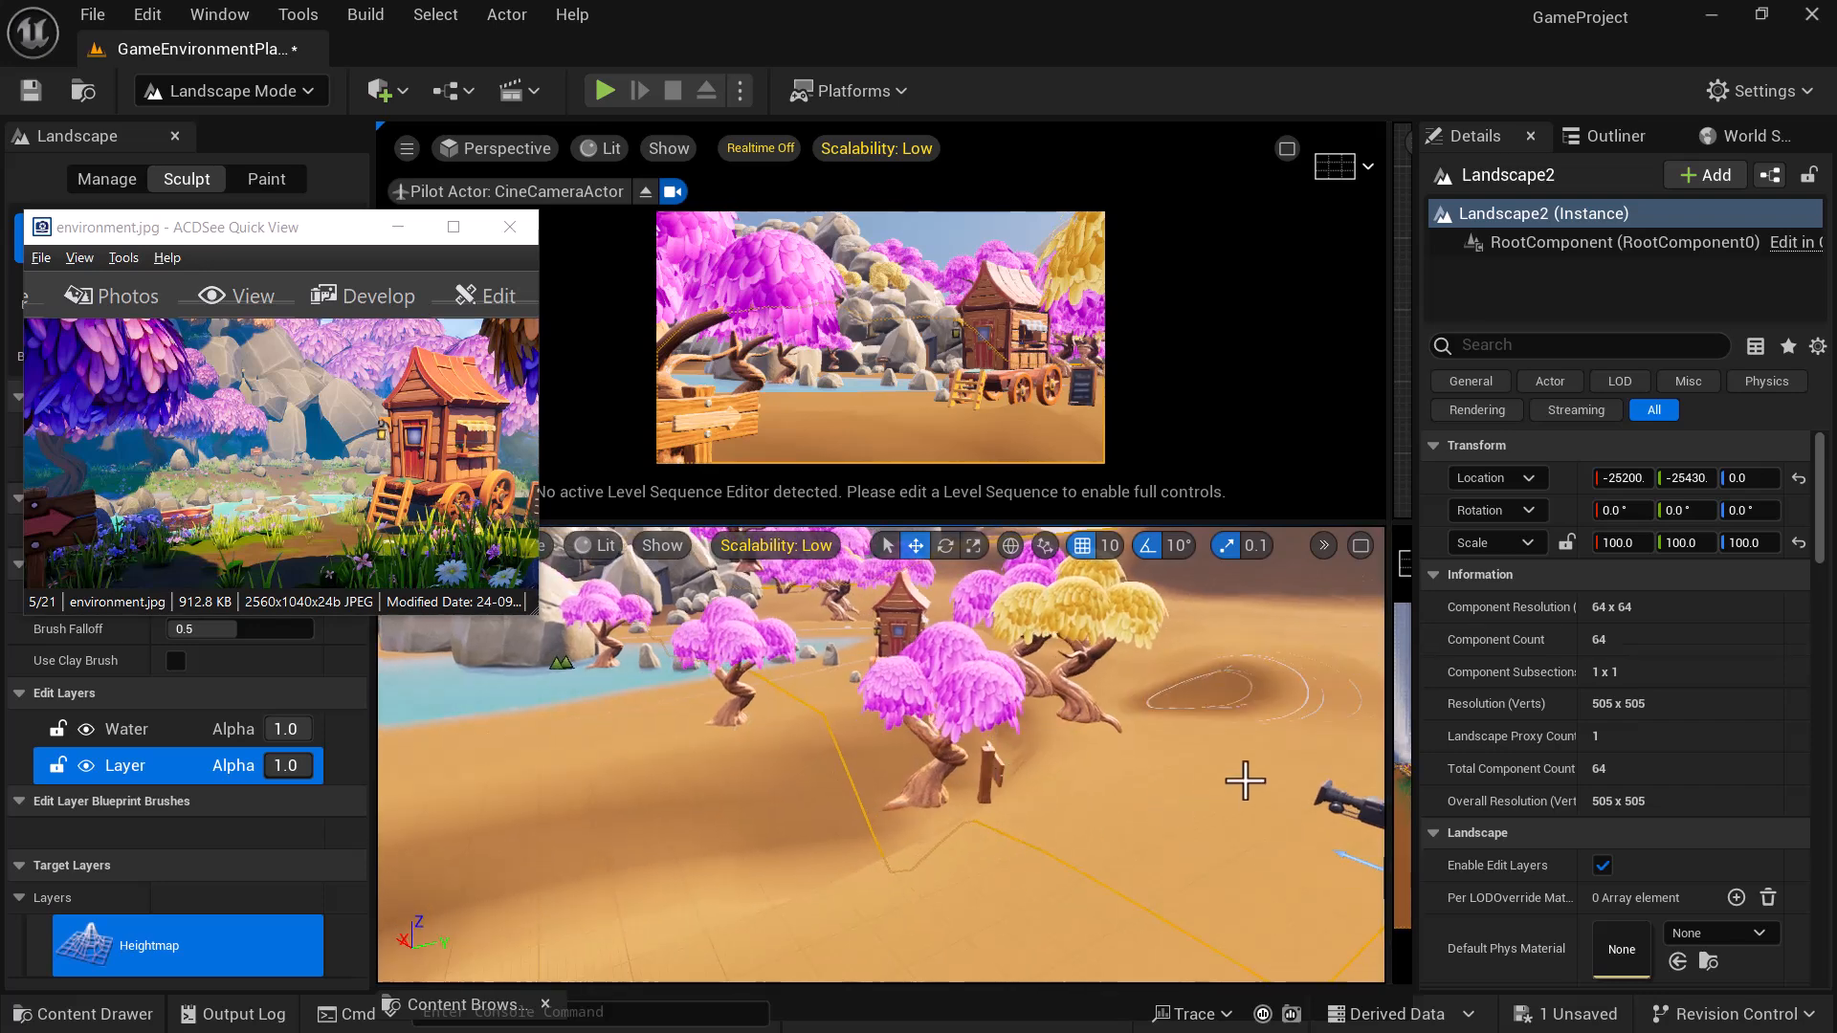
{"action": "left_click_drag", "start_coordinate": [1245, 783], "coordinate": [1282, 790], "text": "alt"}
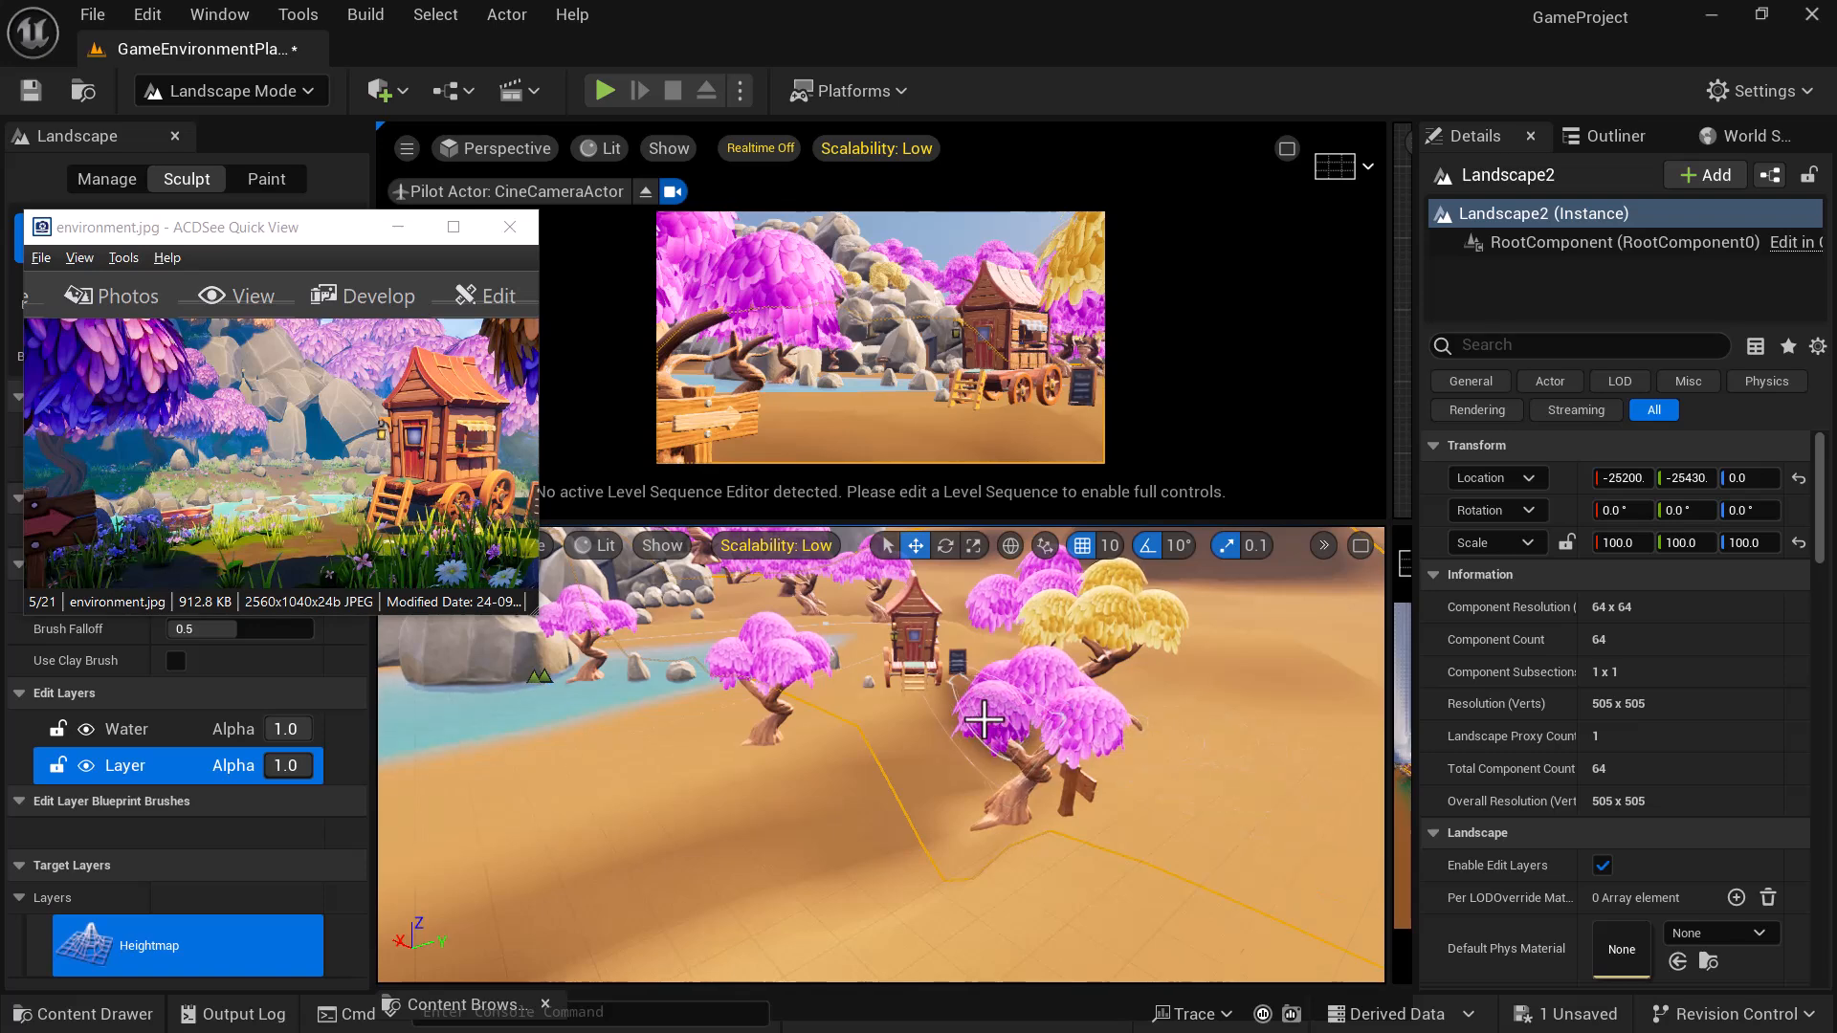
{"action": "left_click_drag", "start_coordinate": [963, 722], "coordinate": [904, 687]}
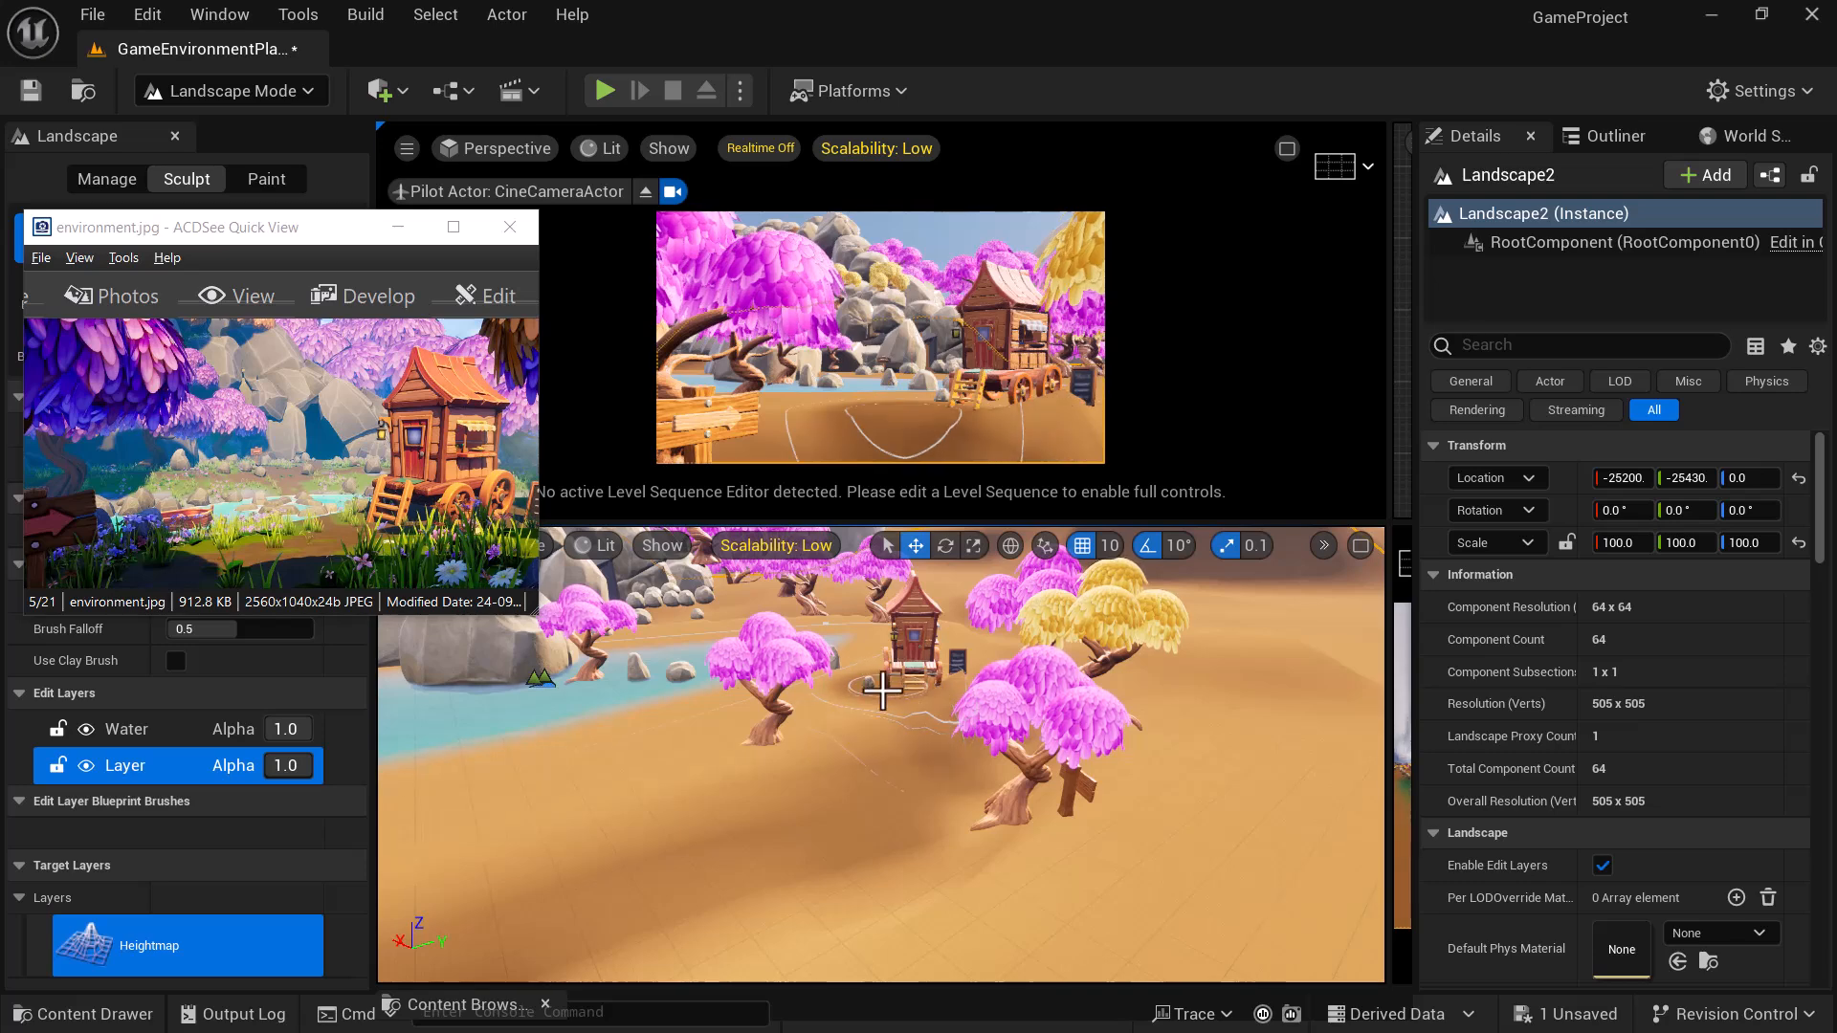
{"action": "mouse_move", "coordinate": [752, 749]}
{"action": "left_mouse_down"}
{"action": "mouse_move", "coordinate": [816, 714]}
{"action": "mouse_move", "coordinate": [870, 722]}
{"action": "mouse_move", "coordinate": [827, 724]}
{"action": "mouse_move", "coordinate": [813, 779]}
{"action": "mouse_move", "coordinate": [885, 708]}
{"action": "mouse_move", "coordinate": [870, 742]}
{"action": "mouse_move", "coordinate": [906, 721]}
{"action": "mouse_move", "coordinate": [787, 766]}
{"action": "mouse_move", "coordinate": [910, 691]}
{"action": "mouse_move", "coordinate": [749, 849]}
{"action": "mouse_move", "coordinate": [748, 834]}
{"action": "left_mouse_up"}
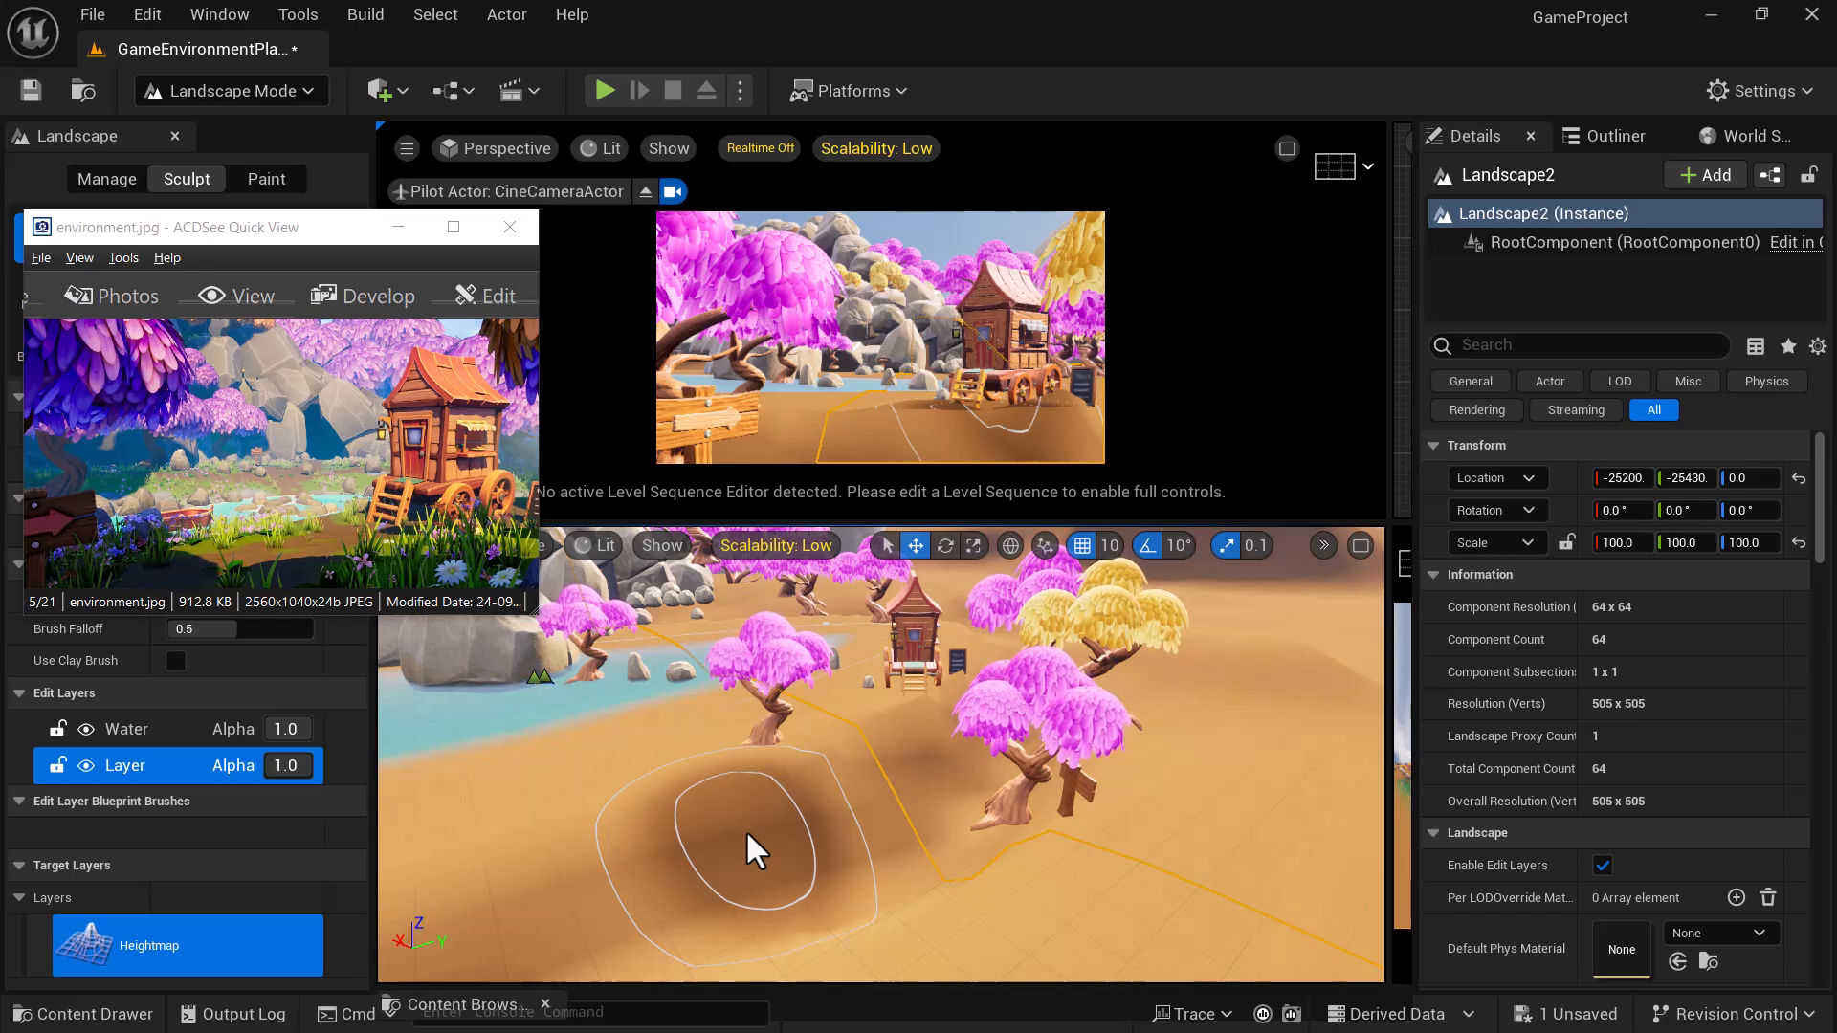
{"action": "mouse_move", "coordinate": [744, 830]}
{"action": "left_mouse_down"}
{"action": "mouse_move", "coordinate": [1173, 800]}
{"action": "mouse_move", "coordinate": [928, 787]}
{"action": "mouse_move", "coordinate": [982, 802]}
{"action": "left_mouse_up"}
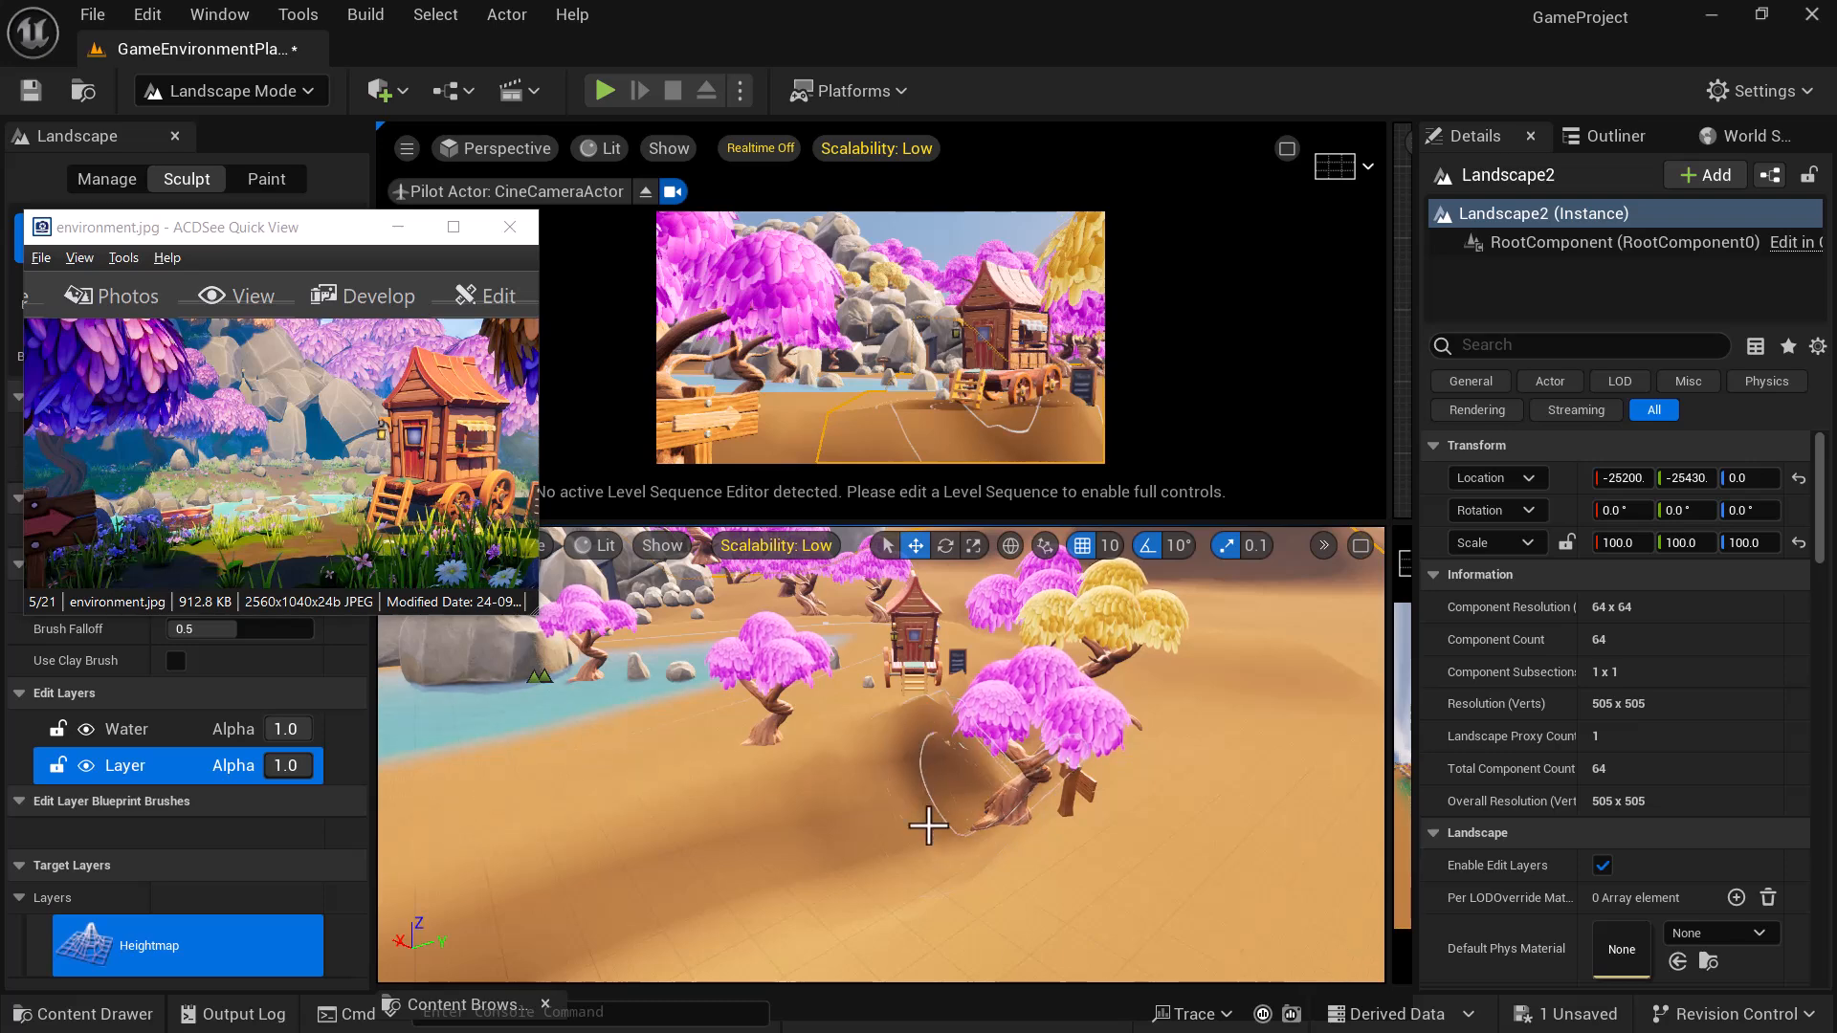
- Minimize the environment.jpg reference window and raise a mound in the open sand behind the yellow trees
{"action": "mouse_move", "coordinate": [836, 744]}
{"action": "left_mouse_down", "text": "alt"}
{"action": "mouse_move", "coordinate": [708, 804]}
{"action": "mouse_move", "coordinate": [536, 784]}
{"action": "mouse_move", "coordinate": [765, 670]}
{"action": "mouse_move", "coordinate": [746, 662]}
{"action": "left_mouse_up", "text": "alt"}
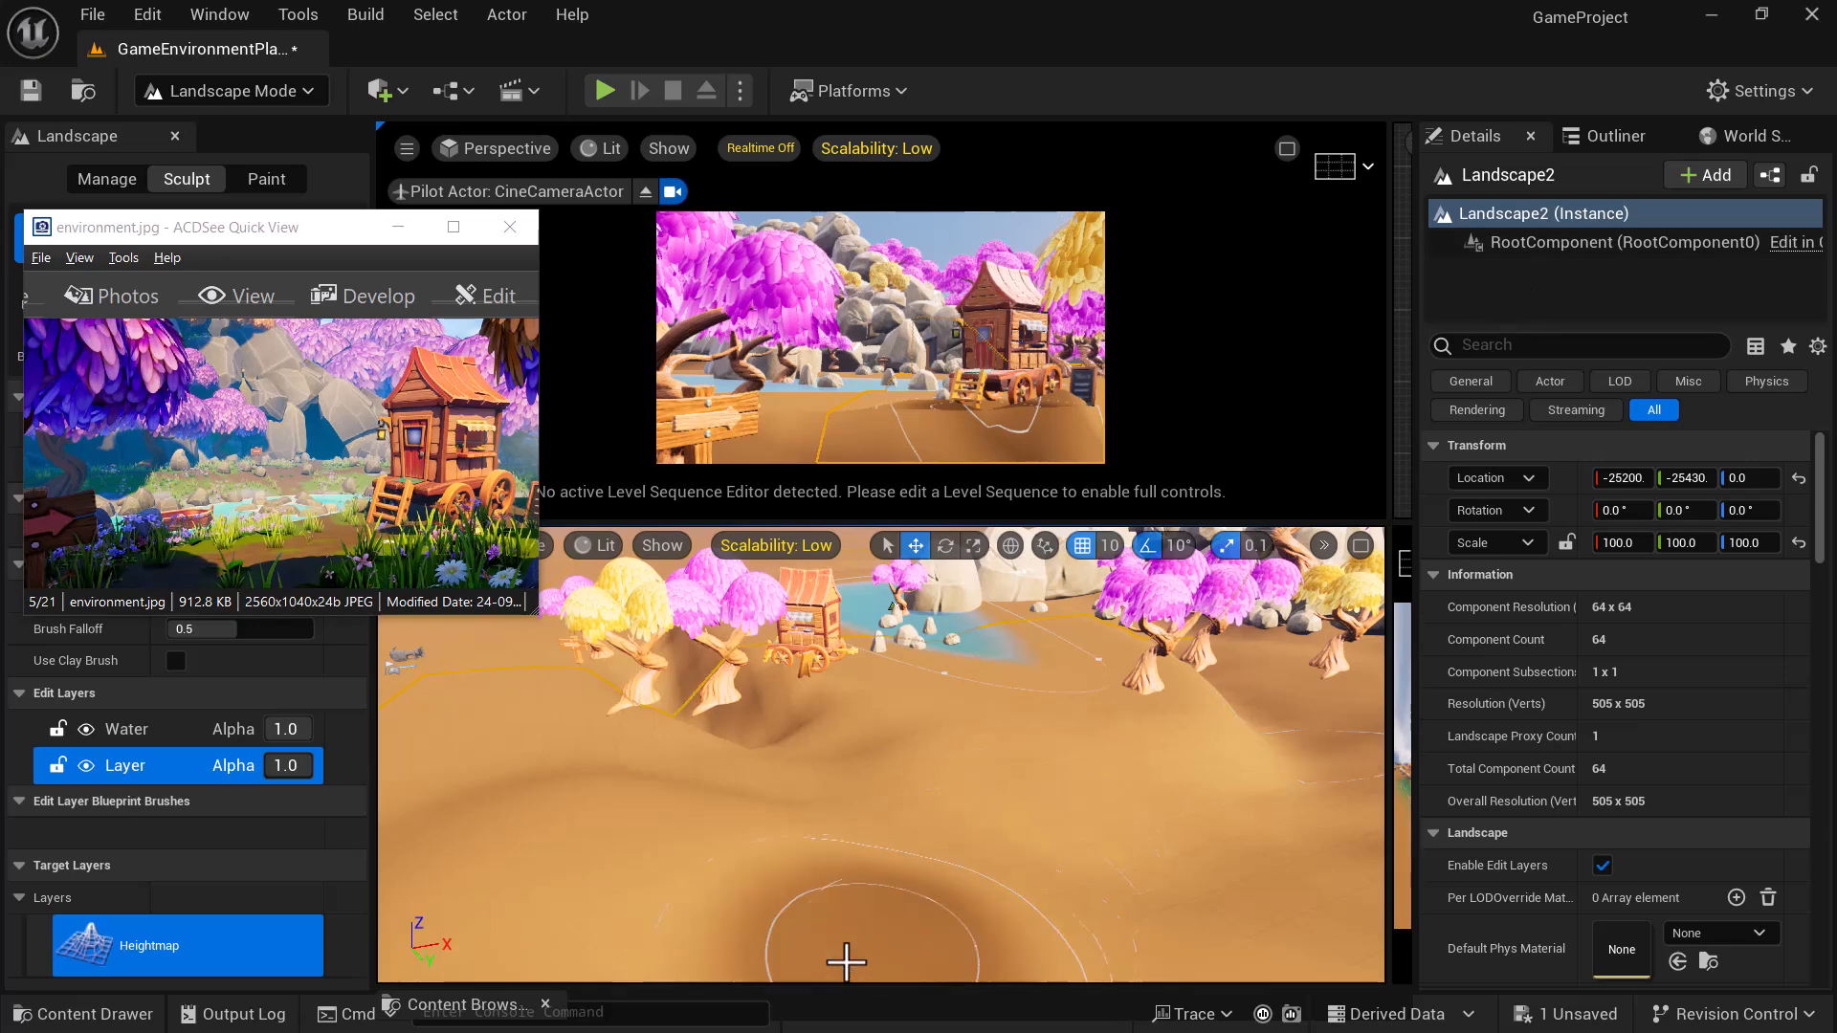
{"action": "left_click", "coordinate": [393, 230]}
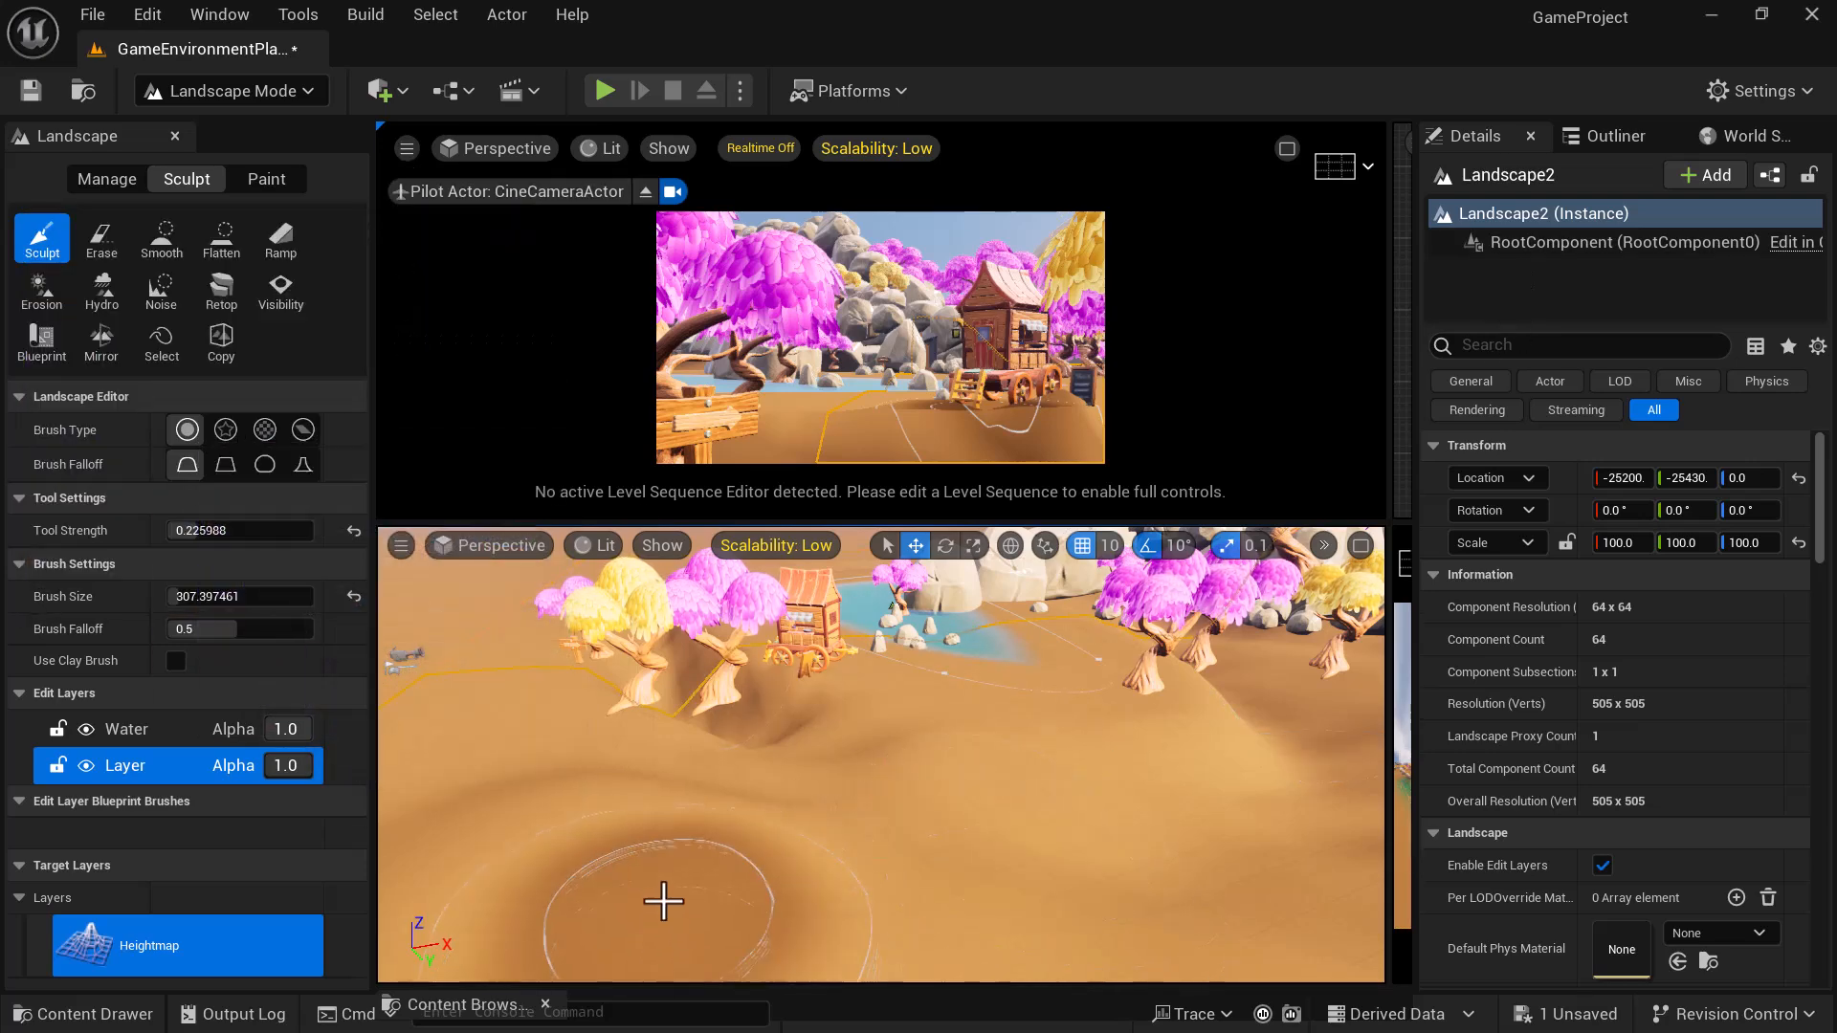
{"action": "mouse_move", "coordinate": [943, 830]}
{"action": "right_mouse_down"}
{"action": "mouse_move", "coordinate": [1081, 813]}
{"action": "mouse_move", "coordinate": [957, 842]}
{"action": "right_mouse_up"}
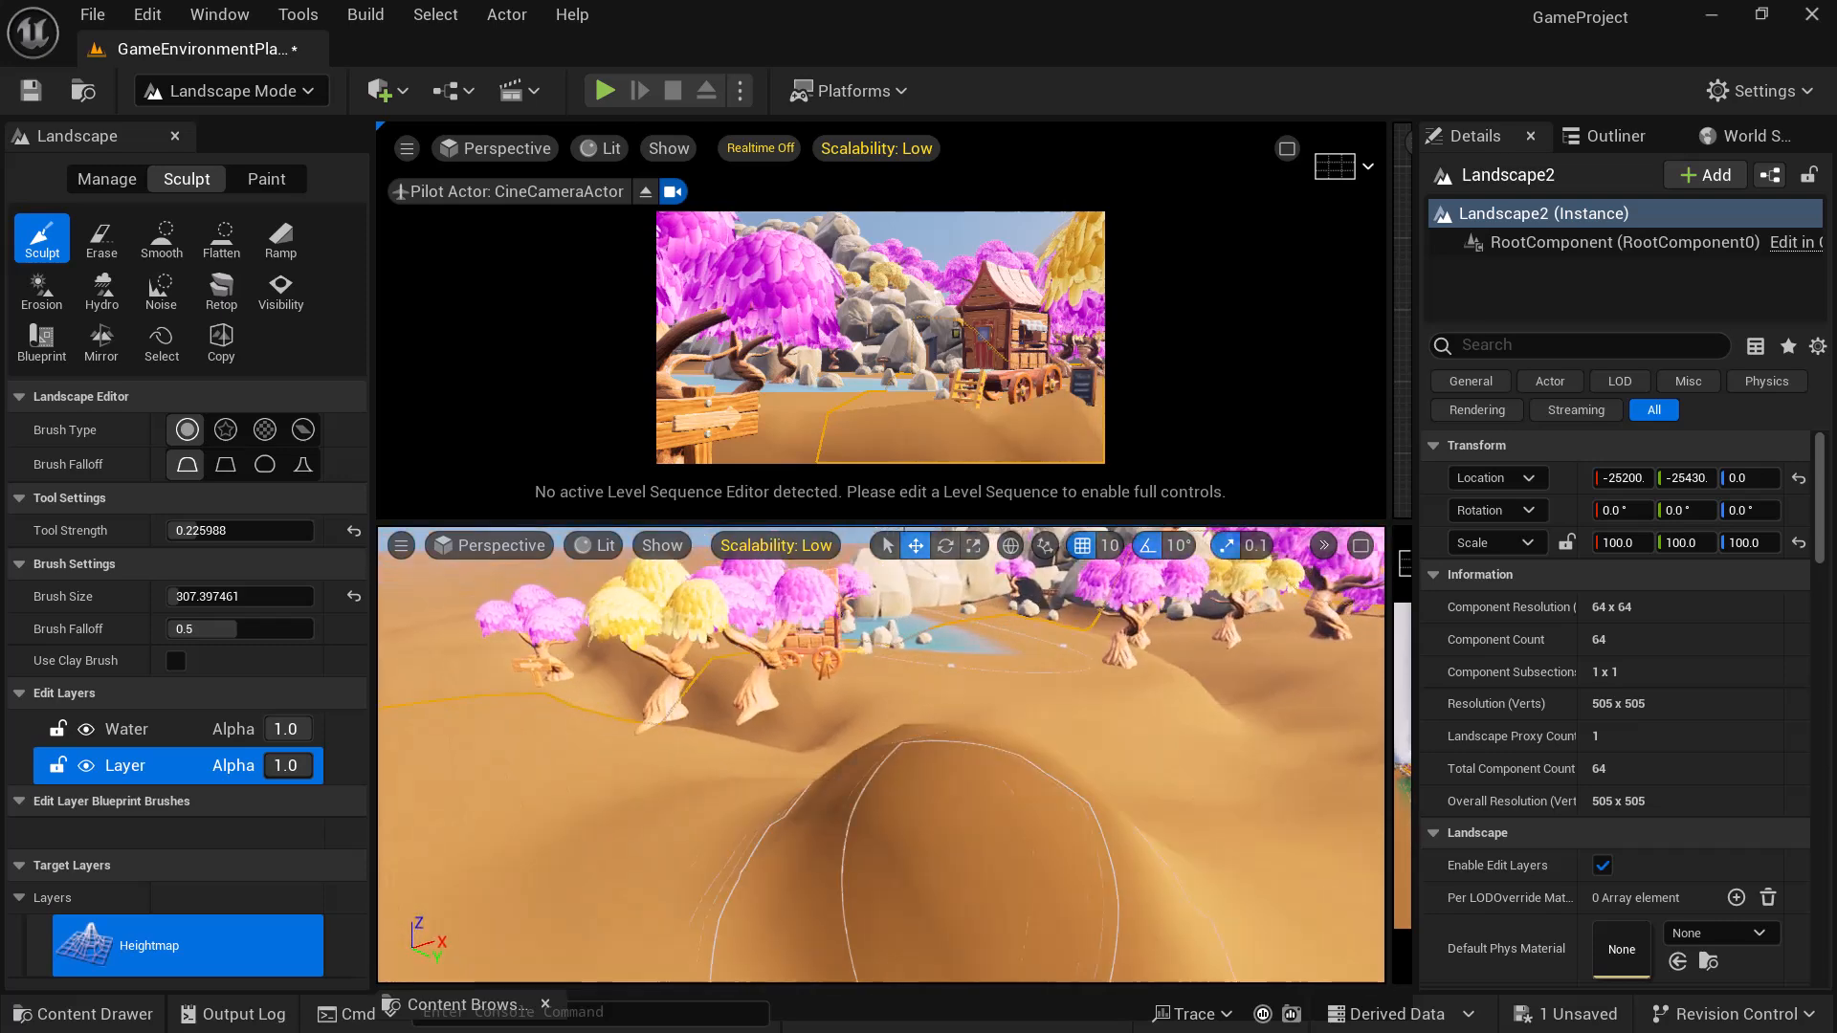
- Show the lower viewport in Wireframe and raise a second mound of sand near the base of the yellow trees
{"action": "left_click", "coordinate": [600, 545]}
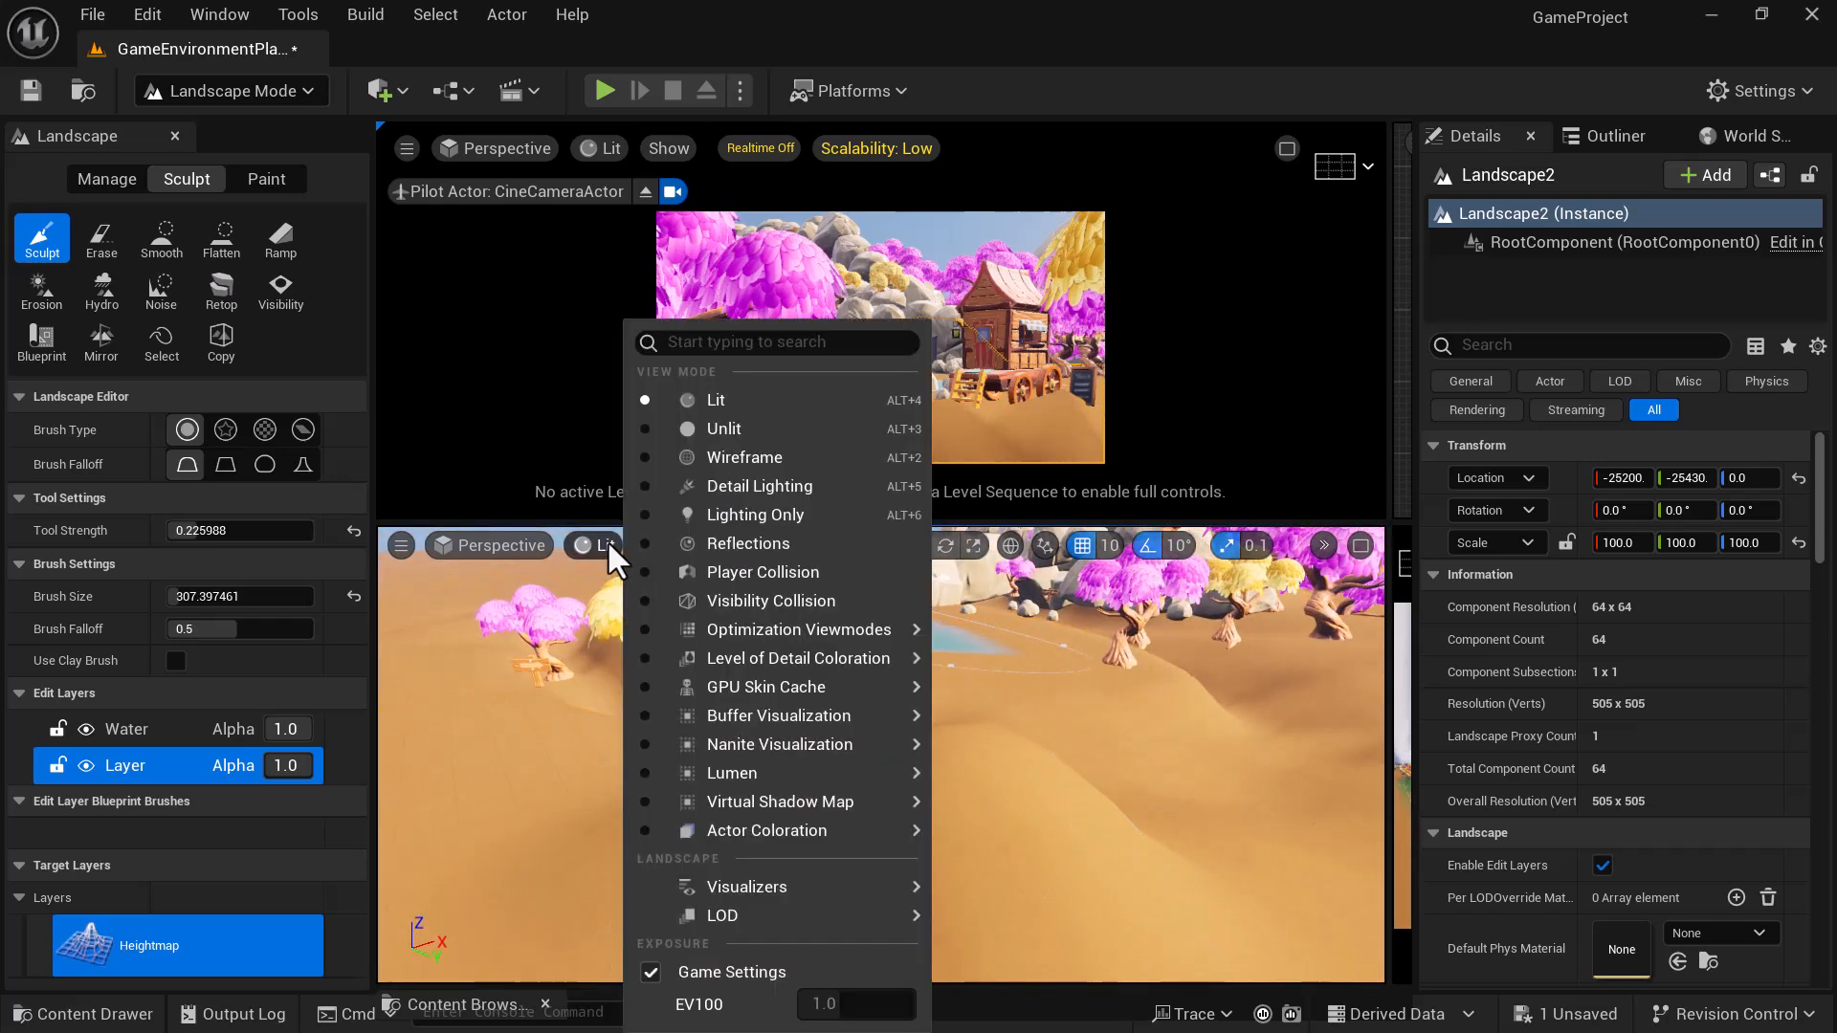
{"action": "left_click", "coordinate": [808, 459]}
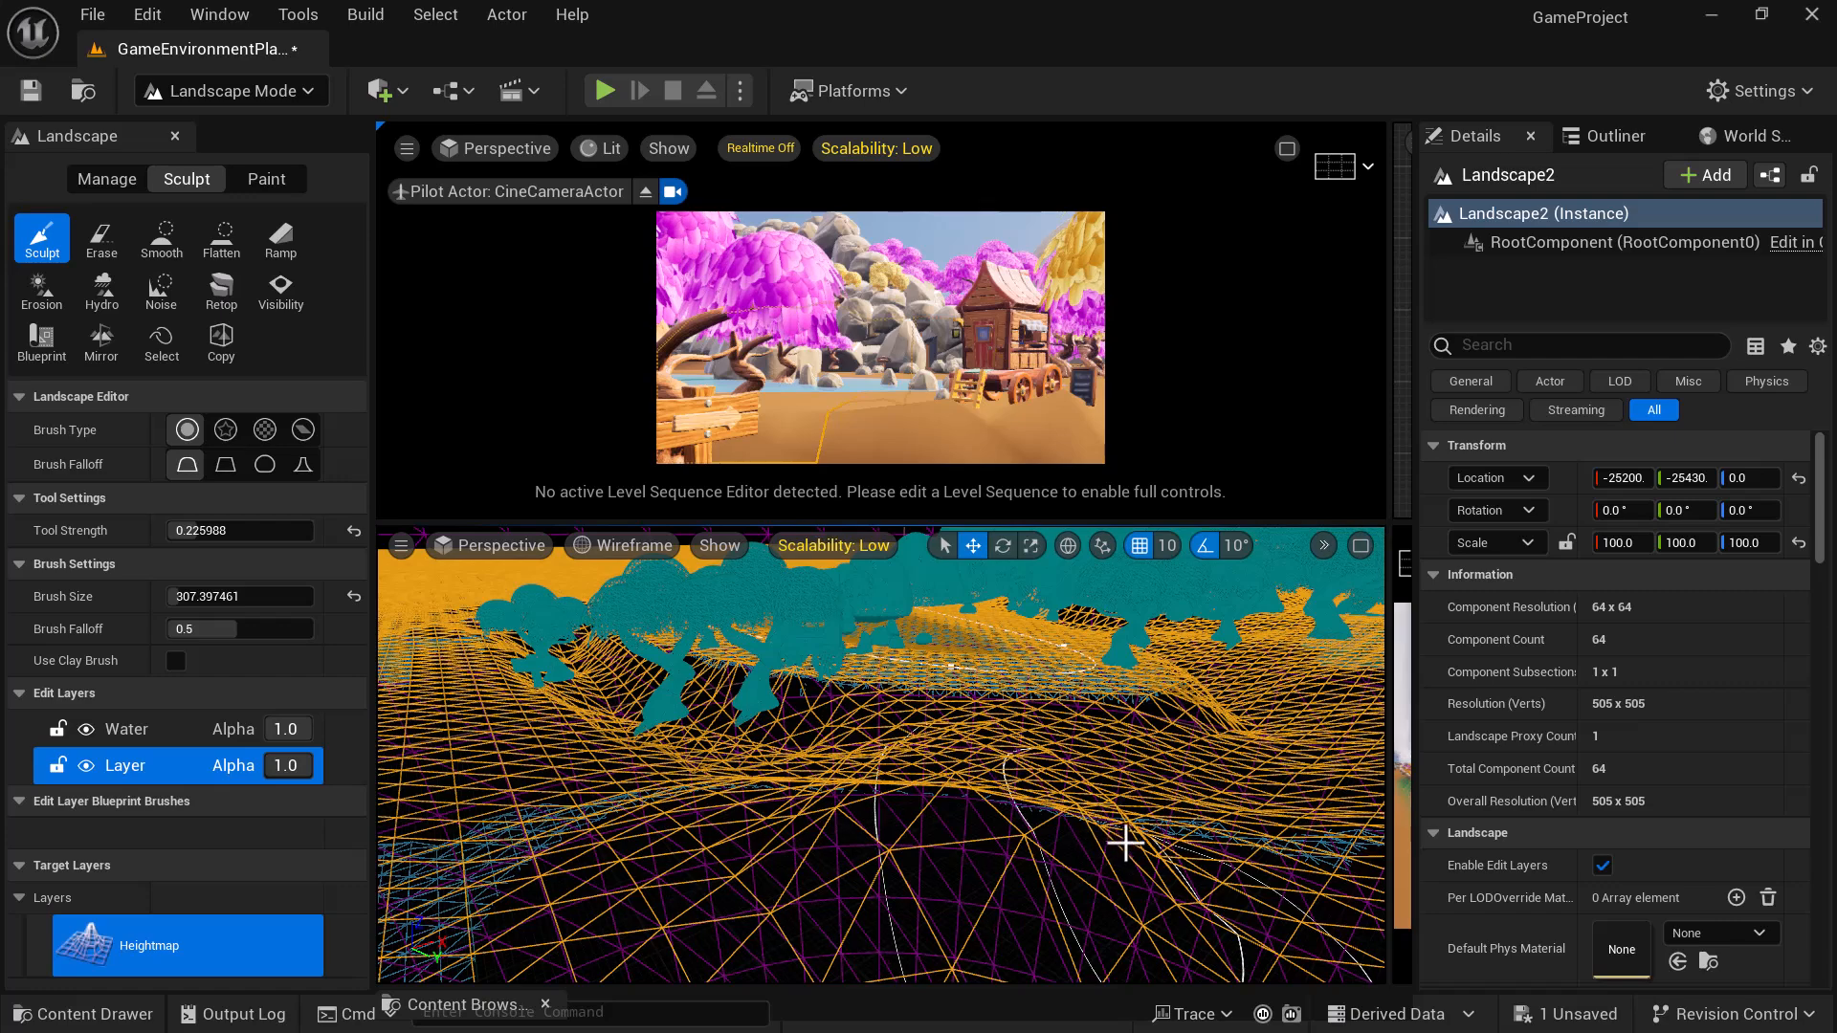
{"action": "right_click_drag", "start_coordinate": [1115, 796], "coordinate": [1072, 813]}
{"action": "mouse_move", "coordinate": [507, 825]}
{"action": "left_mouse_down"}
{"action": "mouse_move", "coordinate": [533, 804]}
{"action": "mouse_move", "coordinate": [541, 828]}
{"action": "left_mouse_up"}
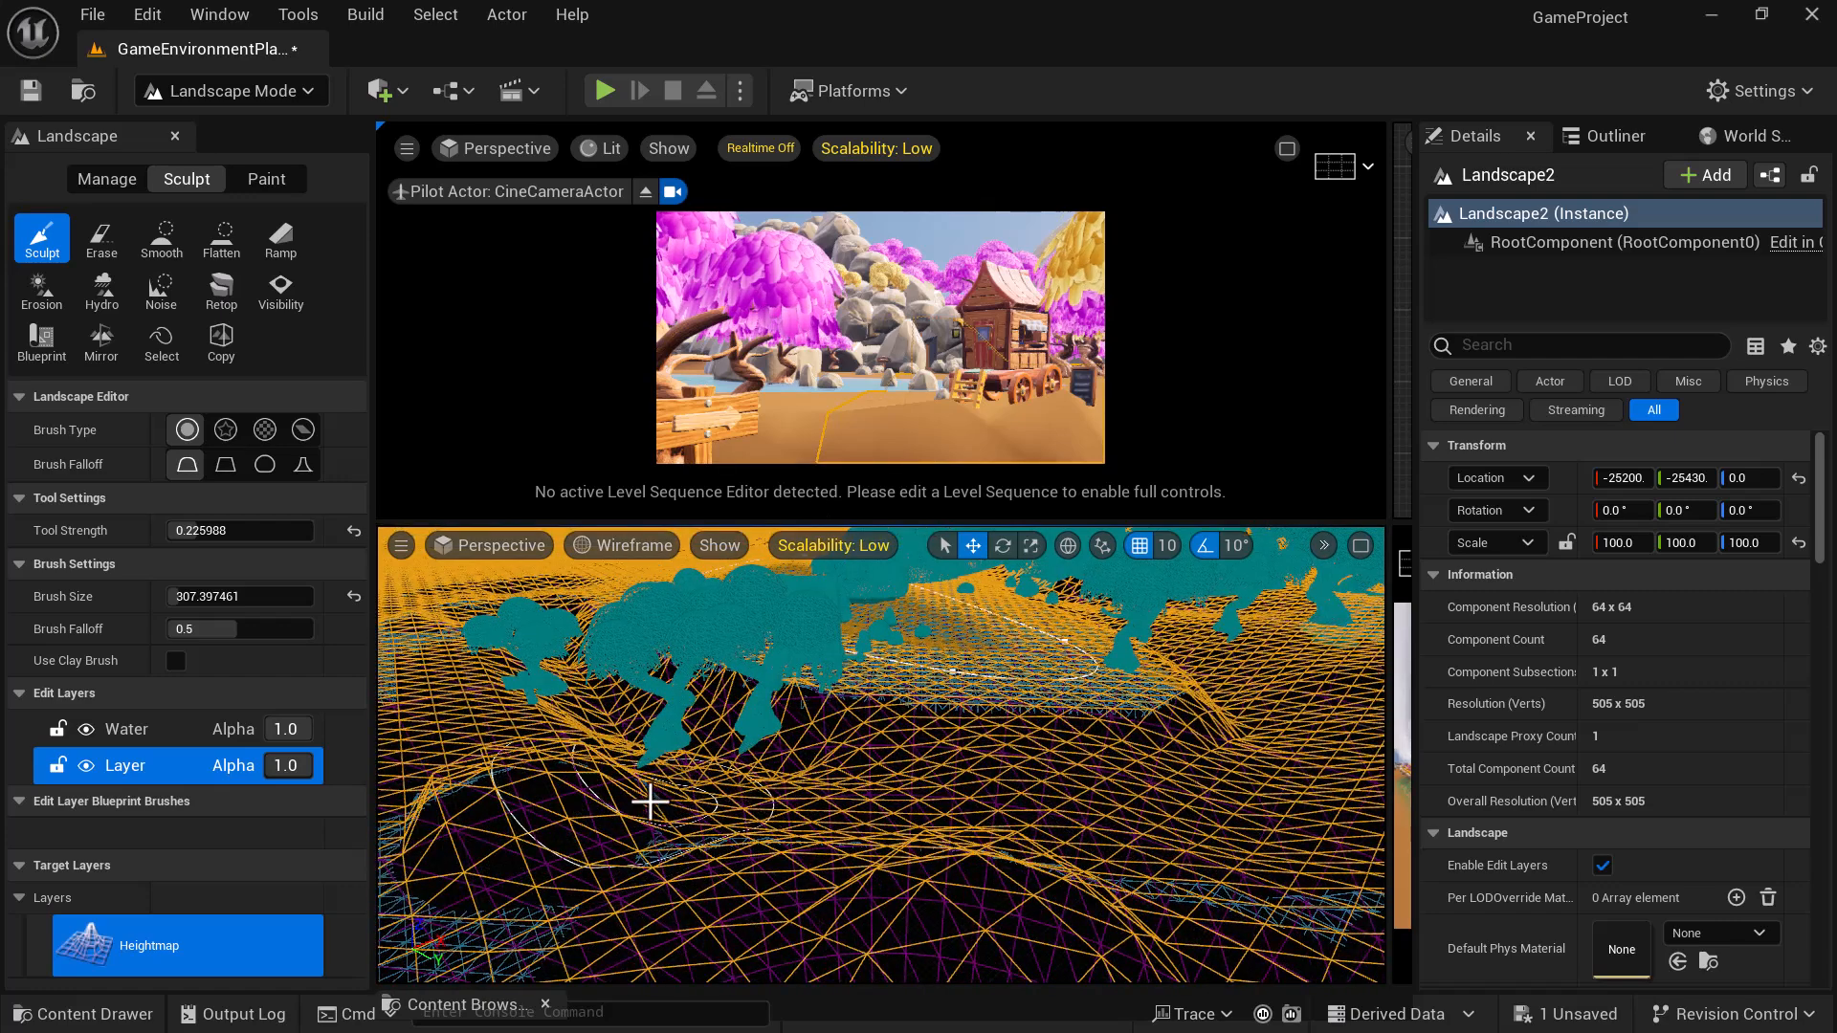
- Switch to the landscape Manage tools and examine the landscape component boundaries around the trees in wireframe
{"action": "left_click", "coordinate": [105, 178]}
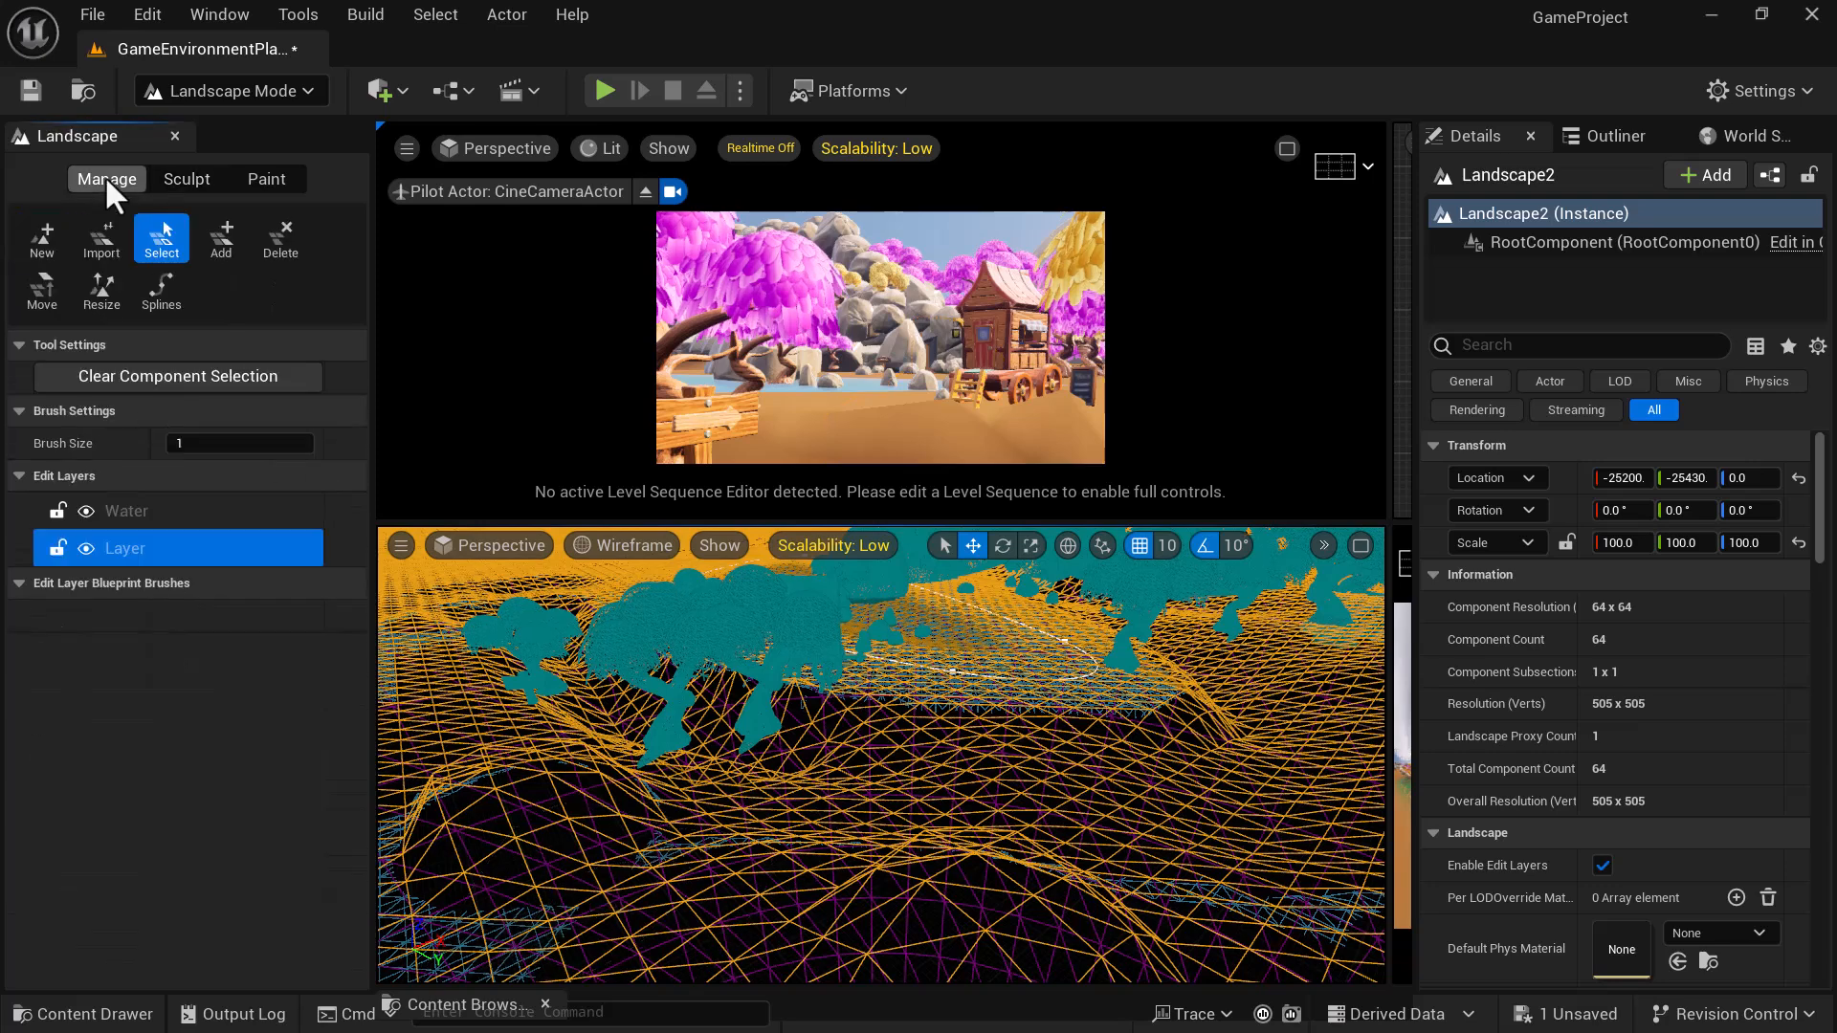
{"action": "left_click", "coordinate": [162, 176]}
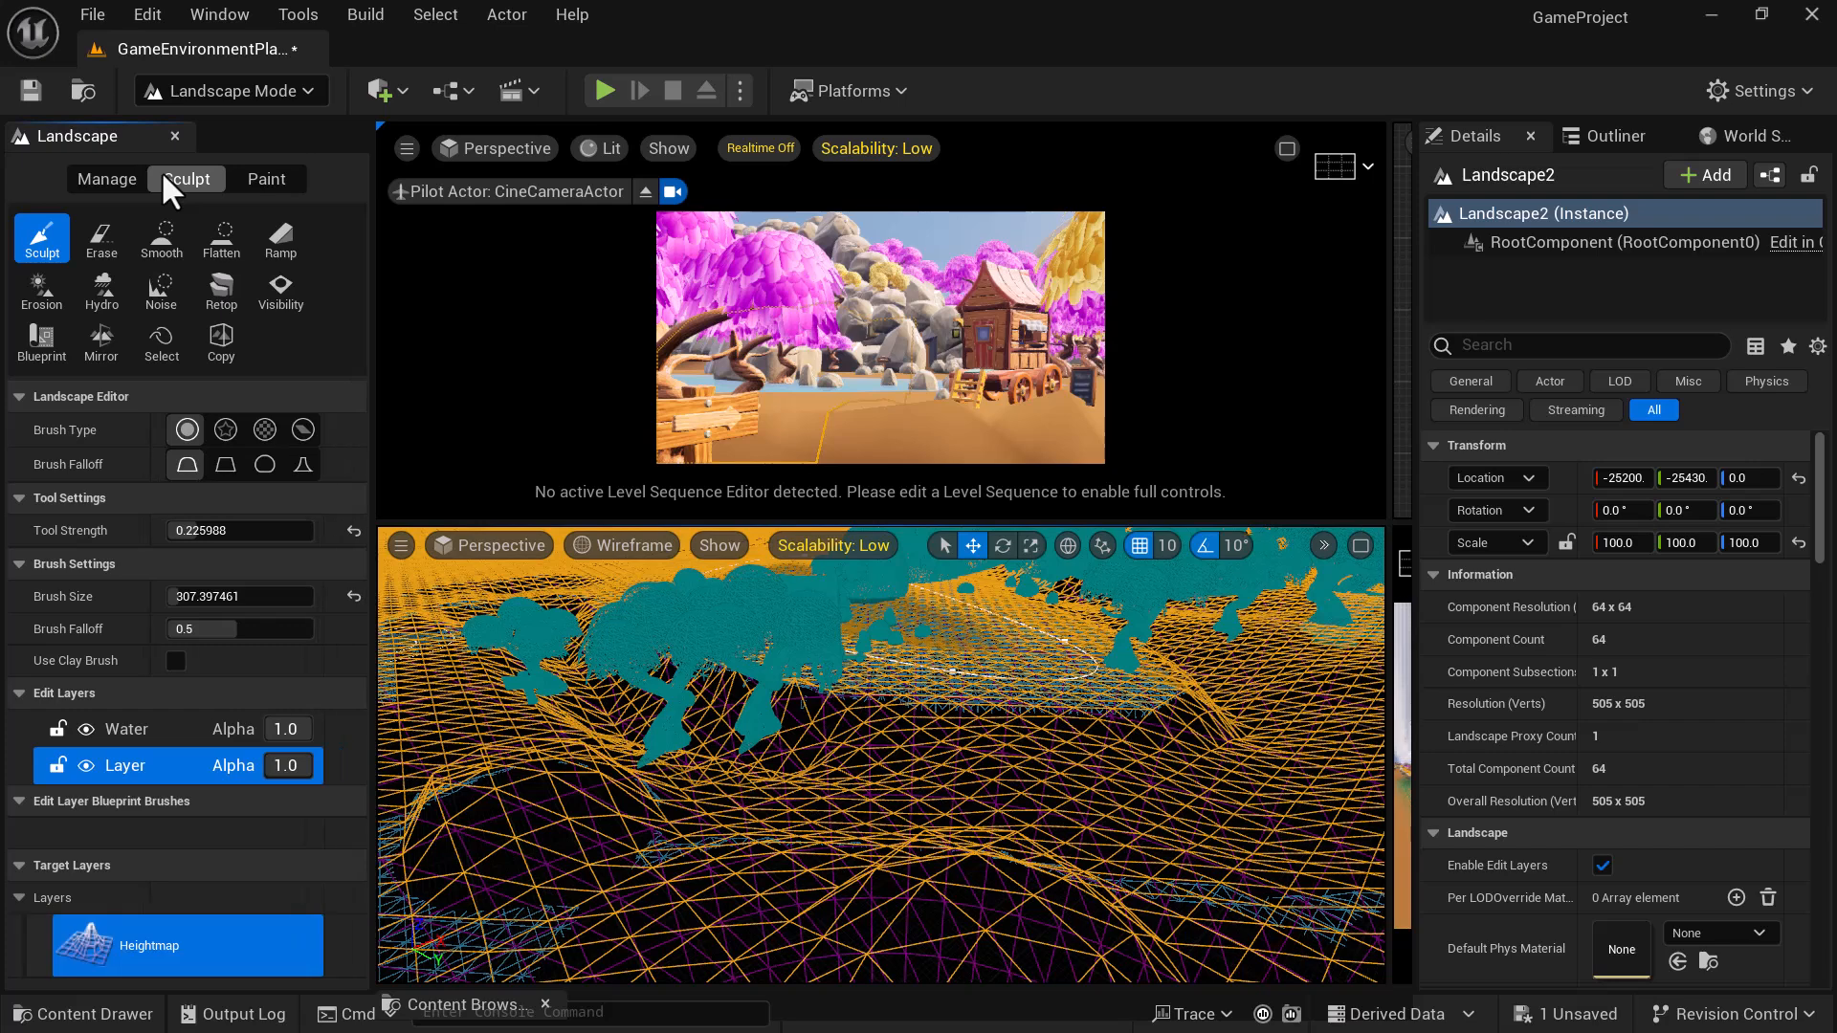
{"action": "left_click", "coordinate": [263, 180]}
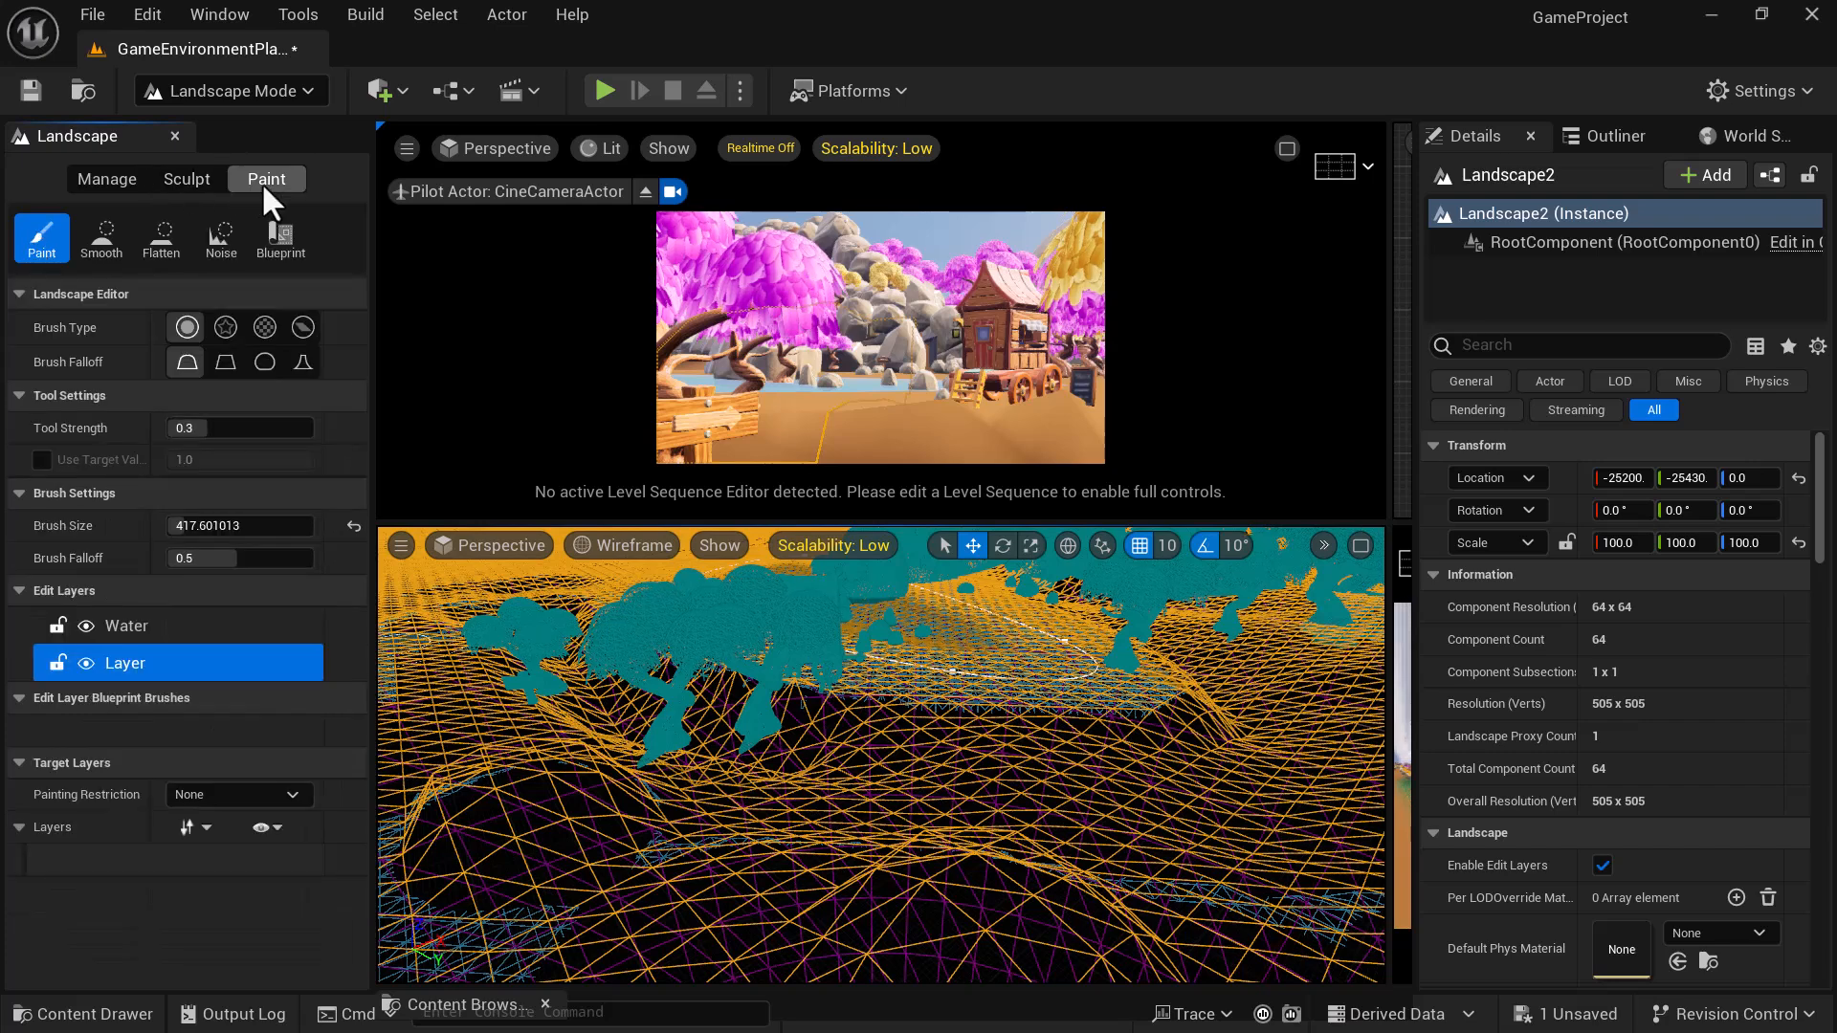
{"action": "left_click", "coordinate": [180, 185]}
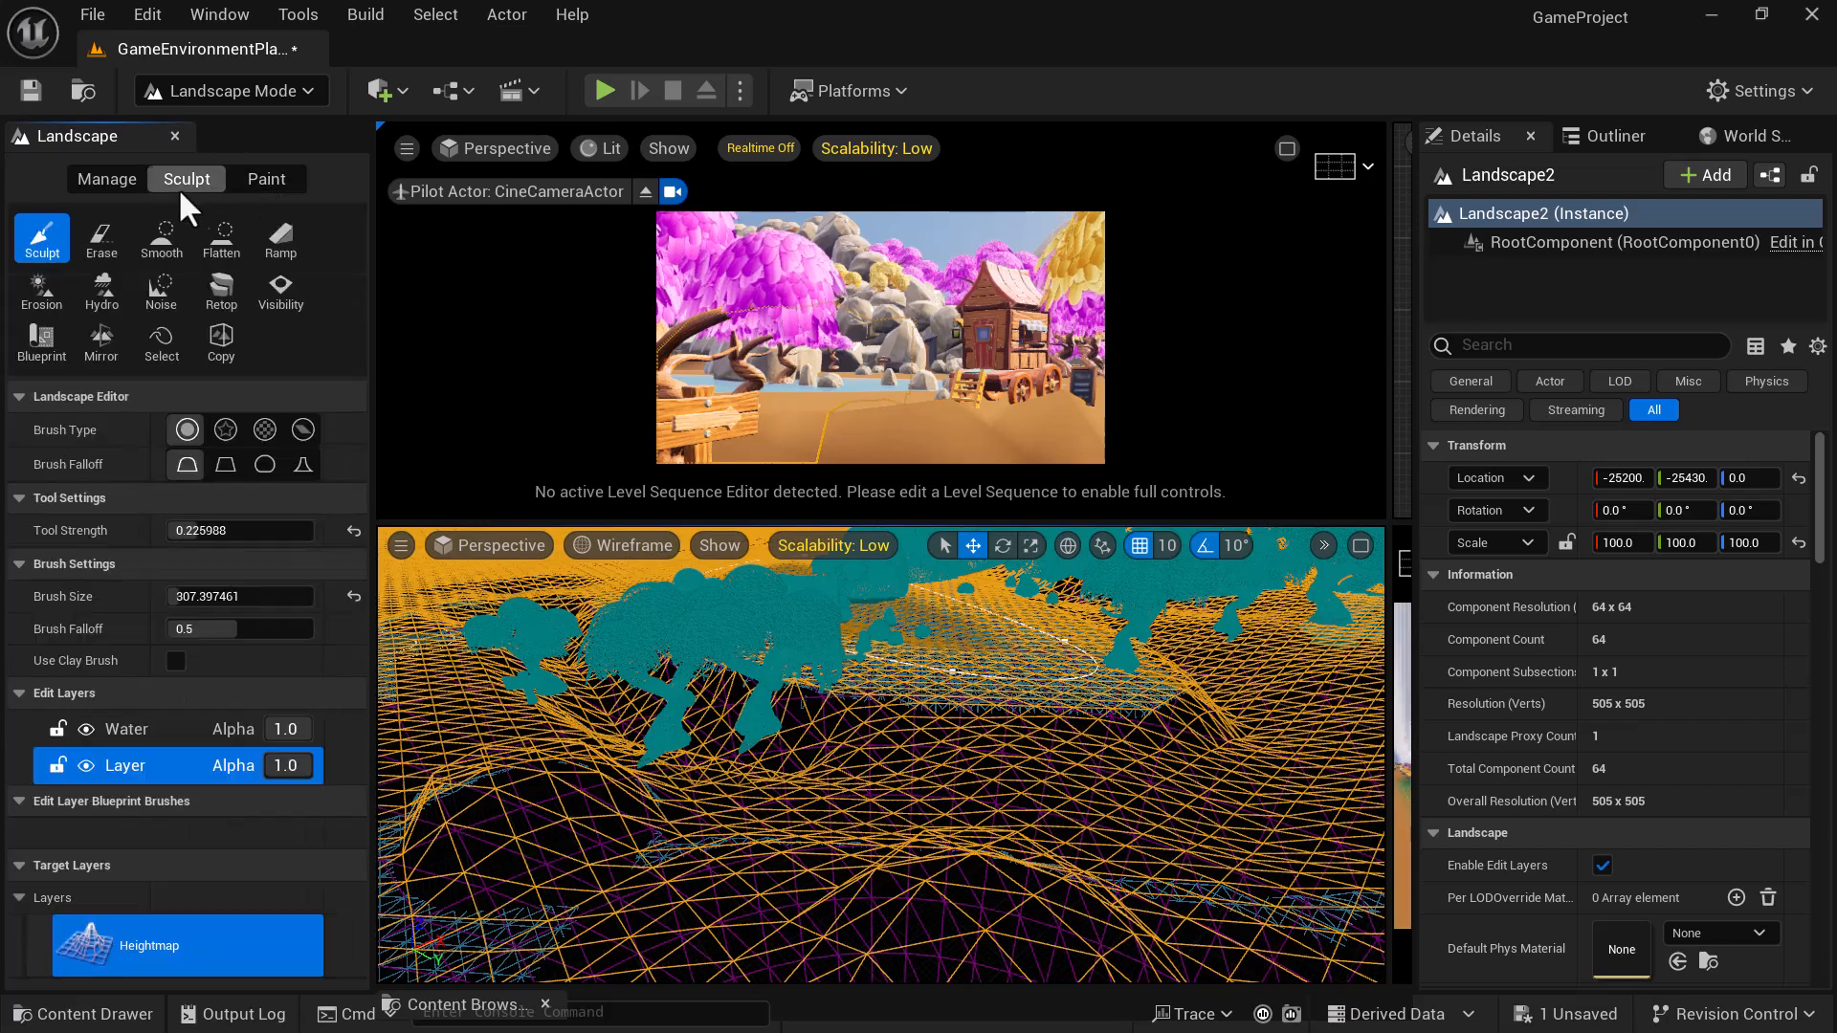
{"action": "left_click", "coordinate": [123, 181]}
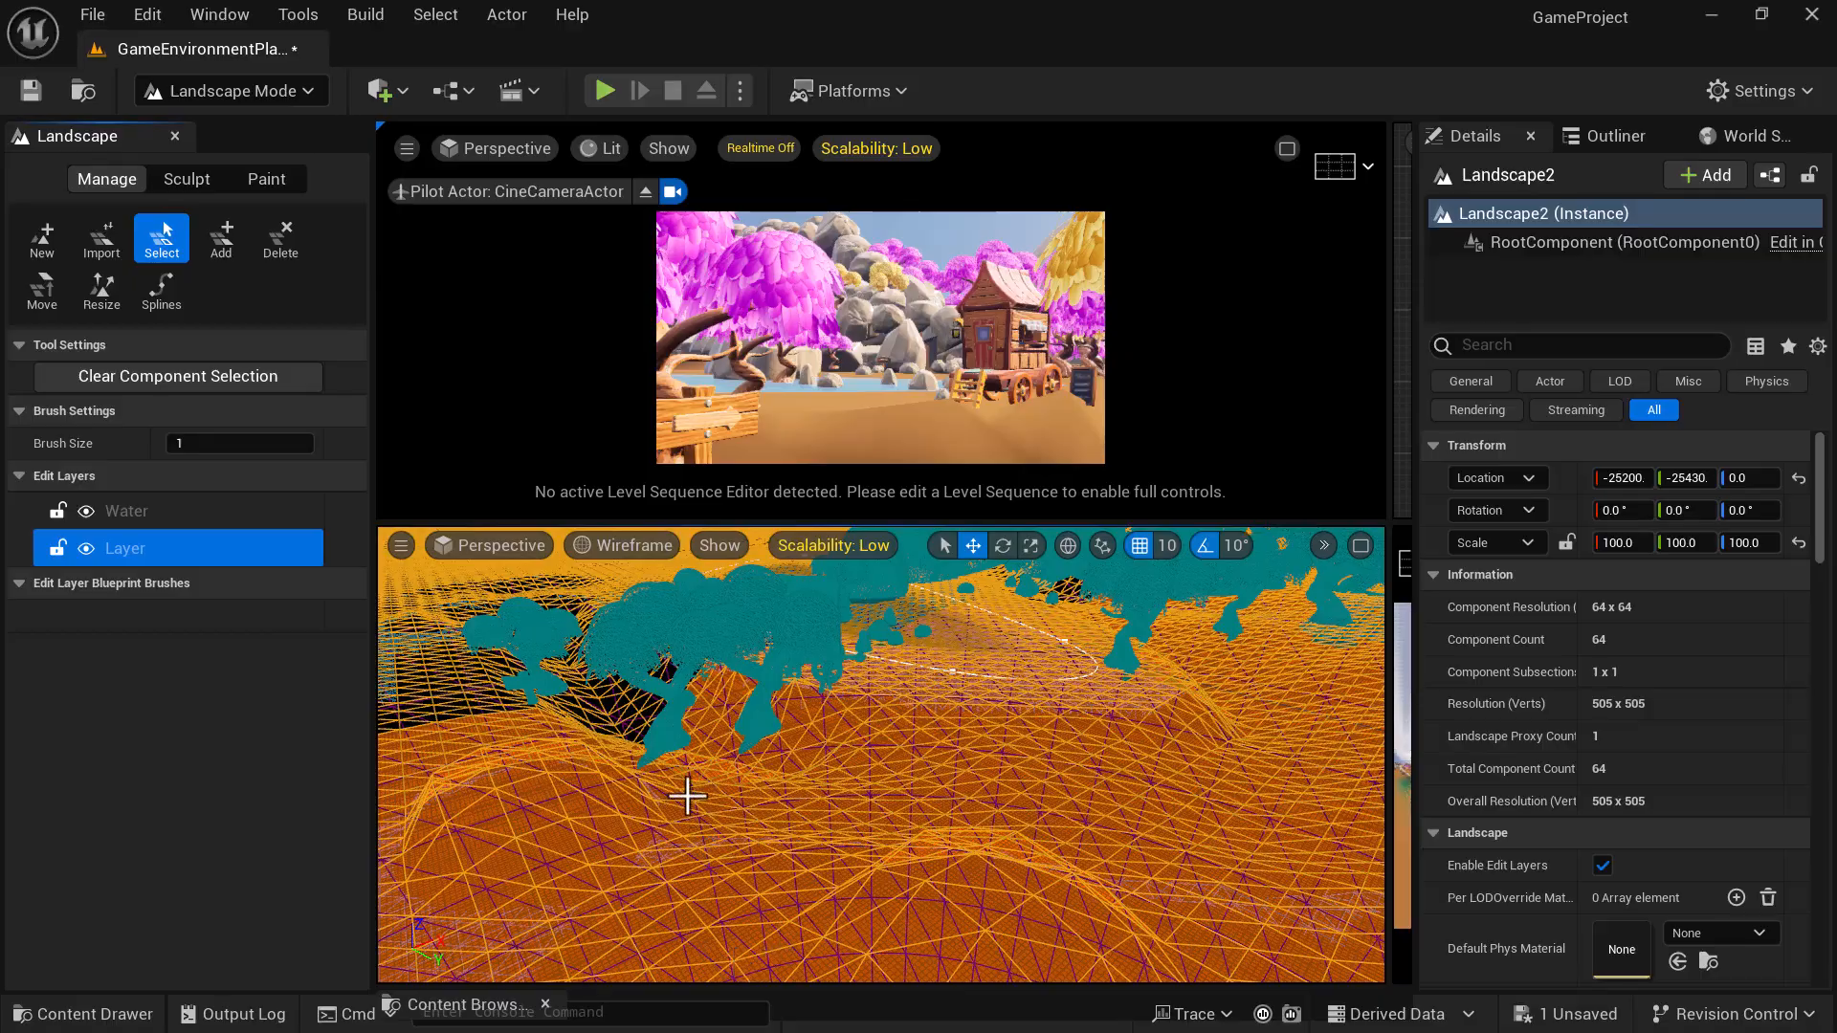
{"action": "right_click_drag", "start_coordinate": [742, 805], "coordinate": [736, 708]}
{"action": "right_click_drag", "start_coordinate": [721, 808], "coordinate": [720, 809]}
- Return the lower viewport to Lit shading and keep the landscape component Select tool active
{"action": "left_click", "coordinate": [642, 553]}
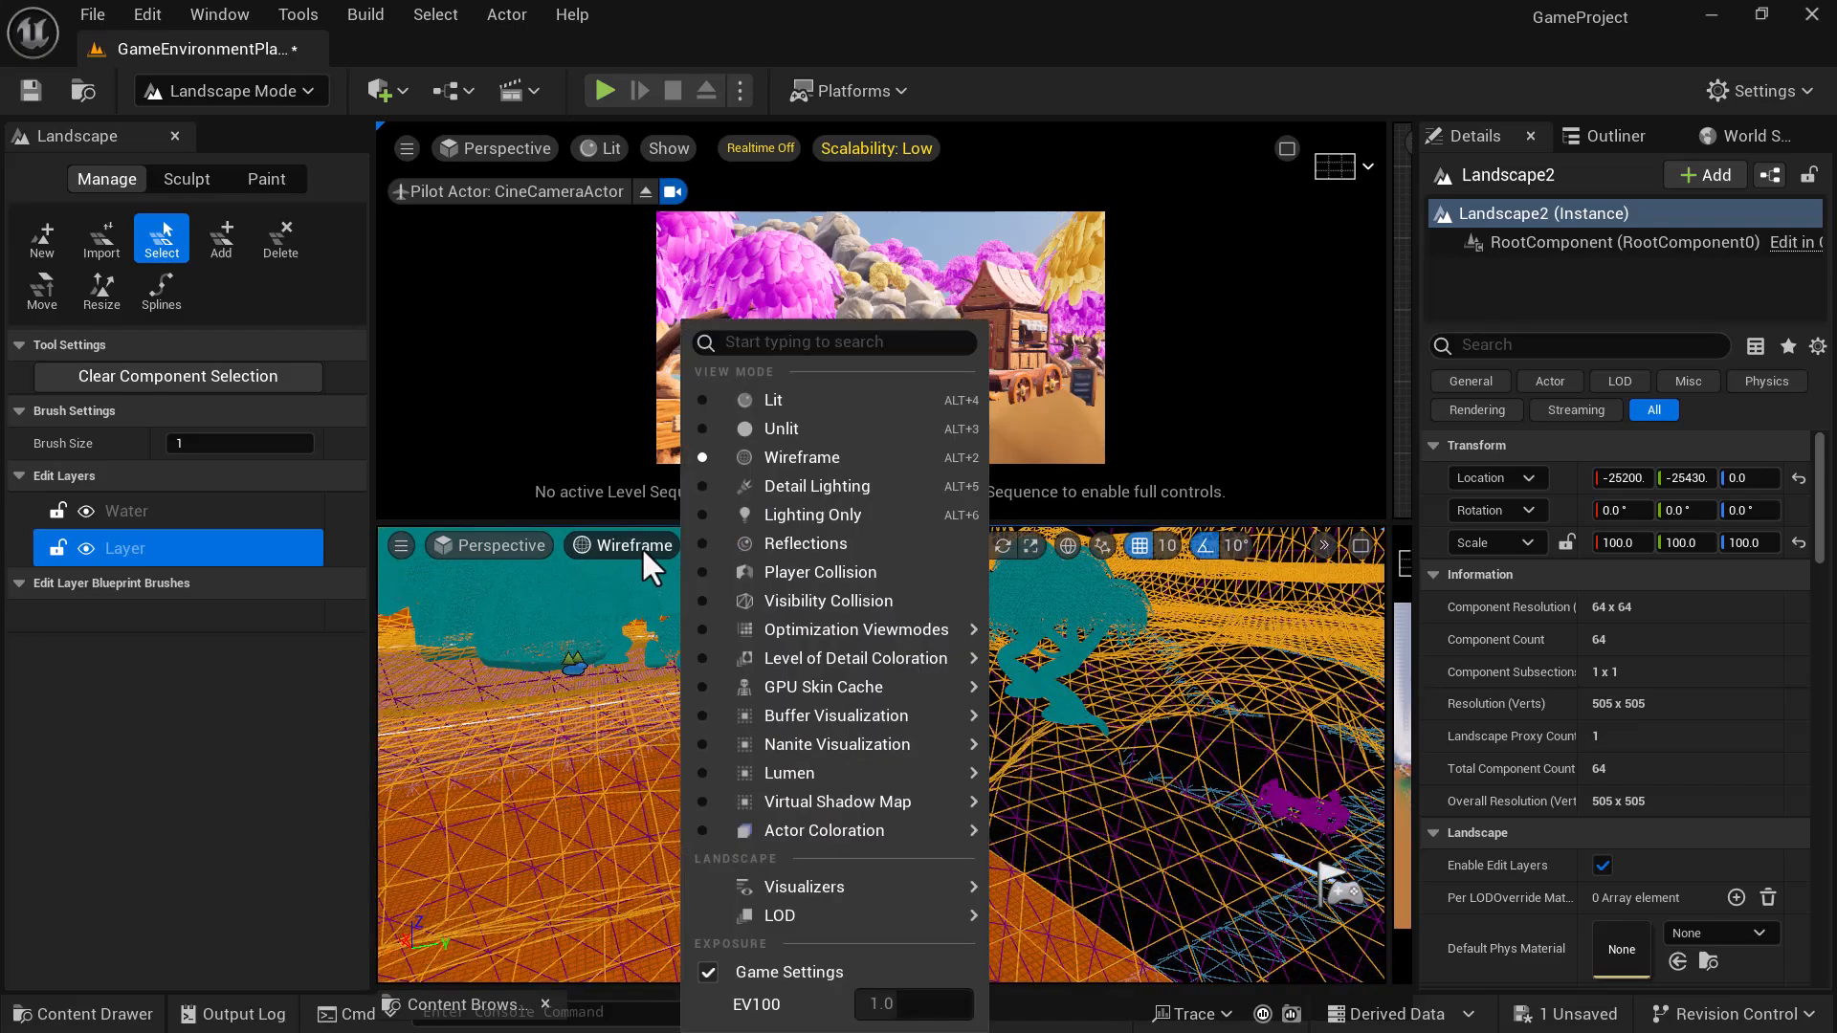
{"action": "left_click", "coordinate": [838, 461]}
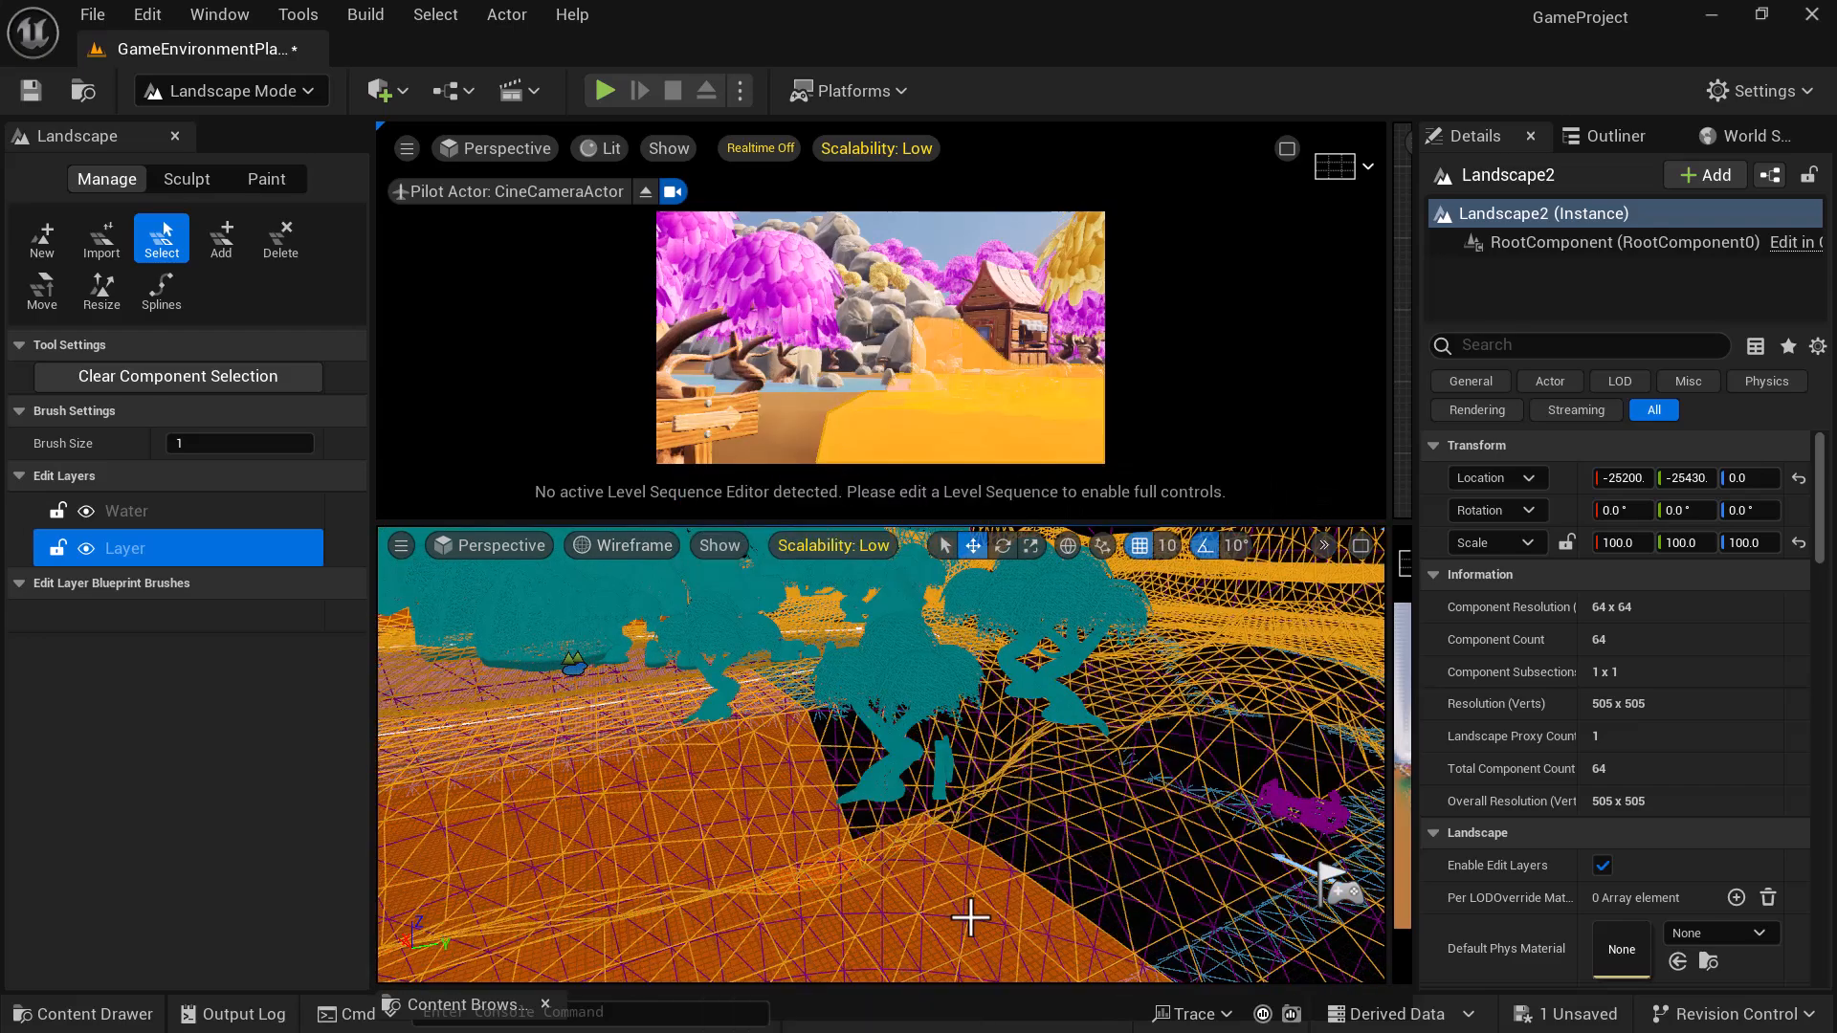
{"action": "left_click", "coordinate": [634, 547]}
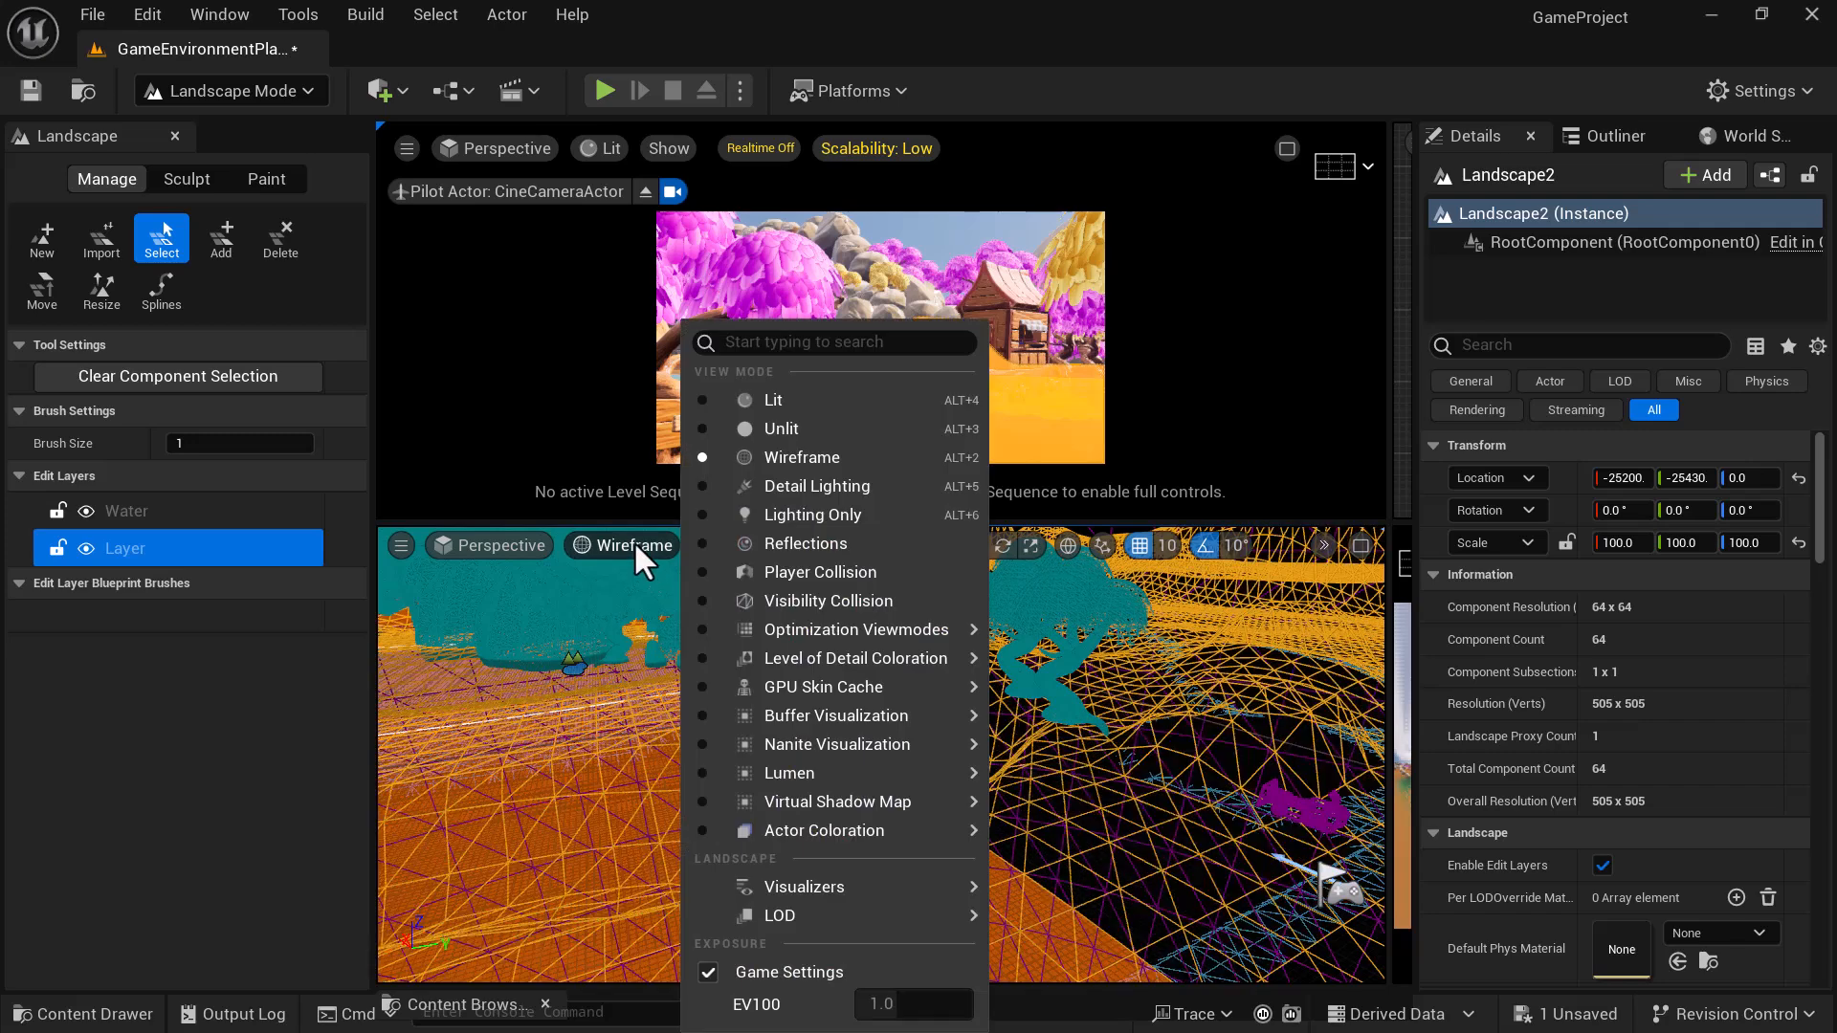
{"action": "left_click", "coordinate": [771, 402]}
{"action": "right_click_drag", "start_coordinate": [720, 828], "coordinate": [783, 1025]}
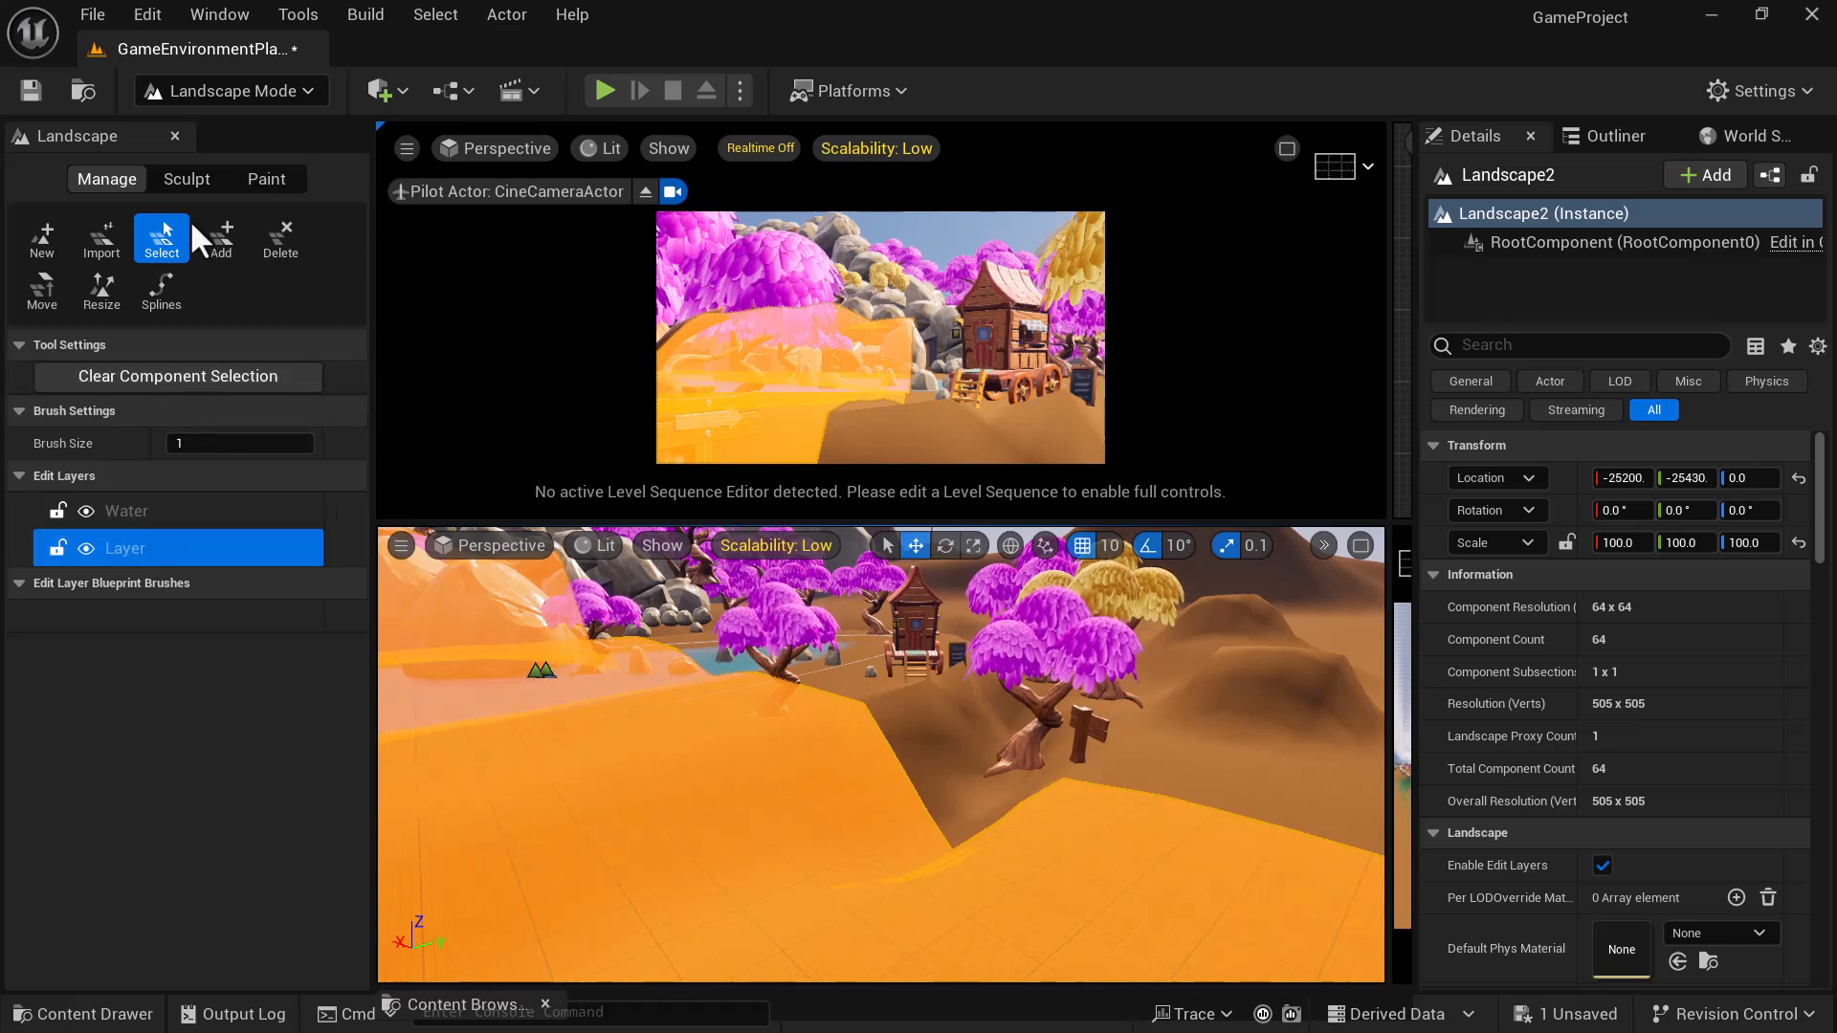
{"action": "left_click", "coordinate": [220, 241]}
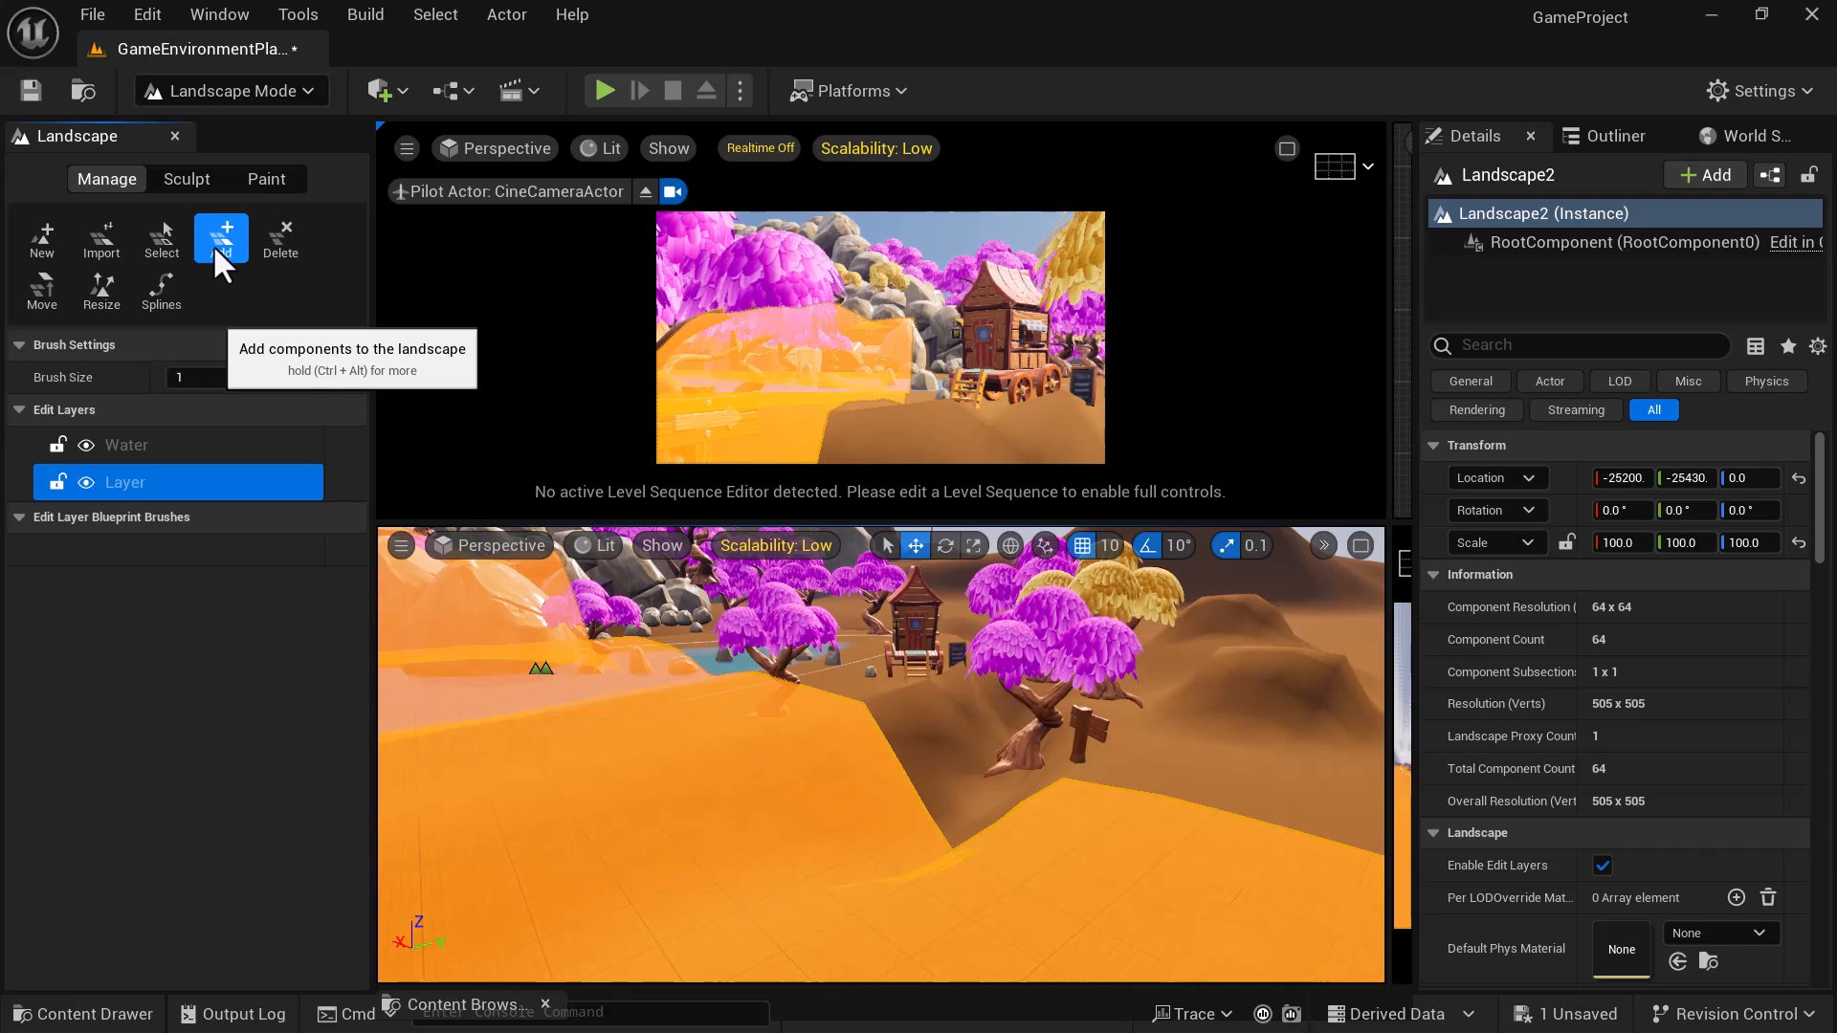
{"action": "left_click", "coordinate": [155, 248]}
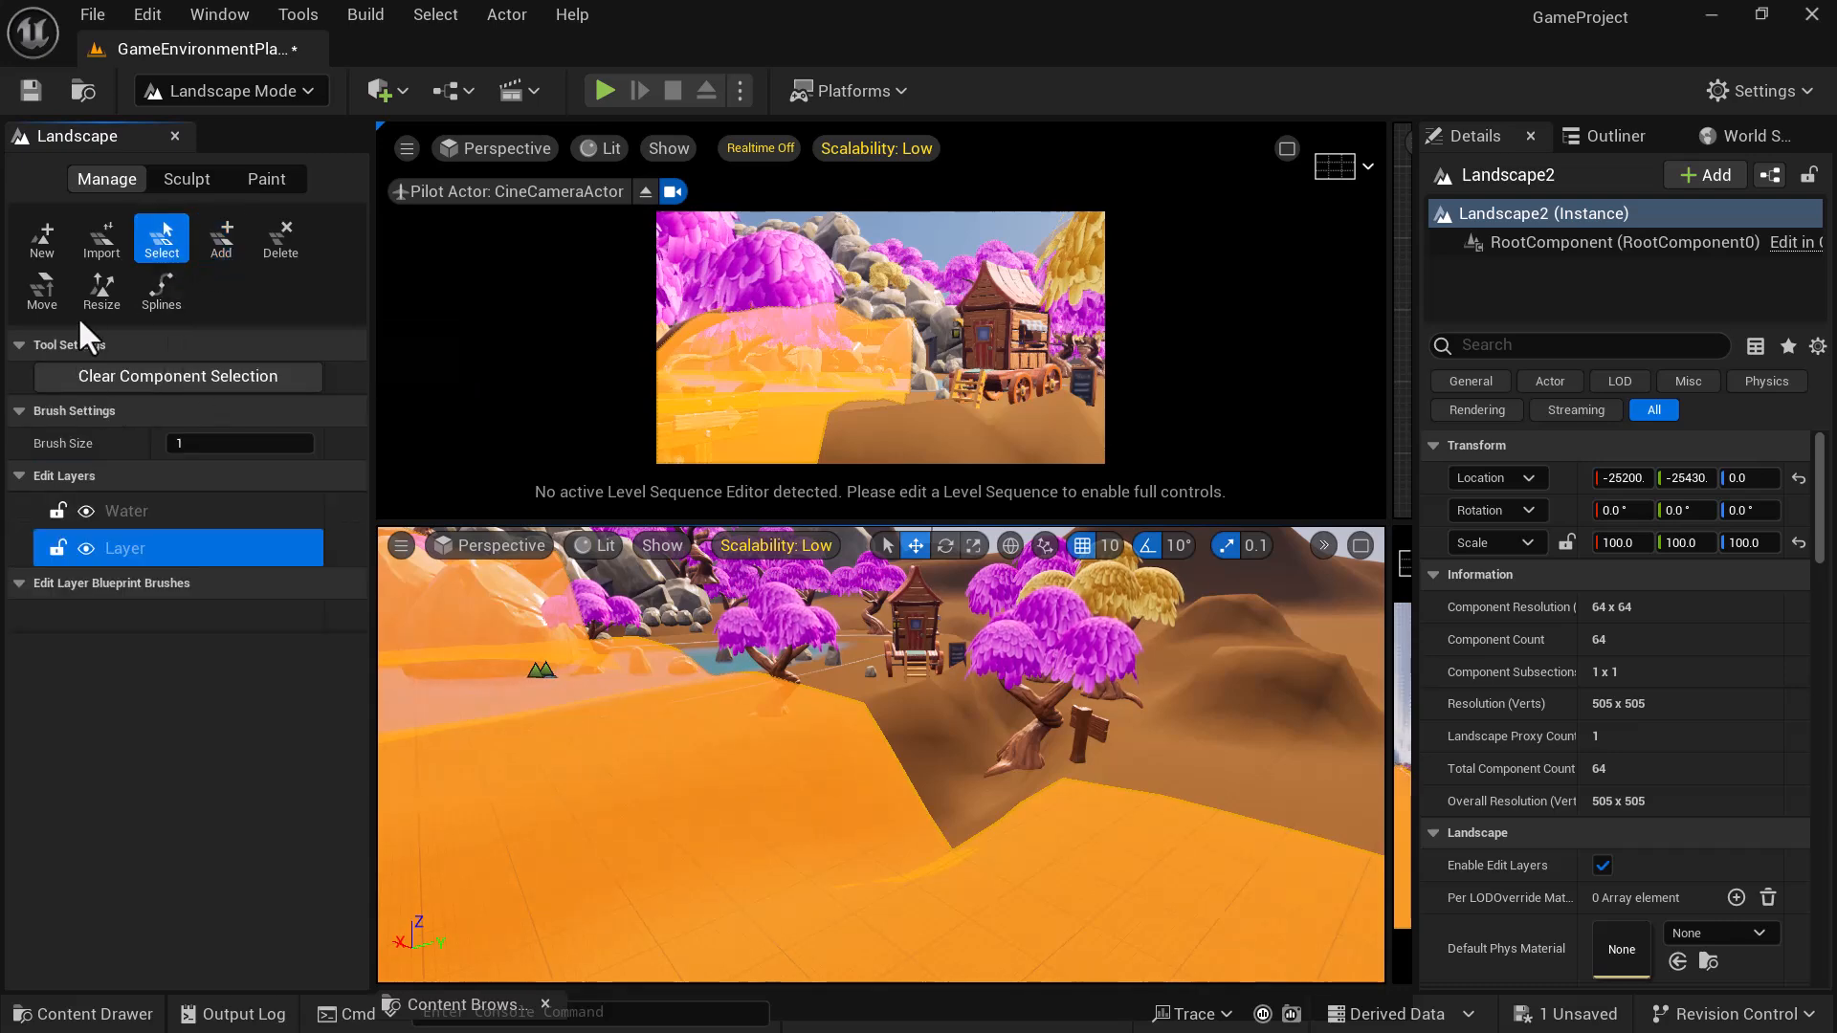
- Sculpt the ground higher between the wagon's ladder and the pink tree beside the wooden sign
{"action": "left_click", "coordinate": [186, 179]}
{"action": "mouse_move", "coordinate": [1088, 864]}
{"action": "left_mouse_down"}
{"action": "mouse_move", "coordinate": [966, 756]}
{"action": "mouse_move", "coordinate": [962, 831]}
{"action": "mouse_move", "coordinate": [1006, 784]}
{"action": "mouse_move", "coordinate": [929, 818]}
{"action": "left_mouse_up"}
{"action": "mouse_move", "coordinate": [883, 725]}
{"action": "left_mouse_down"}
{"action": "mouse_move", "coordinate": [956, 669]}
{"action": "mouse_move", "coordinate": [909, 691]}
{"action": "left_mouse_up"}
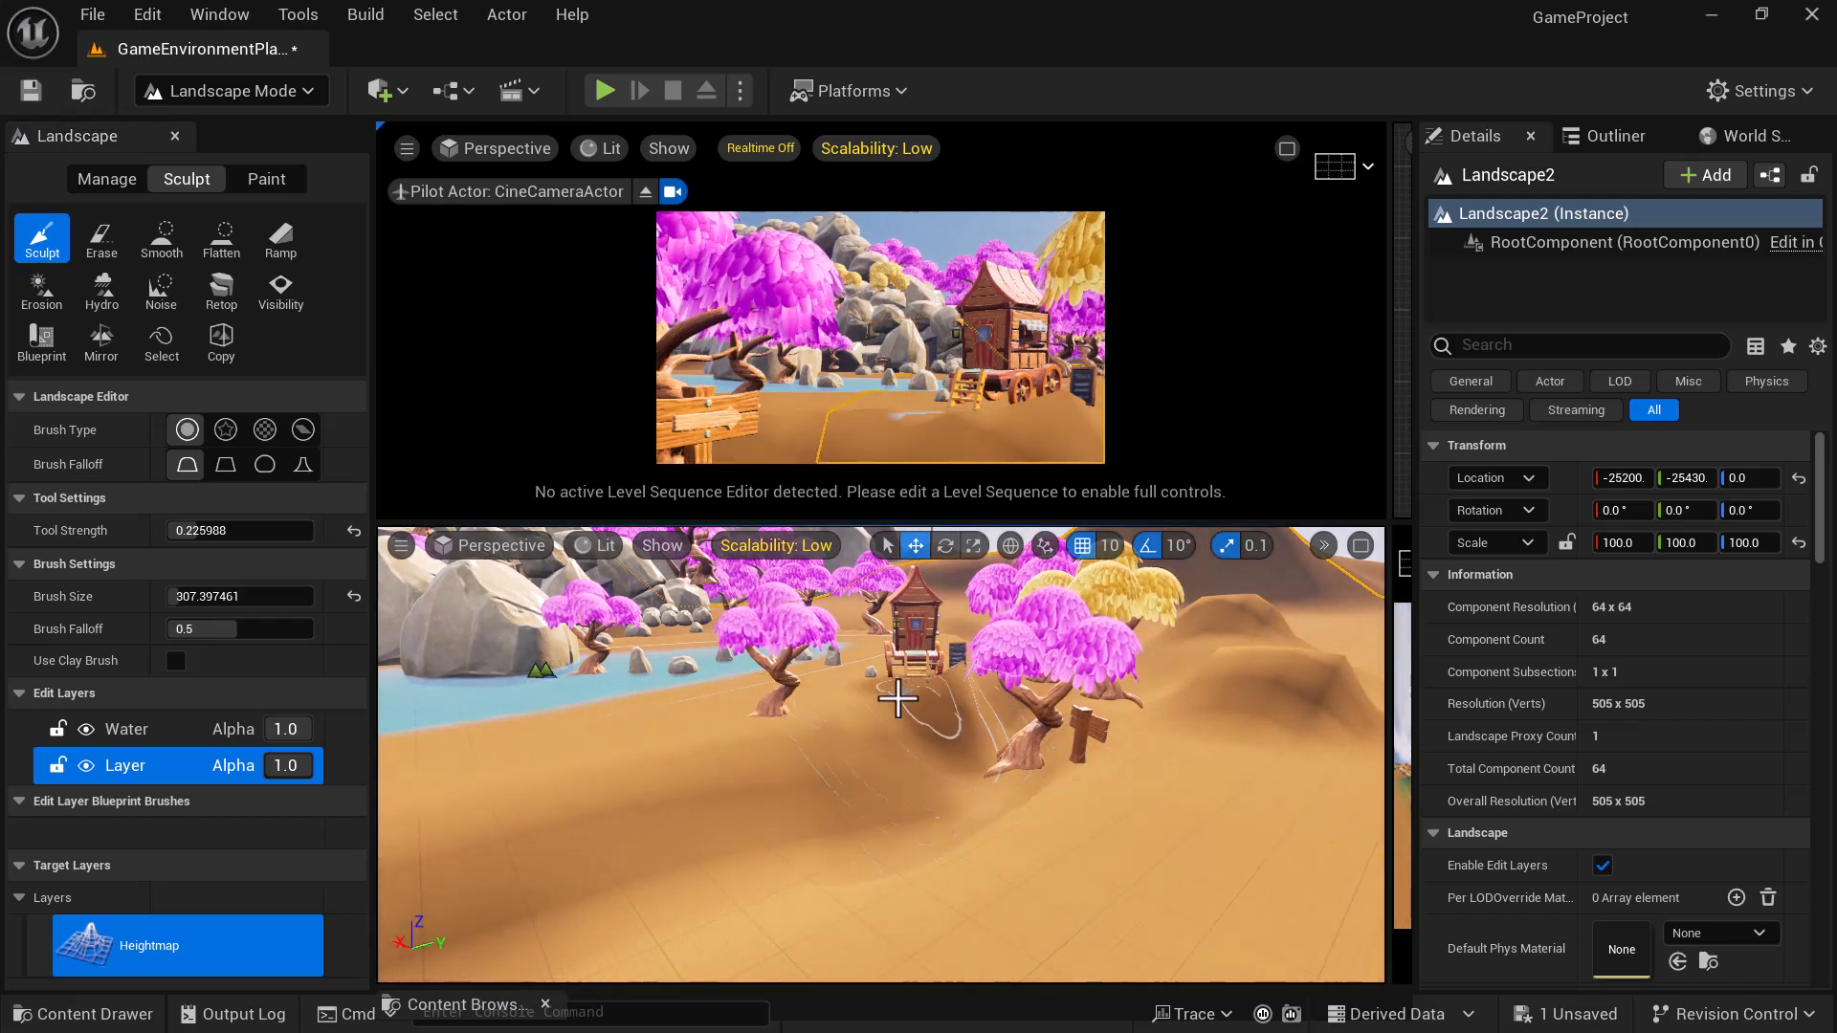
{"action": "mouse_move", "coordinate": [986, 796]}
{"action": "right_mouse_down"}
{"action": "mouse_move", "coordinate": [947, 828]}
{"action": "mouse_move", "coordinate": [984, 765]}
{"action": "right_mouse_up"}
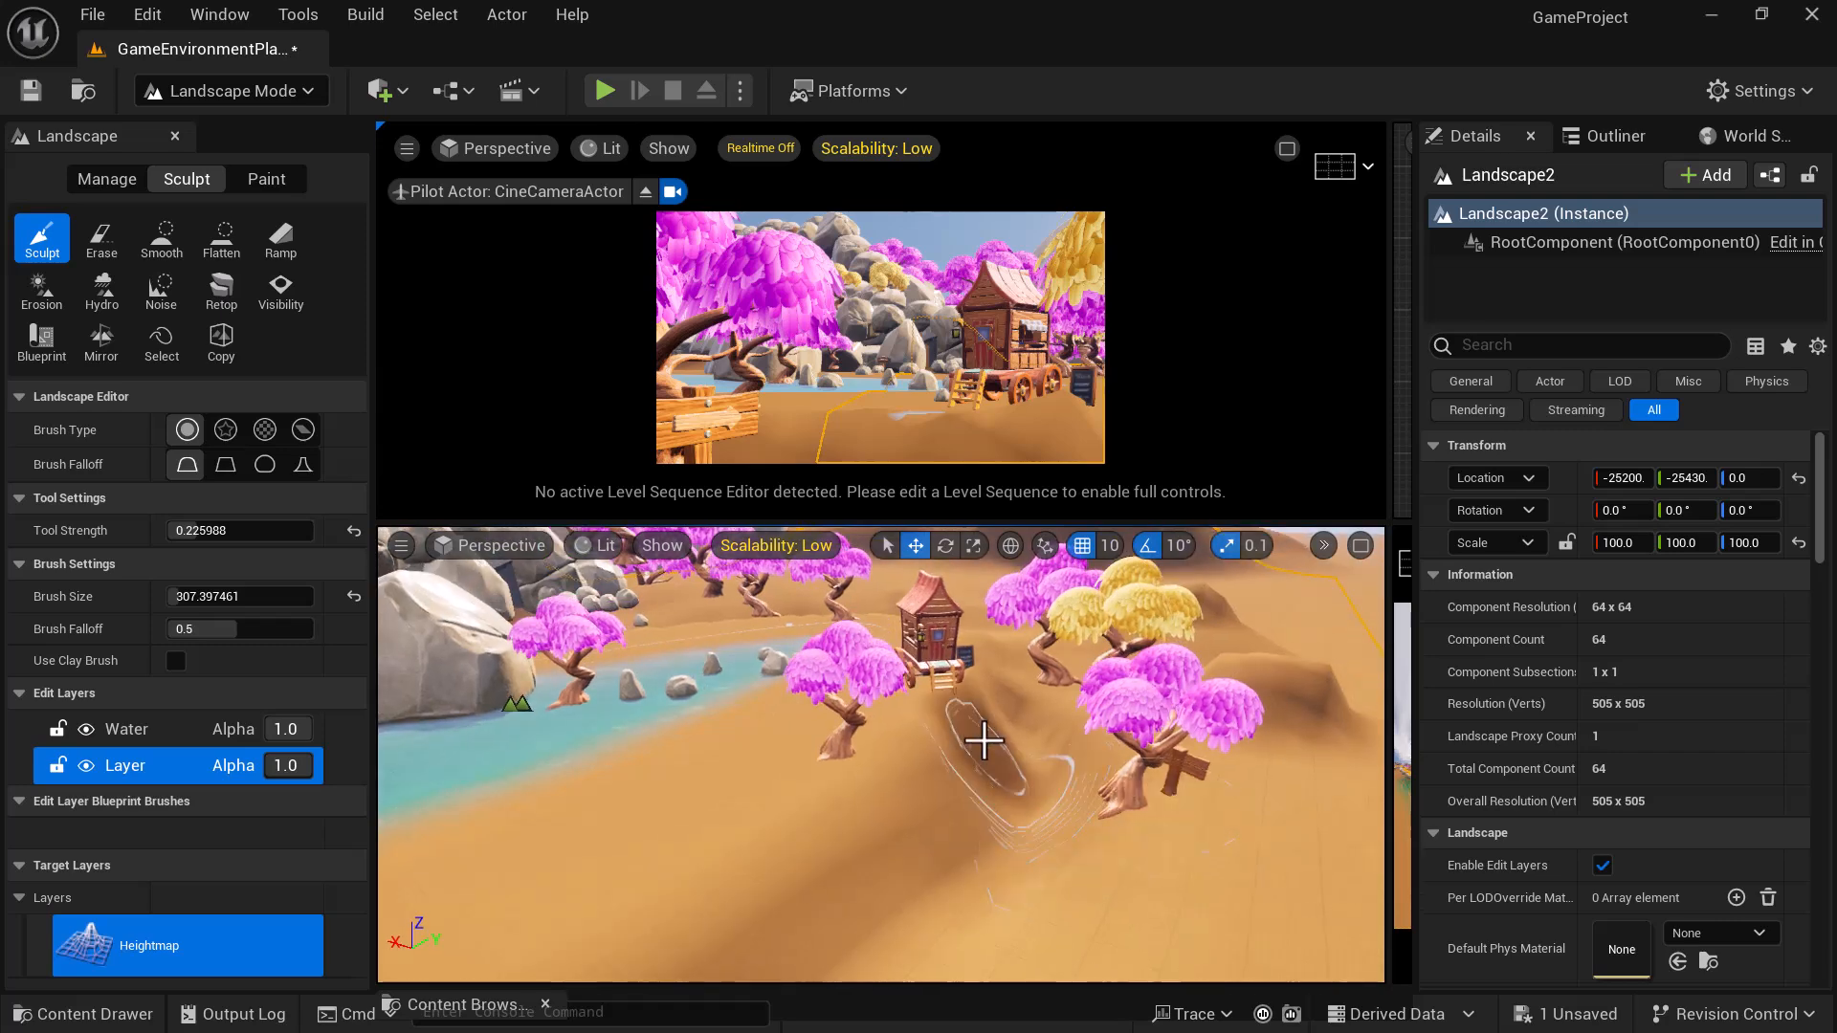
{"action": "left_click_drag", "start_coordinate": [1025, 696], "coordinate": [1016, 713]}
- Lower the ground on the lake side of the wagon with the Sculpt tool
{"action": "mouse_move", "coordinate": [1037, 800]}
{"action": "right_mouse_down"}
{"action": "mouse_move", "coordinate": [1033, 852]}
{"action": "mouse_move", "coordinate": [1047, 823]}
{"action": "mouse_move", "coordinate": [1049, 853]}
{"action": "mouse_move", "coordinate": [1042, 800]}
{"action": "right_mouse_up"}
{"action": "mouse_move", "coordinate": [972, 726]}
{"action": "right_mouse_down"}
{"action": "mouse_move", "coordinate": [969, 760]}
{"action": "mouse_move", "coordinate": [975, 705]}
{"action": "mouse_move", "coordinate": [1000, 746]}
{"action": "mouse_move", "coordinate": [995, 668]}
{"action": "right_mouse_up"}
{"action": "right_click_drag", "start_coordinate": [989, 882], "coordinate": [972, 904]}
{"action": "mouse_move", "coordinate": [883, 773]}
{"action": "left_mouse_down", "text": "shift"}
{"action": "mouse_move", "coordinate": [823, 880]}
{"action": "mouse_move", "coordinate": [842, 842]}
{"action": "mouse_move", "coordinate": [699, 909]}
{"action": "mouse_move", "coordinate": [833, 827]}
{"action": "mouse_move", "coordinate": [711, 883]}
{"action": "mouse_move", "coordinate": [812, 838]}
{"action": "mouse_move", "coordinate": [698, 918]}
{"action": "mouse_move", "coordinate": [929, 776]}
{"action": "mouse_move", "coordinate": [980, 770]}
{"action": "mouse_move", "coordinate": [902, 779]}
{"action": "mouse_move", "coordinate": [861, 840]}
{"action": "left_mouse_up", "text": "shift"}
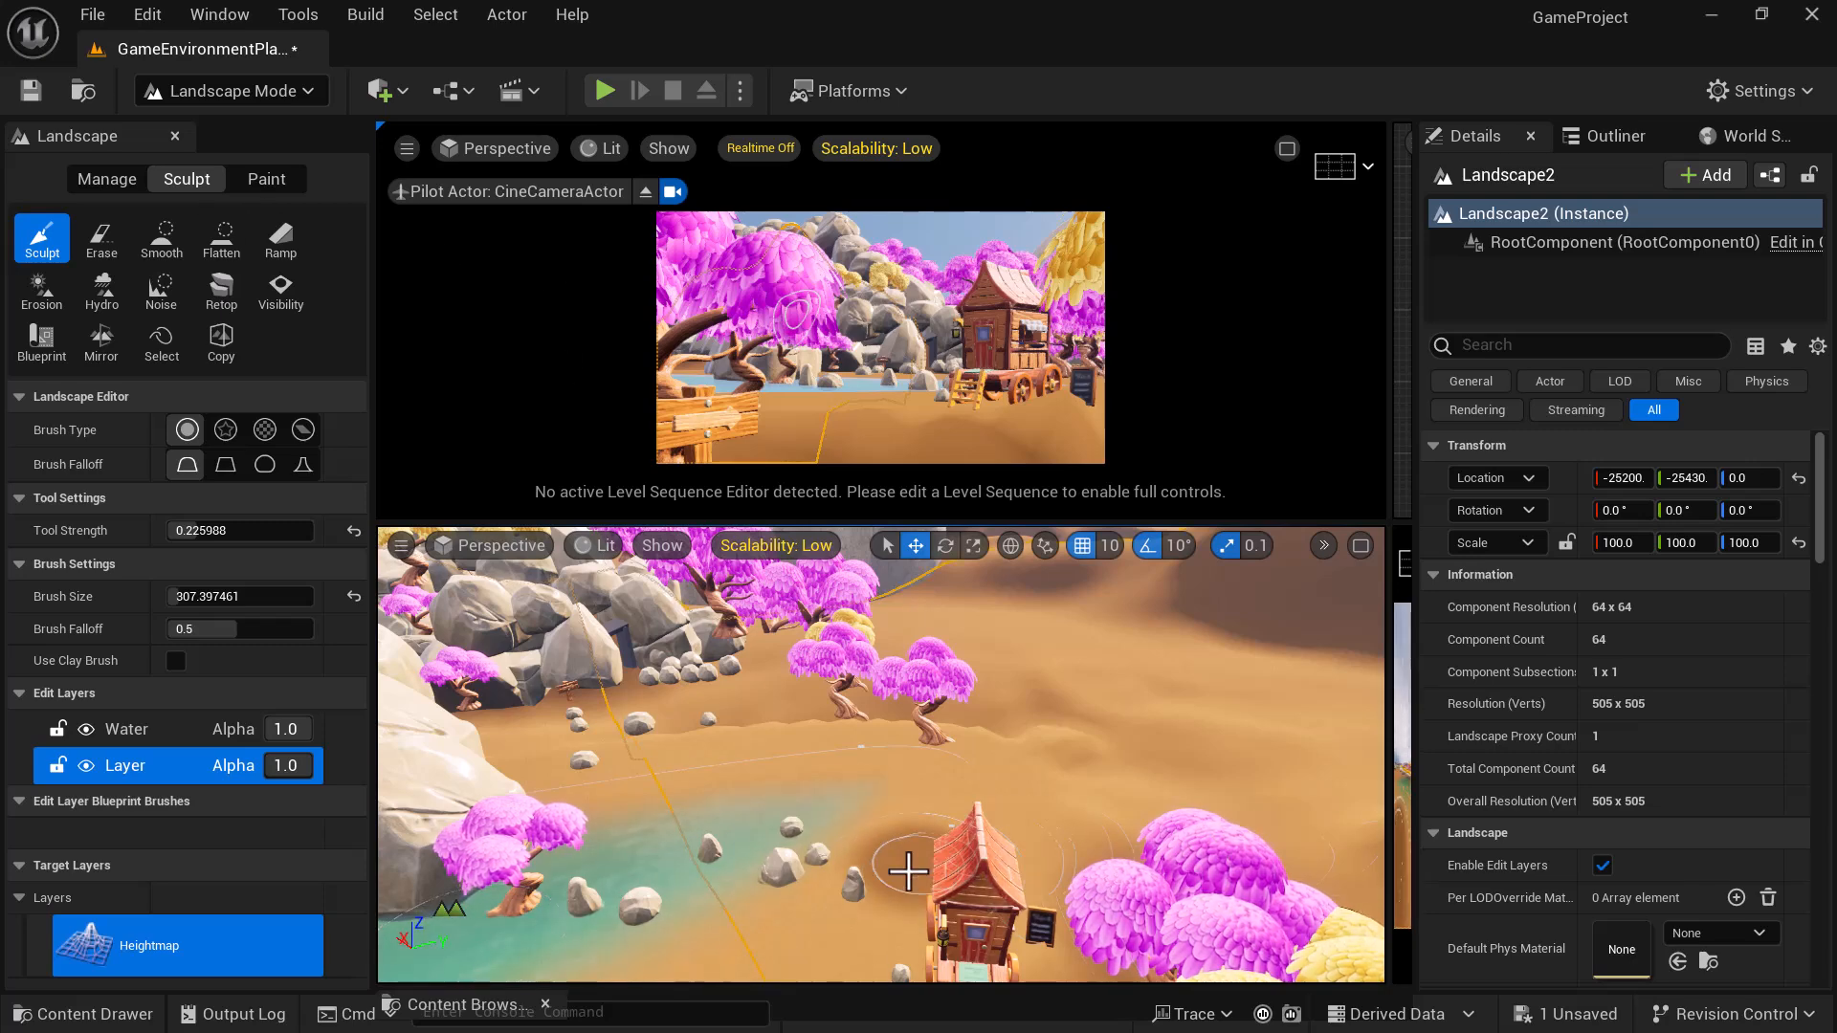
- Switch to Selection Mode and select the WaterBodyLake actor
{"action": "left_click", "coordinate": [225, 91]}
{"action": "left_click", "coordinate": [225, 129]}
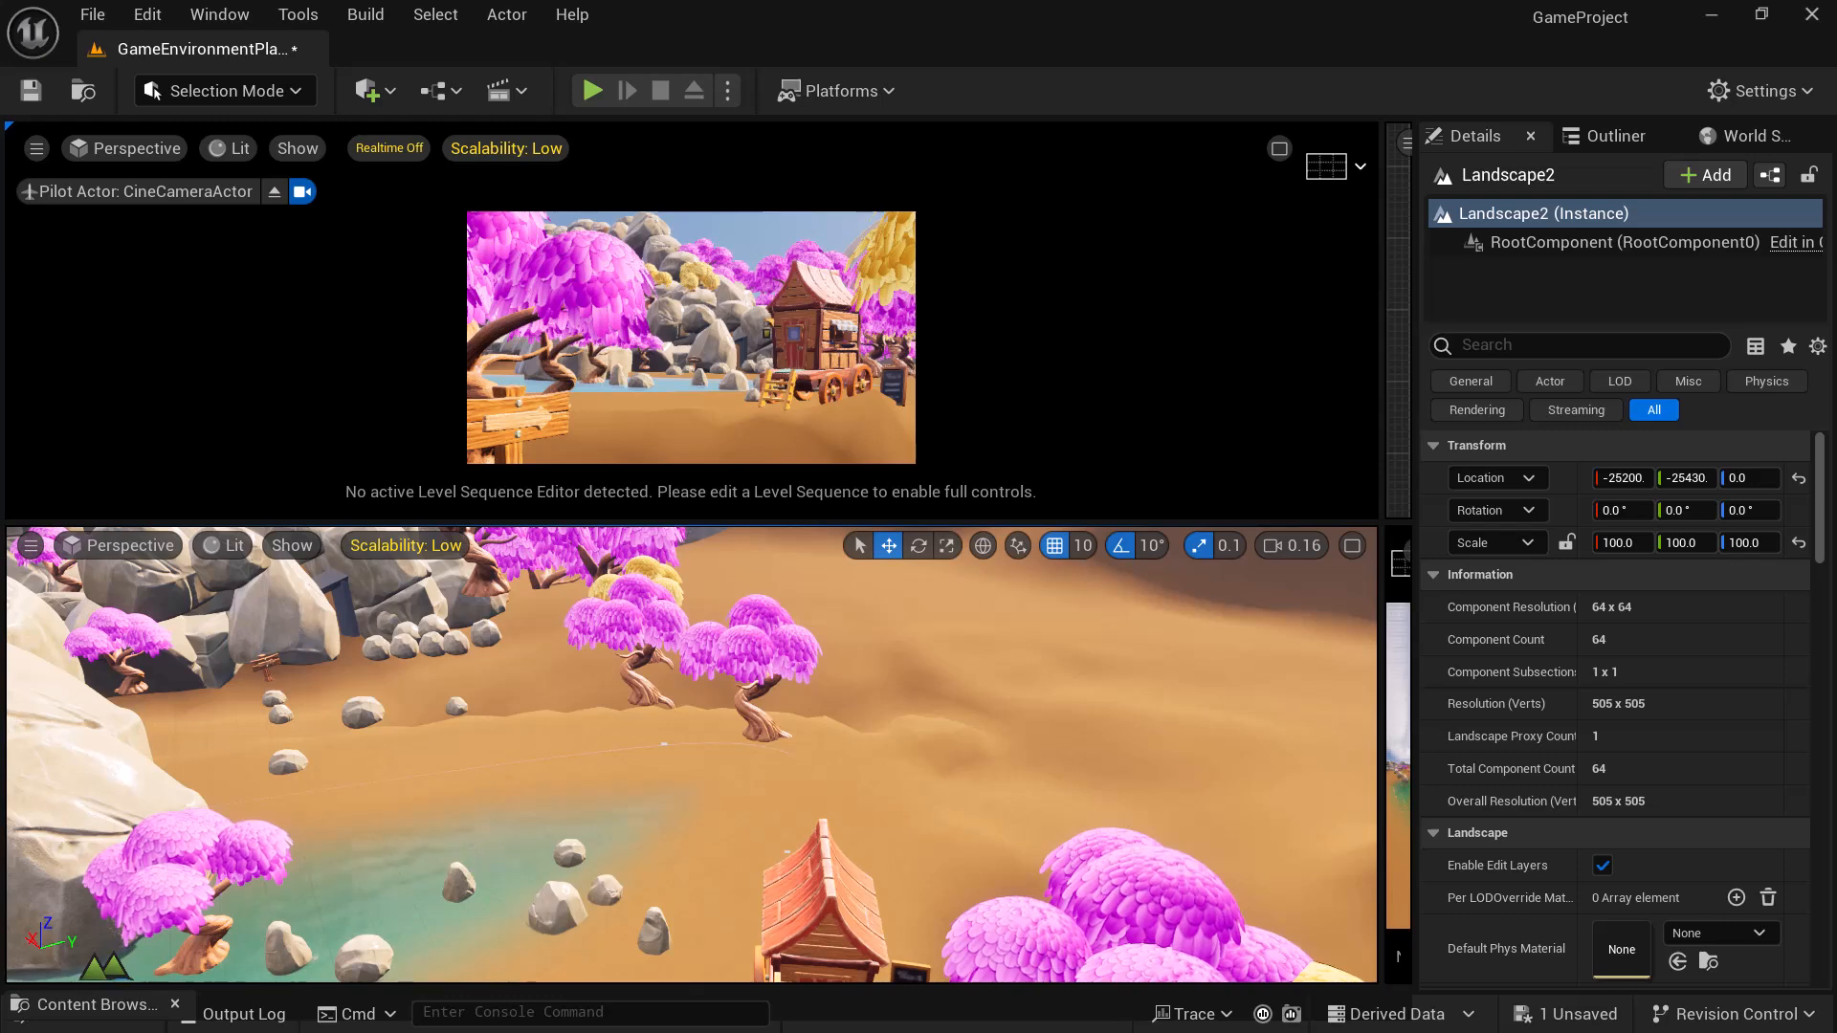
{"action": "left_click", "coordinate": [497, 842]}
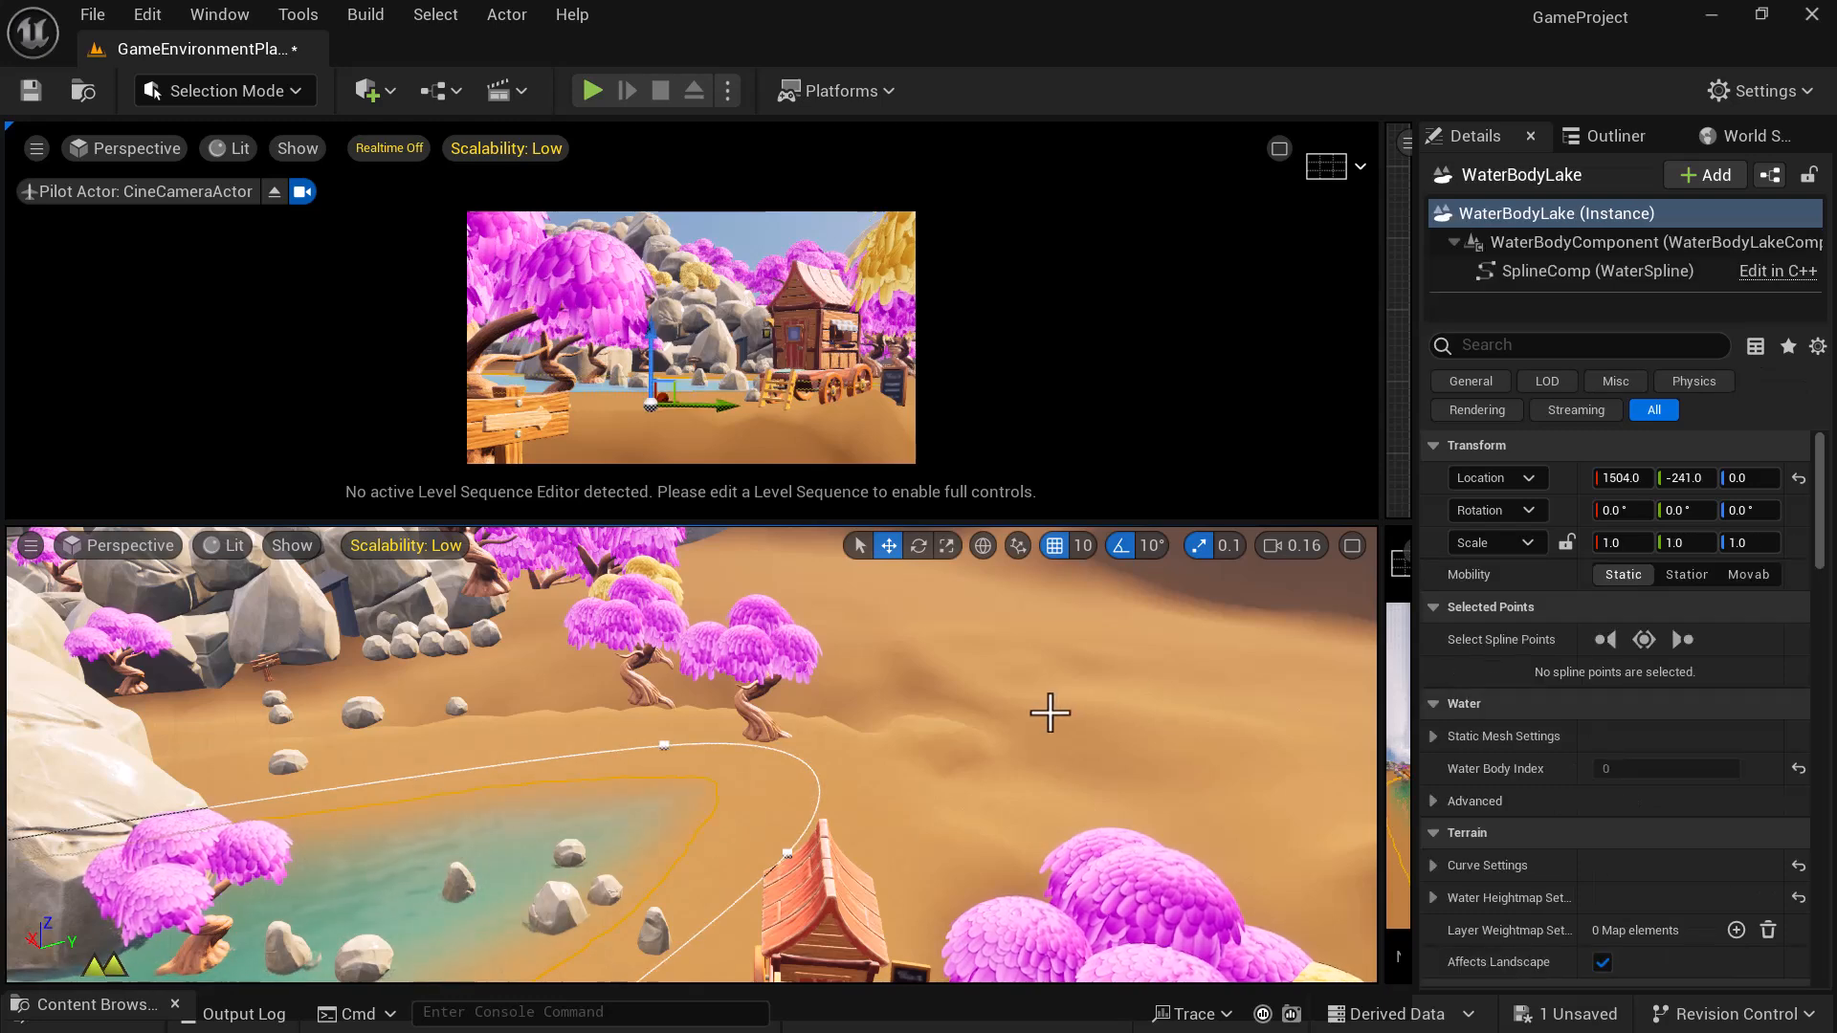
- Delete the lake to examine the terrain beneath it from afar, and undo the deletion
{"action": "key", "text": "Delete"}
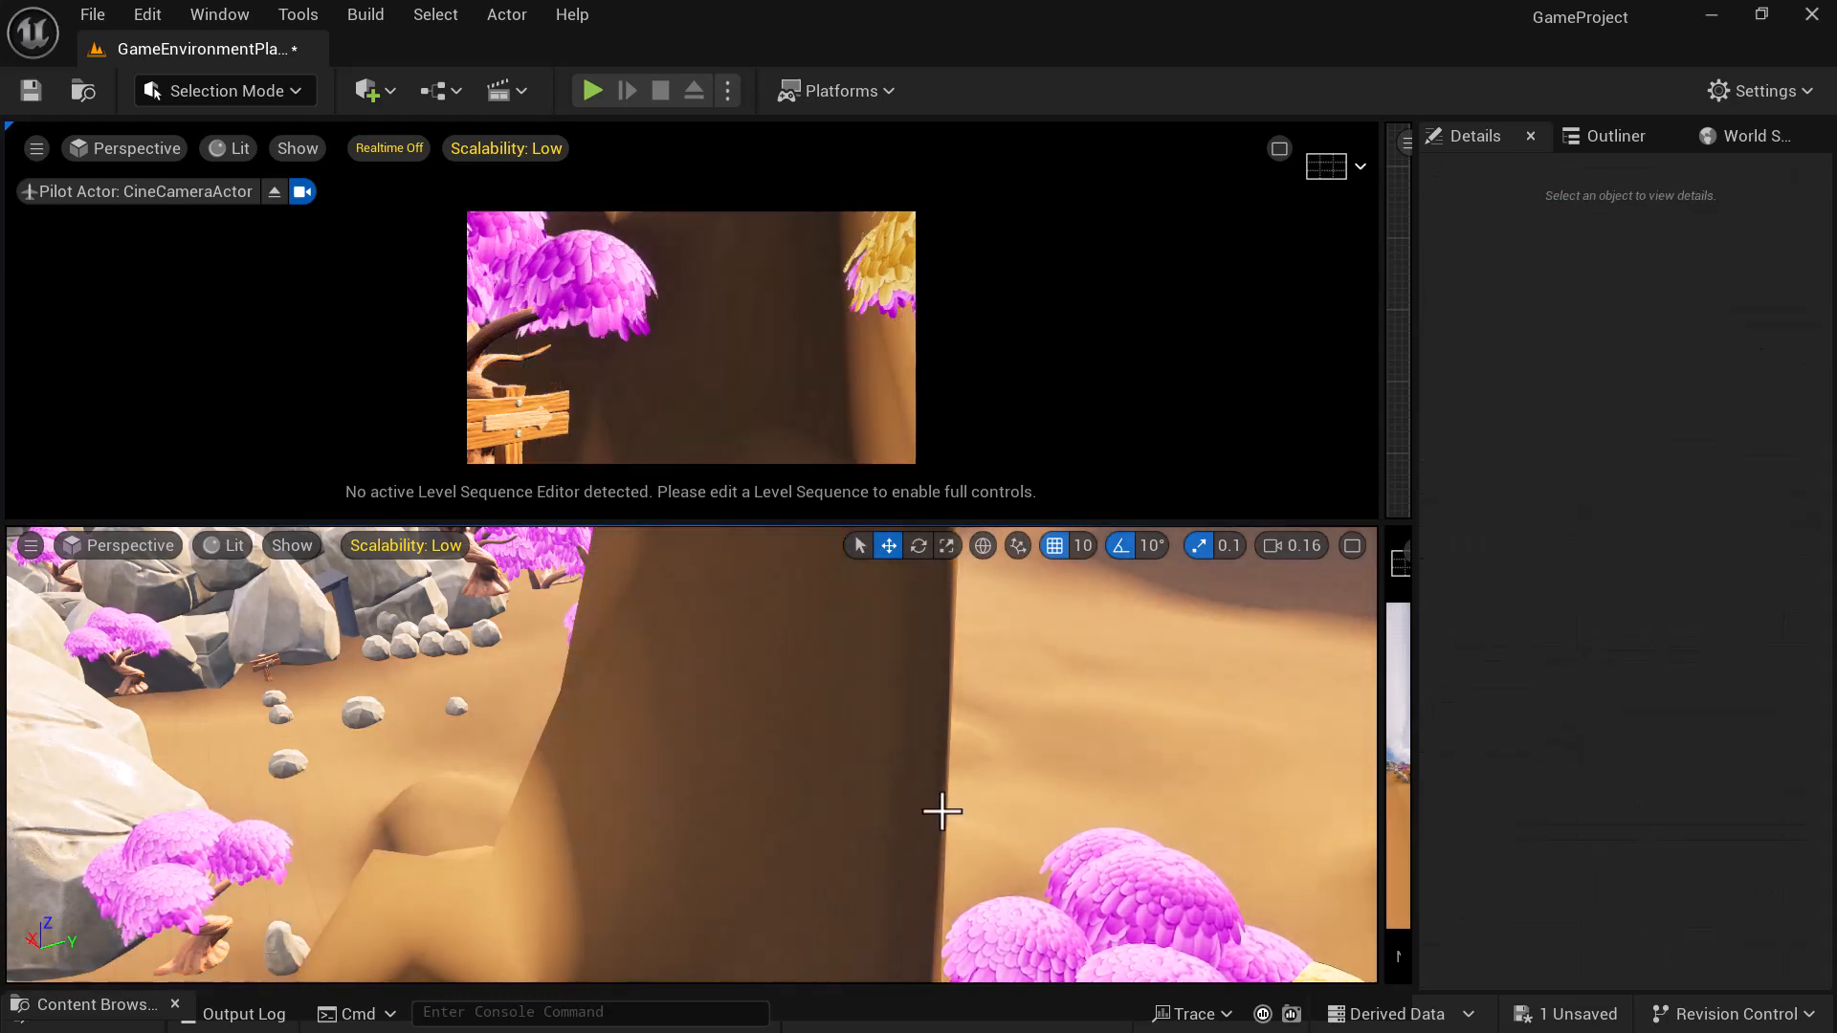
{"action": "scroll", "coordinate": [942, 811], "scroll_direction": "down", "scroll_amount": 9}
{"action": "left_click_drag", "start_coordinate": [746, 917], "coordinate": [1062, 823], "text": "alt"}
{"action": "scroll", "coordinate": [734, 918], "scroll_direction": "down", "scroll_amount": 8}
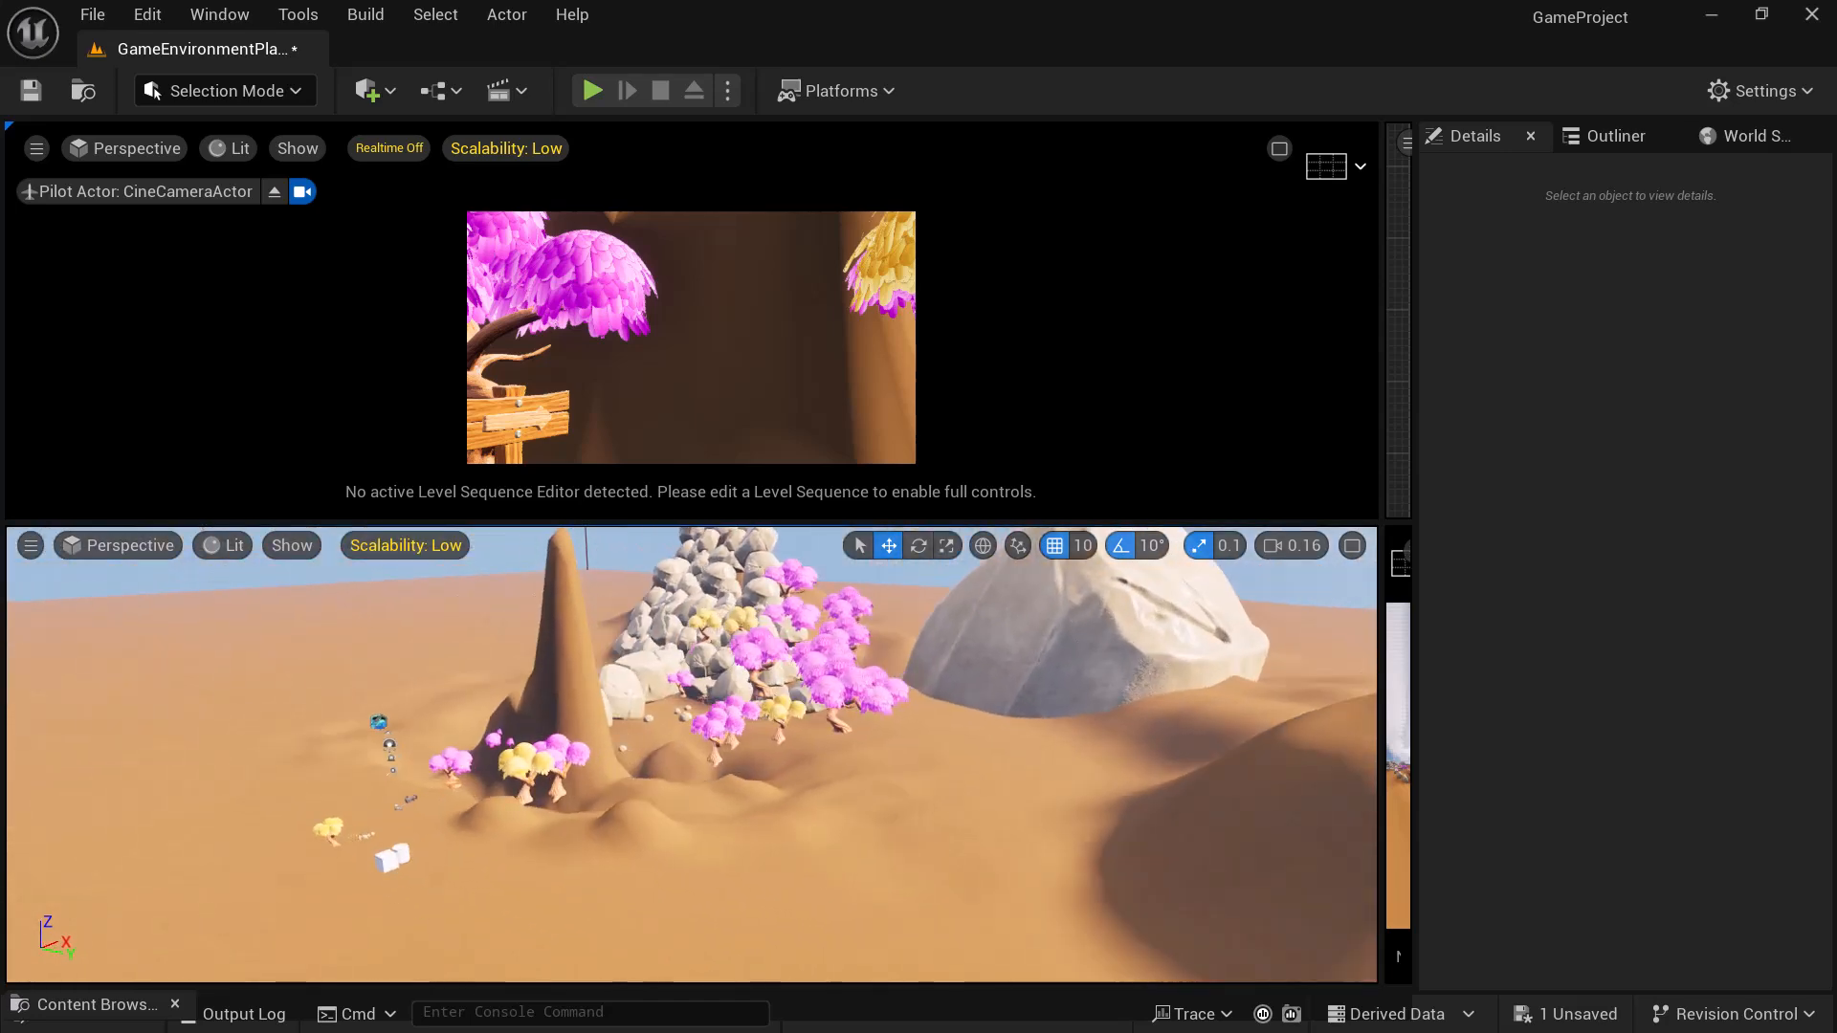
{"action": "key", "text": "ctrl+z"}
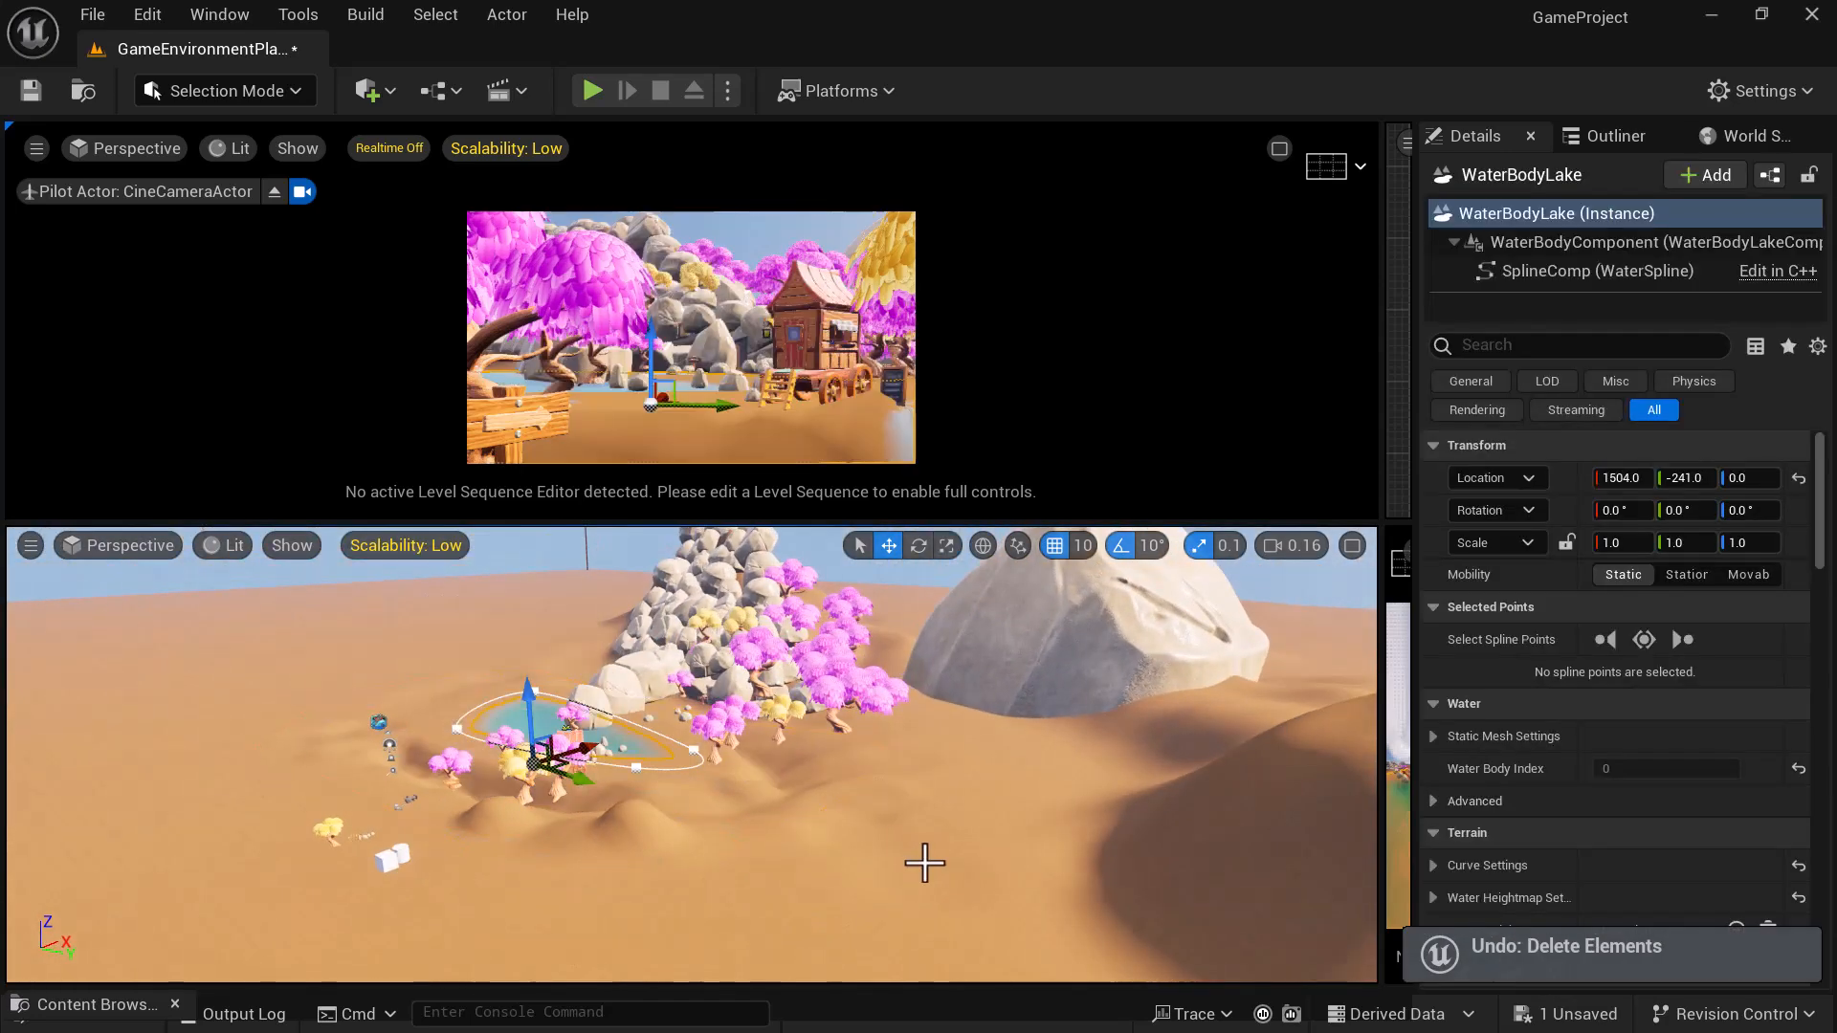
- Move the lake along Y to -4631.0, away from the trees, and examine how the terrain reacts
{"action": "key", "text": "f"}
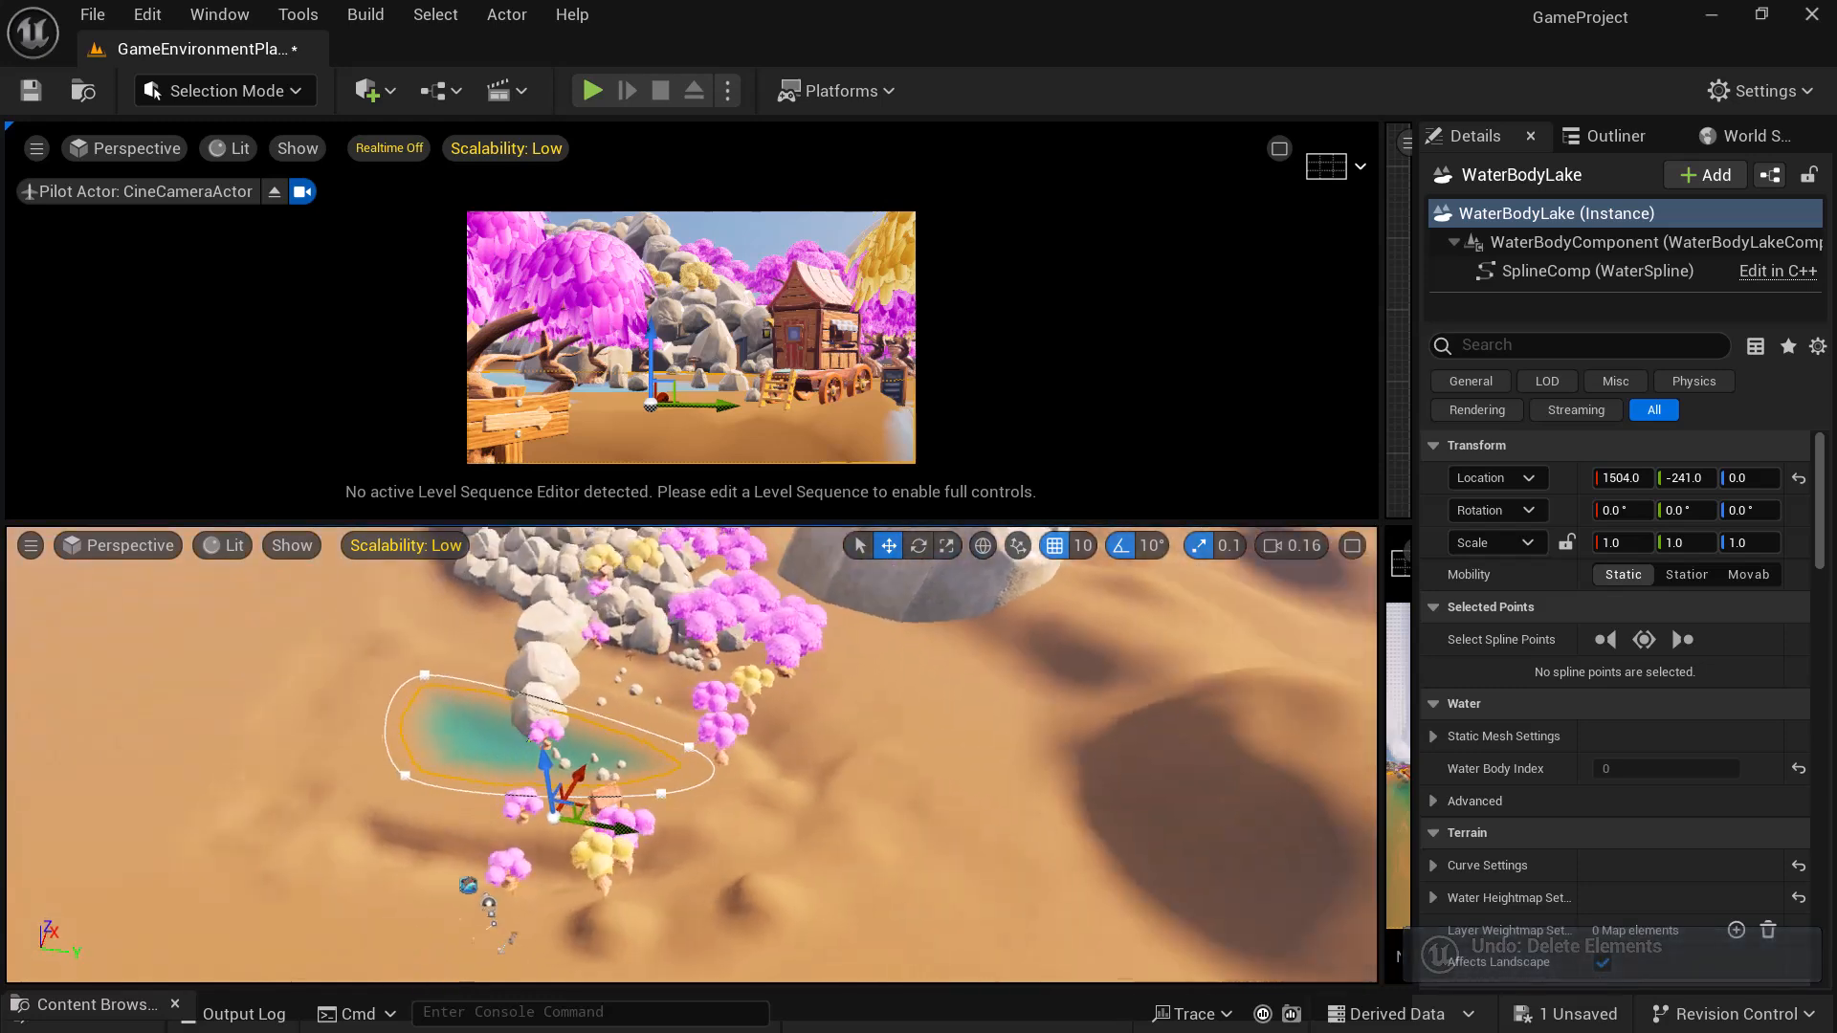
{"action": "left_click_drag", "start_coordinate": [631, 834], "coordinate": [261, 790]}
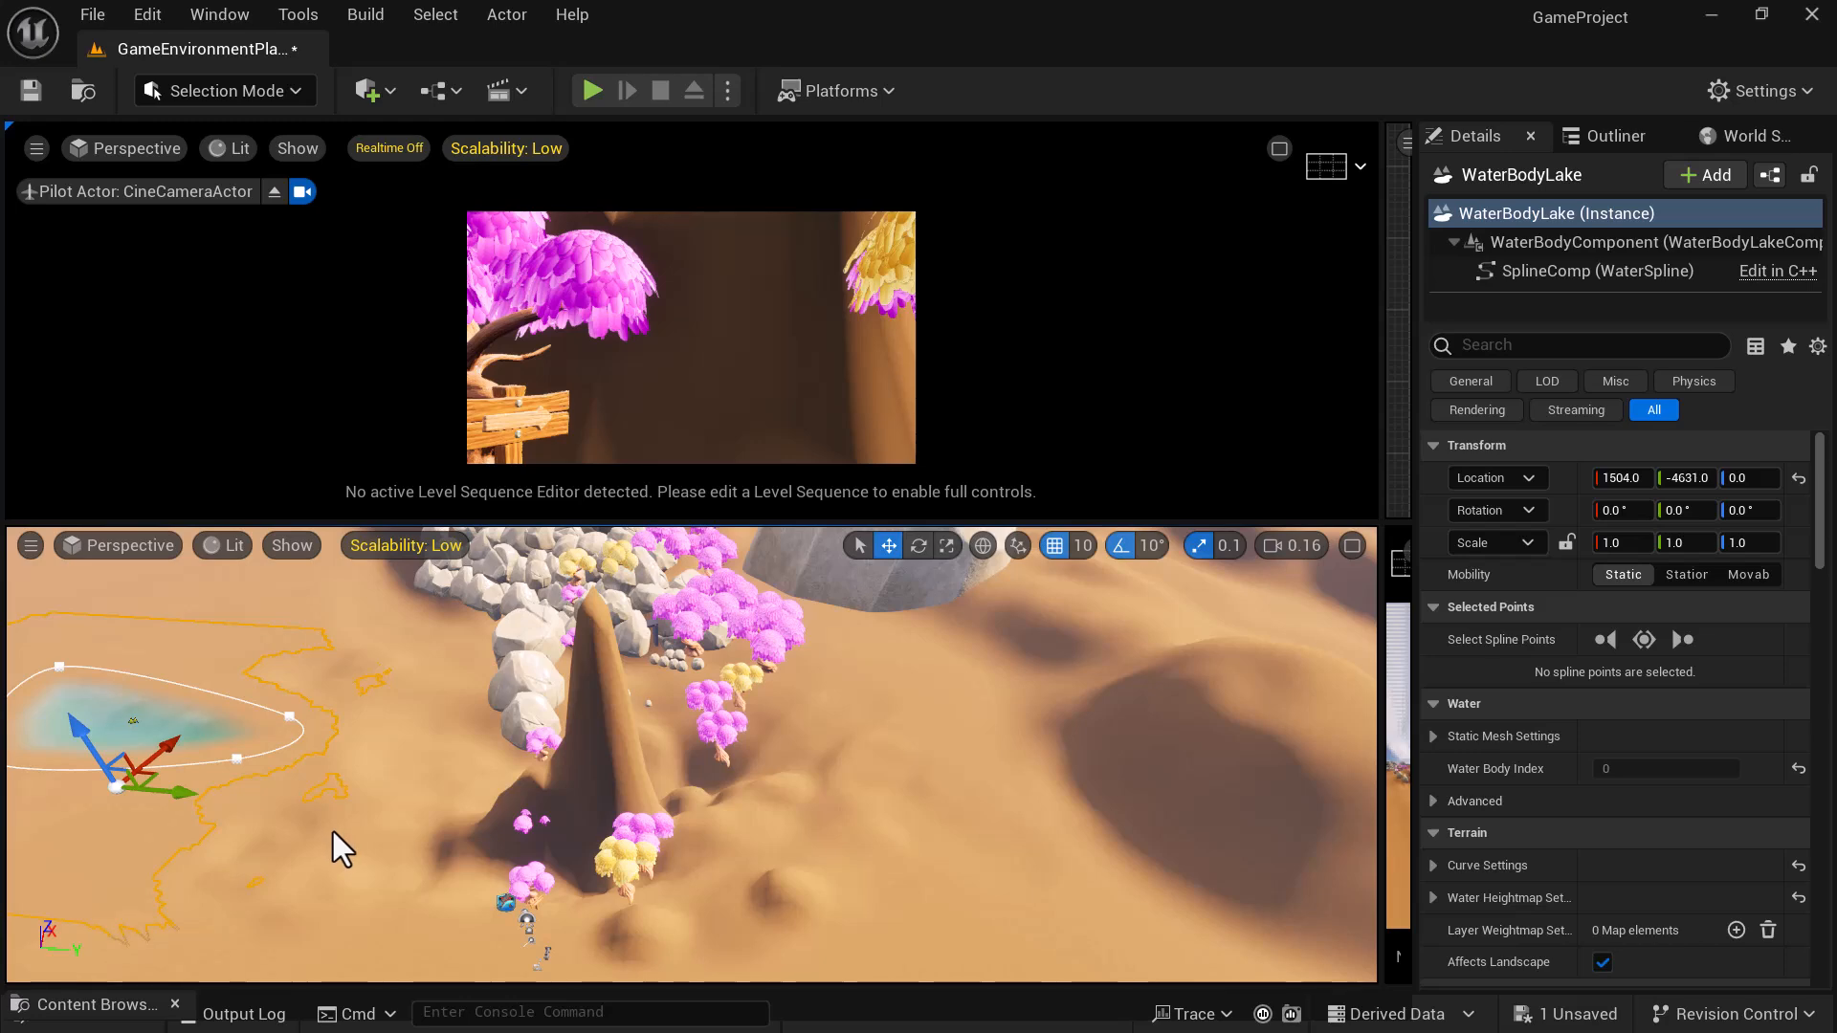
{"action": "left_click_drag", "start_coordinate": [570, 766], "coordinate": [702, 744], "text": "alt"}
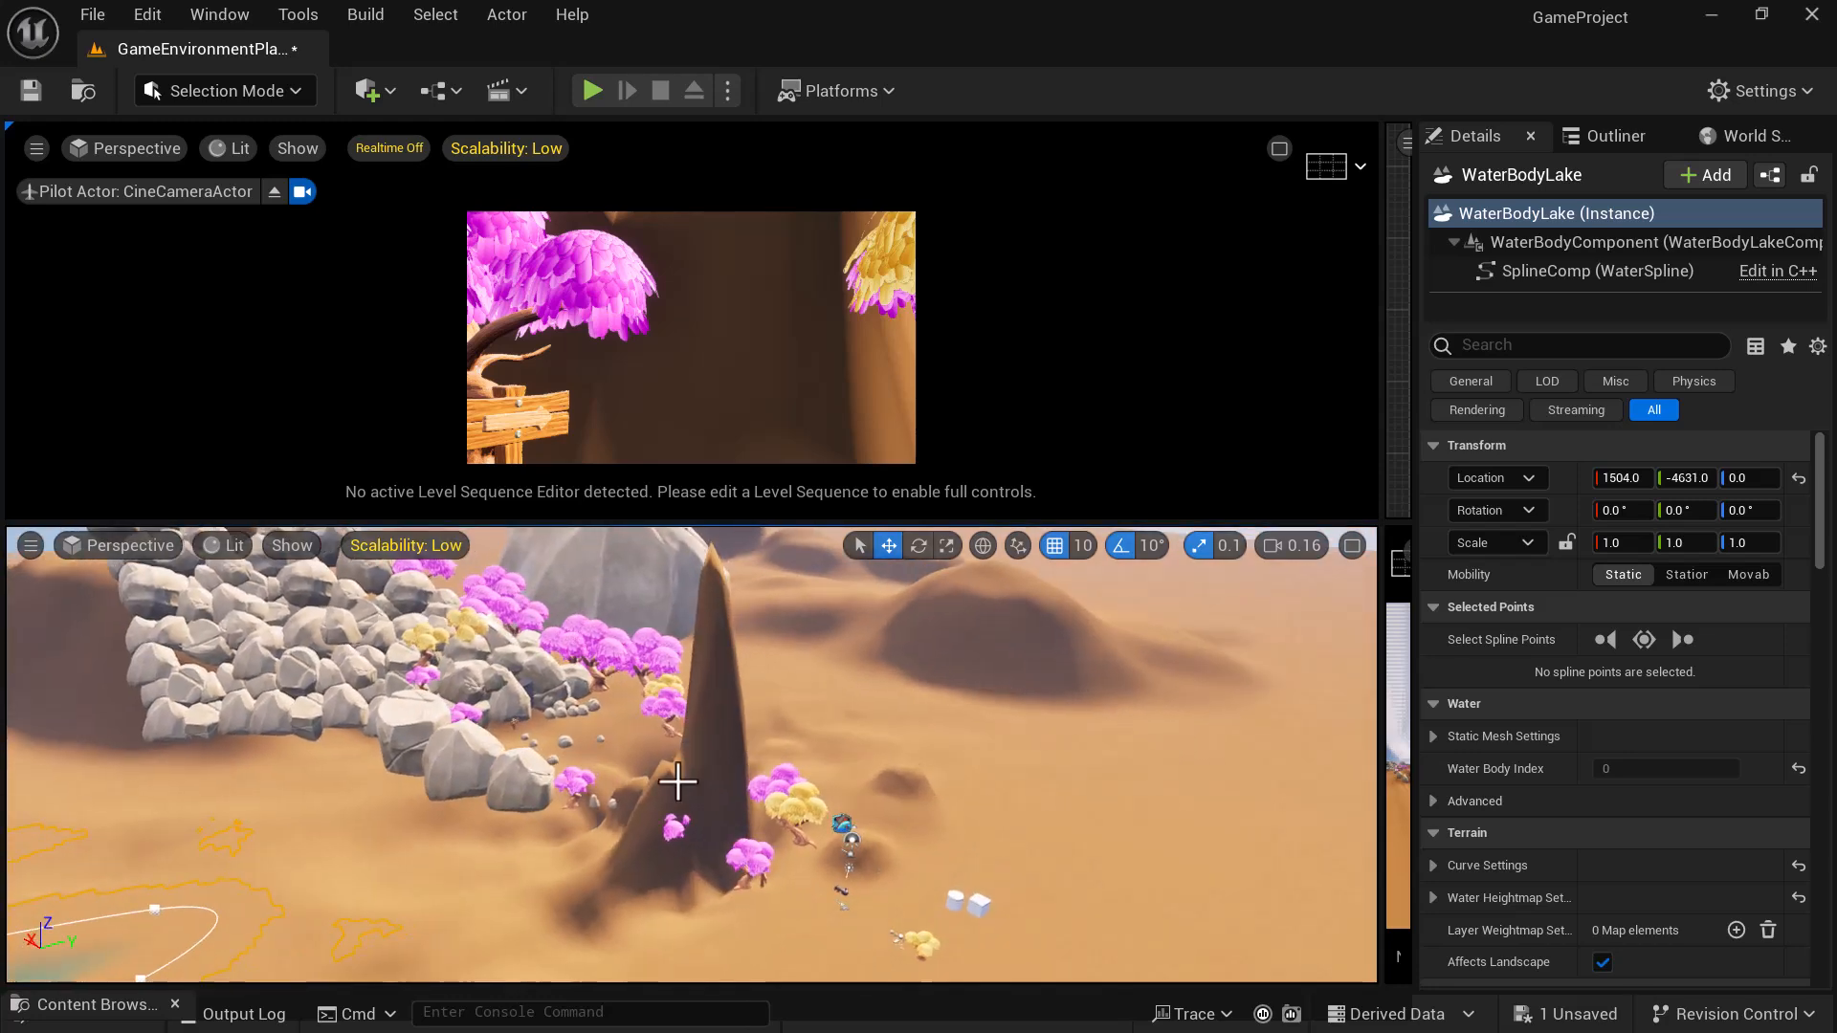
{"action": "left_click_drag", "start_coordinate": [848, 826], "coordinate": [714, 584], "text": "alt"}
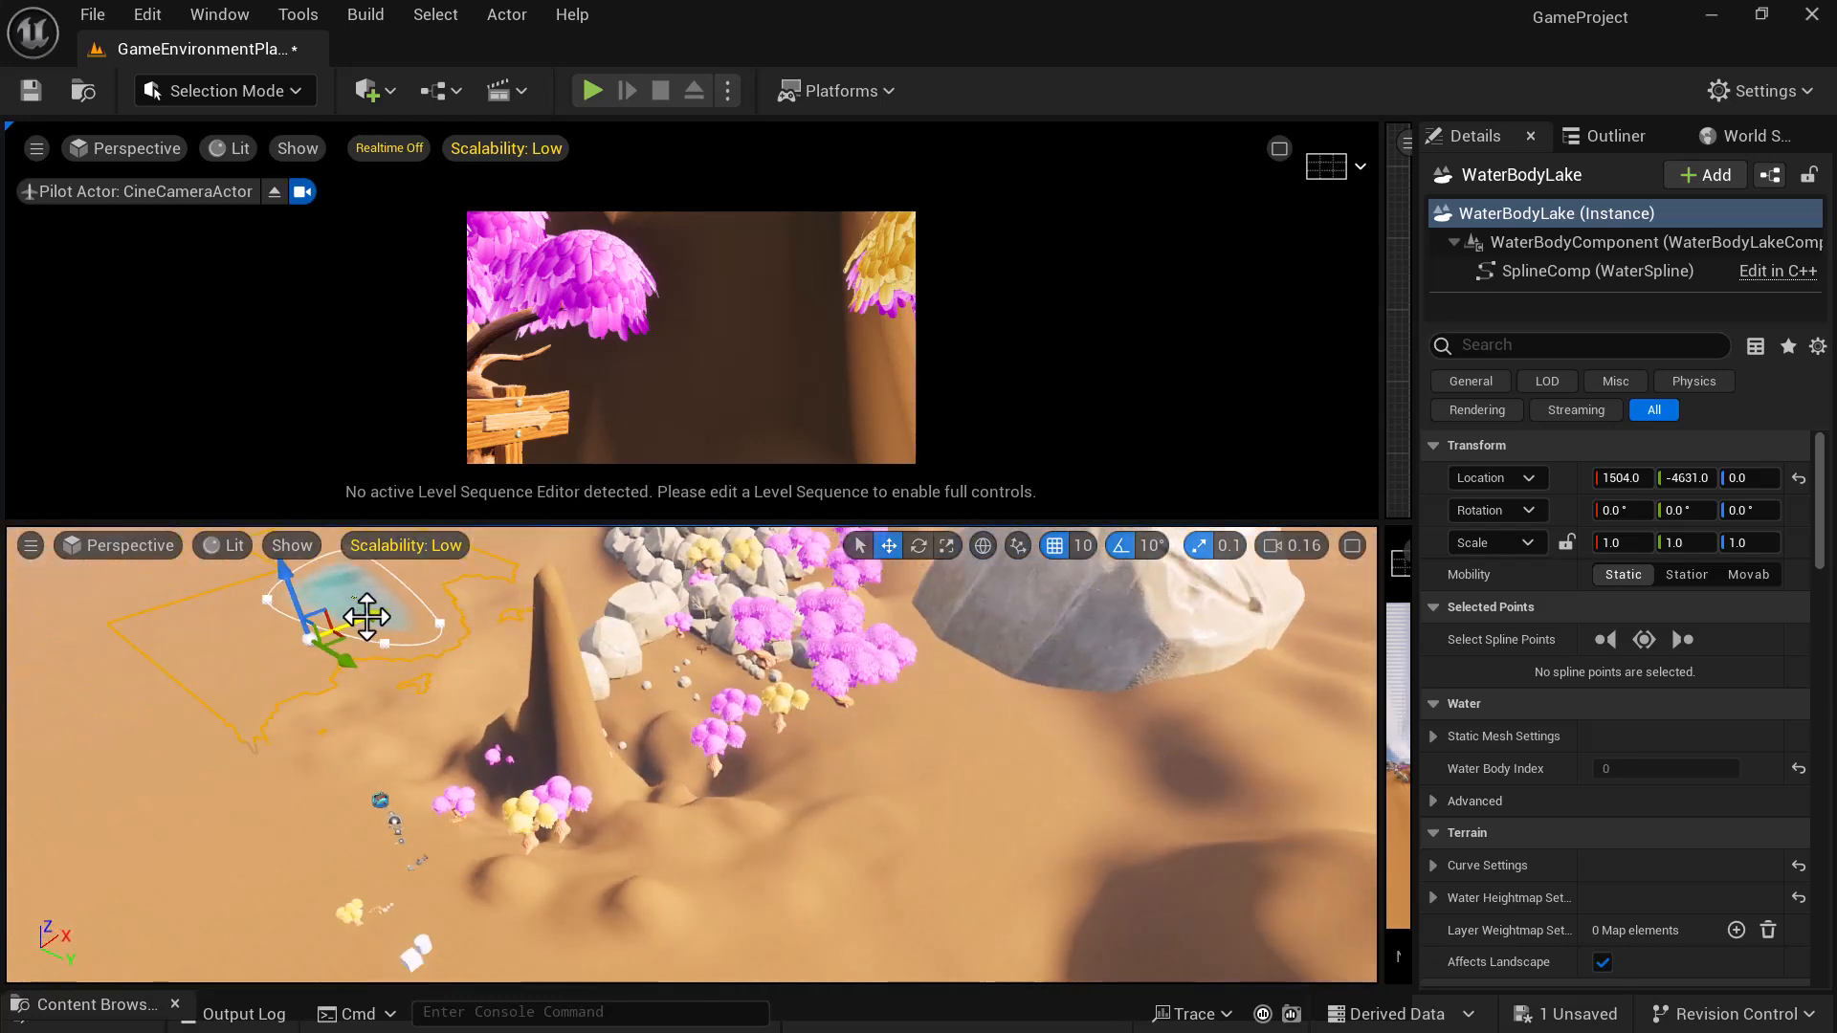
- Scale the lake to 0.7 on X and Y and move it back beside the boulders at X 2294.0, Y -131.0
{"action": "key", "text": "r"}
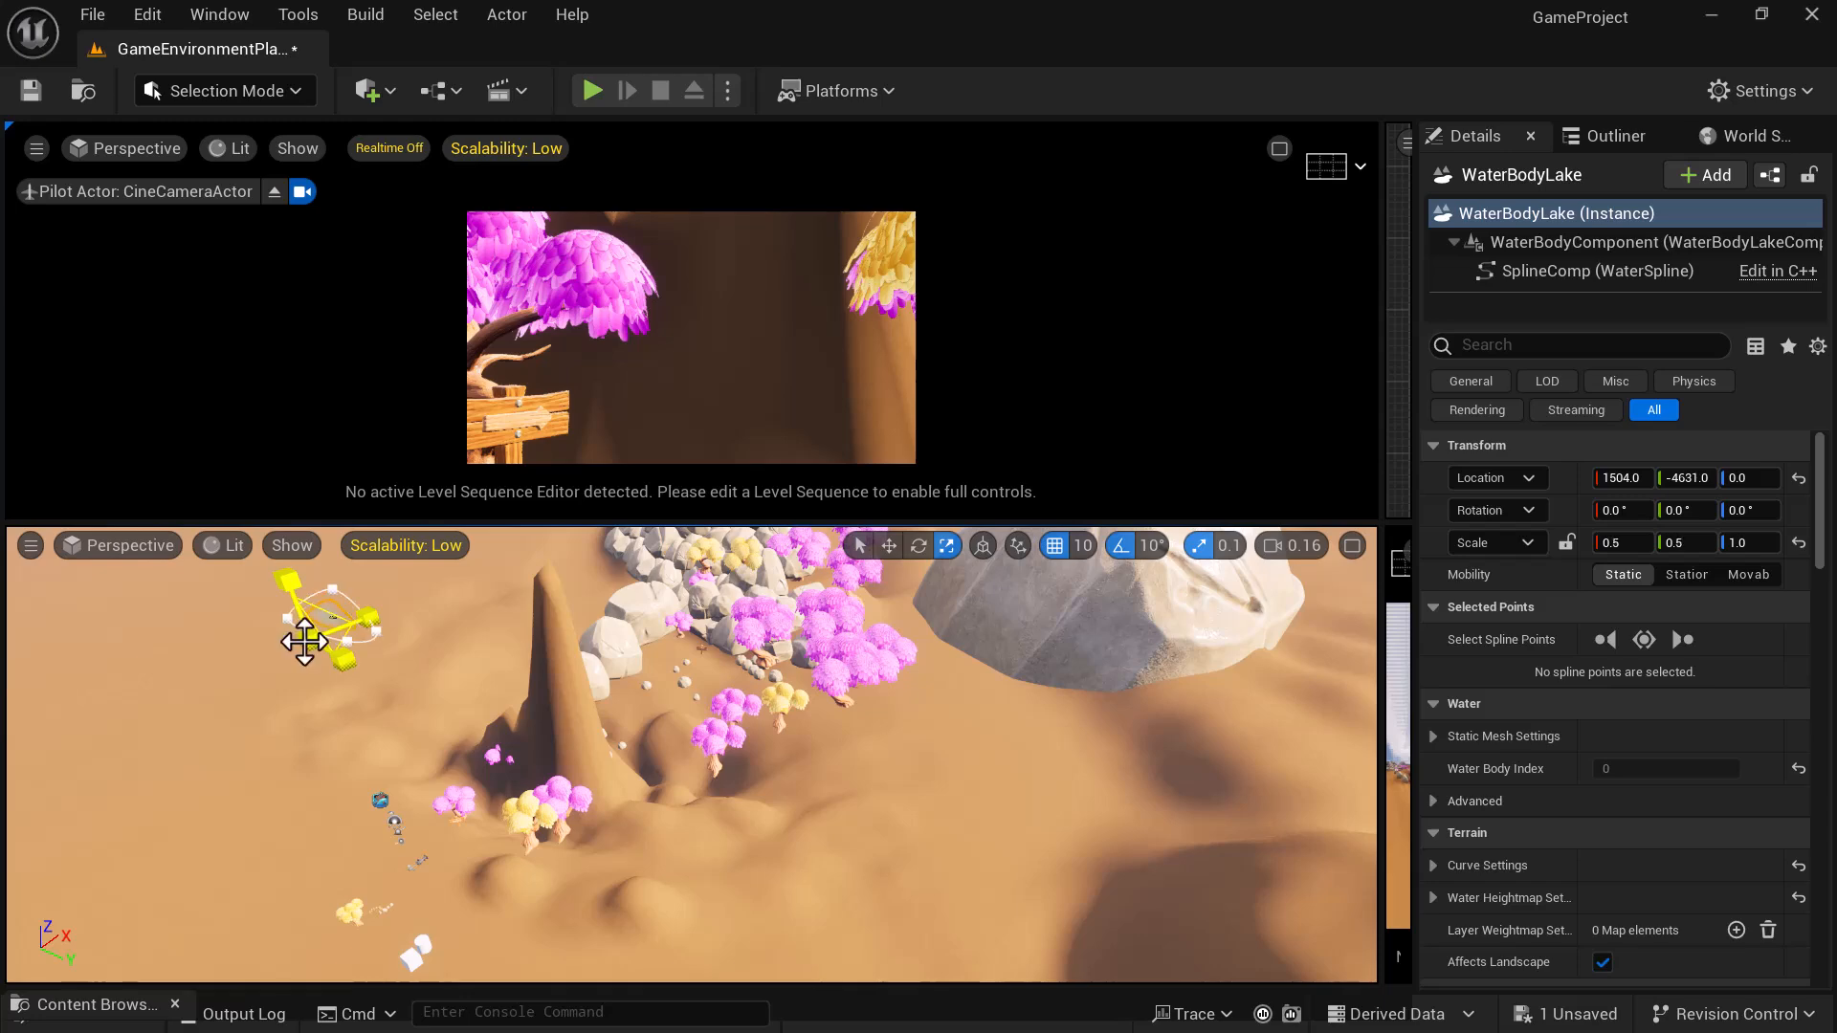
{"action": "left_click_drag", "start_coordinate": [459, 715], "coordinate": [598, 713], "text": "alt"}
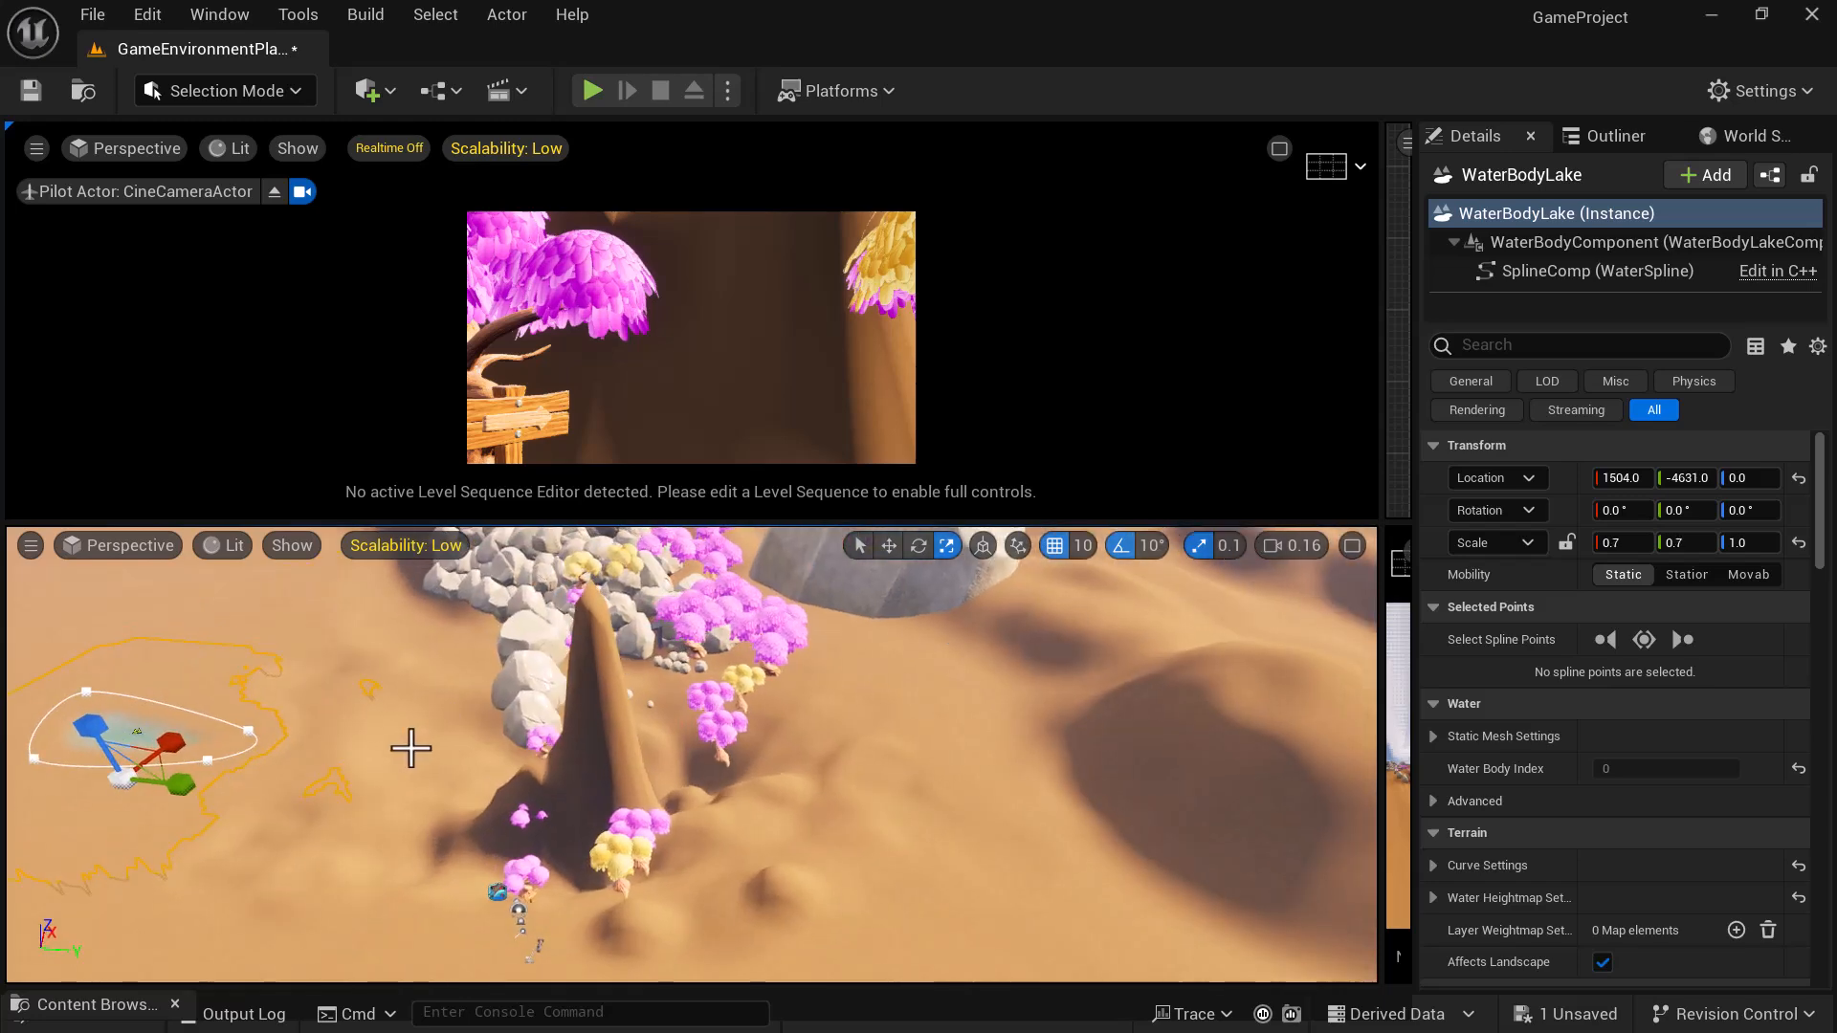
{"action": "key", "text": "w"}
{"action": "left_click_drag", "start_coordinate": [183, 785], "coordinate": [601, 878]}
{"action": "left_click_drag", "start_coordinate": [683, 834], "coordinate": [631, 820]}
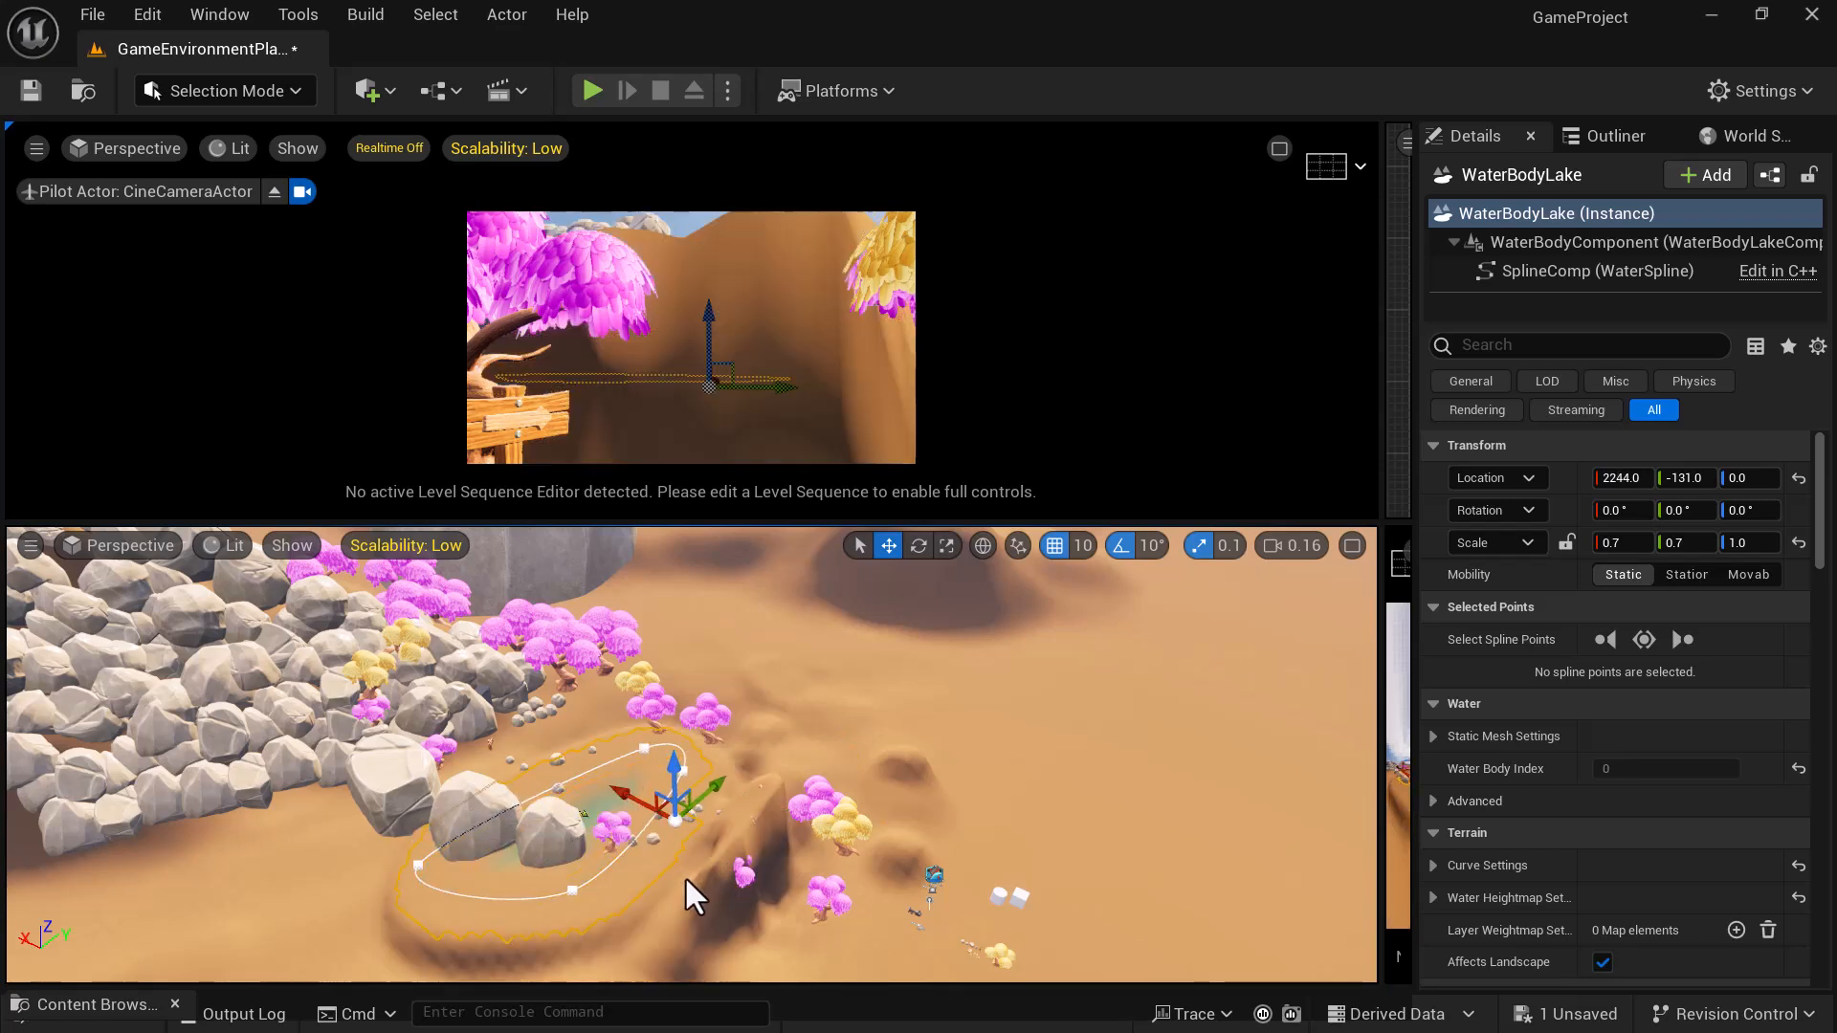
{"action": "left_click_drag", "start_coordinate": [625, 793], "coordinate": [609, 786]}
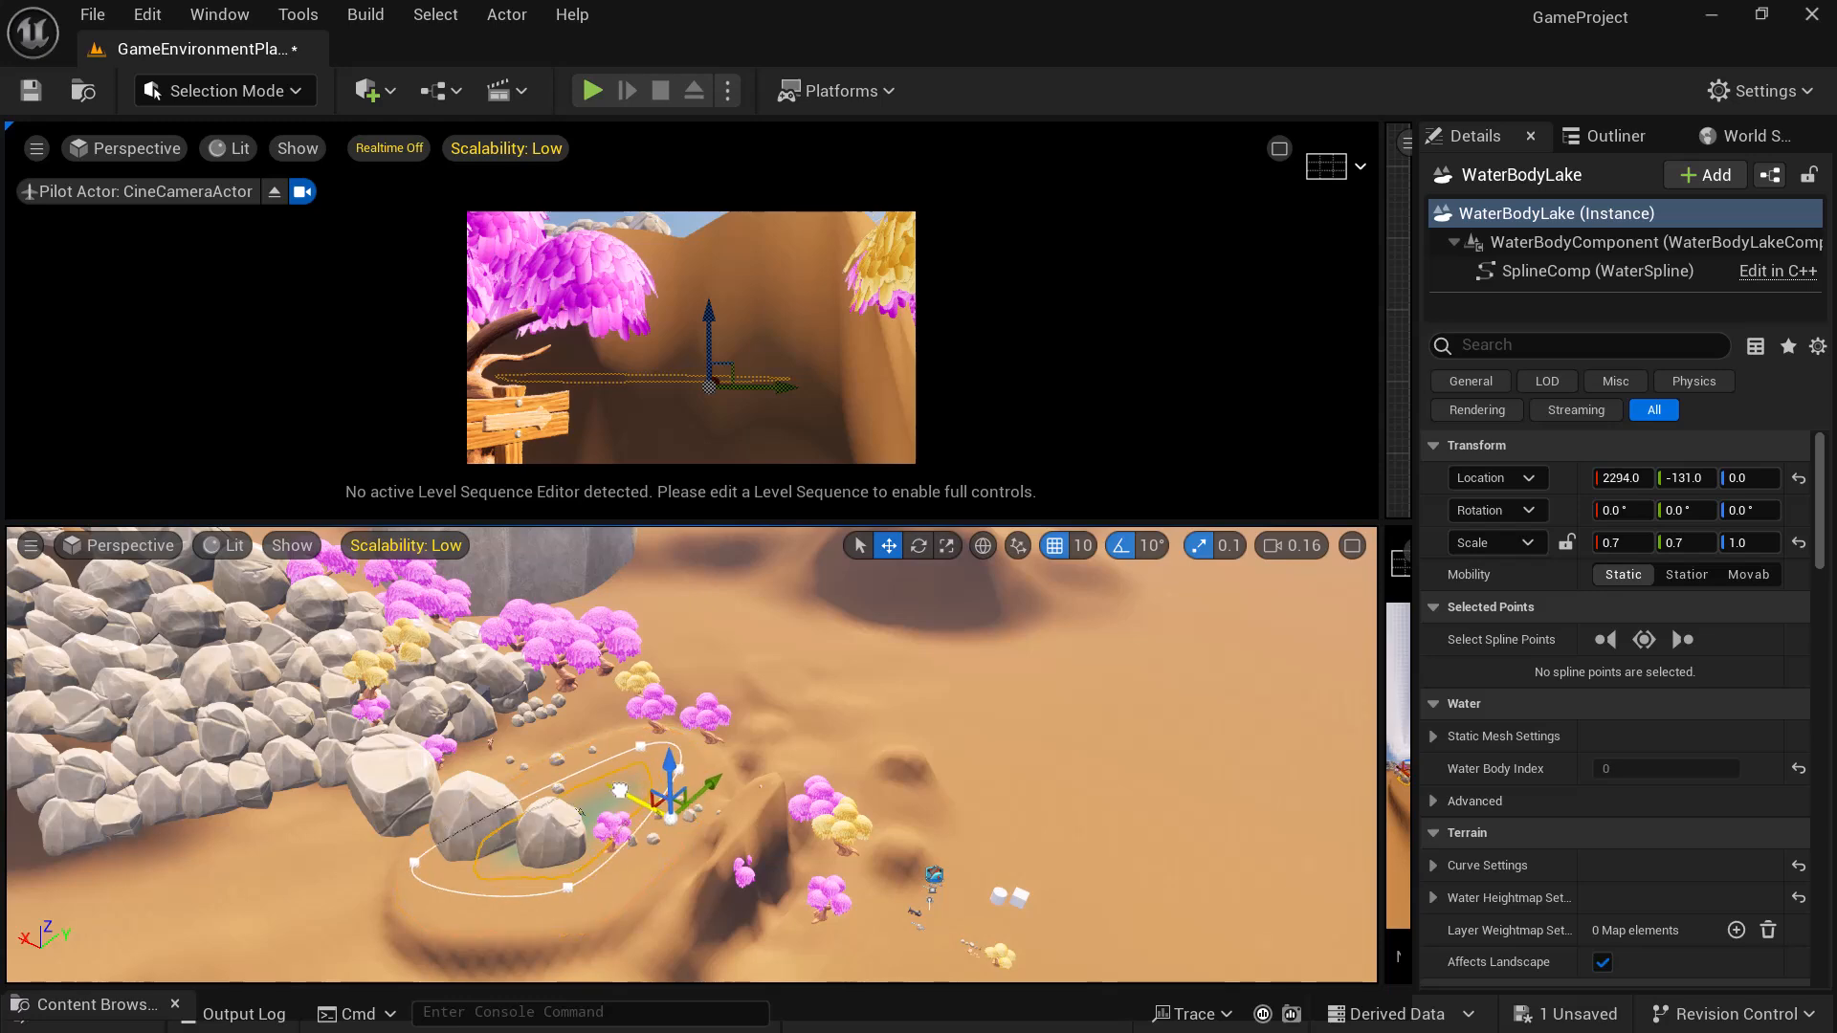
- Scale the lake down to 0.4 on X and move it along X to 2714.0
{"action": "left_click_drag", "start_coordinate": [735, 920], "coordinate": [802, 913], "text": "alt"}
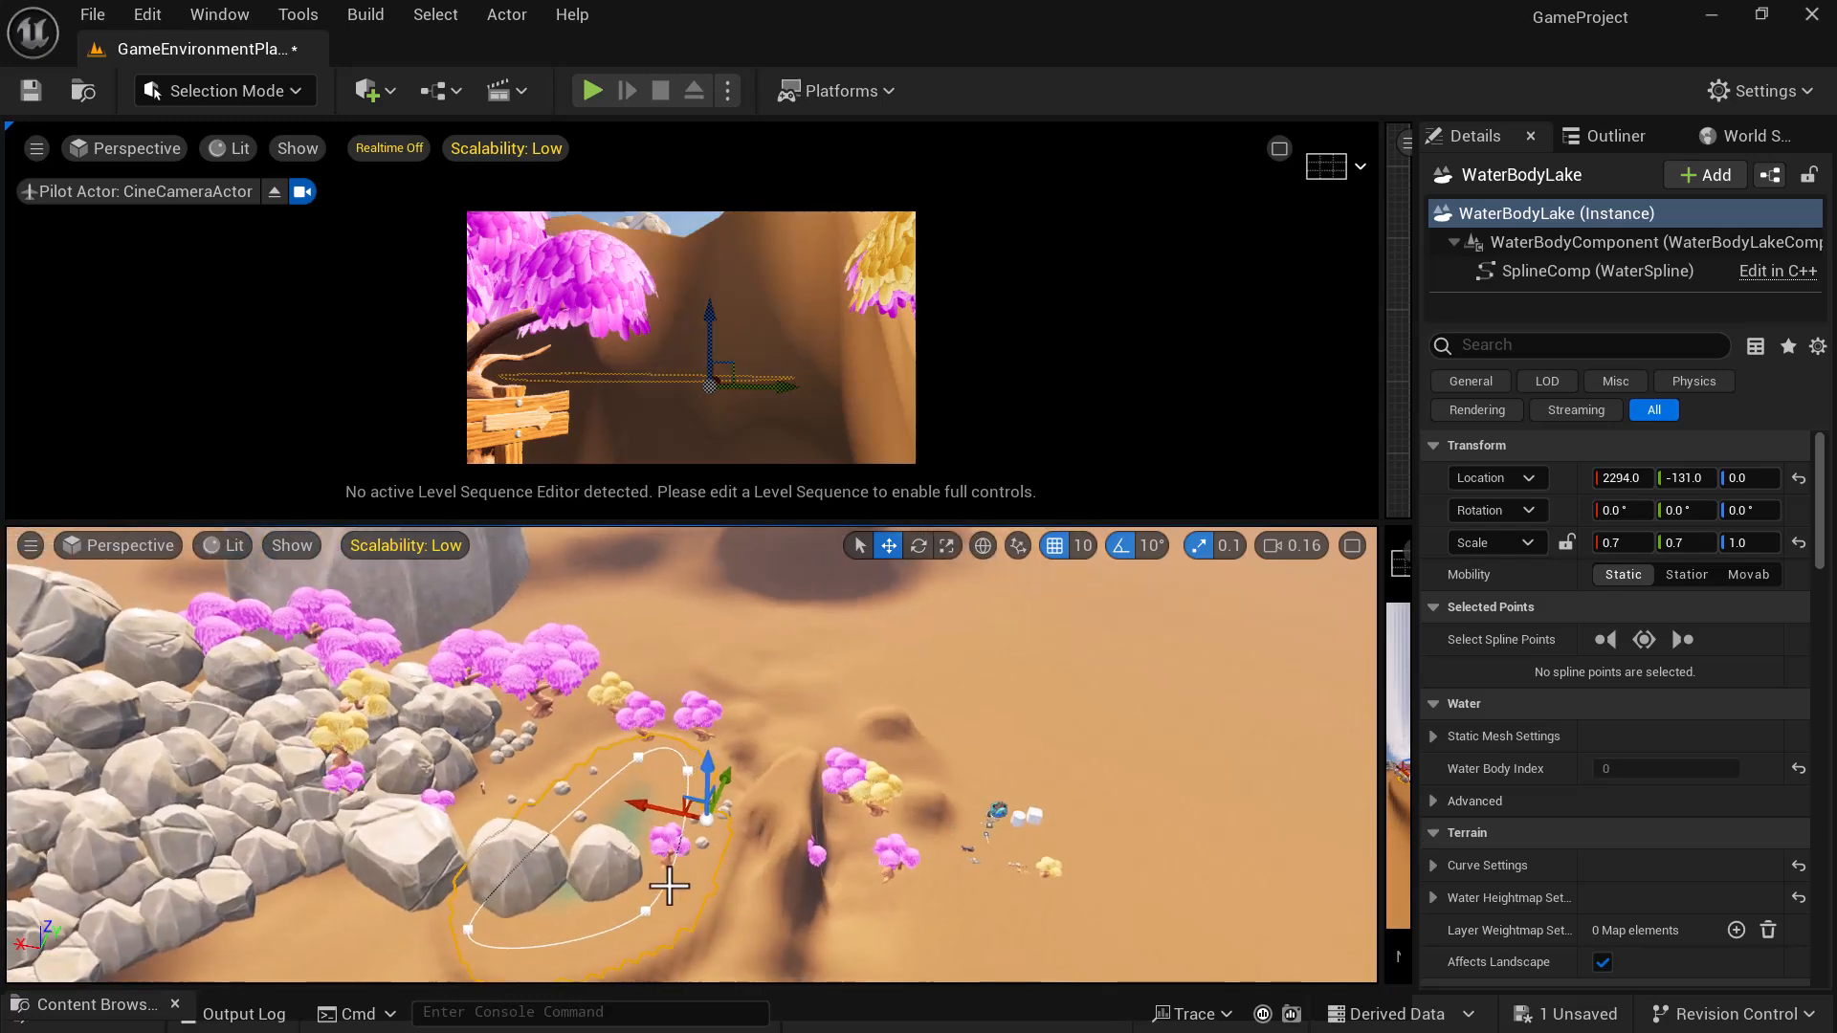
{"action": "key", "text": "r"}
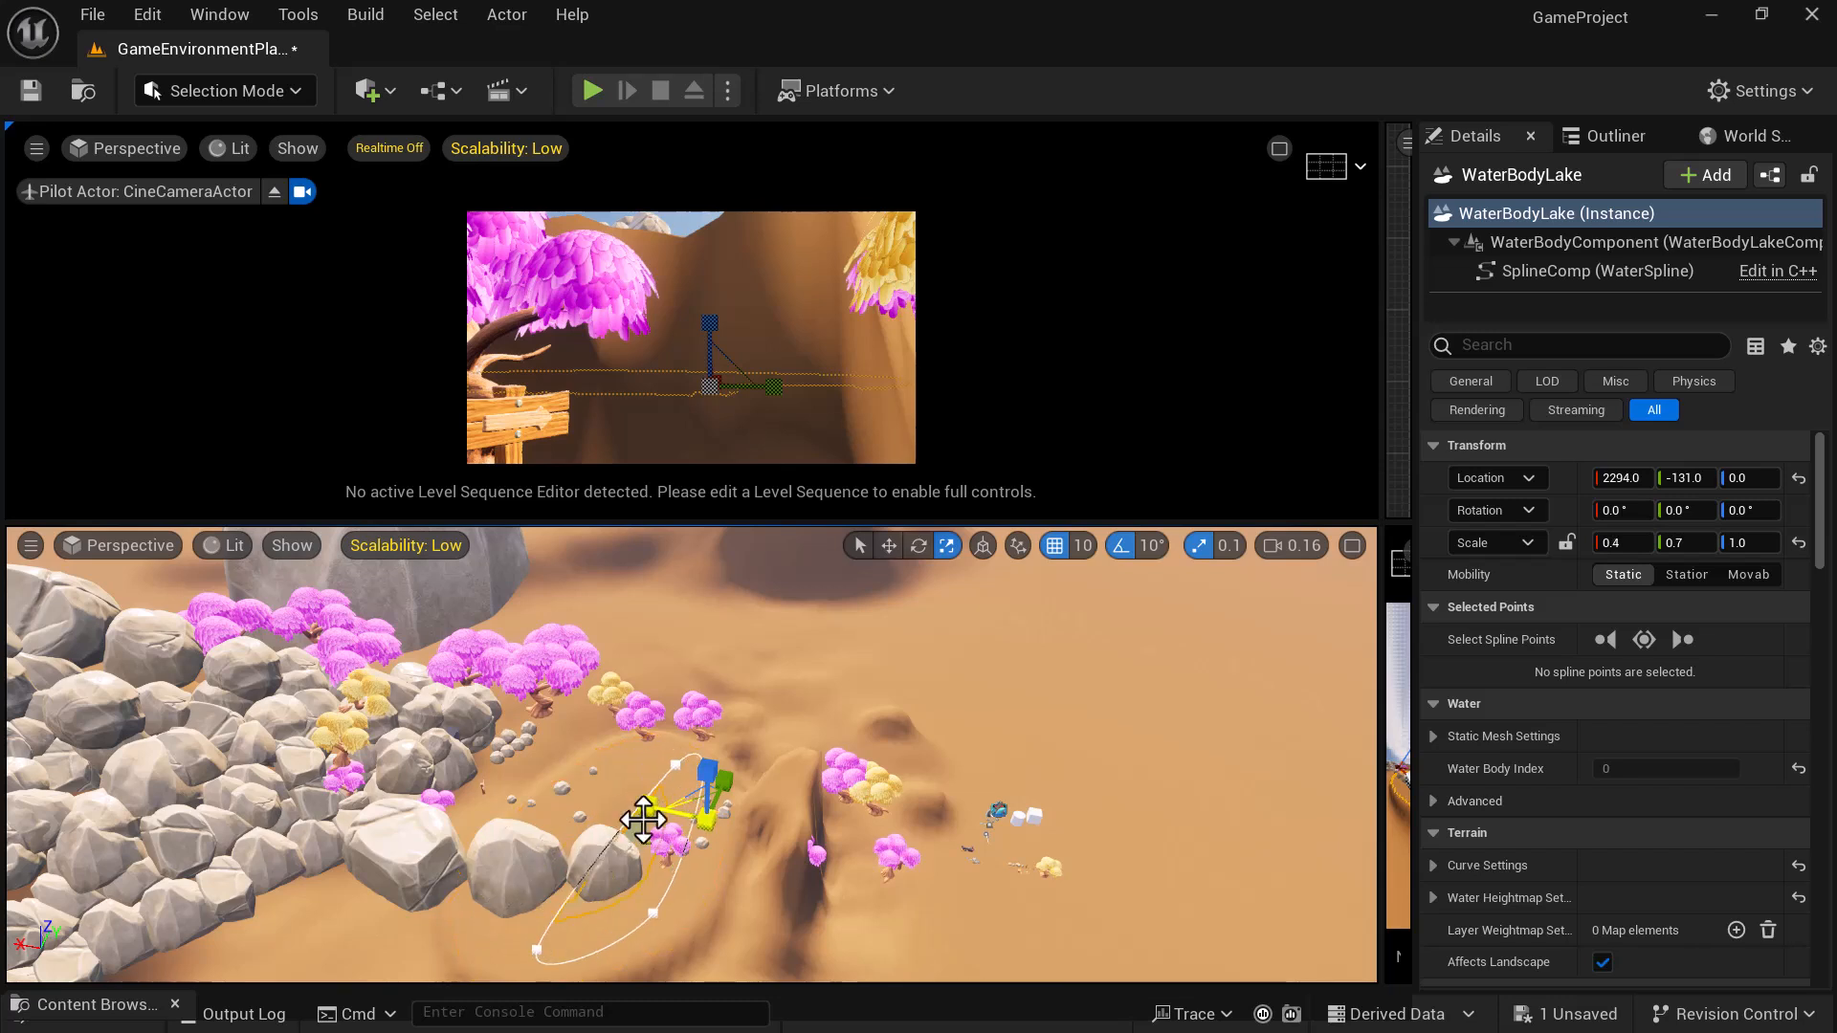
{"action": "left_click_drag", "start_coordinate": [647, 808], "coordinate": [645, 885]}
{"action": "key", "text": "w"}
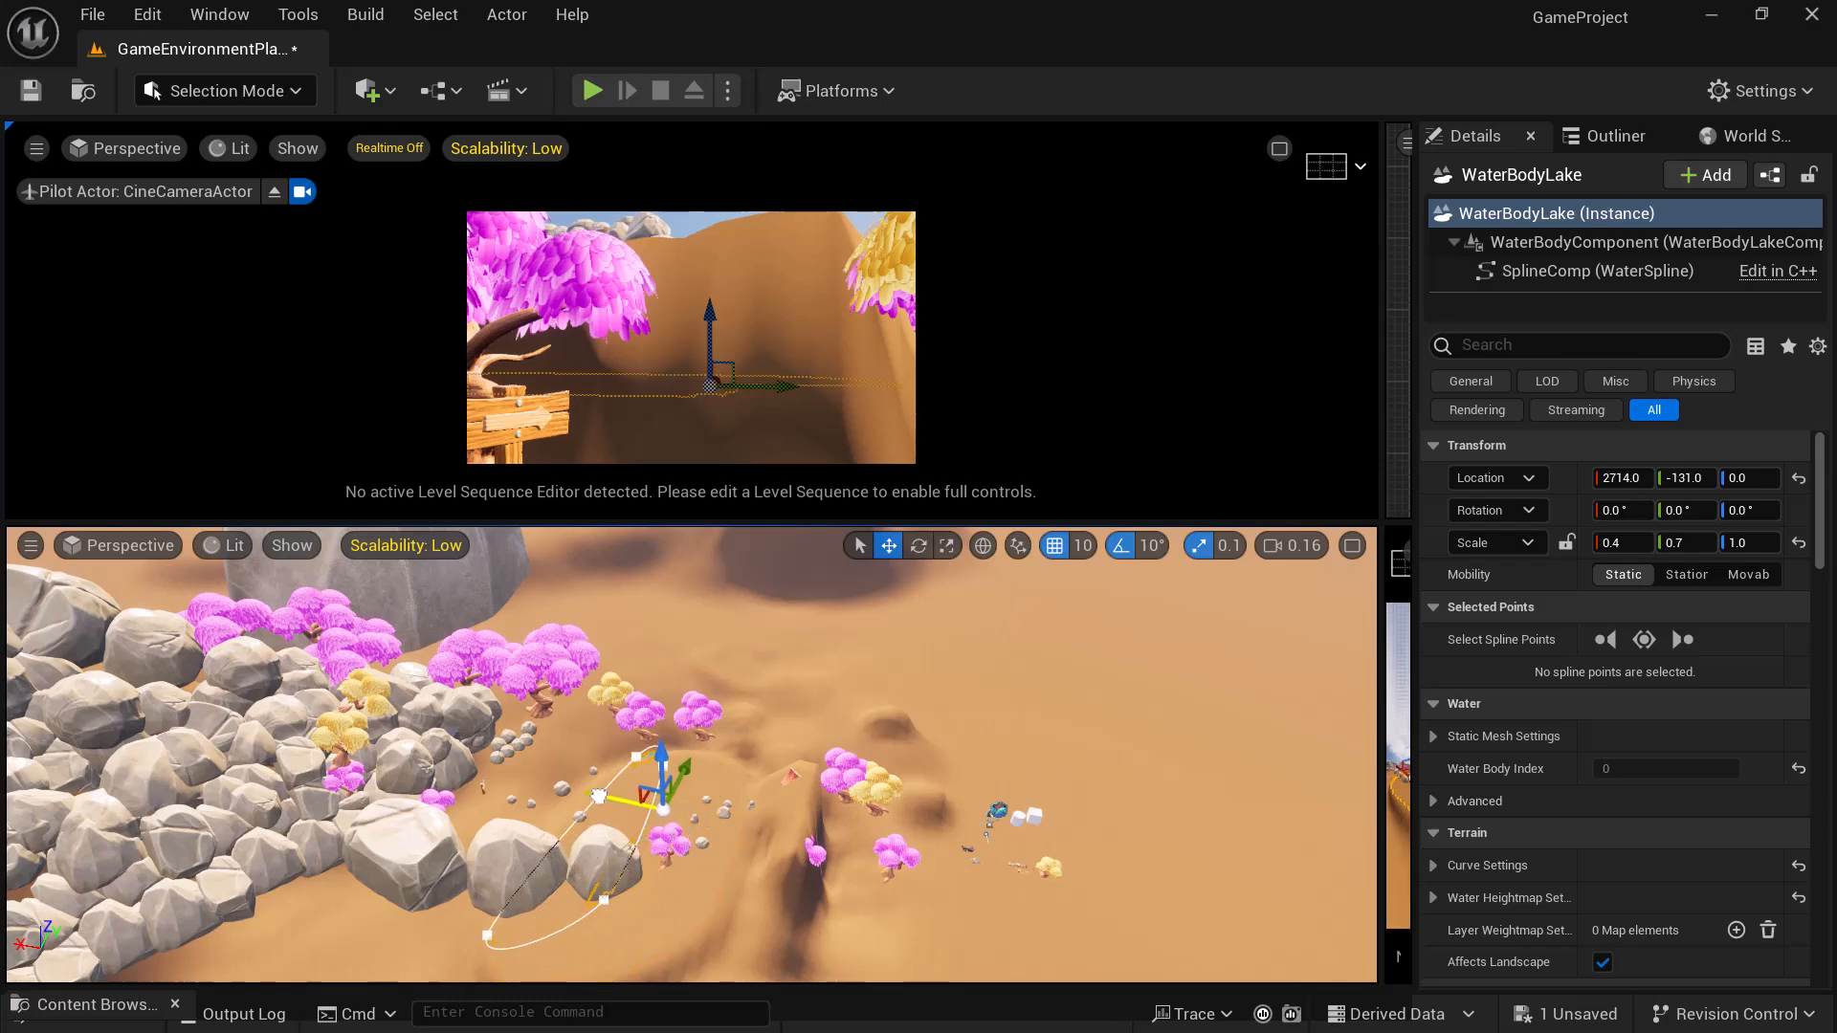
{"action": "left_click_drag", "start_coordinate": [632, 855], "coordinate": [724, 852], "text": "alt"}
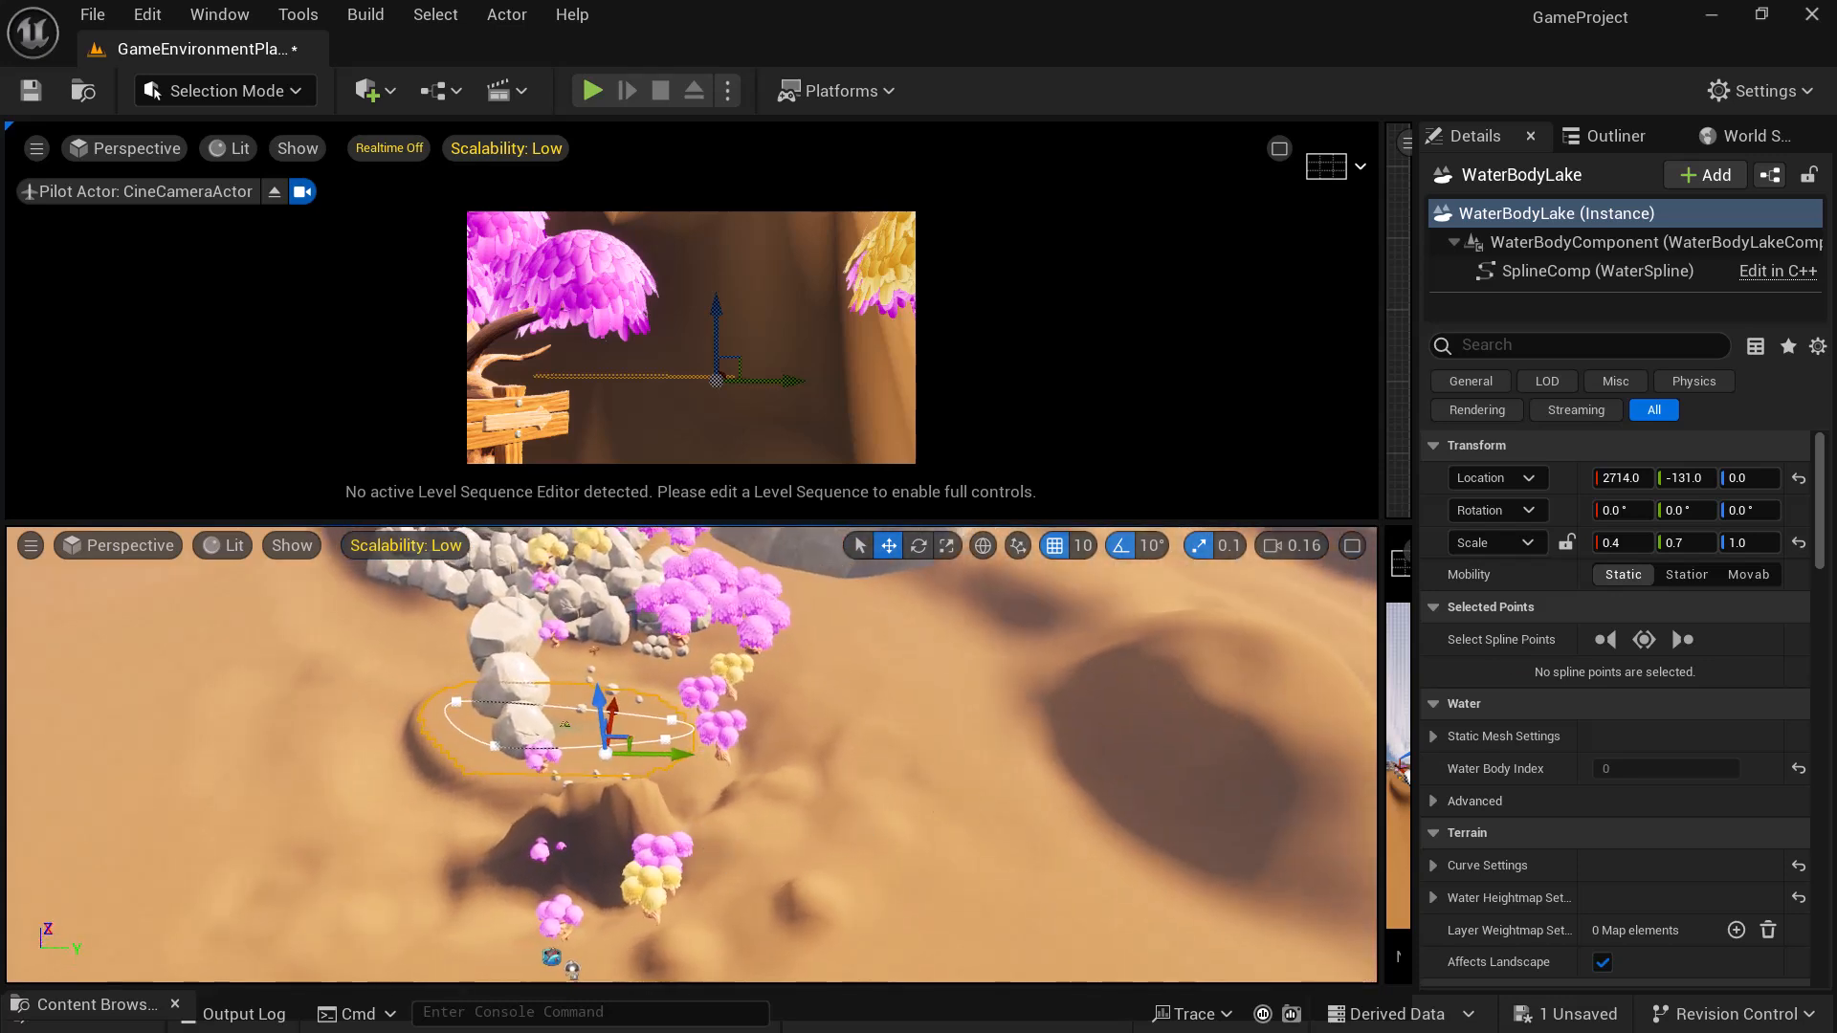
- Delete the WaterBodyLake actor and view the terrain it covered from the side
{"action": "left_click", "coordinate": [1630, 221]}
{"action": "key", "text": "Delete"}
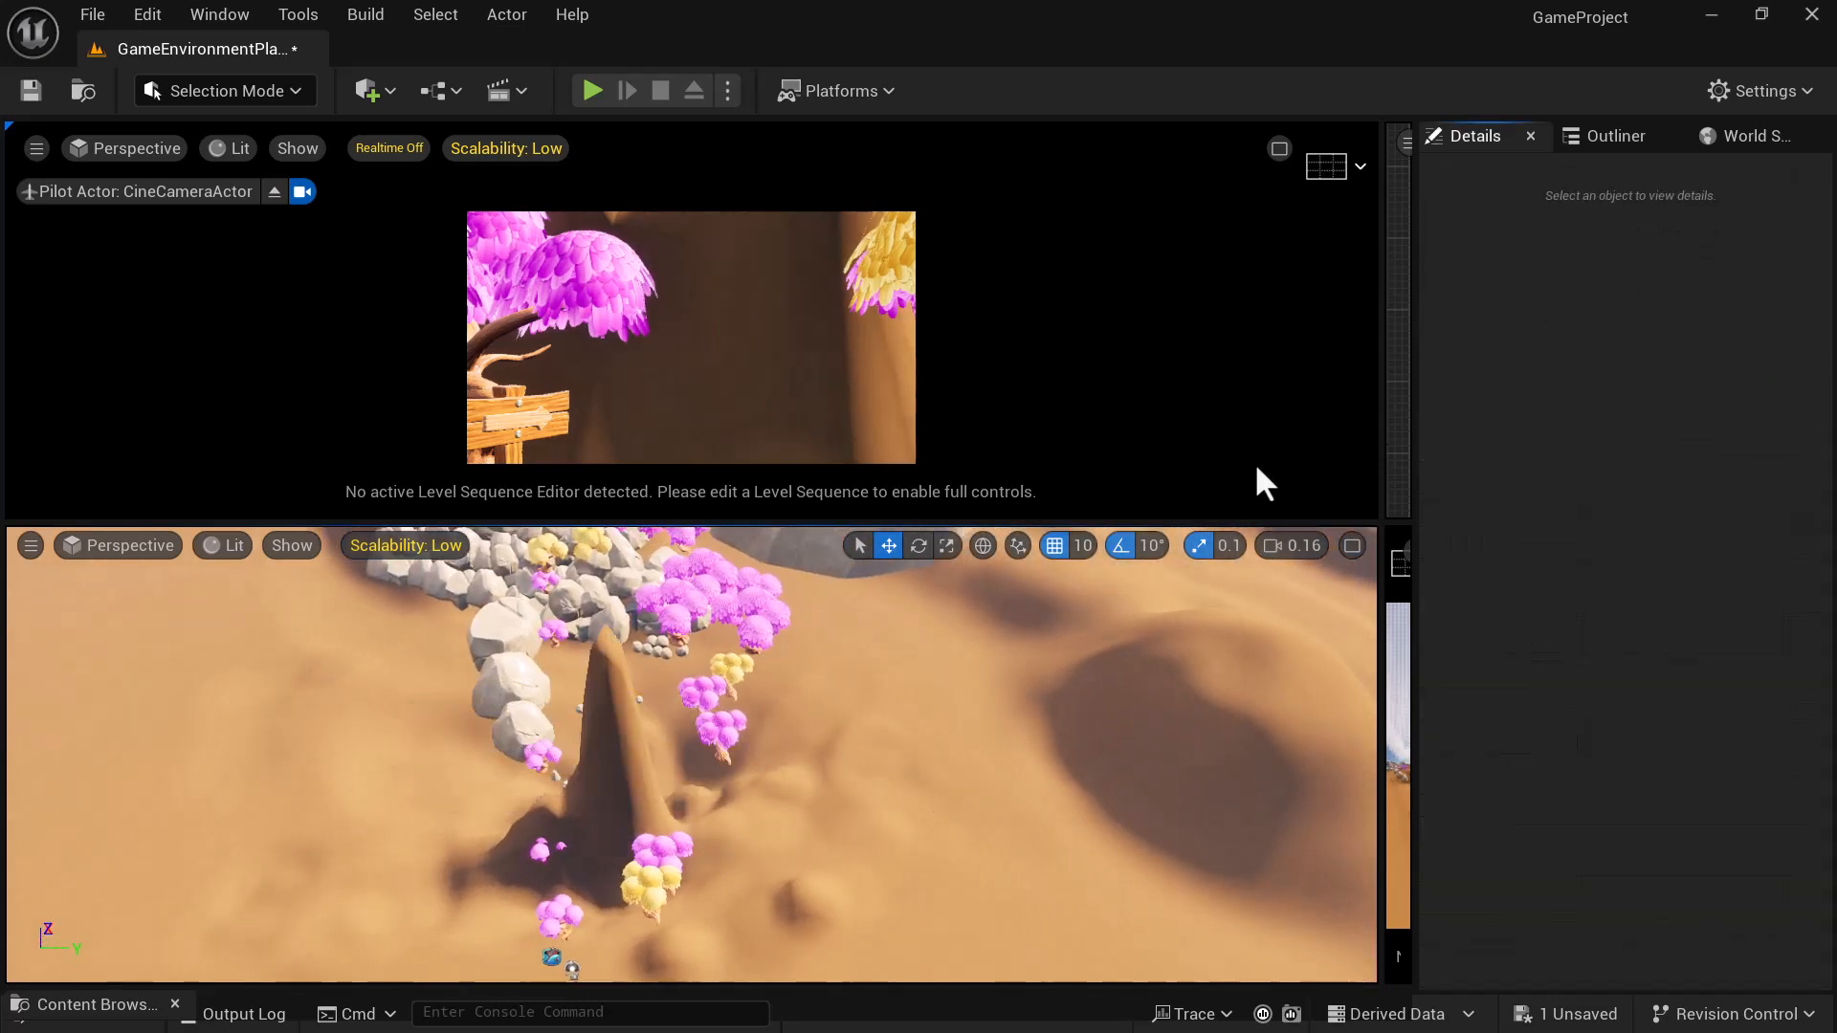
{"action": "left_click_drag", "start_coordinate": [853, 871], "coordinate": [834, 896], "text": "alt"}
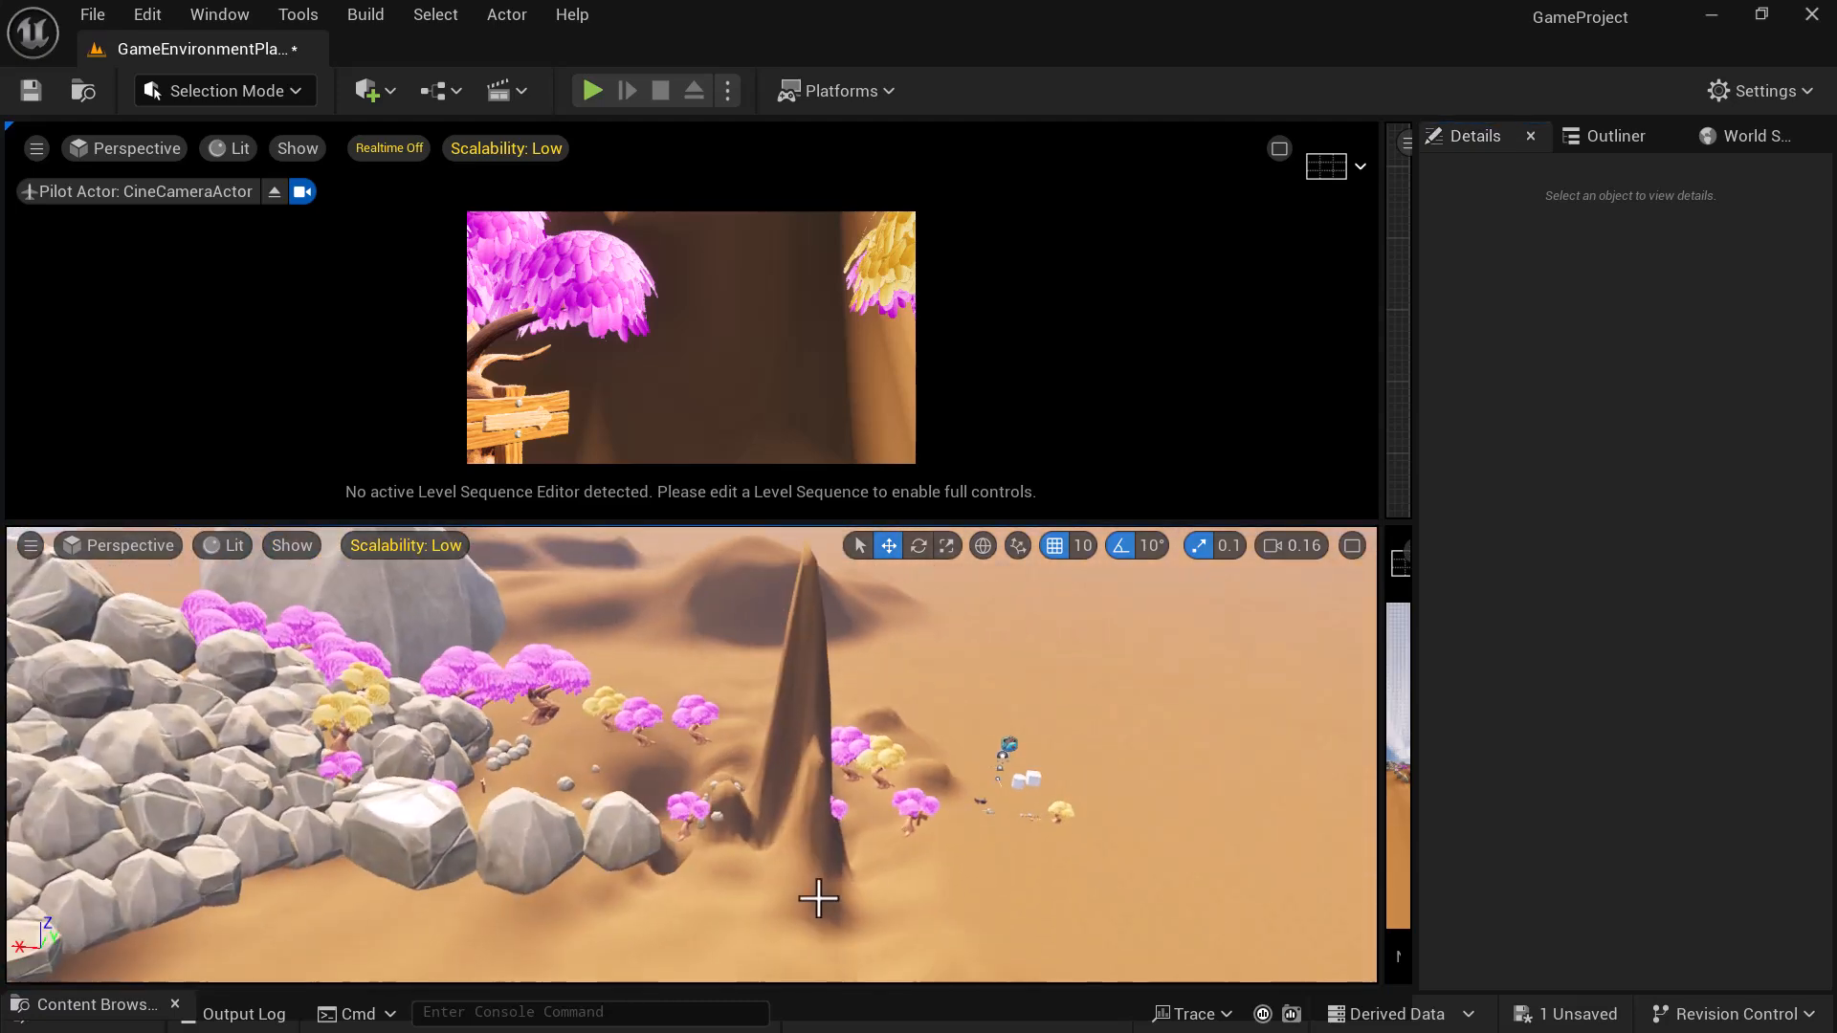
- Select the landscape and switch to Landscape Mode with the Smooth sculpting tool
{"action": "left_click", "coordinate": [815, 898]}
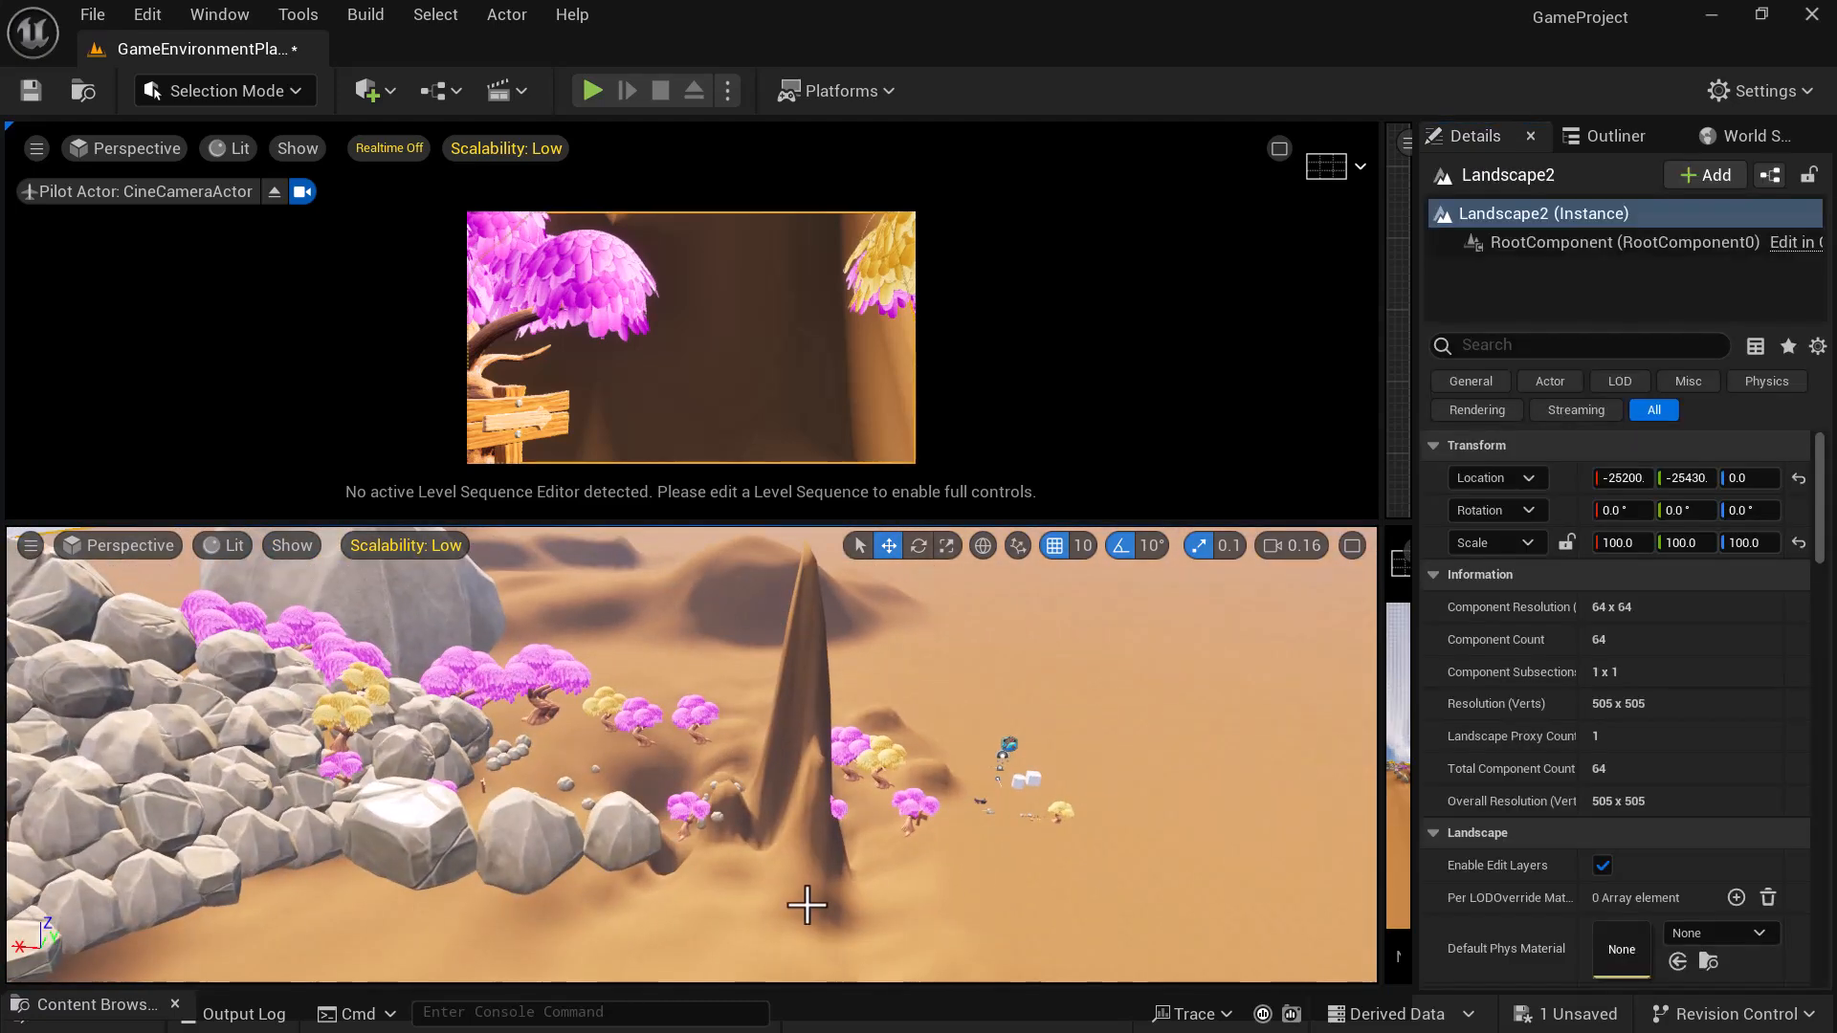
{"action": "left_click", "coordinate": [207, 94]}
{"action": "left_click", "coordinate": [226, 155]}
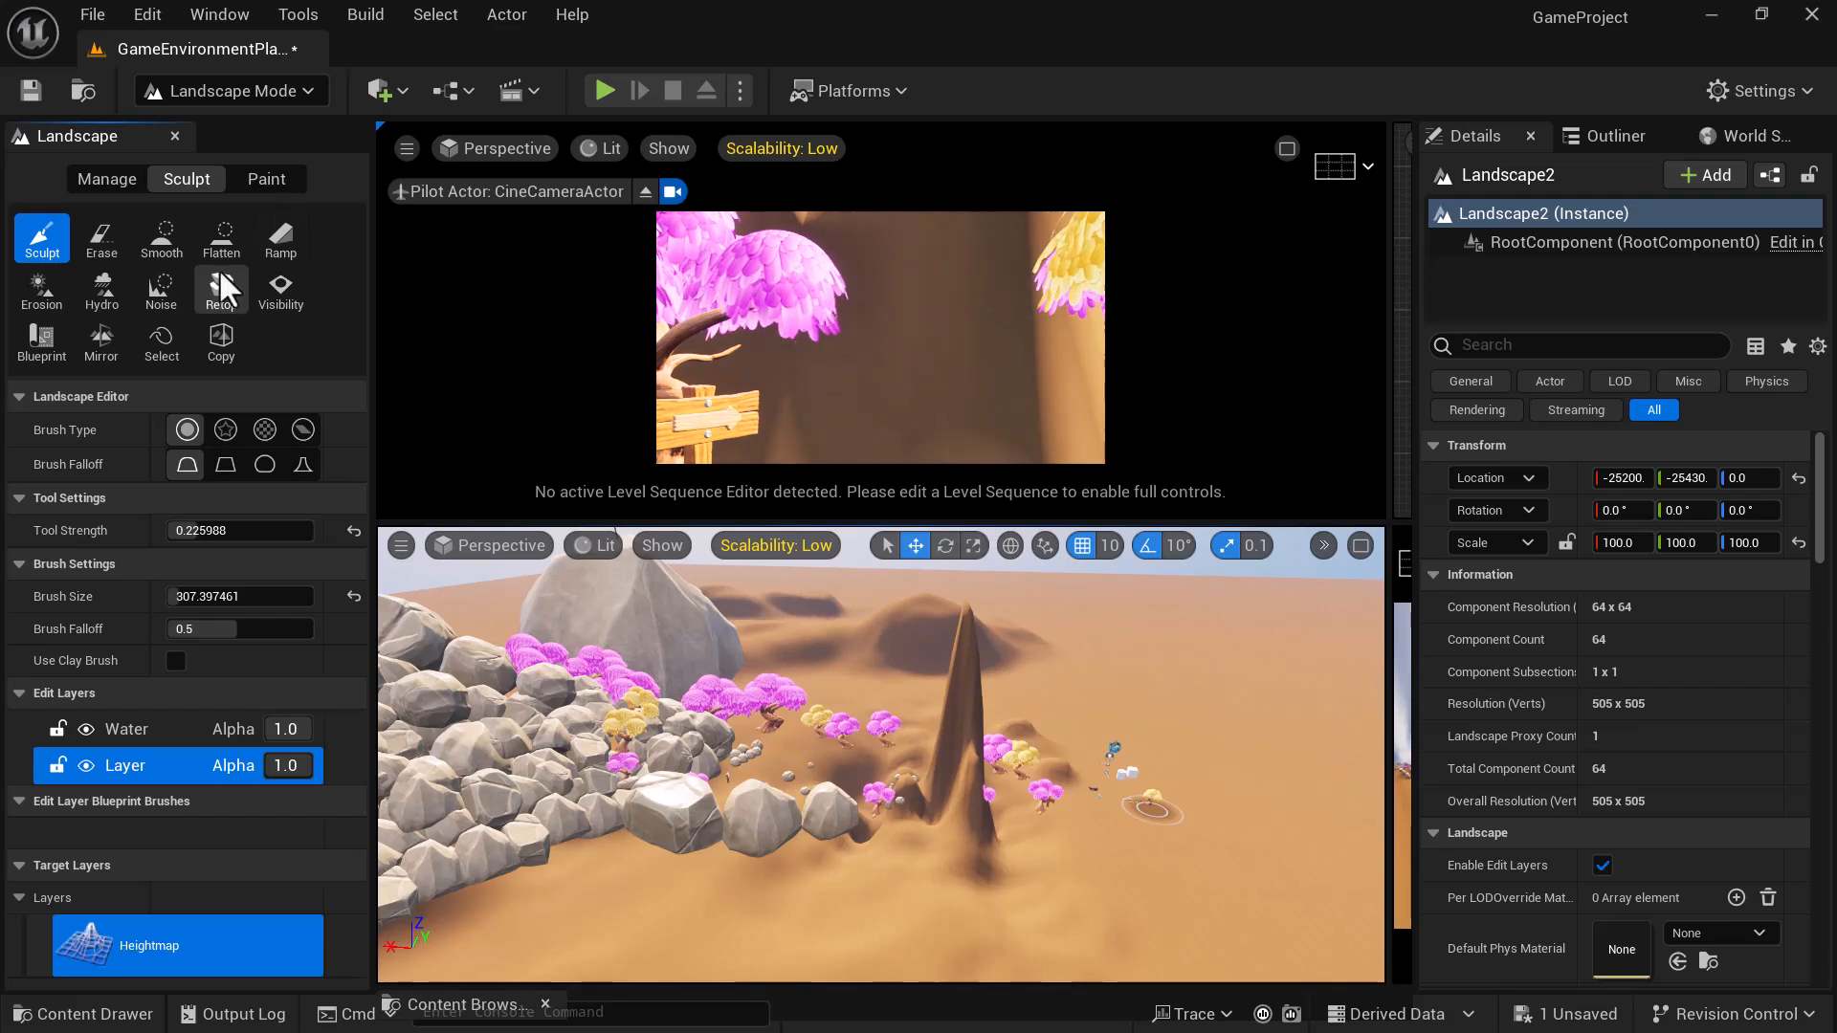
{"action": "left_click", "coordinate": [160, 239]}
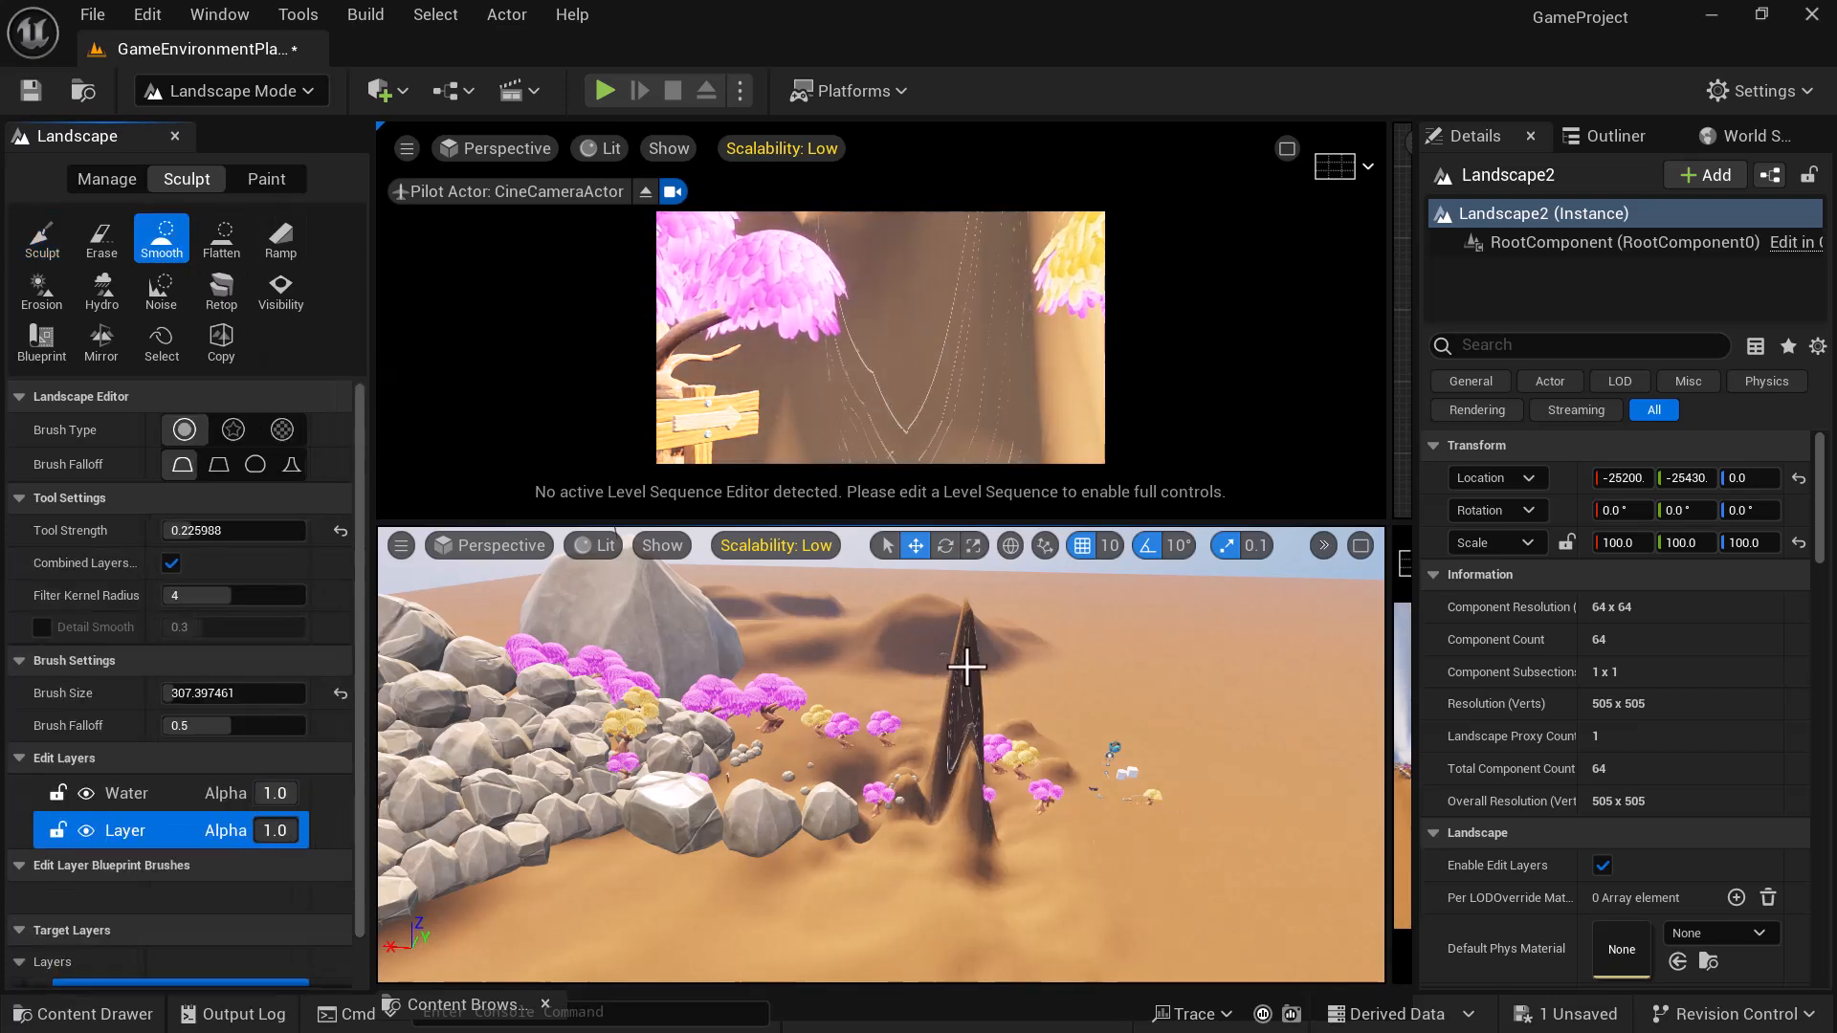
- Smooth down the tall terrain spike covering the wagon, enlarging the brush to about 500
{"action": "mouse_move", "coordinate": [957, 745]}
{"action": "left_mouse_down"}
{"action": "mouse_move", "coordinate": [976, 714]}
{"action": "mouse_move", "coordinate": [960, 750]}
{"action": "mouse_move", "coordinate": [972, 840]}
{"action": "mouse_move", "coordinate": [919, 885]}
{"action": "left_mouse_up"}
{"action": "mouse_move", "coordinate": [932, 747]}
{"action": "left_mouse_down"}
{"action": "mouse_move", "coordinate": [948, 818]}
{"action": "mouse_move", "coordinate": [949, 733]}
{"action": "mouse_move", "coordinate": [918, 886]}
{"action": "mouse_move", "coordinate": [950, 893]}
{"action": "mouse_move", "coordinate": [933, 821]}
{"action": "mouse_move", "coordinate": [881, 834]}
{"action": "mouse_move", "coordinate": [908, 842]}
{"action": "left_mouse_up"}
{"action": "key", "text": "bracketright"}
{"action": "key", "text": "bracketright"}
{"action": "key", "text": "bracketright"}
{"action": "key", "text": "bracketright"}
{"action": "key", "text": "bracketright"}
{"action": "key", "text": "bracketright"}
{"action": "key", "text": "bracketright"}
{"action": "key", "text": "bracketright"}
{"action": "key", "text": "bracketright"}
{"action": "mouse_move", "coordinate": [1043, 911]}
{"action": "right_mouse_down"}
{"action": "mouse_move", "coordinate": [1081, 911]}
{"action": "mouse_move", "coordinate": [1065, 747]}
{"action": "right_mouse_up"}
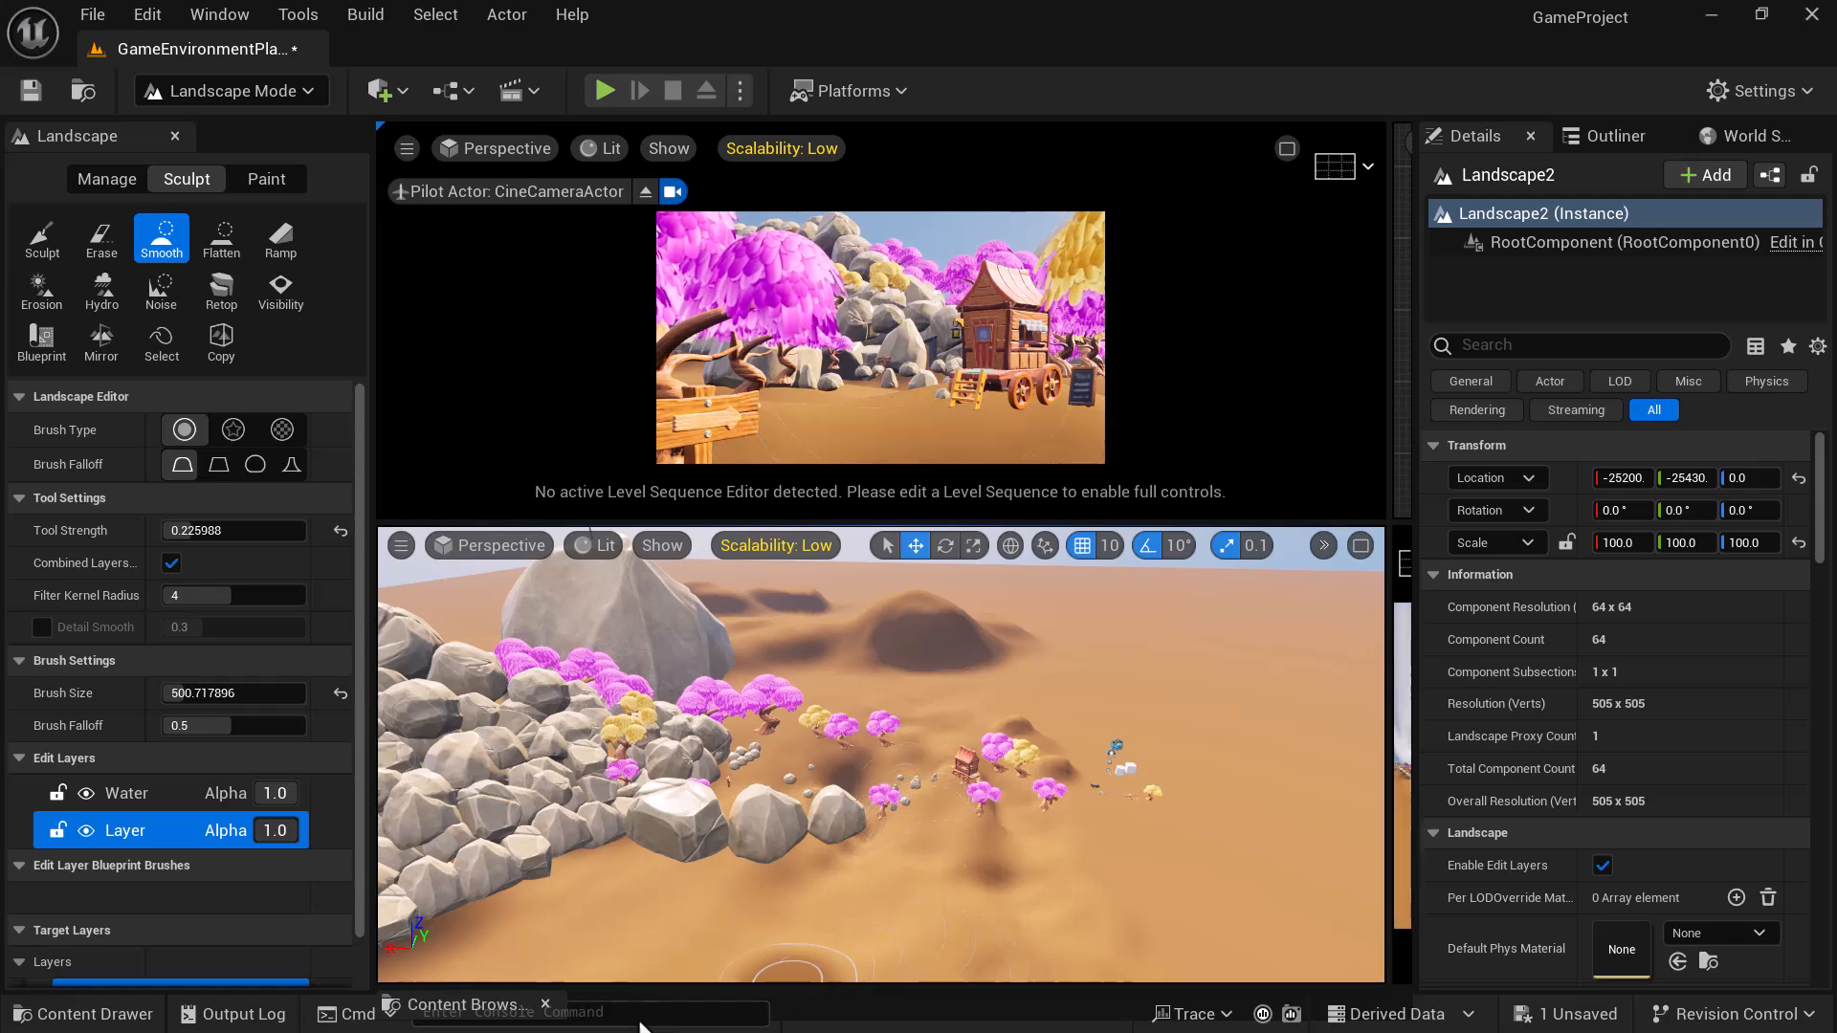
- Bring up the environment.jpg reference image in ACDSee Quick View and place it beside the camera view
{"action": "key", "text": "super"}
{"action": "key", "text": "super"}
{"action": "key", "text": "super"}
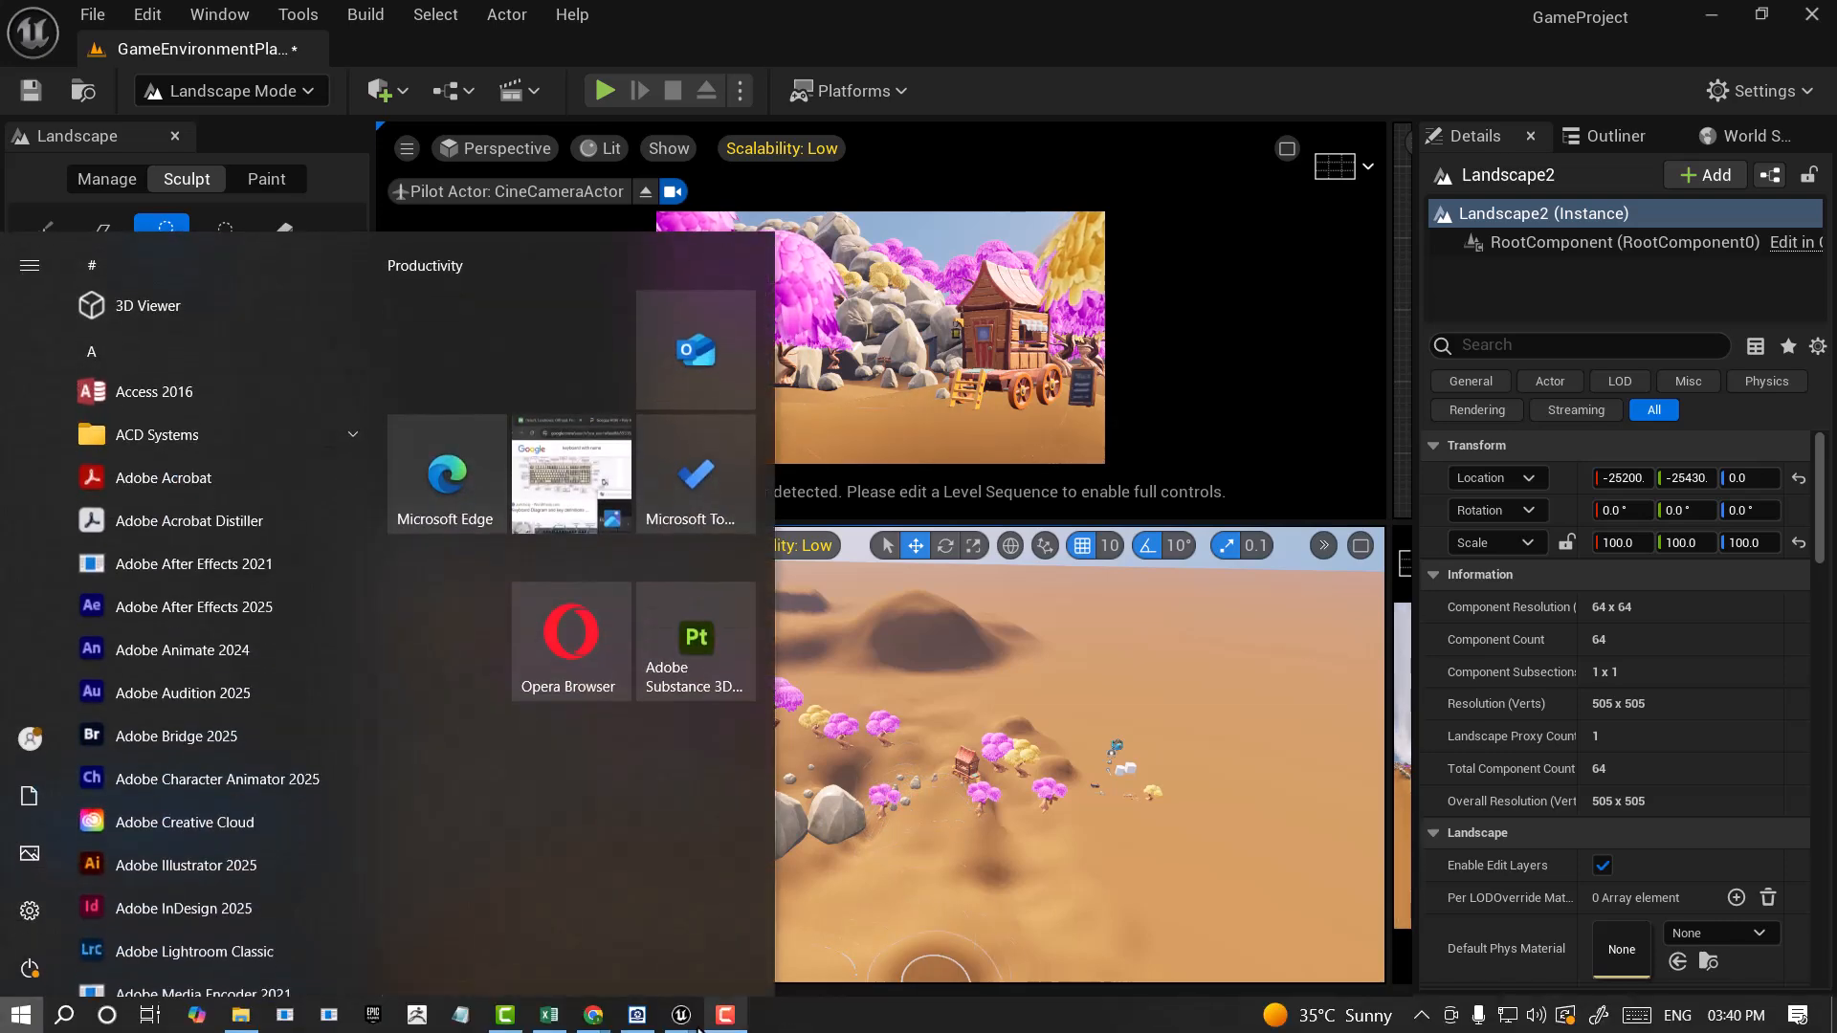
{"action": "left_click", "coordinate": [637, 1015]}
{"action": "left_click_drag", "start_coordinate": [289, 239], "coordinate": [329, 122]}
{"action": "left_click_drag", "start_coordinate": [1176, 850], "coordinate": [1134, 850], "text": "alt"}
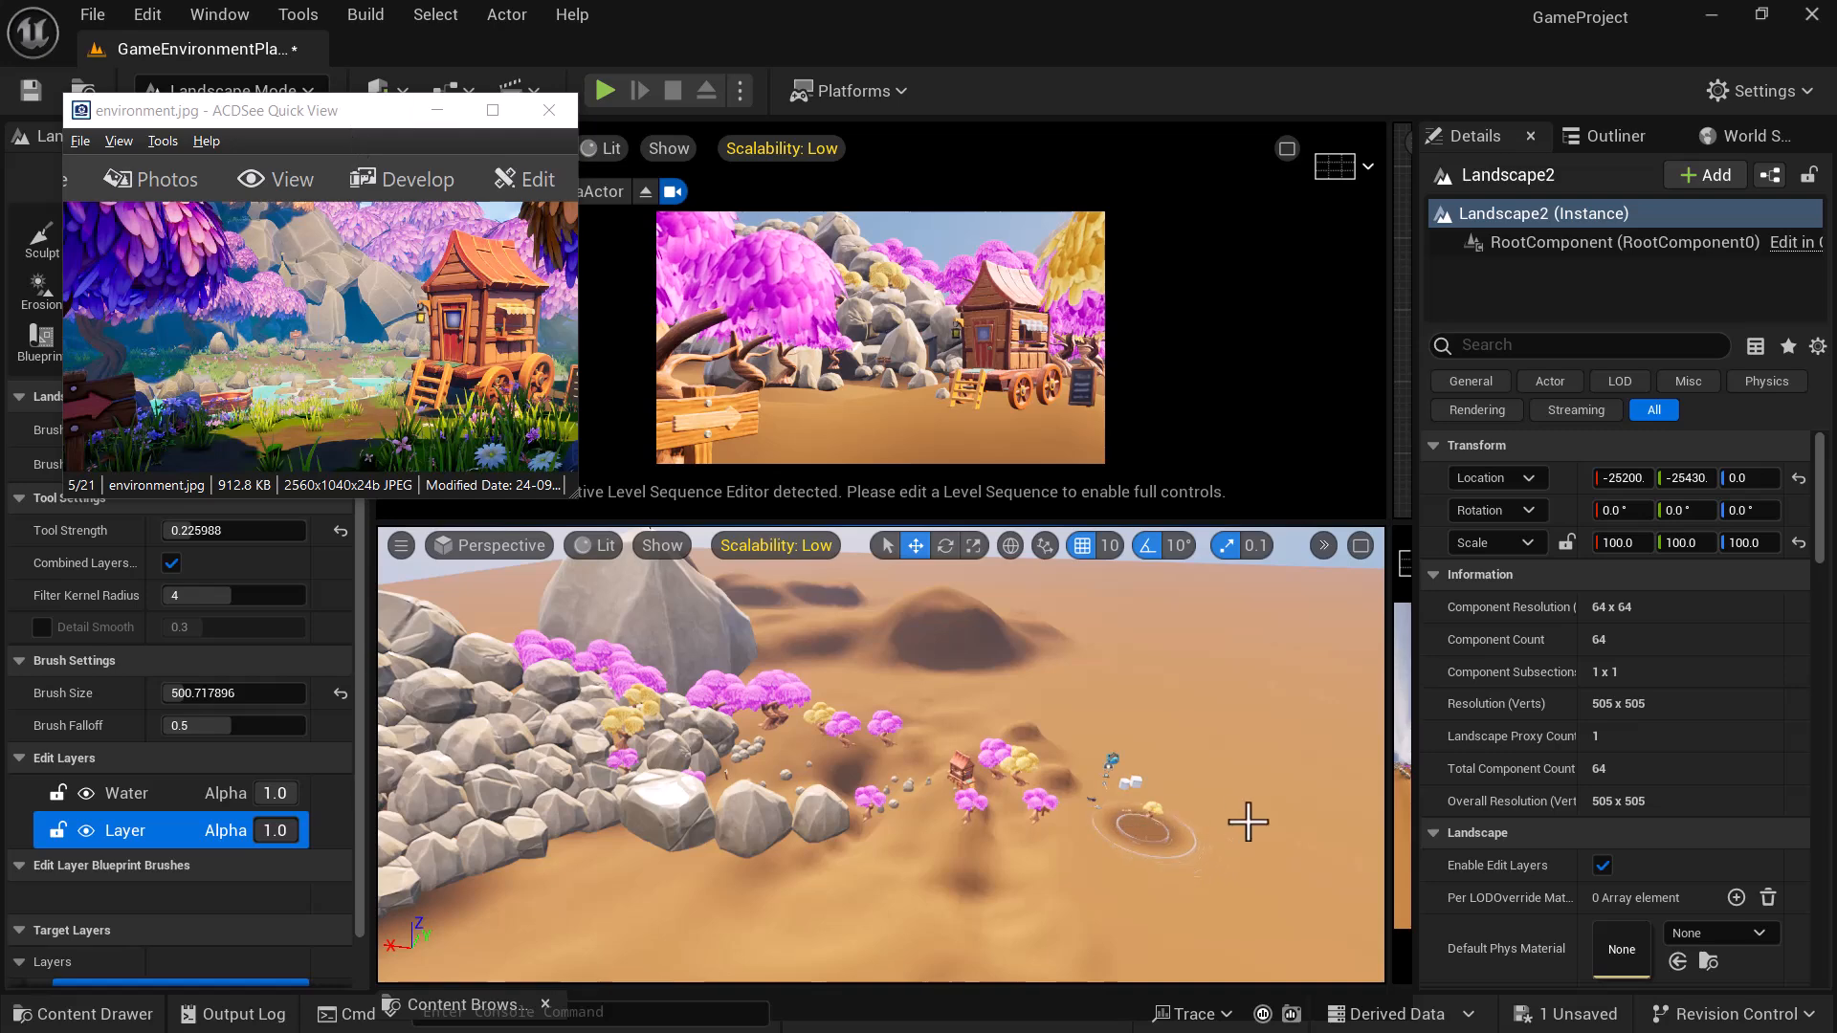
{"action": "left_click_drag", "start_coordinate": [310, 109], "coordinate": [1392, 124]}
- Examine the smoothed terrain around the wagon, trees and boulders from several angles against the reference image
{"action": "mouse_move", "coordinate": [1059, 849]}
{"action": "left_mouse_down", "text": "alt"}
{"action": "mouse_move", "coordinate": [939, 828]}
{"action": "mouse_move", "coordinate": [935, 788]}
{"action": "mouse_move", "coordinate": [943, 841]}
{"action": "mouse_move", "coordinate": [931, 825]}
{"action": "mouse_move", "coordinate": [967, 848]}
{"action": "mouse_move", "coordinate": [909, 804]}
{"action": "left_mouse_up", "text": "alt"}
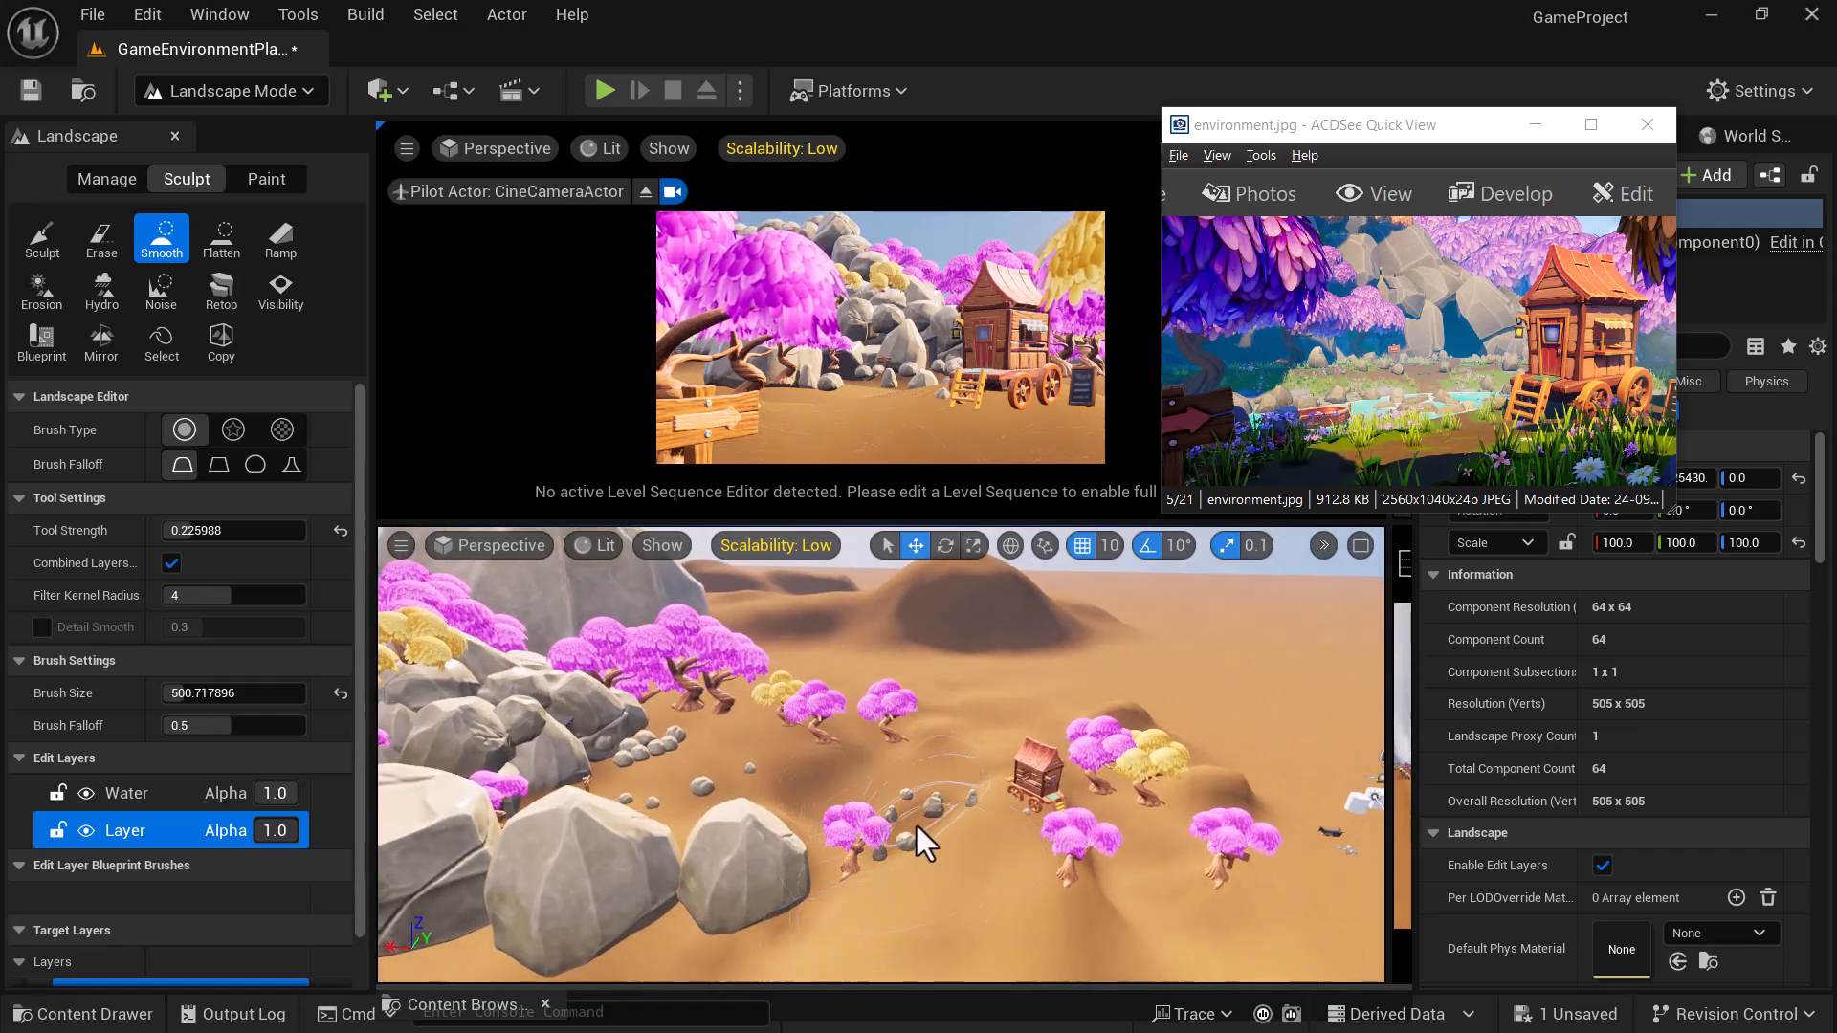
{"action": "left_click_drag", "start_coordinate": [948, 943], "coordinate": [980, 899], "text": "alt"}
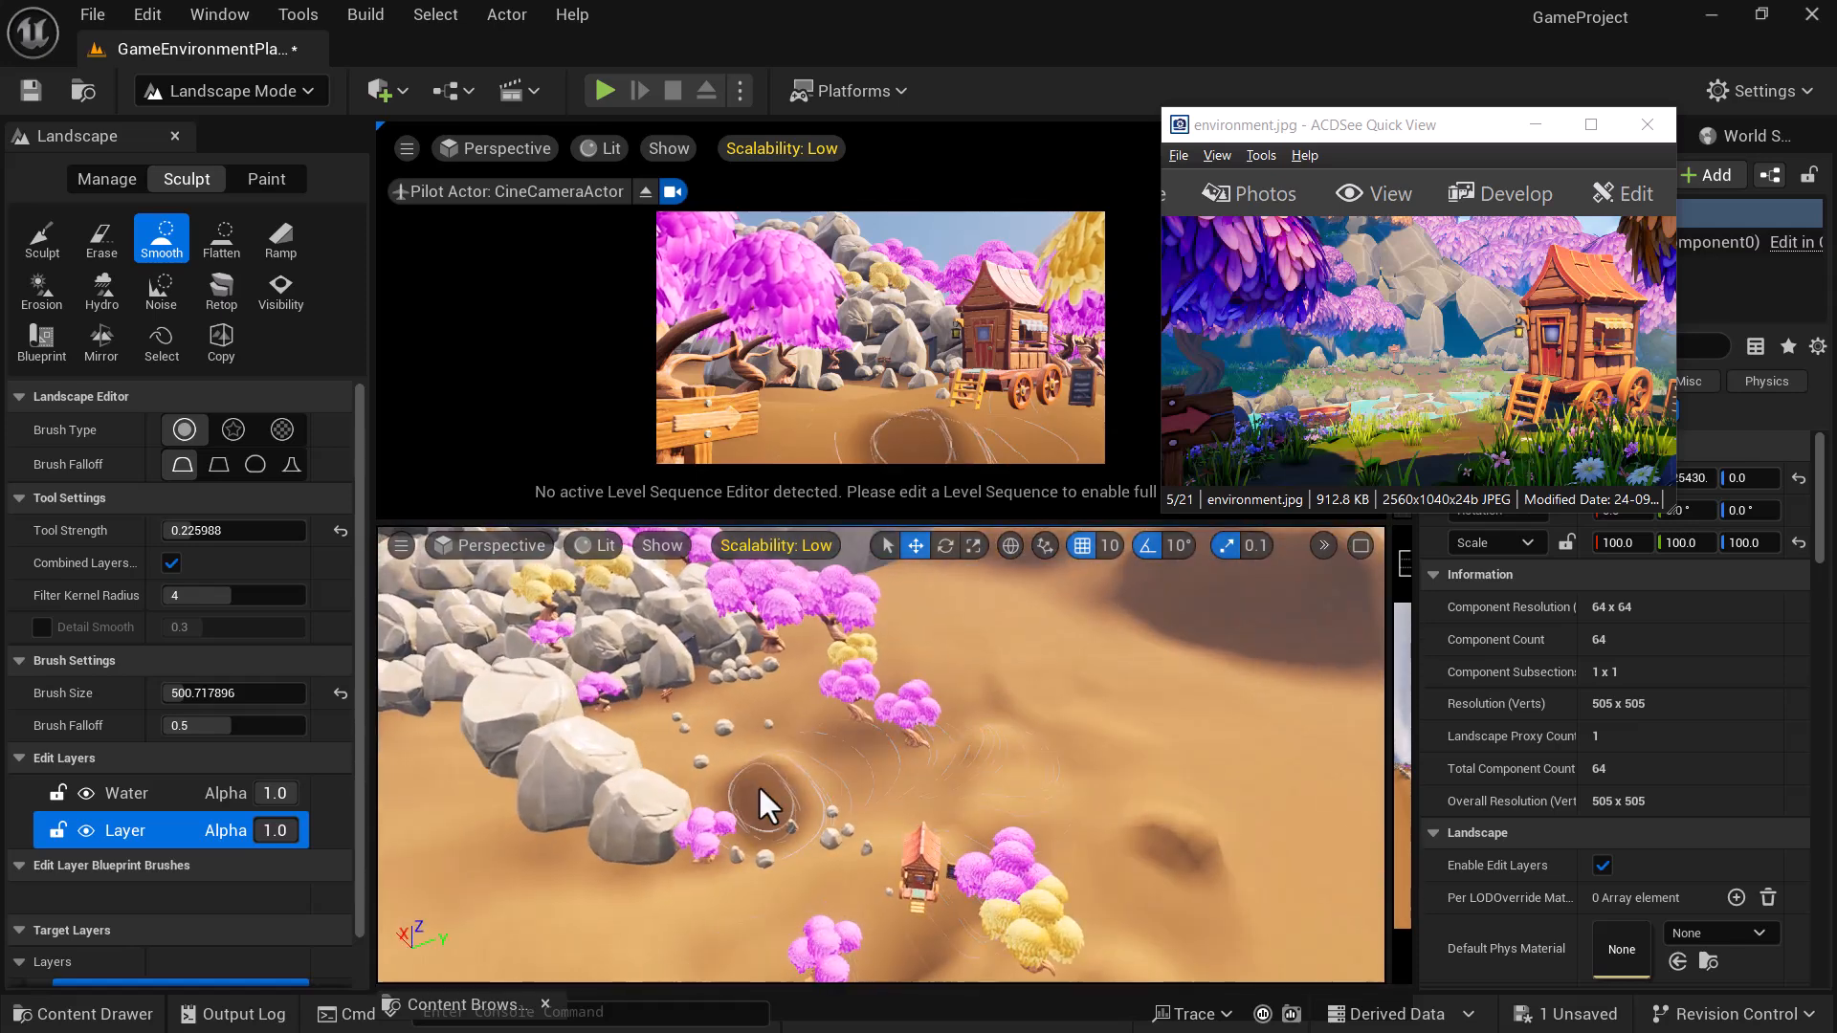
{"action": "mouse_move", "coordinate": [853, 865]}
{"action": "left_mouse_down", "text": "alt"}
{"action": "mouse_move", "coordinate": [852, 803]}
{"action": "mouse_move", "coordinate": [907, 708]}
{"action": "mouse_move", "coordinate": [952, 698]}
{"action": "left_mouse_up", "text": "alt"}
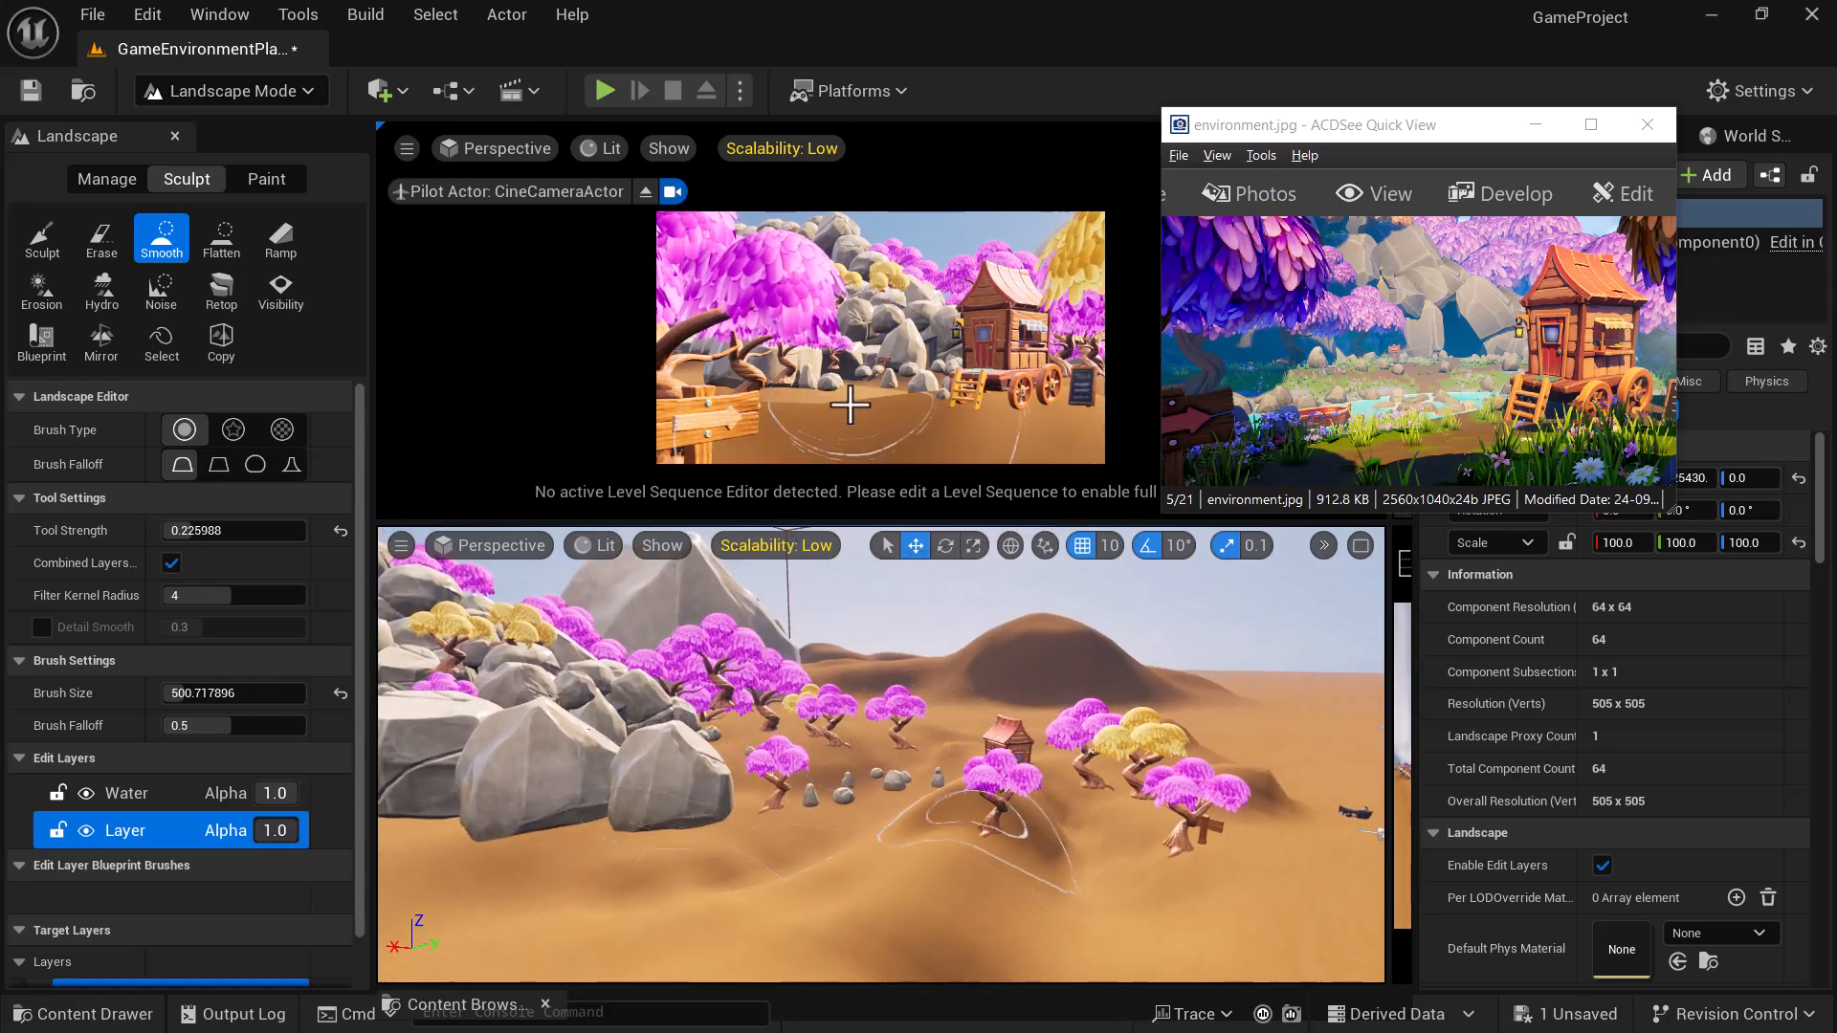
{"action": "mouse_move", "coordinate": [1025, 877]}
{"action": "left_mouse_down", "text": "alt"}
{"action": "mouse_move", "coordinate": [1062, 882]}
{"action": "mouse_move", "coordinate": [966, 890]}
{"action": "mouse_move", "coordinate": [934, 825]}
{"action": "left_mouse_up", "text": "alt"}
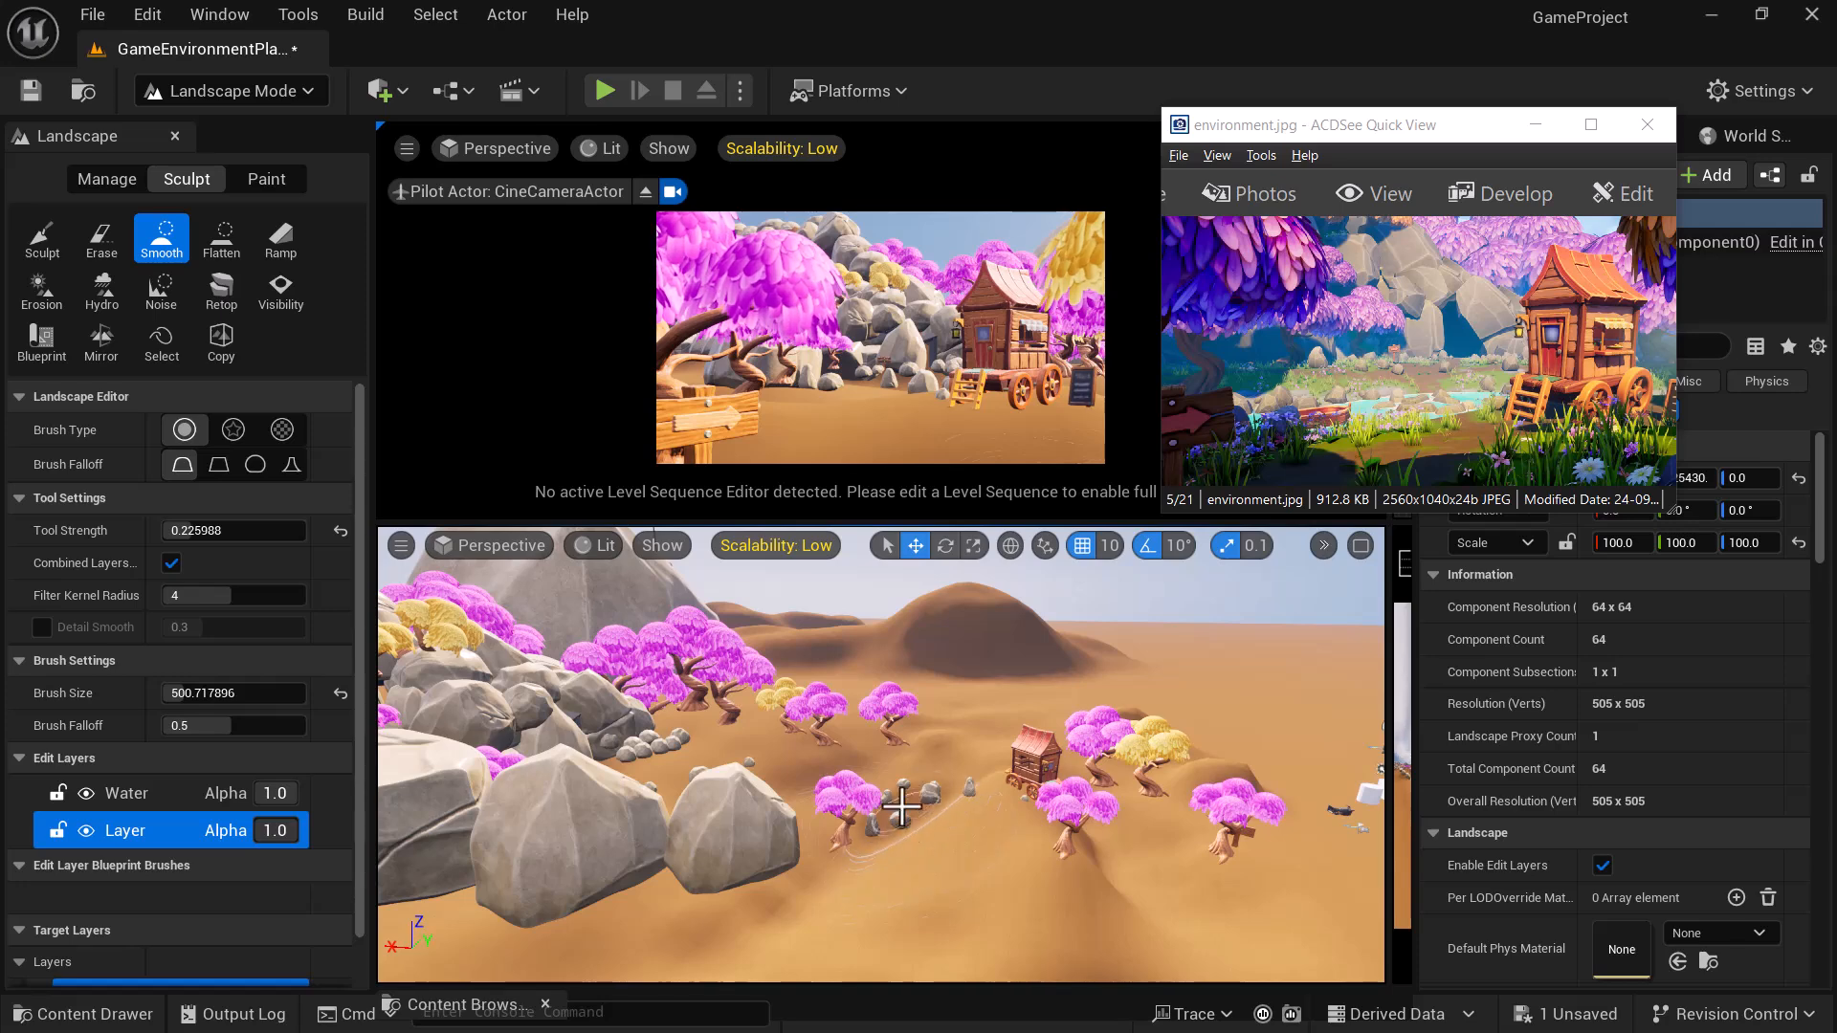
{"action": "mouse_move", "coordinate": [862, 874]}
{"action": "left_mouse_down", "text": "alt"}
{"action": "mouse_move", "coordinate": [855, 917]}
{"action": "mouse_move", "coordinate": [937, 894]}
{"action": "mouse_move", "coordinate": [713, 906]}
{"action": "left_mouse_up", "text": "alt"}
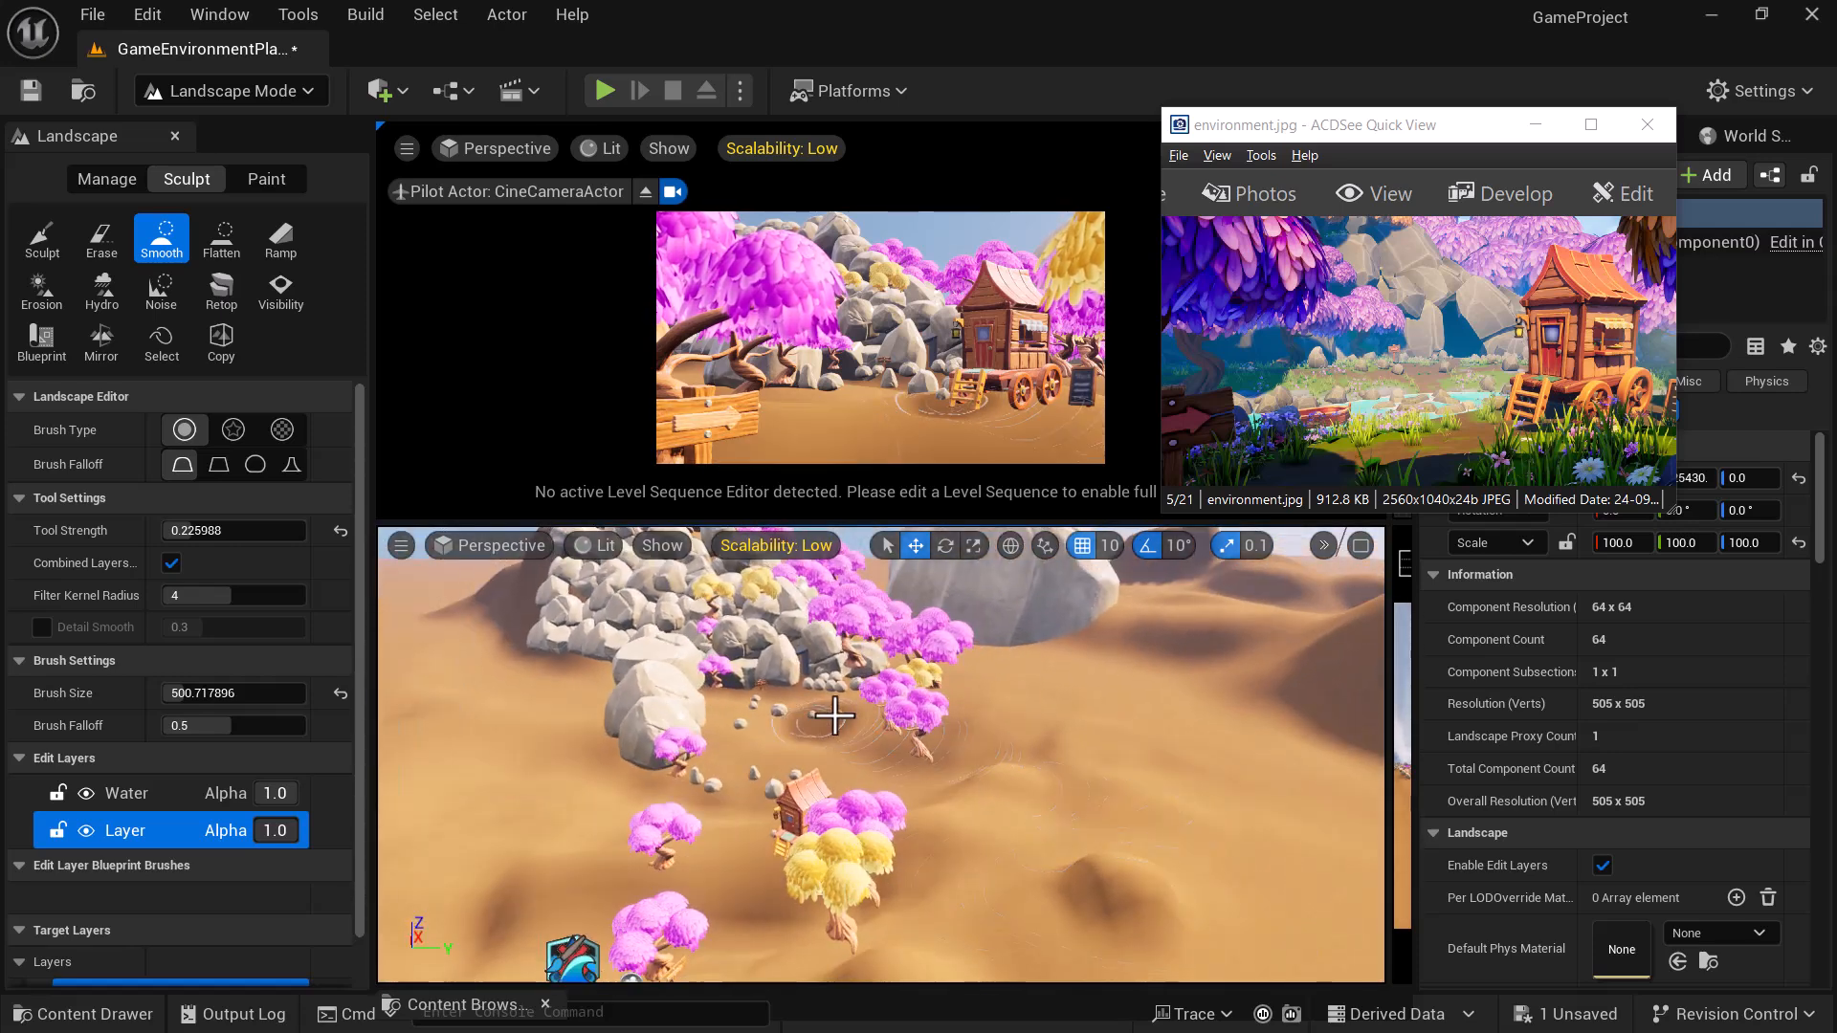
{"action": "mouse_move", "coordinate": [764, 755]}
{"action": "left_mouse_down", "text": "alt"}
{"action": "mouse_move", "coordinate": [813, 684]}
{"action": "mouse_move", "coordinate": [854, 761]}
{"action": "mouse_move", "coordinate": [842, 751]}
{"action": "mouse_move", "coordinate": [880, 715]}
{"action": "mouse_move", "coordinate": [869, 735]}
{"action": "left_mouse_up", "text": "alt"}
{"action": "mouse_move", "coordinate": [992, 758]}
{"action": "left_mouse_down", "text": "alt"}
{"action": "mouse_move", "coordinate": [955, 716]}
{"action": "mouse_move", "coordinate": [1035, 627]}
{"action": "left_mouse_up", "text": "alt"}
{"action": "mouse_move", "coordinate": [945, 722]}
{"action": "left_mouse_down", "text": "alt"}
{"action": "mouse_move", "coordinate": [955, 701]}
{"action": "mouse_move", "coordinate": [972, 733]}
{"action": "left_mouse_up", "text": "alt"}
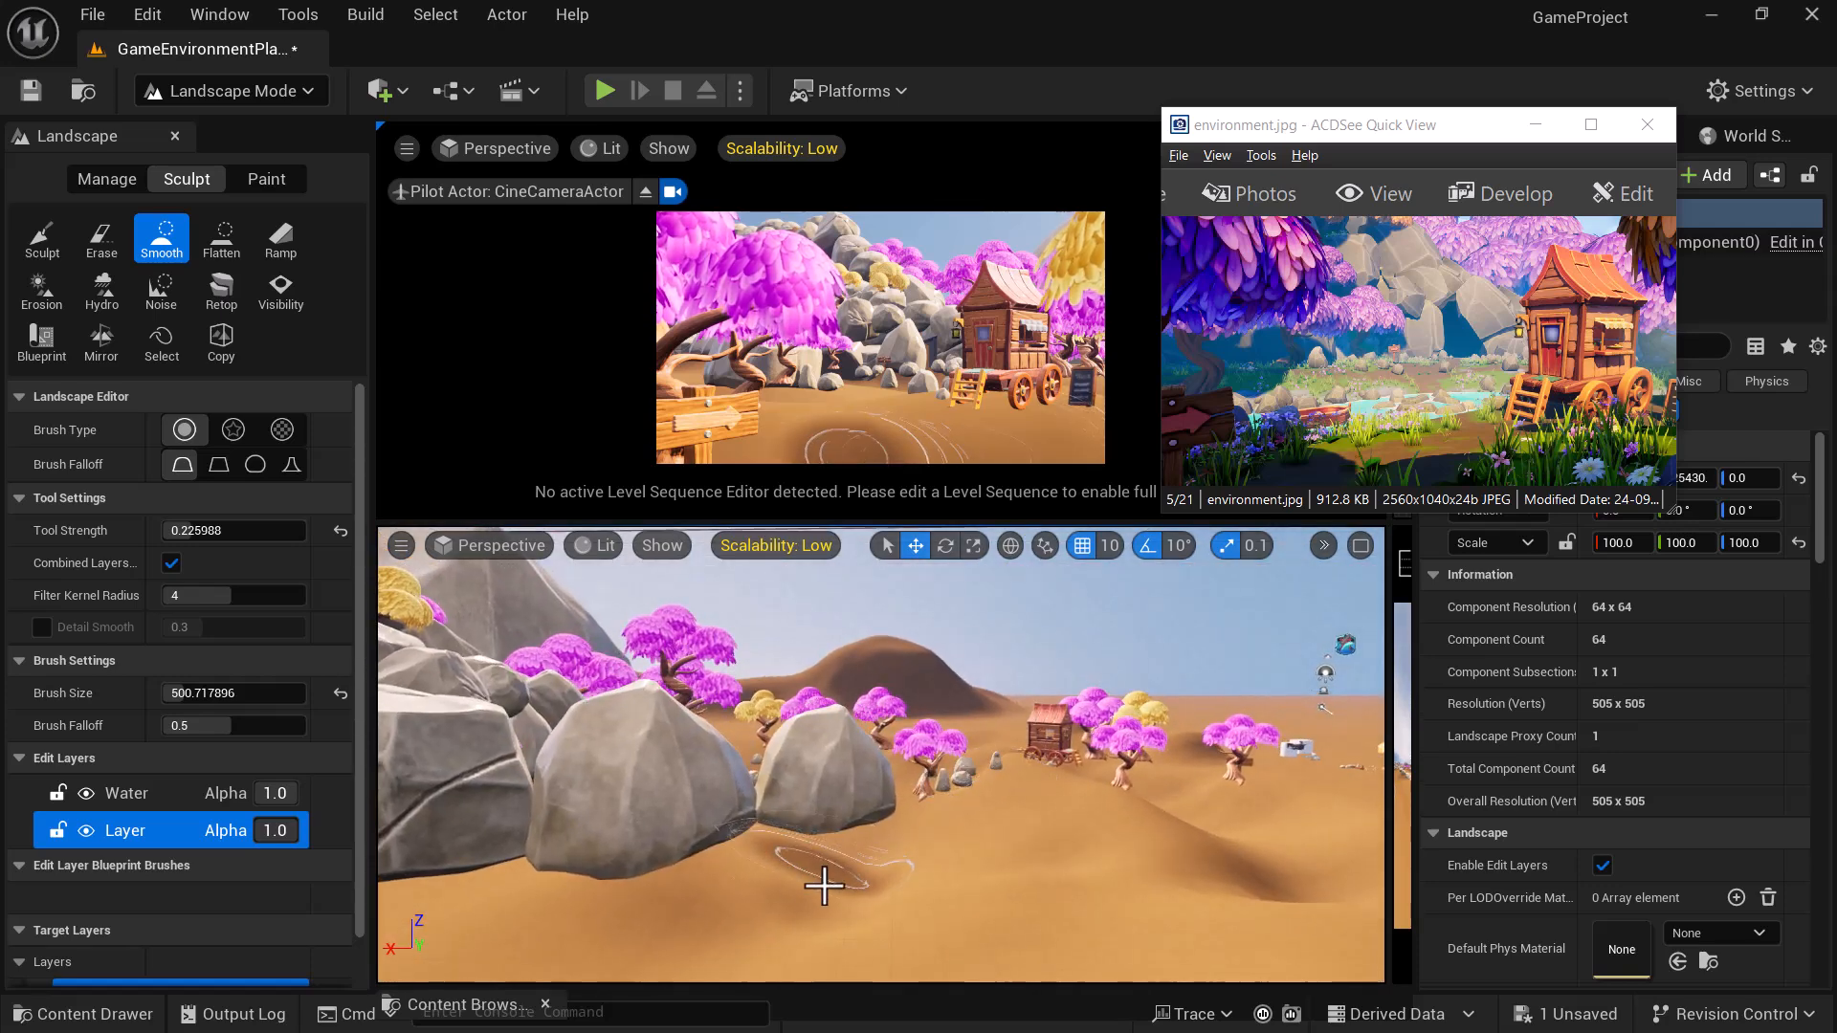
{"action": "left_click_drag", "start_coordinate": [936, 877], "coordinate": [574, 920], "text": "alt"}
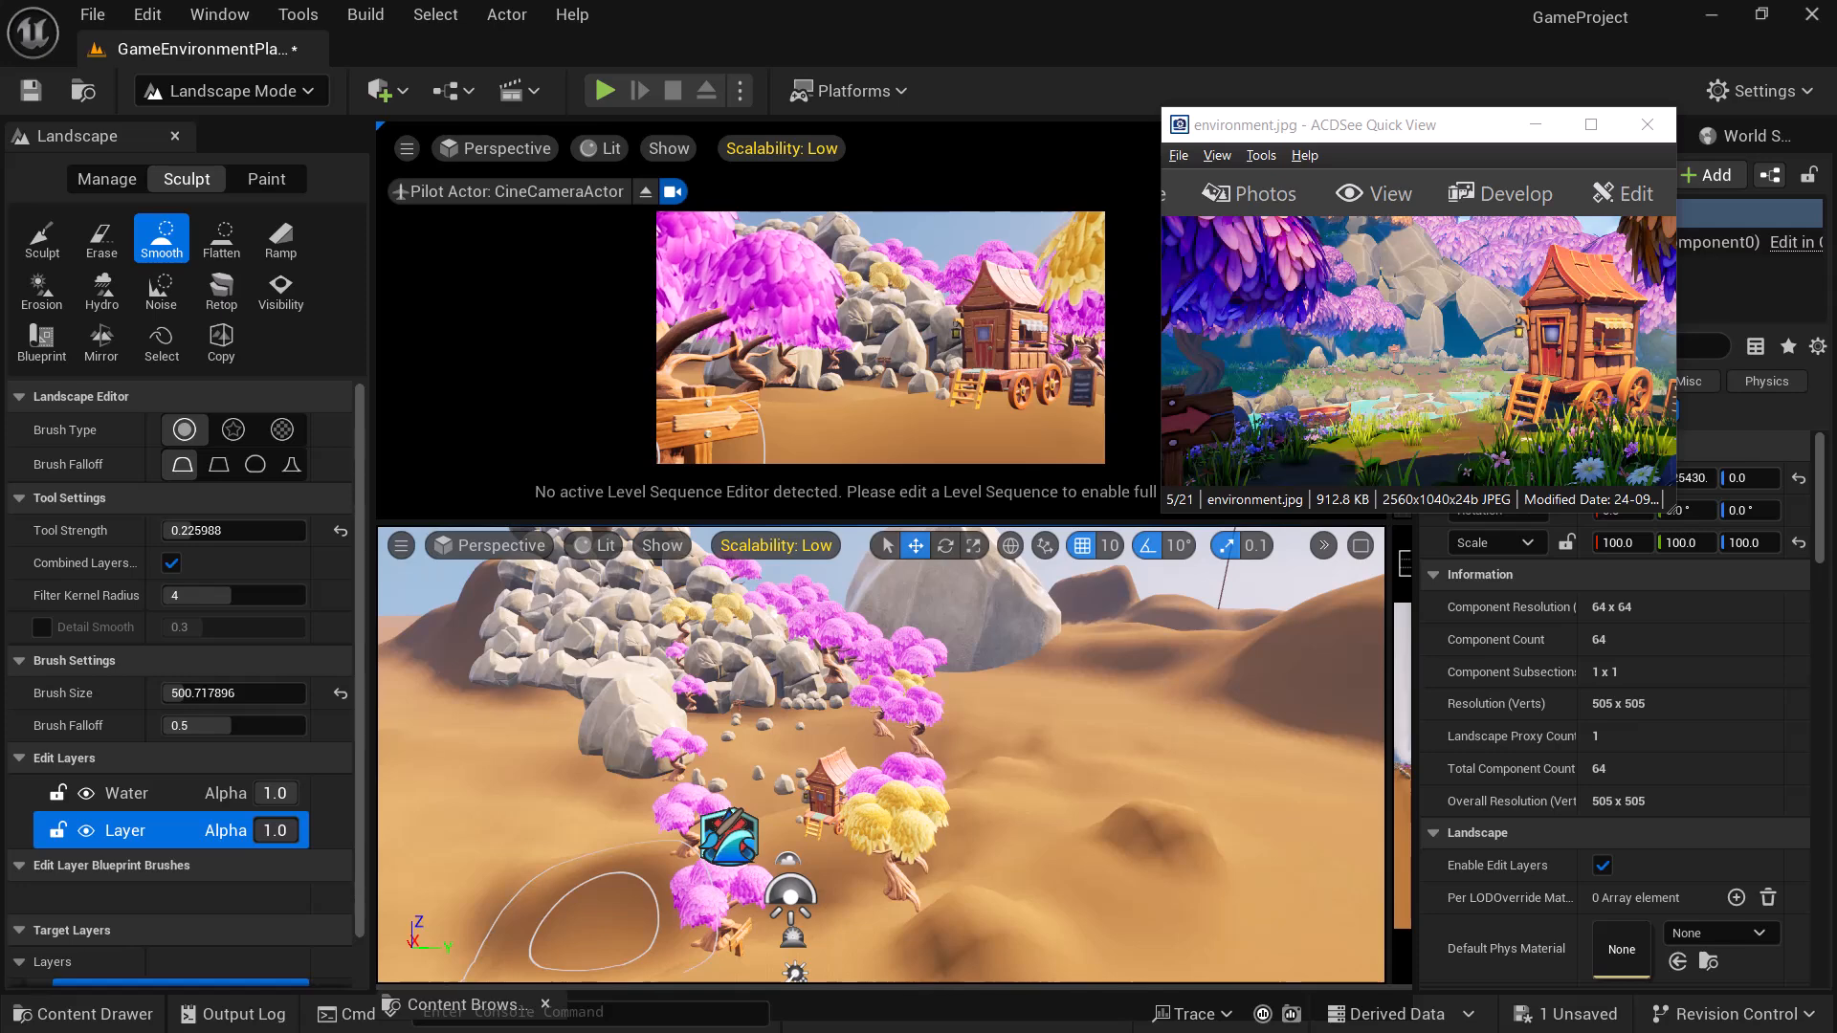
{"action": "left_click_drag", "start_coordinate": [595, 921], "coordinate": [753, 923], "text": "alt"}
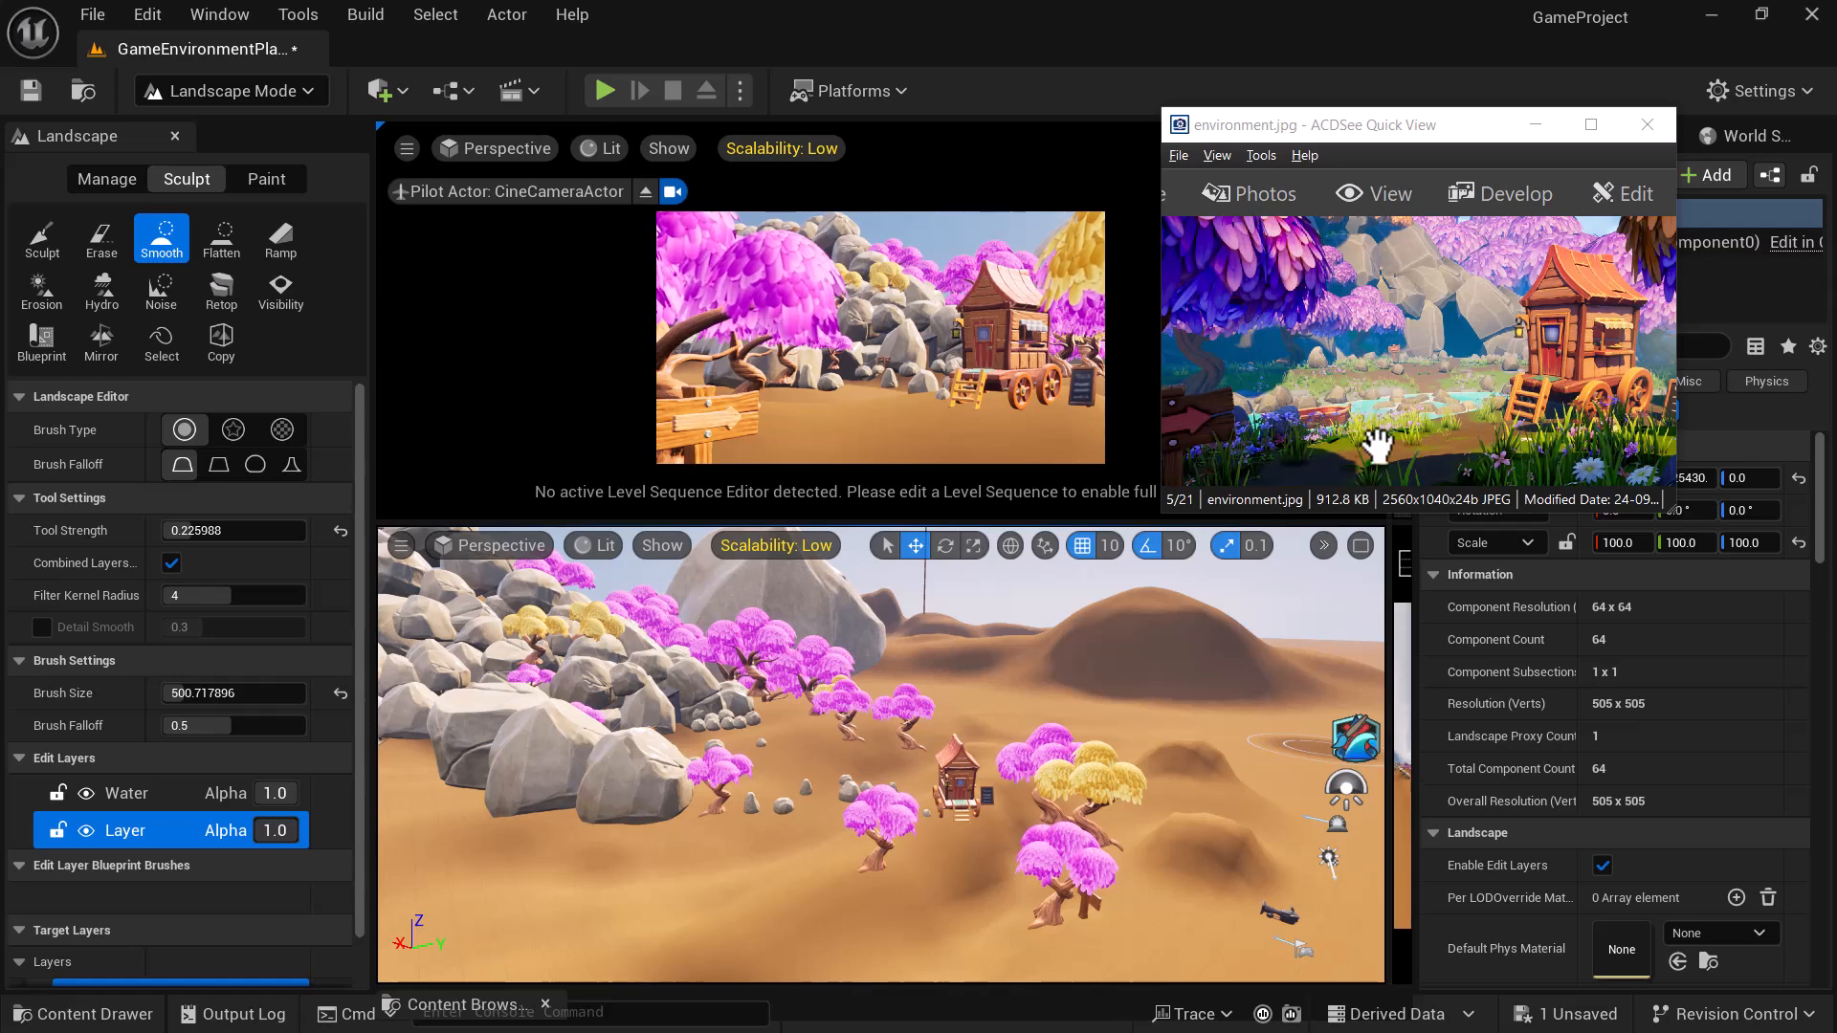
{"action": "mouse_move", "coordinate": [976, 847]}
{"action": "left_mouse_down", "text": "alt"}
{"action": "mouse_move", "coordinate": [1039, 880]}
{"action": "mouse_move", "coordinate": [1100, 765]}
{"action": "mouse_move", "coordinate": [1138, 760]}
{"action": "mouse_move", "coordinate": [1133, 832]}
{"action": "mouse_move", "coordinate": [1081, 890]}
{"action": "mouse_move", "coordinate": [1148, 837]}
{"action": "mouse_move", "coordinate": [1169, 866]}
{"action": "mouse_move", "coordinate": [1036, 868]}
{"action": "left_mouse_up", "text": "alt"}
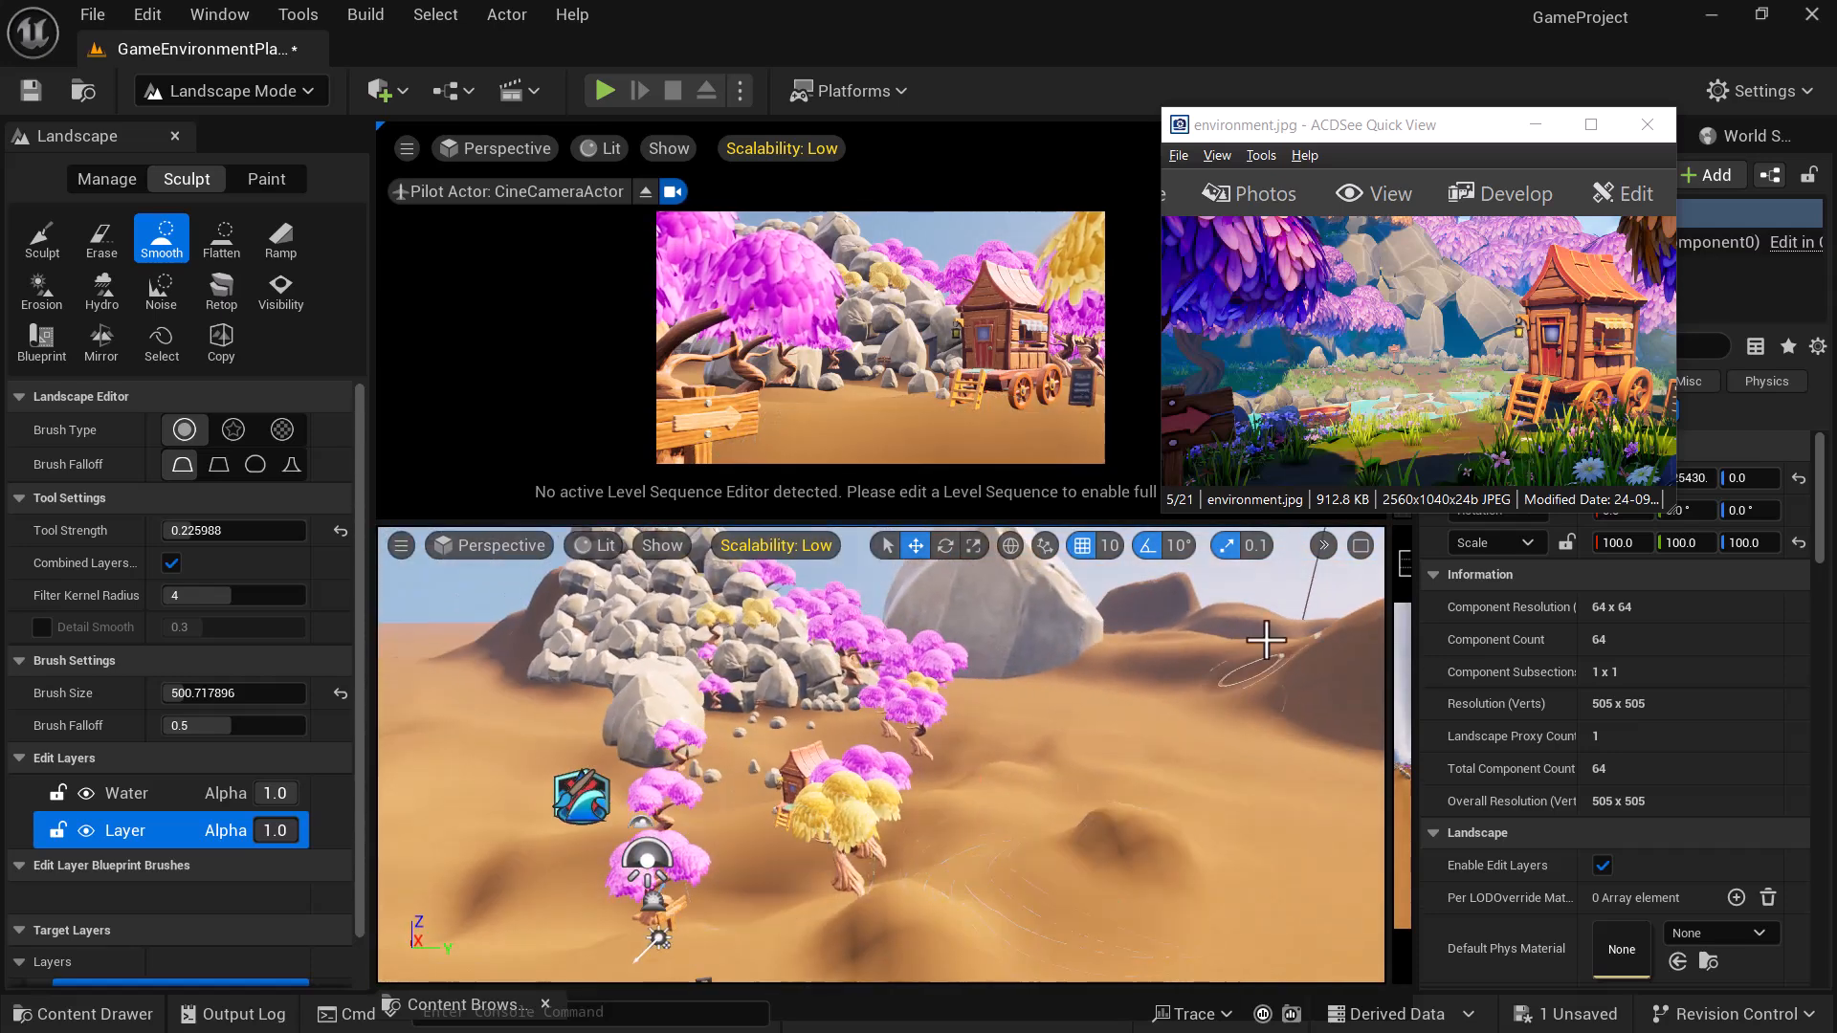
{"action": "mouse_move", "coordinate": [792, 731]}
{"action": "left_mouse_down", "text": "alt"}
{"action": "mouse_move", "coordinate": [847, 735]}
{"action": "mouse_move", "coordinate": [890, 780]}
{"action": "mouse_move", "coordinate": [782, 710]}
{"action": "left_mouse_up", "text": "alt"}
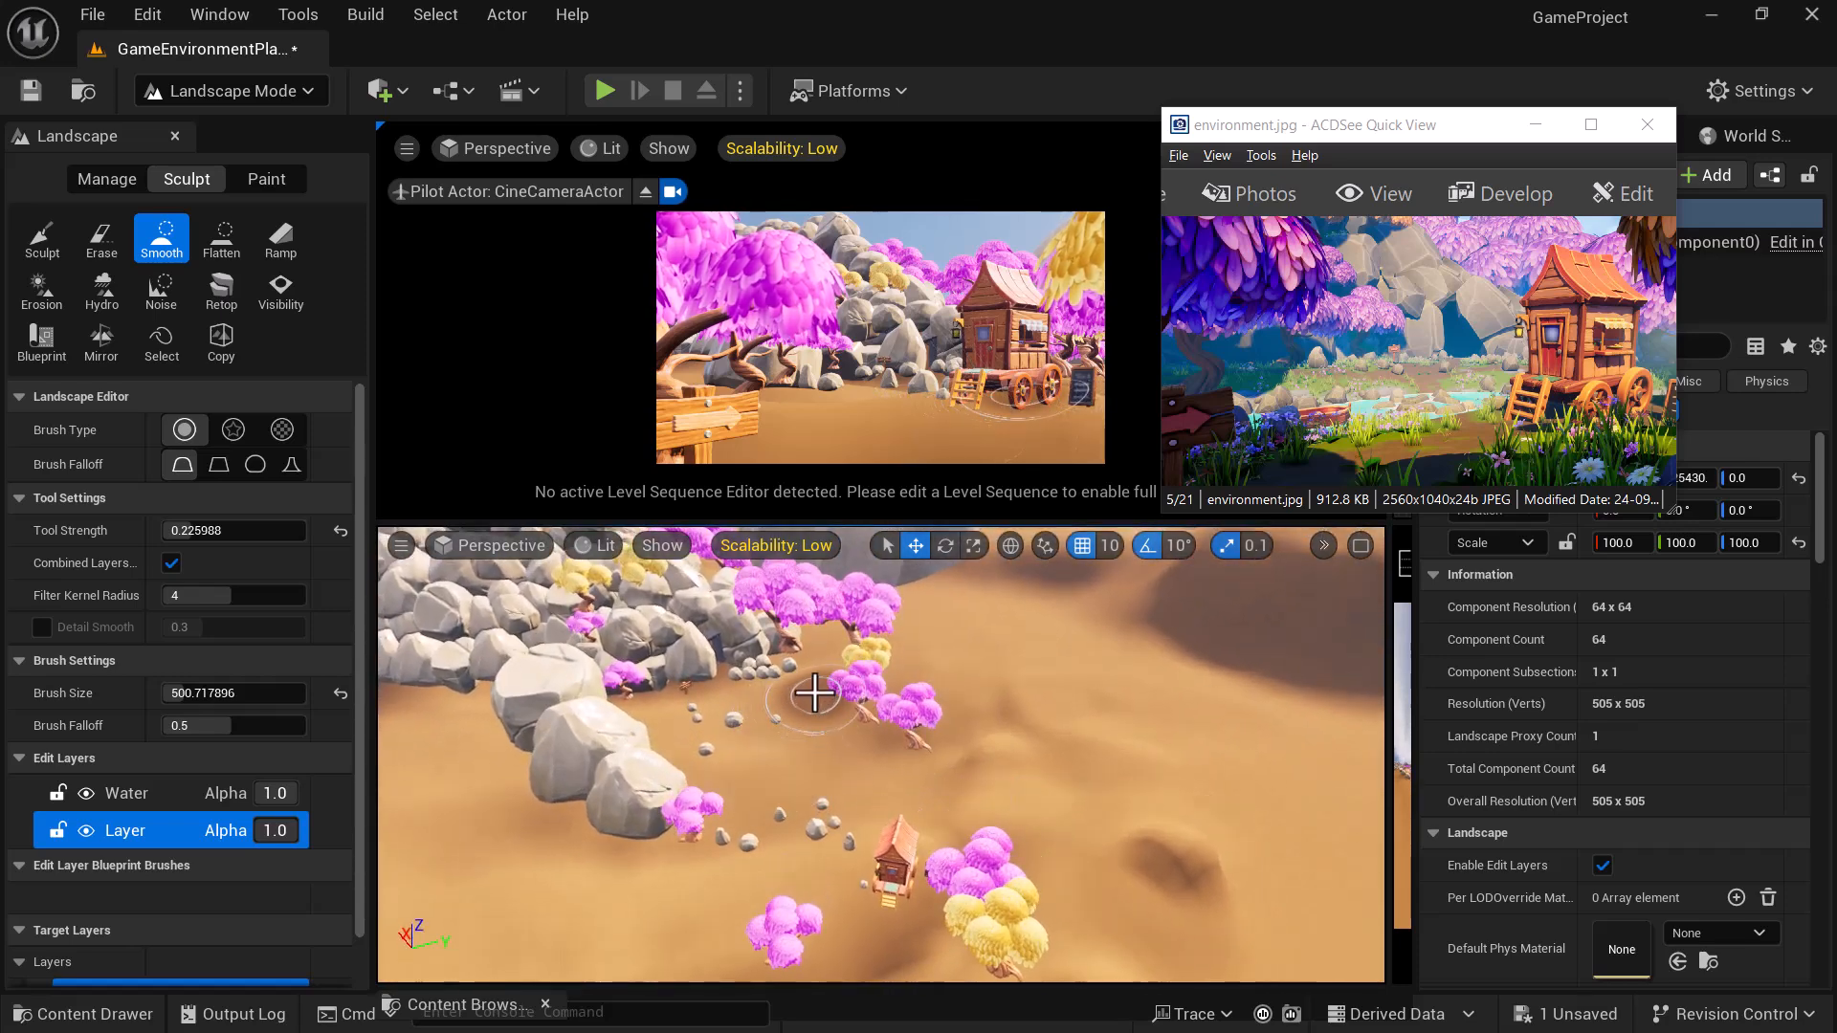
- Enlarge the Smooth brush to about 856 and inspect the ground between the small stones, trees and large boulder up close
{"action": "left_click_drag", "start_coordinate": [821, 748], "coordinate": [831, 646], "text": "alt"}
{"action": "left_click_drag", "start_coordinate": [812, 877], "coordinate": [834, 786], "text": "alt"}
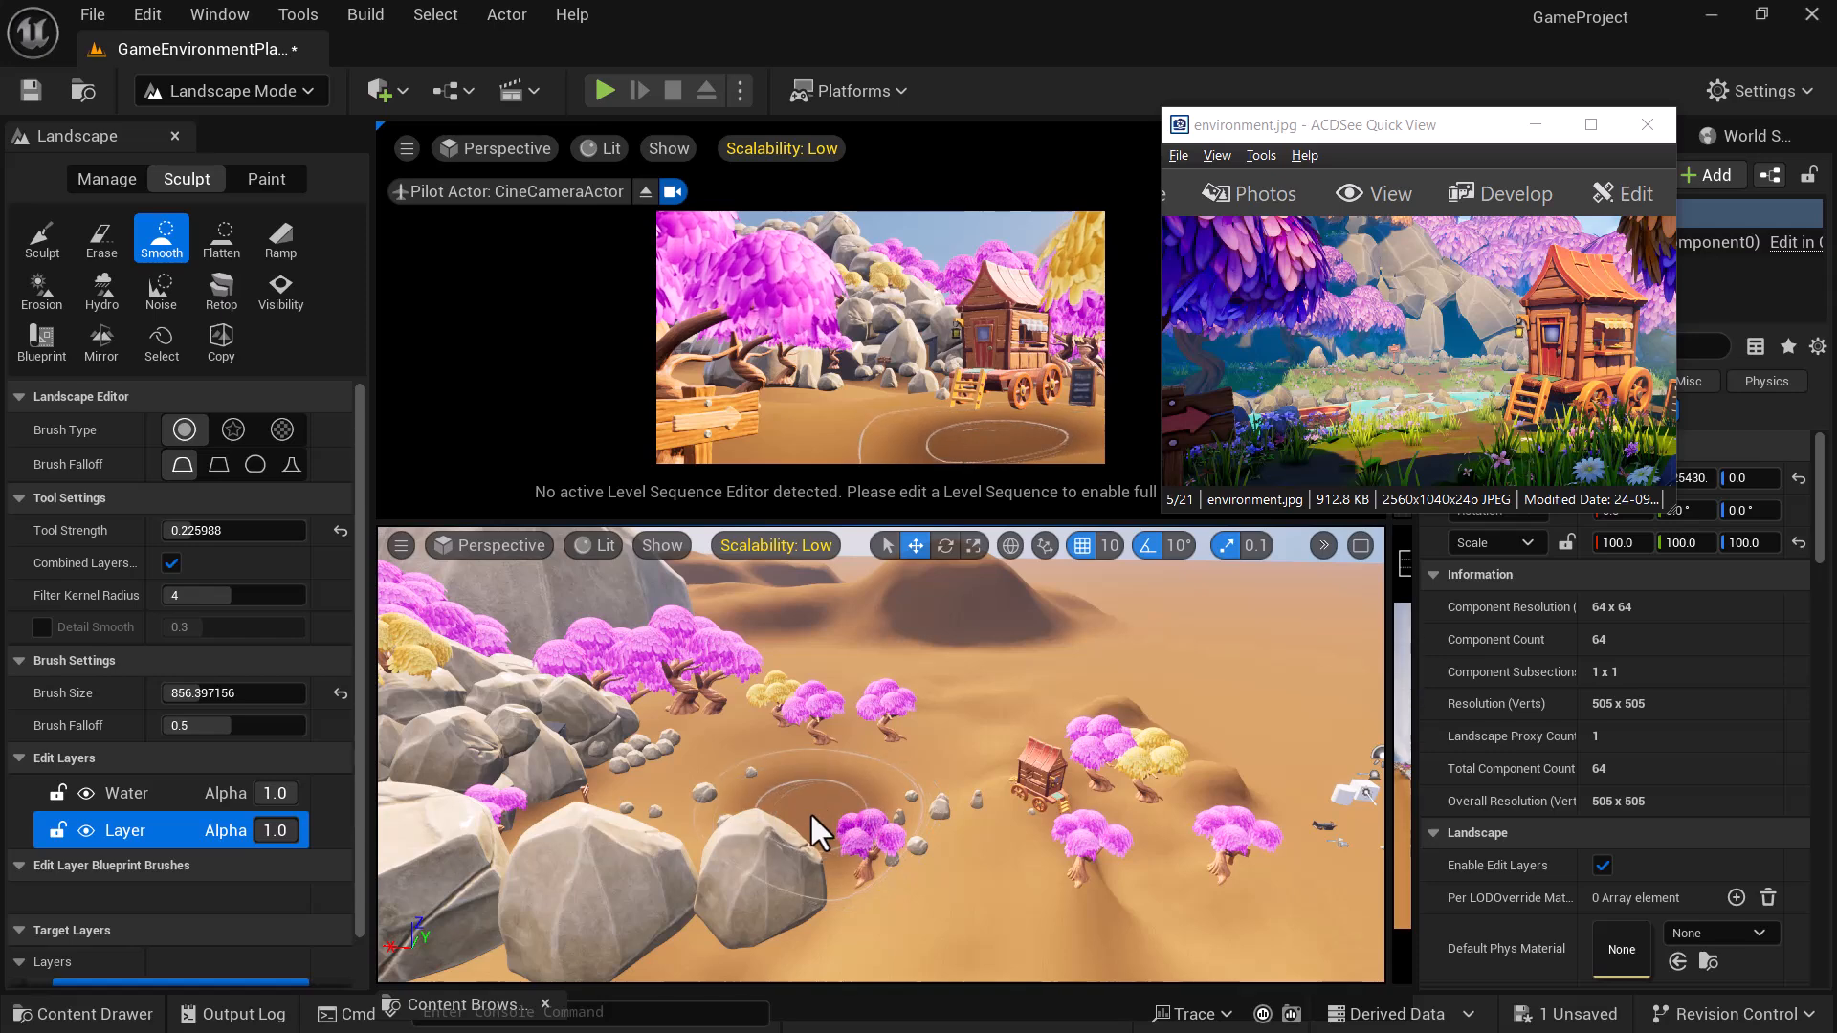
{"action": "mouse_move", "coordinate": [831, 842]}
{"action": "left_mouse_down", "text": "alt"}
{"action": "mouse_move", "coordinate": [846, 751]}
{"action": "mouse_move", "coordinate": [885, 782]}
{"action": "mouse_move", "coordinate": [825, 780]}
{"action": "mouse_move", "coordinate": [861, 751]}
{"action": "mouse_move", "coordinate": [885, 813]}
{"action": "mouse_move", "coordinate": [1000, 794]}
{"action": "mouse_move", "coordinate": [918, 792]}
{"action": "left_mouse_up", "text": "alt"}
{"action": "left_click_drag", "start_coordinate": [1040, 762], "coordinate": [1005, 775], "text": "alt"}
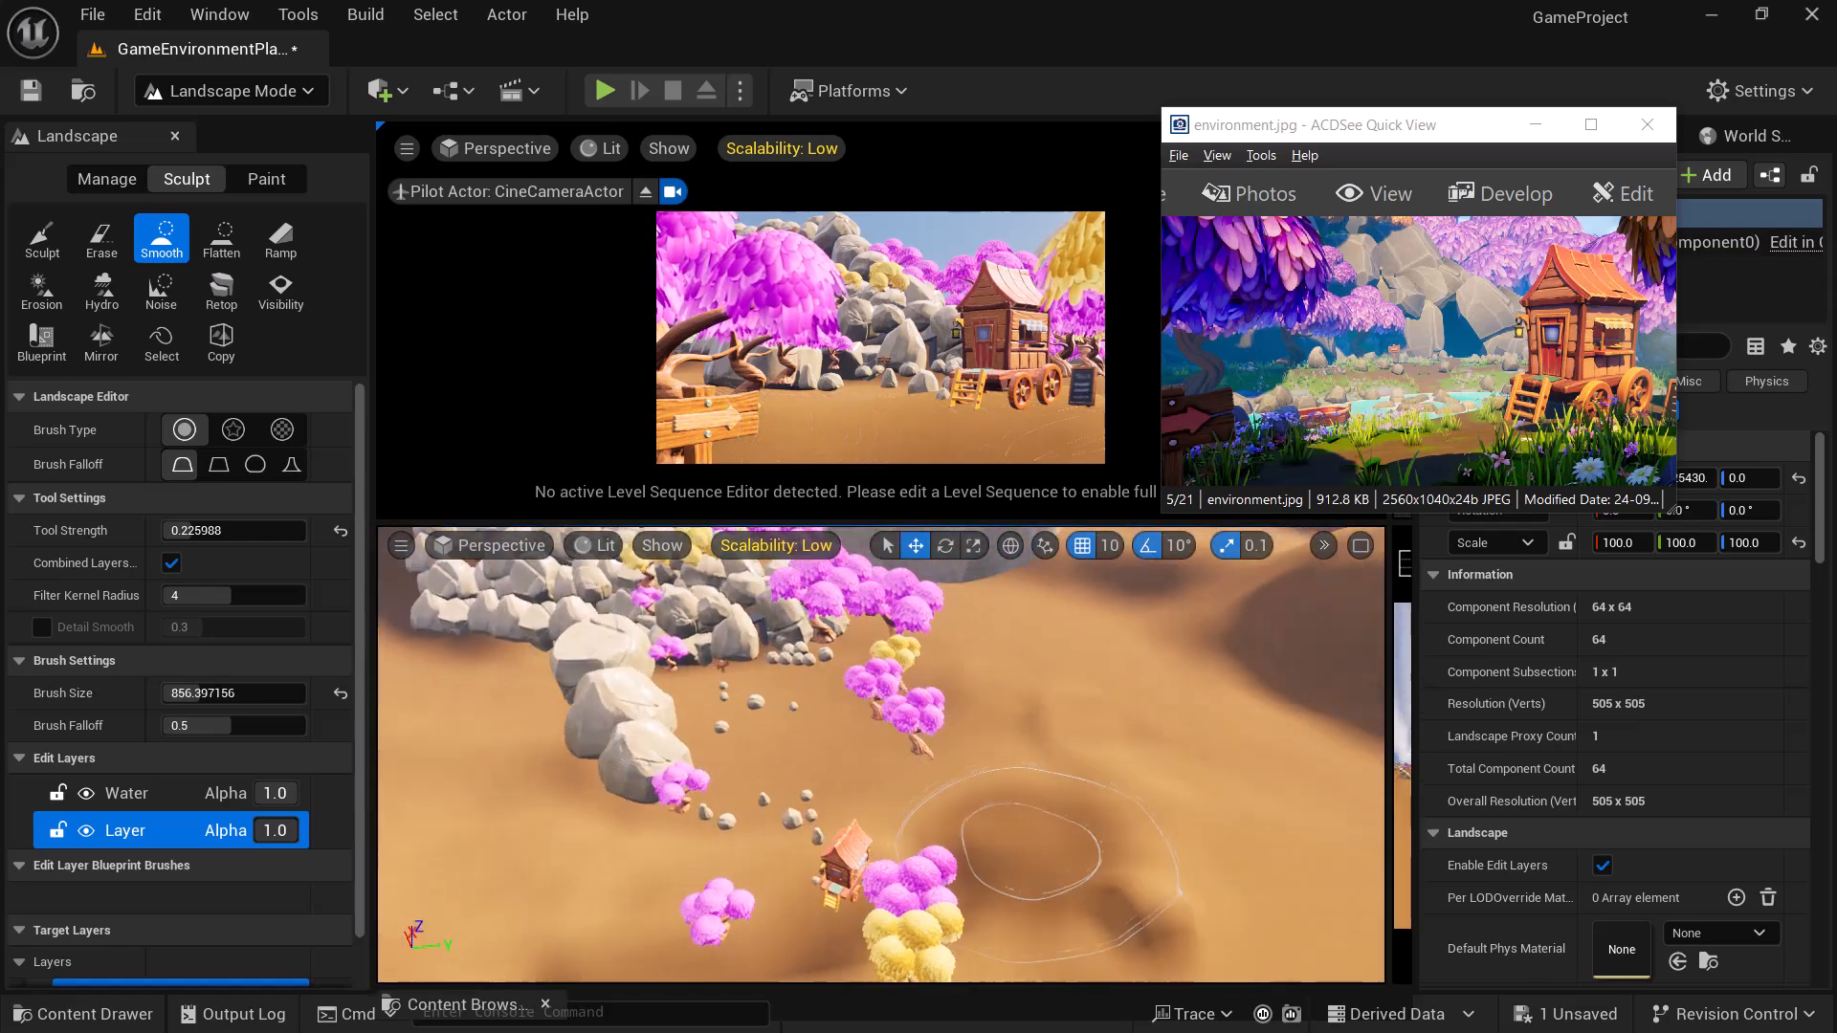
{"action": "left_click_drag", "start_coordinate": [852, 780], "coordinate": [852, 741], "text": "alt"}
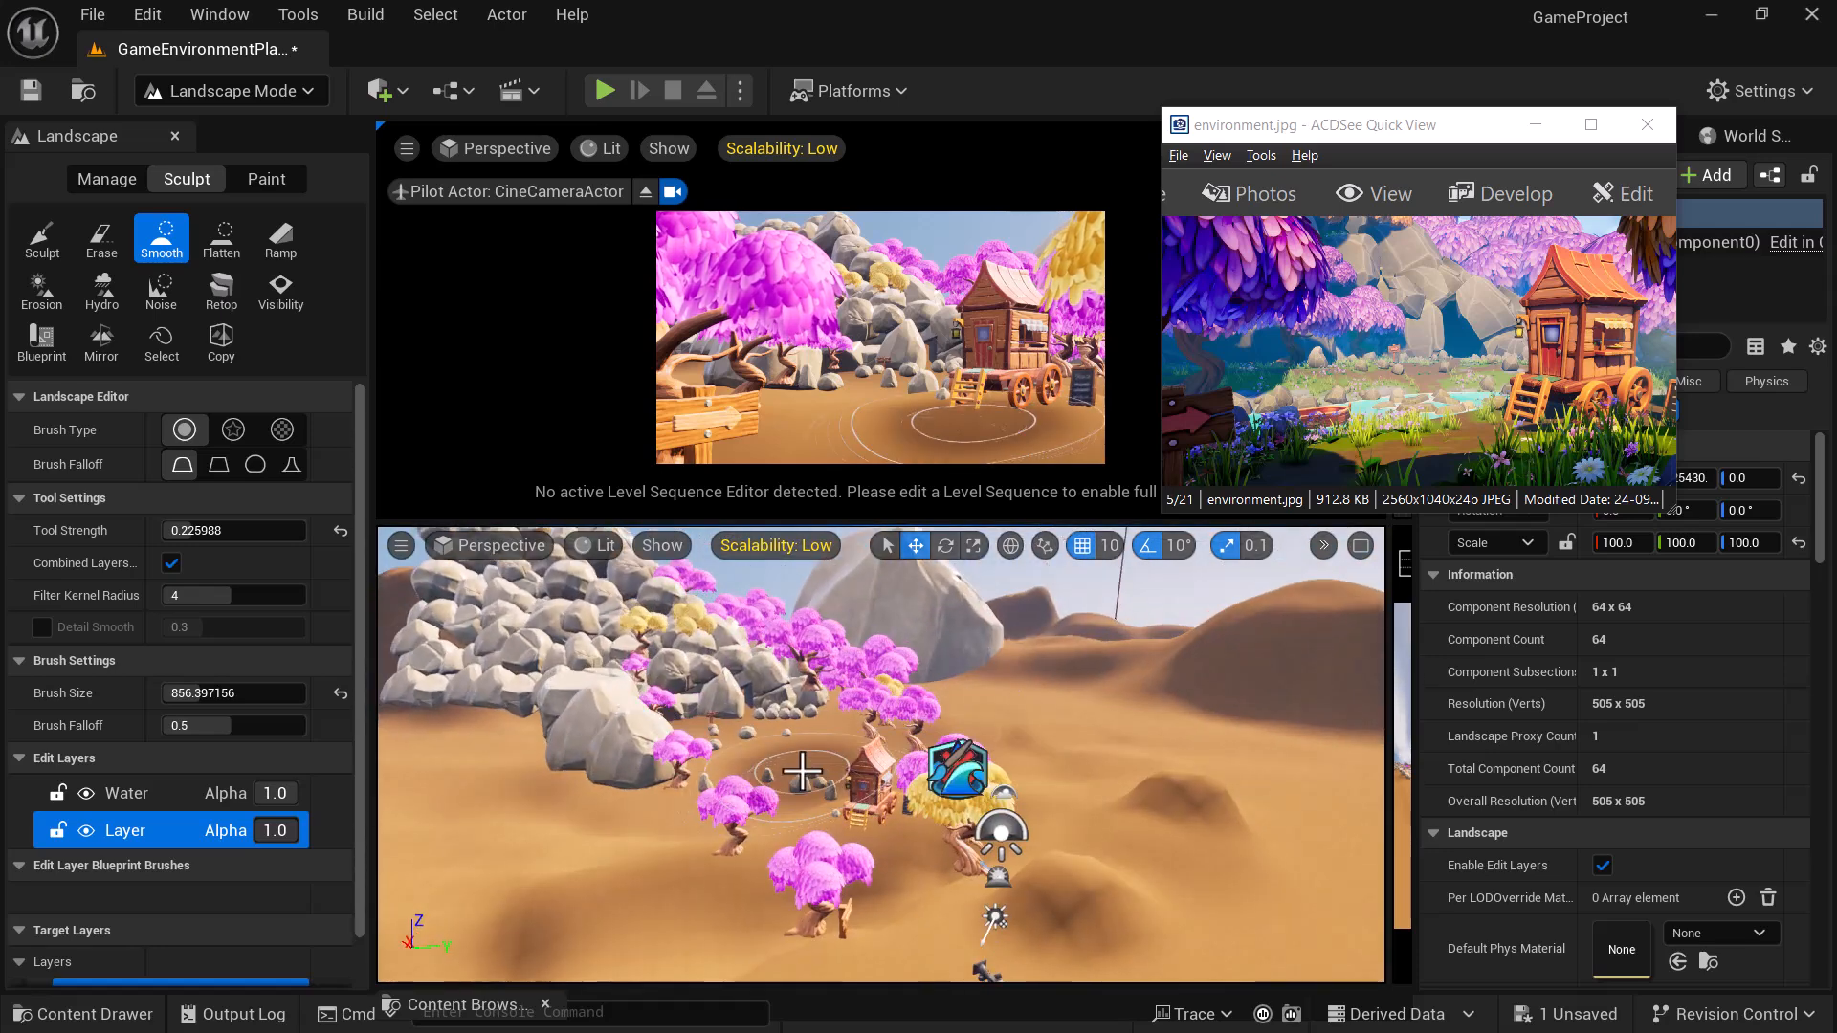
{"action": "key", "text": "w"}
{"action": "mouse_move", "coordinate": [802, 771]}
{"action": "right_mouse_down"}
{"action": "mouse_move", "coordinate": [746, 761]}
{"action": "mouse_move", "coordinate": [838, 763]}
{"action": "right_mouse_up"}
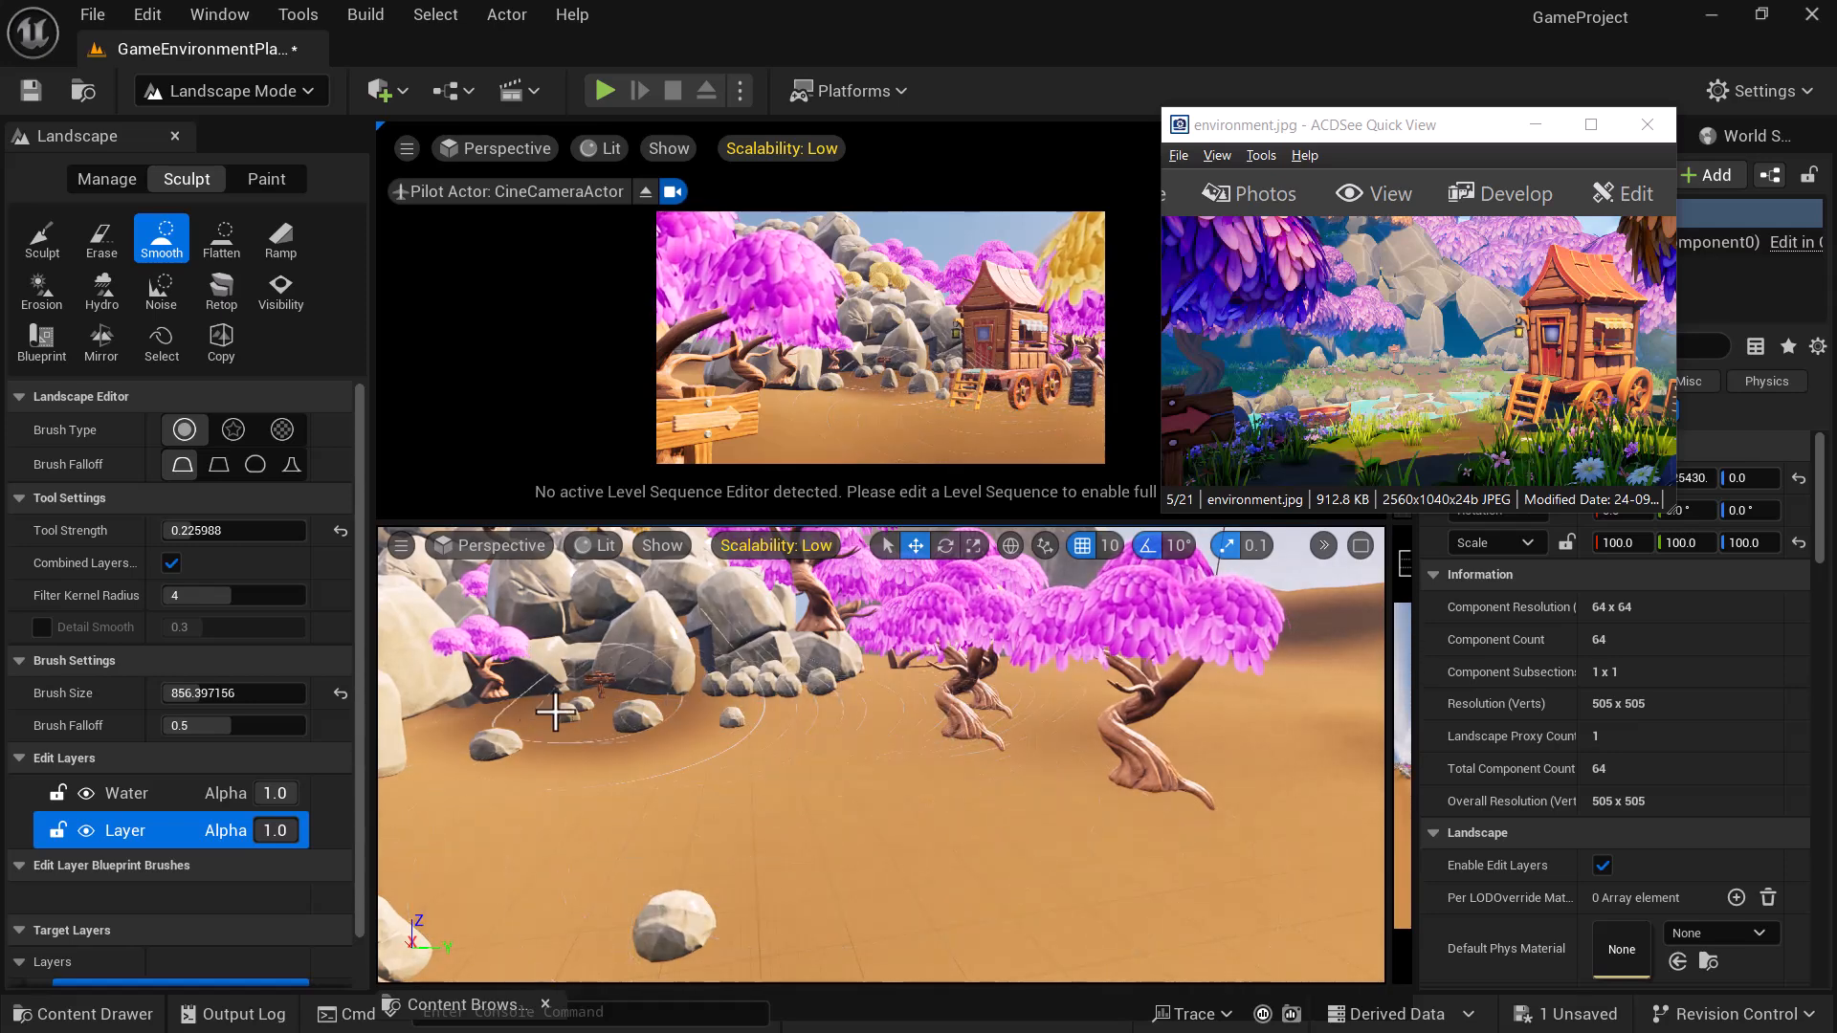
{"action": "scroll", "coordinate": [985, 873], "scroll_direction": "down", "scroll_amount": 1}
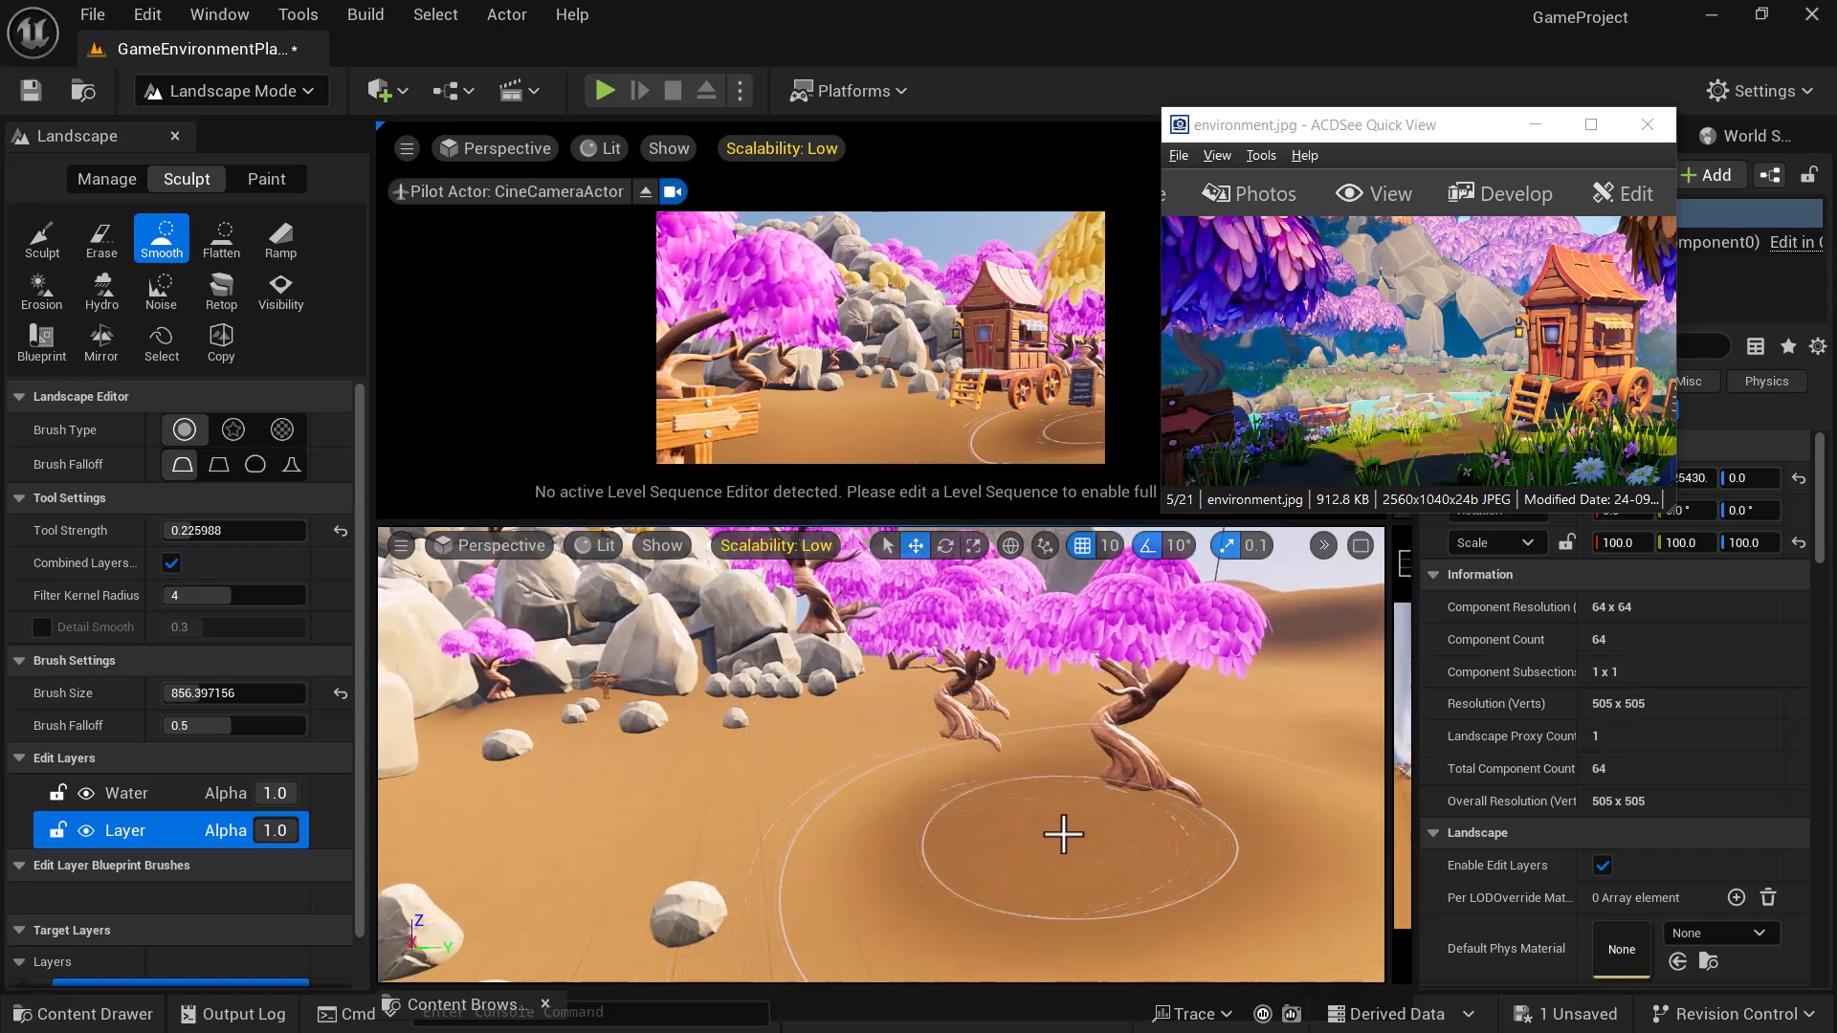
{"action": "scroll", "coordinate": [966, 712], "scroll_direction": "down", "scroll_amount": 1}
{"action": "mouse_move", "coordinate": [1041, 855]}
{"action": "right_mouse_down"}
{"action": "mouse_move", "coordinate": [1196, 847]}
{"action": "mouse_move", "coordinate": [947, 824]}
{"action": "right_mouse_up"}
{"action": "scroll", "coordinate": [1071, 804], "scroll_direction": "down", "scroll_amount": 3}
{"action": "mouse_move", "coordinate": [810, 832]}
{"action": "right_mouse_down"}
{"action": "mouse_move", "coordinate": [746, 865]}
{"action": "mouse_move", "coordinate": [839, 871]}
{"action": "mouse_move", "coordinate": [861, 832]}
{"action": "mouse_move", "coordinate": [986, 794]}
{"action": "mouse_move", "coordinate": [1043, 799]}
{"action": "mouse_move", "coordinate": [1053, 833]}
{"action": "mouse_move", "coordinate": [1186, 813]}
{"action": "mouse_move", "coordinate": [838, 906]}
{"action": "mouse_move", "coordinate": [727, 861]}
{"action": "mouse_move", "coordinate": [695, 890]}
{"action": "right_mouse_up"}
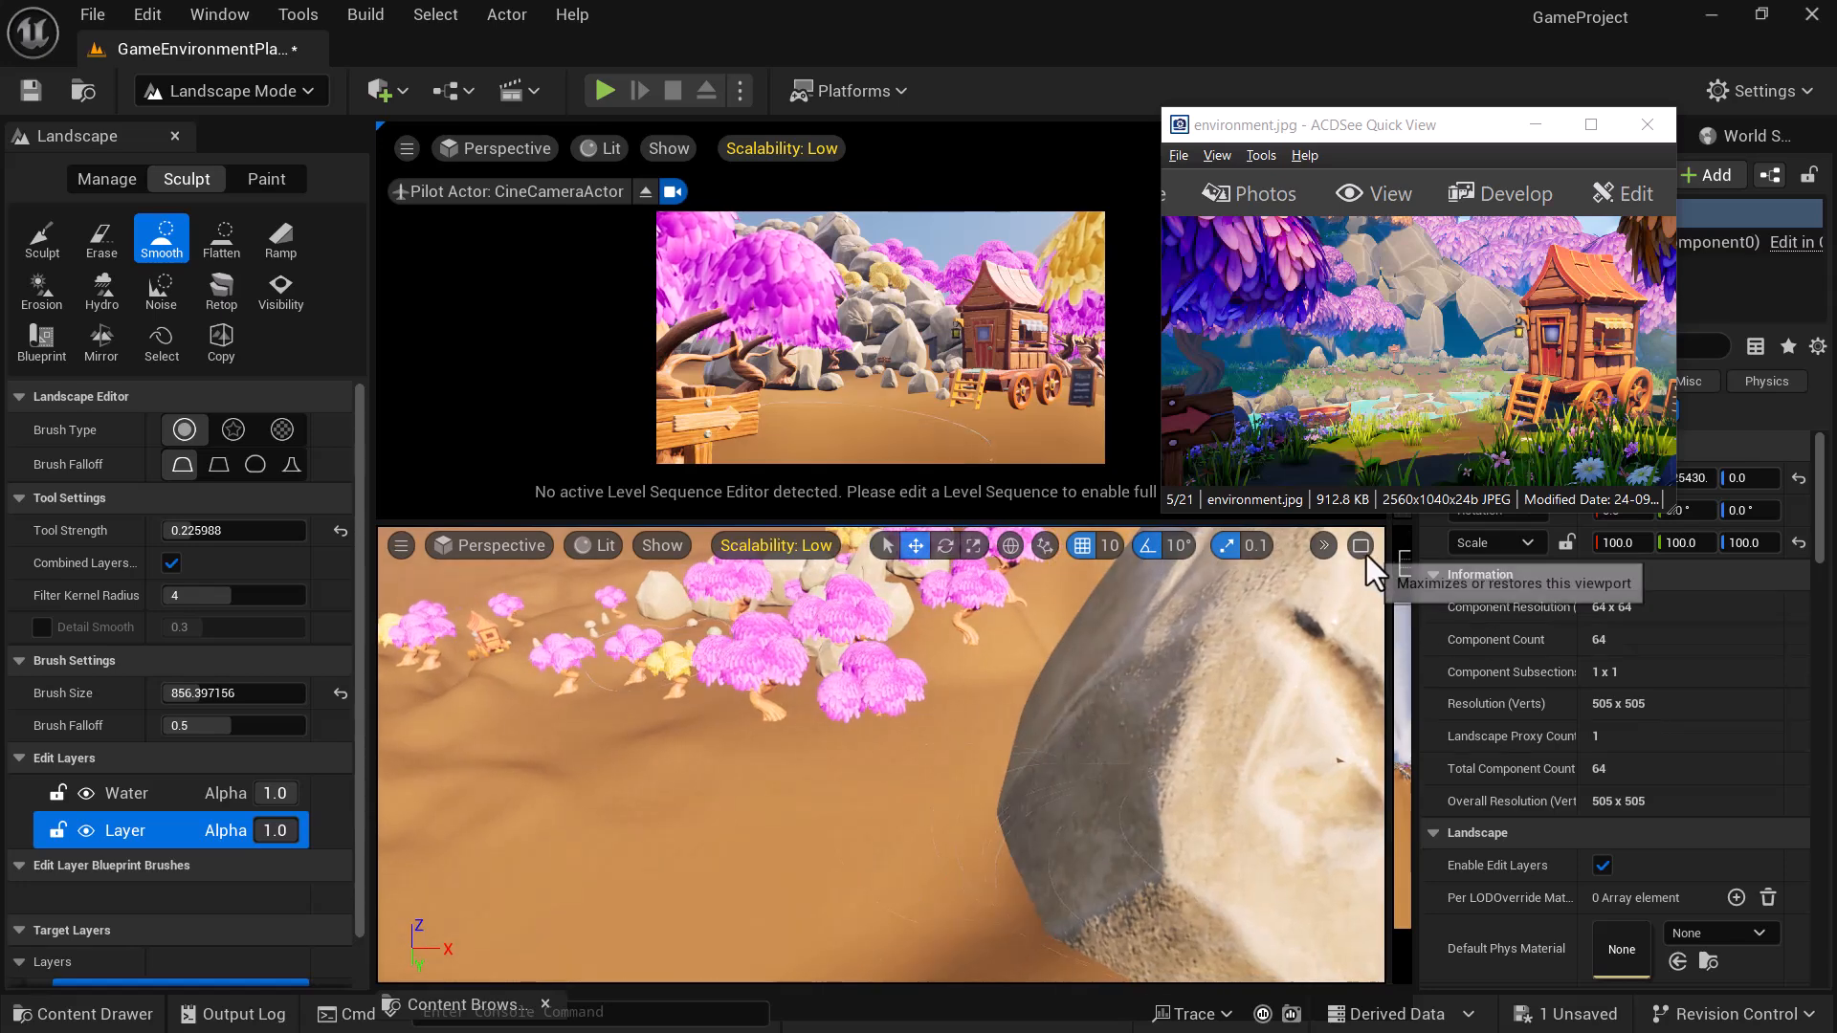
- Maximize the perspective viewport to see the terrain beside the trees and large boulder
{"action": "left_click", "coordinate": [1359, 545]}
{"action": "right_click_drag", "start_coordinate": [878, 717], "coordinate": [862, 688]}
{"action": "right_click_drag", "start_coordinate": [555, 636], "coordinate": [728, 637]}
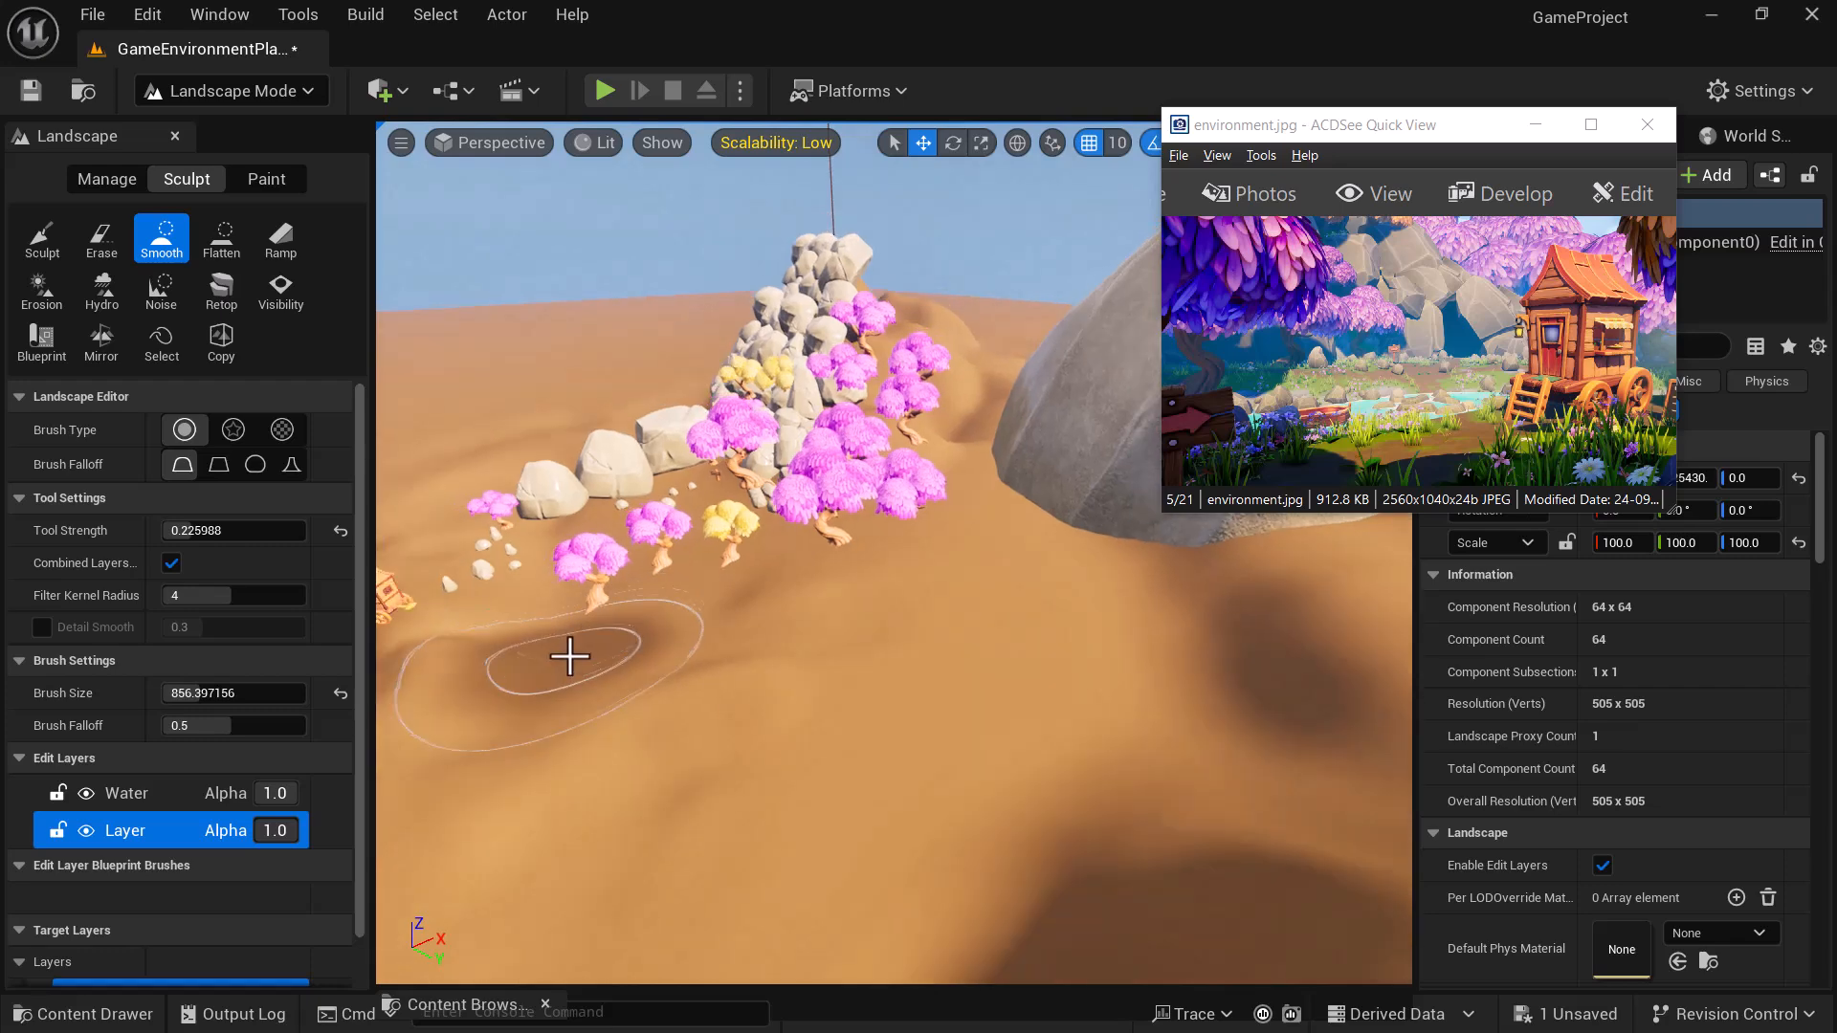
- Smooth the mound near the wagon and the twisted tree, reducing the brush size to about 340
{"action": "scroll", "coordinate": [504, 693], "scroll_direction": "up", "scroll_amount": 3}
{"action": "mouse_move", "coordinate": [492, 692]}
{"action": "right_mouse_down"}
{"action": "mouse_move", "coordinate": [445, 691]}
{"action": "mouse_move", "coordinate": [555, 668]}
{"action": "mouse_move", "coordinate": [551, 687]}
{"action": "mouse_move", "coordinate": [713, 816]}
{"action": "mouse_move", "coordinate": [744, 624]}
{"action": "right_mouse_up"}
{"action": "key", "text": "a"}
{"action": "key", "text": "w"}
{"action": "key", "text": "q"}
{"action": "key", "text": "e"}
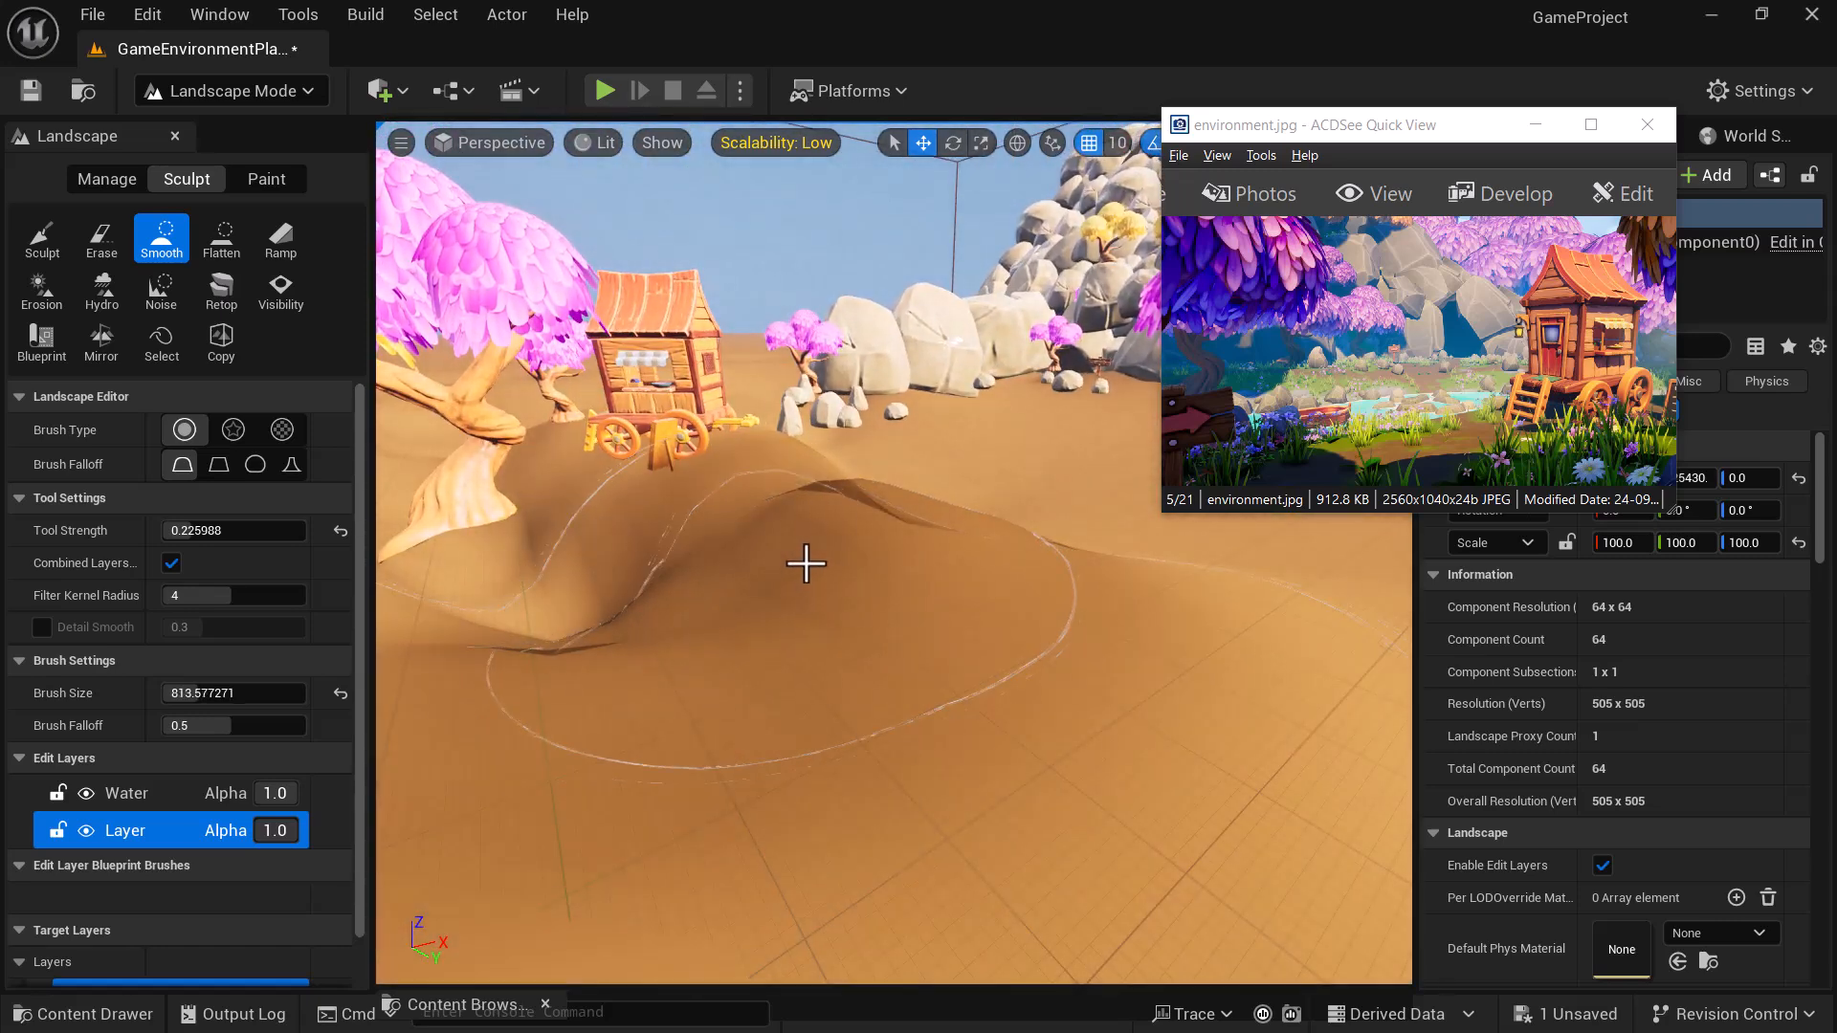
{"action": "key", "text": "bracketleft"}
{"action": "key", "text": "bracketleft"}
{"action": "key", "text": "bracketleft"}
{"action": "key", "text": "bracketleft"}
{"action": "key", "text": "bracketleft"}
{"action": "key", "text": "bracketleft"}
{"action": "key", "text": "bracketleft"}
{"action": "key", "text": "bracketleft"}
{"action": "key", "text": "bracketleft"}
{"action": "key", "text": "bracketleft"}
{"action": "key", "text": "bracketleft"}
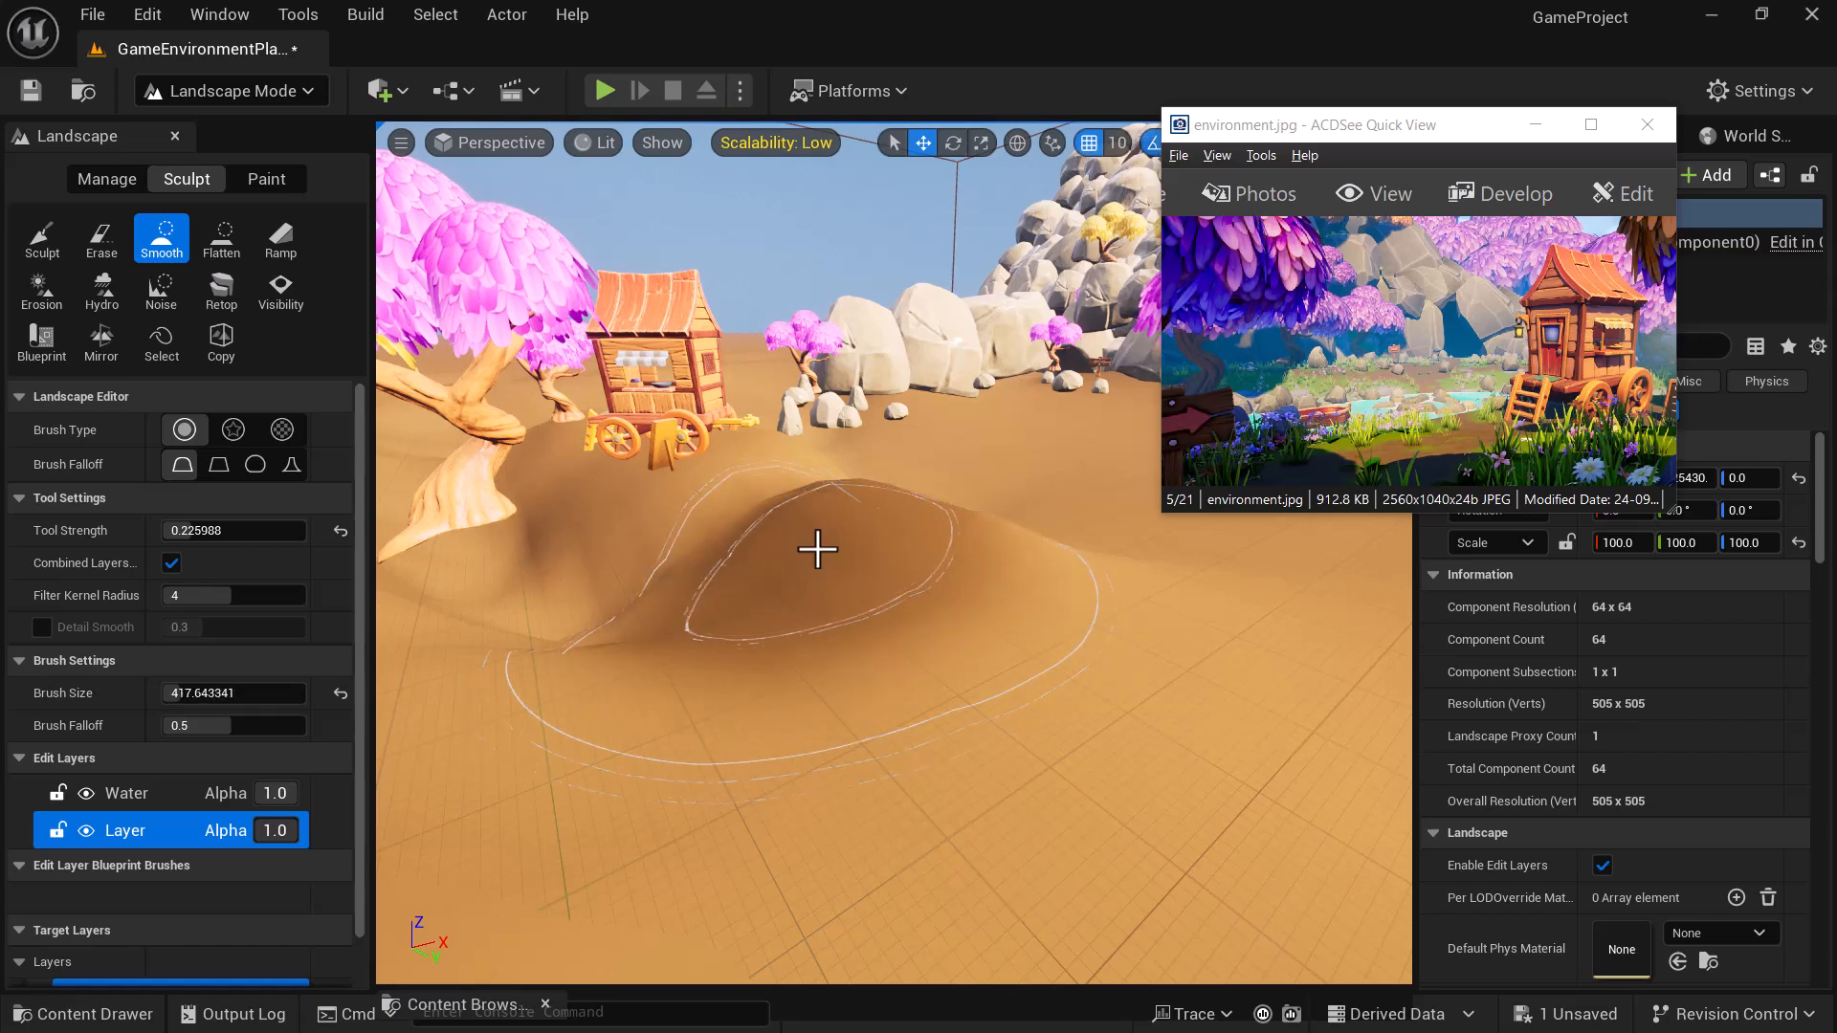
{"action": "left_click_drag", "start_coordinate": [826, 568], "coordinate": [866, 526]}
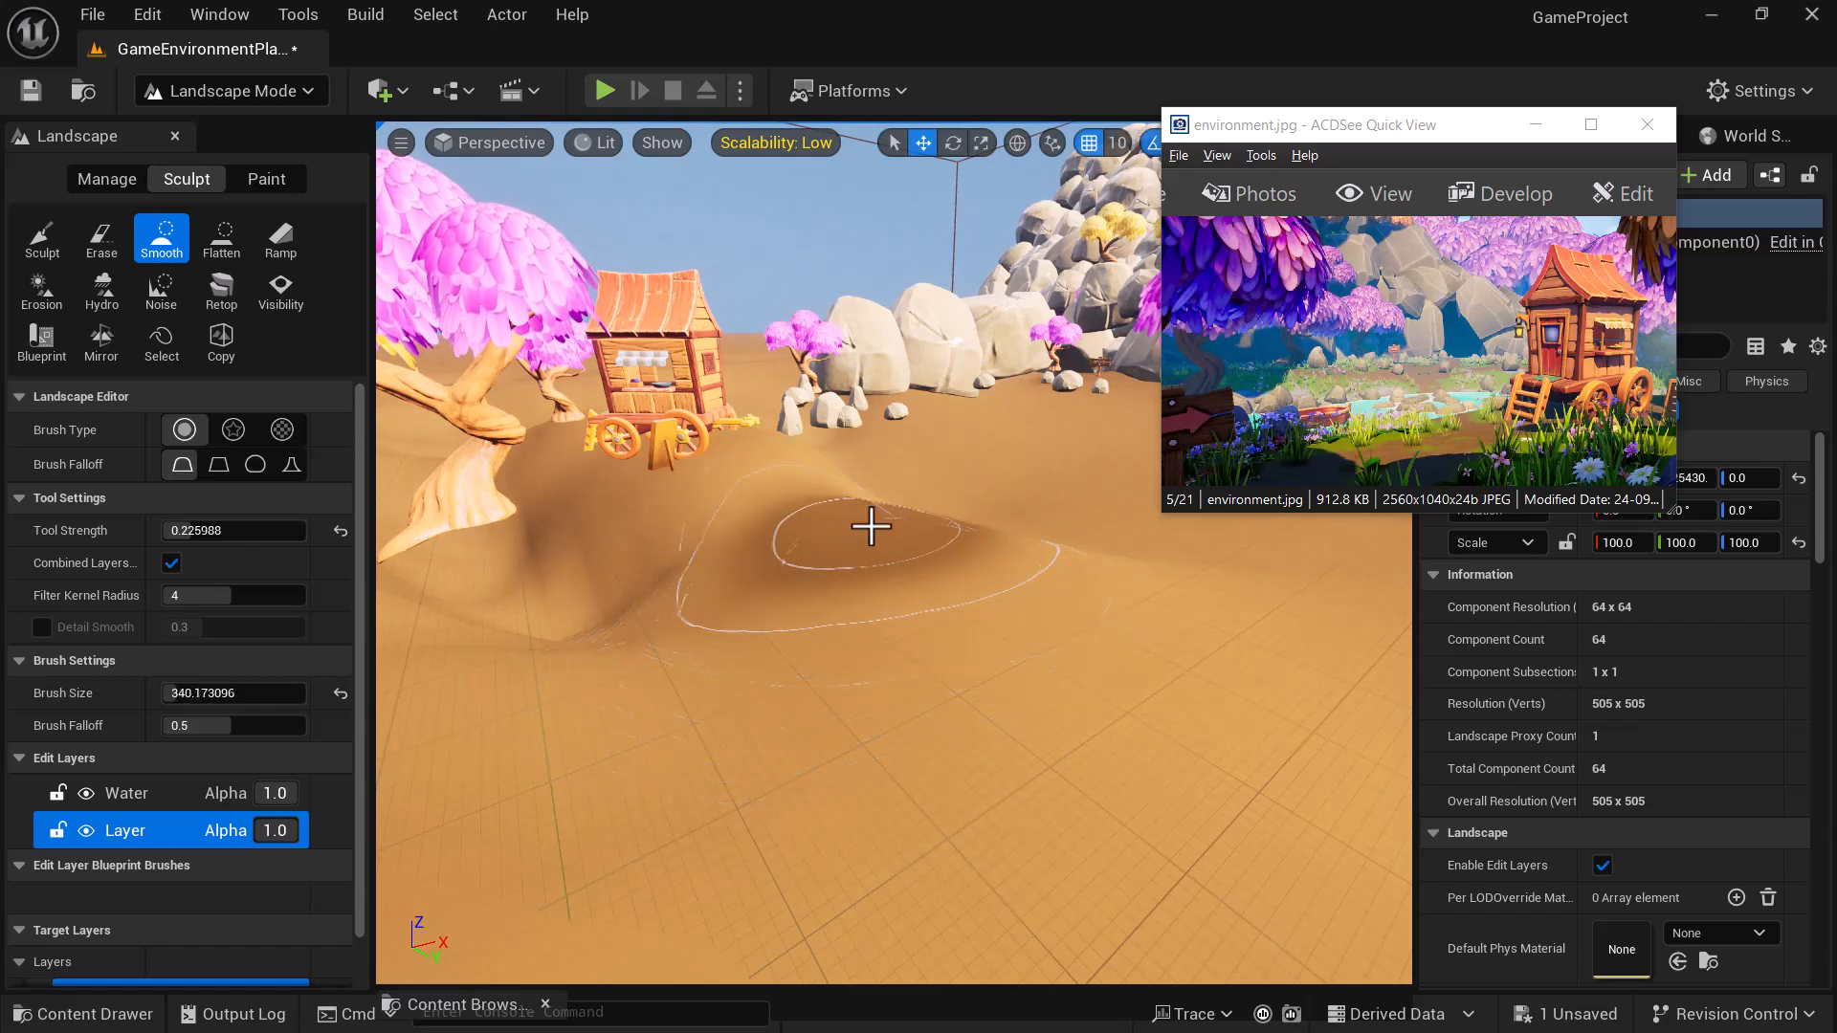
- Examine the ground beside the wagon, behind the boulders and around the signpost tree for remaining unevenness
{"action": "key", "text": "d"}
{"action": "right_click_drag", "start_coordinate": [1070, 709], "coordinate": [1039, 713]}
{"action": "key", "text": "a"}
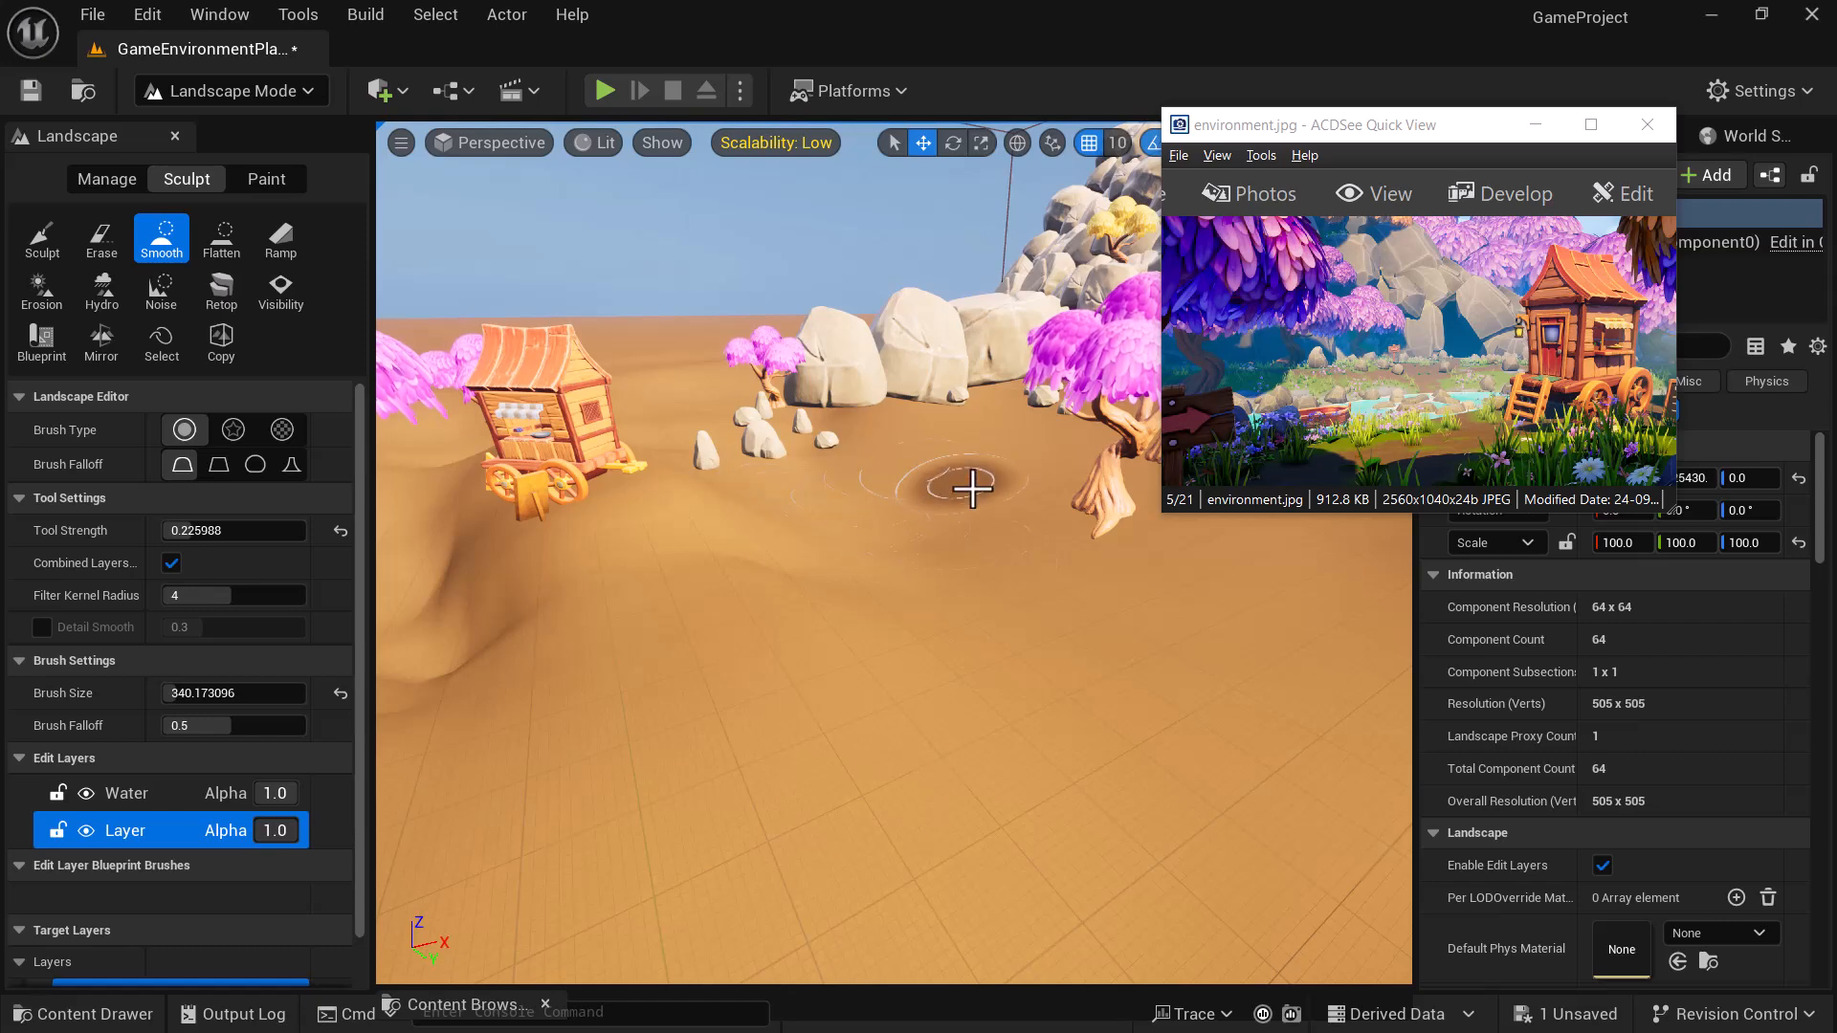
{"action": "mouse_move", "coordinate": [1030, 591]}
{"action": "right_mouse_down"}
{"action": "mouse_move", "coordinate": [1148, 646]}
{"action": "mouse_move", "coordinate": [1167, 631]}
{"action": "right_mouse_up"}
{"action": "key", "text": "a"}
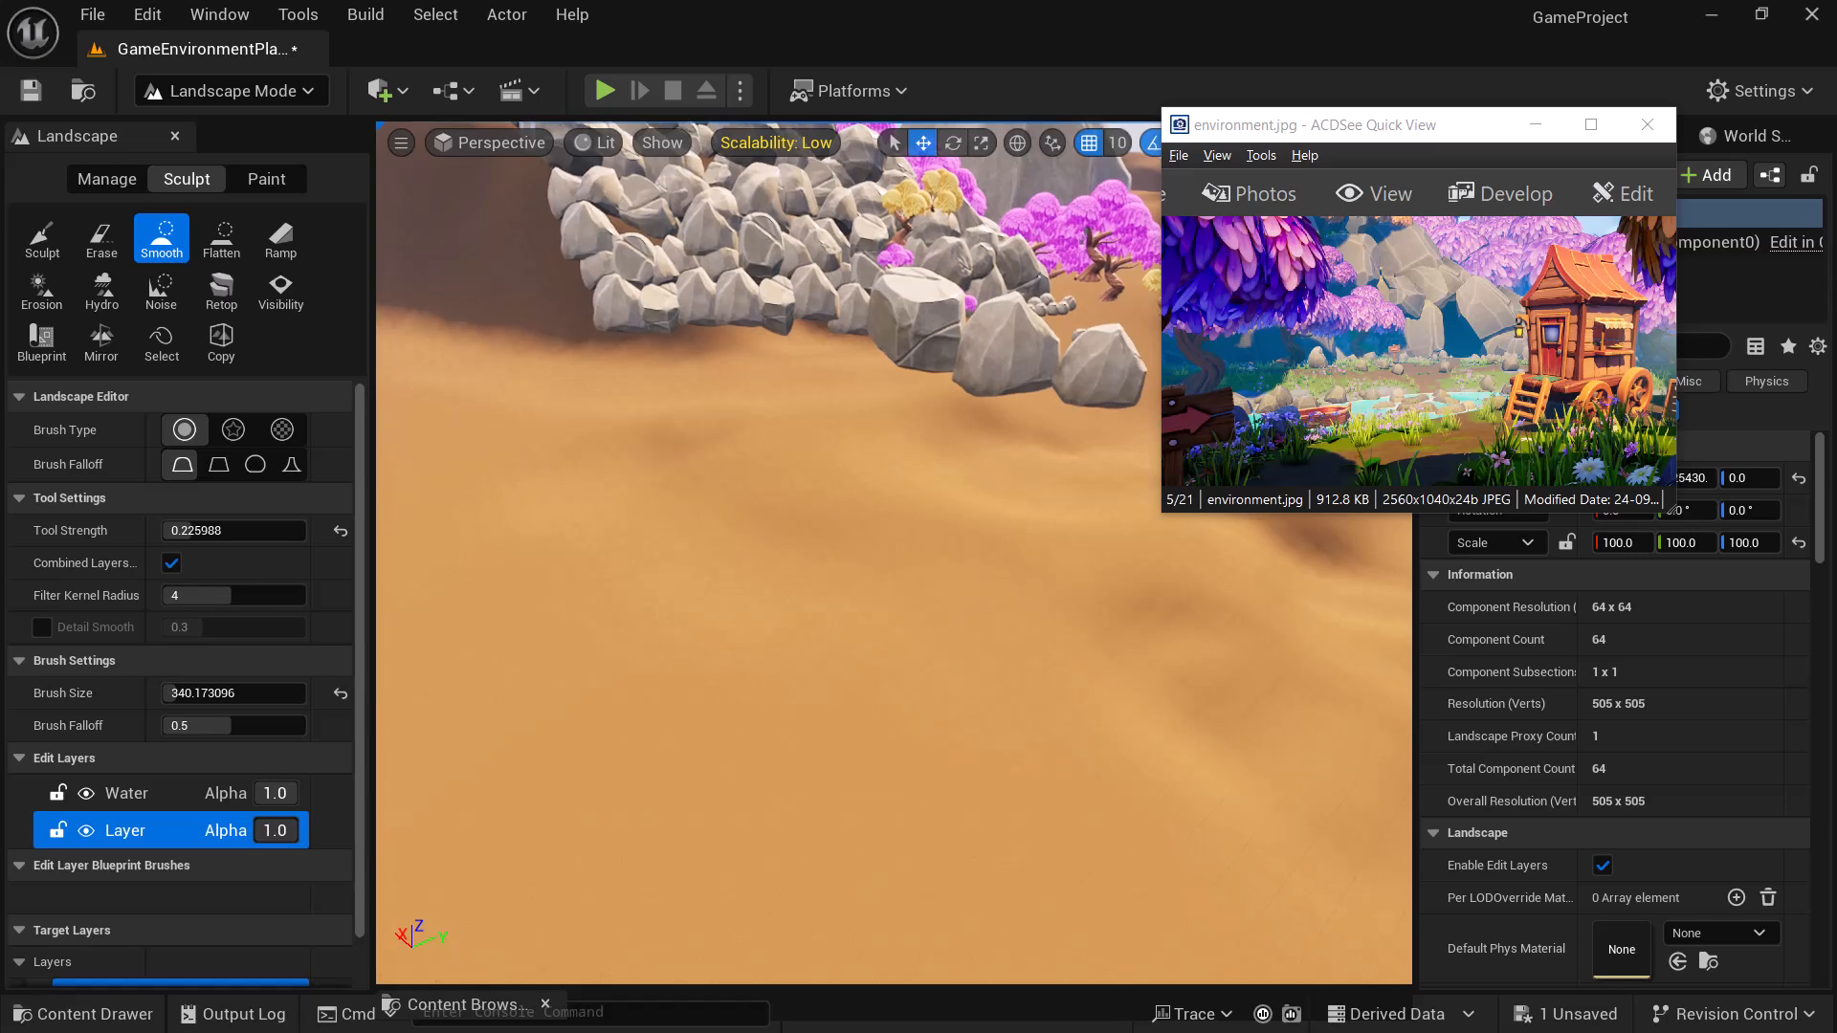
{"action": "key", "text": "a"}
{"action": "mouse_move", "coordinate": [975, 574]}
{"action": "right_mouse_down"}
{"action": "mouse_move", "coordinate": [948, 553]}
{"action": "mouse_move", "coordinate": [1003, 550]}
{"action": "mouse_move", "coordinate": [923, 554]}
{"action": "right_mouse_up"}
{"action": "key", "text": "w"}
{"action": "mouse_move", "coordinate": [924, 639]}
{"action": "right_mouse_down"}
{"action": "mouse_move", "coordinate": [885, 639]}
{"action": "mouse_move", "coordinate": [1058, 706]}
{"action": "right_mouse_up"}
{"action": "key", "text": "d"}
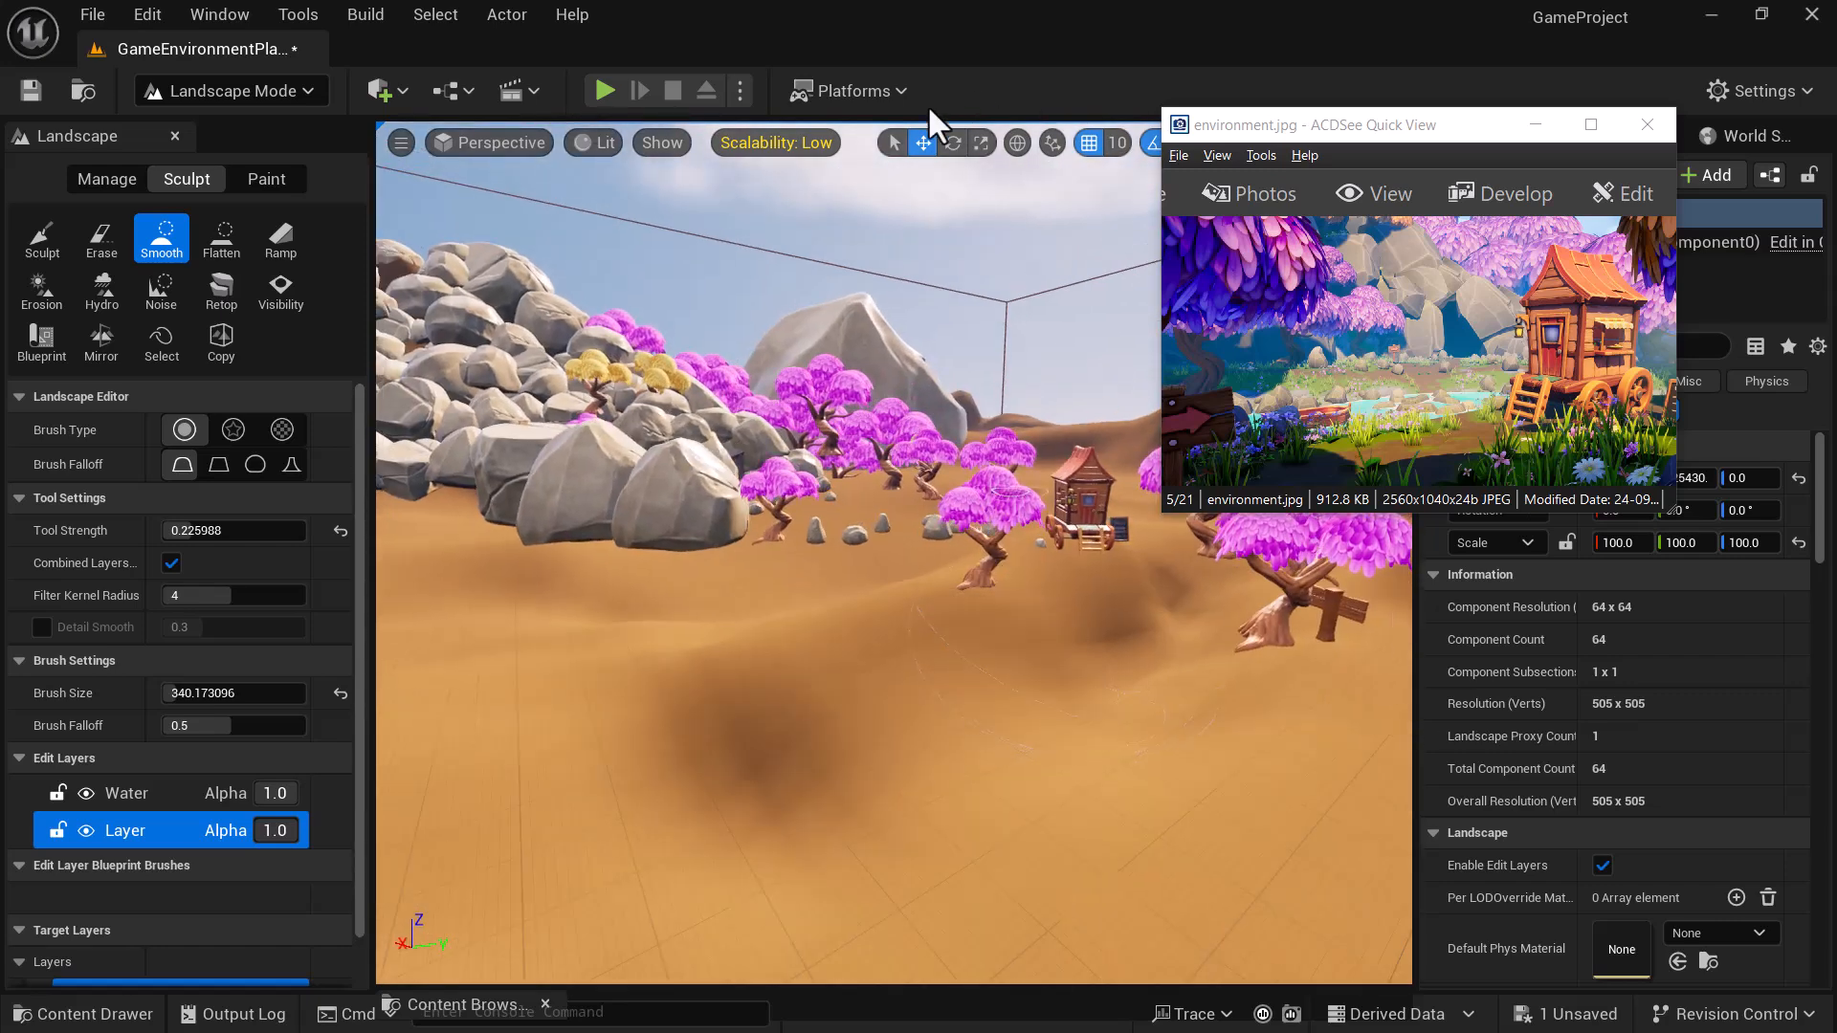
- Restore the multi-viewport layout with the CineCameraActor view, keeping the reference image alongside, and switch from Landscape Mode to Selection Mode
{"action": "left_click_drag", "start_coordinate": [1313, 127], "coordinate": [200, 304]}
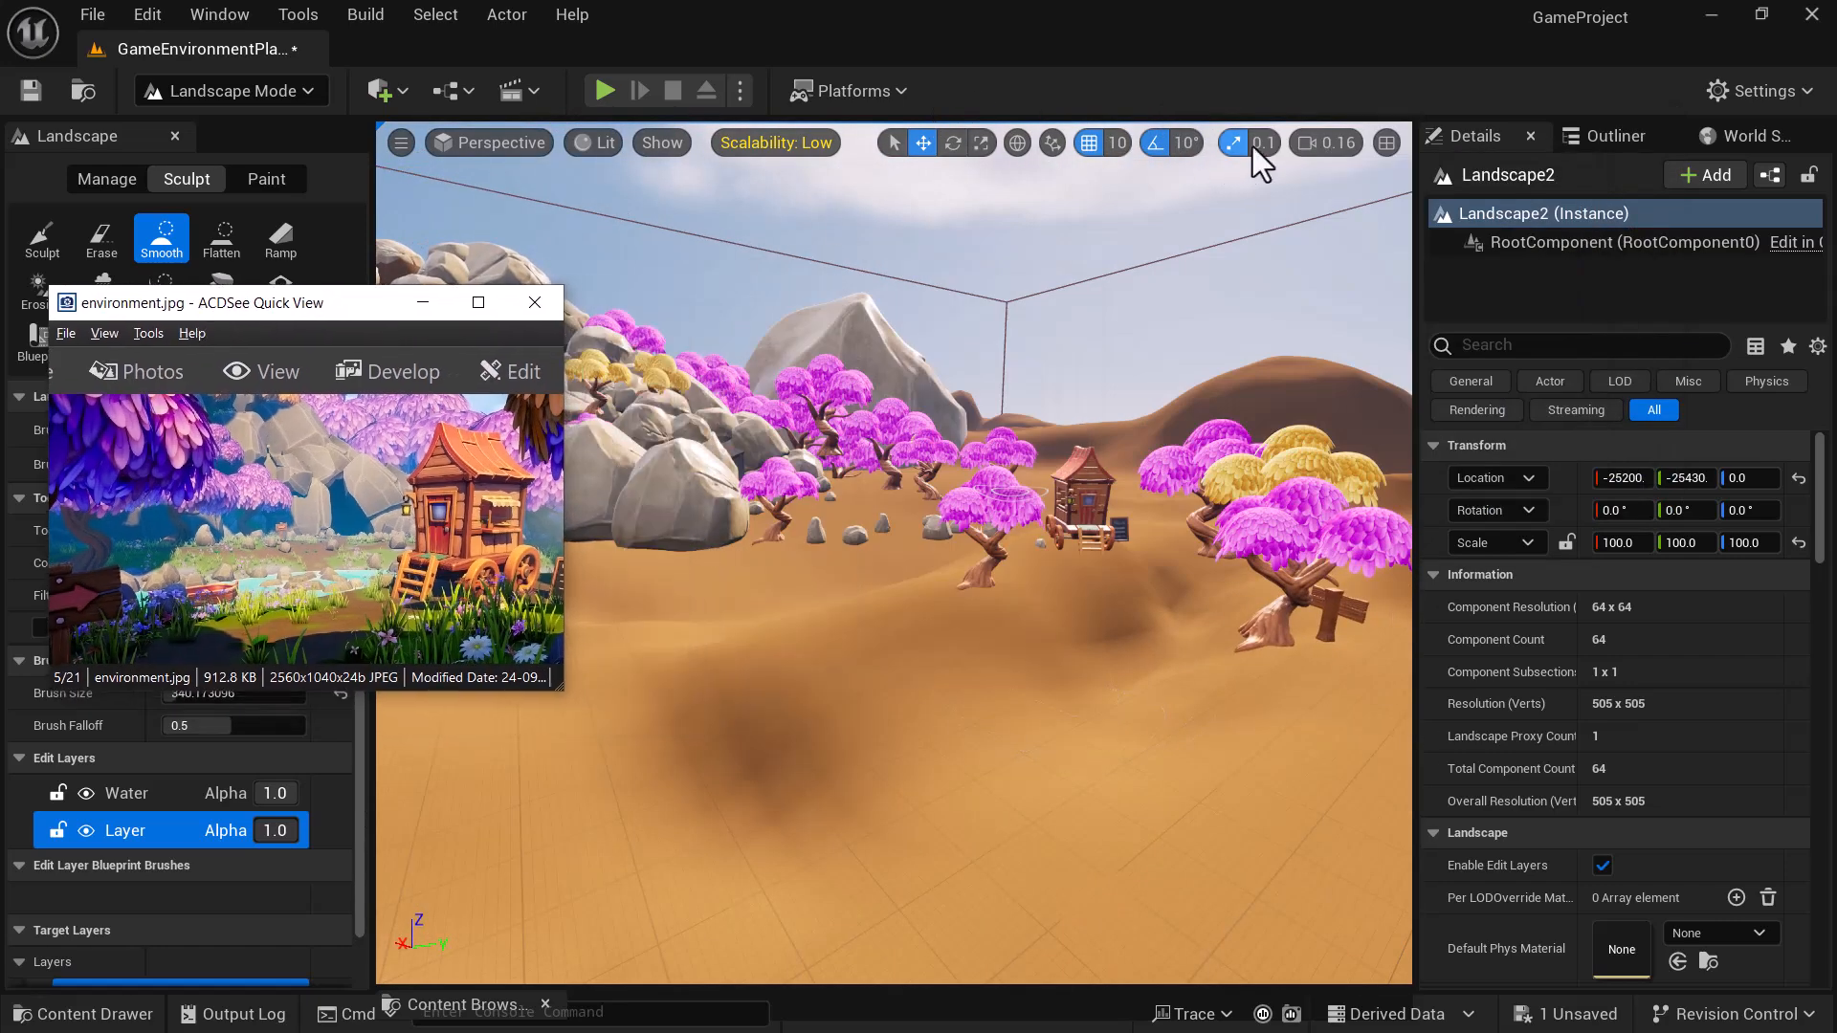
{"action": "left_click", "coordinate": [1385, 146]}
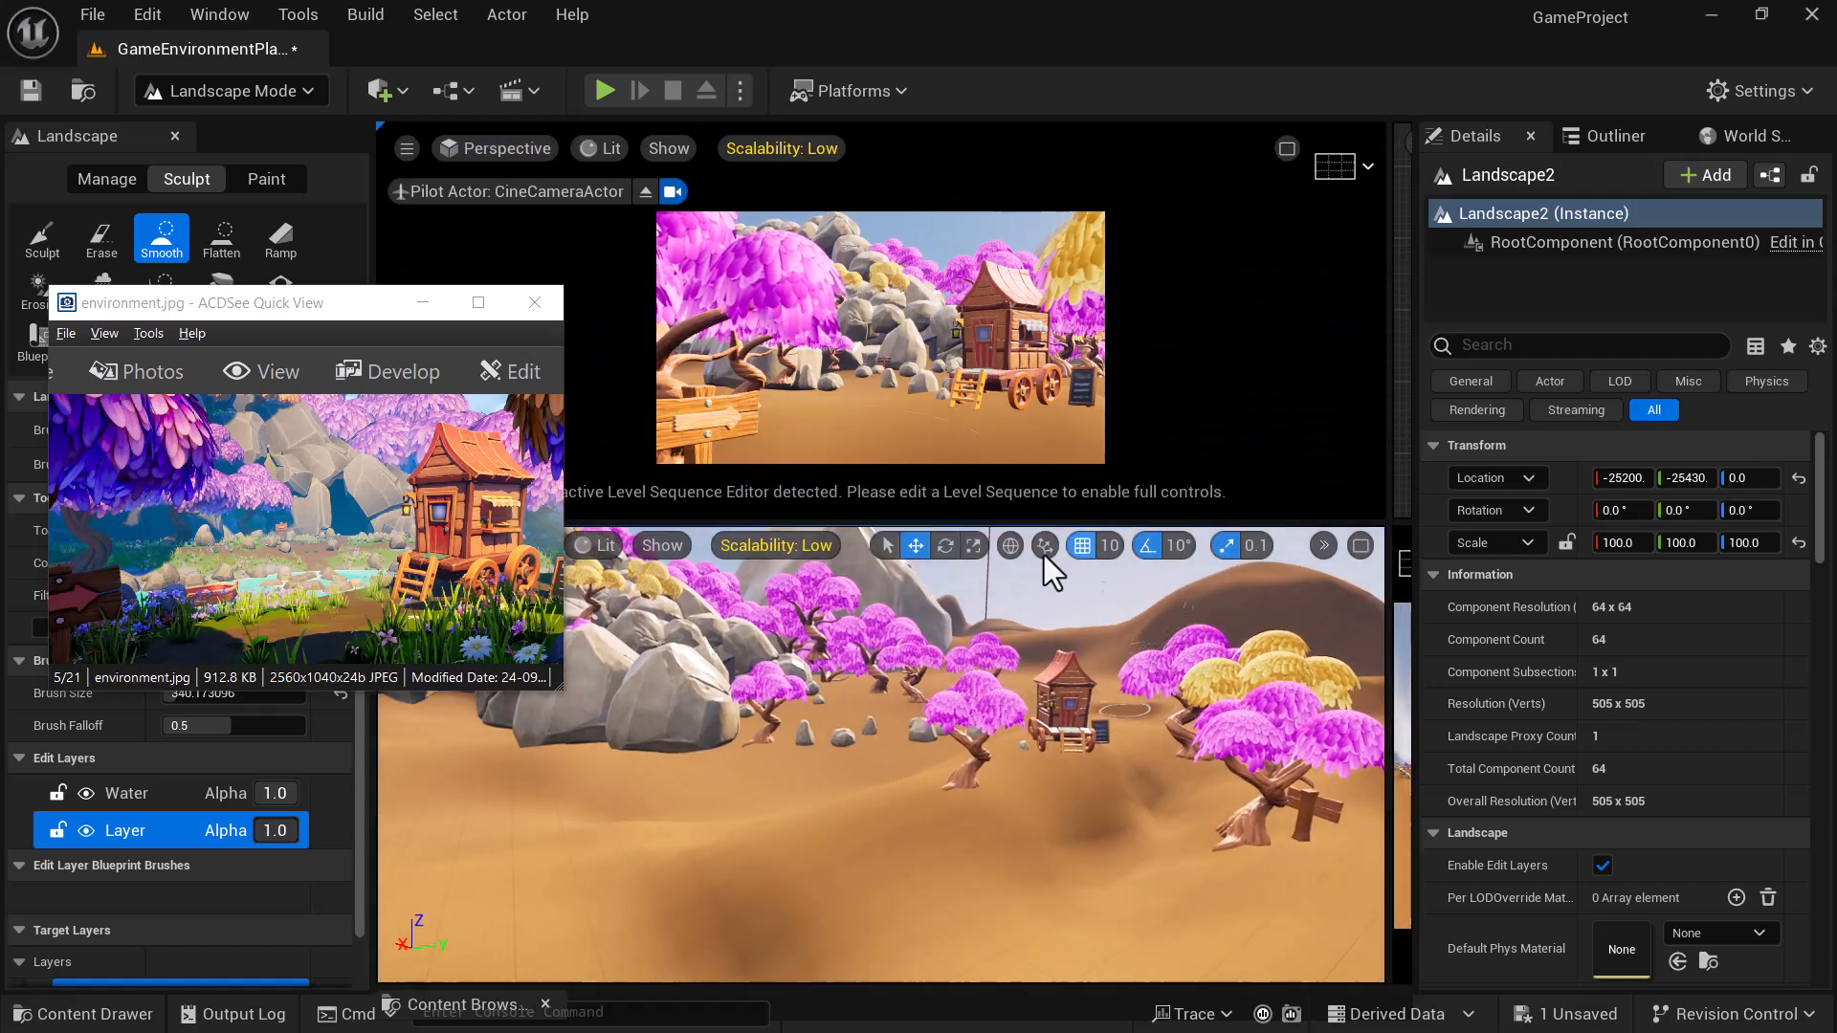
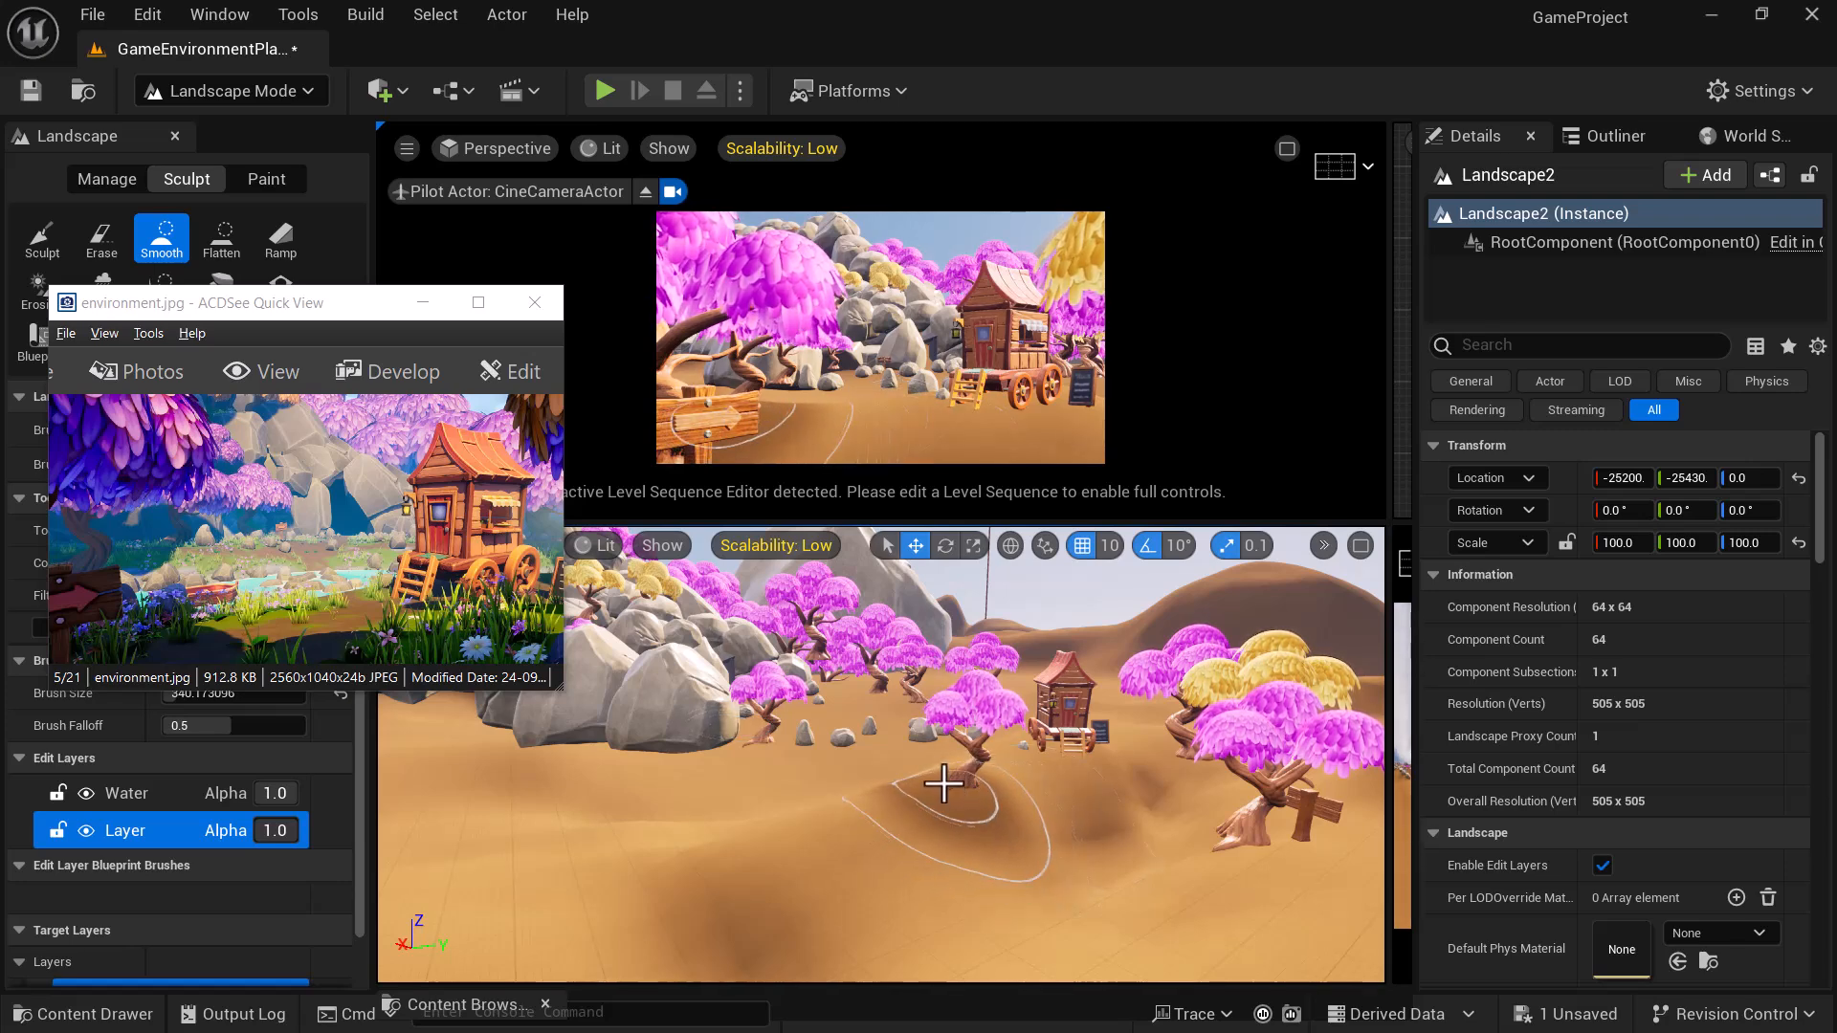
{"action": "left_click", "coordinate": [256, 92]}
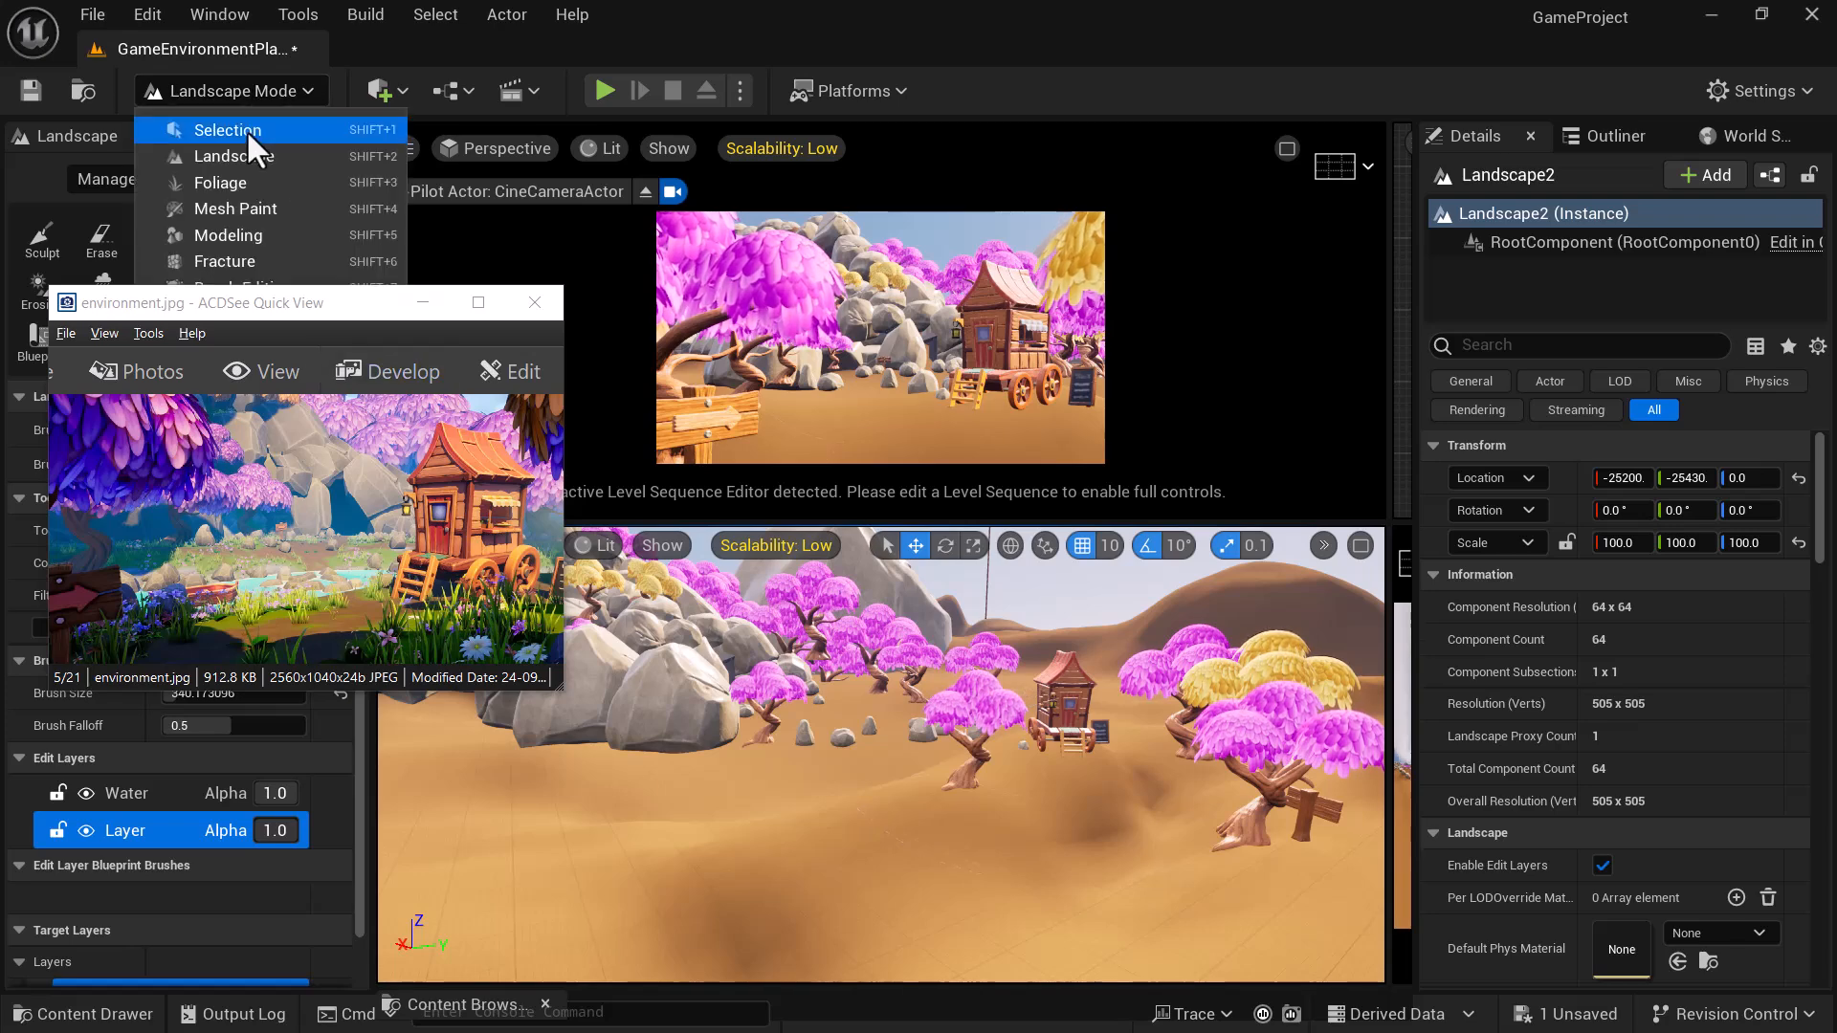
{"action": "left_click", "coordinate": [228, 130]}
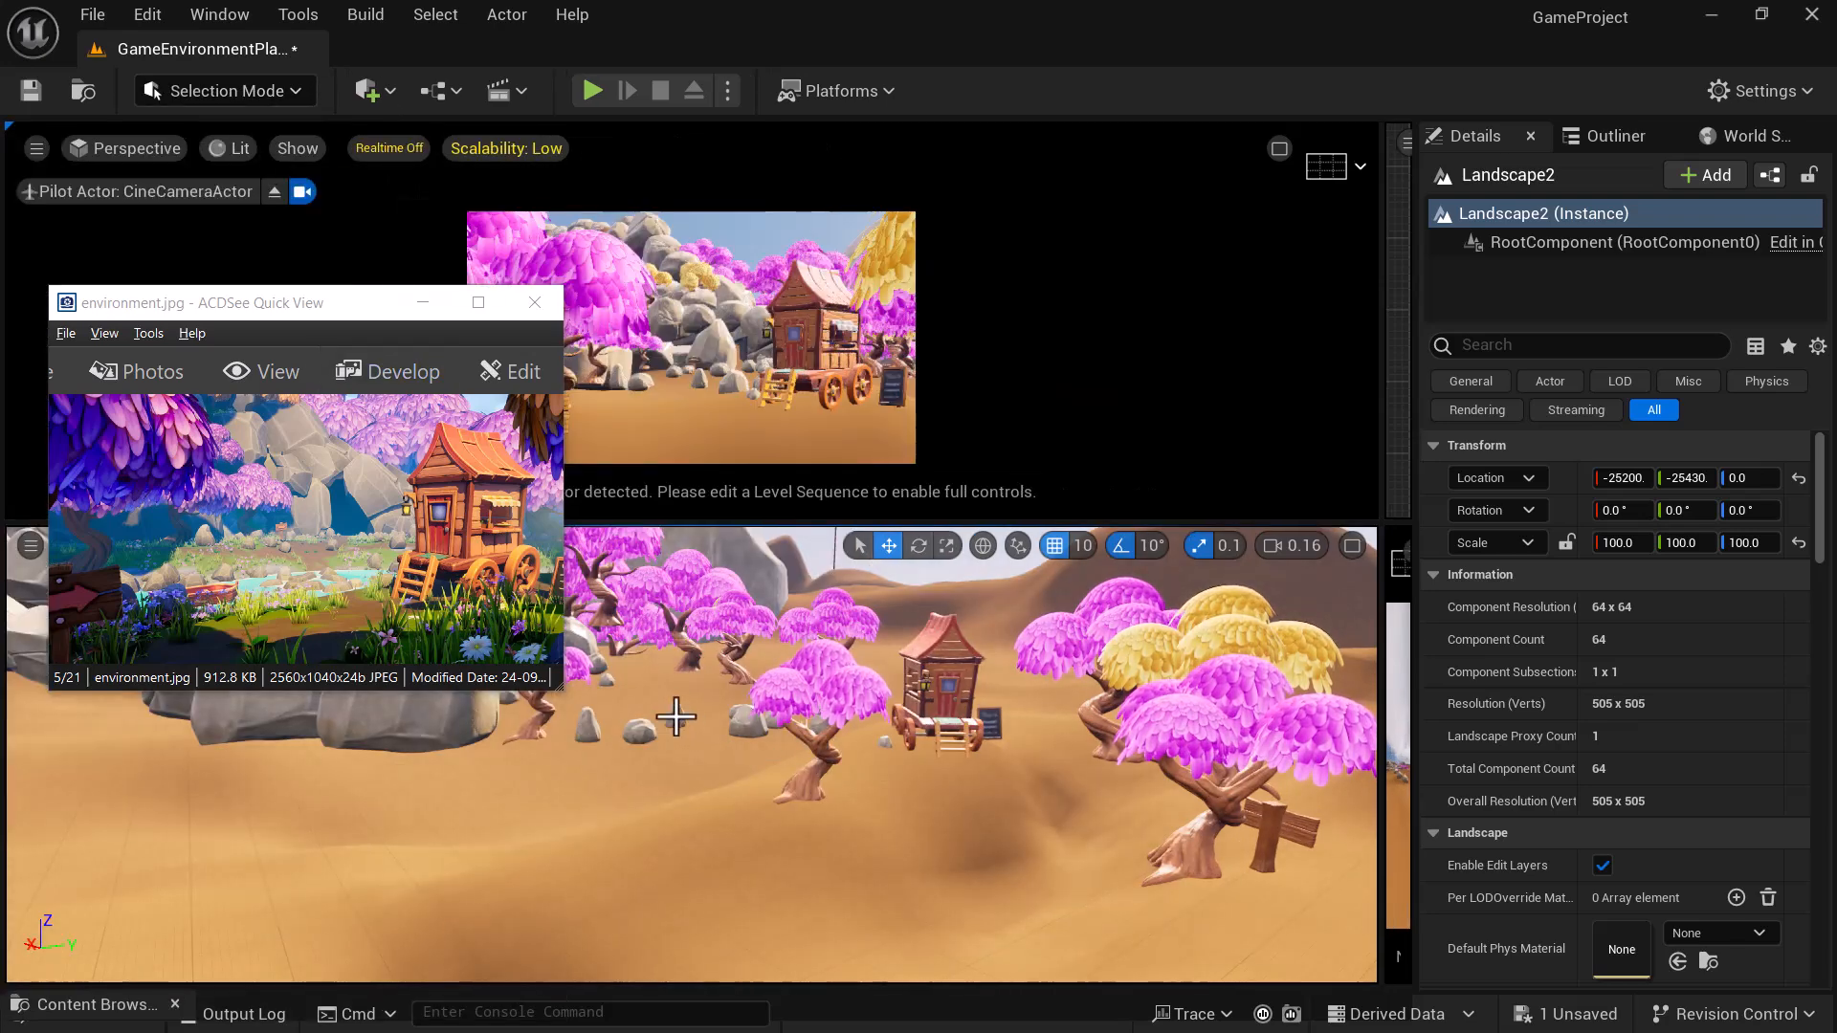
- Try to snap the small upright rock among the stones near the trees to the floor, and undo the snap
{"action": "left_click", "coordinate": [675, 717]}
{"action": "key", "text": "f"}
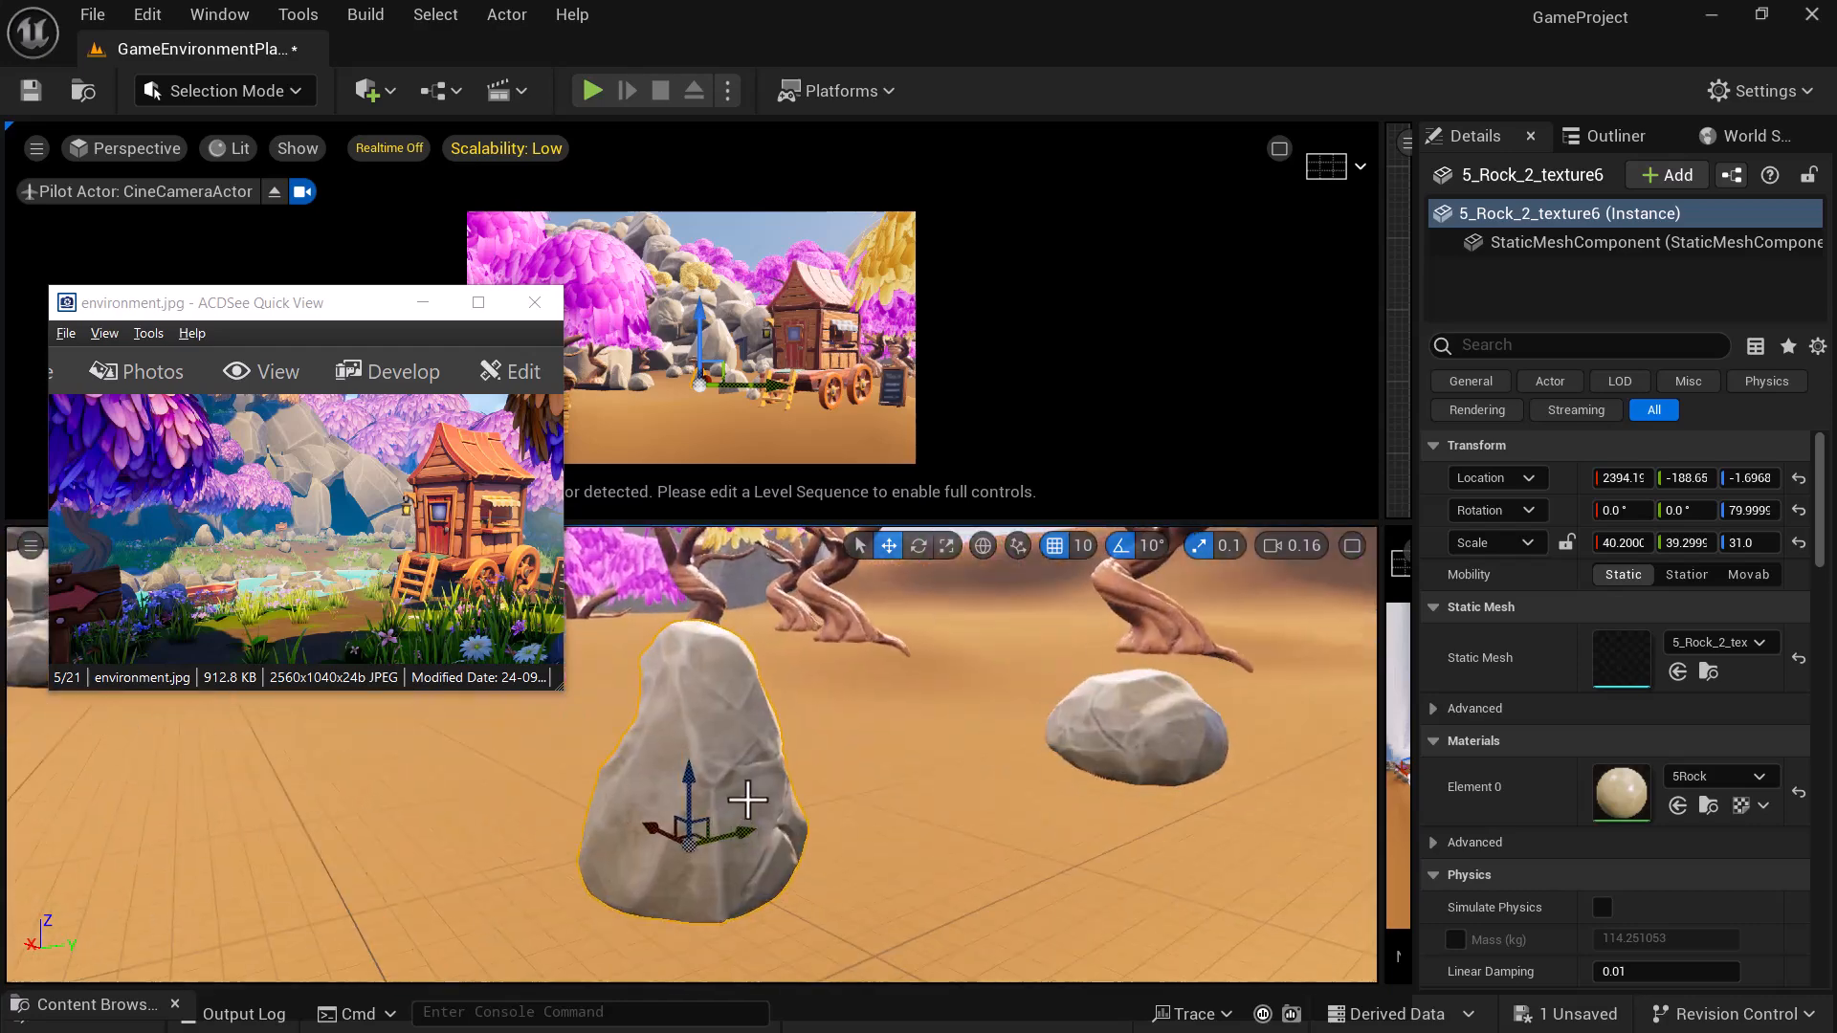
{"action": "scroll", "coordinate": [853, 849], "scroll_direction": "down", "scroll_amount": 8}
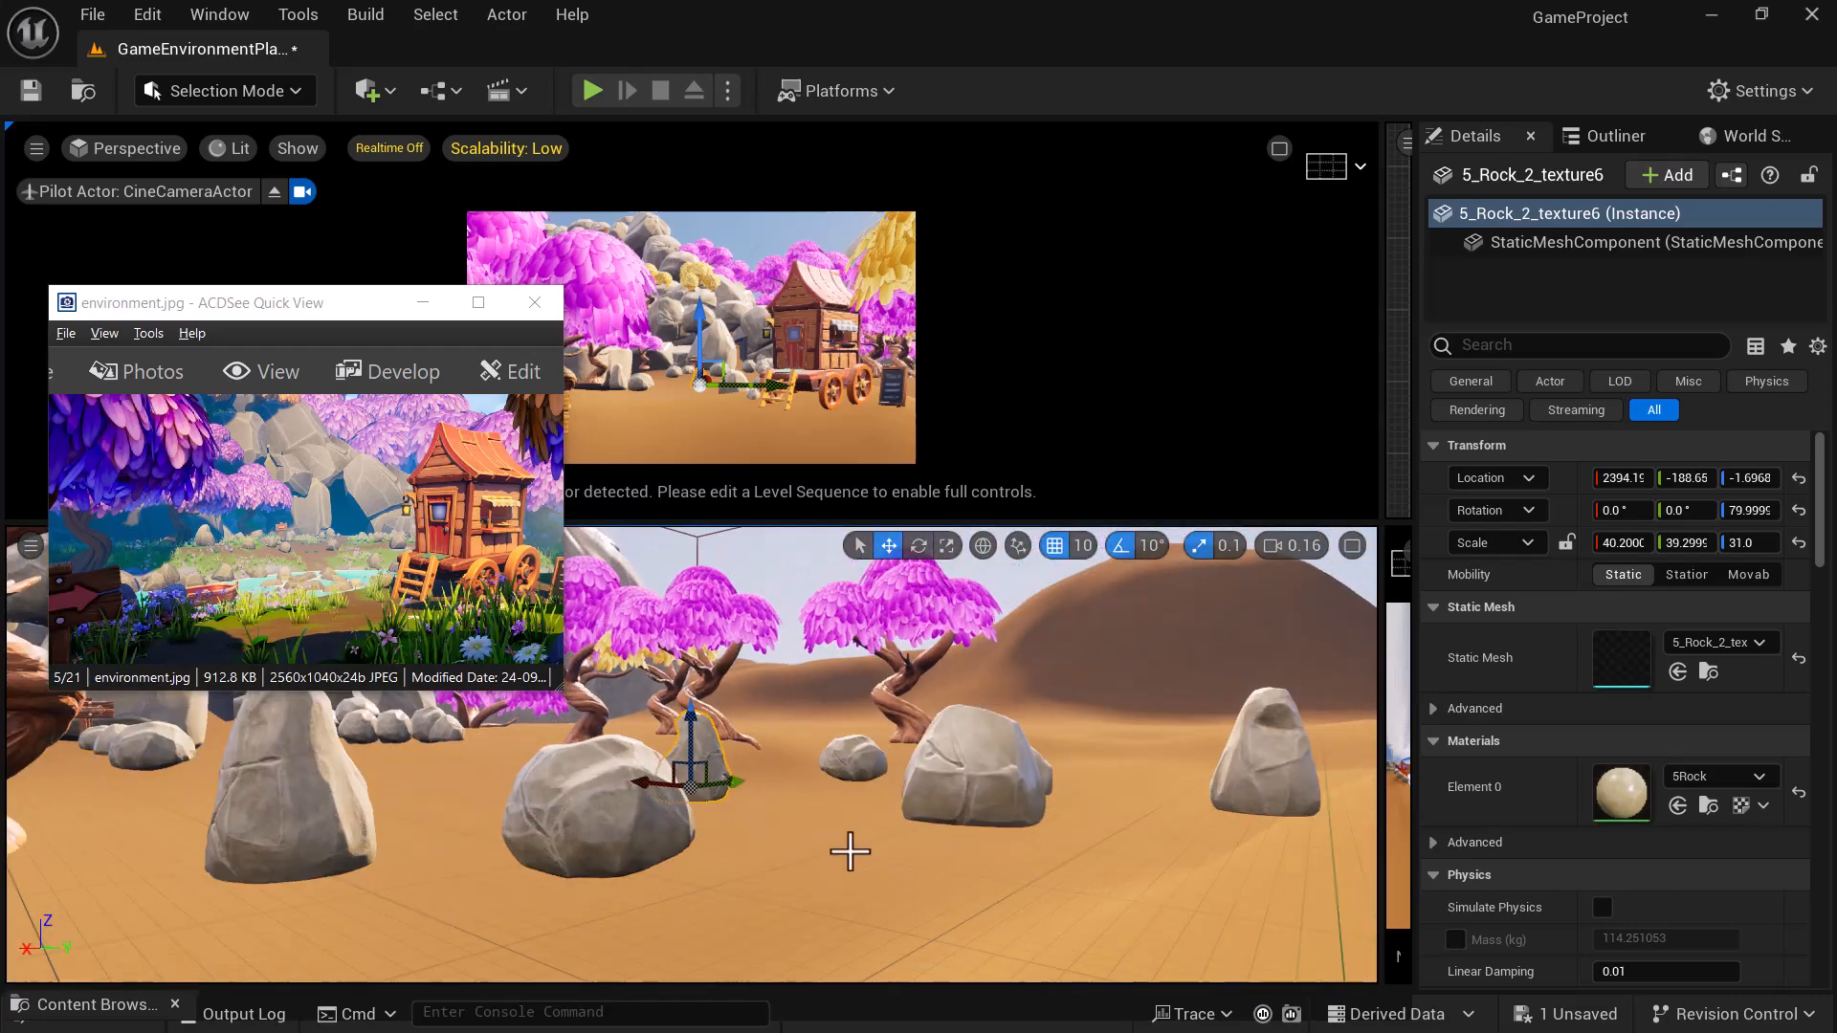
{"action": "left_click_drag", "start_coordinate": [829, 865], "coordinate": [966, 865], "text": "alt"}
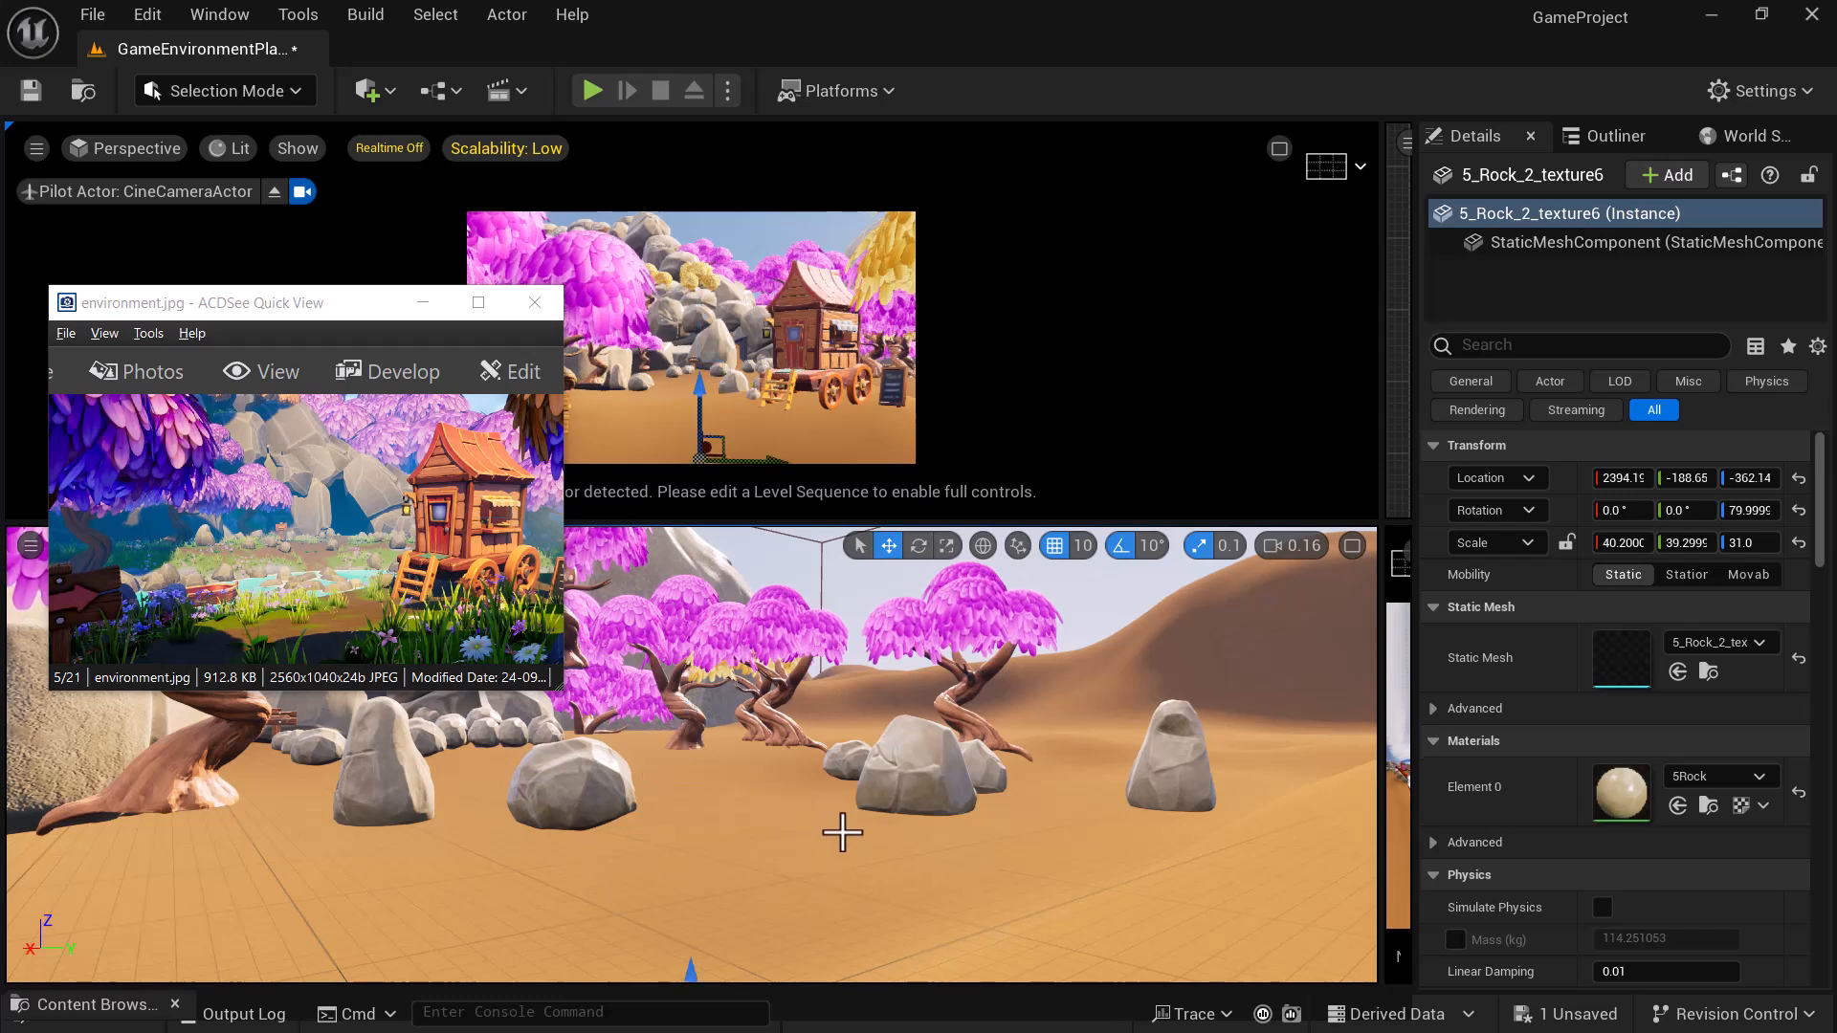
{"action": "scroll", "coordinate": [845, 824], "scroll_direction": "down", "scroll_amount": 5}
{"action": "mouse_move", "coordinate": [820, 865]}
{"action": "left_mouse_down", "text": "alt"}
{"action": "mouse_move", "coordinate": [873, 865]}
{"action": "mouse_move", "coordinate": [840, 867]}
{"action": "mouse_move", "coordinate": [826, 892]}
{"action": "left_mouse_up", "text": "alt"}
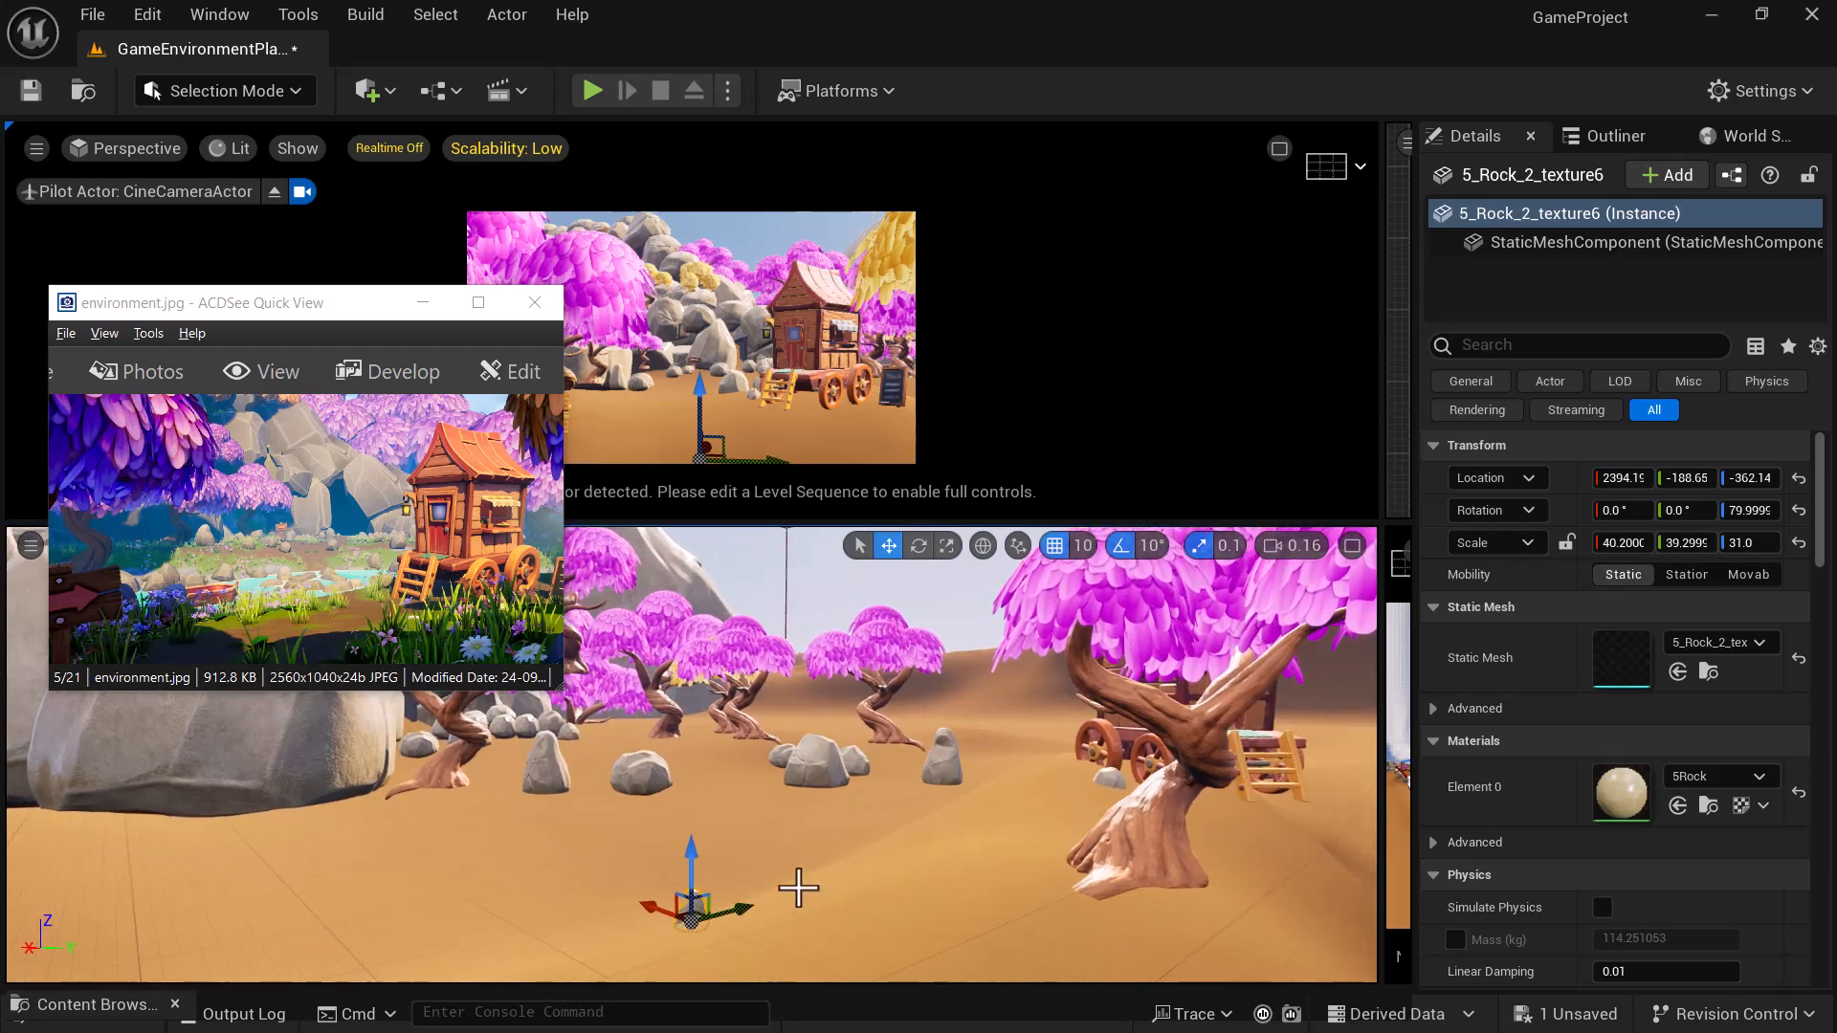
{"action": "key", "text": "ctrl+z"}
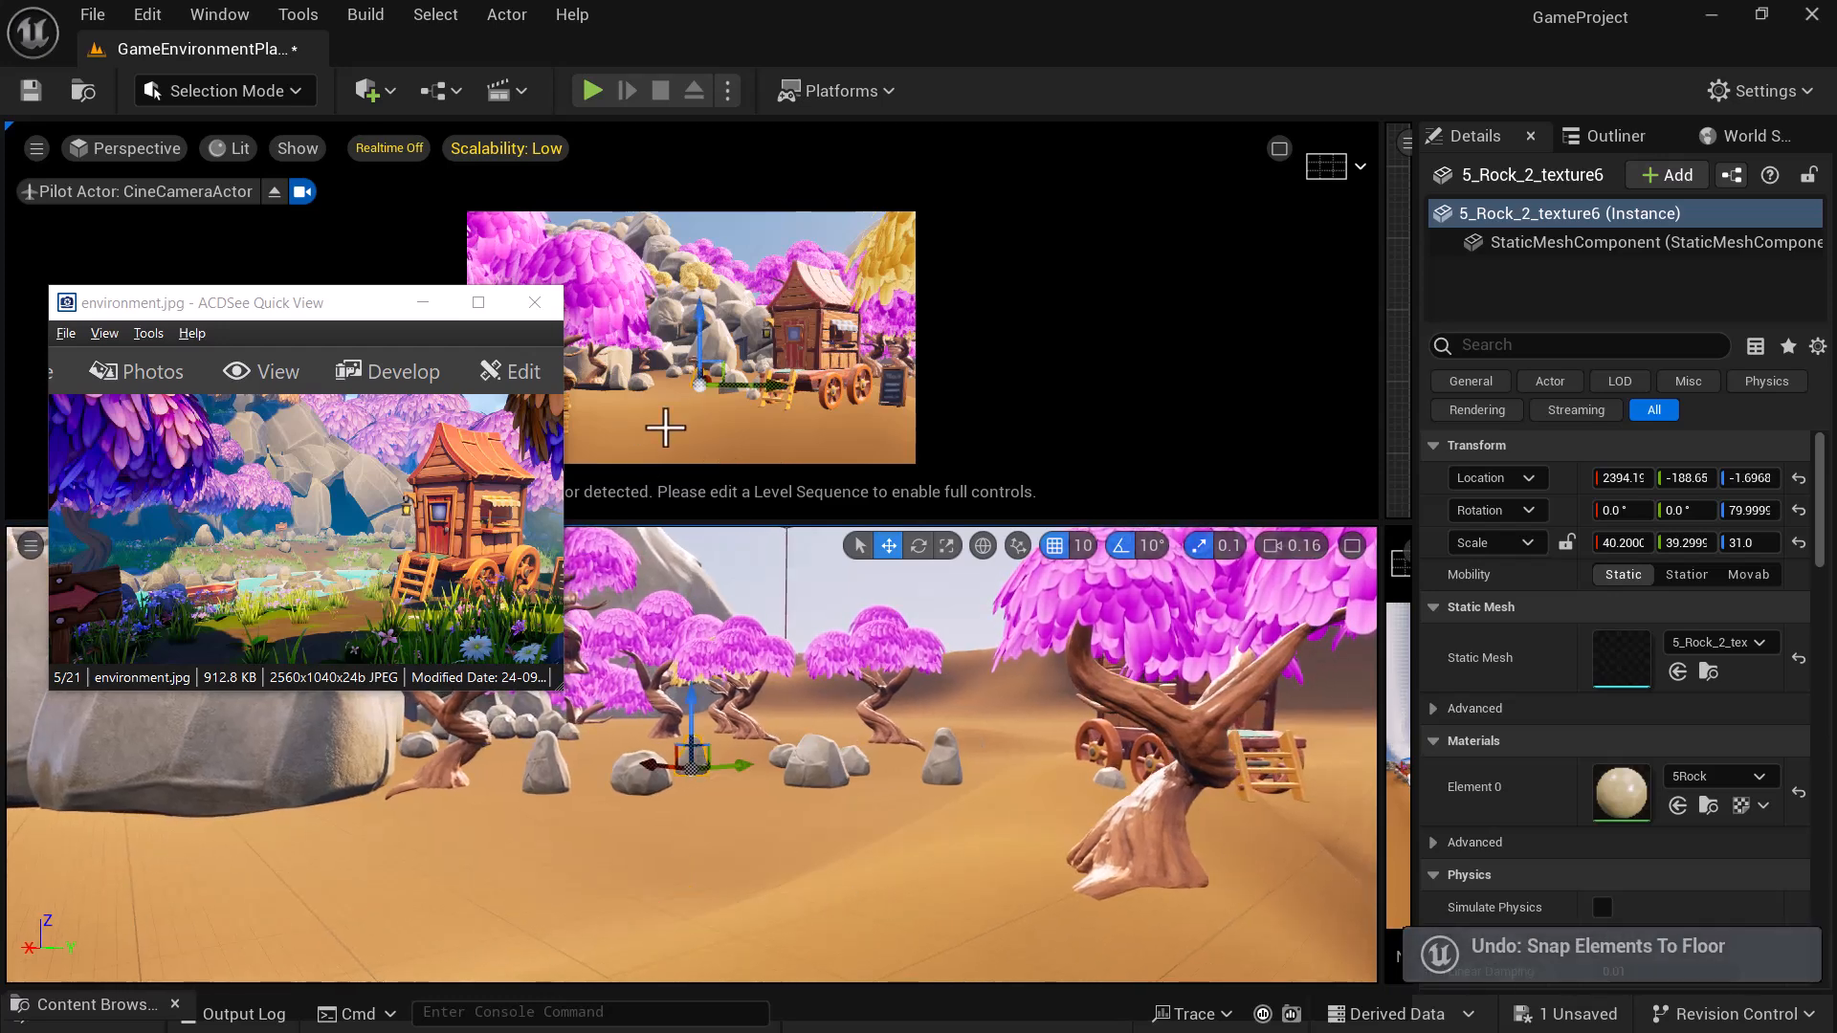
{"action": "left_click", "coordinate": [687, 859]}
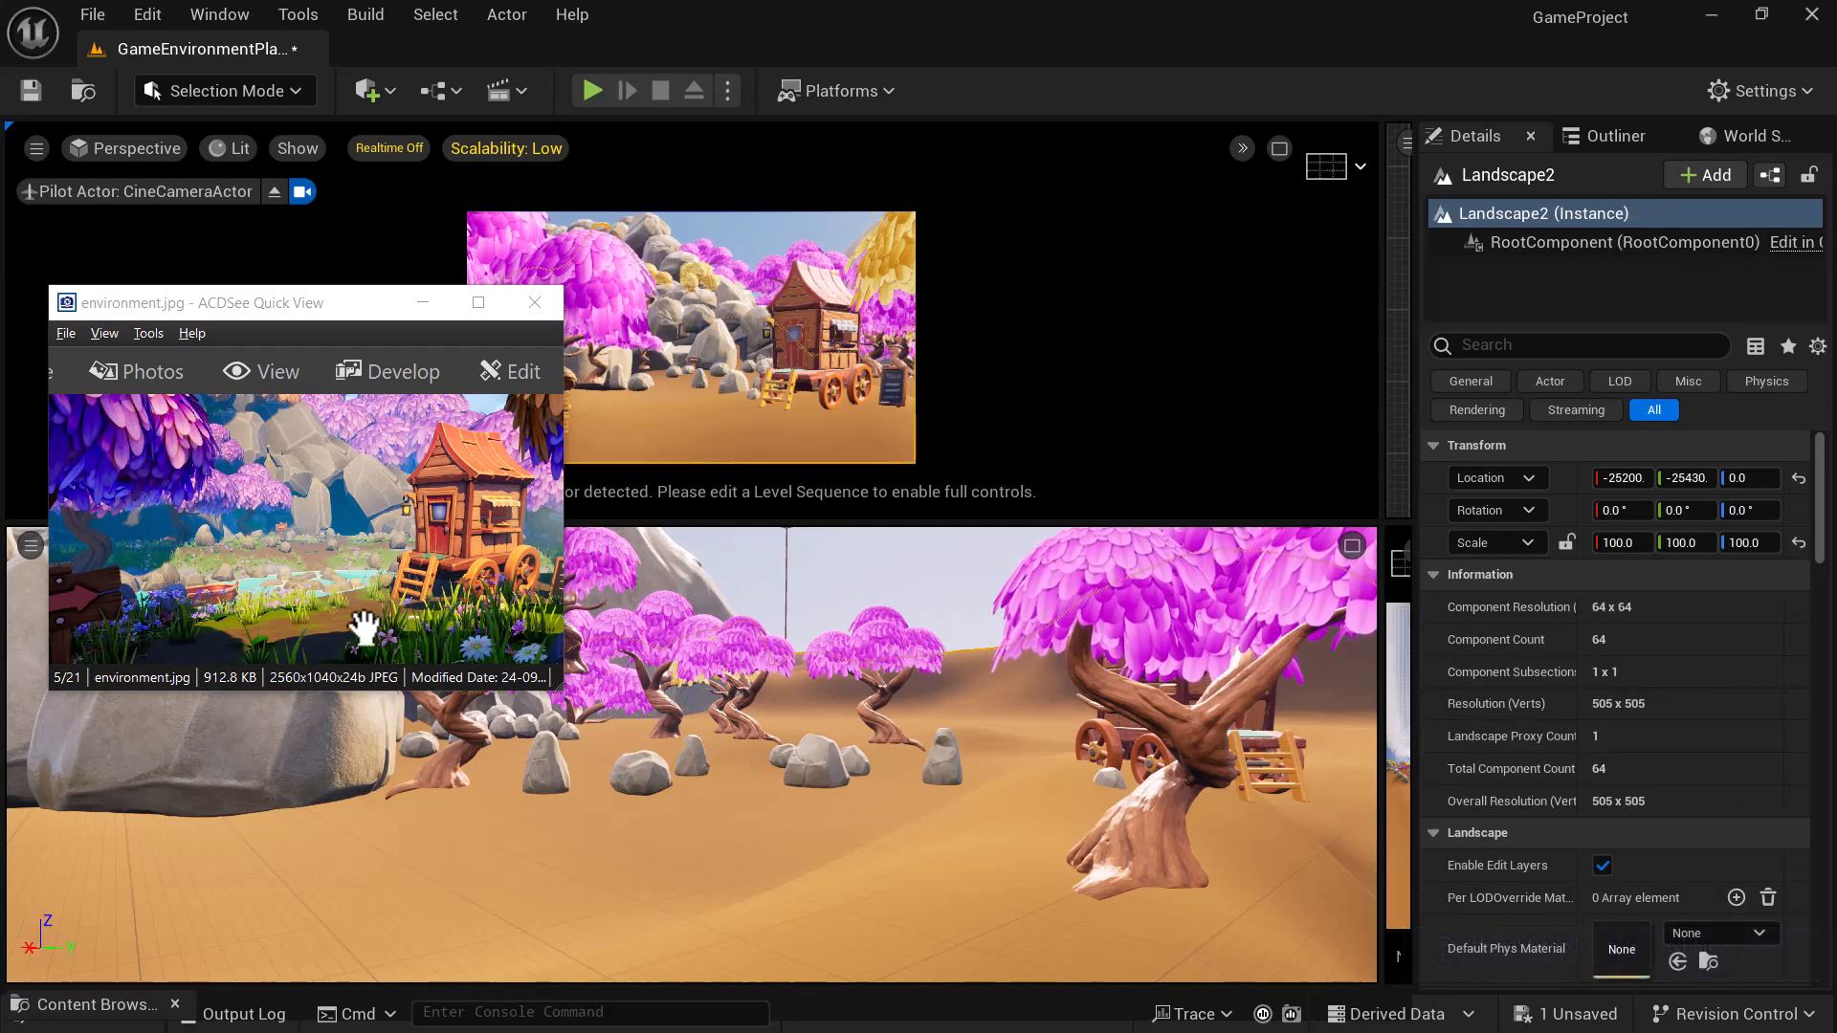
- Select the seven small rocks scattered on the sand beside the pink trees and the wagon
{"action": "left_click", "coordinate": [703, 384]}
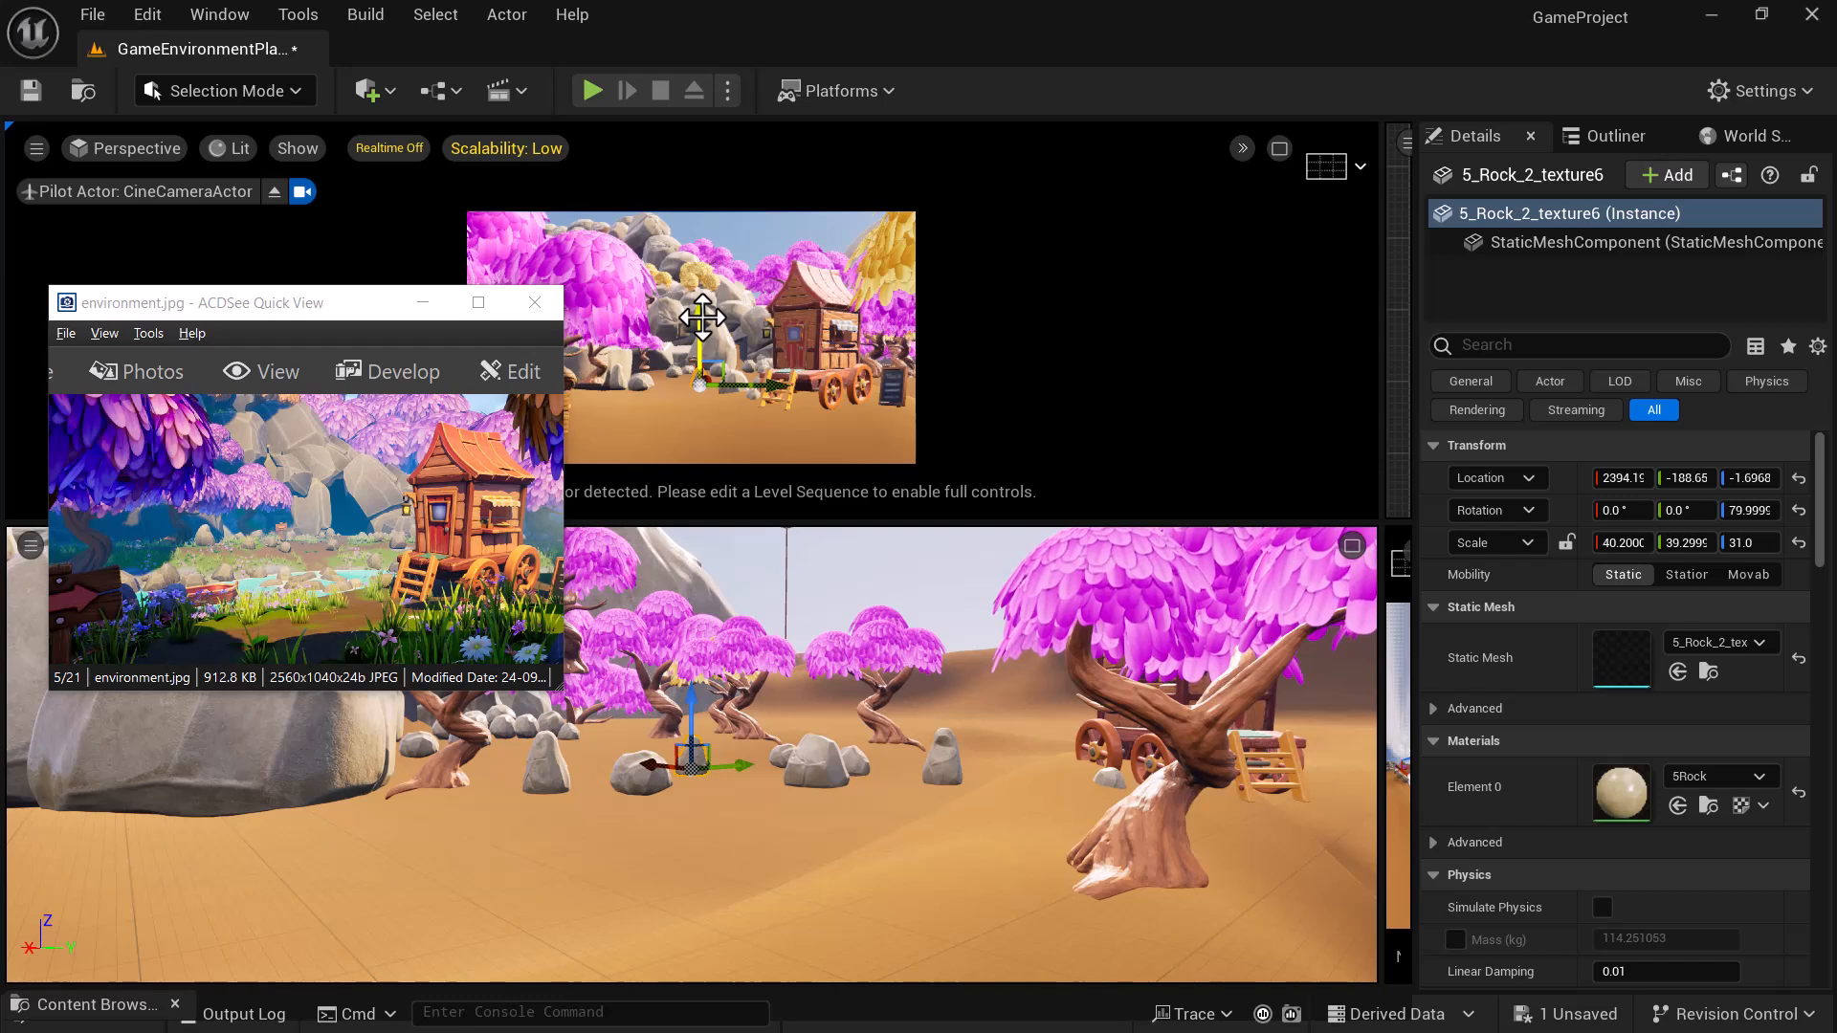
{"action": "left_click_drag", "start_coordinate": [862, 854], "coordinate": [918, 800], "text": "alt"}
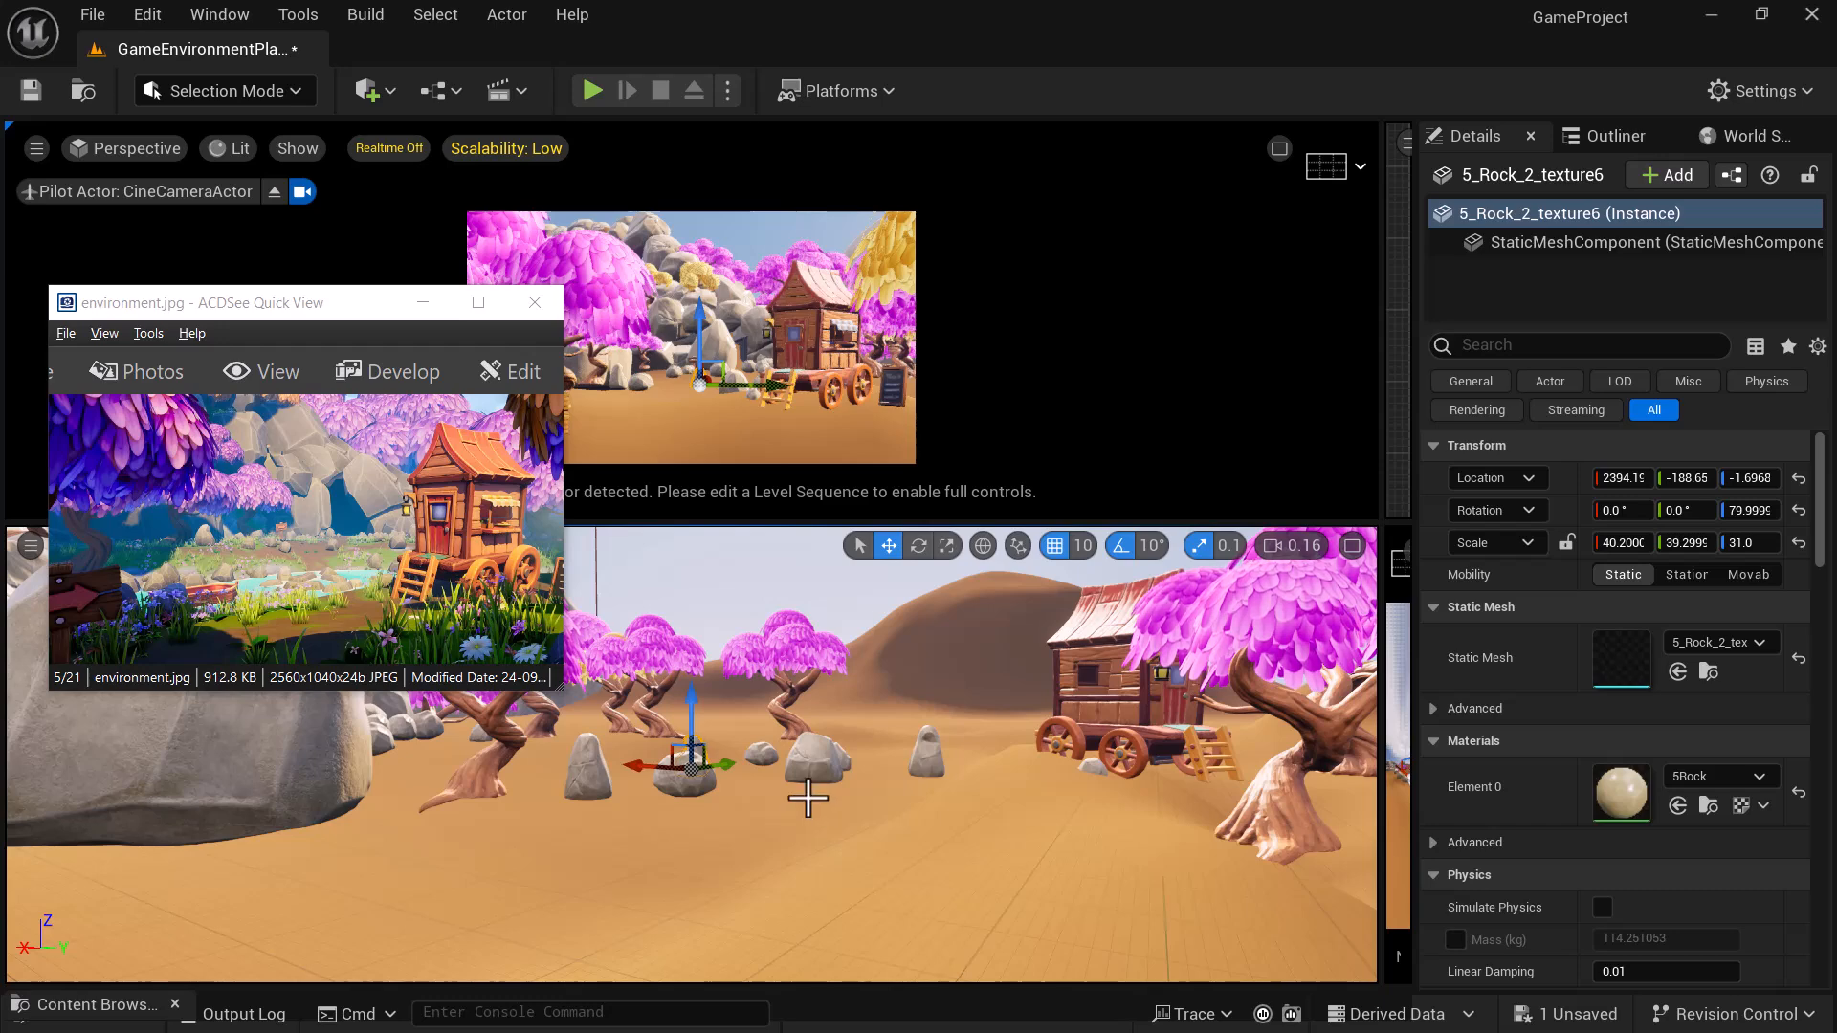
{"action": "left_click", "coordinate": [925, 760]}
{"action": "right_click_drag", "start_coordinate": [916, 786], "coordinate": [866, 798]}
{"action": "scroll", "coordinate": [869, 810], "scroll_direction": "up", "scroll_amount": 3}
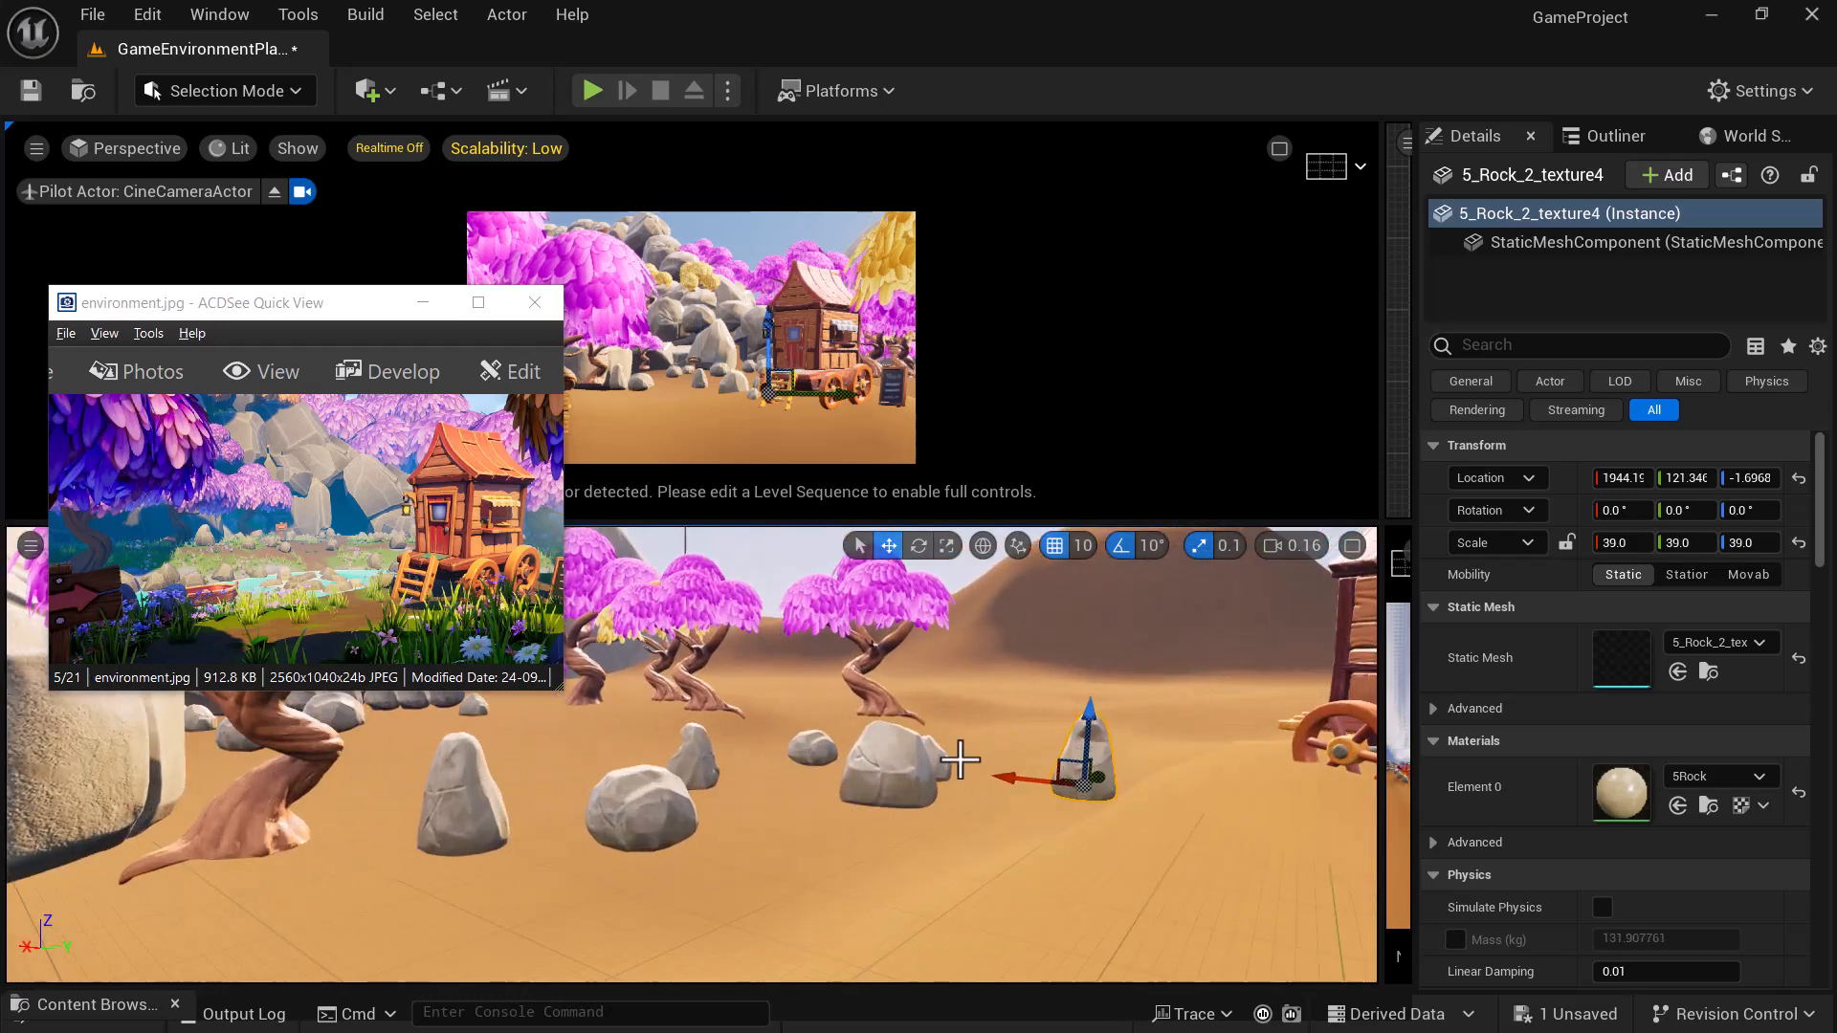
{"action": "left_click", "coordinate": [921, 769], "text": "ctrl"}
{"action": "left_click", "coordinate": [824, 765], "text": "ctrl"}
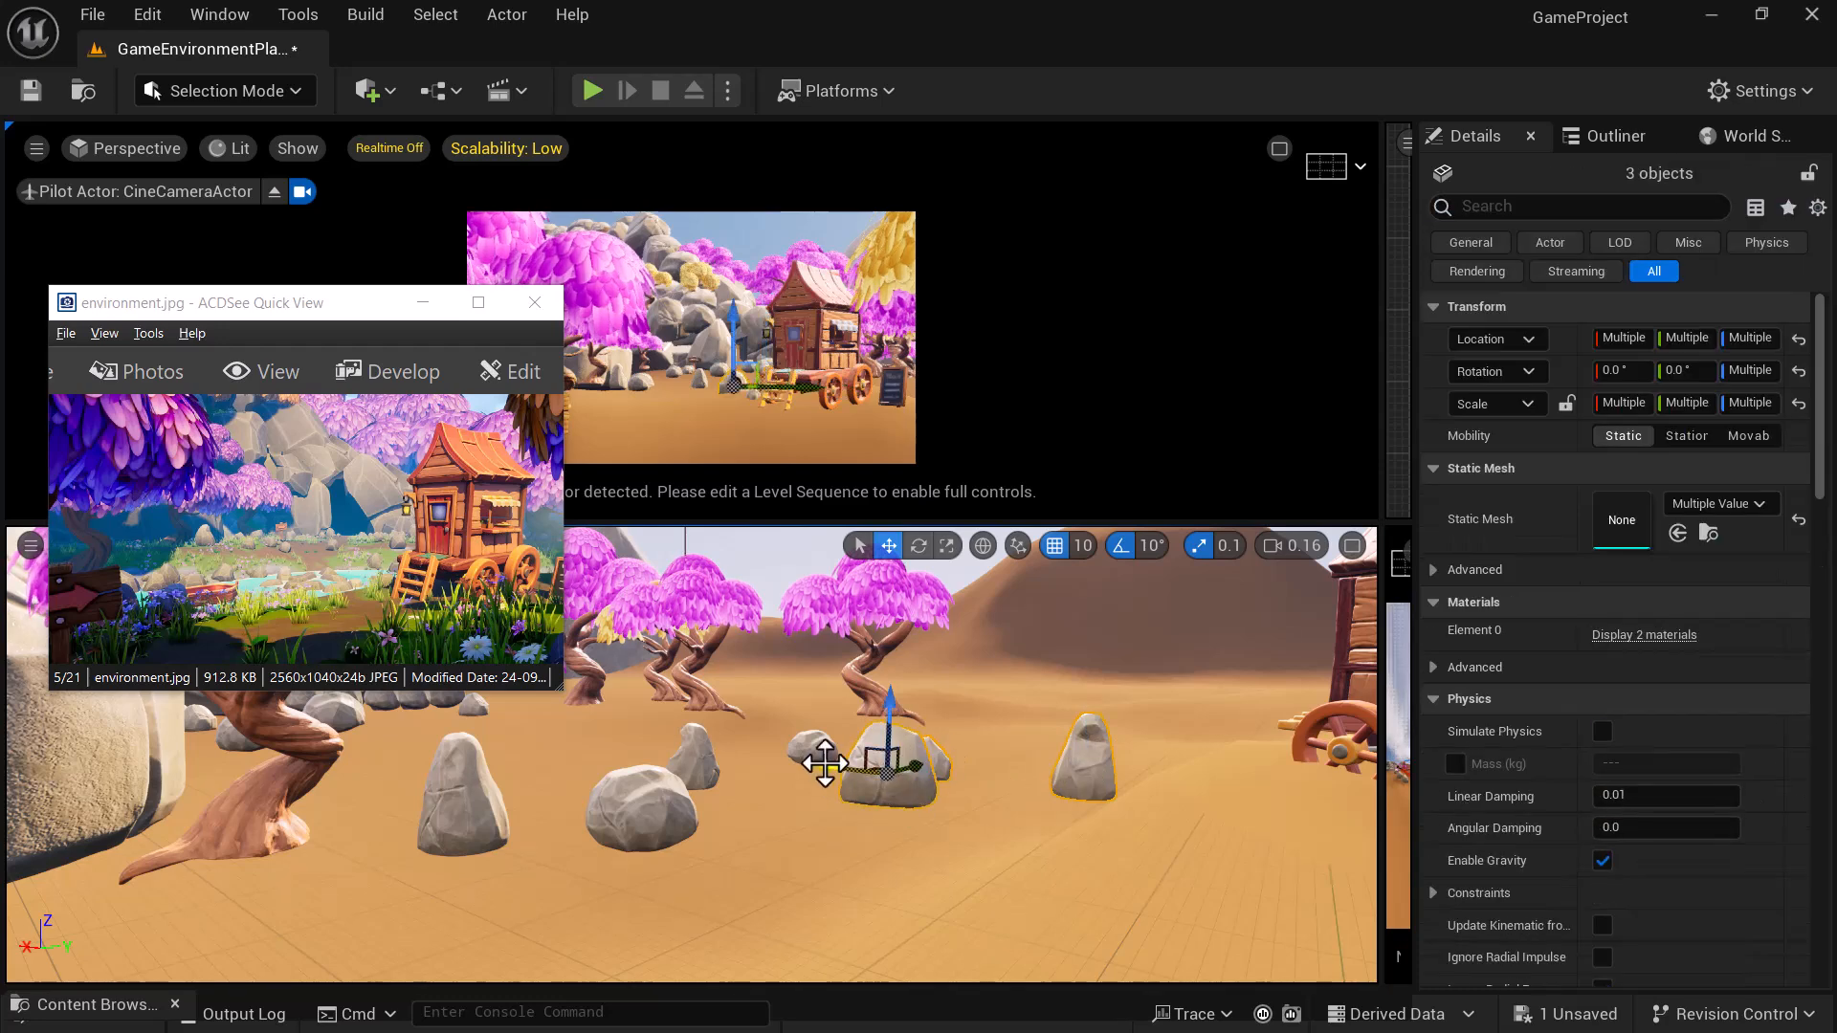
{"action": "left_click", "coordinate": [820, 747], "text": "ctrl"}
{"action": "left_click", "coordinate": [694, 780], "text": "ctrl"}
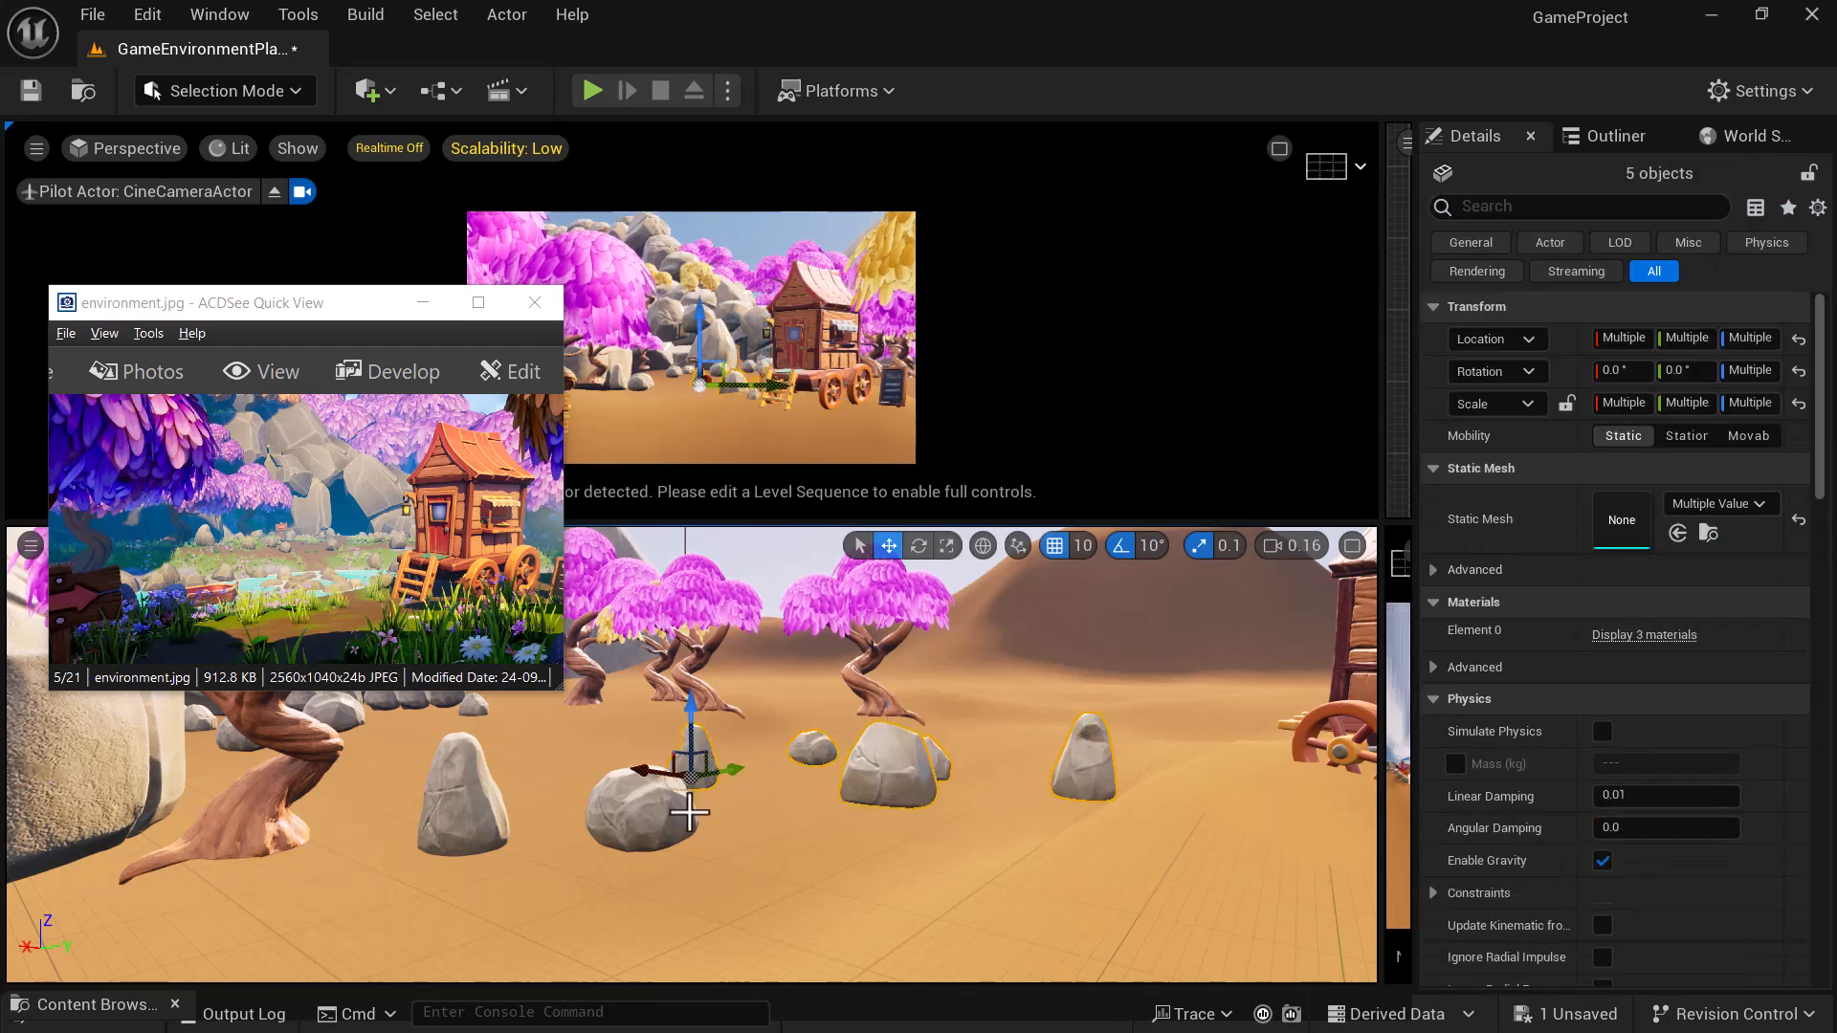
{"action": "left_click", "coordinate": [676, 818], "text": "ctrl"}
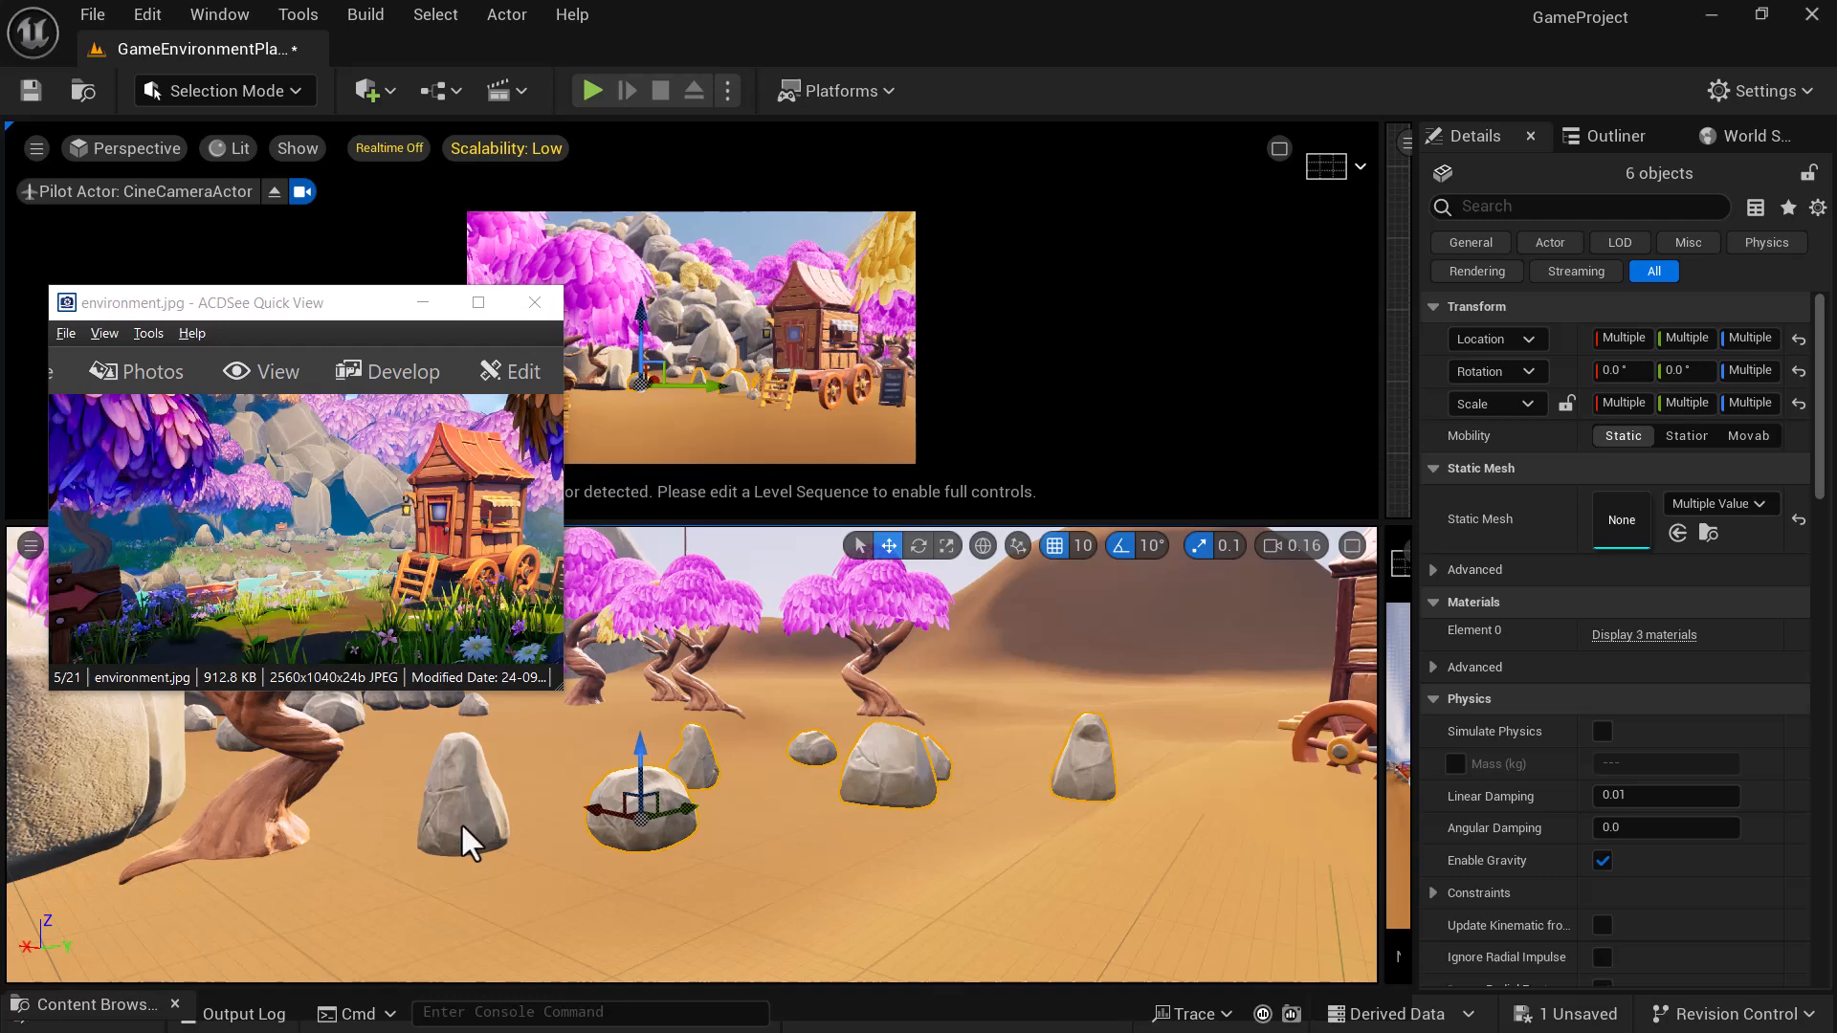
{"action": "left_click", "coordinate": [464, 828], "text": "ctrl"}
- Reposition the seven selected rocks and adjust their height so they rest partly sunk in the sand
{"action": "left_click_drag", "start_coordinate": [817, 809], "coordinate": [765, 808], "text": "alt"}
{"action": "left_click_drag", "start_coordinate": [631, 797], "coordinate": [685, 797], "text": "alt"}
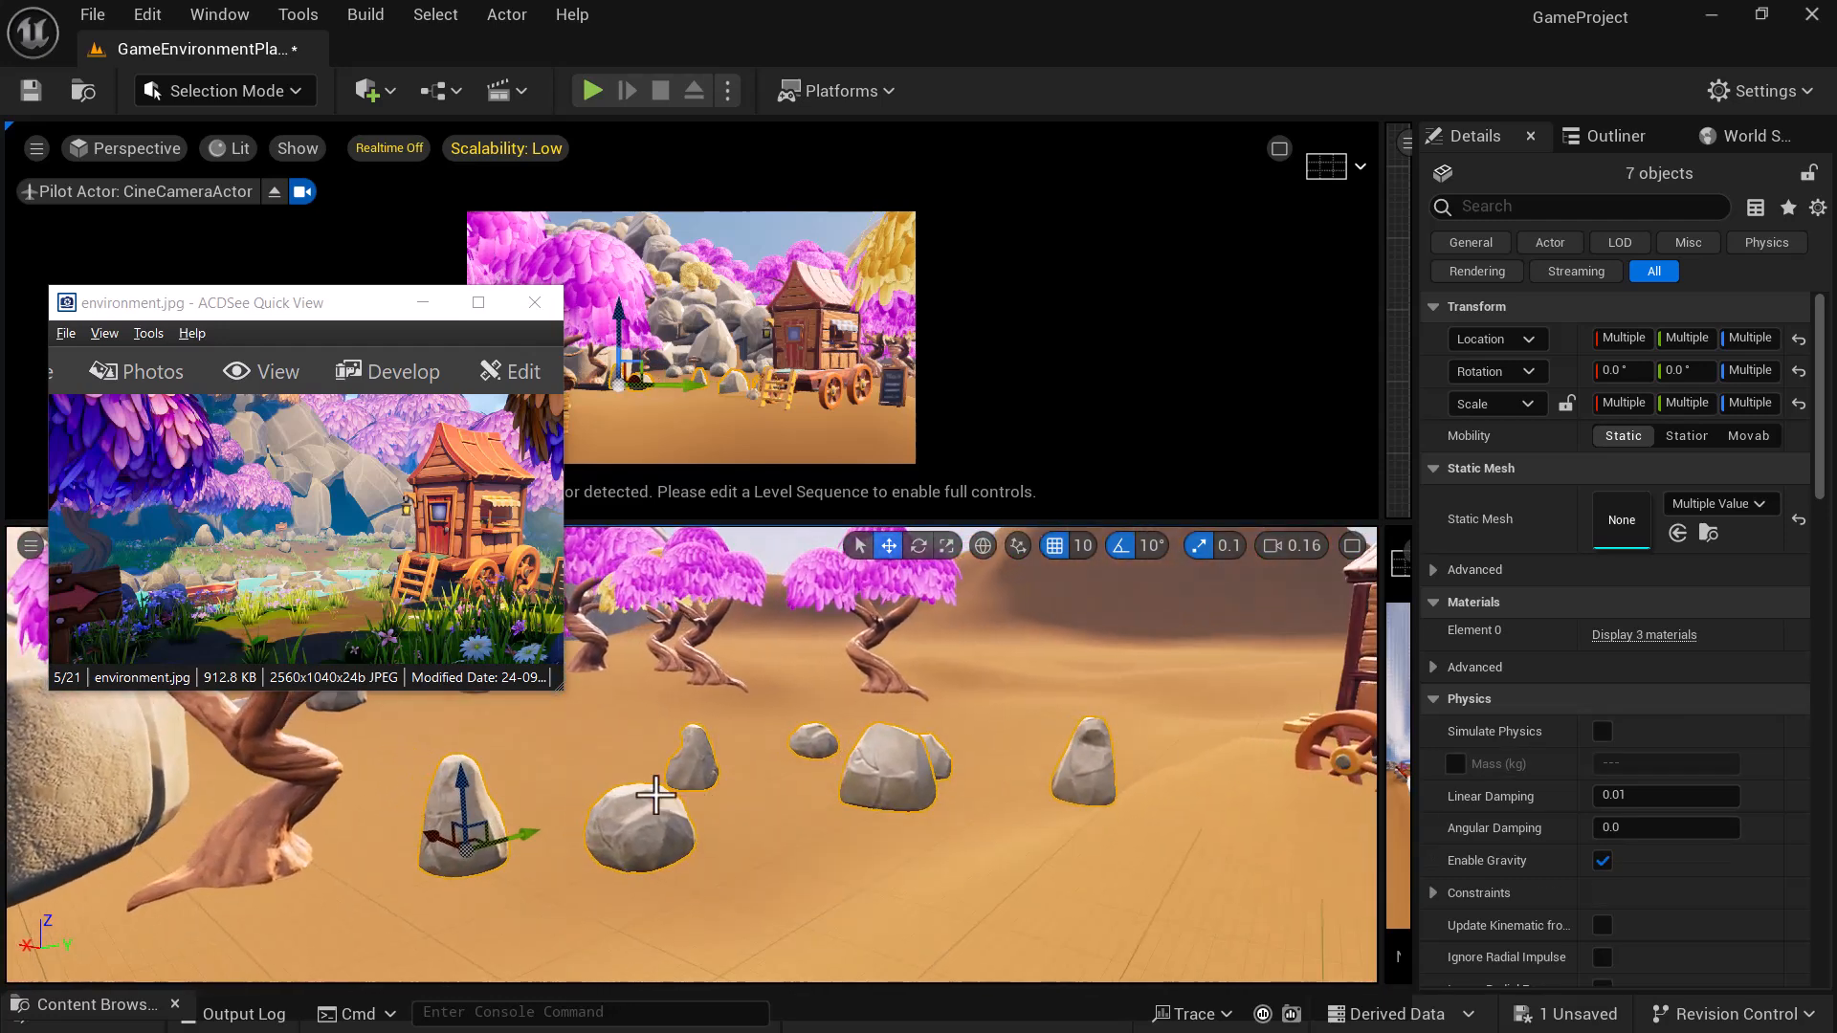
{"action": "left_click_drag", "start_coordinate": [457, 780], "coordinate": [463, 794]}
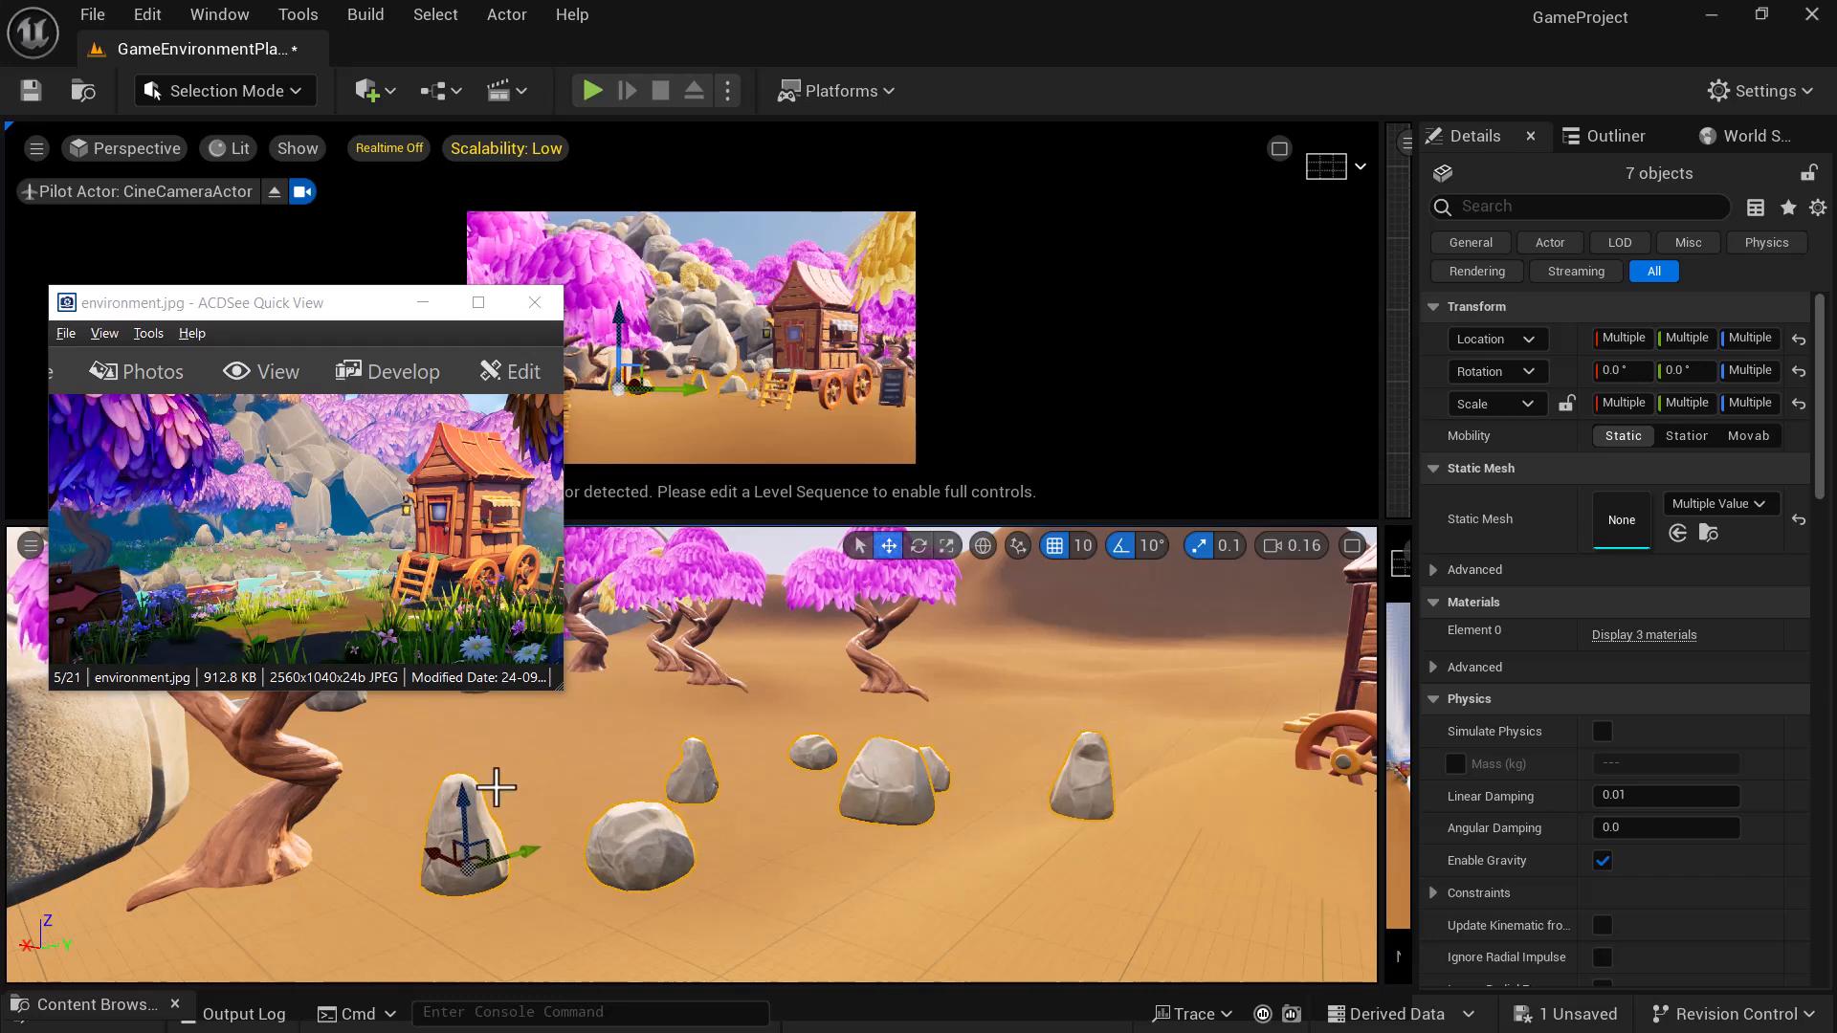
{"action": "left_click_drag", "start_coordinate": [454, 797], "coordinate": [371, 858]}
{"action": "left_click_drag", "start_coordinate": [675, 850], "coordinate": [402, 876], "text": "alt"}
{"action": "left_click_drag", "start_coordinate": [579, 727], "coordinate": [656, 694]}
{"action": "left_click_drag", "start_coordinate": [716, 835], "coordinate": [532, 818], "text": "alt"}
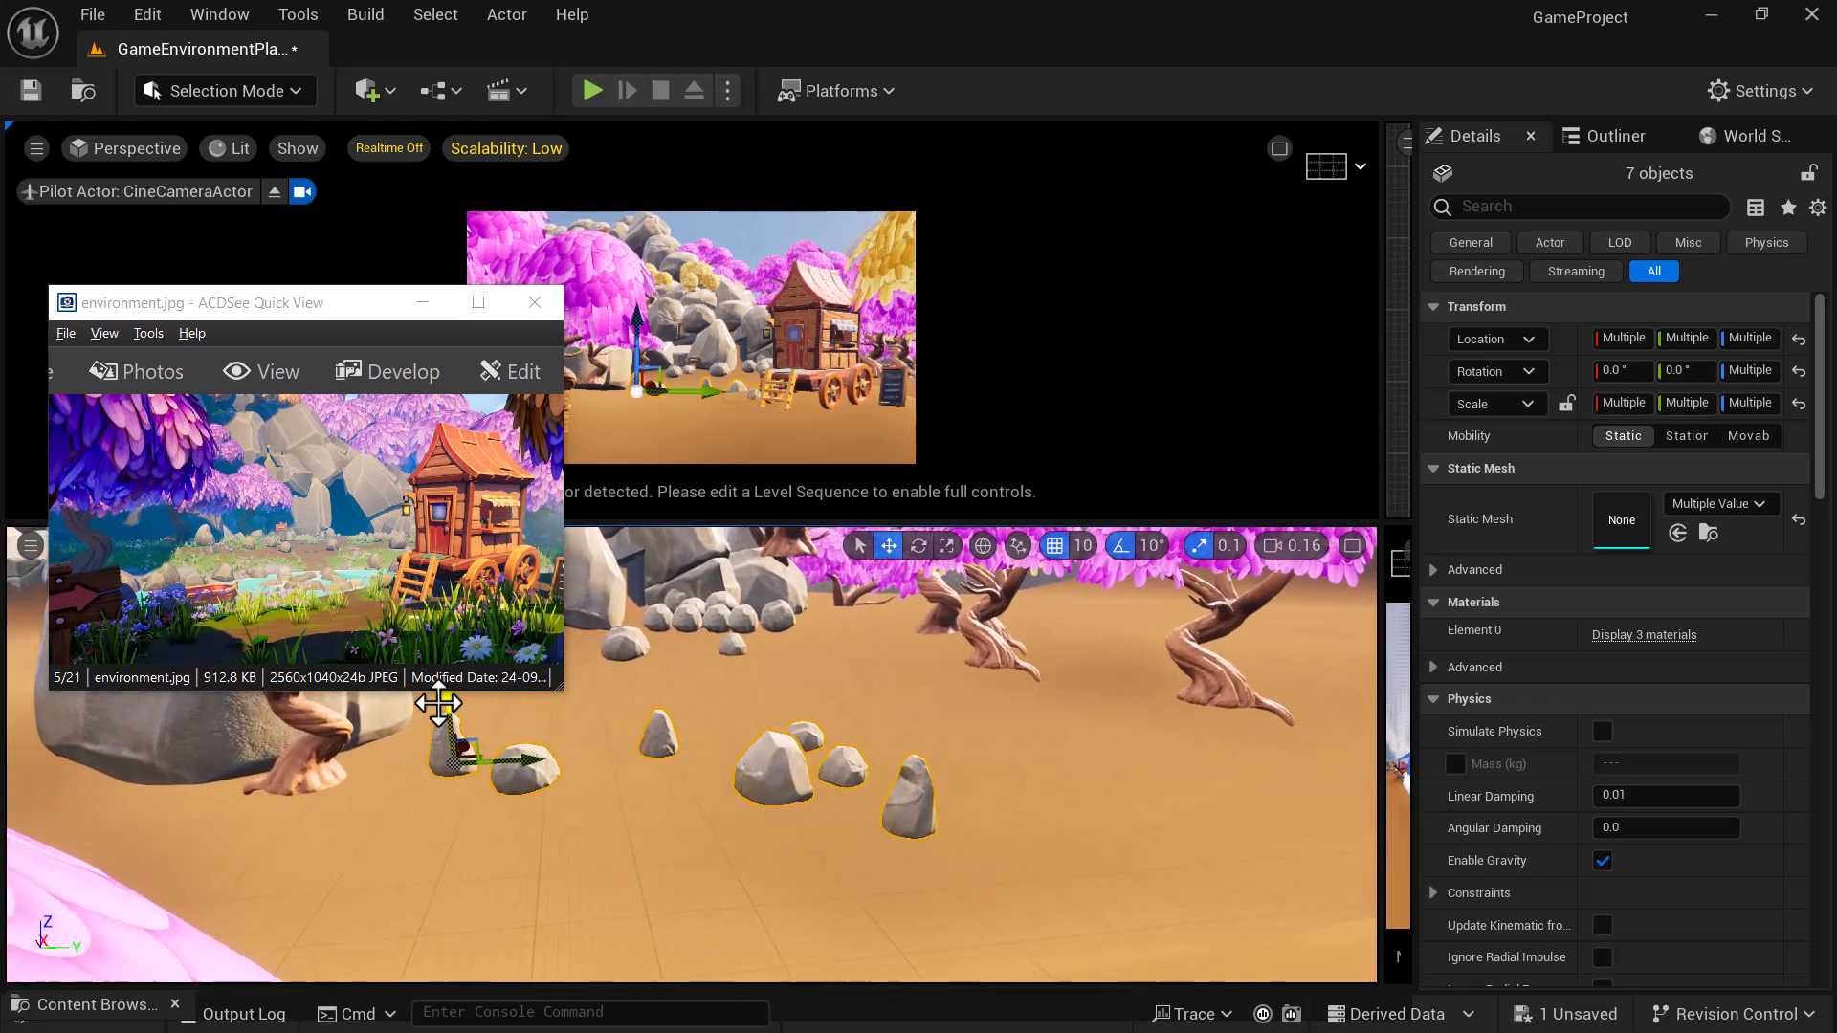
{"action": "left_click_drag", "start_coordinate": [442, 708], "coordinate": [438, 687]}
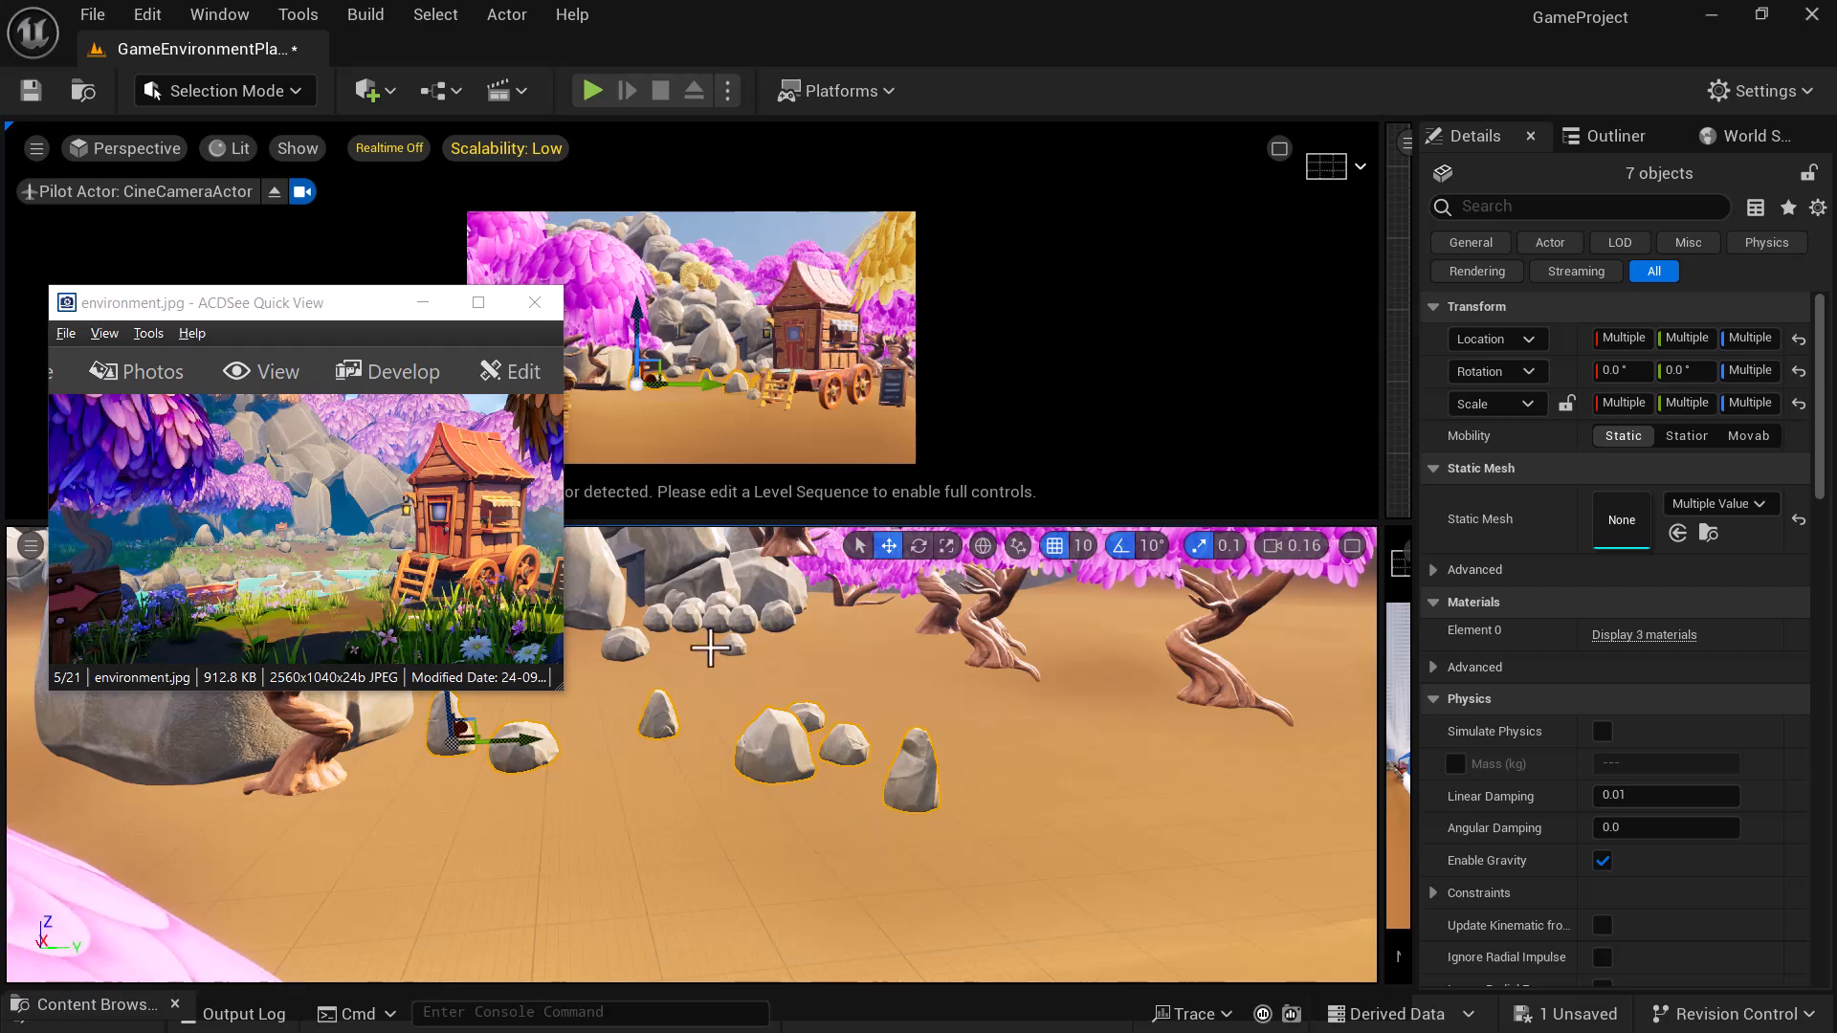
- Select the five small rocks scattered on the sand in front of the large rock pile
{"action": "left_click", "coordinate": [635, 646]}
{"action": "key", "text": "f"}
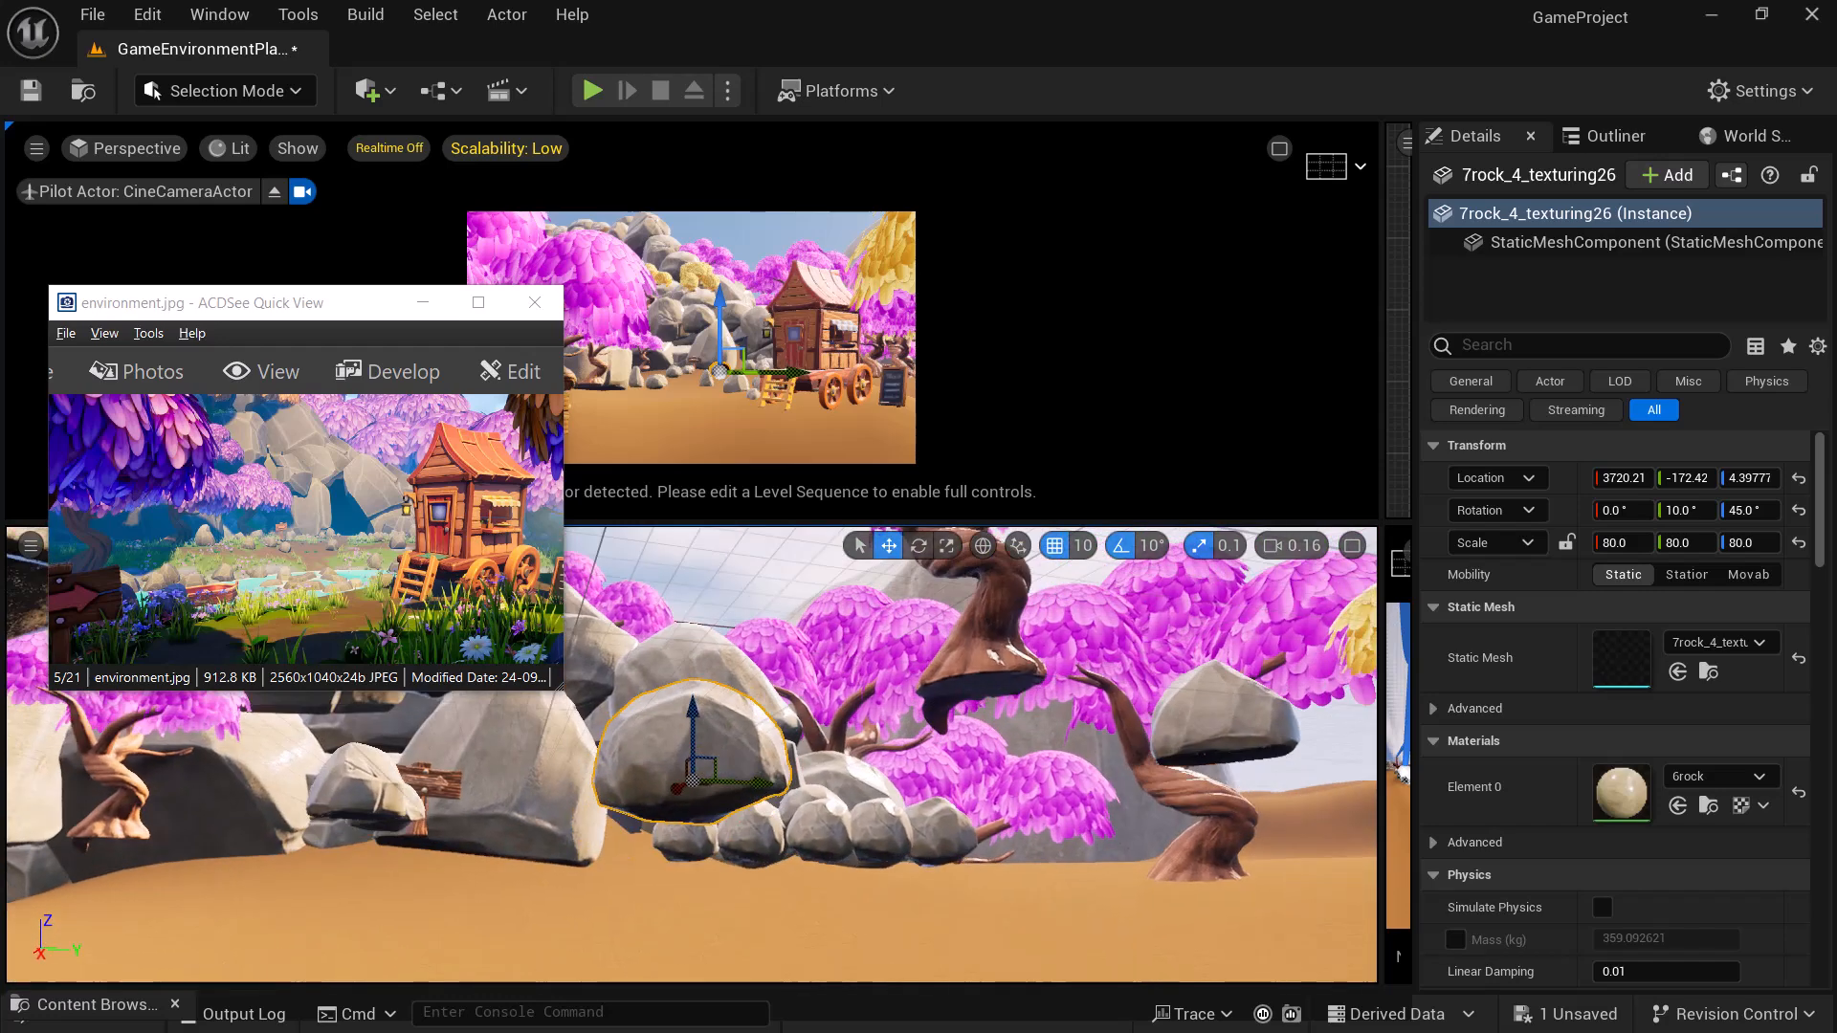
{"action": "left_click", "coordinate": [1349, 807], "text": "ctrl"}
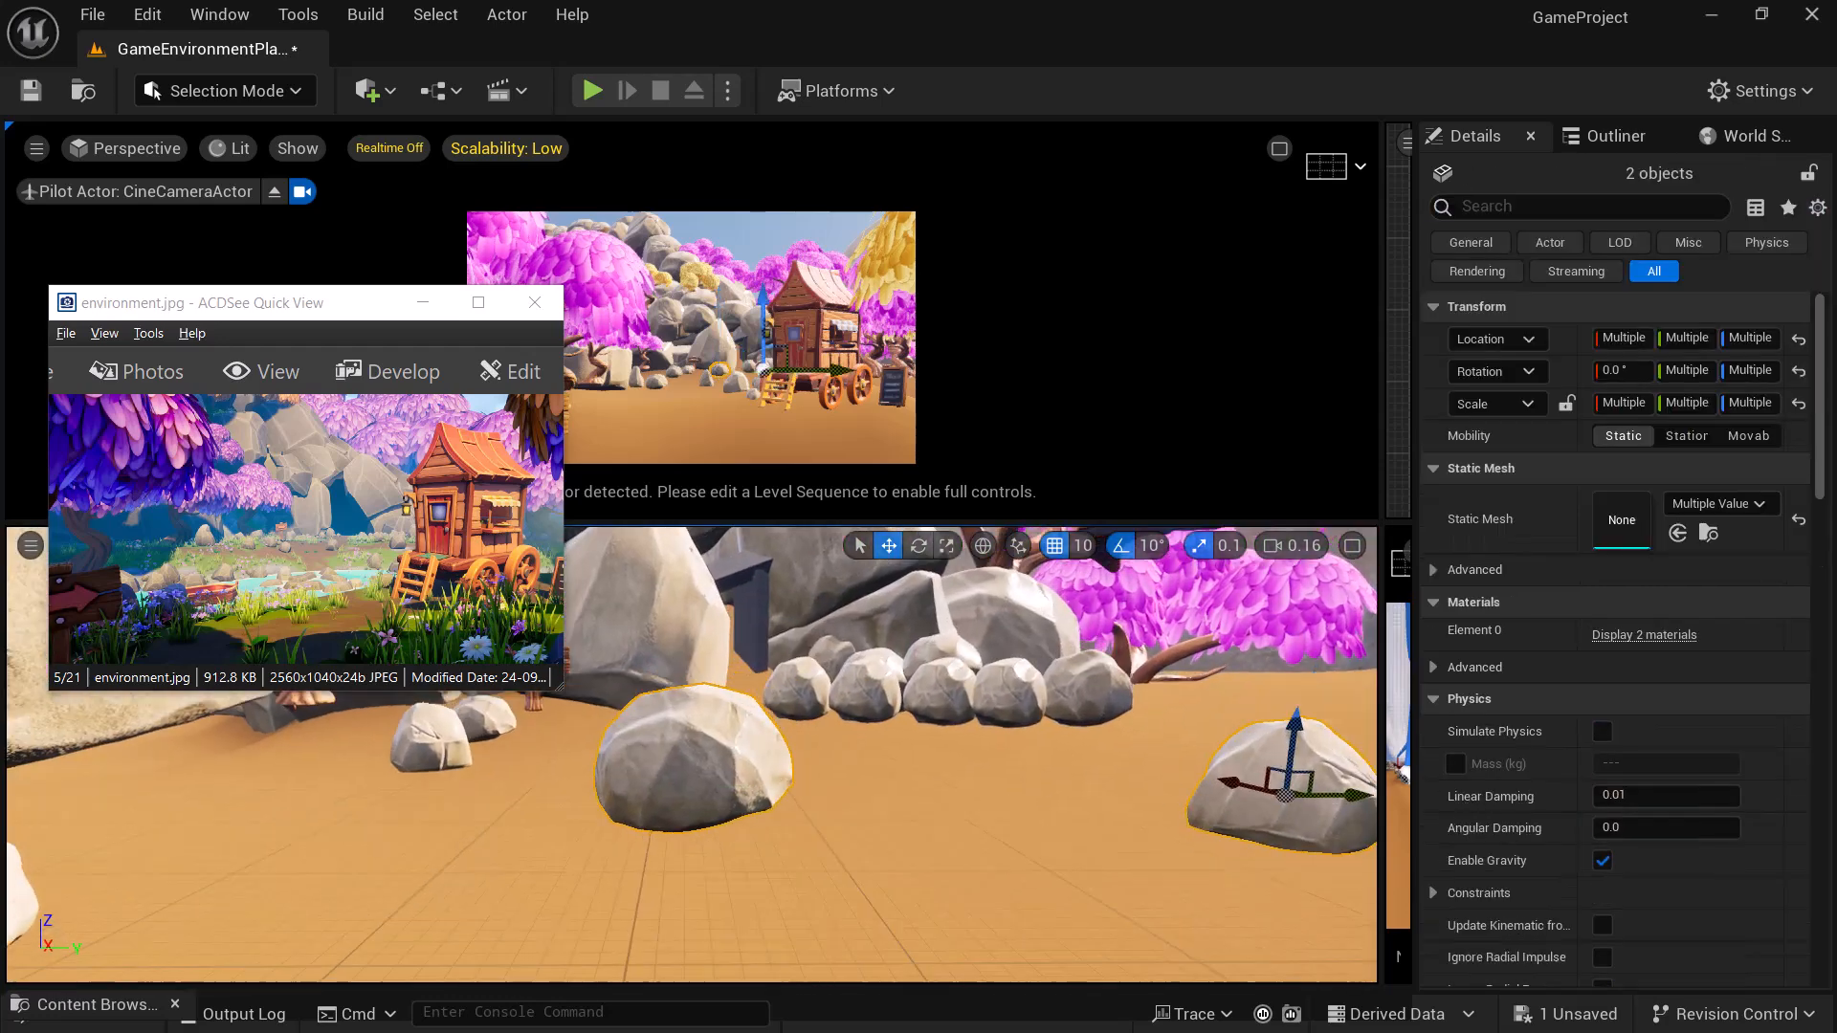
{"action": "left_click", "coordinate": [454, 753], "text": "ctrl"}
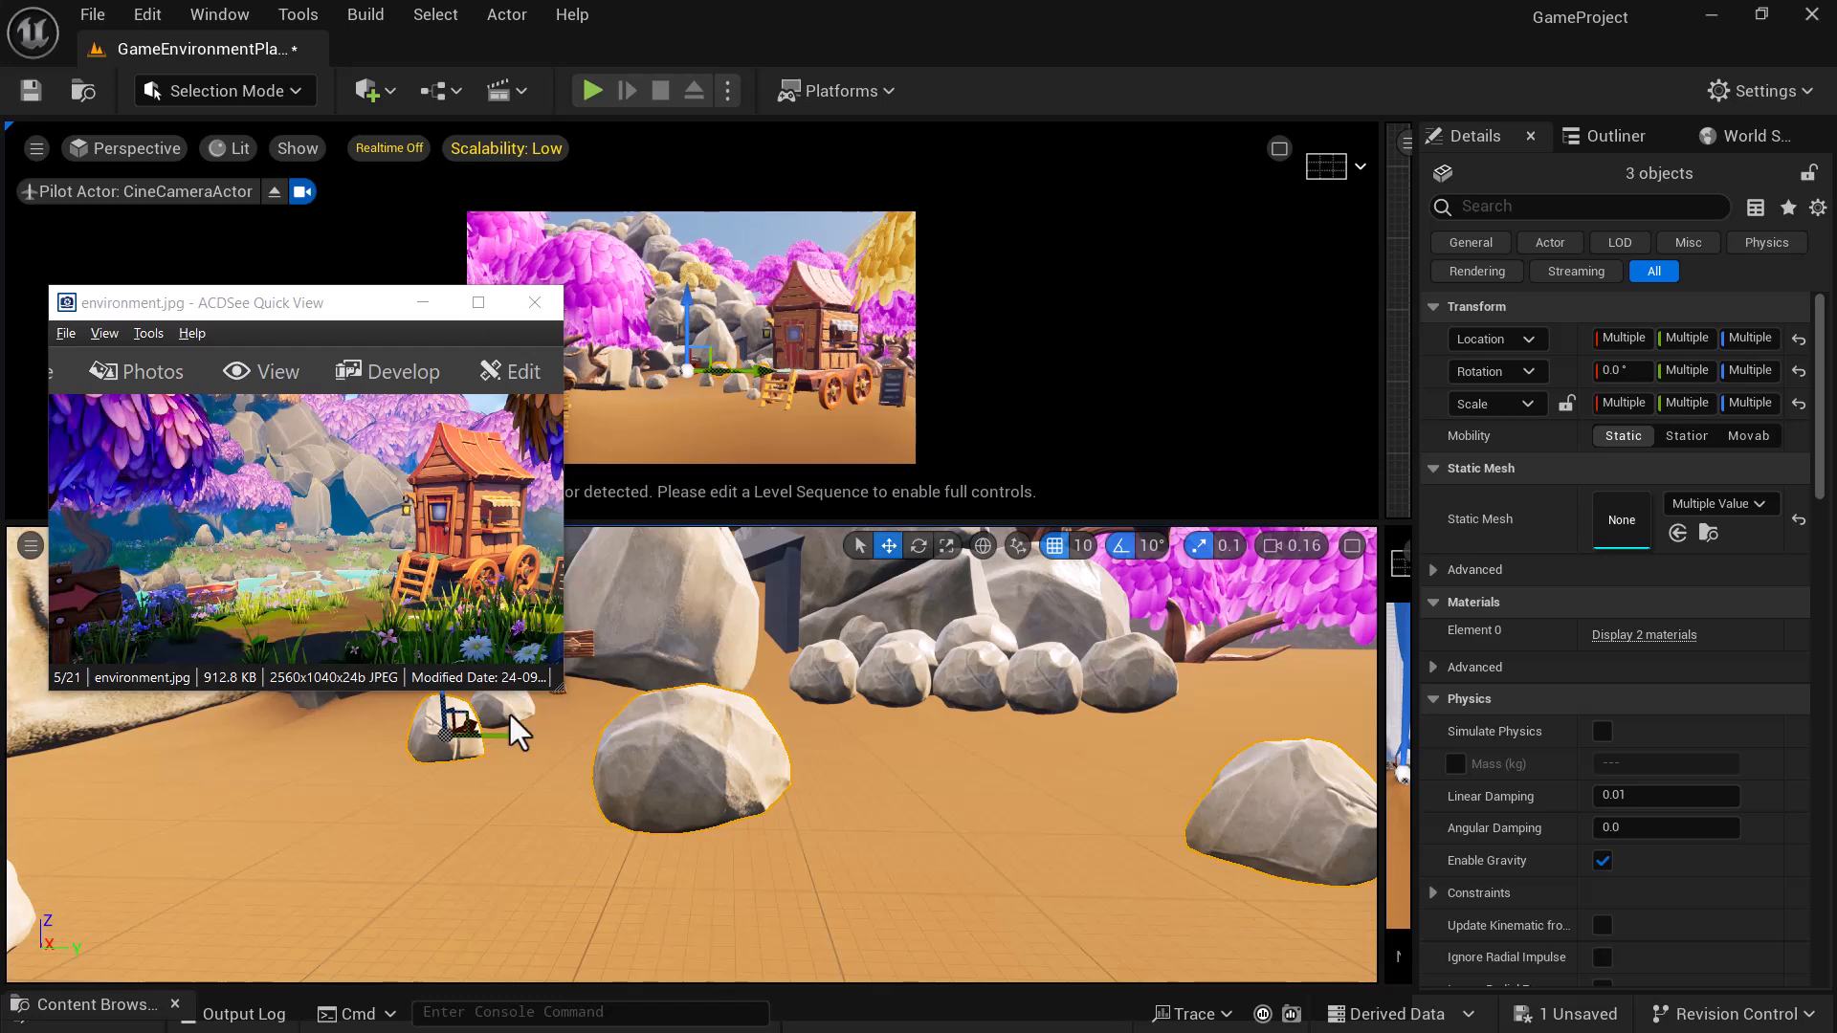
{"action": "left_click", "coordinate": [509, 716], "text": "ctrl"}
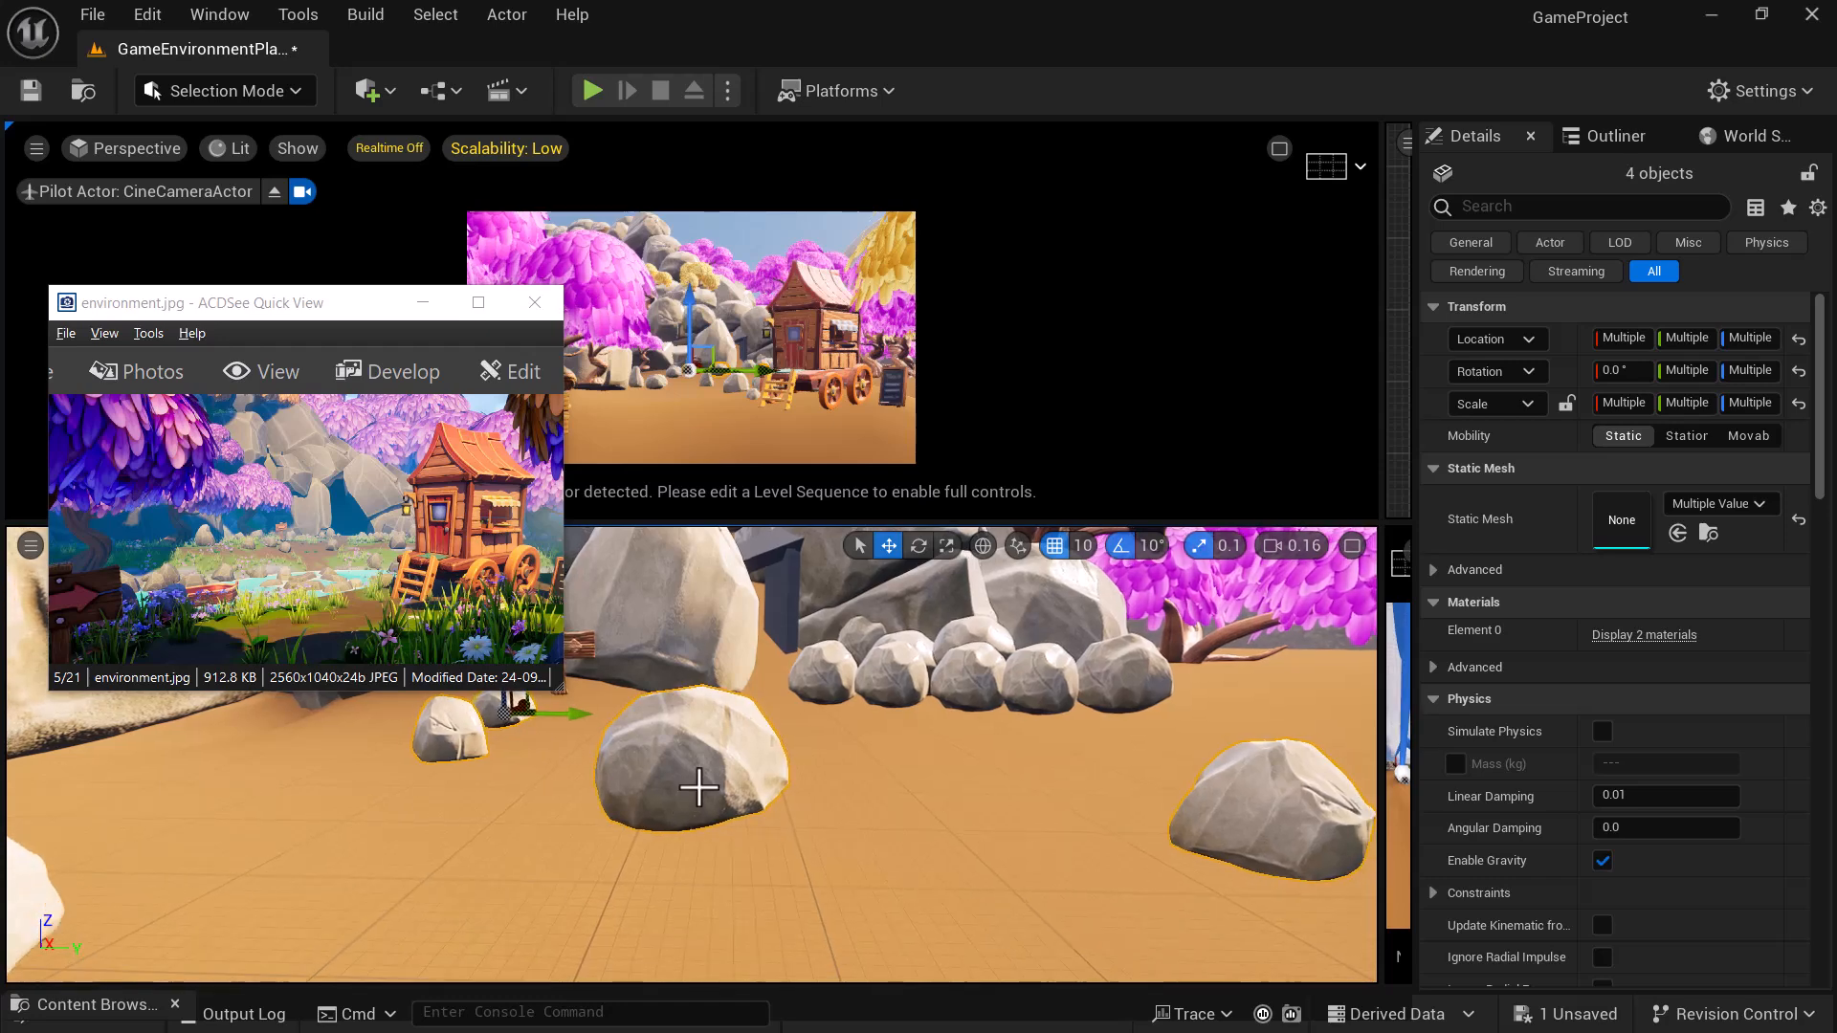
{"action": "scroll", "coordinate": [696, 787], "scroll_direction": "down", "scroll_amount": 5}
{"action": "left_click", "coordinate": [510, 799], "text": "ctrl"}
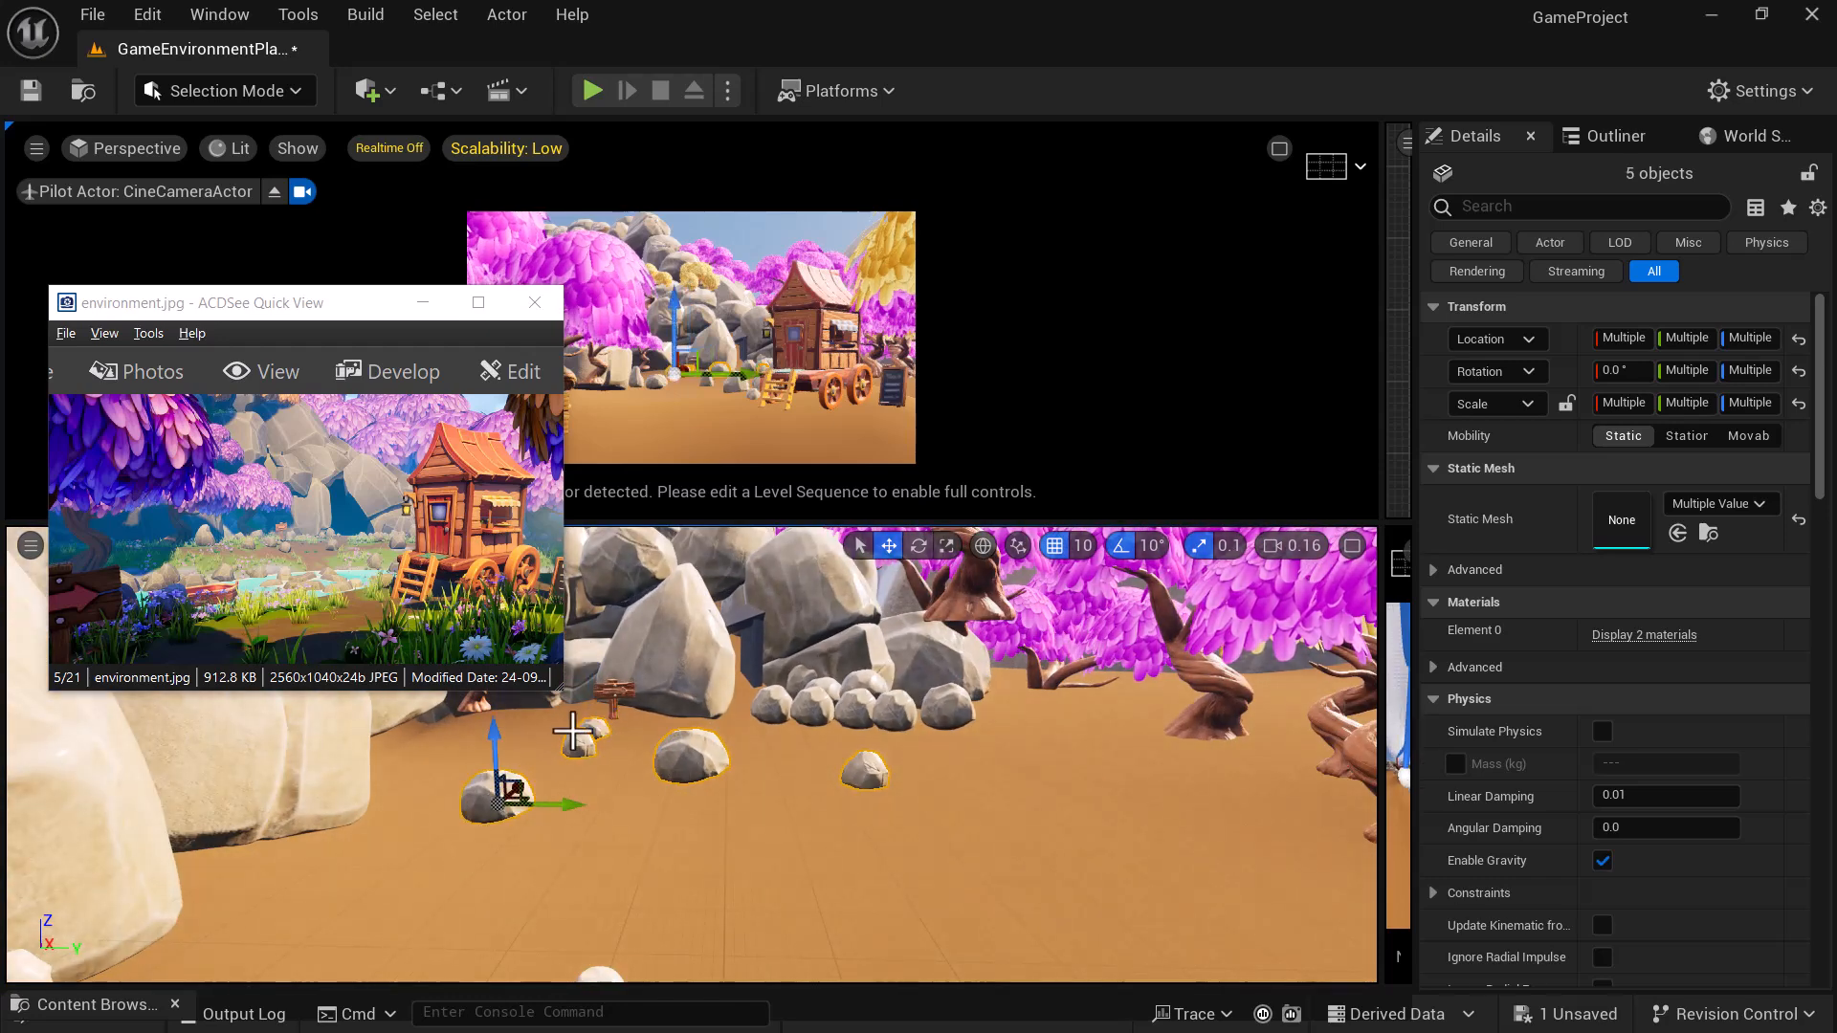
- Lower the five selected rocks so they sit on the sand instead of floating
{"action": "left_click_drag", "start_coordinate": [492, 737], "coordinate": [495, 769]}
{"action": "left_click_drag", "start_coordinate": [708, 803], "coordinate": [847, 736], "text": "alt"}
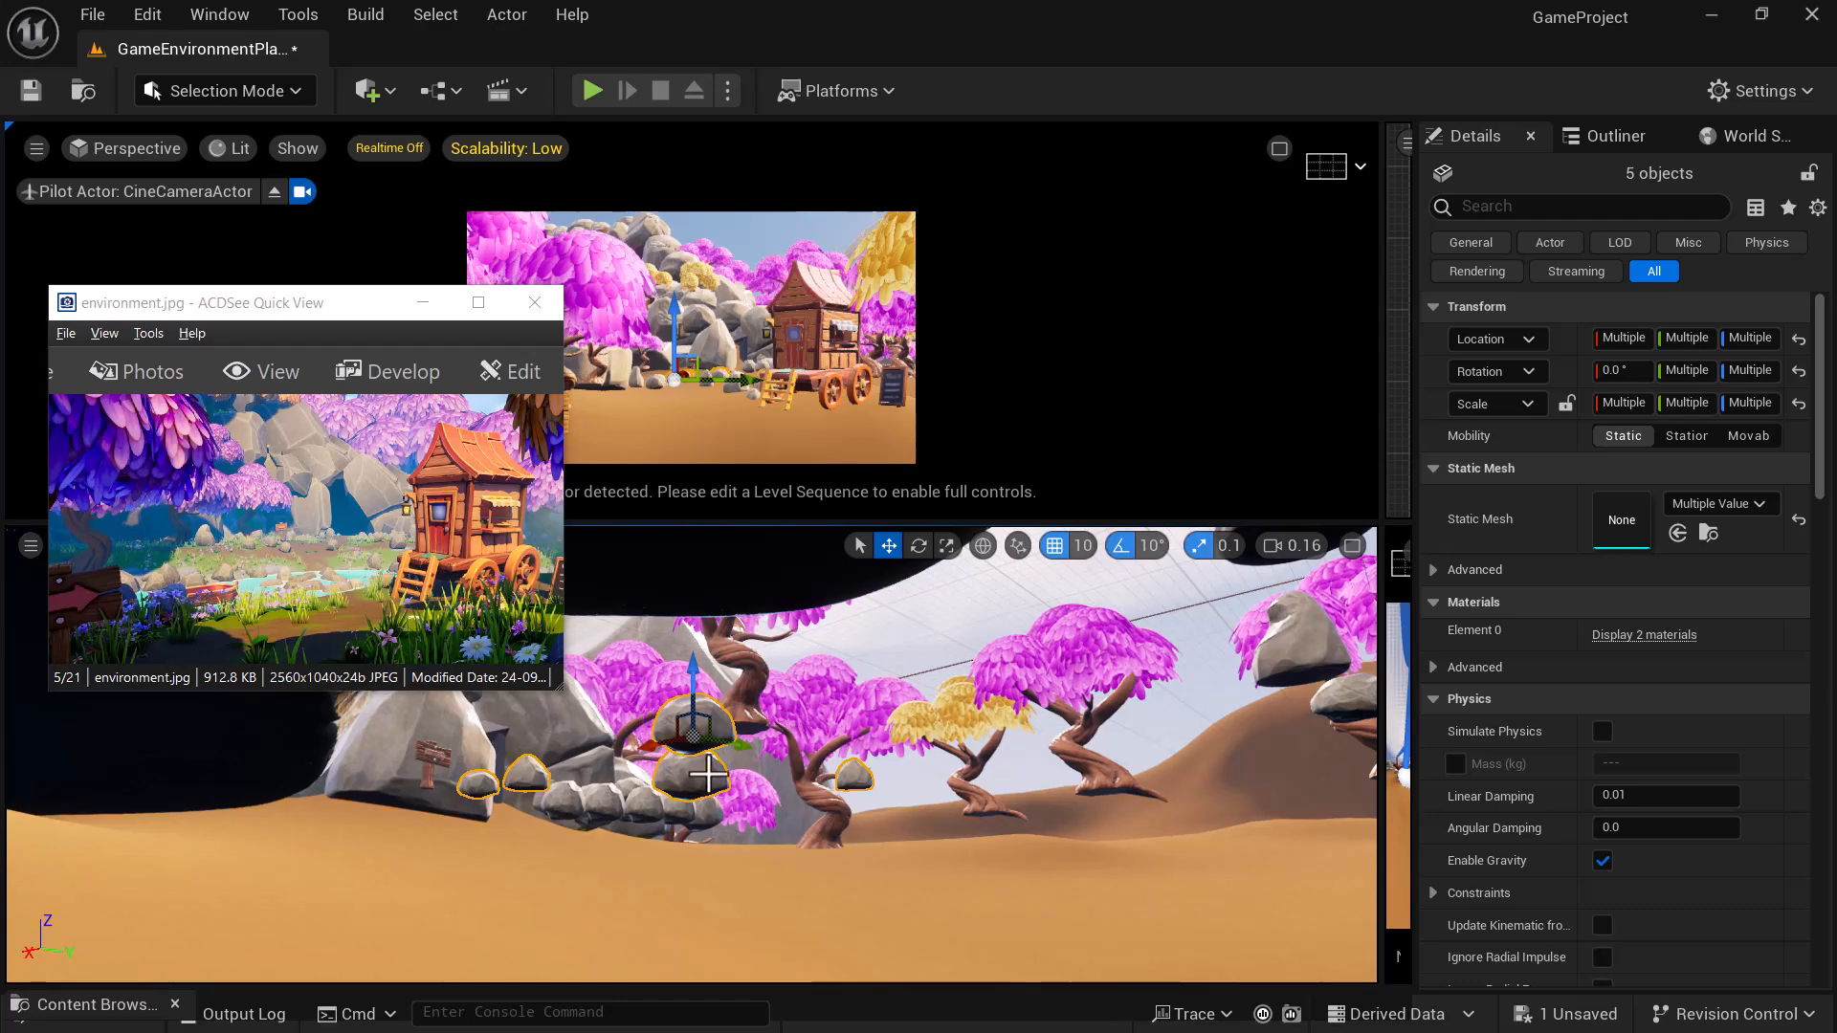
{"action": "left_click_drag", "start_coordinate": [691, 701], "coordinate": [505, 765]}
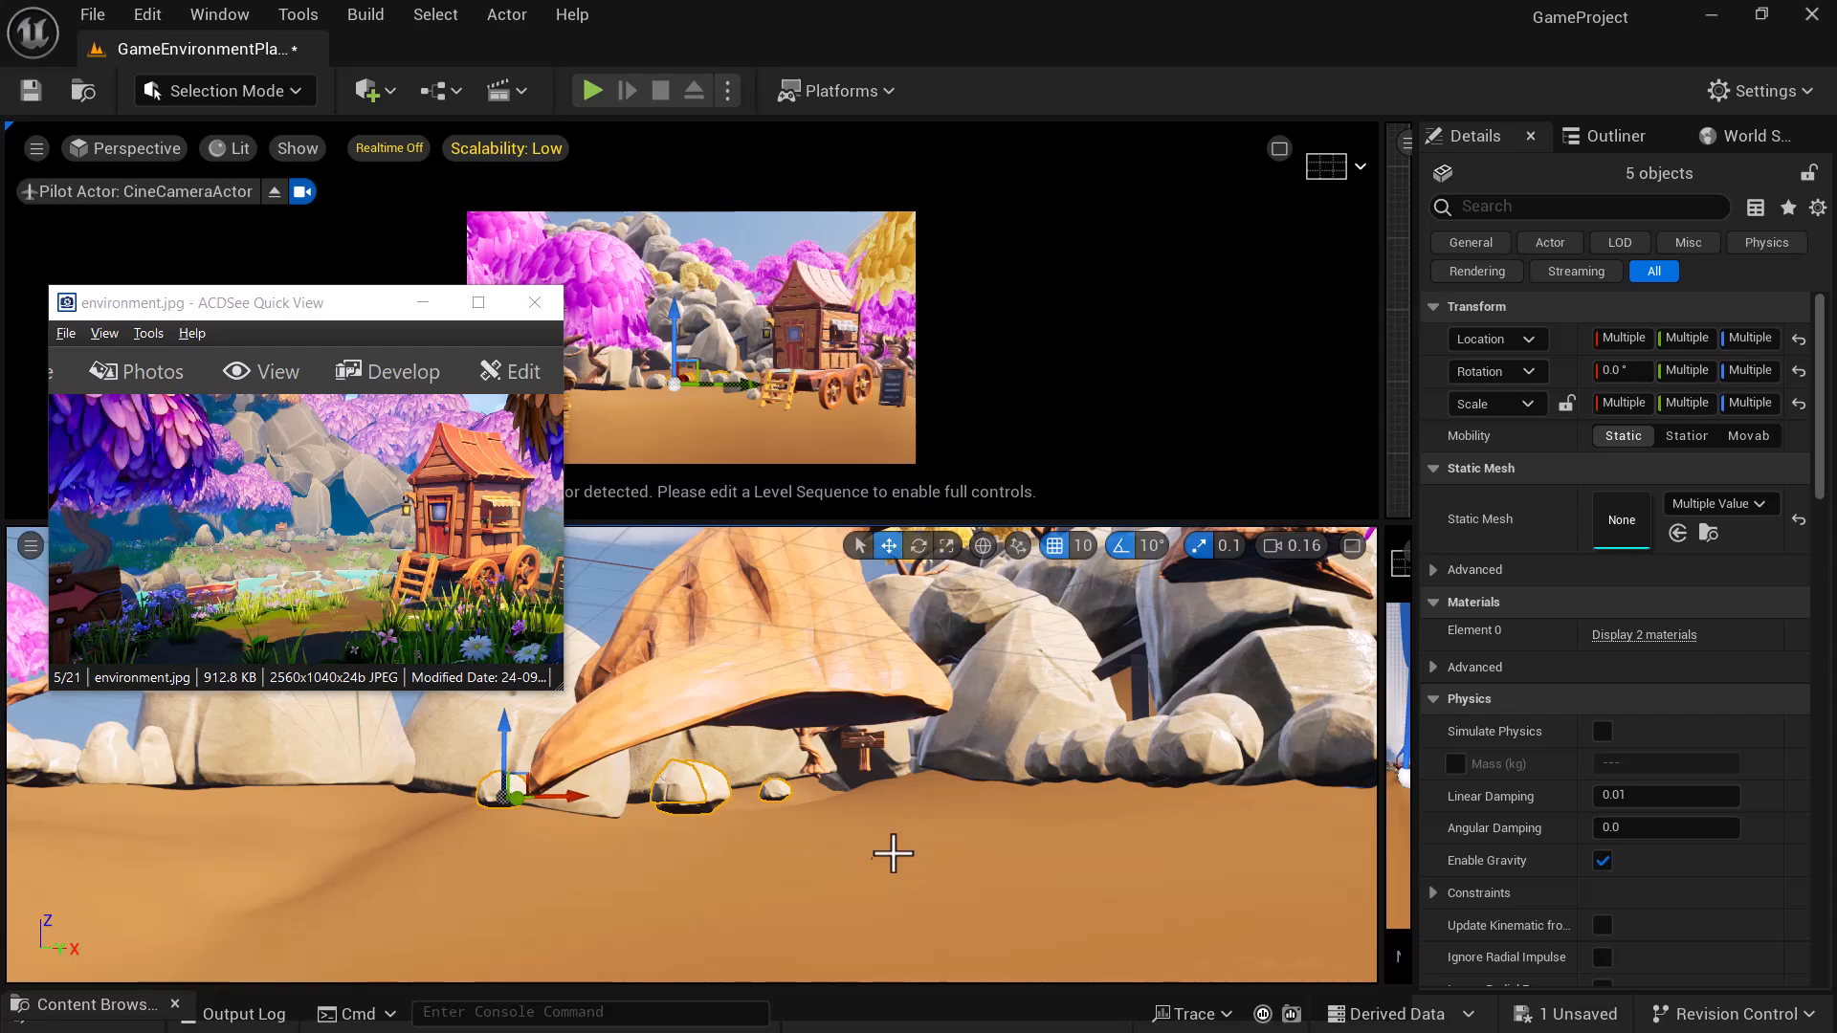
- Deselect the rocks by selecting the landscape and minimize the environment.jpg reference image window
{"action": "scroll", "coordinate": [992, 847], "scroll_direction": "down", "scroll_amount": 4}
{"action": "left_click_drag", "start_coordinate": [873, 857], "coordinate": [1114, 914], "text": "alt"}
{"action": "left_click", "coordinate": [891, 858]}
{"action": "left_click_drag", "start_coordinate": [891, 858], "coordinate": [910, 820], "text": "alt"}
{"action": "left_click", "coordinate": [421, 304]}
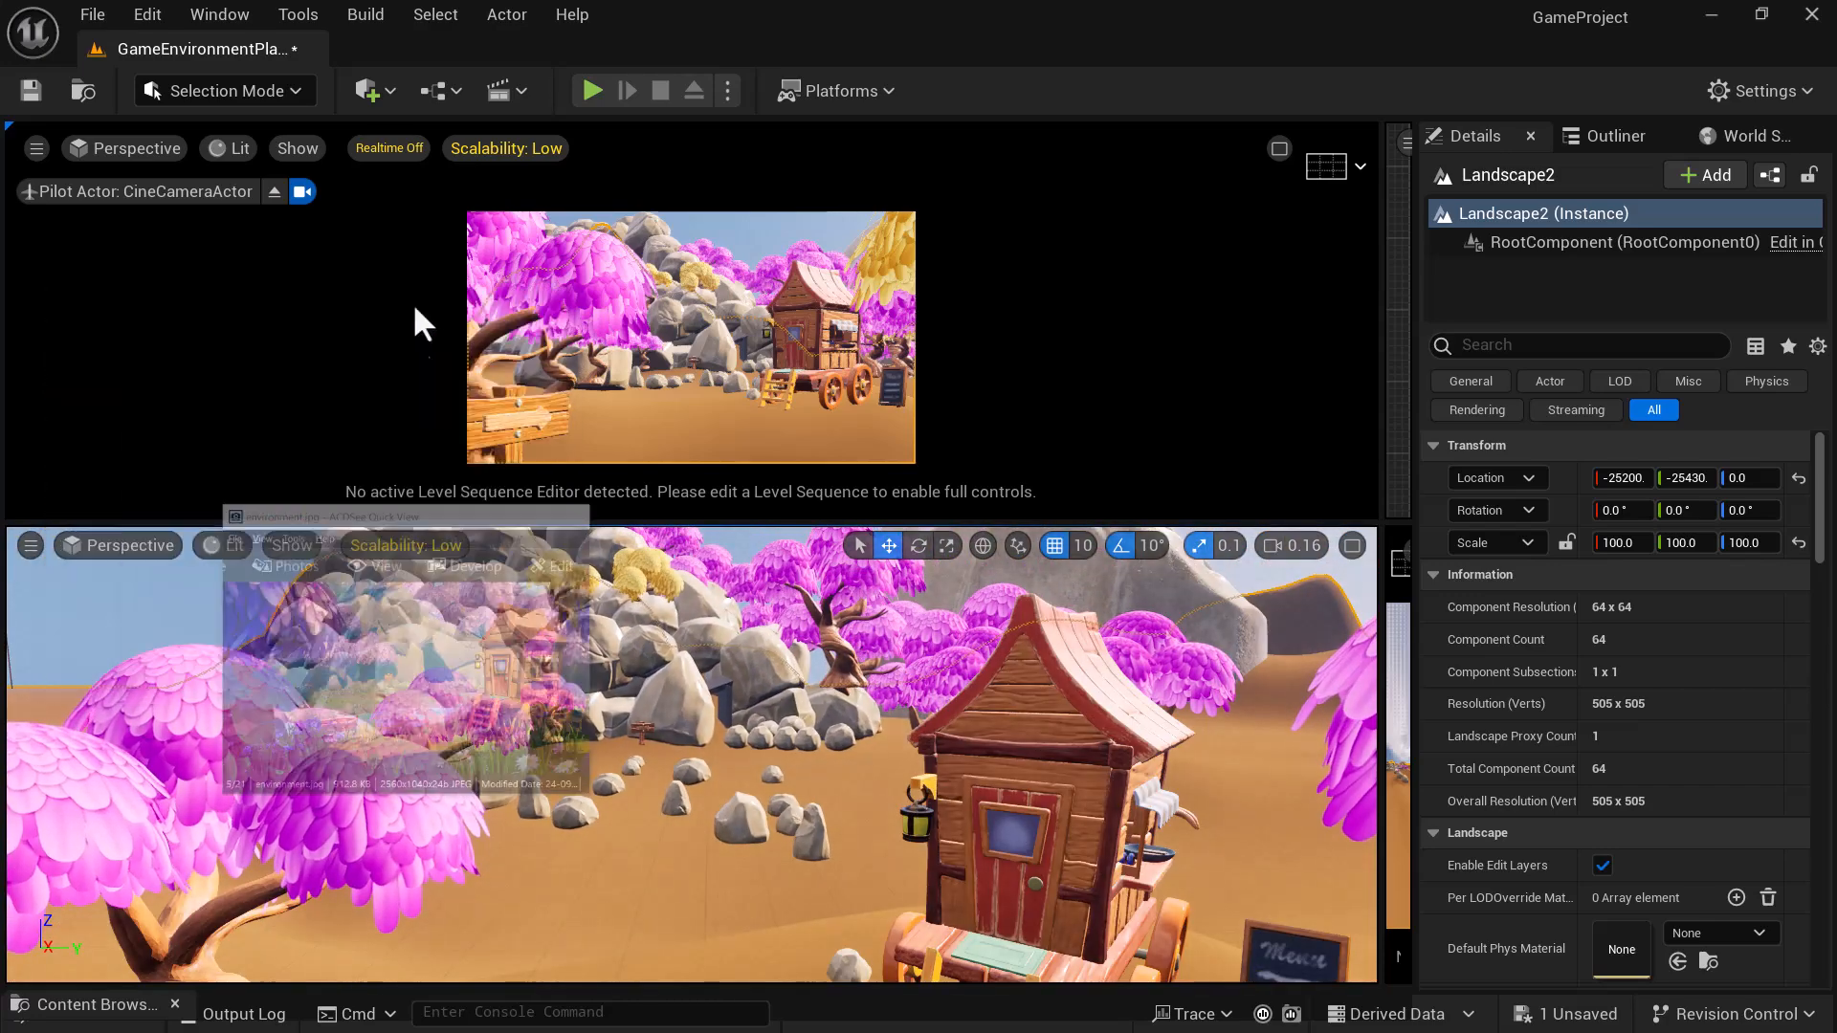
{"action": "right_click_drag", "start_coordinate": [878, 825], "coordinate": [924, 858]}
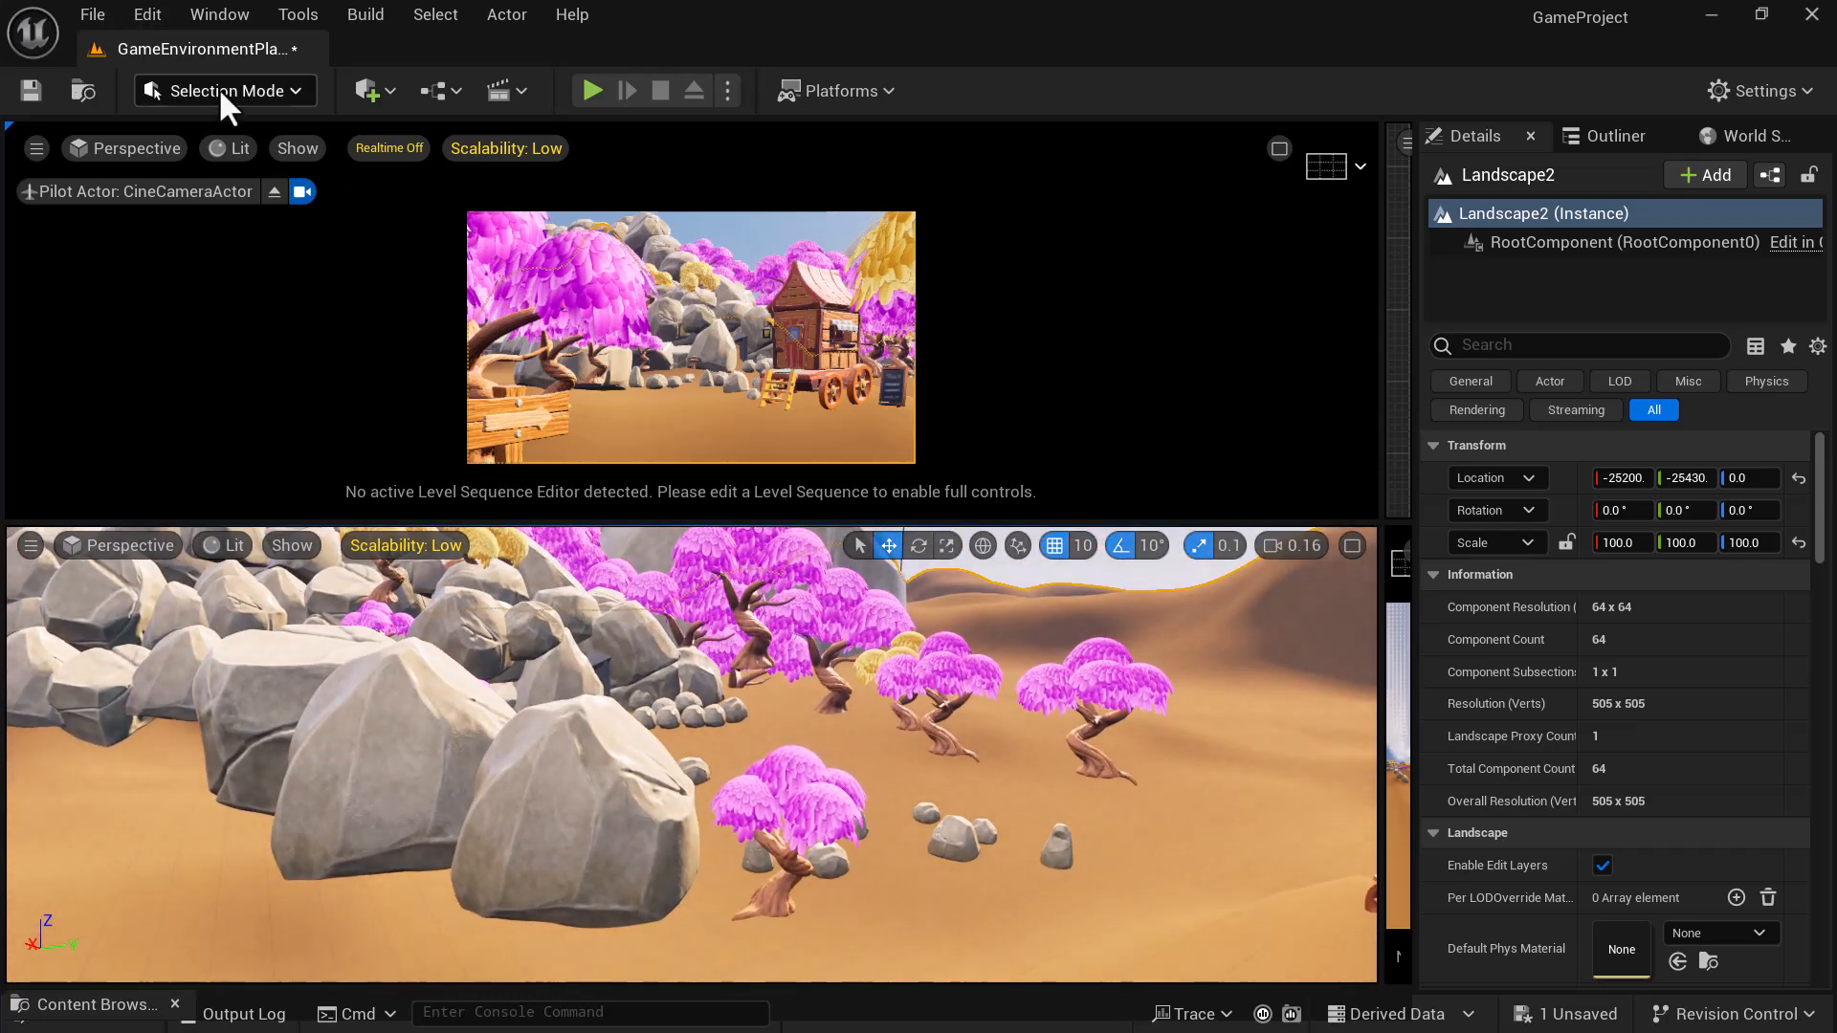
- Search the plugins for "water" to check whether the Water plugins are enabled, and minimize the plugin browser
{"action": "left_click", "coordinate": [148, 14]}
{"action": "left_click", "coordinate": [231, 426]}
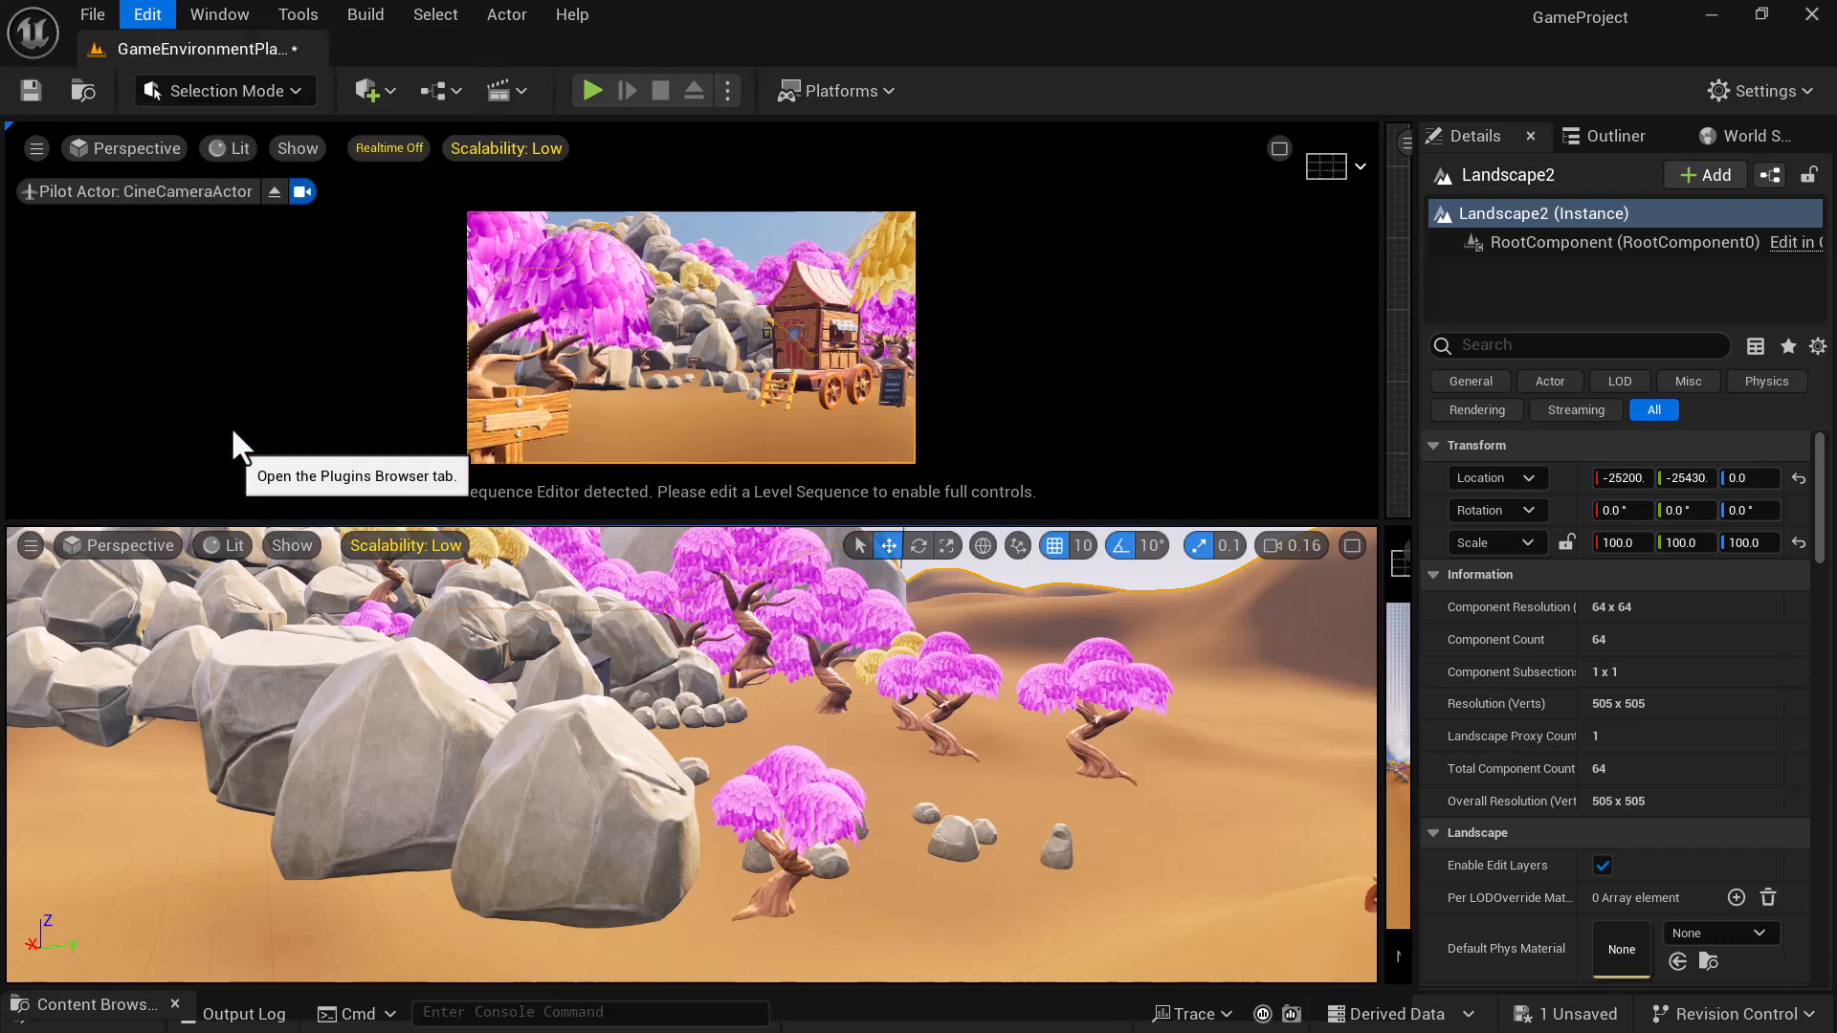
{"action": "type", "text": "water"}
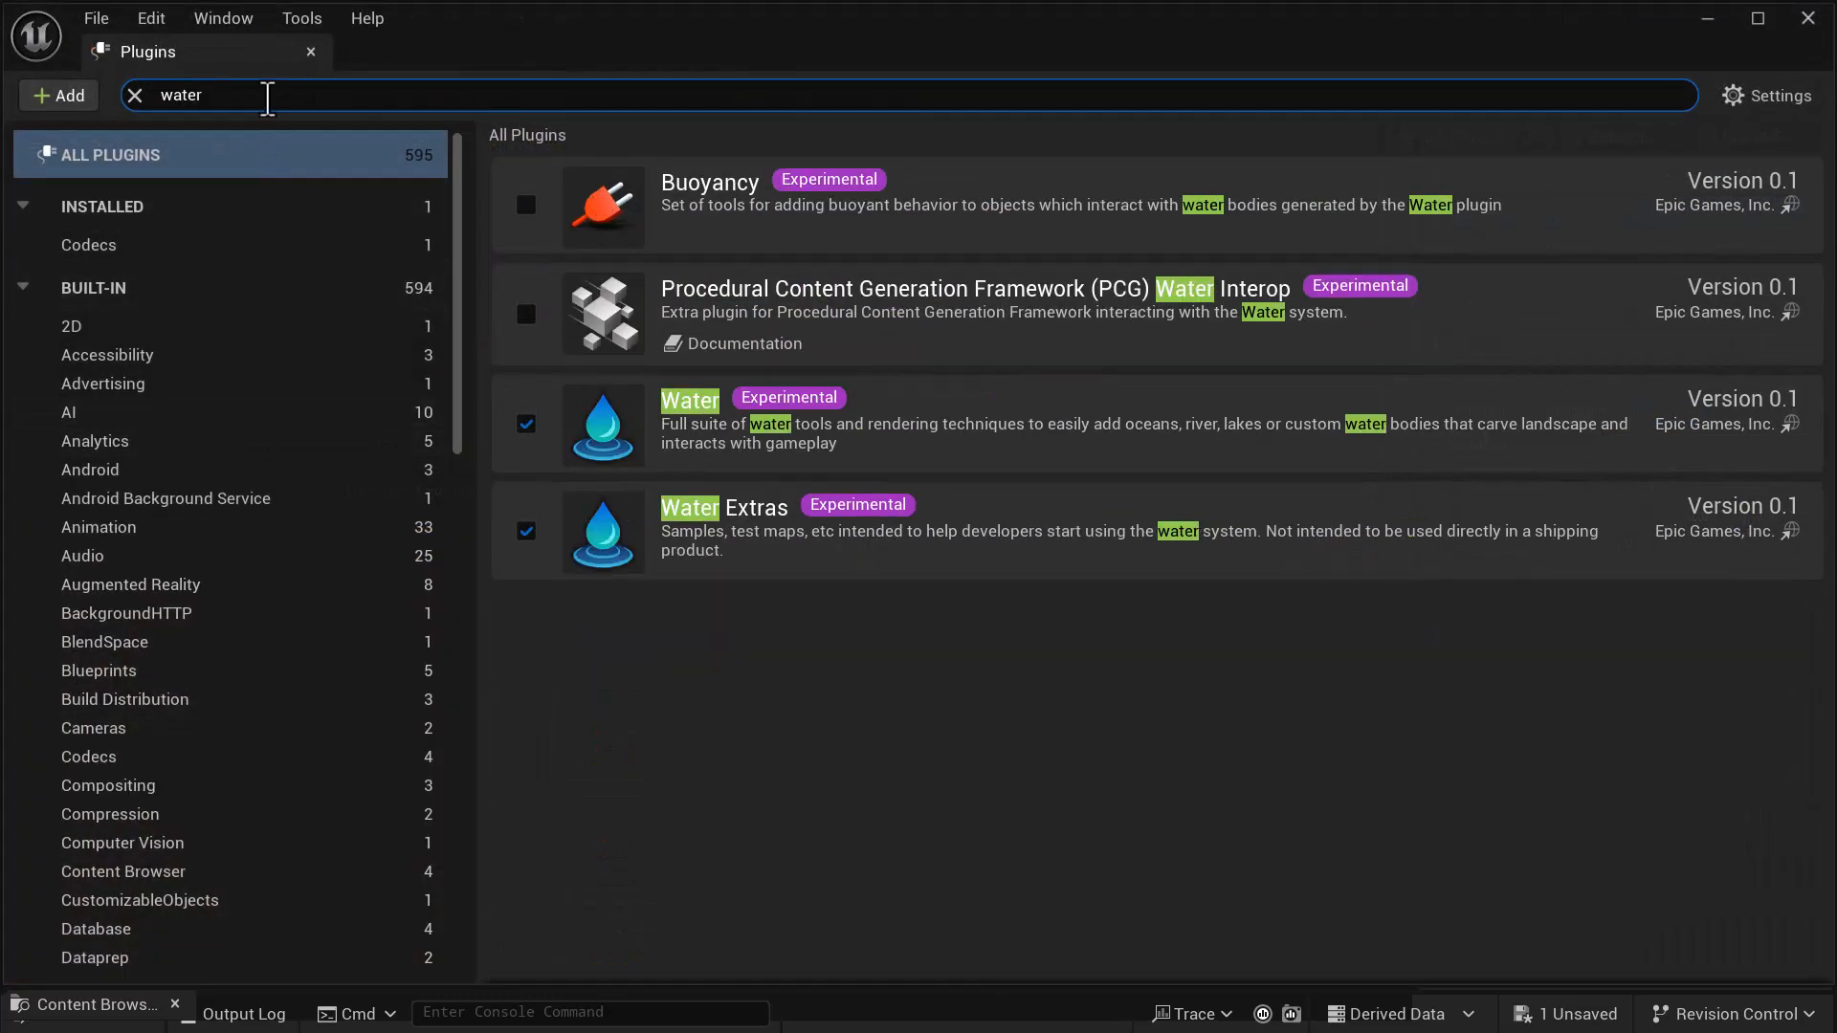
{"action": "left_click", "coordinate": [1708, 19]}
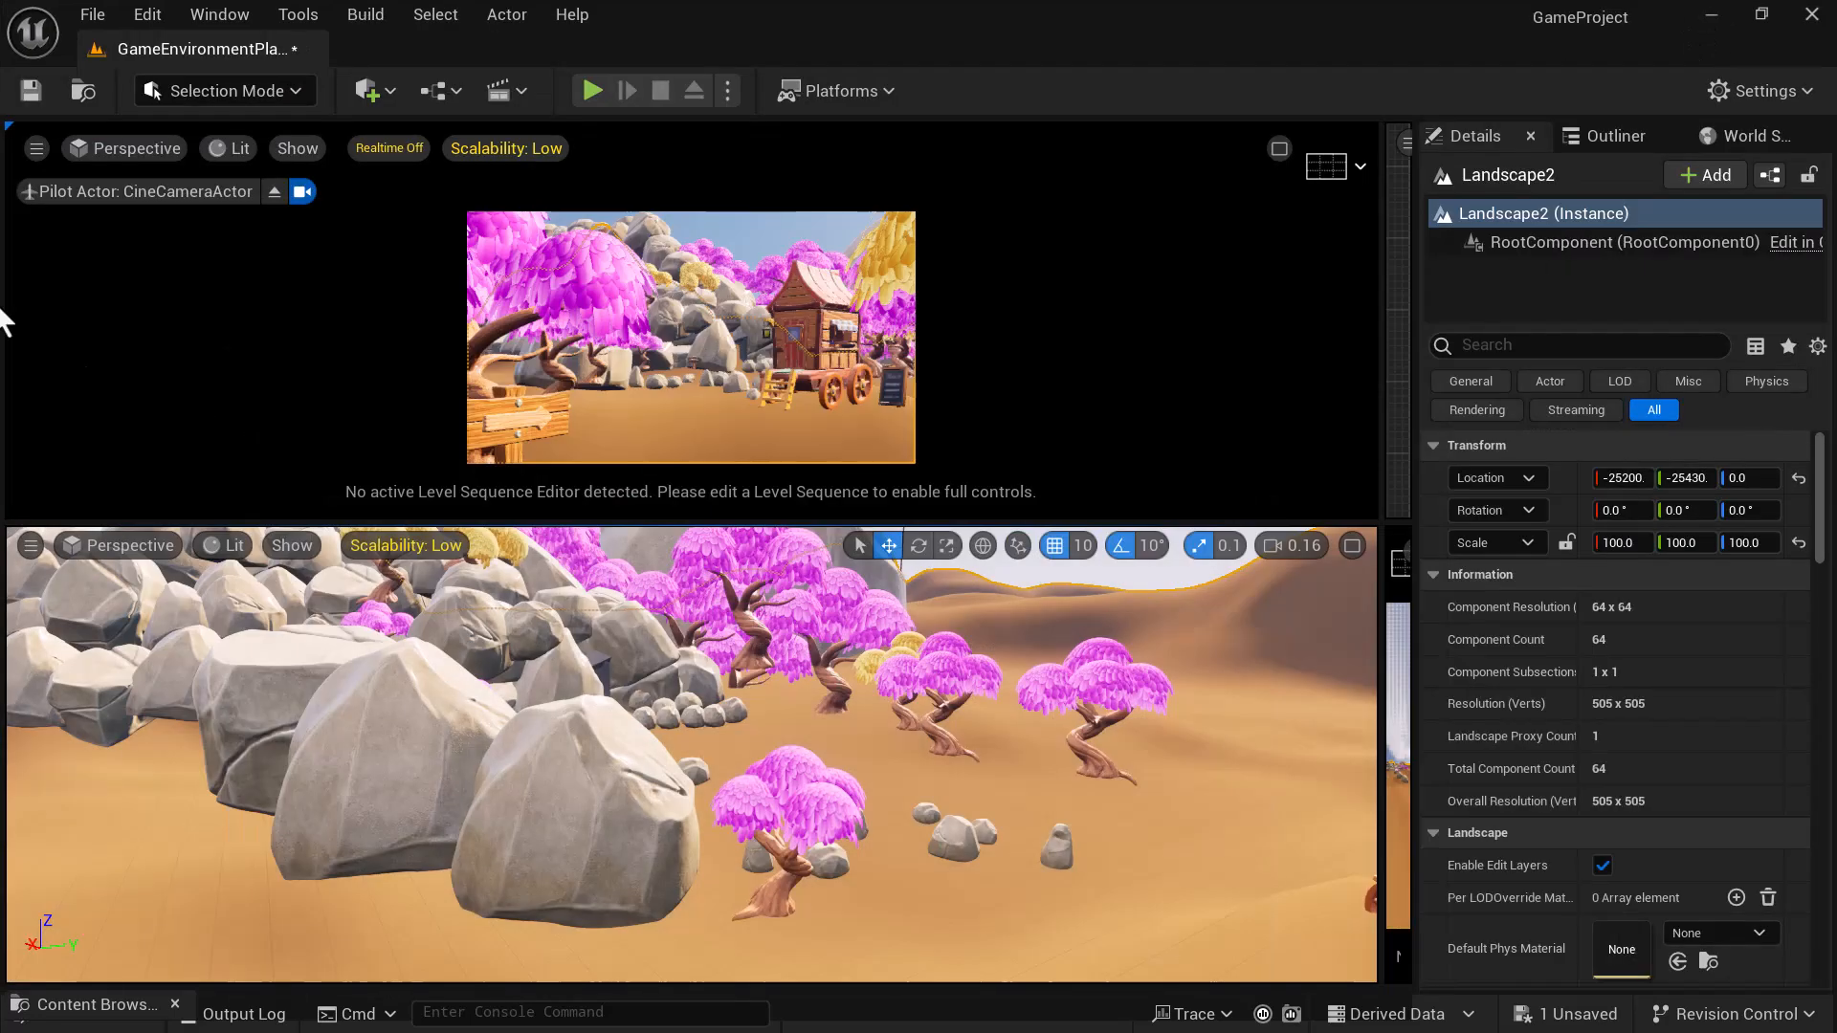
- Open the list of placeable actors and filter it by "water"
{"action": "left_click", "coordinate": [243, 88]}
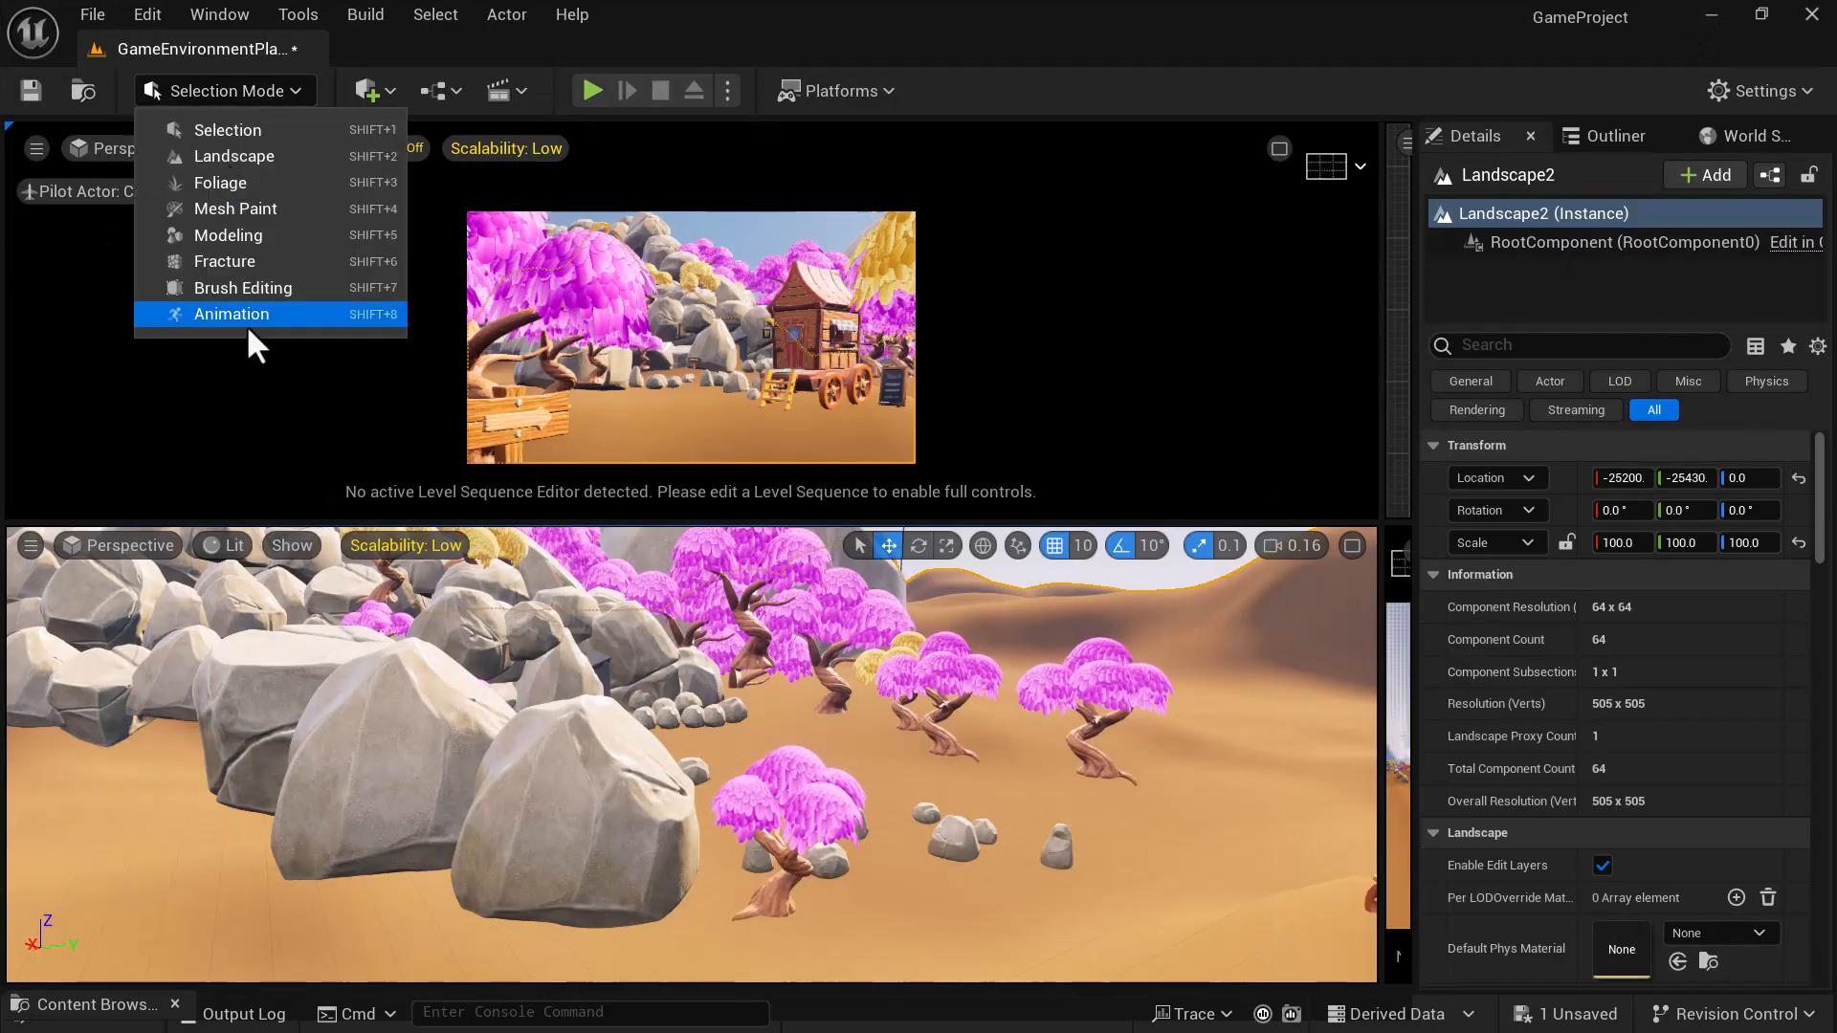
{"action": "left_click", "coordinate": [383, 88]}
{"action": "left_click", "coordinate": [473, 531]}
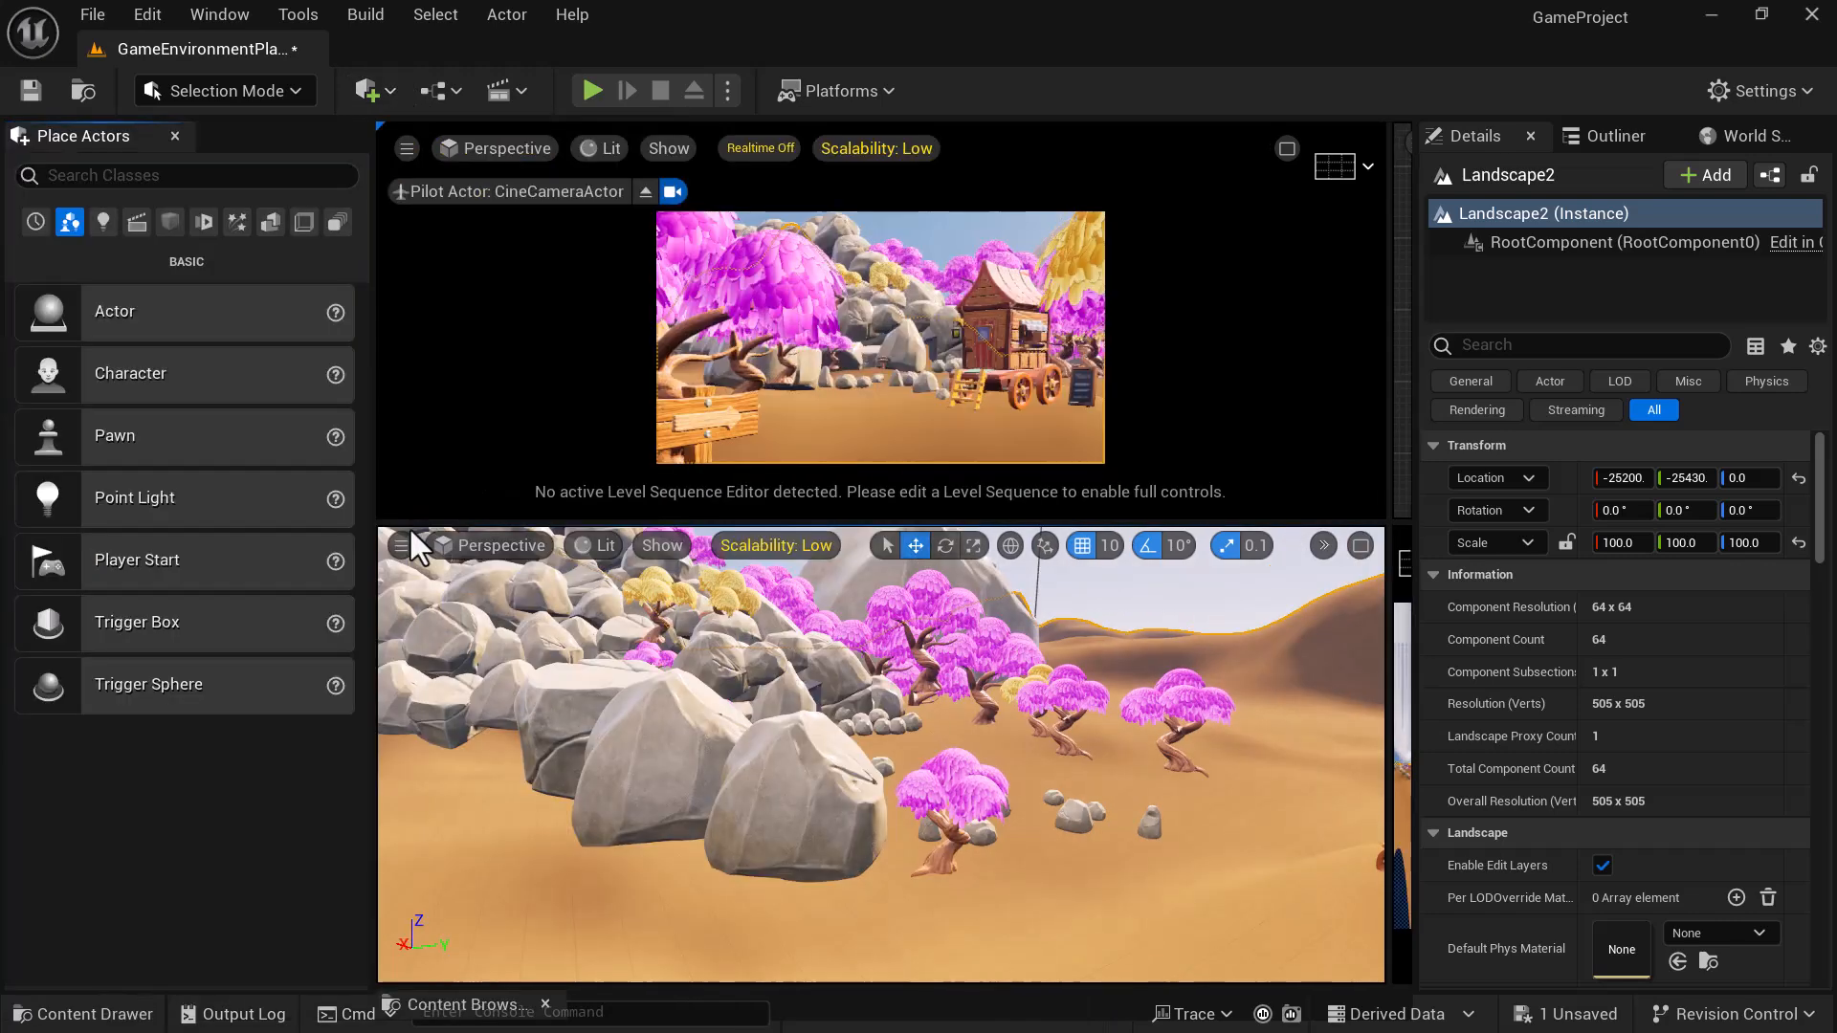
{"action": "left_click", "coordinate": [136, 176]}
{"action": "type", "text": "wa"}
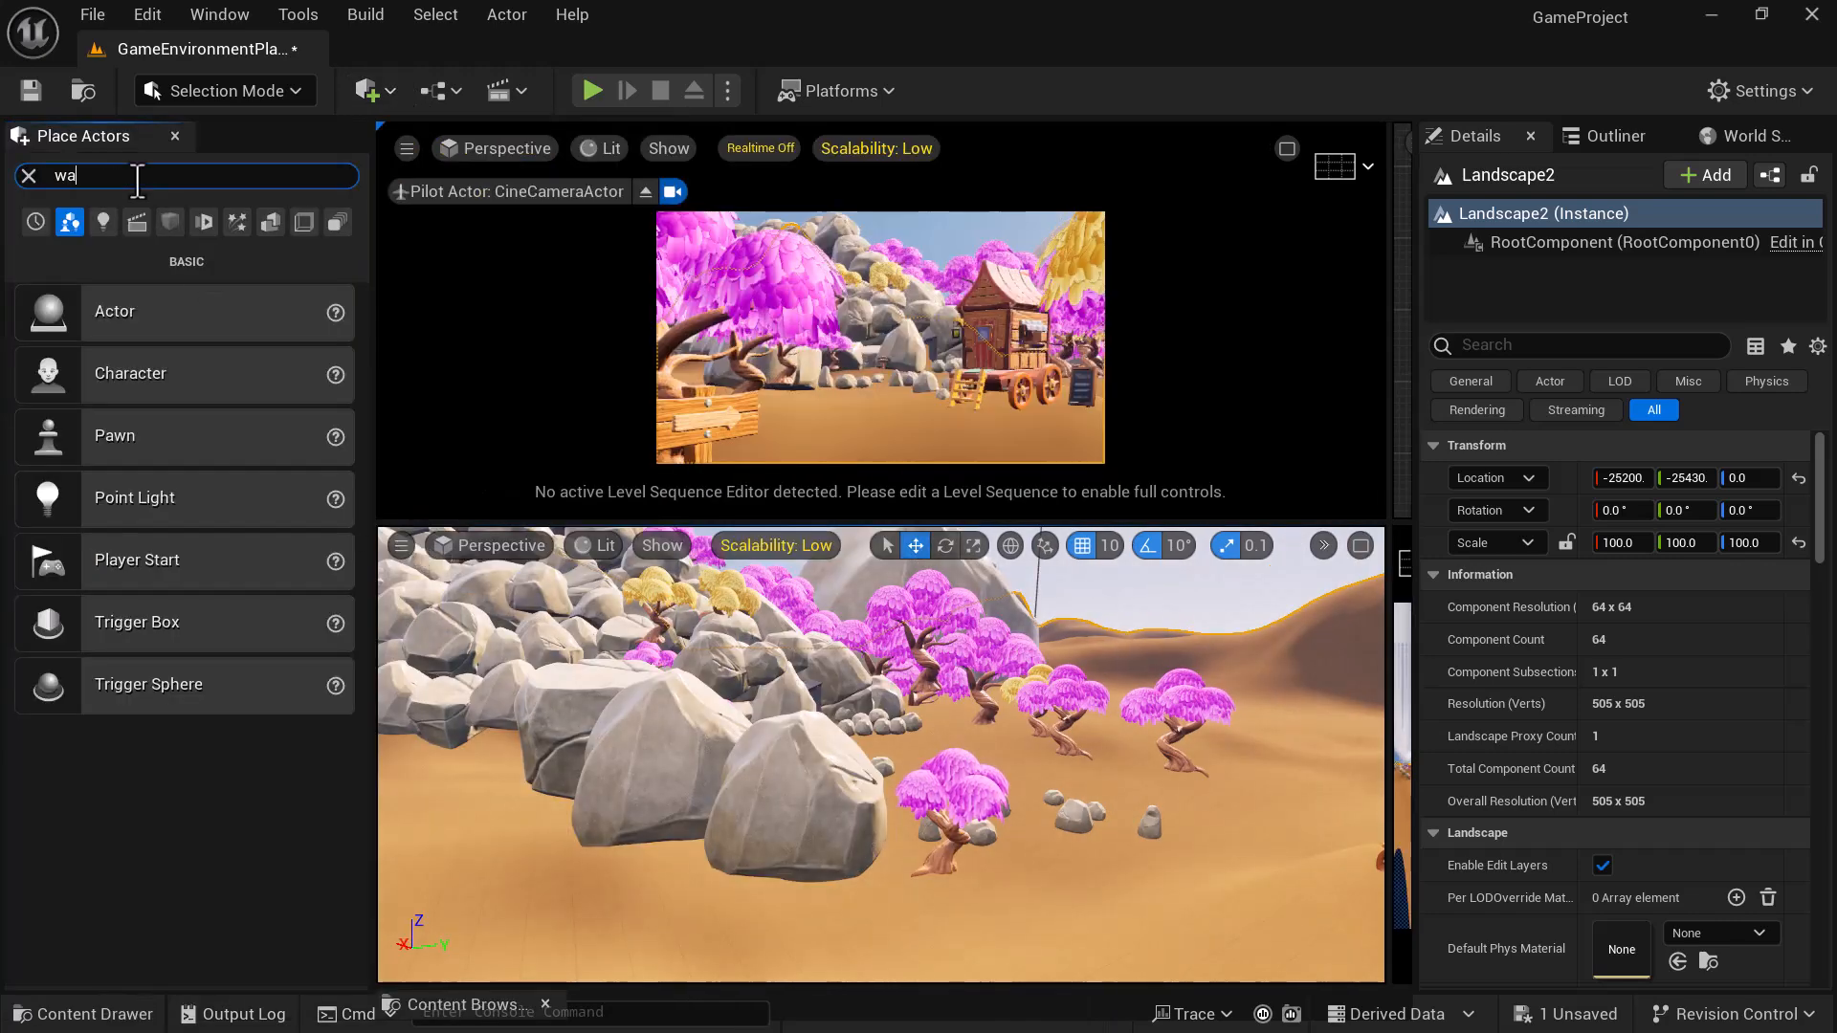
{"action": "type", "text": "er"}
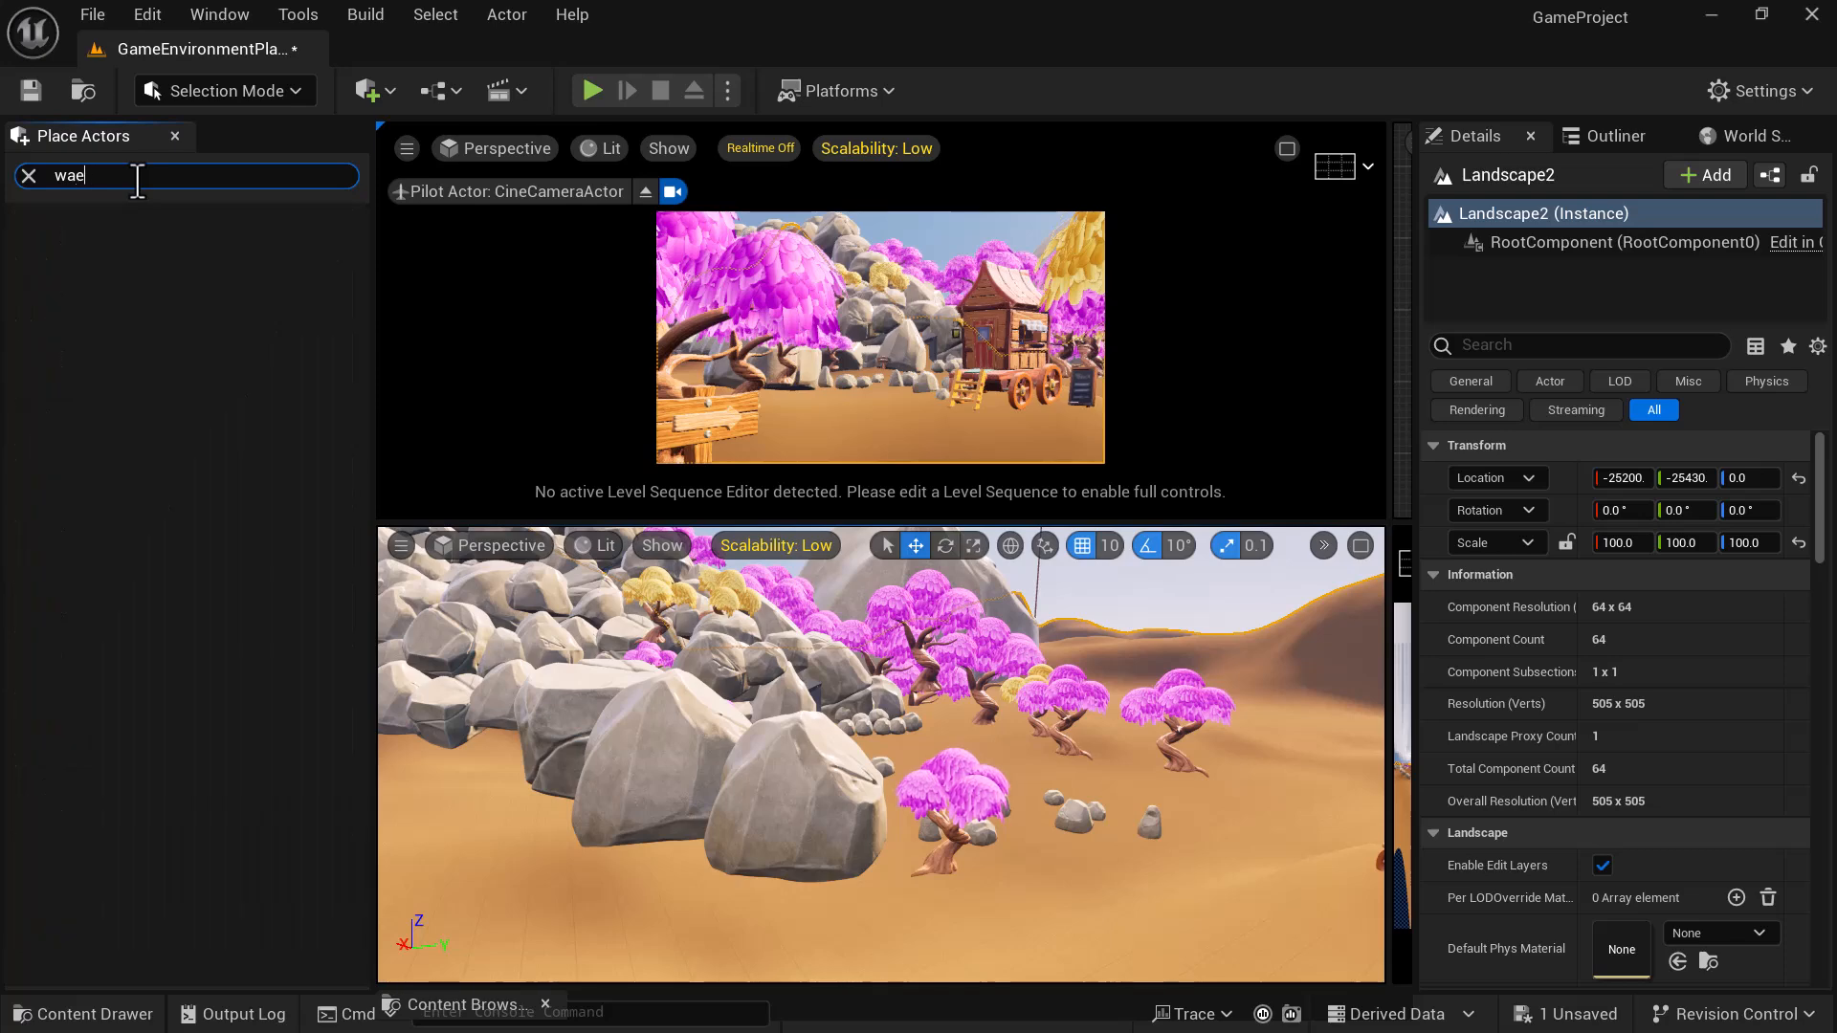
{"action": "key", "text": "BackSpace"}
{"action": "type", "text": "ter"}
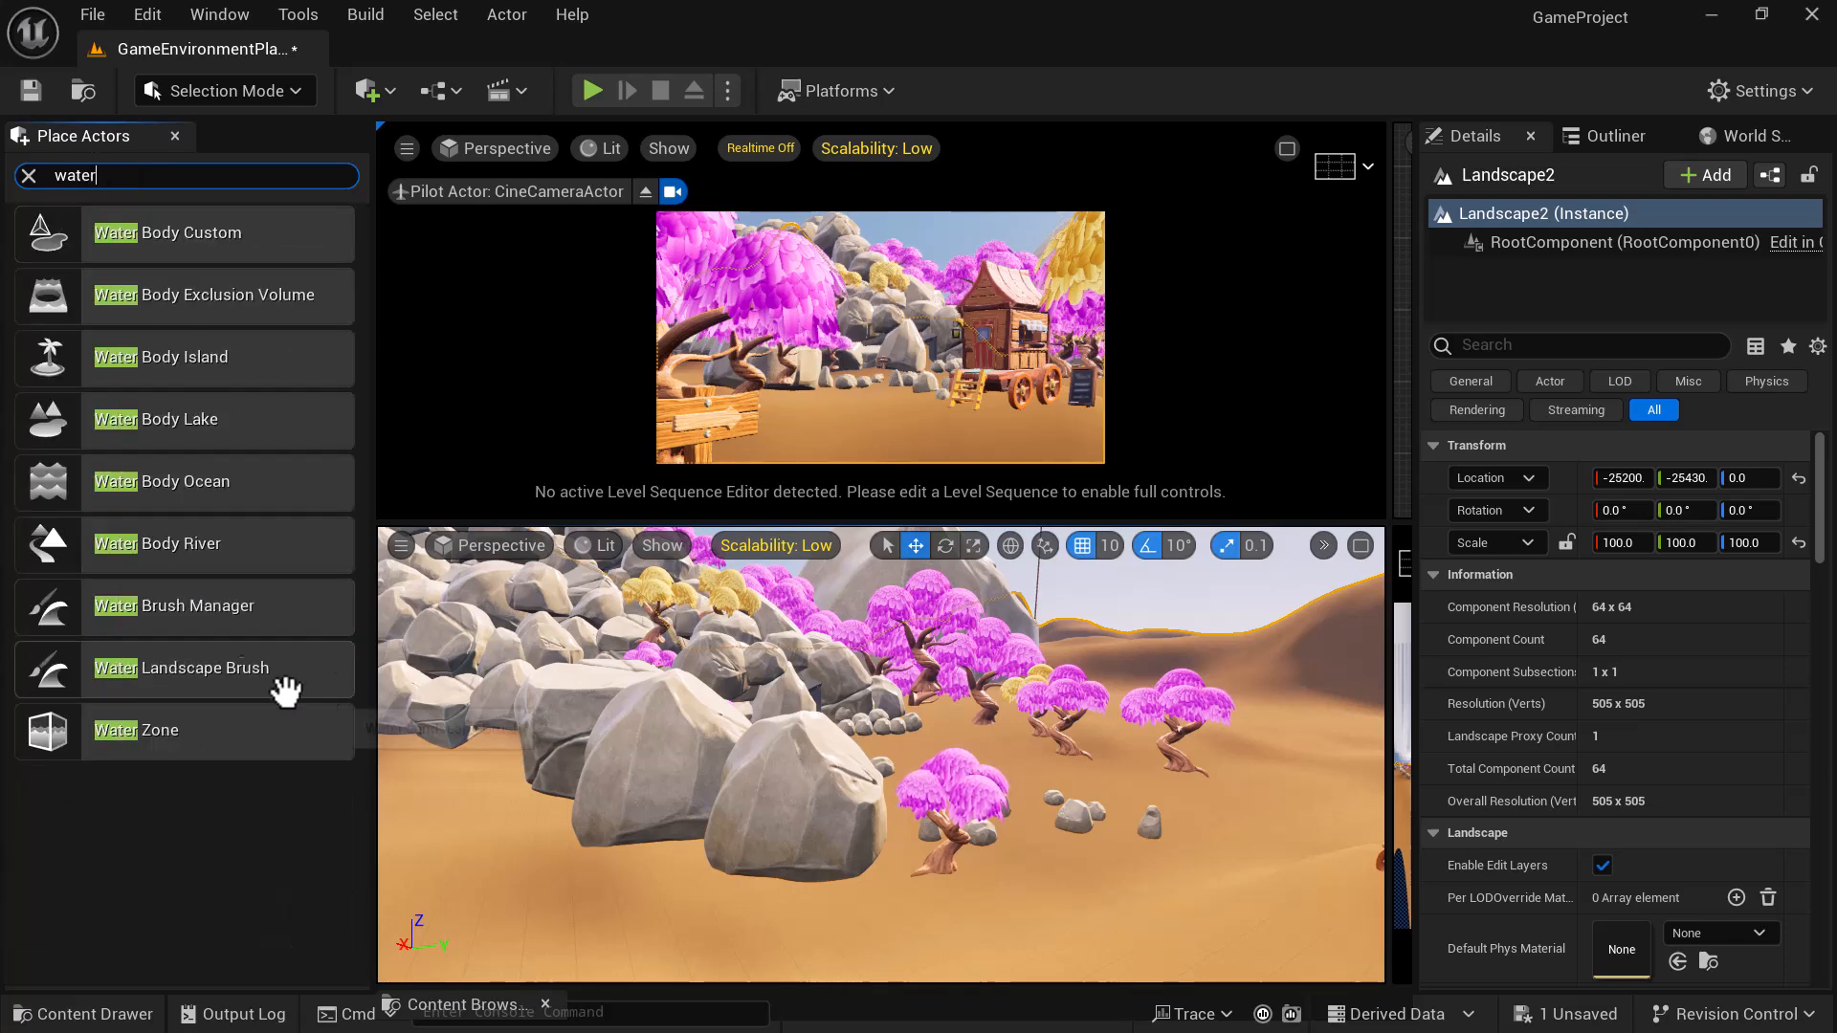
- Place a Water Body Lake actor on the sand beside the rock pile, at about X 2830, Y 910, Z -300
{"action": "right_click_drag", "start_coordinate": [1017, 716], "coordinate": [1067, 770]}
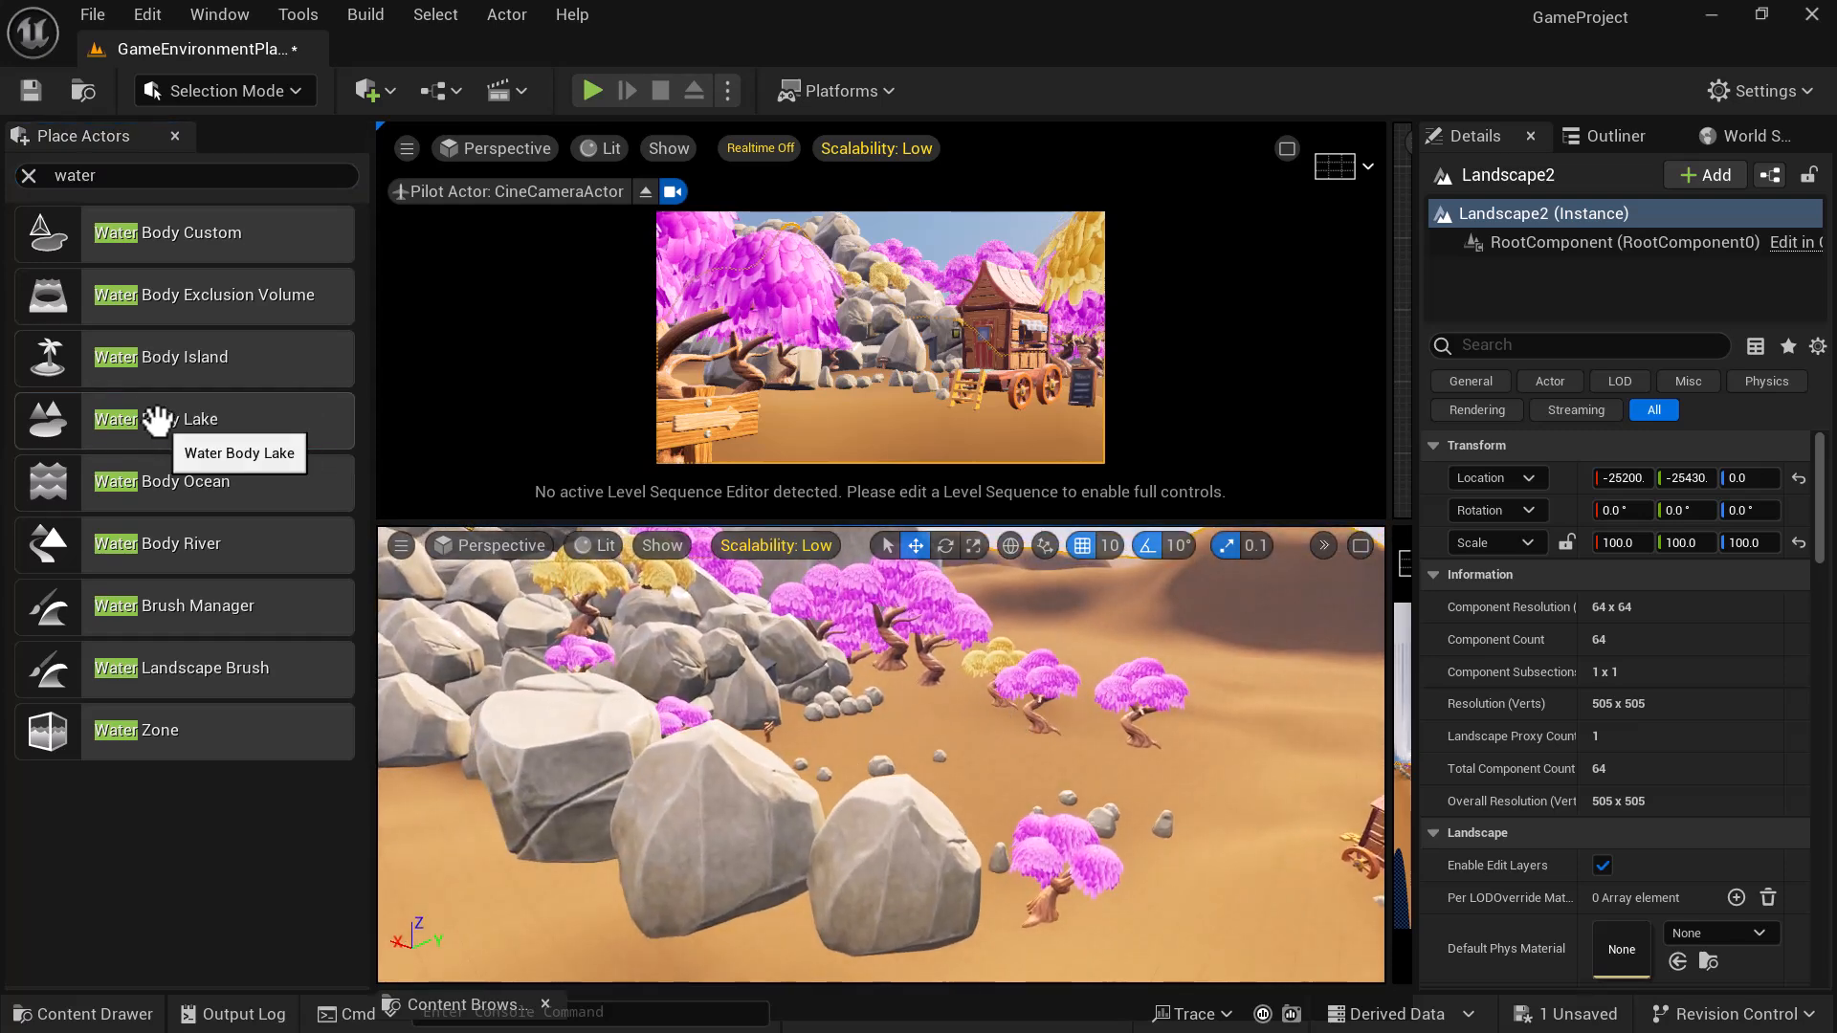
{"action": "left_click_drag", "start_coordinate": [1062, 787], "coordinate": [1121, 783]}
{"action": "right_click_drag", "start_coordinate": [1243, 800], "coordinate": [869, 918]}
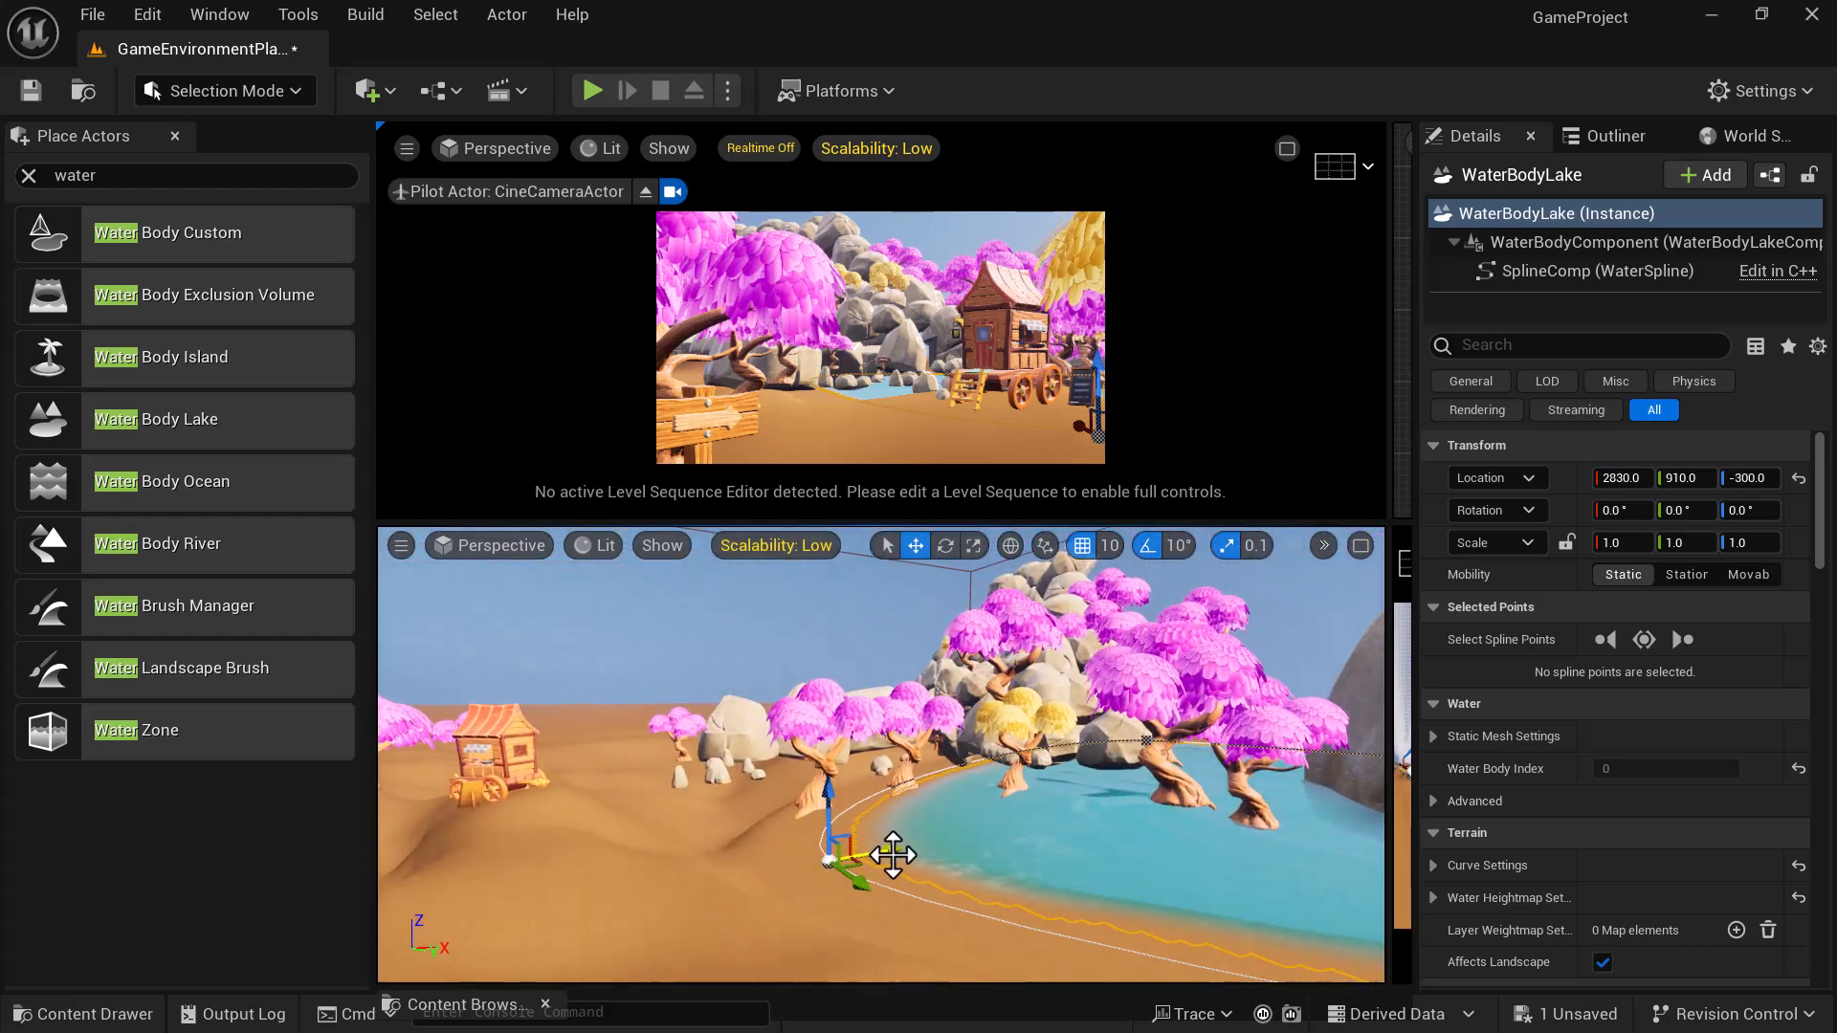
- Move the lake along X to 2250 so its shore reaches the small rocks near the wagon
{"action": "right_click_drag", "start_coordinate": [887, 845], "coordinate": [1162, 913]}
{"action": "scroll", "coordinate": [851, 776], "scroll_direction": "down", "scroll_amount": 2}
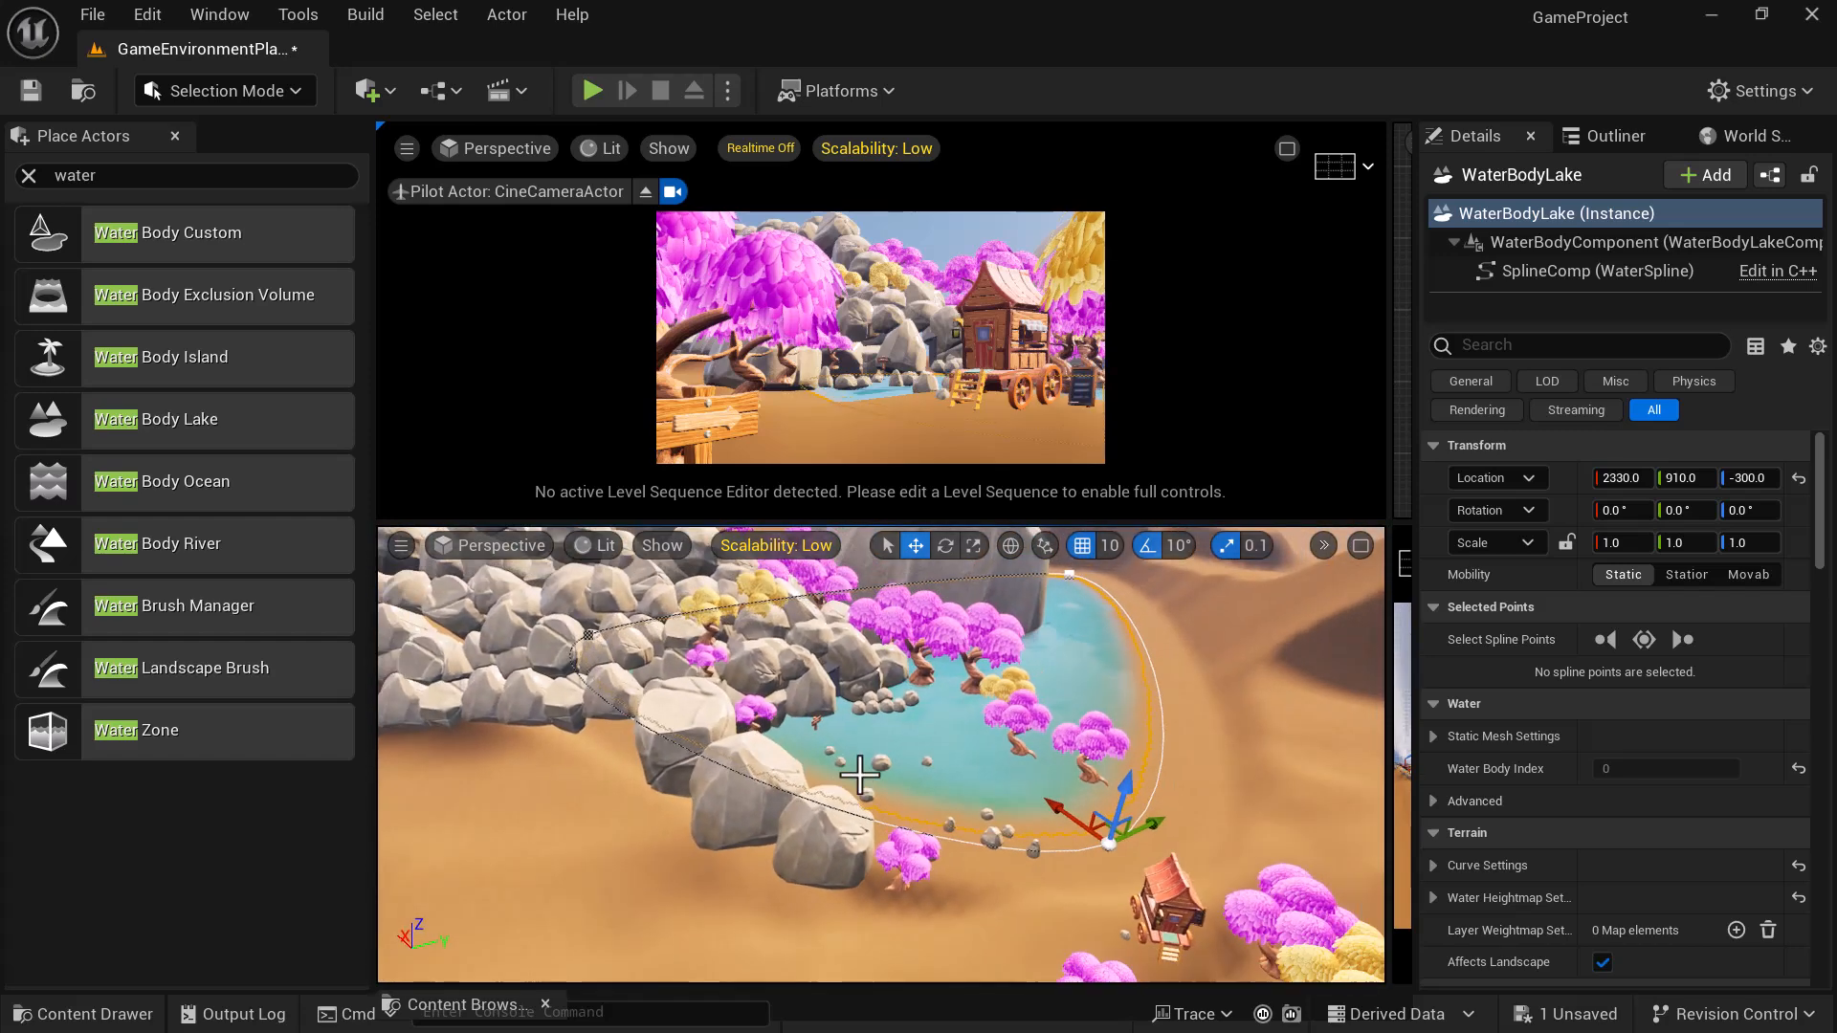
{"action": "right_click_drag", "start_coordinate": [1009, 850], "coordinate": [1134, 780]}
{"action": "left_click_drag", "start_coordinate": [1134, 780], "coordinate": [1086, 803], "text": "alt"}
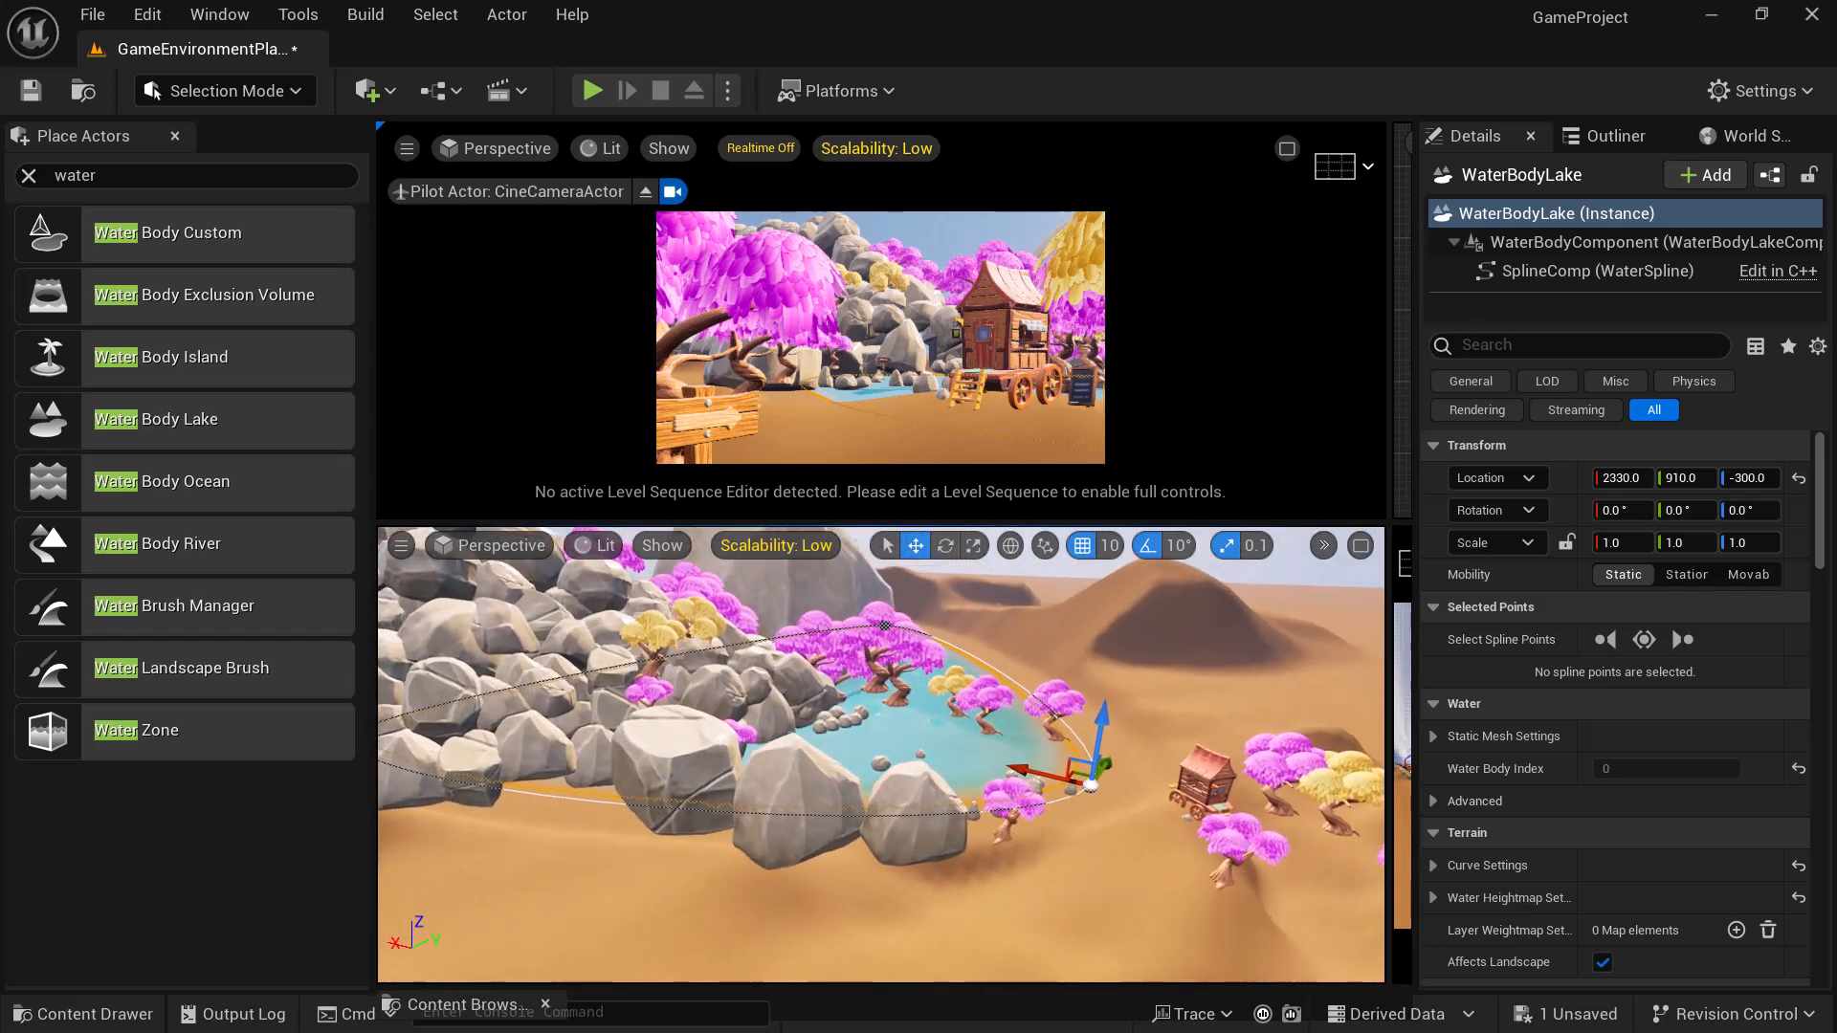
{"action": "scroll", "coordinate": [1055, 862], "scroll_direction": "up", "scroll_amount": 1}
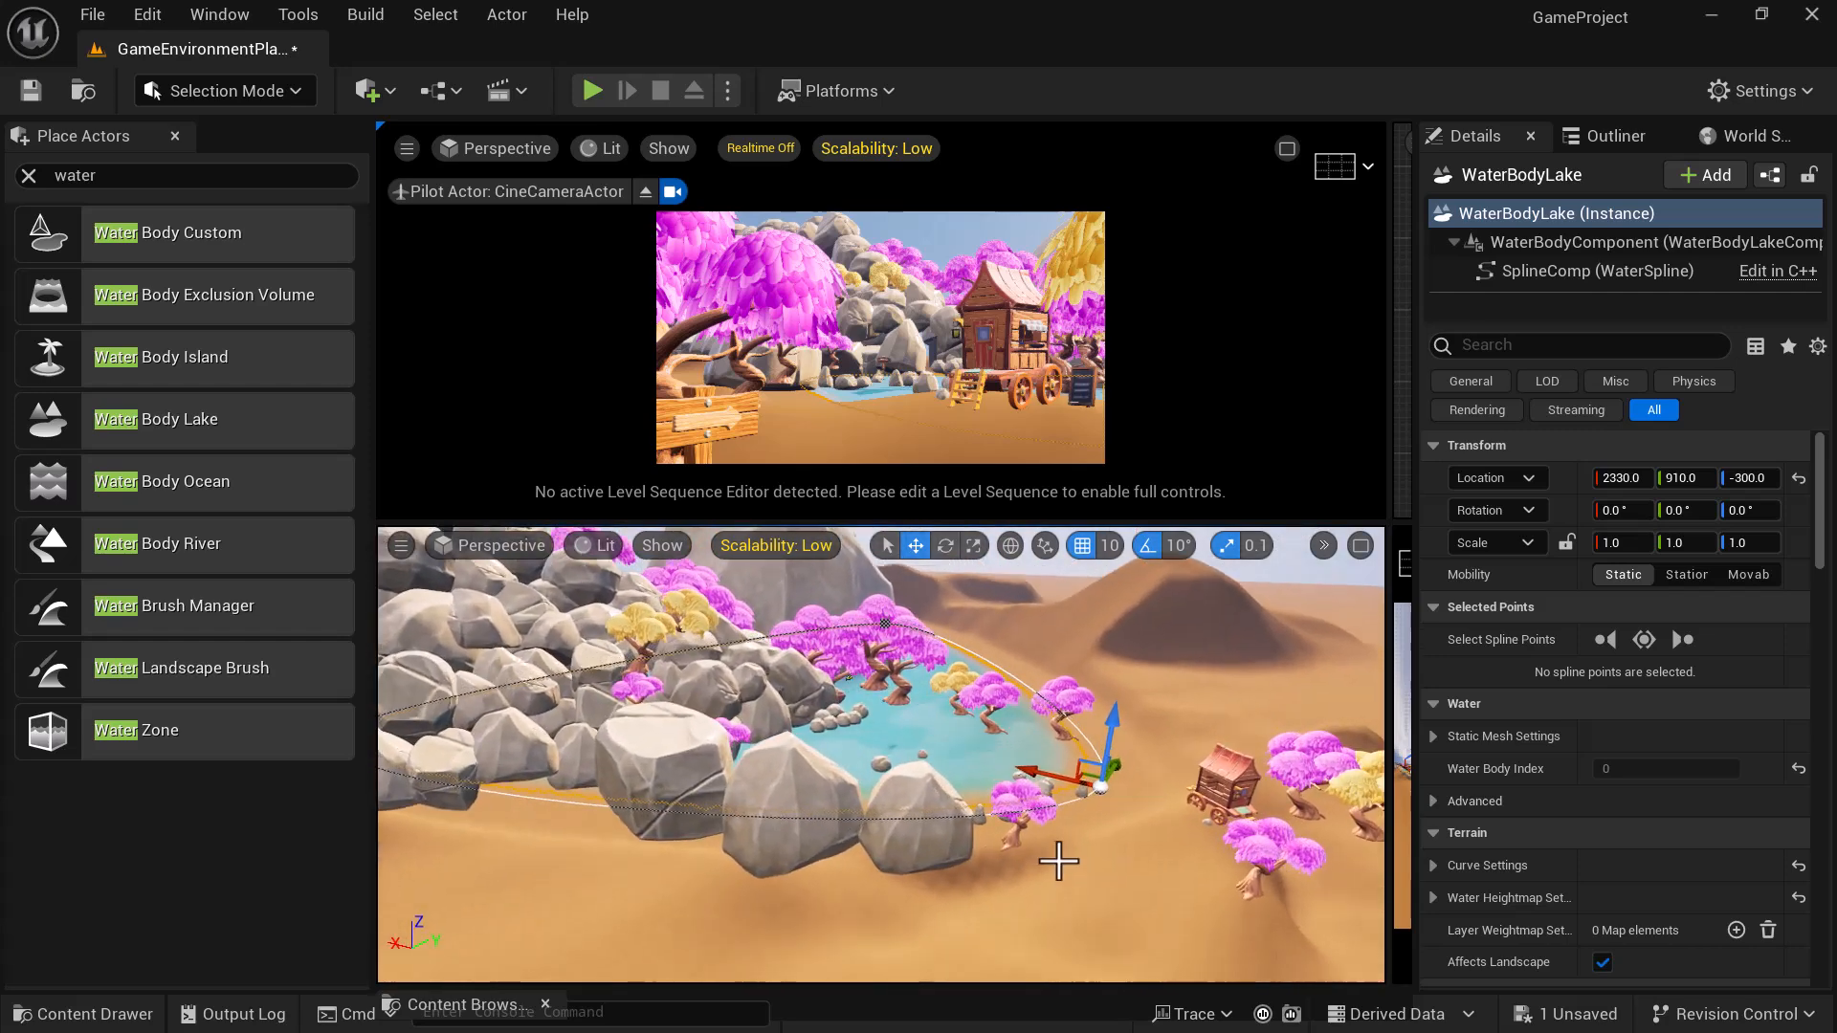
{"action": "mouse_move", "coordinate": [1156, 907]}
{"action": "left_mouse_down", "text": "alt"}
{"action": "mouse_move", "coordinate": [1156, 814]}
{"action": "mouse_move", "coordinate": [1154, 901]}
{"action": "left_mouse_up", "text": "alt"}
{"action": "left_click_drag", "start_coordinate": [1070, 803], "coordinate": [1118, 828]}
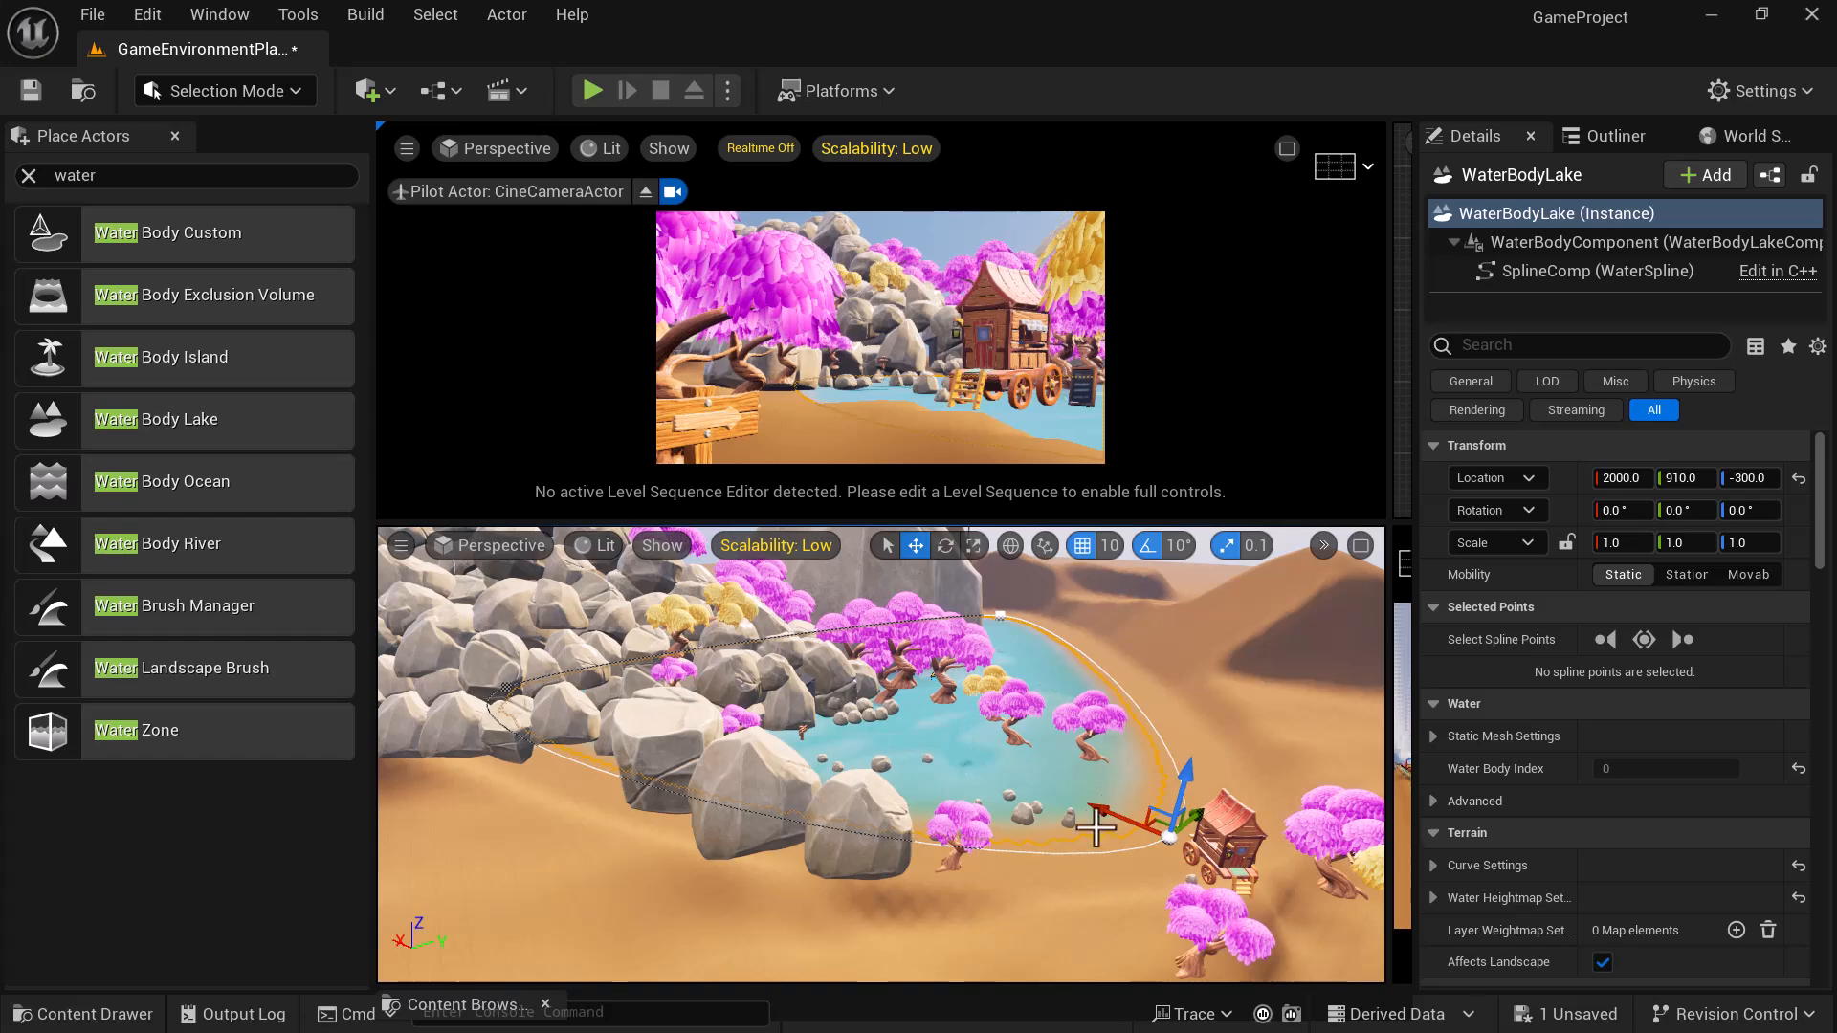
{"action": "left_click_drag", "start_coordinate": [1114, 816], "coordinate": [1079, 798]}
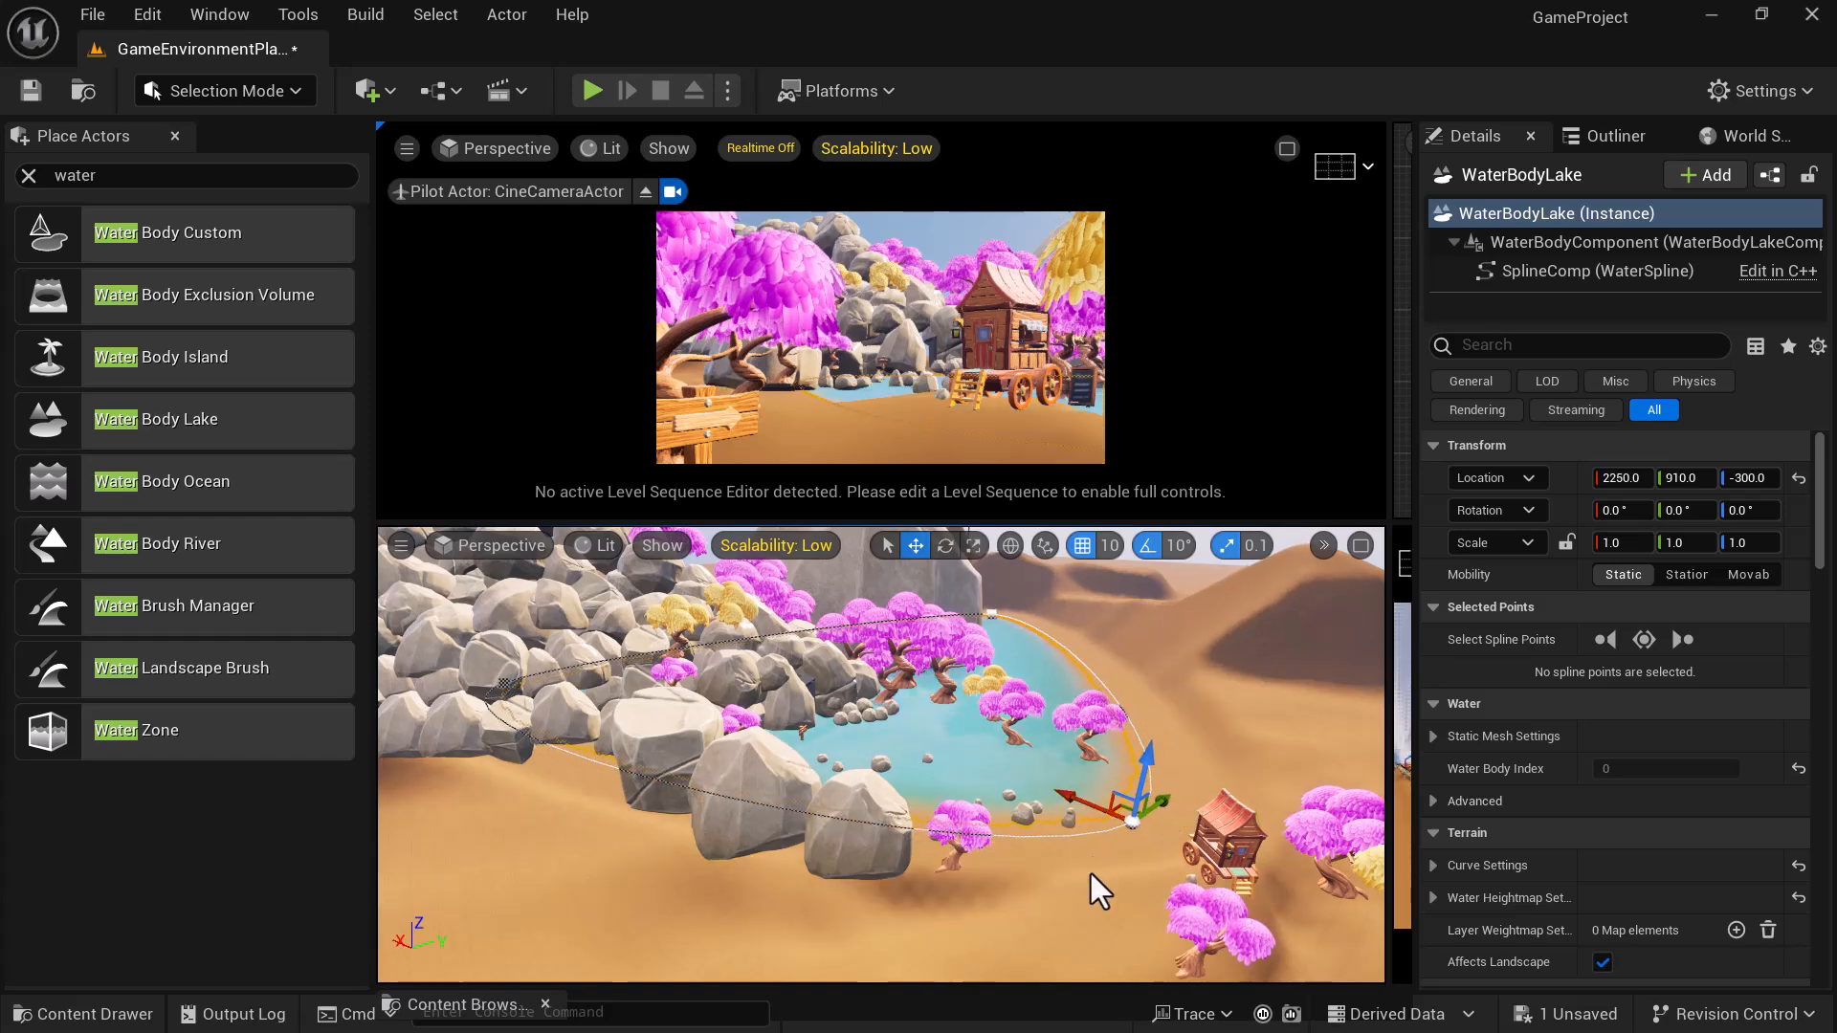
- Rotate the lake about its vertical axis to -50° so the water spreads in front of the large rocks
{"action": "key", "text": "e"}
{"action": "left_click_drag", "start_coordinate": [1132, 881], "coordinate": [992, 907]}
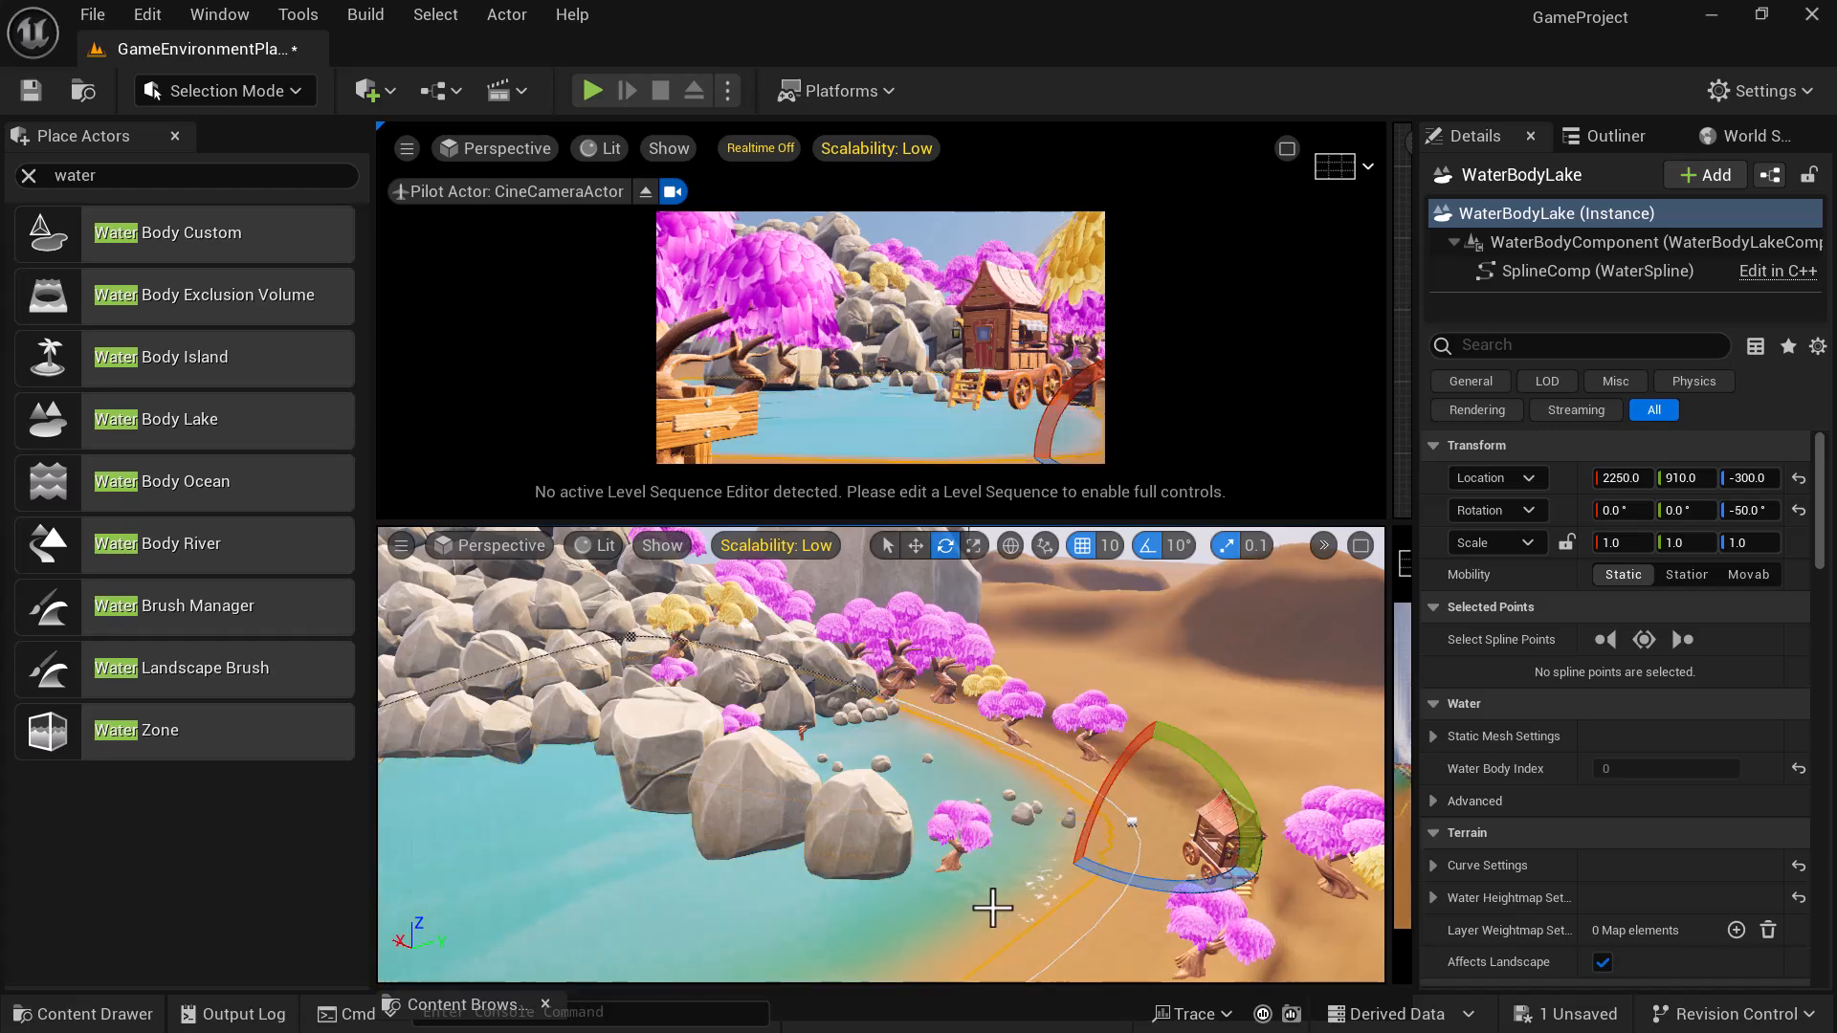
- Move the lake horizontally to about X 2730, Y 2710 so its shore pulls back from the wagon
{"action": "key", "text": "w"}
{"action": "left_click_drag", "start_coordinate": [1174, 807], "coordinate": [1127, 733]}
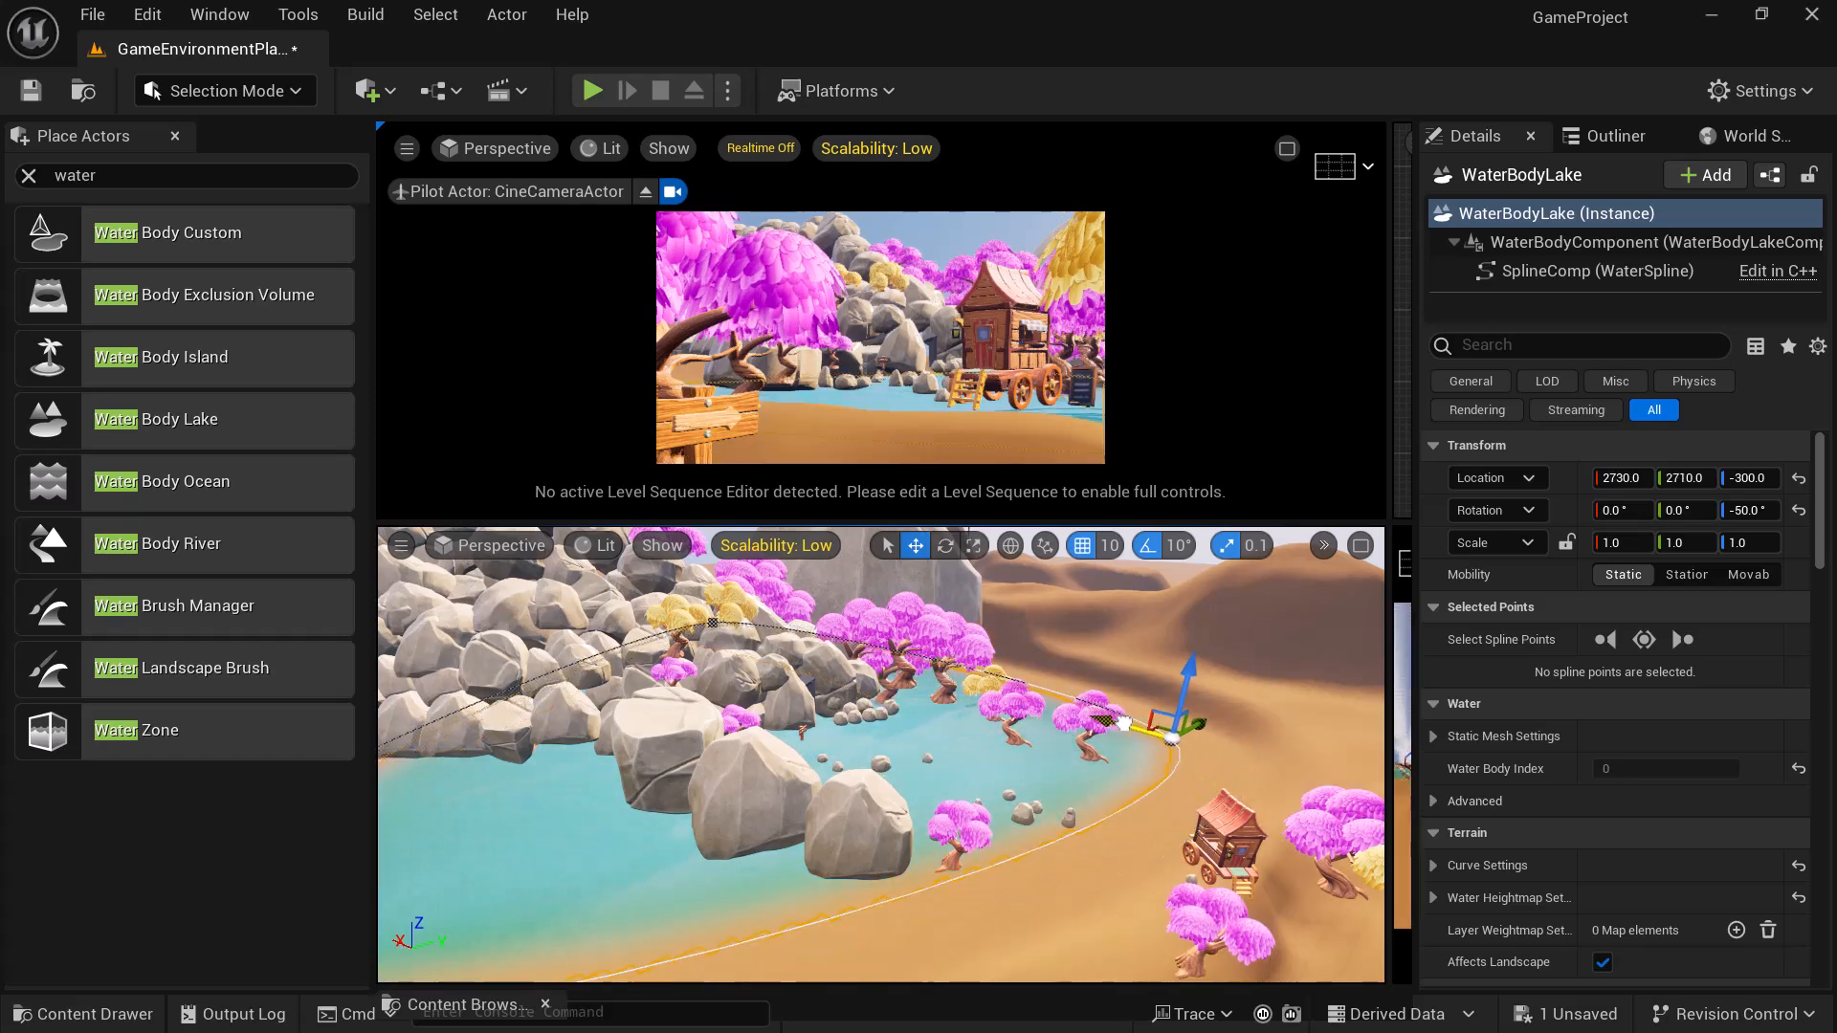
{"action": "right_click_drag", "start_coordinate": [1151, 876], "coordinate": [1072, 861]}
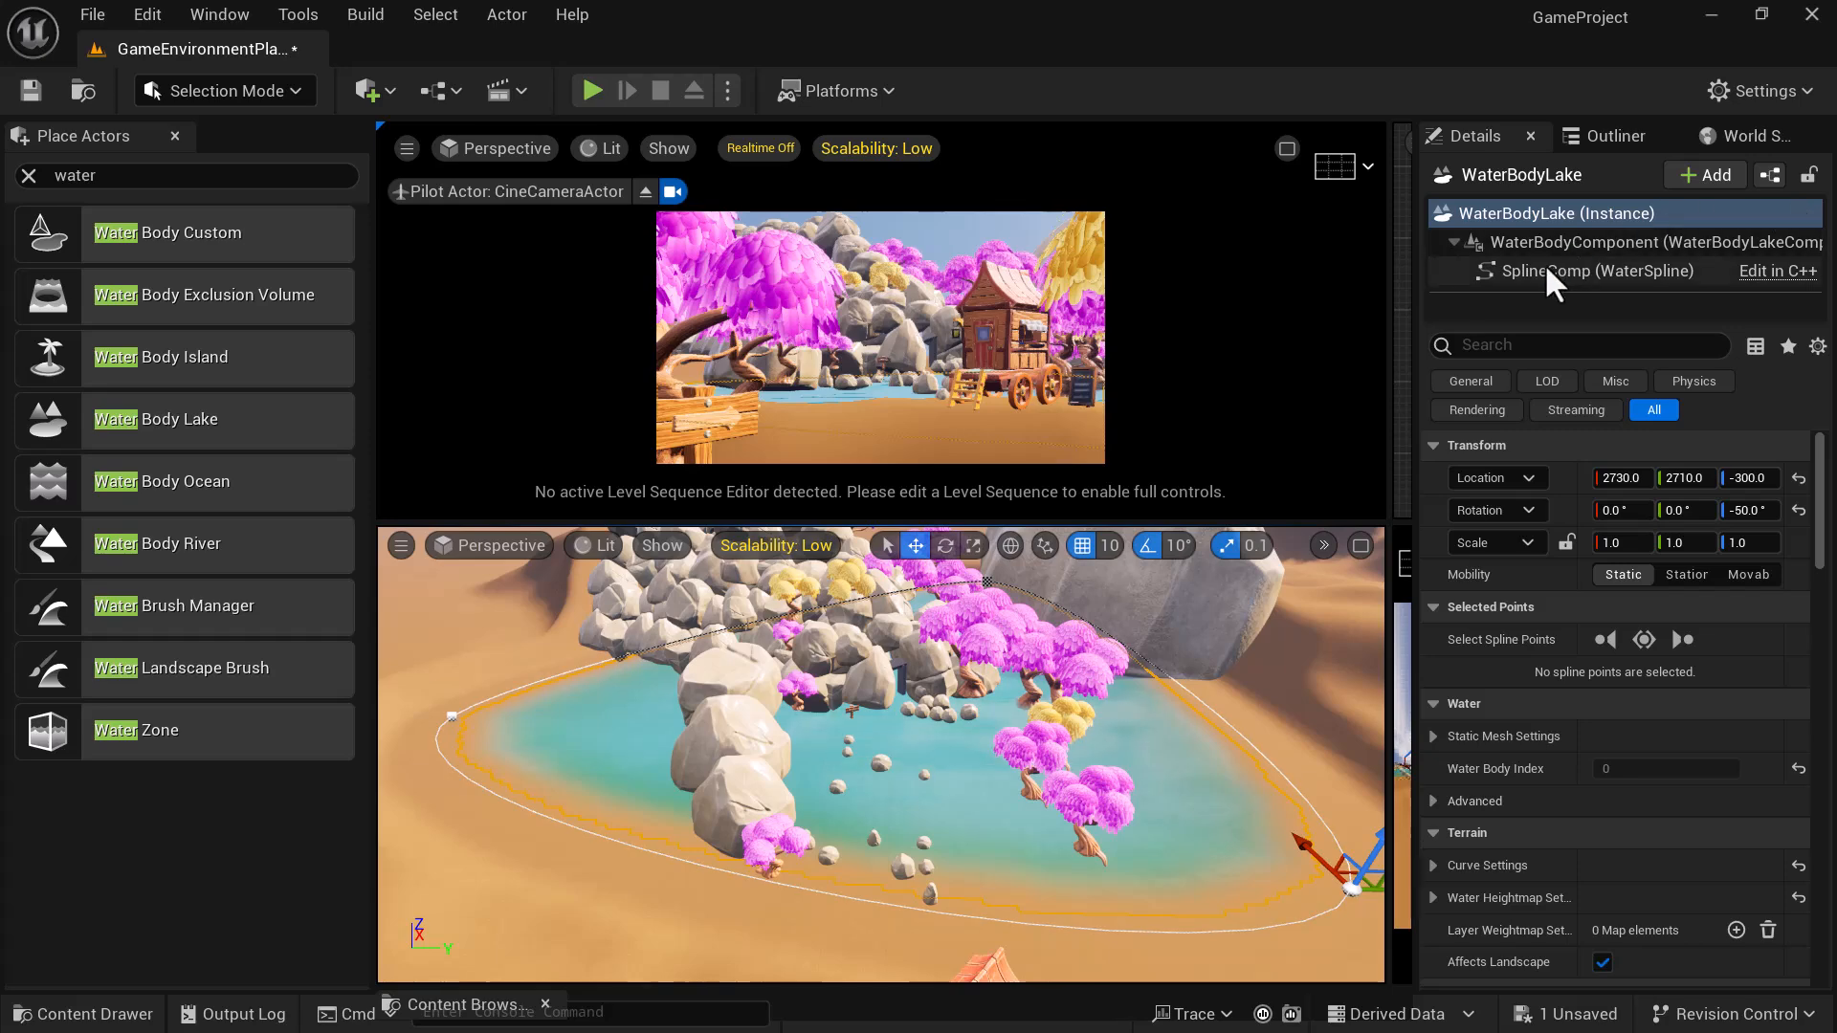
- Select the lake's water spline and move its far-end point to about X 6814, Y -3222
{"action": "left_click", "coordinate": [1598, 271]}
{"action": "left_click", "coordinate": [452, 715]}
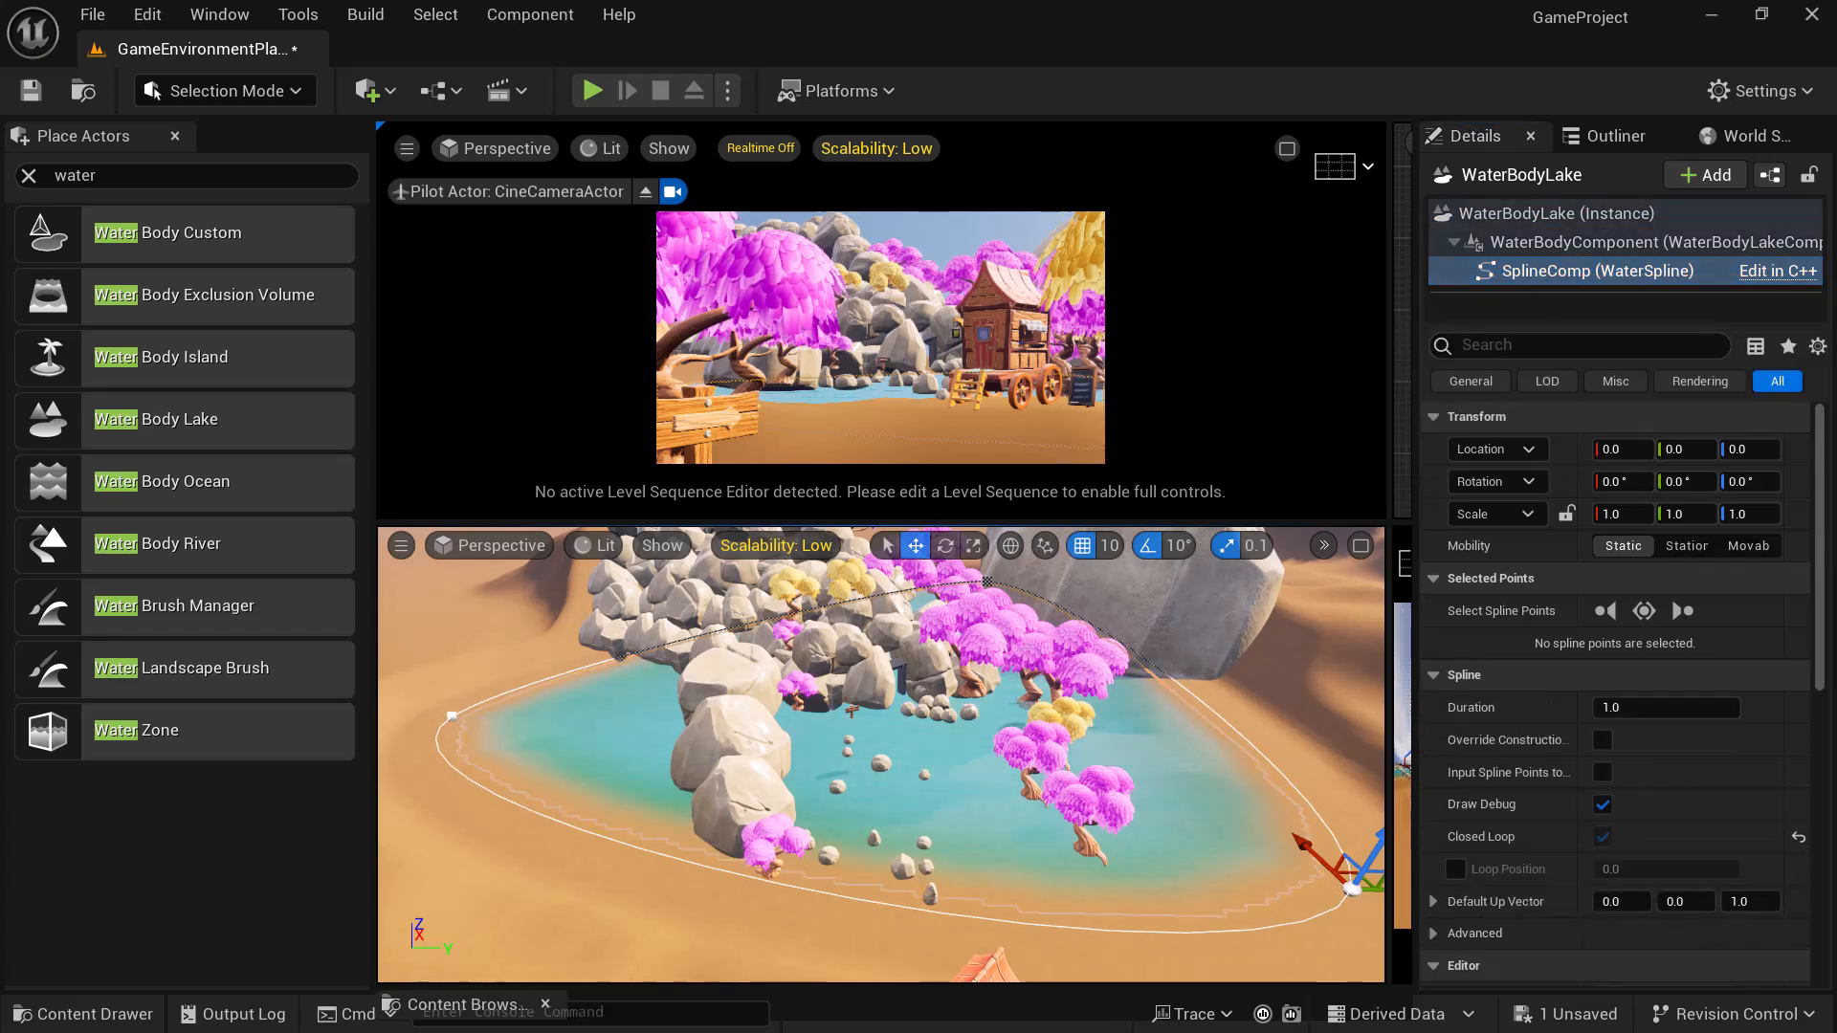
{"action": "scroll", "coordinate": [536, 800], "scroll_direction": "down", "scroll_amount": 4}
{"action": "left_click_drag", "start_coordinate": [553, 689], "coordinate": [542, 718]}
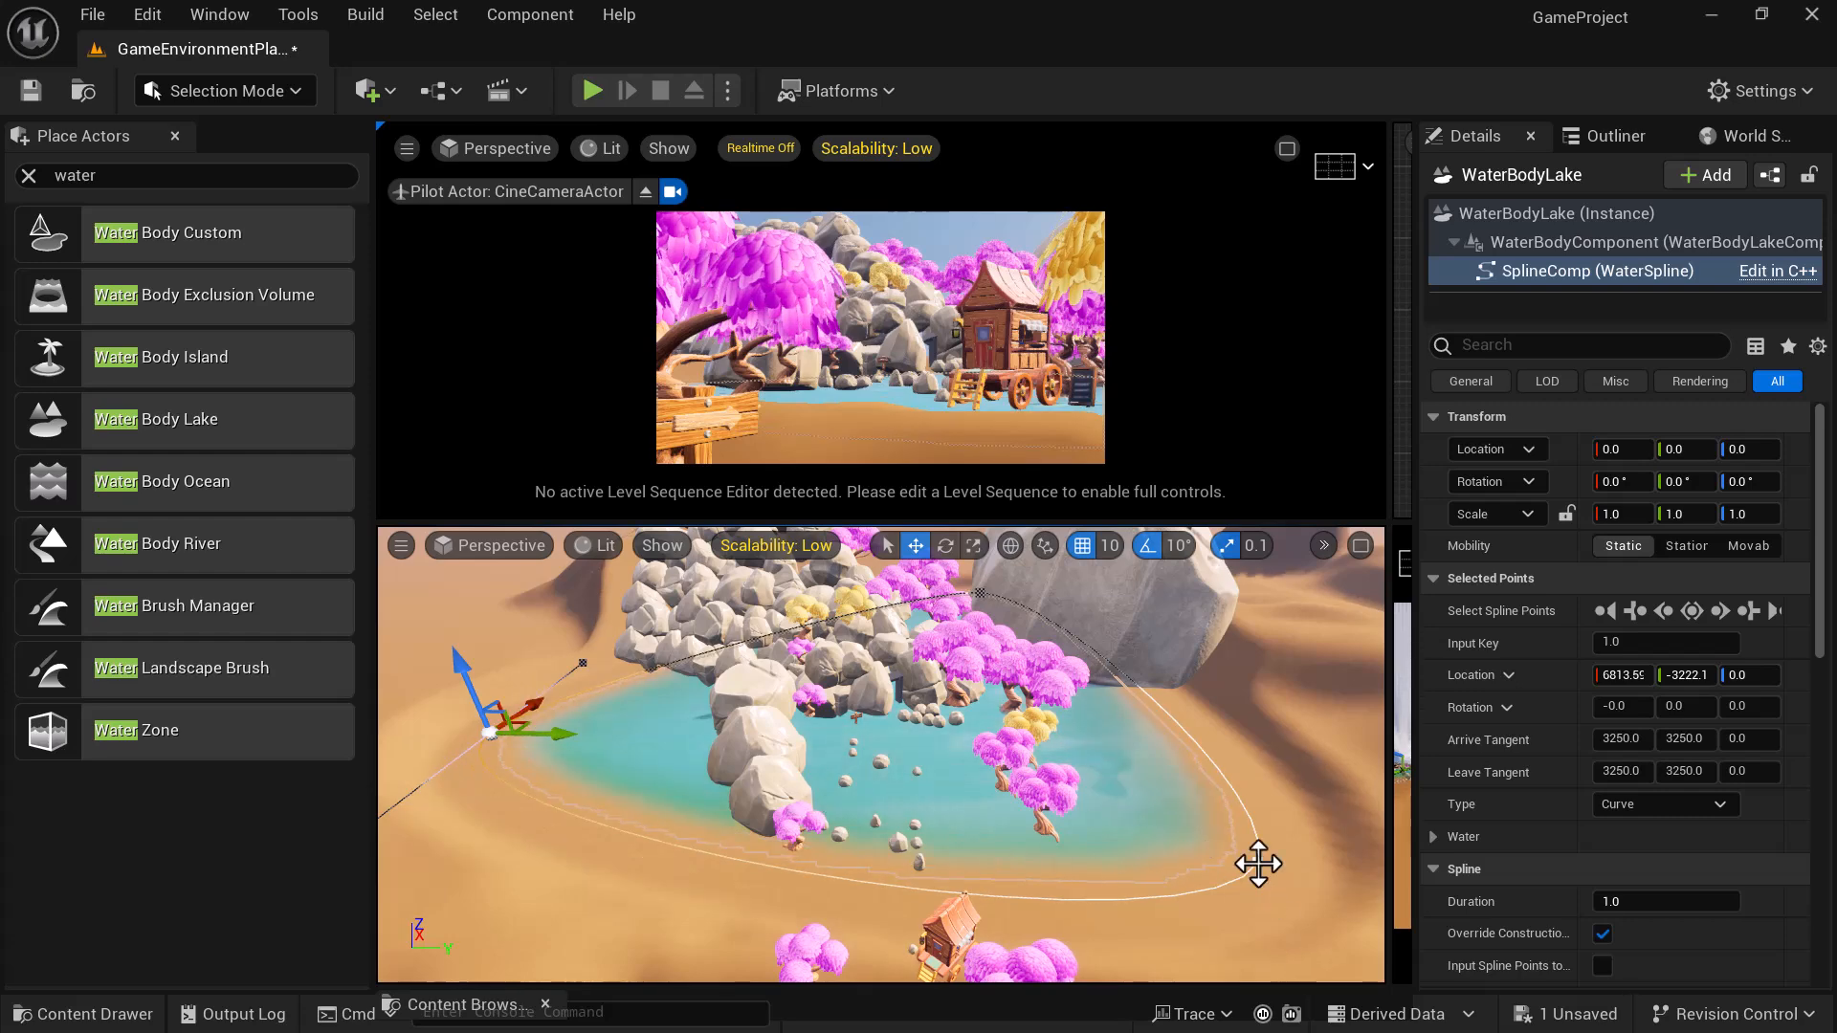
- Move the lake's spline point nearest the wagon to about X 392, Y 467, undoing the first attempt
{"action": "left_click", "coordinate": [1258, 862]}
{"action": "left_click_drag", "start_coordinate": [1280, 865], "coordinate": [1252, 783], "text": "alt"}
{"action": "key", "text": "ctrl+z"}
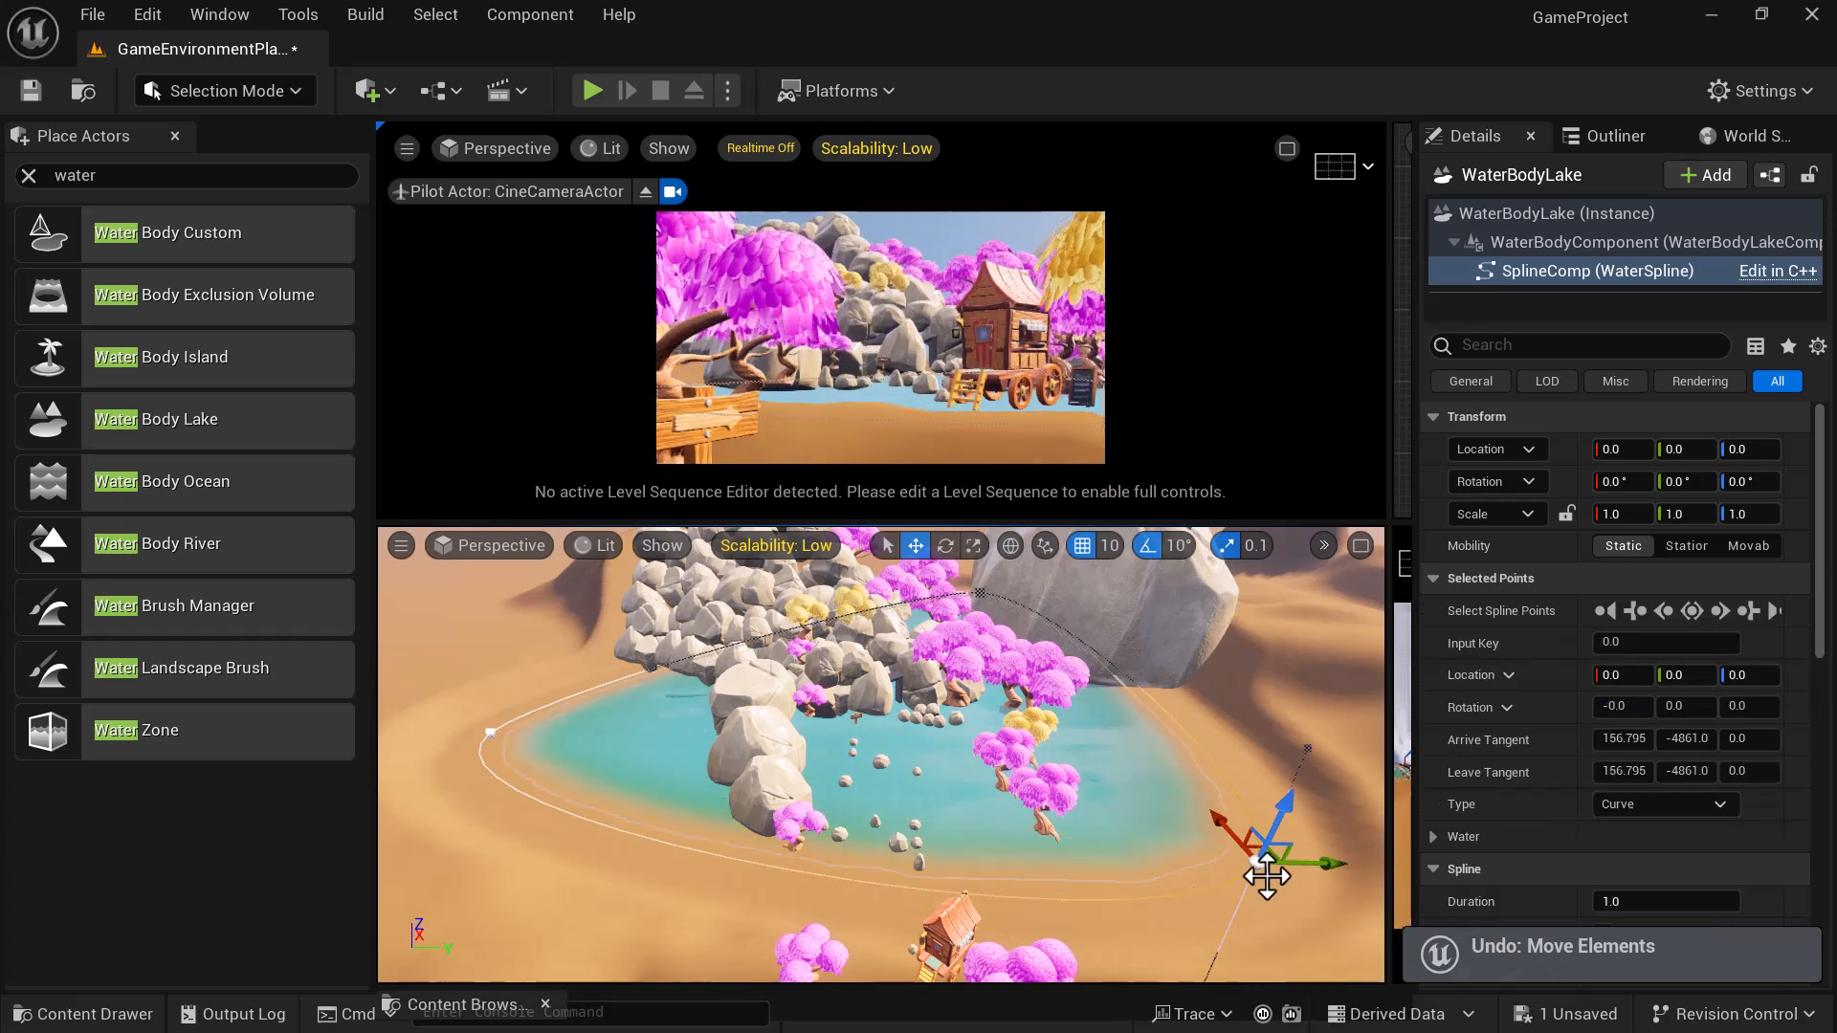
{"action": "left_click_drag", "start_coordinate": [1188, 855], "coordinate": [1134, 926], "text": "alt"}
{"action": "scroll", "coordinate": [1200, 872], "scroll_direction": "down", "scroll_amount": 4}
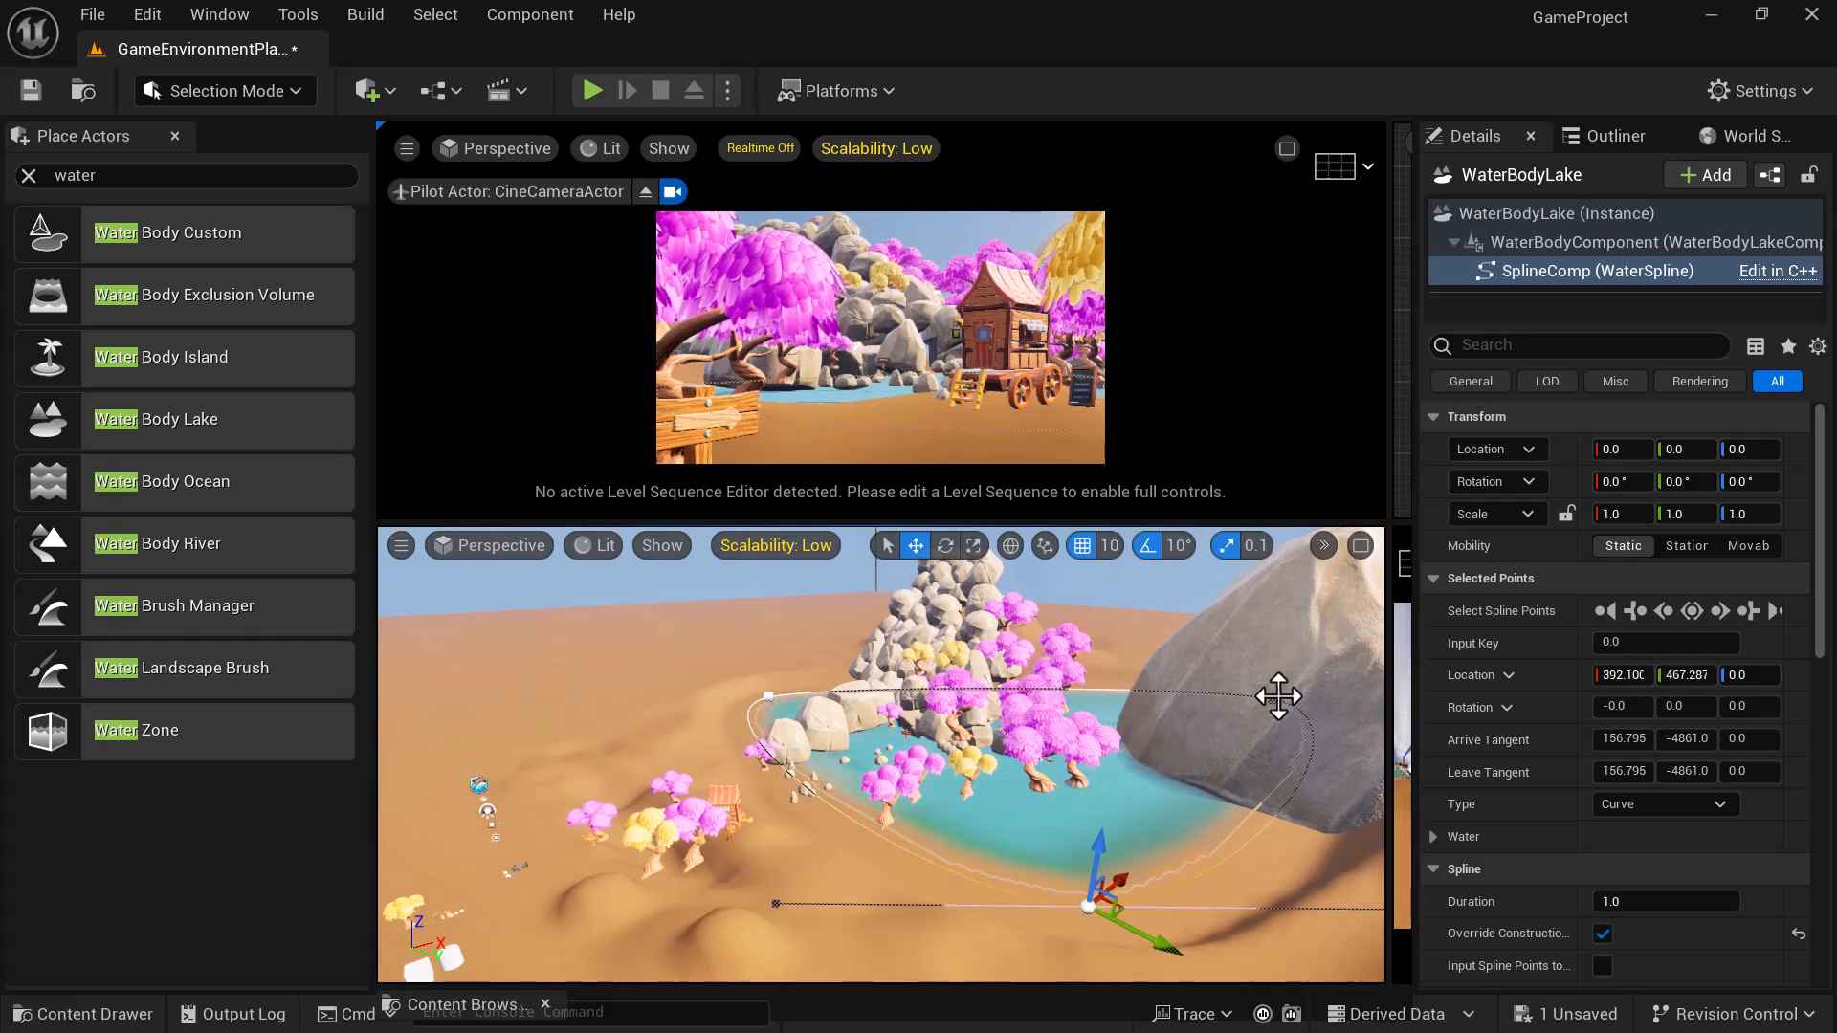
- Reshape the shore by pulling the spline point near the large boulder inward and moving the far-end point to about X 6460, Y -3643
{"action": "left_click", "coordinate": [1275, 701]}
{"action": "left_click_drag", "start_coordinate": [1339, 712], "coordinate": [1191, 679]}
{"action": "left_click_drag", "start_coordinate": [1152, 799], "coordinate": [1141, 759], "text": "alt"}
{"action": "left_click_drag", "start_coordinate": [1228, 827], "coordinate": [1165, 777], "text": "alt"}
{"action": "left_click_drag", "start_coordinate": [1017, 756], "coordinate": [860, 636], "text": "alt"}
{"action": "left_click", "coordinate": [822, 639]}
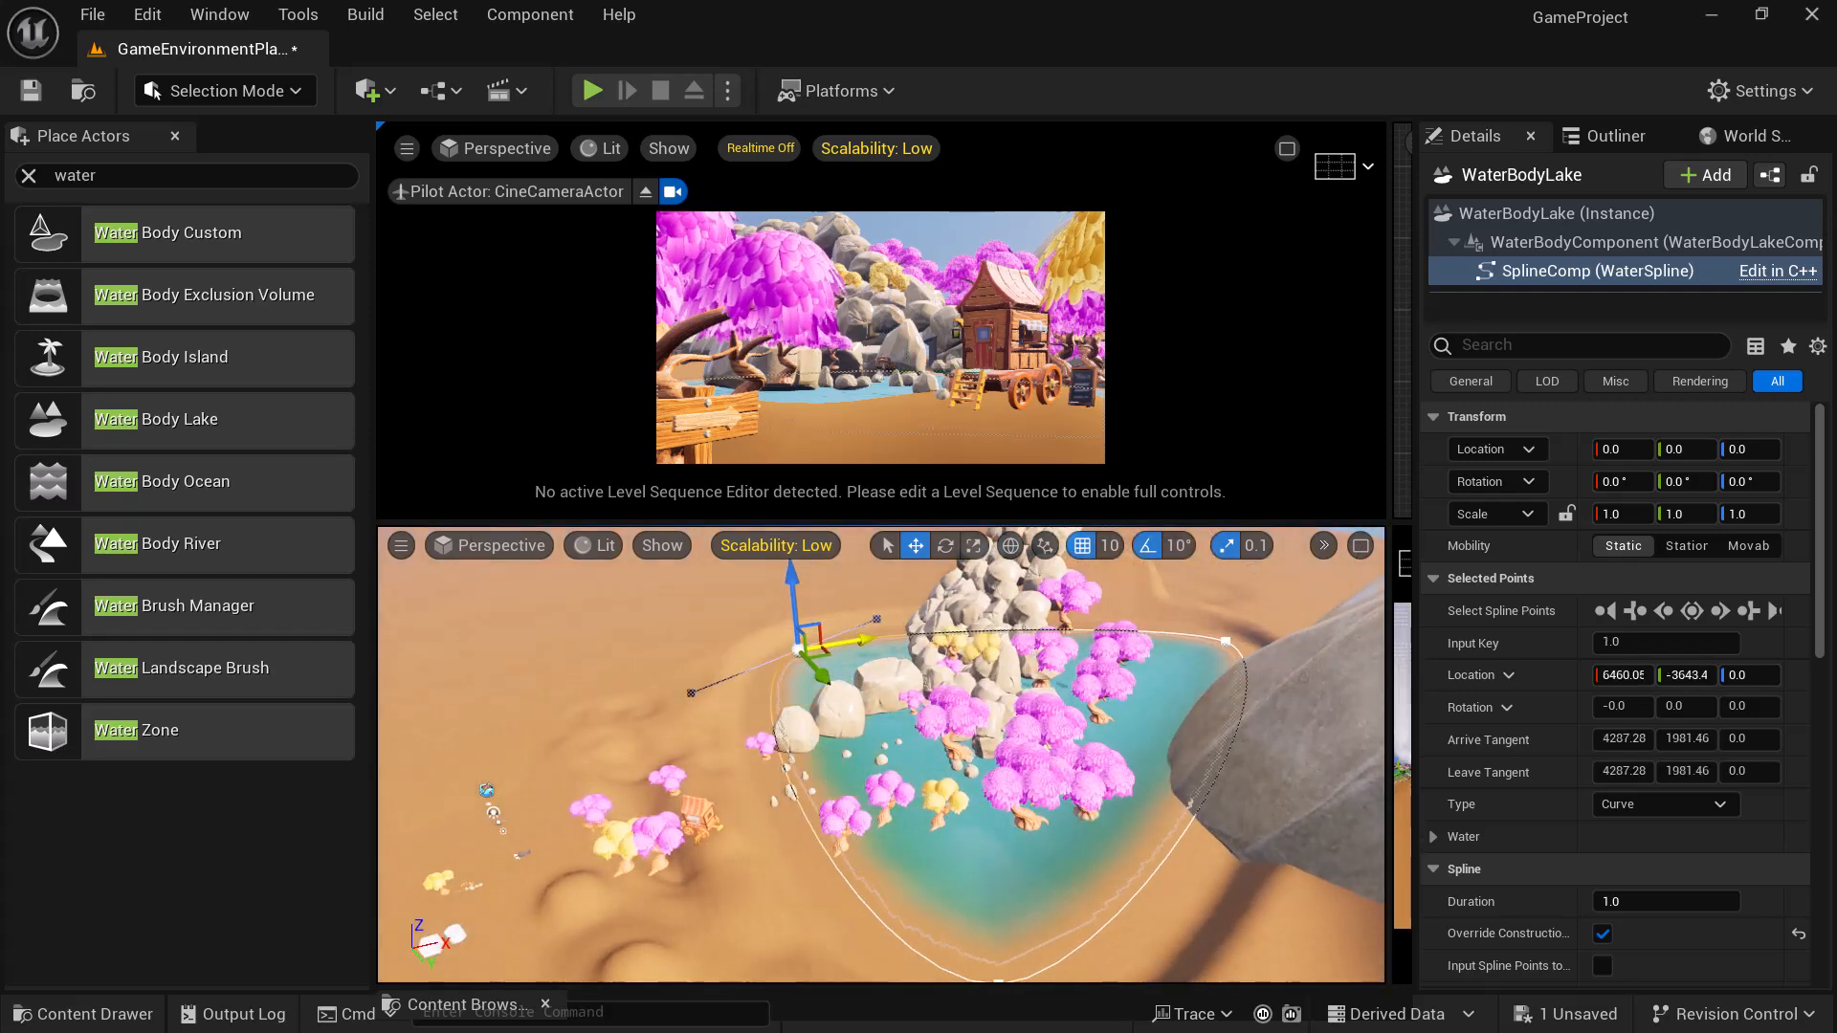
- Pull the spline point behind the rock pile inward to about X 8806, Y 1719
{"action": "left_click", "coordinate": [1225, 636]}
{"action": "left_click_drag", "start_coordinate": [1284, 643], "coordinate": [1220, 632]}
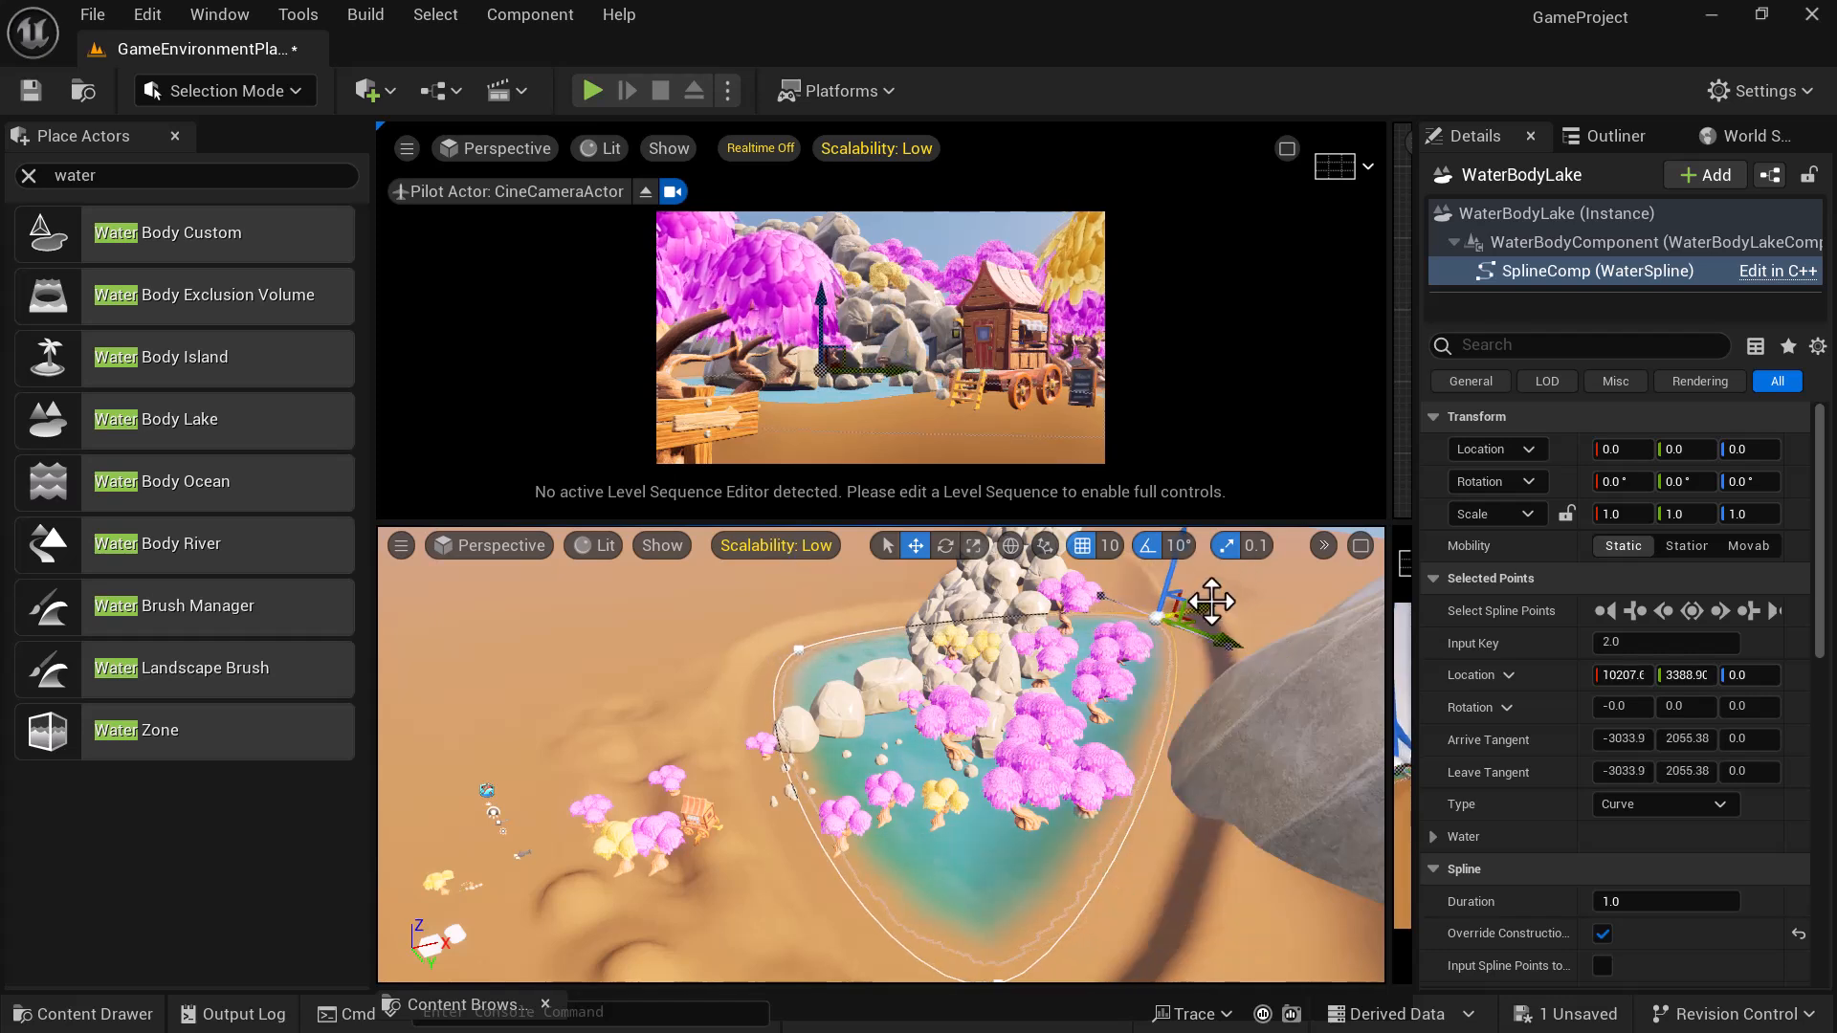
{"action": "left_click_drag", "start_coordinate": [1183, 613], "coordinate": [1141, 712]}
{"action": "left_click_drag", "start_coordinate": [1163, 876], "coordinate": [1416, 789], "text": "alt"}
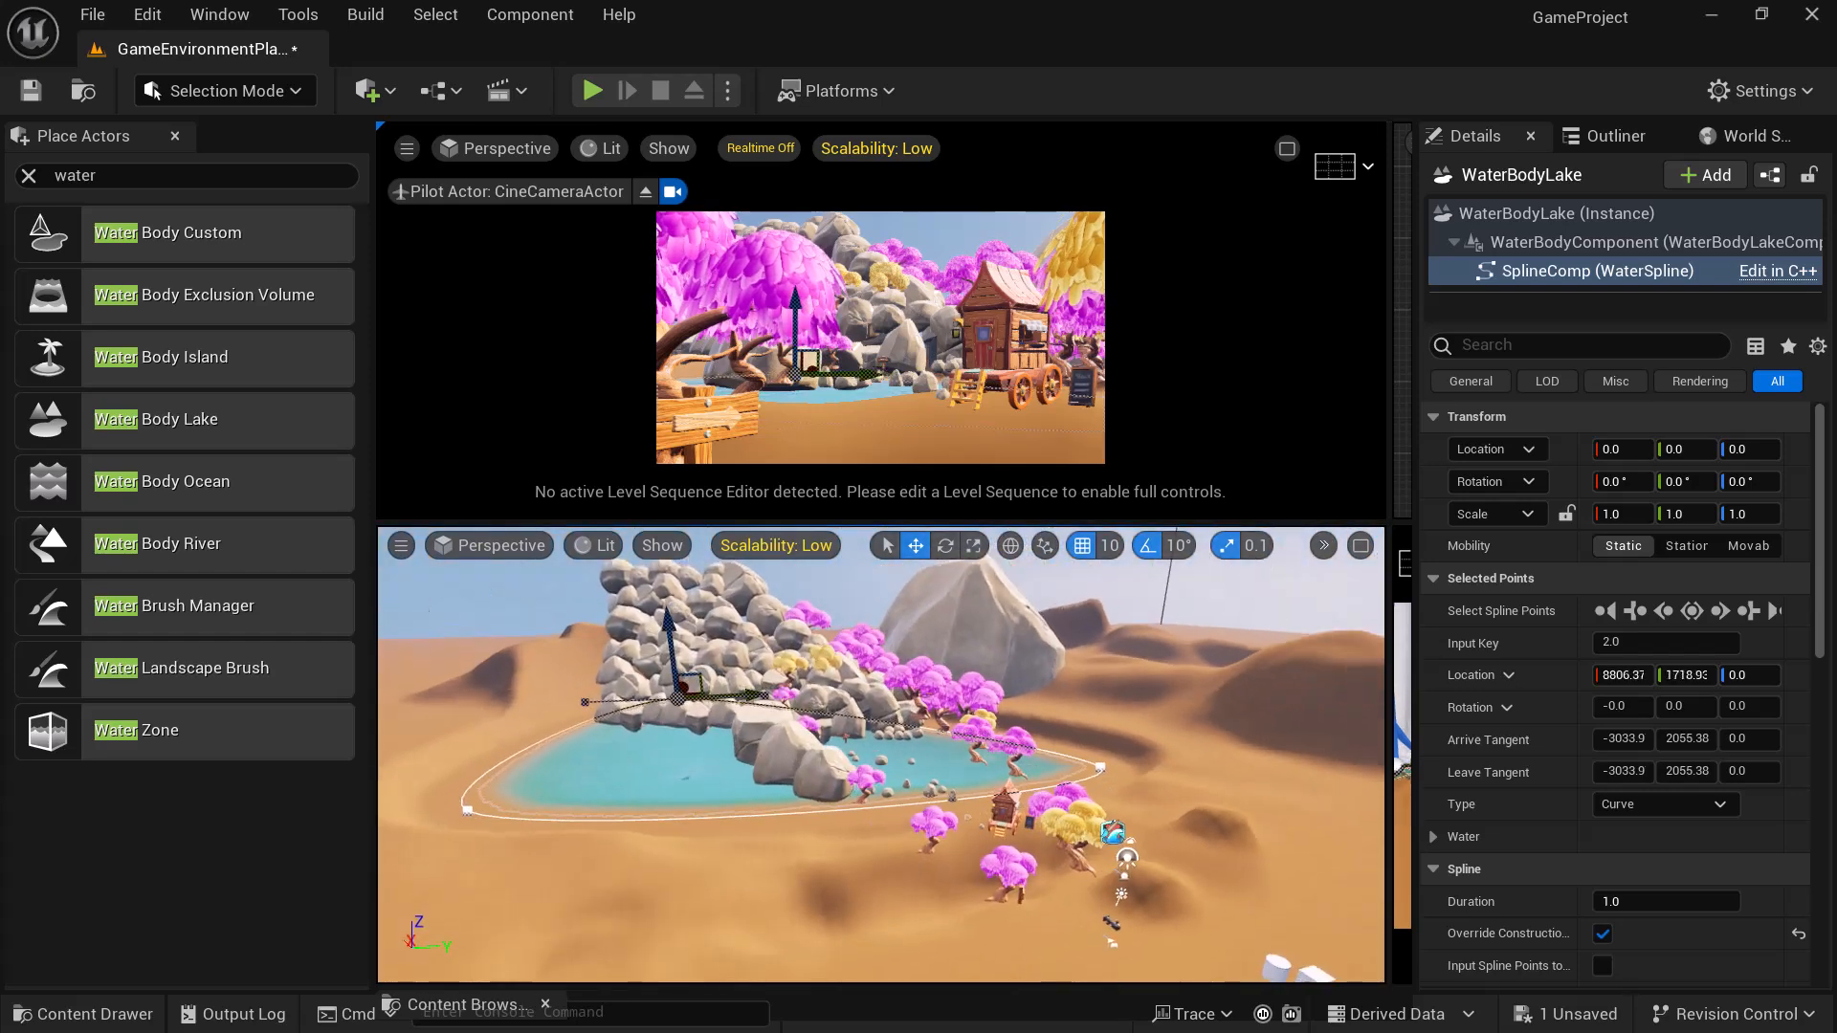
{"action": "left_click_drag", "start_coordinate": [1113, 831], "coordinate": [1241, 864], "text": "alt"}
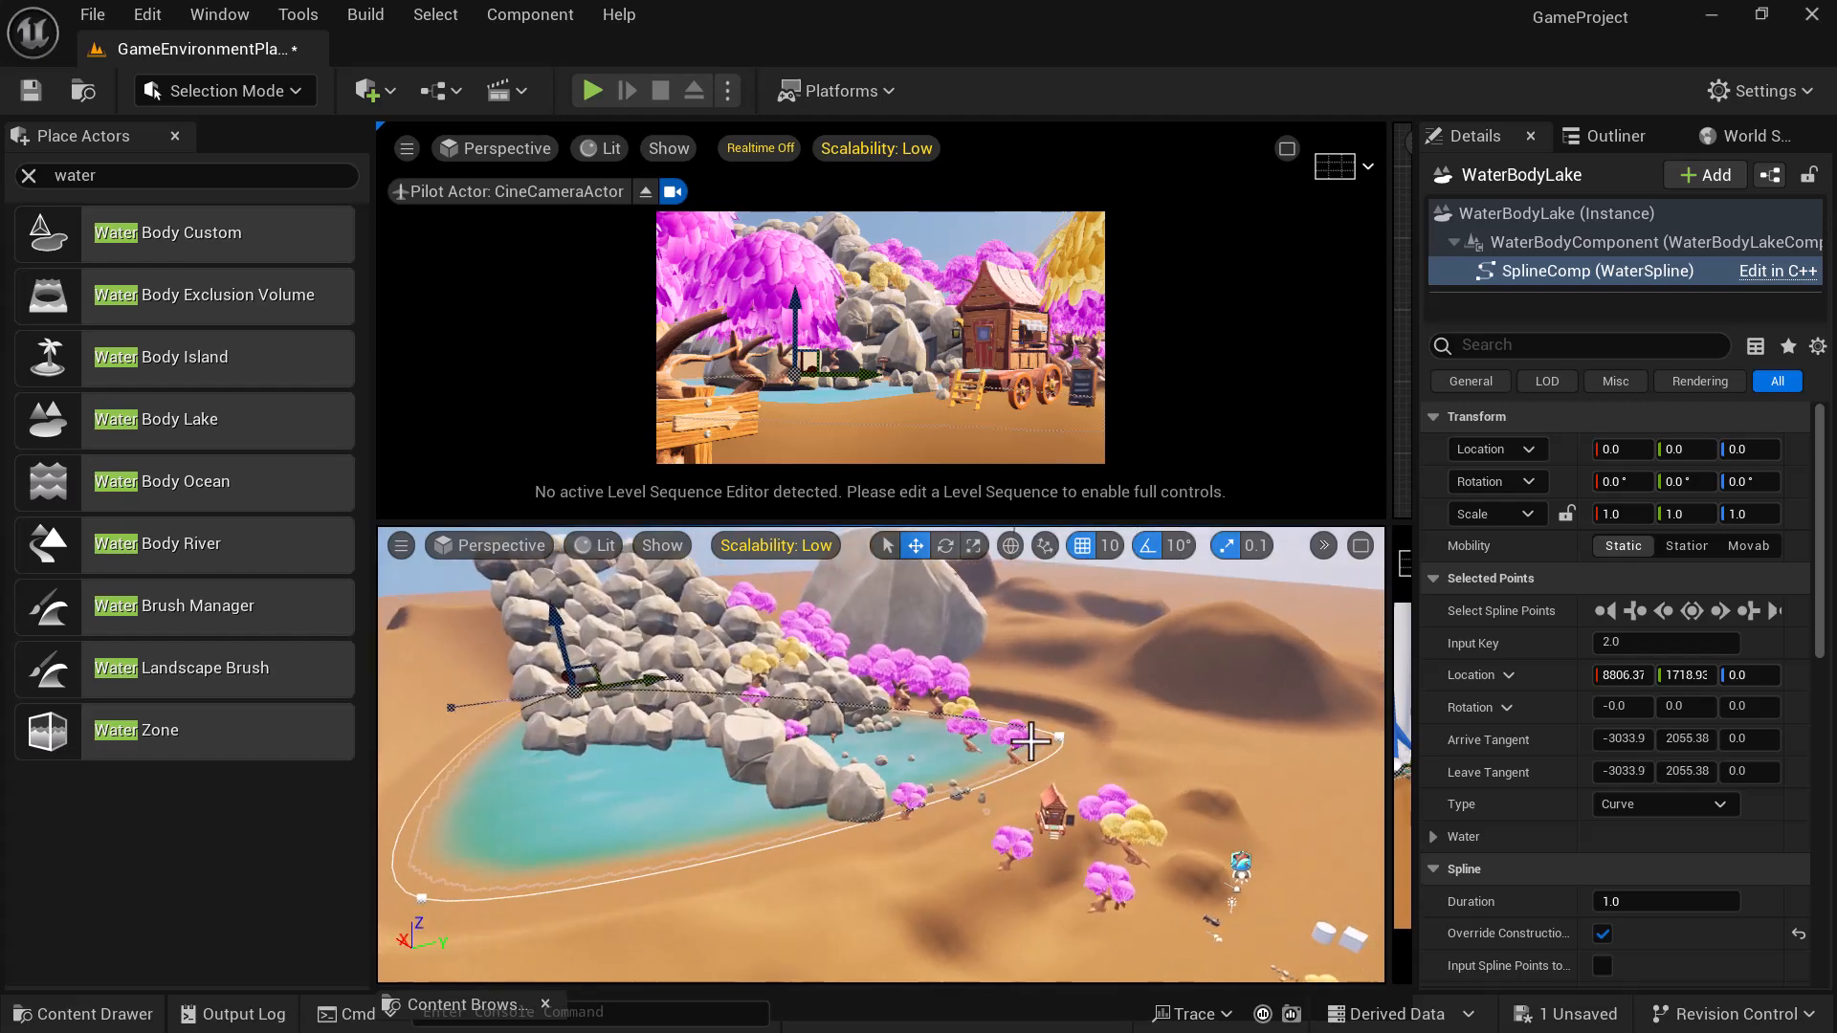
- Bring up the reference image environment.jpg in ACDSee Quick View to compare it with the scene
{"action": "key", "text": "super"}
{"action": "key", "text": "super"}
{"action": "key", "text": "super"}
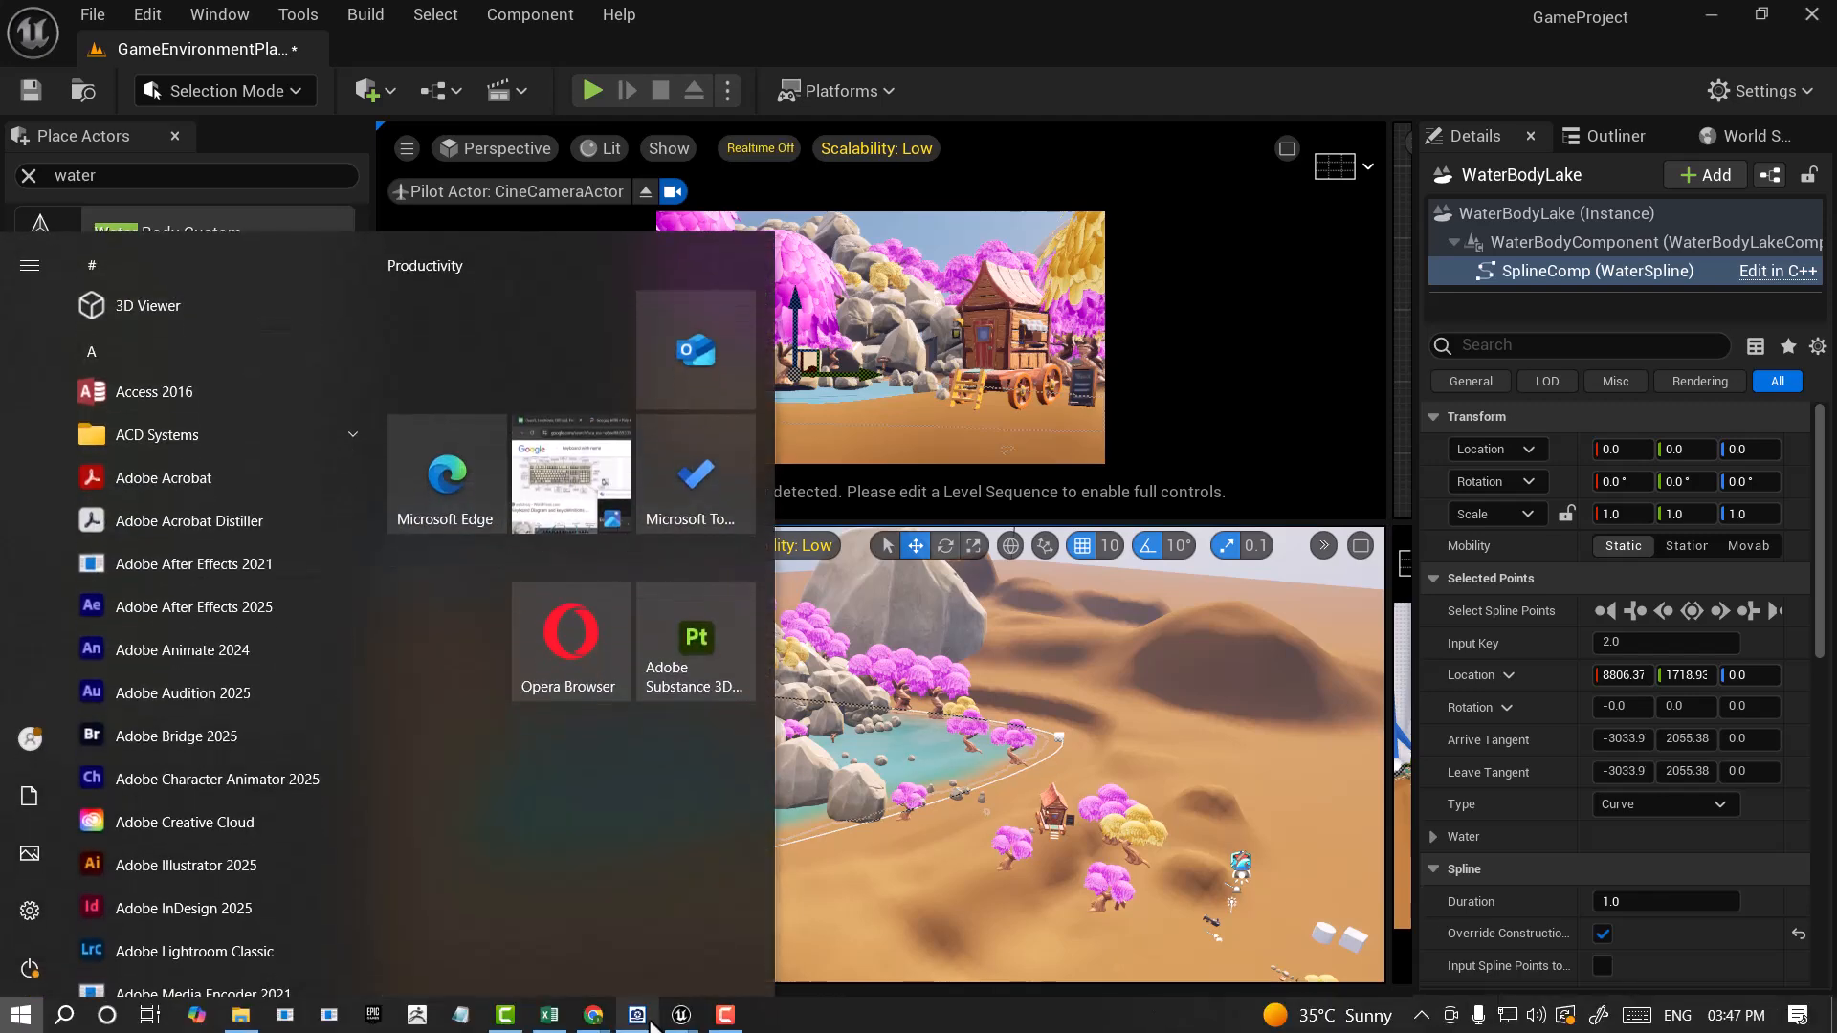
{"action": "left_click", "coordinate": [637, 1016]}
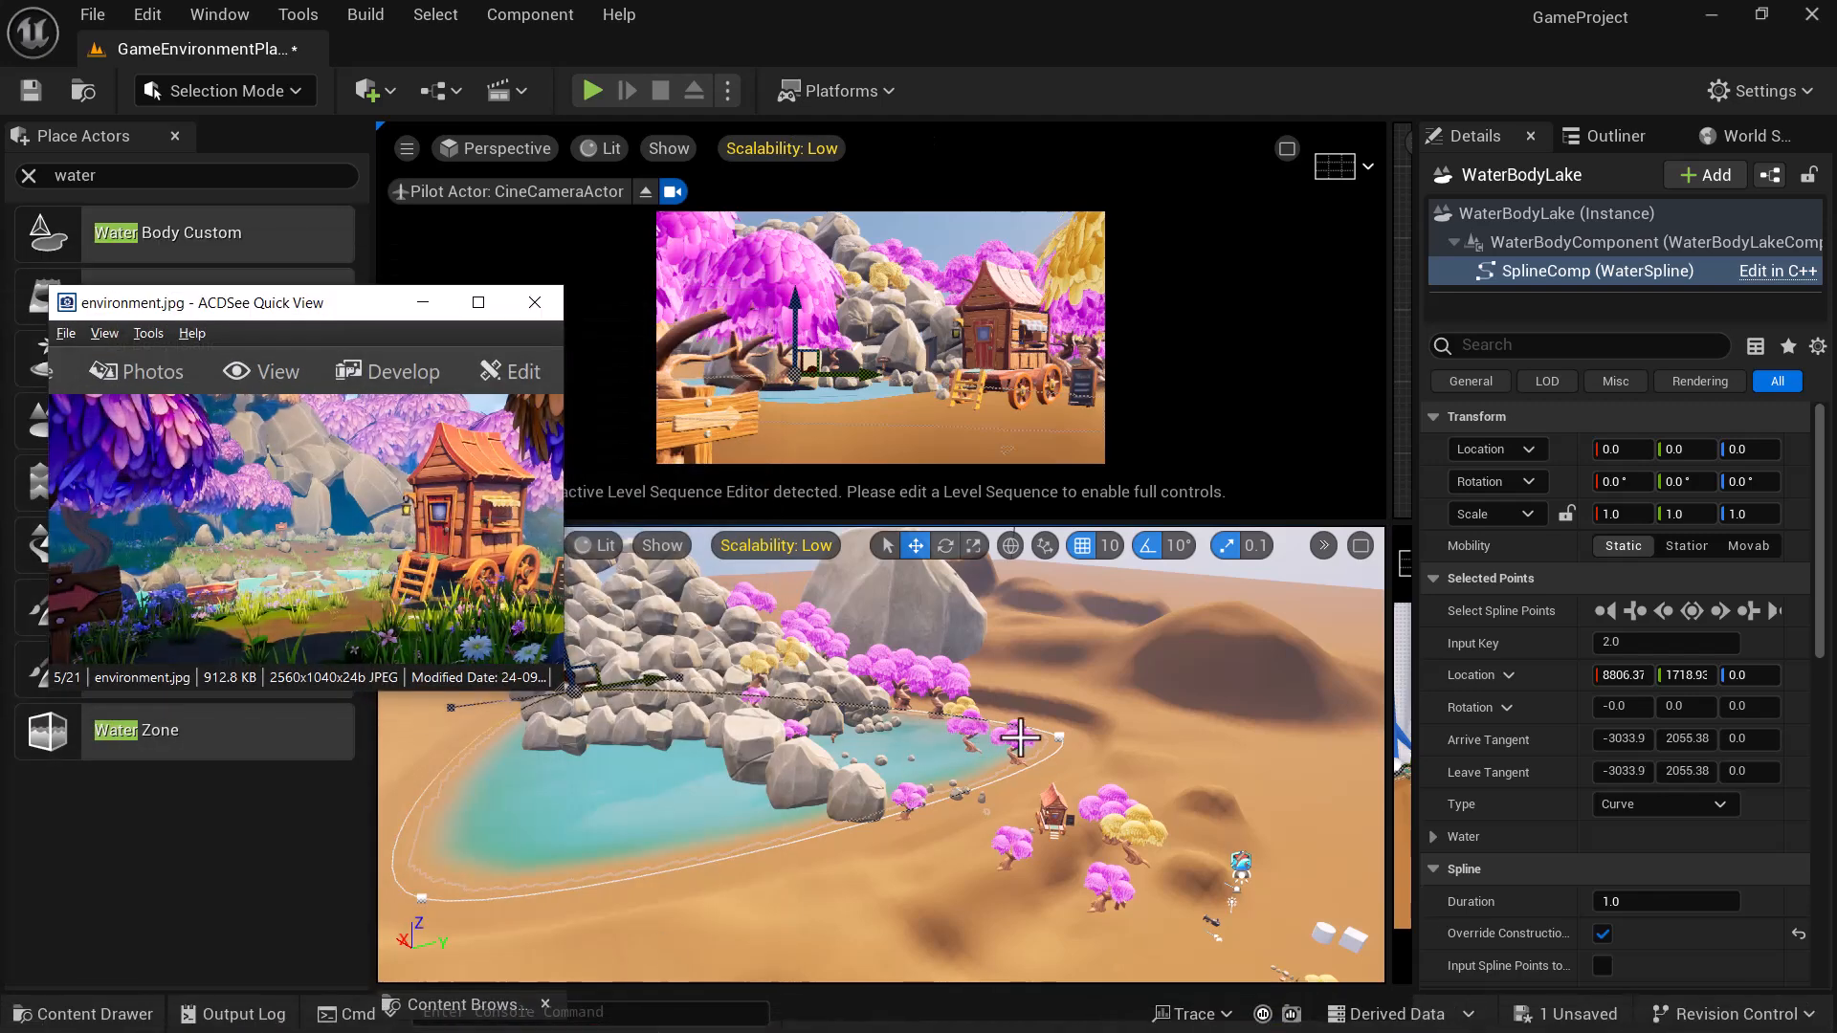
- Shrink the lake by moving the point near the wagon to about X 2039, Y -915 and the one behind the rocks to X 7437, Y 87
{"action": "left_click", "coordinate": [1057, 737]}
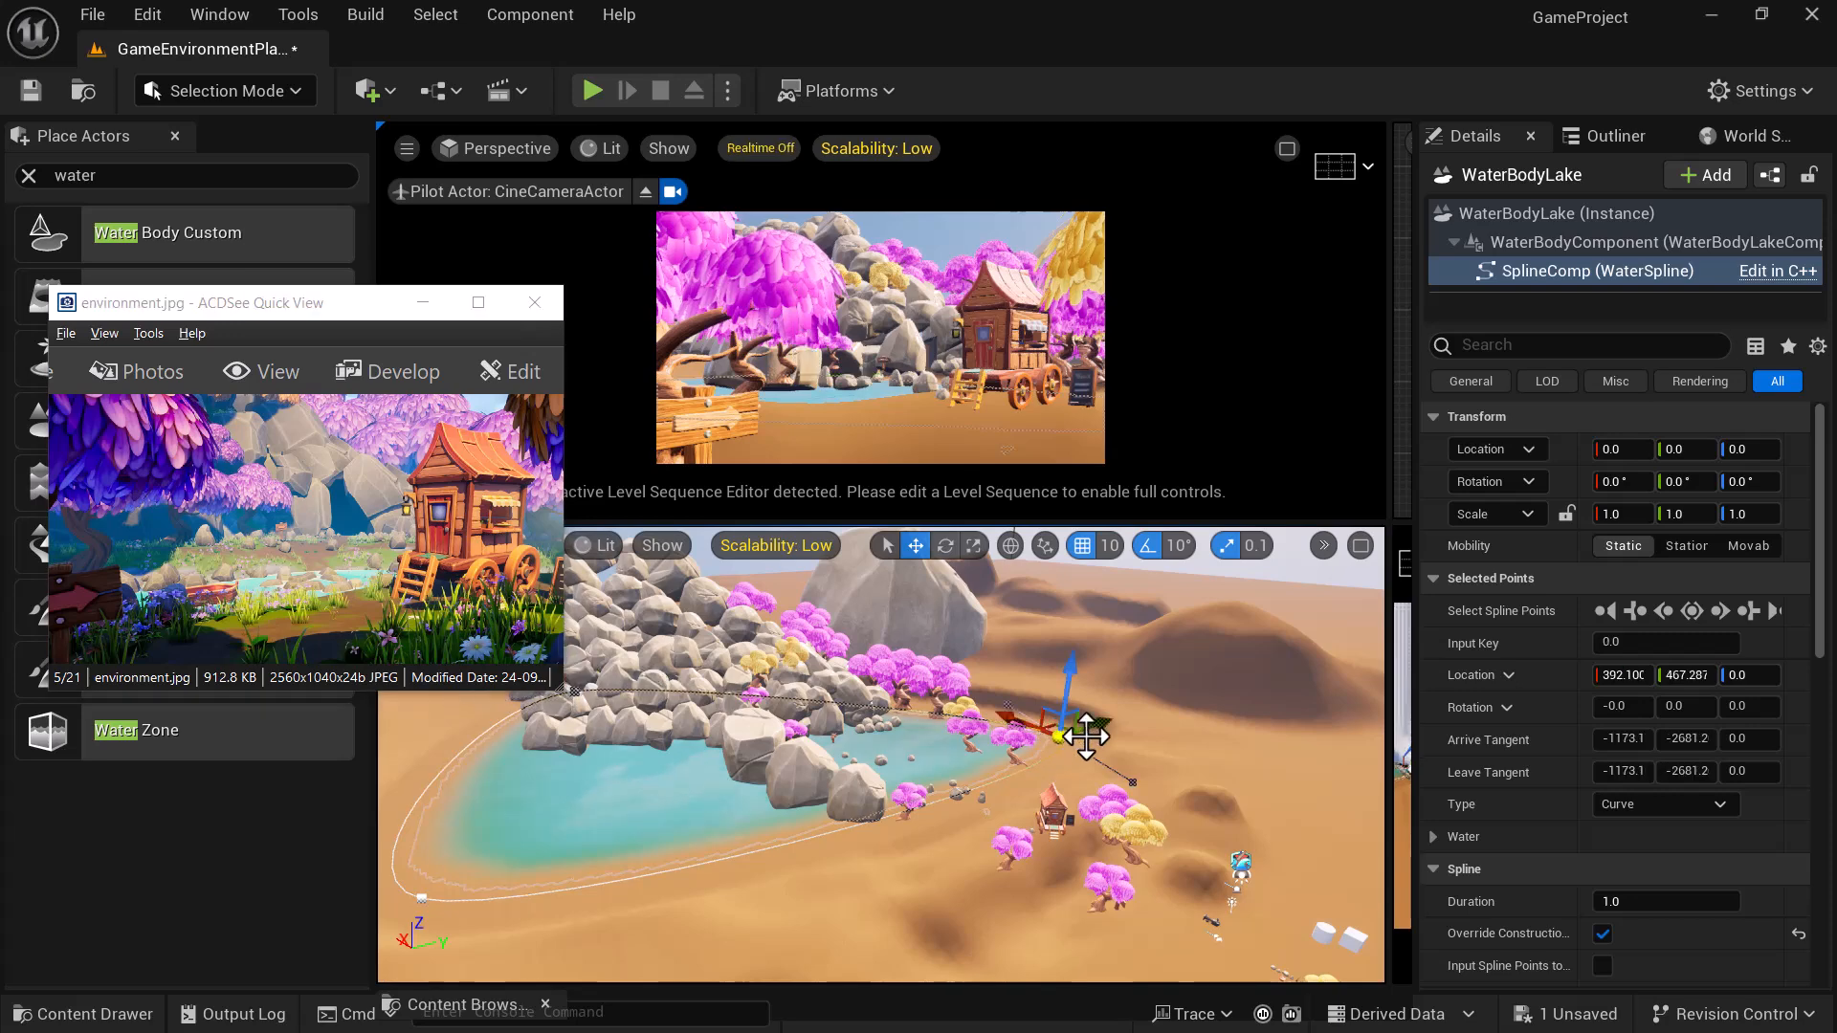
{"action": "left_click_drag", "start_coordinate": [1107, 721], "coordinate": [1000, 749]}
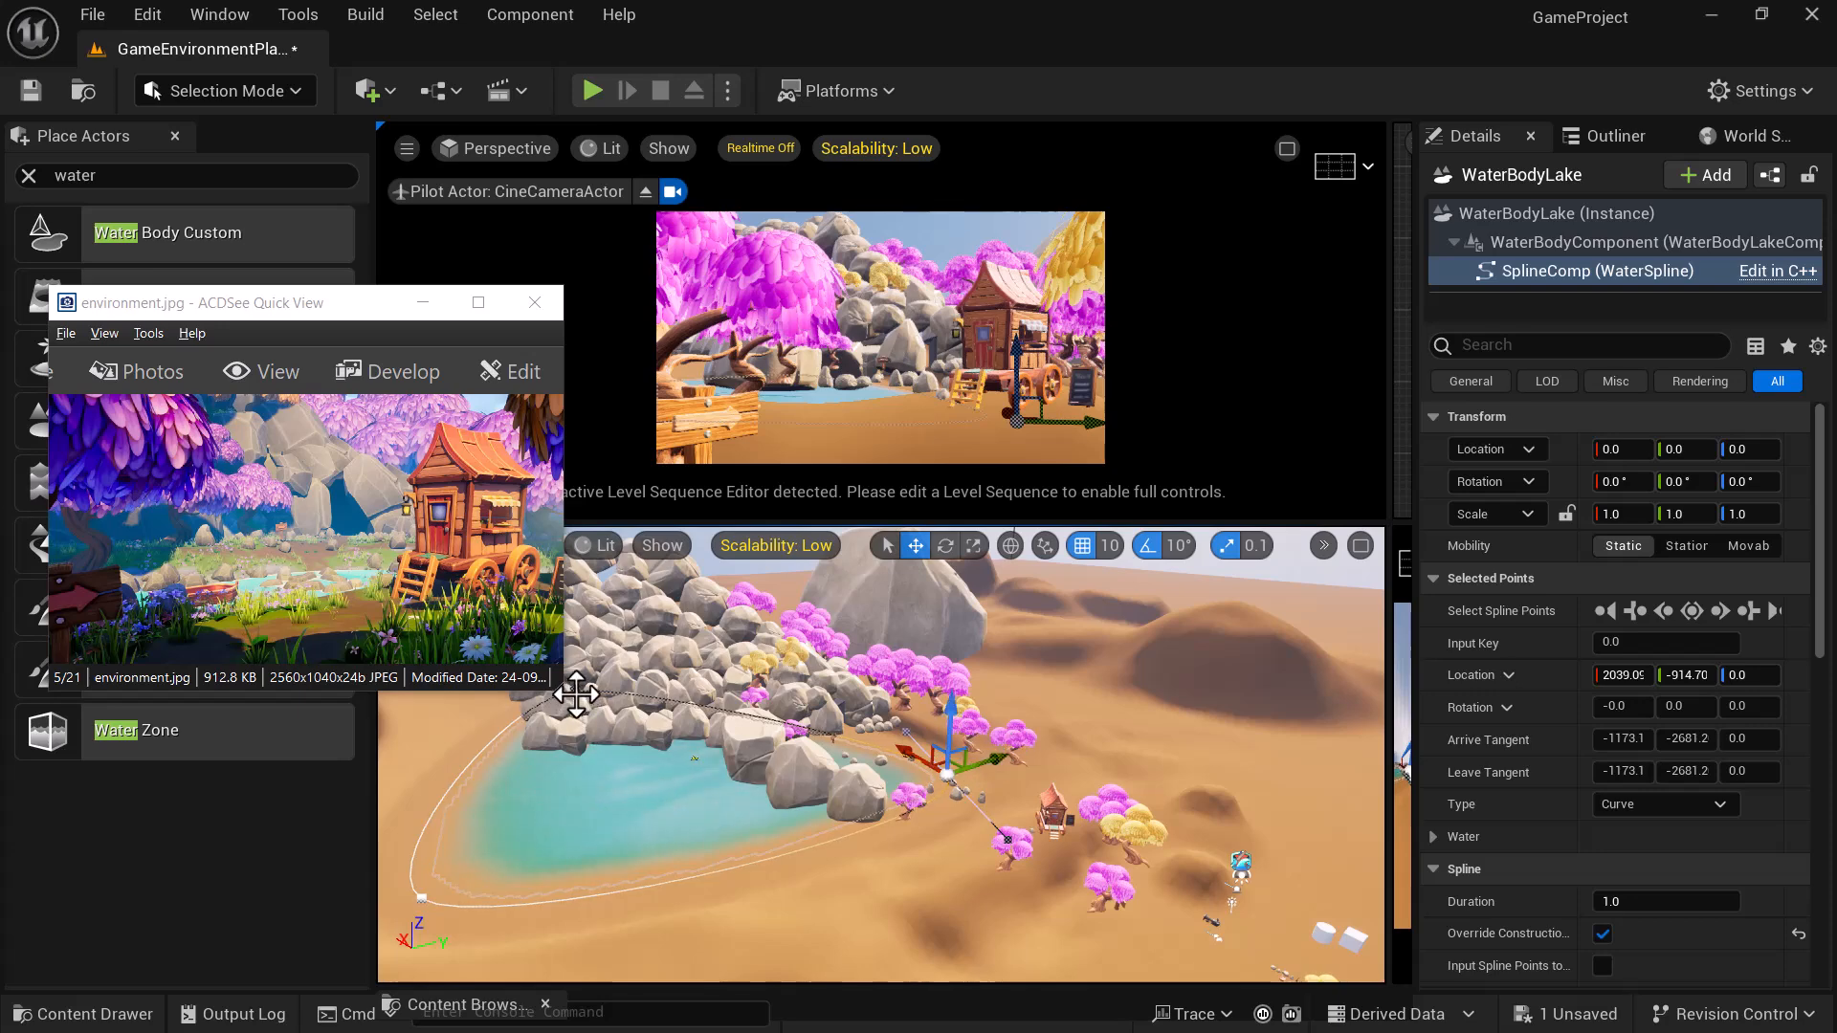
{"action": "left_click", "coordinate": [575, 691]}
{"action": "scroll", "coordinate": [689, 780], "scroll_direction": "down", "scroll_amount": 2}
{"action": "left_click_drag", "start_coordinate": [646, 813], "coordinate": [634, 826], "text": "alt"}
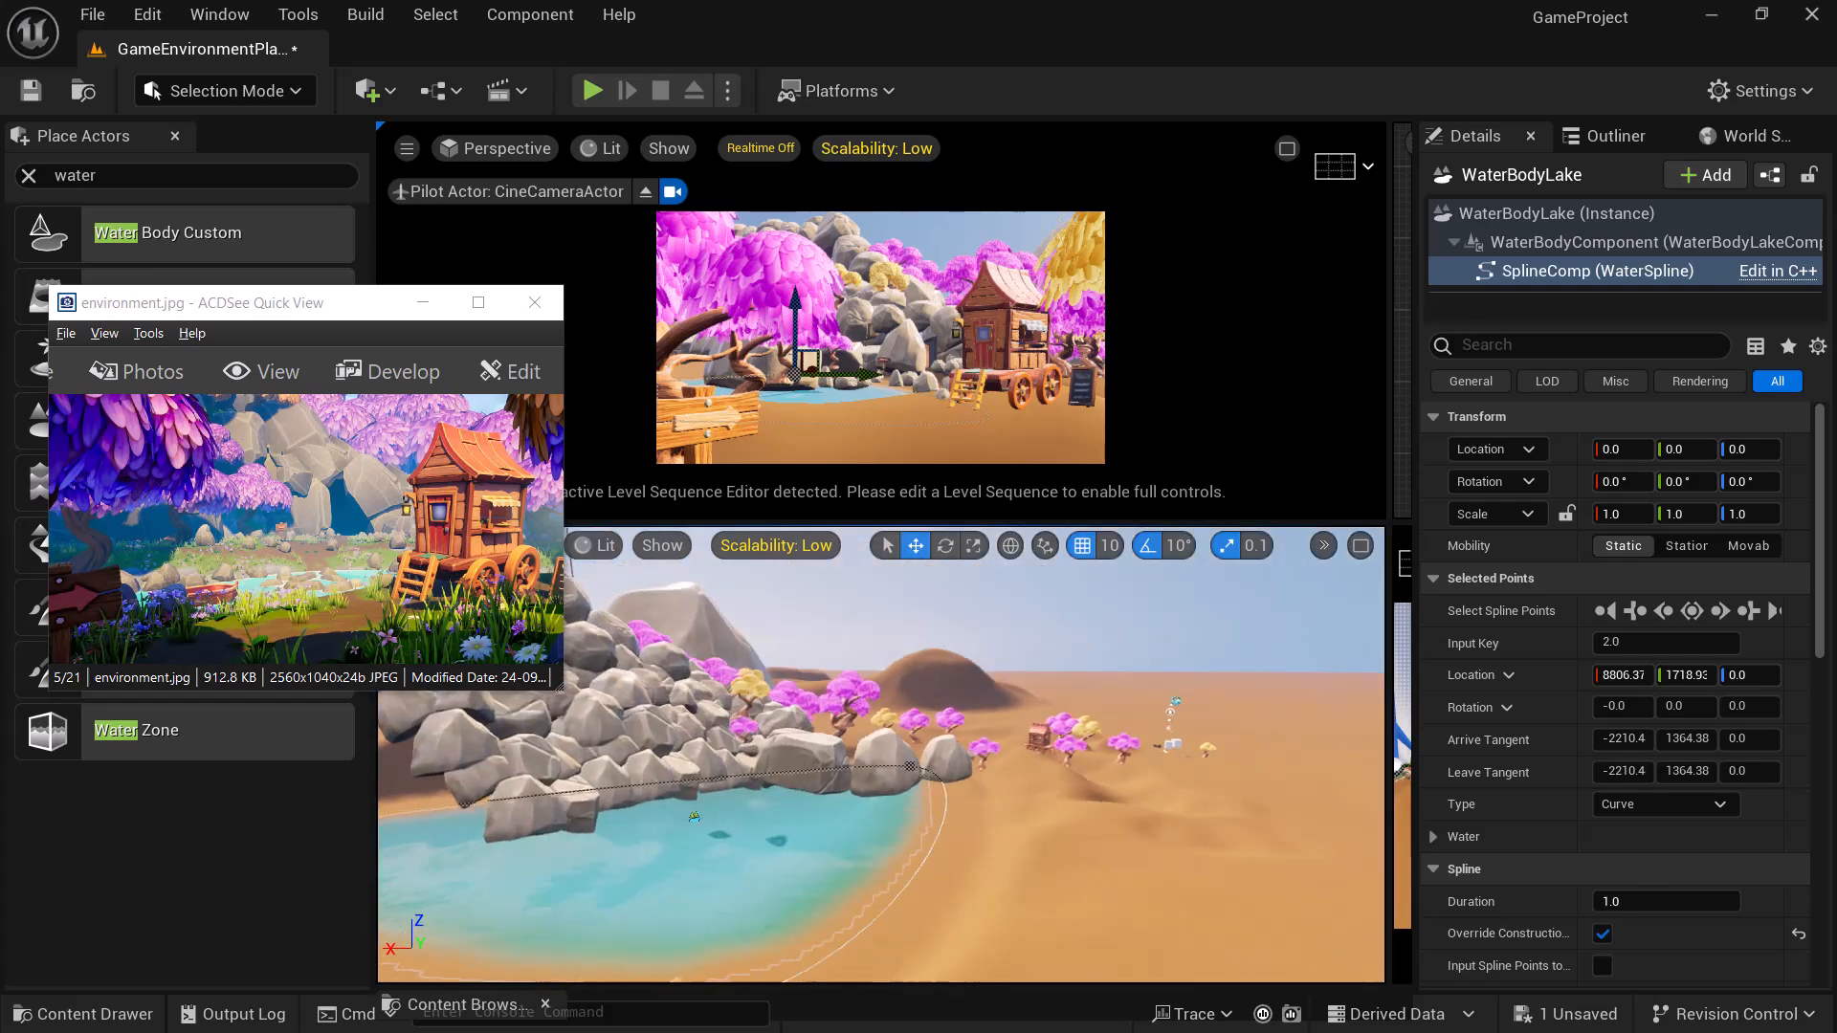
{"action": "scroll", "coordinate": [675, 807], "scroll_direction": "down", "scroll_amount": 7}
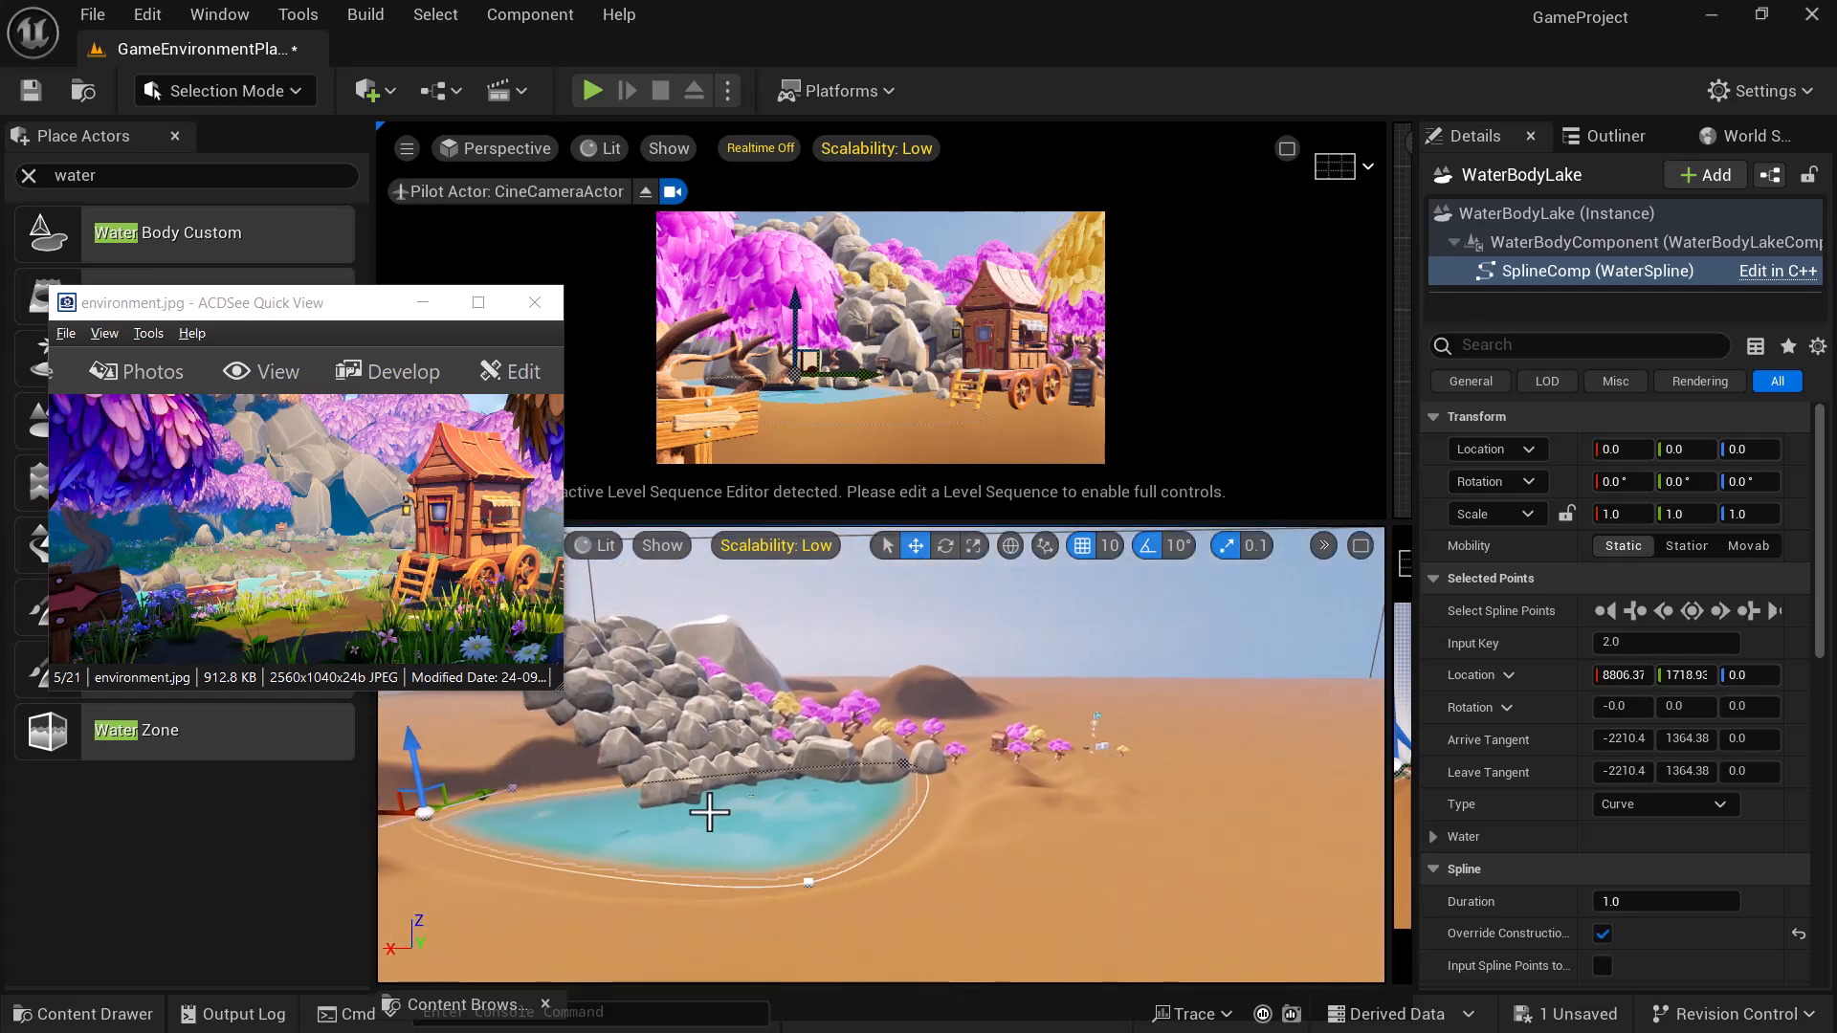
{"action": "left_click_drag", "start_coordinate": [444, 828], "coordinate": [590, 829]}
{"action": "left_click_drag", "start_coordinate": [905, 855], "coordinate": [919, 853], "text": "alt"}
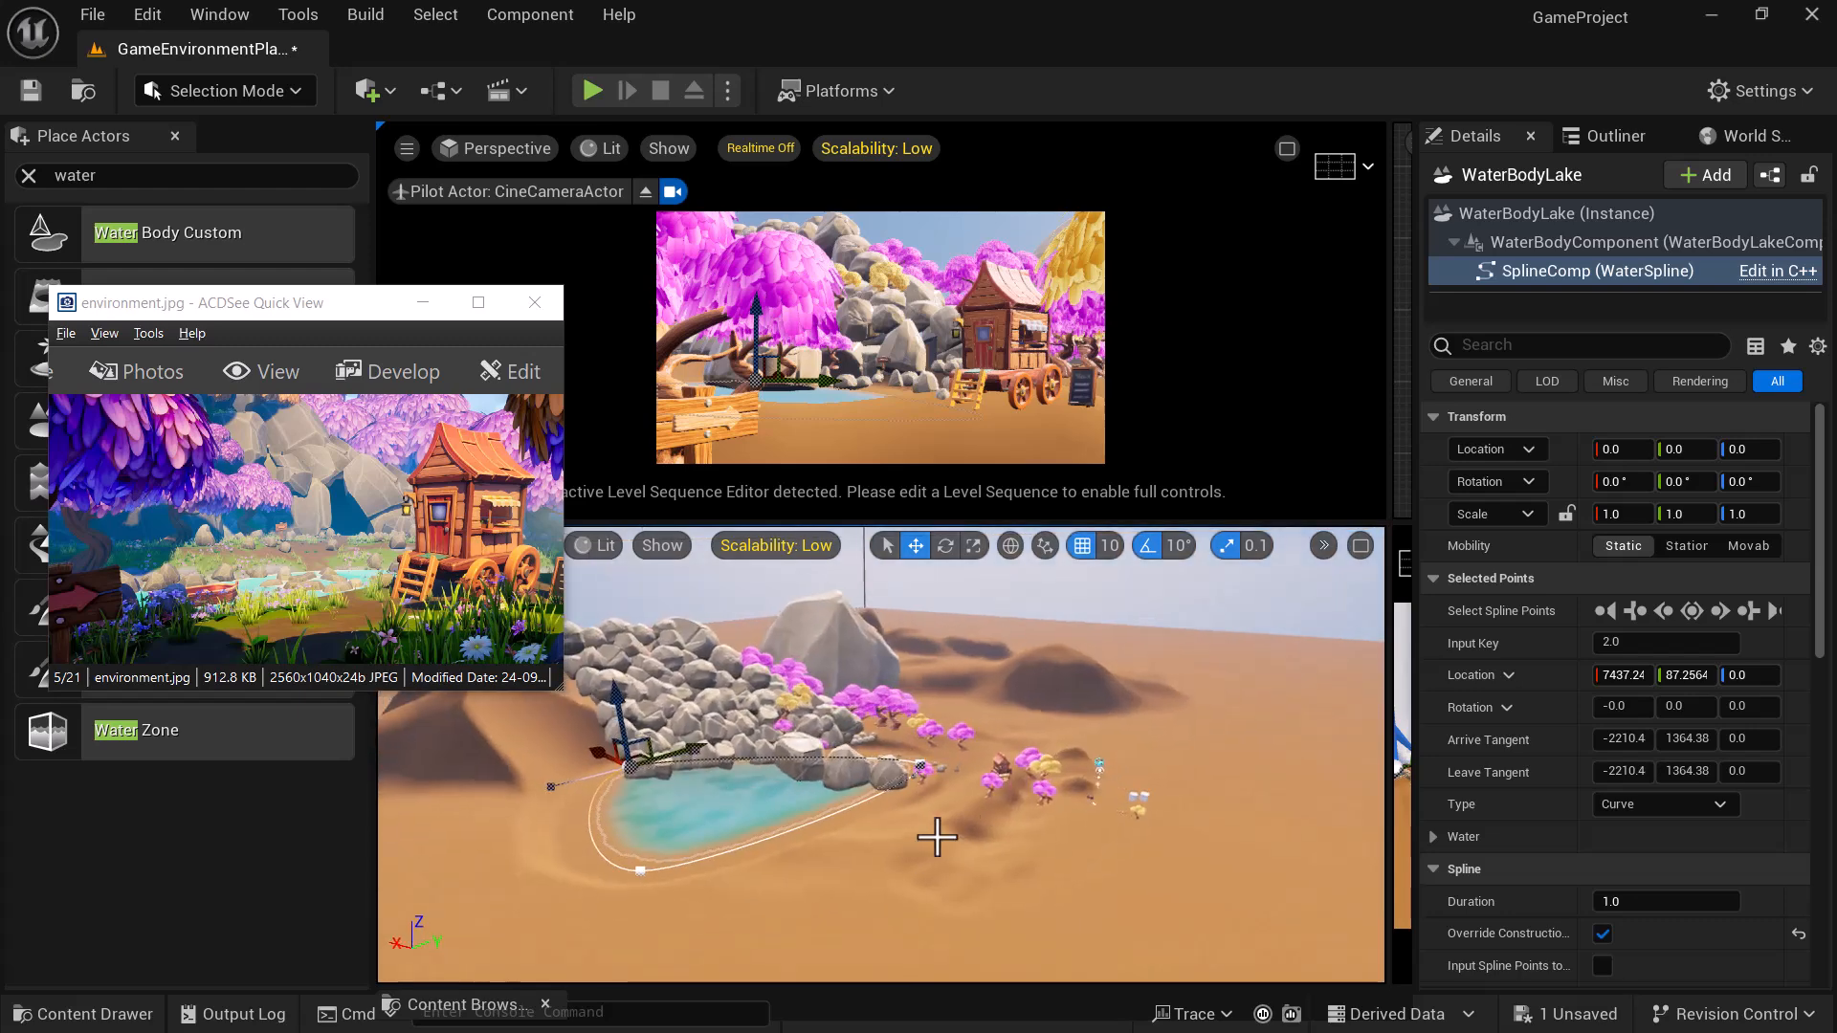
- Fine-tune the shoreline by moving the far-end point to about X 6337, Y -3541 and the point nearest the wagon to X 2077, Y -947
{"action": "left_click", "coordinate": [918, 762]}
{"action": "left_click_drag", "start_coordinate": [1040, 727], "coordinate": [974, 744], "text": "alt"}
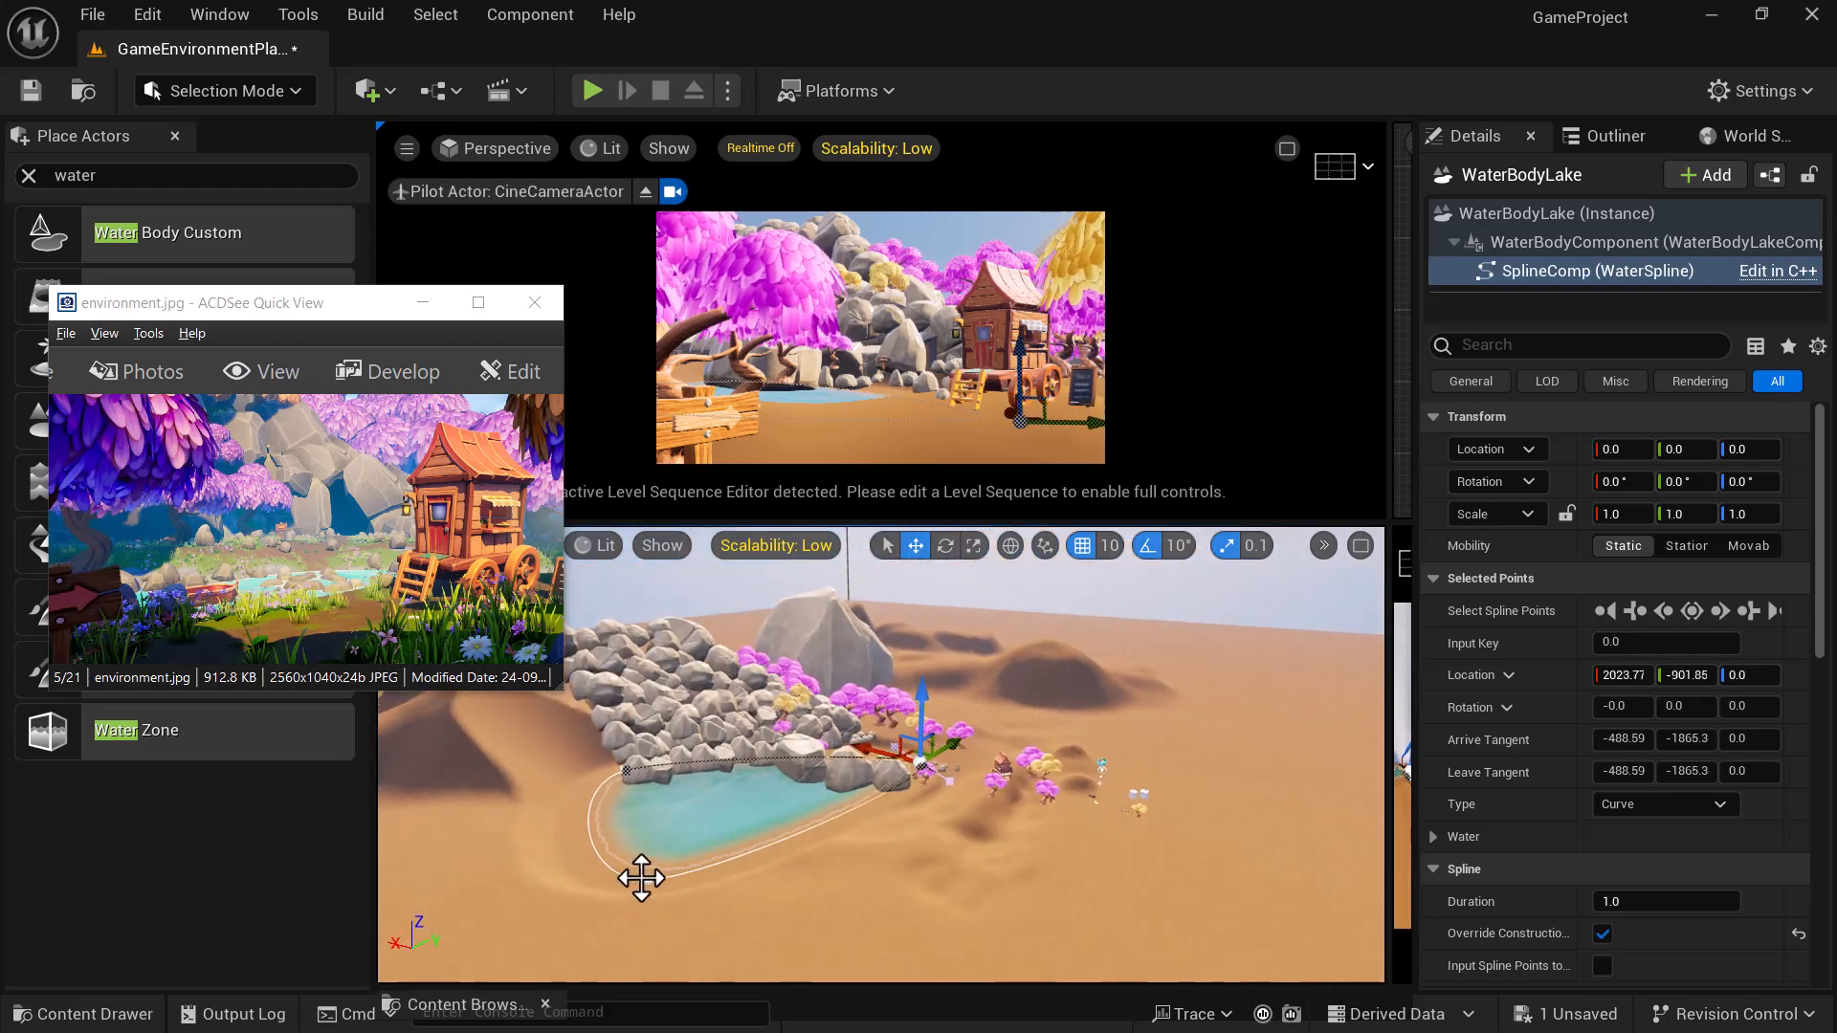
{"action": "left_click", "coordinate": [641, 878]}
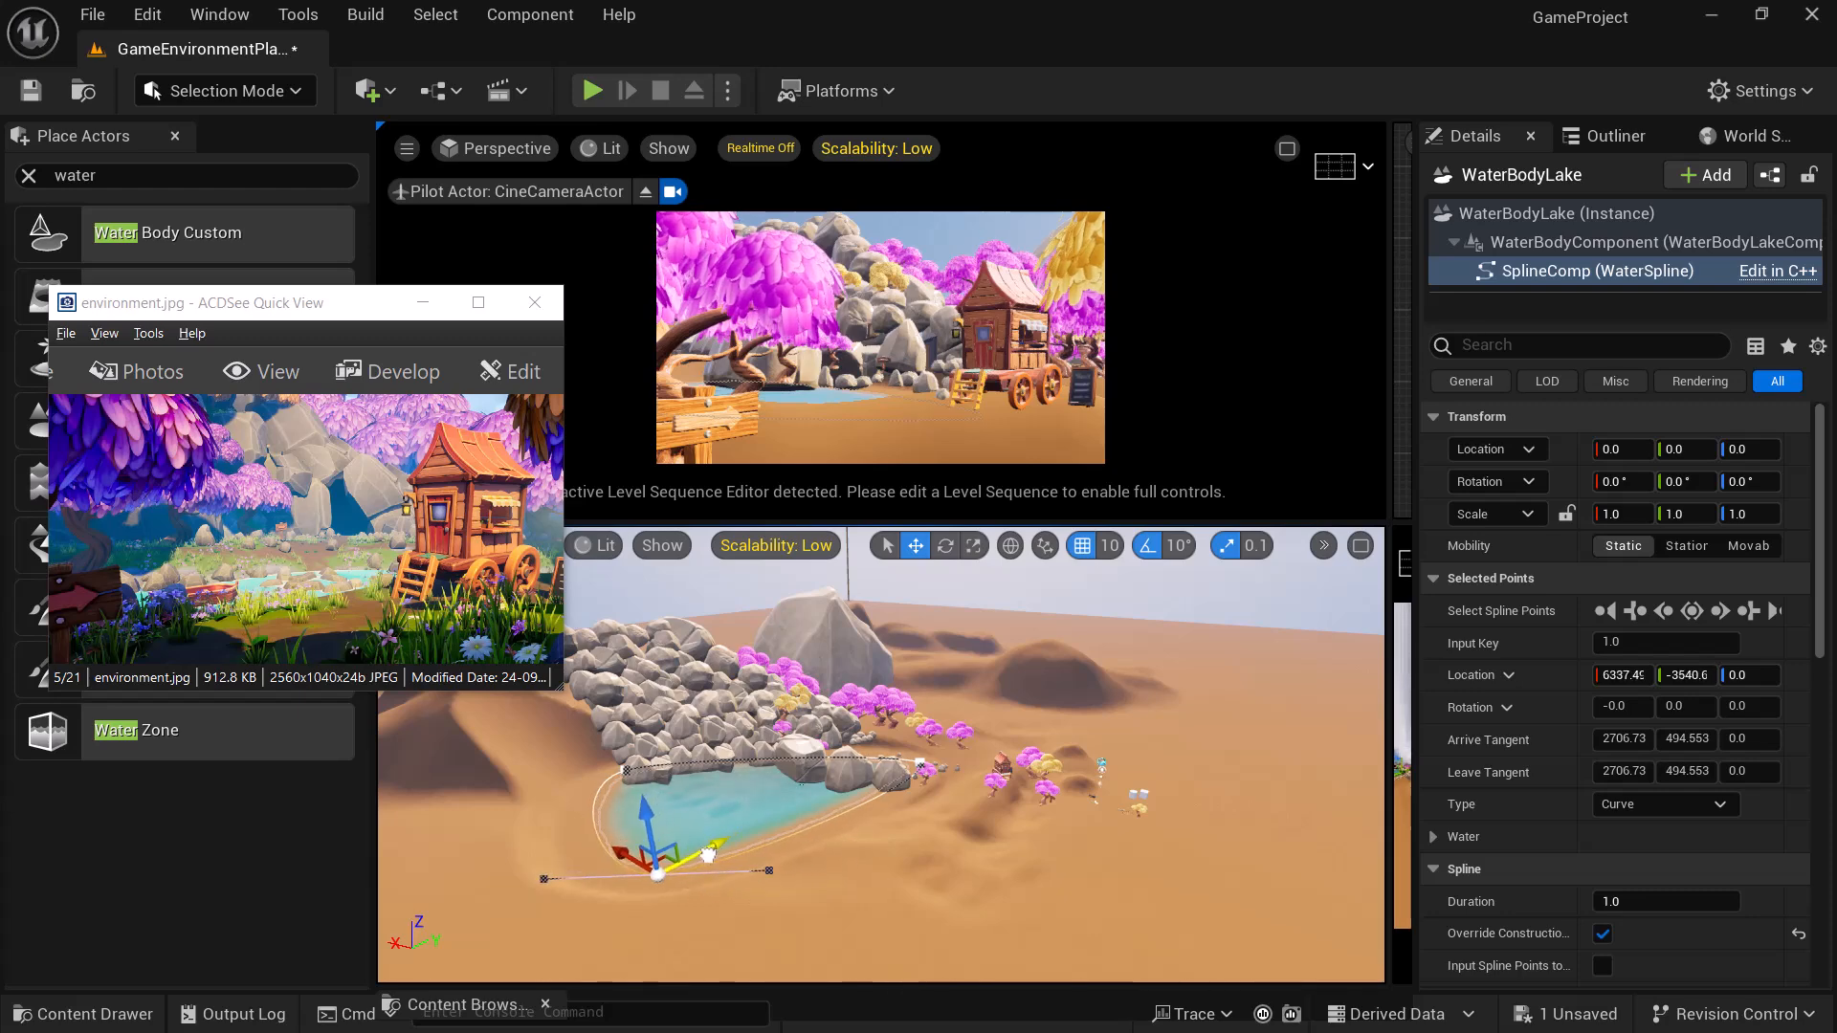
{"action": "left_click", "coordinate": [925, 765]}
{"action": "mouse_move", "coordinate": [926, 766]}
{"action": "left_mouse_down"}
{"action": "mouse_move", "coordinate": [972, 749]}
{"action": "mouse_move", "coordinate": [952, 758]}
{"action": "left_mouse_up"}
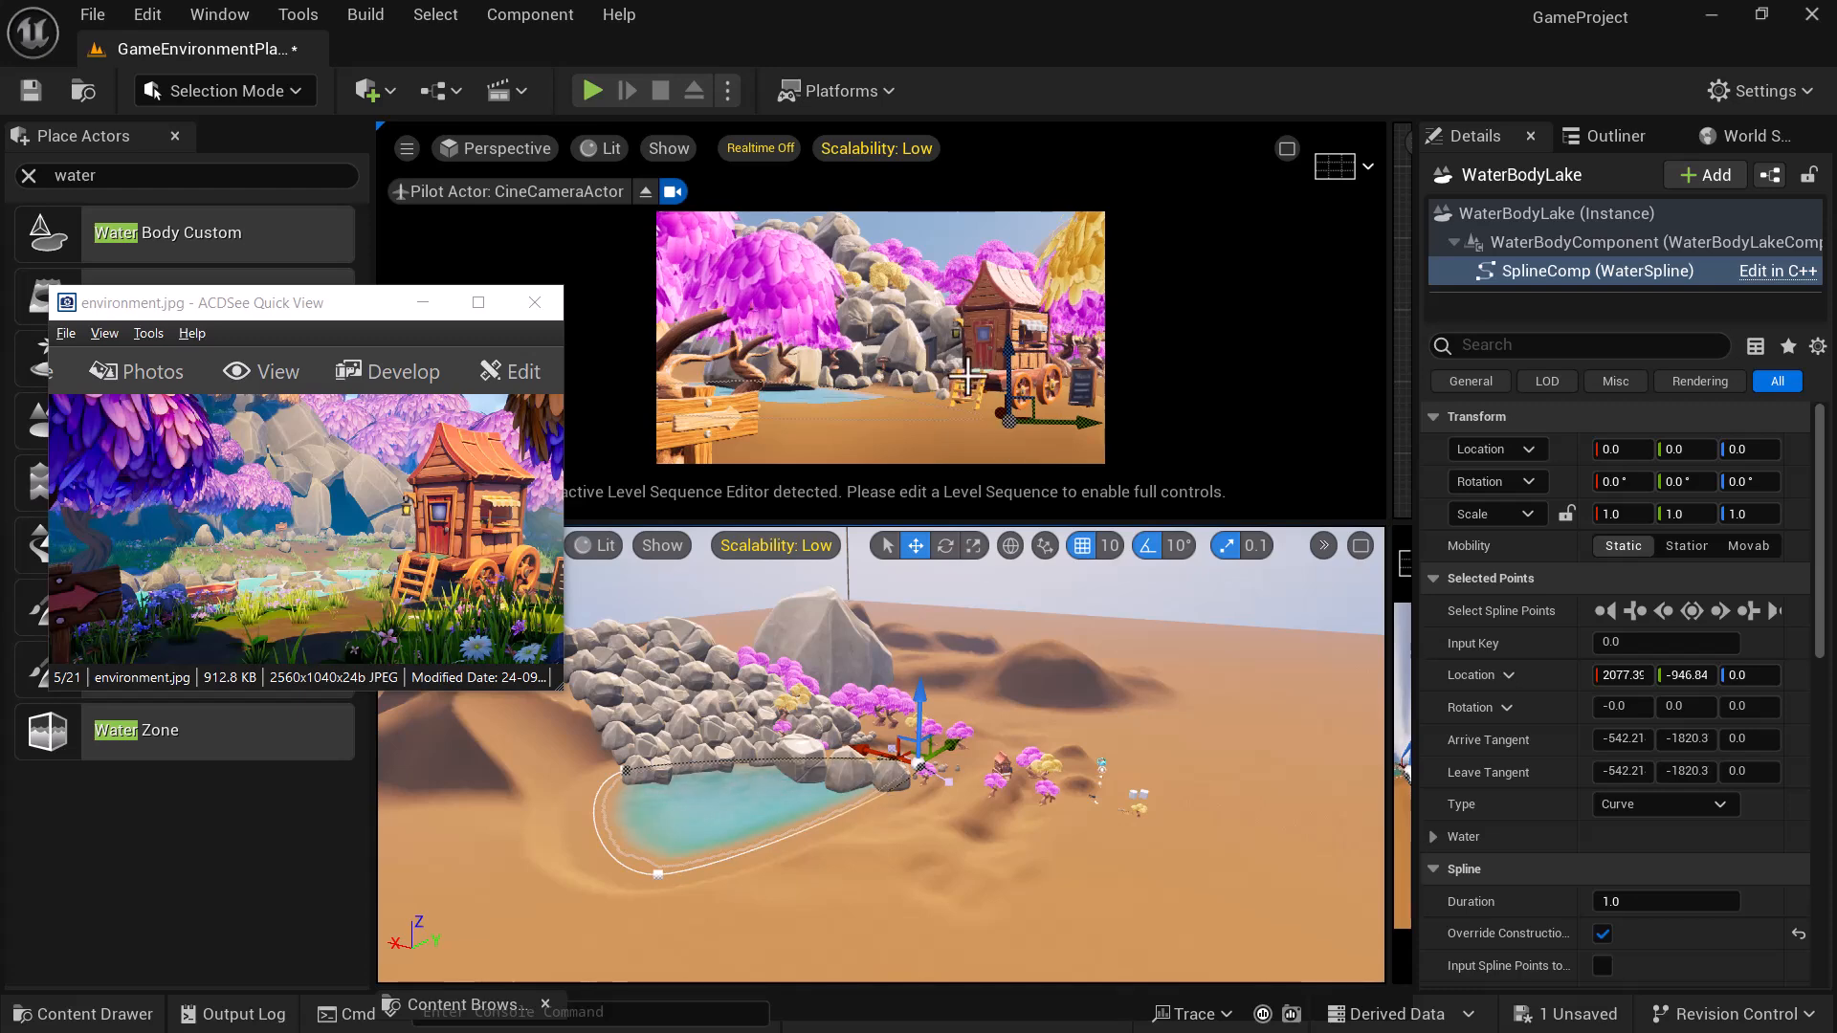
- Move the reference image window clear of the viewports and look for the camera among the scene's actors
{"action": "left_click_drag", "start_coordinate": [354, 316], "coordinate": [301, 214]}
{"action": "left_click", "coordinate": [920, 409]}
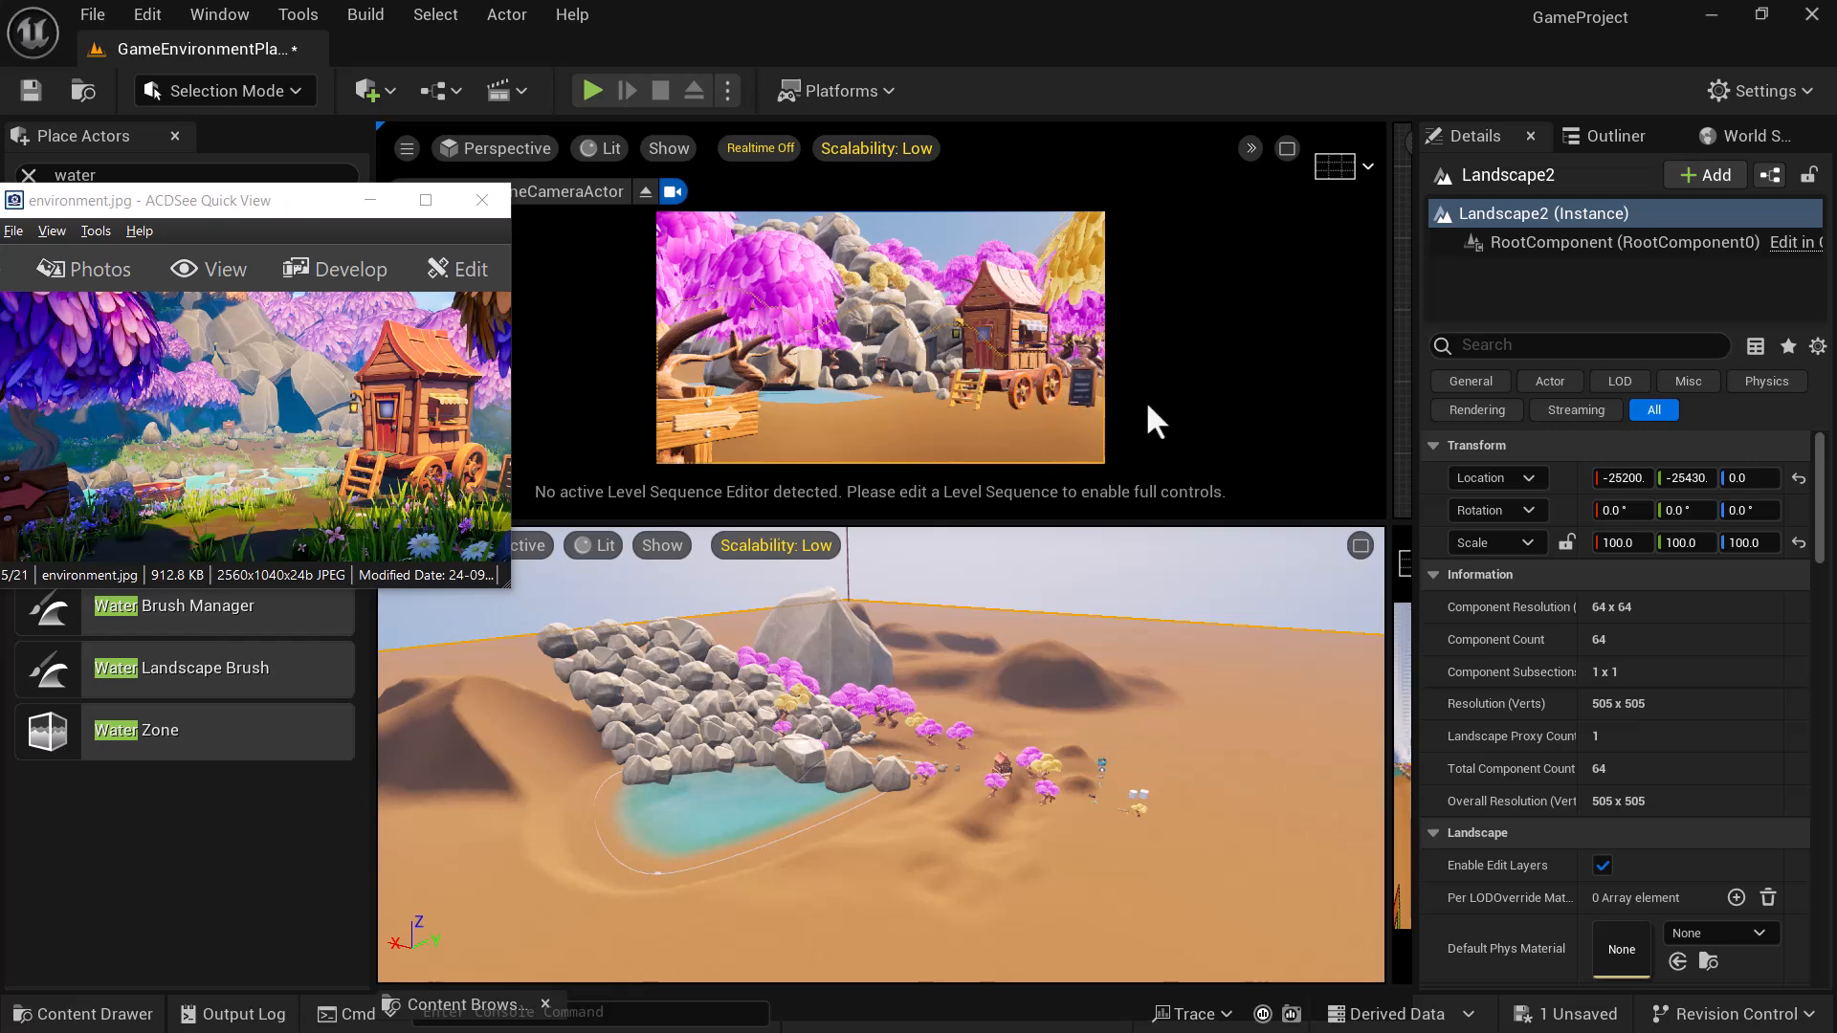
{"action": "left_click", "coordinate": [1616, 142]}
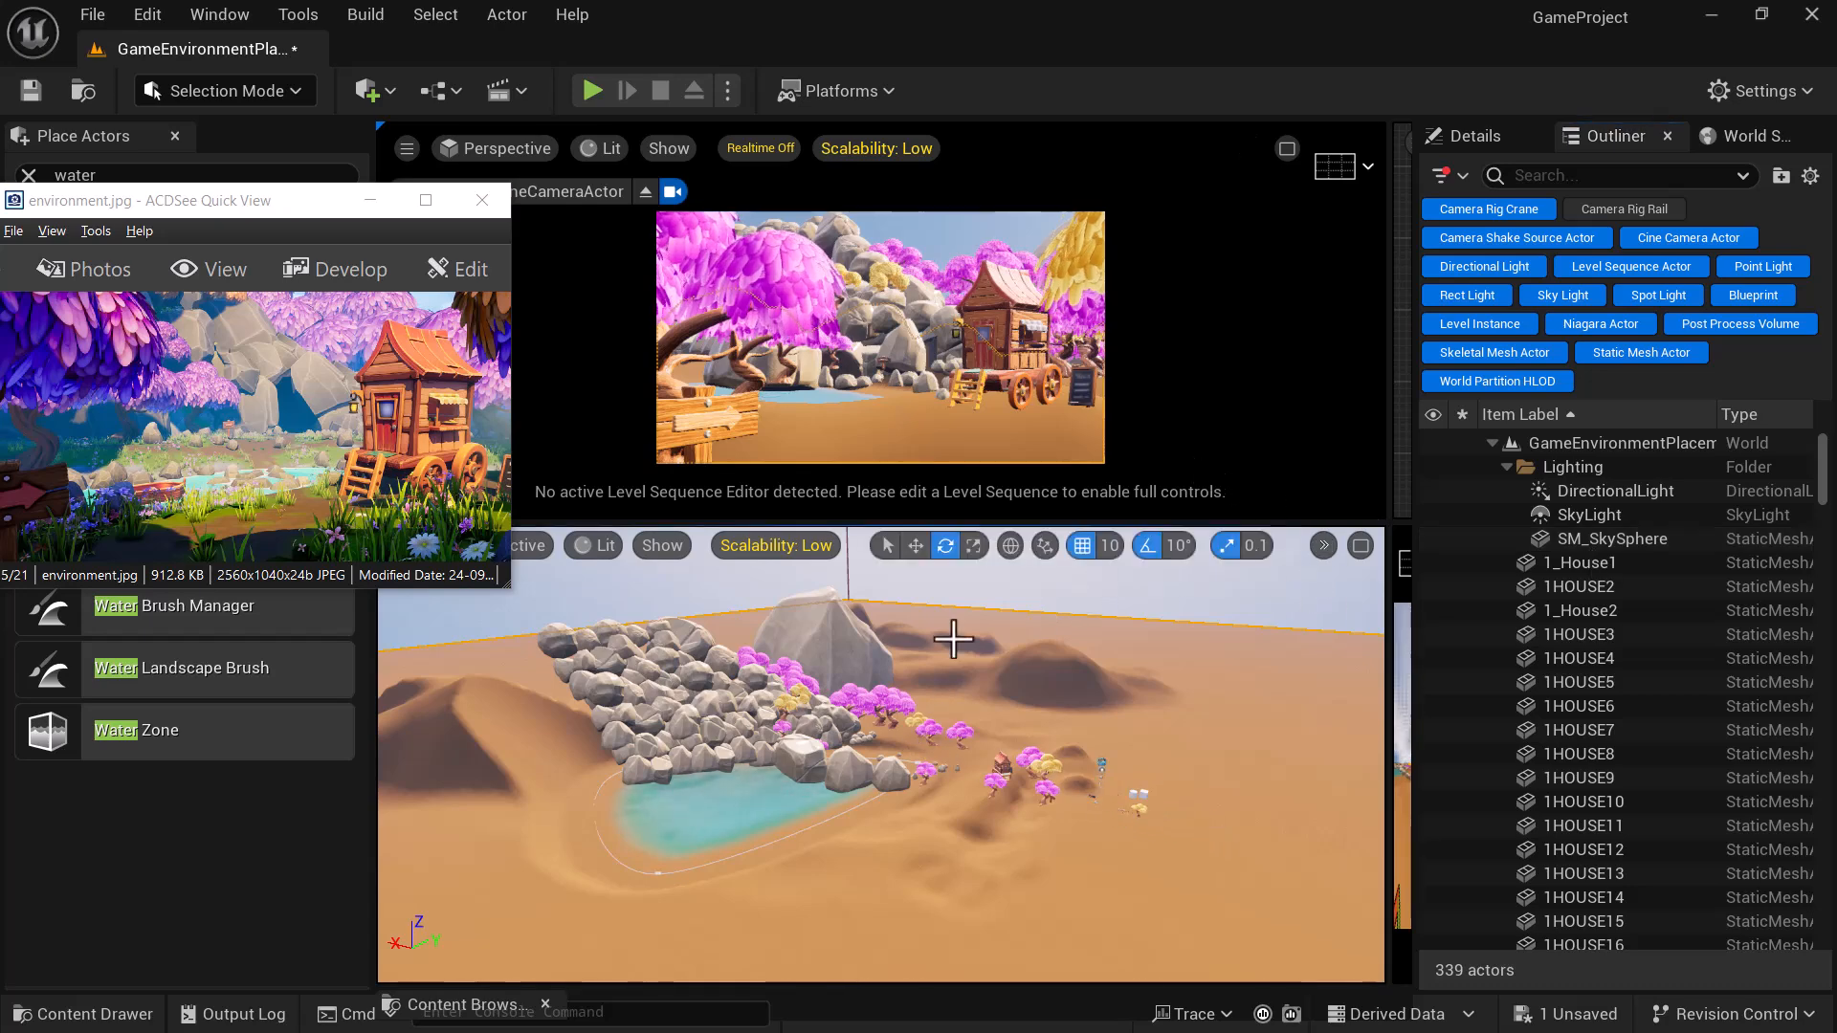
{"action": "left_click", "coordinate": [1135, 805]}
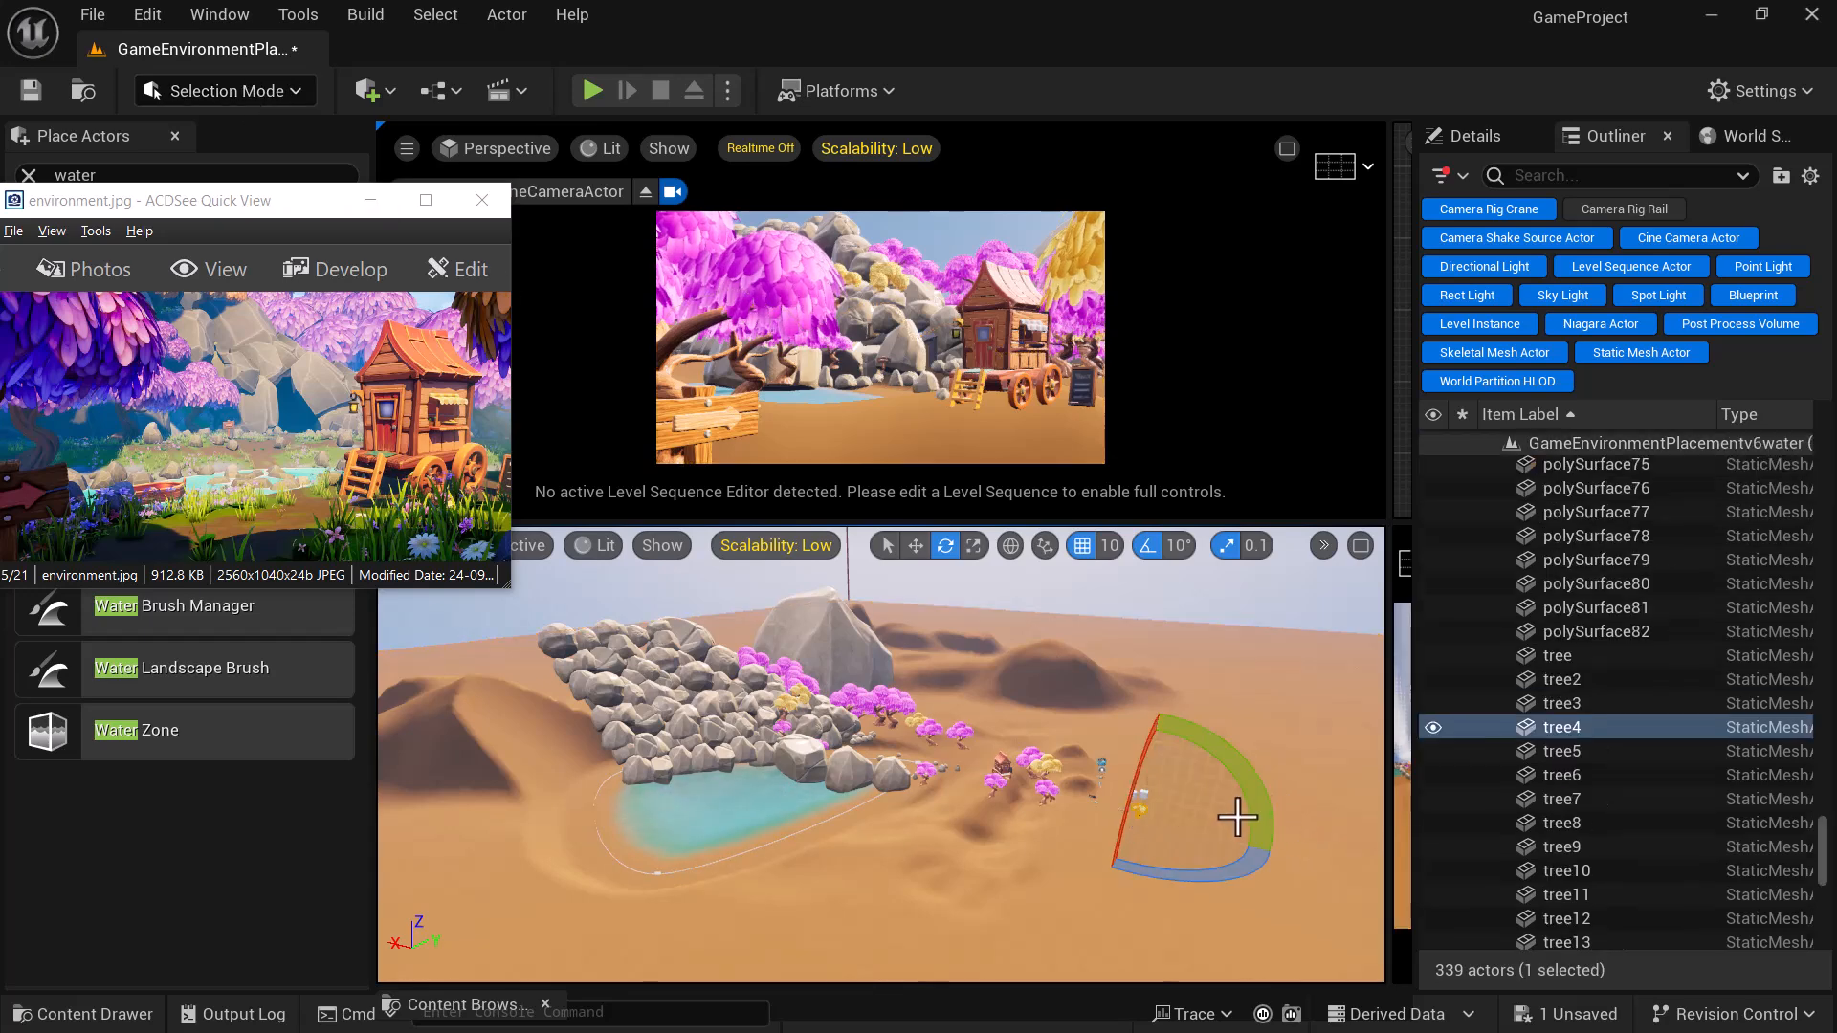
{"action": "key", "text": "w"}
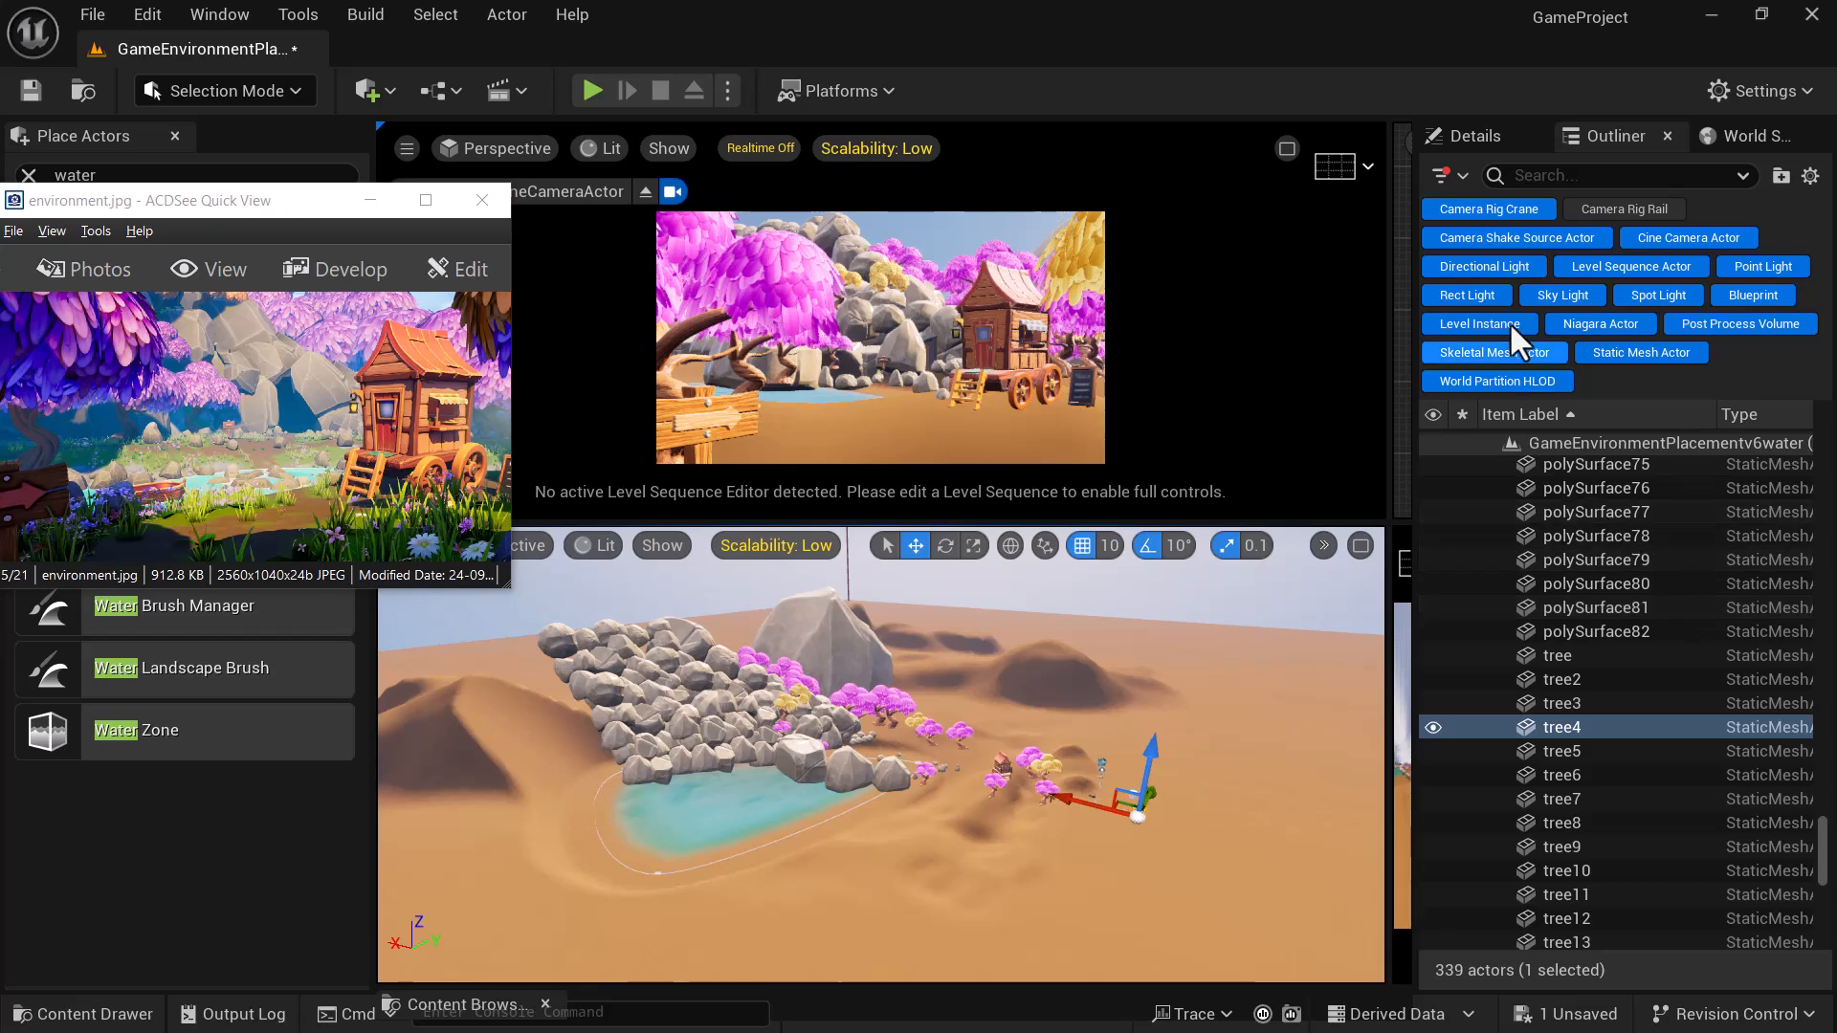
- Replace the common filters on the scene's actor list with the Animation filter and select CineCameraActor
{"action": "left_click", "coordinate": [1443, 175]}
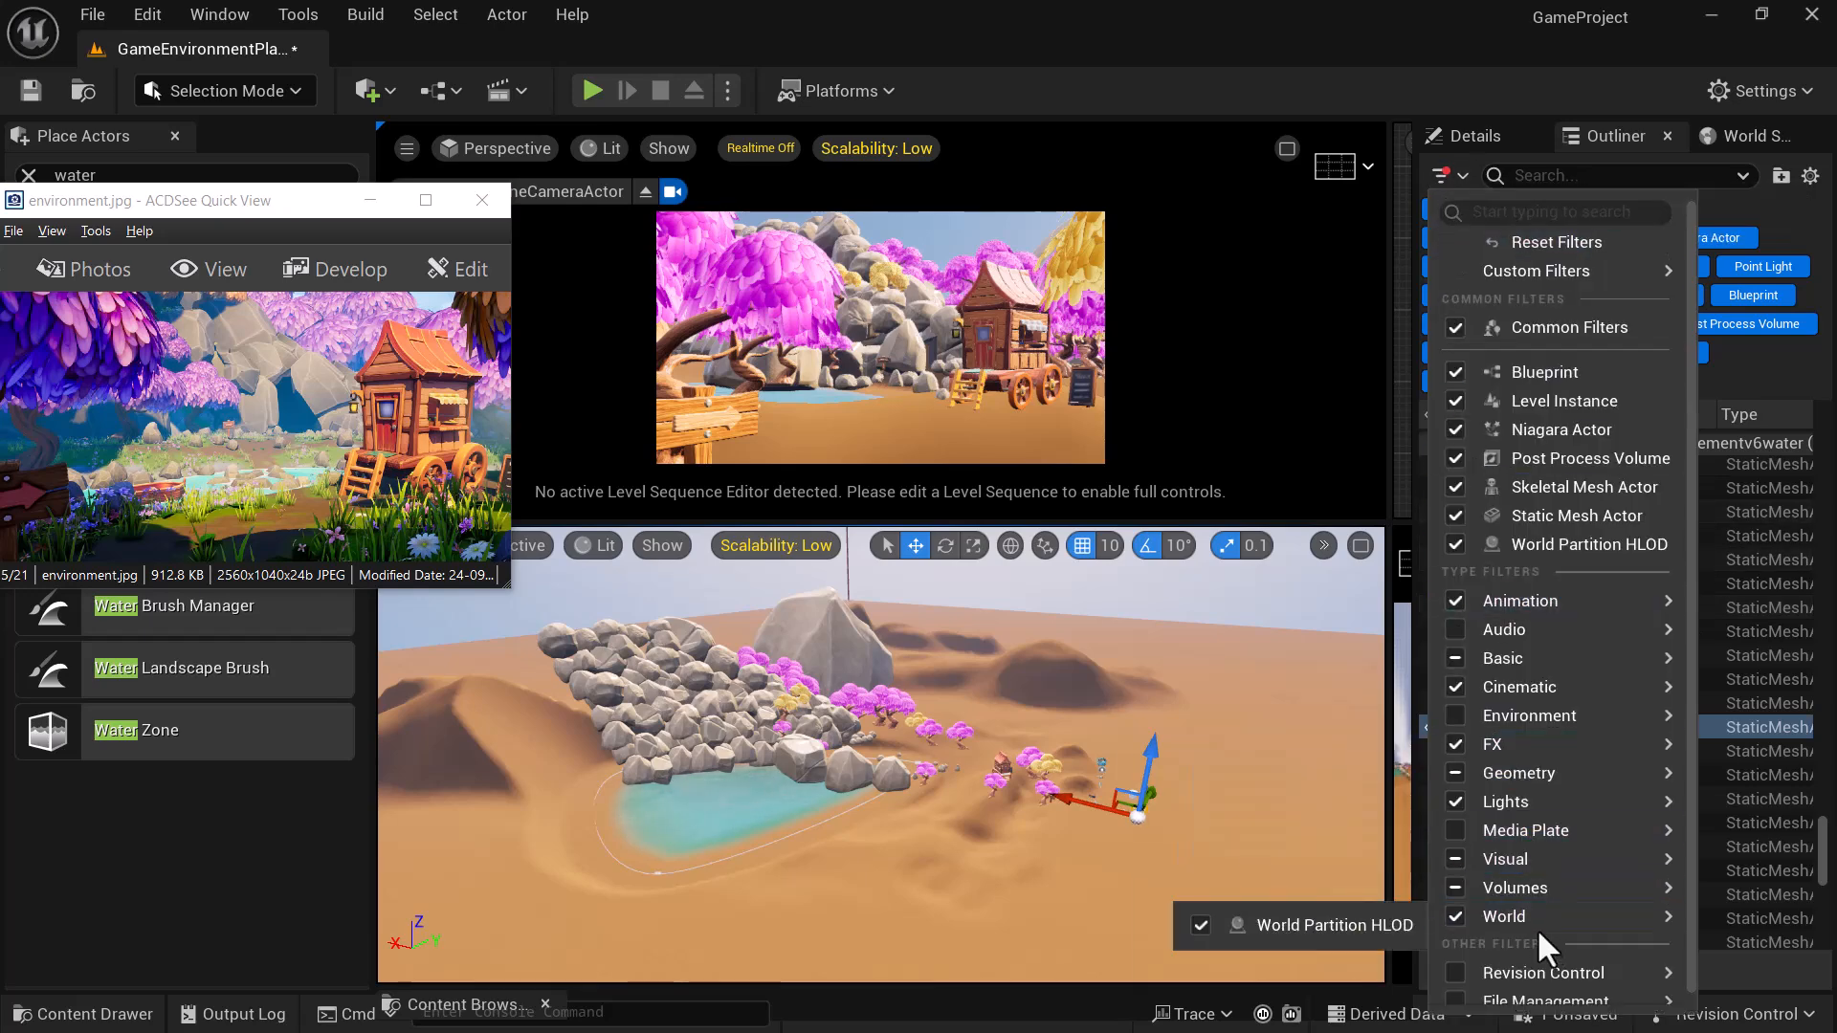
{"action": "left_click", "coordinate": [1454, 327]}
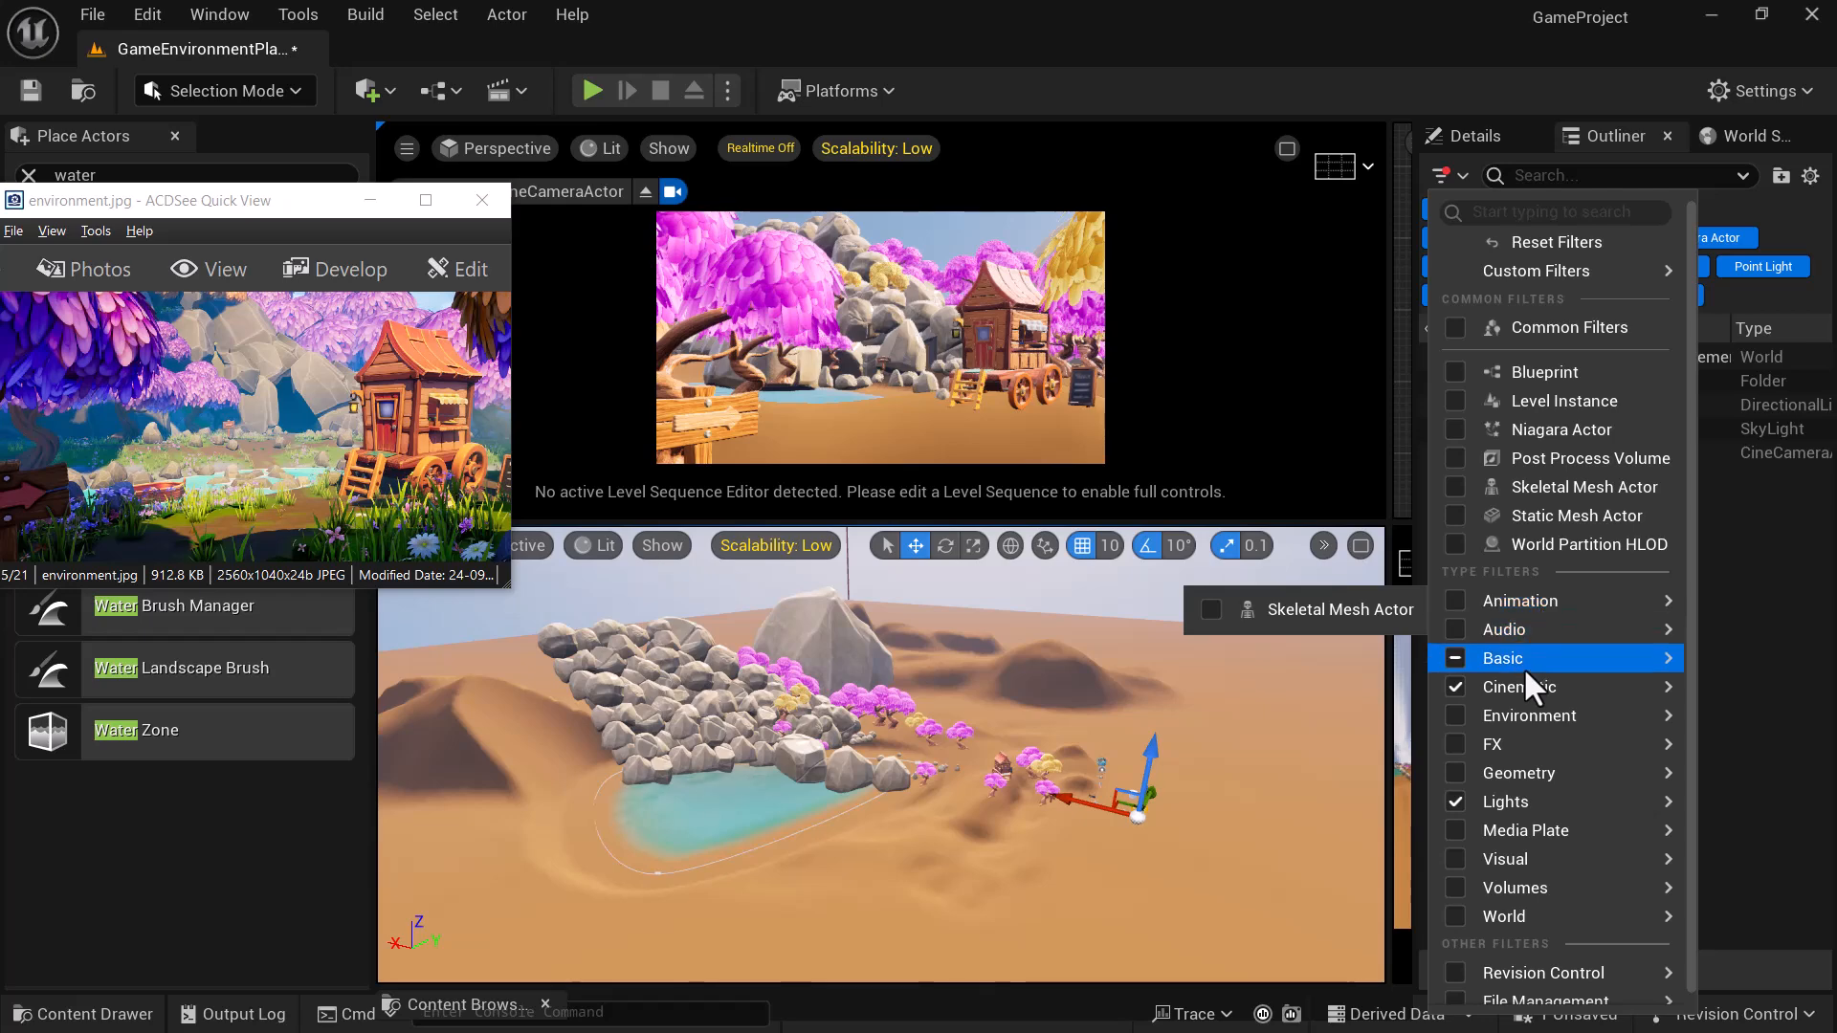
{"action": "mouse_move", "coordinate": [1527, 773]}
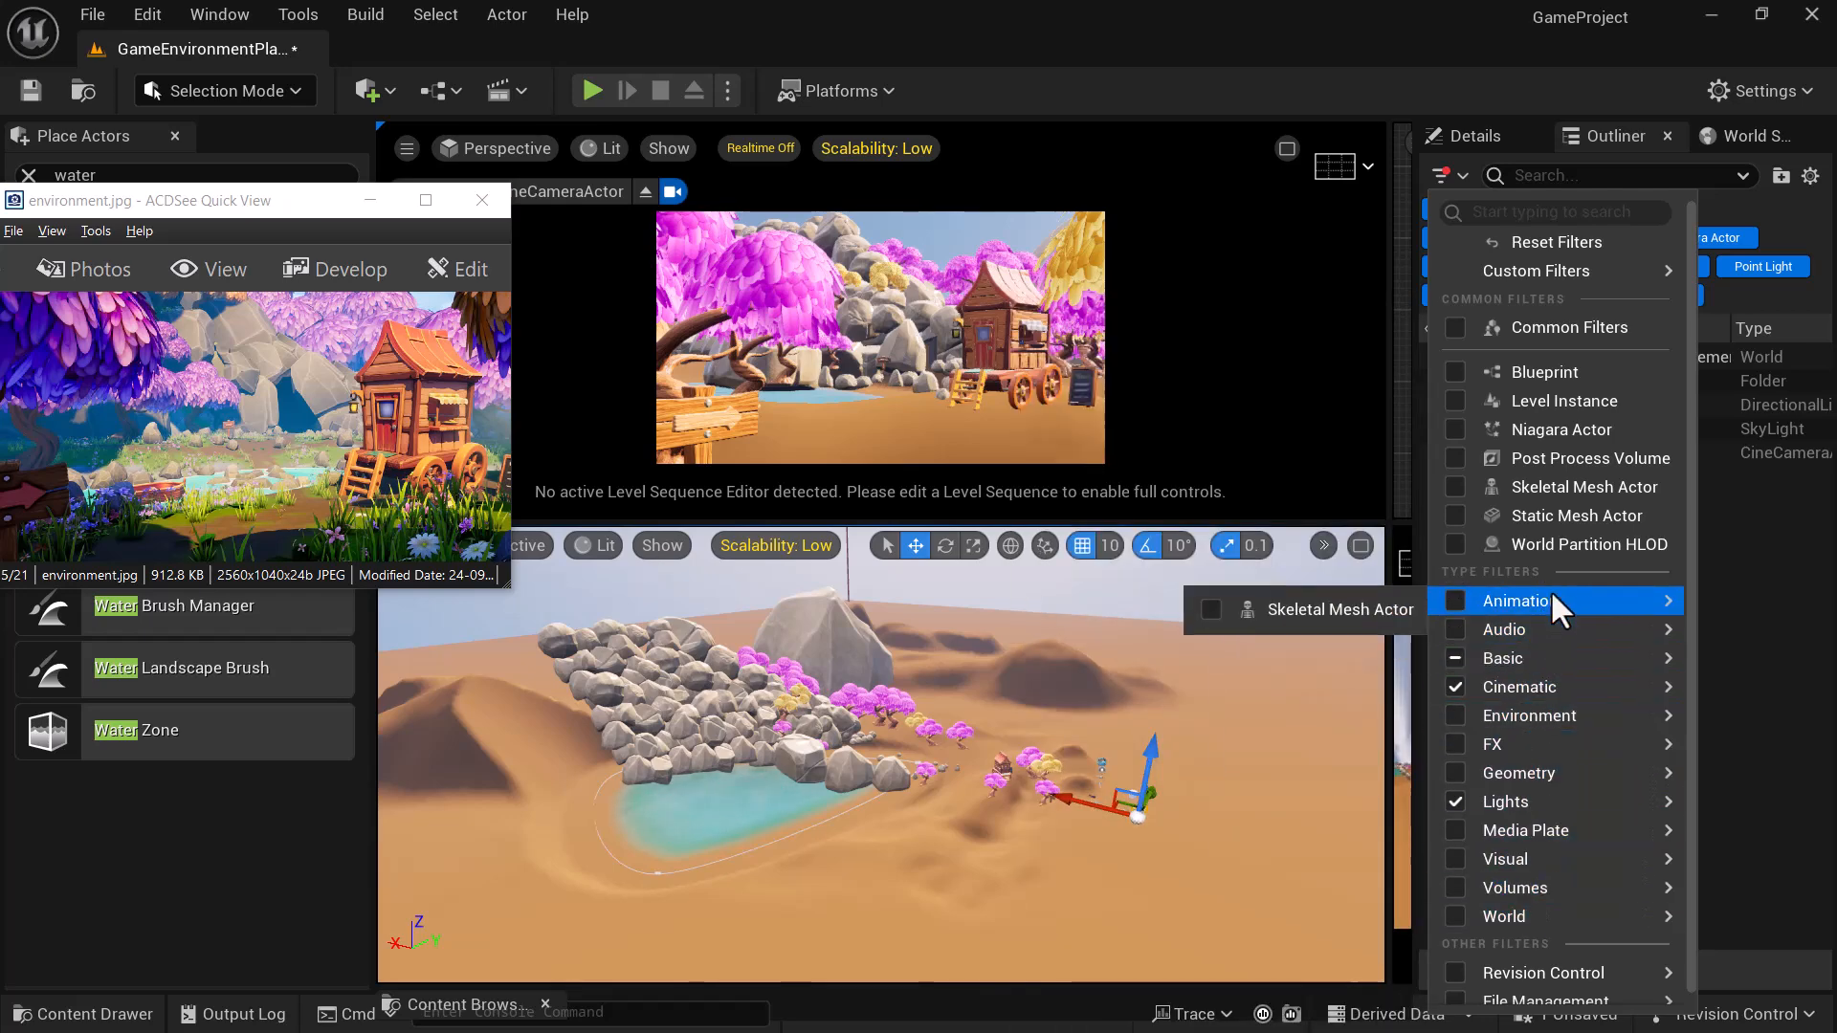
{"action": "left_click", "coordinate": [1550, 601]}
{"action": "left_click", "coordinate": [1602, 483]}
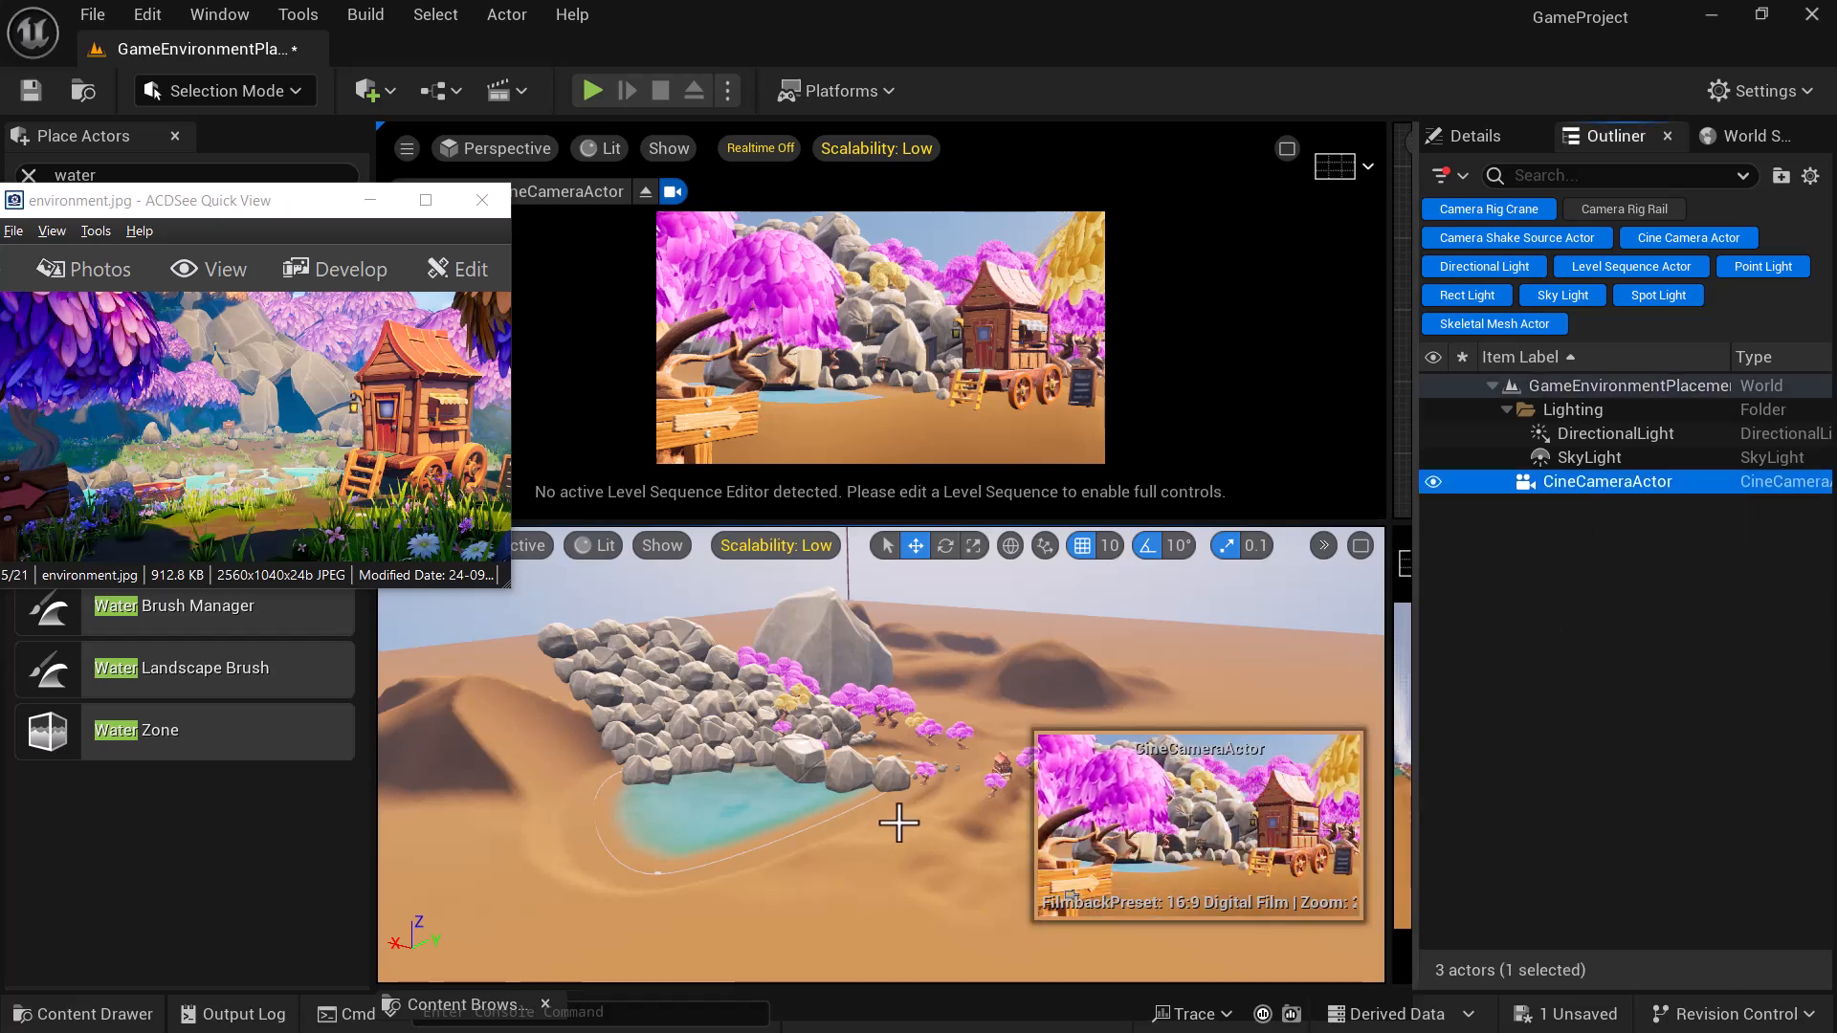
- Turn off Lock Actor Movement for CineCameraActor
{"action": "right_click_drag", "start_coordinate": [920, 825], "coordinate": [756, 818]}
{"action": "left_click_drag", "start_coordinate": [910, 828], "coordinate": [842, 831], "text": "alt"}
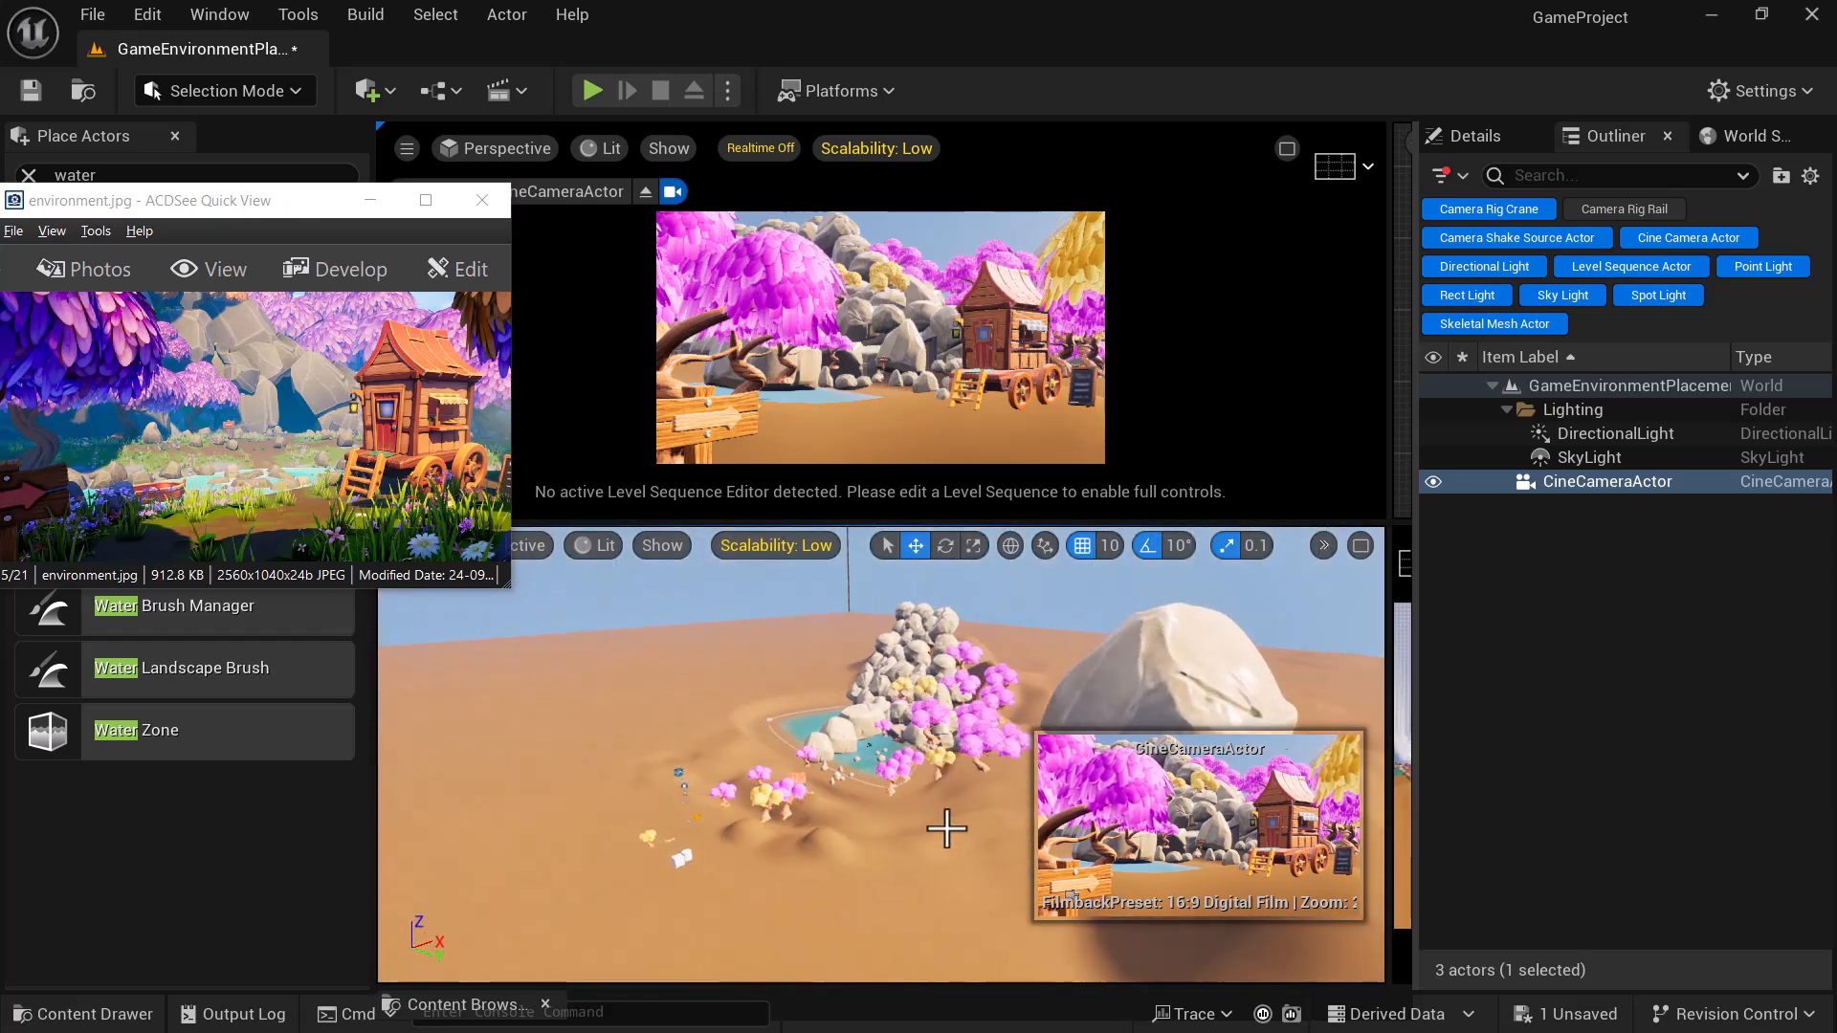
{"action": "right_click", "coordinate": [1577, 483]}
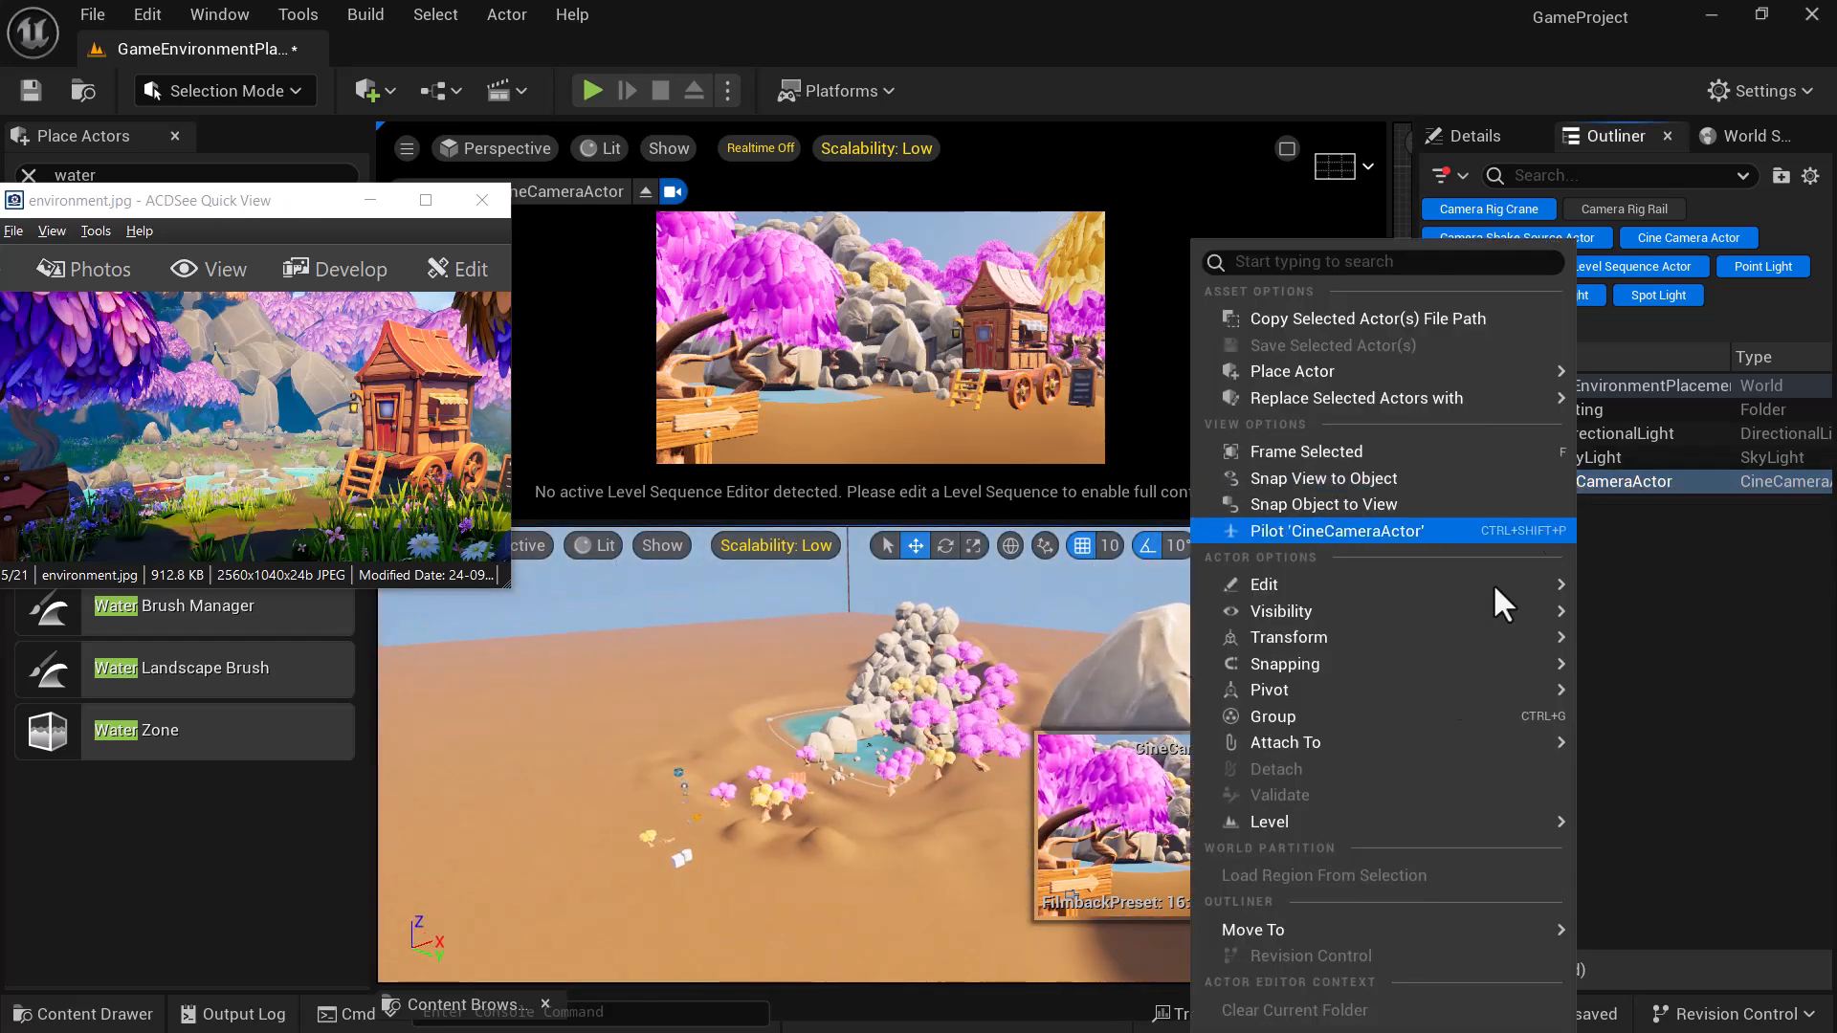
{"action": "mouse_move", "coordinate": [1479, 693]}
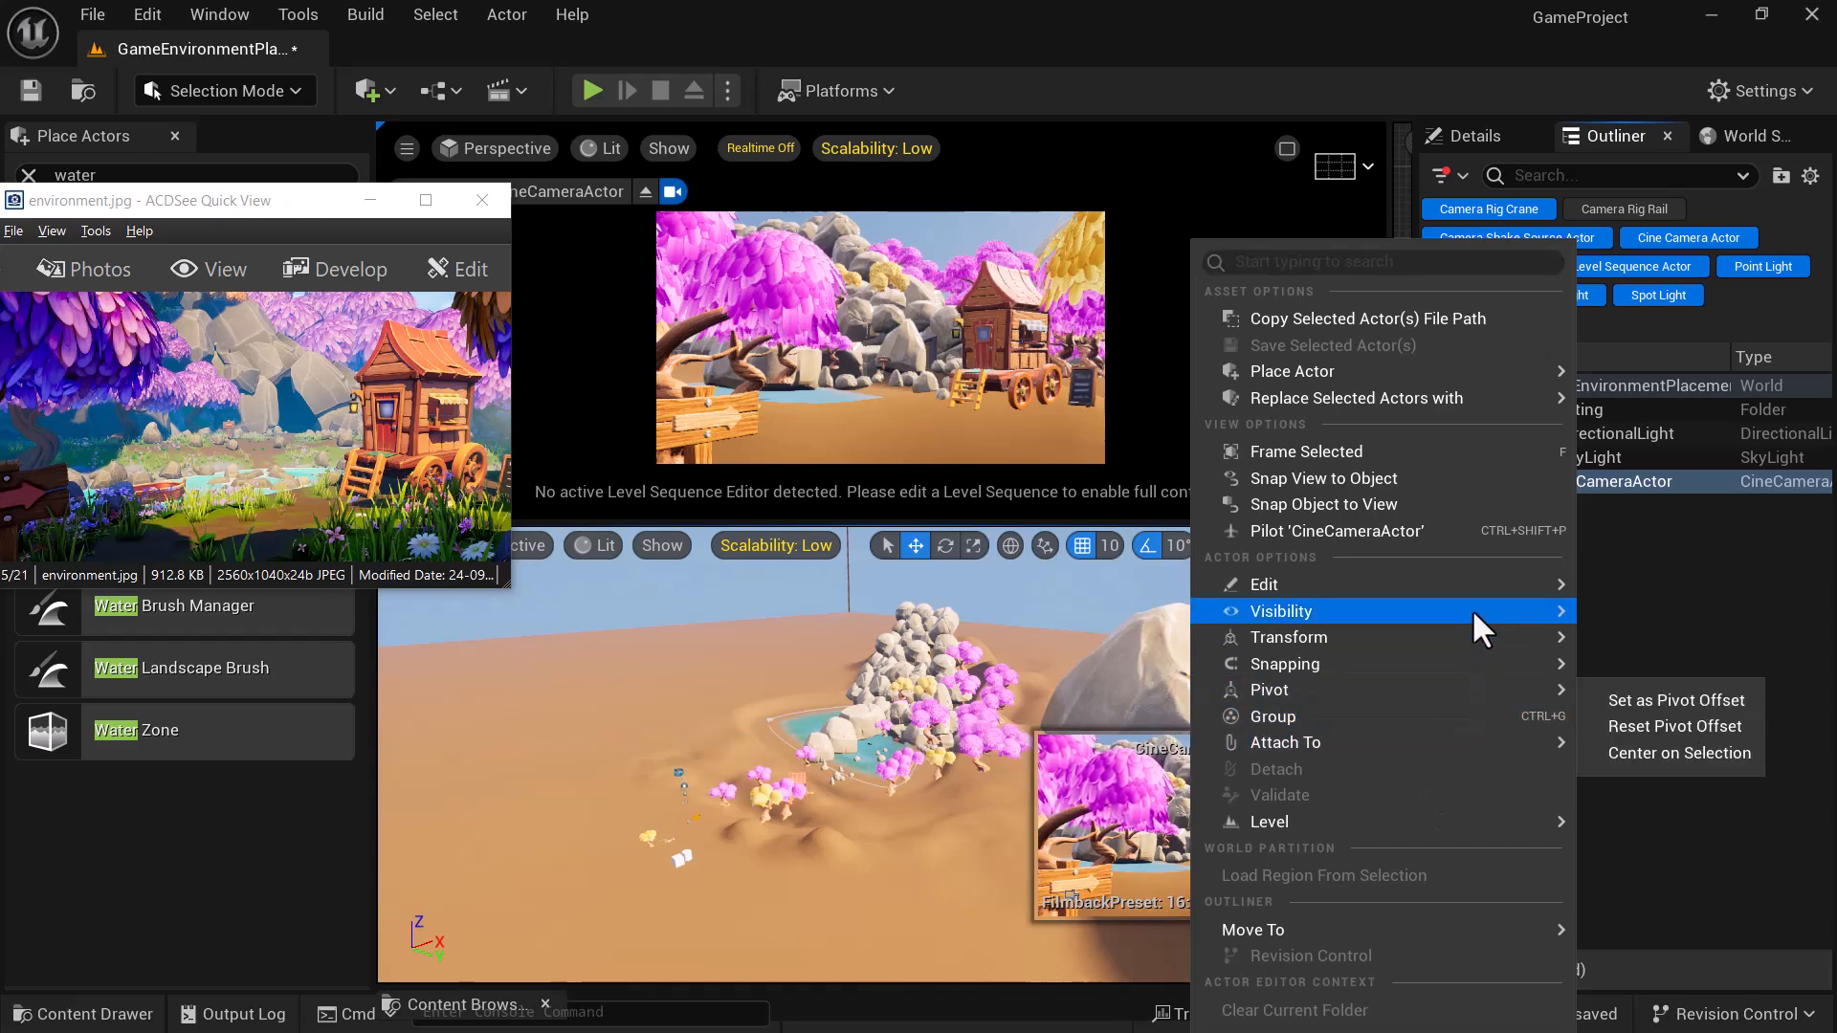
{"action": "mouse_move", "coordinate": [1477, 584]}
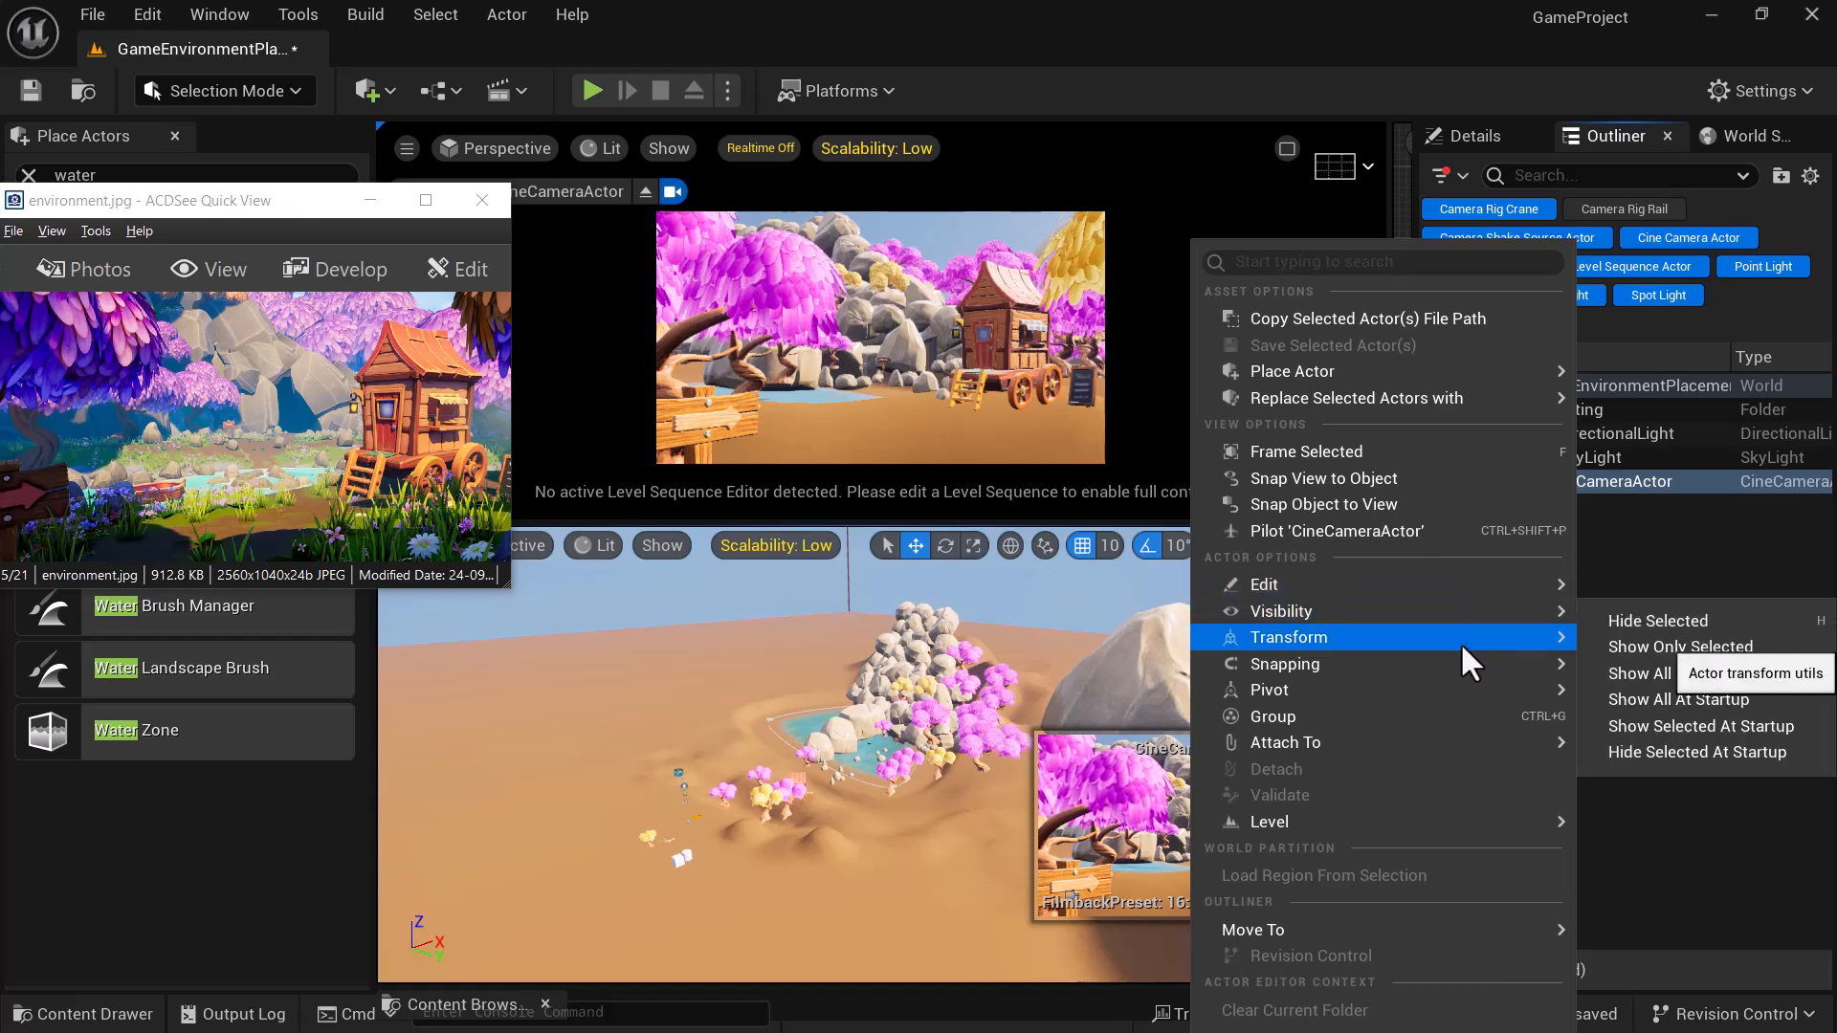
{"action": "key", "text": "Escape"}
{"action": "right_click", "coordinate": [1586, 484]}
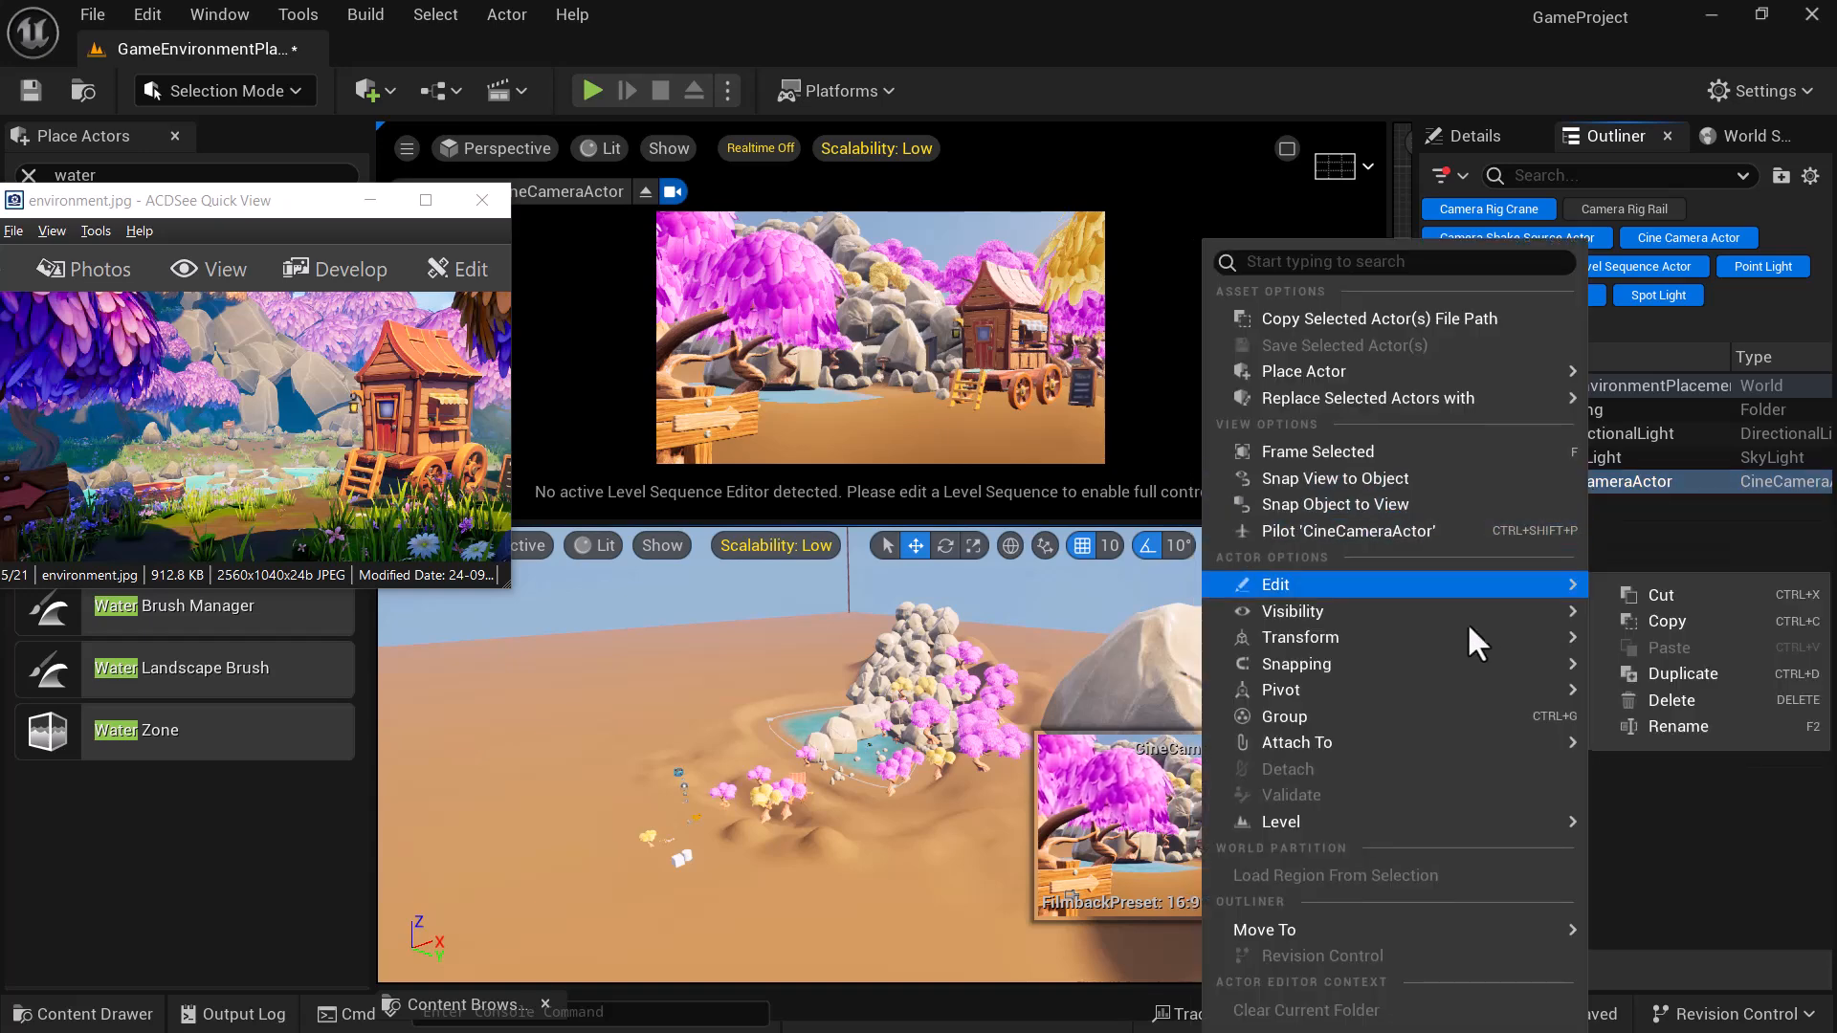
{"action": "mouse_move", "coordinate": [1461, 646]}
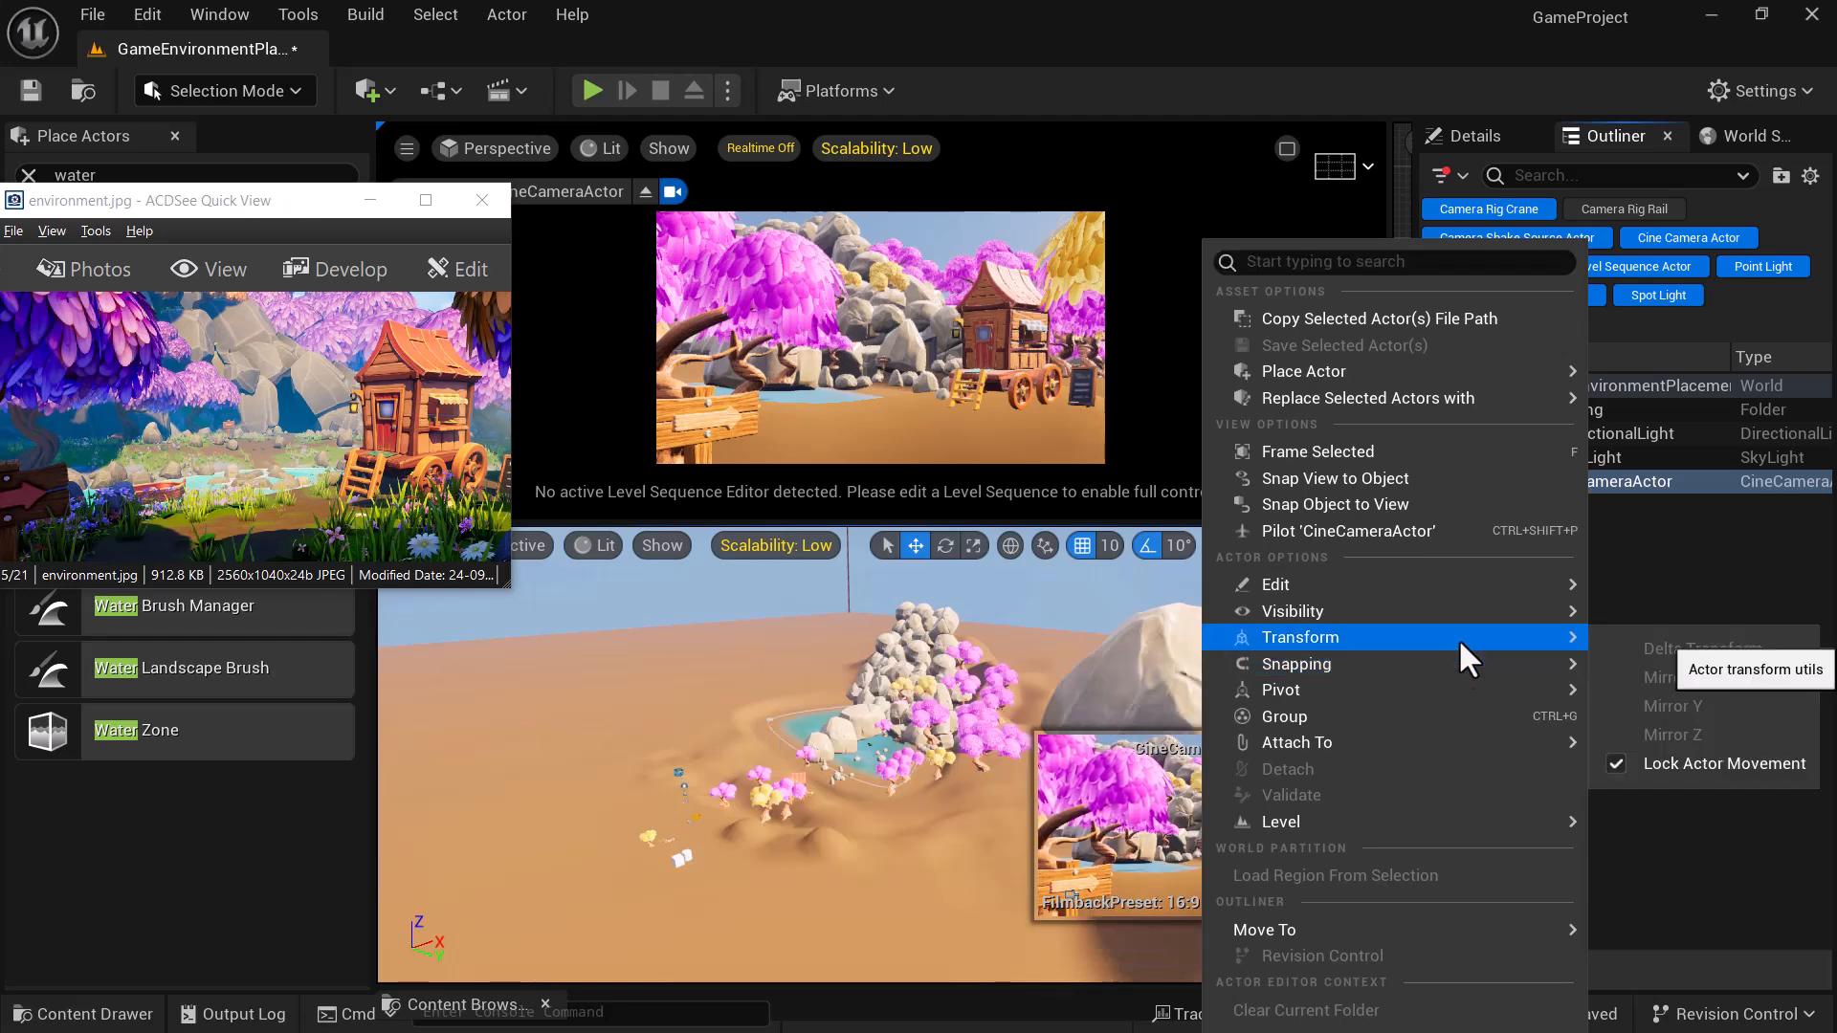
{"action": "left_click", "coordinate": [1615, 760]}
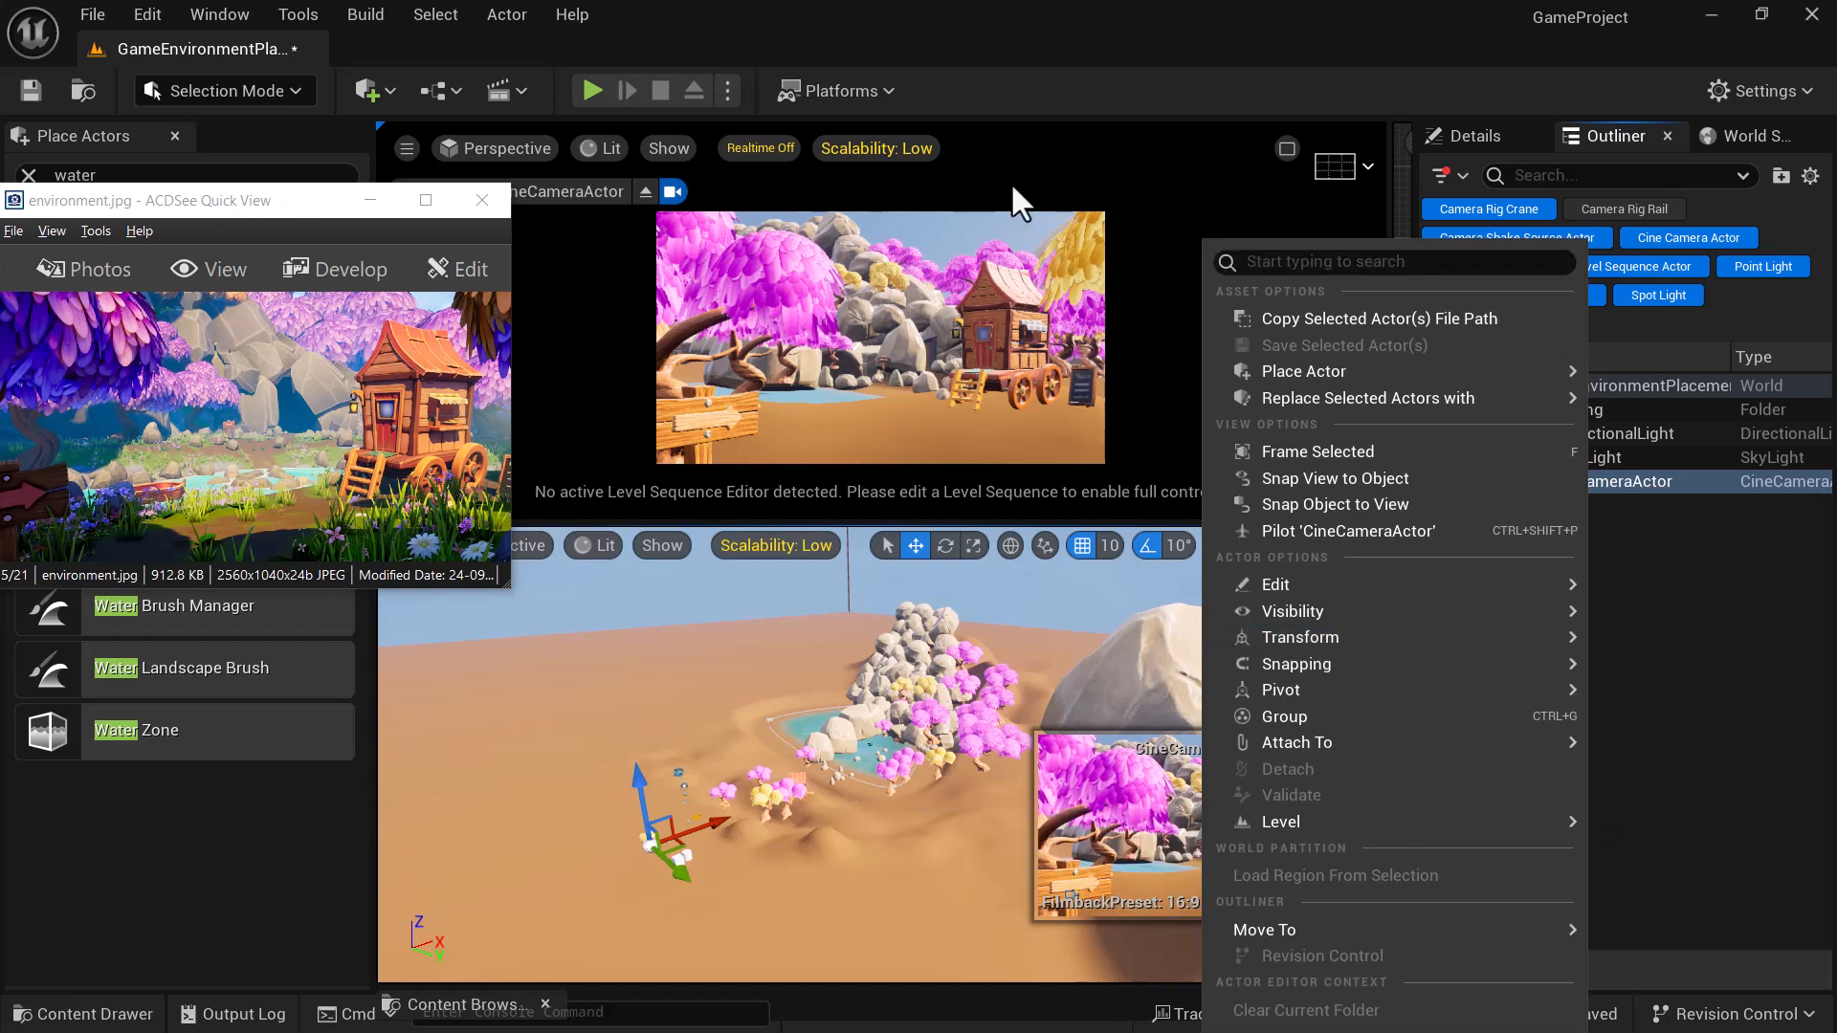
- Maximize the CineCameraActor view and shift the camera so the signpost, lake and wagon share the frame
{"action": "left_click", "coordinate": [919, 248]}
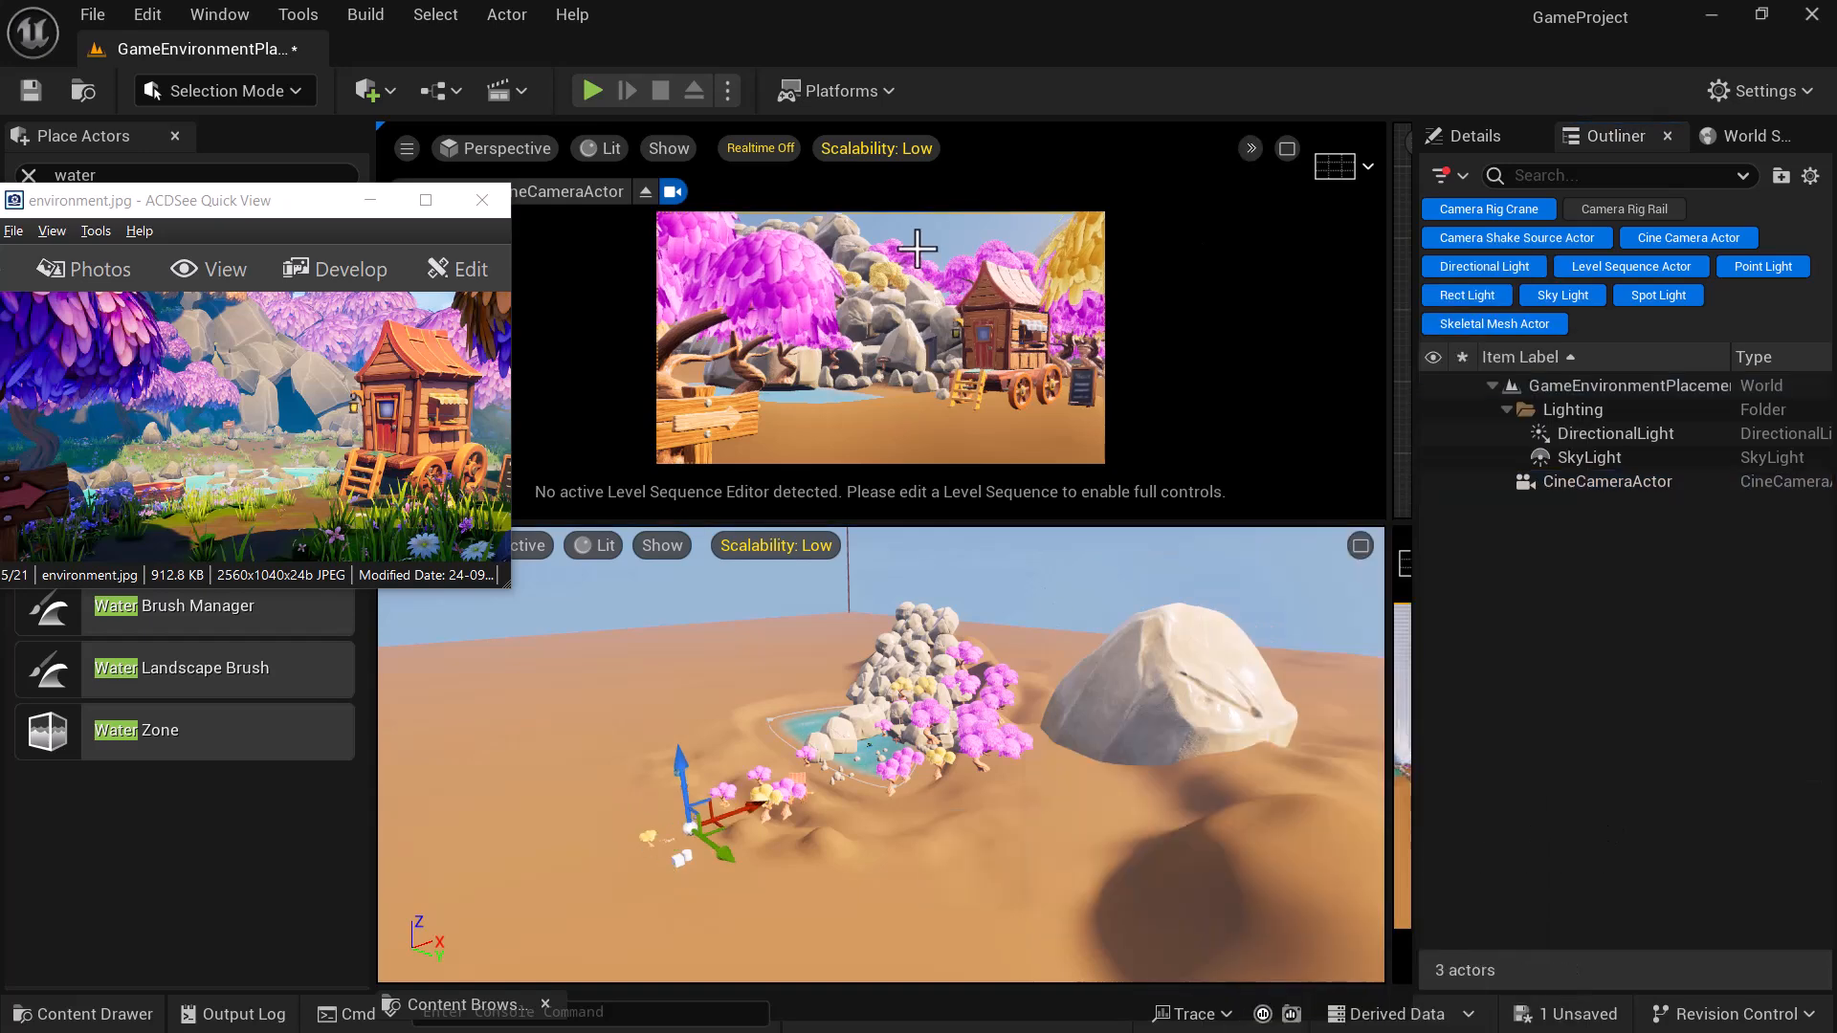
{"action": "right_click_drag", "start_coordinate": [904, 266], "coordinate": [899, 244]}
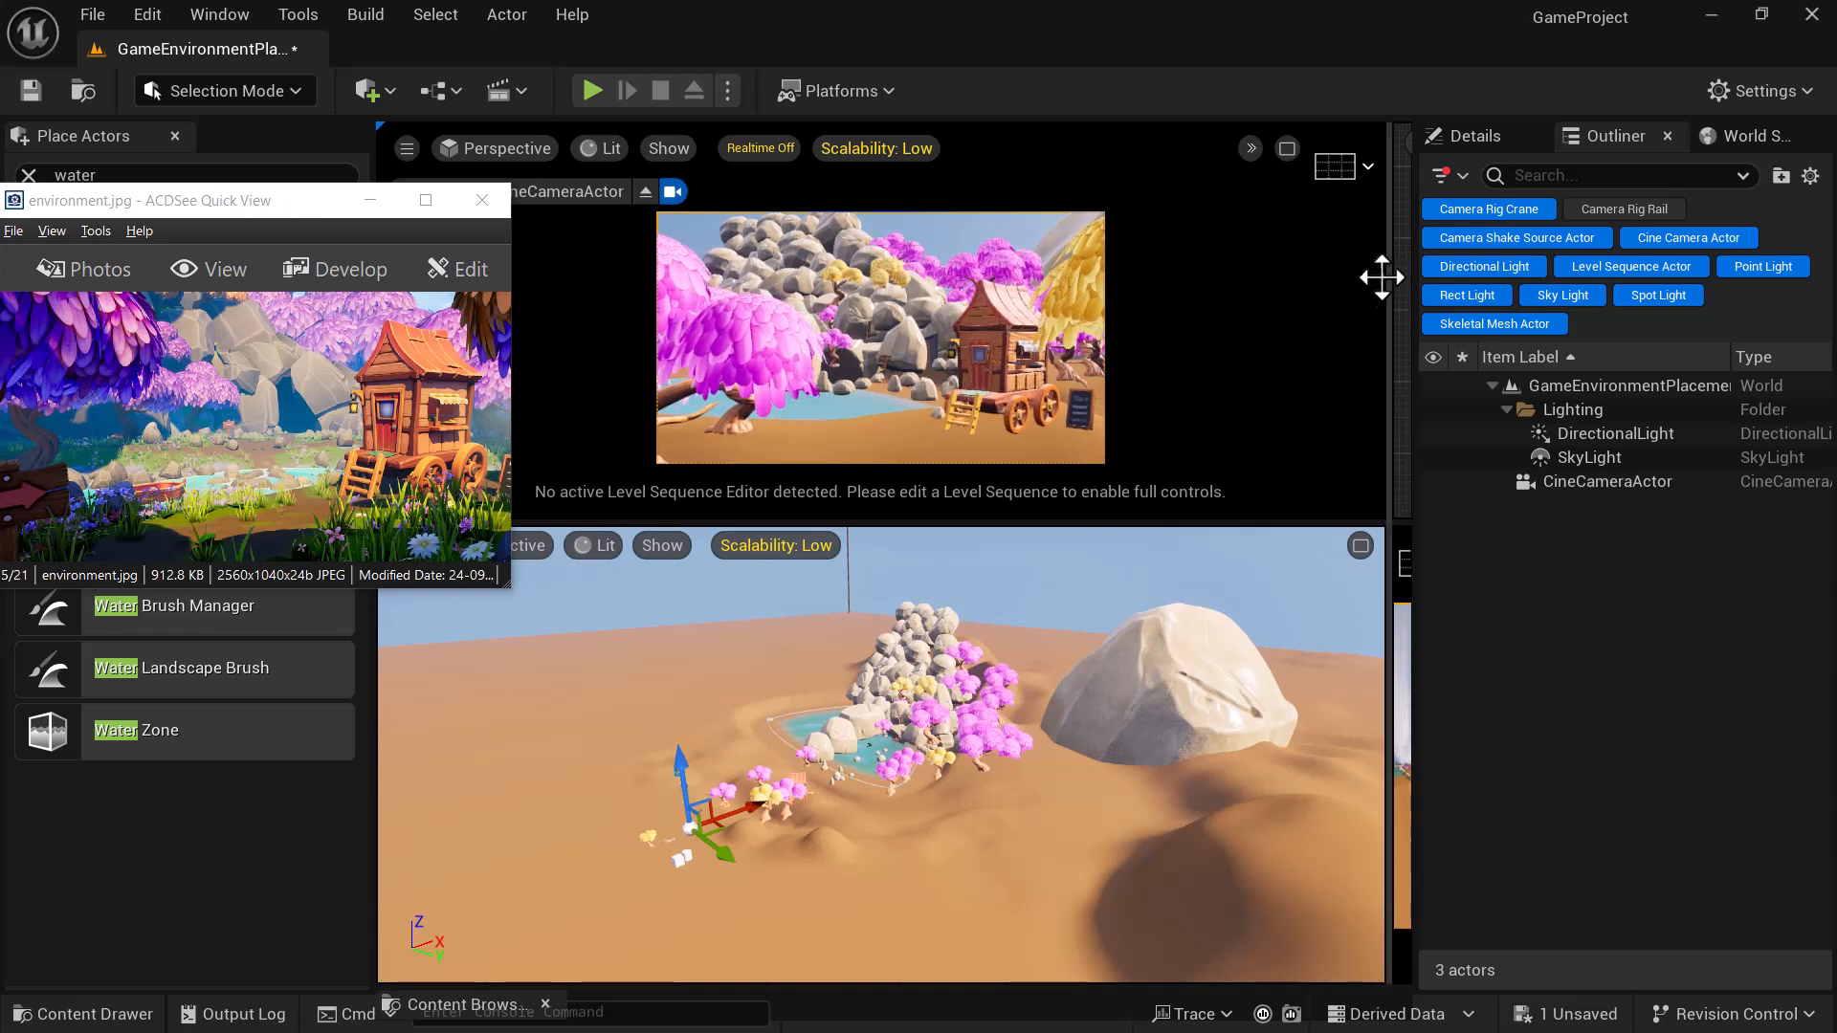
{"action": "left_click", "coordinate": [1287, 149]}
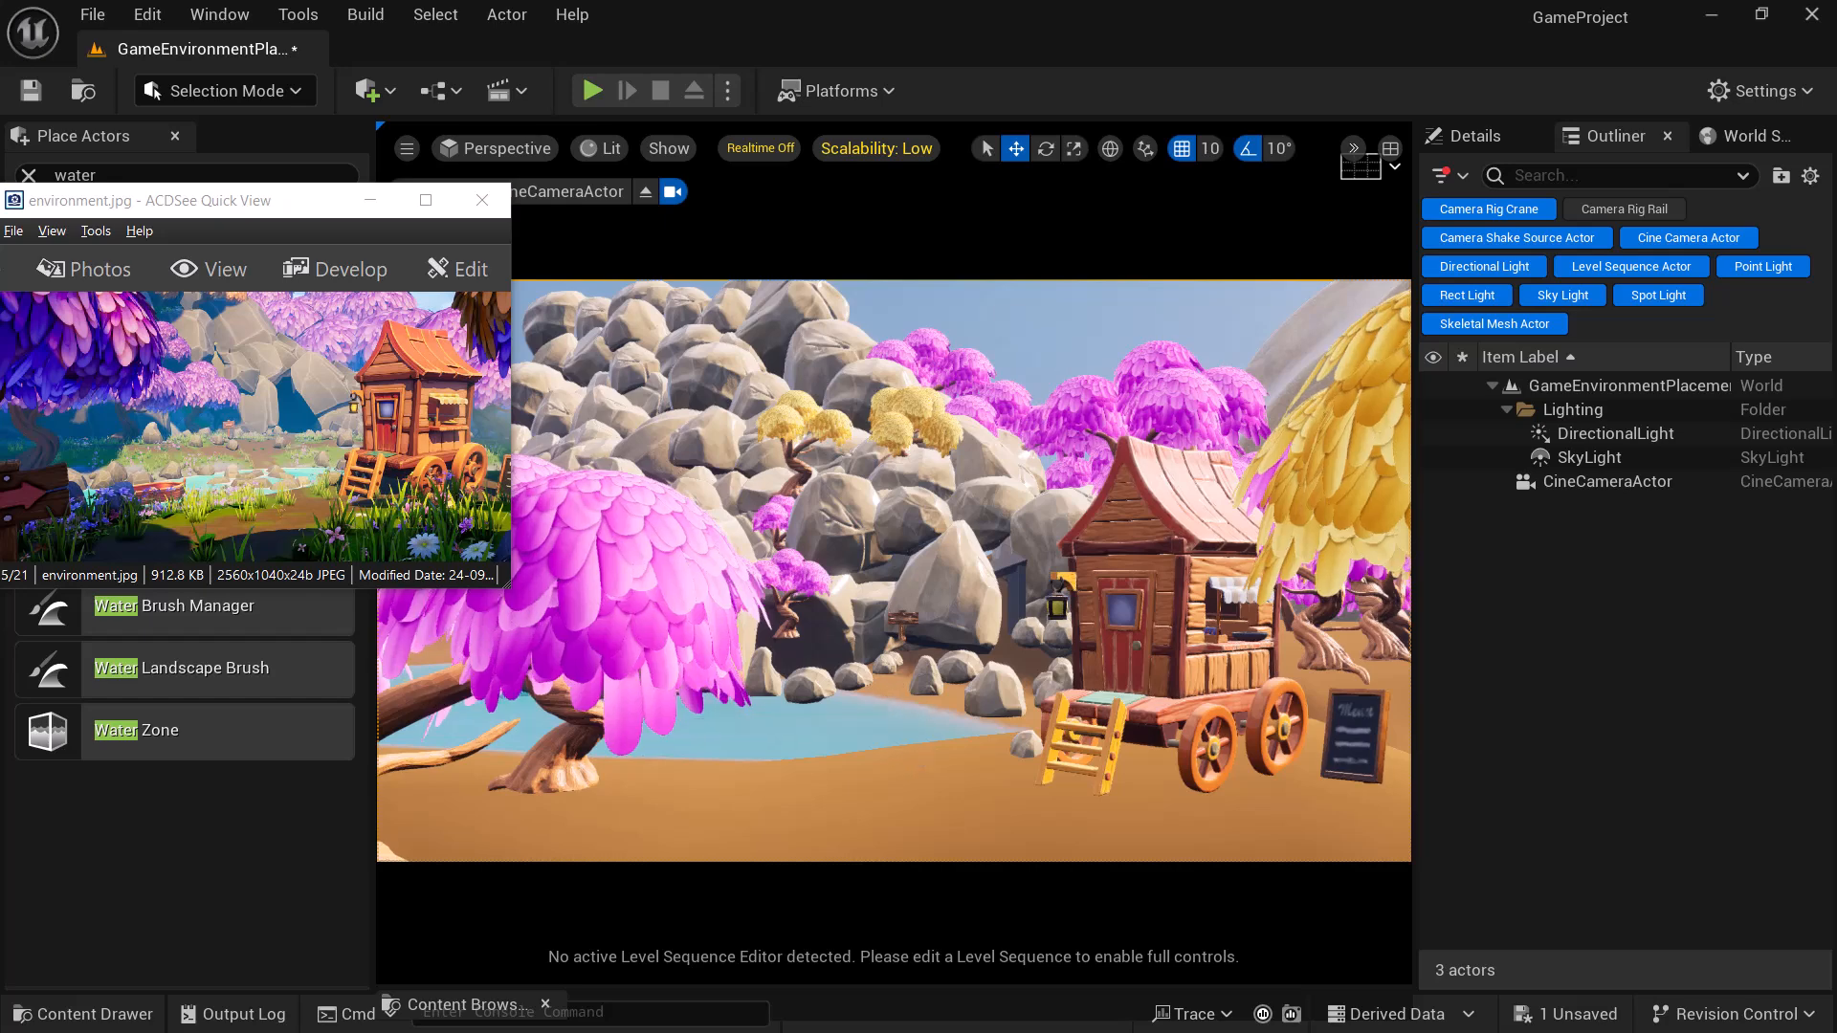
{"action": "middle_click_drag", "start_coordinate": [894, 570], "coordinate": [894, 570]}
{"action": "middle_click_drag", "start_coordinate": [1025, 709], "coordinate": [1016, 639]}
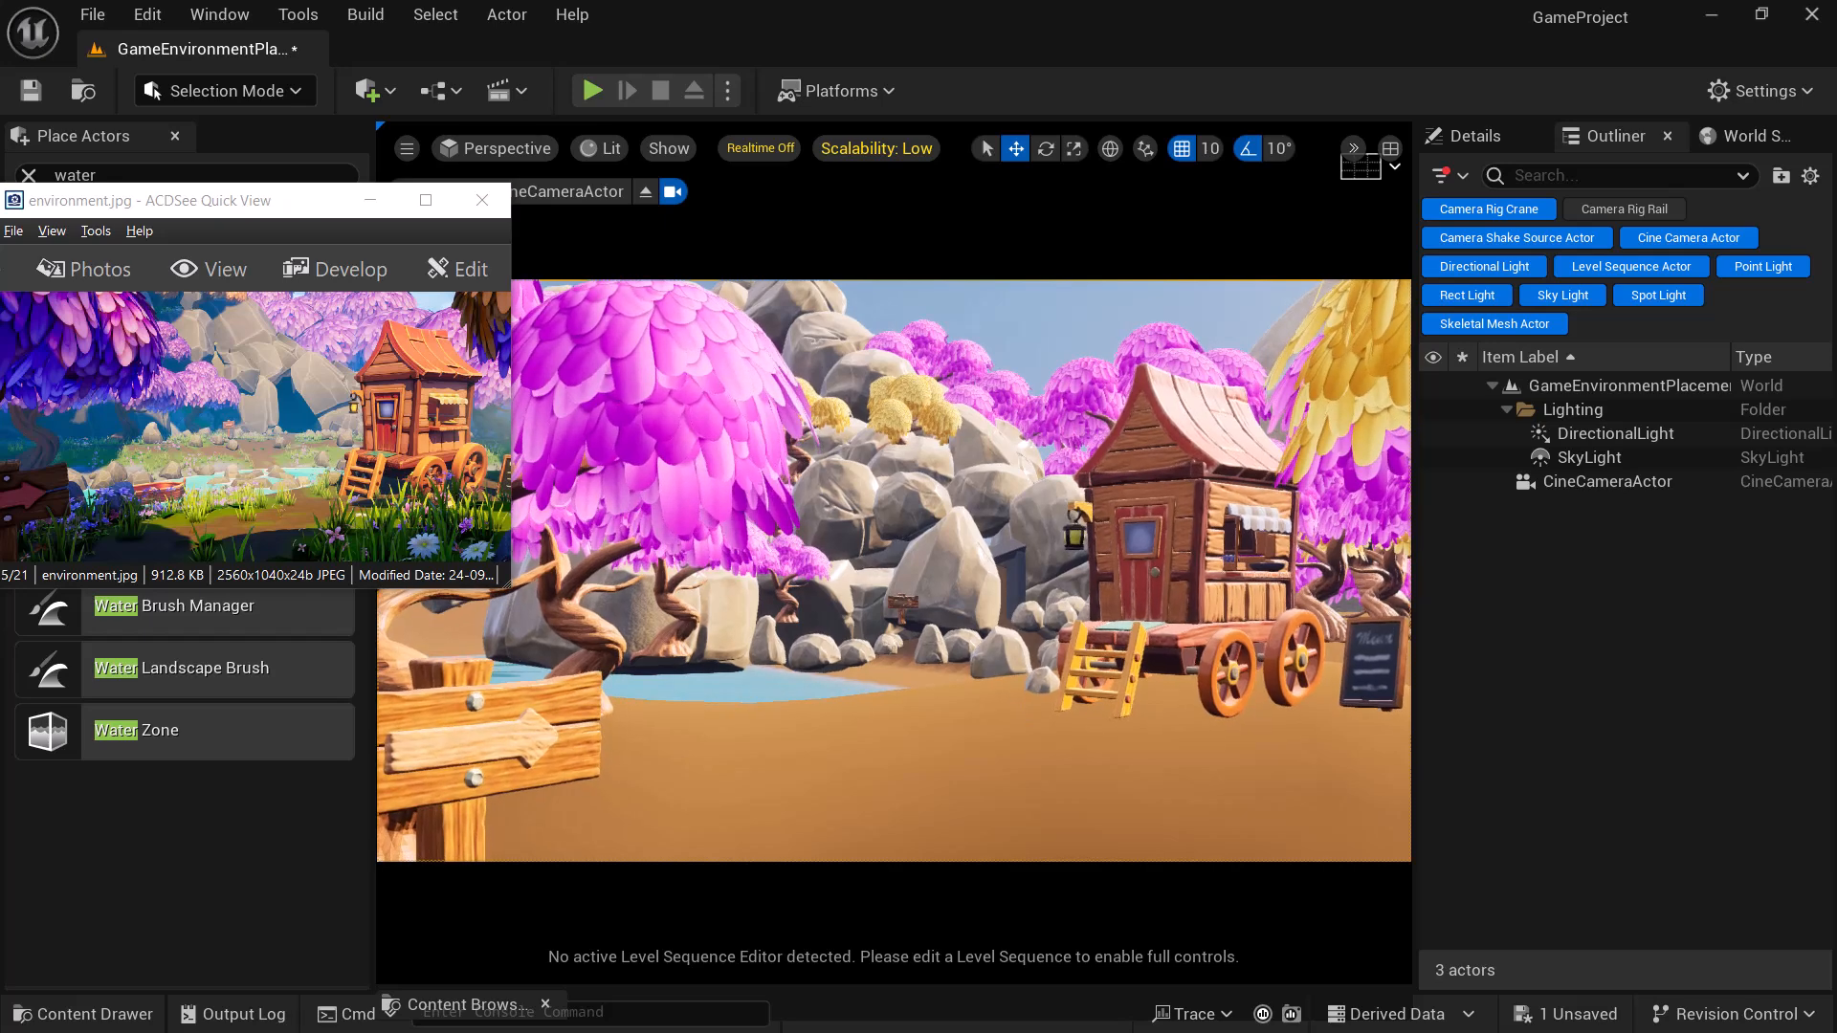
- Fine-tune the camera's distance and sideways position until the front tree, lake and whole menu board fit the frame
{"action": "key", "text": "w"}
{"action": "key", "text": "w"}
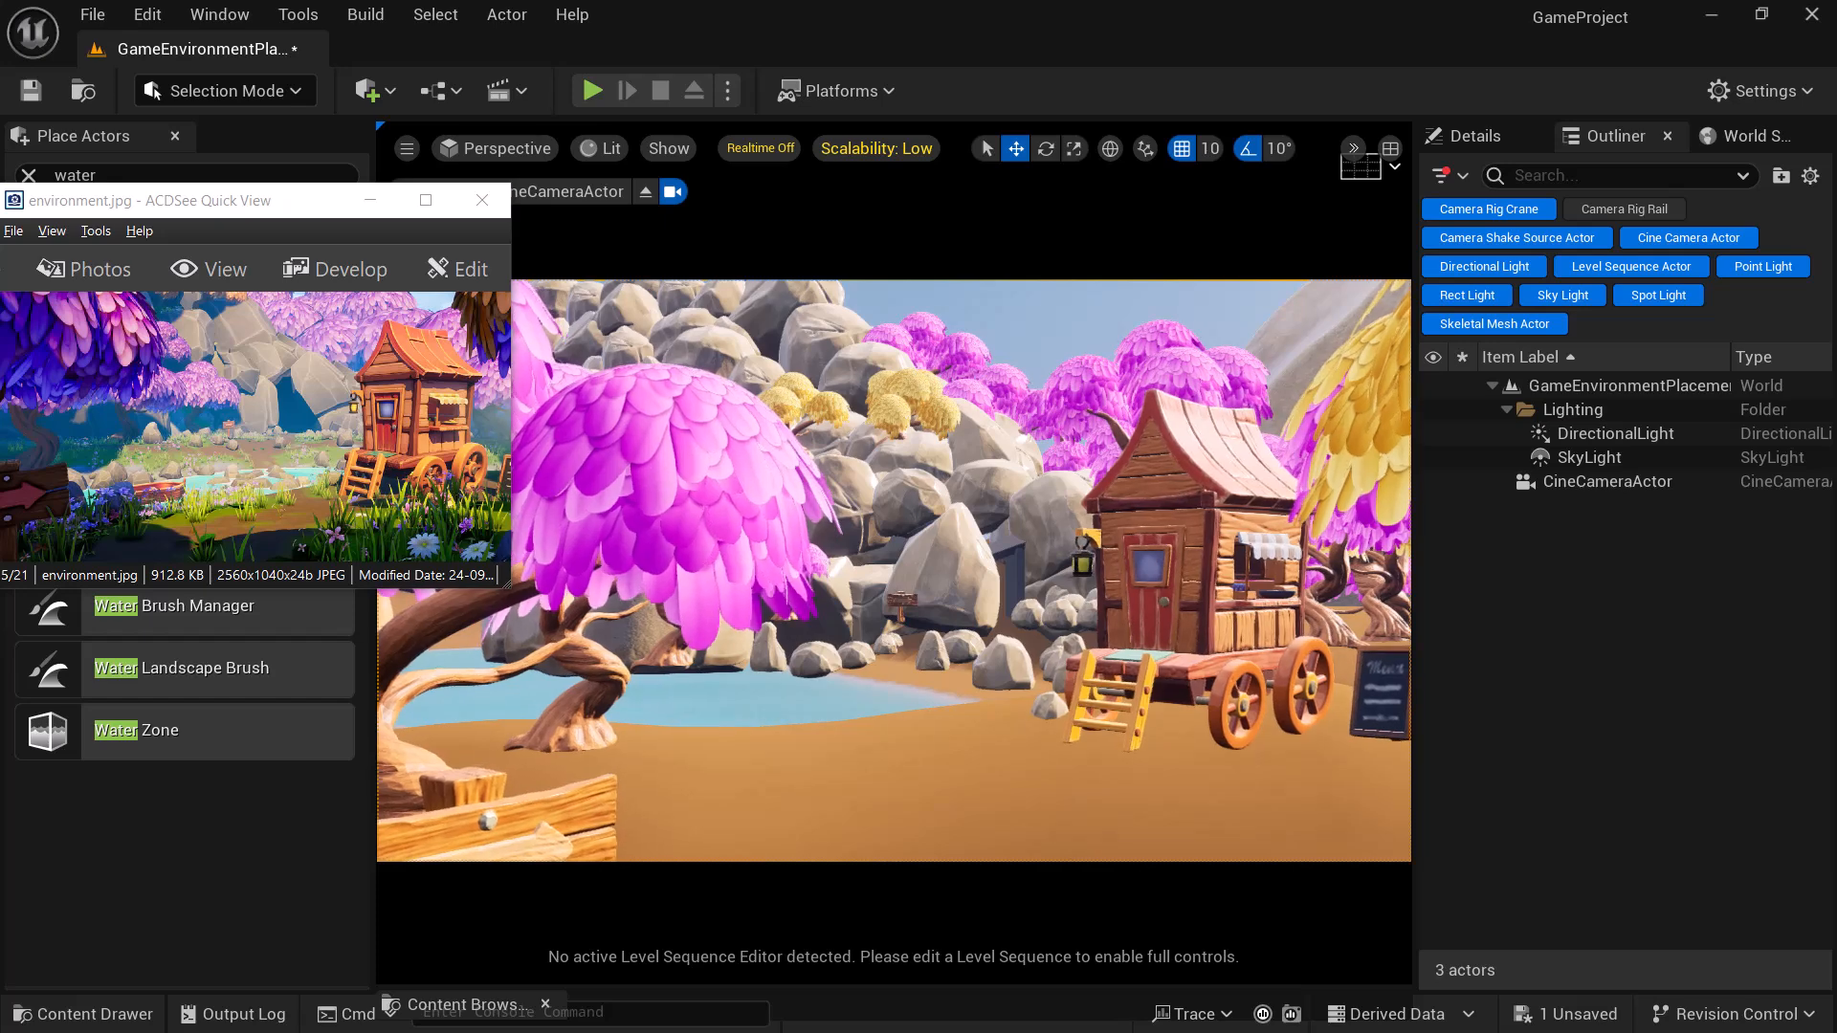
{"action": "key", "text": "w"}
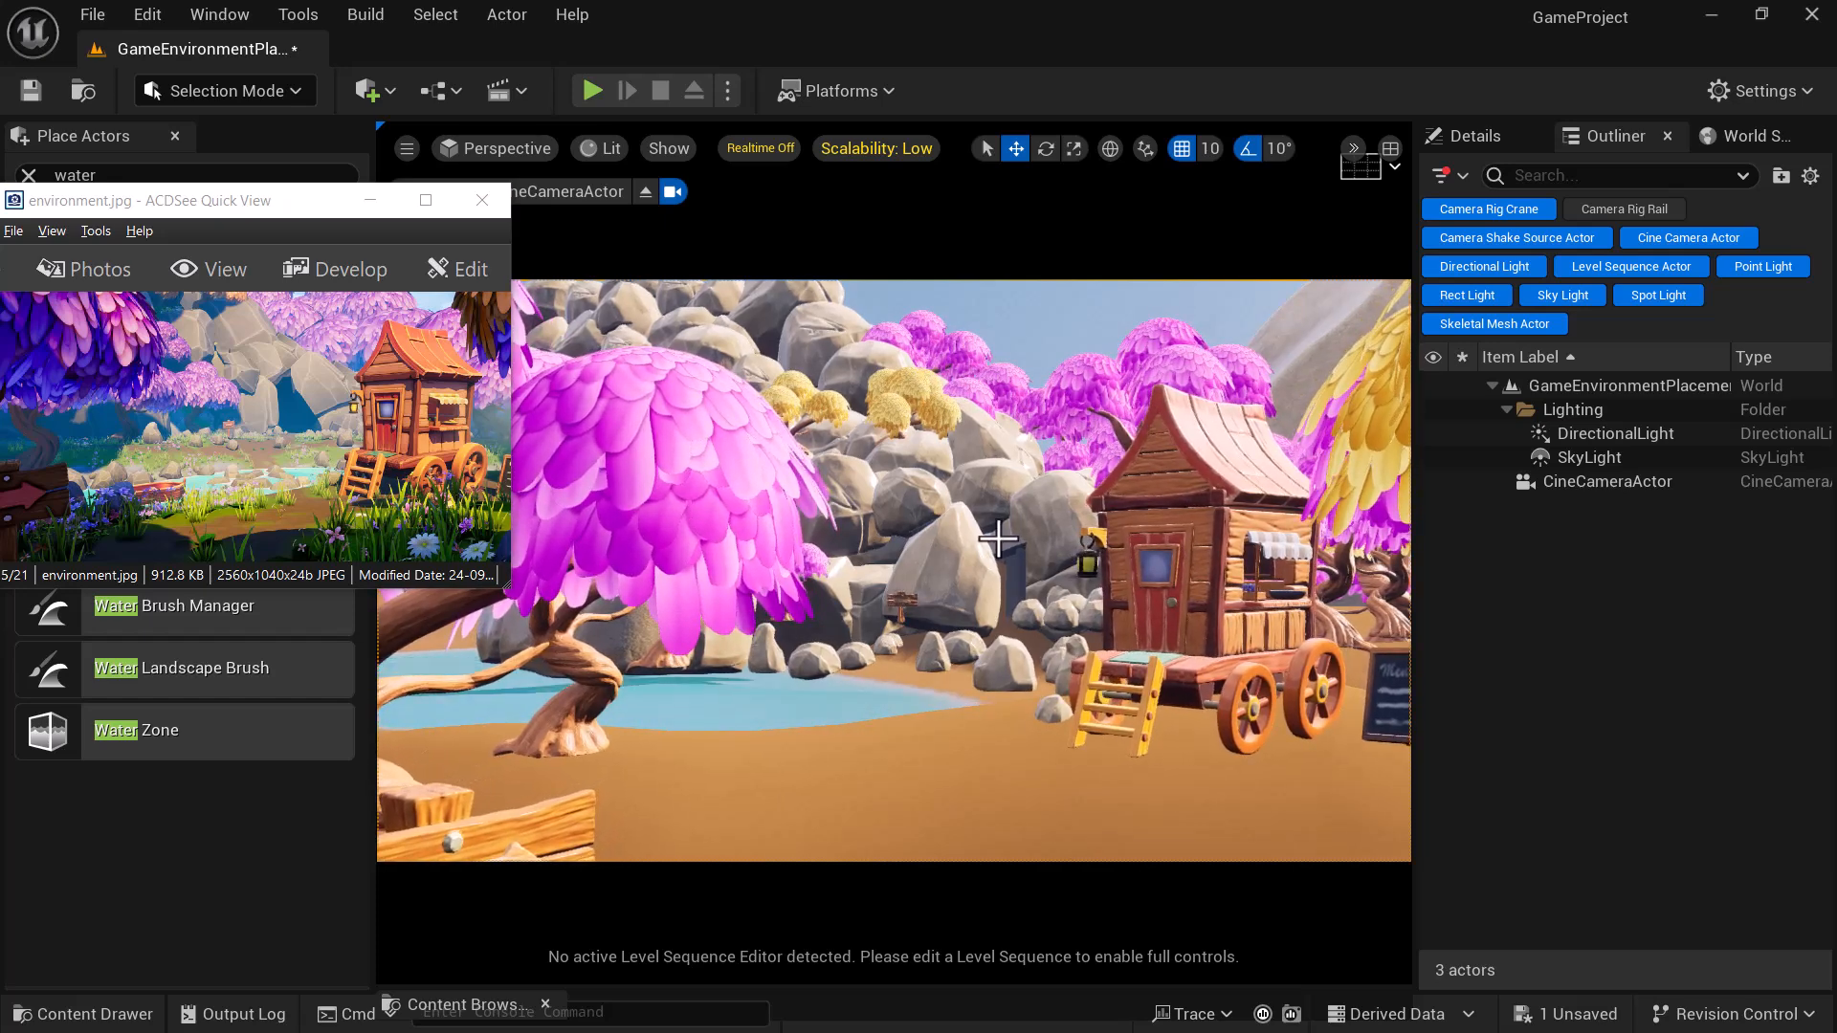
{"action": "key", "text": "w"}
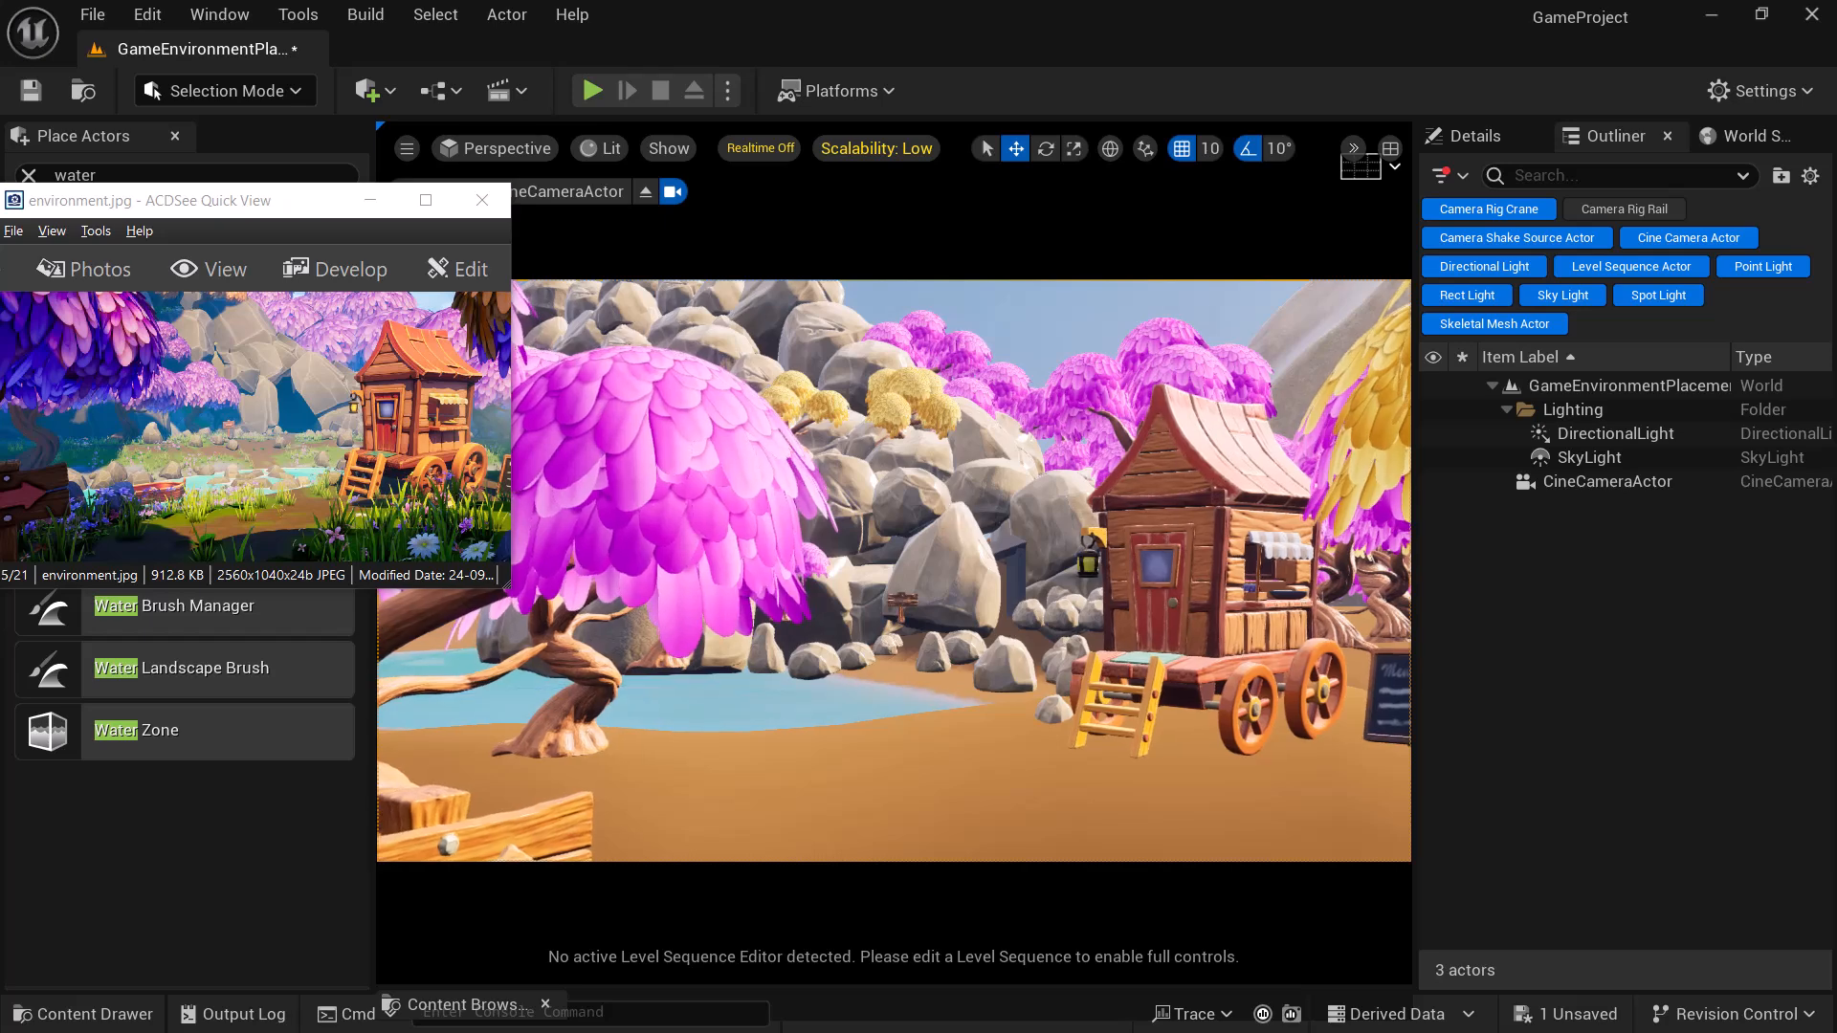
{"action": "key", "text": "s"}
{"action": "key", "text": "s"}
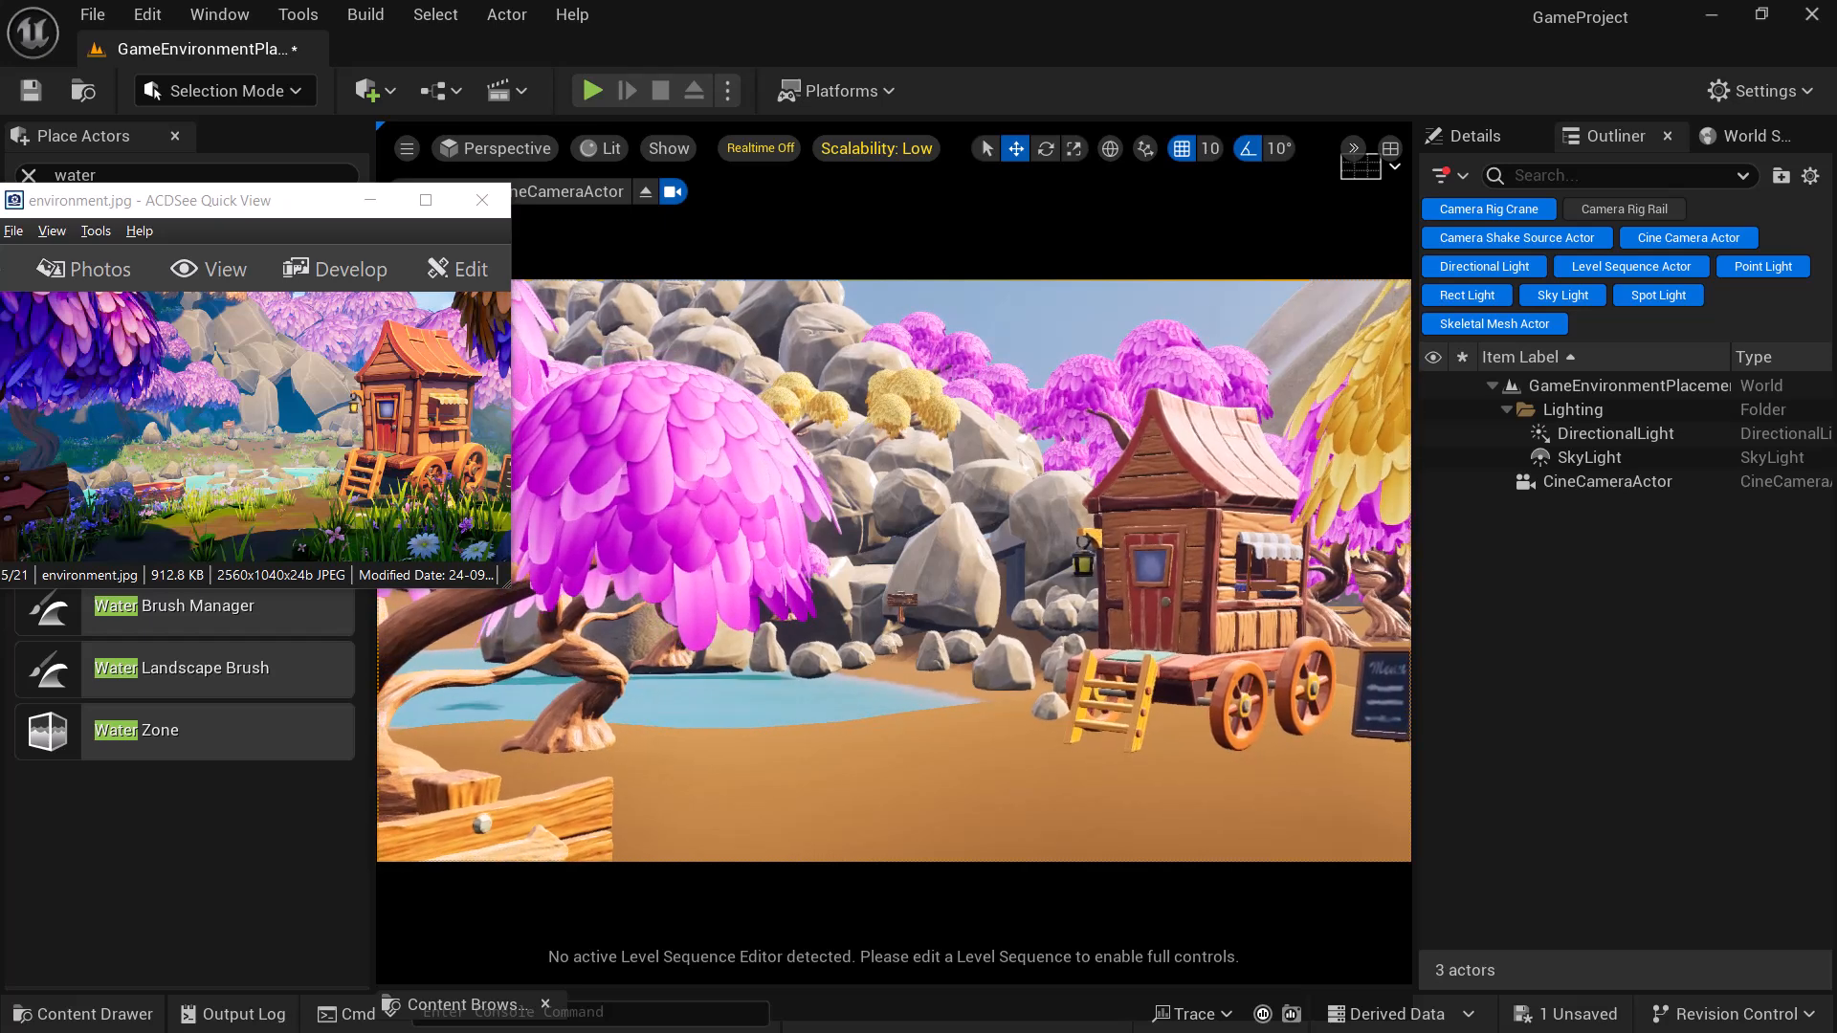
{"action": "key", "text": "s"}
{"action": "key", "text": "s"}
{"action": "key", "text": "d"}
{"action": "key", "text": "s"}
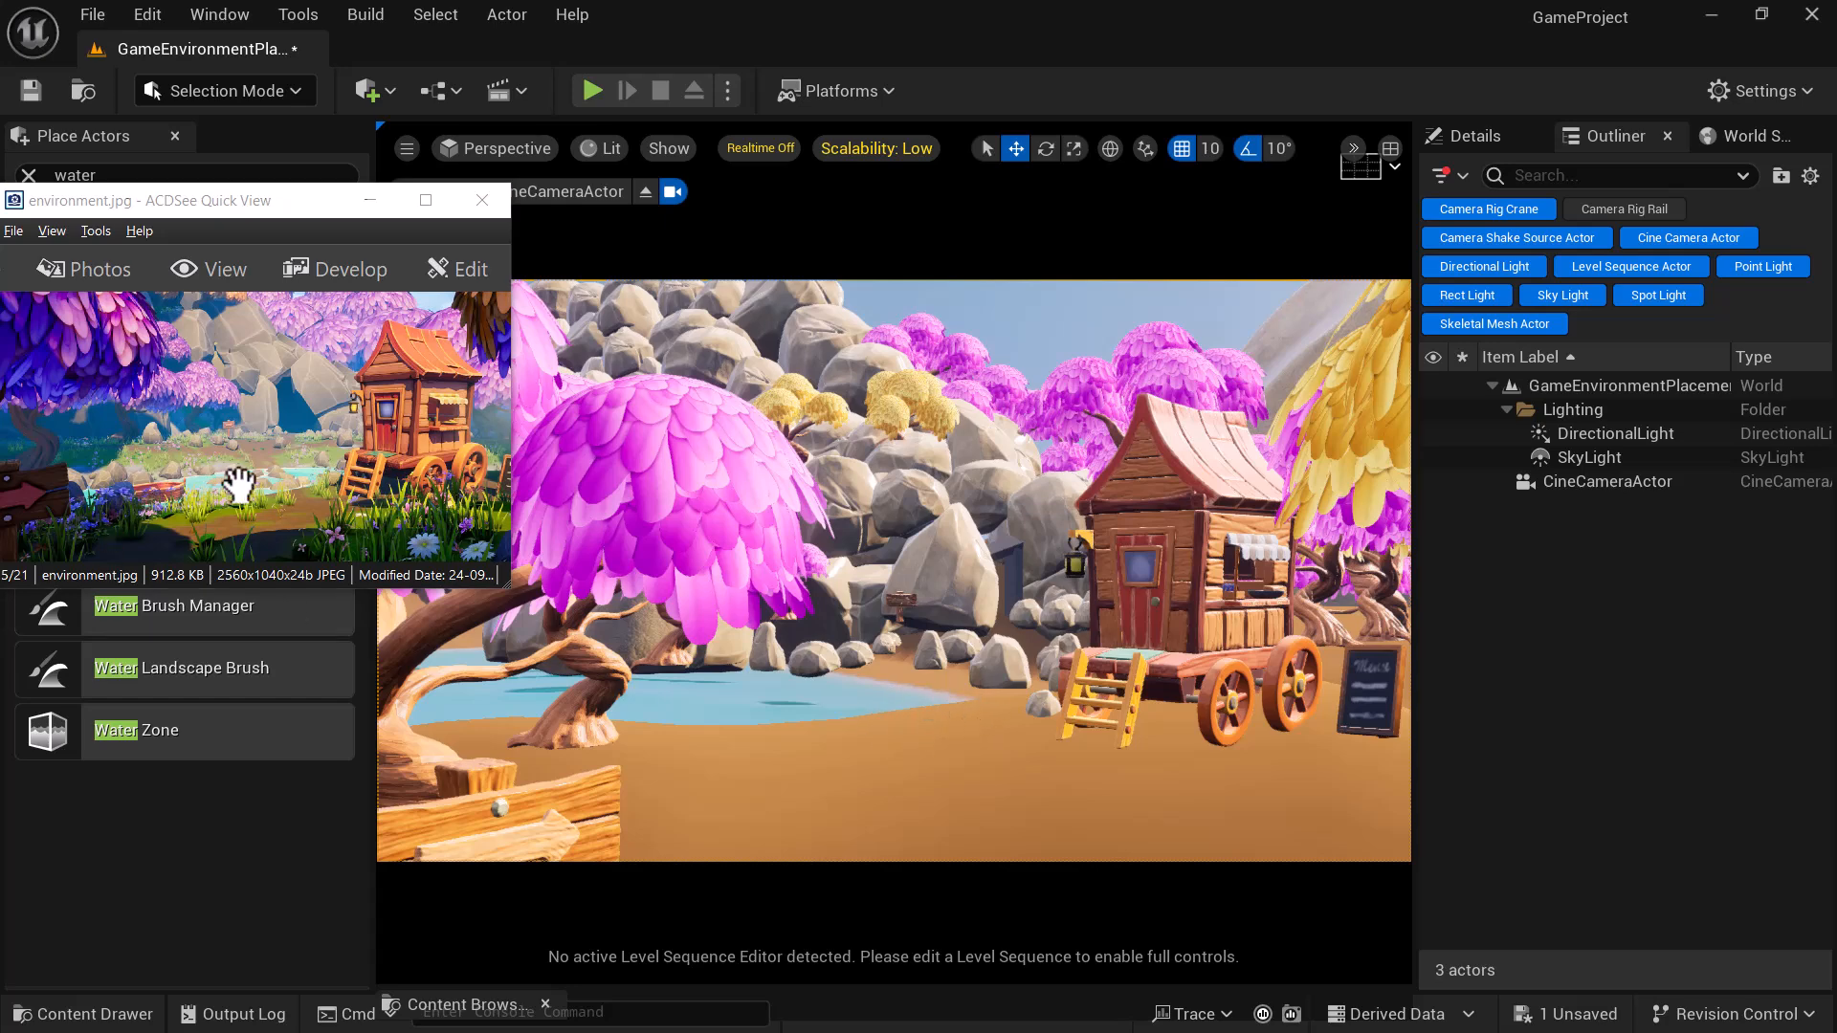
- Bring the wagon side of the reference image into view for comparison and pull the camera back slightly
{"action": "left_click_drag", "start_coordinate": [239, 486], "coordinate": [178, 475]}
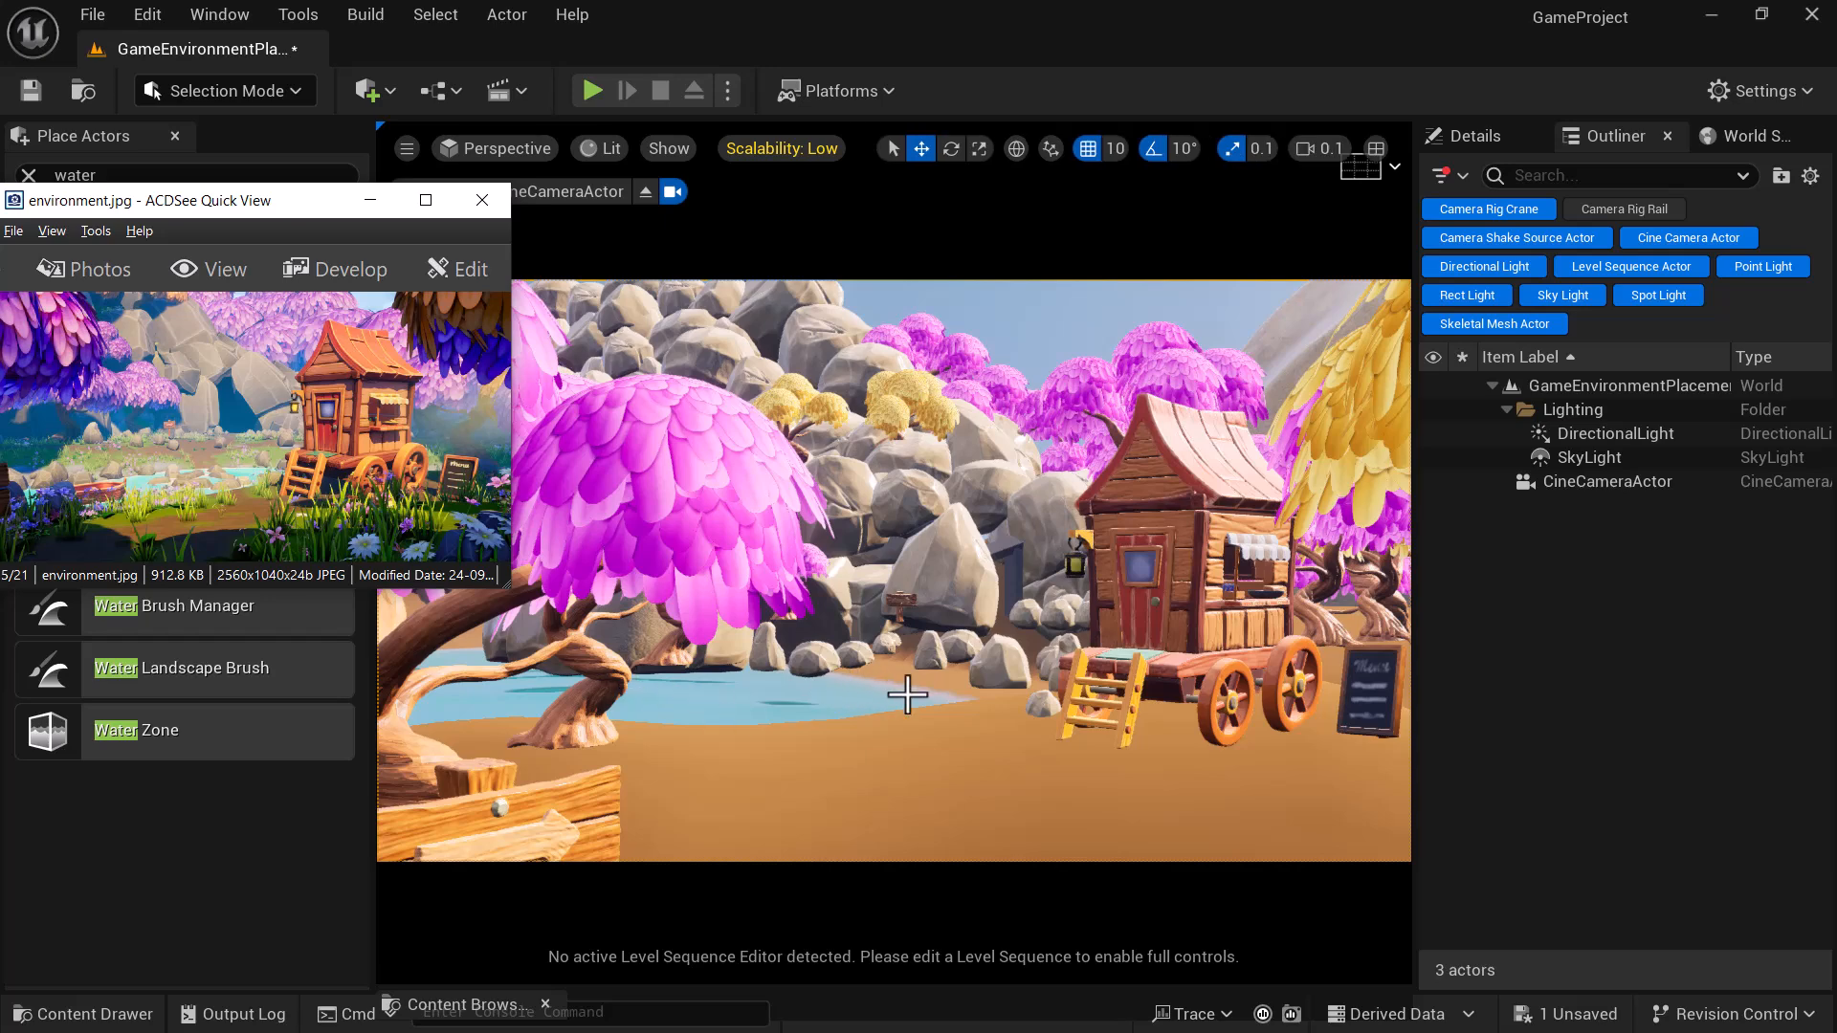
{"action": "key", "text": "s"}
{"action": "right_click_drag", "start_coordinate": [911, 703], "coordinate": [911, 703]}
{"action": "key", "text": "s"}
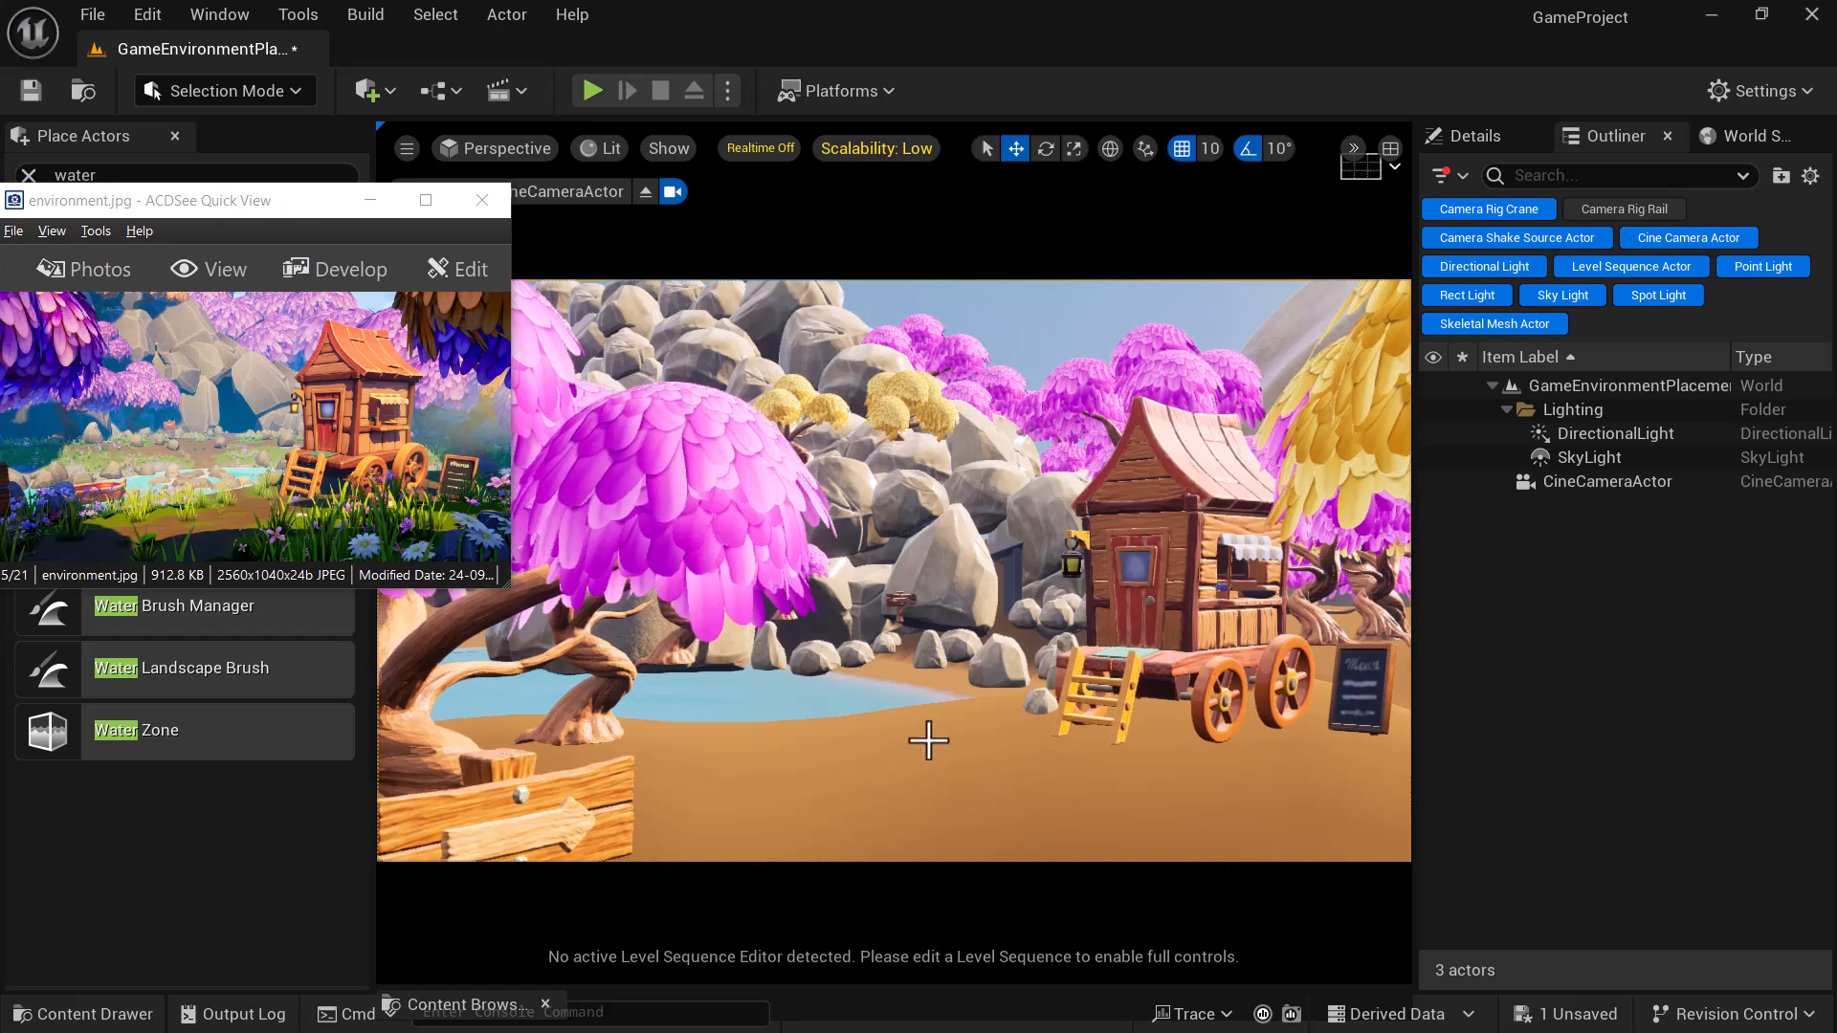
- Show the whole reference image and pull the camera back further to reveal more of the foreground tree and signpost
{"action": "left_click_drag", "start_coordinate": [217, 463], "coordinate": [341, 410]}
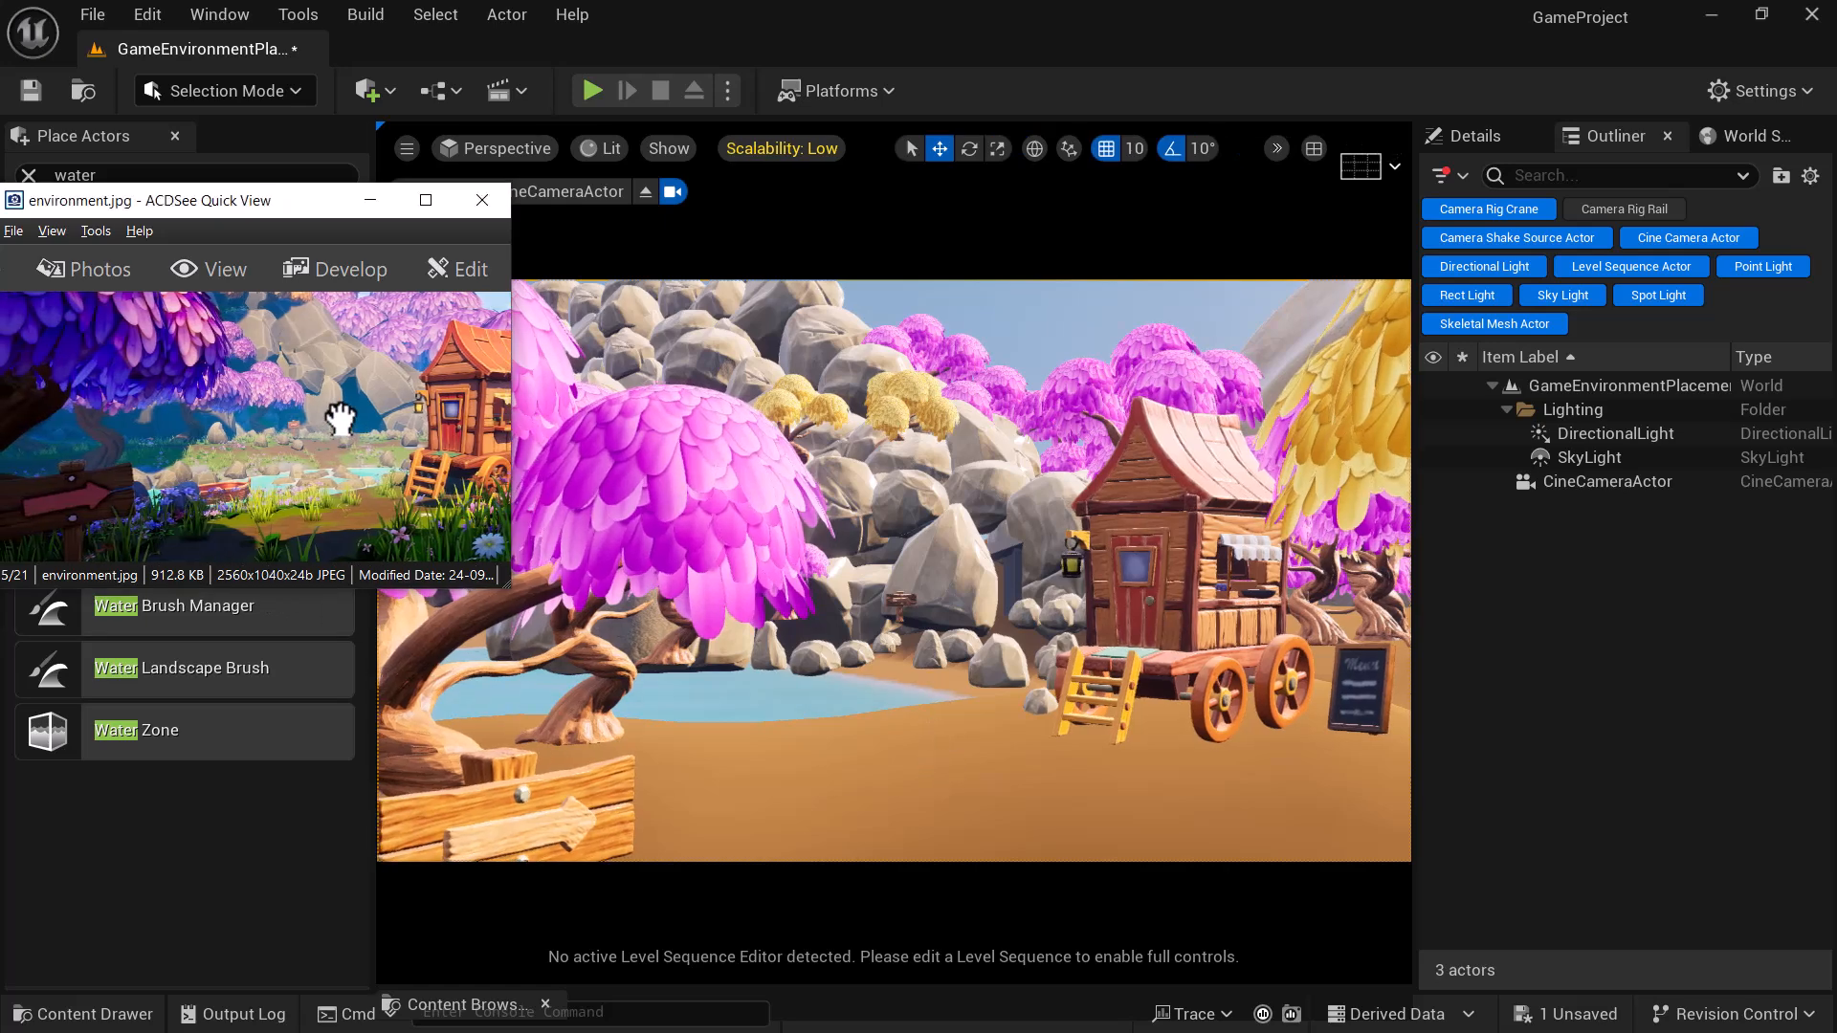
{"action": "scroll", "coordinate": [329, 406], "scroll_direction": "down", "scroll_amount": 3}
{"action": "right_click_drag", "start_coordinate": [861, 784], "coordinate": [861, 784]}
{"action": "key", "text": "s"}
{"action": "right_click_drag", "start_coordinate": [962, 675], "coordinate": [962, 676]}
{"action": "key", "text": "s"}
{"action": "key", "text": "w"}
{"action": "key", "text": "q"}
{"action": "key", "text": "e"}
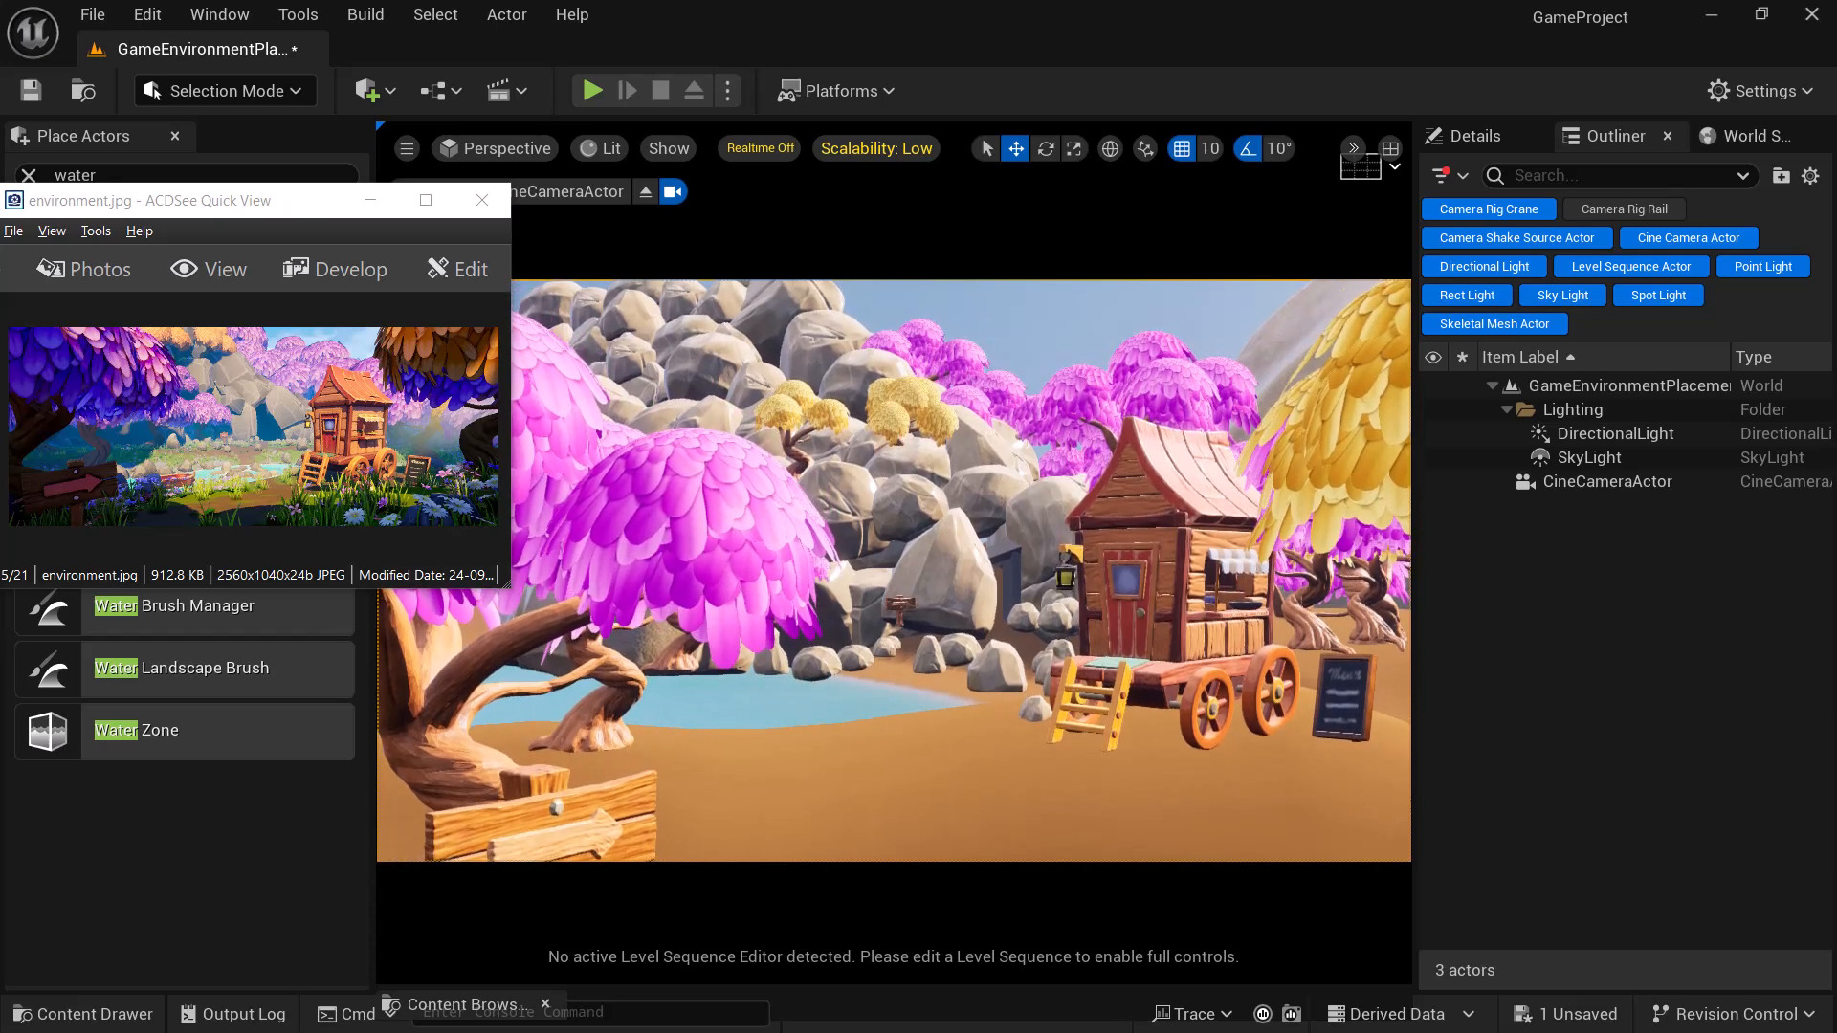
- Adjust the camera around the rock beside the wagon's ladder to show more of the signpost, undoing the rock's accidental shift
{"action": "left_click", "coordinate": [1007, 681]}
{"action": "left_click_drag", "start_coordinate": [1007, 680], "coordinate": [994, 689], "text": "alt"}
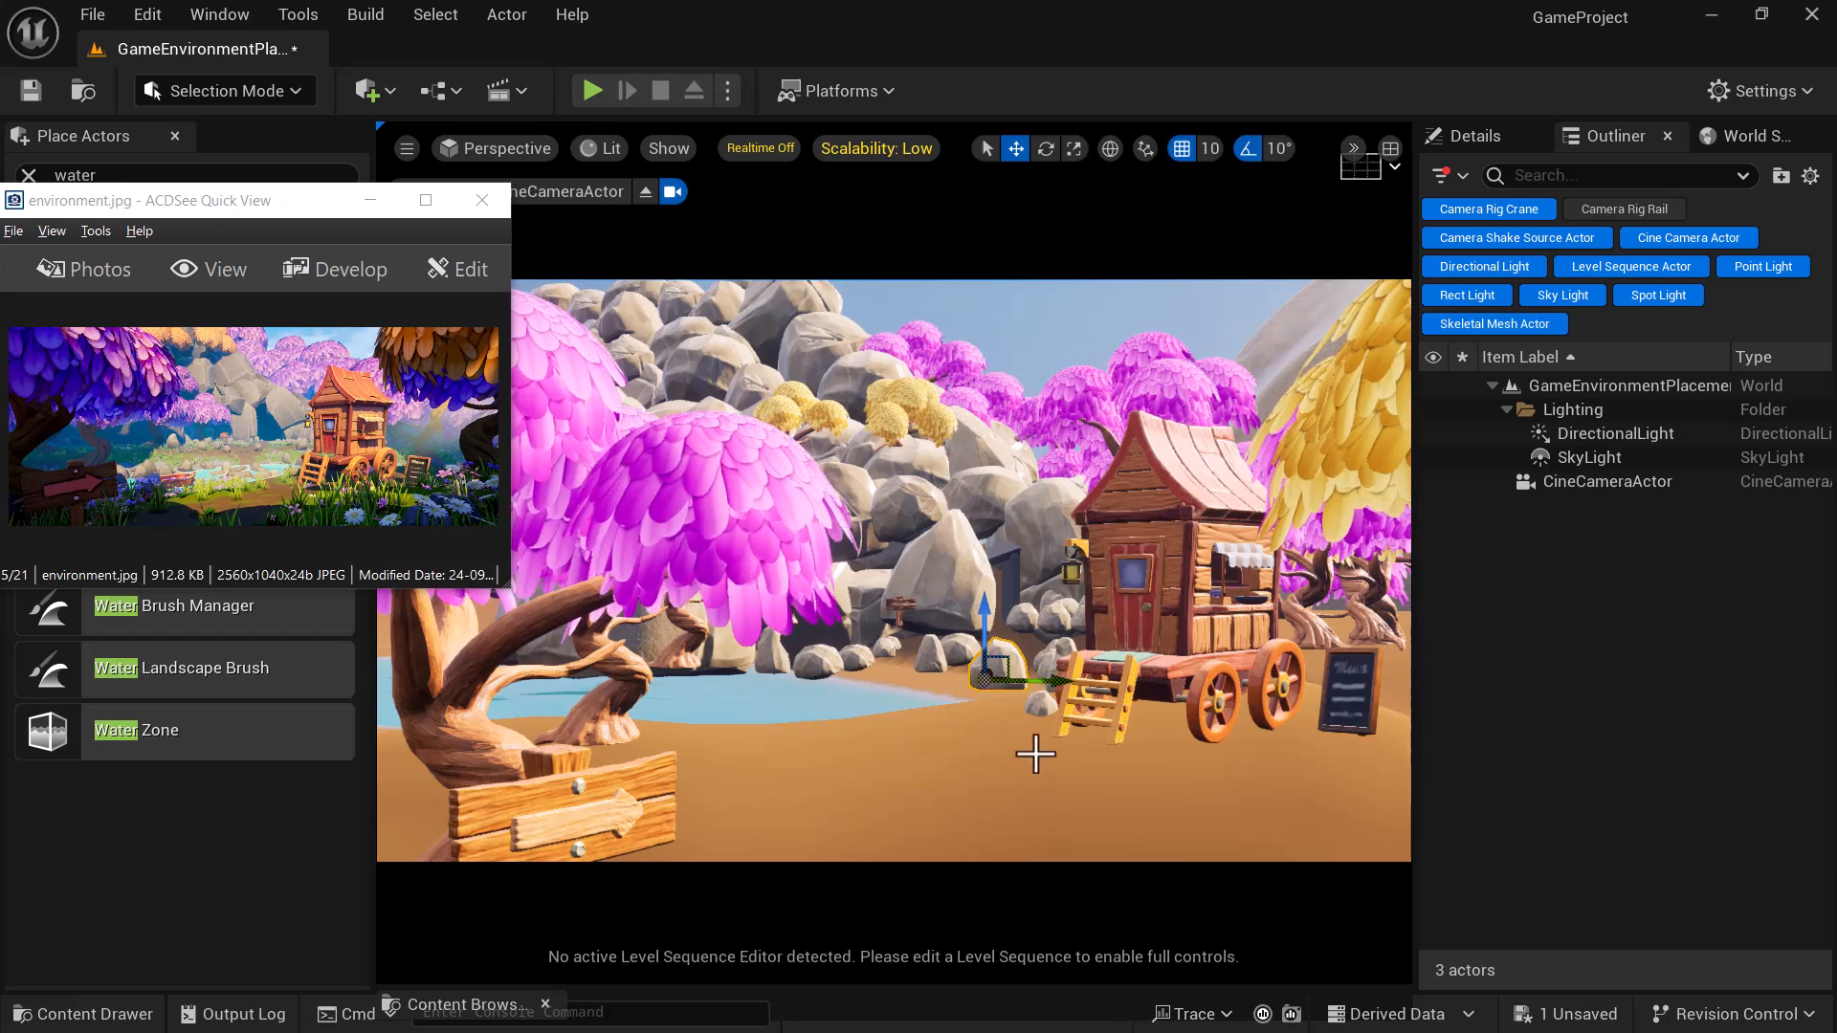
{"action": "key", "text": "ctrl+z"}
{"action": "middle_click_drag", "start_coordinate": [985, 718], "coordinate": [985, 696]}
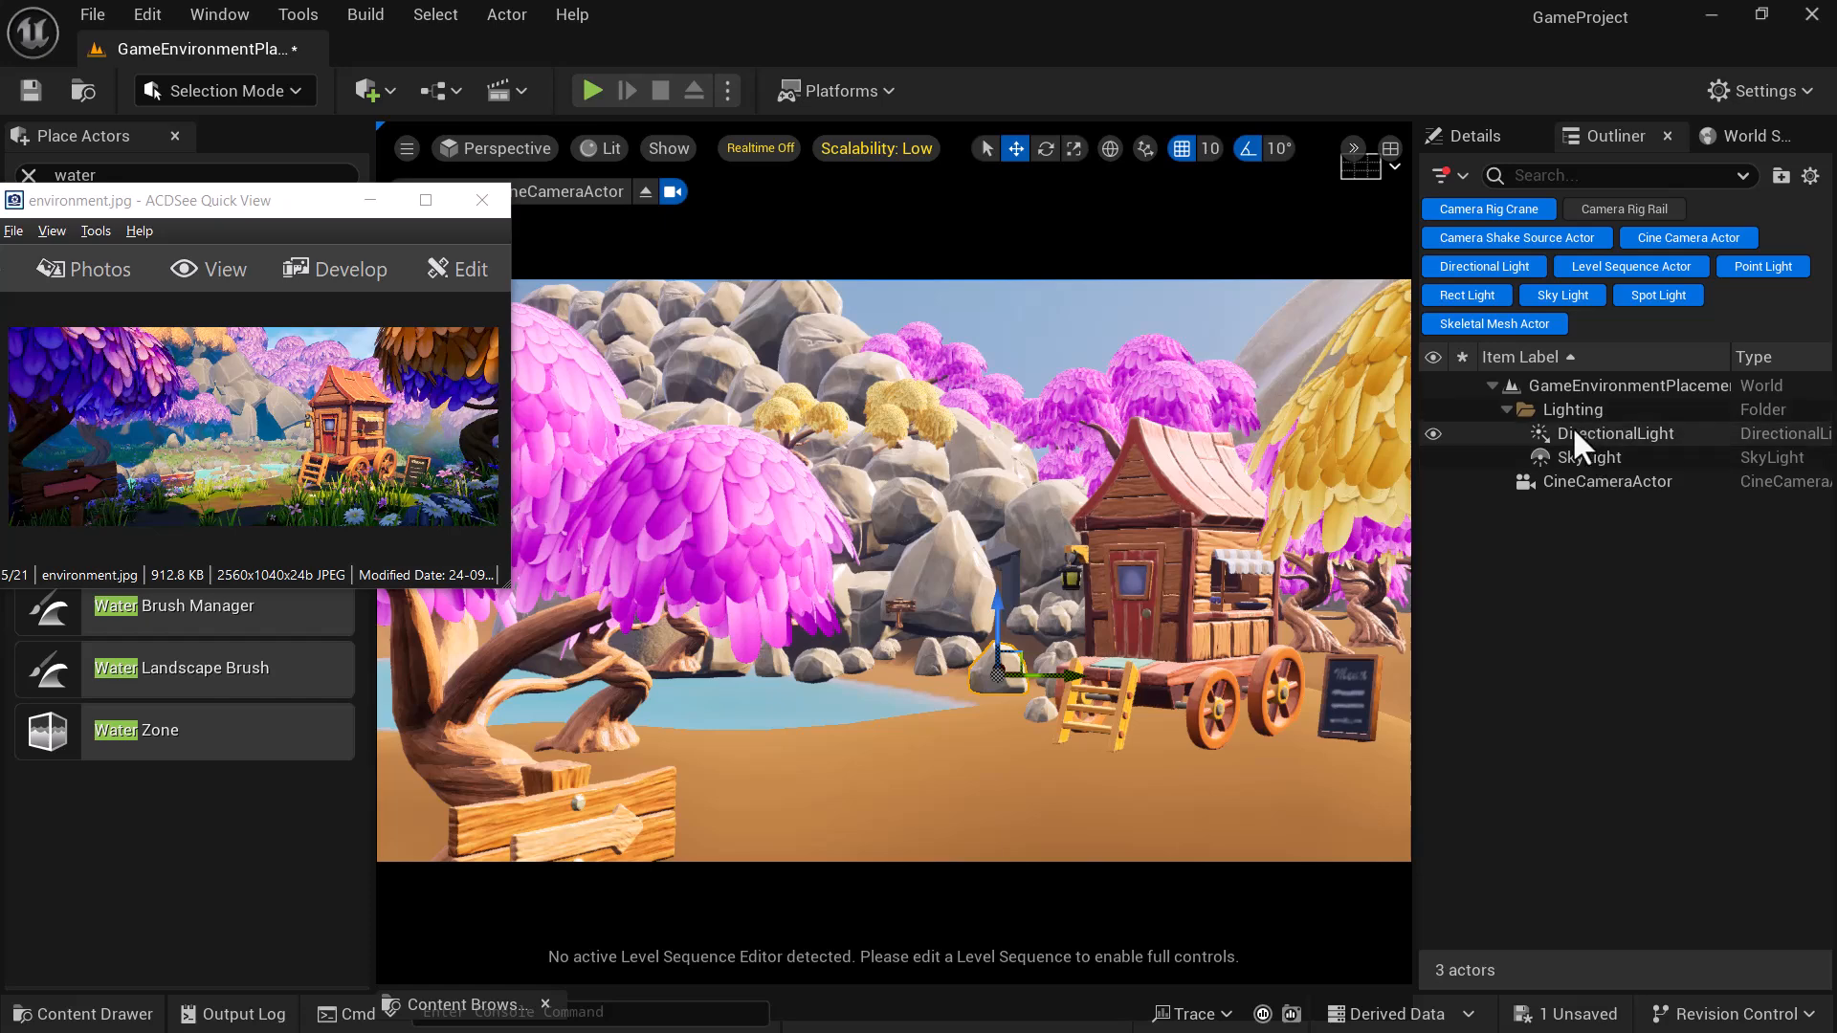
- Turn on Lock Actor Movement for CineCameraActor and restore the multi-viewport layout
{"action": "left_click", "coordinate": [1628, 491]}
{"action": "right_click", "coordinate": [1628, 488]}
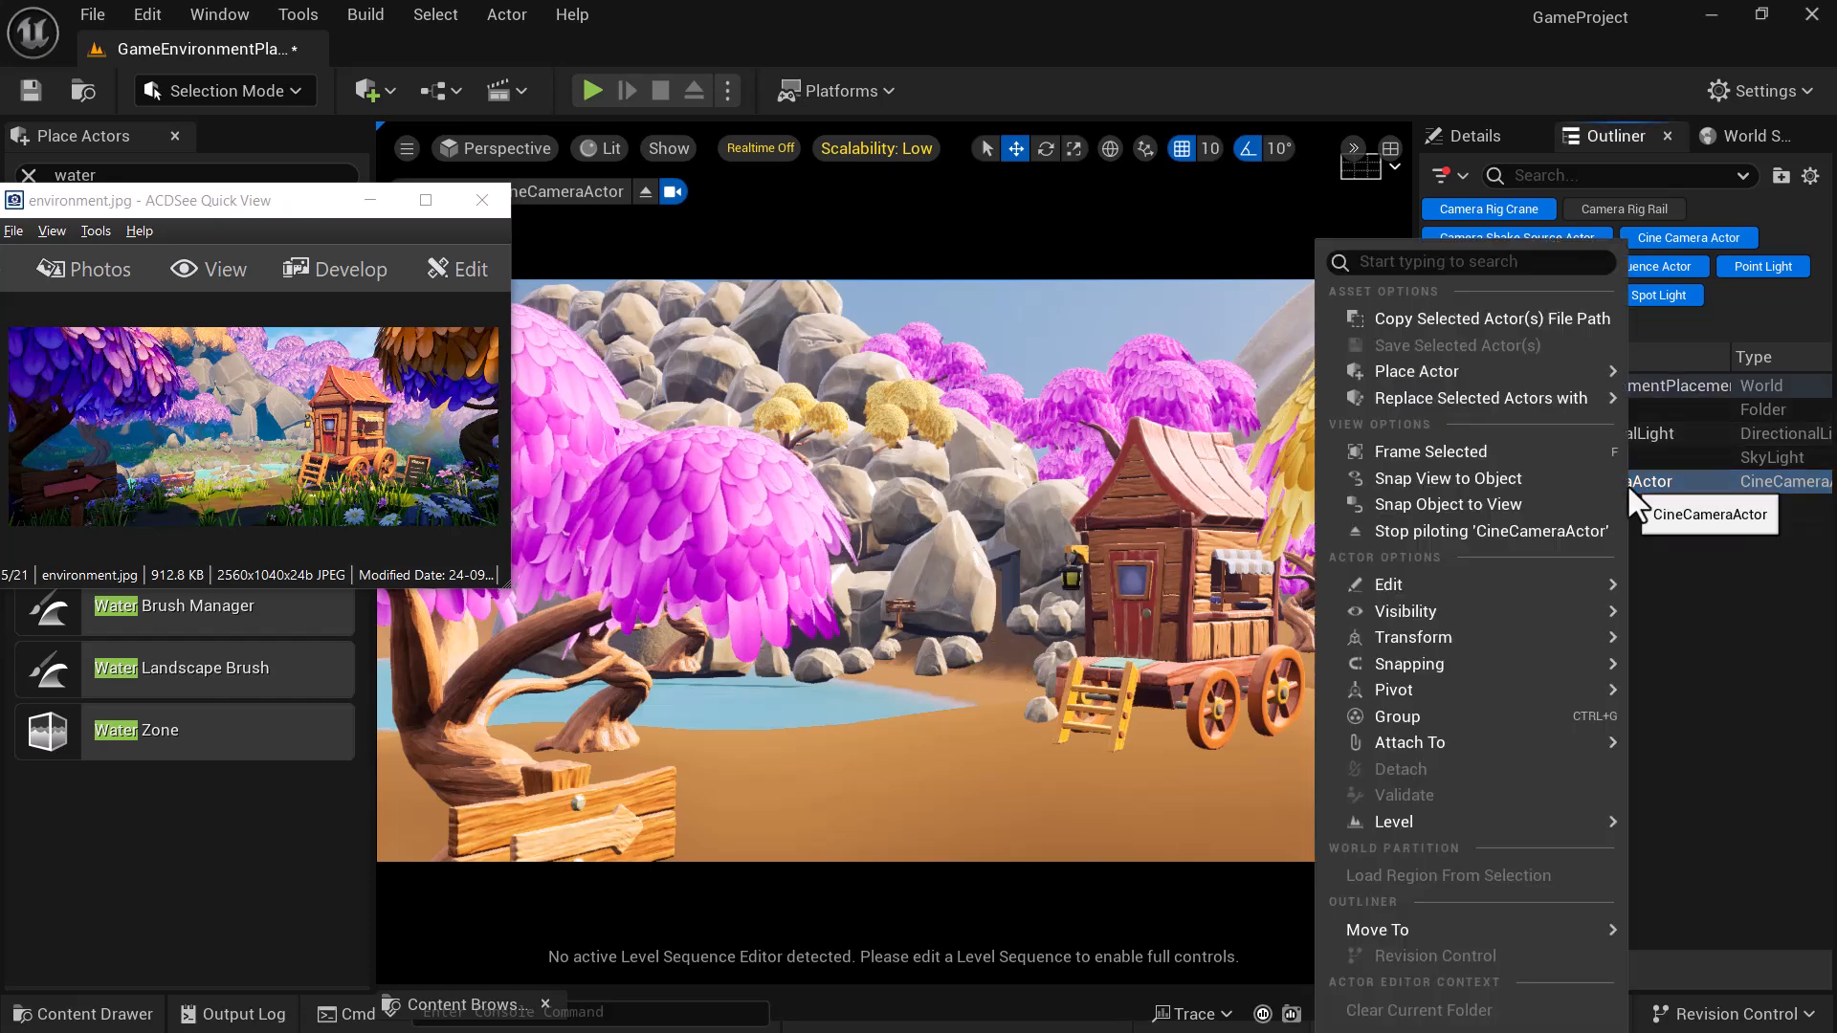
{"action": "mouse_move", "coordinate": [1510, 635]}
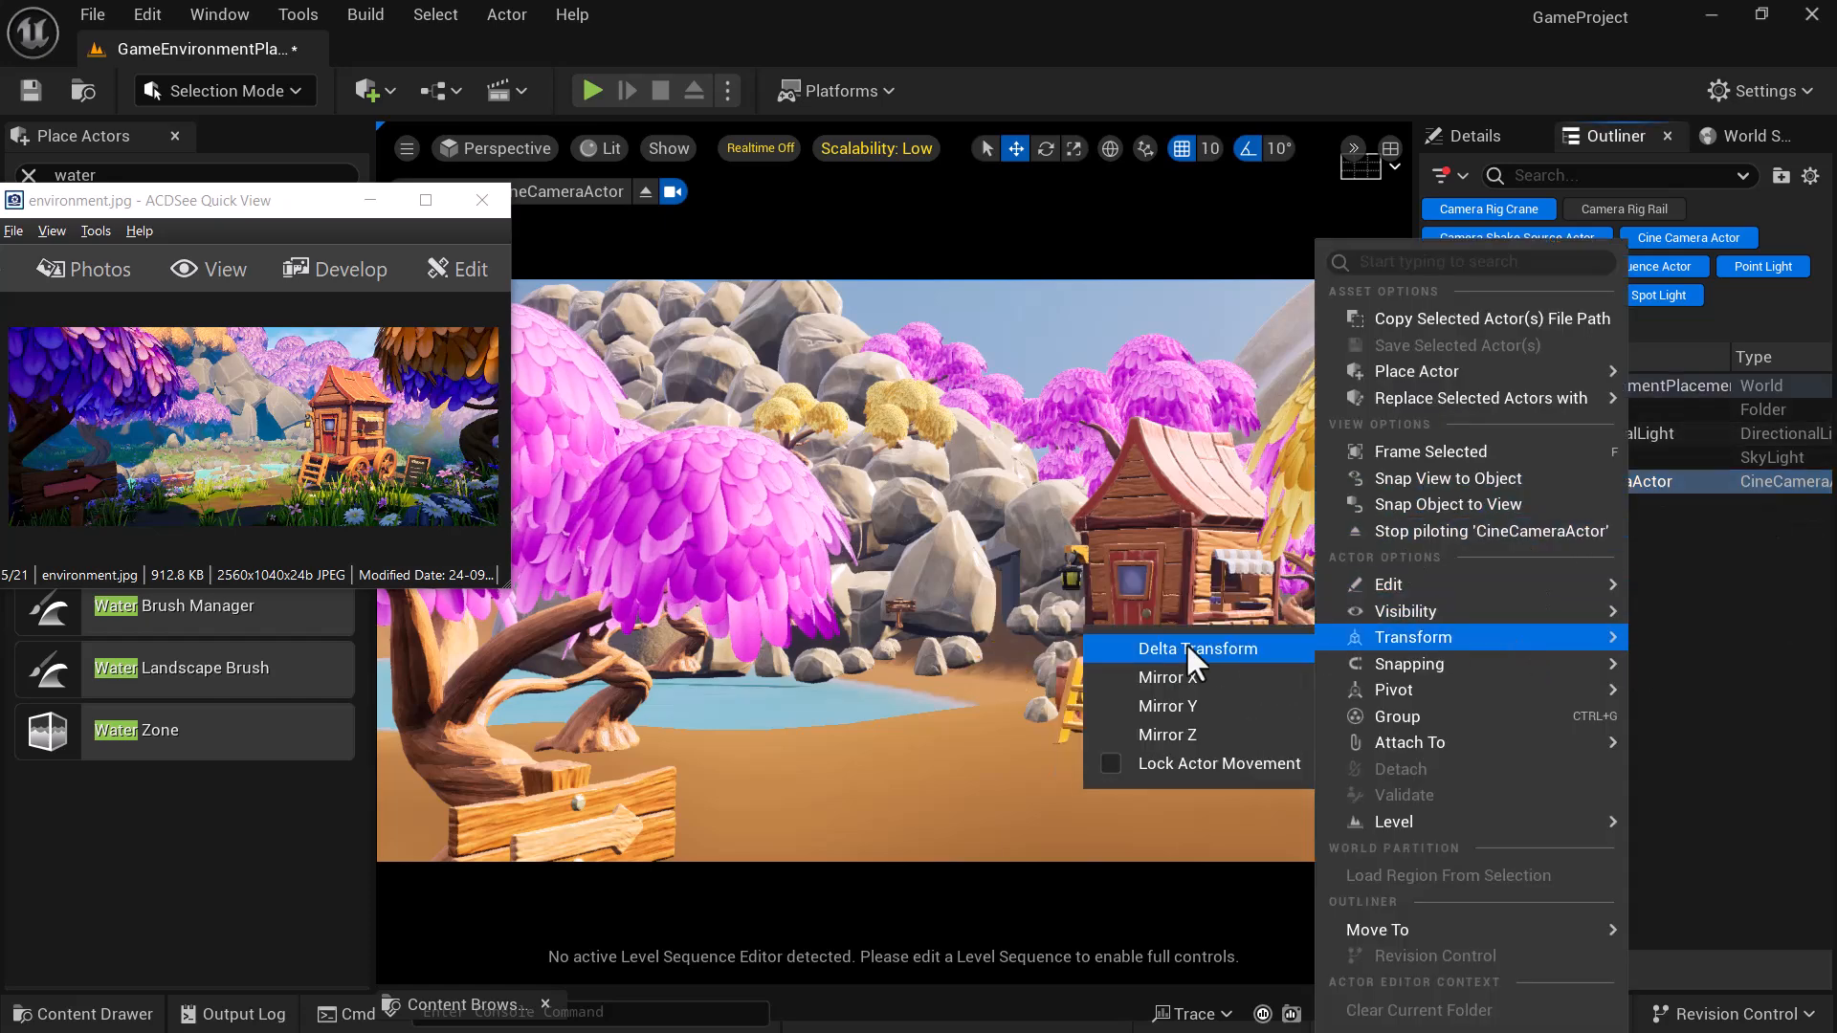
{"action": "left_click", "coordinate": [1184, 763]}
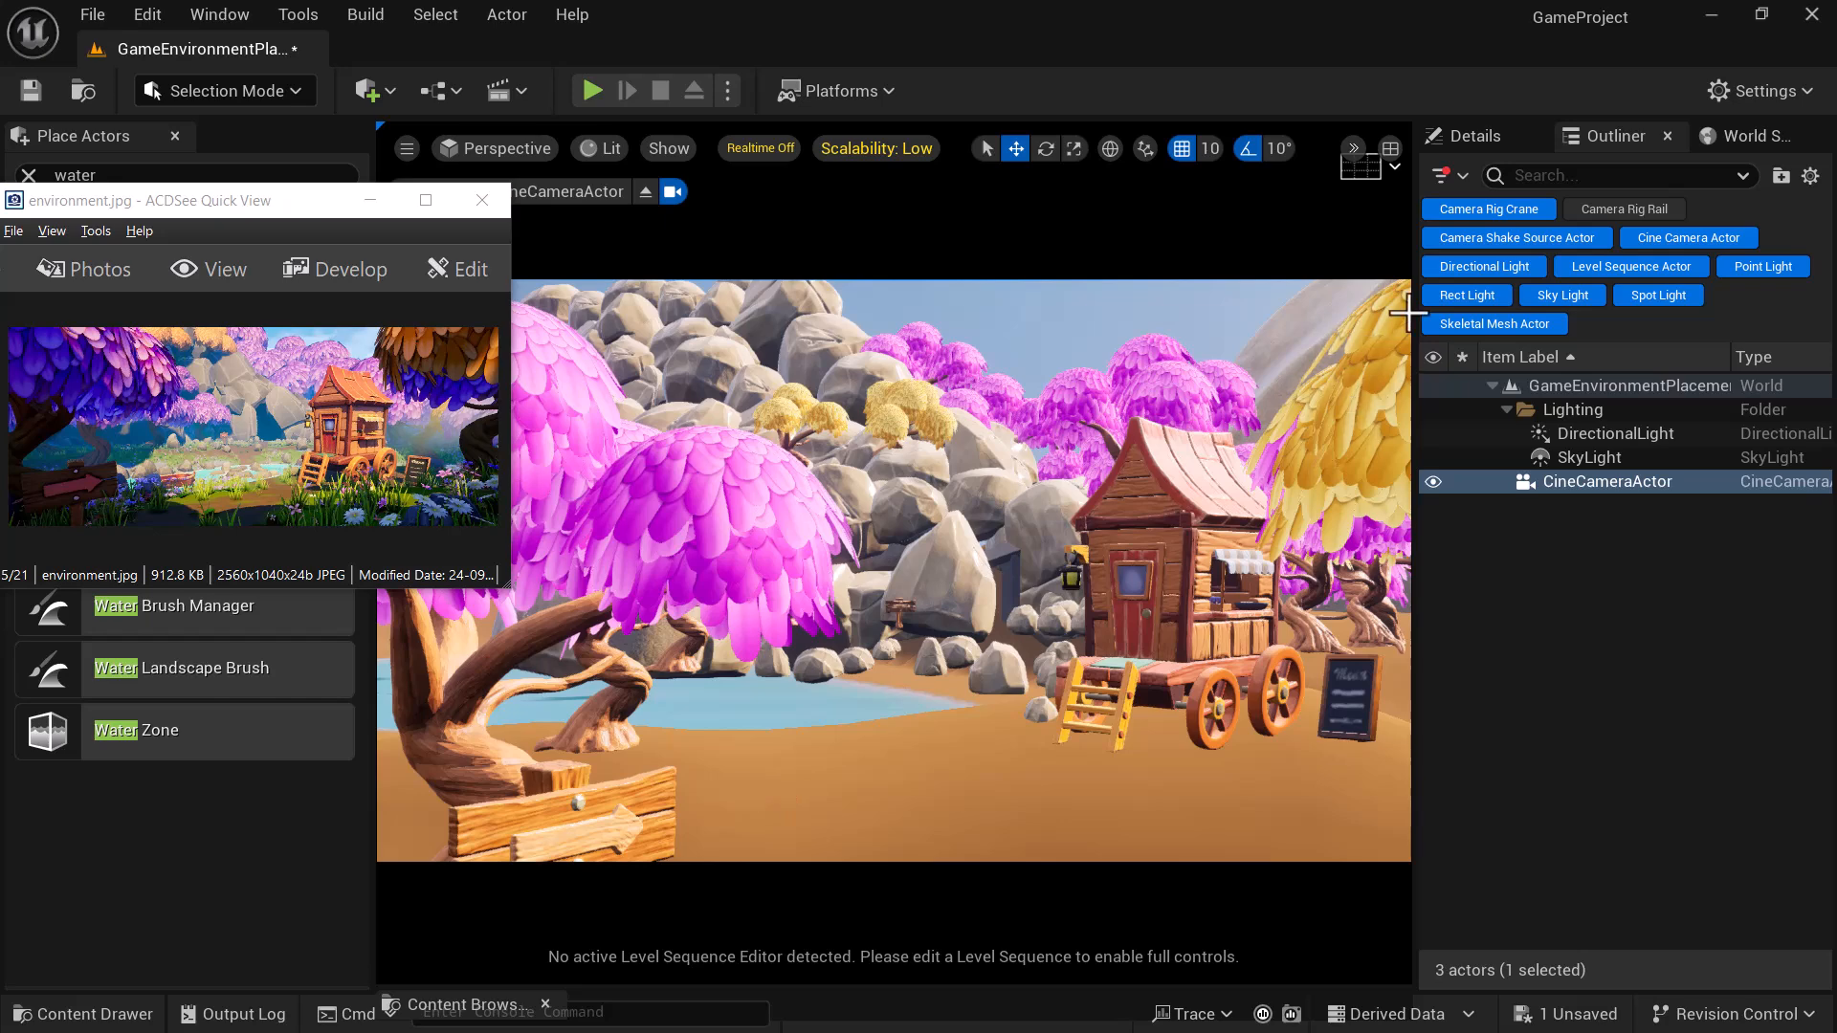
{"action": "left_click", "coordinate": [1390, 150]}
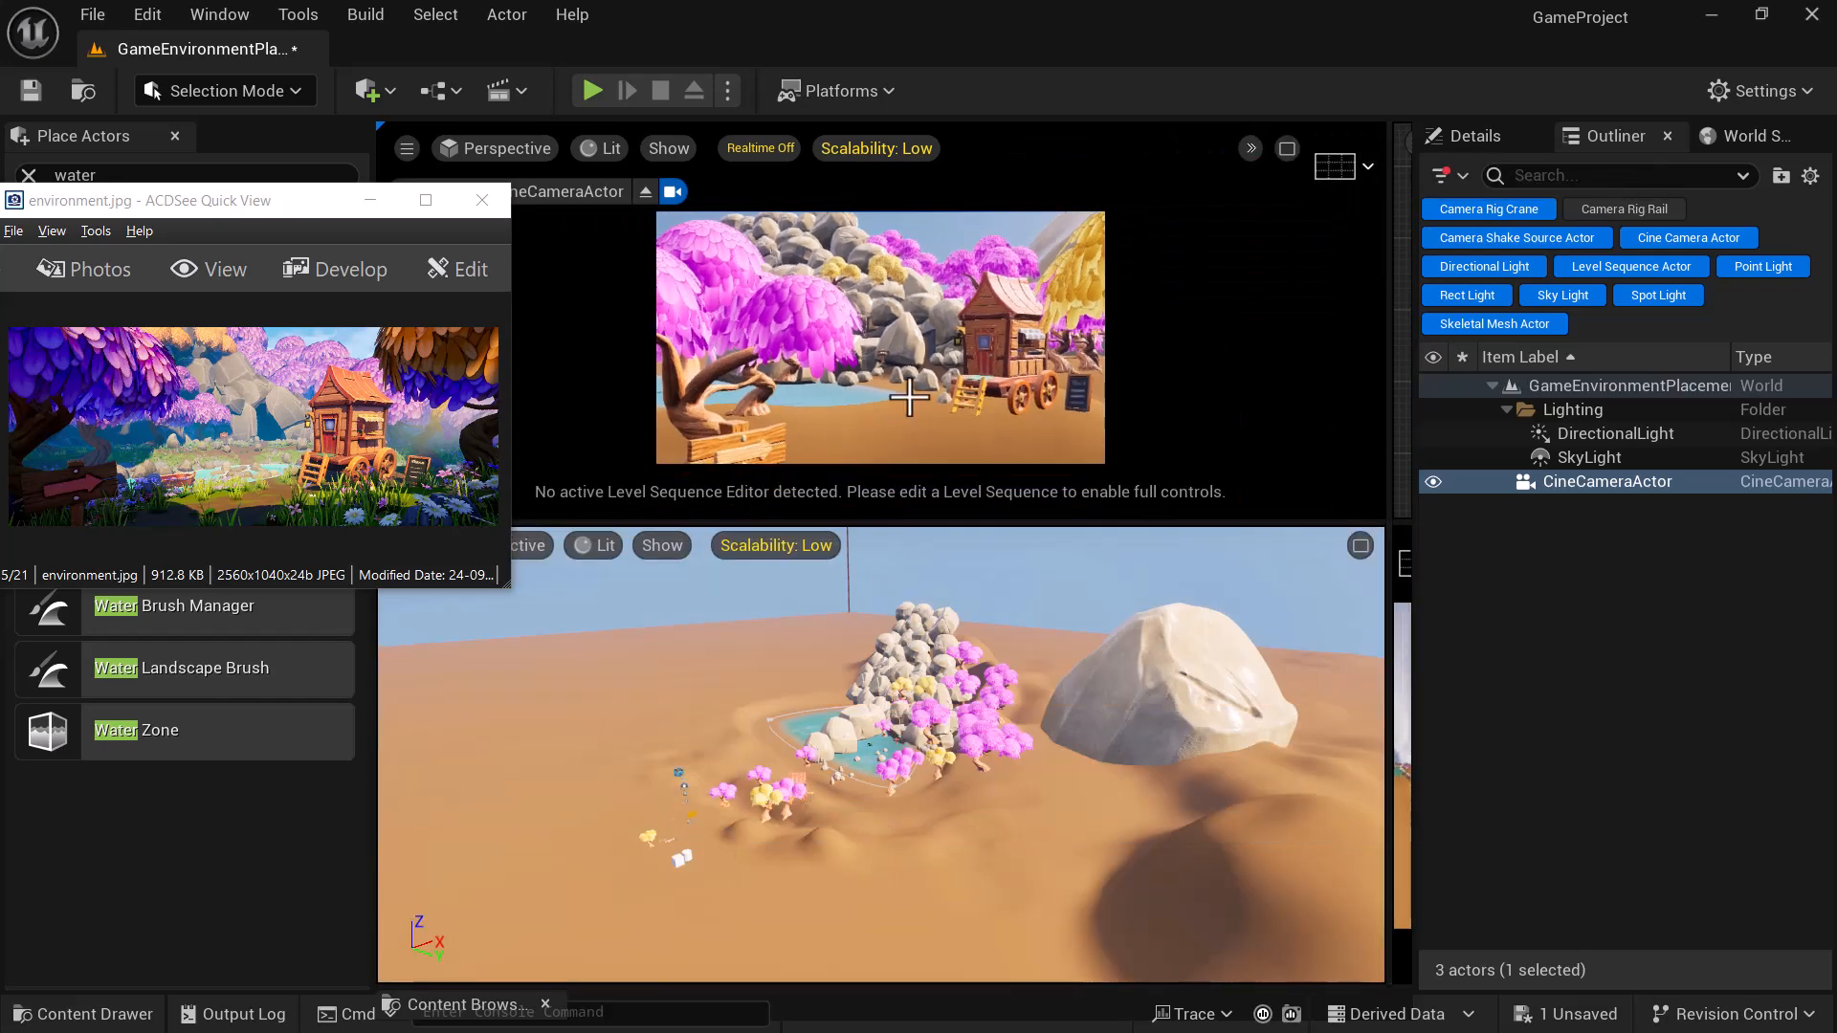
- Select the four loose rocks between the lake shore and the wagon and lower them together onto the ground
{"action": "left_click", "coordinate": [922, 381]}
{"action": "left_click_drag", "start_coordinate": [985, 740], "coordinate": [1008, 742], "text": "alt"}
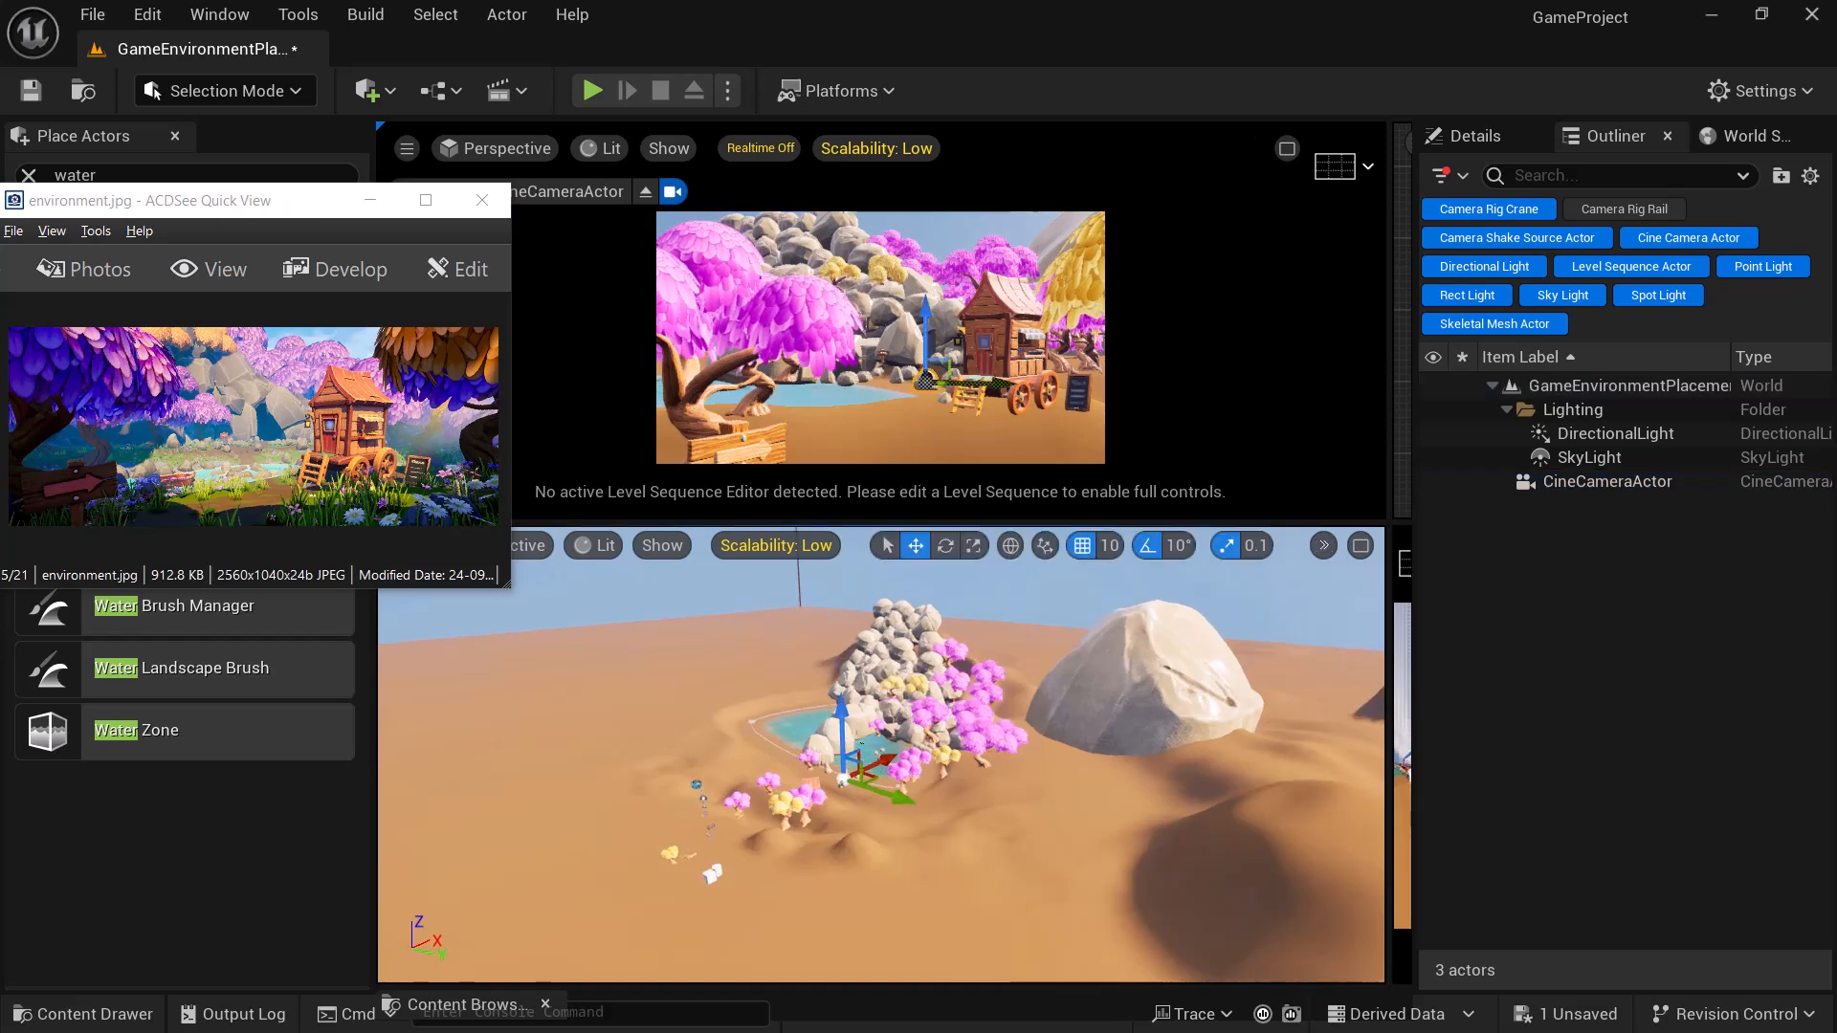
{"action": "key", "text": "f"}
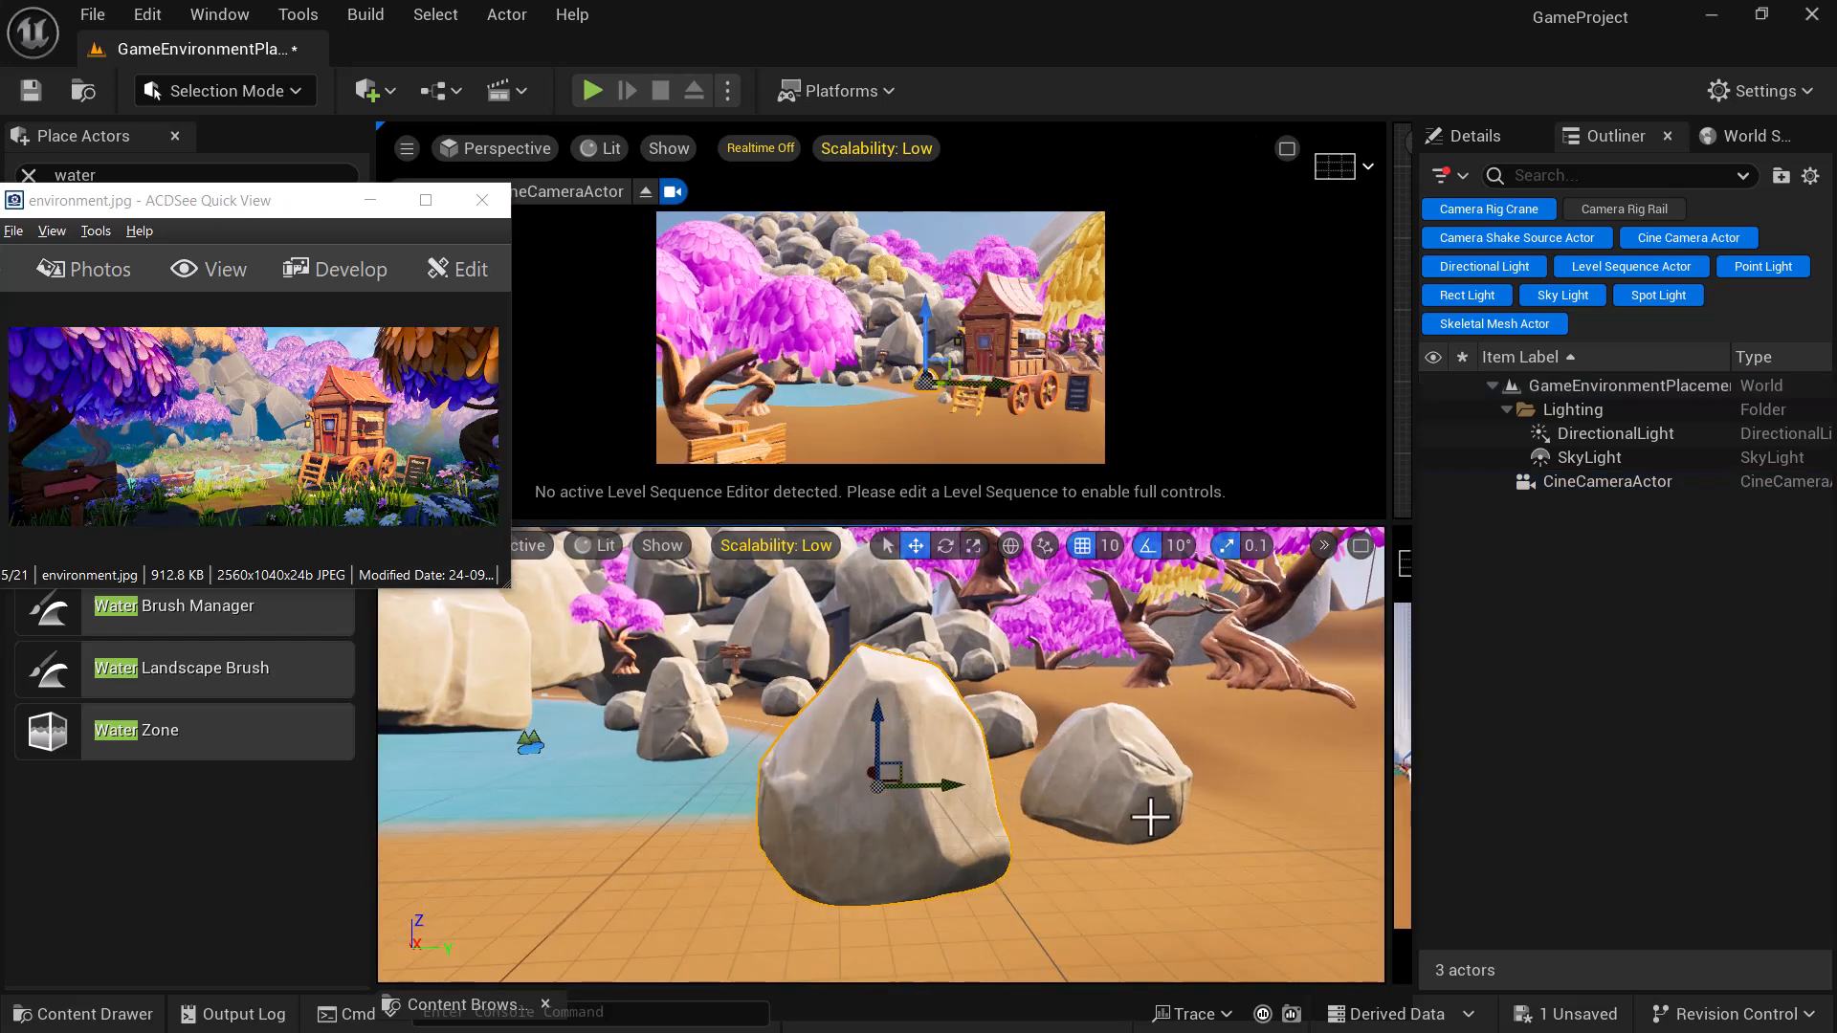
{"action": "scroll", "coordinate": [1088, 872], "scroll_direction": "down", "scroll_amount": 10}
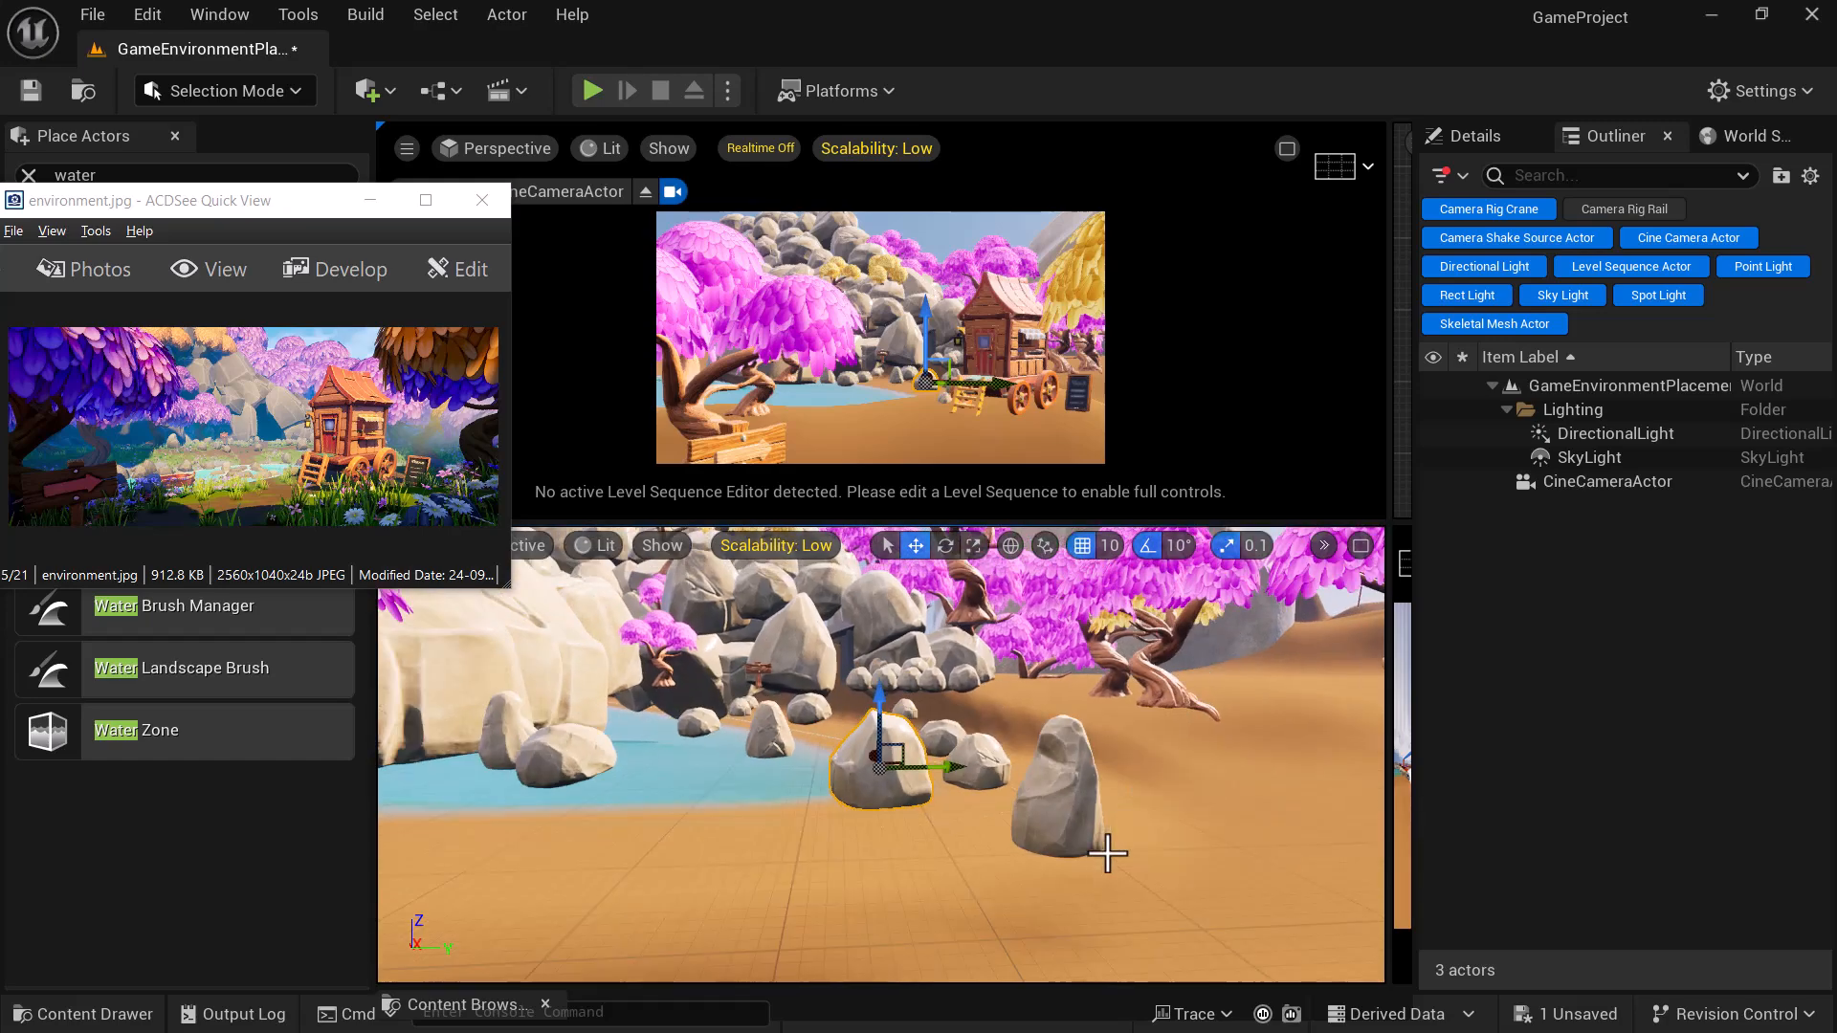
{"action": "mouse_move", "coordinate": [1072, 872]}
{"action": "left_mouse_down", "text": "alt"}
{"action": "mouse_move", "coordinate": [1001, 869]}
{"action": "mouse_move", "coordinate": [980, 906]}
{"action": "mouse_move", "coordinate": [1059, 877]}
{"action": "mouse_move", "coordinate": [1040, 879]}
{"action": "left_mouse_up", "text": "alt"}
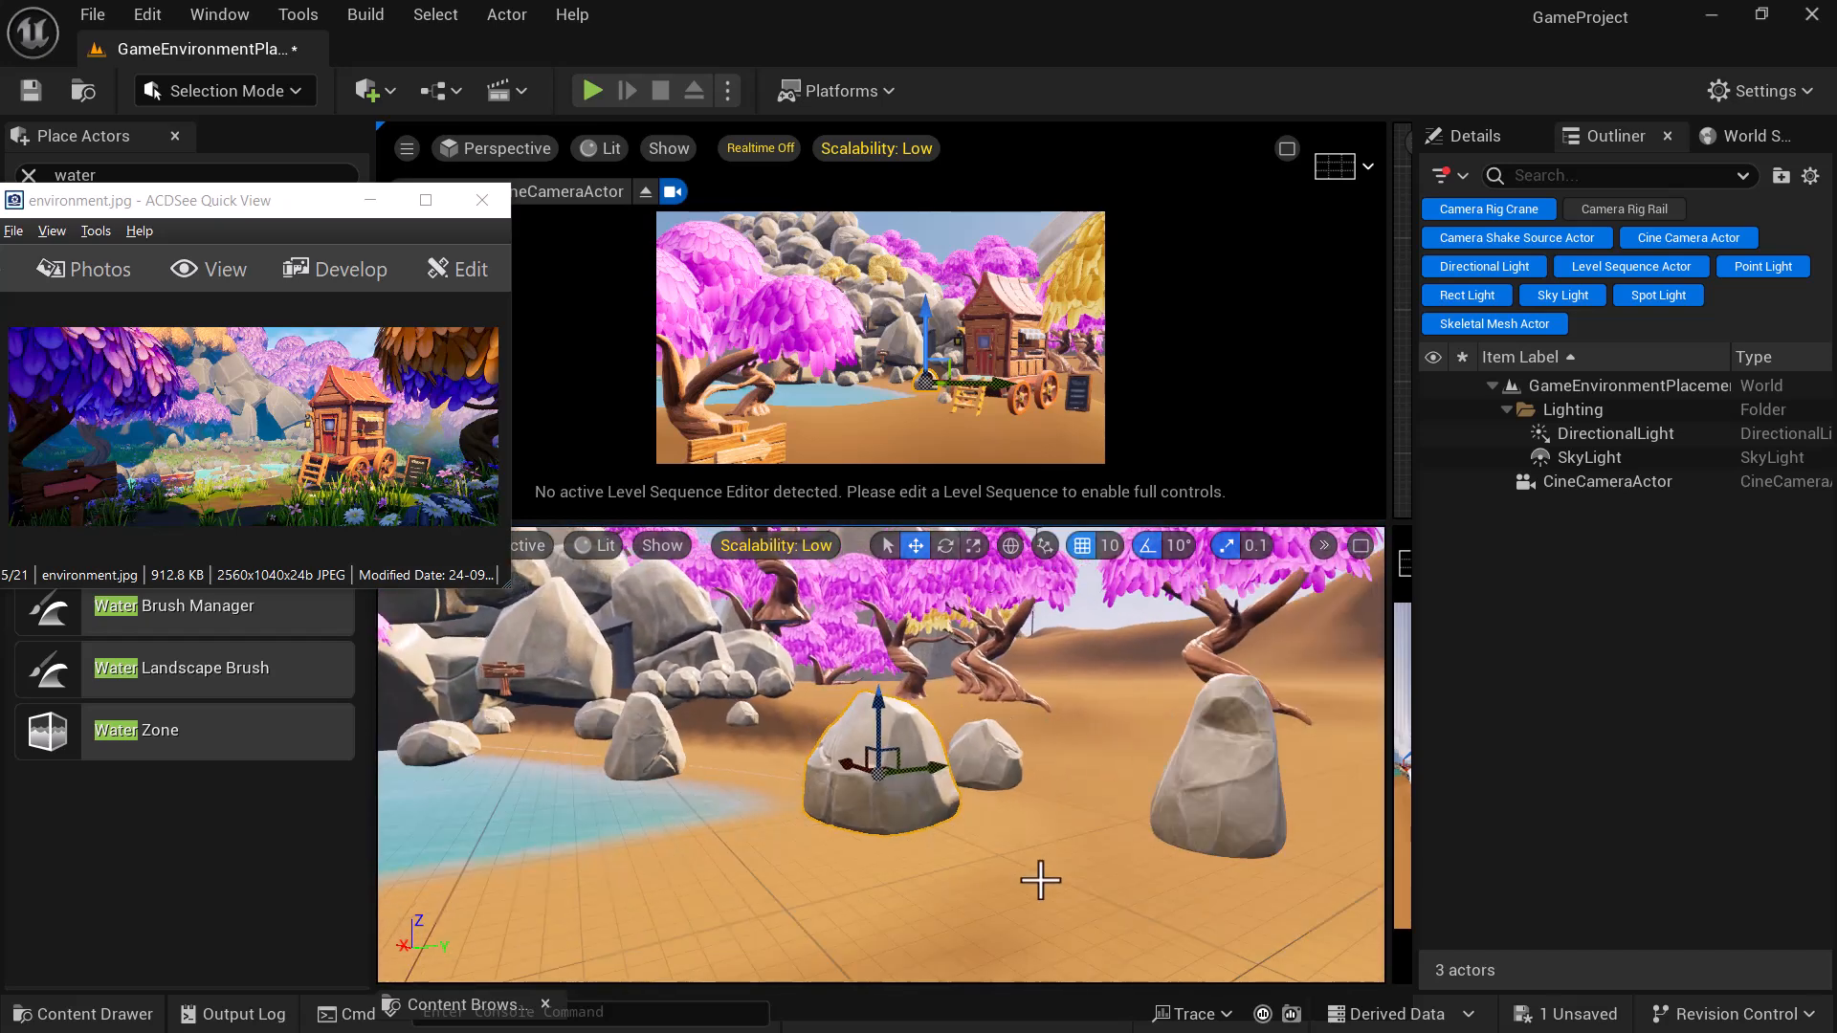
{"action": "left_click", "coordinate": [1204, 802], "text": "ctrl"}
{"action": "left_click", "coordinate": [986, 756], "text": "ctrl"}
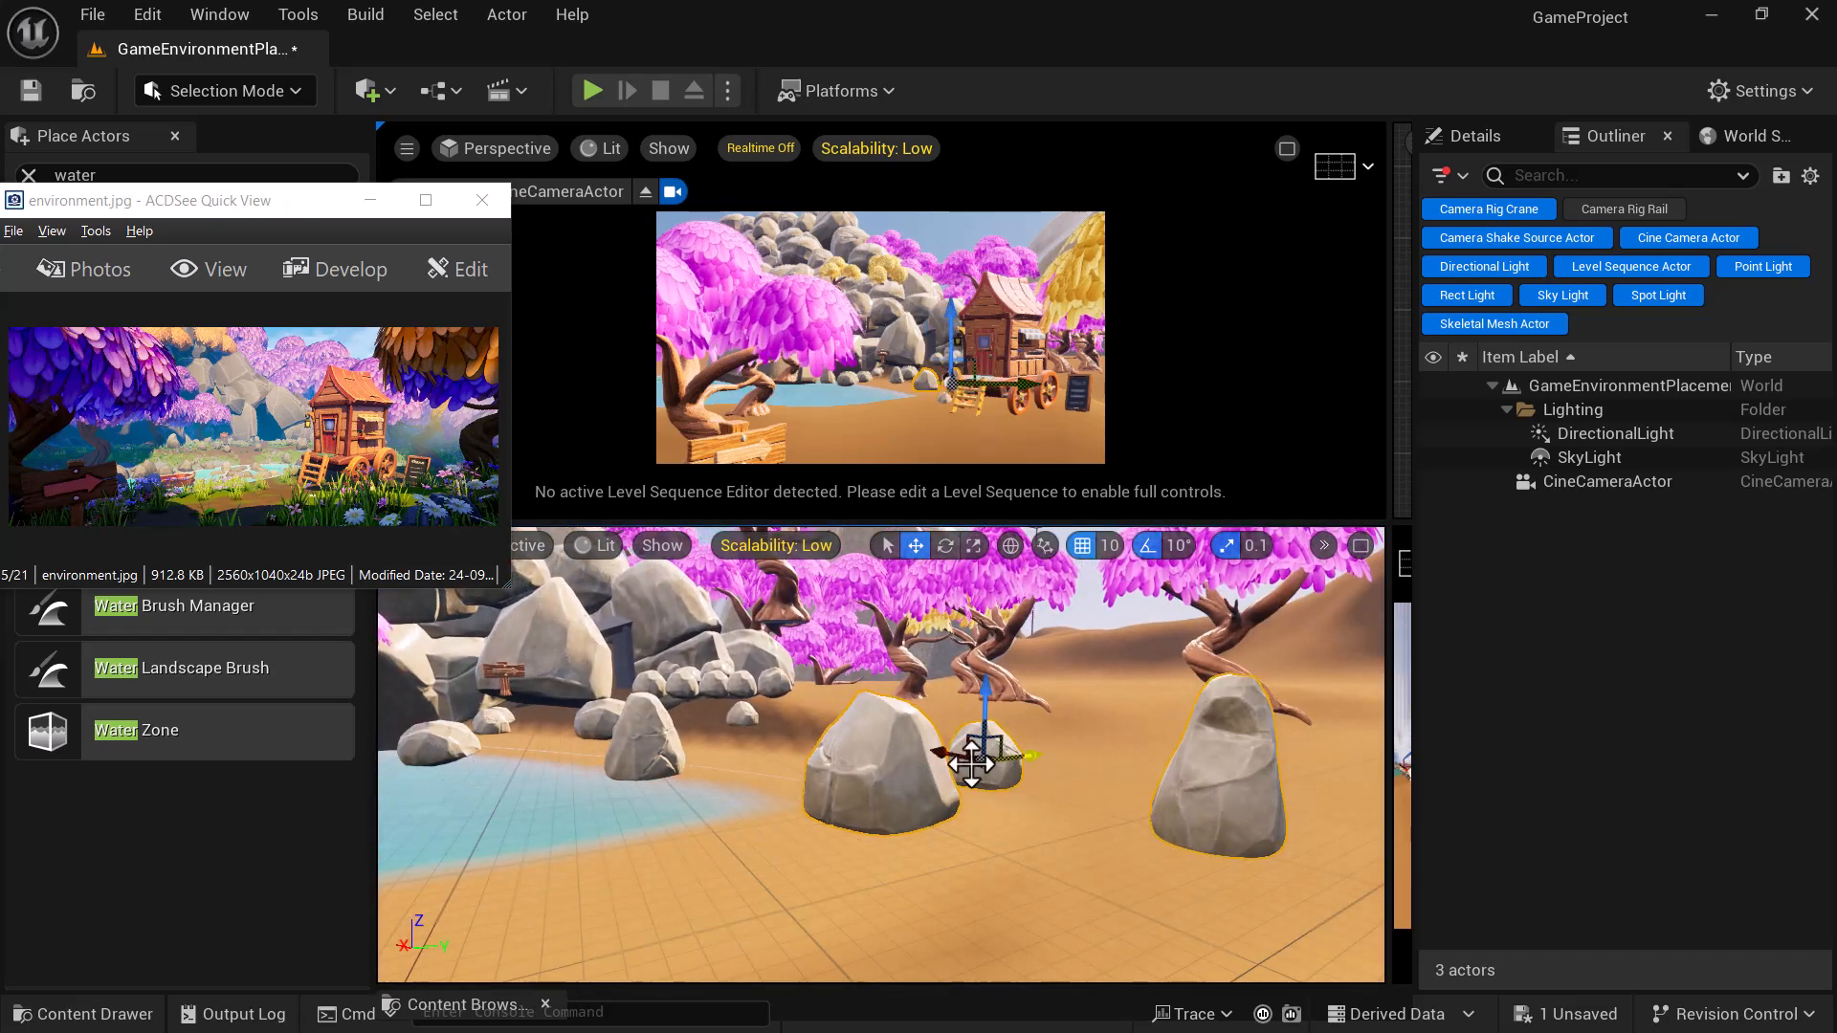
{"action": "left_click", "coordinate": [643, 739], "text": "ctrl"}
{"action": "left_click_drag", "start_coordinate": [640, 701], "coordinate": [640, 735]}
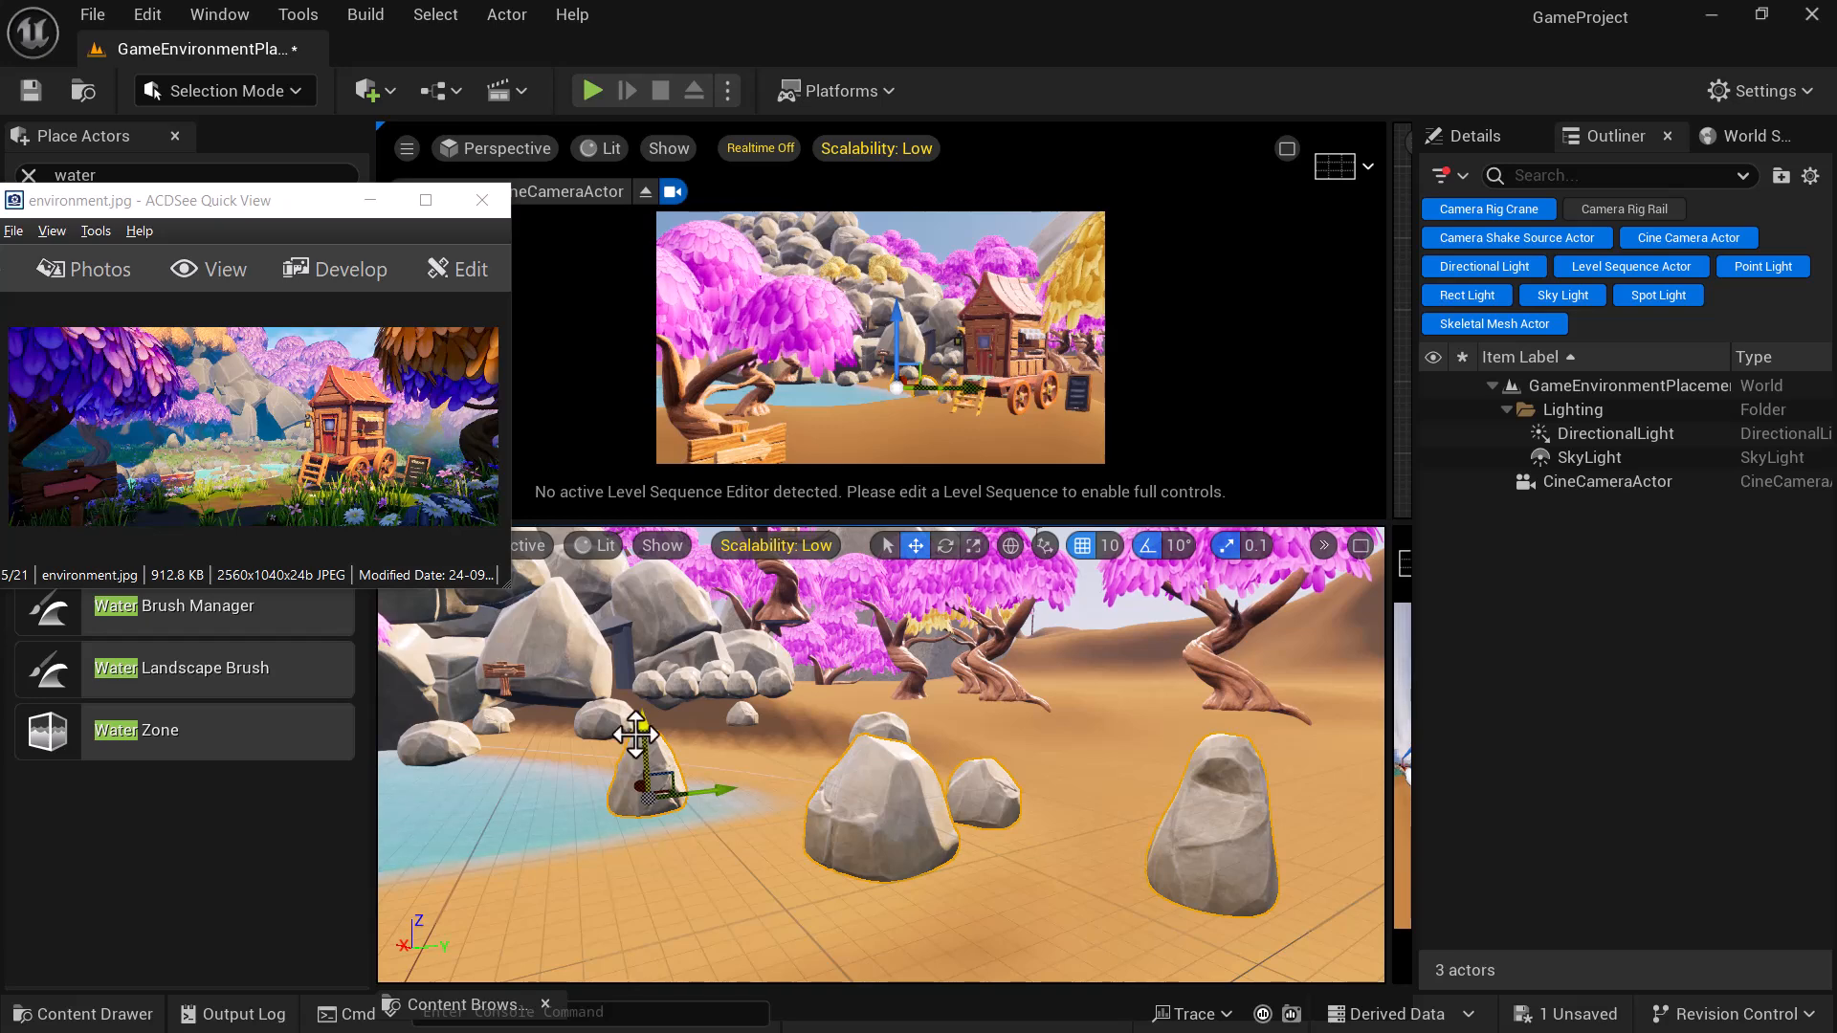
- Select the three large boulders along the lake's edge and lower them together into the ground, fine-tuning their height
{"action": "left_click", "coordinate": [444, 744]}
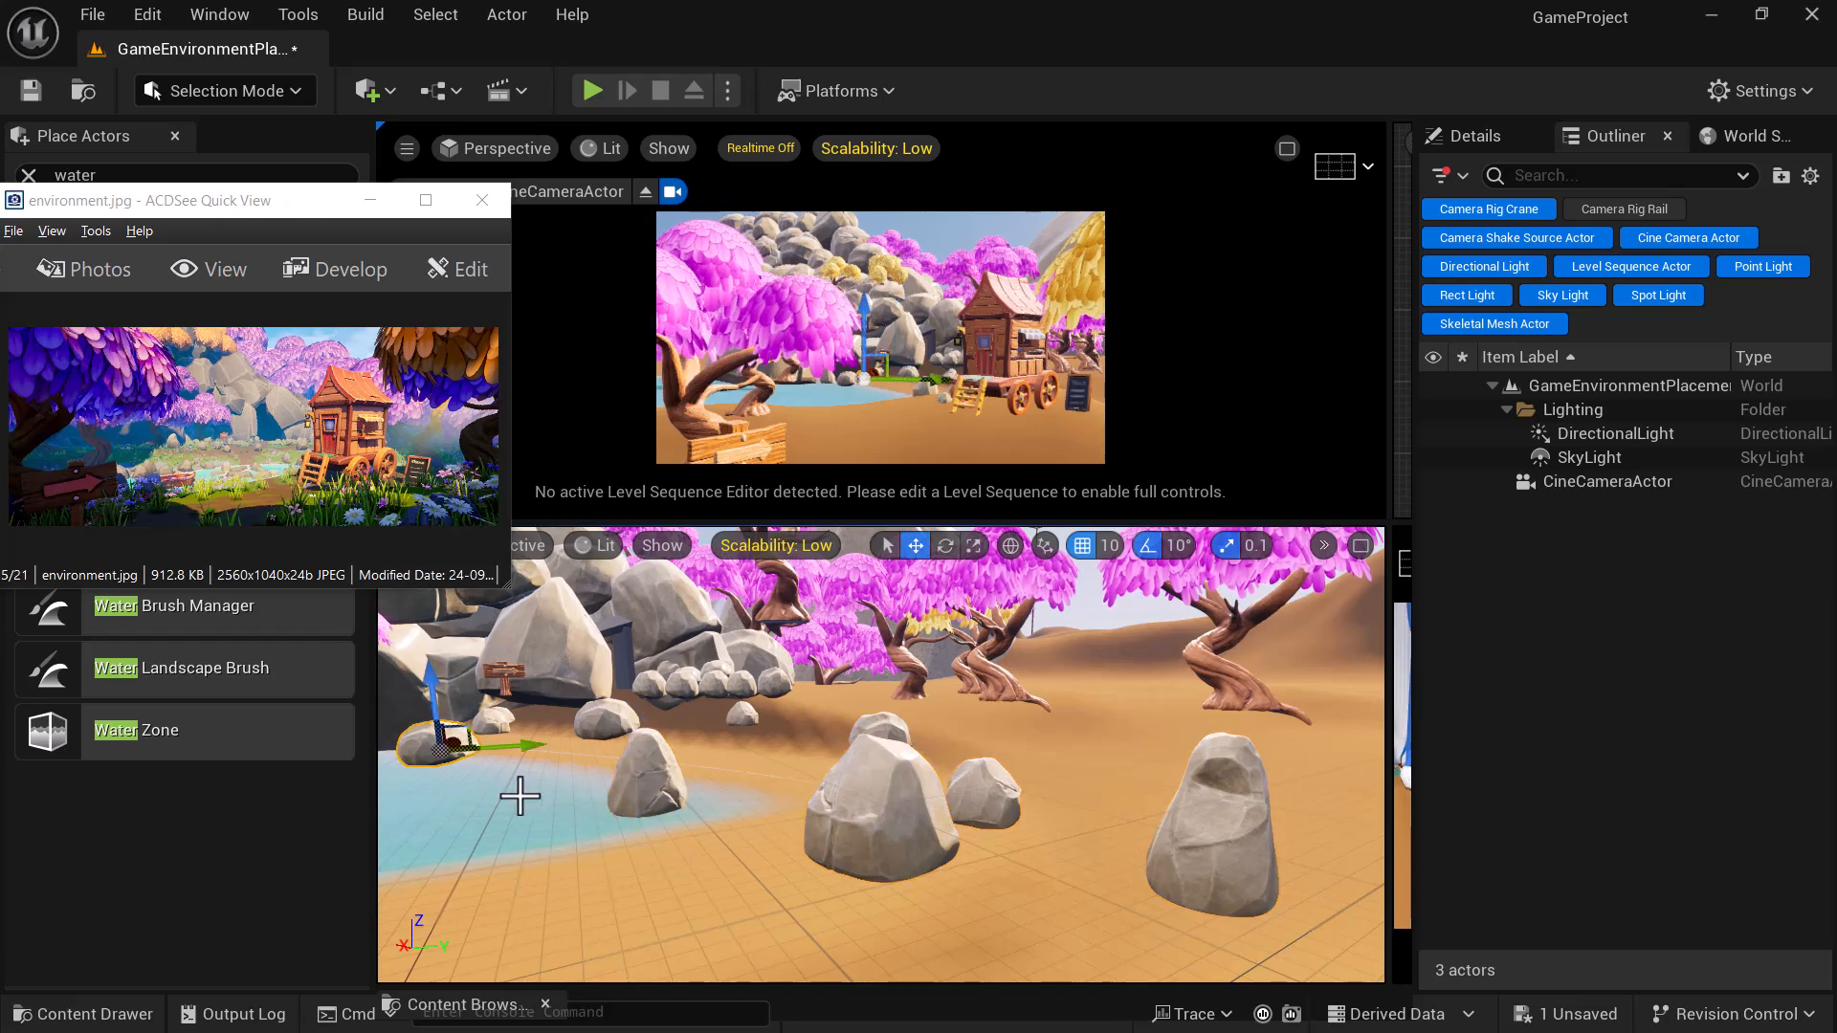
{"action": "key", "text": "f"}
{"action": "left_click_drag", "start_coordinate": [962, 840], "coordinate": [770, 861], "text": "alt"}
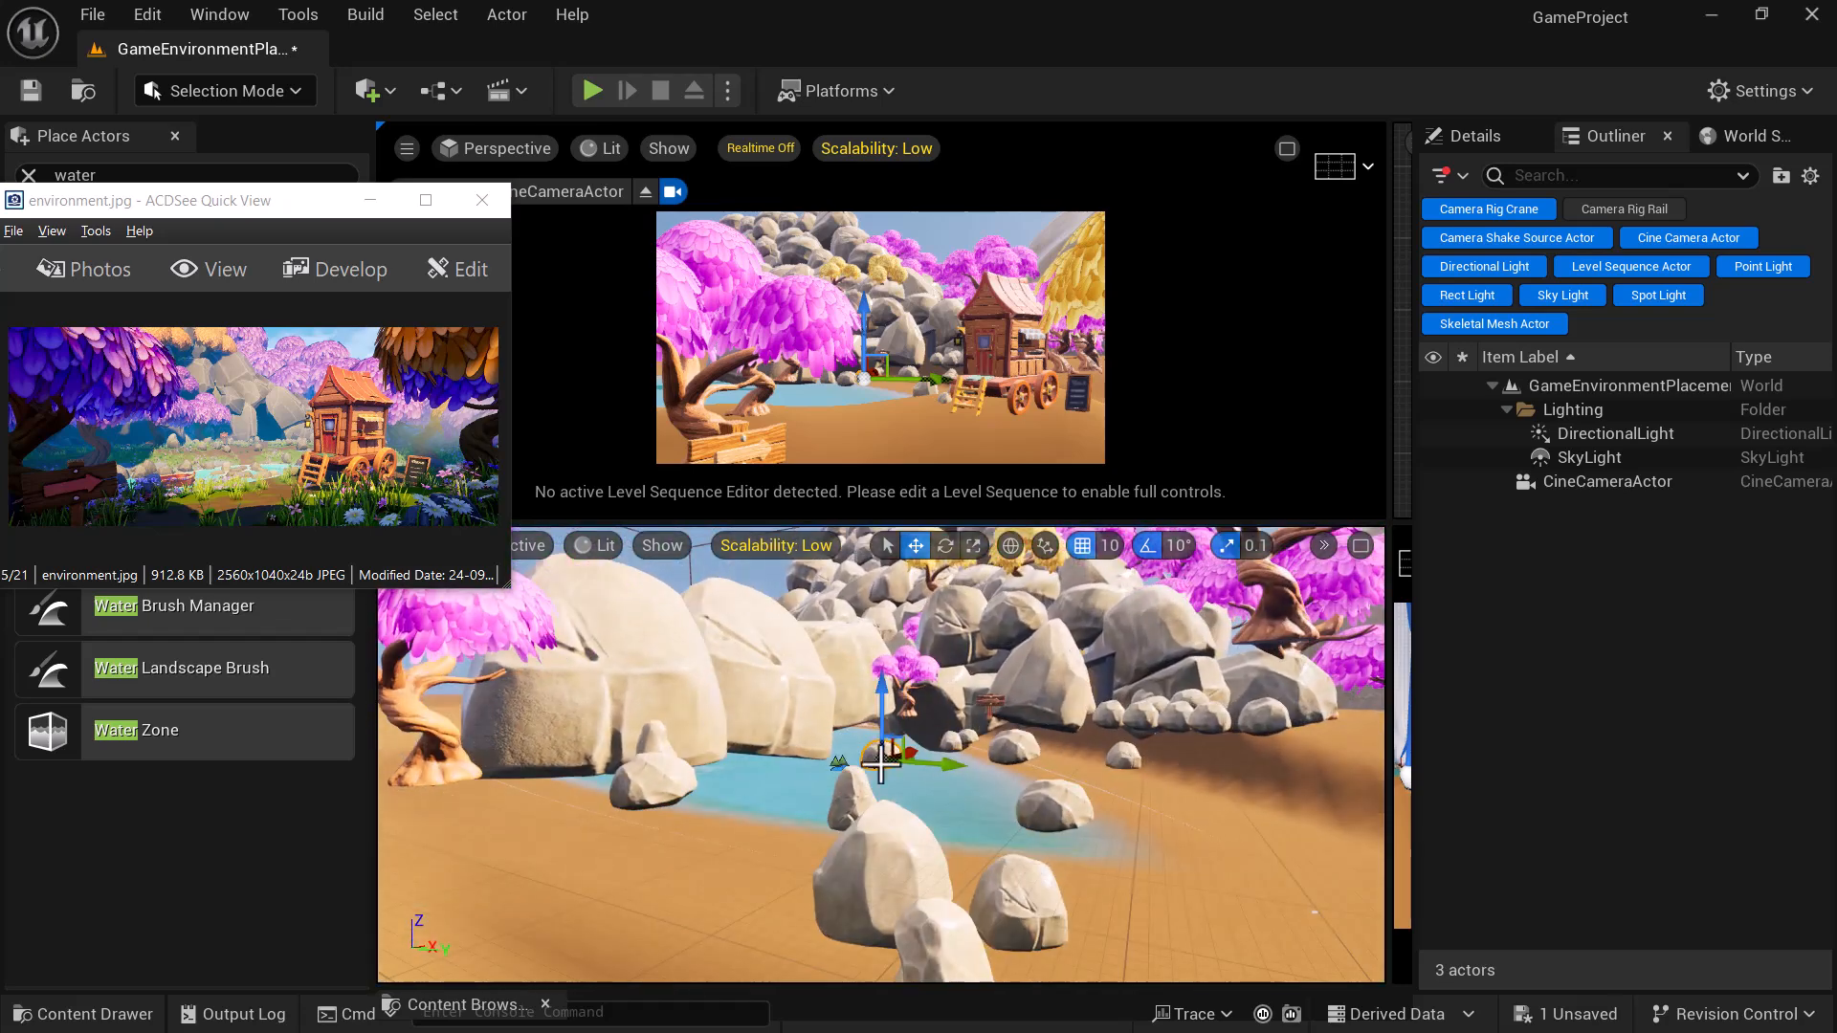
{"action": "left_click", "coordinate": [699, 710]}
{"action": "left_click", "coordinate": [815, 705], "text": "ctrl"}
{"action": "left_click", "coordinate": [855, 665], "text": "ctrl"}
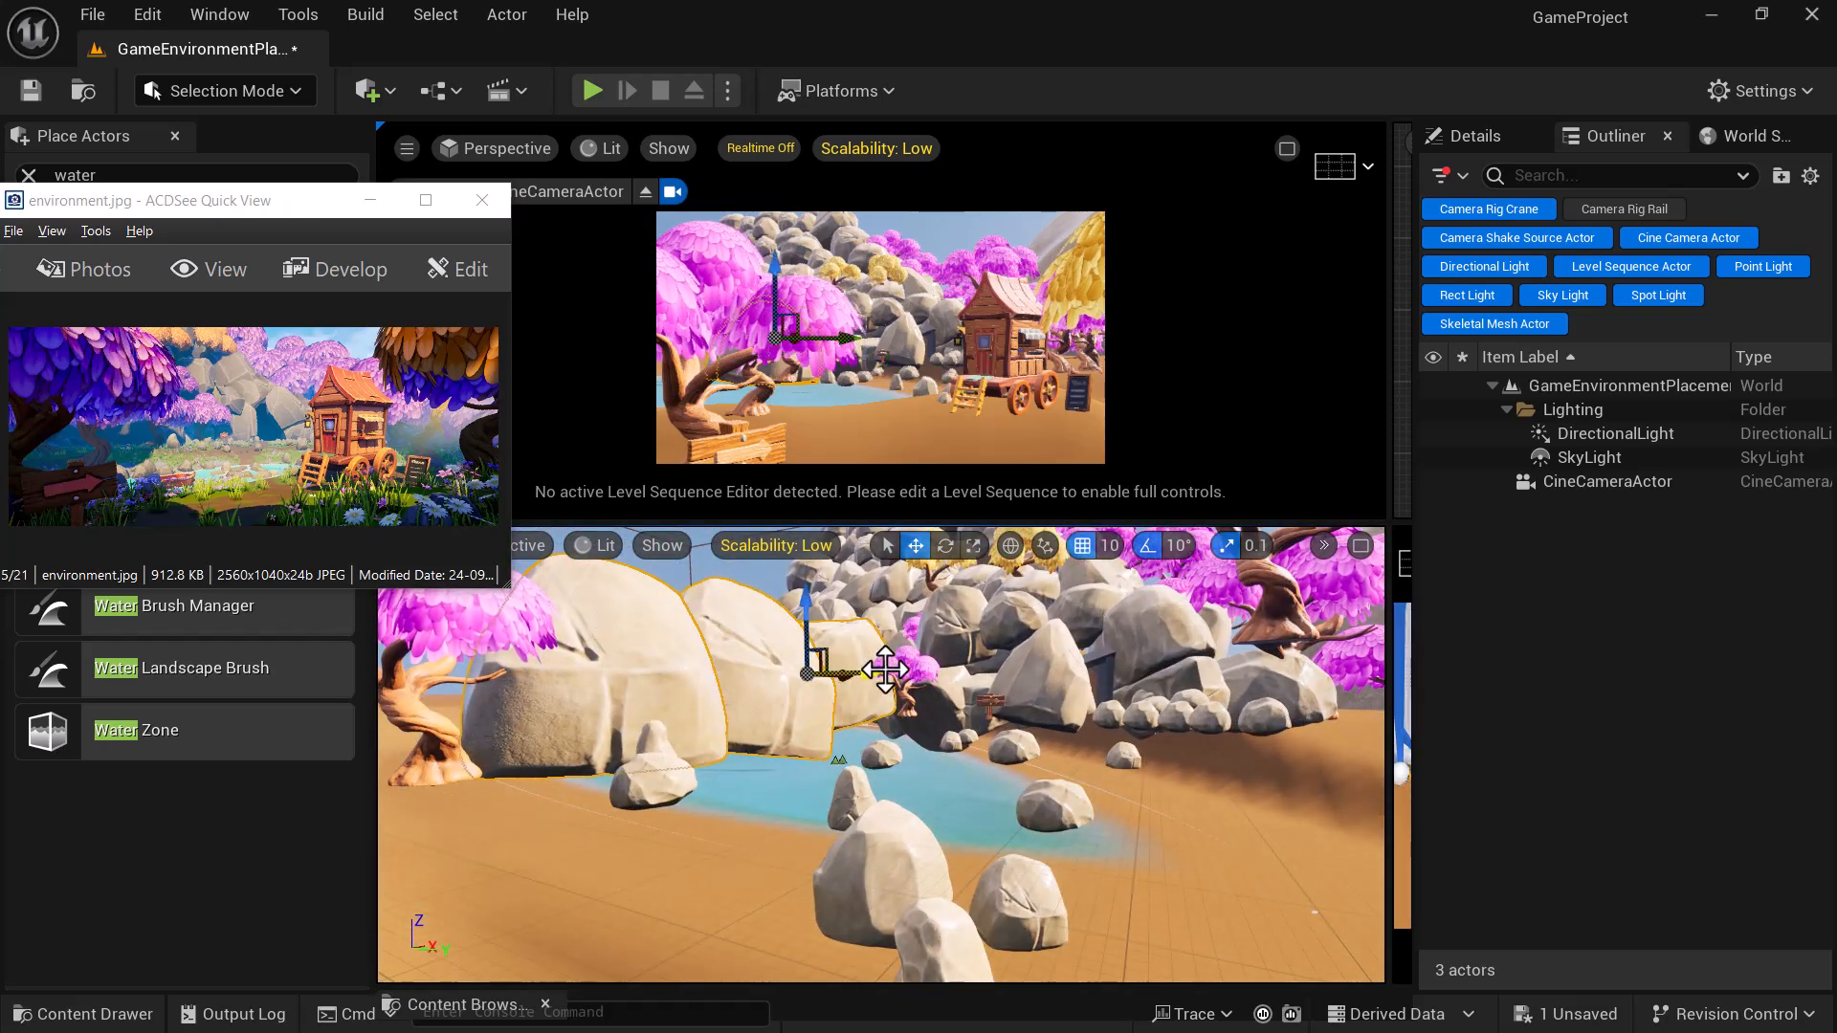
{"action": "mouse_move", "coordinate": [833, 788]}
{"action": "left_mouse_down", "text": "alt"}
{"action": "mouse_move", "coordinate": [867, 718]}
{"action": "mouse_move", "coordinate": [856, 780]}
{"action": "left_mouse_up", "text": "alt"}
{"action": "left_click_drag", "start_coordinate": [756, 600], "coordinate": [756, 643]}
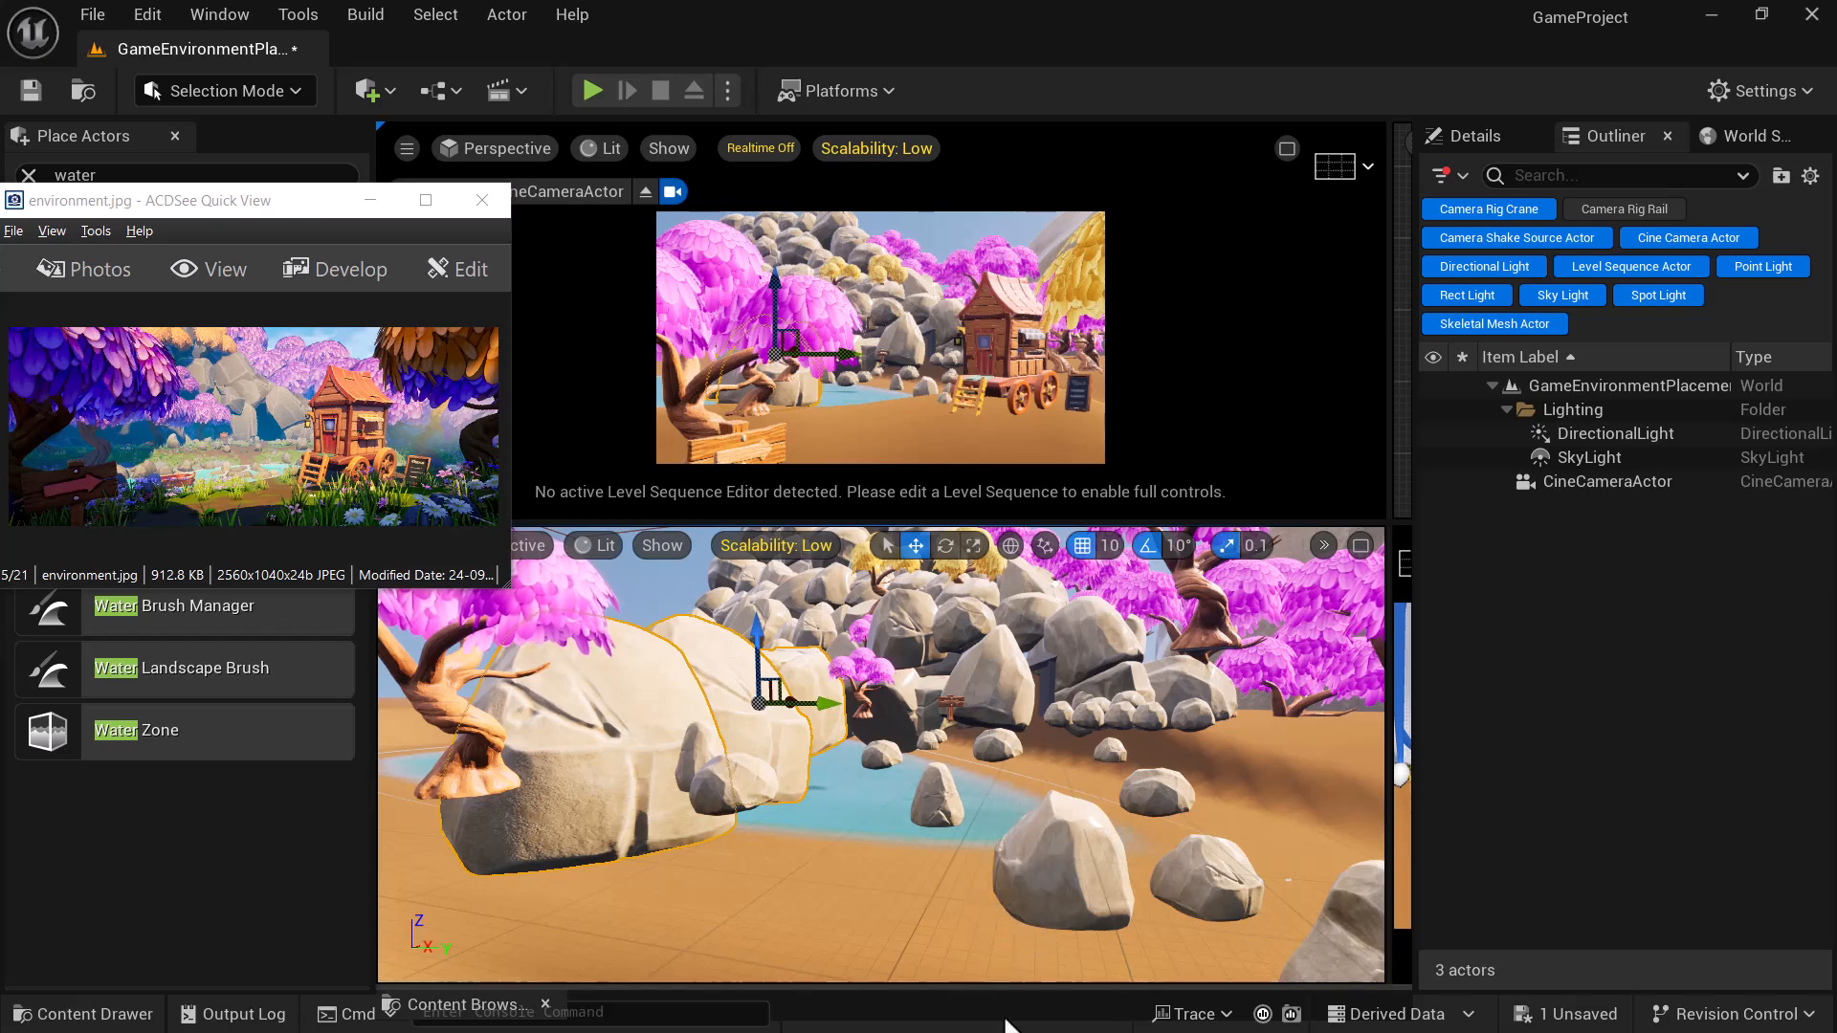
{"action": "left_click_drag", "start_coordinate": [754, 635], "coordinate": [751, 638]}
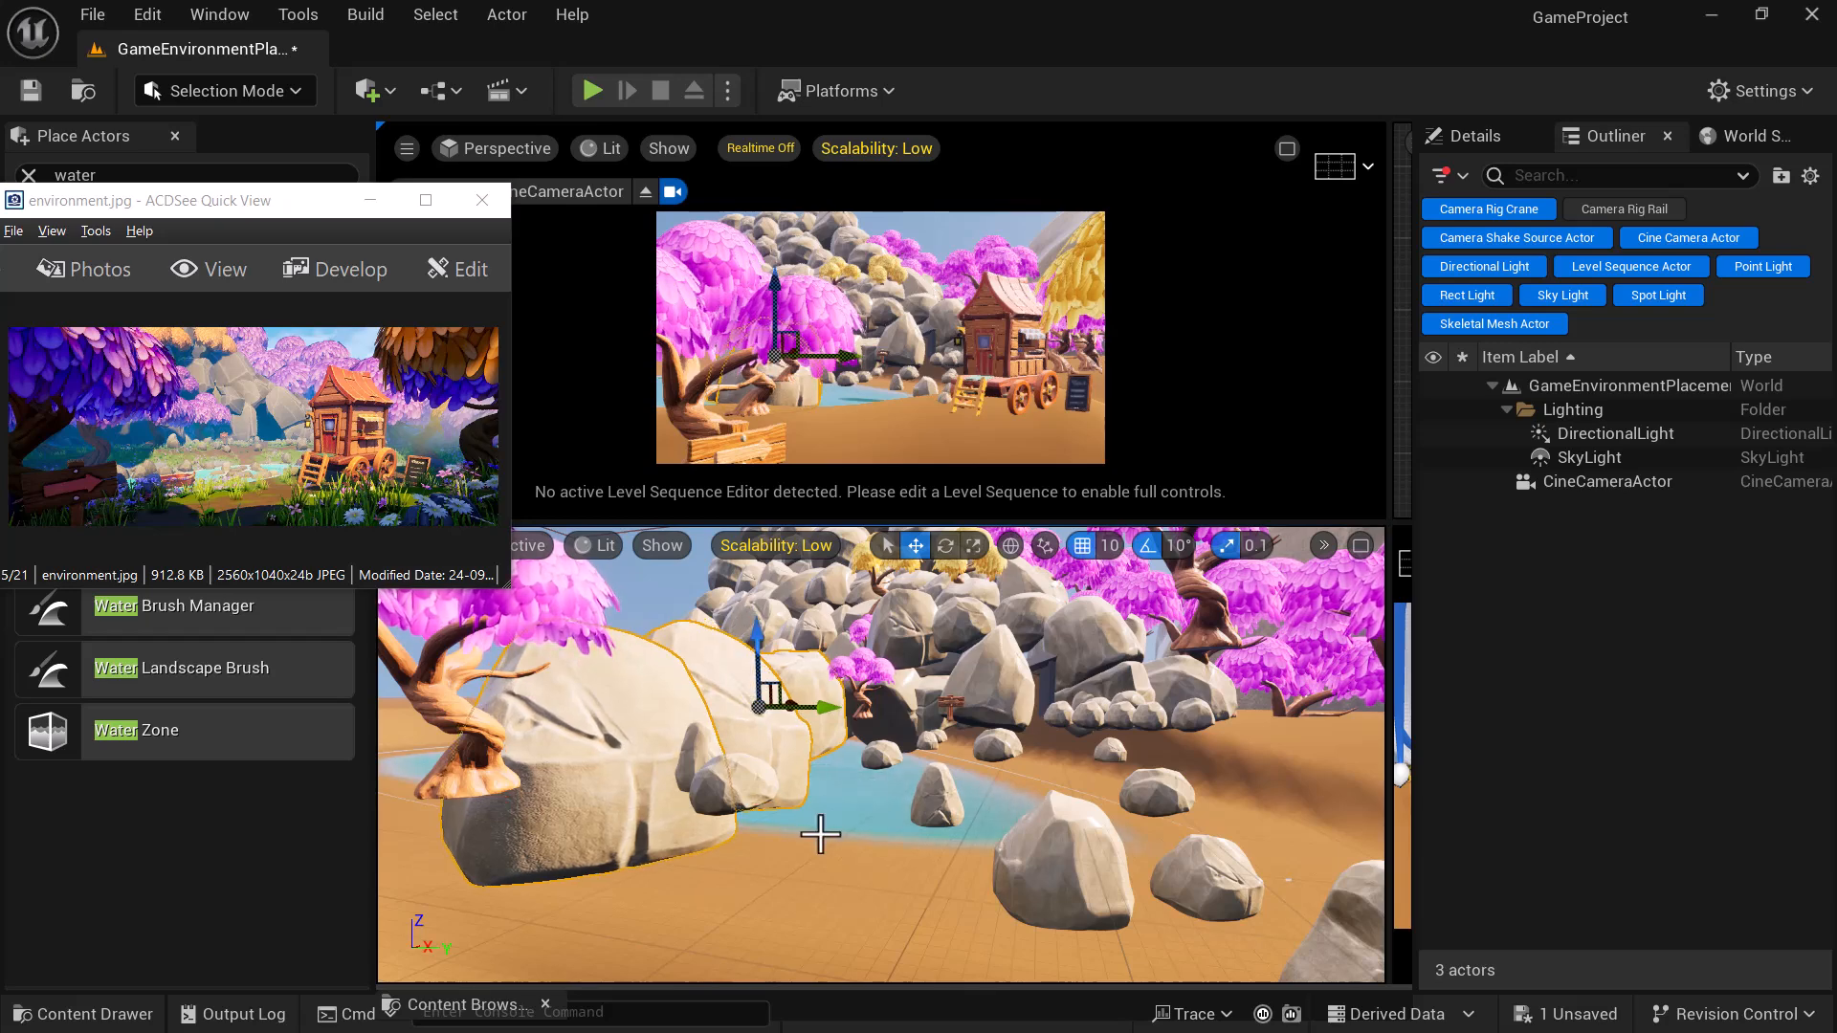
{"action": "left_click_drag", "start_coordinate": [777, 308], "coordinate": [776, 307]}
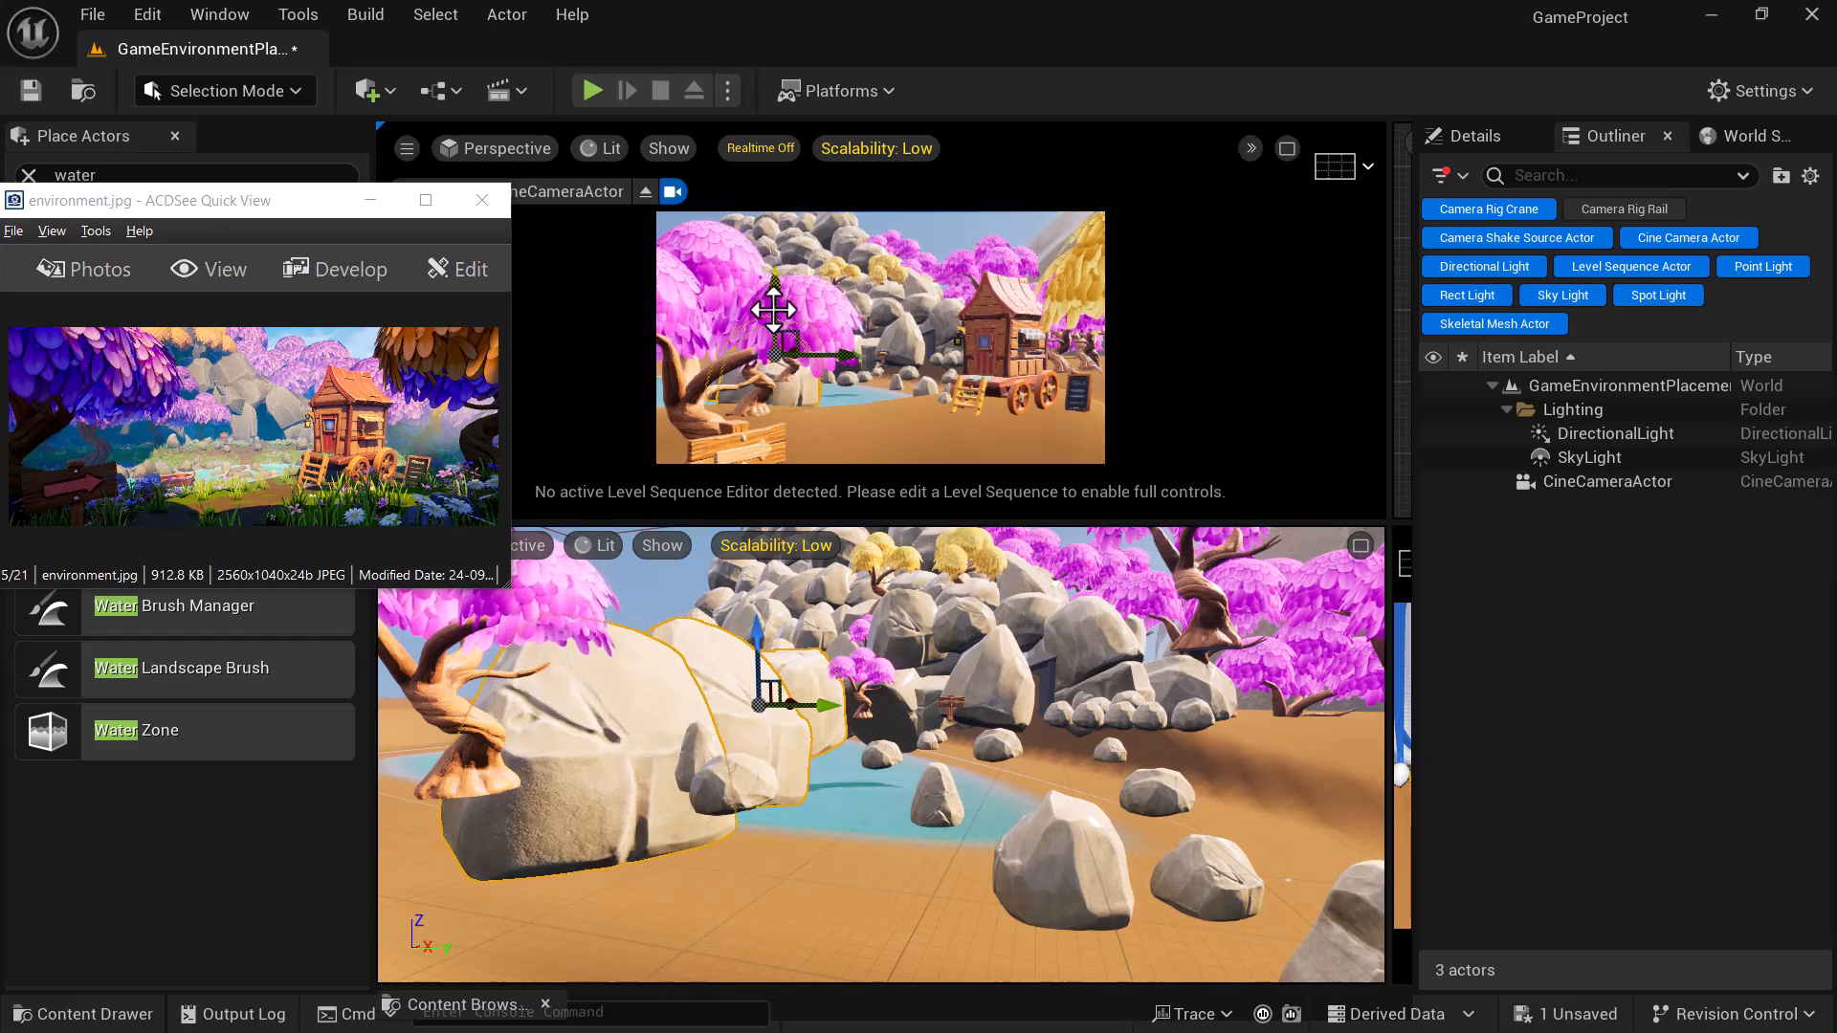
- Select WaterBodyLake and choose its SplineComp component in its details
{"action": "left_click", "coordinate": [788, 380]}
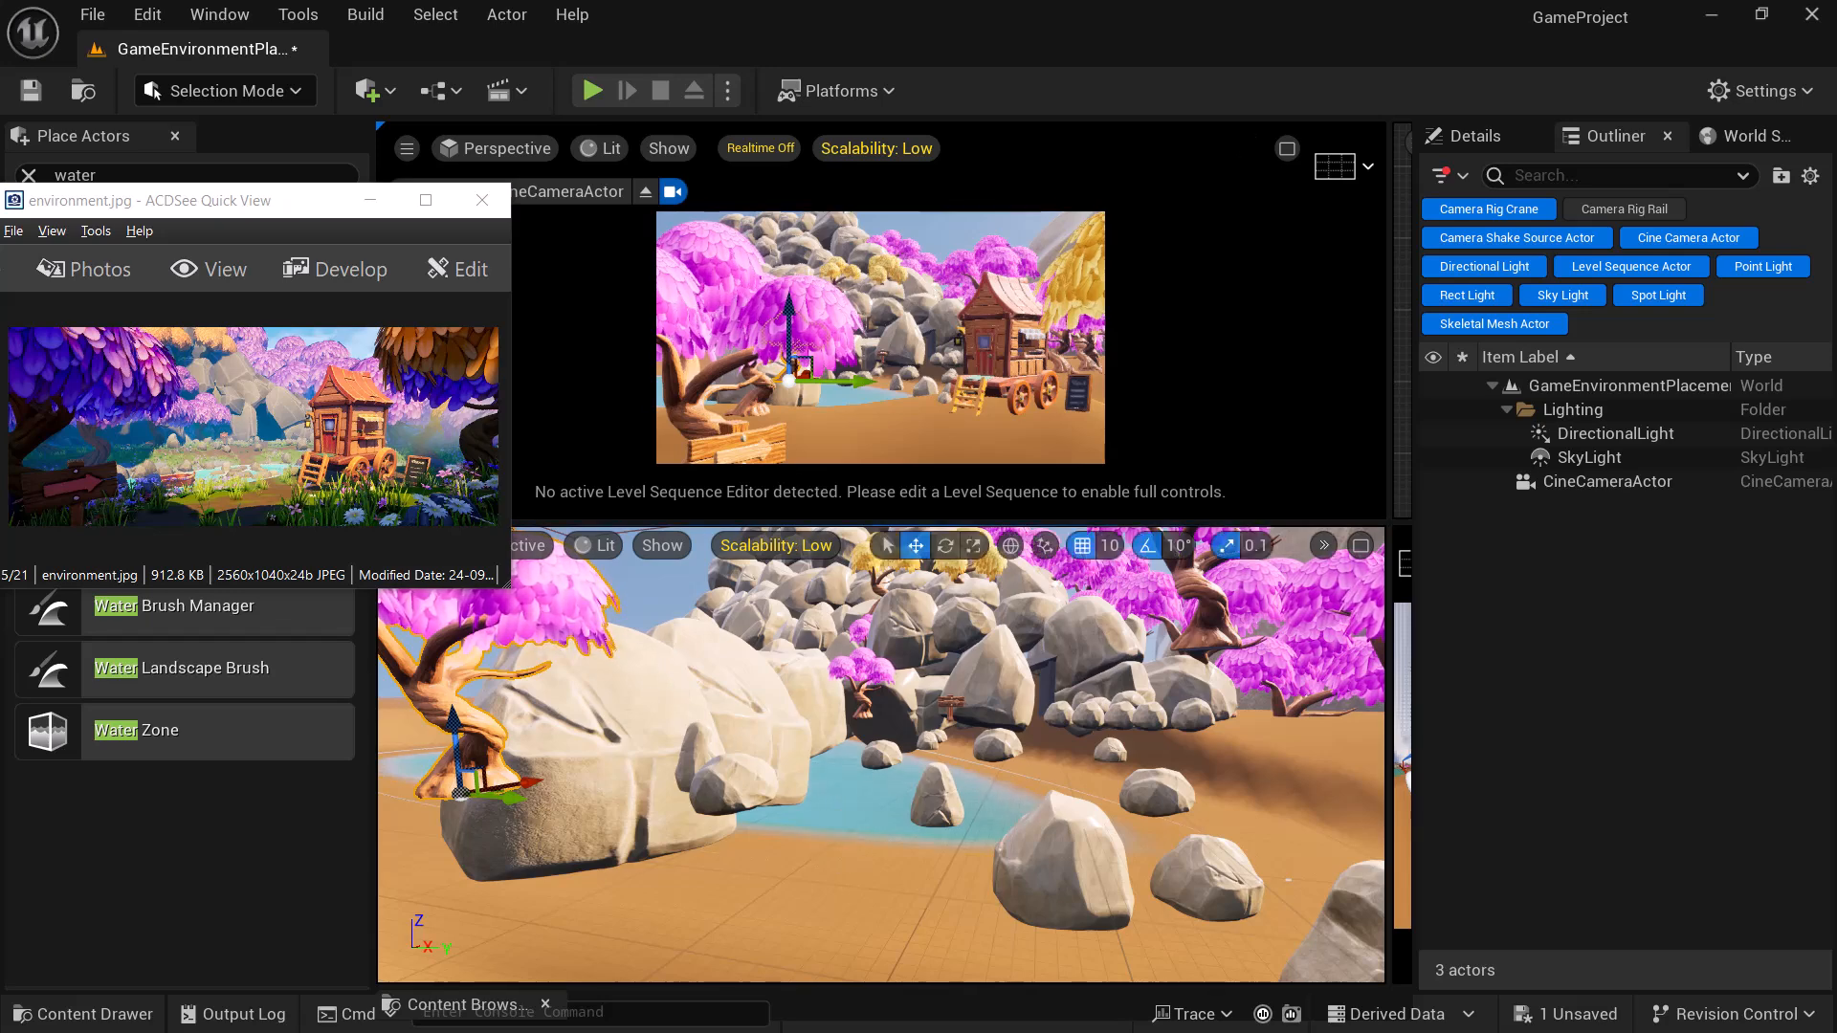
{"action": "left_click", "coordinate": [842, 810]}
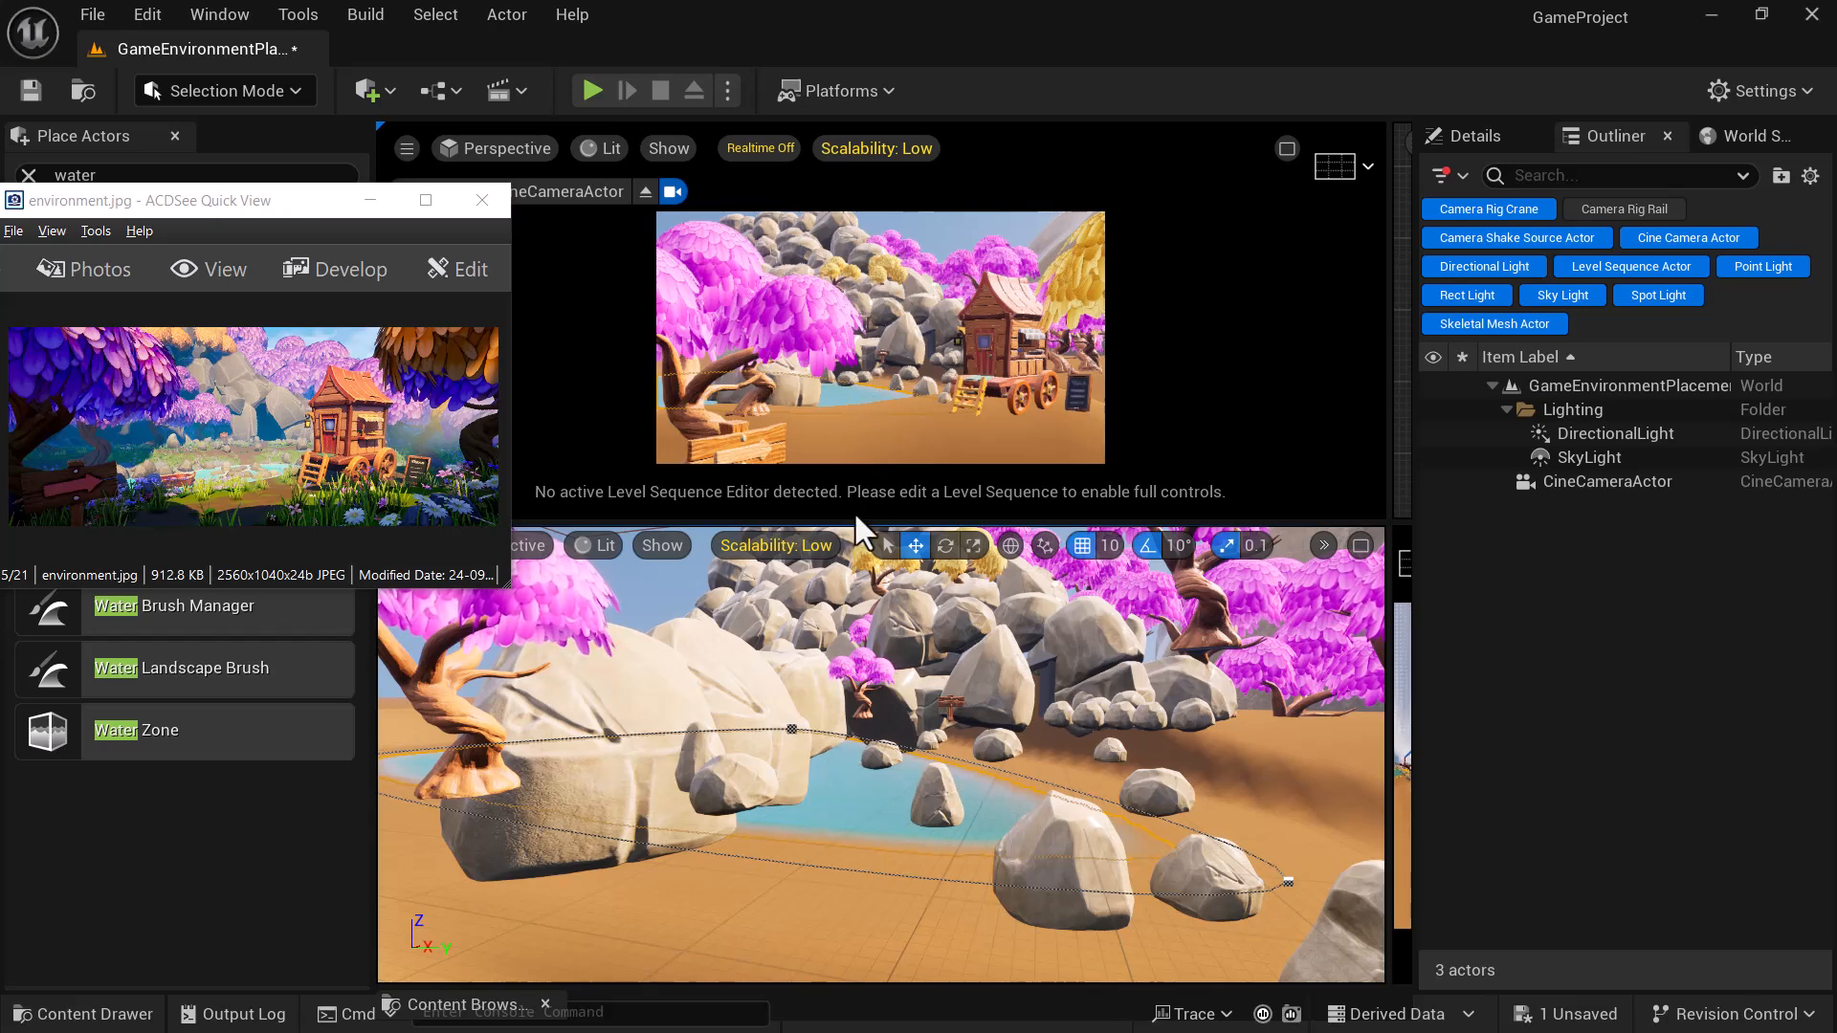
{"action": "left_click_drag", "start_coordinate": [857, 800], "coordinate": [947, 674], "text": "alt"}
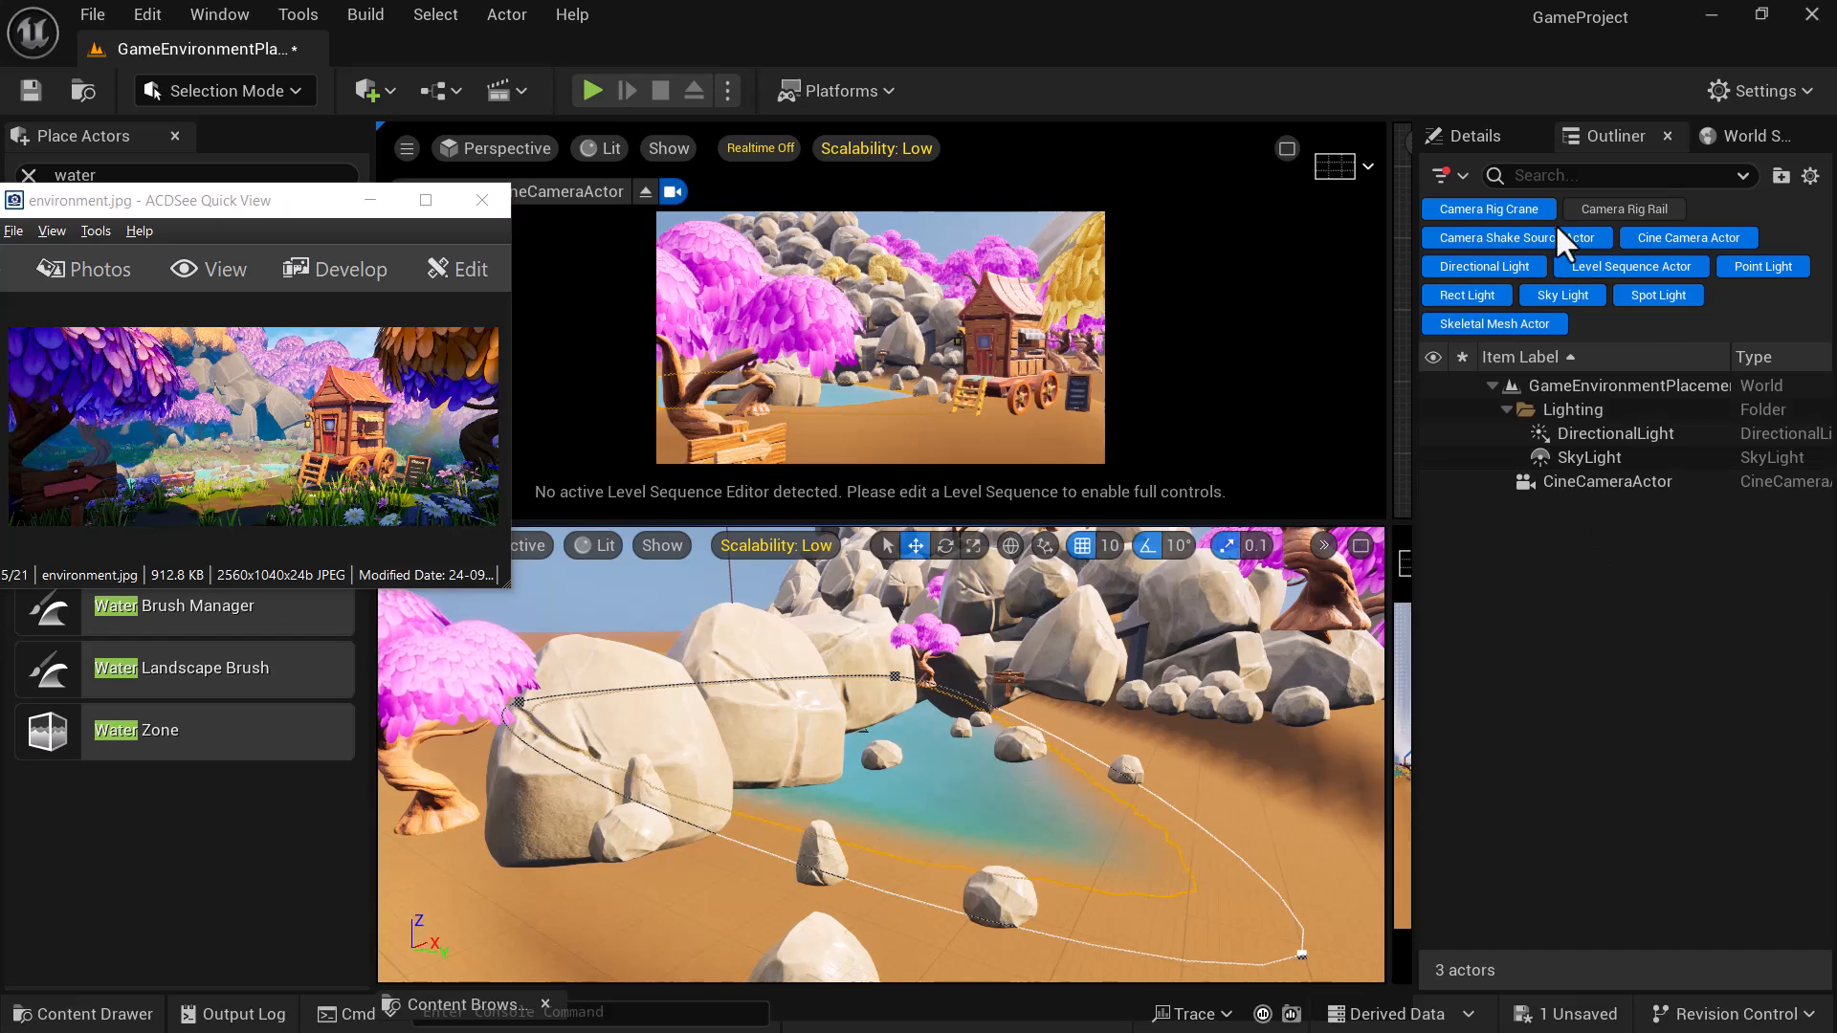
{"action": "left_click", "coordinate": [1485, 135]}
{"action": "left_click", "coordinate": [1570, 272]}
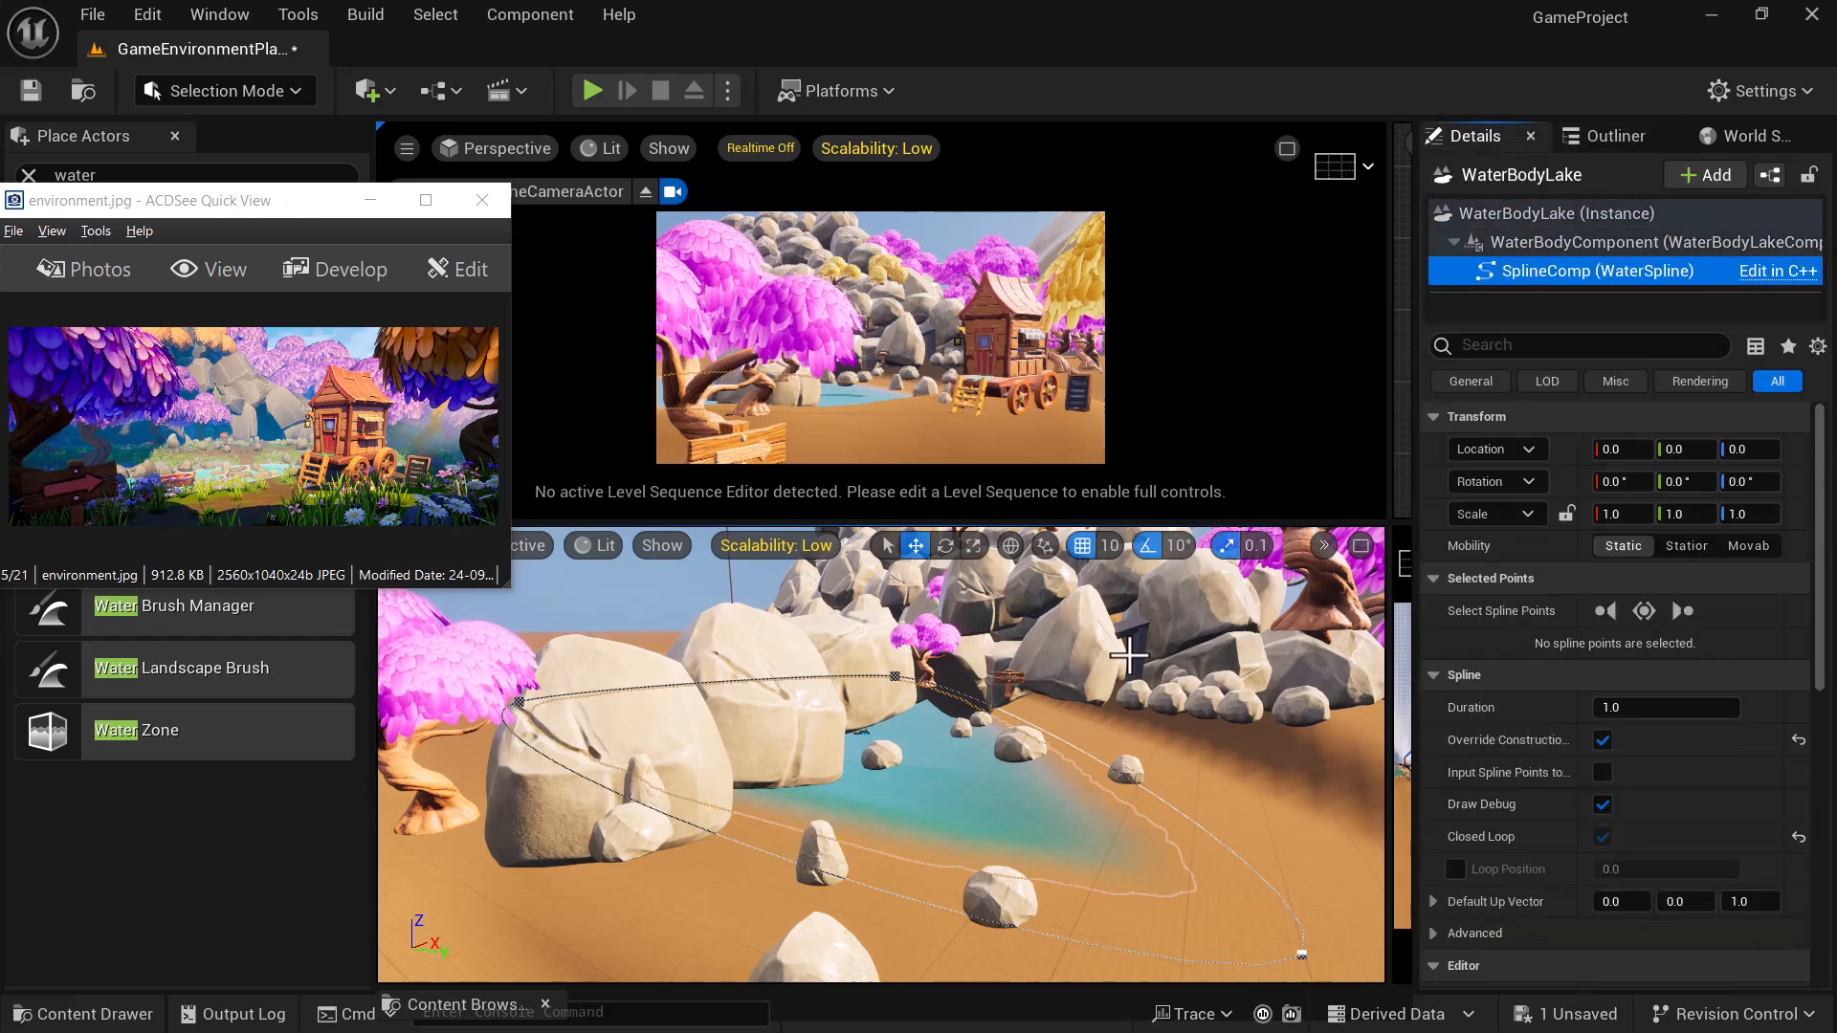
- Move the lake spline's rear point near the rock pile inward to about X 6743, Y -740
{"action": "left_click", "coordinate": [895, 675]}
{"action": "scroll", "coordinate": [924, 750], "scroll_direction": "down", "scroll_amount": 4}
{"action": "scroll", "coordinate": [924, 750], "scroll_direction": "up", "scroll_amount": 3}
{"action": "scroll", "coordinate": [939, 750], "scroll_direction": "down", "scroll_amount": 3}
{"action": "left_click_drag", "start_coordinate": [940, 752], "coordinate": [871, 752], "text": "alt"}
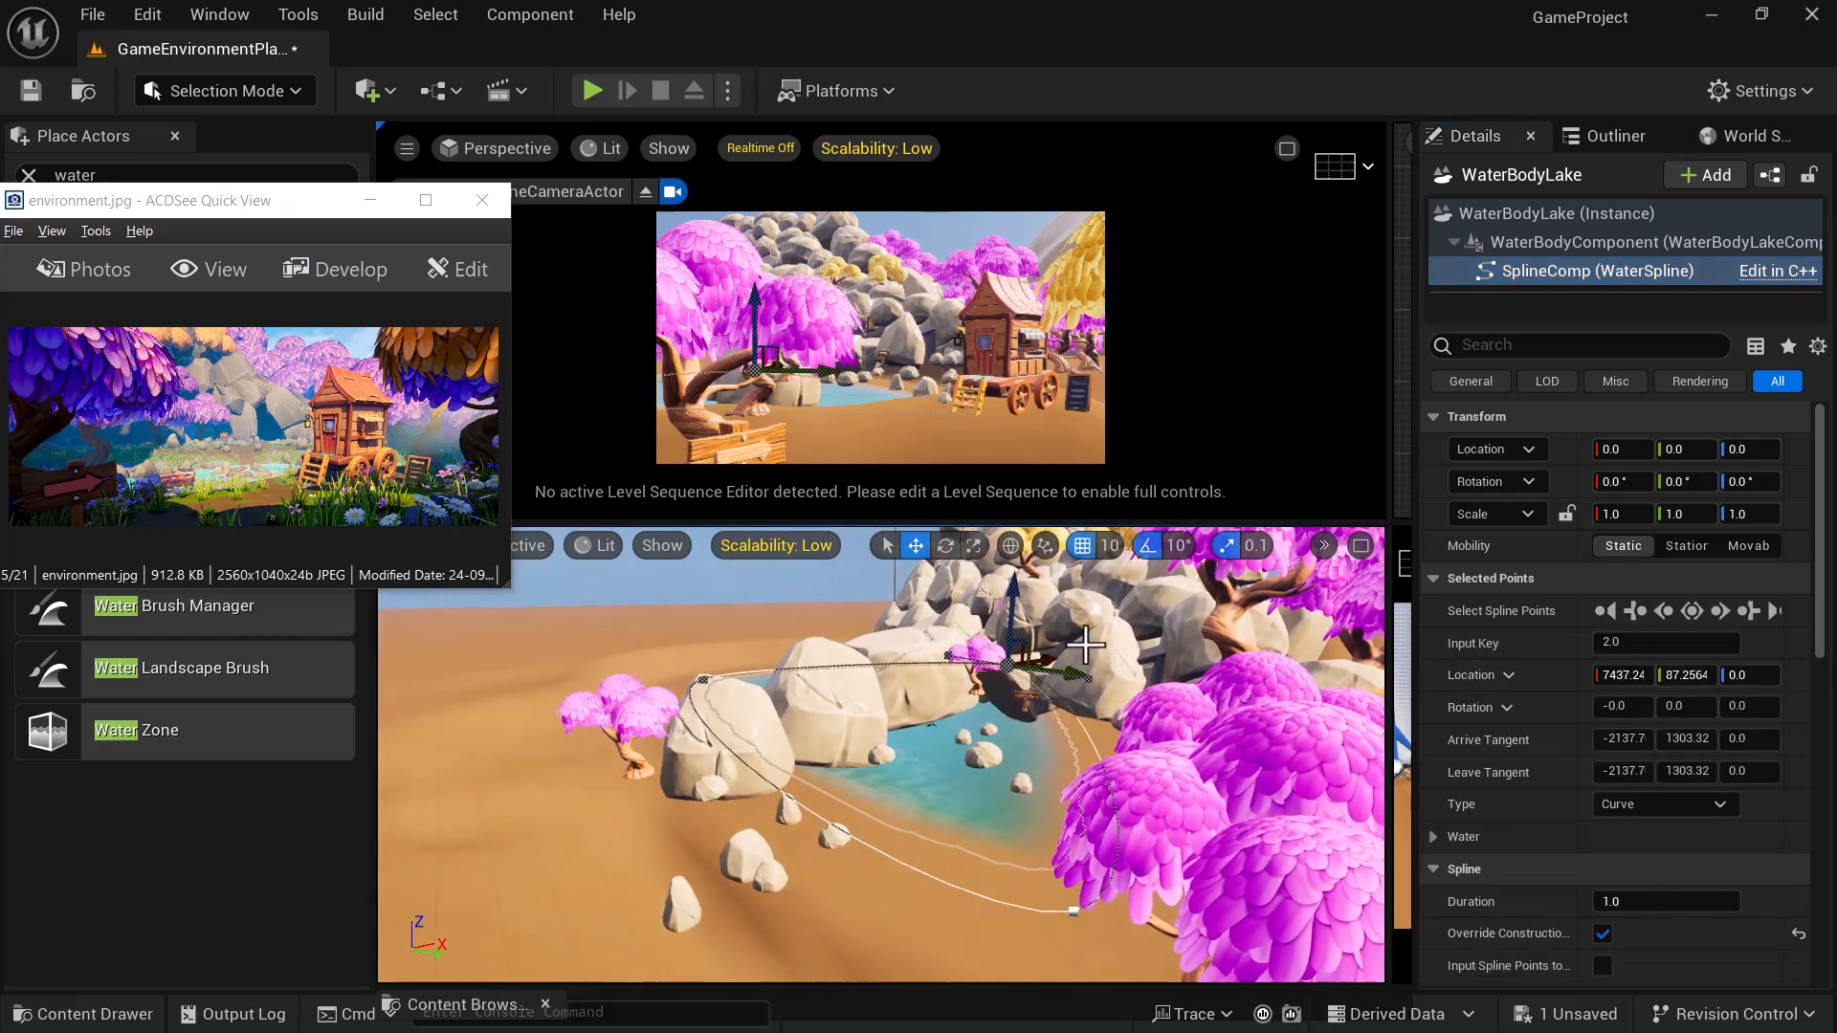
{"action": "left_click_drag", "start_coordinate": [1037, 650], "coordinate": [994, 661]}
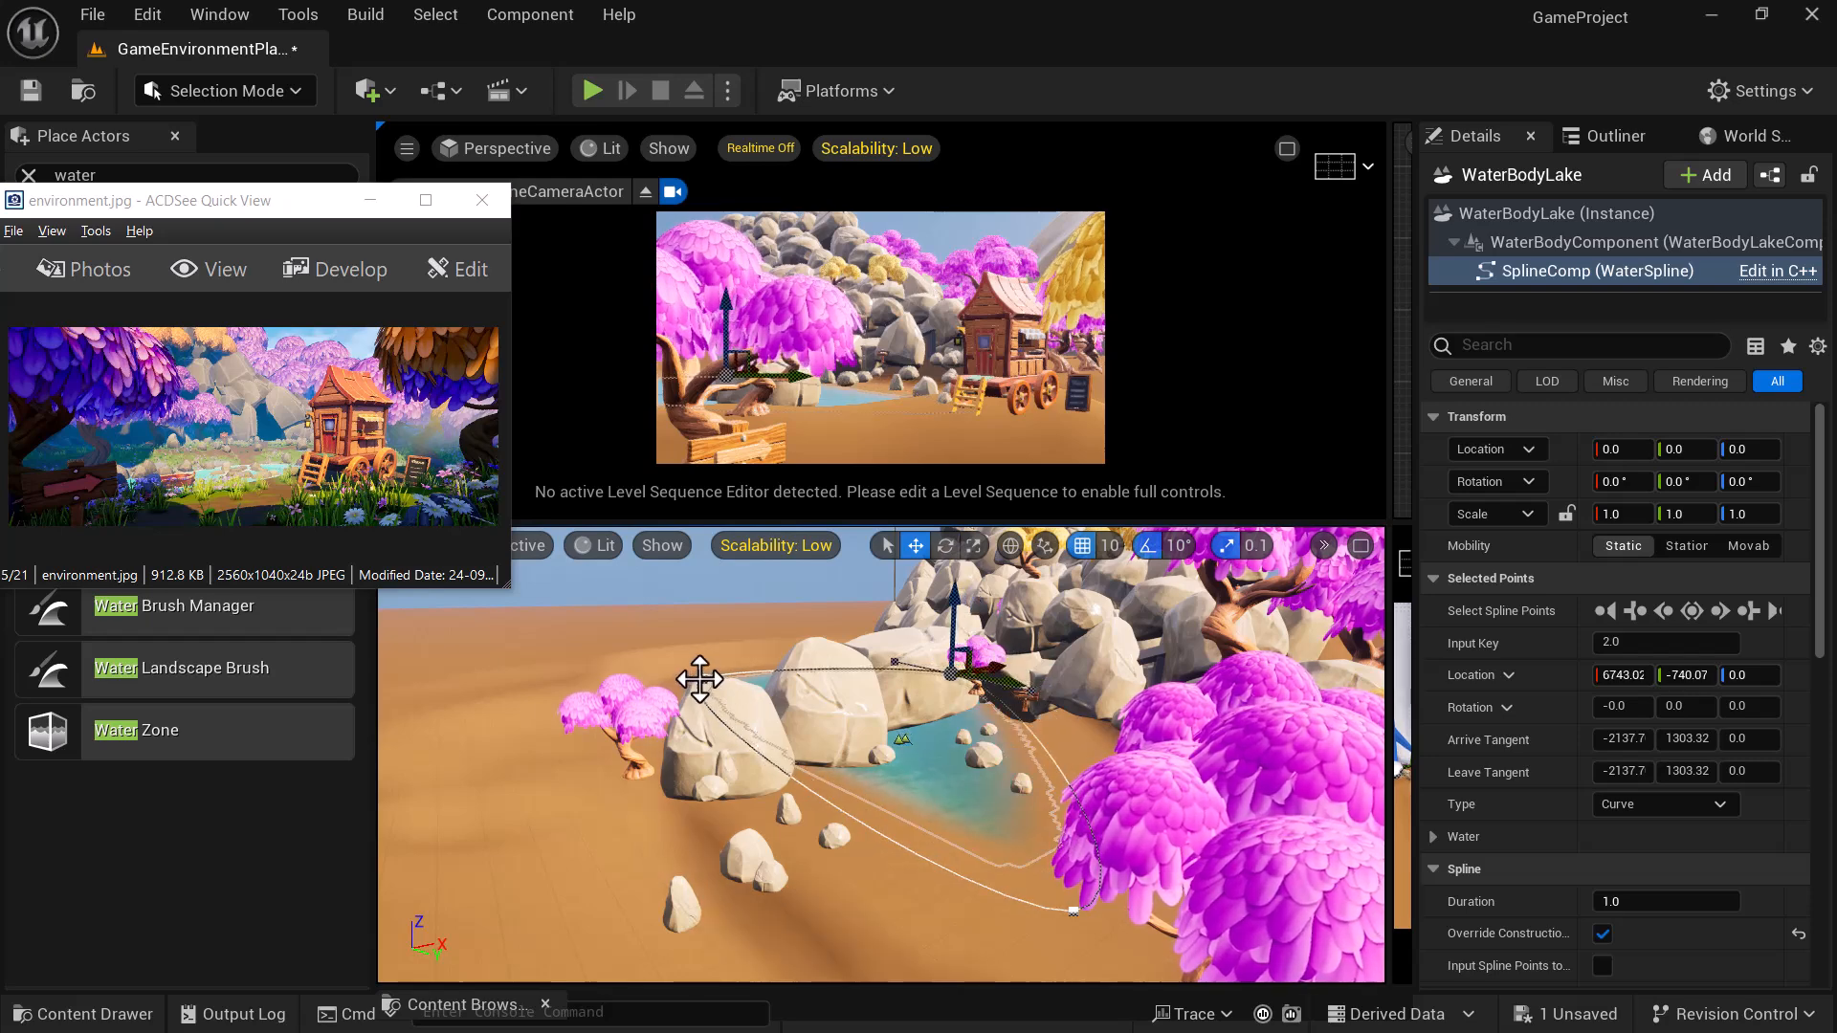
- Move the lake spline's point beyond the large boulders inward to about X 5181, Y -2570
{"action": "left_click", "coordinate": [703, 679]}
{"action": "scroll", "coordinate": [864, 764], "scroll_direction": "down", "scroll_amount": 3}
{"action": "left_click_drag", "start_coordinate": [866, 765], "coordinate": [990, 771], "text": "alt"}
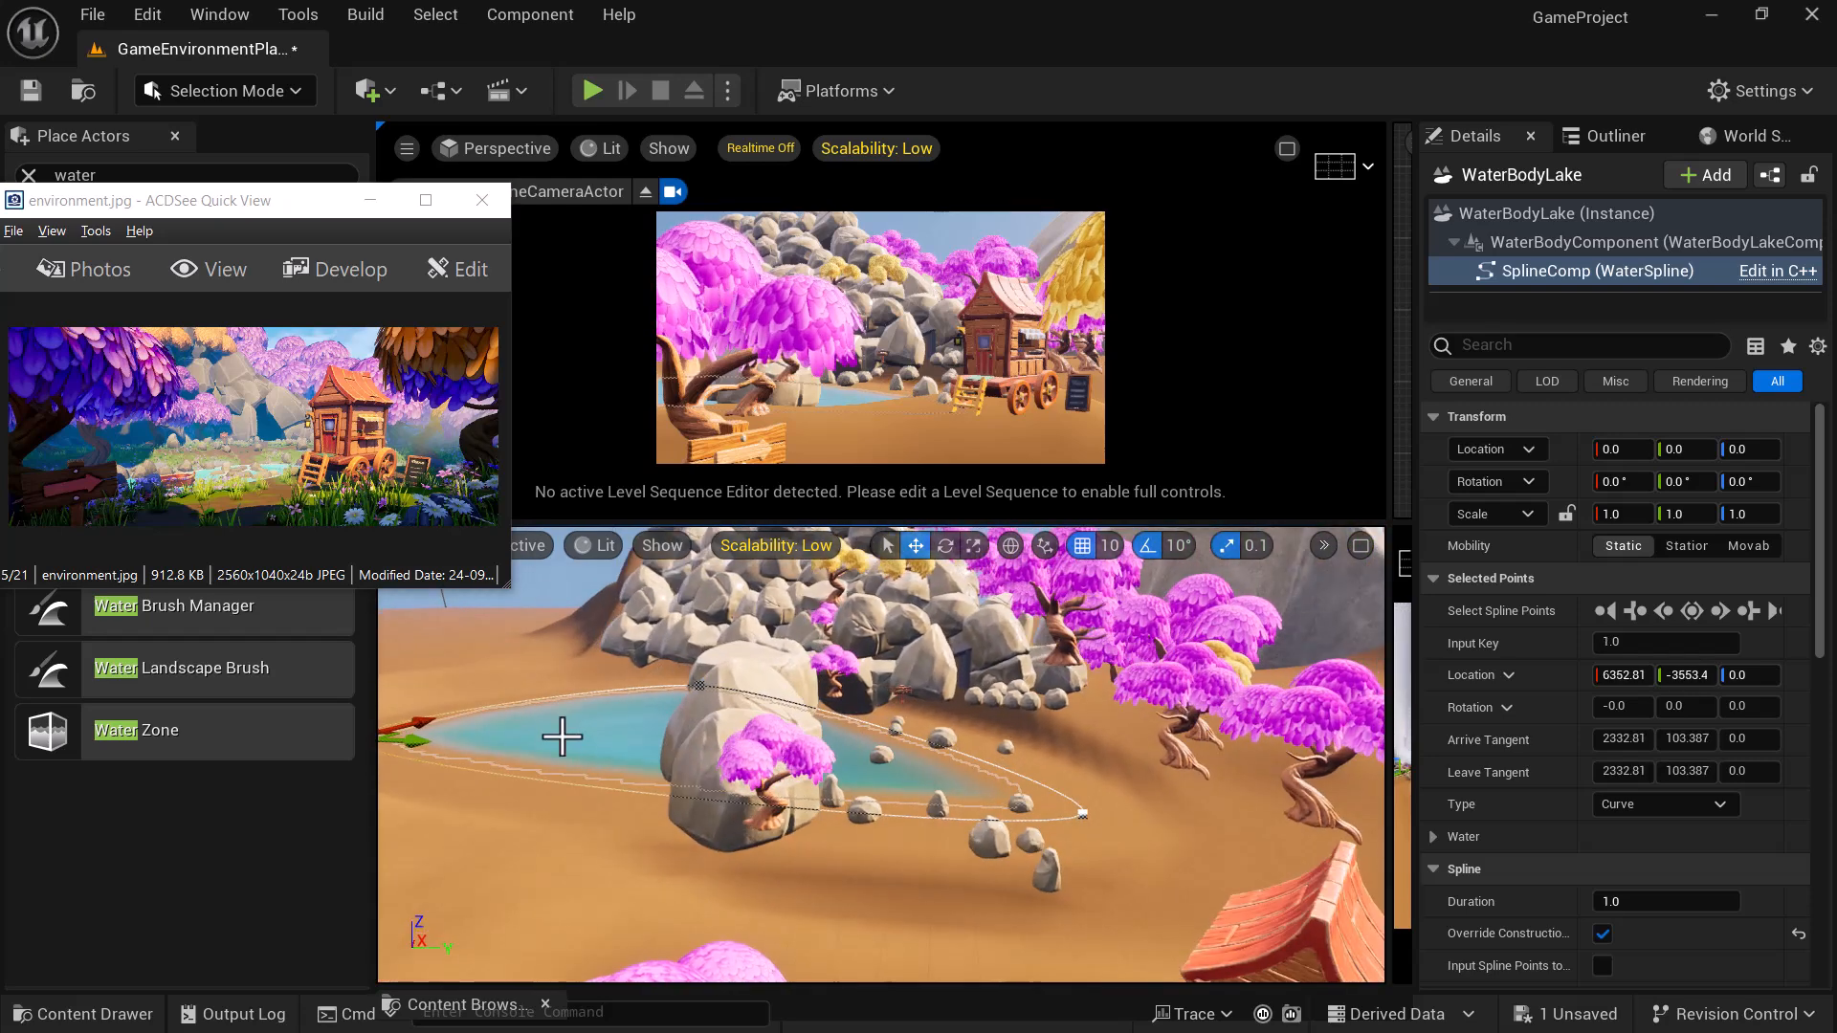
{"action": "scroll", "coordinate": [570, 731], "scroll_direction": "down", "scroll_amount": 3}
{"action": "left_click_drag", "start_coordinate": [495, 743], "coordinate": [664, 750]}
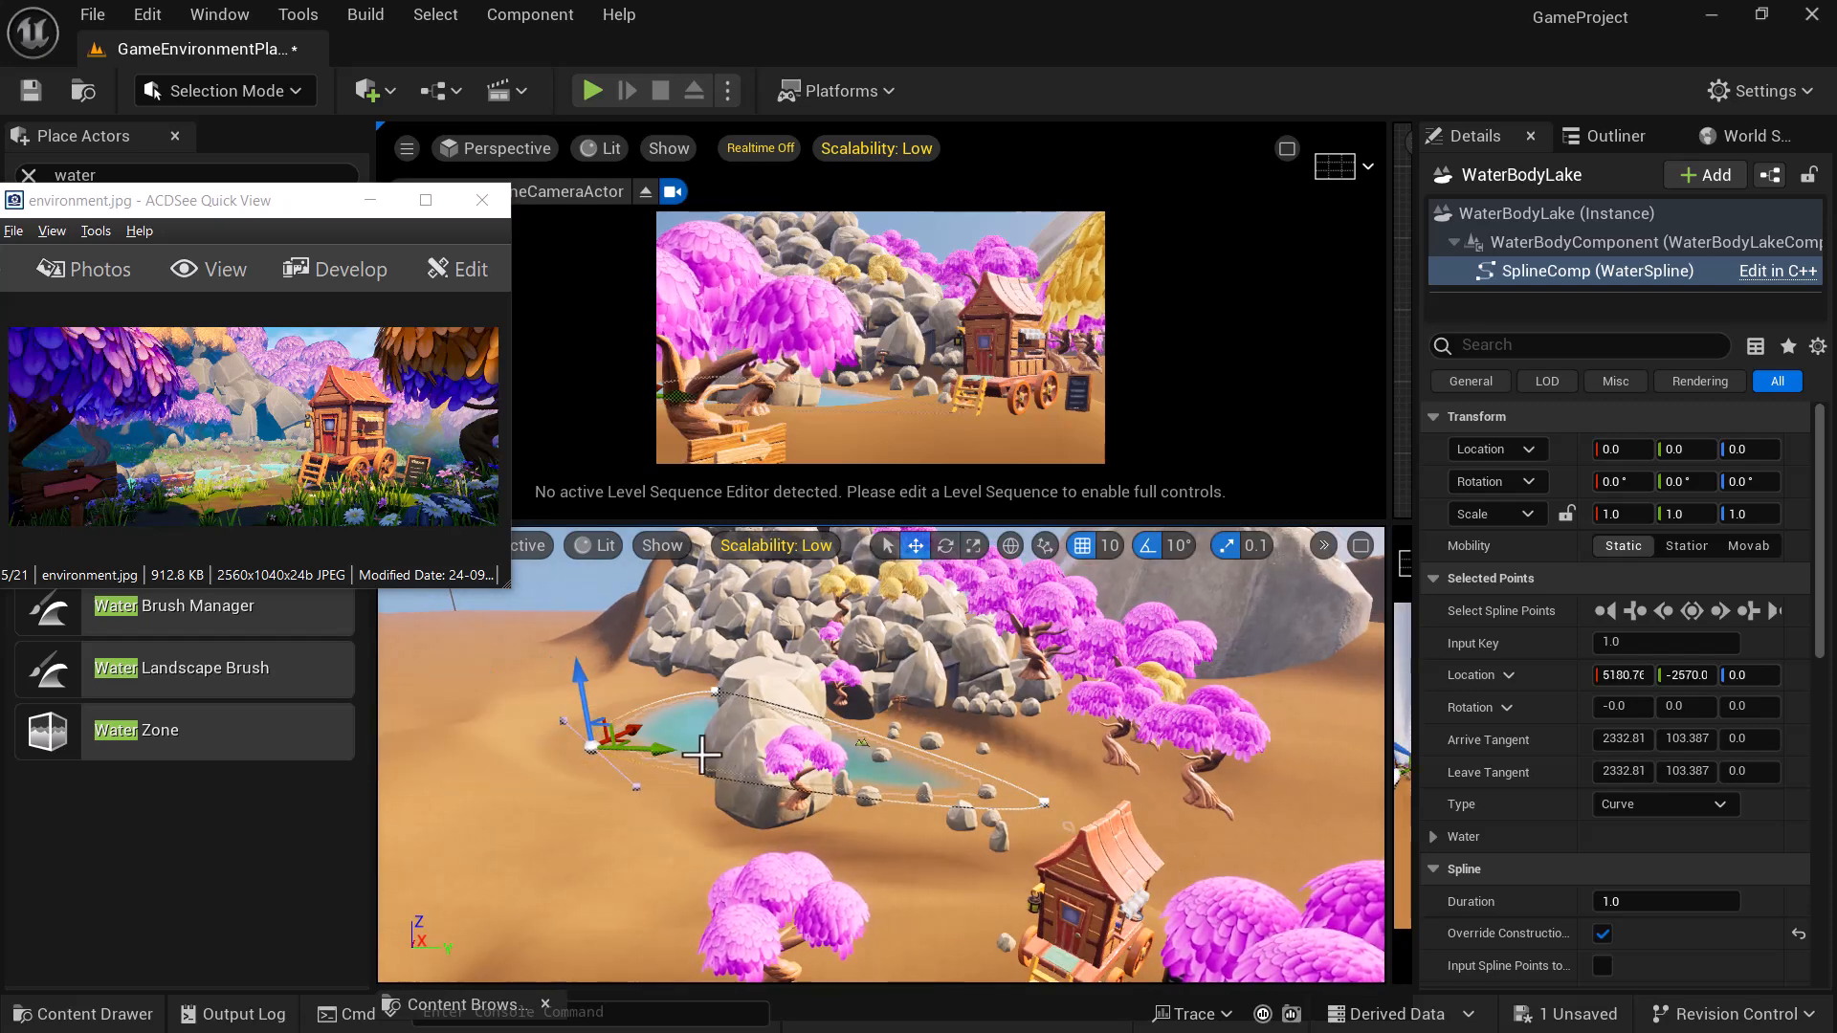
- Pull the lake spline's point nearest the wagon inward toward the loose rocks, adjusting it twice
{"action": "left_click", "coordinate": [1086, 802]}
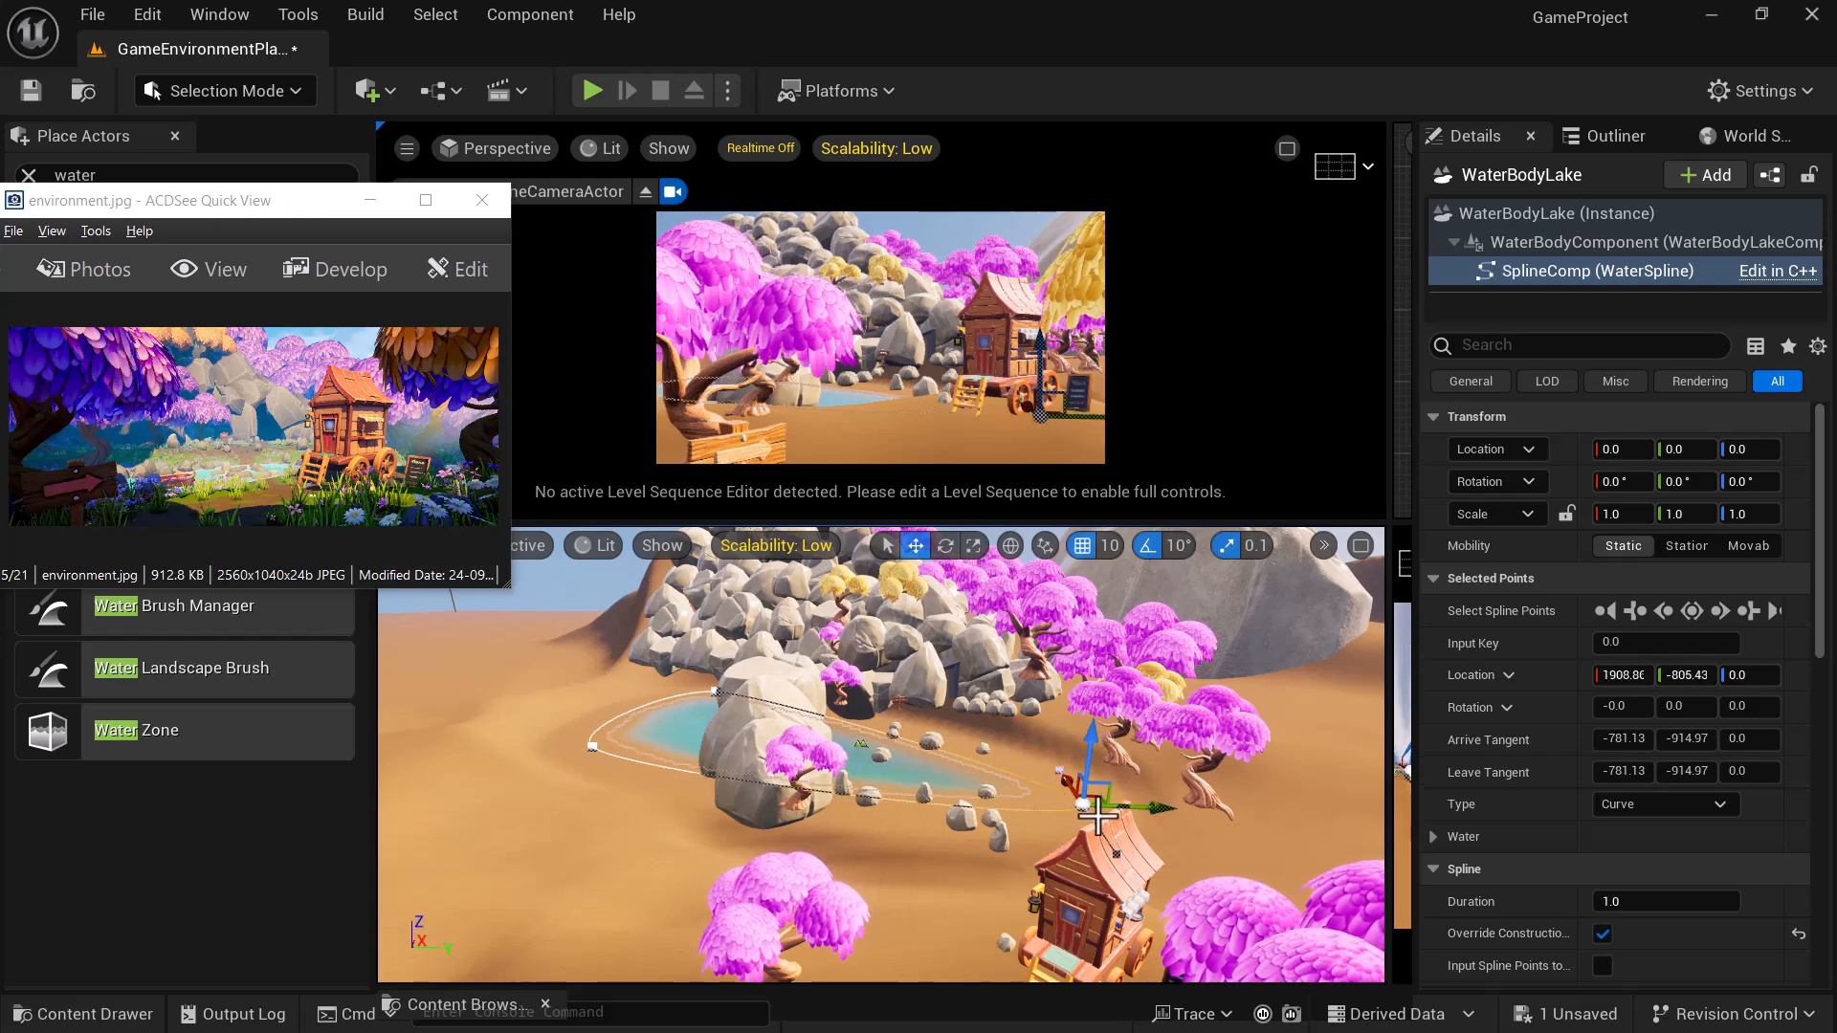
{"action": "left_click_drag", "start_coordinate": [1072, 792], "coordinate": [1052, 767]}
{"action": "left_click_drag", "start_coordinate": [1021, 845], "coordinate": [1076, 842], "text": "alt"}
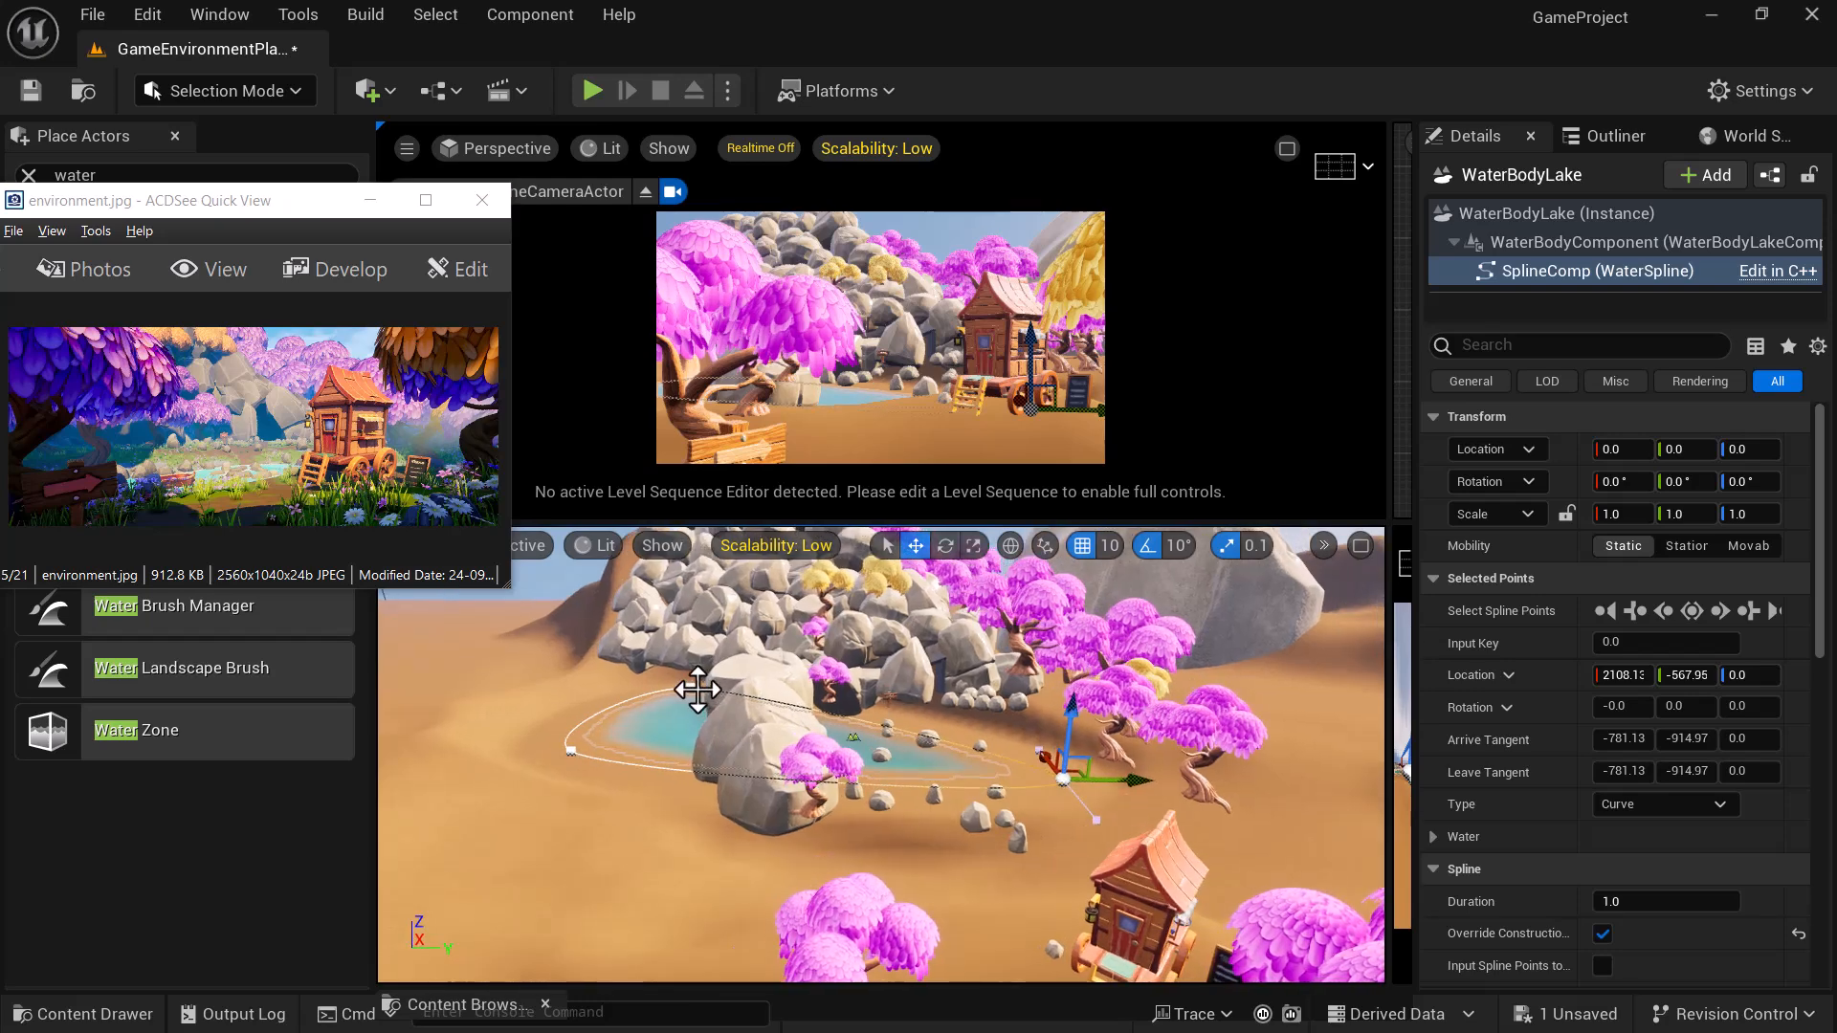
{"action": "left_click", "coordinate": [693, 688]}
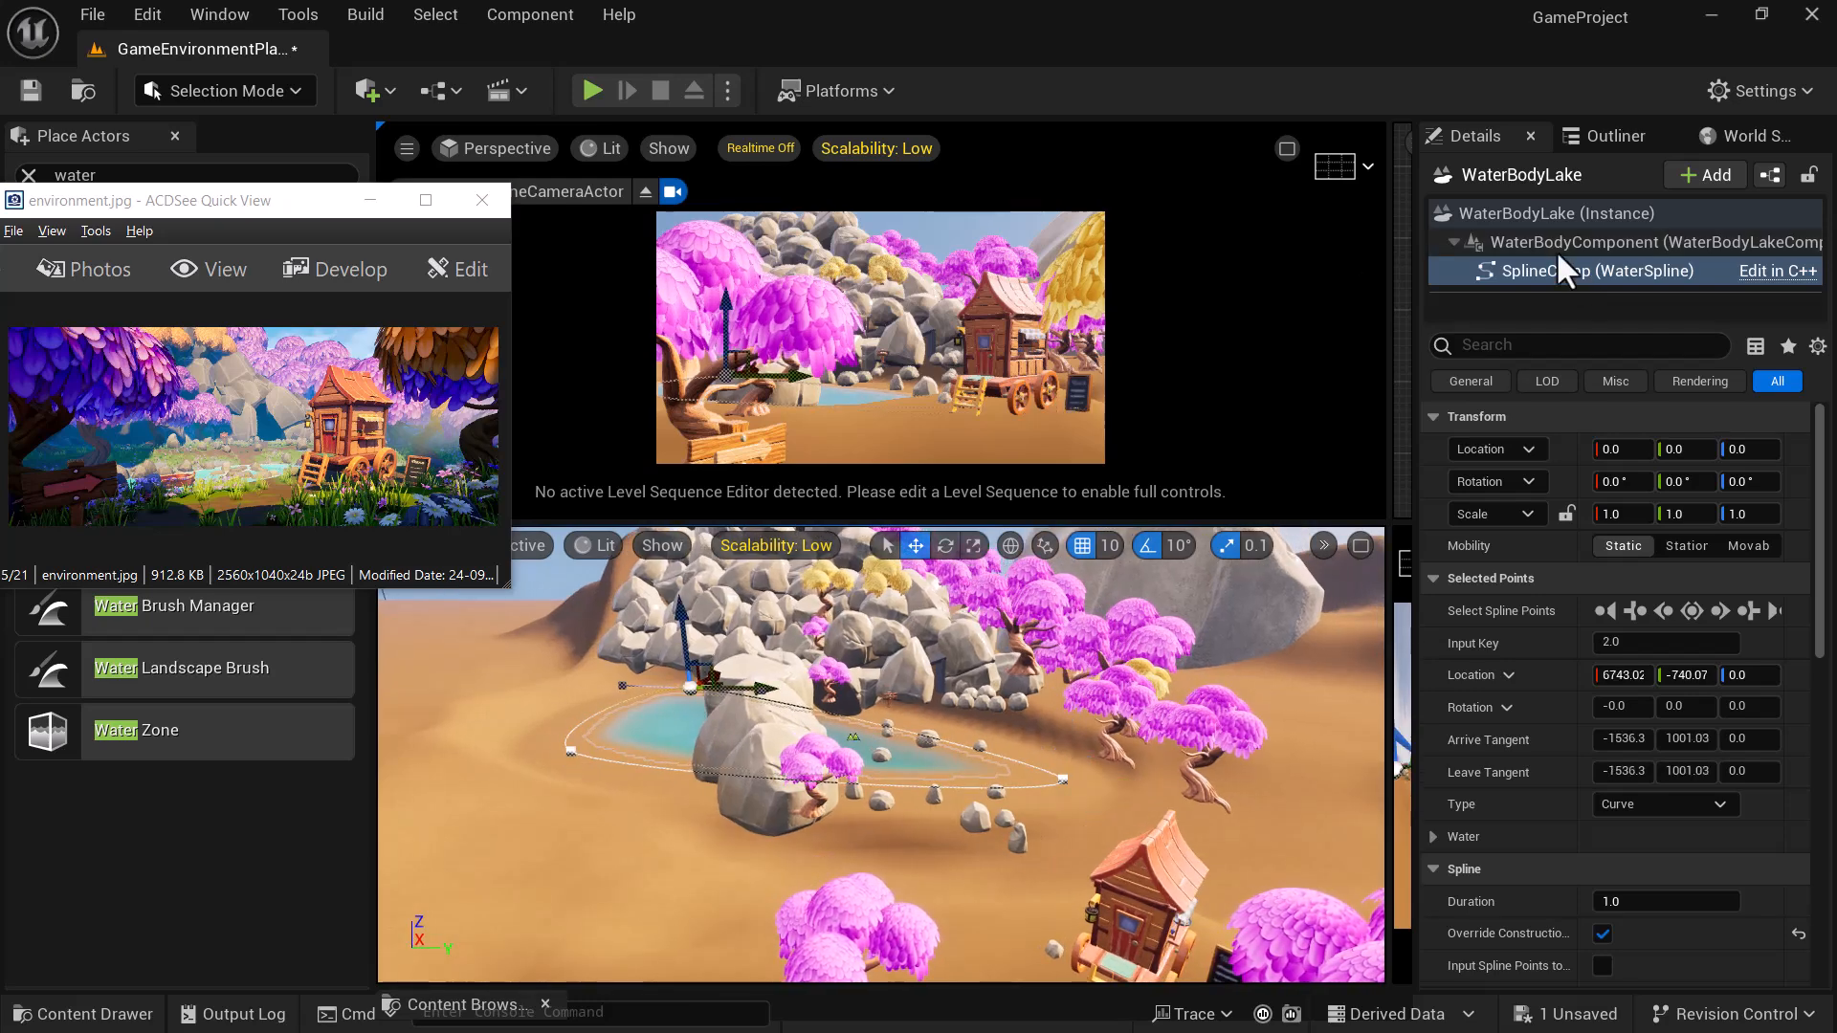
{"action": "left_click", "coordinate": [1555, 243]}
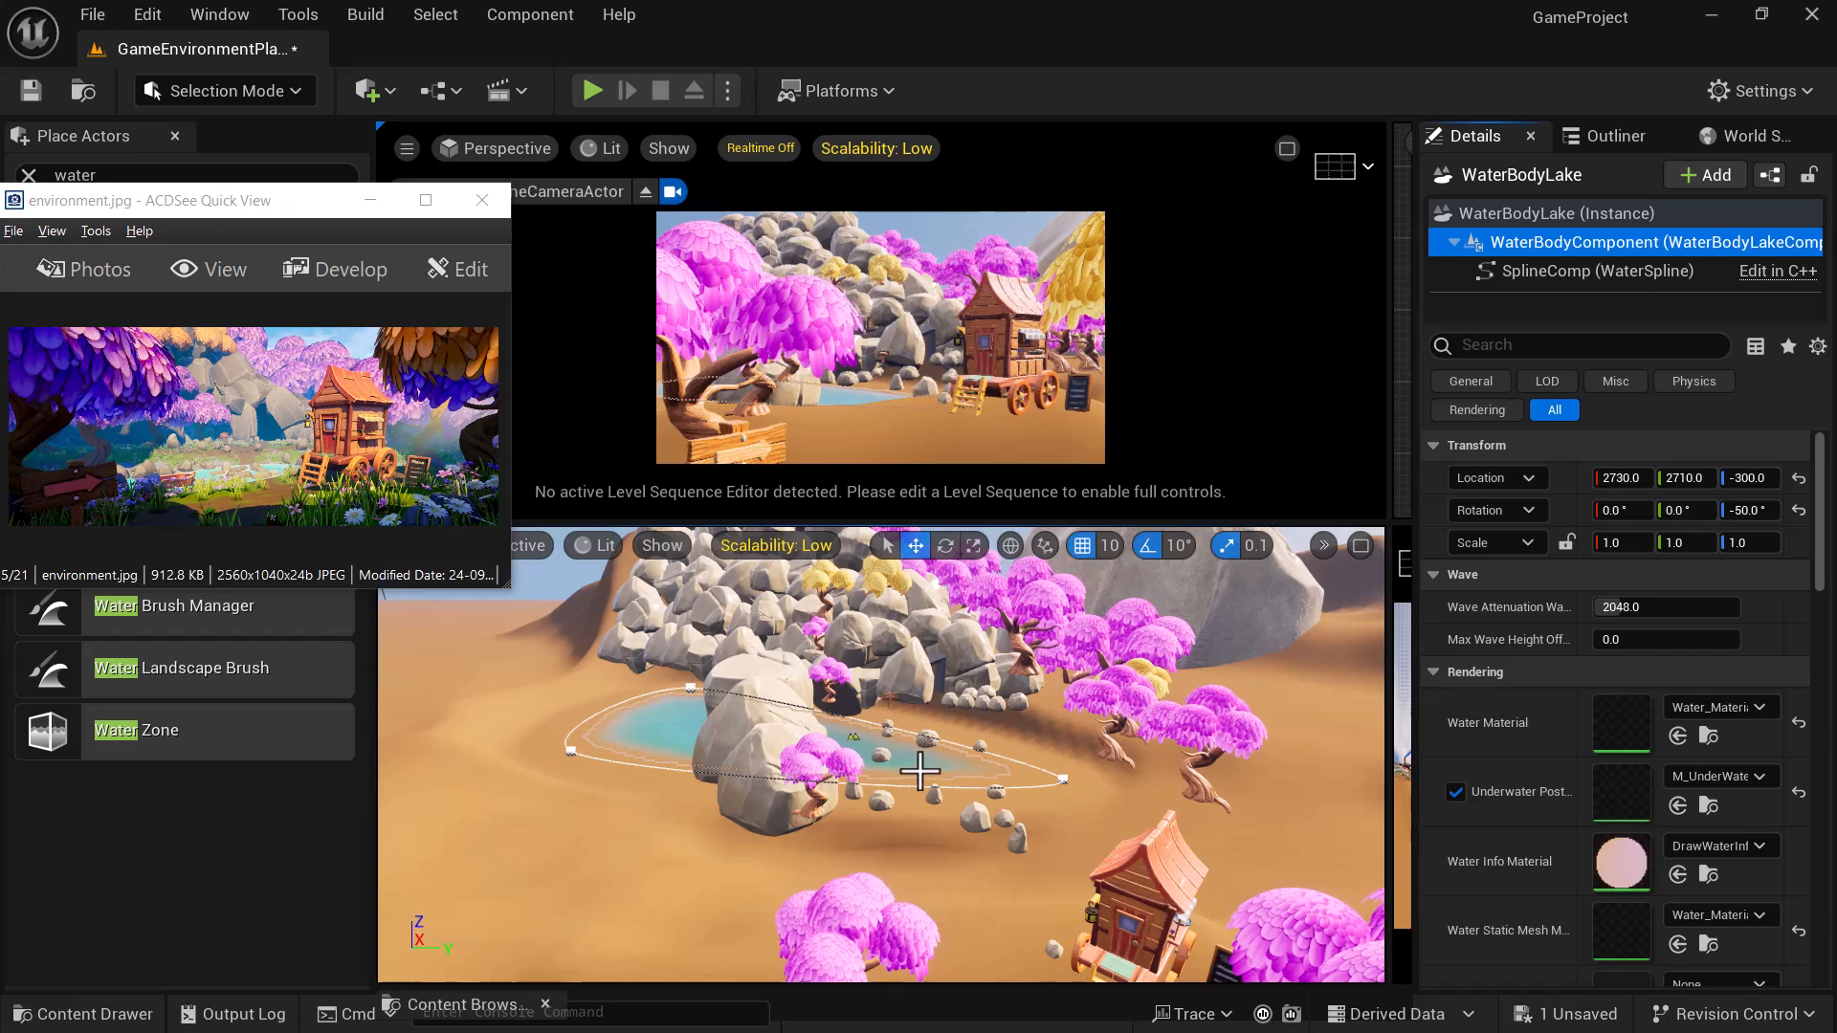
{"action": "left_click", "coordinate": [1511, 215]}
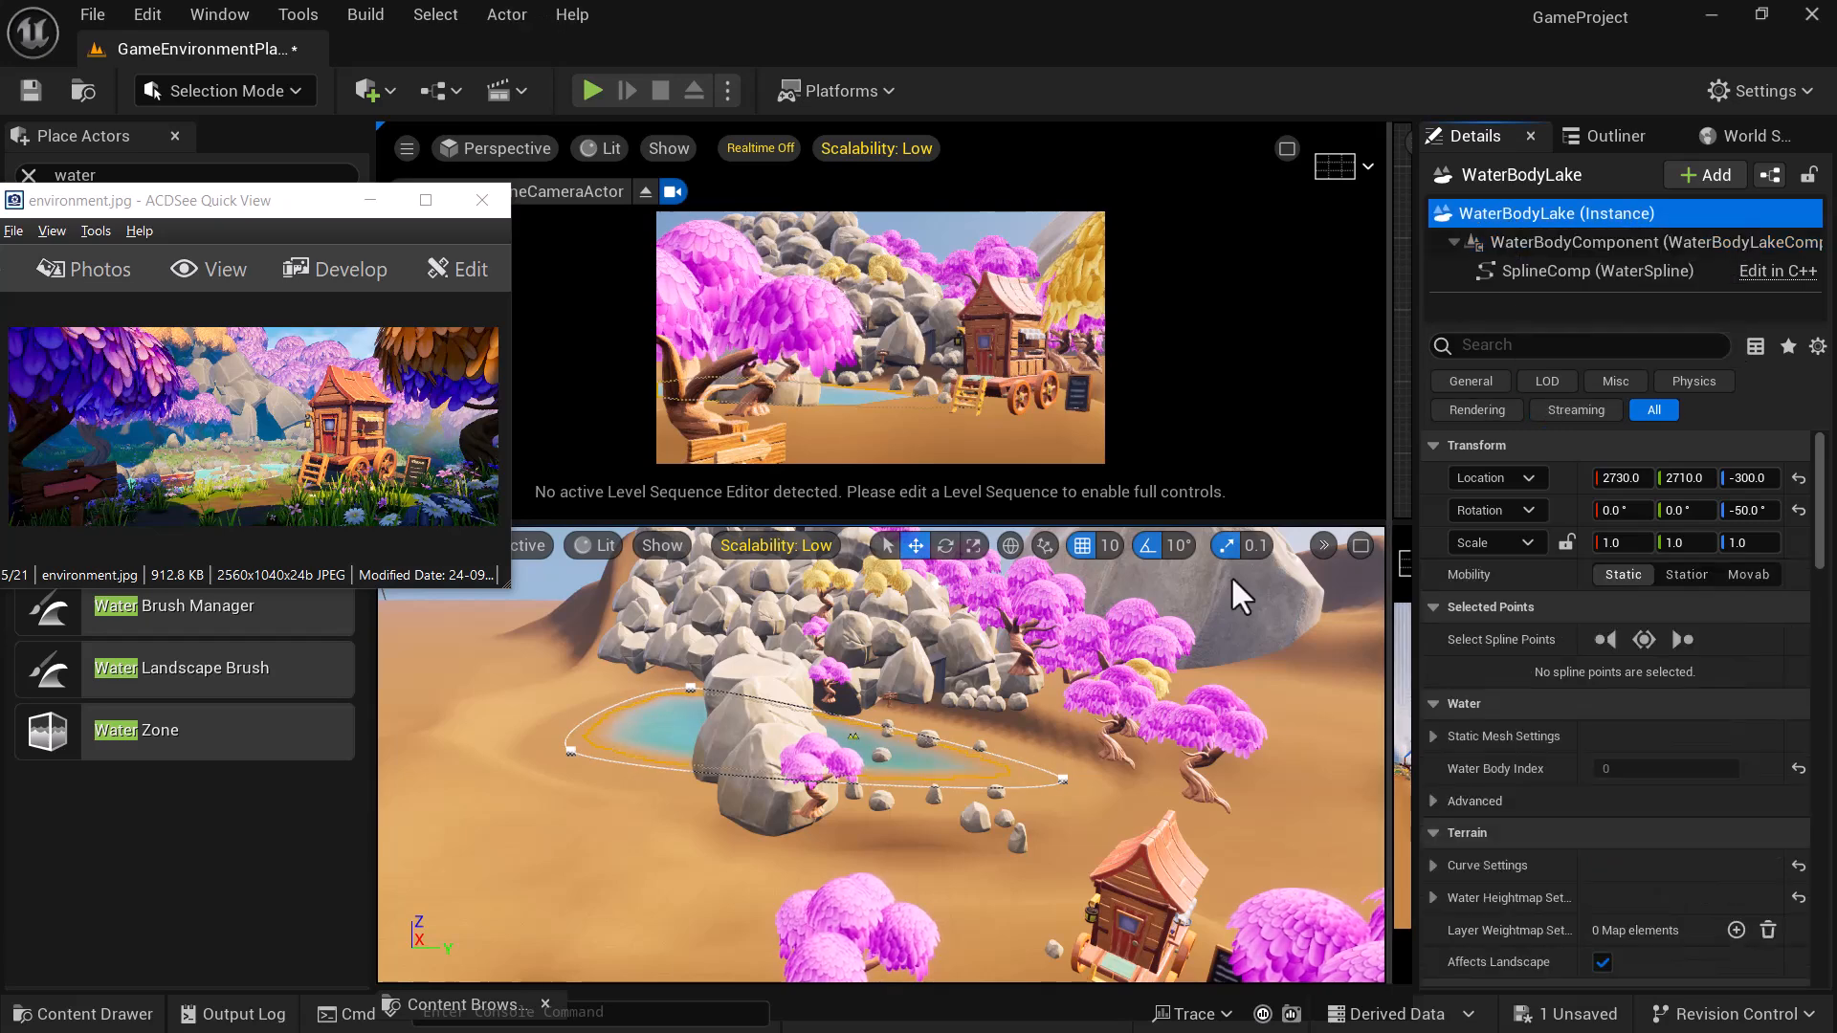
{"action": "left_click", "coordinate": [1063, 780]}
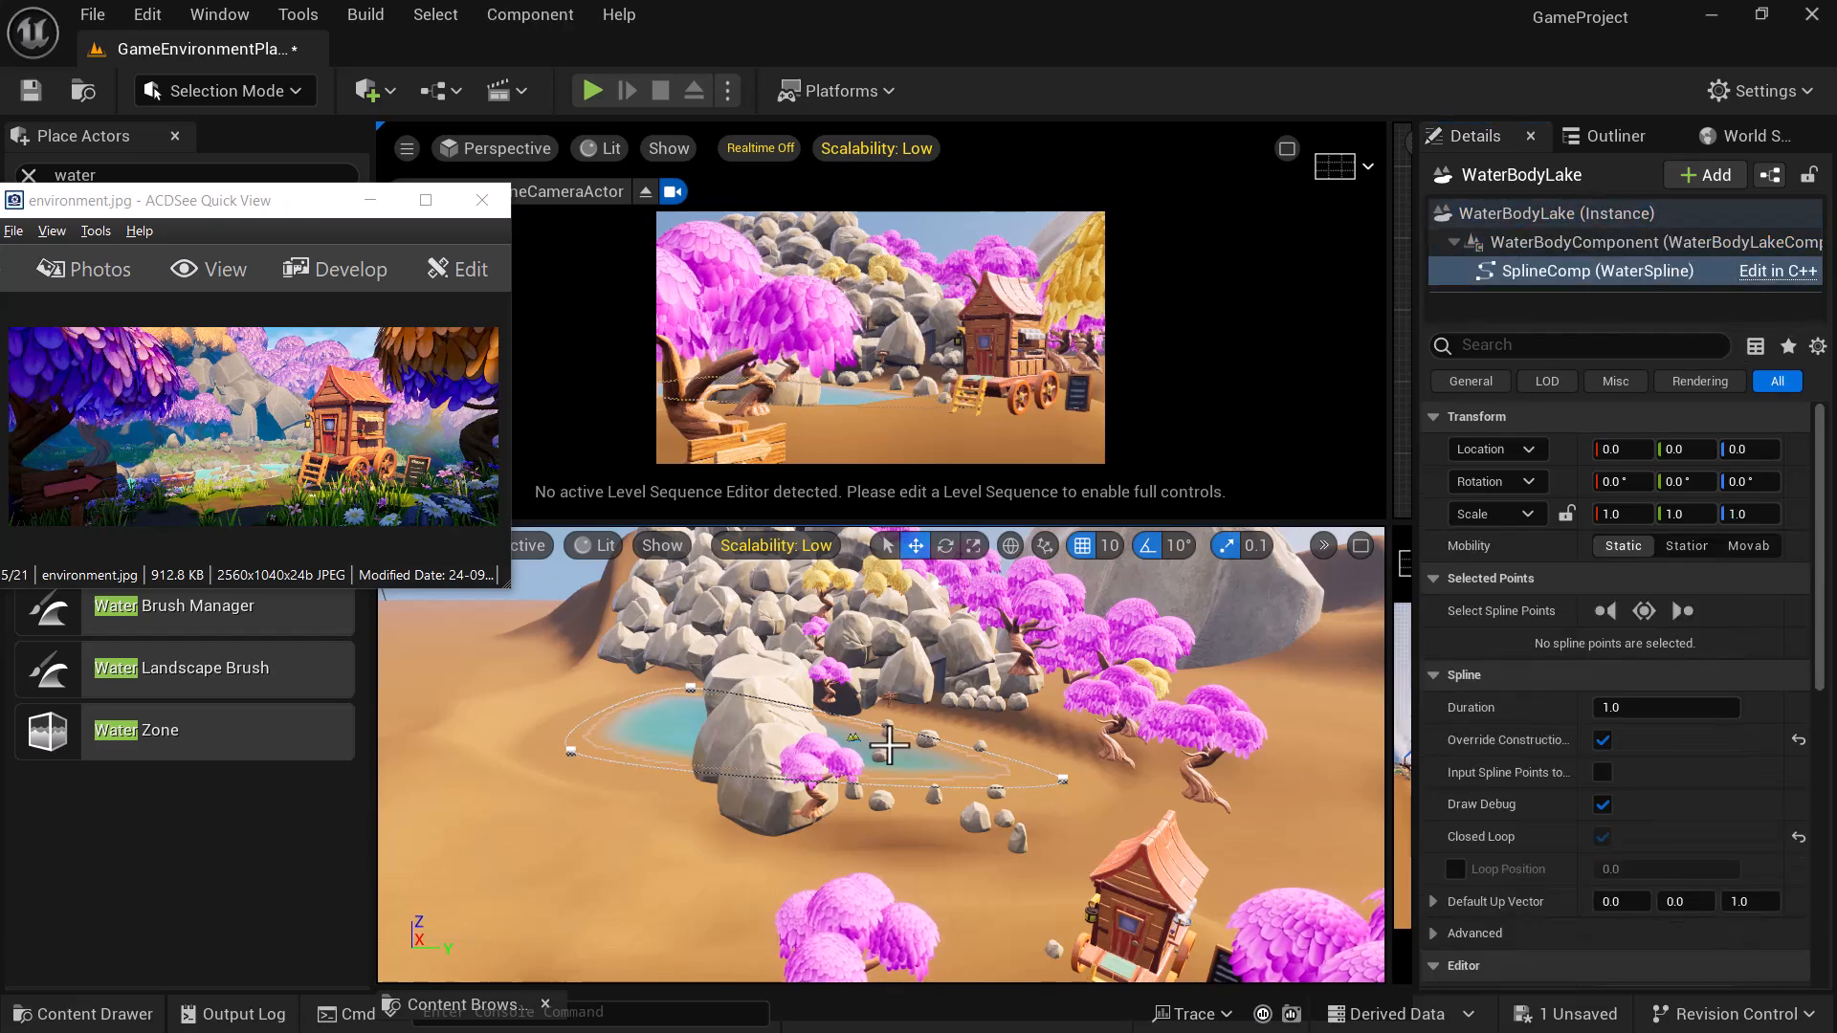
{"action": "left_click", "coordinate": [1063, 780]}
{"action": "left_click_drag", "start_coordinate": [1045, 765], "coordinate": [1030, 759]}
- Select the lake spline's point beyond the large boulders and reshape the shore by moving it to about X 4255, Y -3673
{"action": "left_click", "coordinate": [688, 699]}
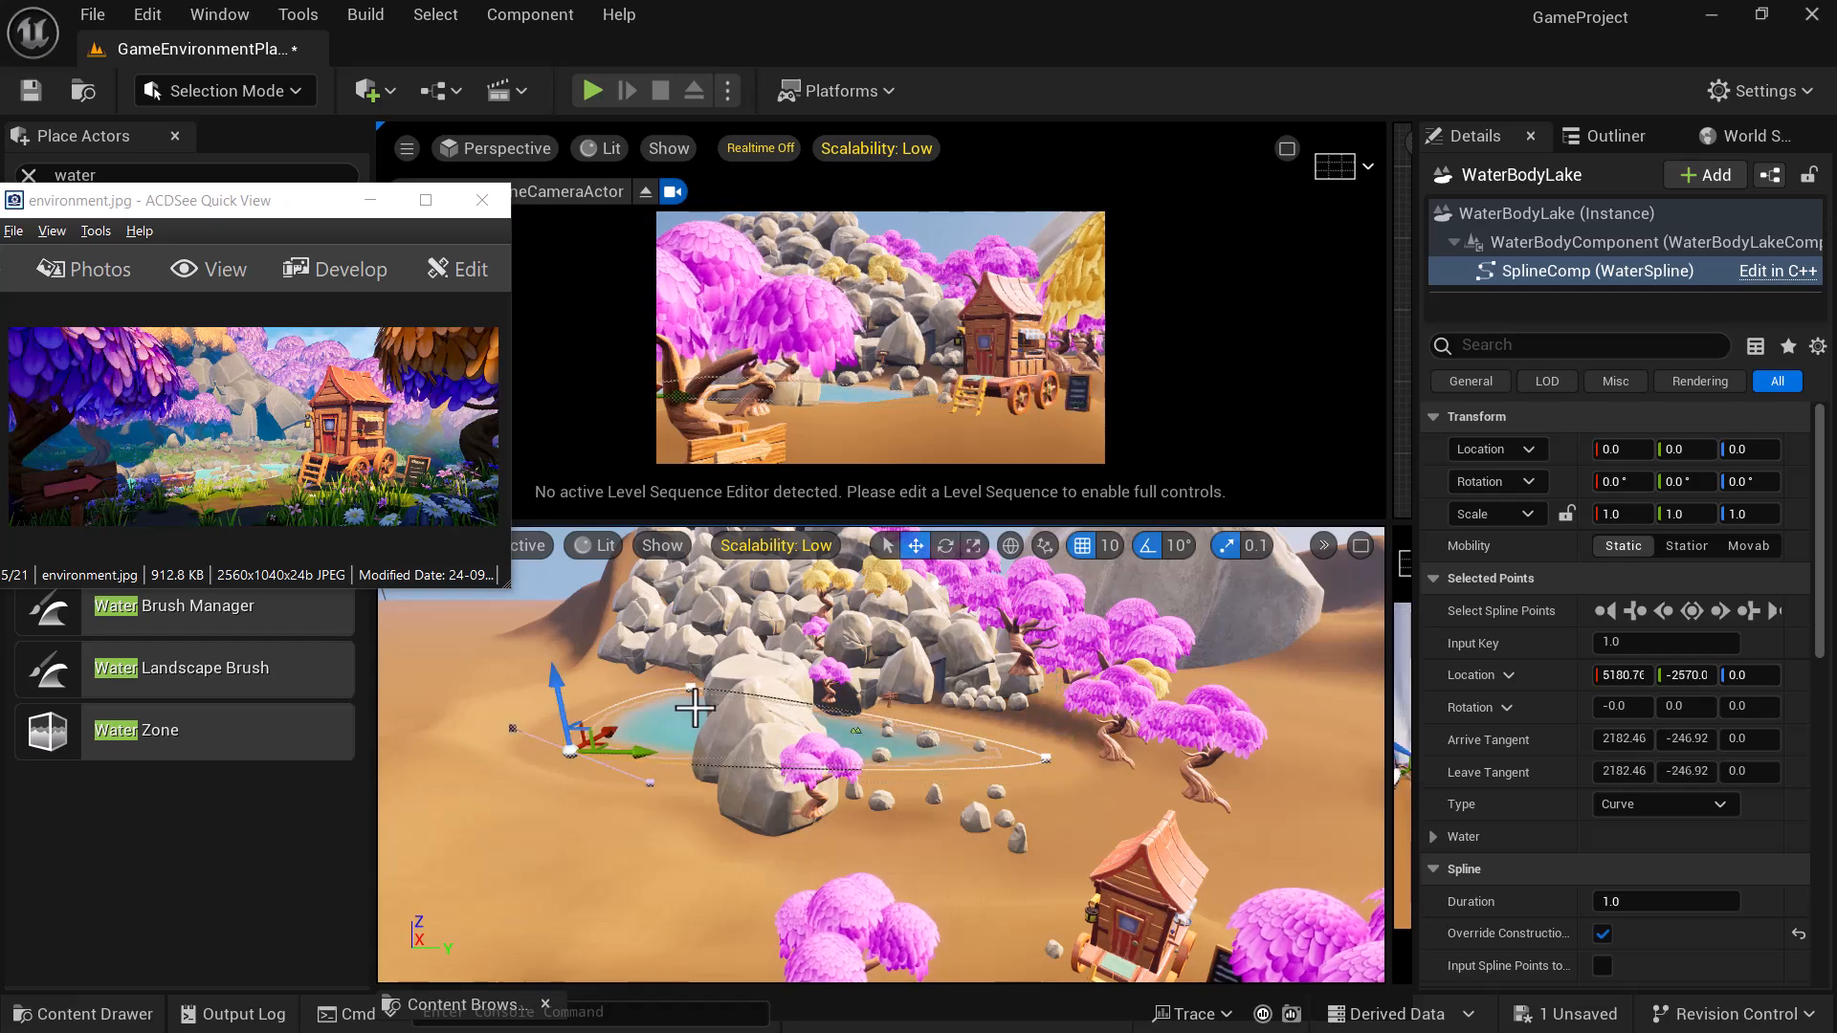
{"action": "right_click_drag", "start_coordinate": [933, 724], "coordinate": [914, 710]}
{"action": "left_click_drag", "start_coordinate": [795, 658], "coordinate": [778, 647]}
{"action": "left_click_drag", "start_coordinate": [969, 863], "coordinate": [1208, 847], "text": "alt"}
{"action": "scroll", "coordinate": [854, 855], "scroll_direction": "down", "scroll_amount": 5}
{"action": "scroll", "coordinate": [854, 855], "scroll_direction": "down", "scroll_amount": 4}
{"action": "left_click_drag", "start_coordinate": [879, 850], "coordinate": [968, 762], "text": "alt"}
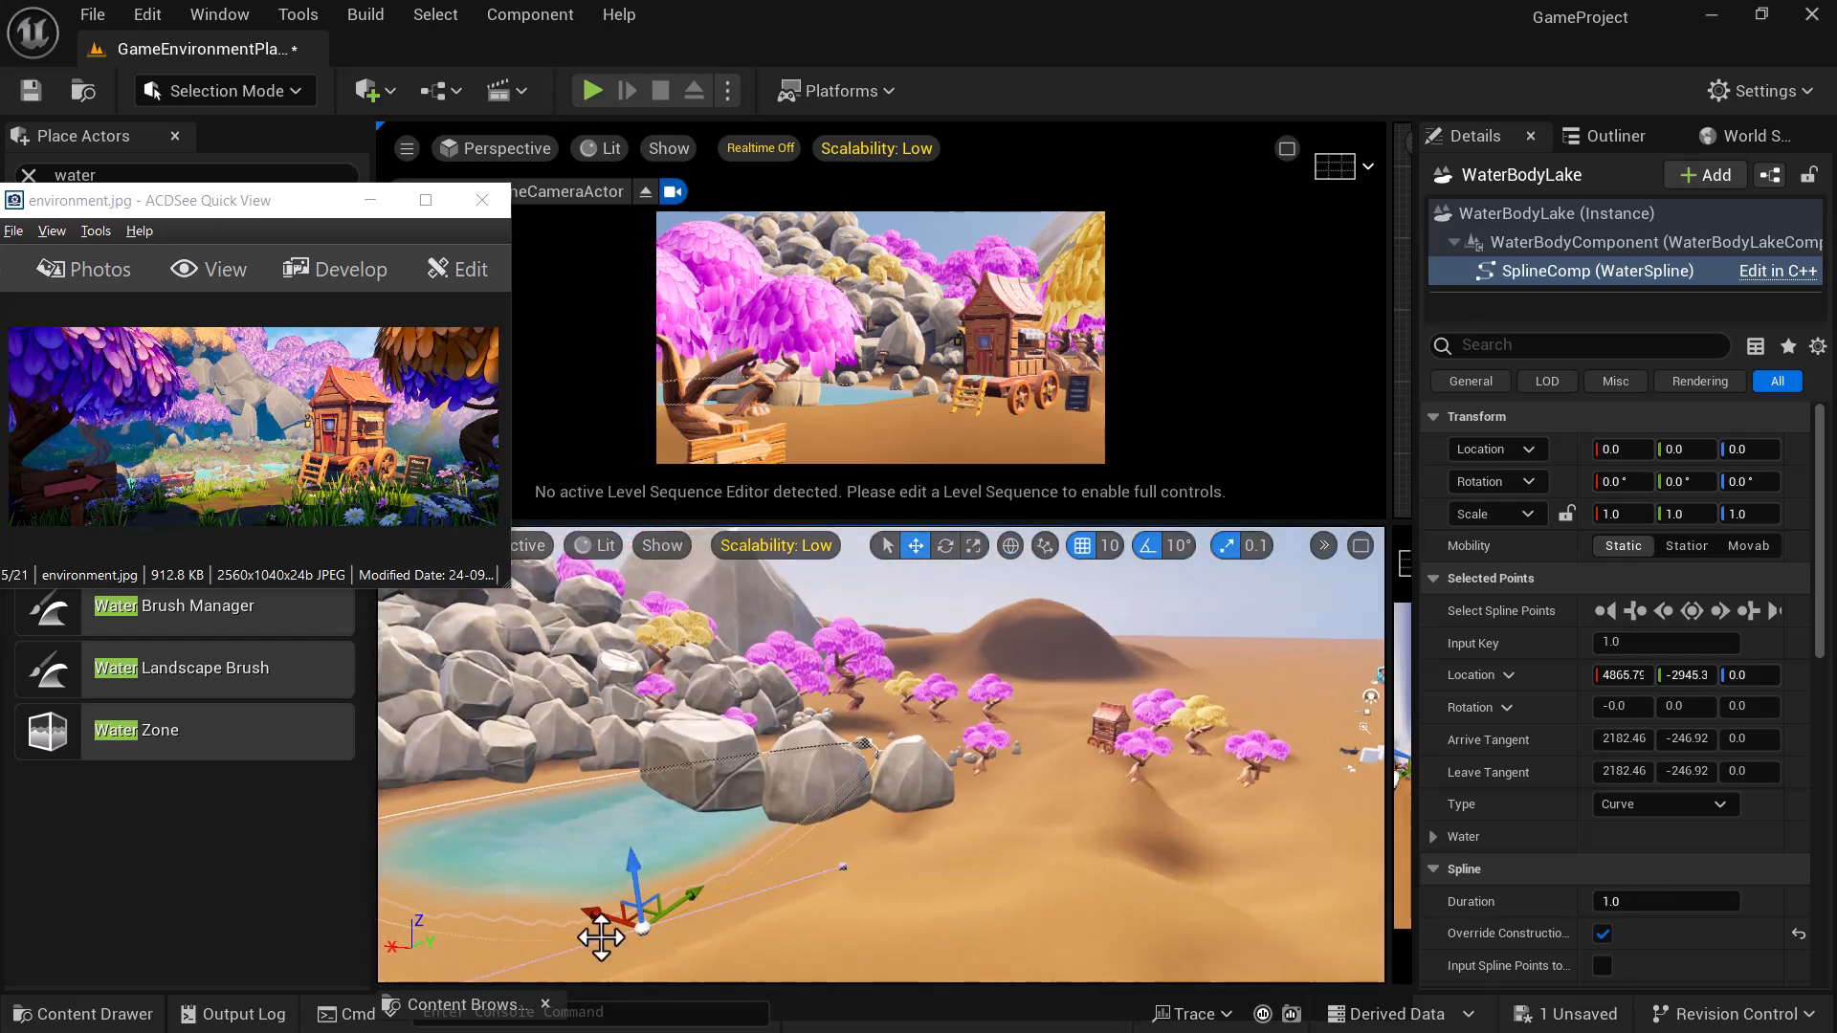
{"action": "left_click_drag", "start_coordinate": [633, 912], "coordinate": [754, 901]}
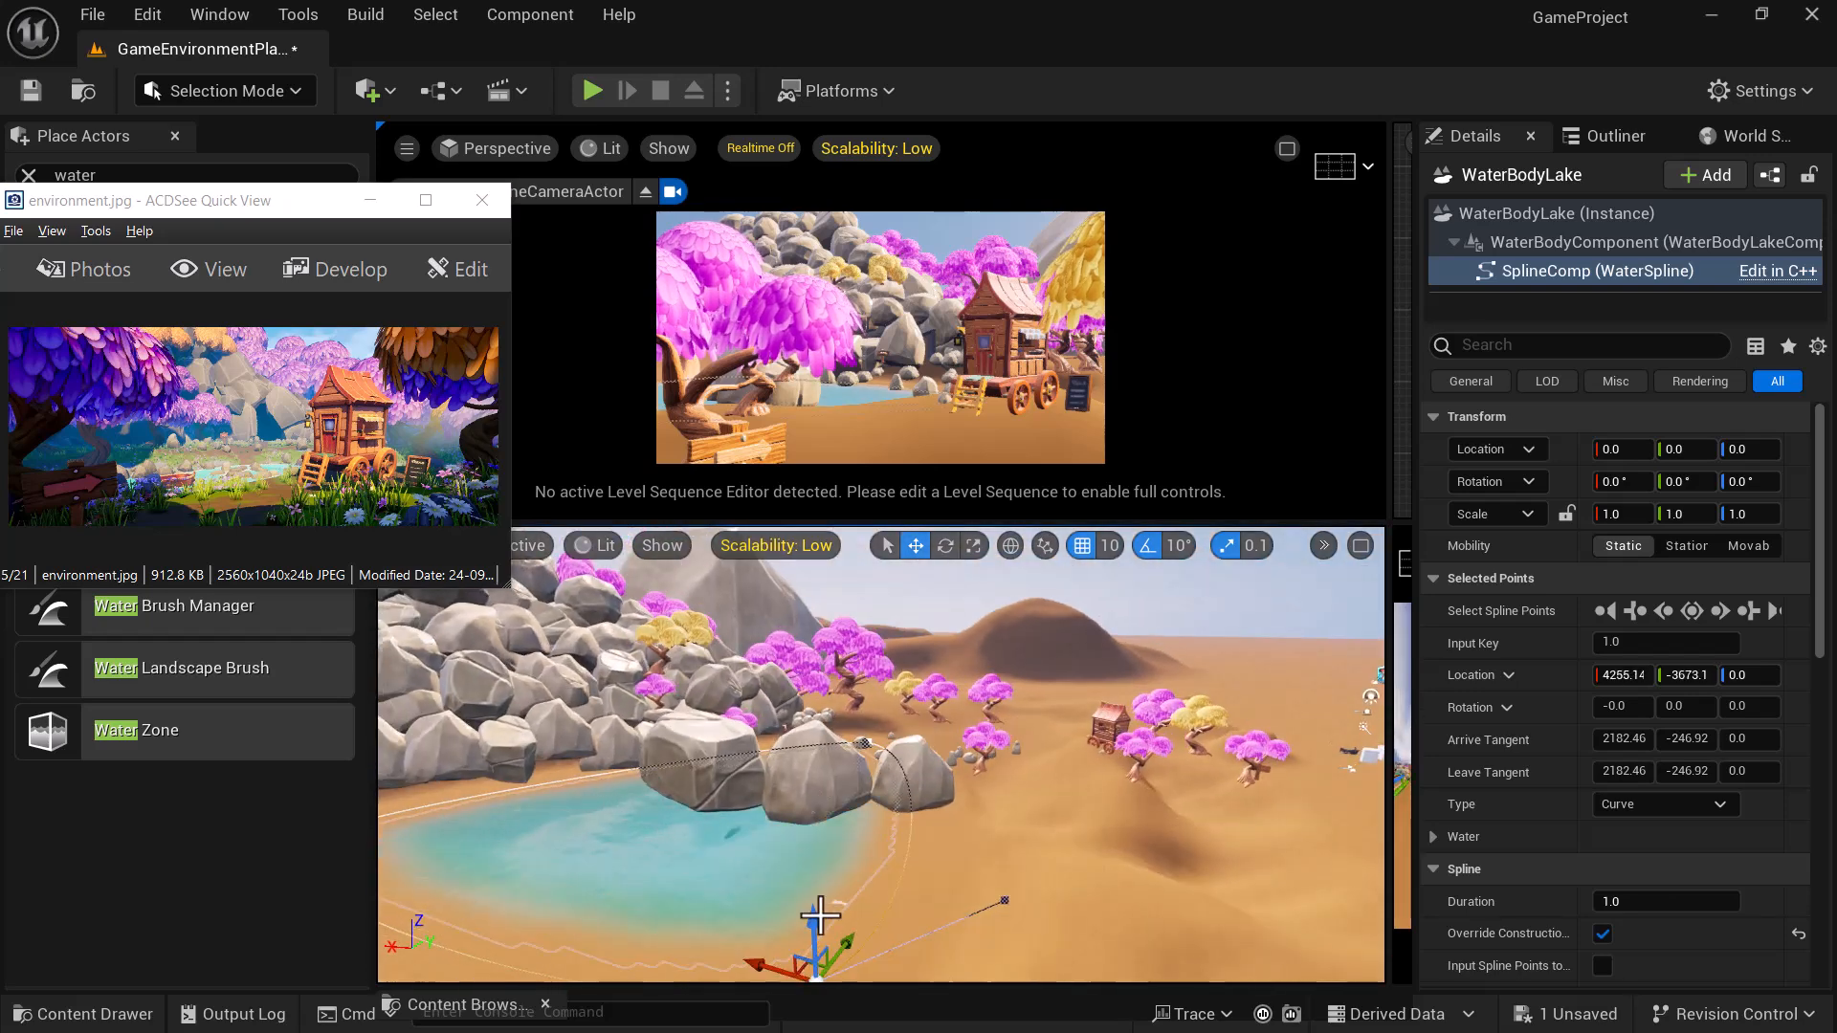
- Move the lake spline's point beside the rock pile inward to about X 5509, Y -2211, narrowing the lake
{"action": "scroll", "coordinate": [738, 860], "scroll_direction": "down", "scroll_amount": 4}
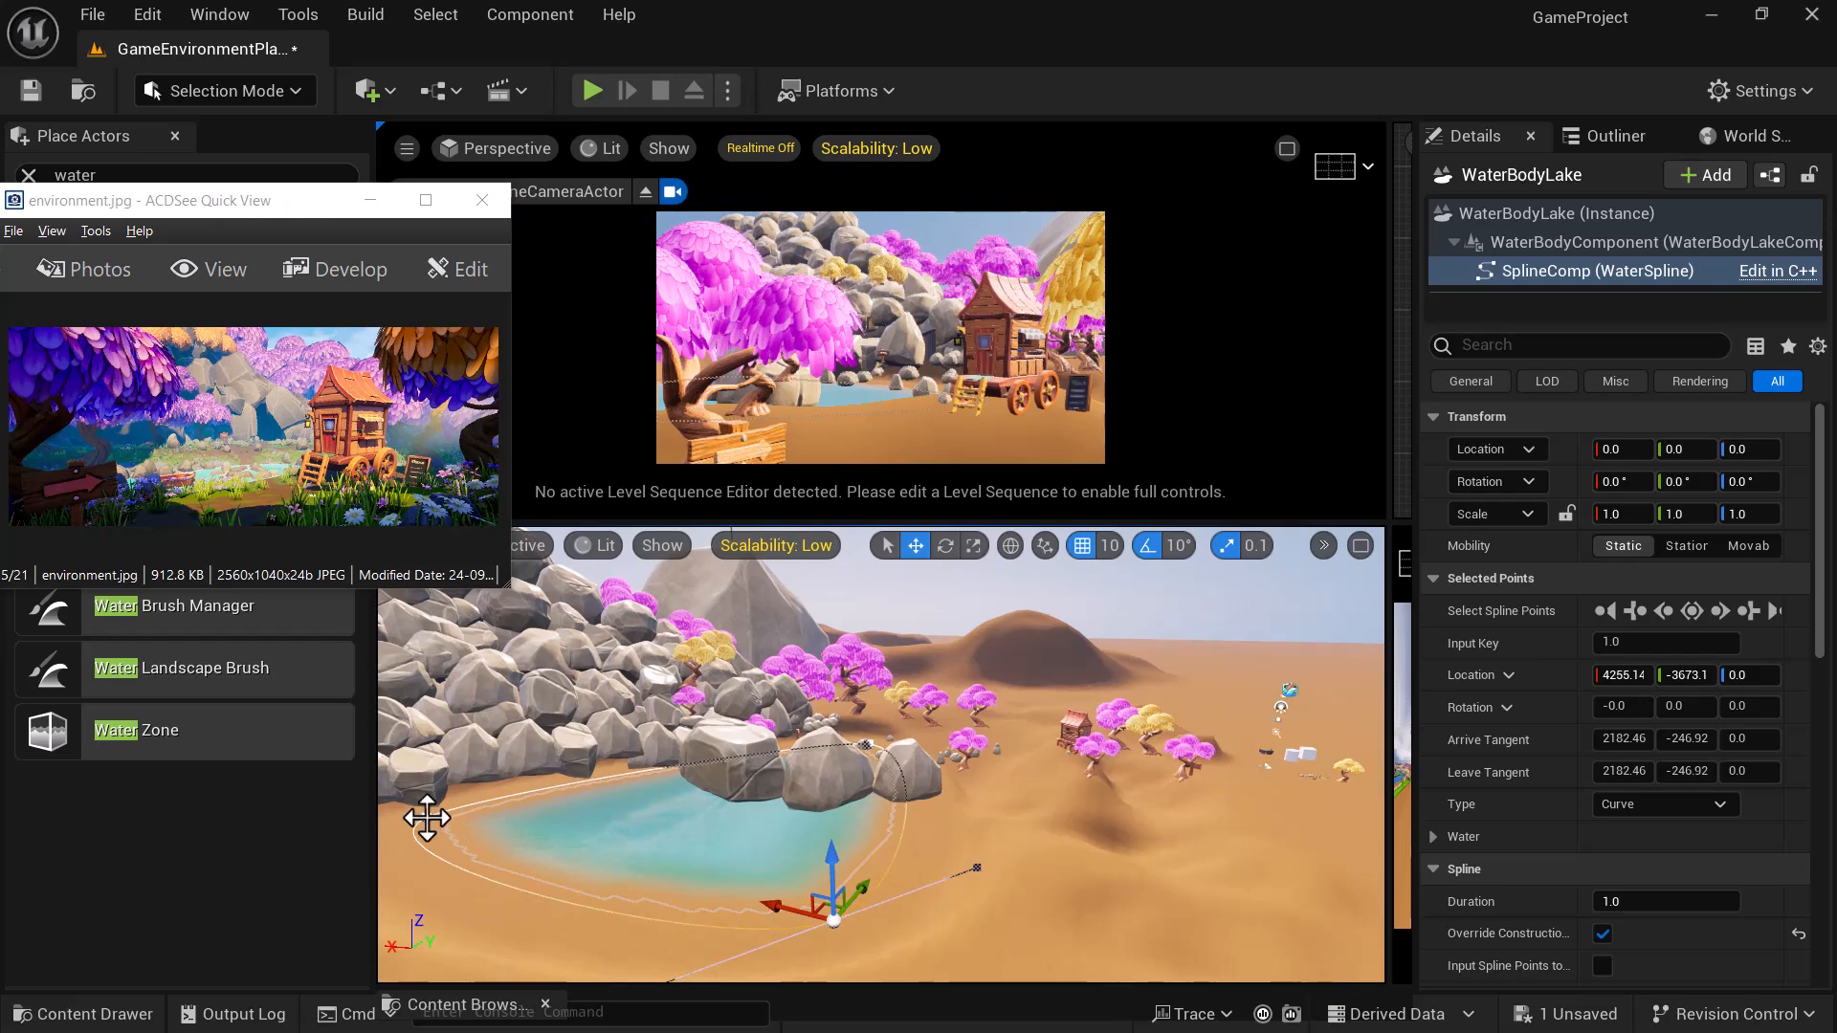
{"action": "left_click", "coordinate": [417, 819]}
{"action": "left_click_drag", "start_coordinate": [395, 812], "coordinate": [557, 855]}
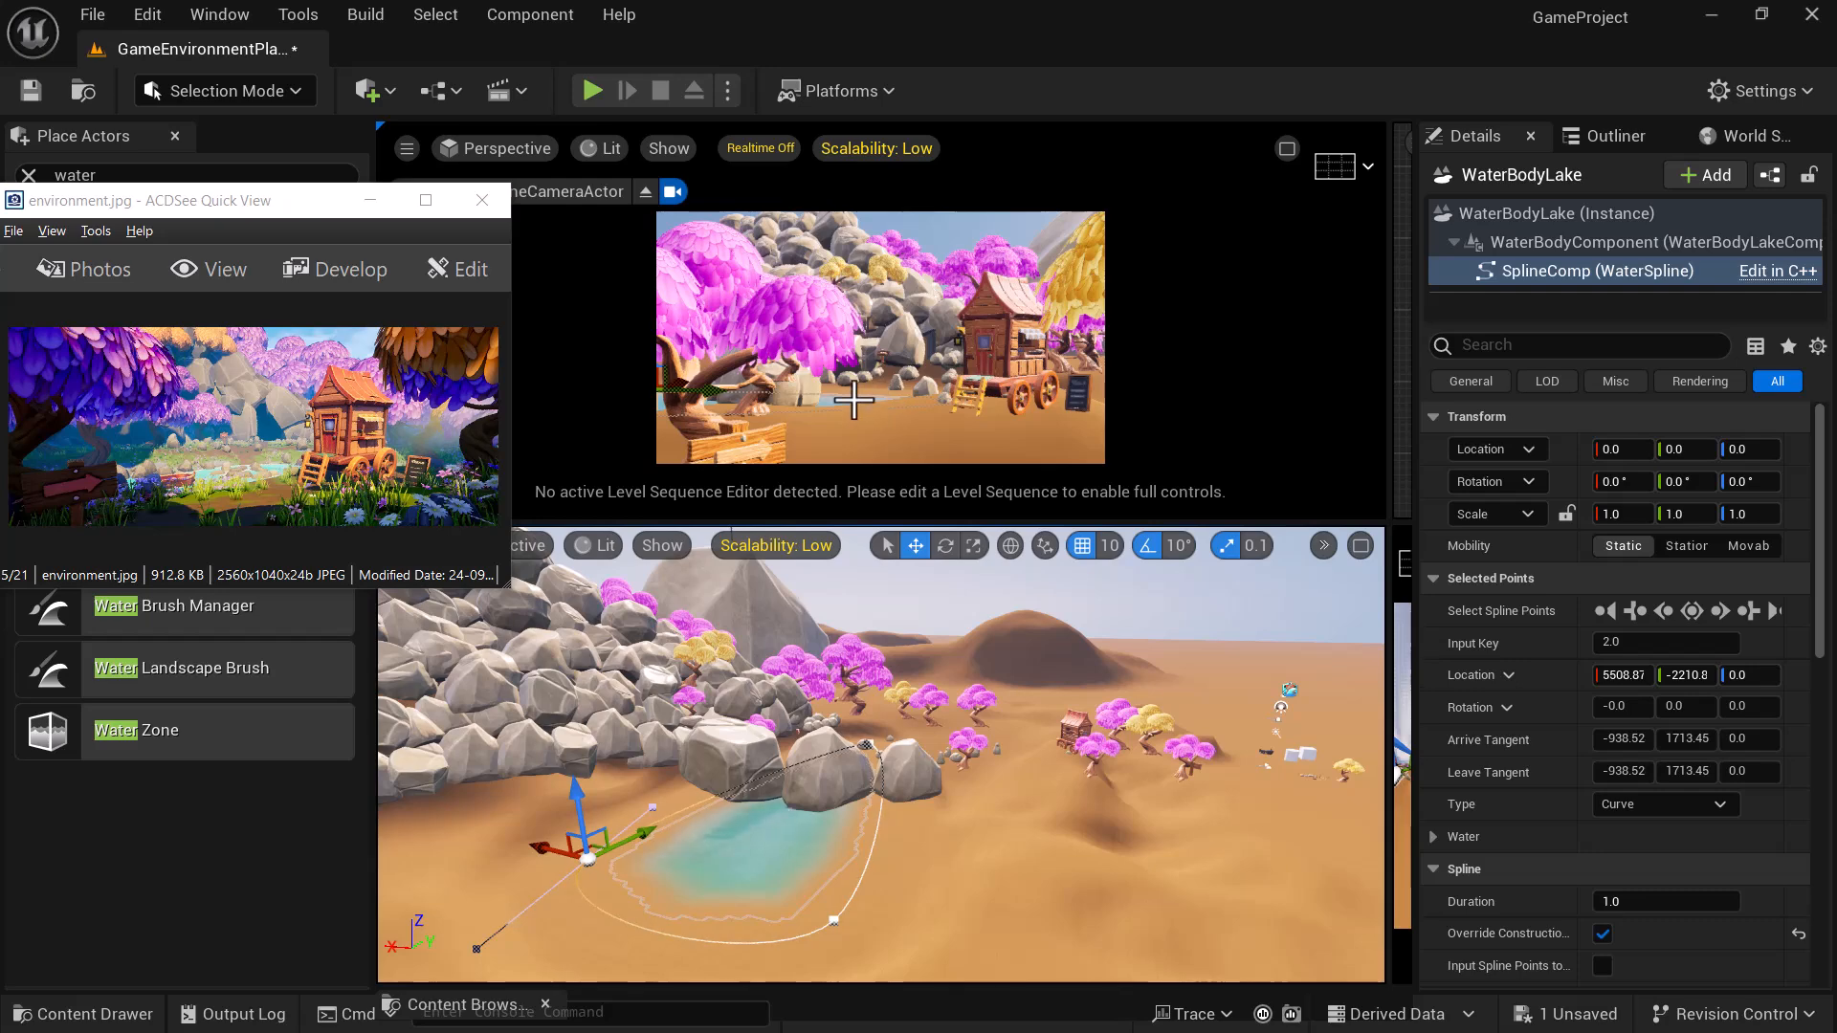
- Enlarge the environment.jpg reference window to compare its water with the scene
{"action": "key", "text": "super"}
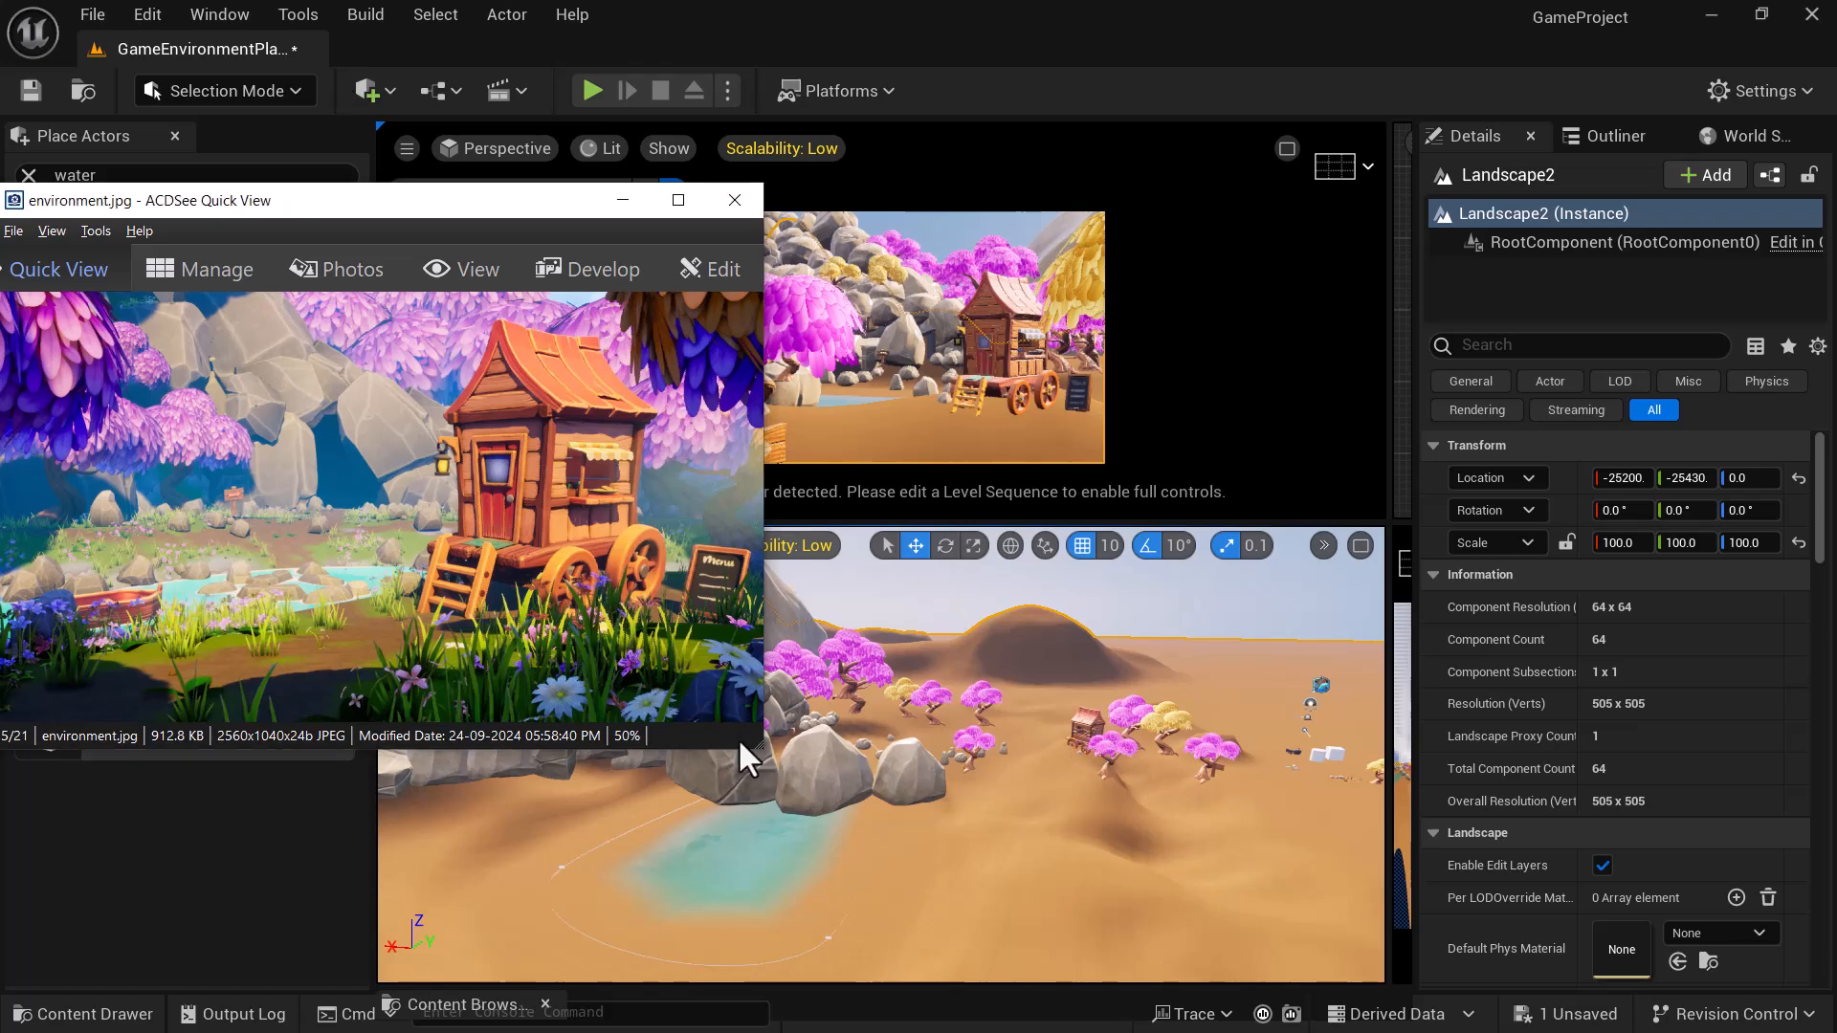
{"action": "left_click_drag", "start_coordinate": [753, 740], "coordinate": [686, 696]}
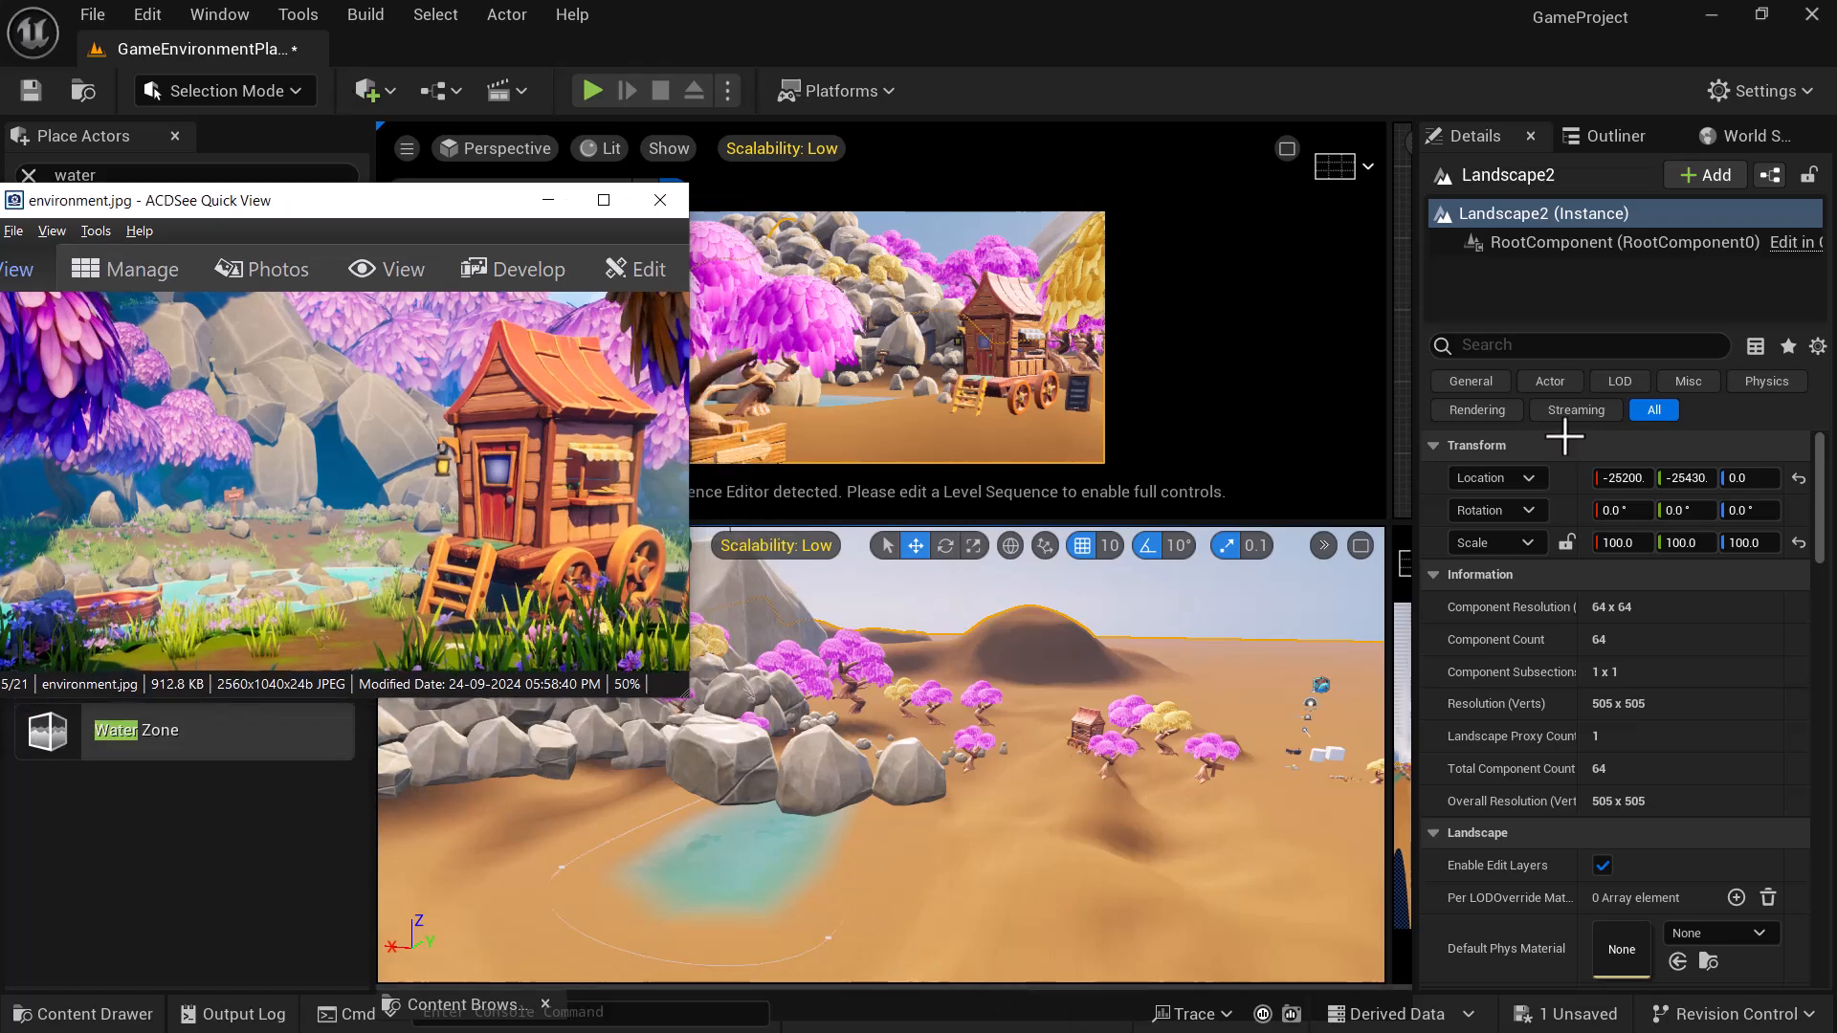
- Reselect the whole WaterBodyLake and move it toward the wagon to X 2170, Y 4320
{"action": "left_click", "coordinate": [773, 869]}
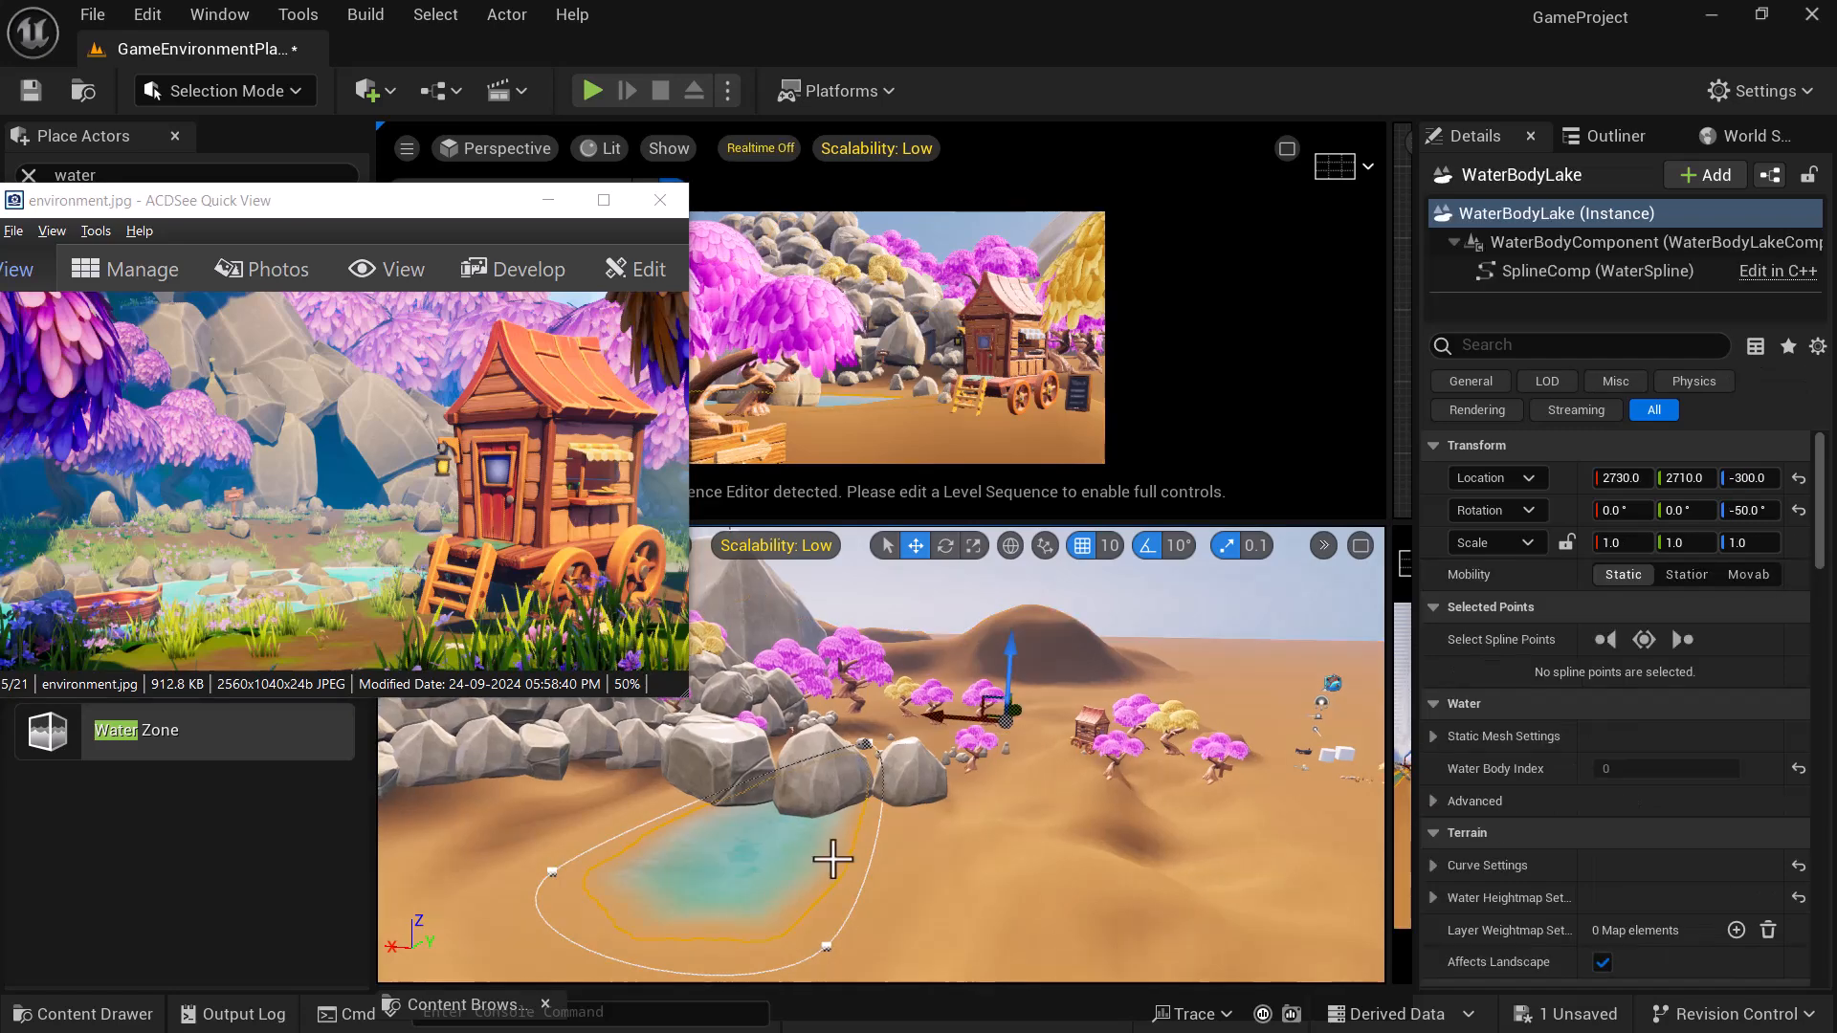
{"action": "left_click_drag", "start_coordinate": [949, 720], "coordinate": [986, 757]}
{"action": "left_click_drag", "start_coordinate": [1025, 859], "coordinate": [1388, 828], "text": "alt"}
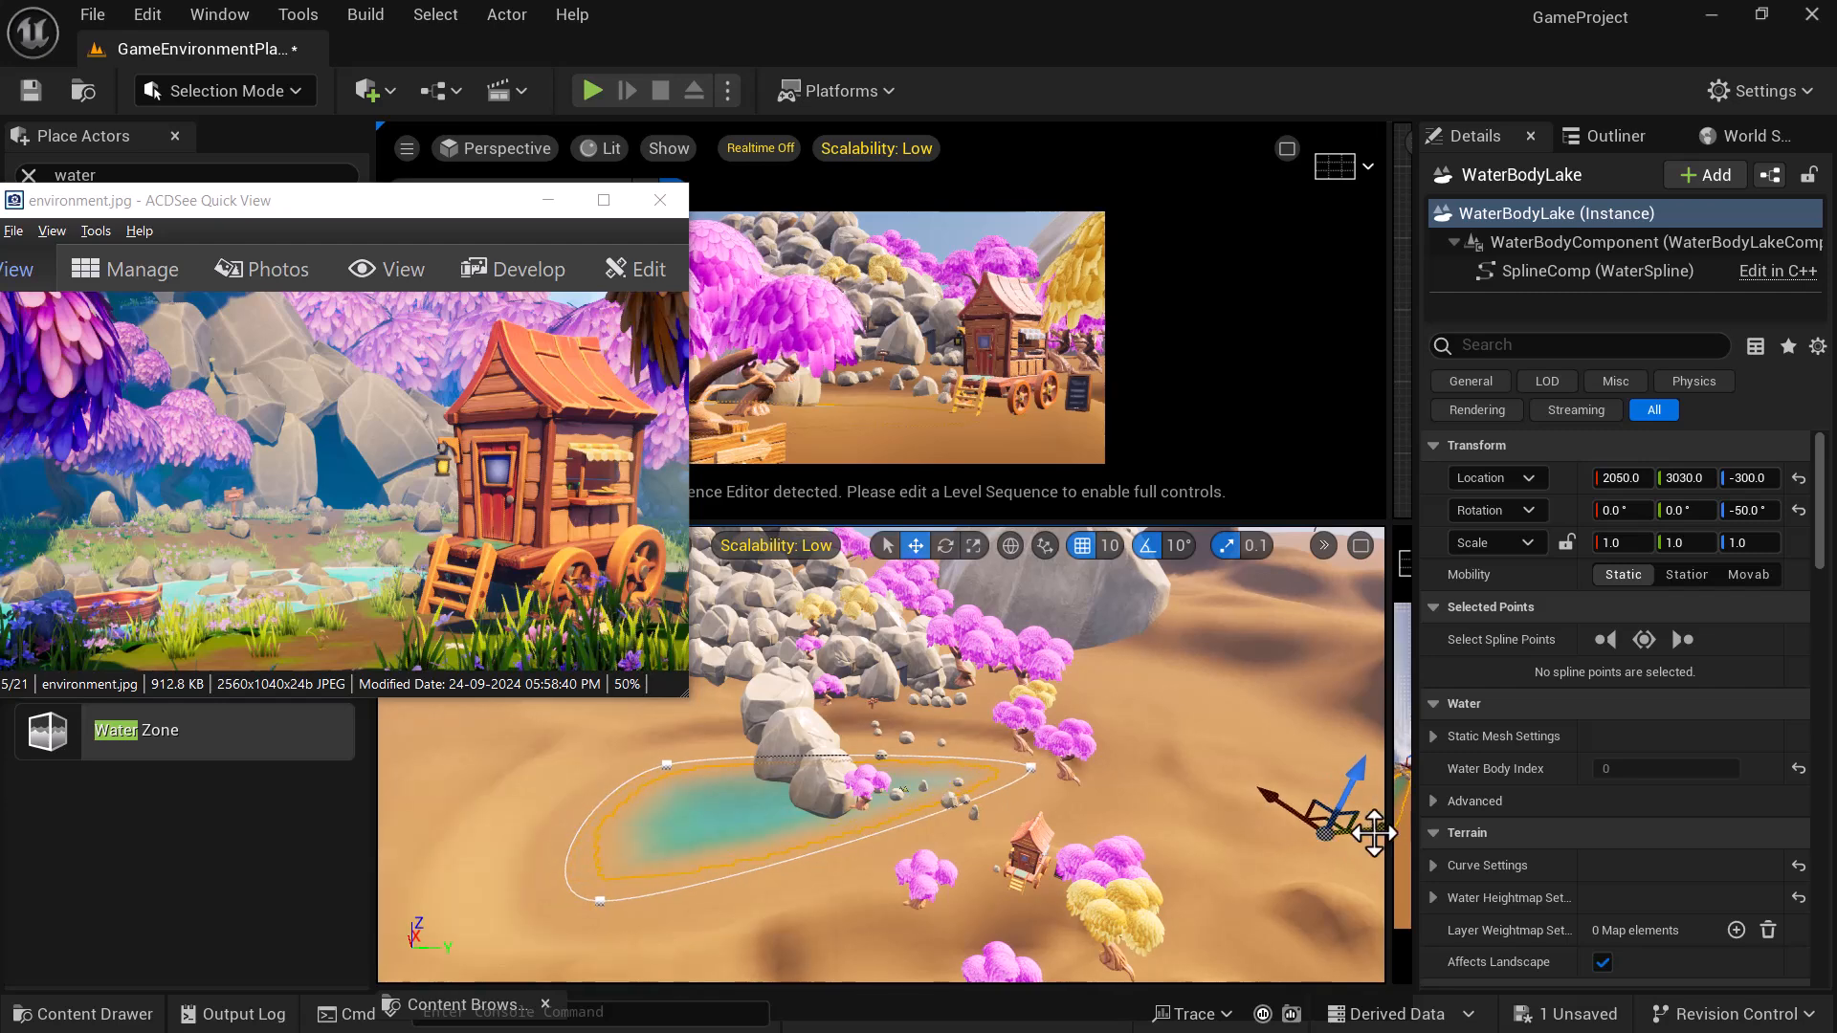
{"action": "scroll", "coordinate": [1203, 789], "scroll_direction": "down", "scroll_amount": 3}
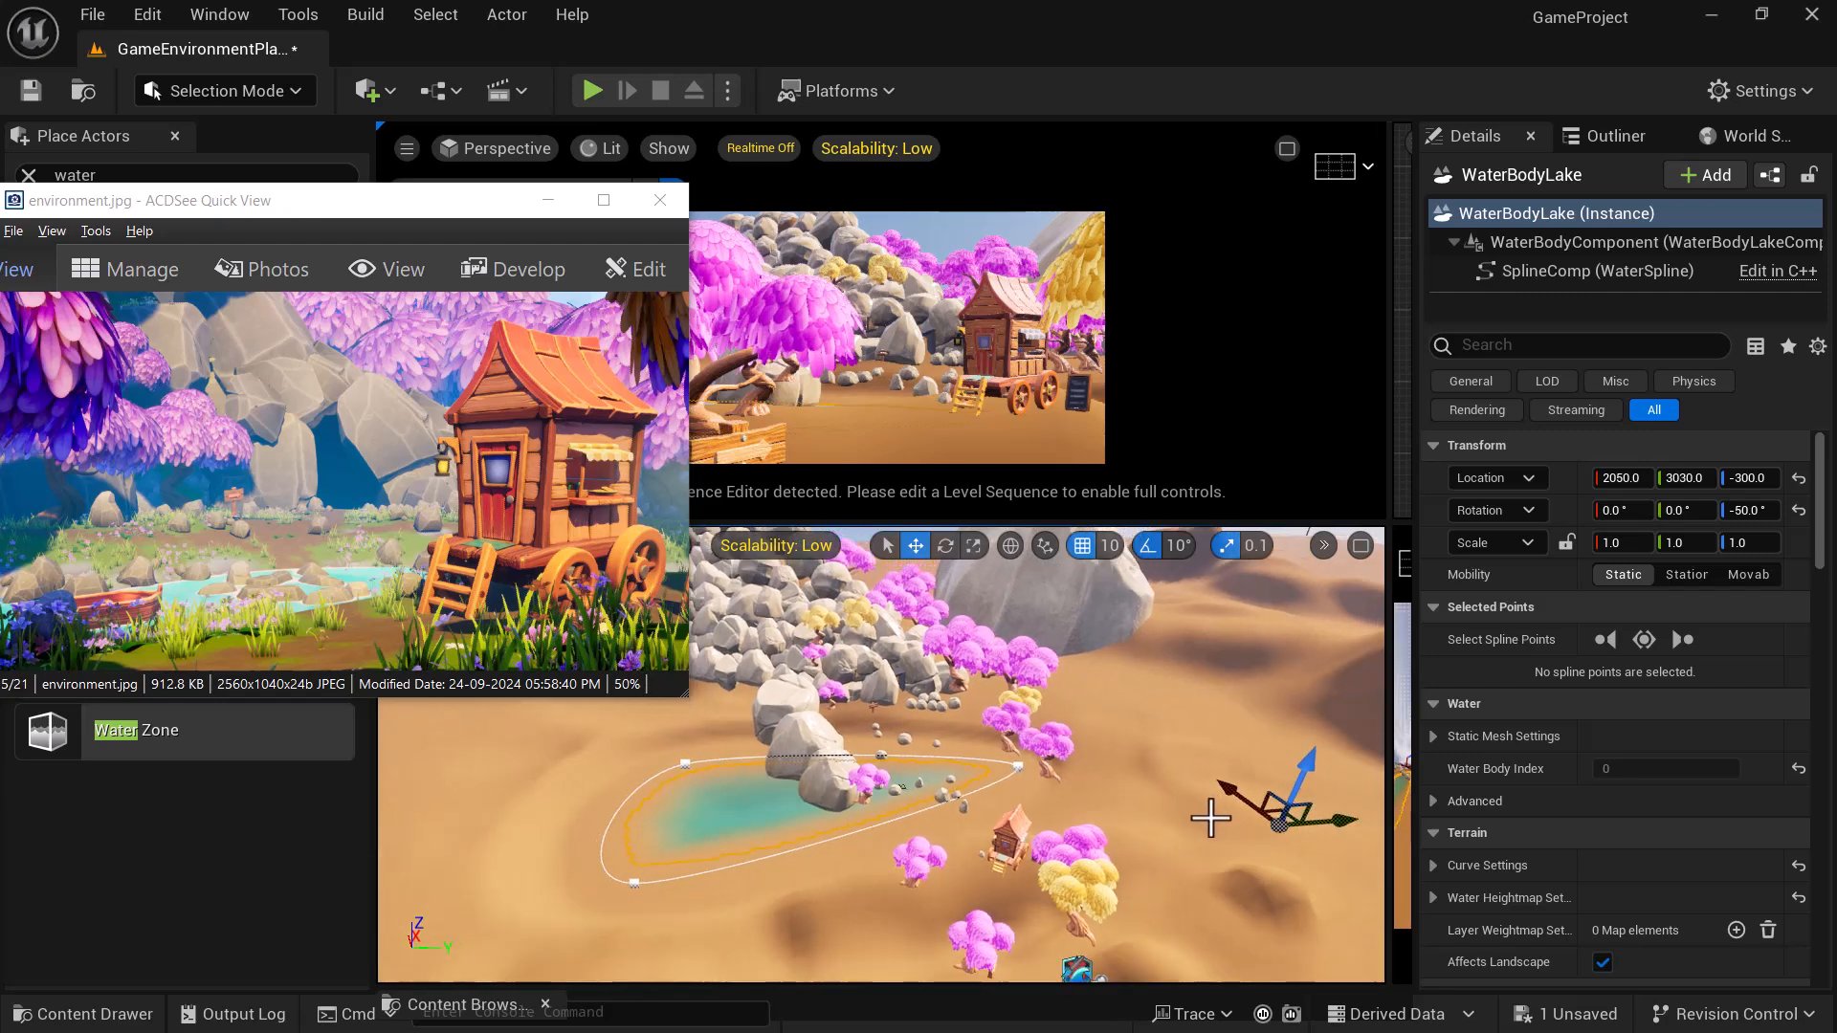
{"action": "left_click_drag", "start_coordinate": [1319, 828], "coordinate": [1399, 832]}
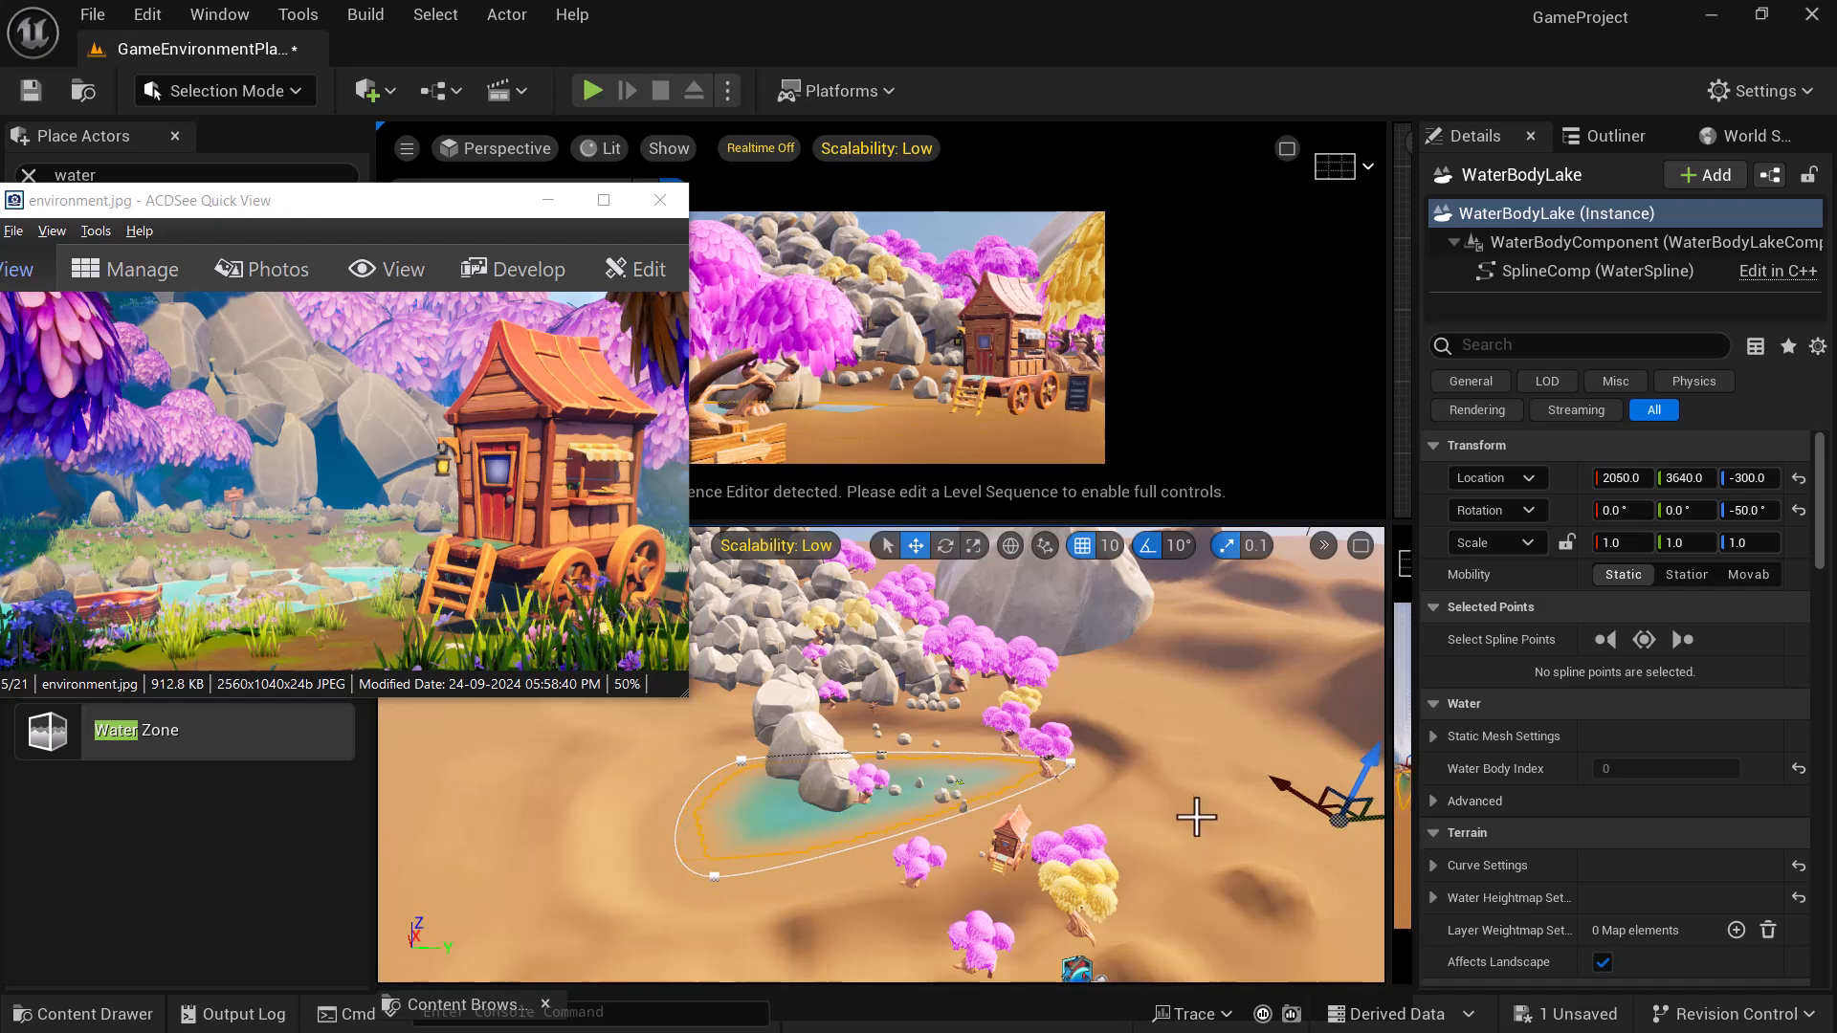
{"action": "left_click_drag", "start_coordinate": [1161, 799], "coordinate": [1261, 736], "text": "alt"}
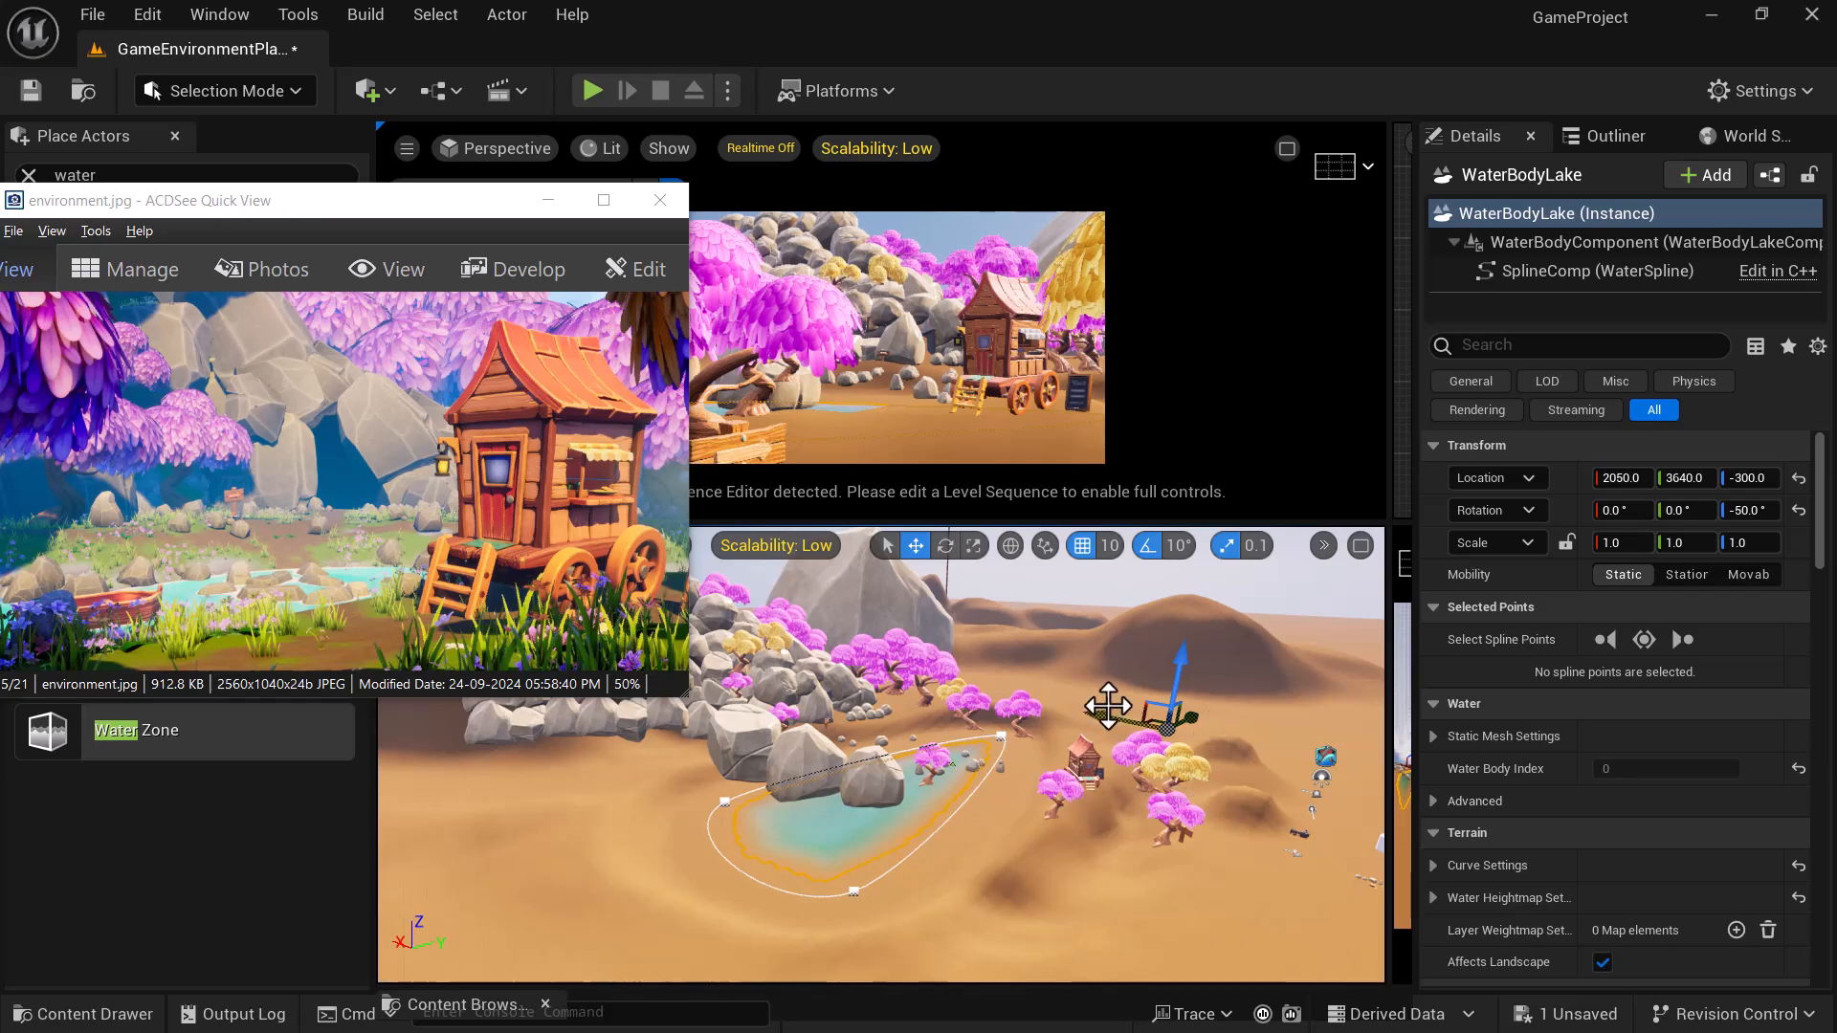
{"action": "left_click_drag", "start_coordinate": [1127, 750], "coordinate": [1043, 780], "text": "alt"}
{"action": "left_click_drag", "start_coordinate": [1294, 754], "coordinate": [1258, 732]}
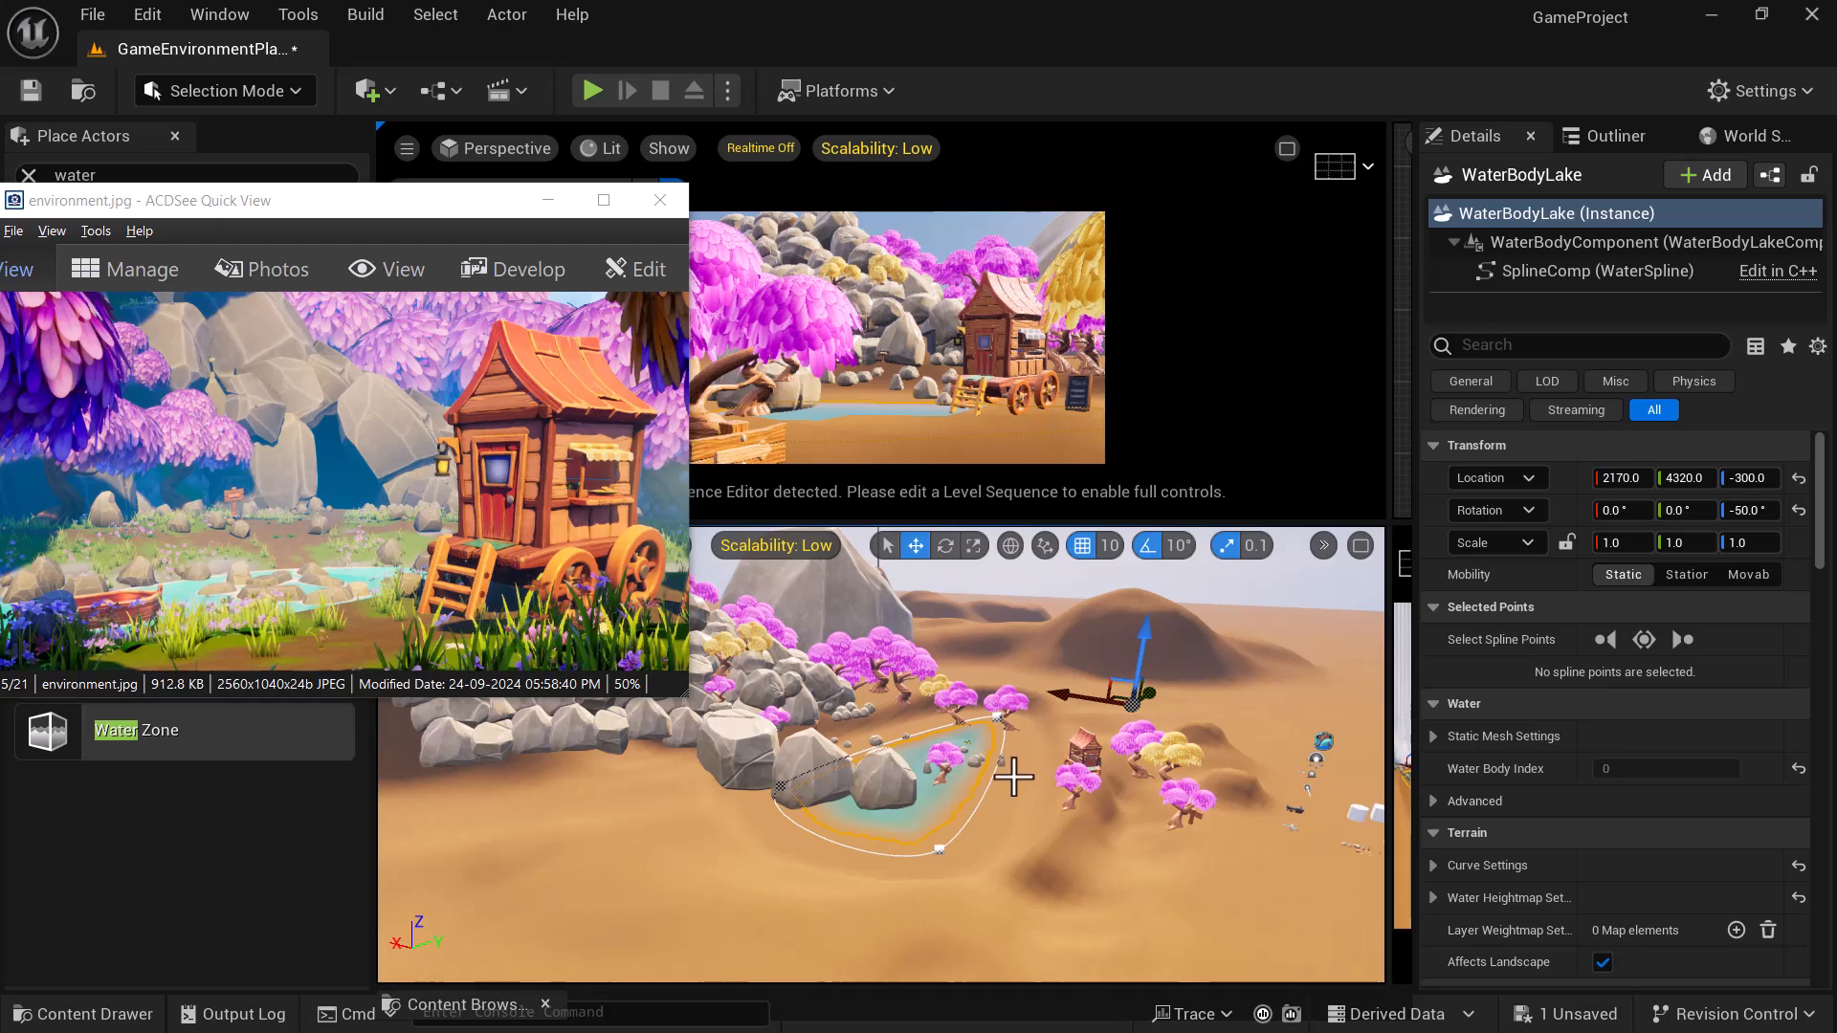
{"action": "left_click", "coordinate": [1008, 762]}
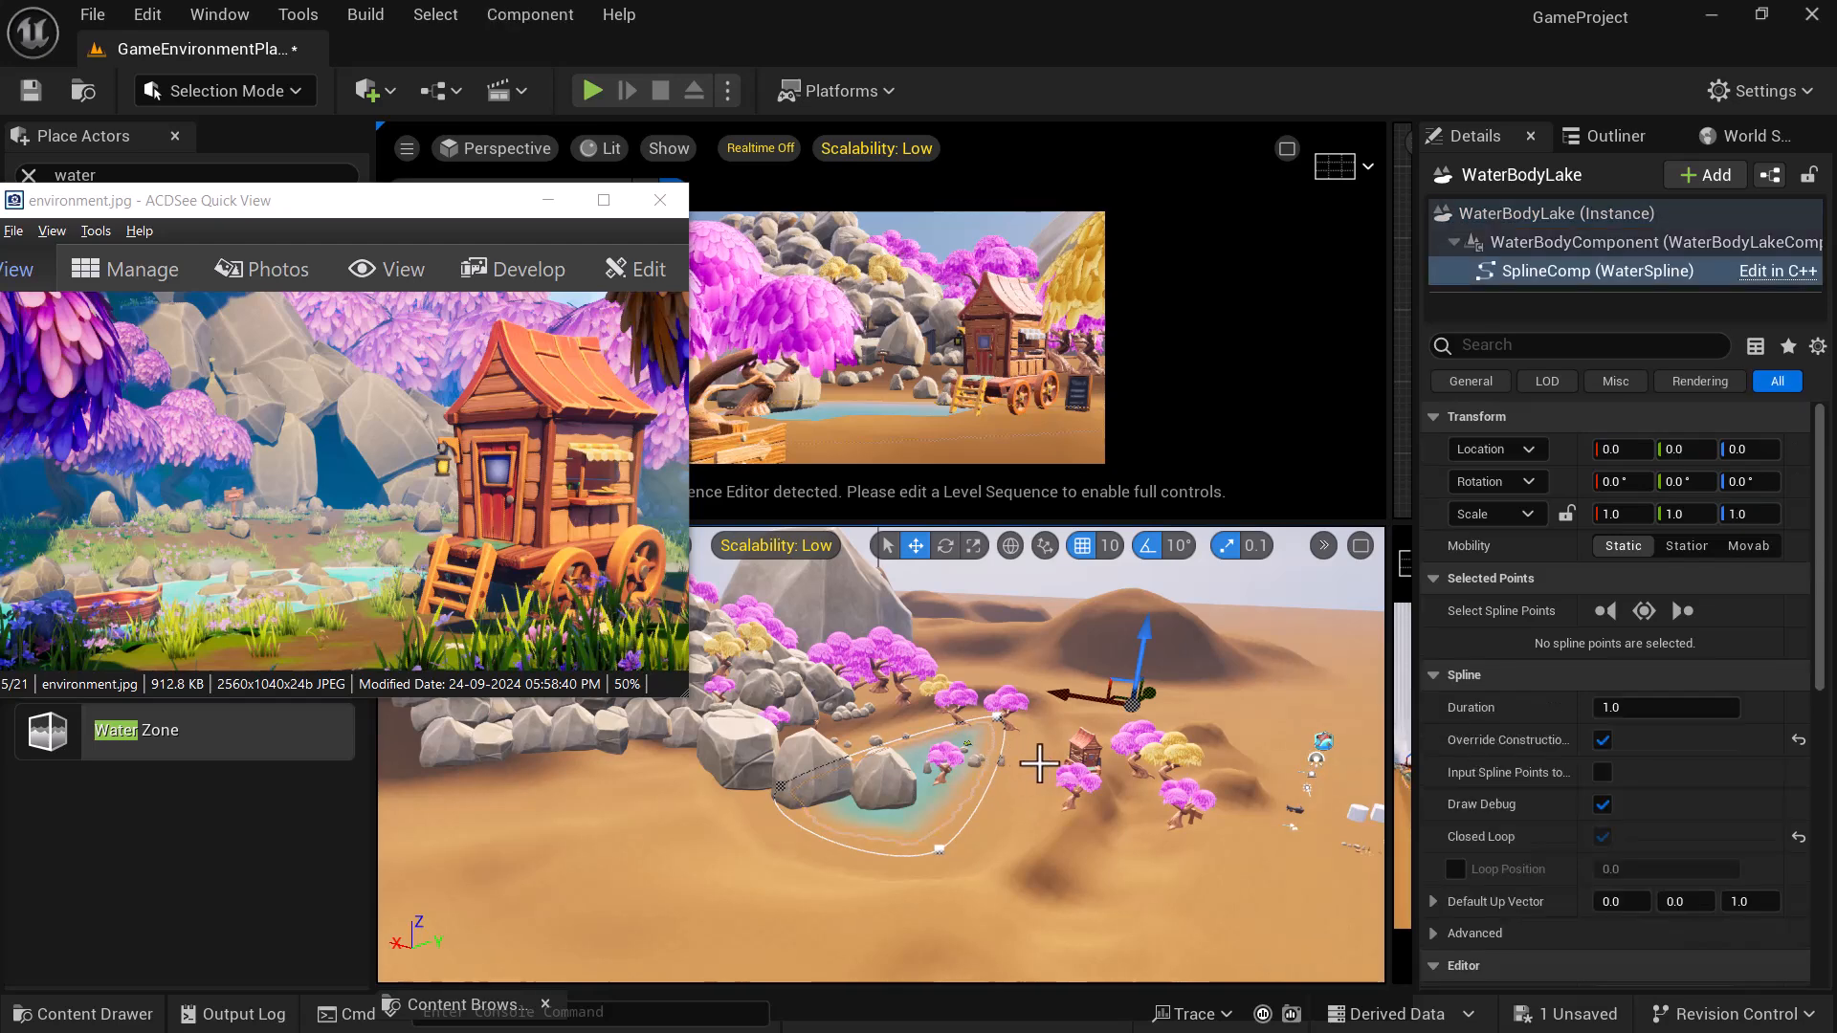
{"action": "left_click", "coordinate": [997, 751]}
{"action": "left_click", "coordinate": [1005, 766]}
{"action": "left_click_drag", "start_coordinate": [952, 753], "coordinate": [979, 753]}
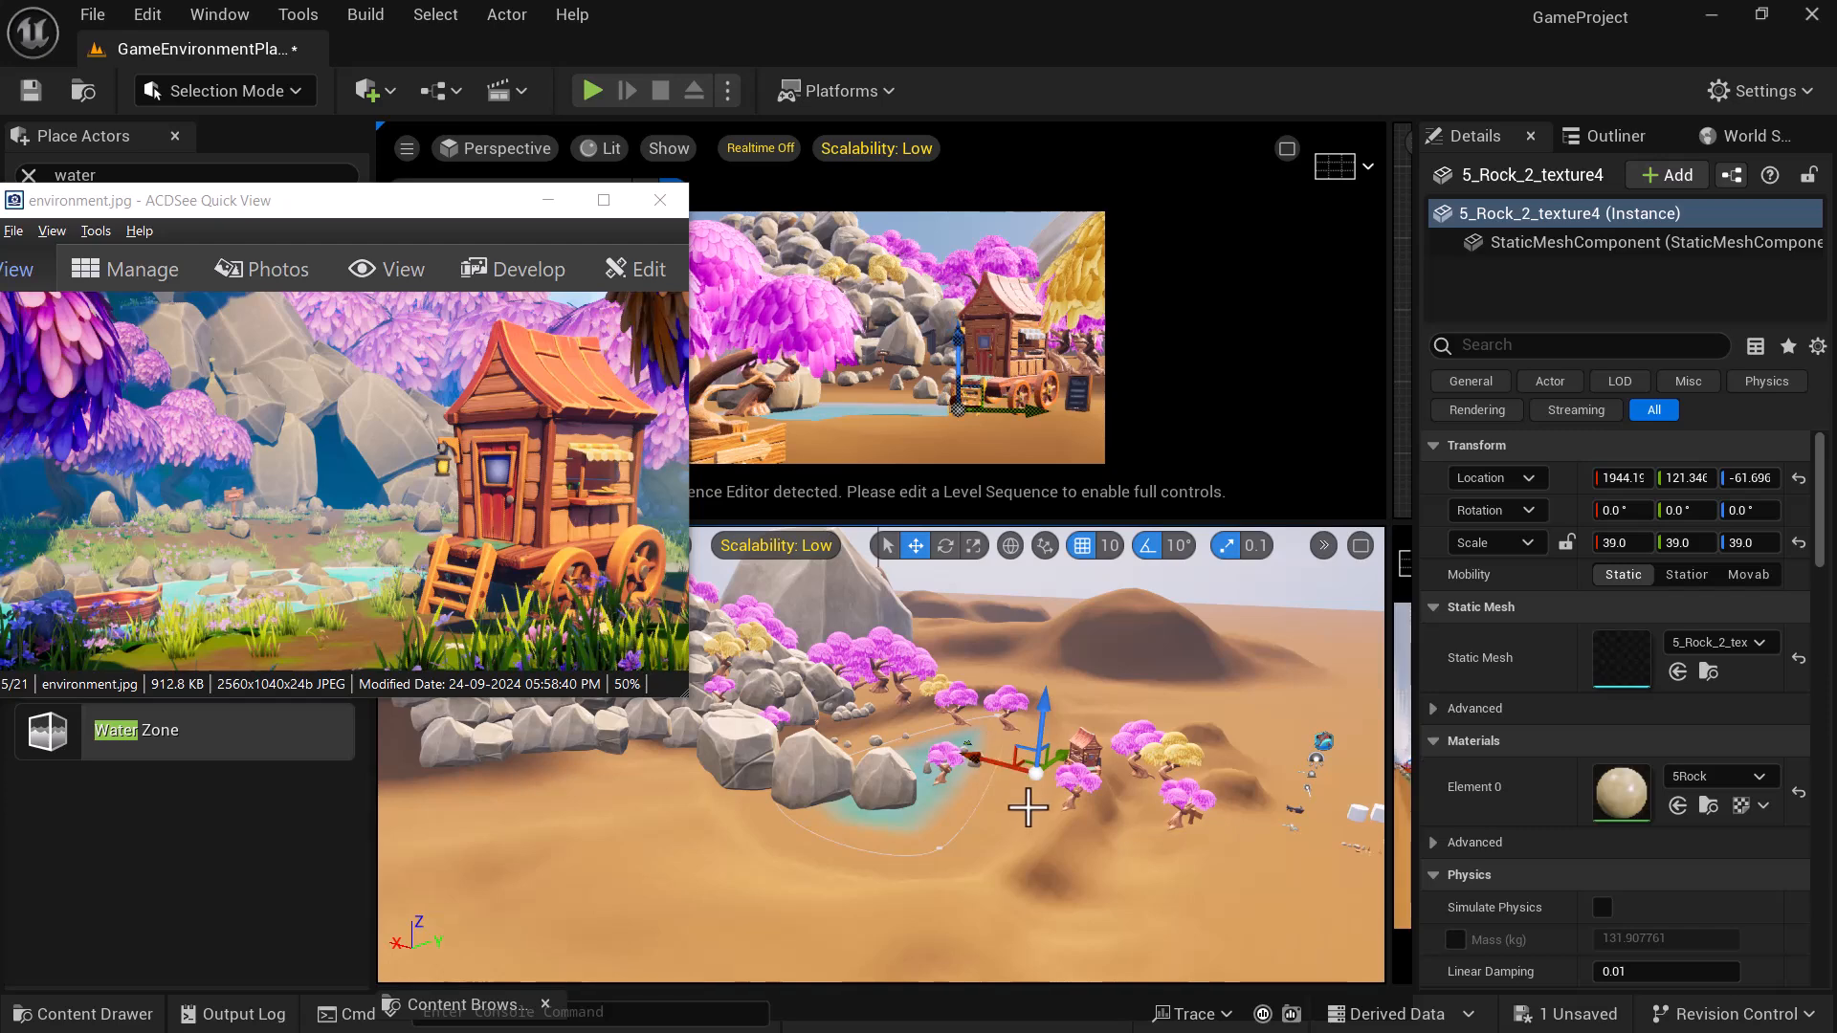
{"action": "key", "text": "ctrl+z"}
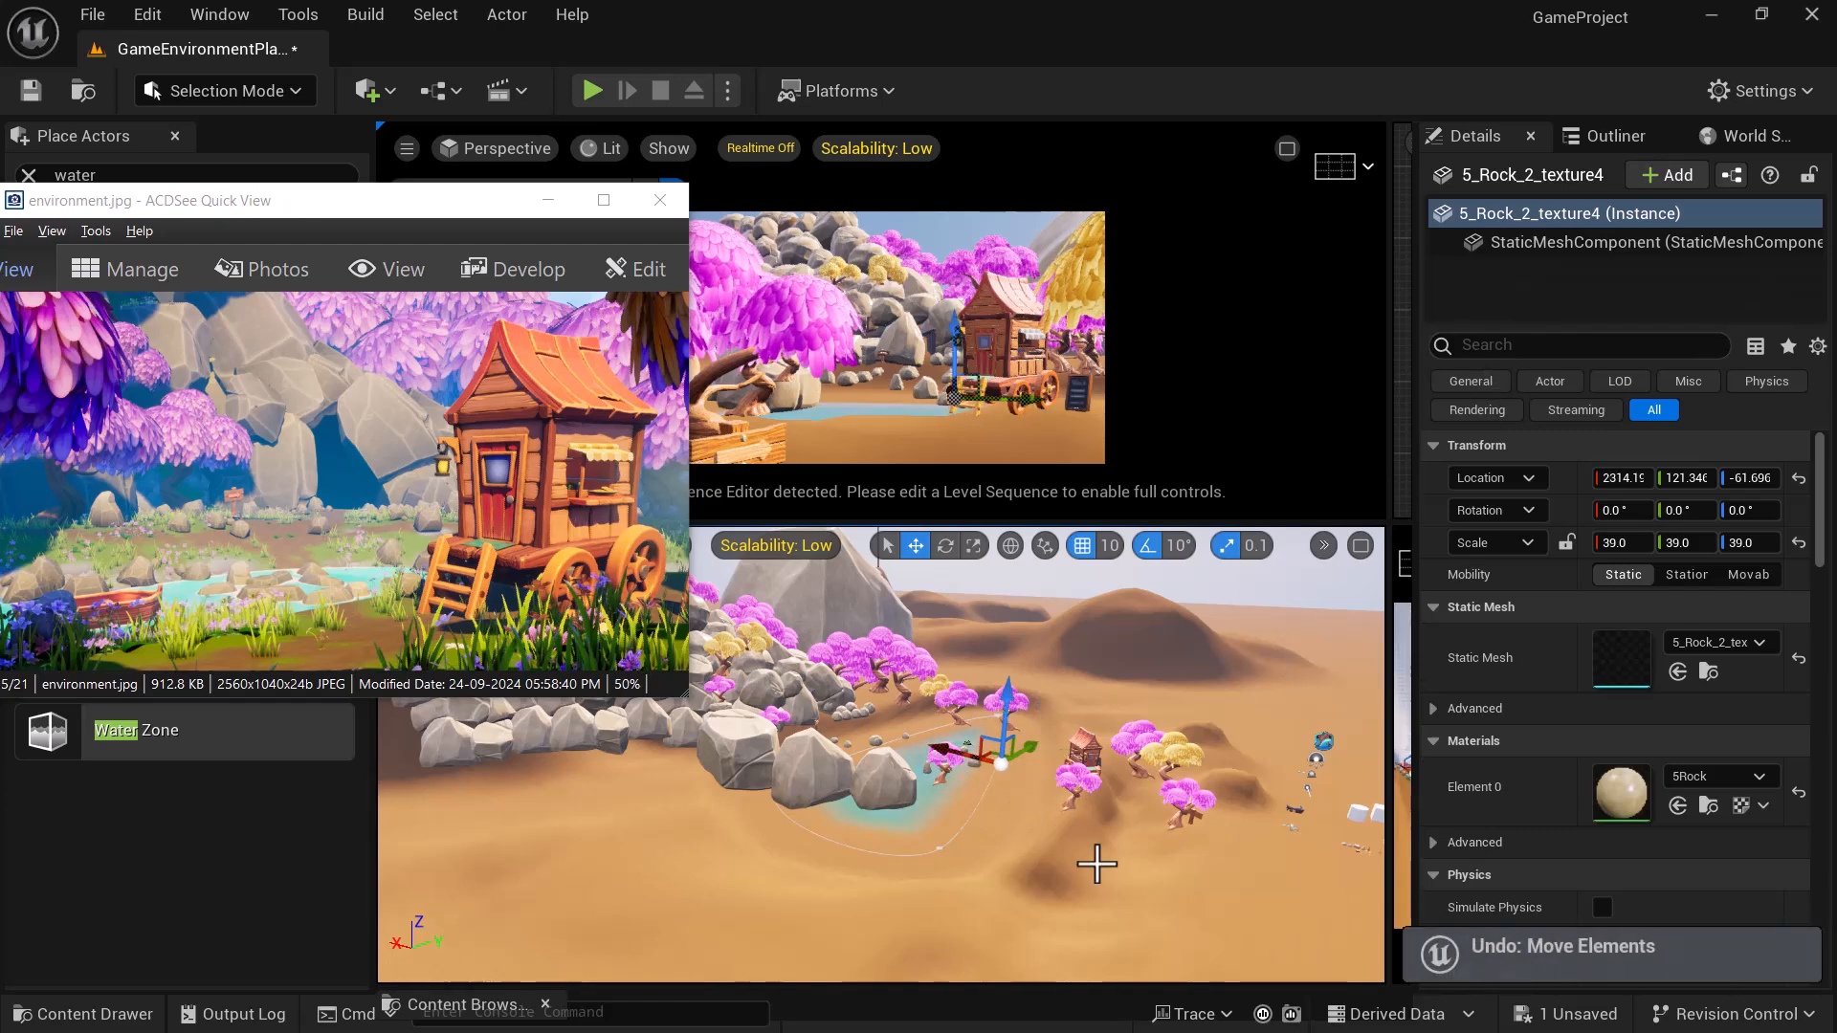
- Reselect WaterBodyLake and set its X location to 2019
{"action": "left_click", "coordinate": [940, 862]}
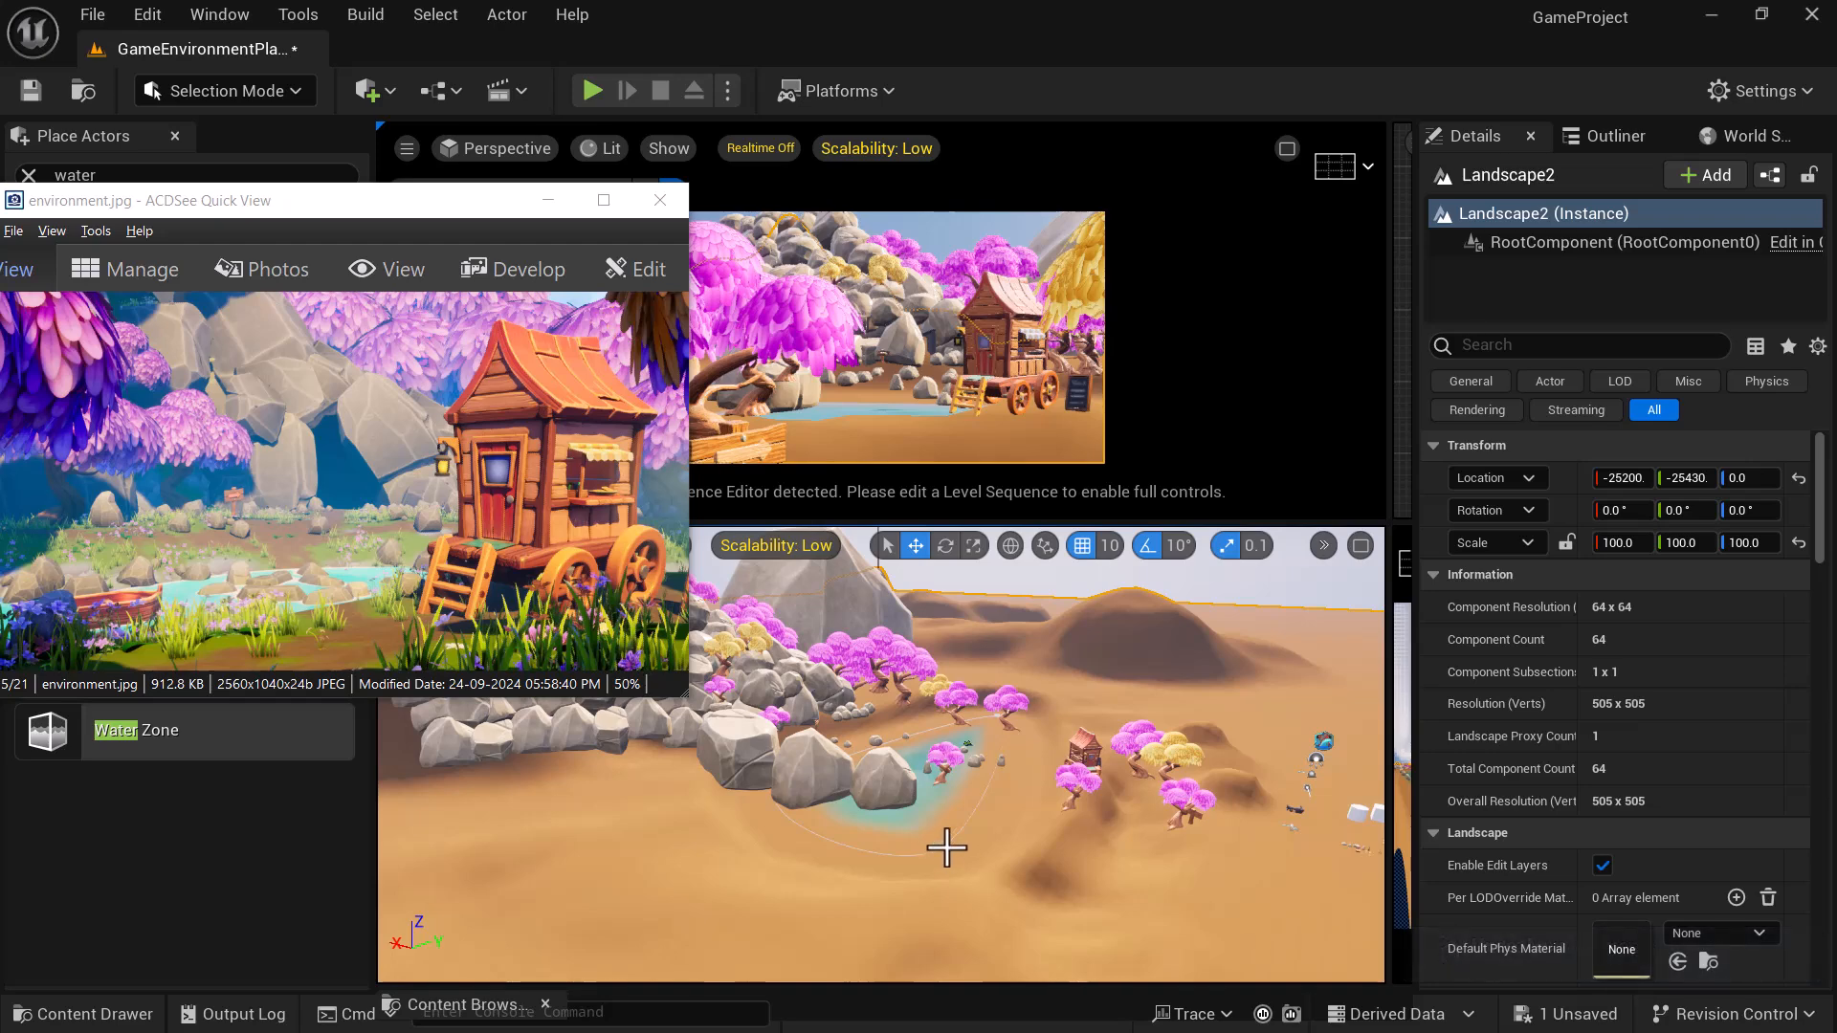
{"action": "left_click", "coordinate": [952, 806]}
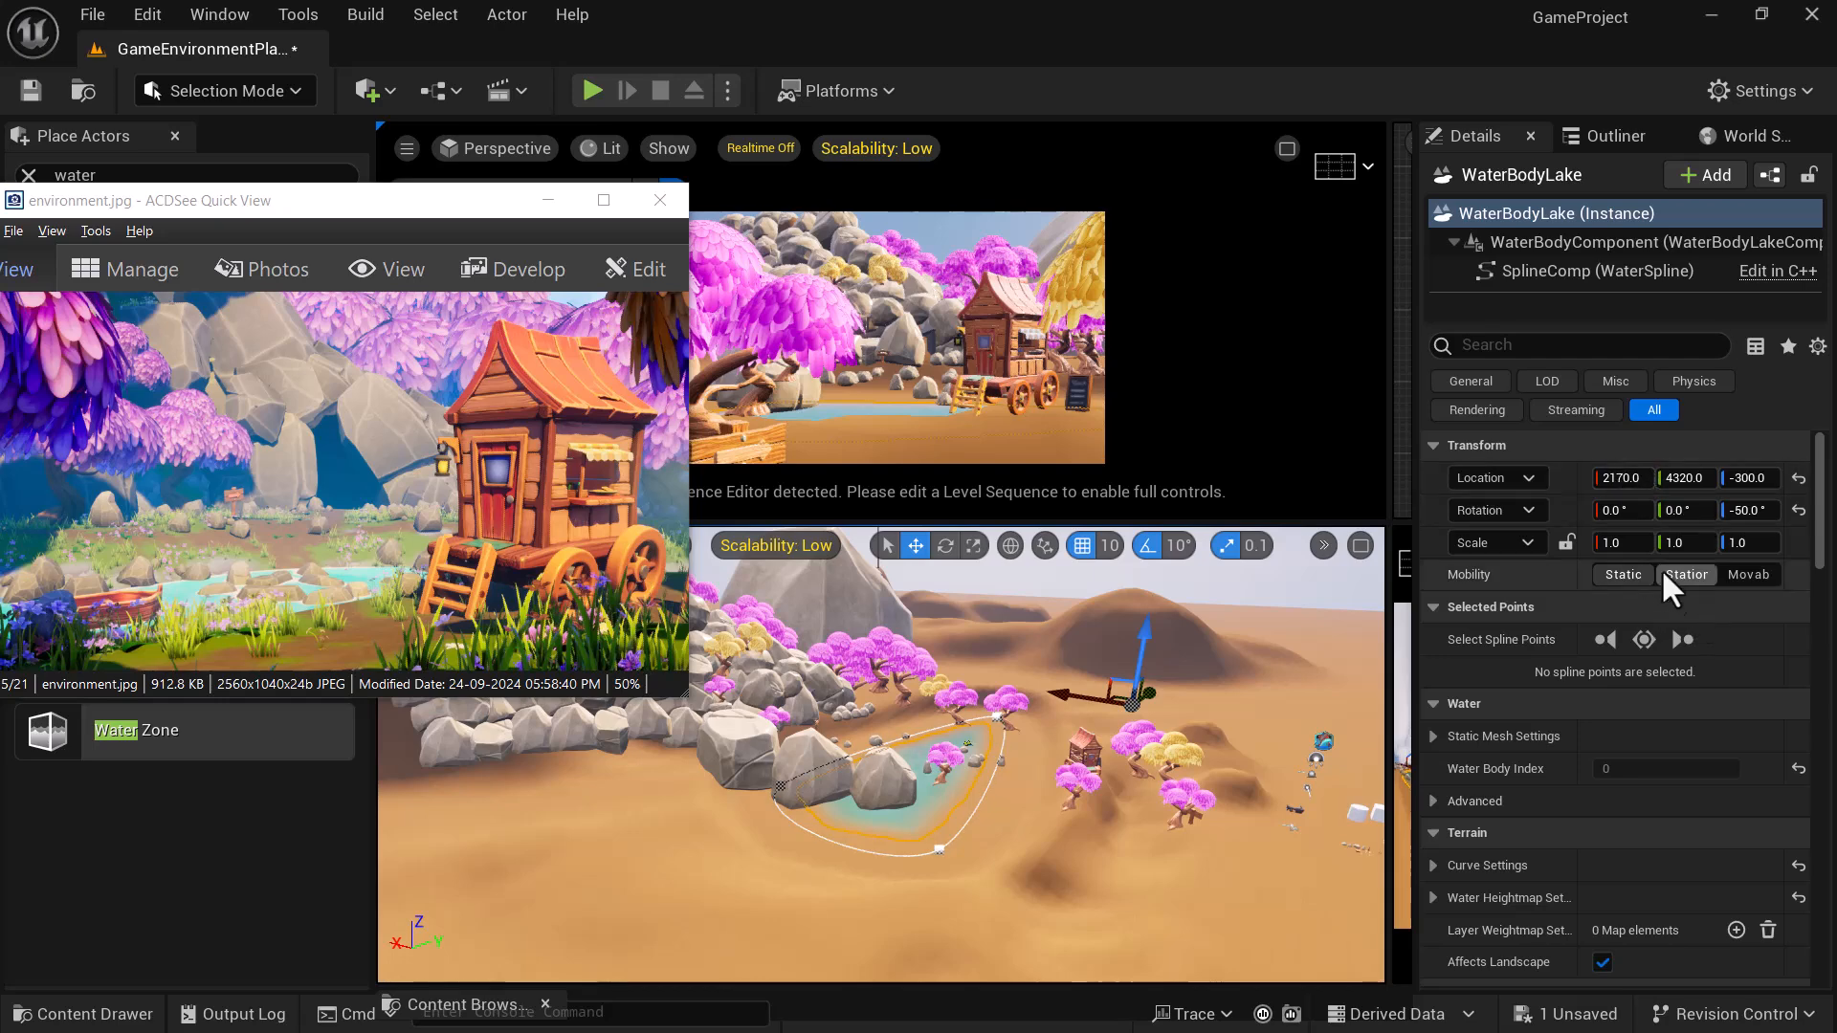
{"action": "left_click_drag", "start_coordinate": [1620, 472], "coordinate": [1581, 471]}
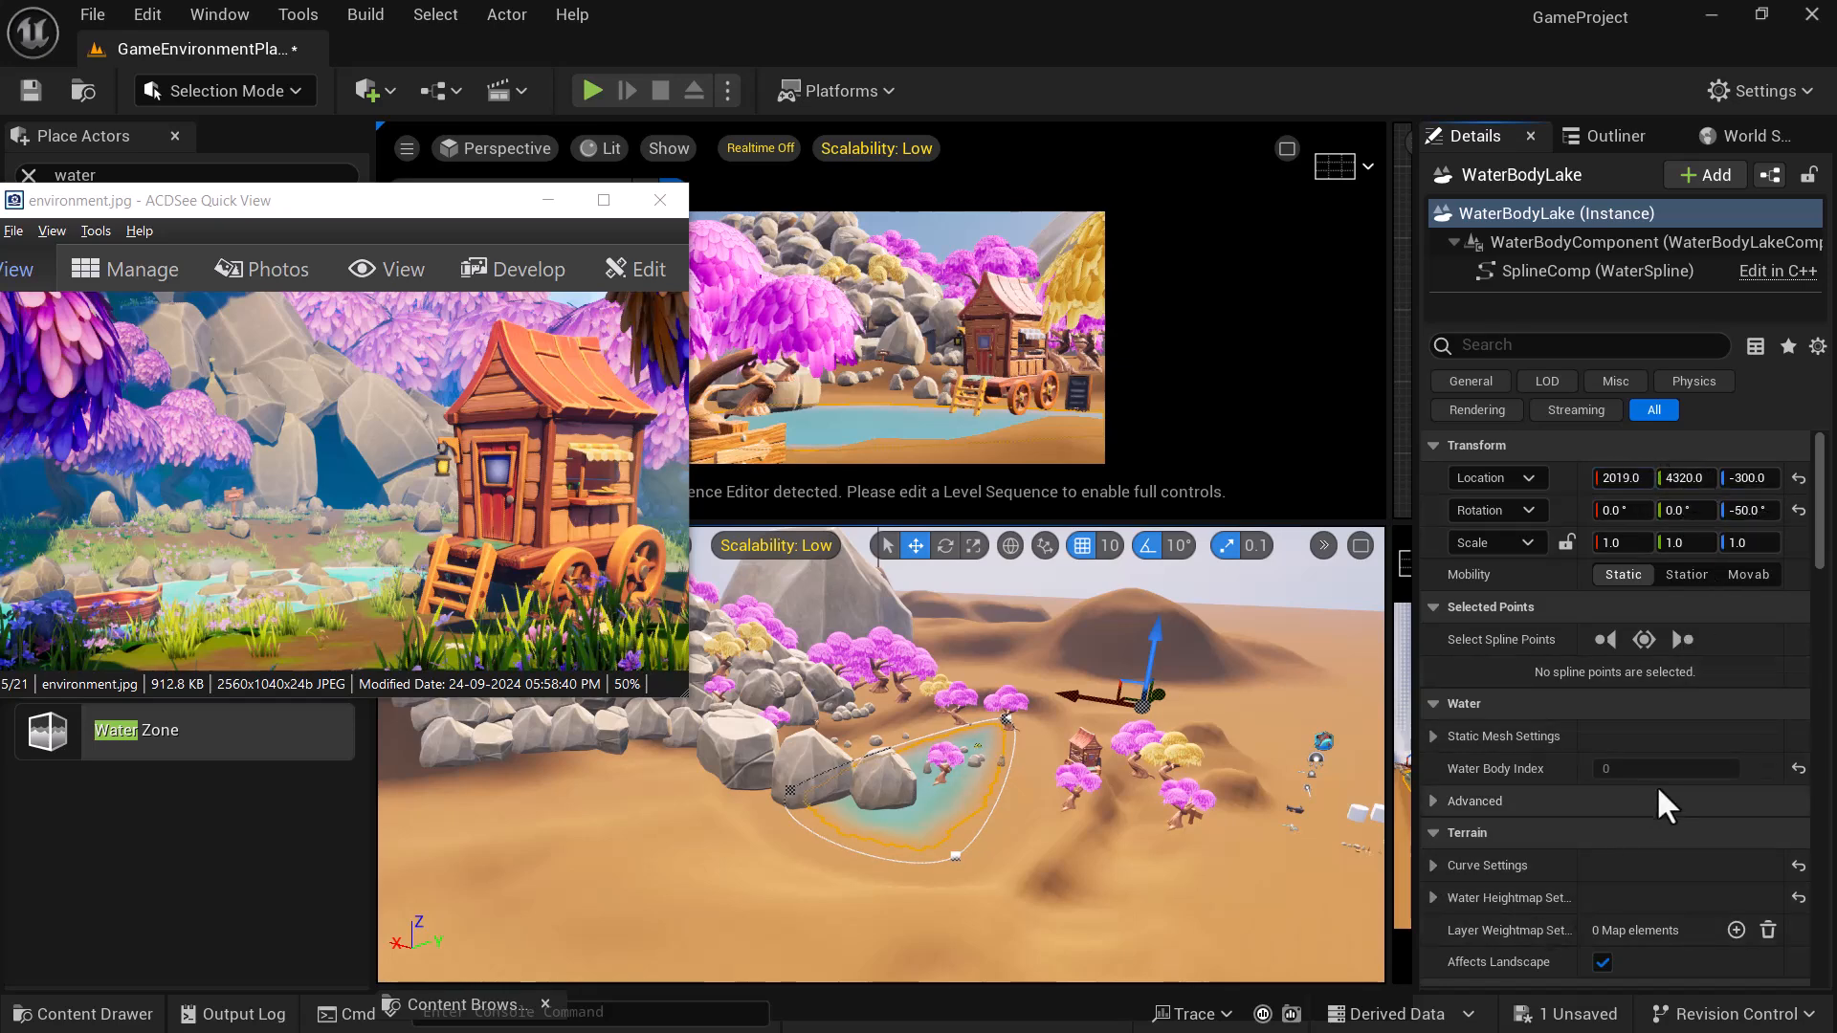
- Turn on Cast Shadow in WaterBodyLake's lighting settings
{"action": "scroll", "coordinate": [1661, 758], "scroll_direction": "down", "scroll_amount": 3}
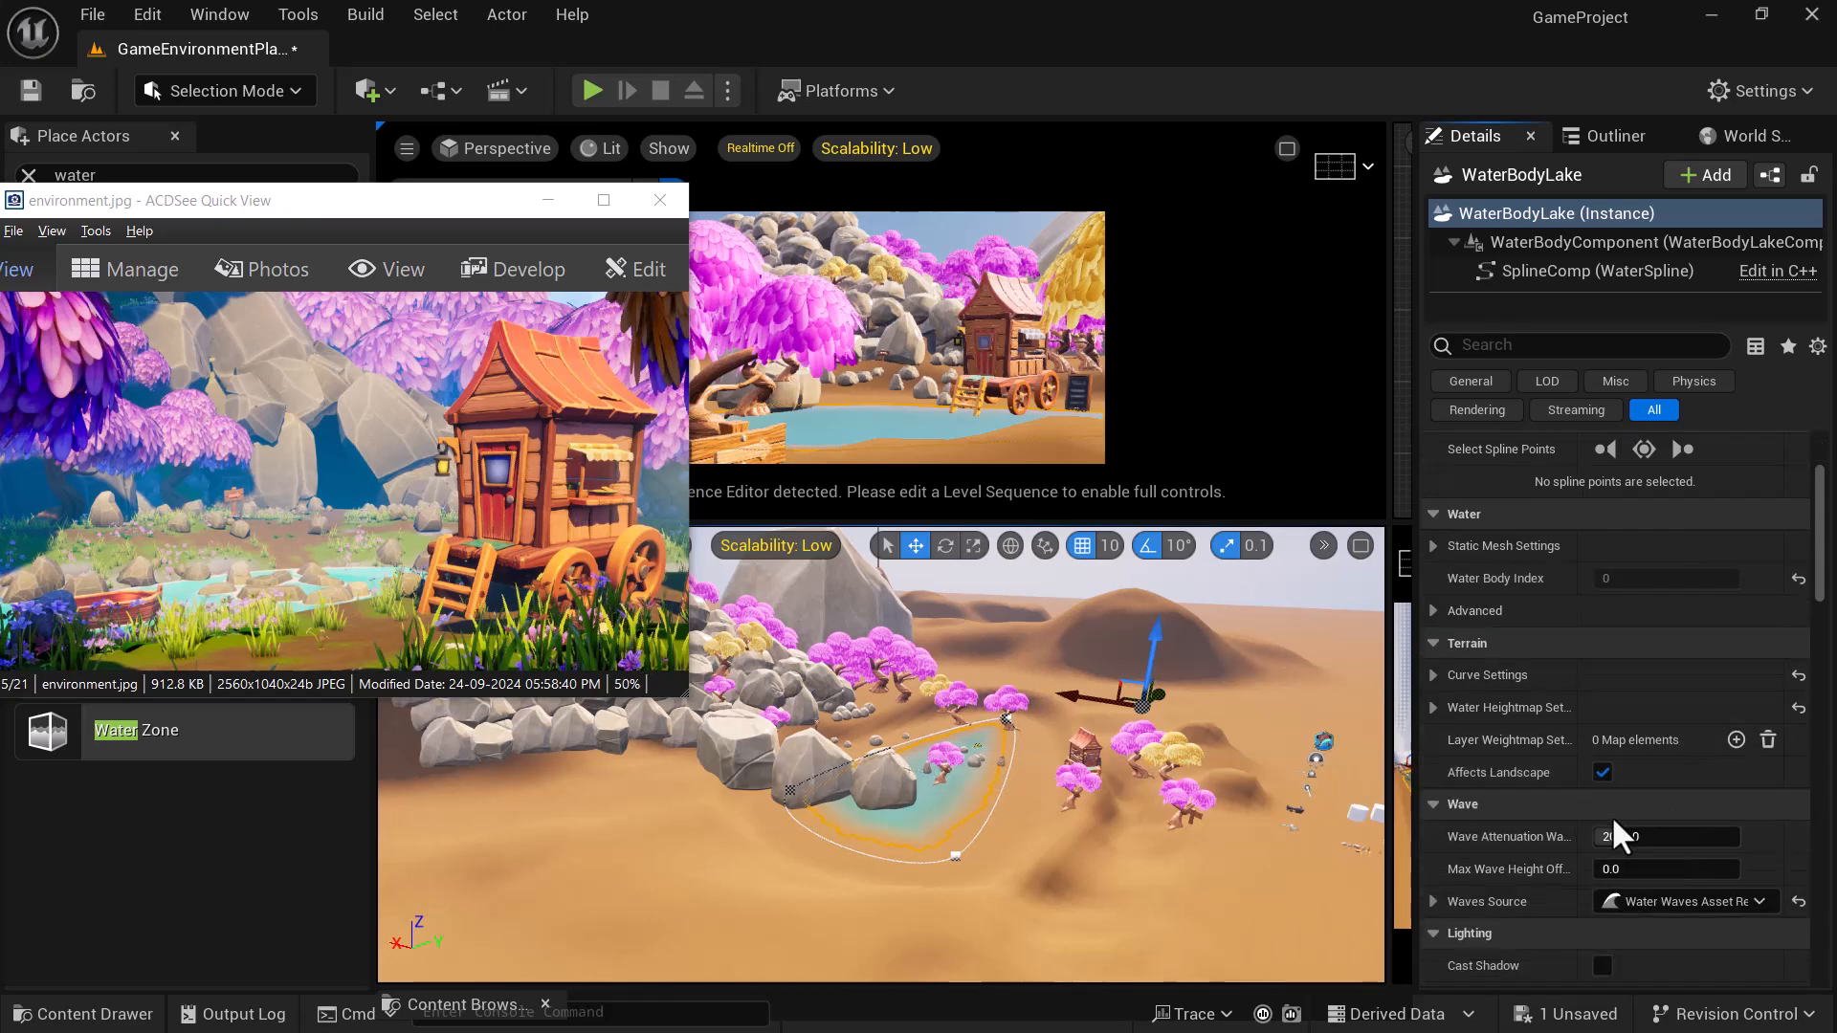
{"action": "scroll", "coordinate": [1614, 813], "scroll_direction": "down", "scroll_amount": 2}
{"action": "scroll", "coordinate": [1618, 794], "scroll_direction": "down", "scroll_amount": 2}
{"action": "left_click", "coordinate": [1604, 697]}
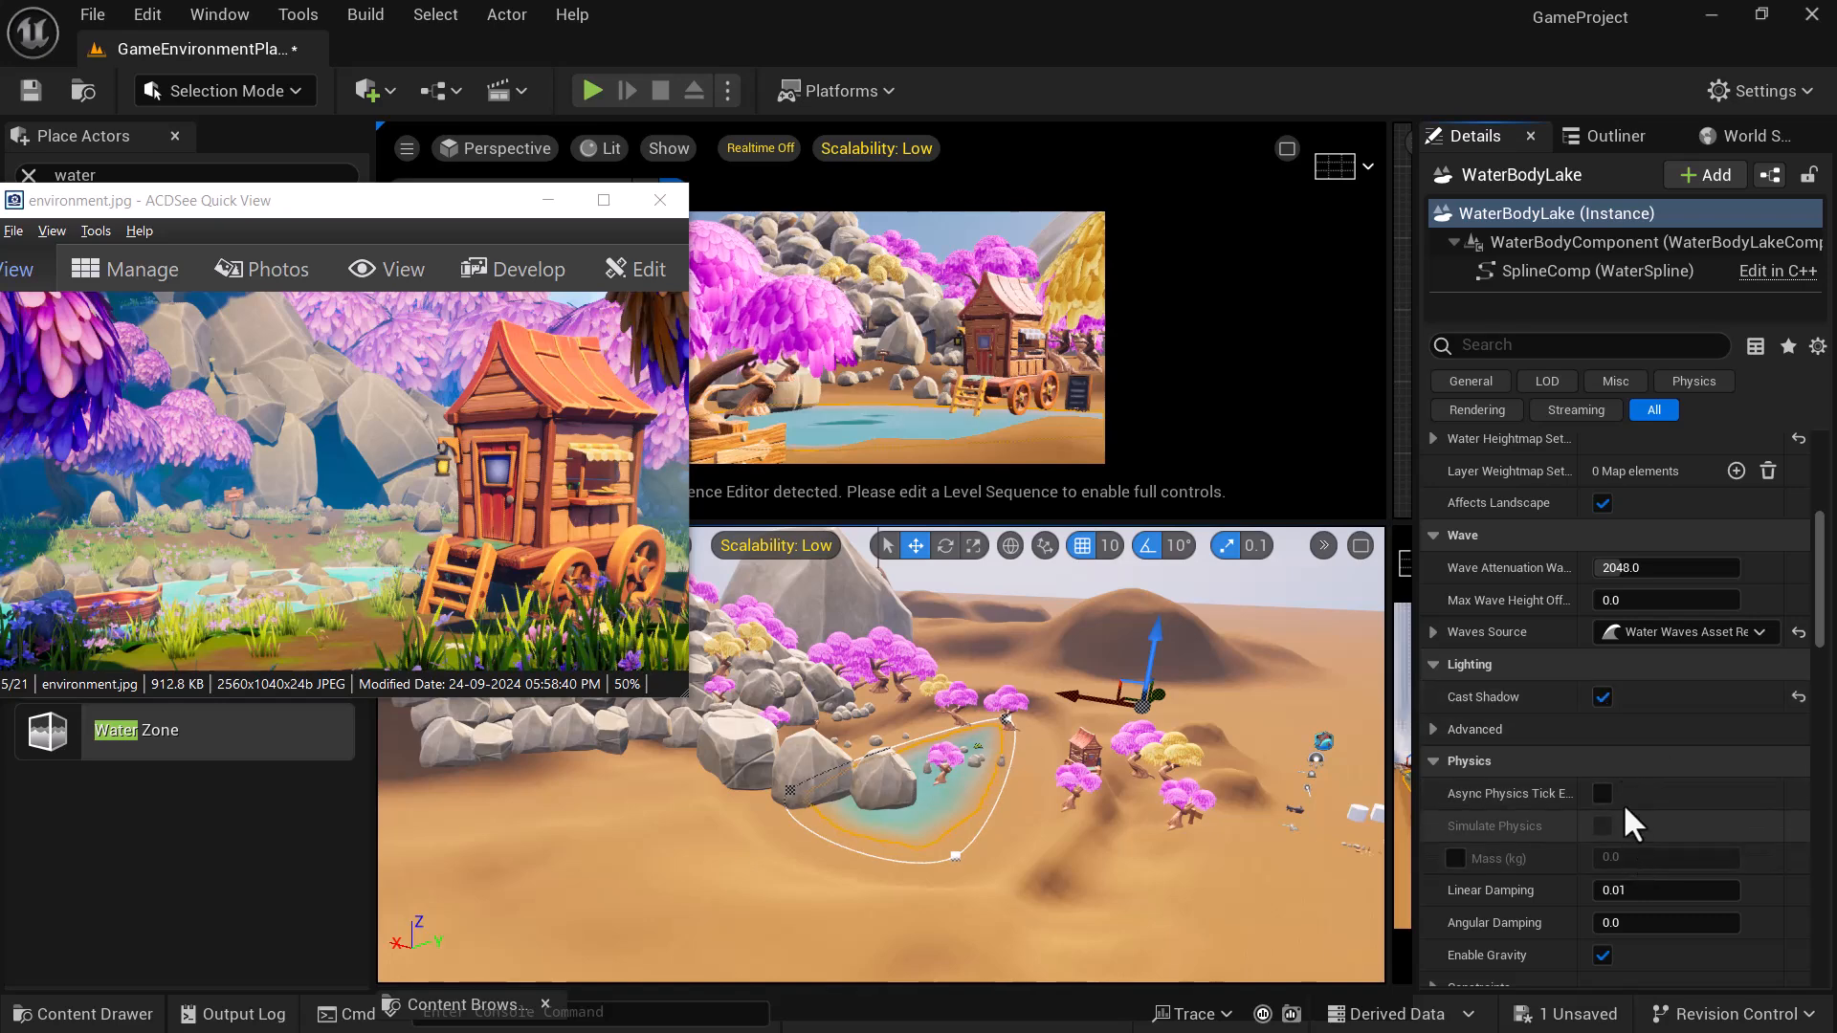
- Turn on Simulation Generates Hit Events in WaterBodyLake's collision settings
{"action": "scroll", "coordinate": [1624, 814], "scroll_direction": "down", "scroll_amount": 2}
{"action": "scroll", "coordinate": [1655, 894], "scroll_direction": "down", "scroll_amount": 2}
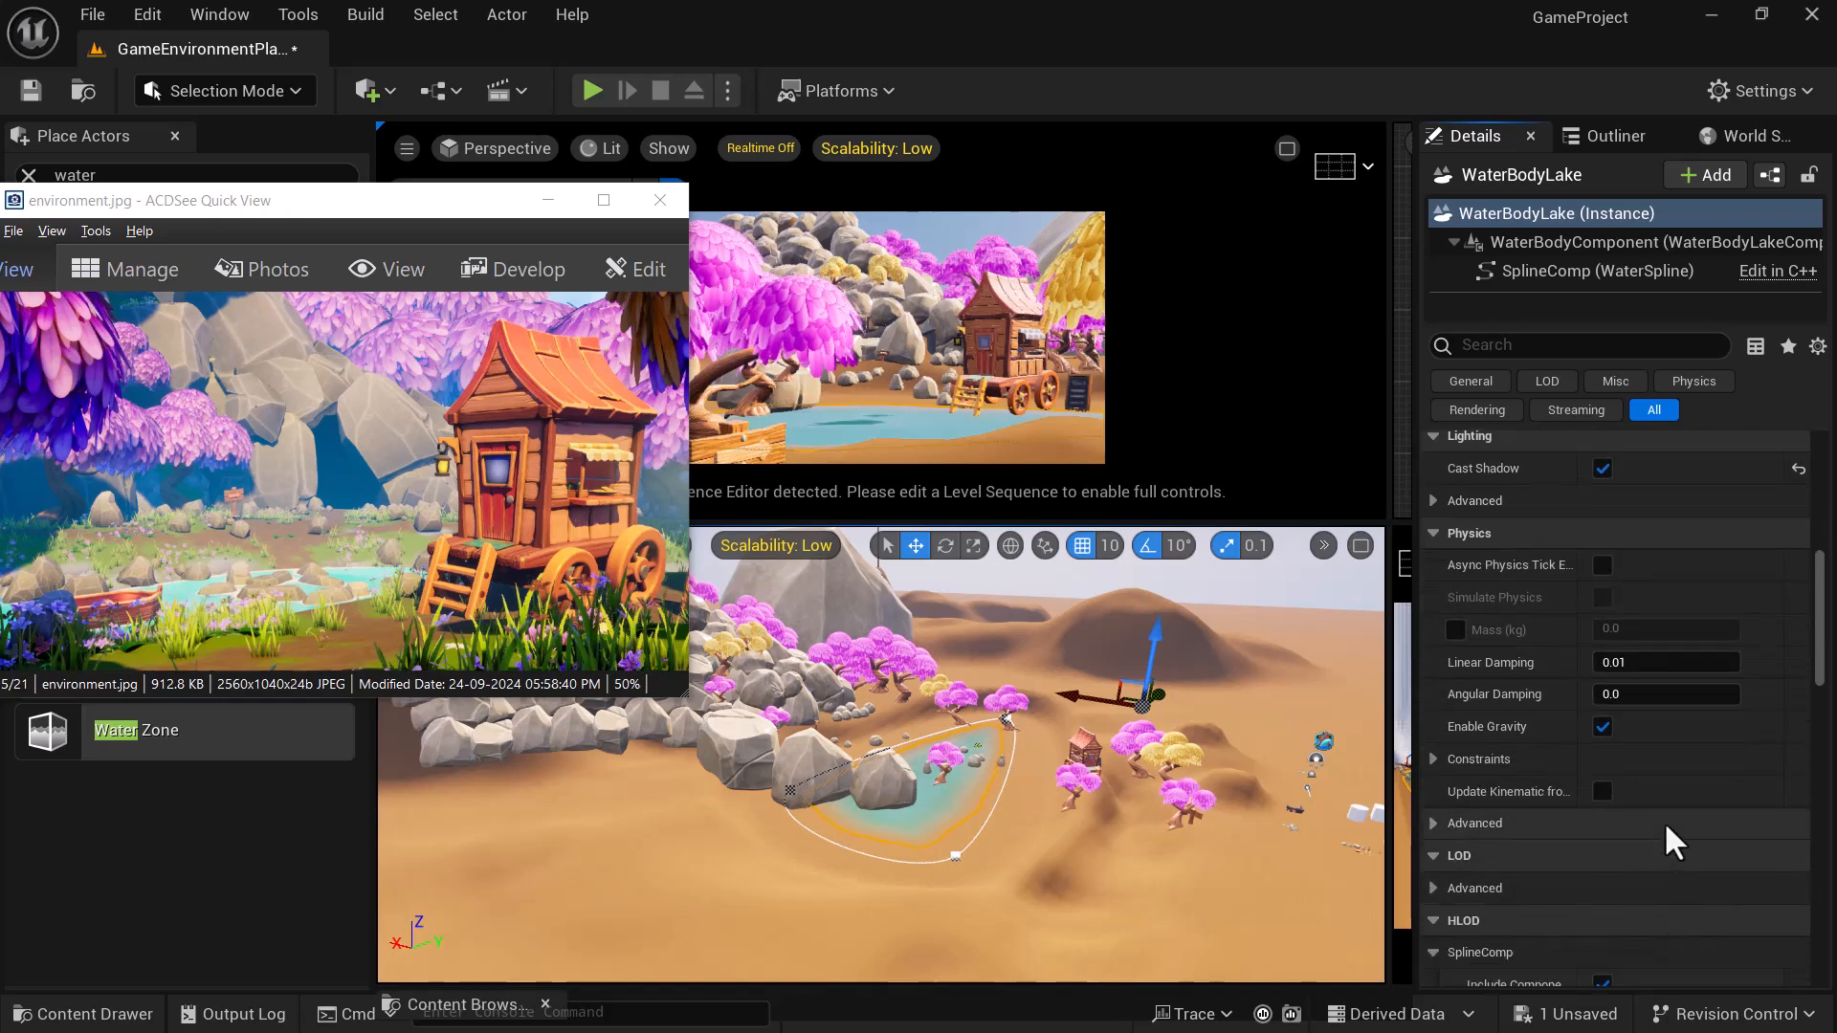
{"action": "left_click", "coordinate": [1593, 825]}
{"action": "scroll", "coordinate": [1705, 833], "scroll_direction": "down", "scroll_amount": 5}
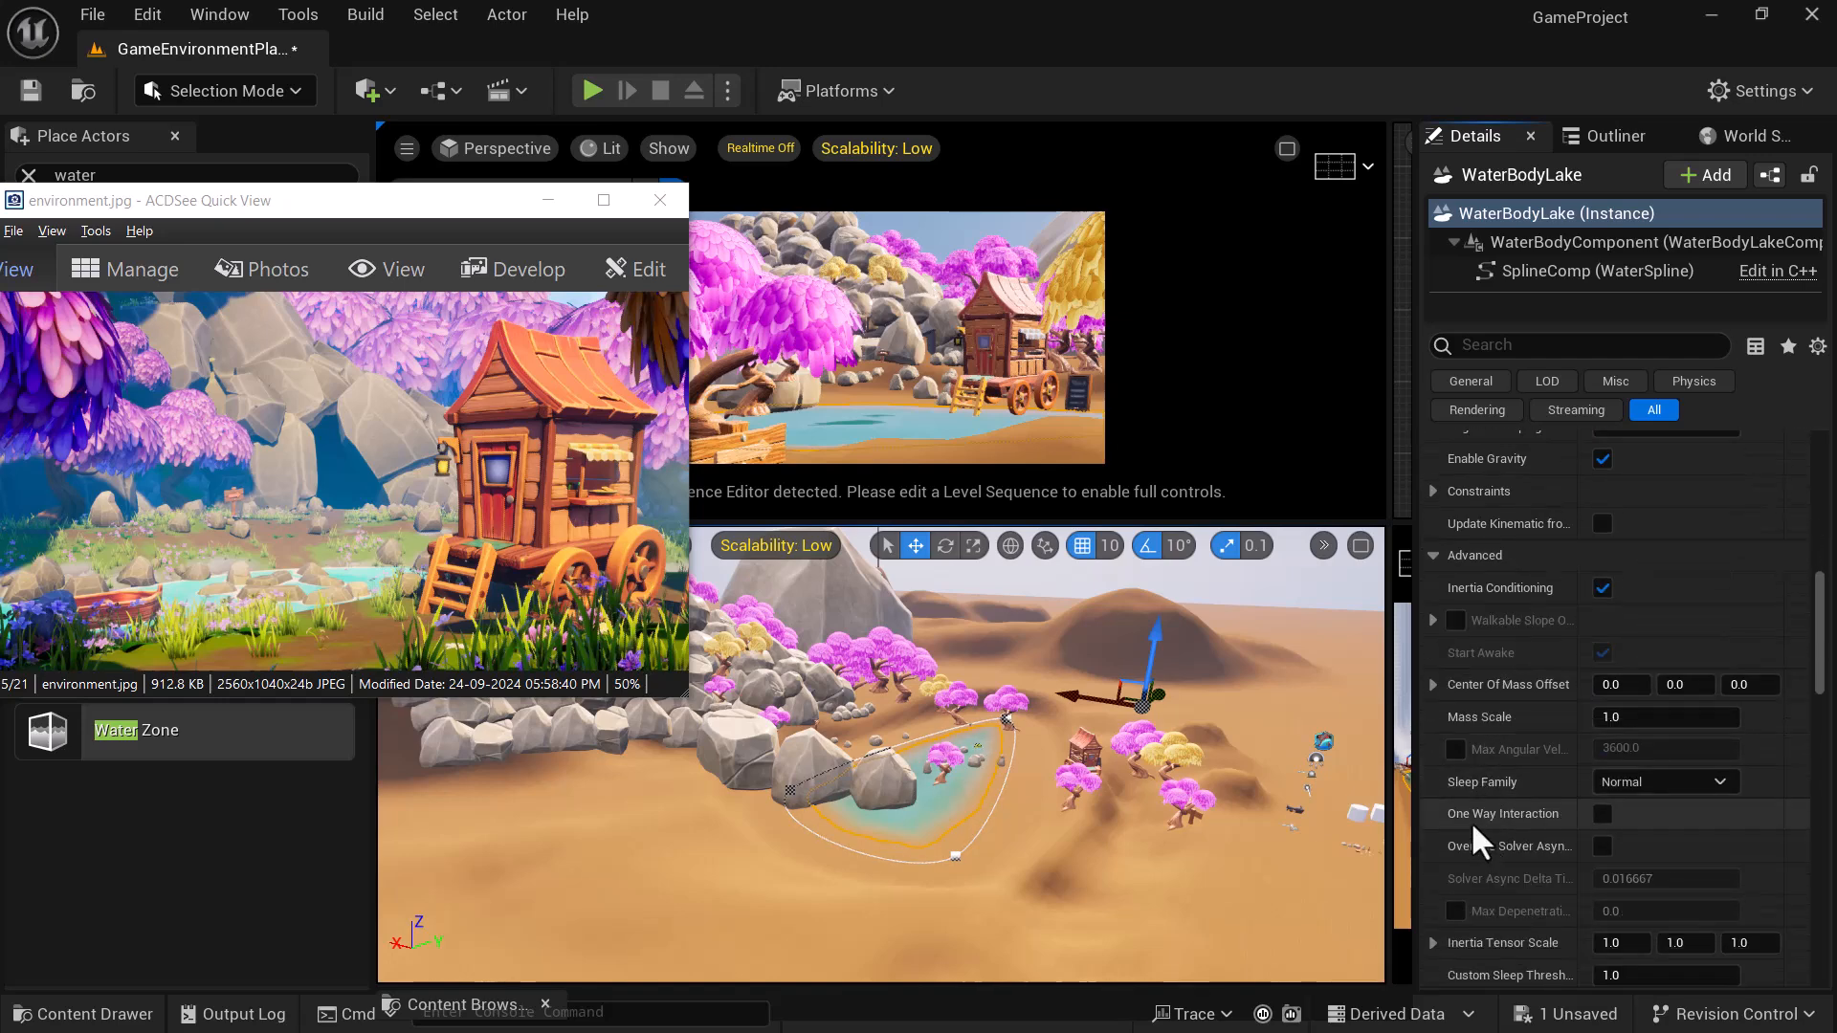
{"action": "scroll", "coordinate": [1478, 804], "scroll_direction": "down", "scroll_amount": 3}
{"action": "scroll", "coordinate": [1513, 835], "scroll_direction": "down", "scroll_amount": 3}
{"action": "left_click", "coordinate": [1504, 802]}
{"action": "scroll", "coordinate": [1508, 851], "scroll_direction": "down", "scroll_amount": 6}
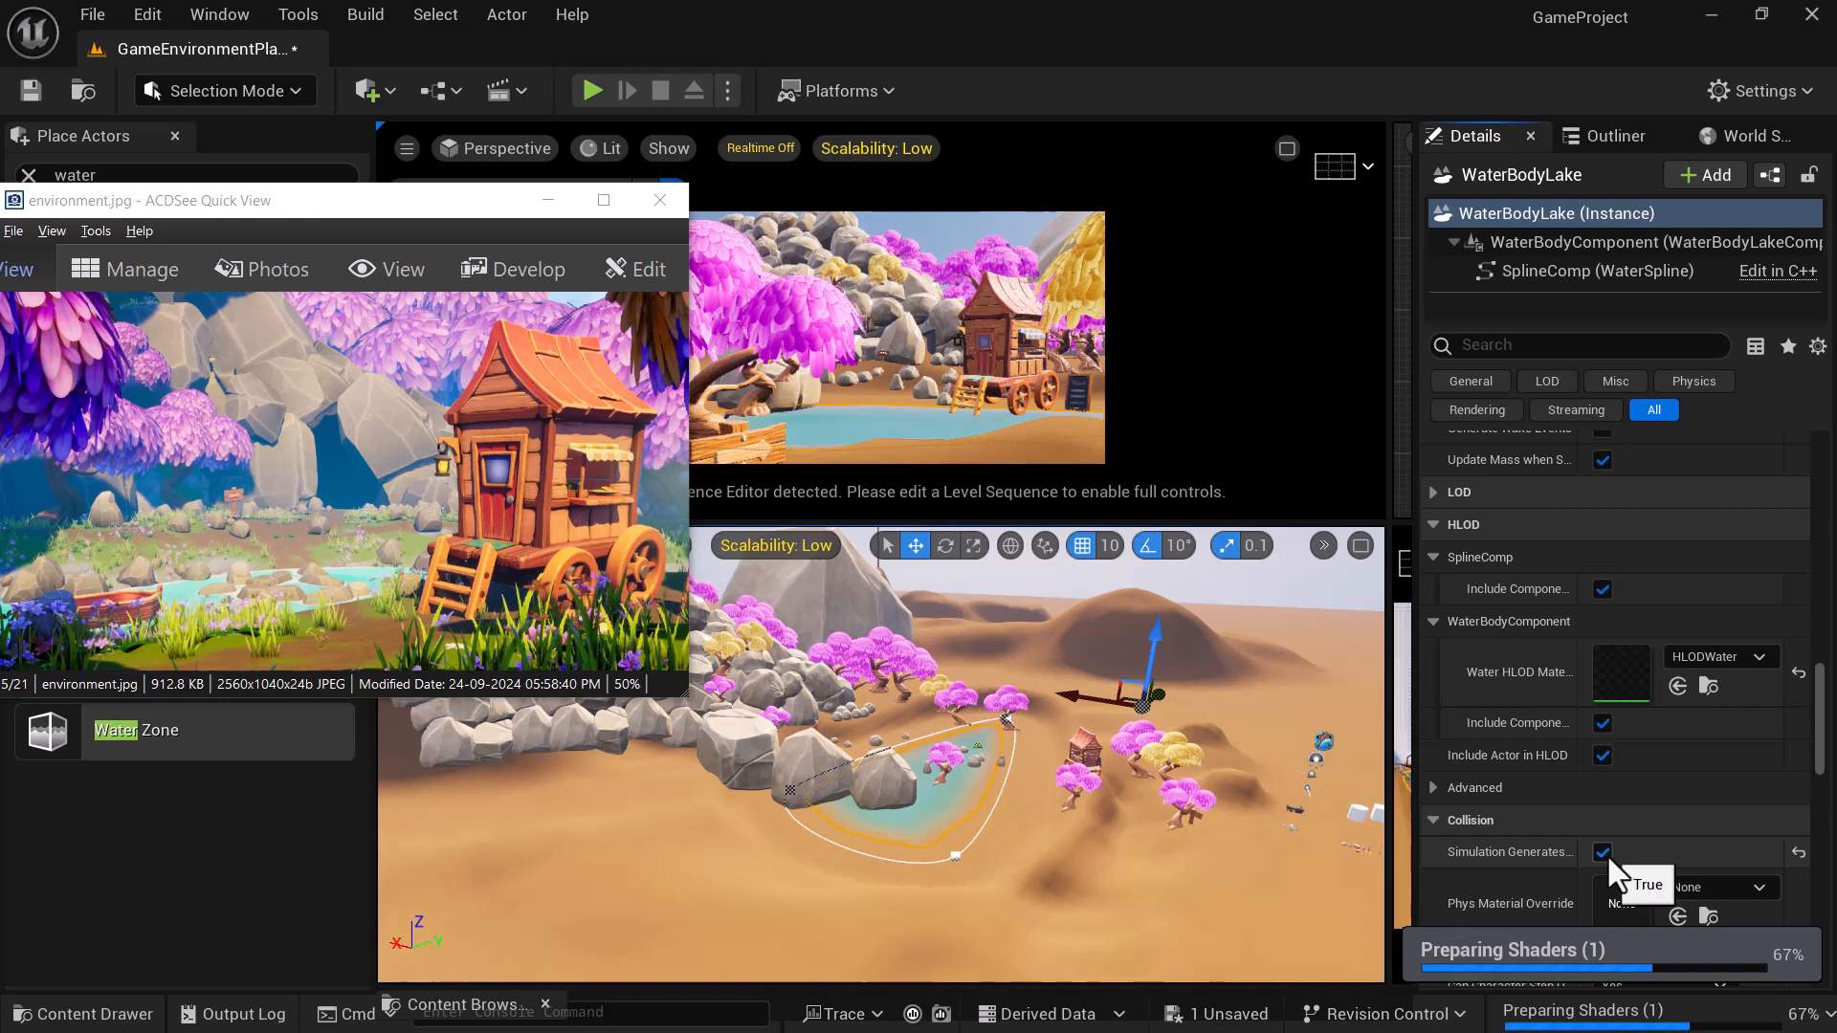
{"action": "left_click", "coordinate": [1605, 853]}
- Examine WaterBodyLake's remaining HLOD, collision, navigation, rendering and debug settings
{"action": "left_click", "coordinate": [1499, 795]}
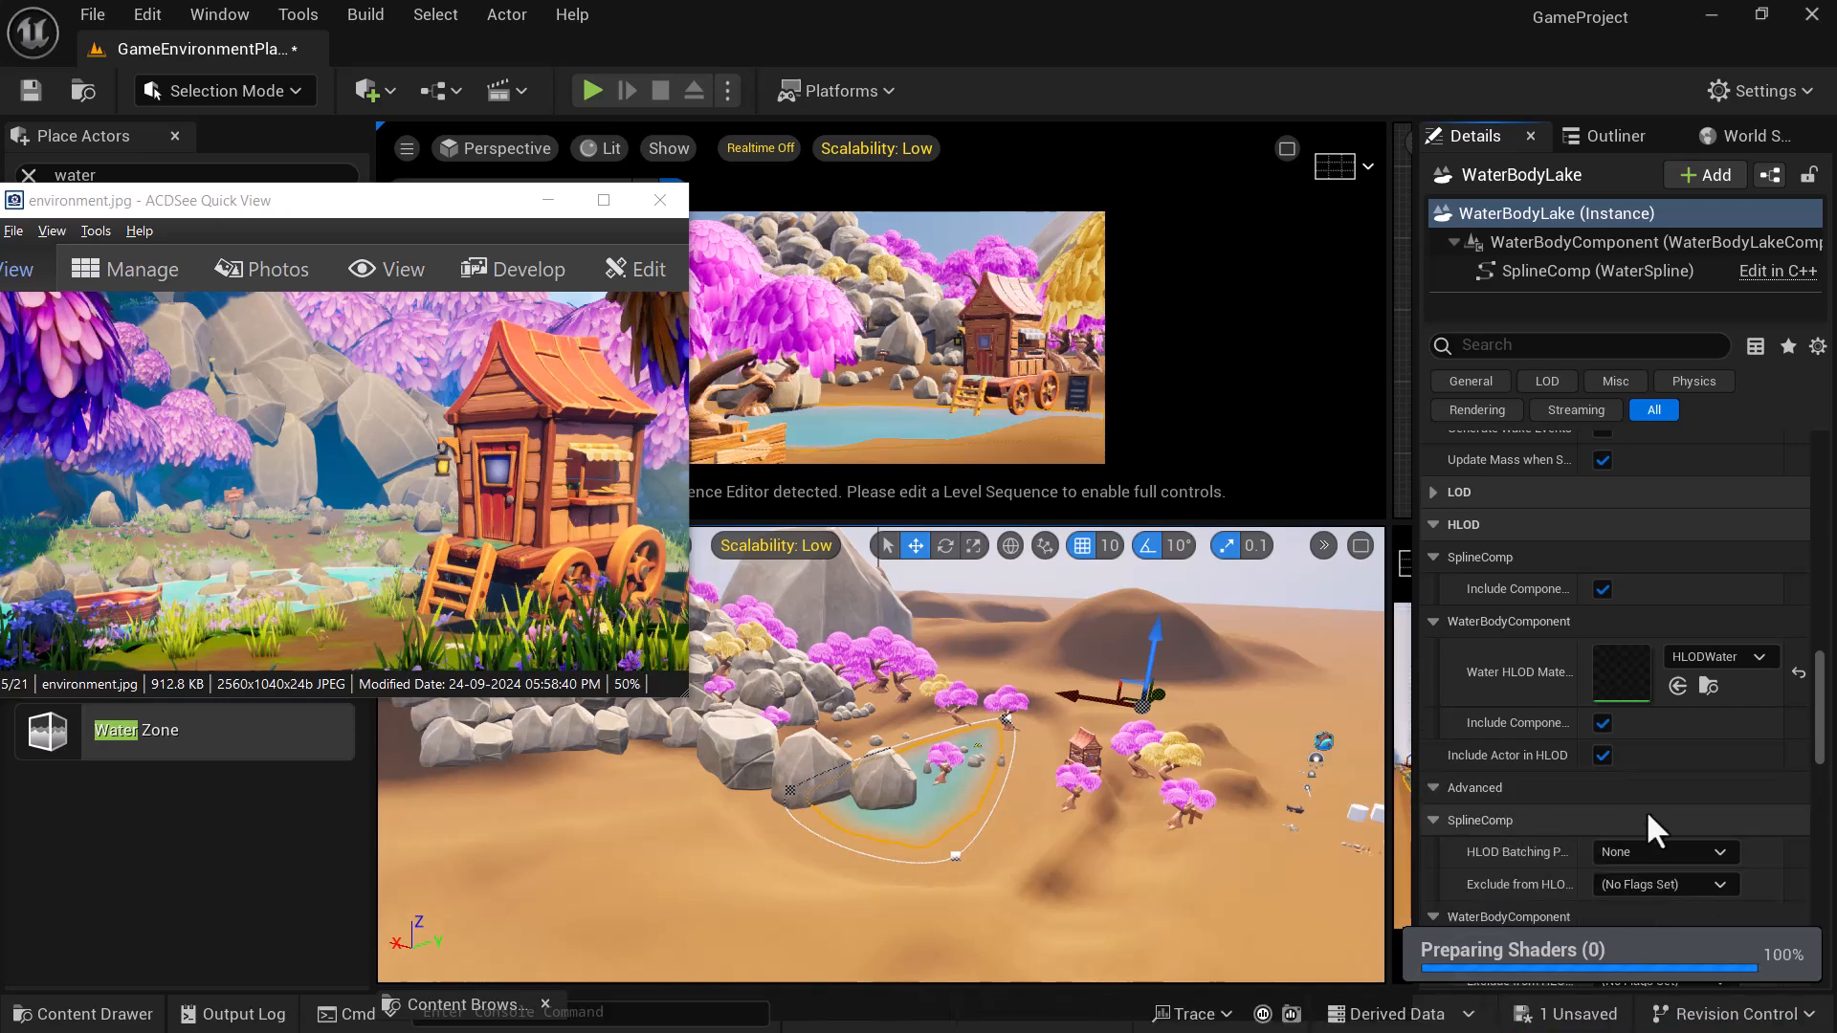
{"action": "scroll", "coordinate": [1634, 824], "scroll_direction": "down", "scroll_amount": 3}
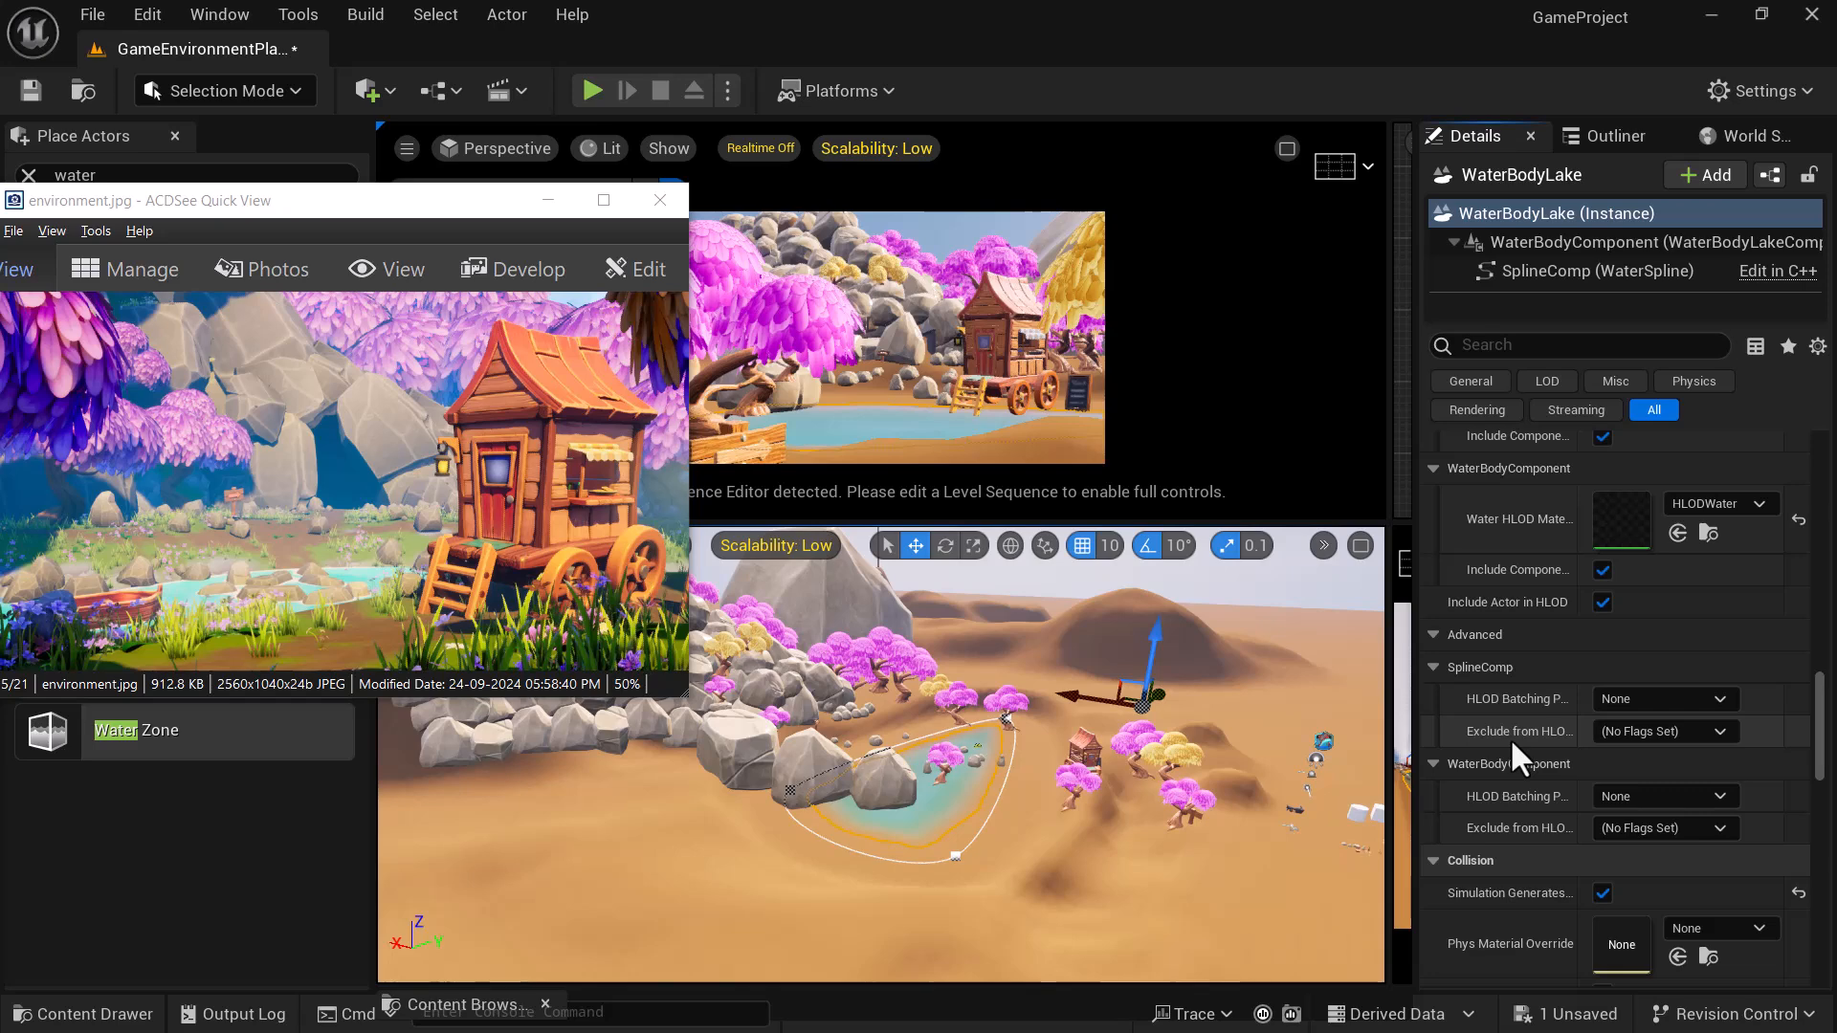
{"action": "scroll", "coordinate": [1510, 741], "scroll_direction": "down", "scroll_amount": 7}
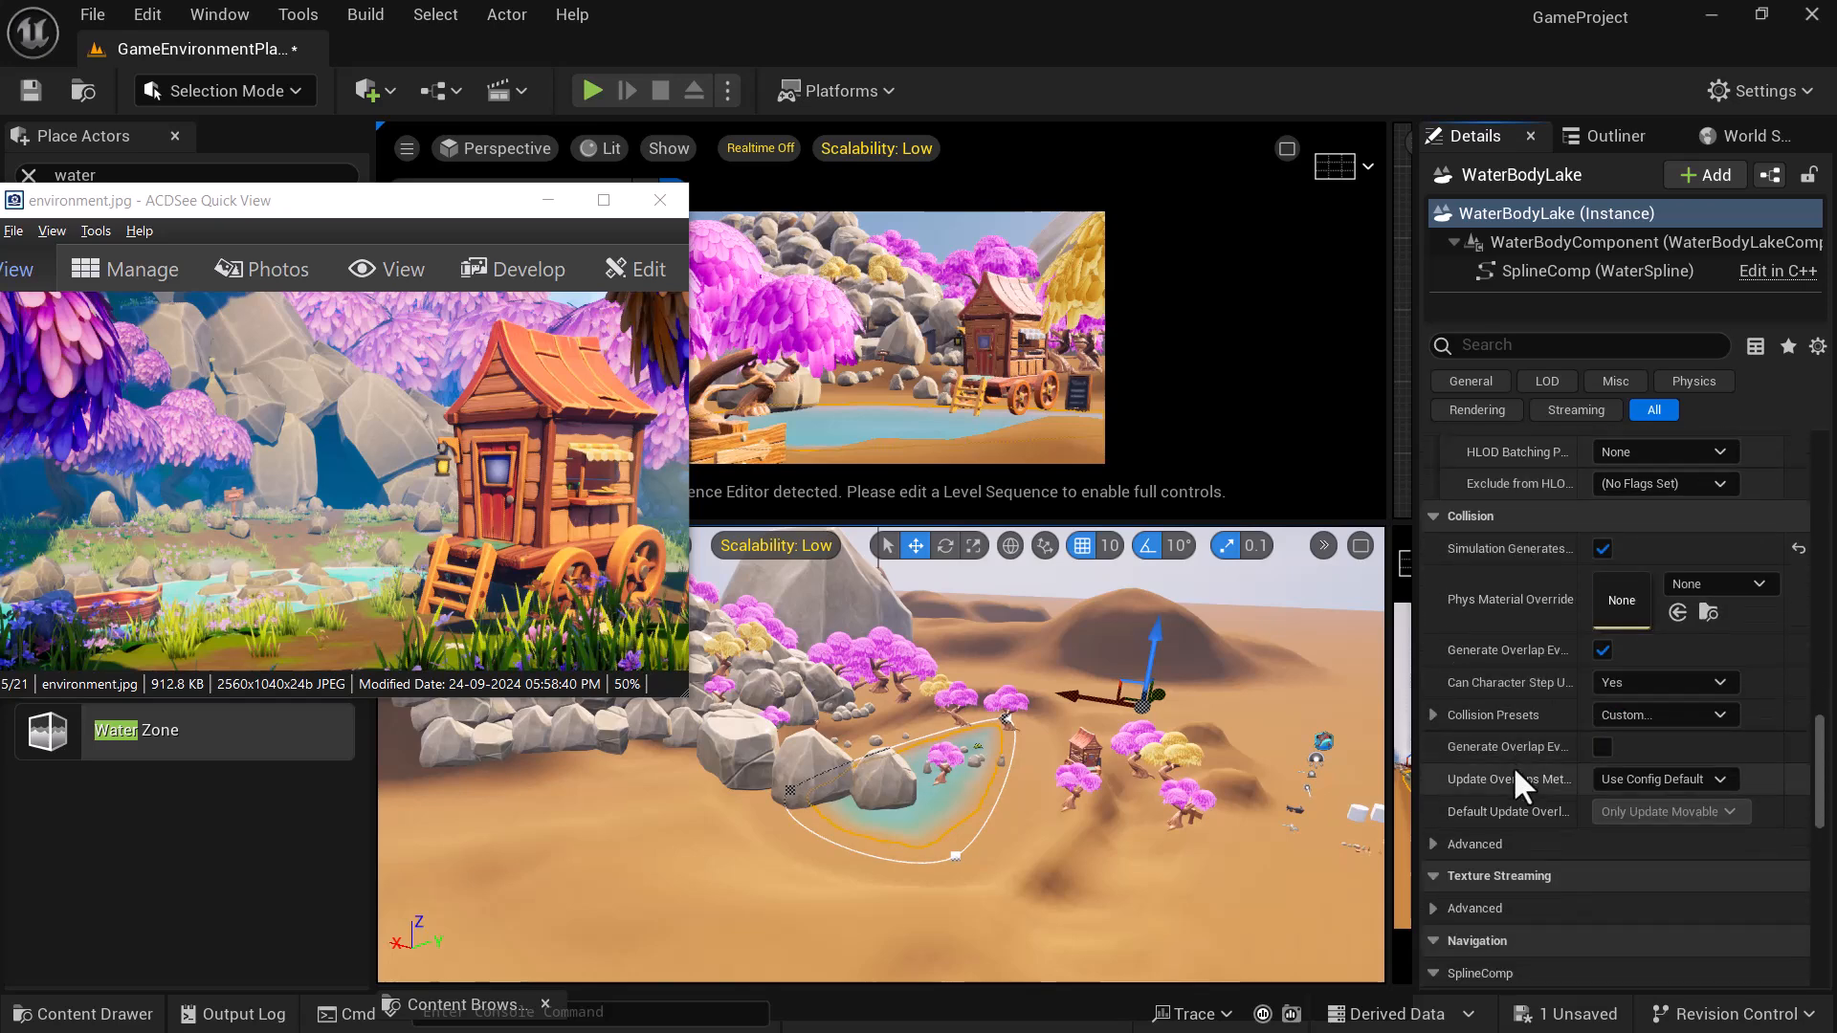
{"action": "scroll", "coordinate": [1507, 823], "scroll_direction": "down", "scroll_amount": 4}
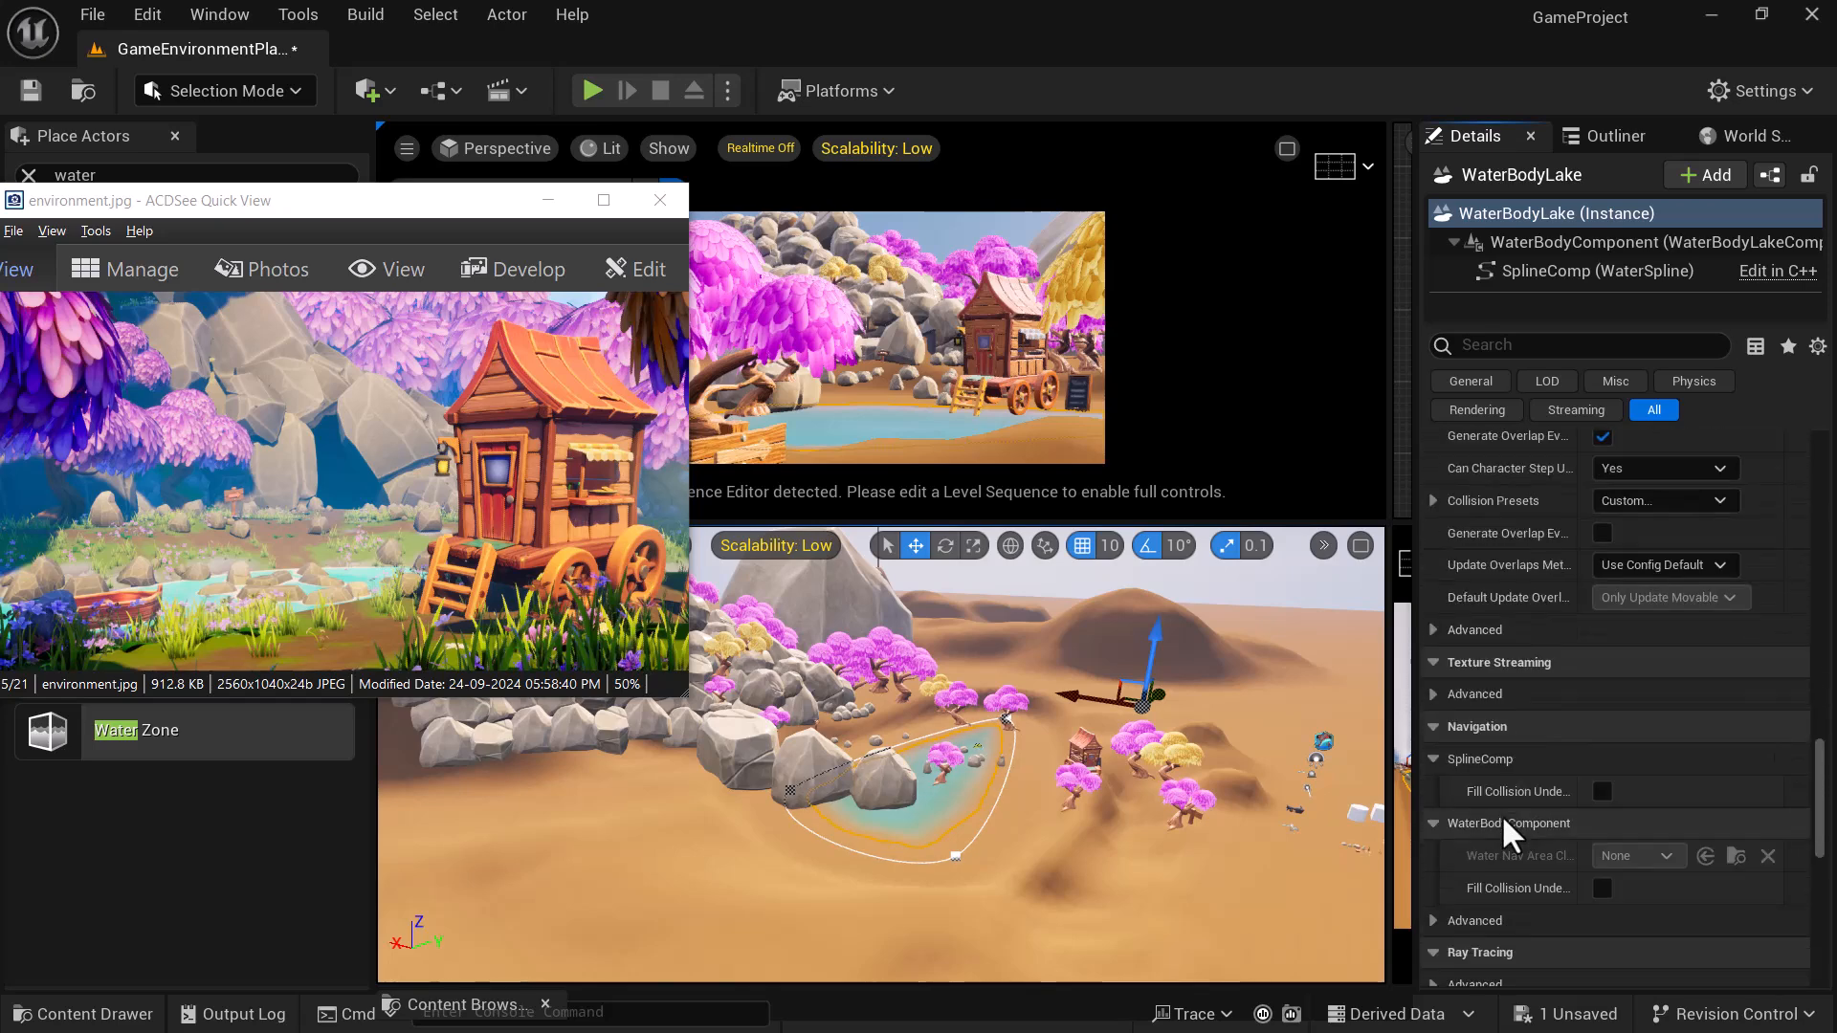
{"action": "left_click", "coordinate": [1462, 632]}
{"action": "scroll", "coordinate": [1592, 718], "scroll_direction": "down", "scroll_amount": 3}
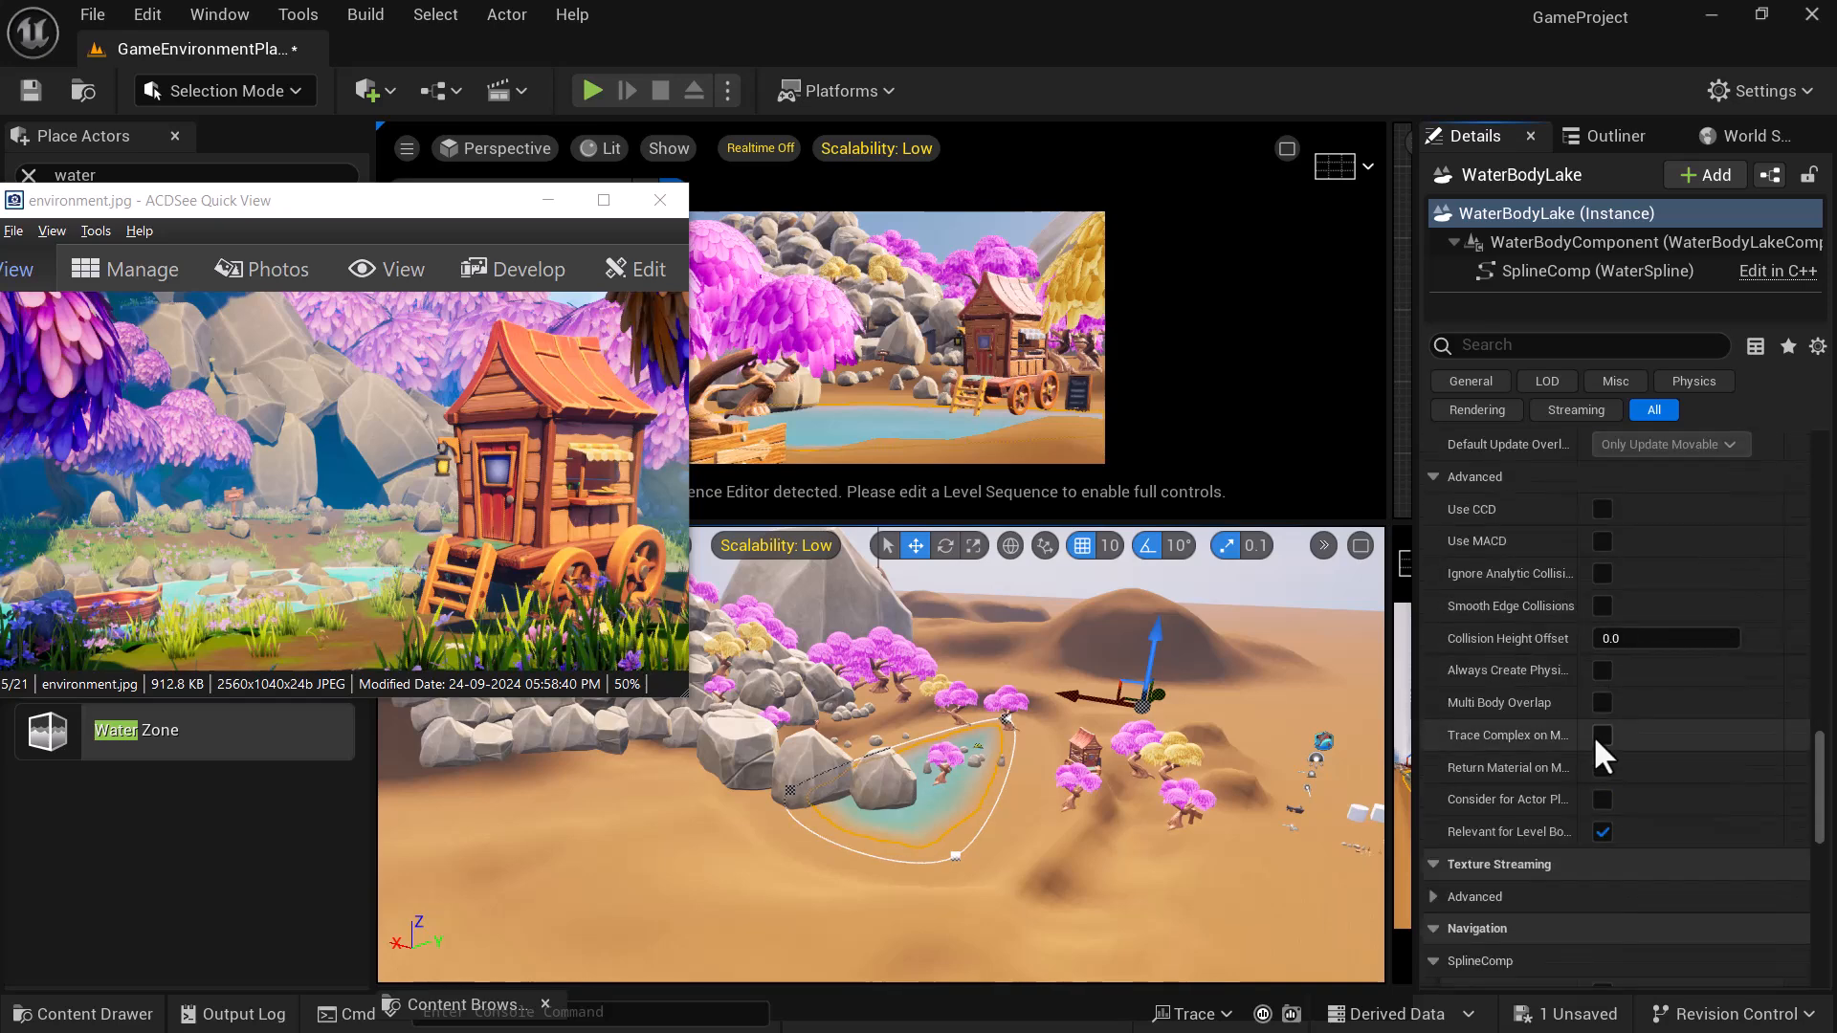
{"action": "scroll", "coordinate": [1550, 785], "scroll_direction": "down", "scroll_amount": 2}
{"action": "left_click", "coordinate": [1489, 780]}
{"action": "scroll", "coordinate": [1531, 840], "scroll_direction": "down", "scroll_amount": 2}
{"action": "scroll", "coordinate": [1599, 840], "scroll_direction": "down", "scroll_amount": 1}
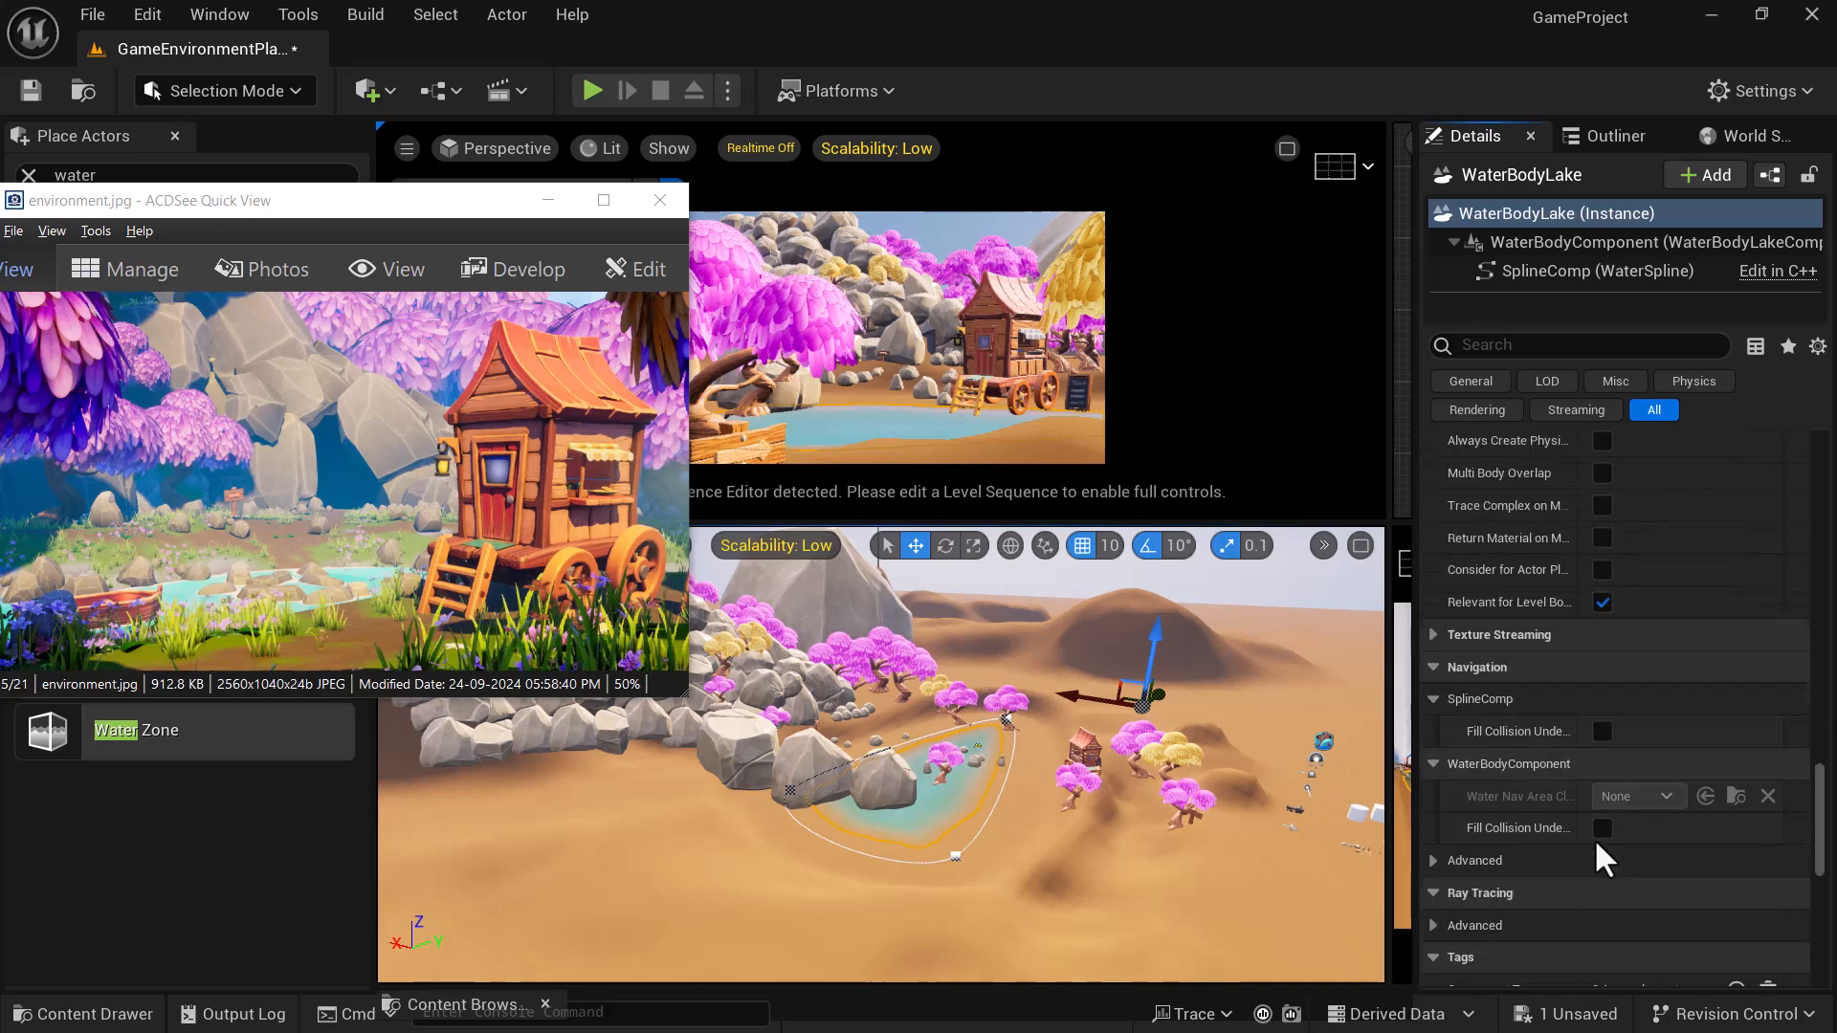
{"action": "left_click", "coordinate": [1506, 891]}
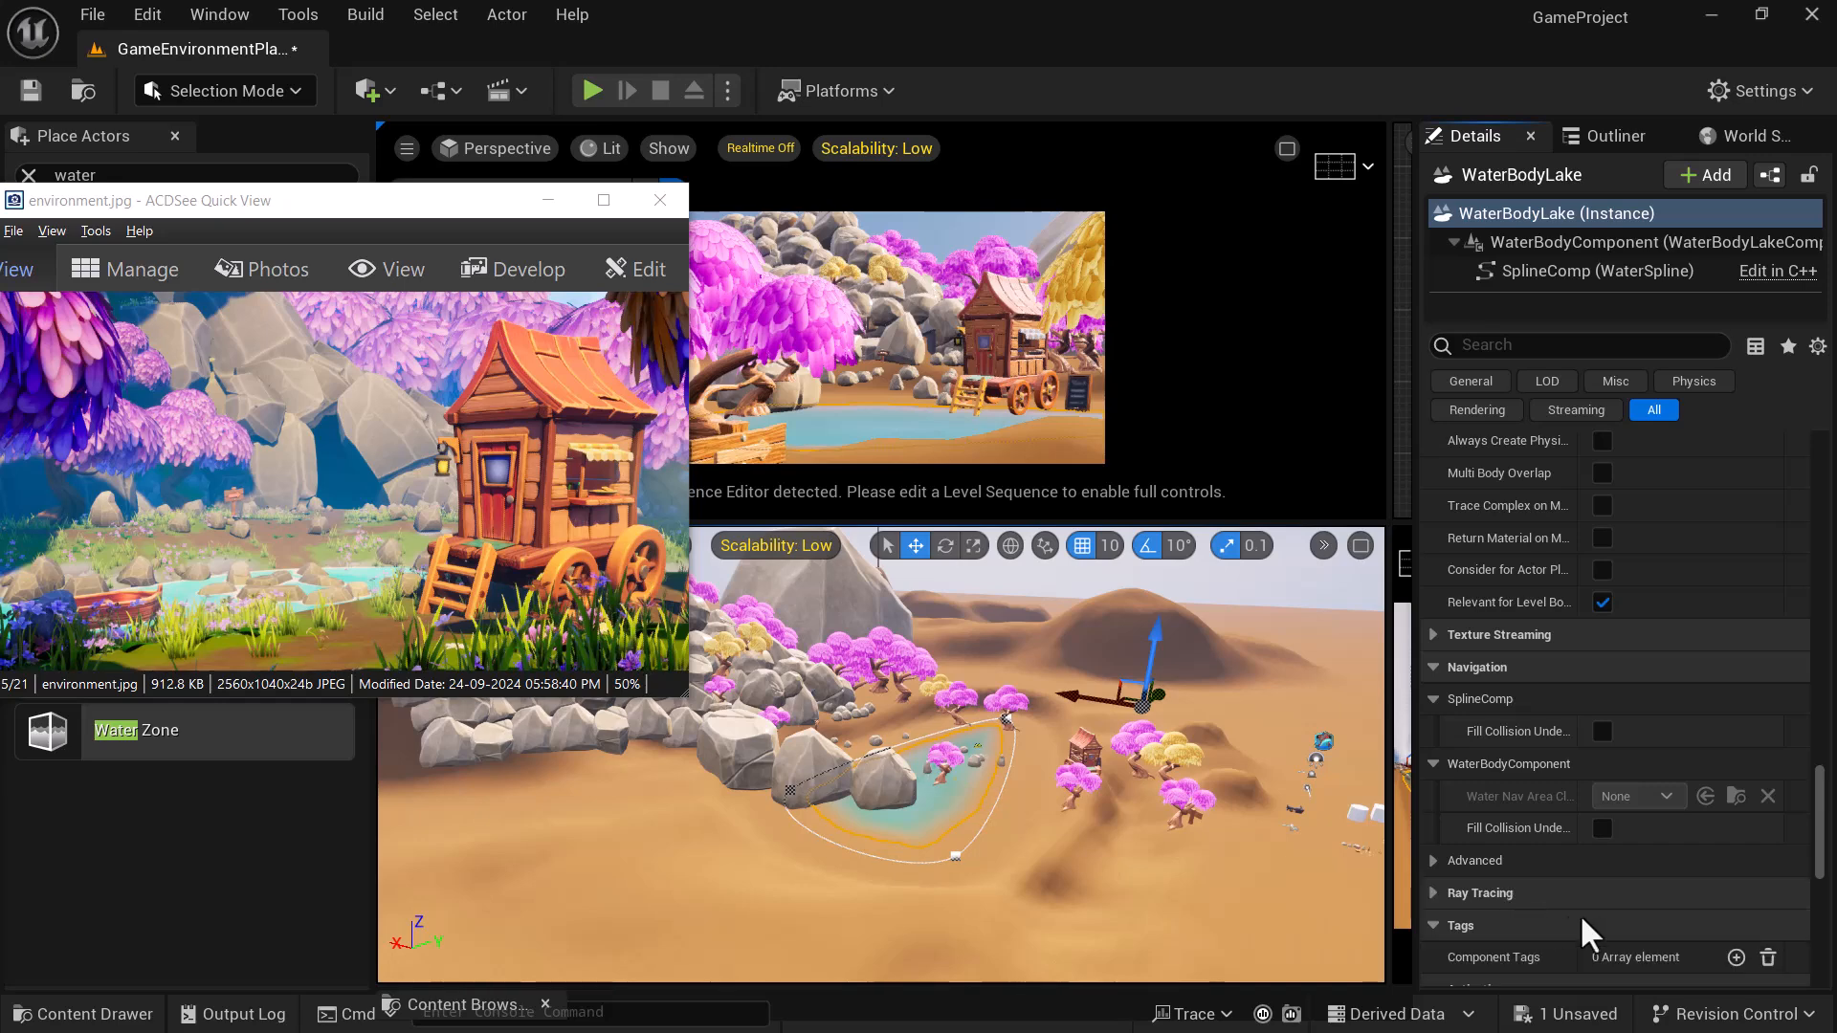
{"action": "scroll", "coordinate": [1569, 909], "scroll_direction": "down", "scroll_amount": 2}
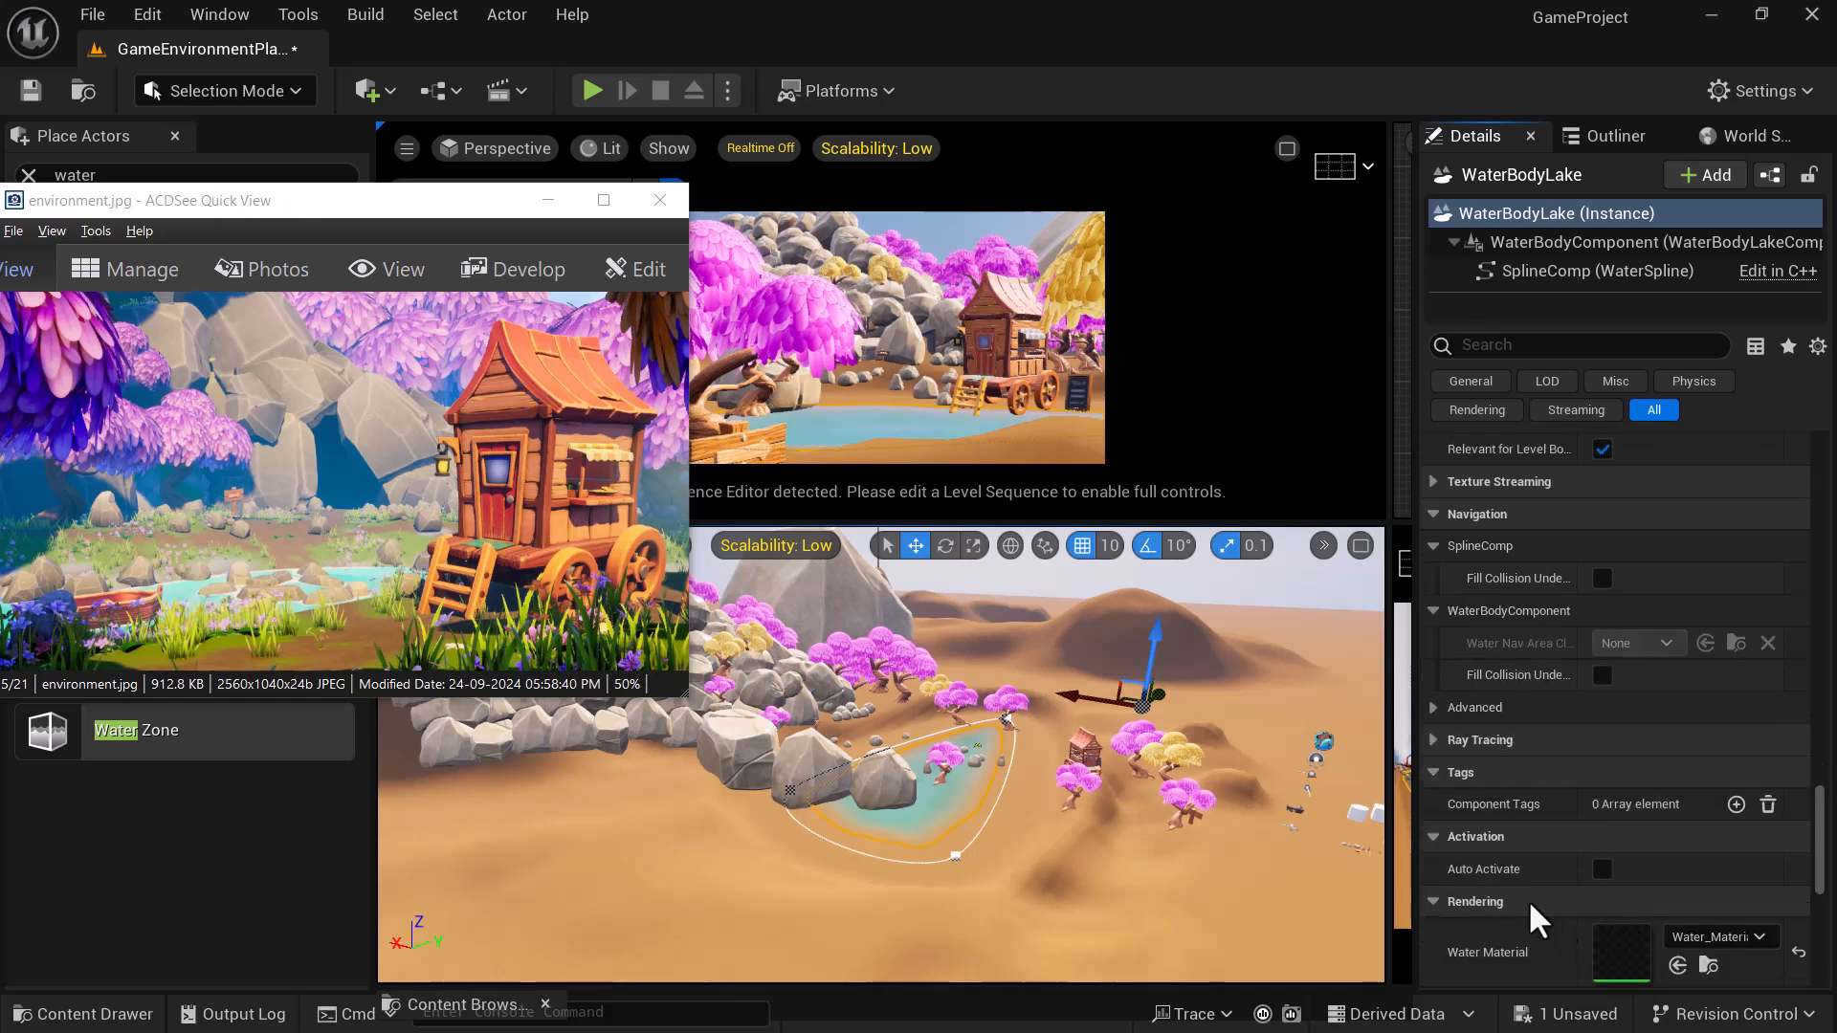
{"action": "scroll", "coordinate": [1534, 874], "scroll_direction": "down", "scroll_amount": 2}
{"action": "scroll", "coordinate": [1521, 905], "scroll_direction": "down", "scroll_amount": 2}
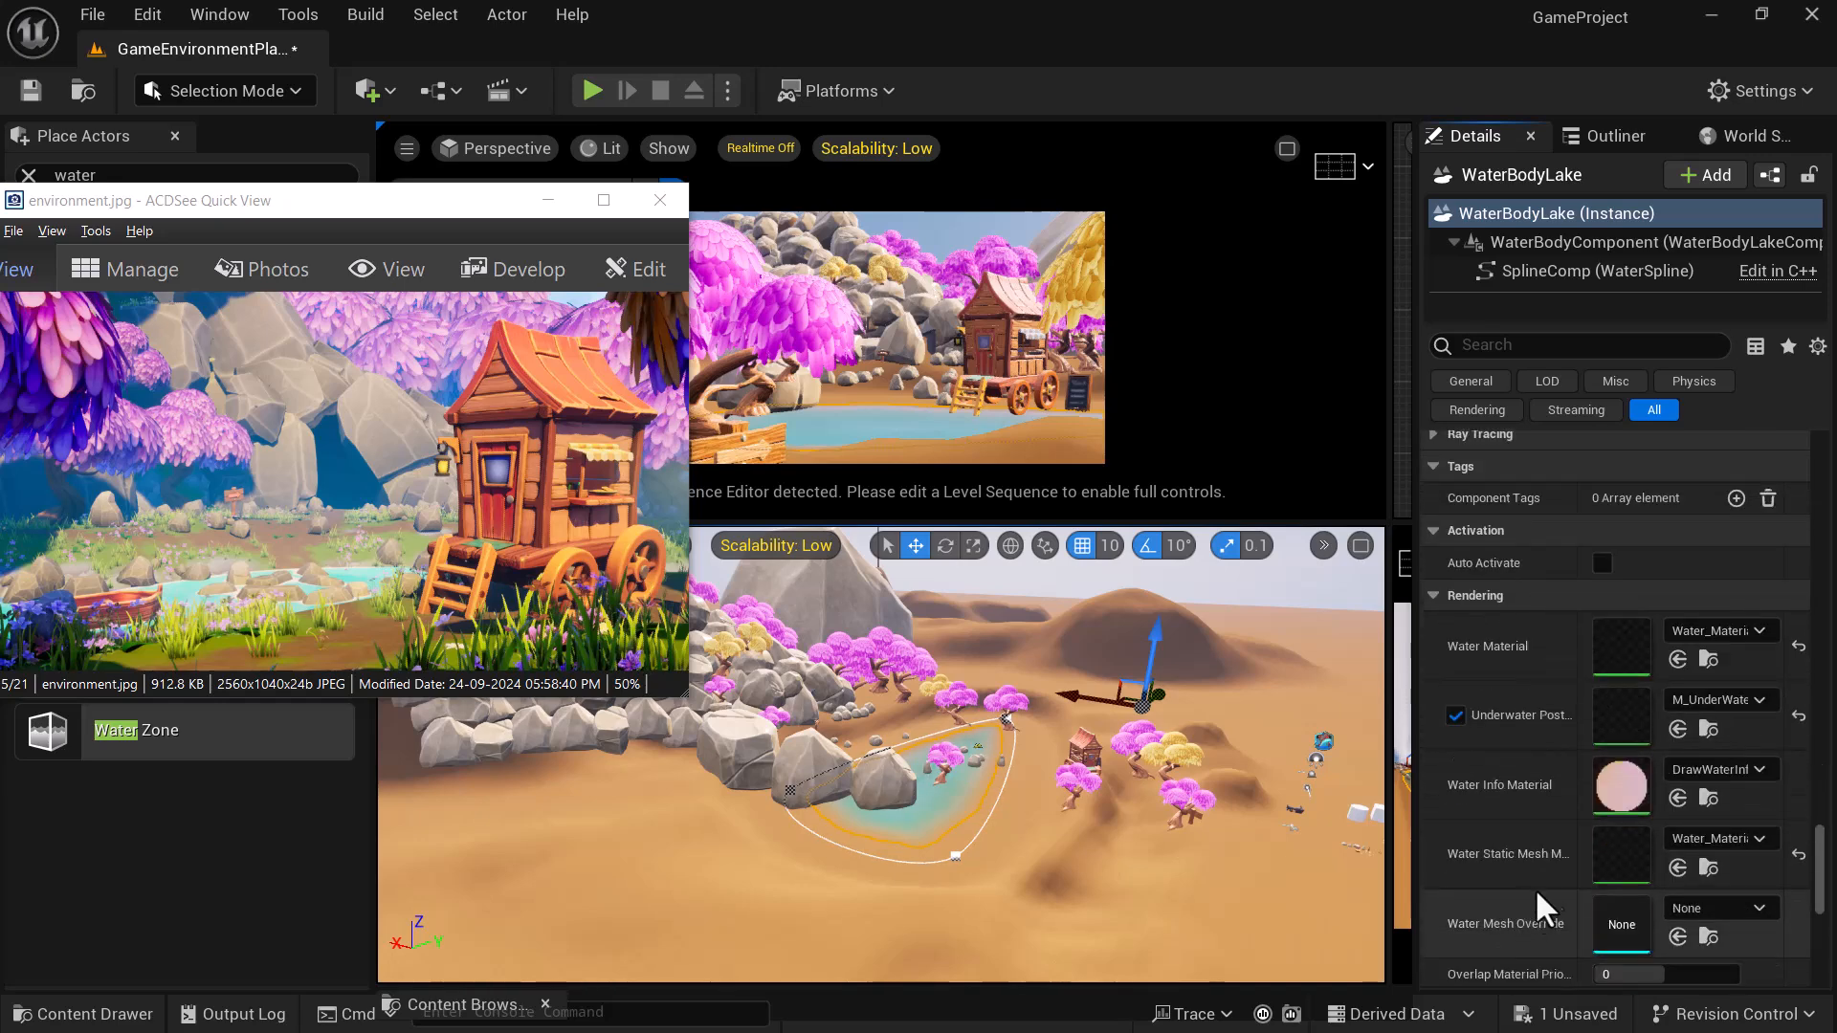
{"action": "scroll", "coordinate": [1610, 878], "scroll_direction": "down", "scroll_amount": 8}
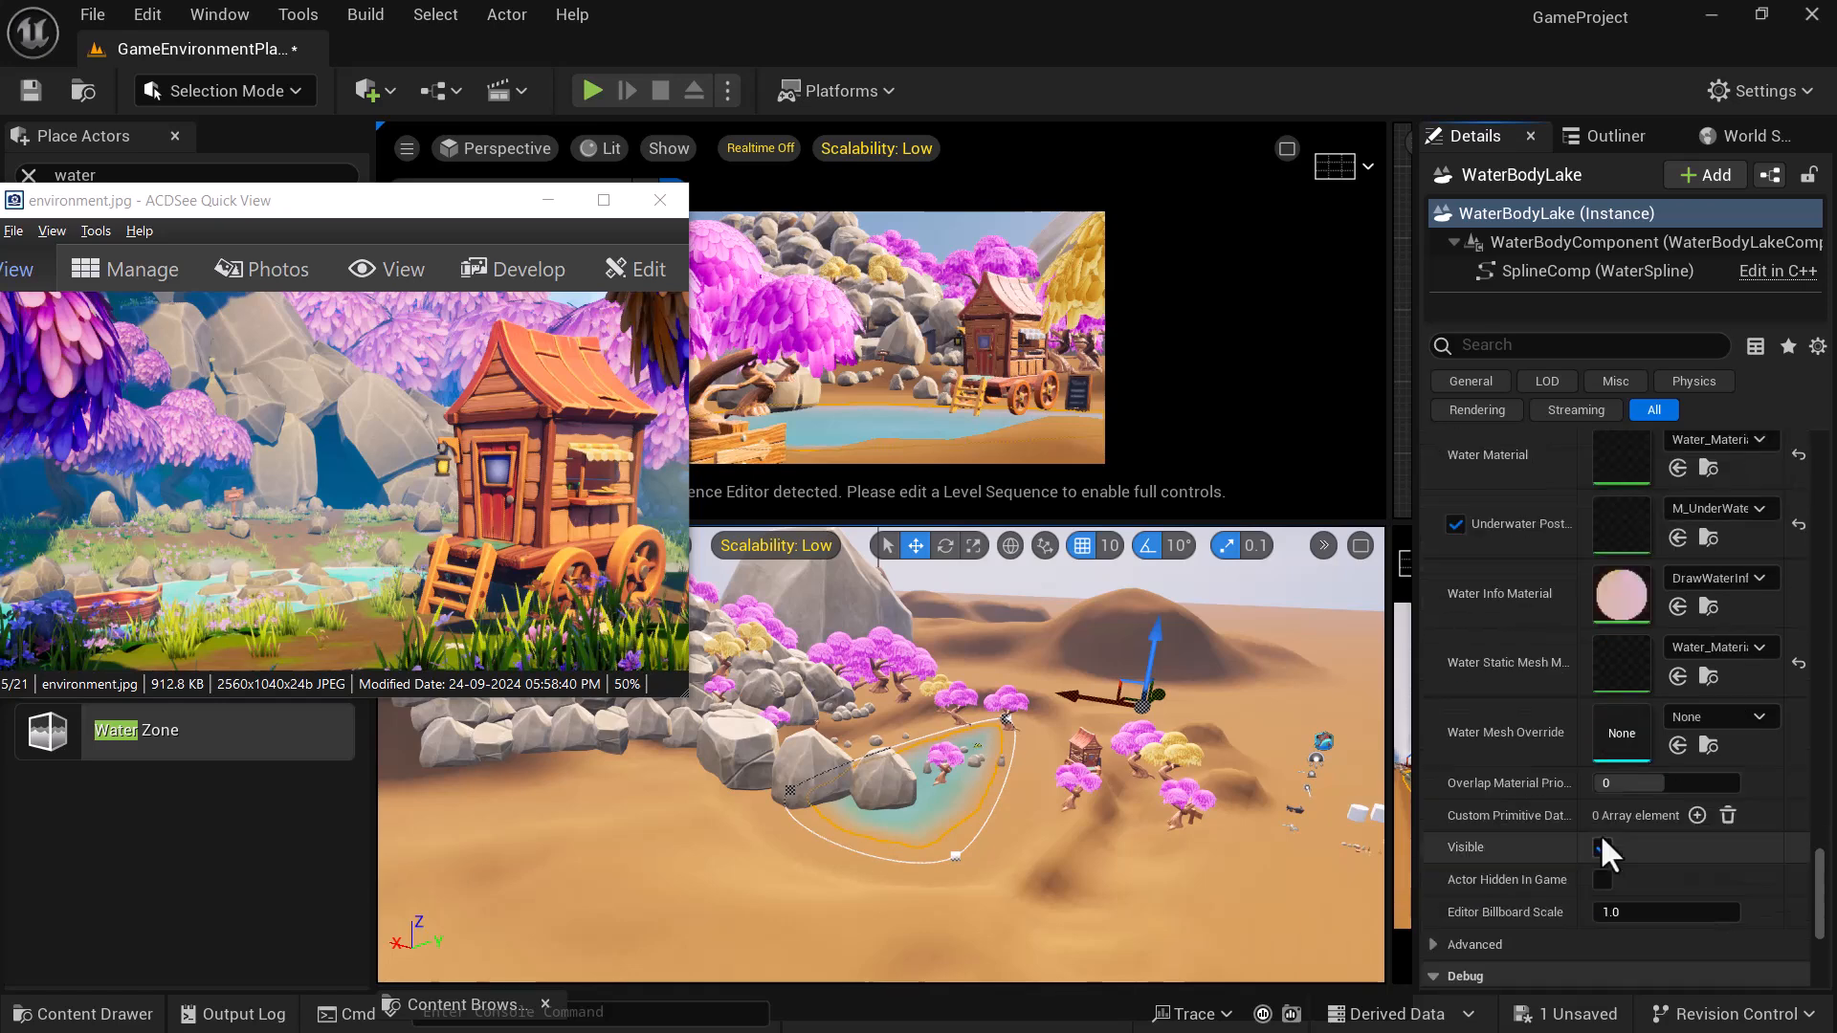
{"action": "scroll", "coordinate": [1503, 881], "scroll_direction": "down", "scroll_amount": 2}
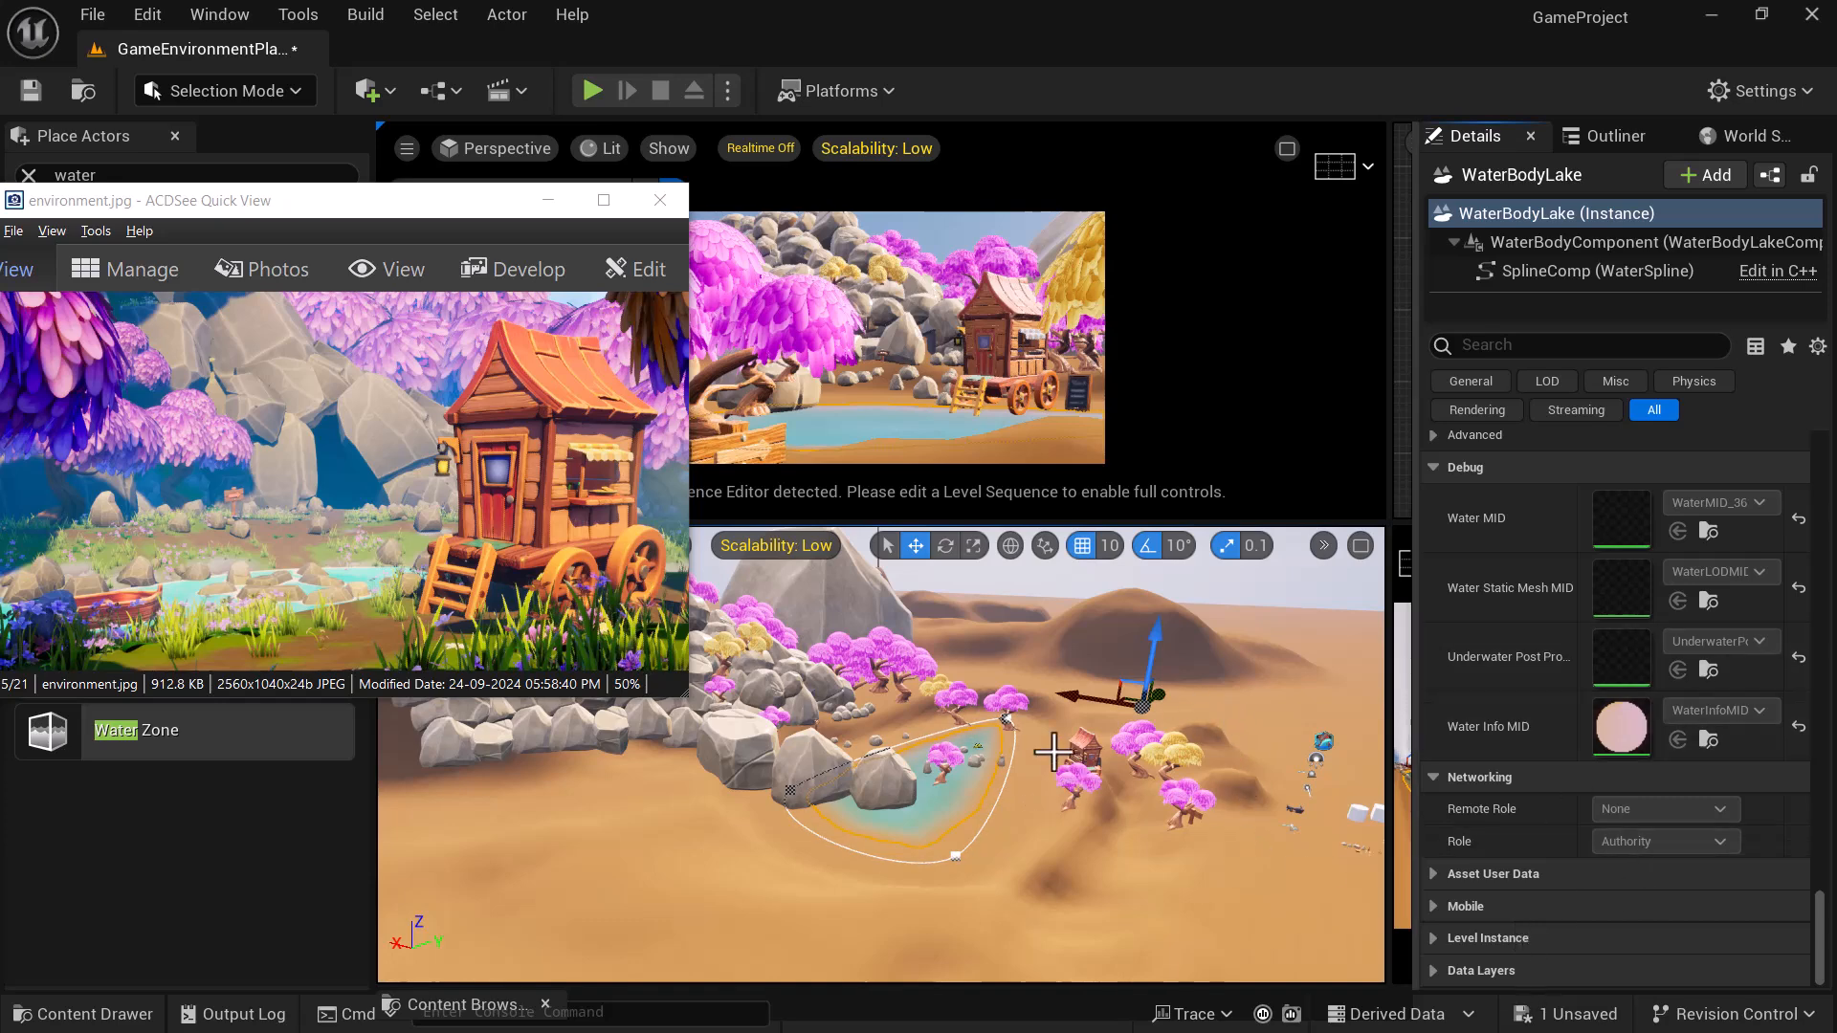
- Nudge the whole WaterBodyLake slightly along its X axis and check its placement from a lower viewpoint
{"action": "left_click_drag", "start_coordinate": [1086, 703], "coordinate": [1072, 697]}
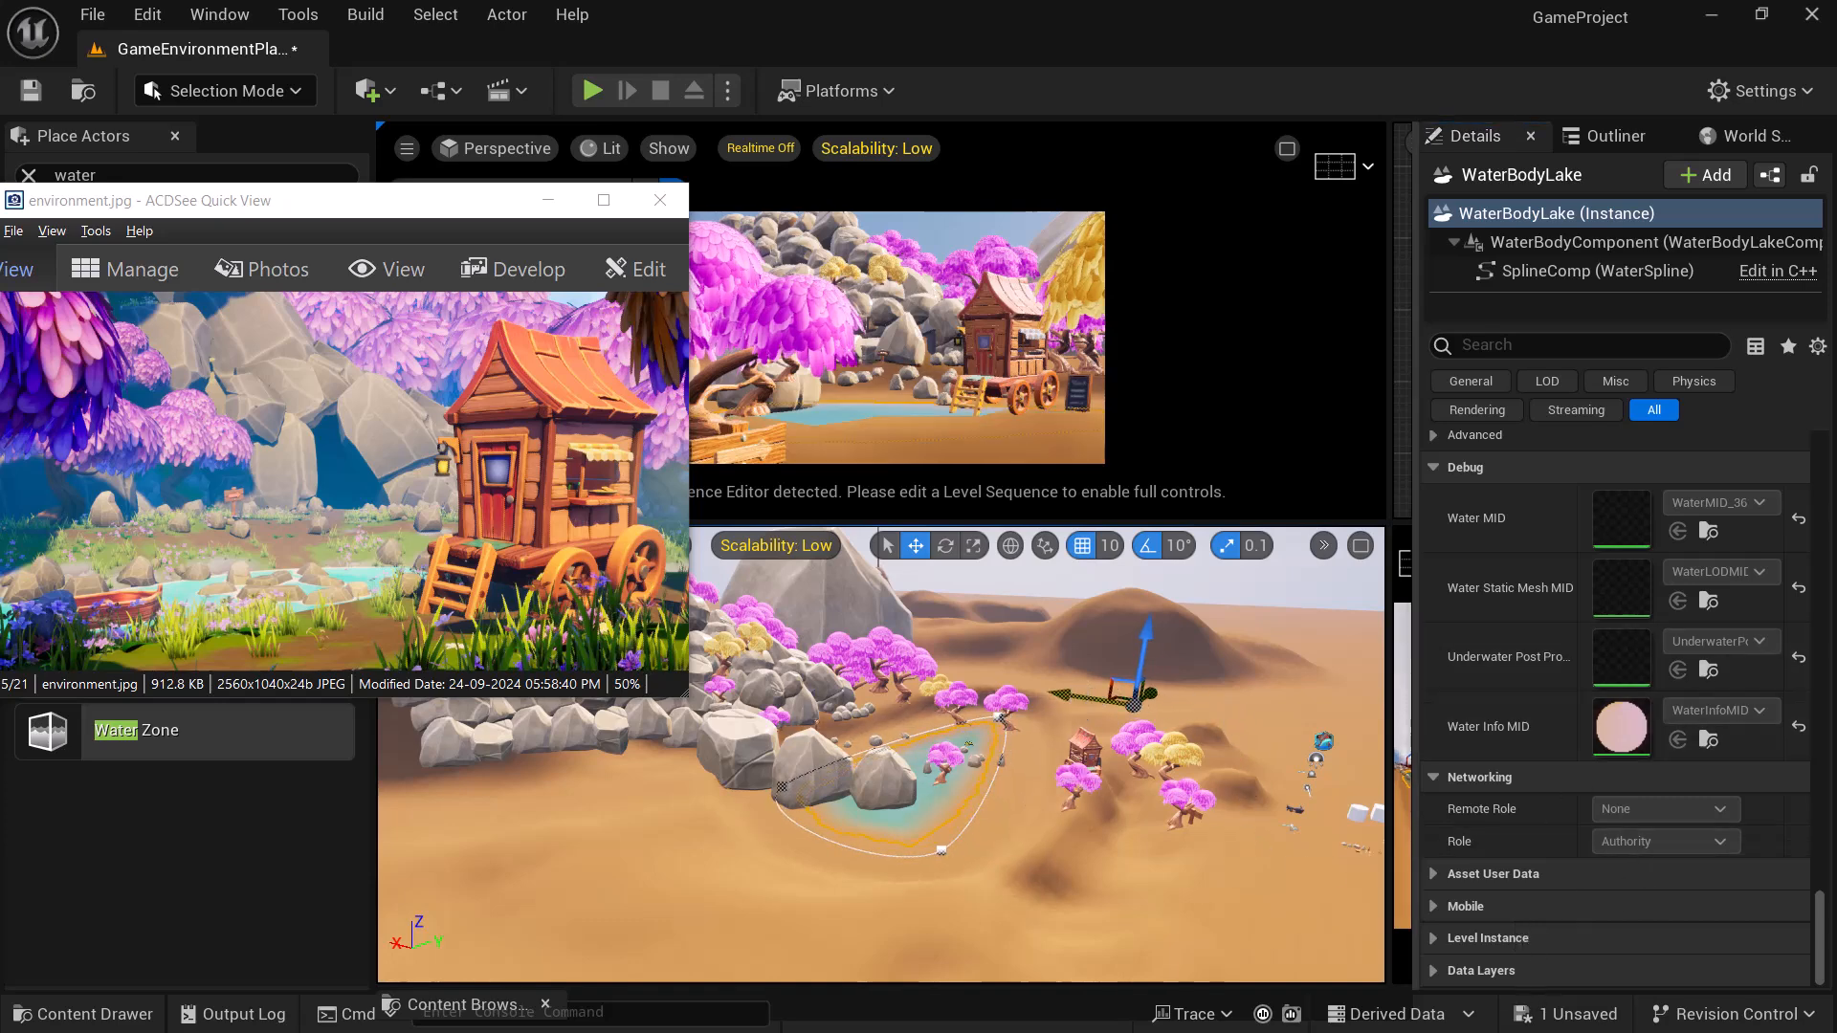
{"action": "left_click_drag", "start_coordinate": [1069, 802], "coordinate": [1072, 713], "text": "alt"}
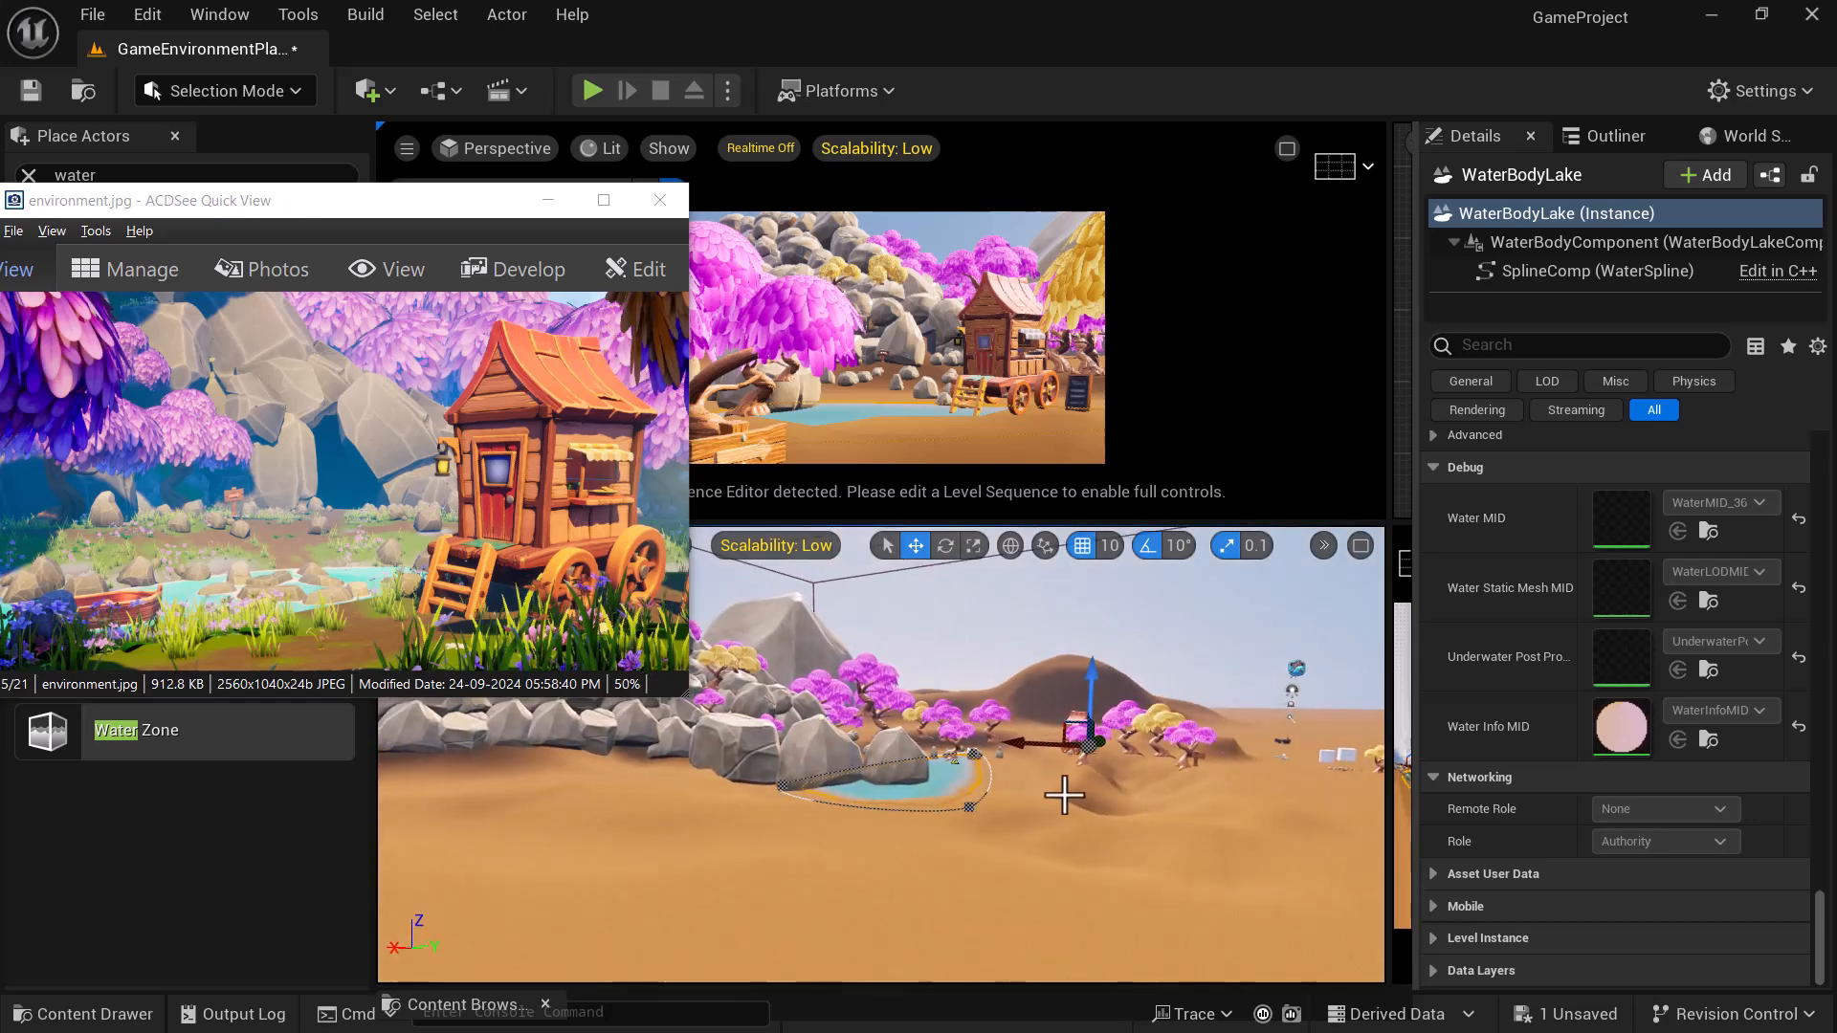
{"action": "left_click_drag", "start_coordinate": [1071, 810], "coordinate": [1037, 767], "text": "alt"}
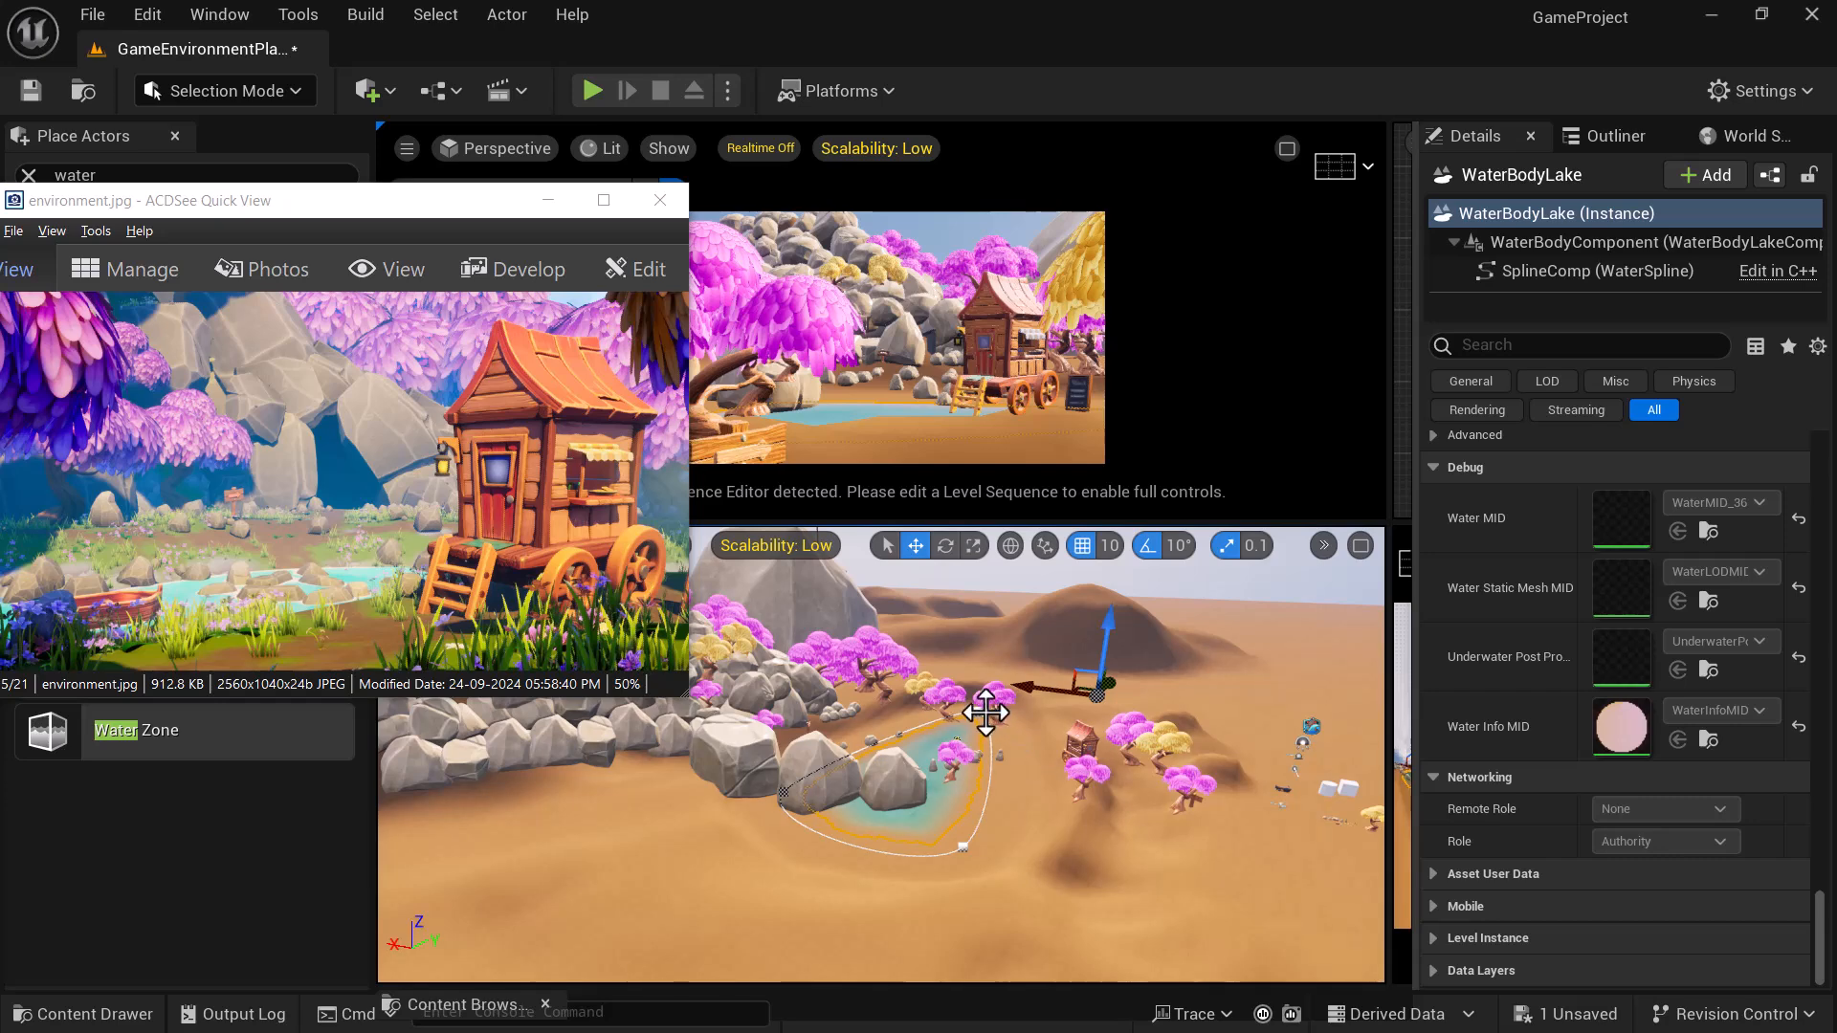
- Shift the lake's far spline point, beside the pink trees, slightly along the X axis
{"action": "left_click", "coordinate": [981, 719]}
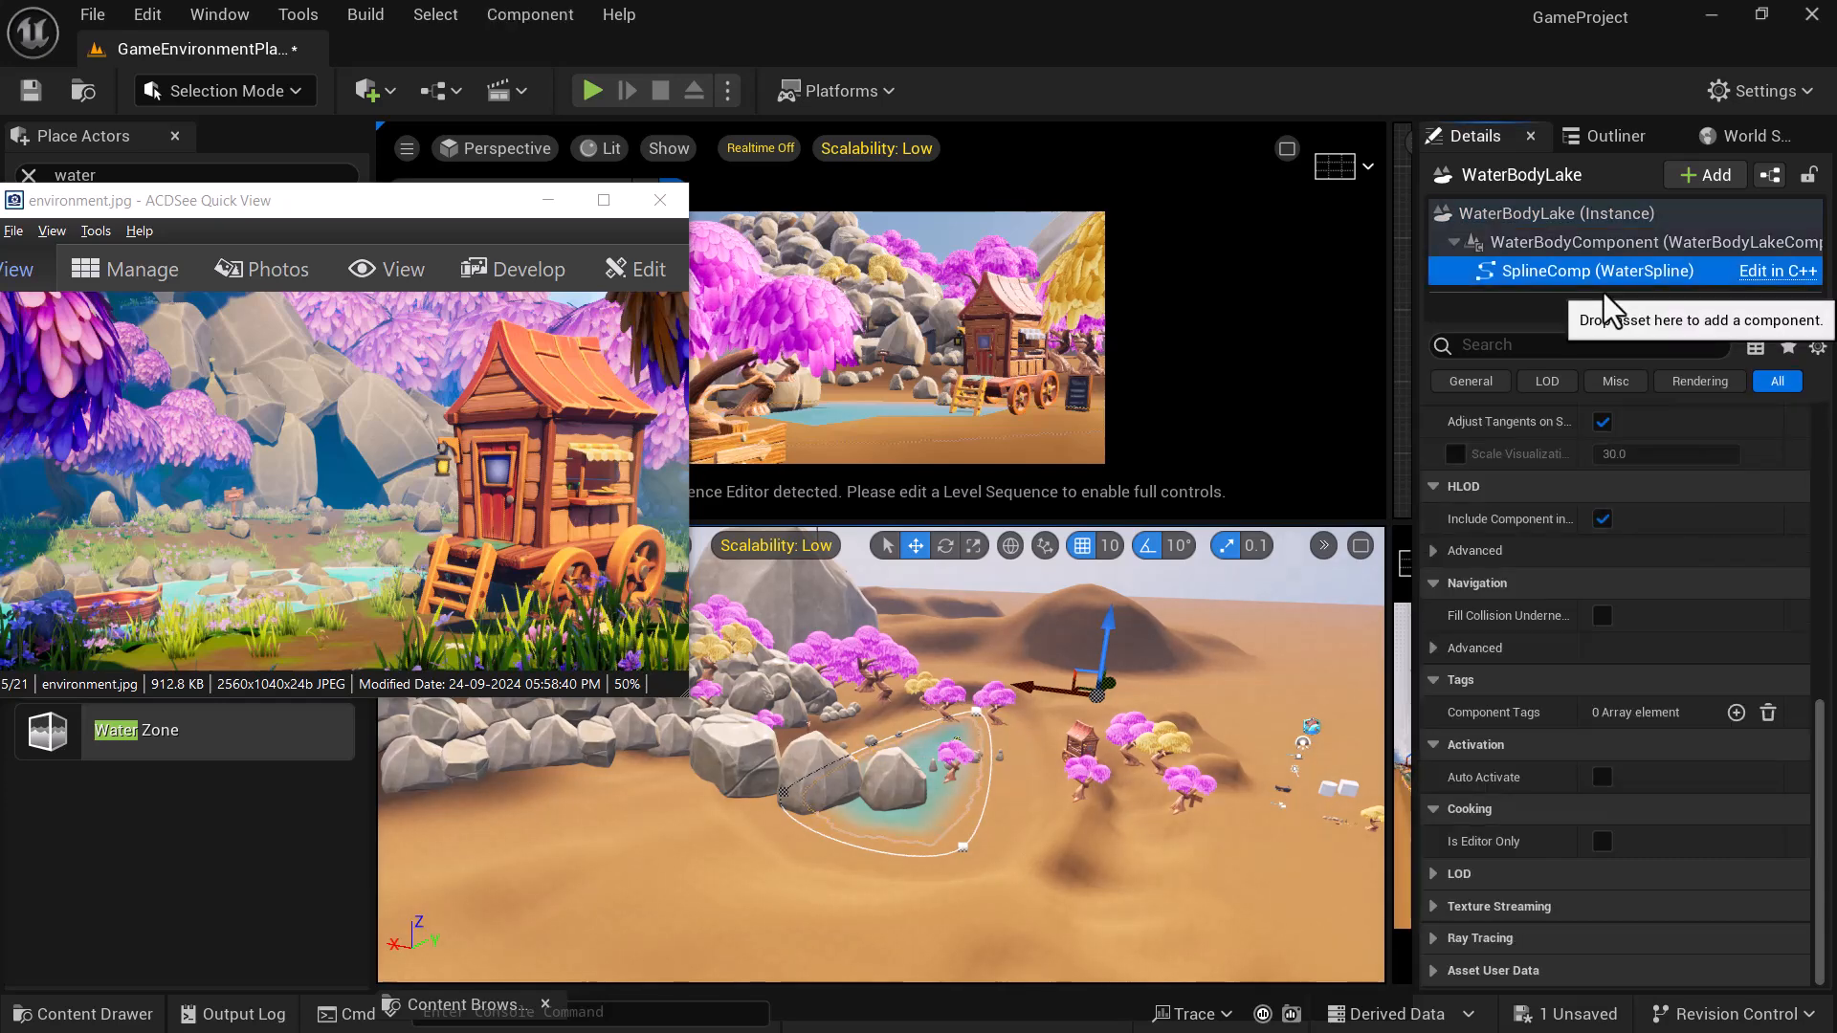
{"action": "left_click", "coordinate": [976, 713]}
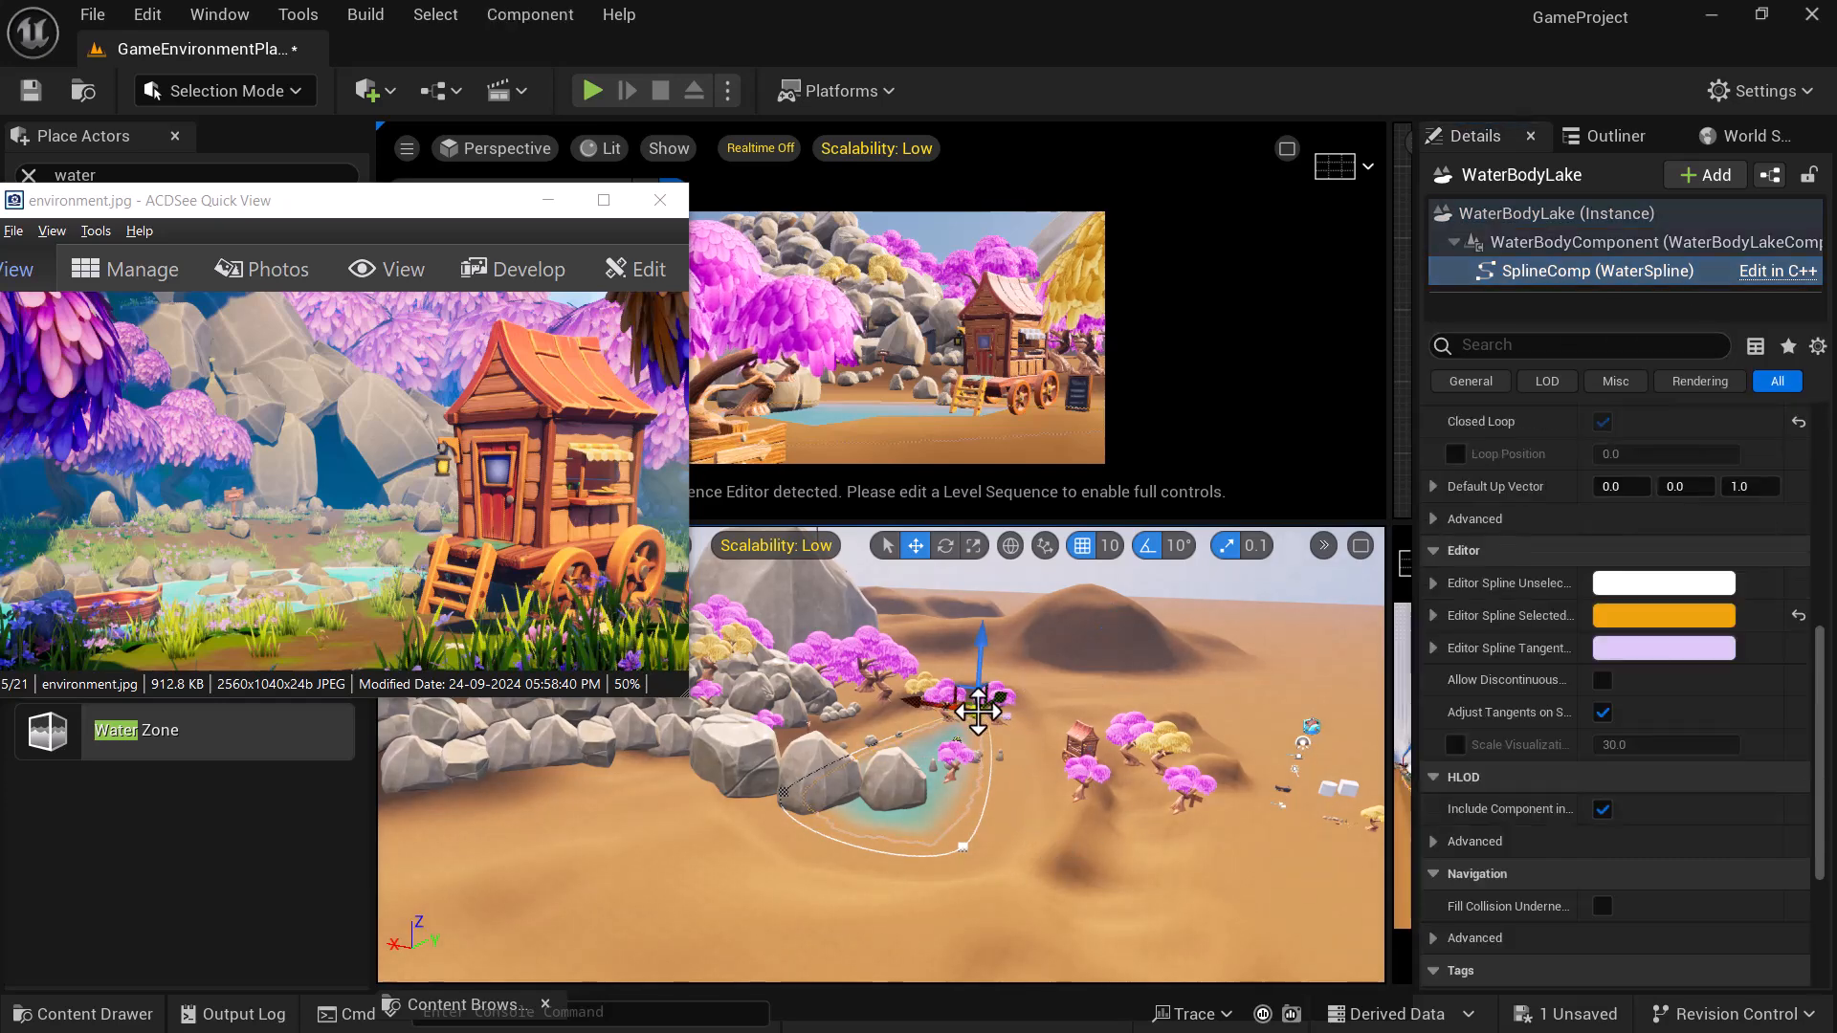
{"action": "left_click_drag", "start_coordinate": [935, 711], "coordinate": [984, 712]}
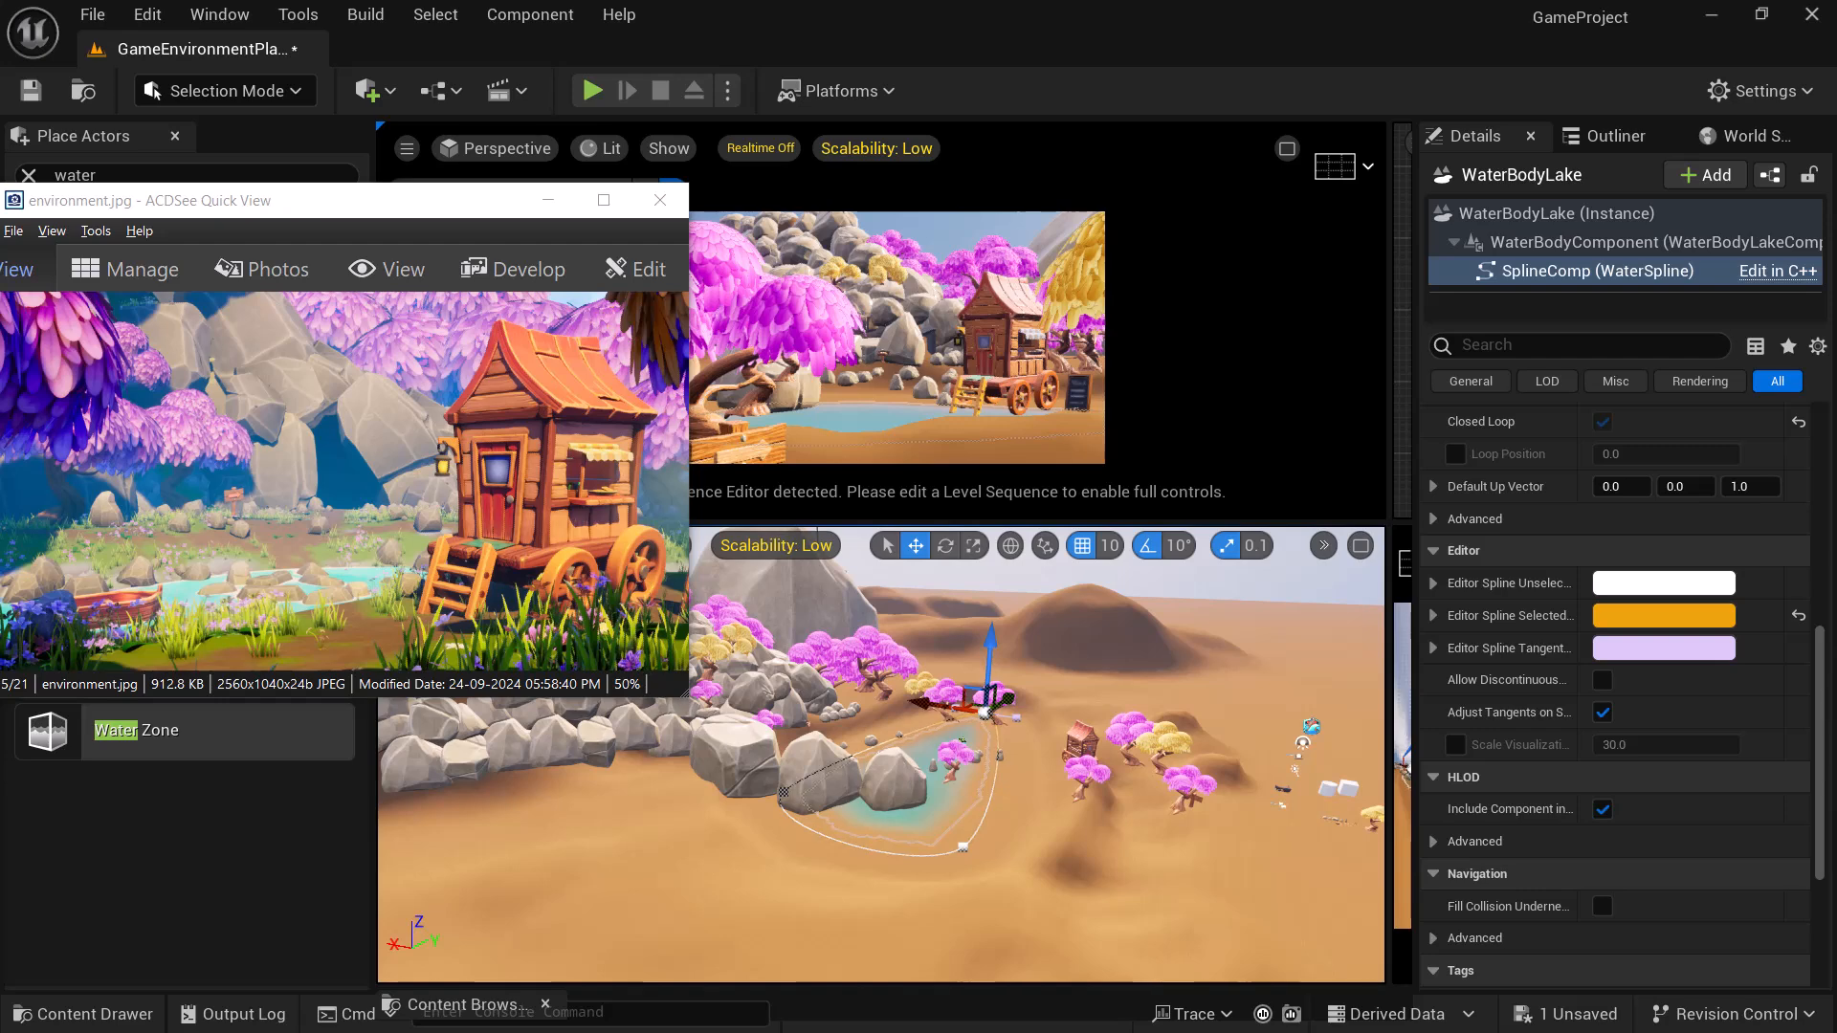
- Move the lake's front spline point inward along the X axis and fine-tune the point beside the large boulders
{"action": "left_click", "coordinate": [955, 845]}
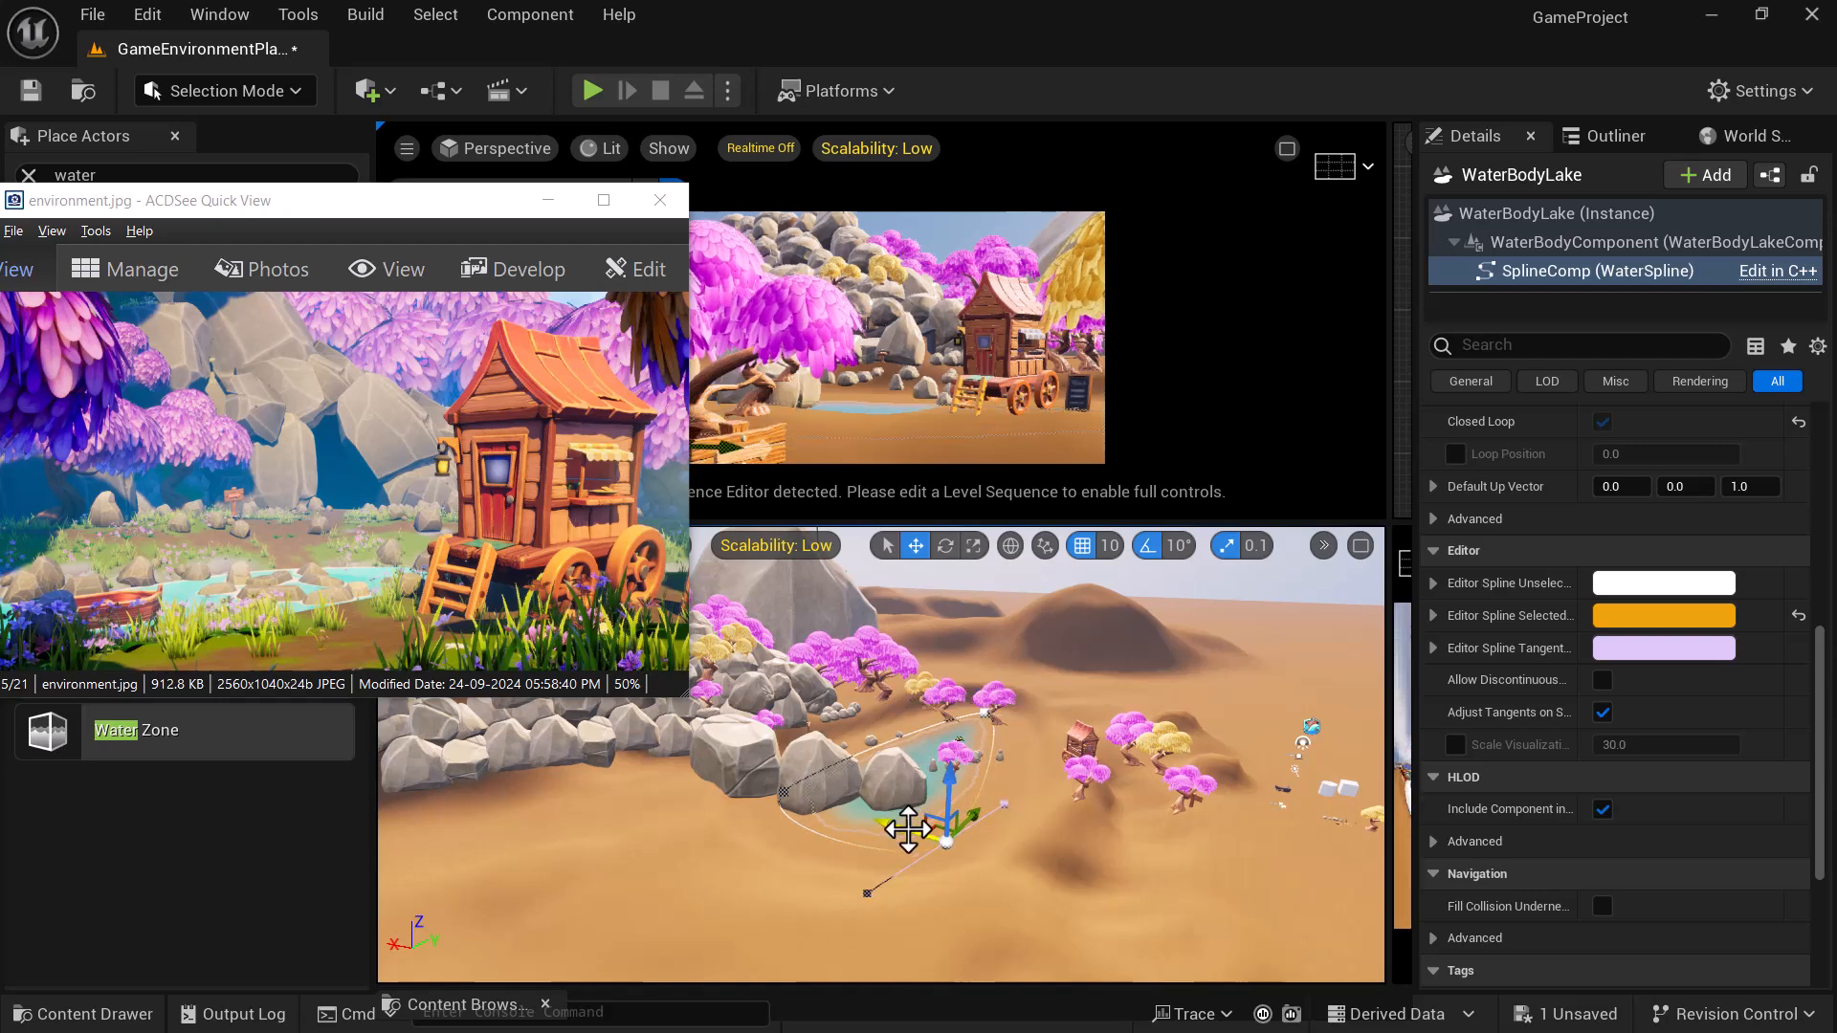
{"action": "left_click_drag", "start_coordinate": [891, 826], "coordinate": [886, 827]}
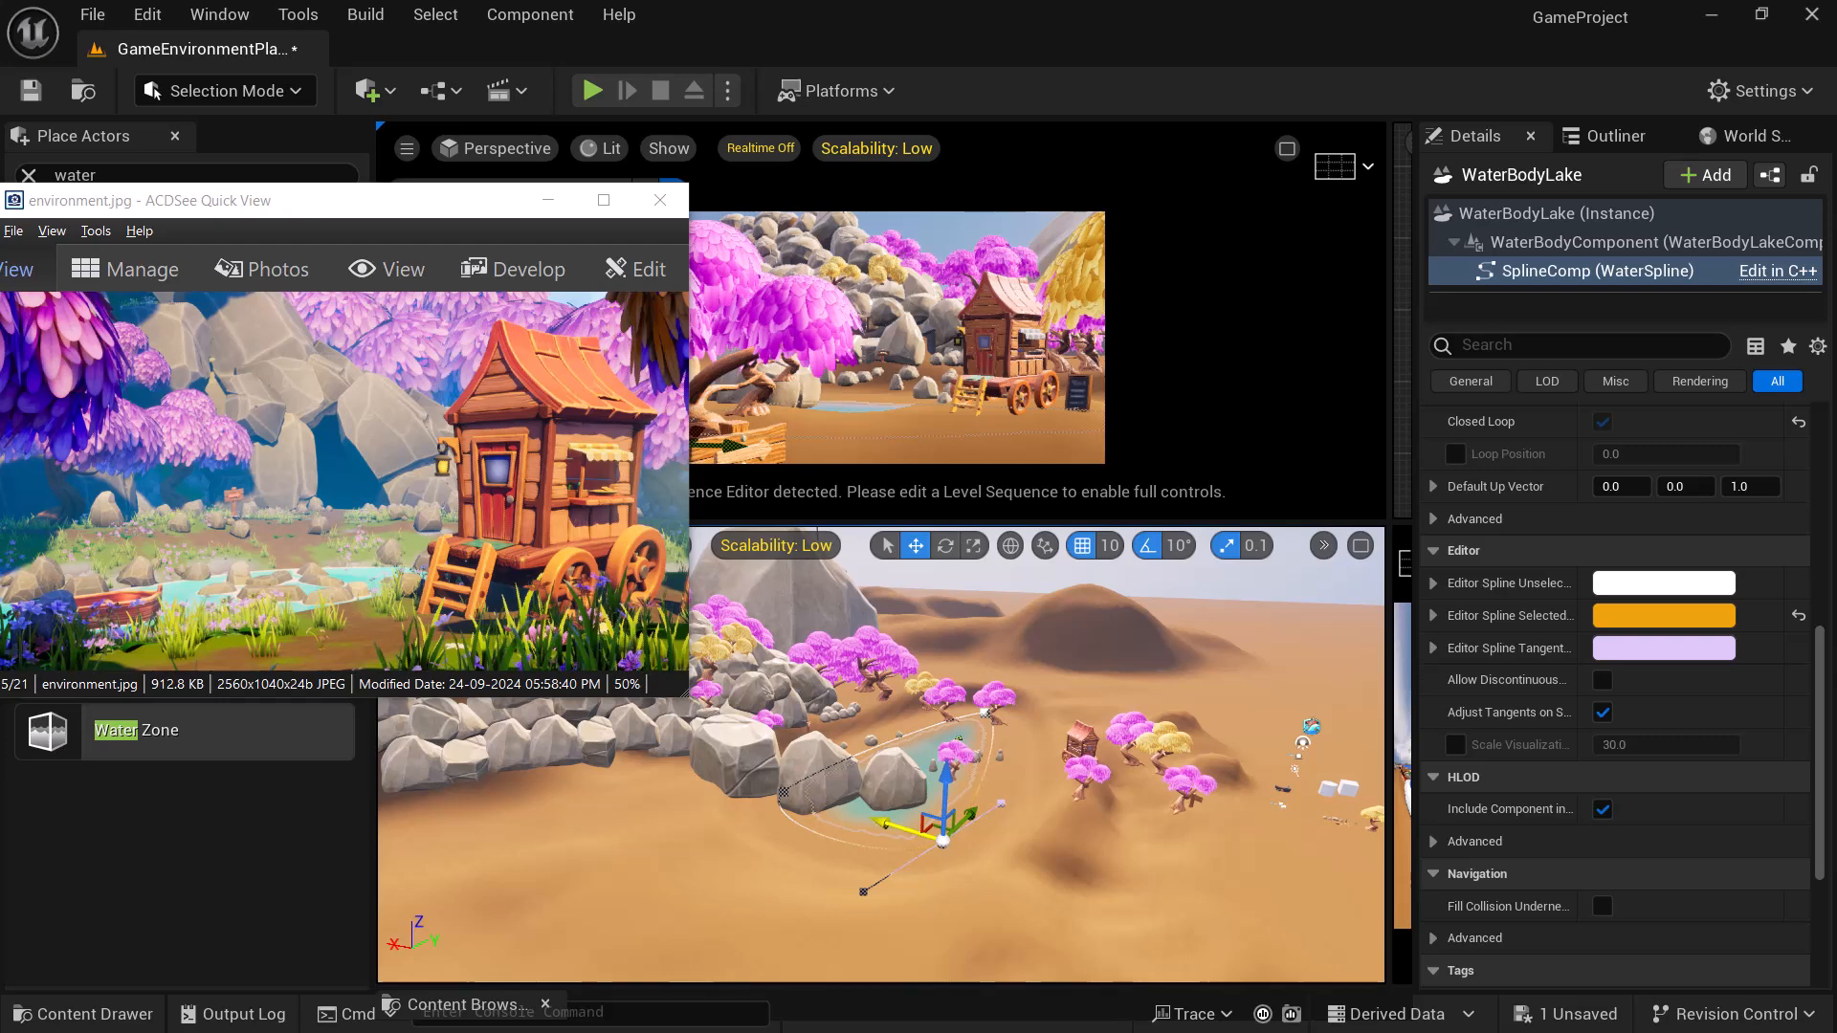
{"action": "left_click_drag", "start_coordinate": [898, 828], "coordinate": [899, 827]}
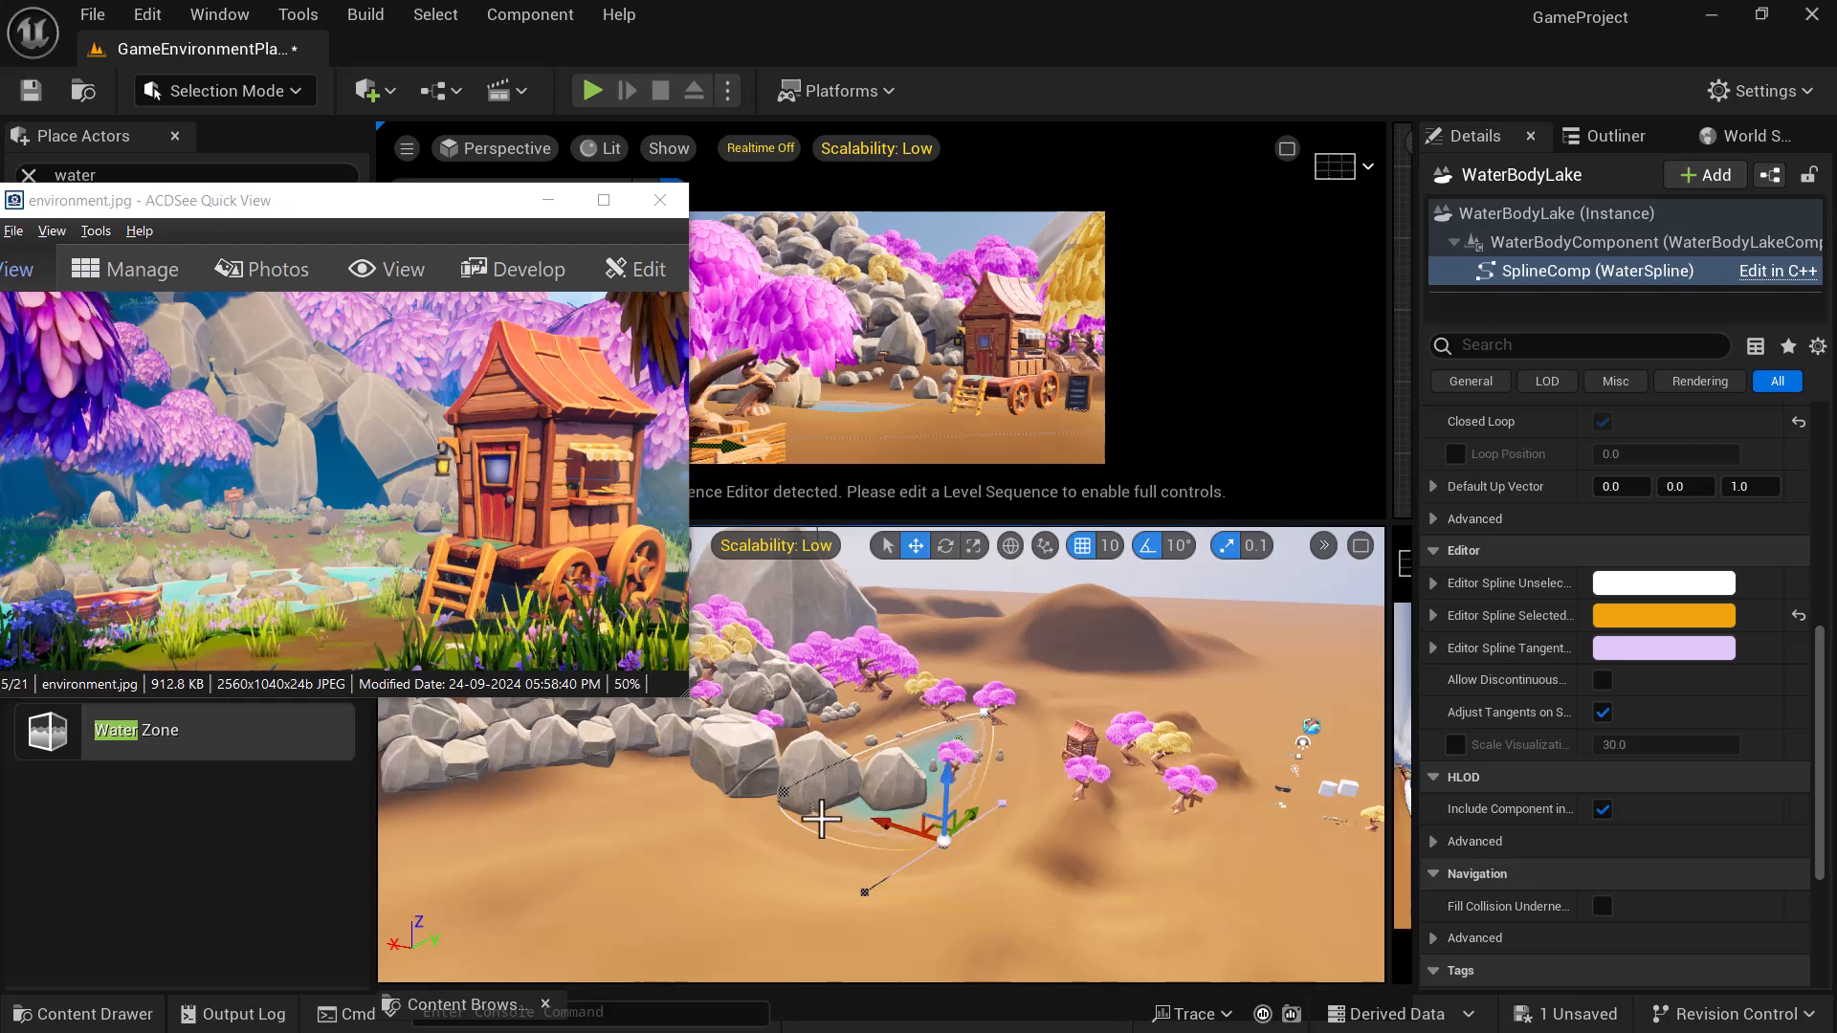
{"action": "left_click", "coordinate": [782, 794]}
{"action": "left_click_drag", "start_coordinate": [744, 790], "coordinate": [740, 782]}
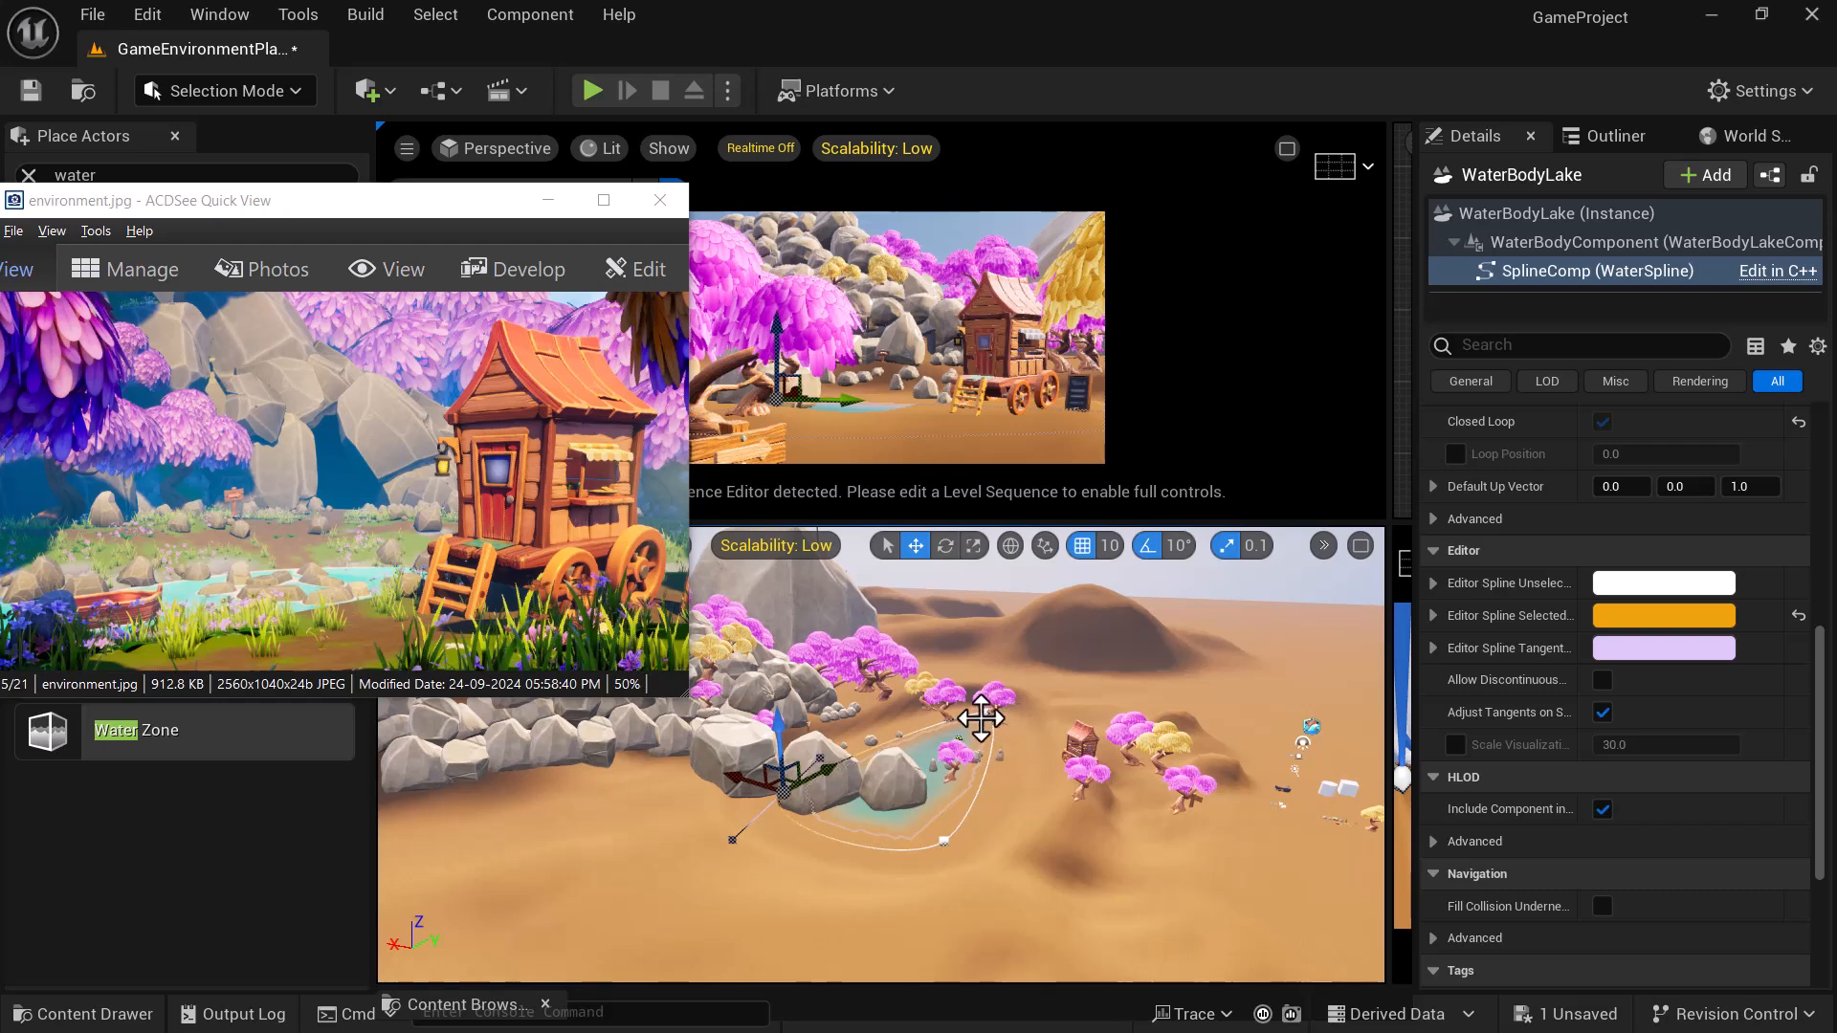
{"action": "left_click", "coordinate": [984, 716]}
{"action": "left_click_drag", "start_coordinate": [1075, 747], "coordinate": [770, 809], "text": "alt"}
{"action": "mouse_move", "coordinate": [1139, 758]}
{"action": "left_mouse_down", "text": "alt"}
{"action": "mouse_move", "coordinate": [1172, 799]}
{"action": "mouse_move", "coordinate": [1135, 749]}
{"action": "left_mouse_up", "text": "alt"}
{"action": "left_click_drag", "start_coordinate": [1108, 809], "coordinate": [1179, 744], "text": "alt"}
{"action": "left_click_drag", "start_coordinate": [1235, 809], "coordinate": [1116, 782]}
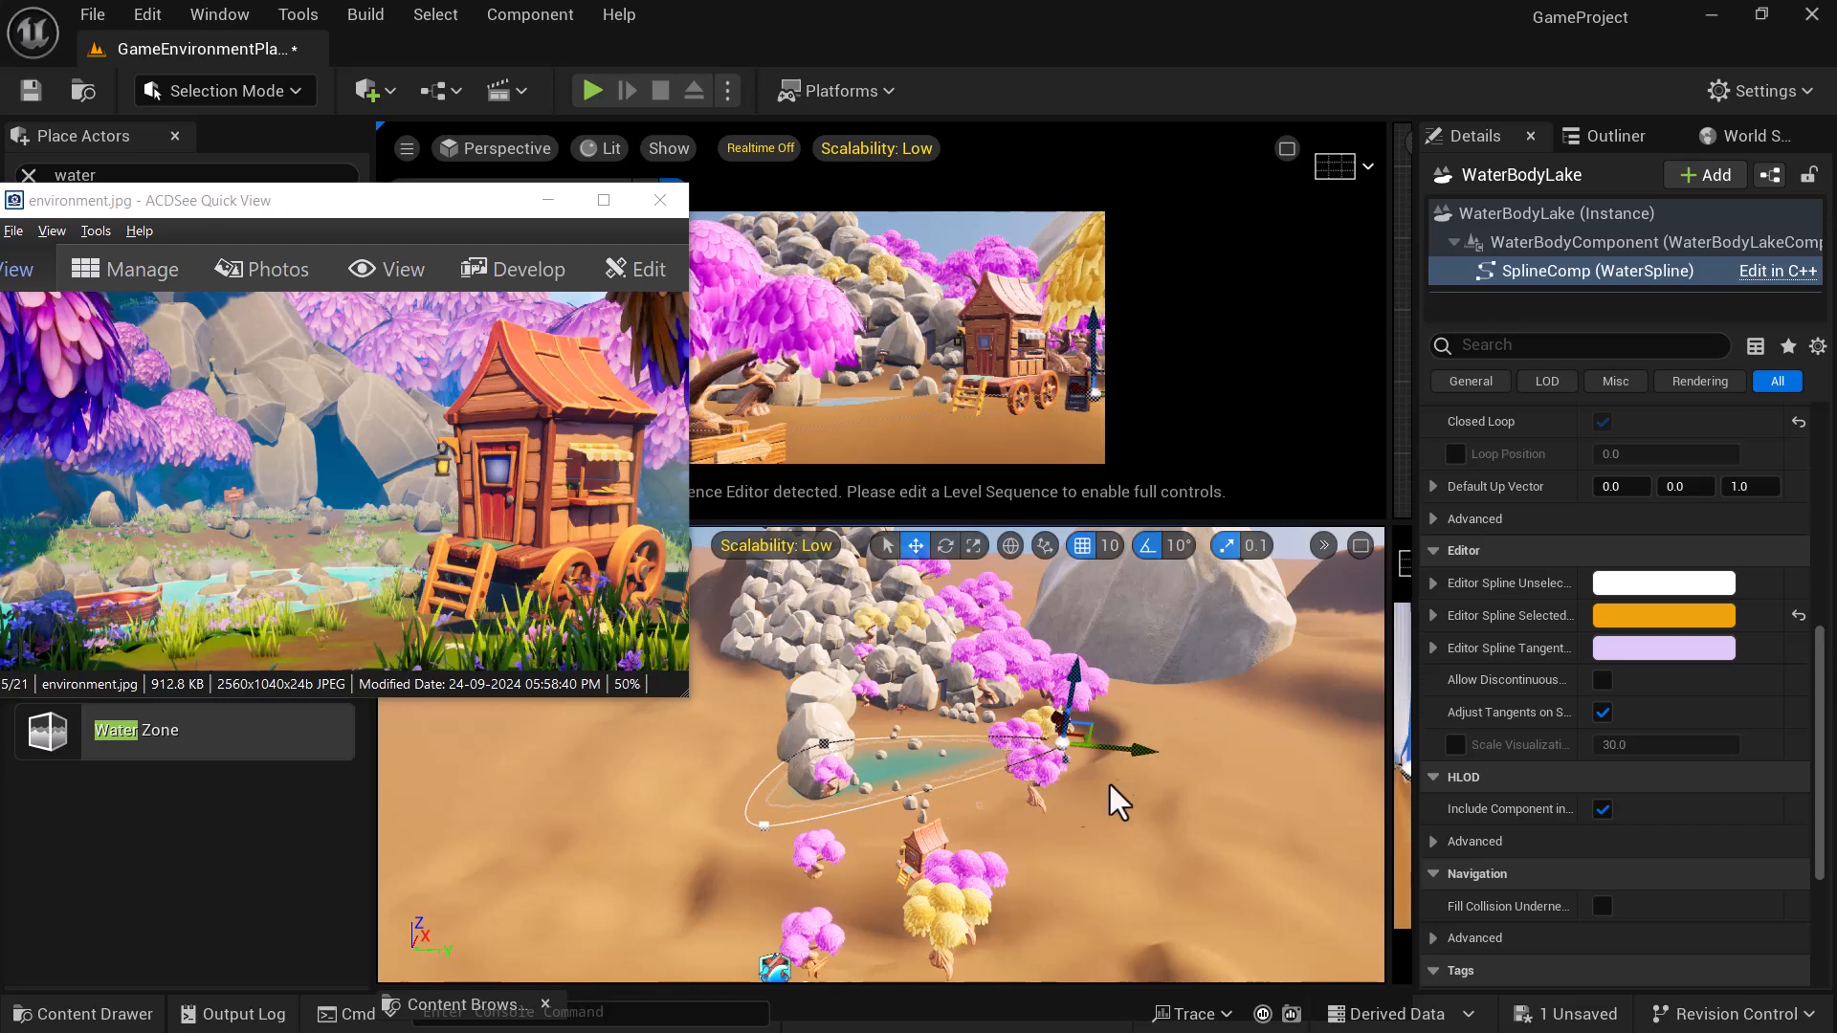
{"action": "left_click", "coordinate": [822, 745]}
{"action": "left_click_drag", "start_coordinate": [838, 731], "coordinate": [1024, 780]}
{"action": "key", "text": "ctrl+z"}
- Pull the lake's boulder-side spline point back behind the large boulders along the X axis
{"action": "left_click_drag", "start_coordinate": [831, 765], "coordinate": [890, 838]}
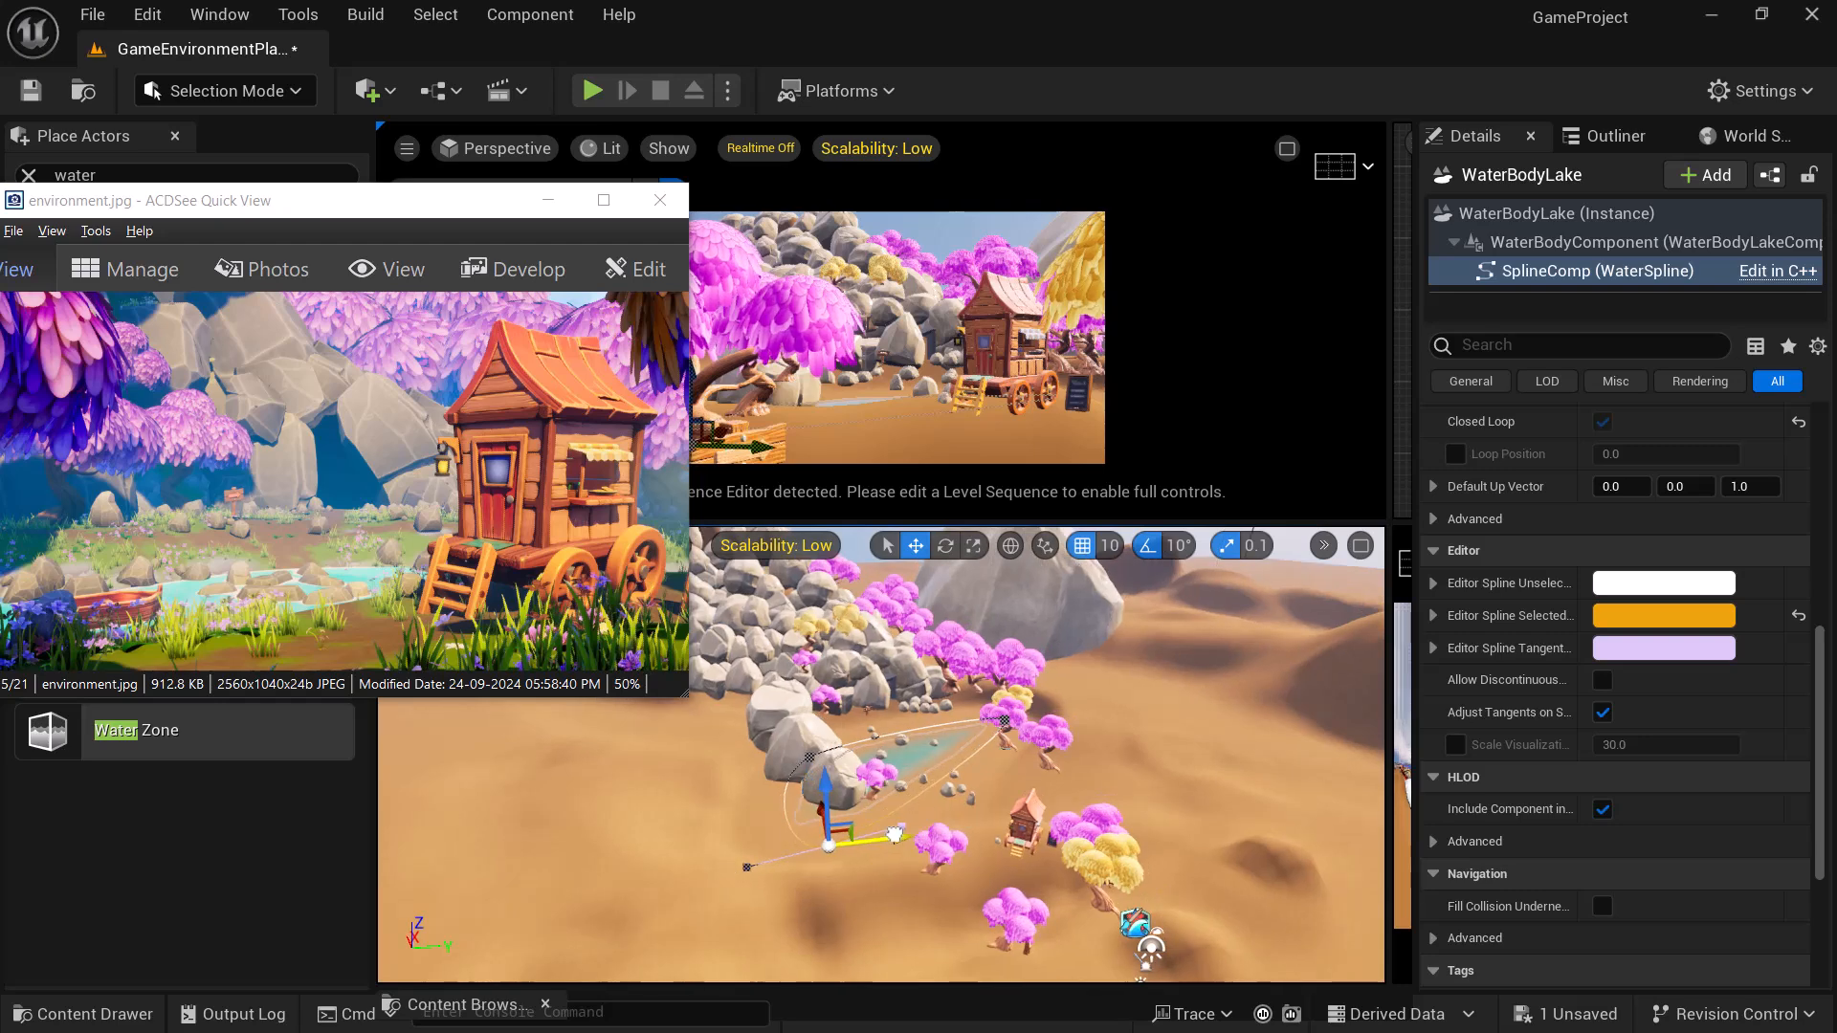
{"action": "left_click_drag", "start_coordinate": [890, 840], "coordinate": [896, 858], "text": "alt"}
{"action": "left_click", "coordinate": [821, 736]}
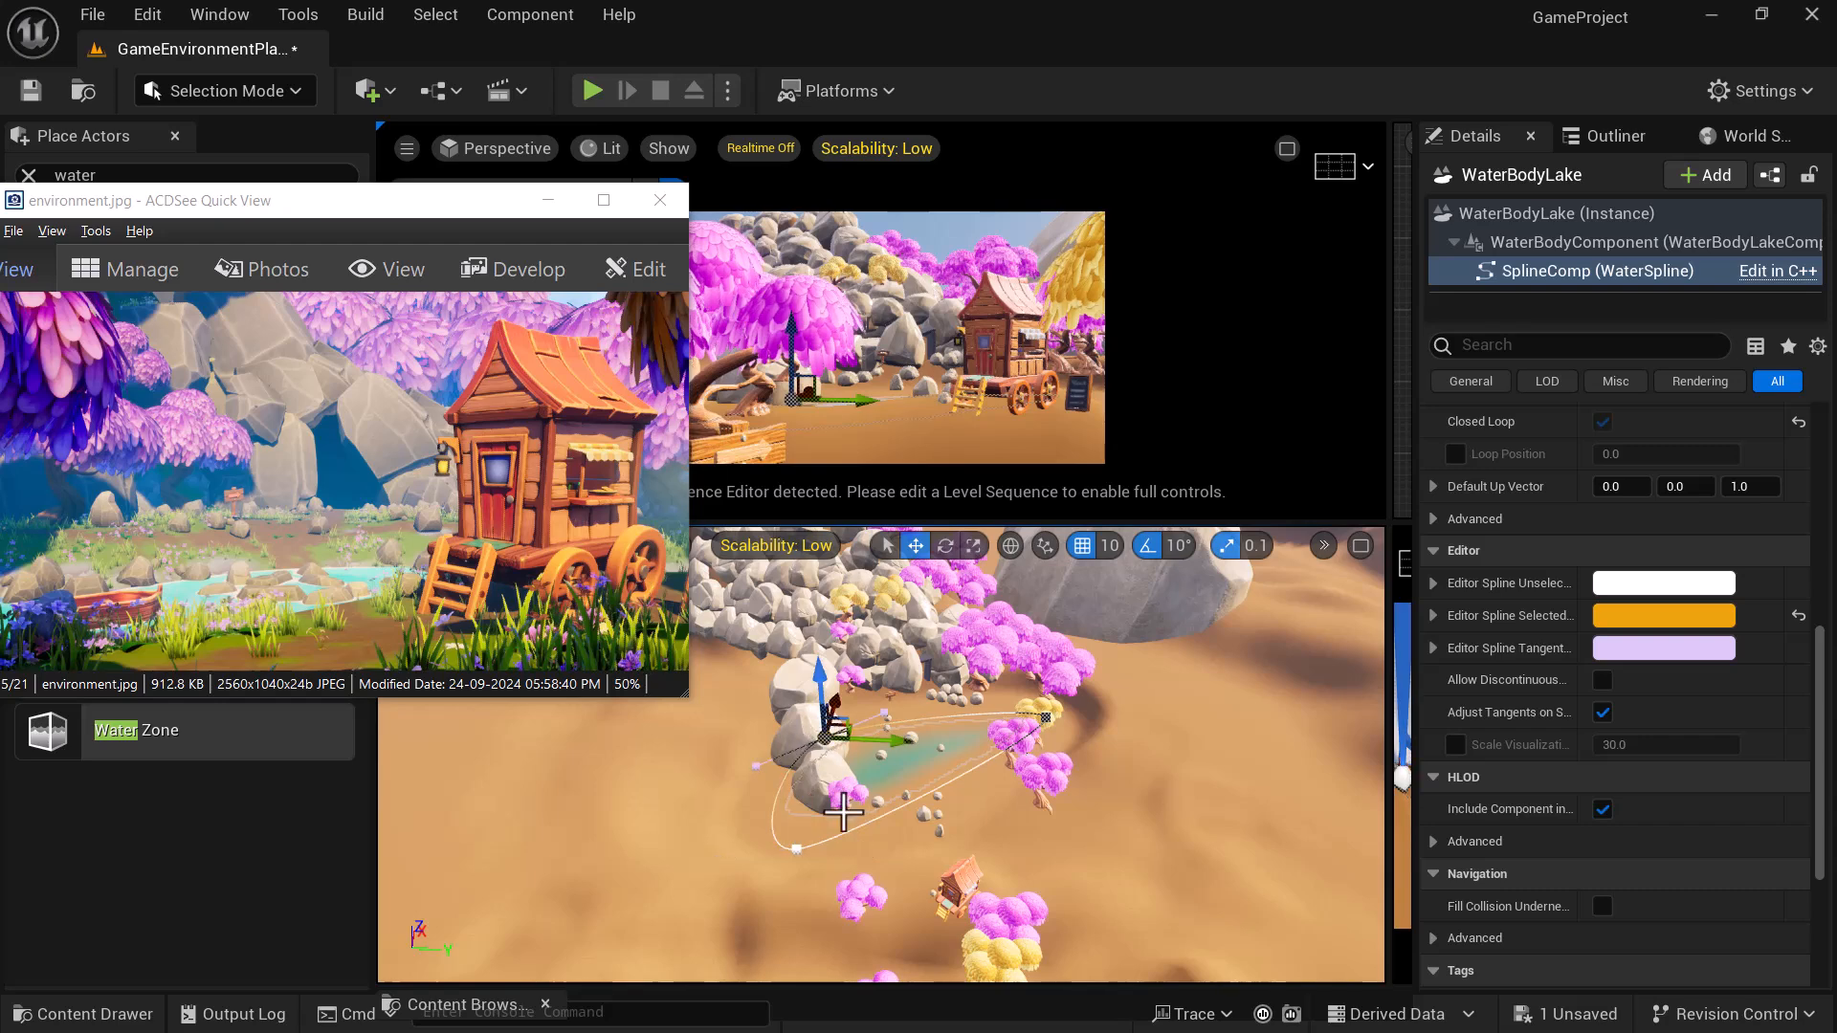
{"action": "left_click_drag", "start_coordinate": [861, 737], "coordinate": [894, 685], "text": "alt"}
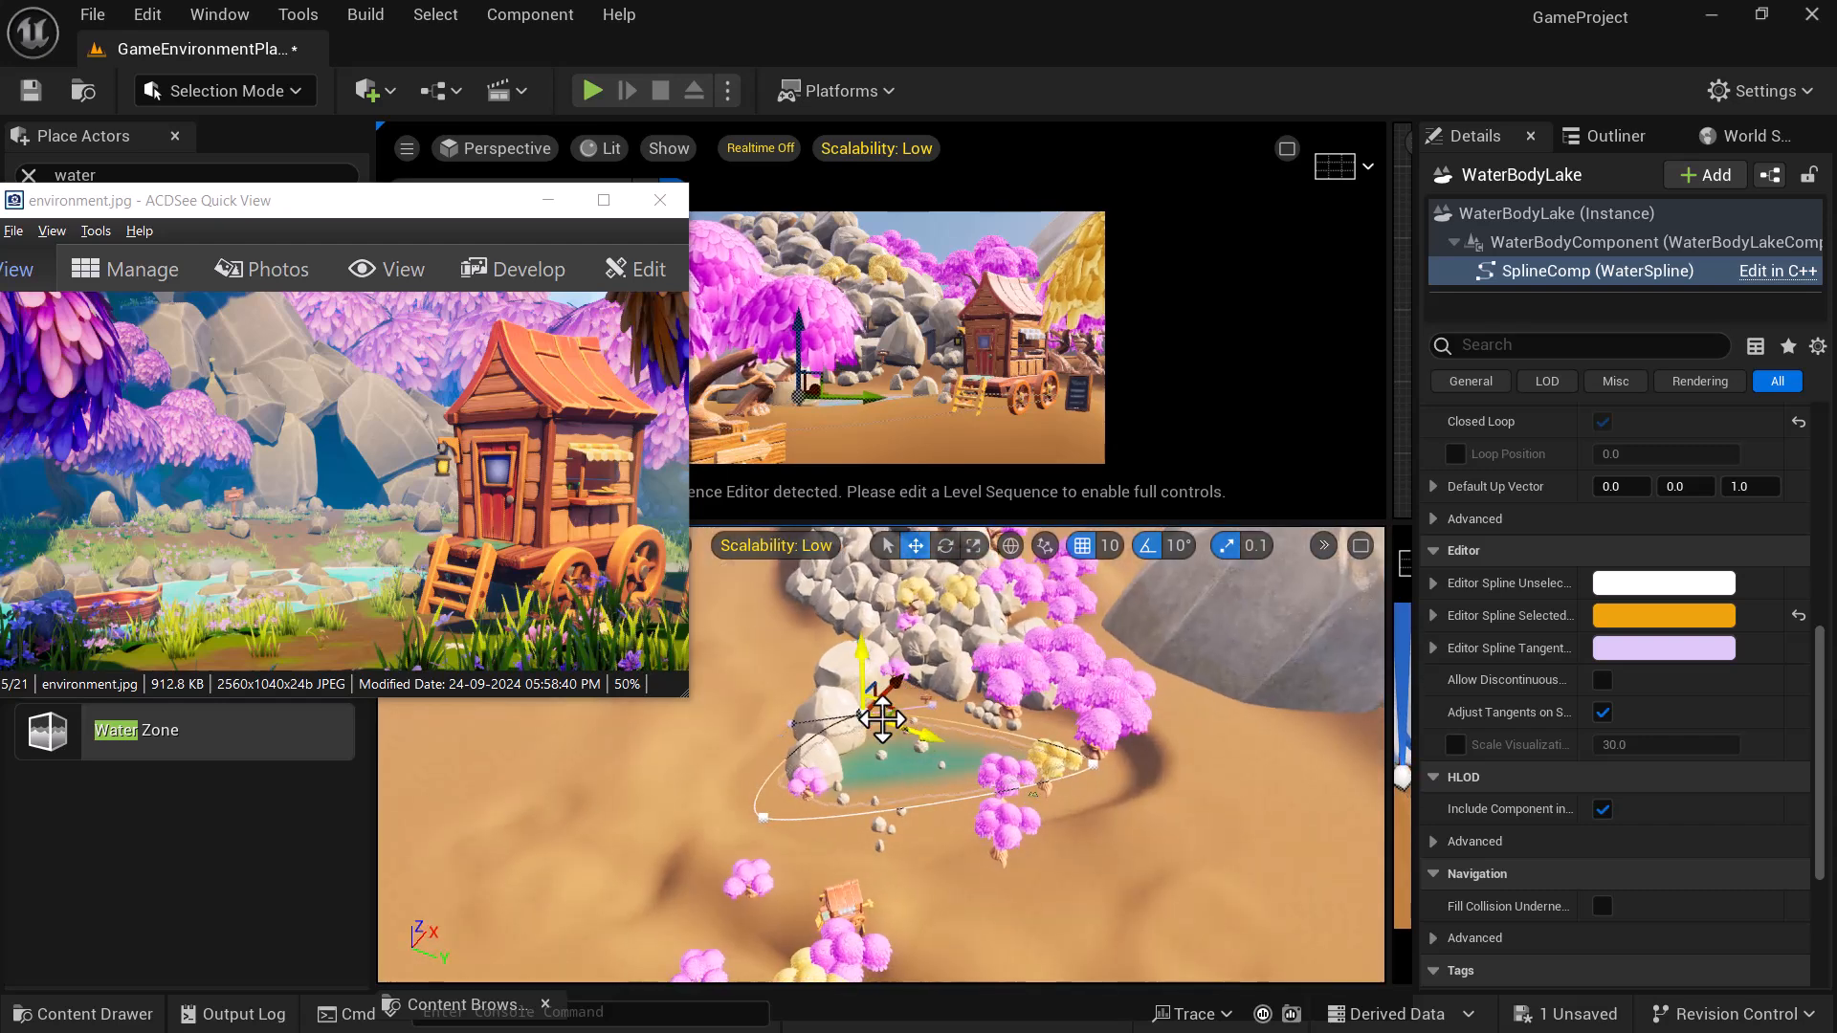
{"action": "left_click_drag", "start_coordinate": [900, 681], "coordinate": [913, 670]}
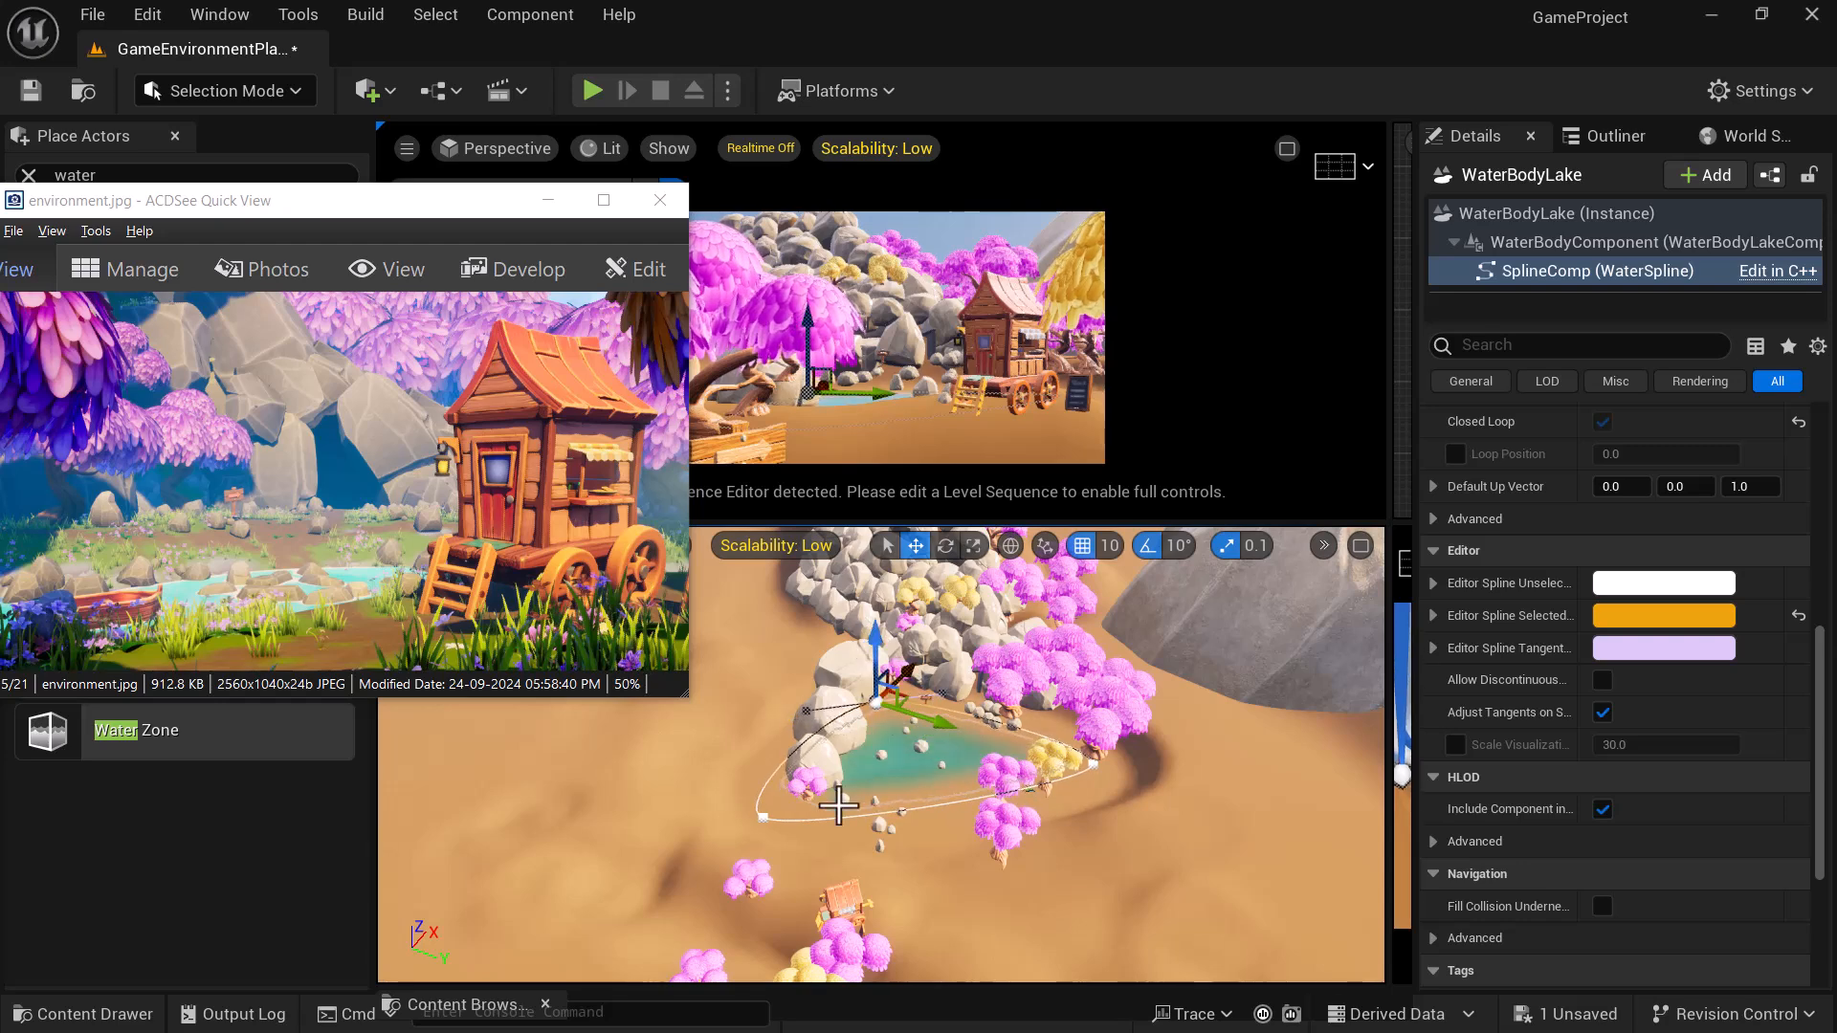
- Move the lake's front spline point inward along the X axis, up to the front boulder
{"action": "left_click", "coordinate": [761, 815]}
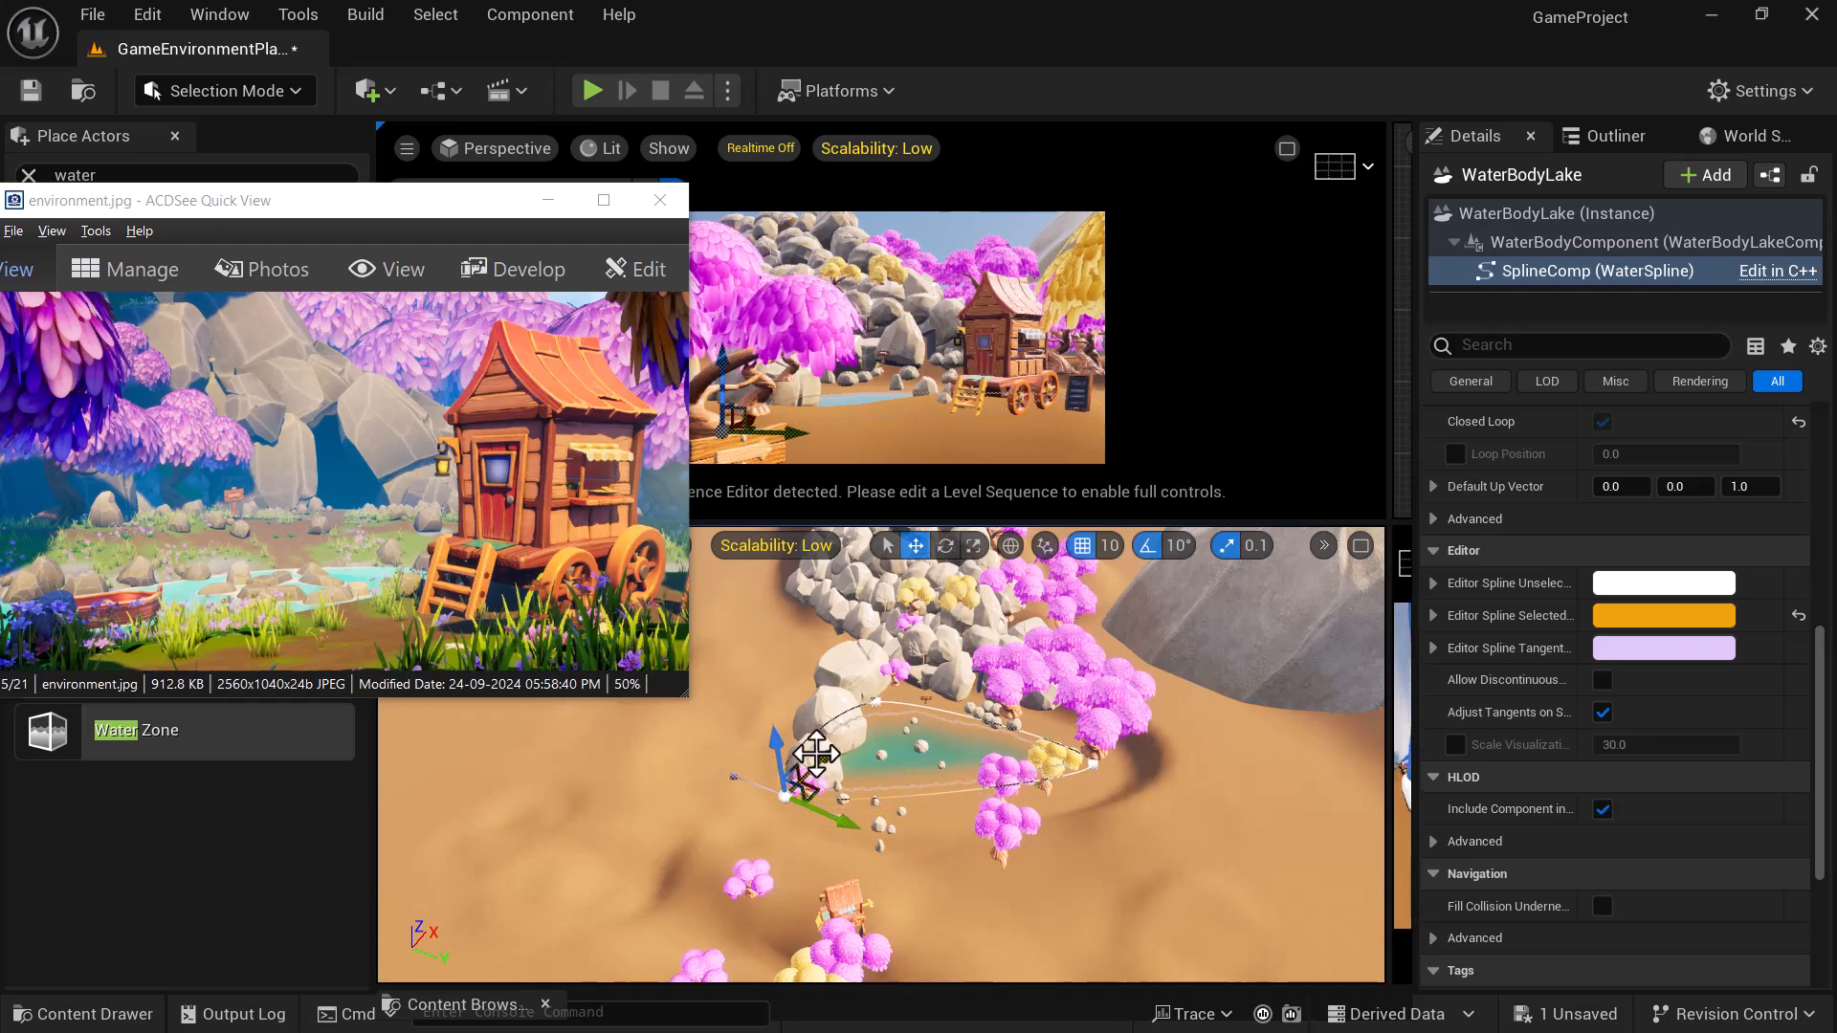
{"action": "left_click_drag", "start_coordinate": [827, 757], "coordinate": [844, 736]}
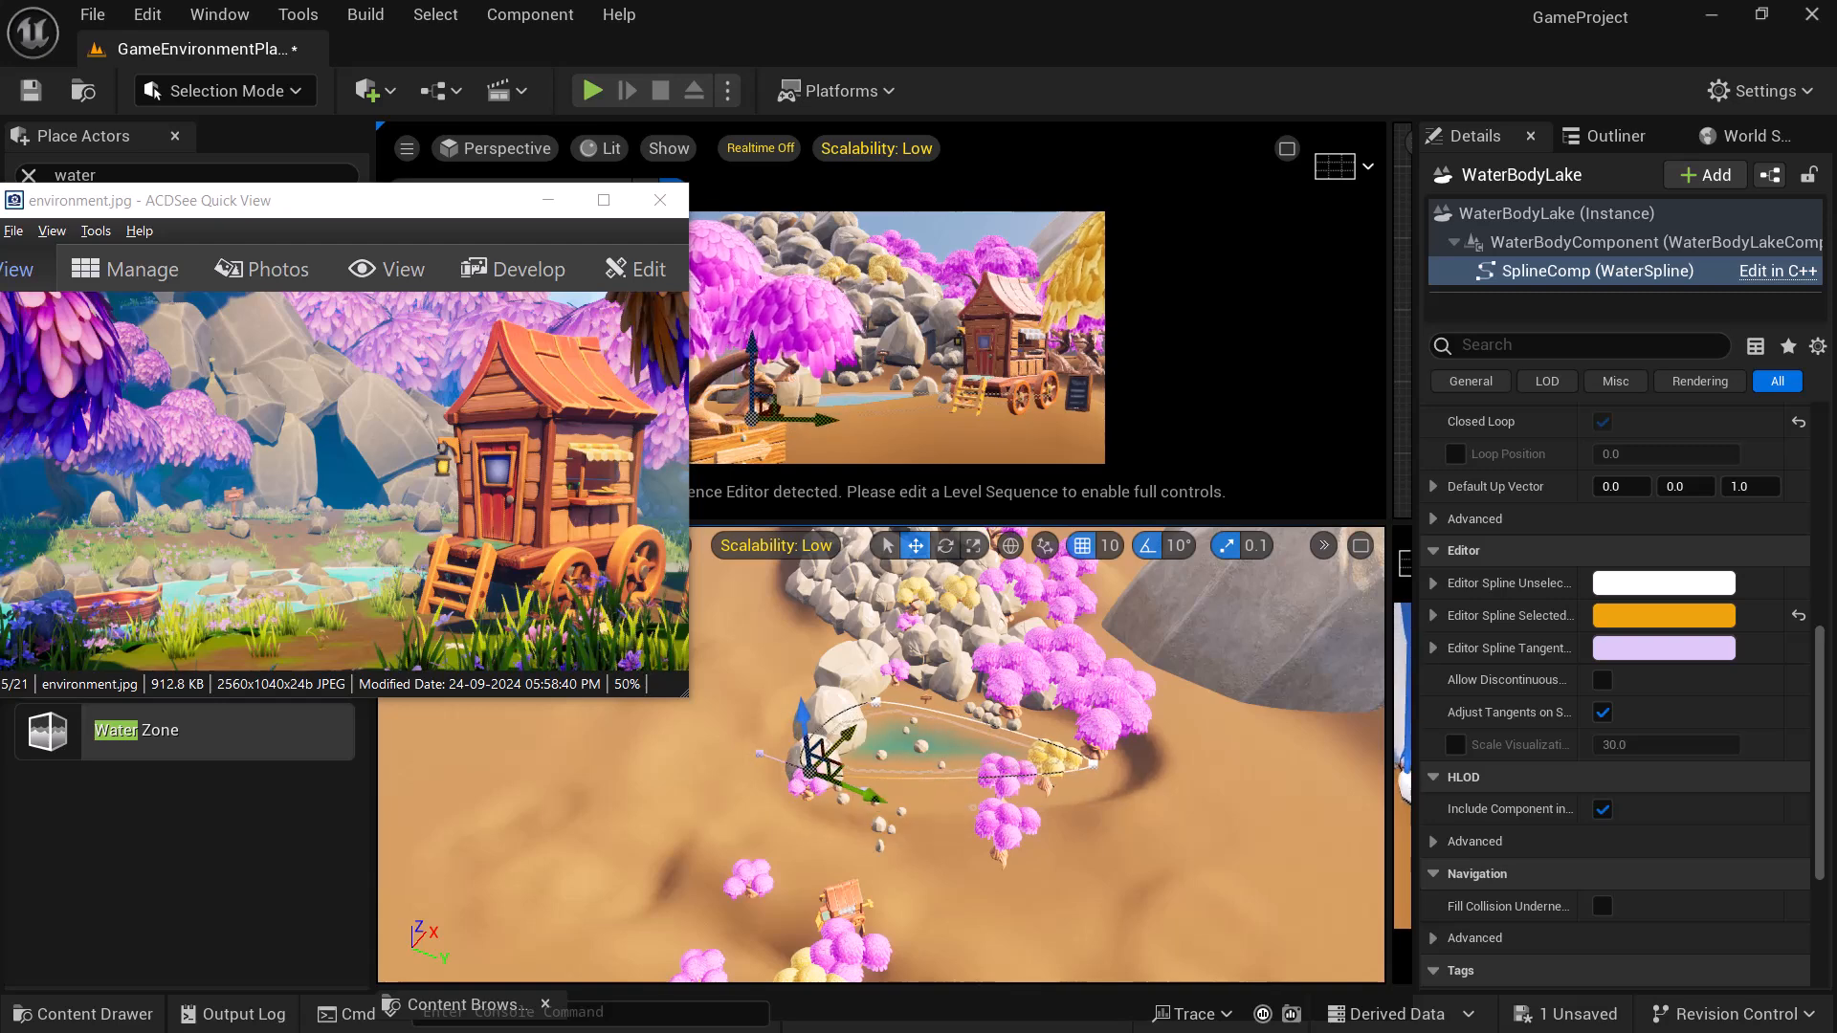
{"action": "left_click_drag", "start_coordinate": [846, 736], "coordinate": [850, 732]}
{"action": "left_click_drag", "start_coordinate": [971, 791], "coordinate": [1107, 749], "text": "alt"}
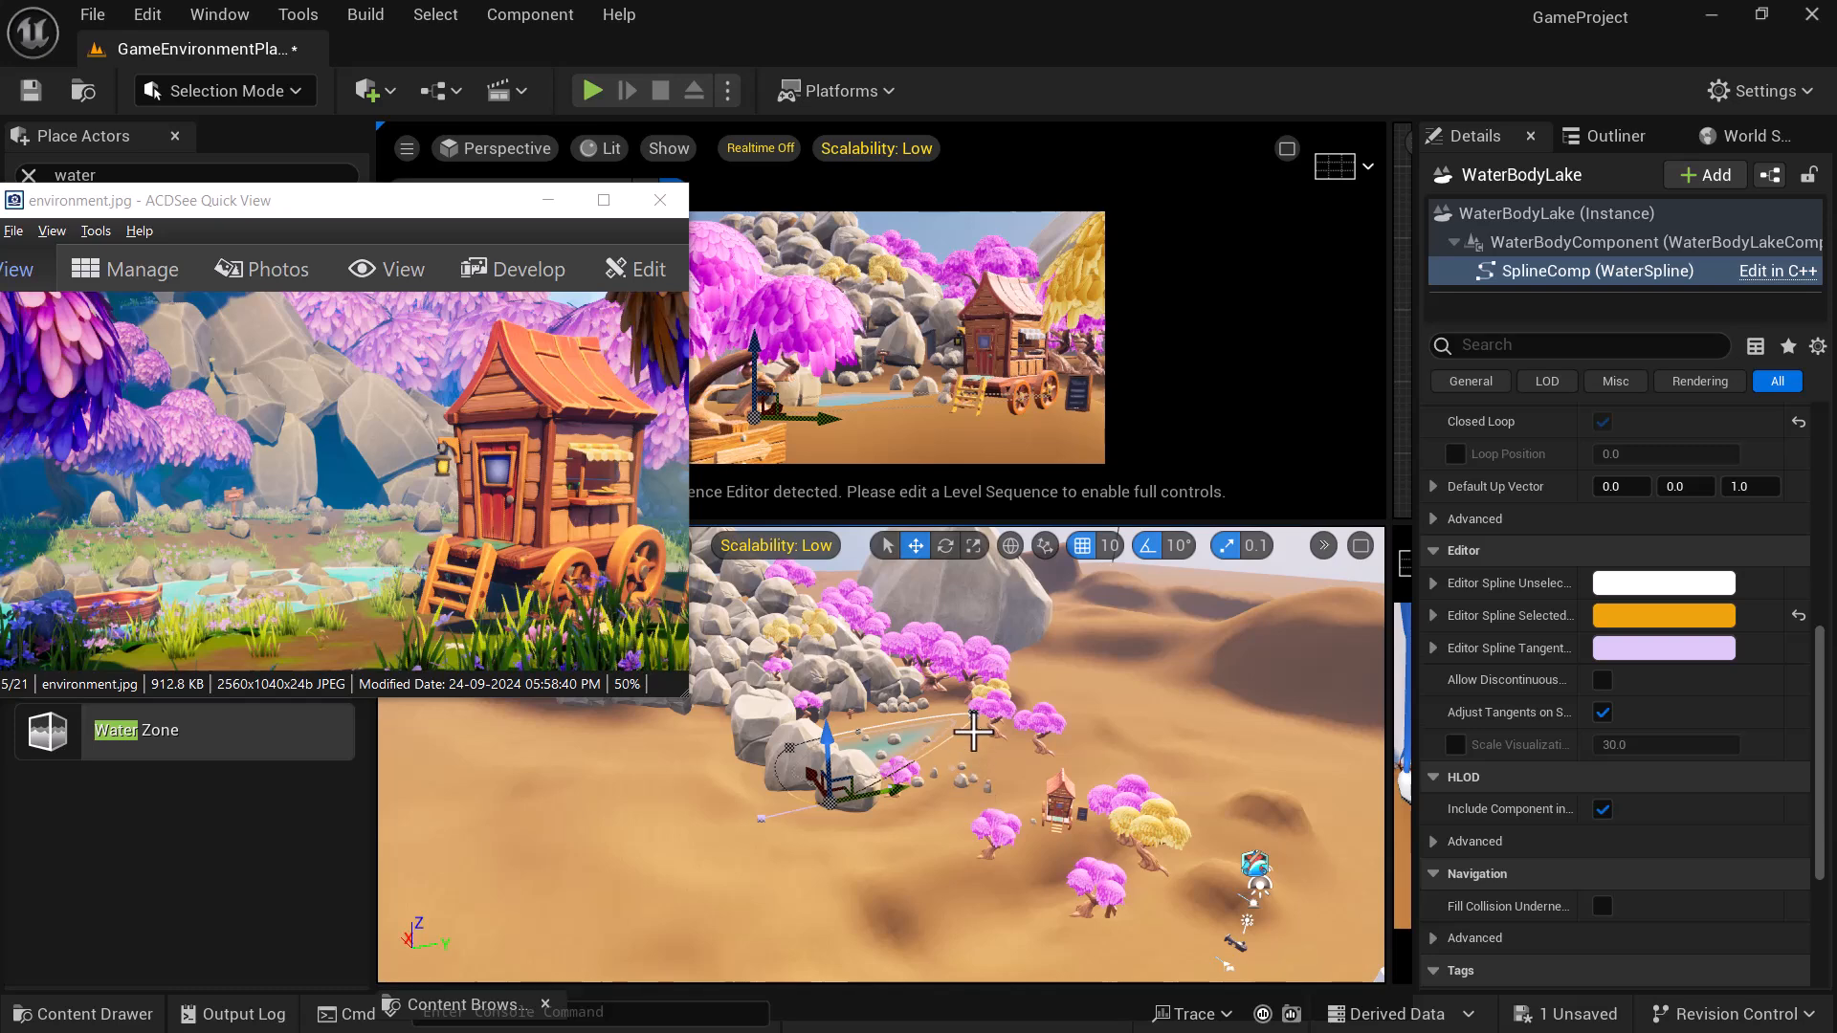
- Move the lake's far spline point by the pink trees along the Y axis toward the boulders
{"action": "left_click", "coordinate": [974, 719]}
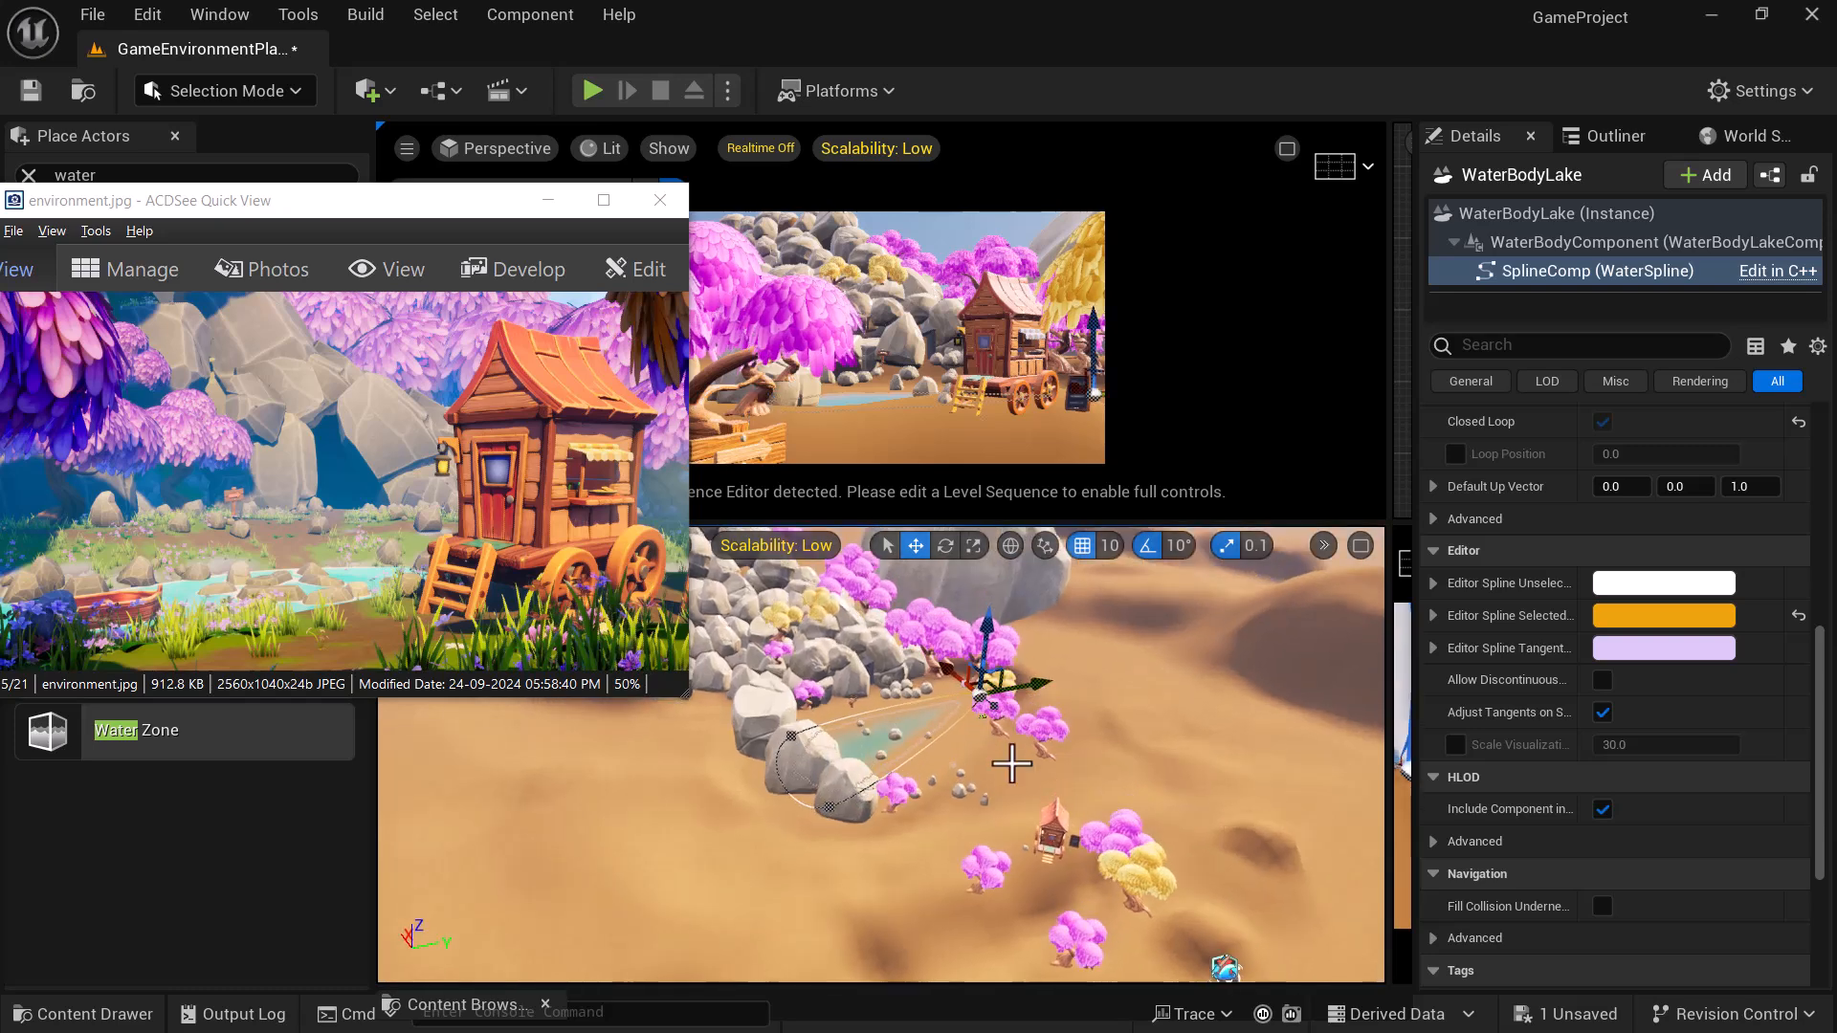
{"action": "left_click_drag", "start_coordinate": [1032, 704], "coordinate": [1047, 729], "text": "alt"}
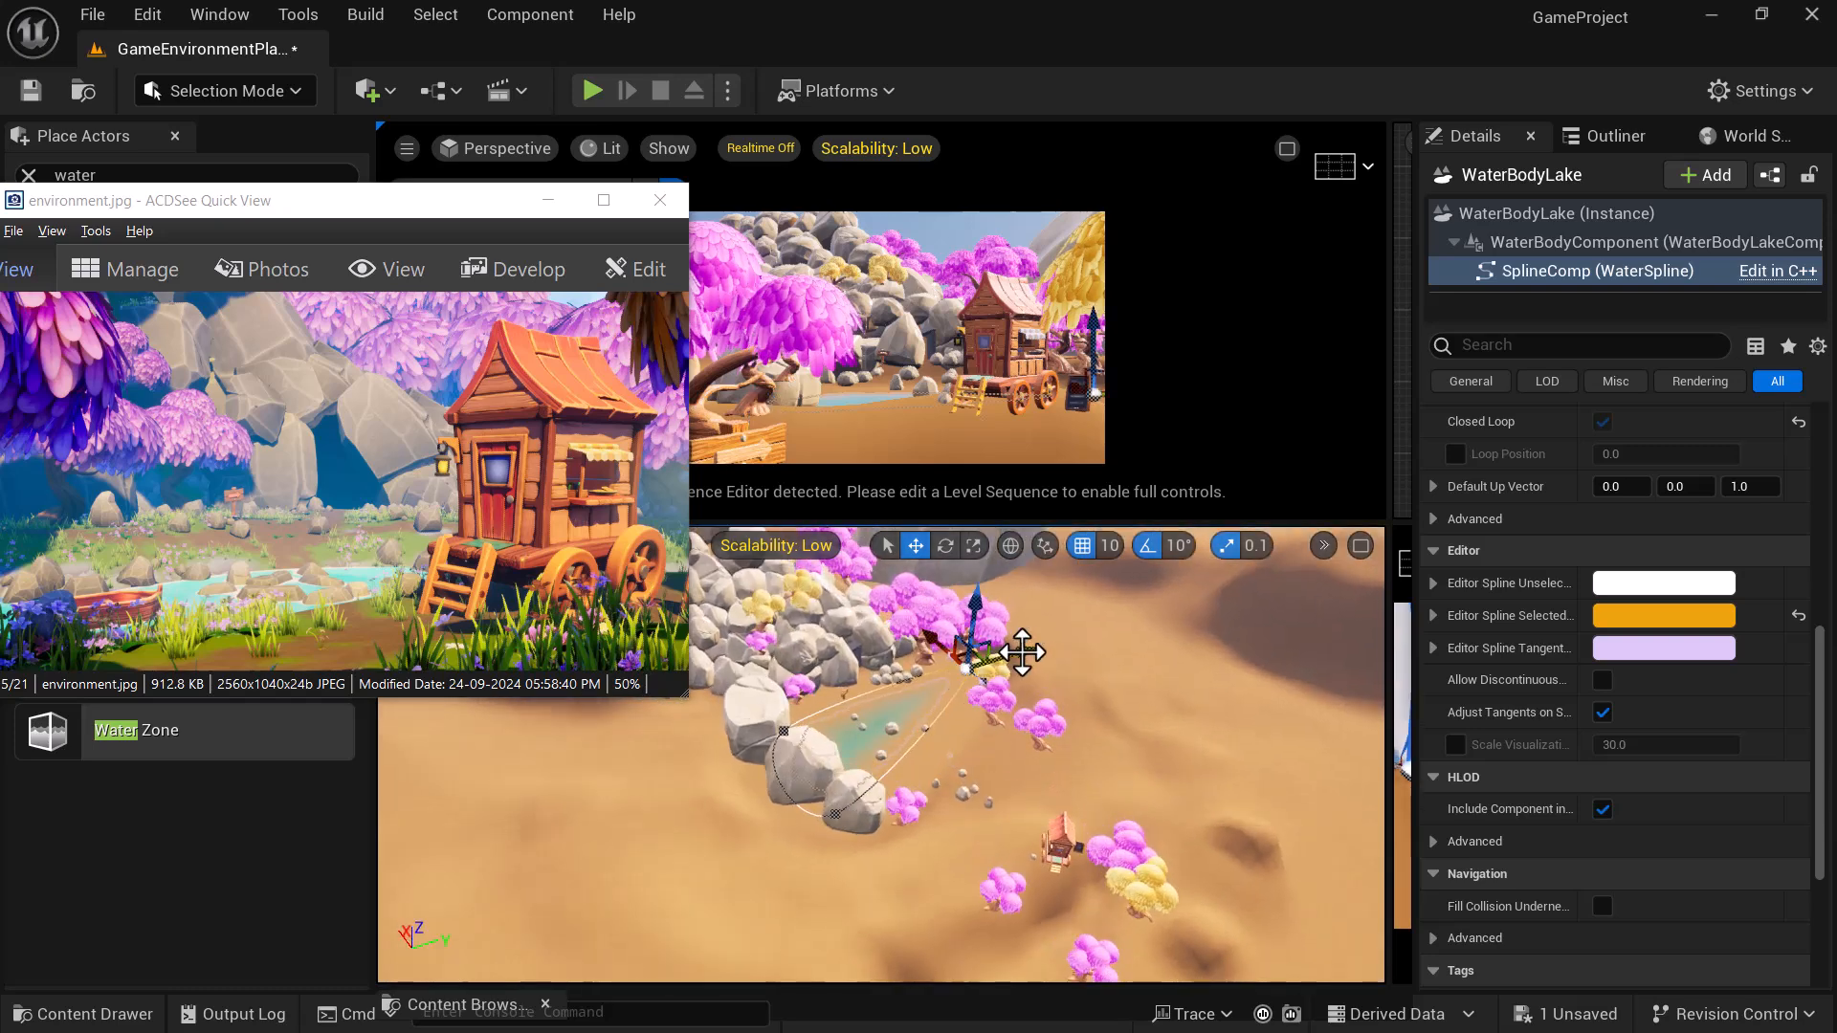
{"action": "left_click_drag", "start_coordinate": [1021, 653], "coordinate": [996, 659]}
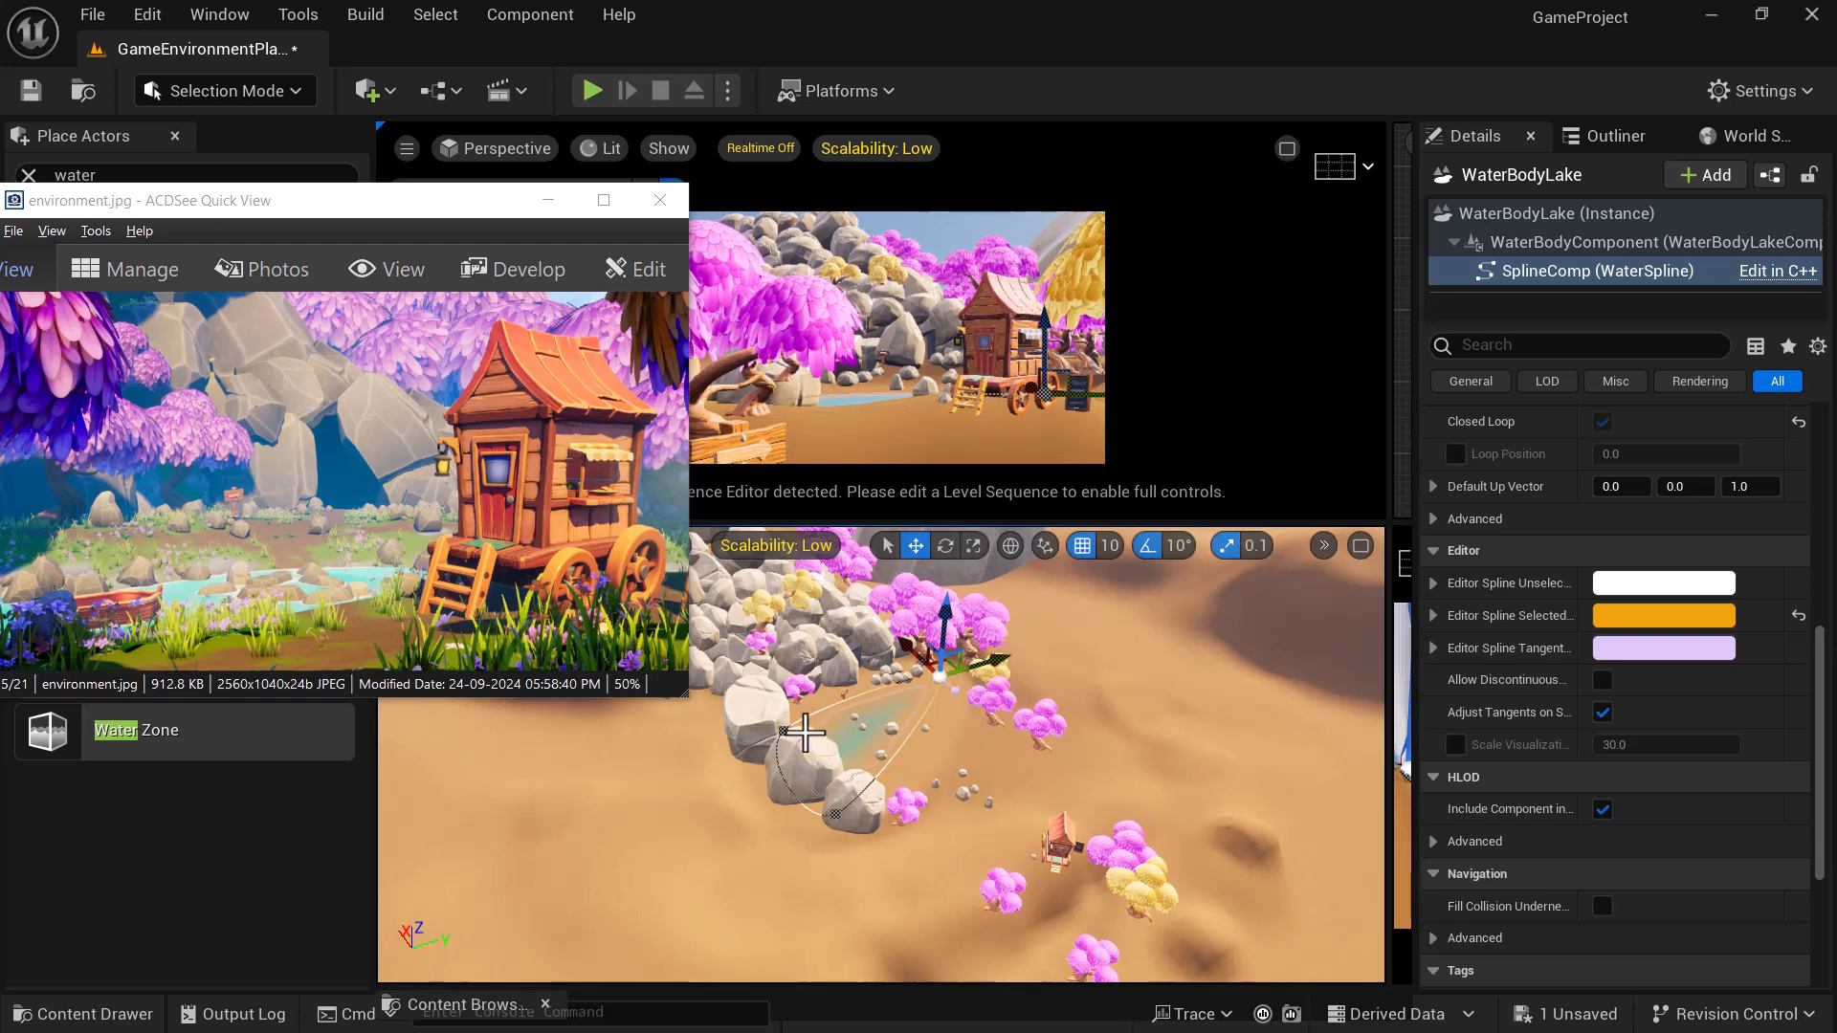
- Nudge the lake's boulder-side spline point further back behind the large boulders along the X axis
{"action": "left_click", "coordinate": [775, 720]}
{"action": "left_click_drag", "start_coordinate": [766, 703], "coordinate": [758, 692]}
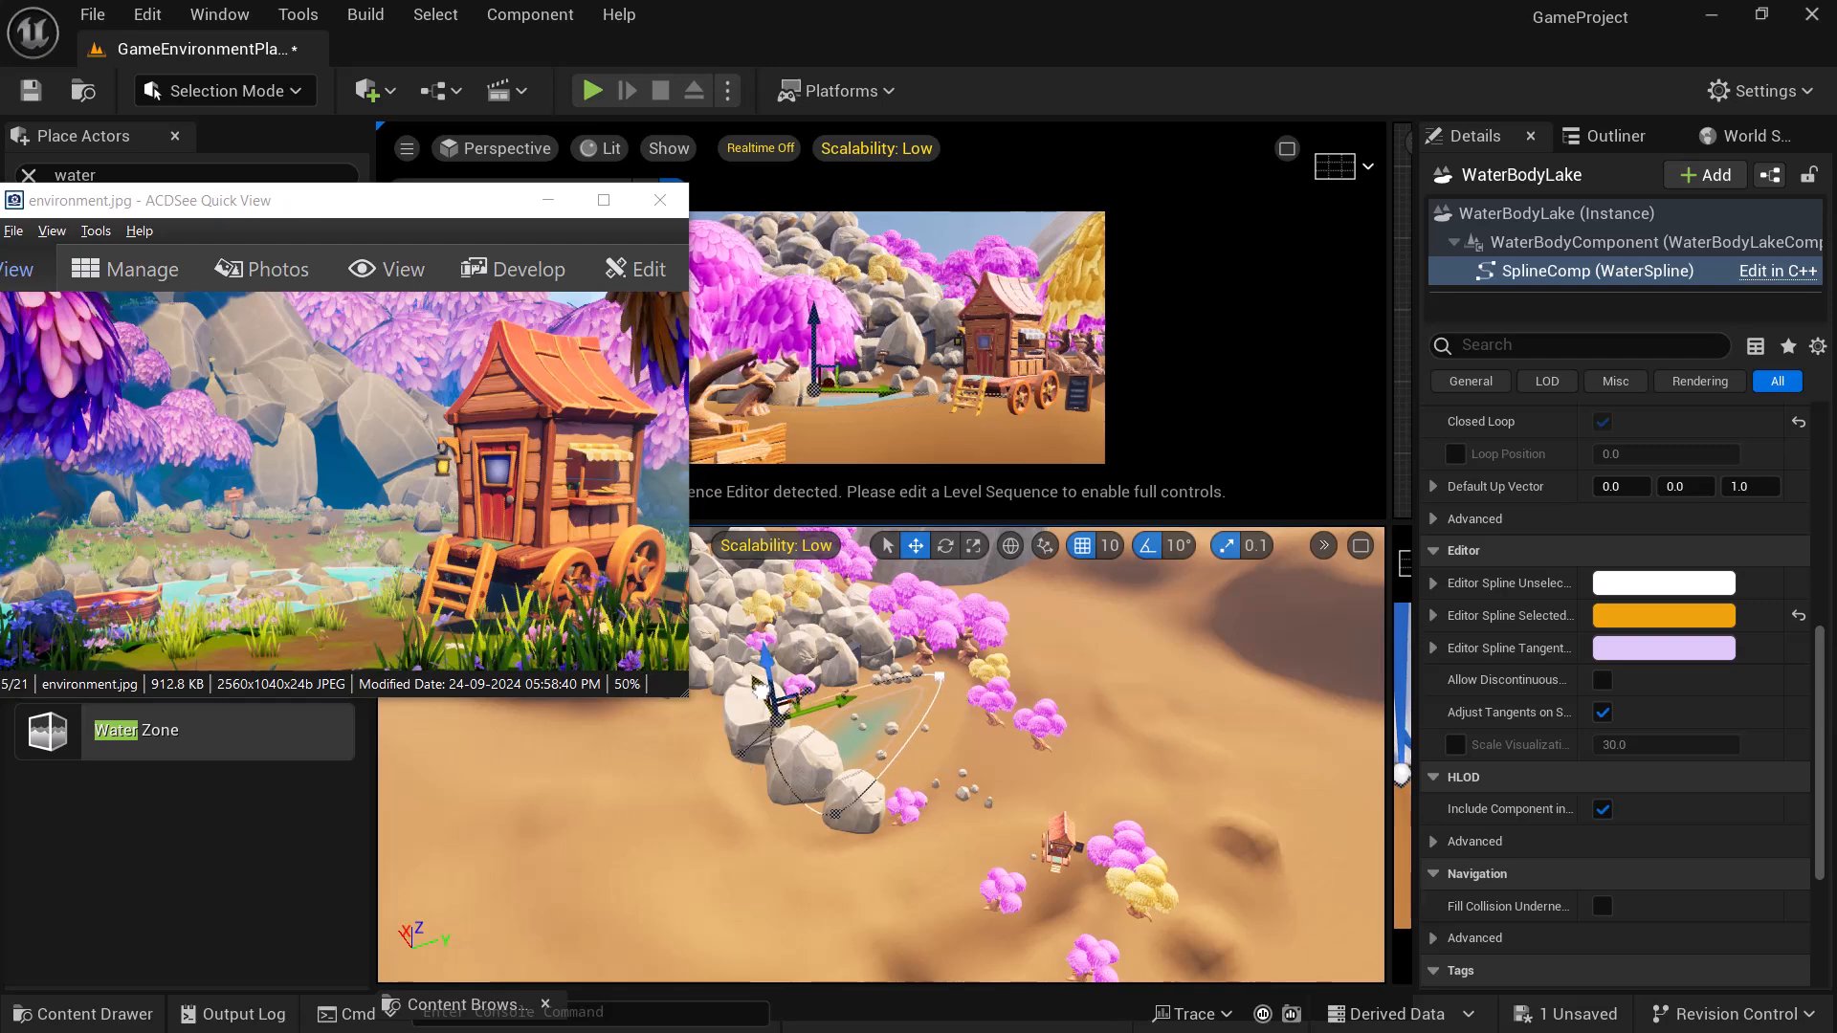
{"action": "left_click_drag", "start_coordinate": [959, 814], "coordinate": [914, 746], "text": "alt"}
- Compare the lake and surrounding ground in the camera view with the environment.jpg reference image
{"action": "left_click", "coordinate": [955, 439]}
{"action": "left_click", "coordinate": [555, 201]}
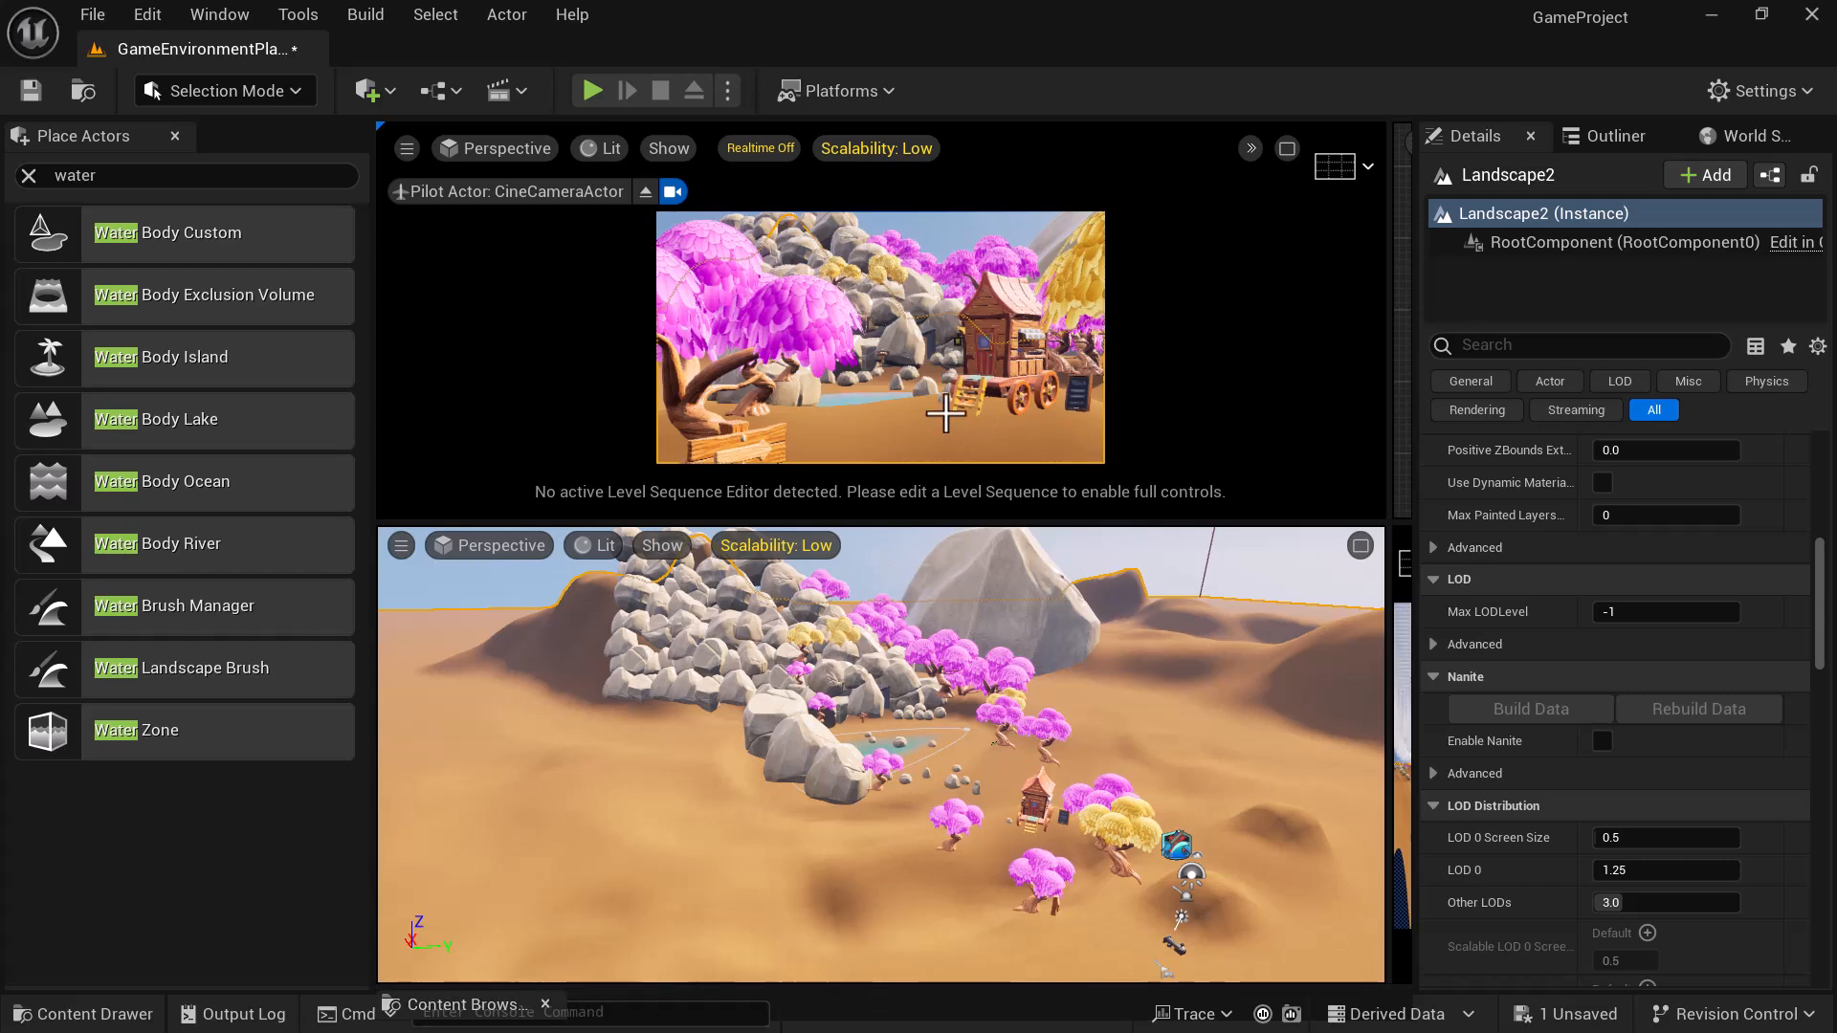
{"action": "key", "text": "super"}
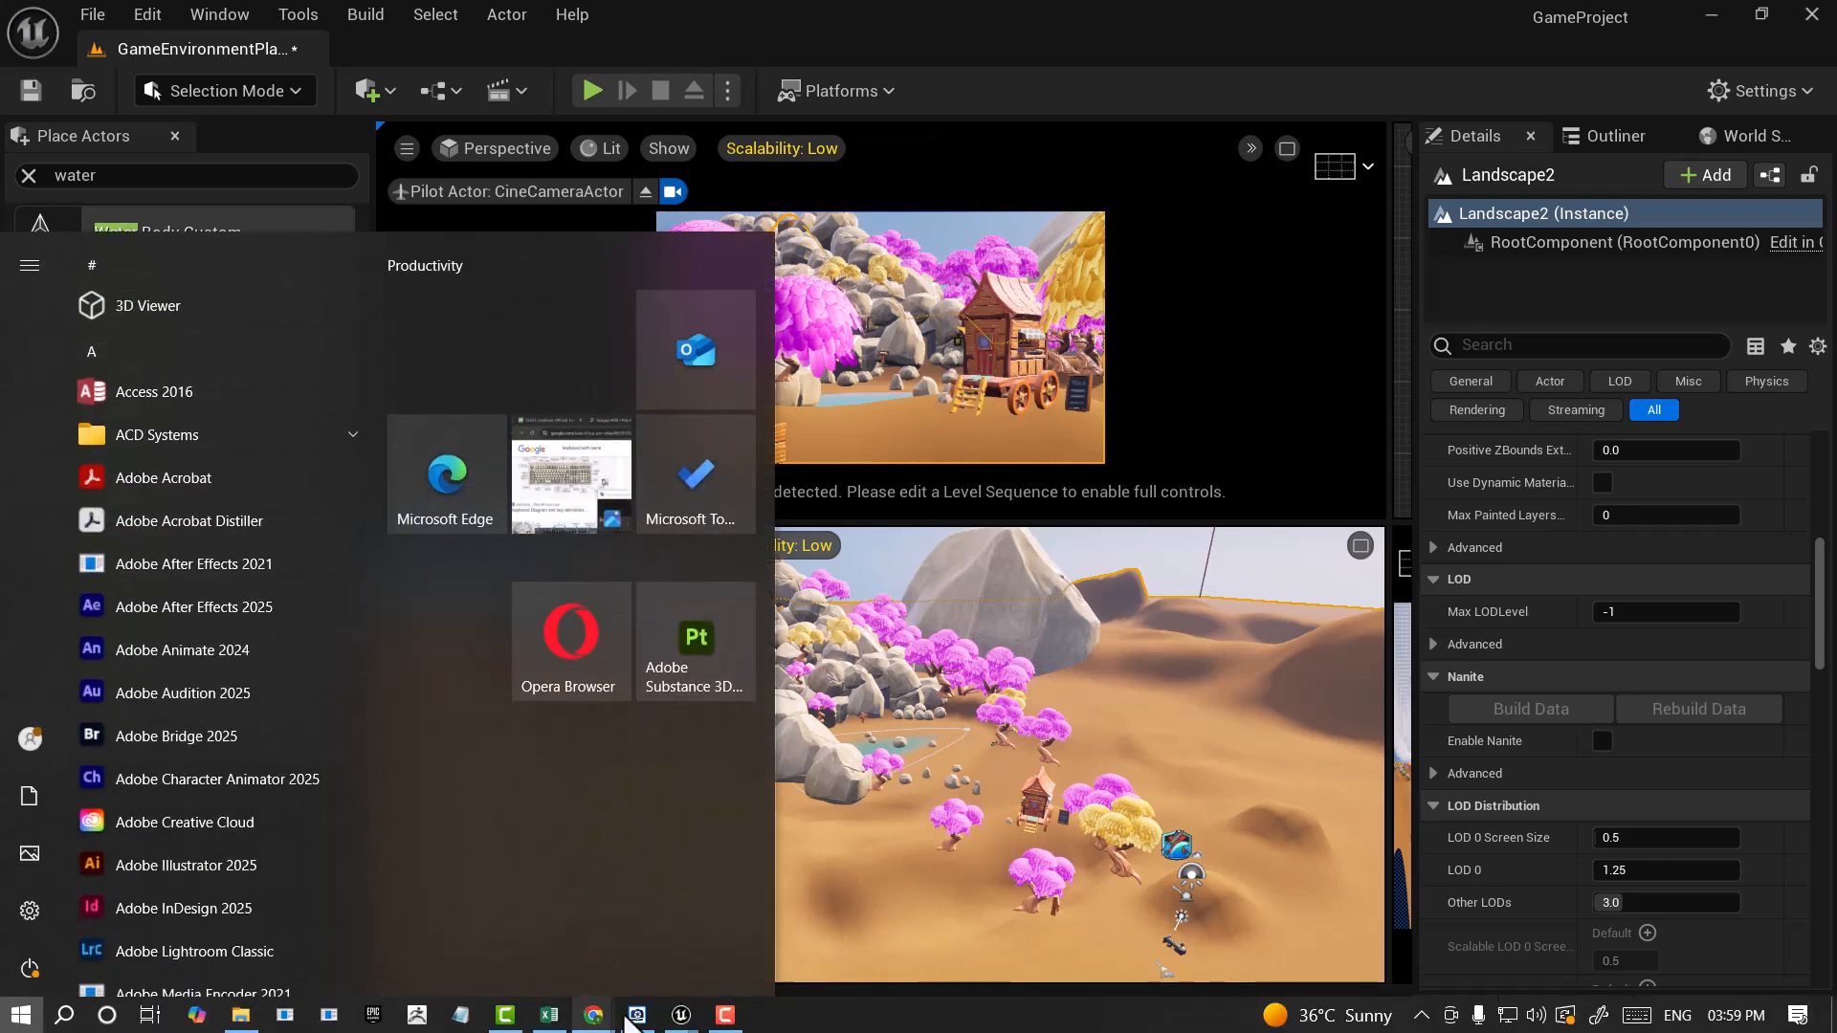
{"action": "left_click", "coordinate": [641, 1016]}
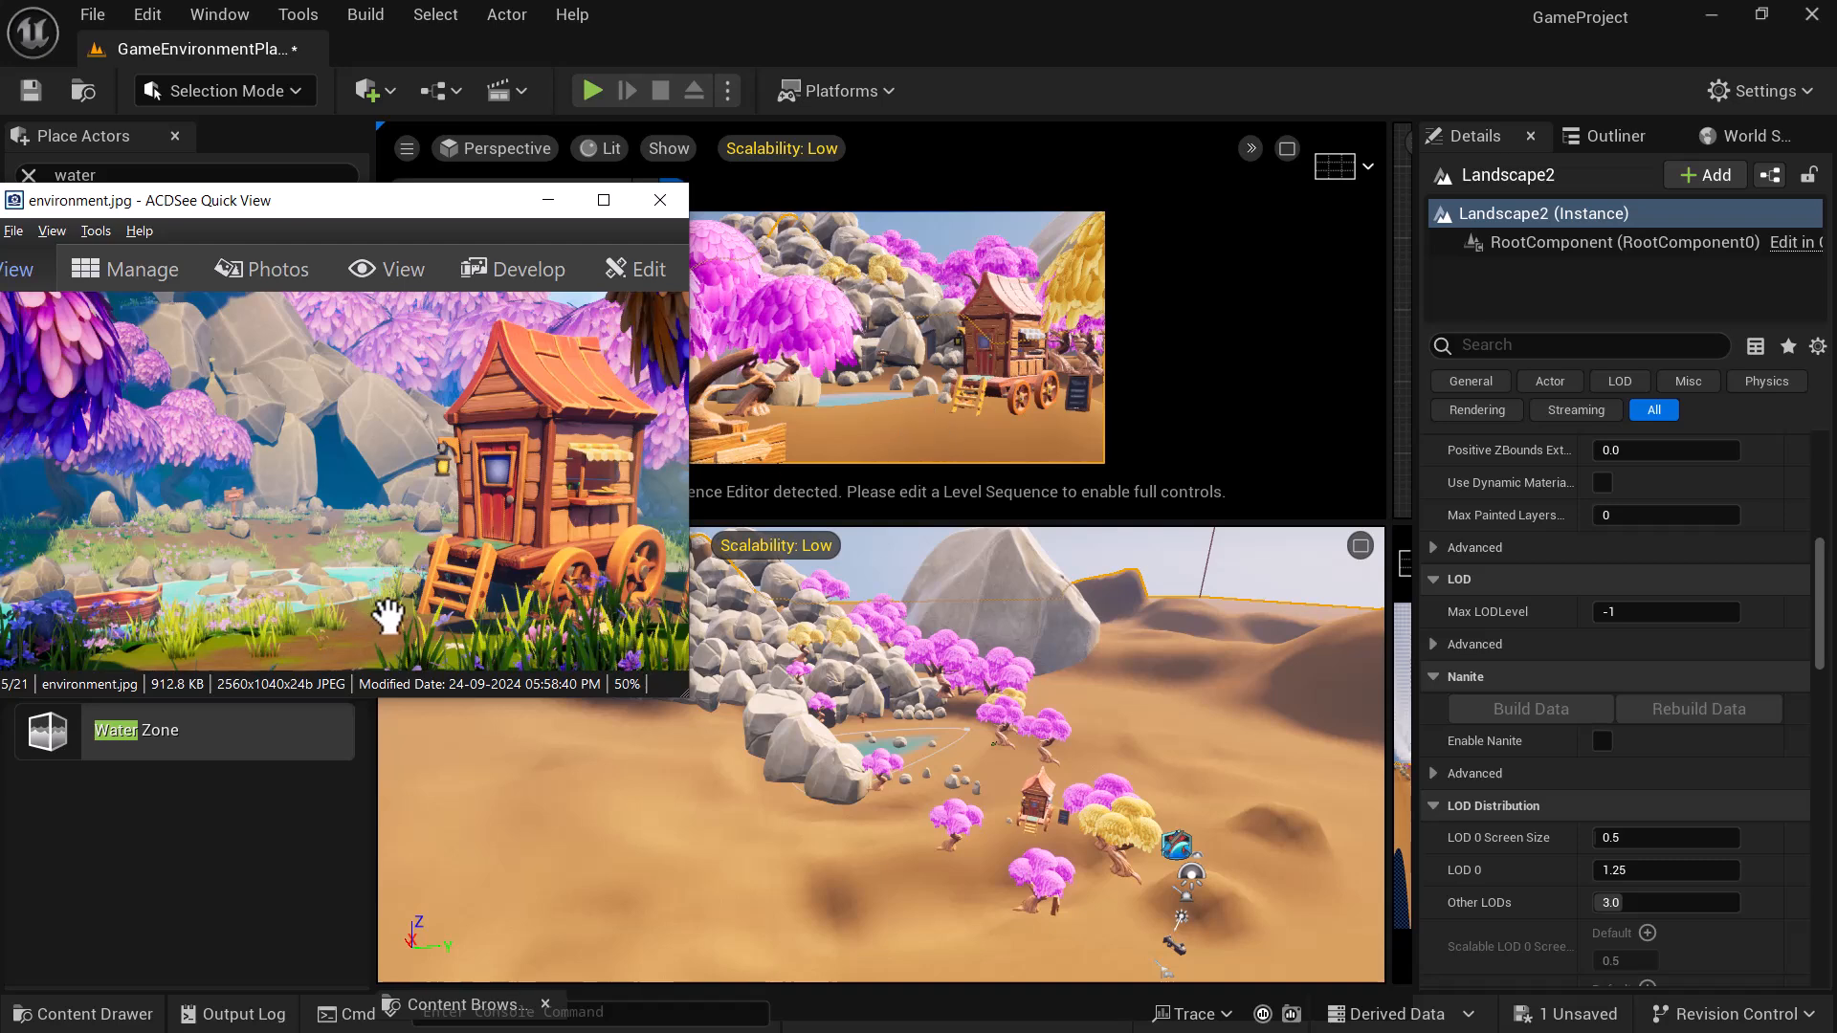
{"action": "left_click_drag", "start_coordinate": [1073, 773], "coordinate": [1196, 740], "text": "alt"}
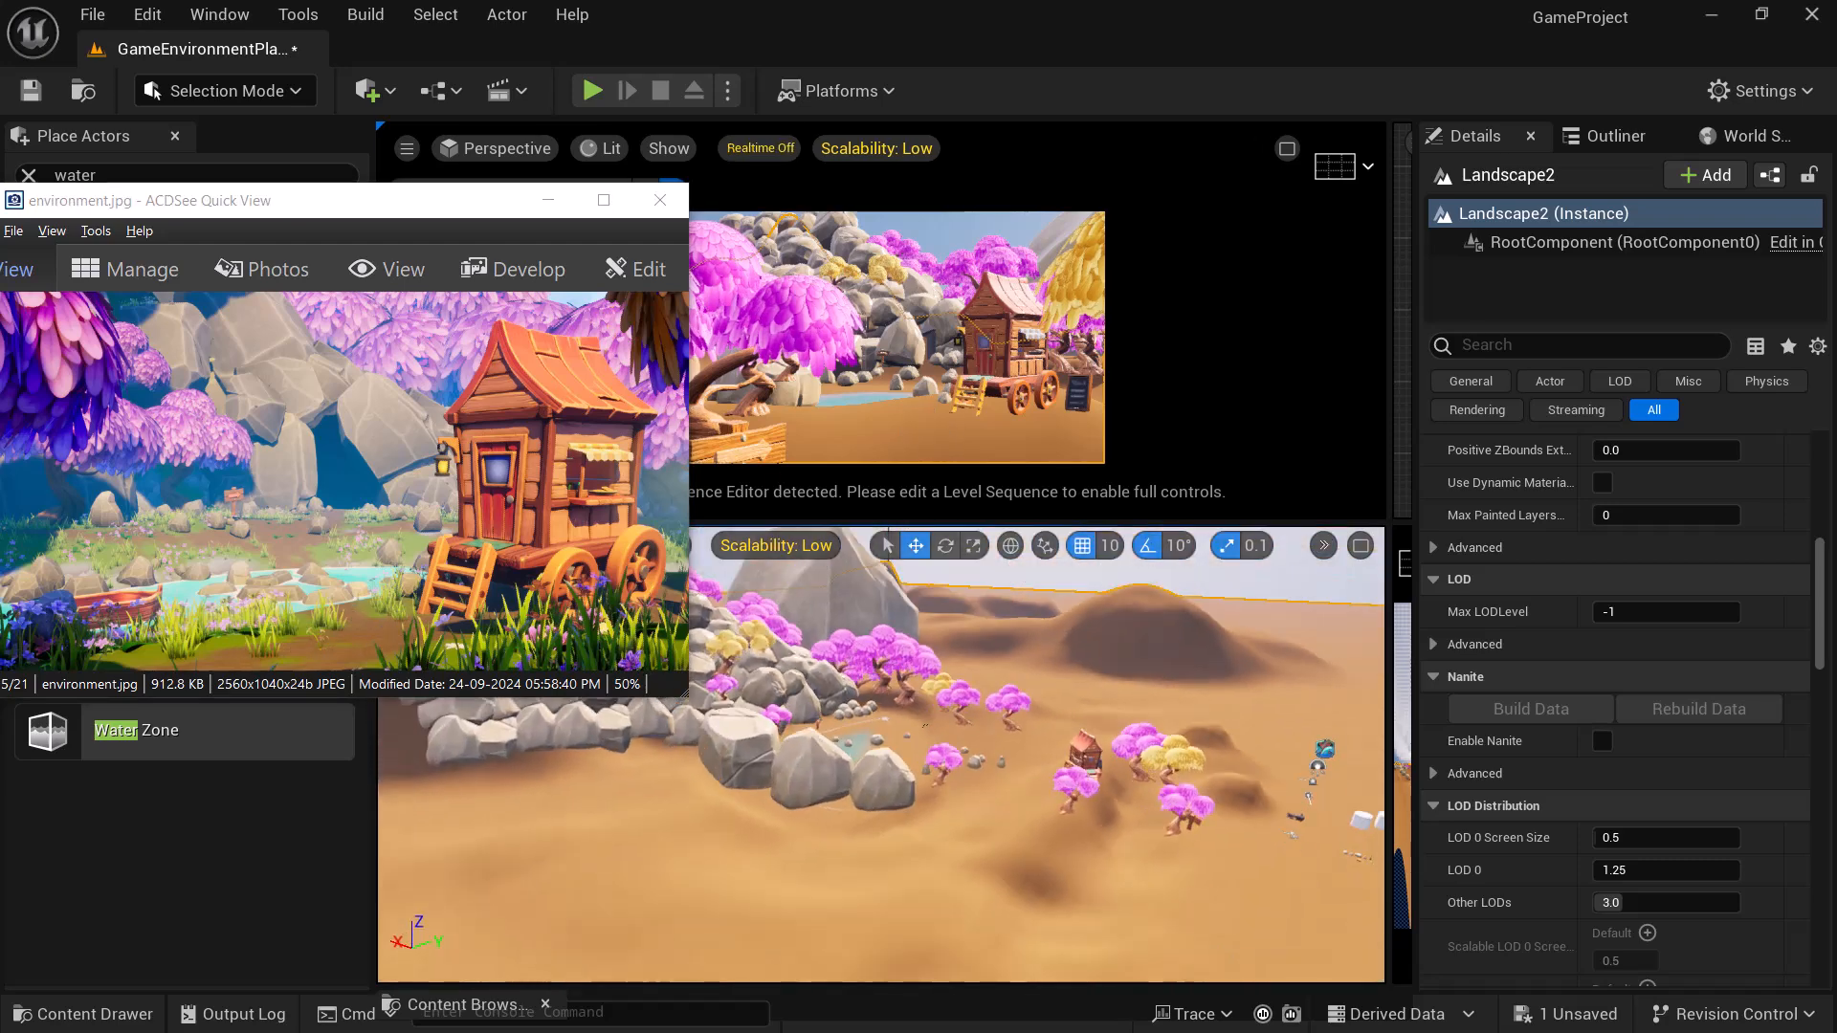
{"action": "left_click_drag", "start_coordinate": [1052, 797], "coordinate": [1026, 840], "text": "alt"}
{"action": "left_click", "coordinate": [549, 199]}
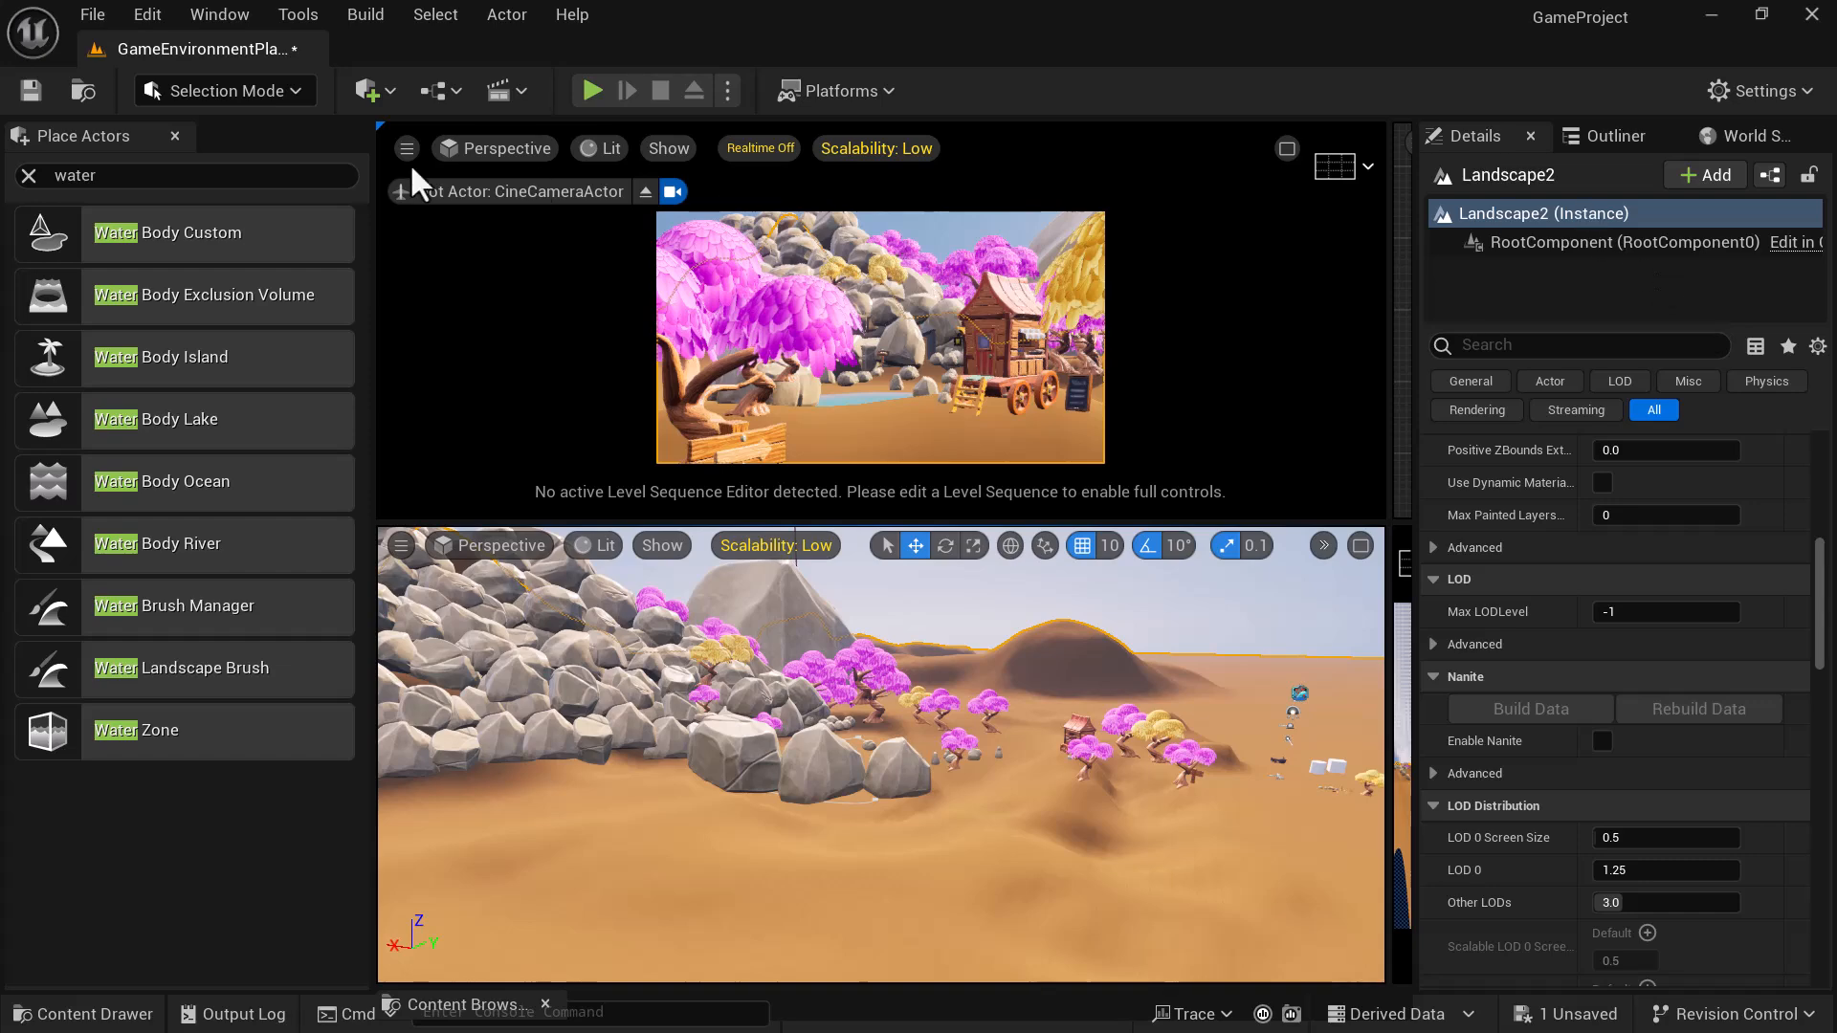
- Switch to Landscape mode and raise the ground with the Sculpt tool in front of the lake, near the front boulder
{"action": "left_click", "coordinate": [227, 91]}
{"action": "left_click", "coordinate": [244, 156]}
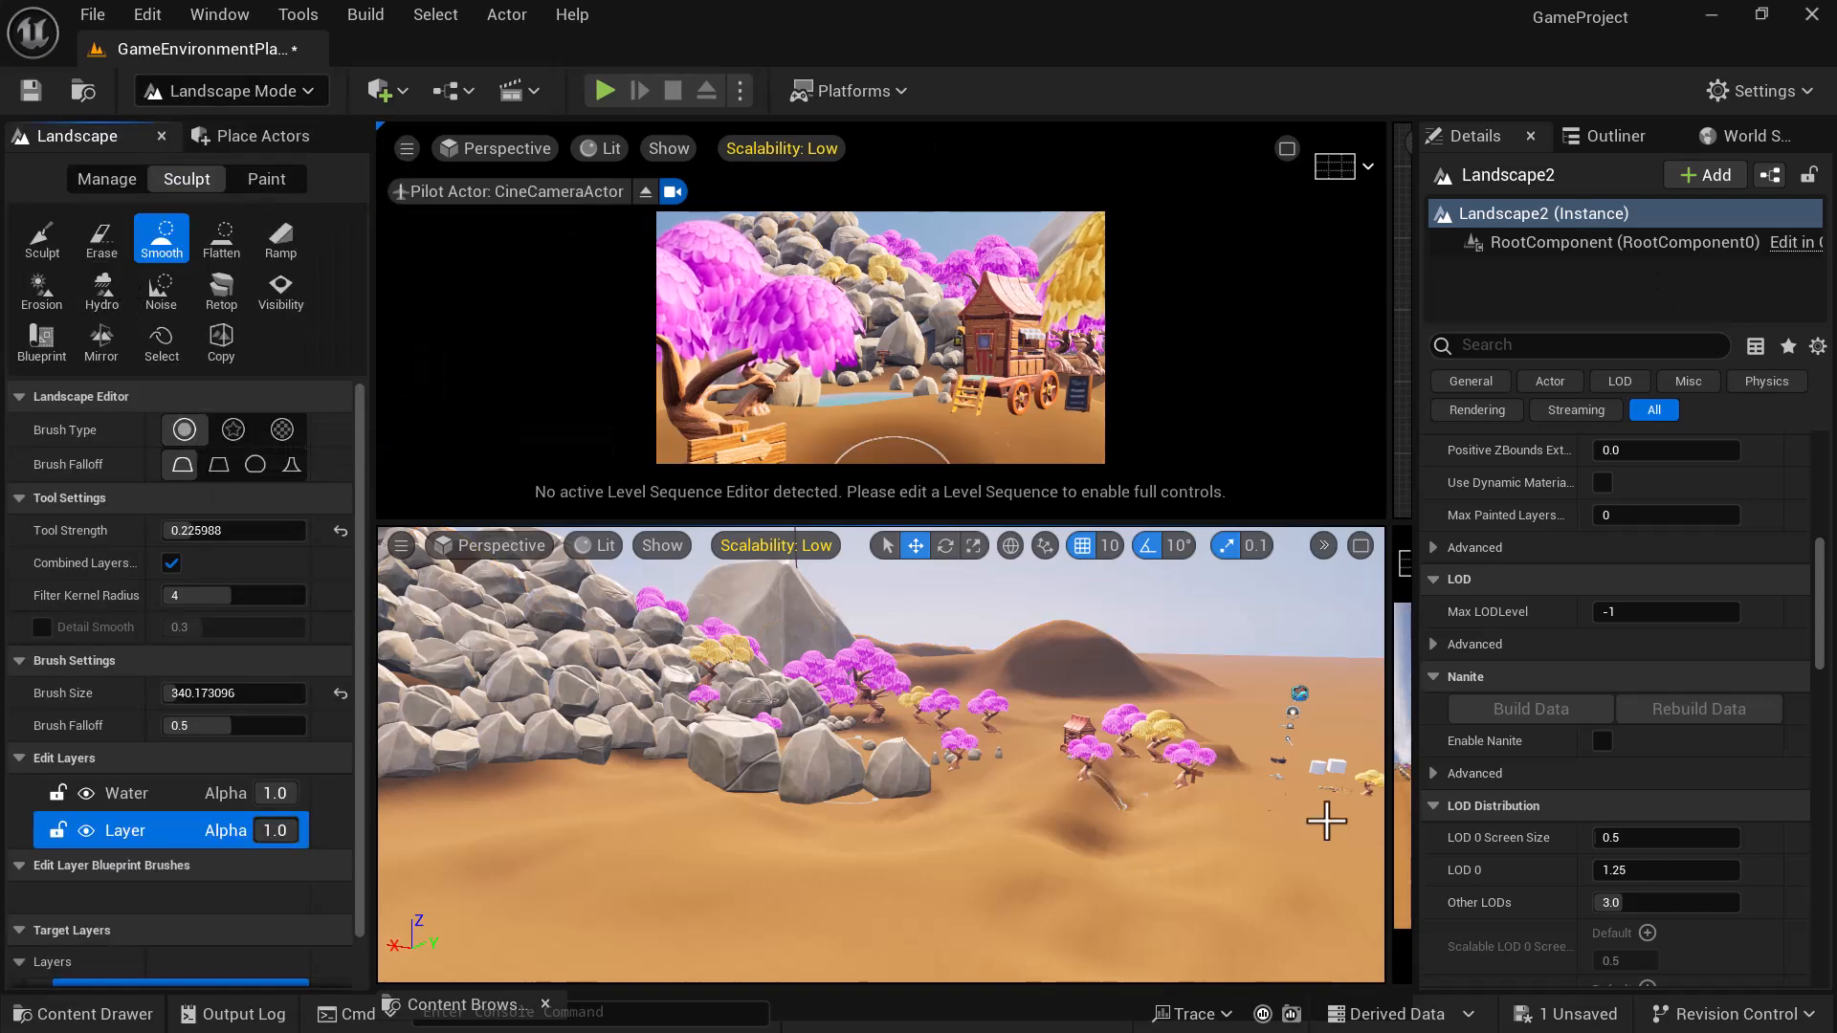
{"action": "left_click_drag", "start_coordinate": [1021, 836], "coordinate": [1019, 758], "text": "alt"}
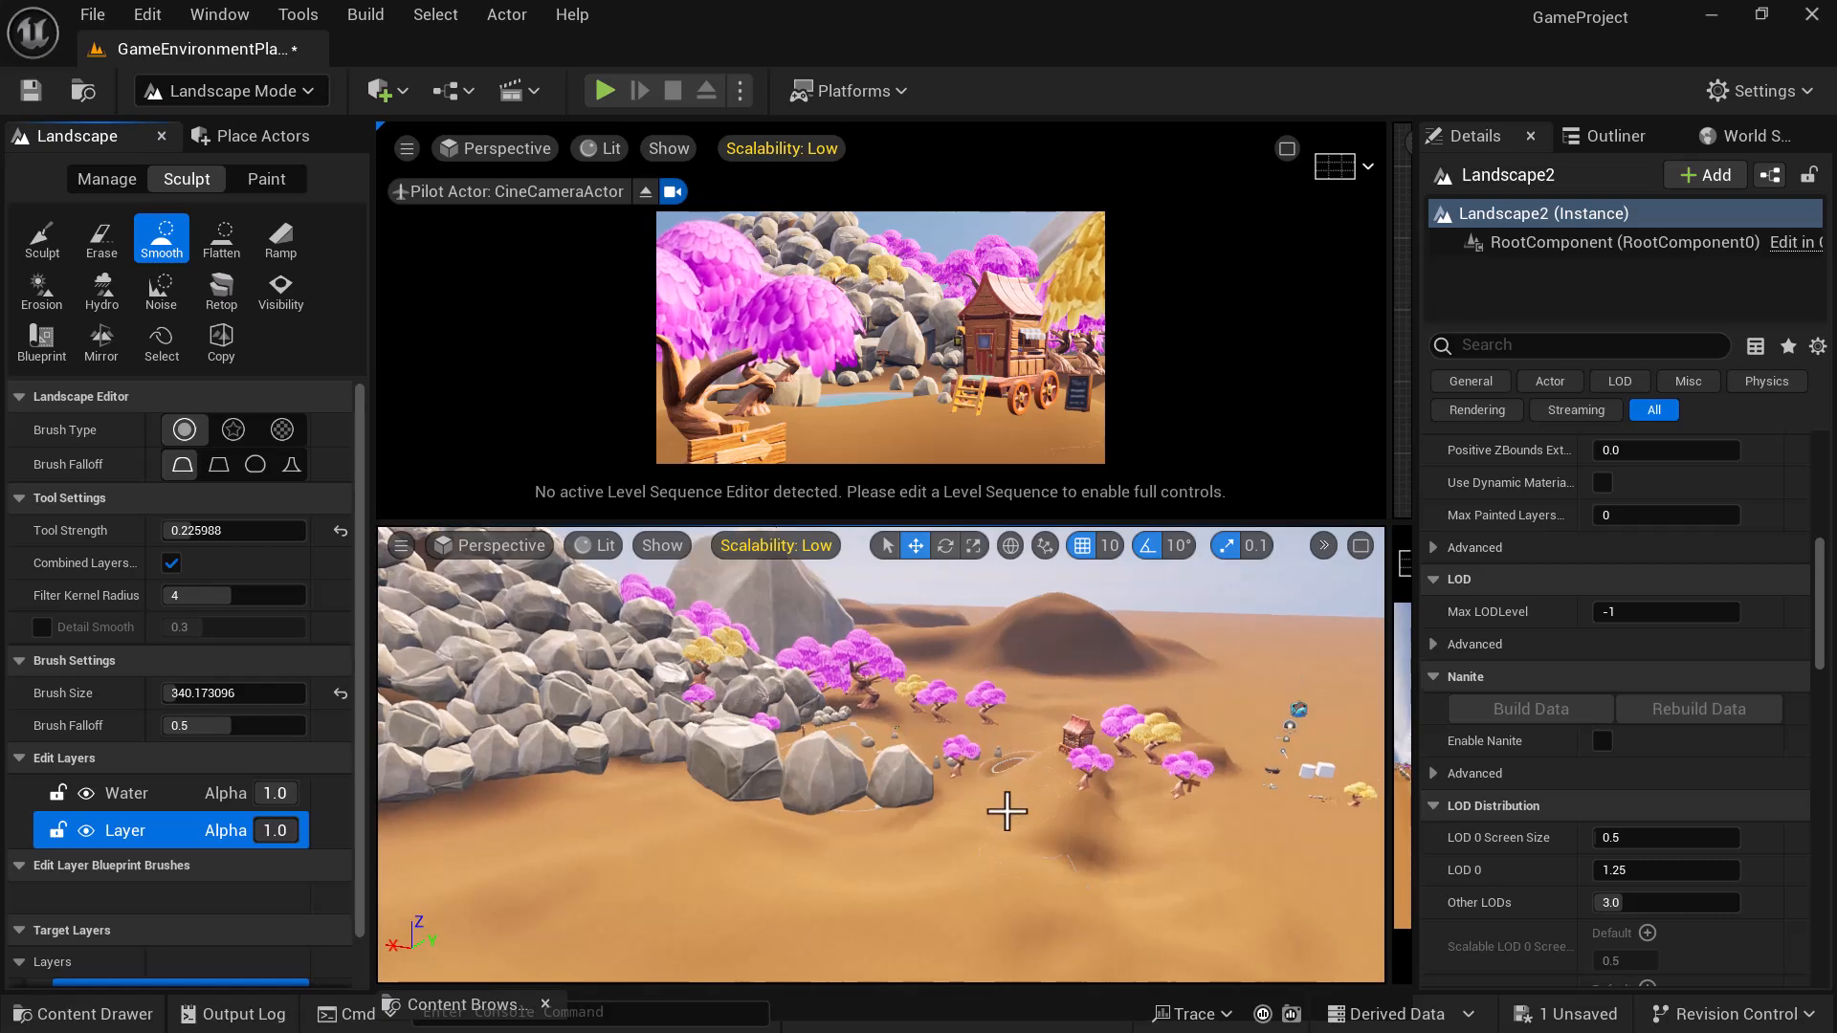
{"action": "mouse_move", "coordinate": [1117, 840]}
{"action": "left_mouse_down", "text": "alt"}
{"action": "mouse_move", "coordinate": [1109, 780]}
{"action": "mouse_move", "coordinate": [1044, 775]}
{"action": "left_mouse_up", "text": "alt"}
{"action": "scroll", "coordinate": [1100, 840], "scroll_direction": "up", "scroll_amount": 5}
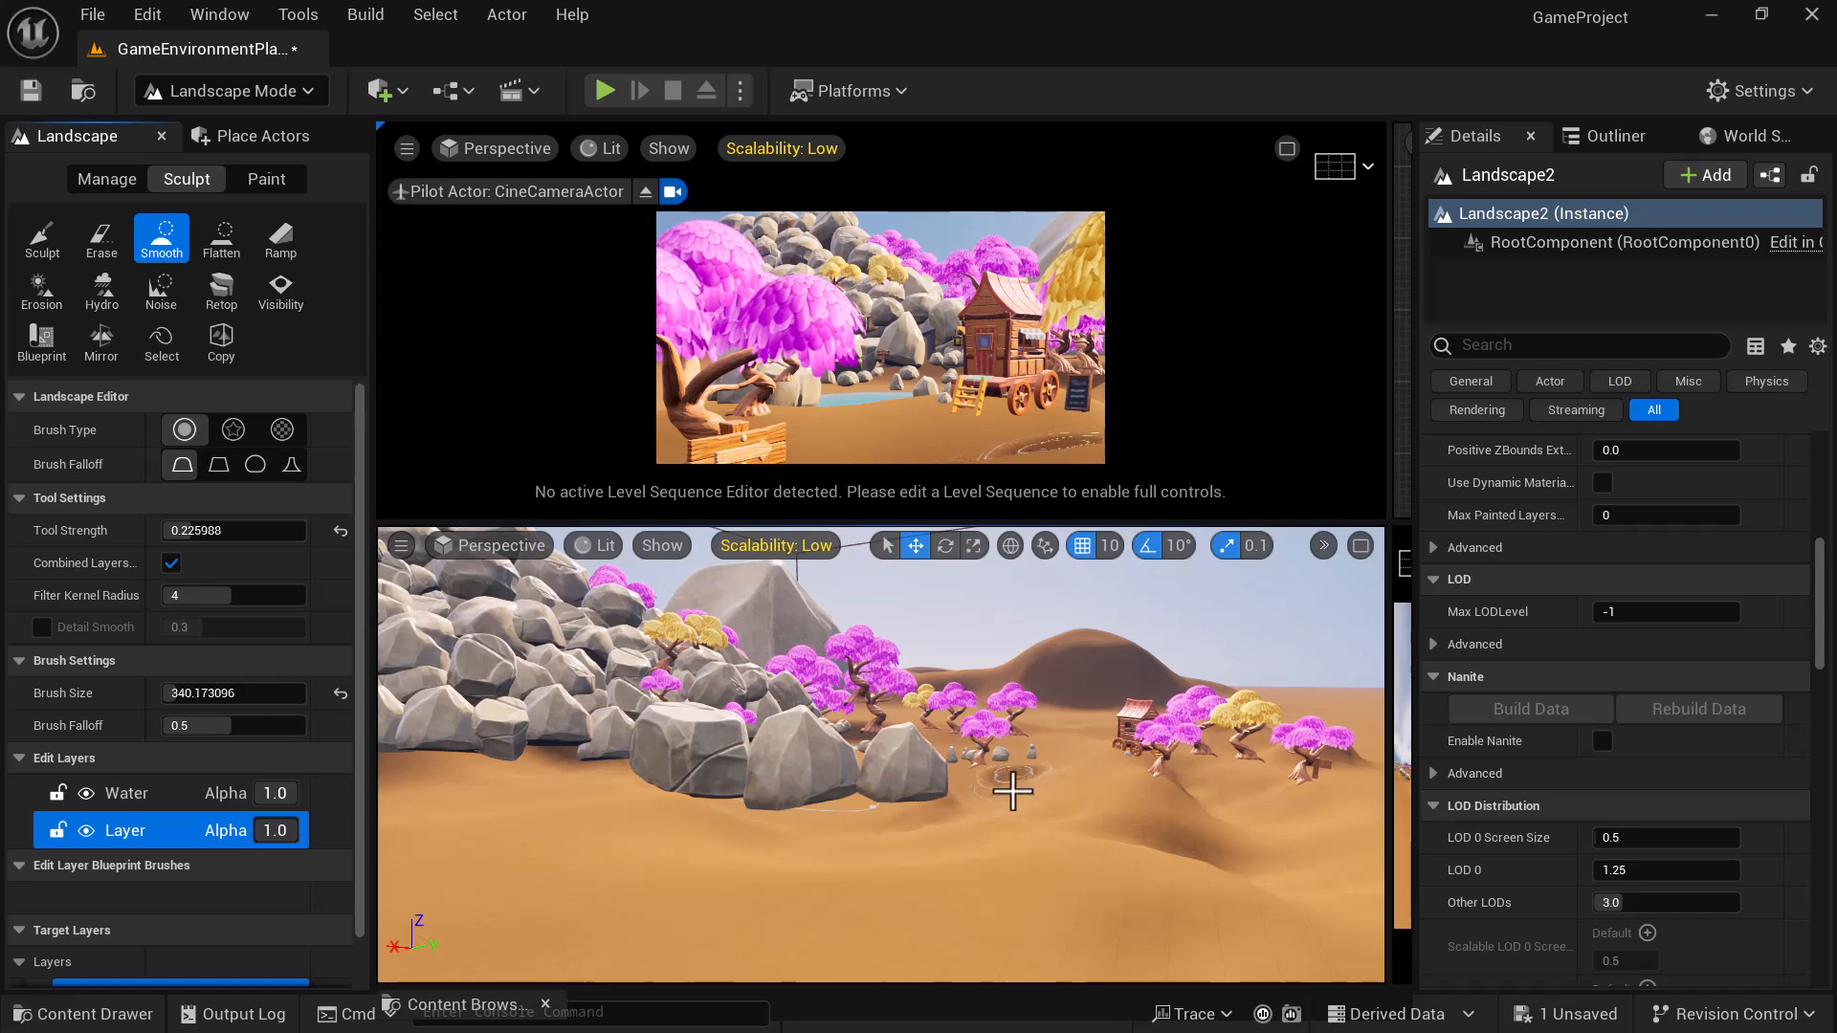
{"action": "left_click", "coordinate": [42, 239]}
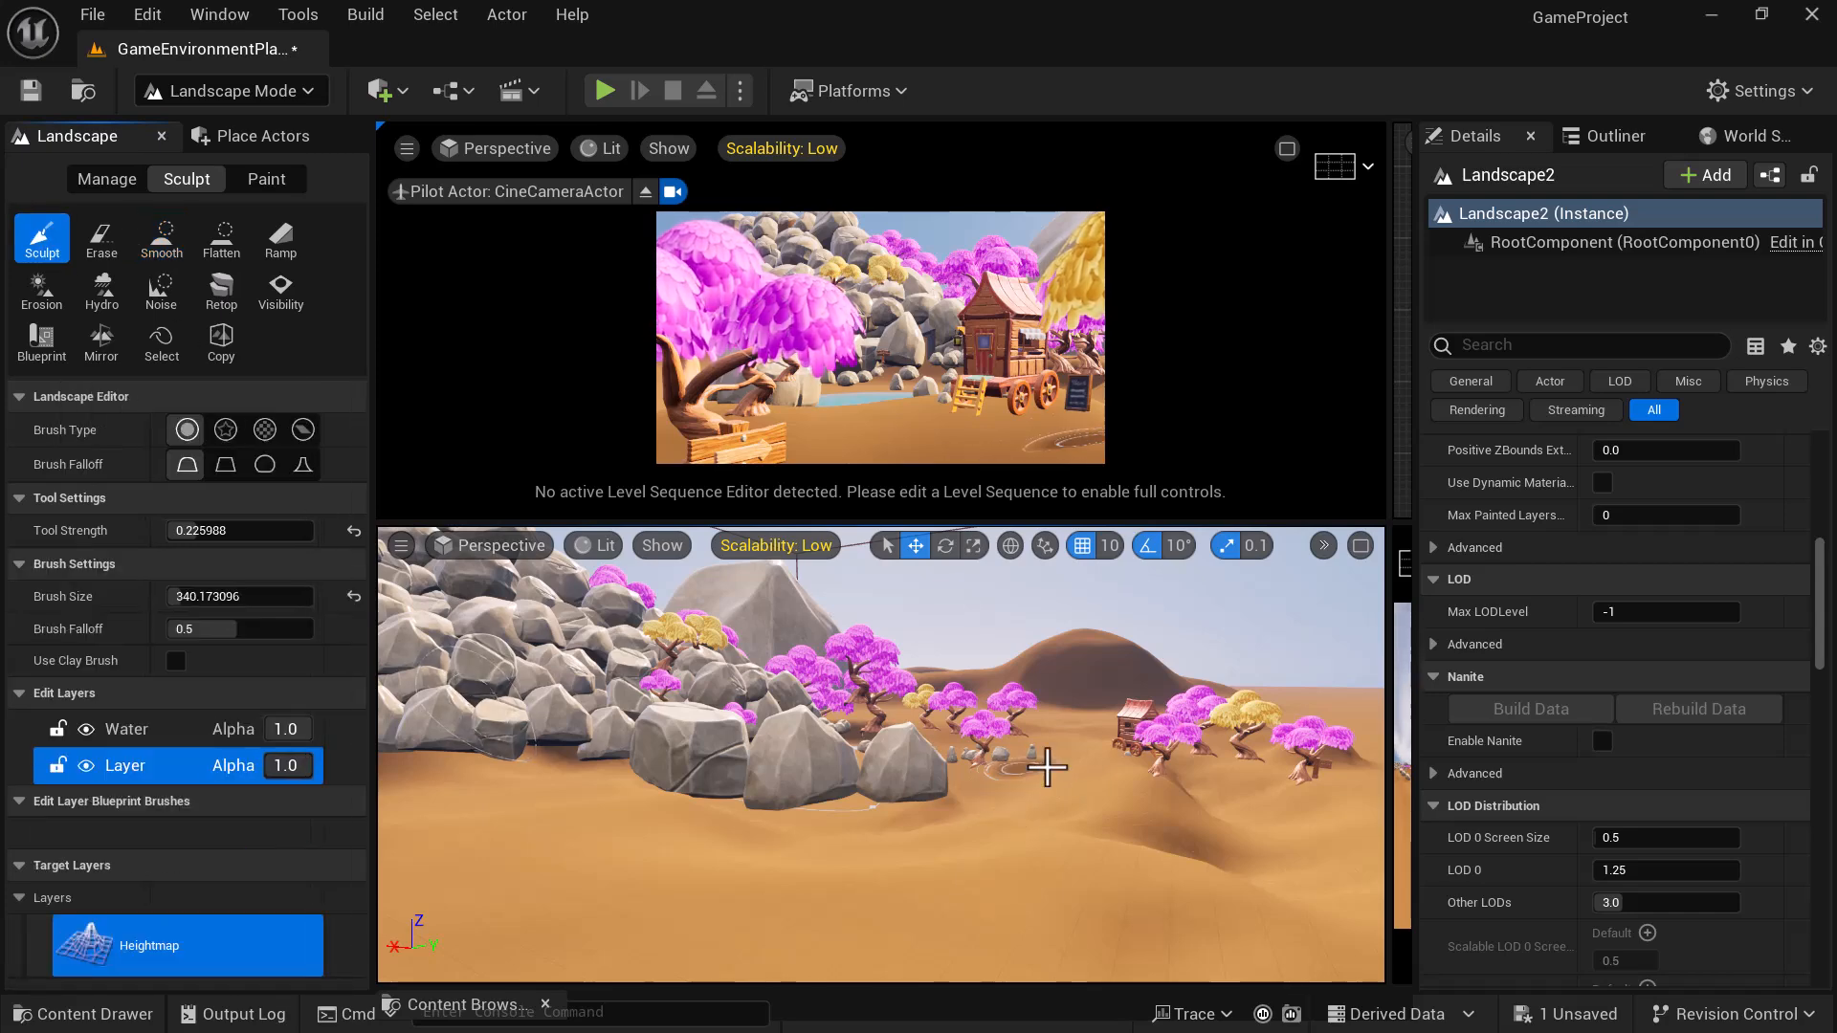
{"action": "left_click_drag", "start_coordinate": [1029, 783], "coordinate": [1036, 825], "text": "alt"}
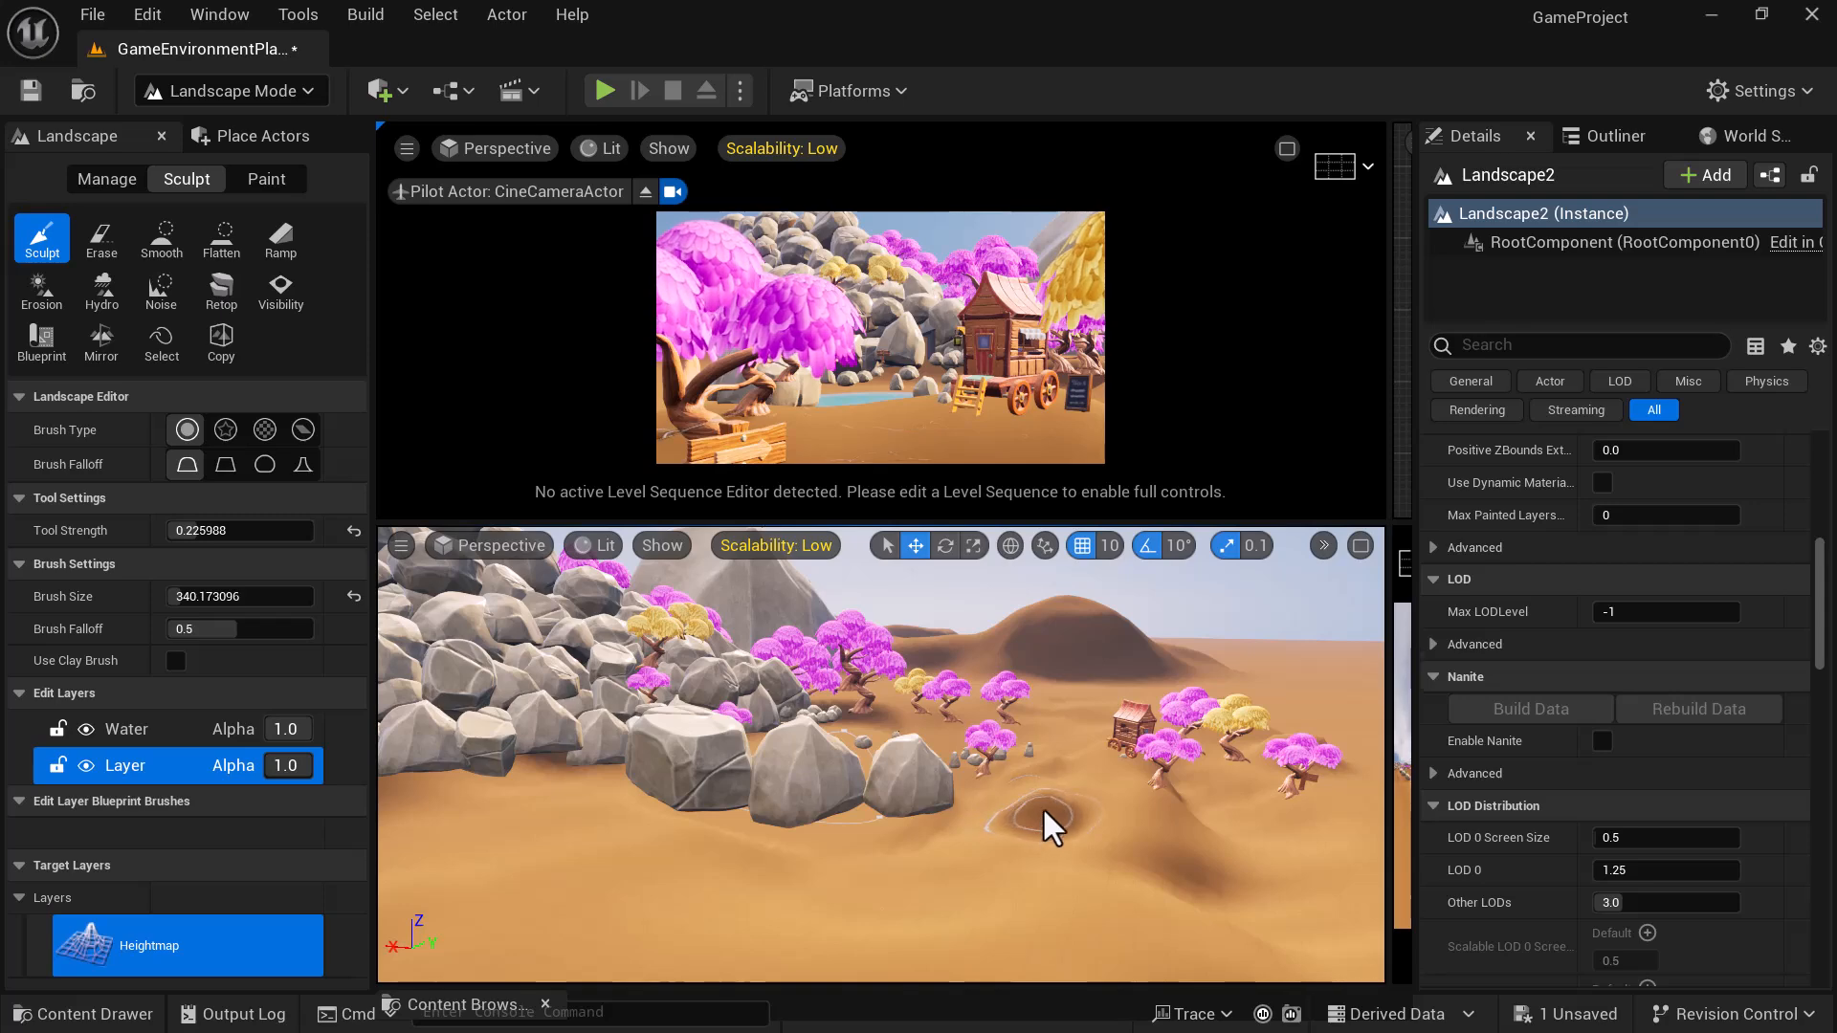
- Build up the ground further around the small rocks between the front boulder and the wagon
{"action": "left_click_drag", "start_coordinate": [1026, 813], "coordinate": [997, 834], "text": "alt"}
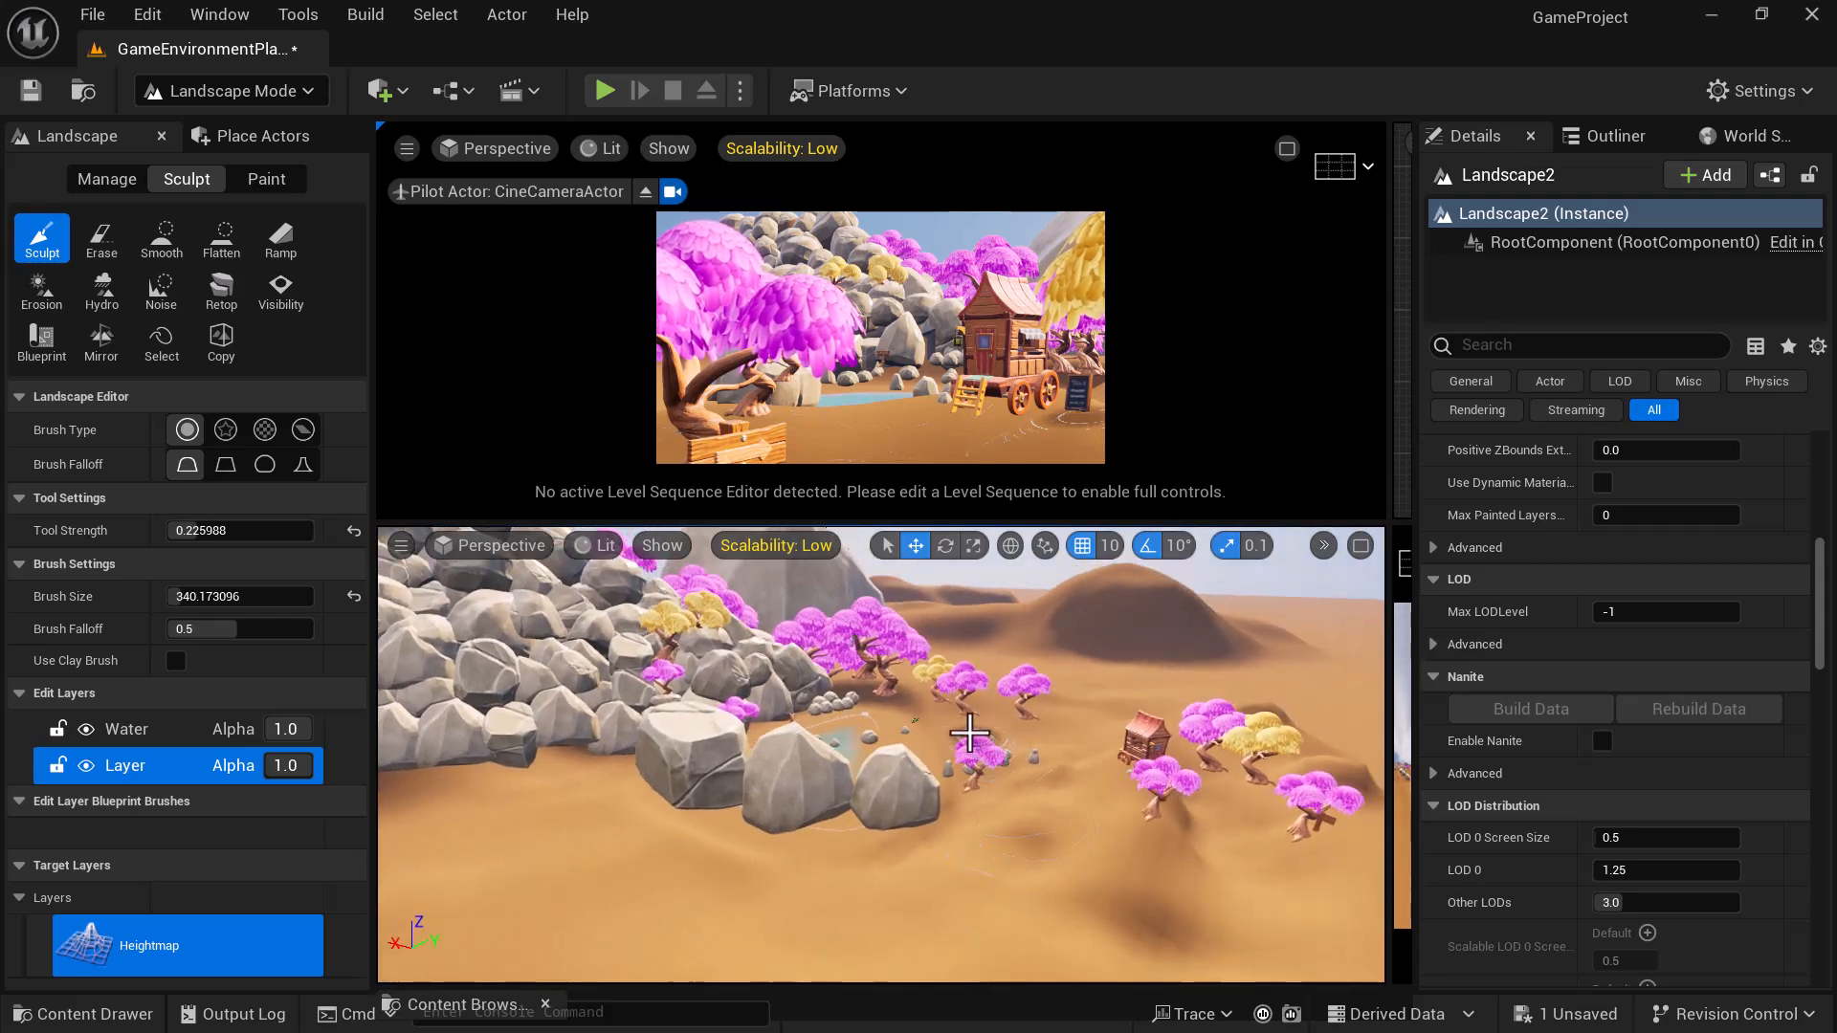
{"action": "left_click_drag", "start_coordinate": [1020, 767], "coordinate": [981, 798], "text": "alt"}
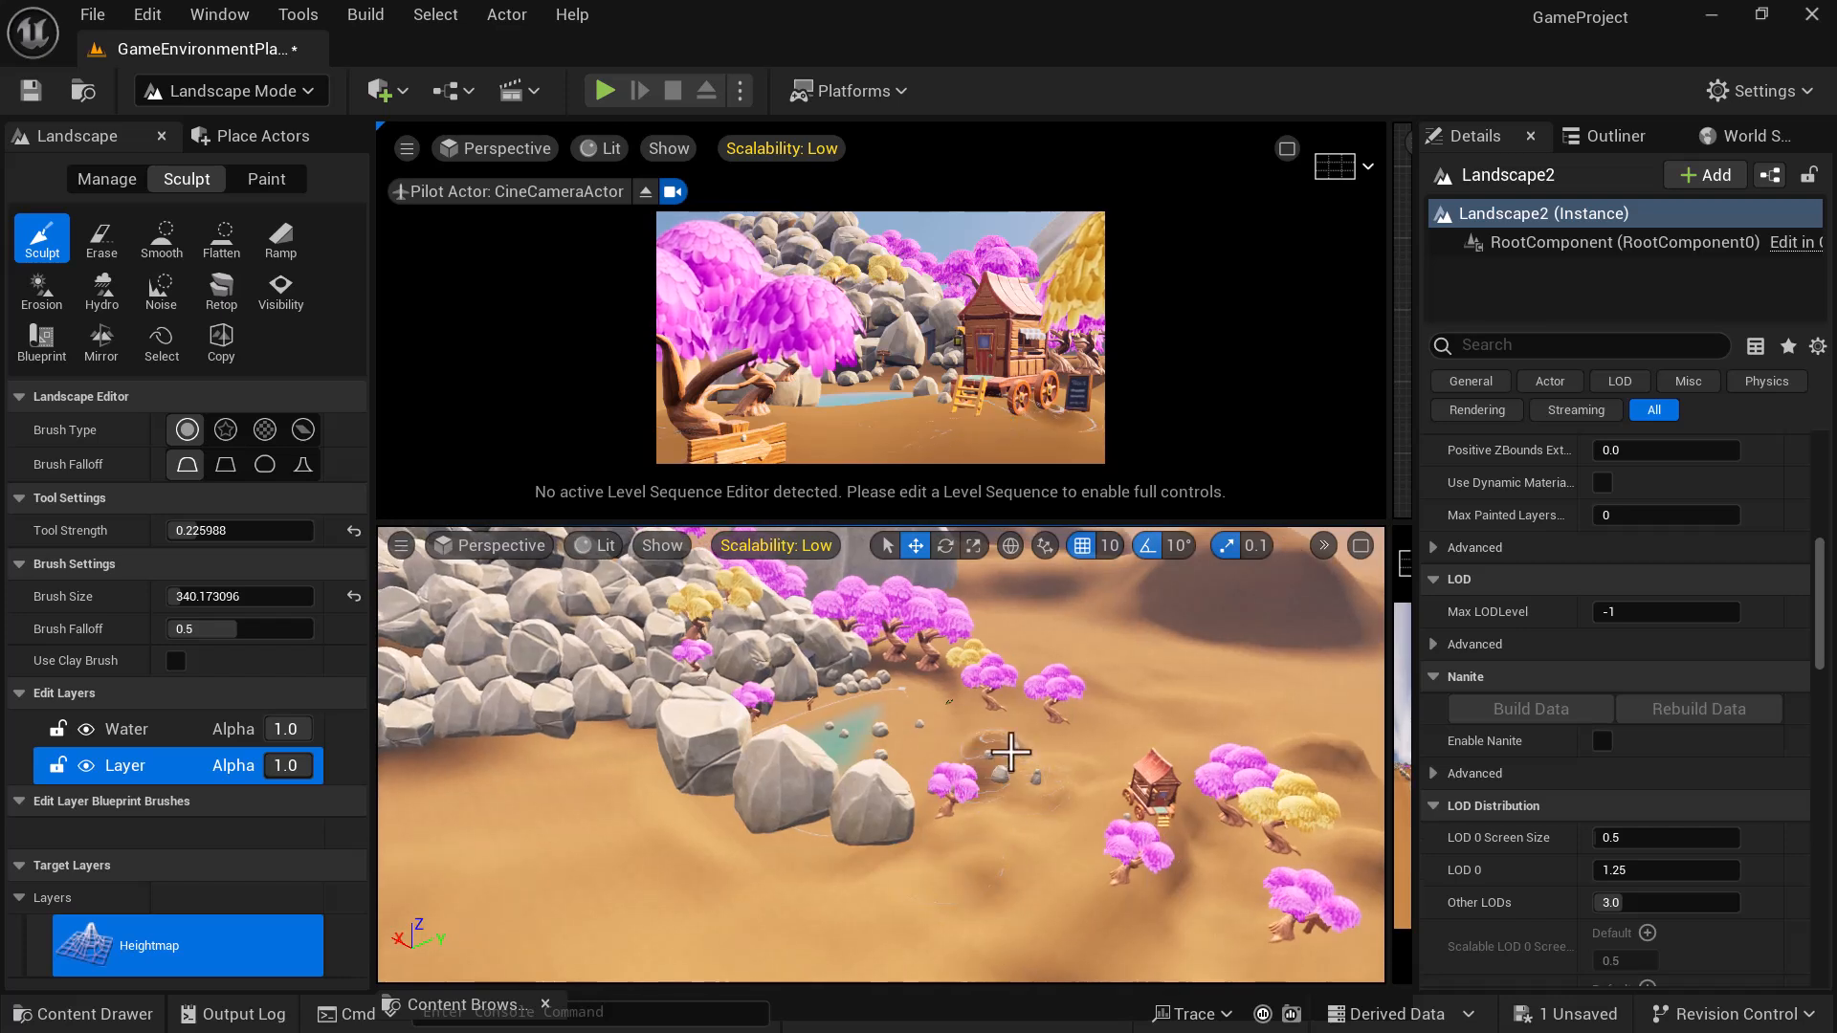
{"action": "mouse_move", "coordinate": [1046, 746]}
{"action": "left_mouse_down"}
{"action": "mouse_move", "coordinate": [1081, 789]}
{"action": "mouse_move", "coordinate": [1062, 828]}
{"action": "mouse_move", "coordinate": [1080, 751]}
{"action": "mouse_move", "coordinate": [966, 814]}
{"action": "mouse_move", "coordinate": [1000, 771]}
{"action": "mouse_move", "coordinate": [1037, 798]}
{"action": "left_mouse_up"}
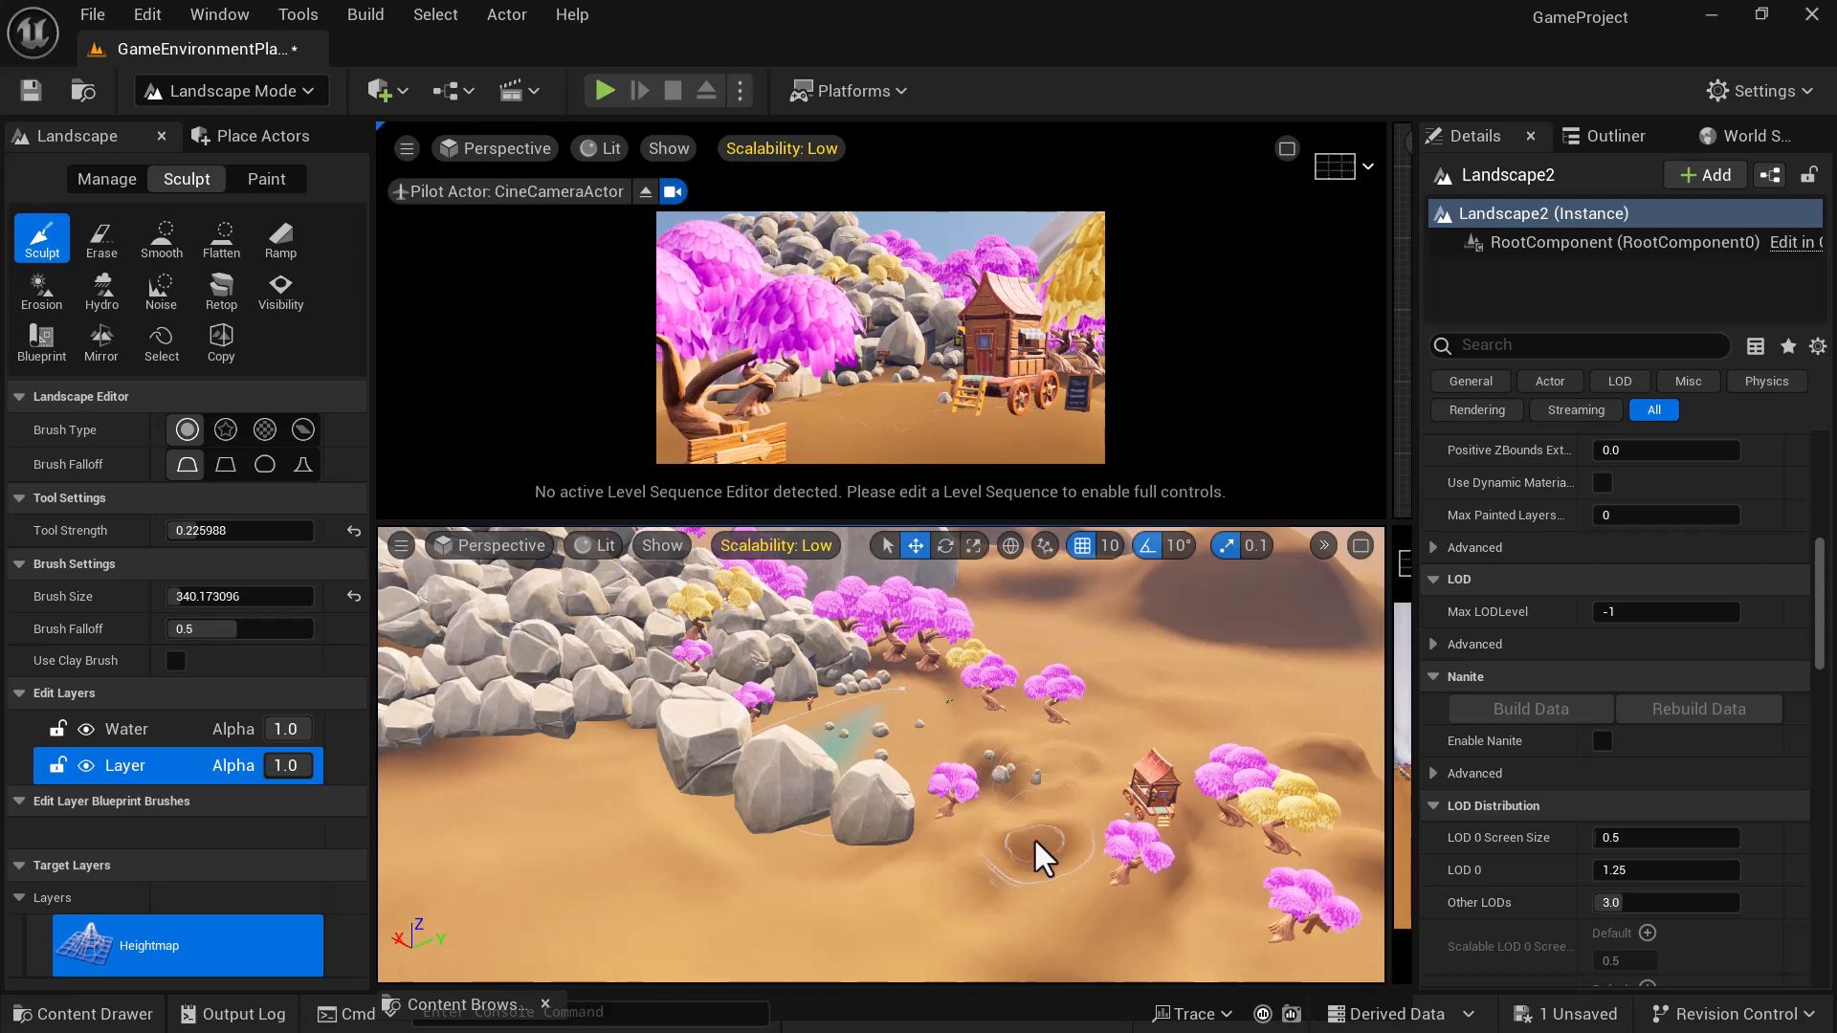
{"action": "mouse_move", "coordinate": [1035, 864]}
{"action": "left_mouse_down", "text": "alt"}
{"action": "mouse_move", "coordinate": [1051, 779]}
{"action": "mouse_move", "coordinate": [1043, 813]}
{"action": "left_mouse_up", "text": "alt"}
{"action": "left_click_drag", "start_coordinate": [960, 881], "coordinate": [930, 898], "text": "alt"}
{"action": "mouse_move", "coordinate": [948, 795]}
{"action": "left_mouse_down"}
{"action": "mouse_move", "coordinate": [930, 829]}
{"action": "mouse_move", "coordinate": [885, 836]}
{"action": "mouse_move", "coordinate": [906, 849]}
{"action": "mouse_move", "coordinate": [968, 797]}
{"action": "left_mouse_up"}
- Choose the Smooth sculpting tool and set the viewport grid snap size to 50
{"action": "left_click", "coordinate": [163, 250]}
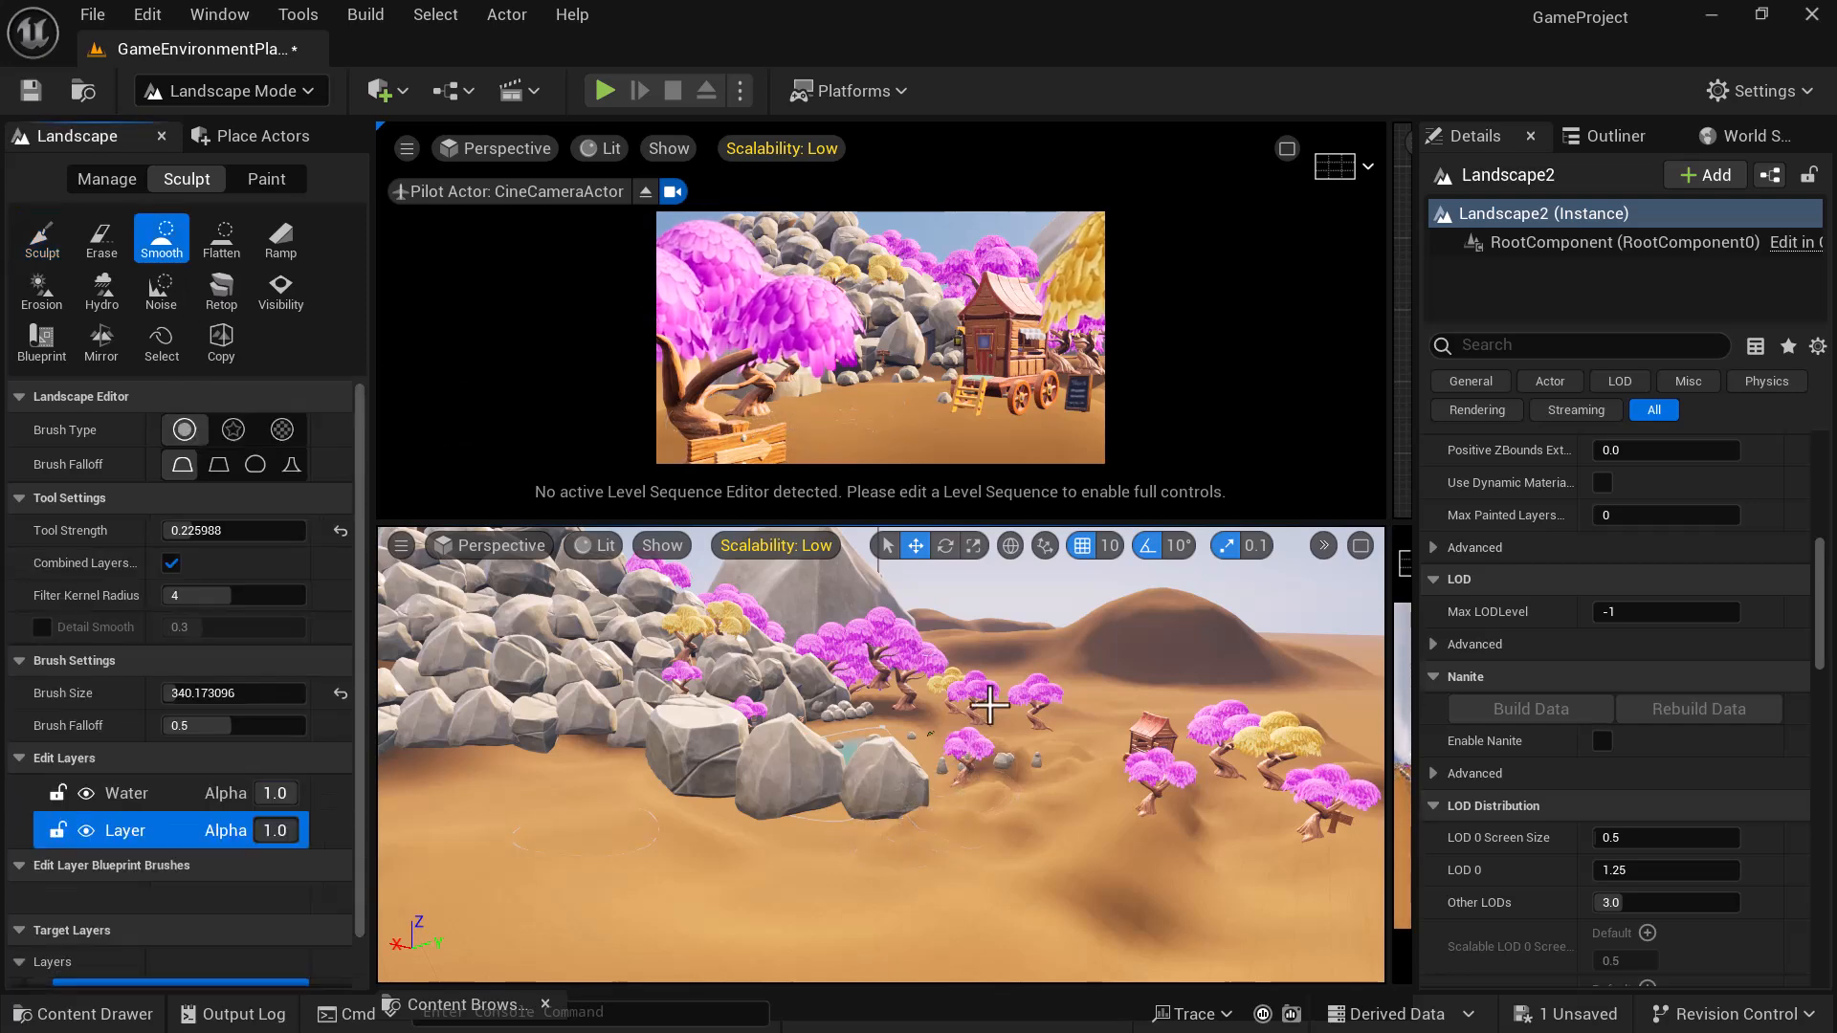
{"action": "key", "text": "bracketright"}
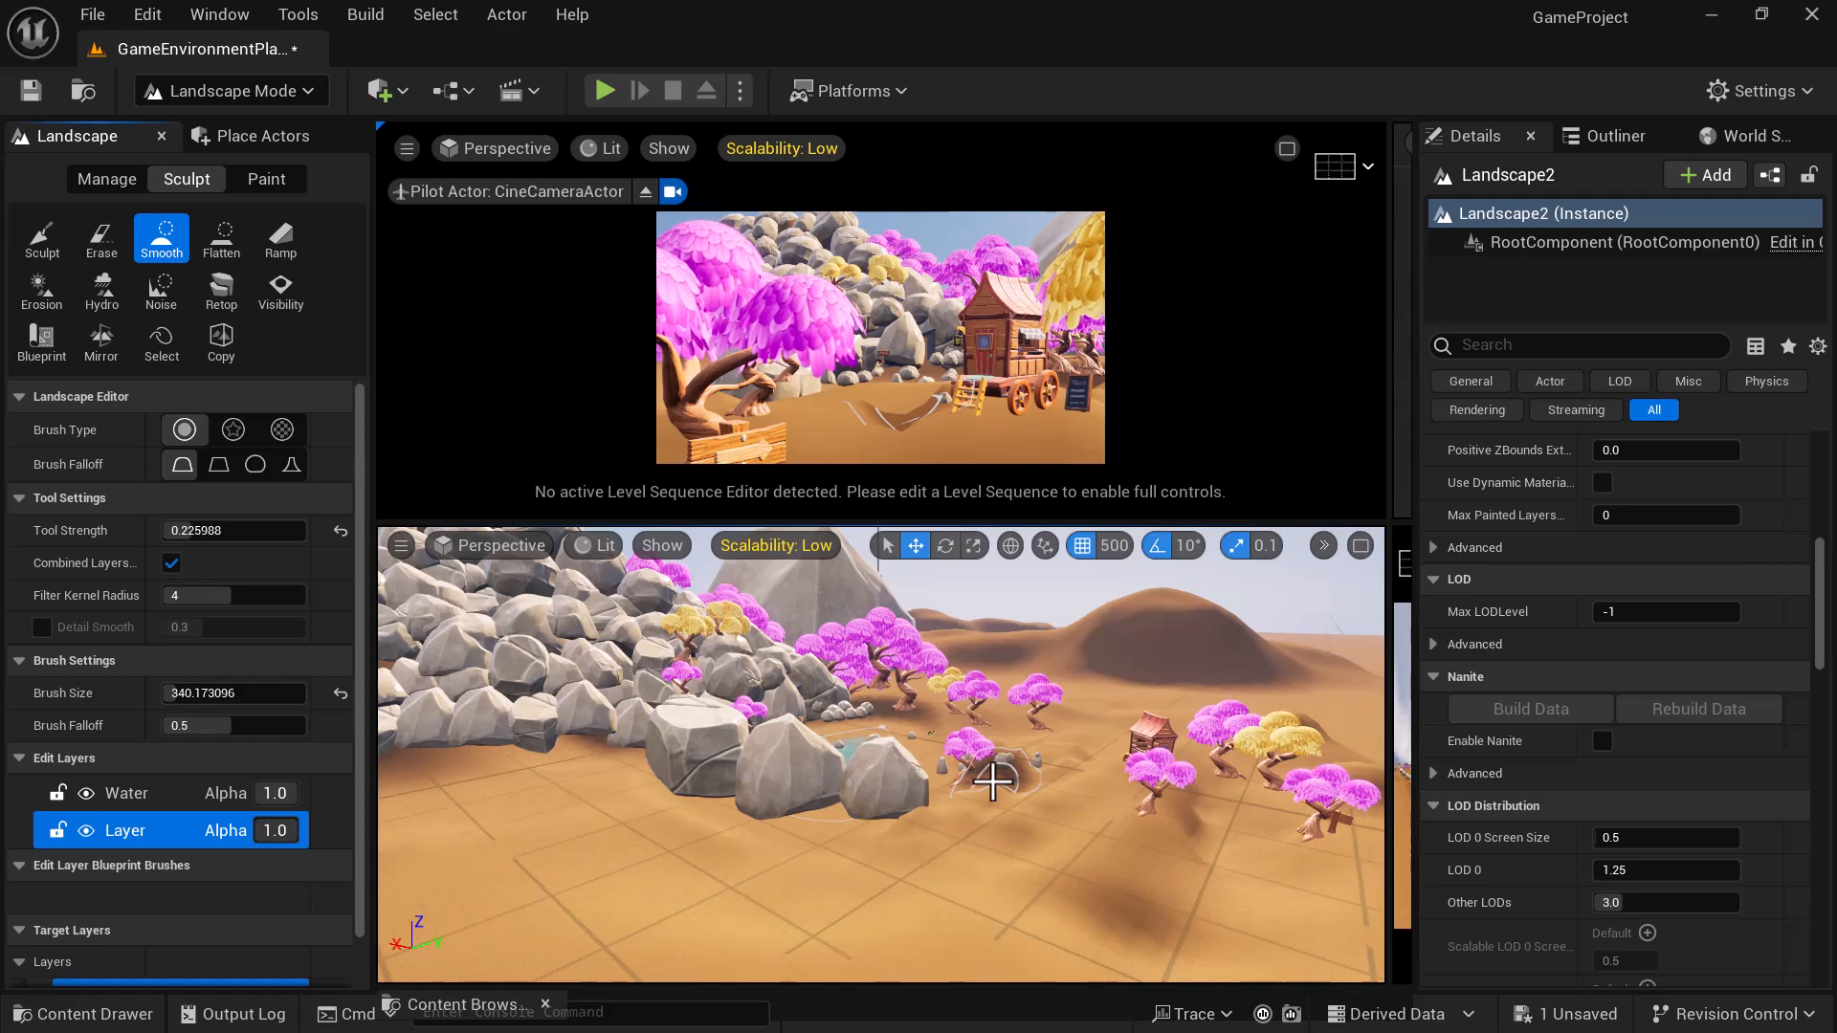
{"action": "key", "text": "bracketright"}
{"action": "key", "text": "bracketright"}
{"action": "key", "text": "bracketright"}
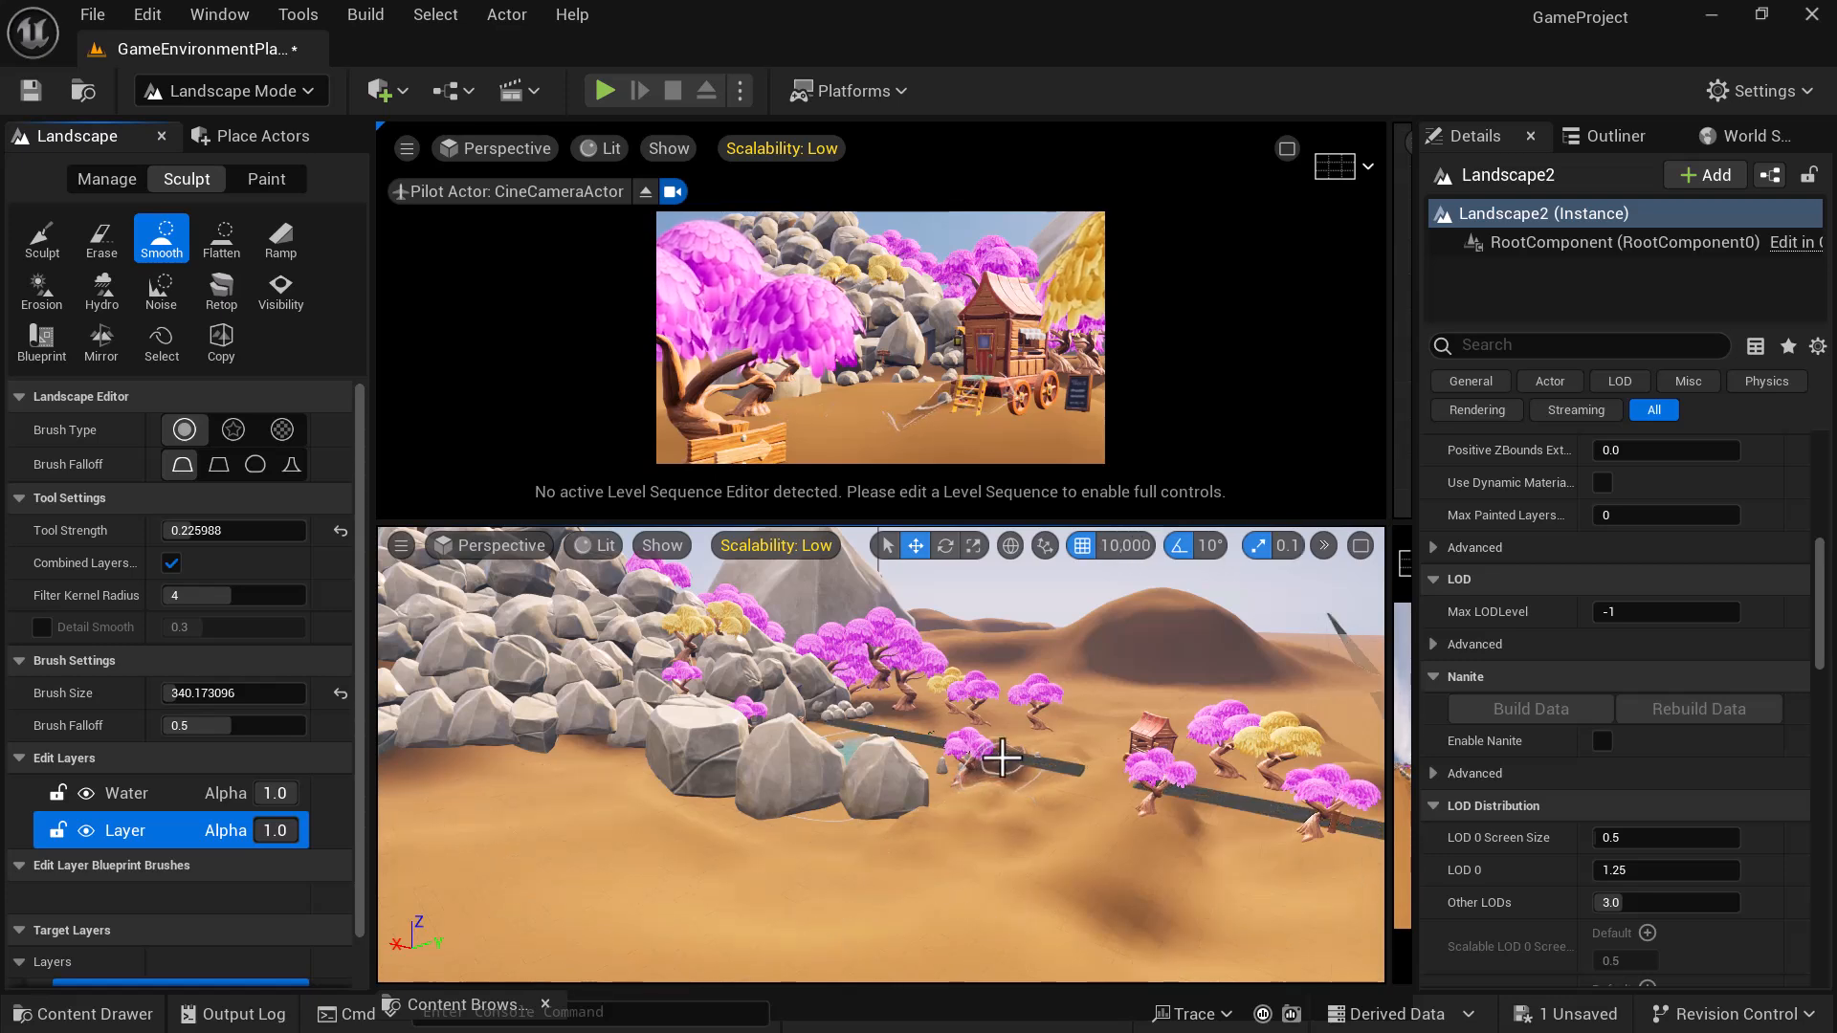
{"action": "key", "text": "bracketleft"}
{"action": "key", "text": "bracketleft"}
{"action": "key", "text": "bracketleft"}
{"action": "key", "text": "bracketleft"}
{"action": "key", "text": "bracketleft"}
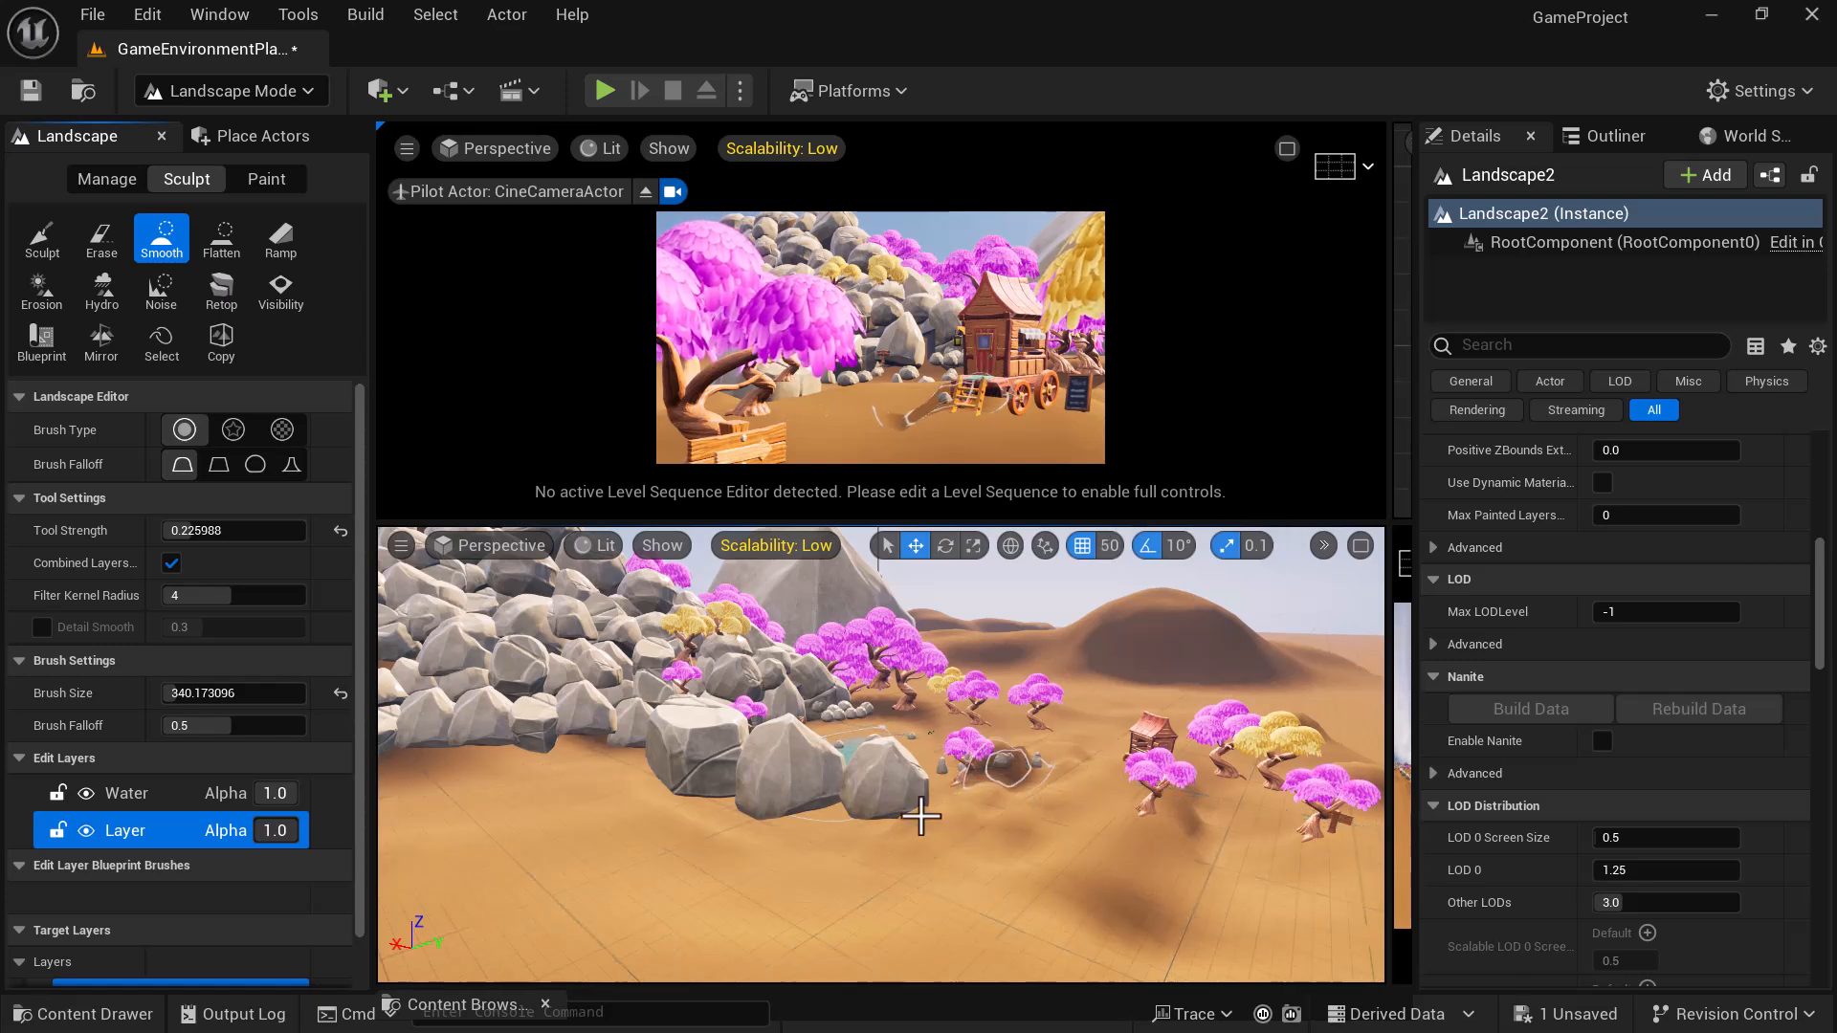
- Smooth the raised ground around the small rocks and the terrain in front of the boulders and wagon
{"action": "mouse_move", "coordinate": [973, 802]}
{"action": "left_mouse_down"}
{"action": "mouse_move", "coordinate": [968, 783]}
{"action": "mouse_move", "coordinate": [1079, 779]}
{"action": "mouse_move", "coordinate": [1070, 765]}
{"action": "left_mouse_up"}
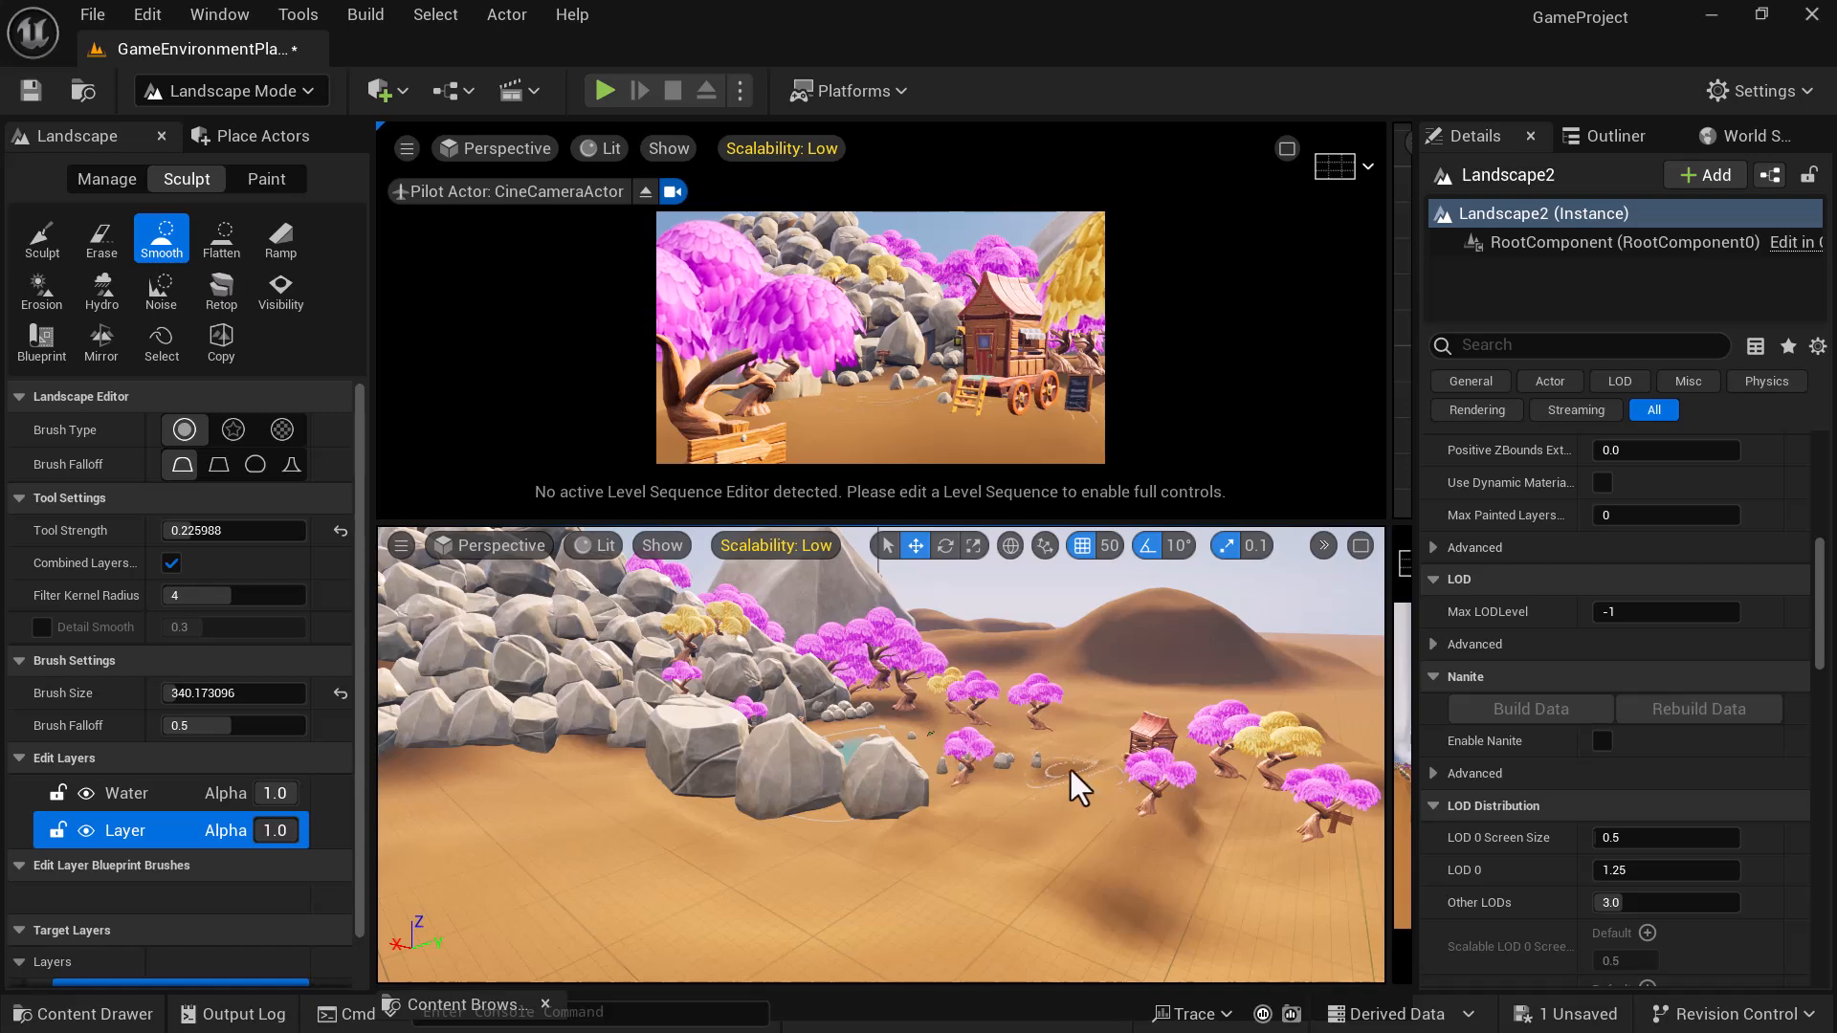
{"action": "right_click_drag", "start_coordinate": [1137, 861], "coordinate": [1196, 869]}
{"action": "left_click_drag", "start_coordinate": [1107, 935], "coordinate": [1120, 933]}
{"action": "right_click_drag", "start_coordinate": [1187, 892], "coordinate": [1144, 873]}
{"action": "mouse_move", "coordinate": [1234, 835]}
{"action": "left_mouse_down"}
{"action": "mouse_move", "coordinate": [1238, 808]}
{"action": "mouse_move", "coordinate": [1203, 816]}
{"action": "mouse_move", "coordinate": [1208, 756]}
{"action": "mouse_move", "coordinate": [1191, 776]}
{"action": "mouse_move", "coordinate": [1210, 810]}
{"action": "left_mouse_up"}
{"action": "right_click_drag", "start_coordinate": [1209, 810], "coordinate": [1169, 815]}
{"action": "mouse_move", "coordinate": [1038, 894]}
{"action": "left_mouse_down"}
{"action": "mouse_move", "coordinate": [1017, 907]}
{"action": "mouse_move", "coordinate": [1146, 840]}
{"action": "left_mouse_up"}
{"action": "mouse_move", "coordinate": [1153, 840]}
{"action": "right_mouse_down"}
{"action": "mouse_move", "coordinate": [1215, 850]}
{"action": "mouse_move", "coordinate": [1190, 759]}
{"action": "mouse_move", "coordinate": [1067, 795]}
{"action": "mouse_move", "coordinate": [1043, 861]}
{"action": "mouse_move", "coordinate": [1034, 798]}
{"action": "mouse_move", "coordinate": [1015, 804]}
{"action": "mouse_move", "coordinate": [945, 898]}
{"action": "mouse_move", "coordinate": [1115, 756]}
{"action": "right_mouse_up"}
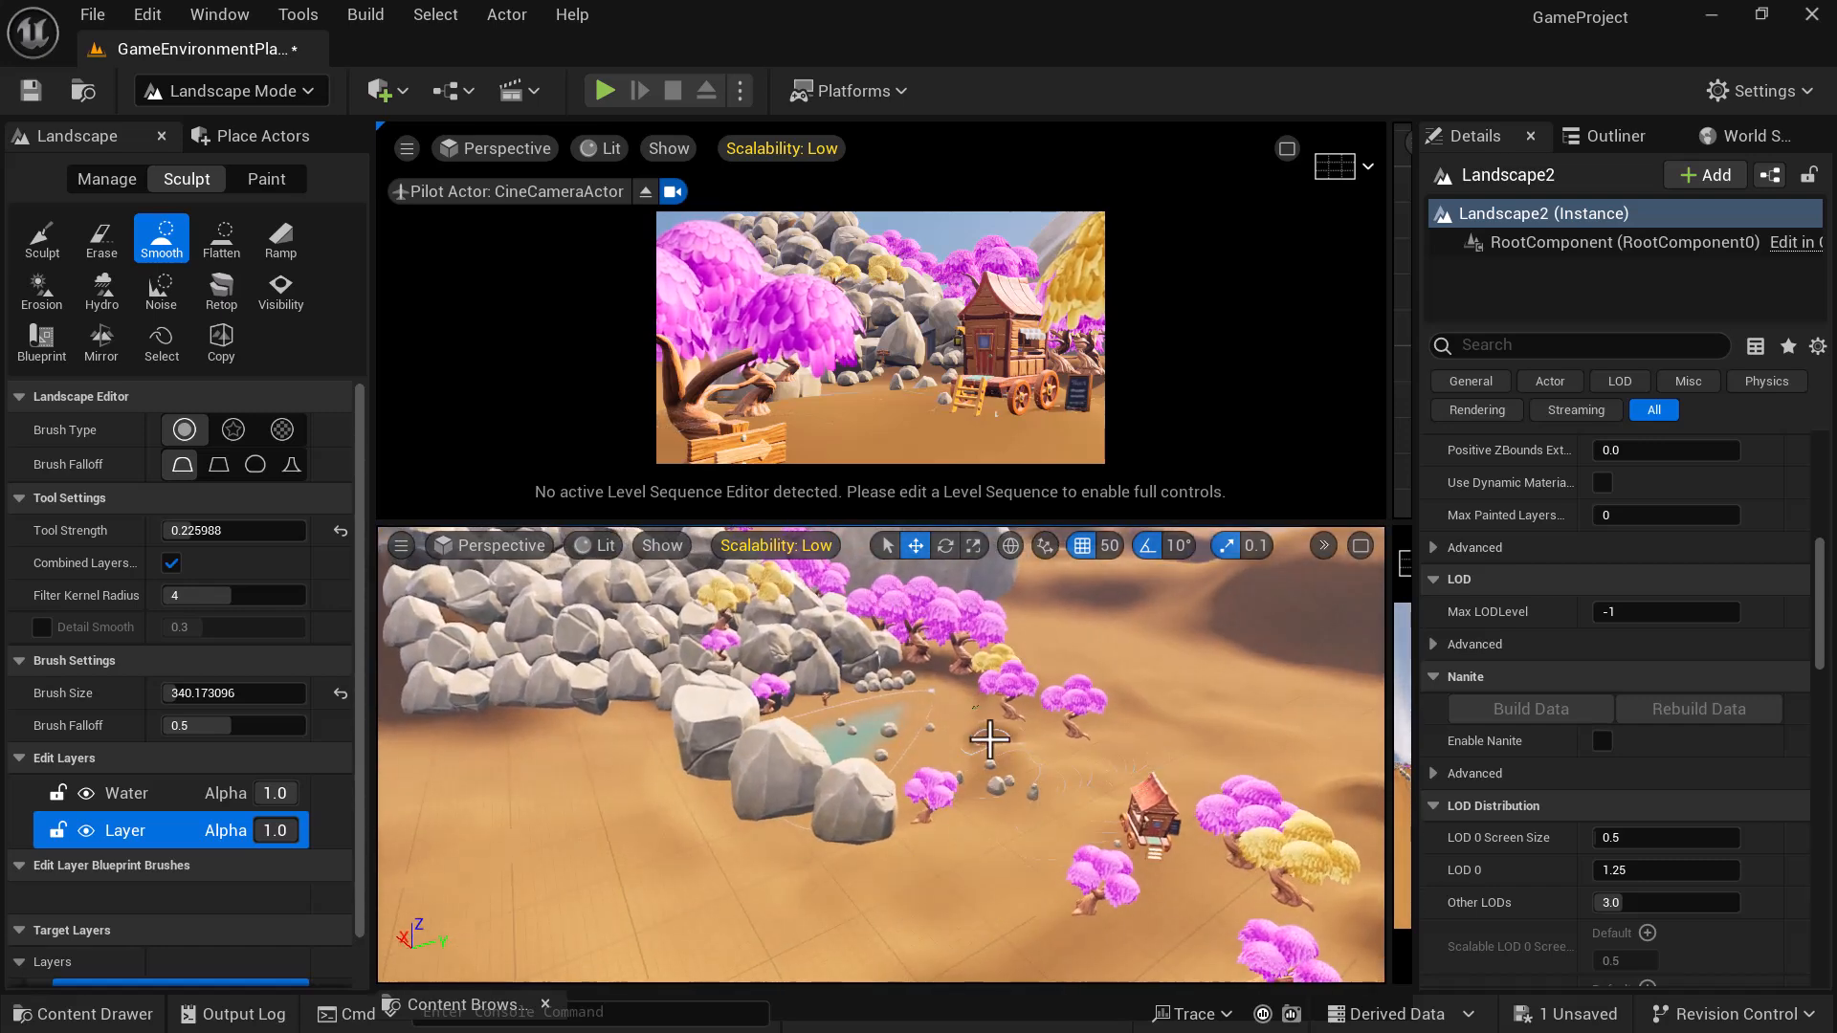
{"action": "right_click_drag", "start_coordinate": [985, 790], "coordinate": [651, 723]}
{"action": "right_click_drag", "start_coordinate": [1138, 913], "coordinate": [1129, 966]}
{"action": "right_click_drag", "start_coordinate": [986, 961], "coordinate": [1316, 904]}
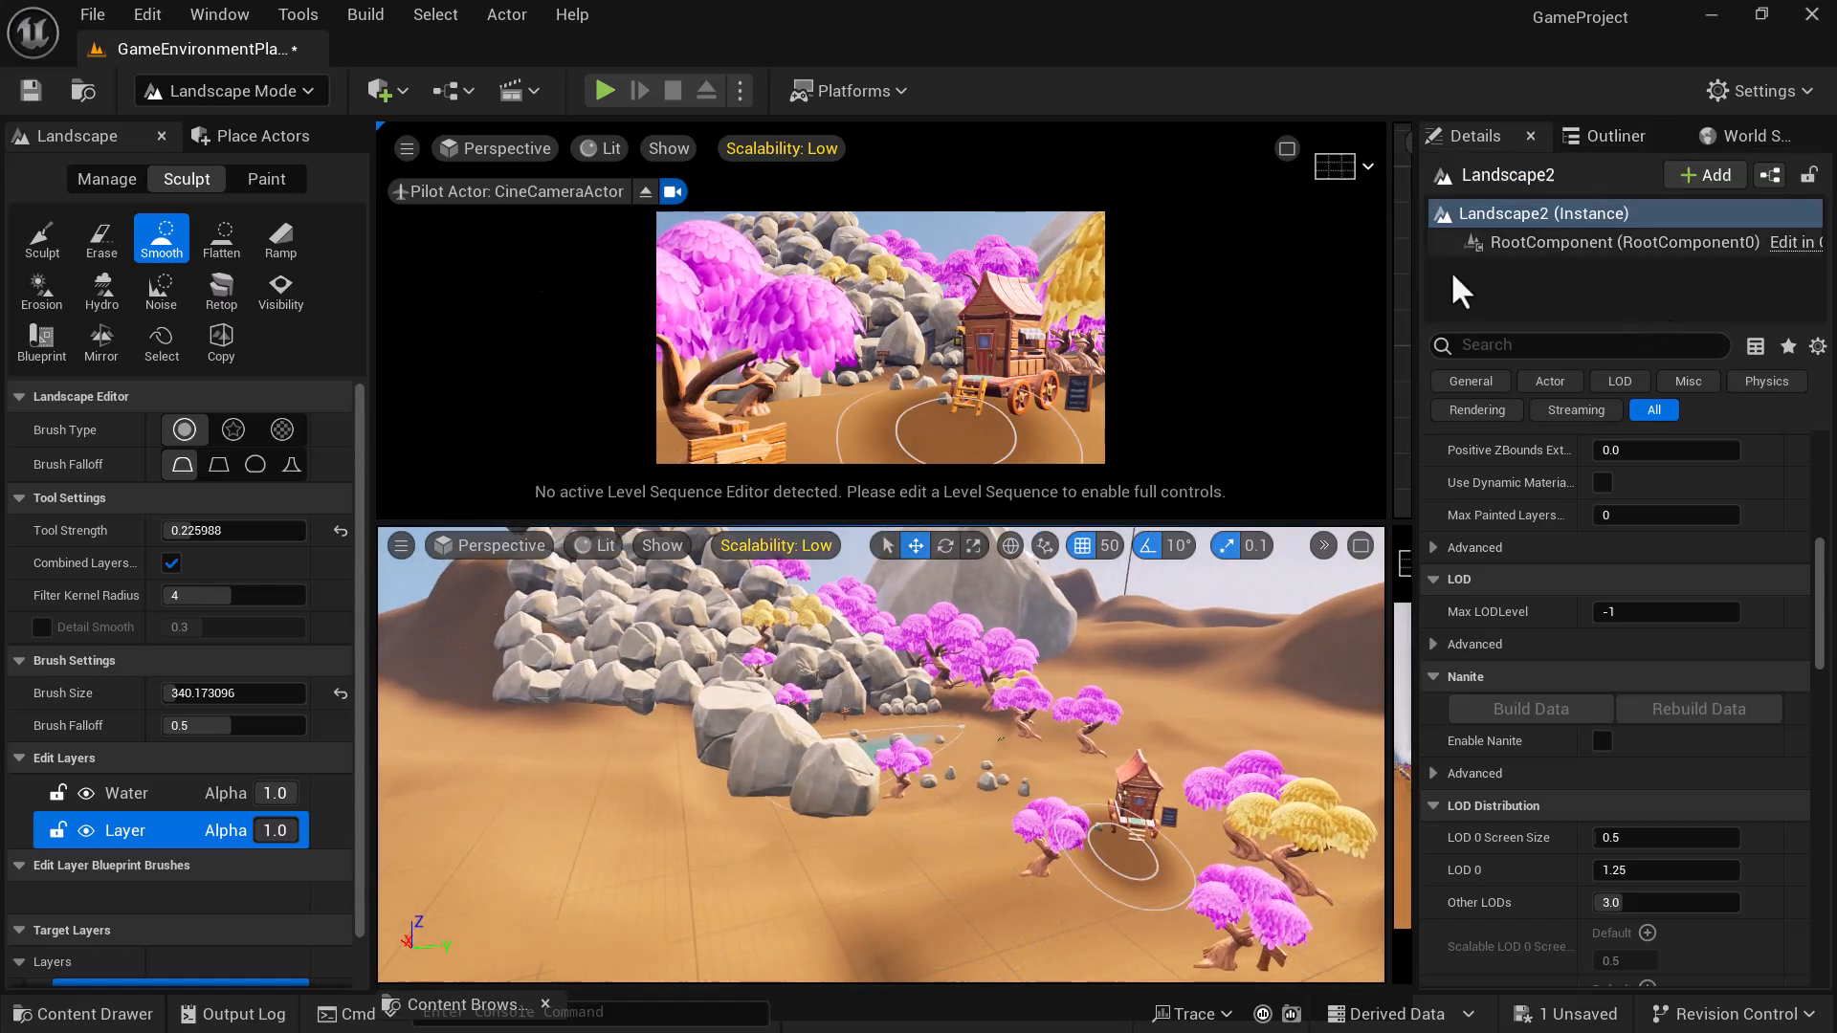
- Show the Outliner and turn off its common filters, including Skeletal Mesh Actor
{"action": "left_click", "coordinate": [1606, 137]}
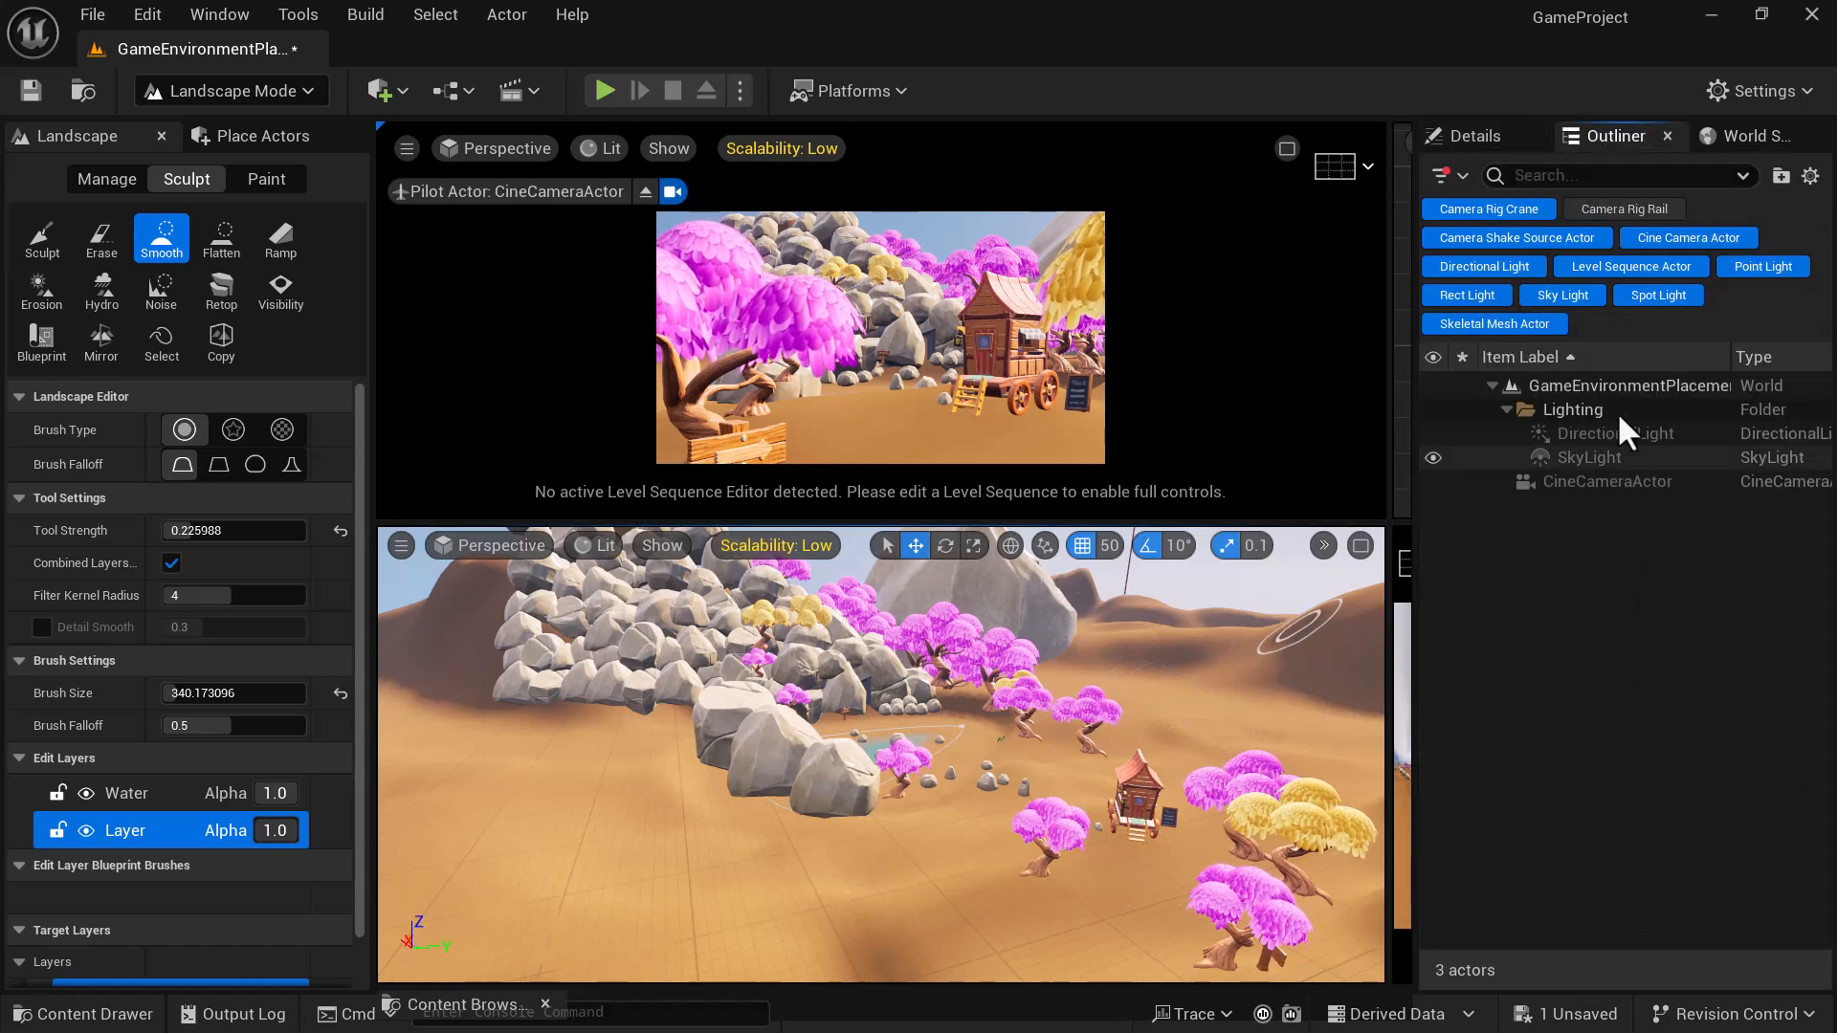
{"action": "left_click", "coordinate": [1442, 176]}
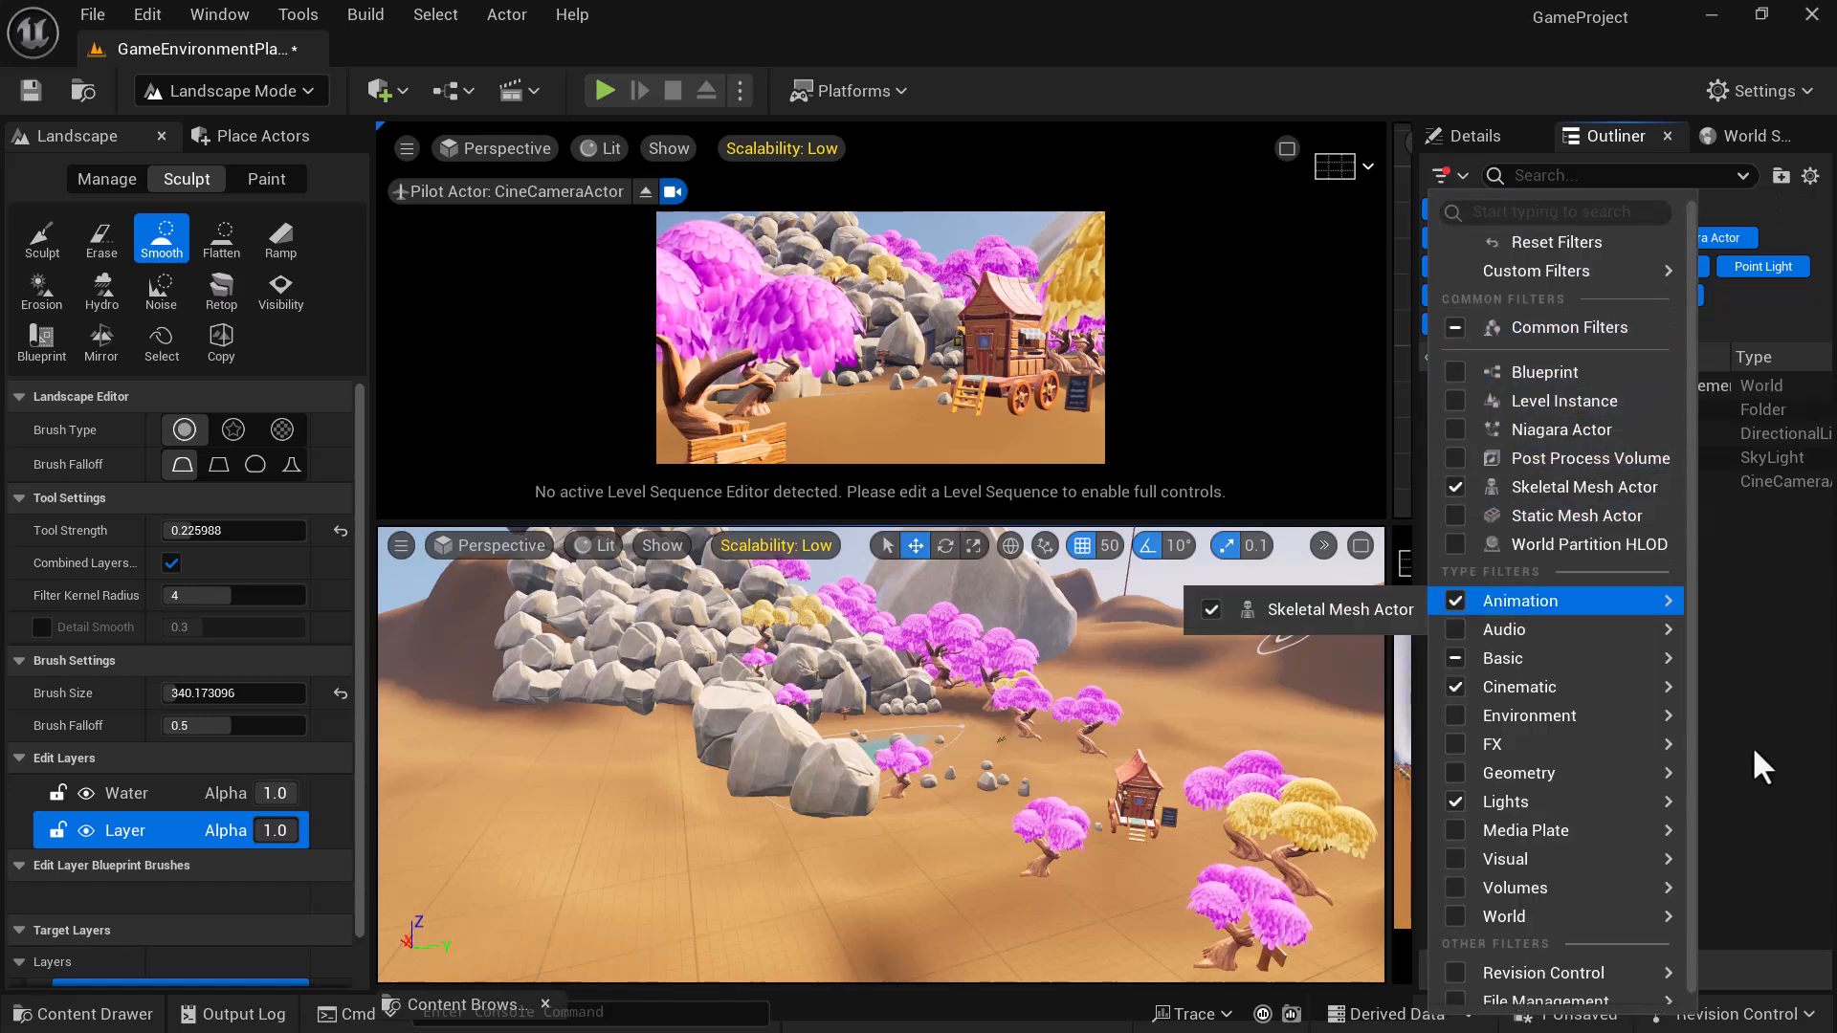
{"action": "left_click", "coordinate": [1525, 319]}
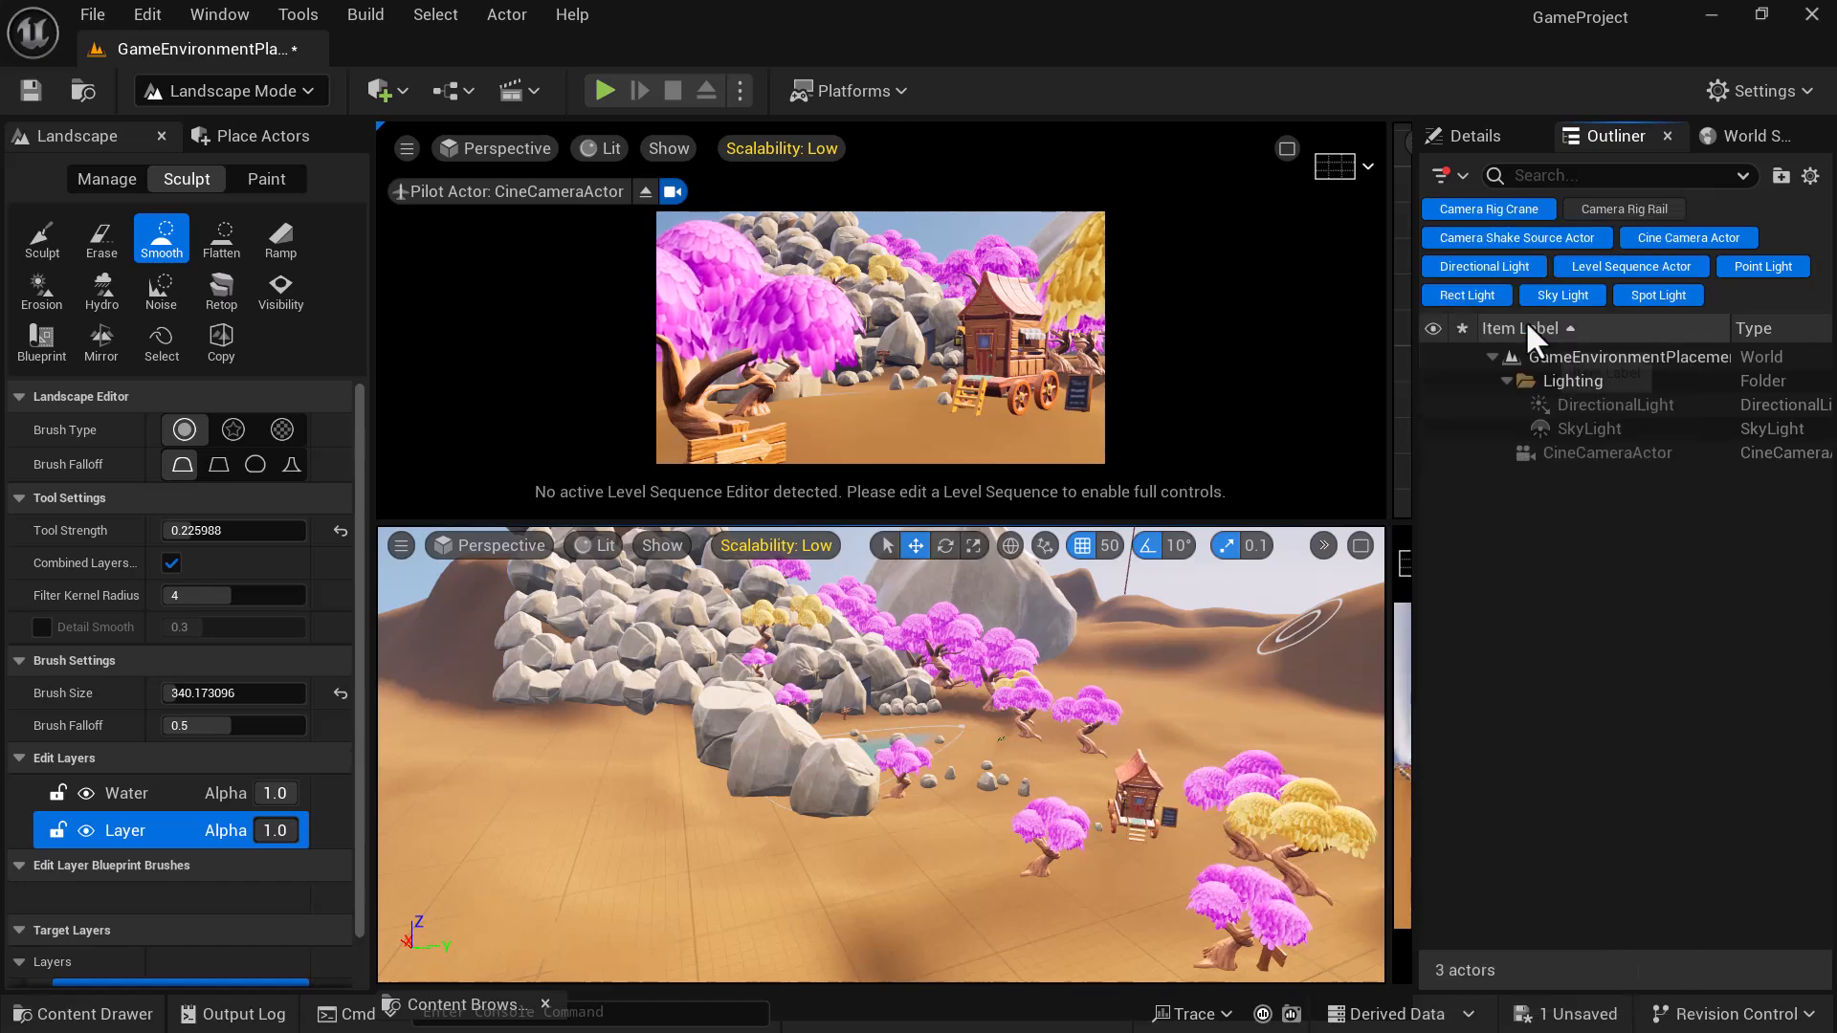
- Enable all common filters in the Outliner and turn them off again
{"action": "left_click", "coordinate": [1443, 174]}
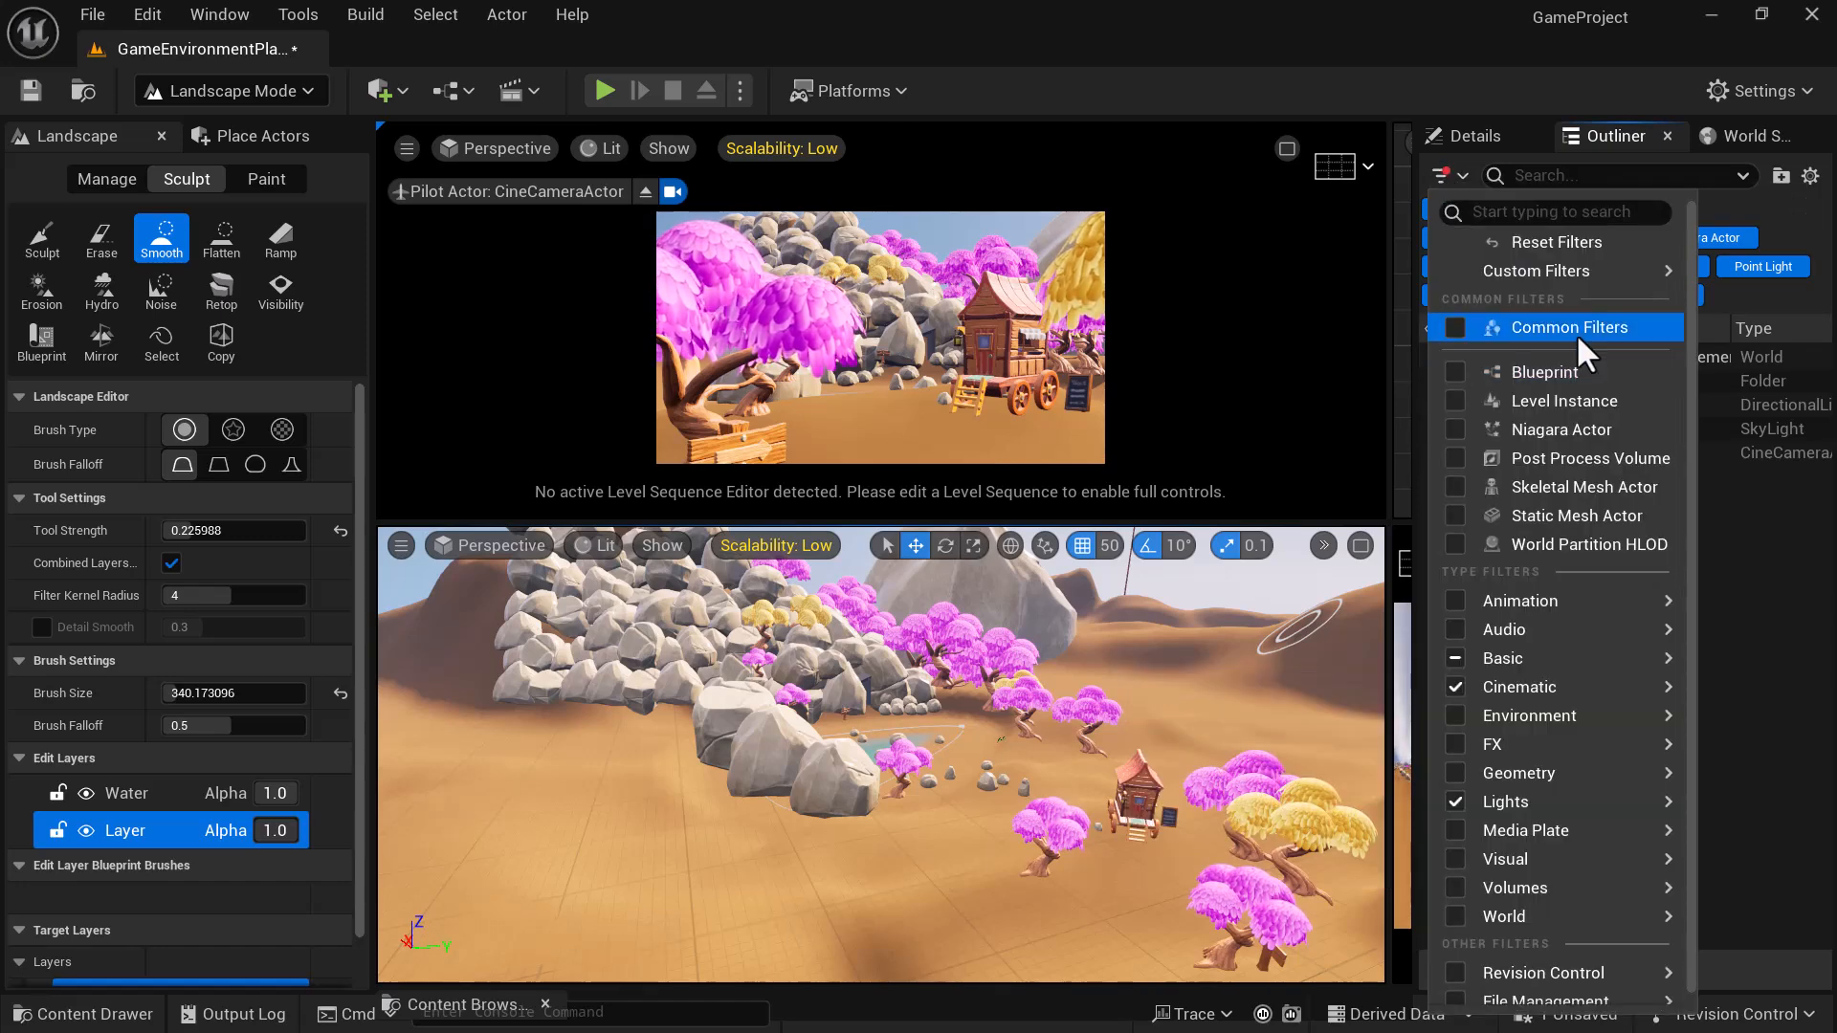
{"action": "left_click", "coordinate": [1569, 332]}
{"action": "left_click", "coordinate": [1443, 174]}
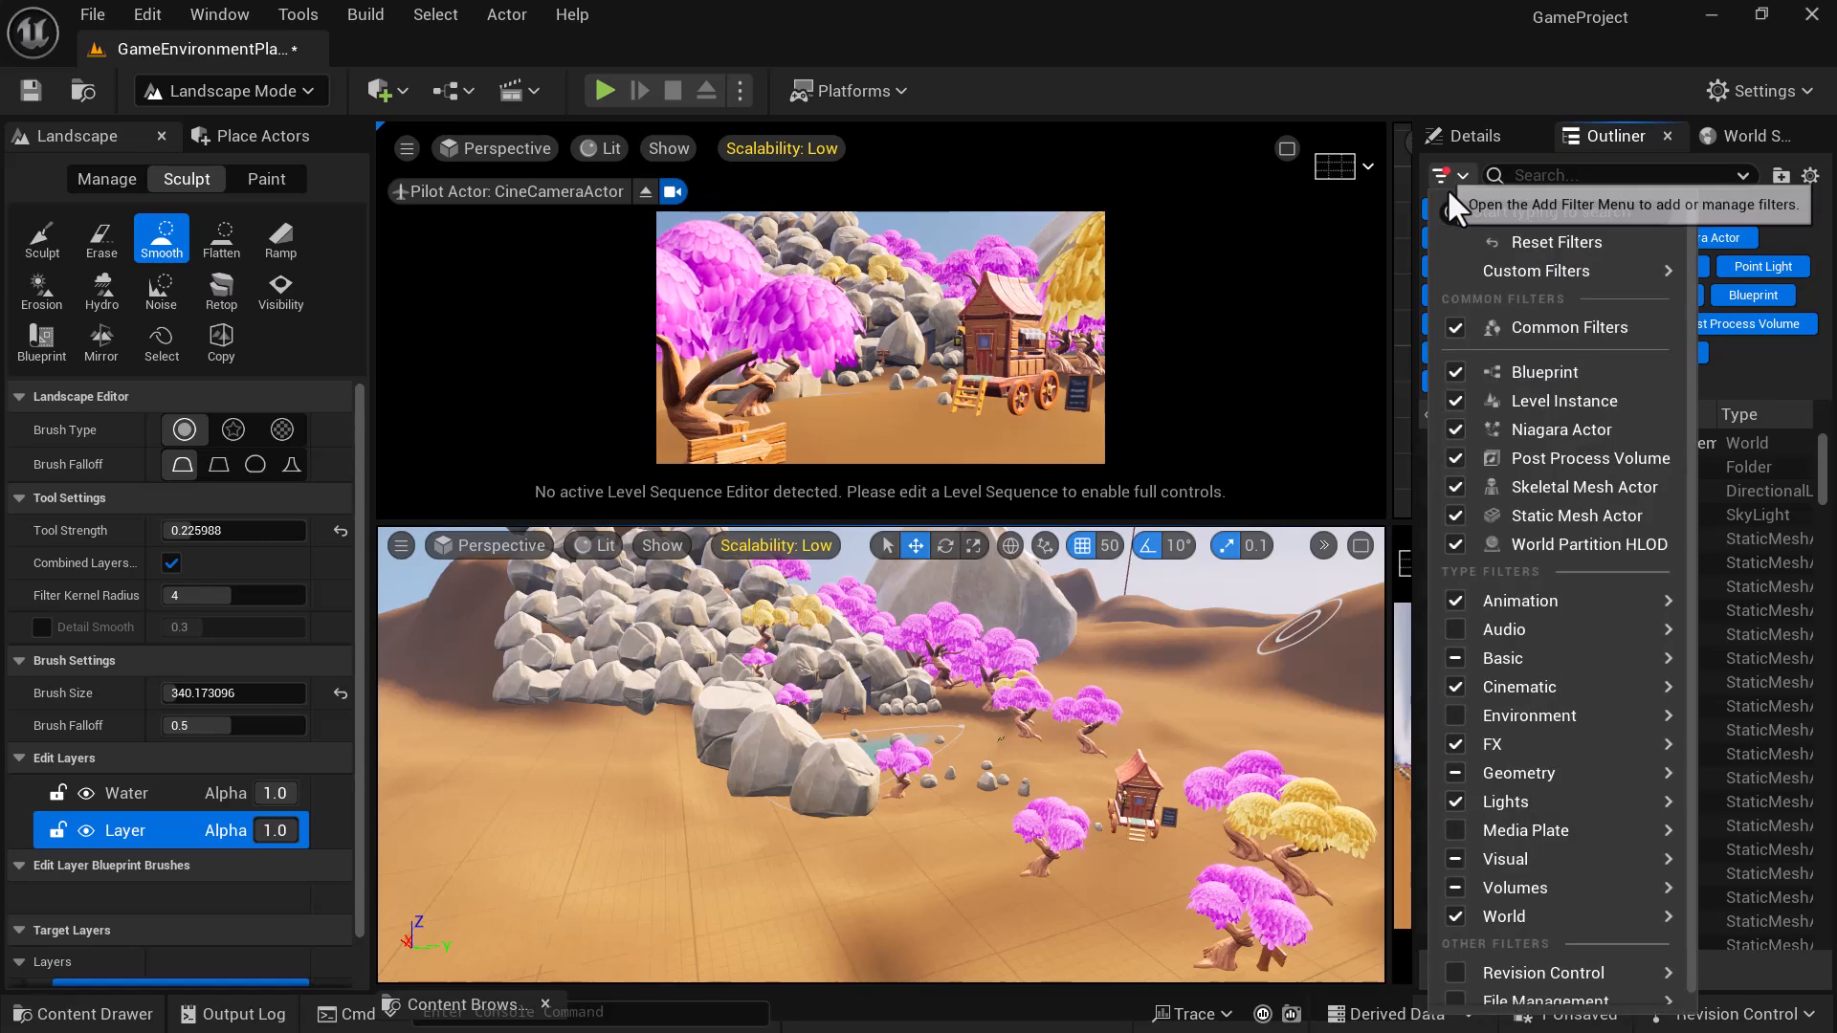
{"action": "left_click", "coordinate": [1519, 330]}
- Enable the Outliner's Blueprint filter and toggle the Cinematic filter group off and on to activate all its types
{"action": "left_click", "coordinate": [1439, 176]}
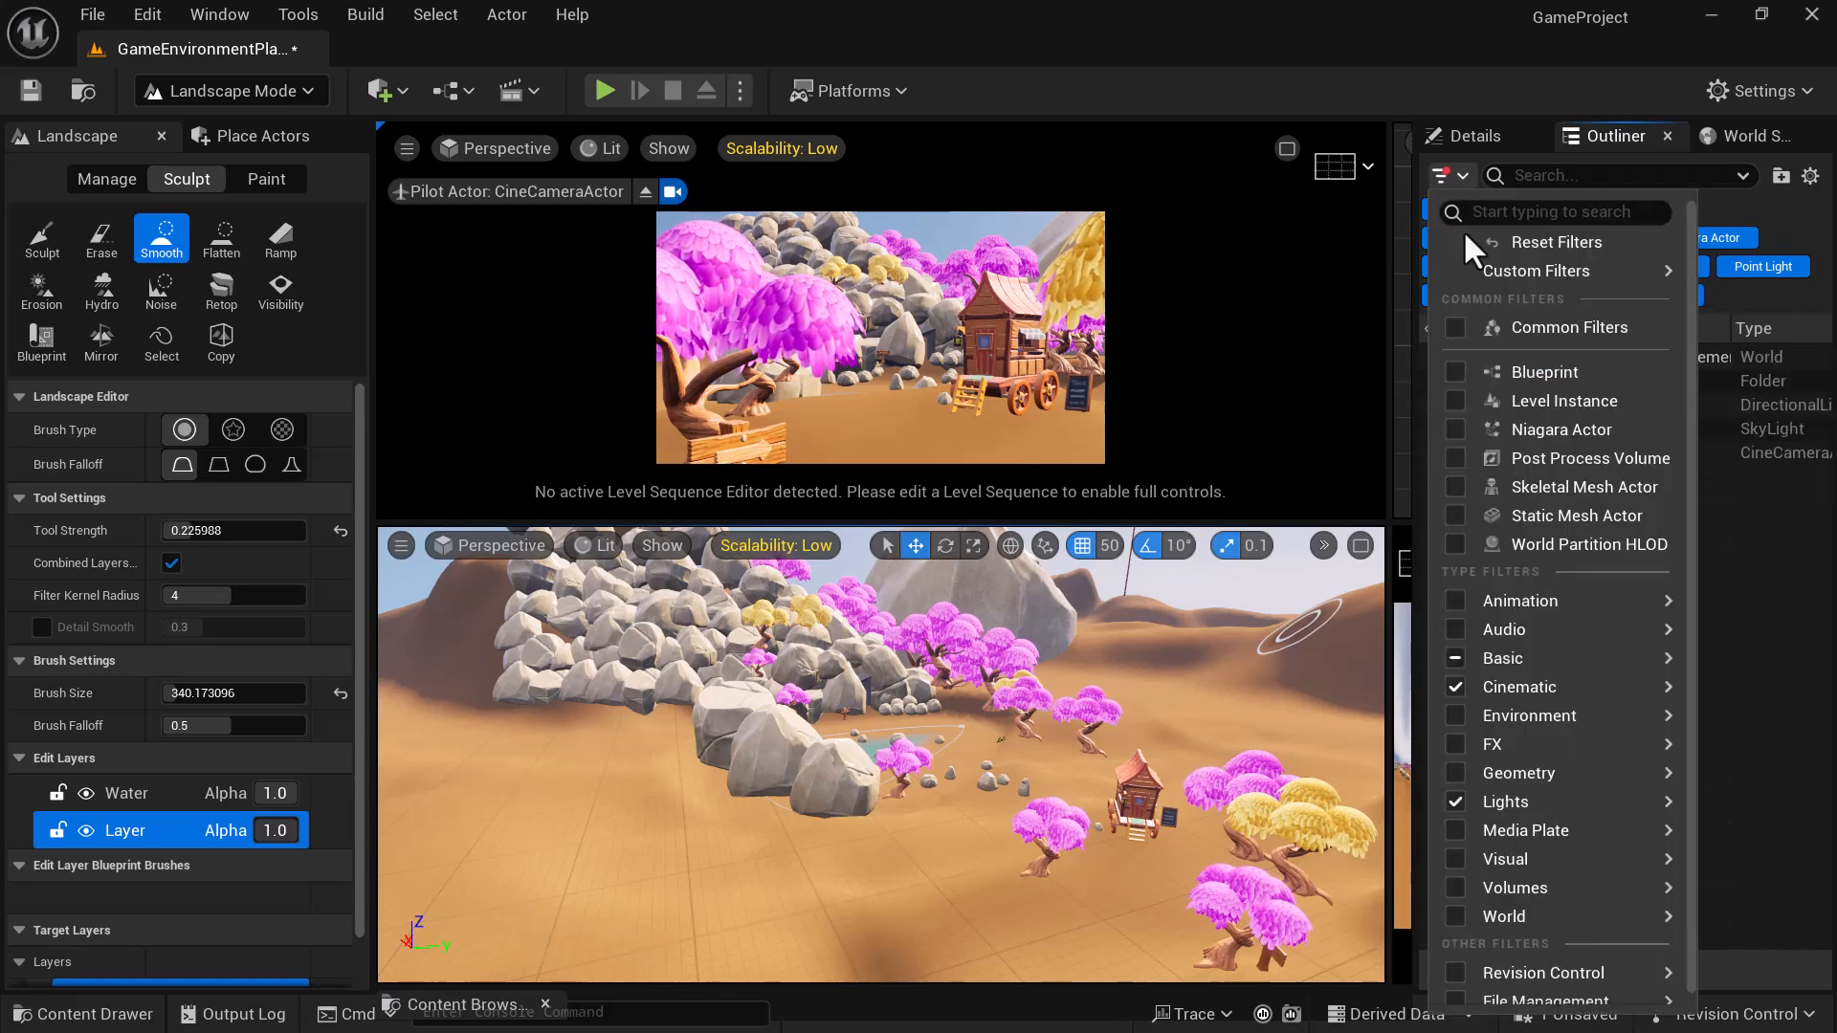
{"action": "left_click", "coordinate": [1560, 373]}
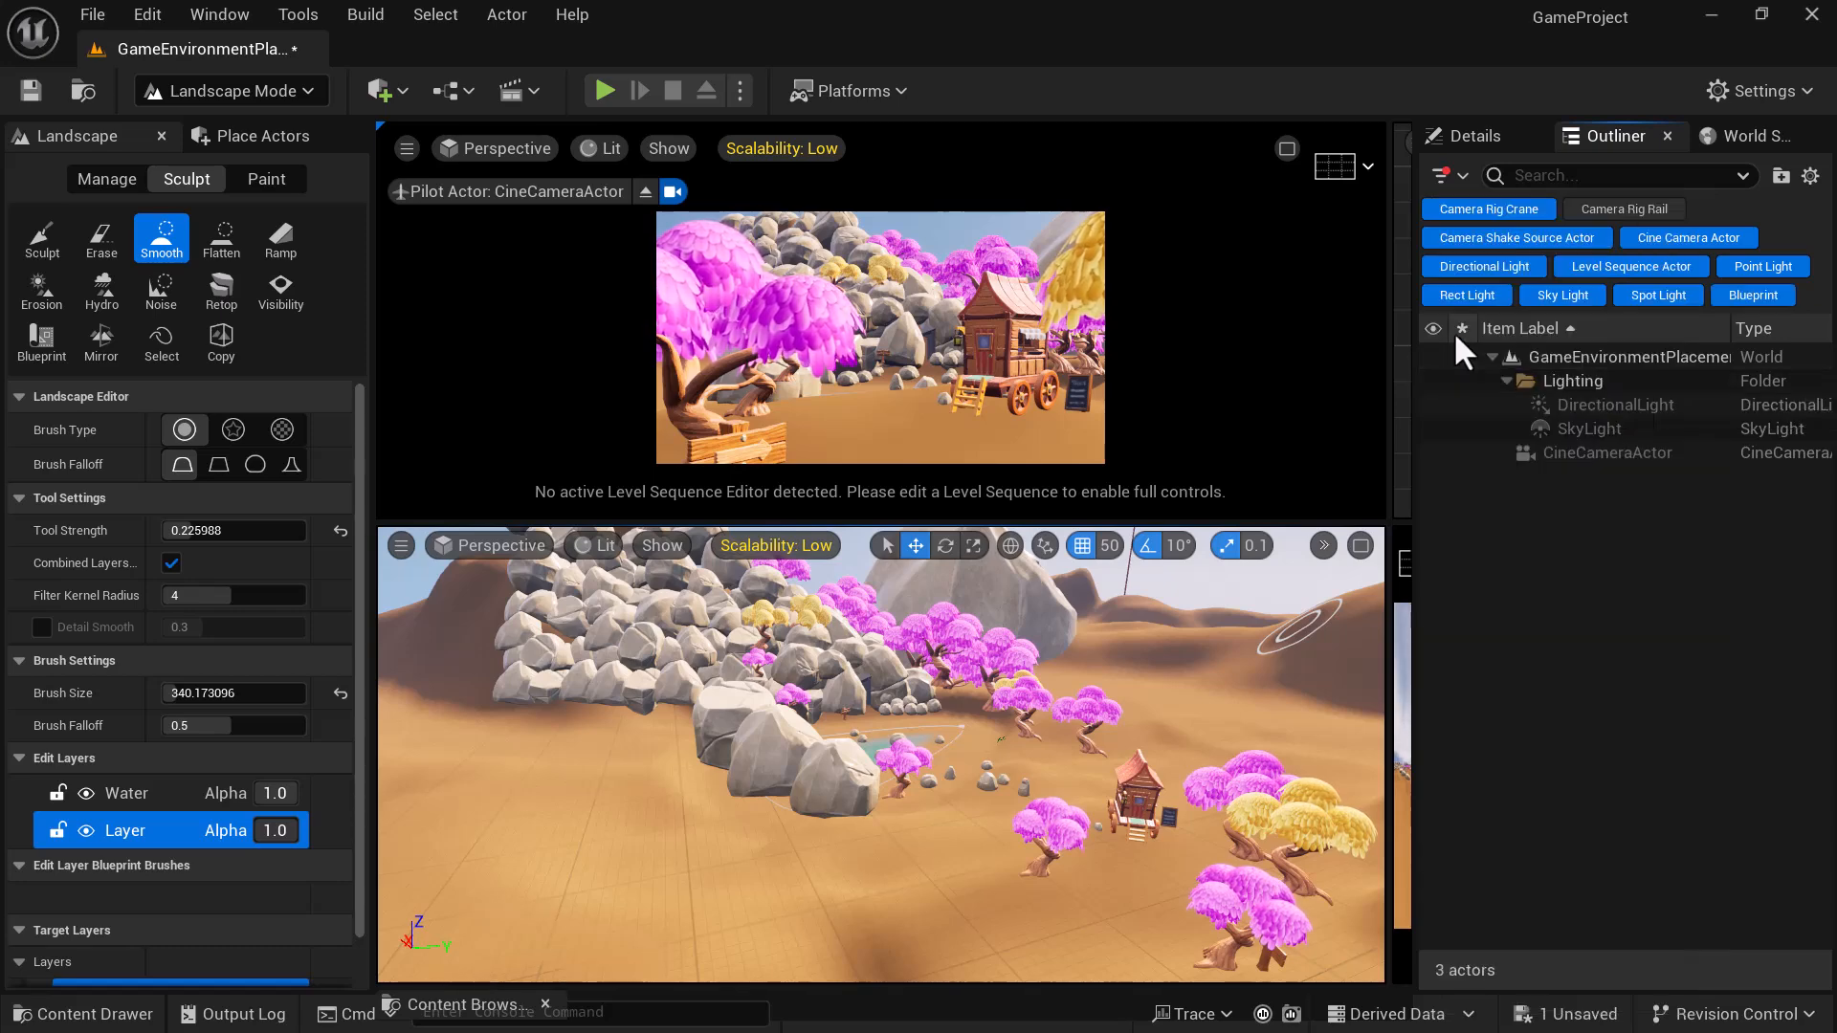
{"action": "left_click", "coordinate": [1447, 172]}
{"action": "mouse_move", "coordinate": [1530, 689]}
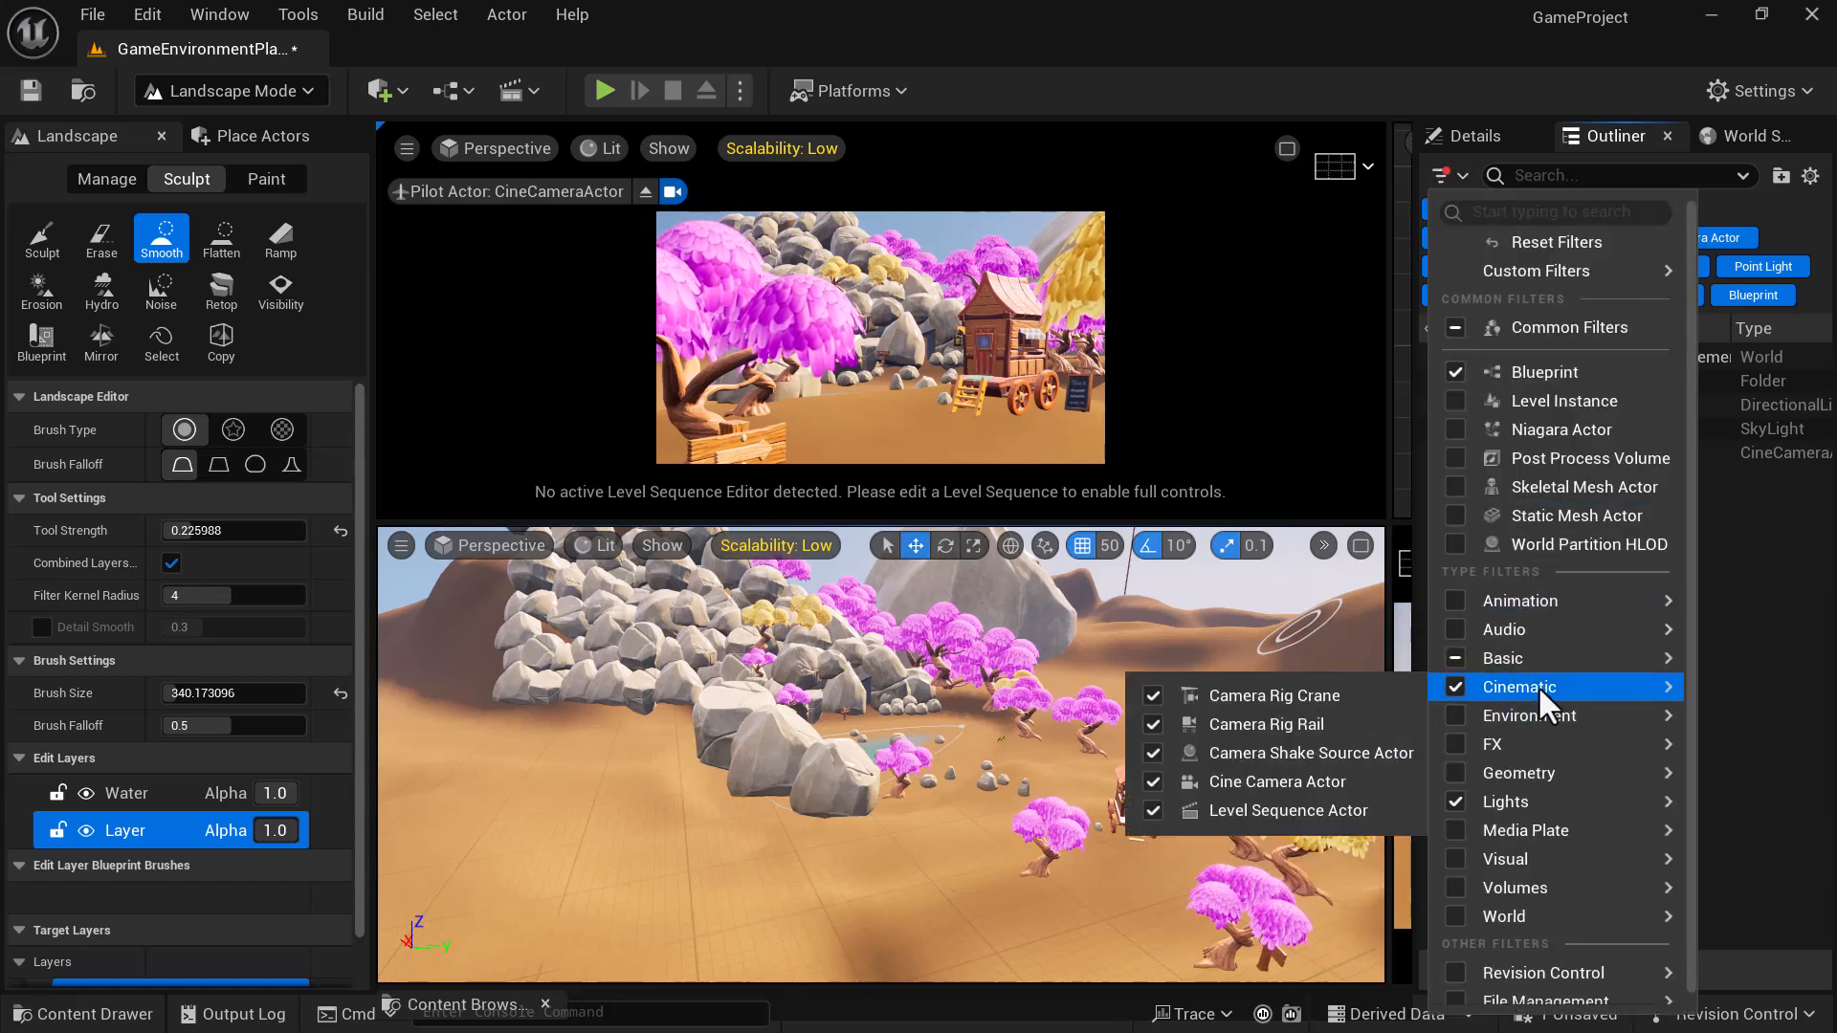
{"action": "left_click", "coordinate": [1536, 685]}
{"action": "left_click", "coordinate": [1444, 176]}
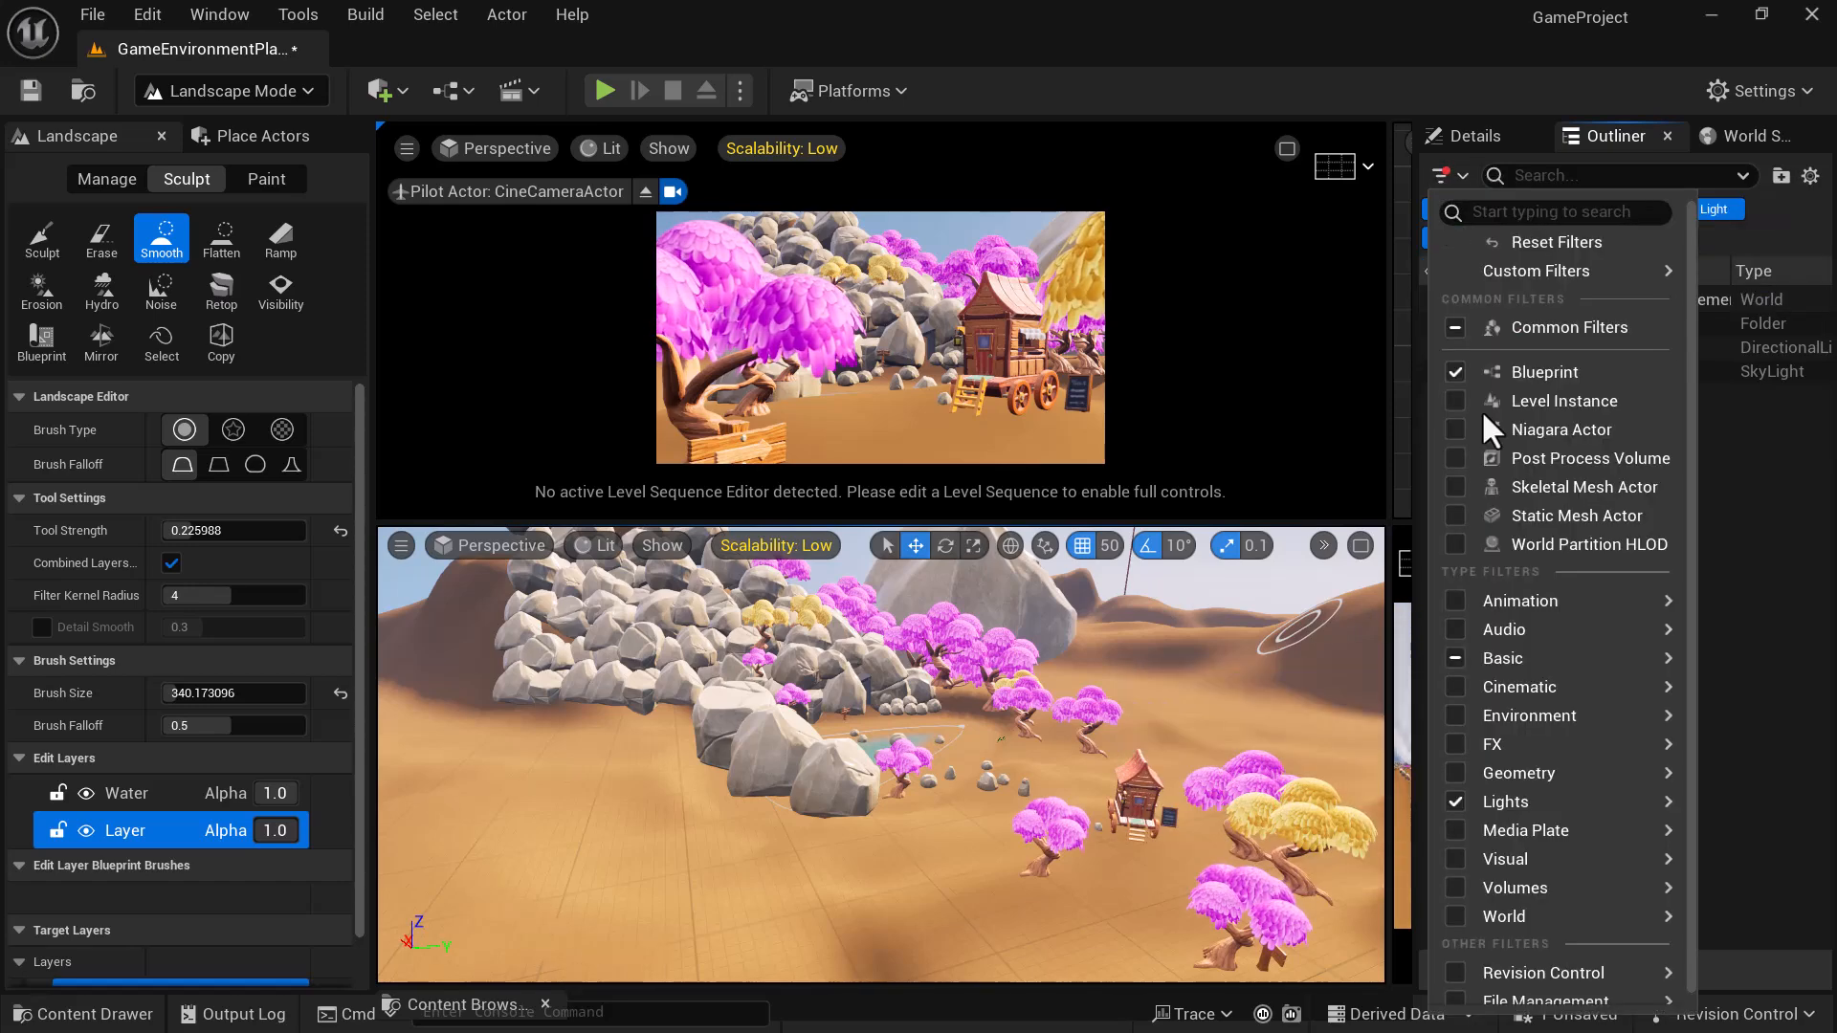
{"action": "left_click", "coordinate": [1523, 685]}
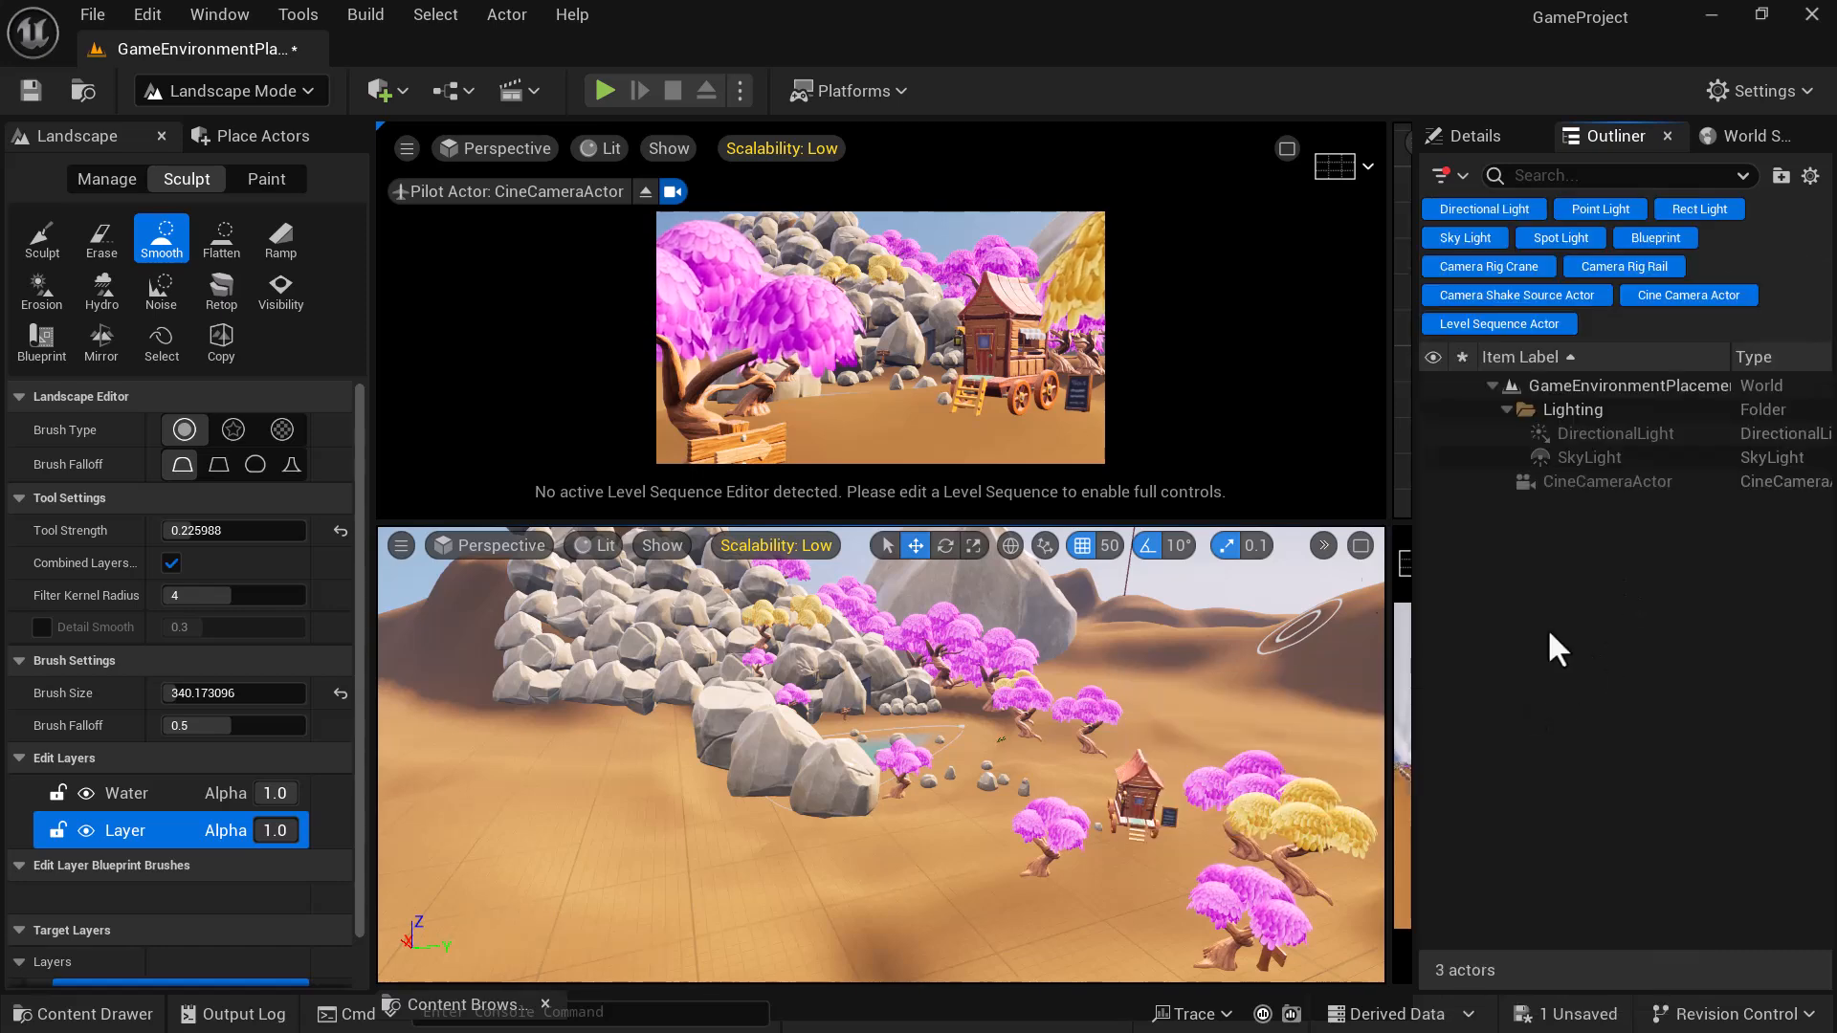
- Switch to Selection Mode and turn off Lock Actor Movement for the CineCameraActor
{"action": "left_click", "coordinate": [237, 96]}
{"action": "left_click", "coordinate": [226, 131]}
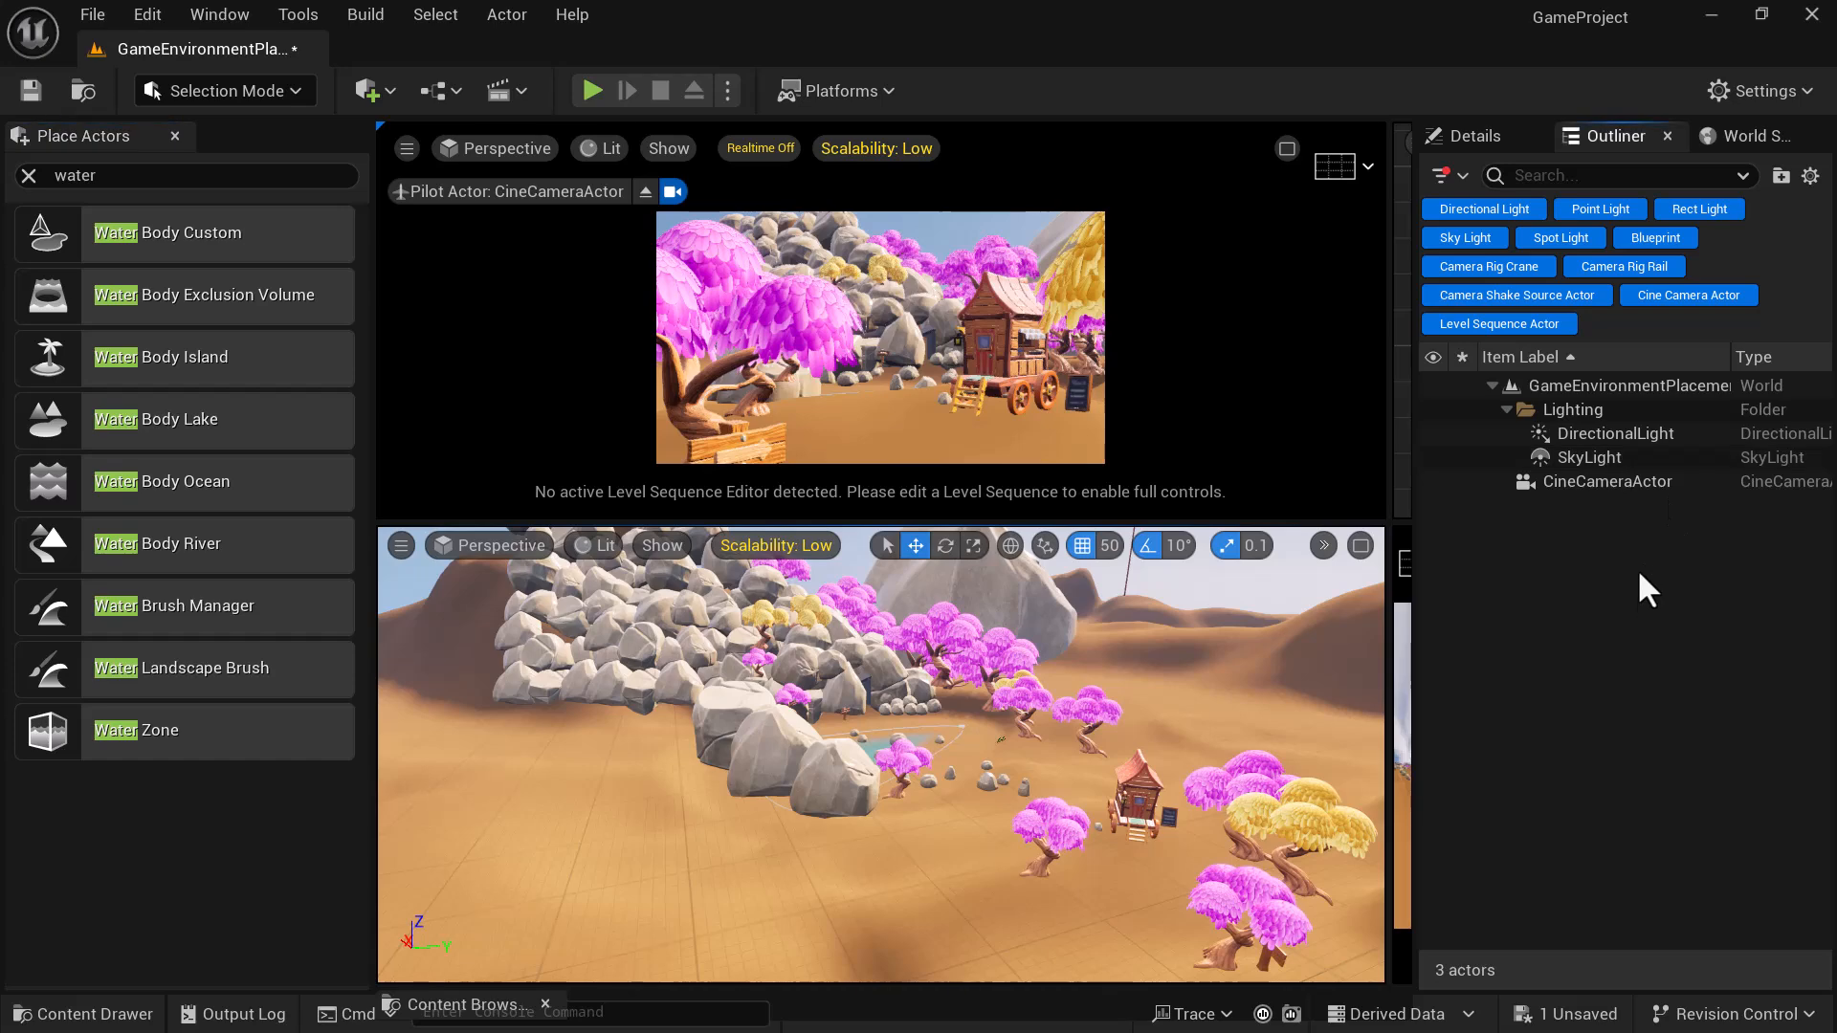
{"action": "left_click", "coordinate": [1593, 411]}
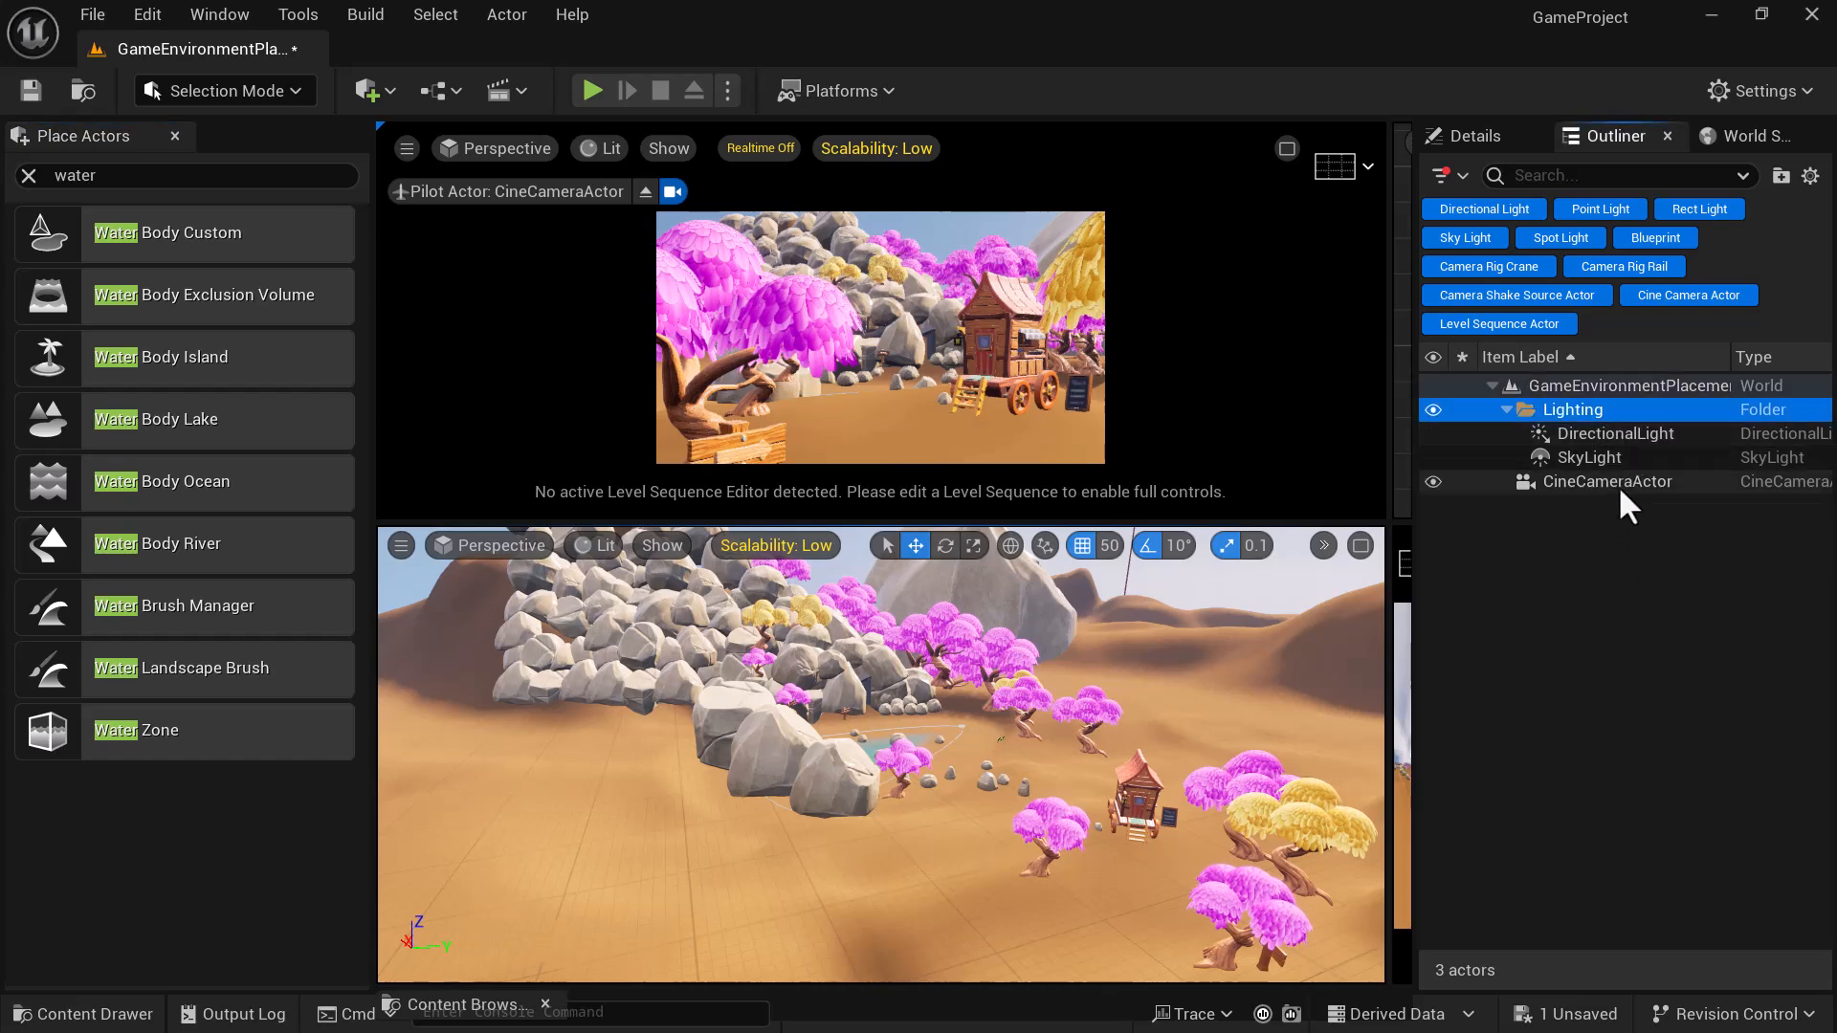
{"action": "left_click", "coordinate": [1613, 485]}
{"action": "right_click", "coordinate": [1608, 486]}
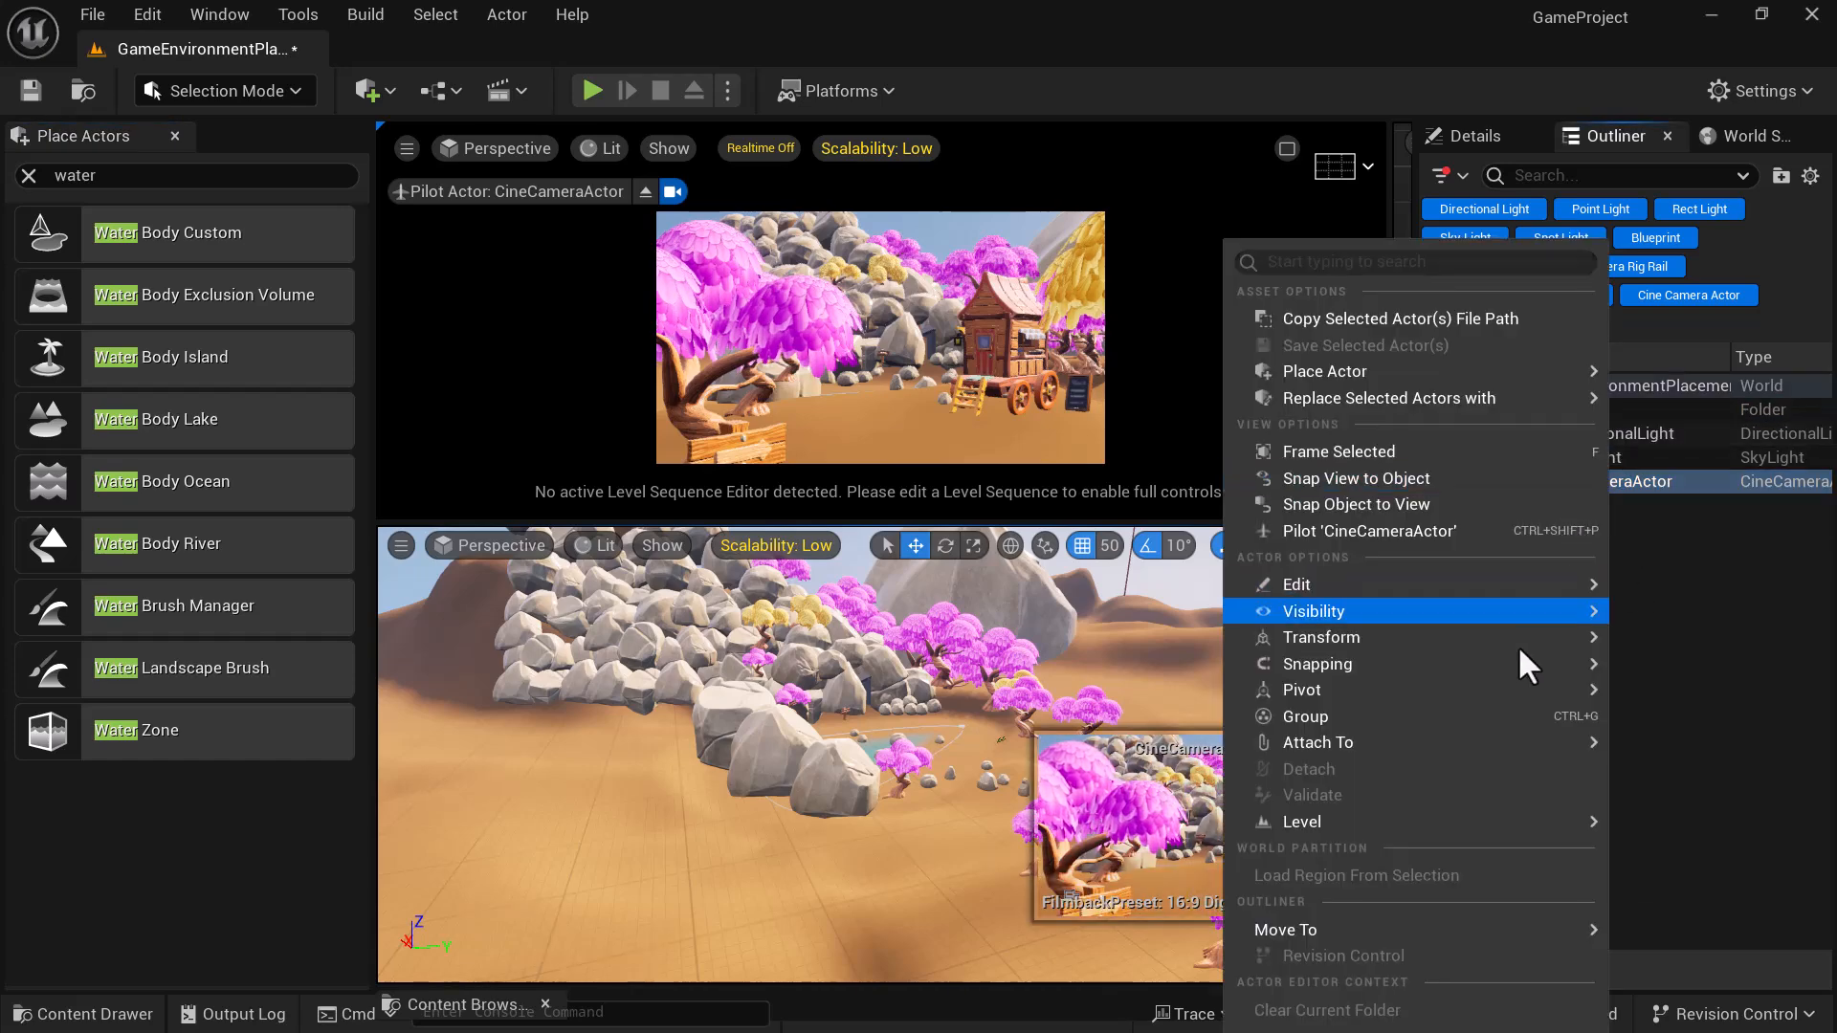
{"action": "mouse_move", "coordinate": [1531, 613]}
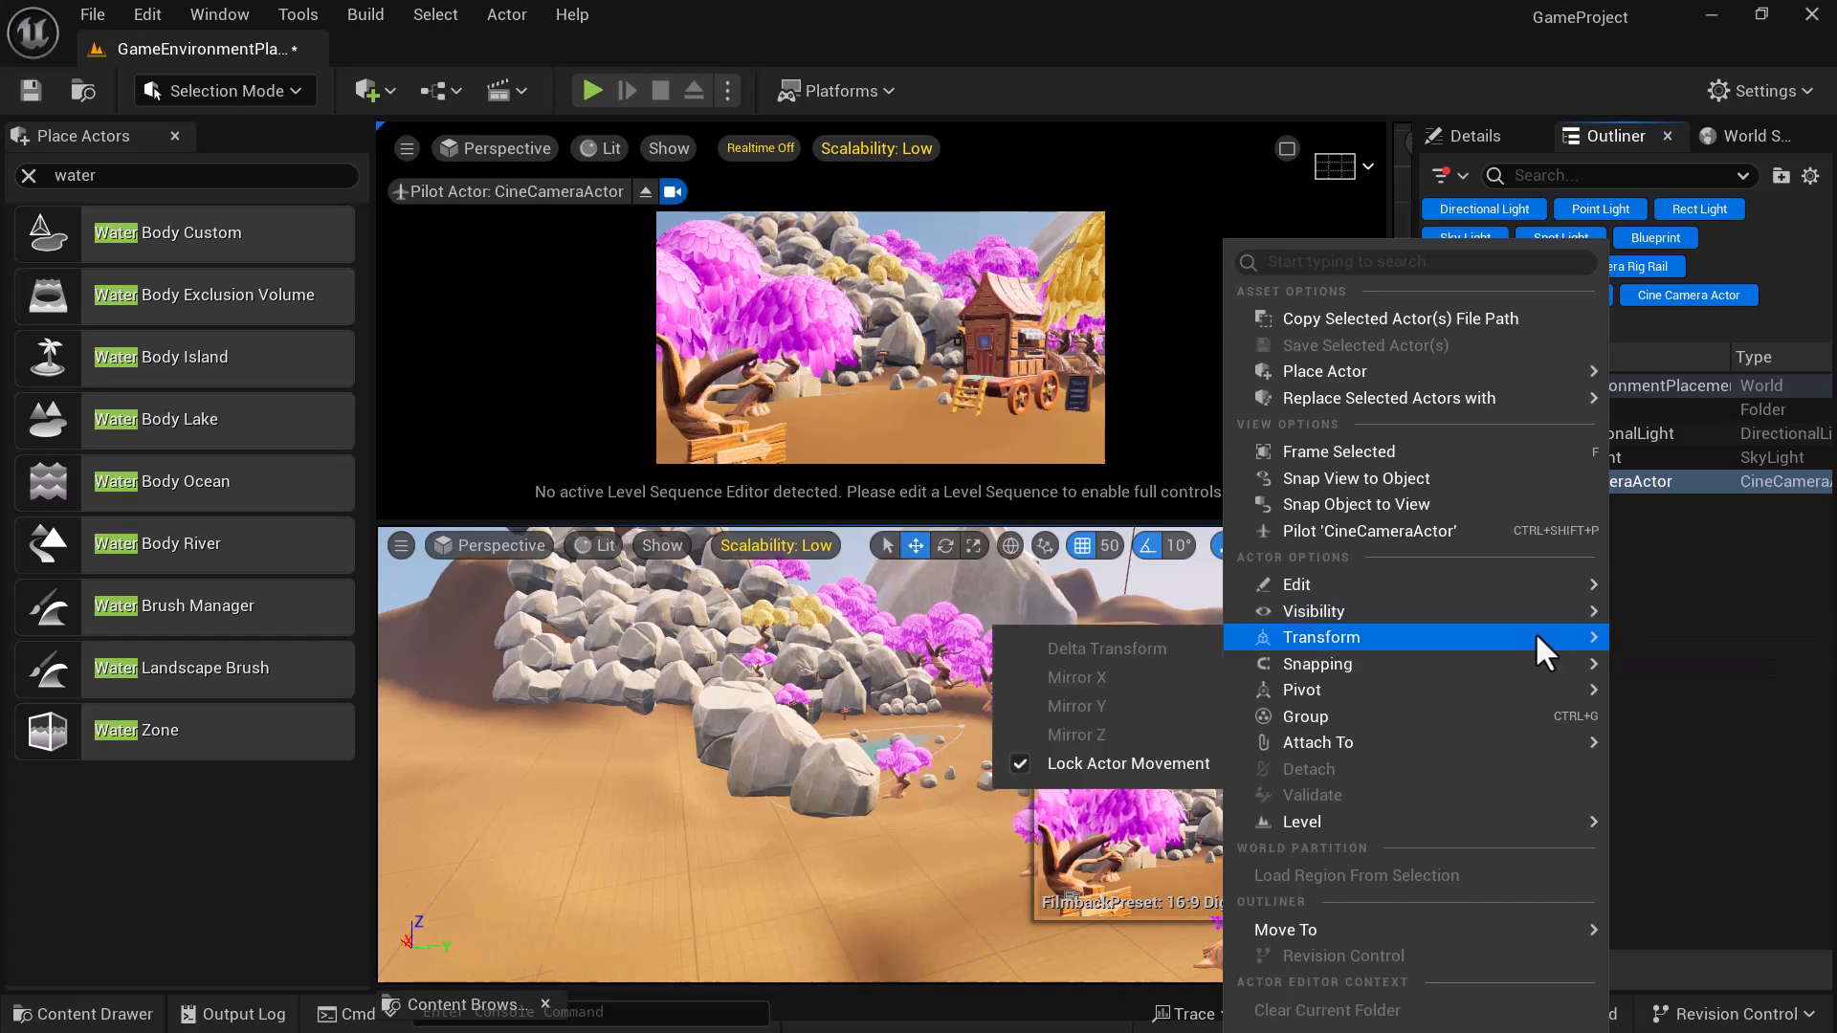
{"action": "left_click", "coordinate": [1115, 754]}
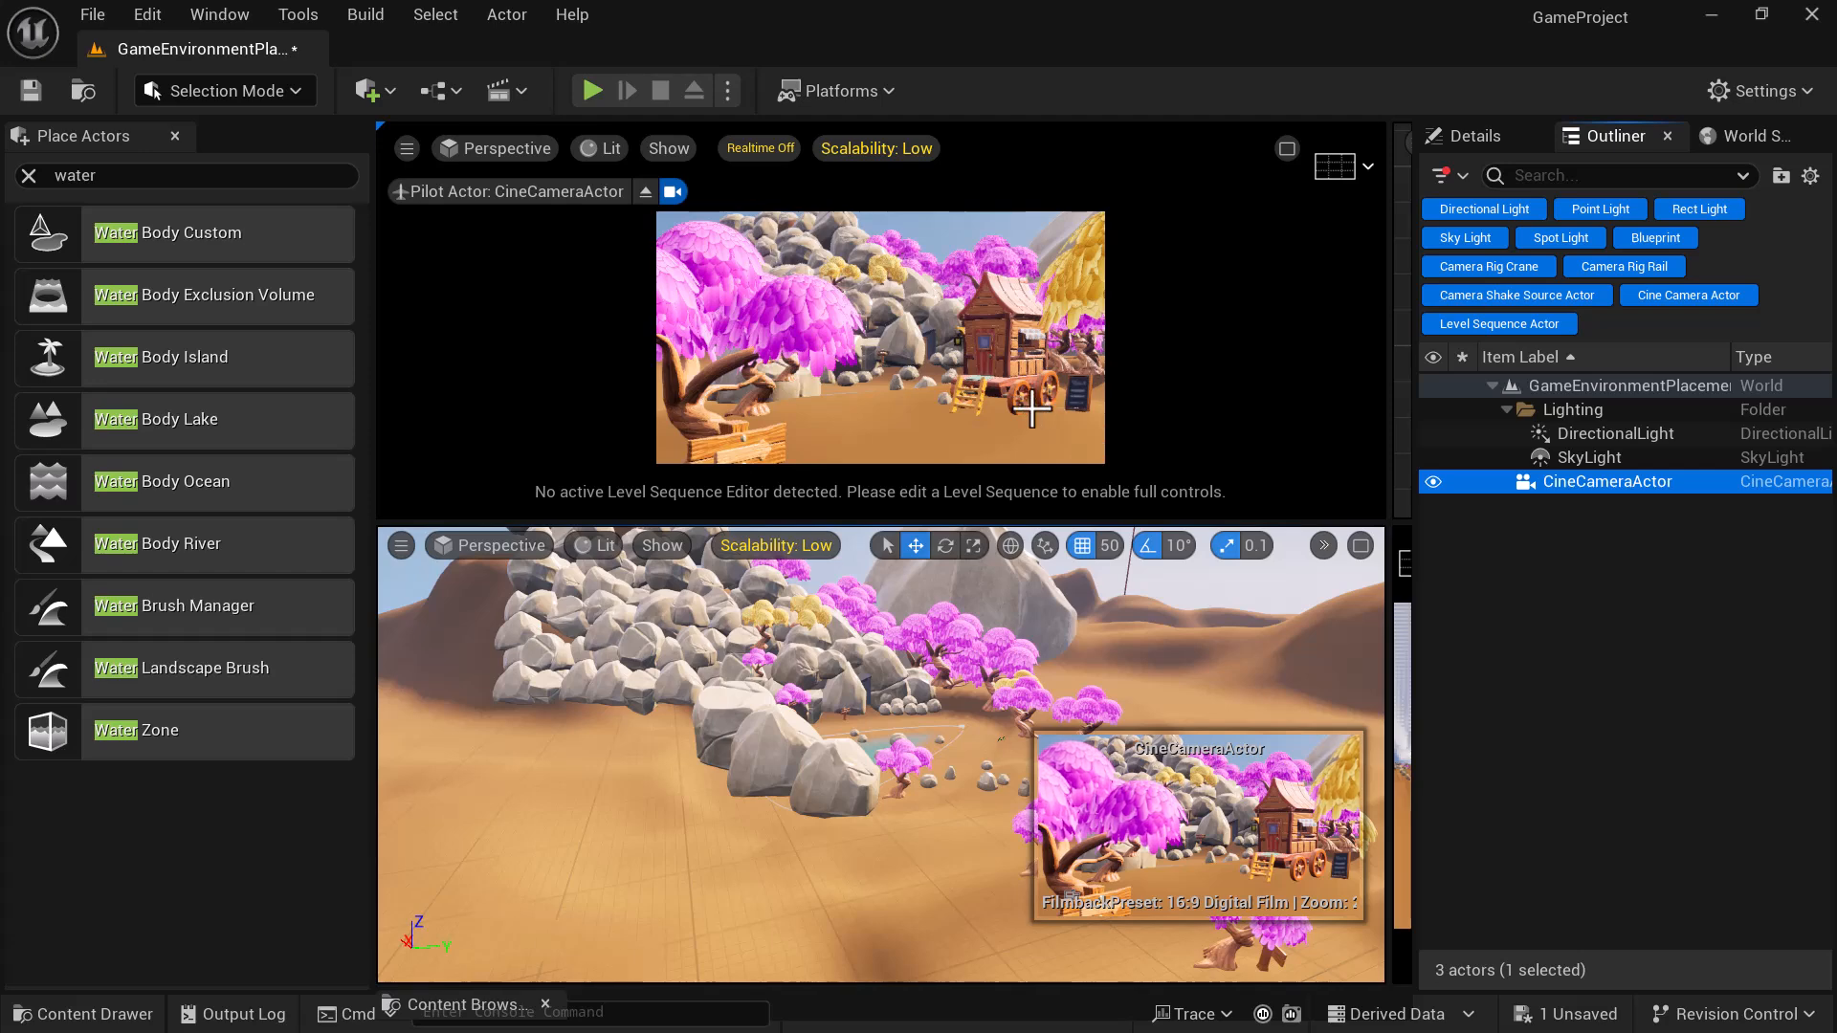
- Move the piloted camera to a higher view of the wagon and lake, and maximize its viewport
{"action": "right_click_drag", "start_coordinate": [1023, 403], "coordinate": [1023, 392]}
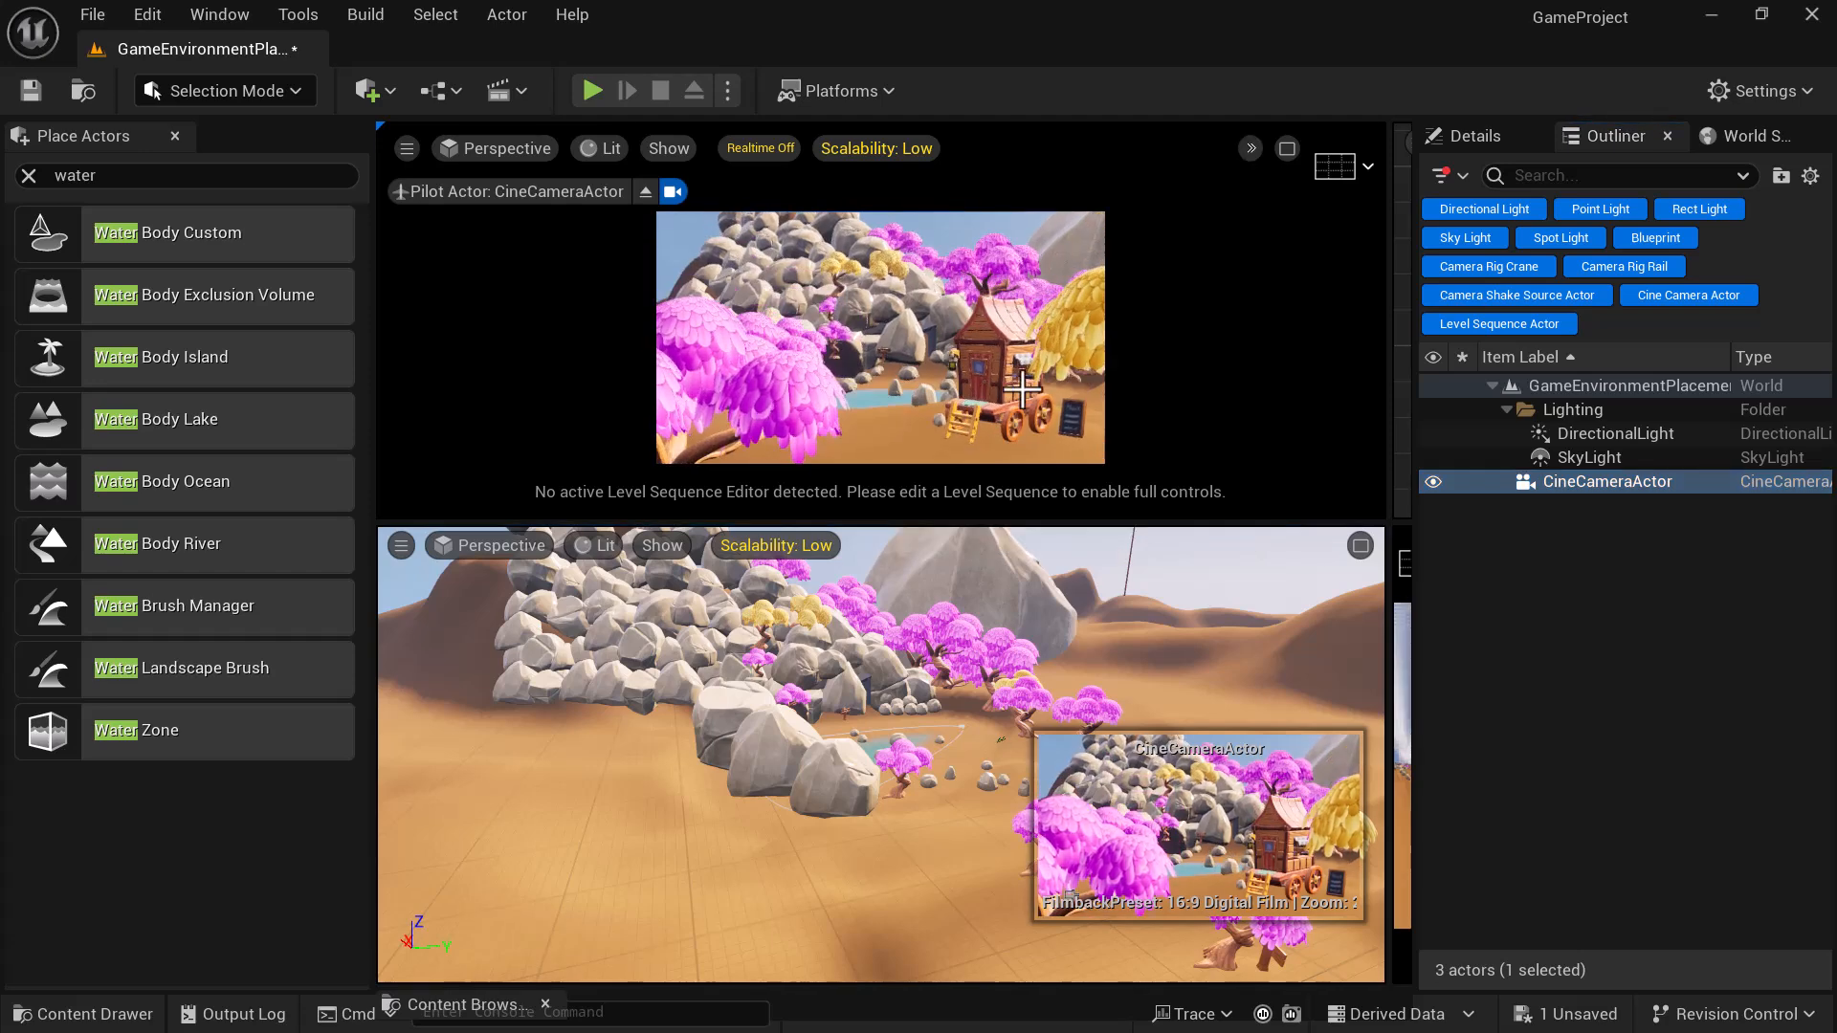
{"action": "right_click", "coordinate": [1023, 403]}
{"action": "left_click", "coordinate": [881, 414]}
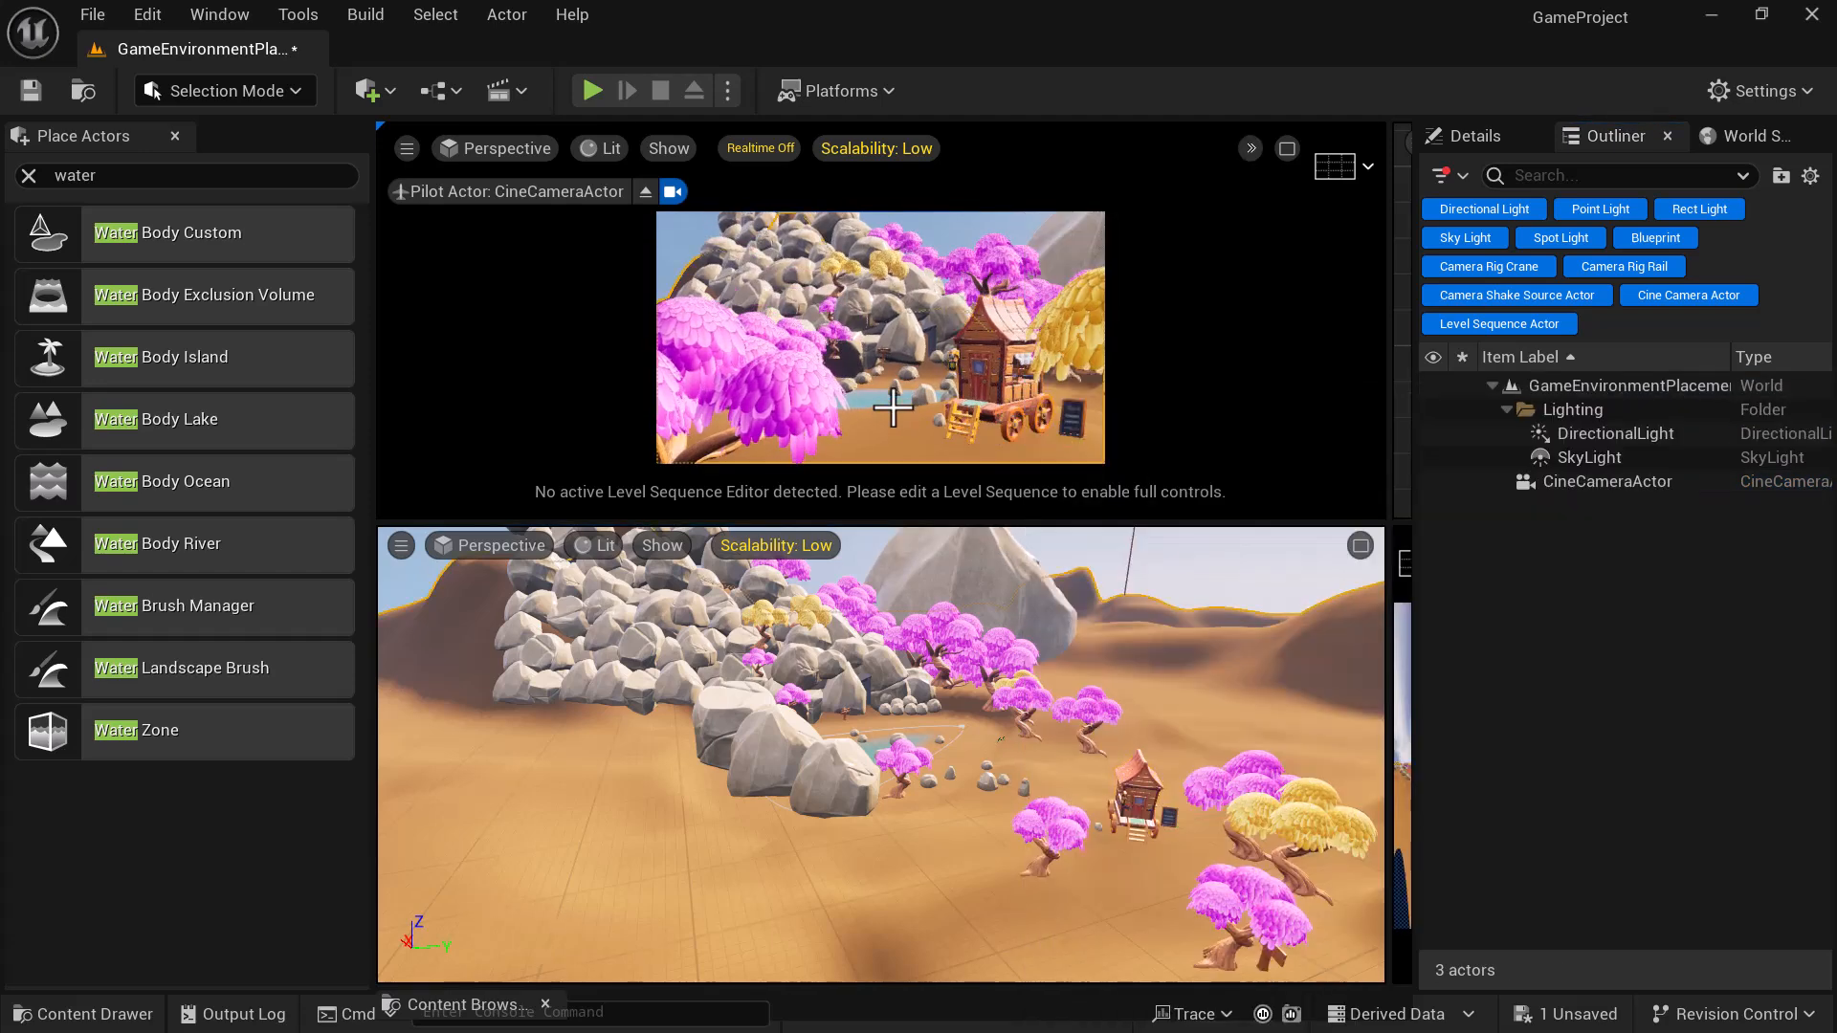
{"action": "left_click", "coordinate": [1286, 149]}
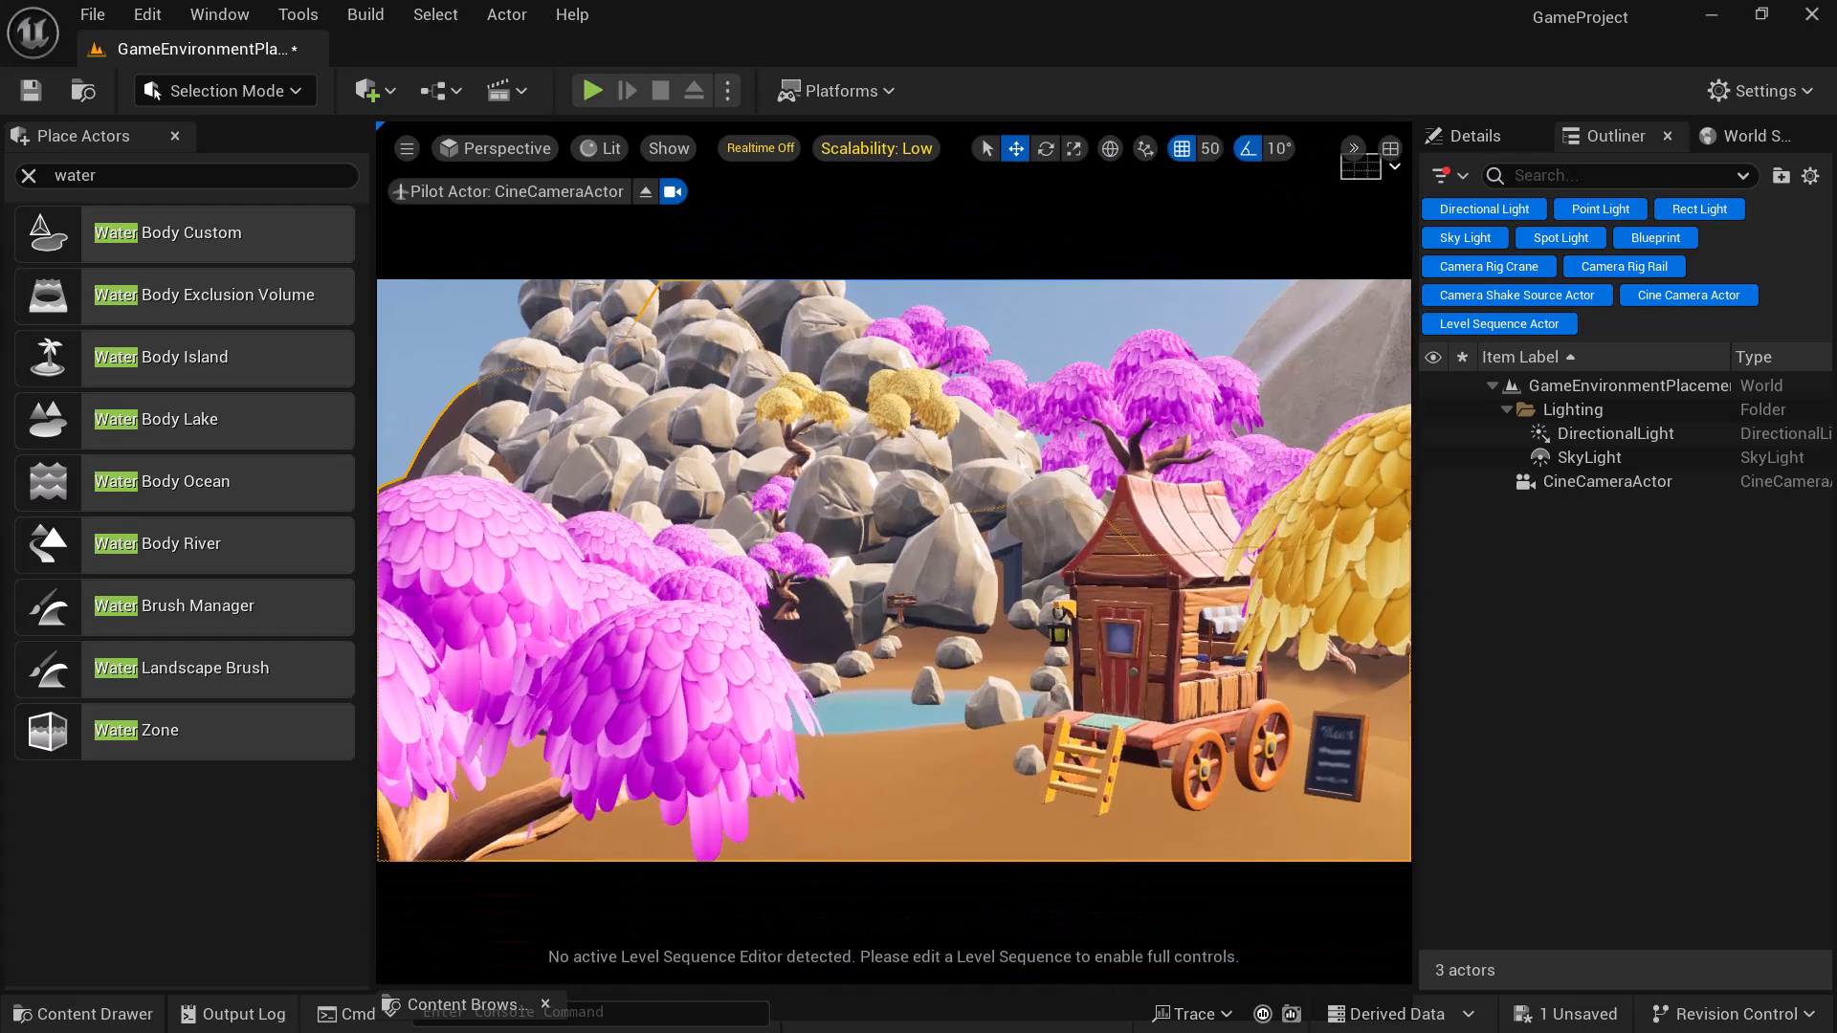
- Fly the piloted camera to reframe the wagon, lake and boulders between the pink and yellow foliage
{"action": "right_click_drag", "start_coordinate": [893, 571], "coordinate": [898, 605]}
{"action": "key", "text": "q"}
{"action": "right_click_drag", "start_coordinate": [1054, 705], "coordinate": [1054, 705]}
{"action": "key", "text": "a"}
{"action": "key", "text": "s"}
{"action": "right_click_drag", "start_coordinate": [1211, 617], "coordinate": [1210, 617]}
{"action": "key", "text": "d"}
{"action": "key", "text": "a"}
{"action": "key", "text": "e"}
{"action": "key", "text": "e"}
{"action": "right_click_drag", "start_coordinate": [1191, 725], "coordinate": [1191, 724]}
{"action": "key", "text": "q"}
{"action": "key", "text": "e"}
{"action": "key", "text": "e"}
{"action": "key", "text": "a"}
{"action": "key", "text": "e"}
{"action": "key", "text": "q"}
{"action": "key", "text": "e"}
- Bring up the reference image environment.jpg in ACDSee Quick View and fit the whole picture in its window
{"action": "key", "text": "super"}
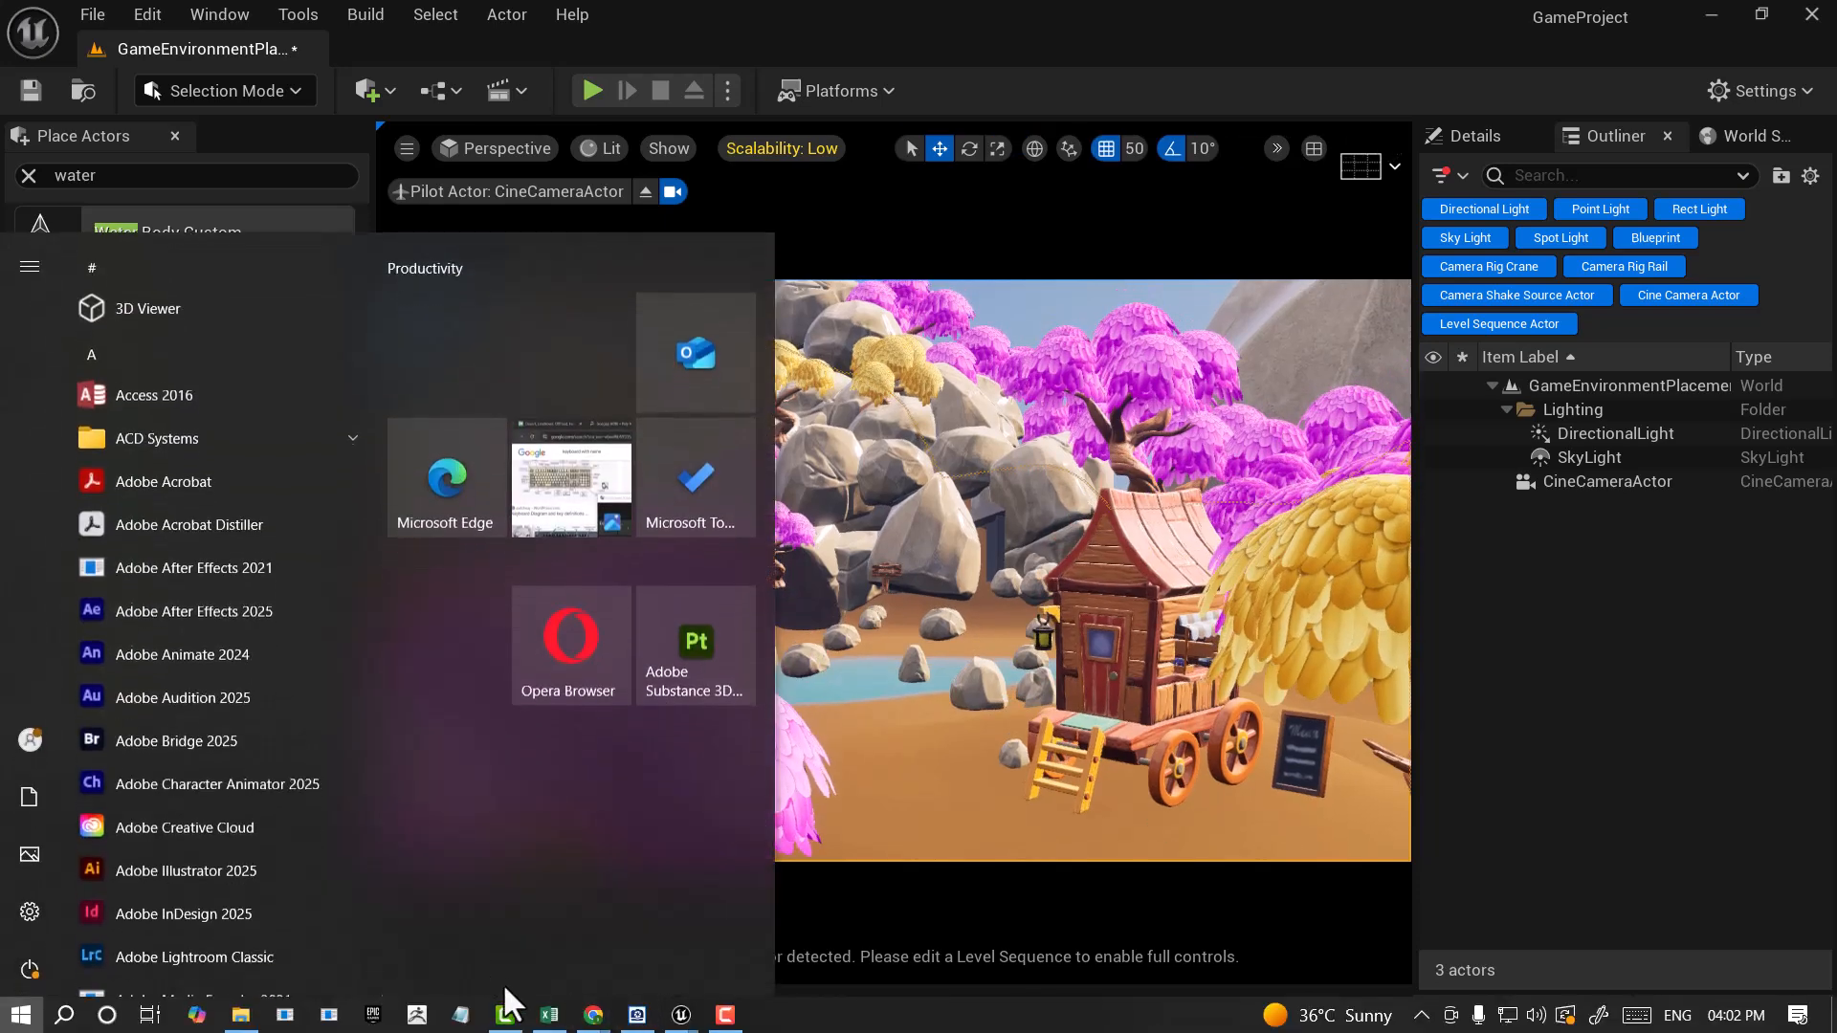
{"action": "left_click", "coordinate": [661, 1014]}
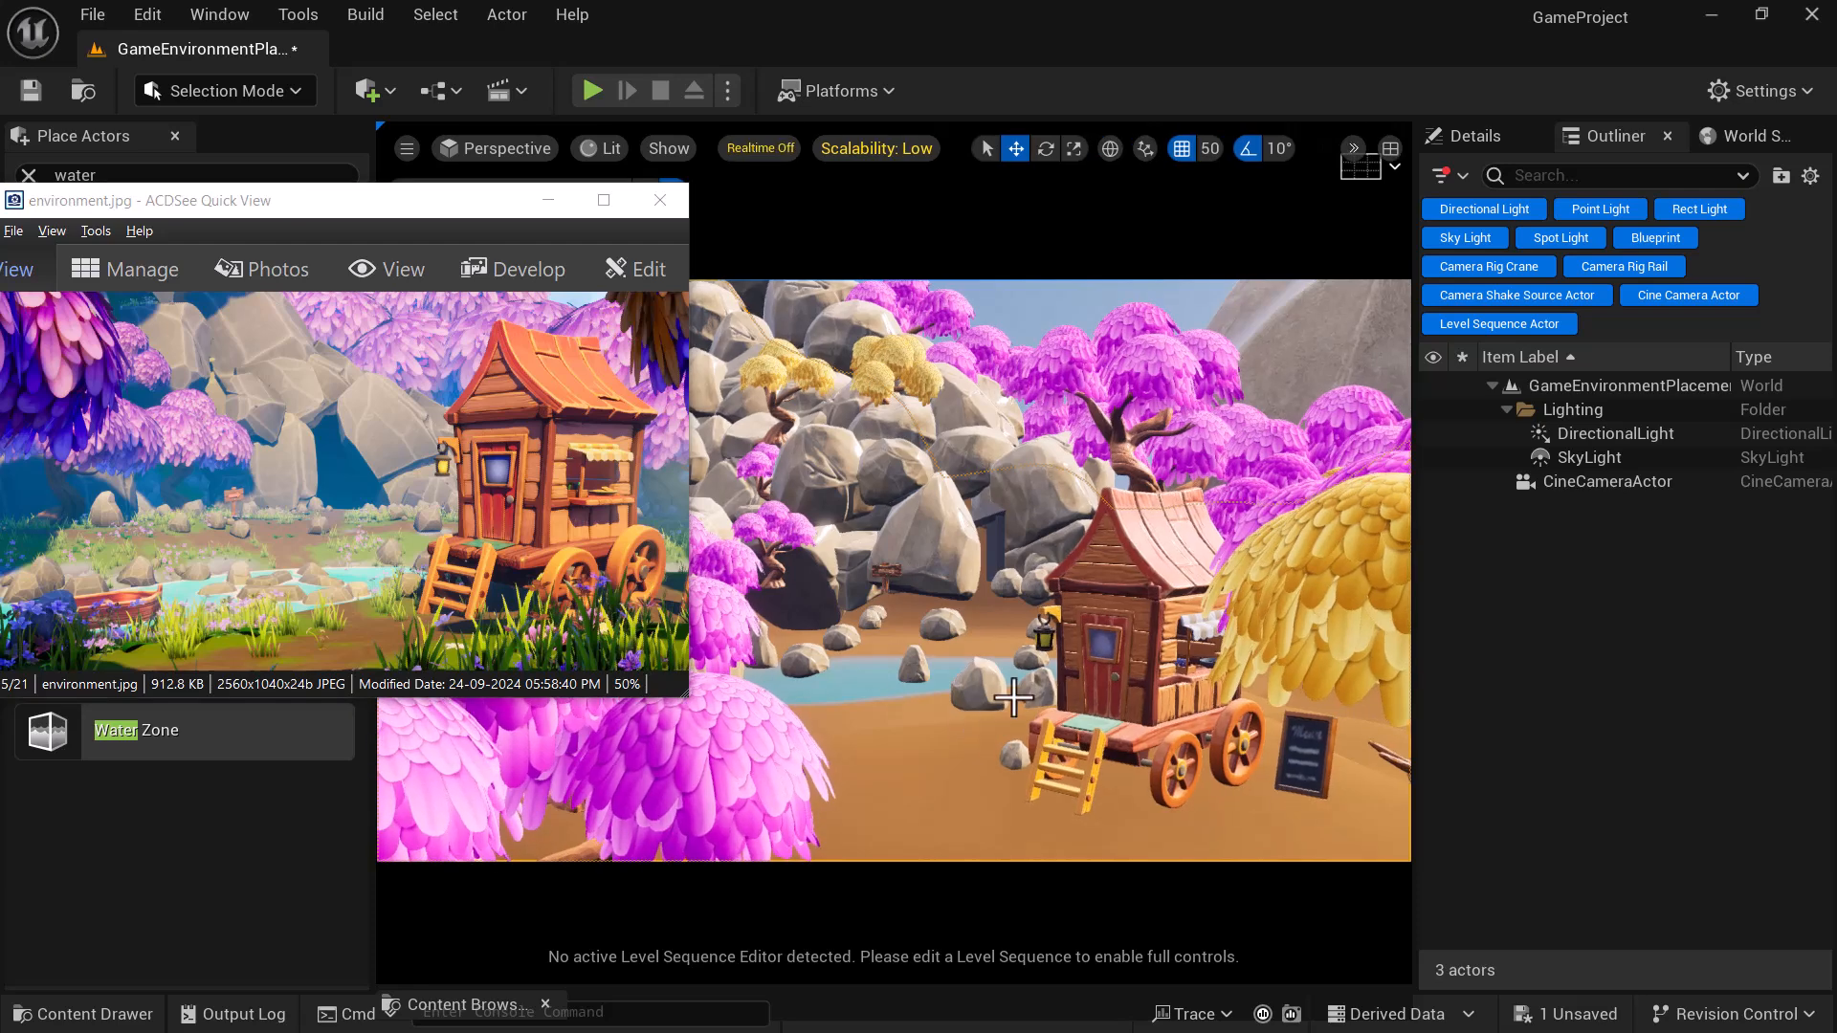
{"action": "scroll", "coordinate": [1020, 679], "scroll_direction": "up", "scroll_amount": 4}
{"action": "key", "text": "w"}
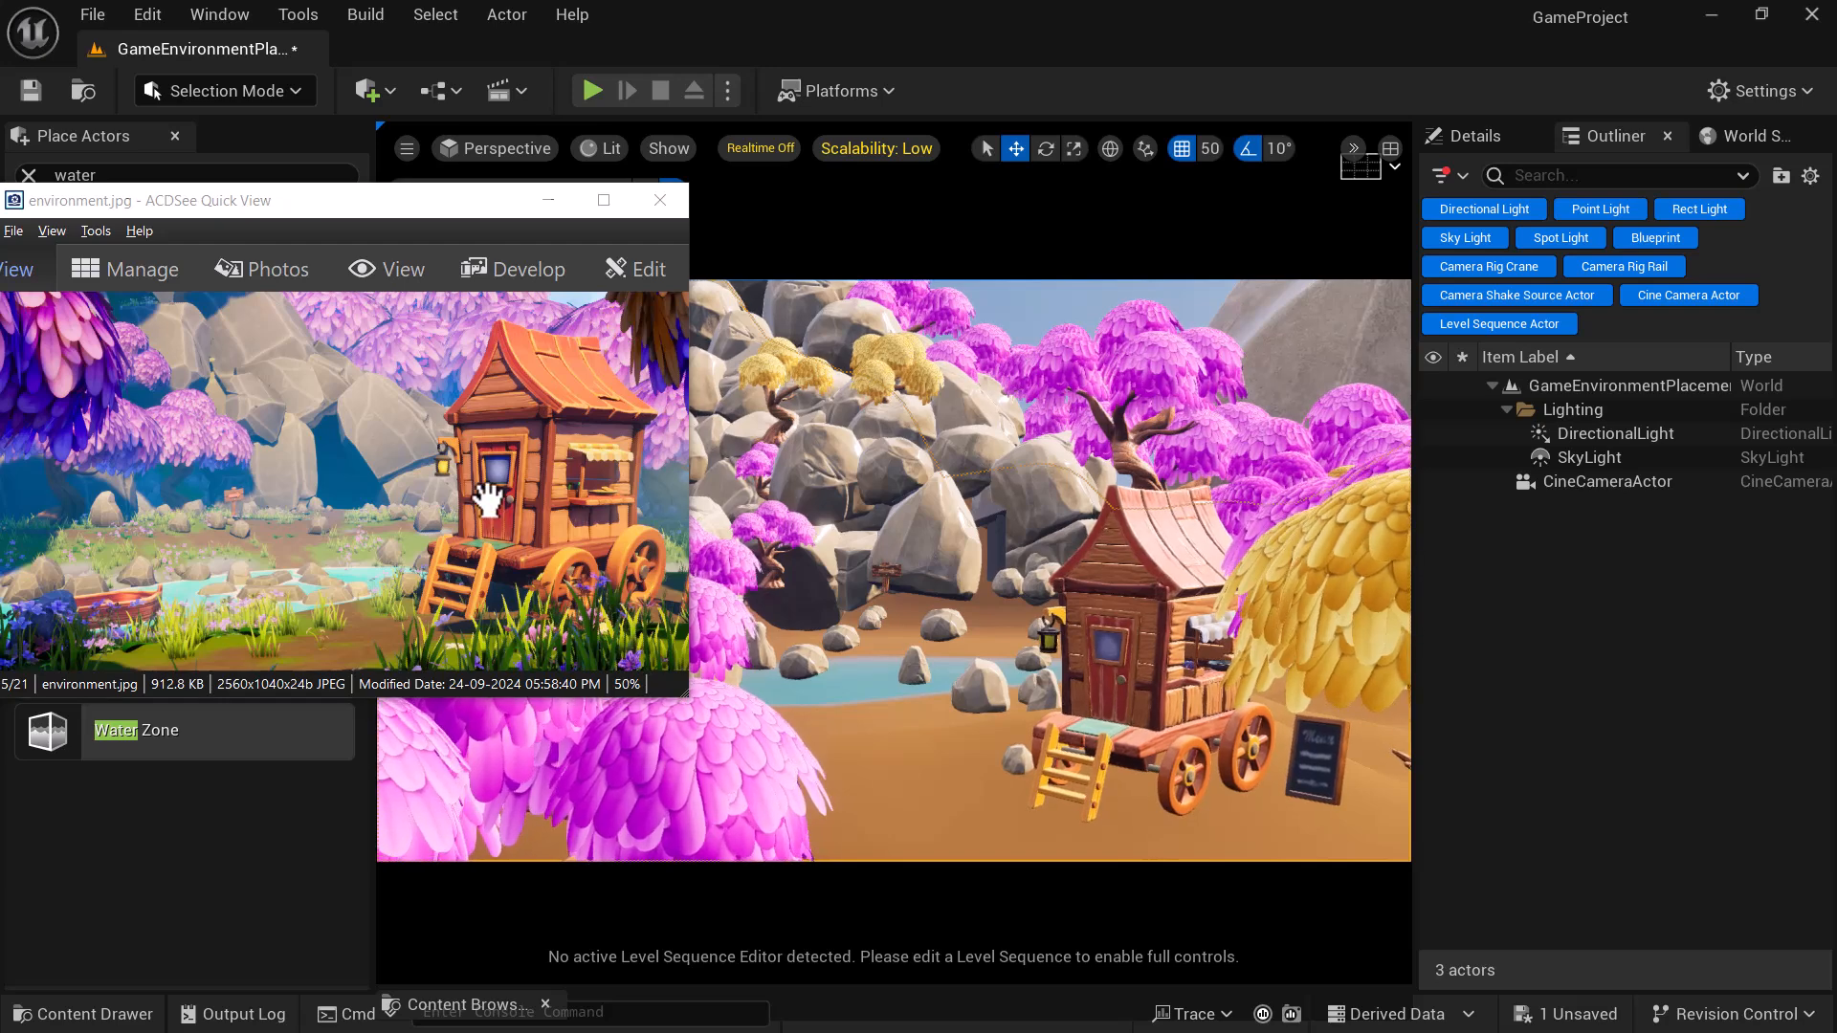
{"action": "scroll", "coordinate": [464, 482], "scroll_direction": "down", "scroll_amount": 2}
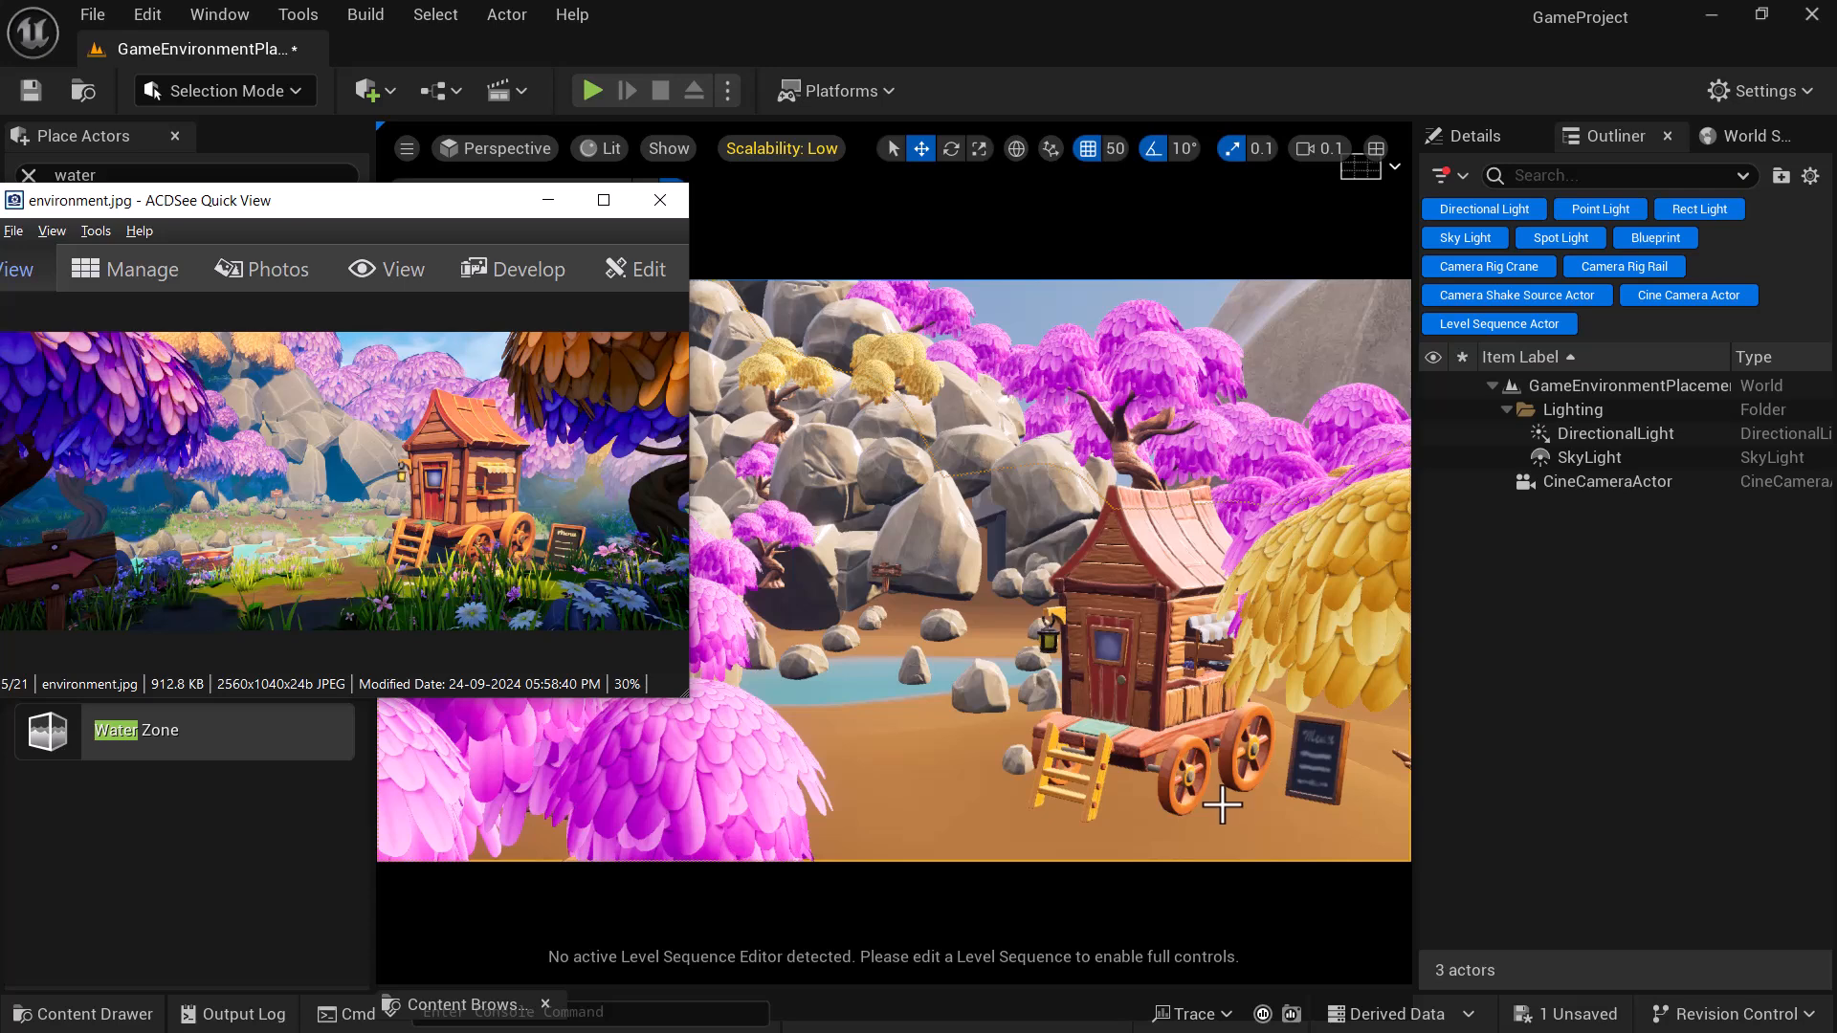
- Adjust the piloted camera's height, distance and angle to match the wagon's placement in the reference image
{"action": "left_click", "coordinate": [1229, 776]}
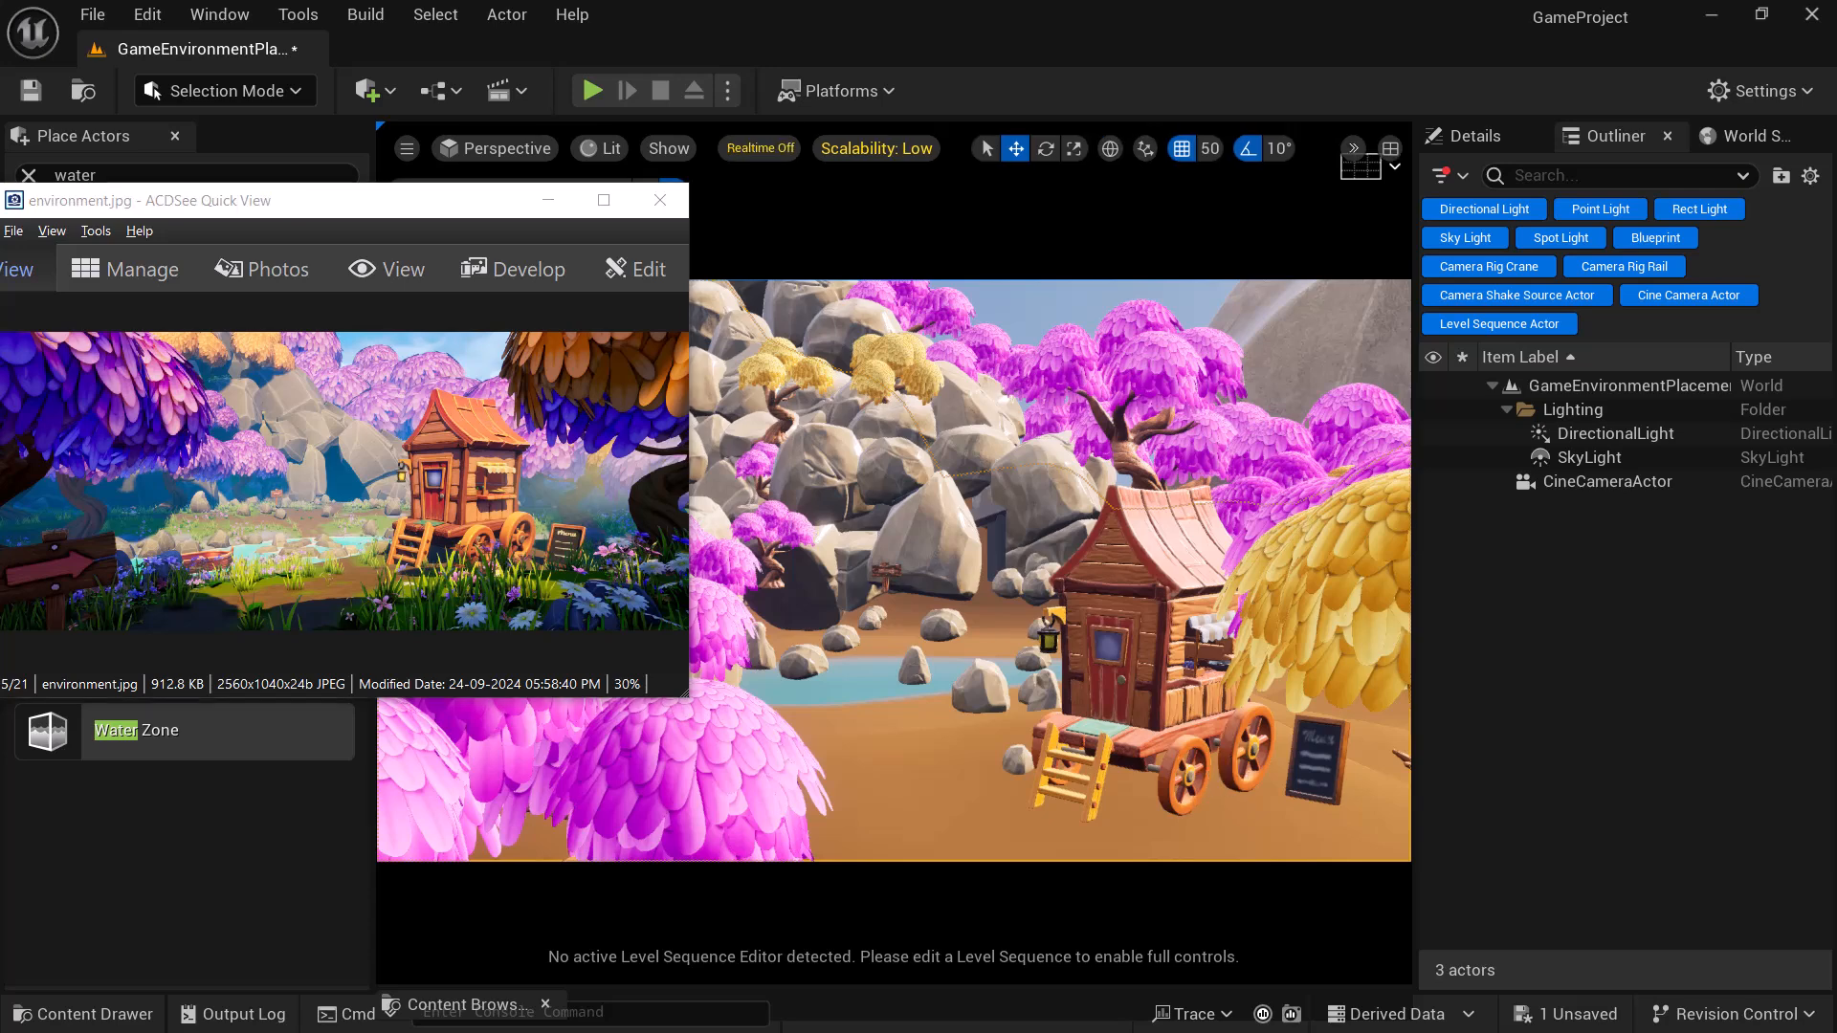
{"action": "key", "text": "s"}
{"action": "key", "text": "w"}
{"action": "key", "text": "w"}
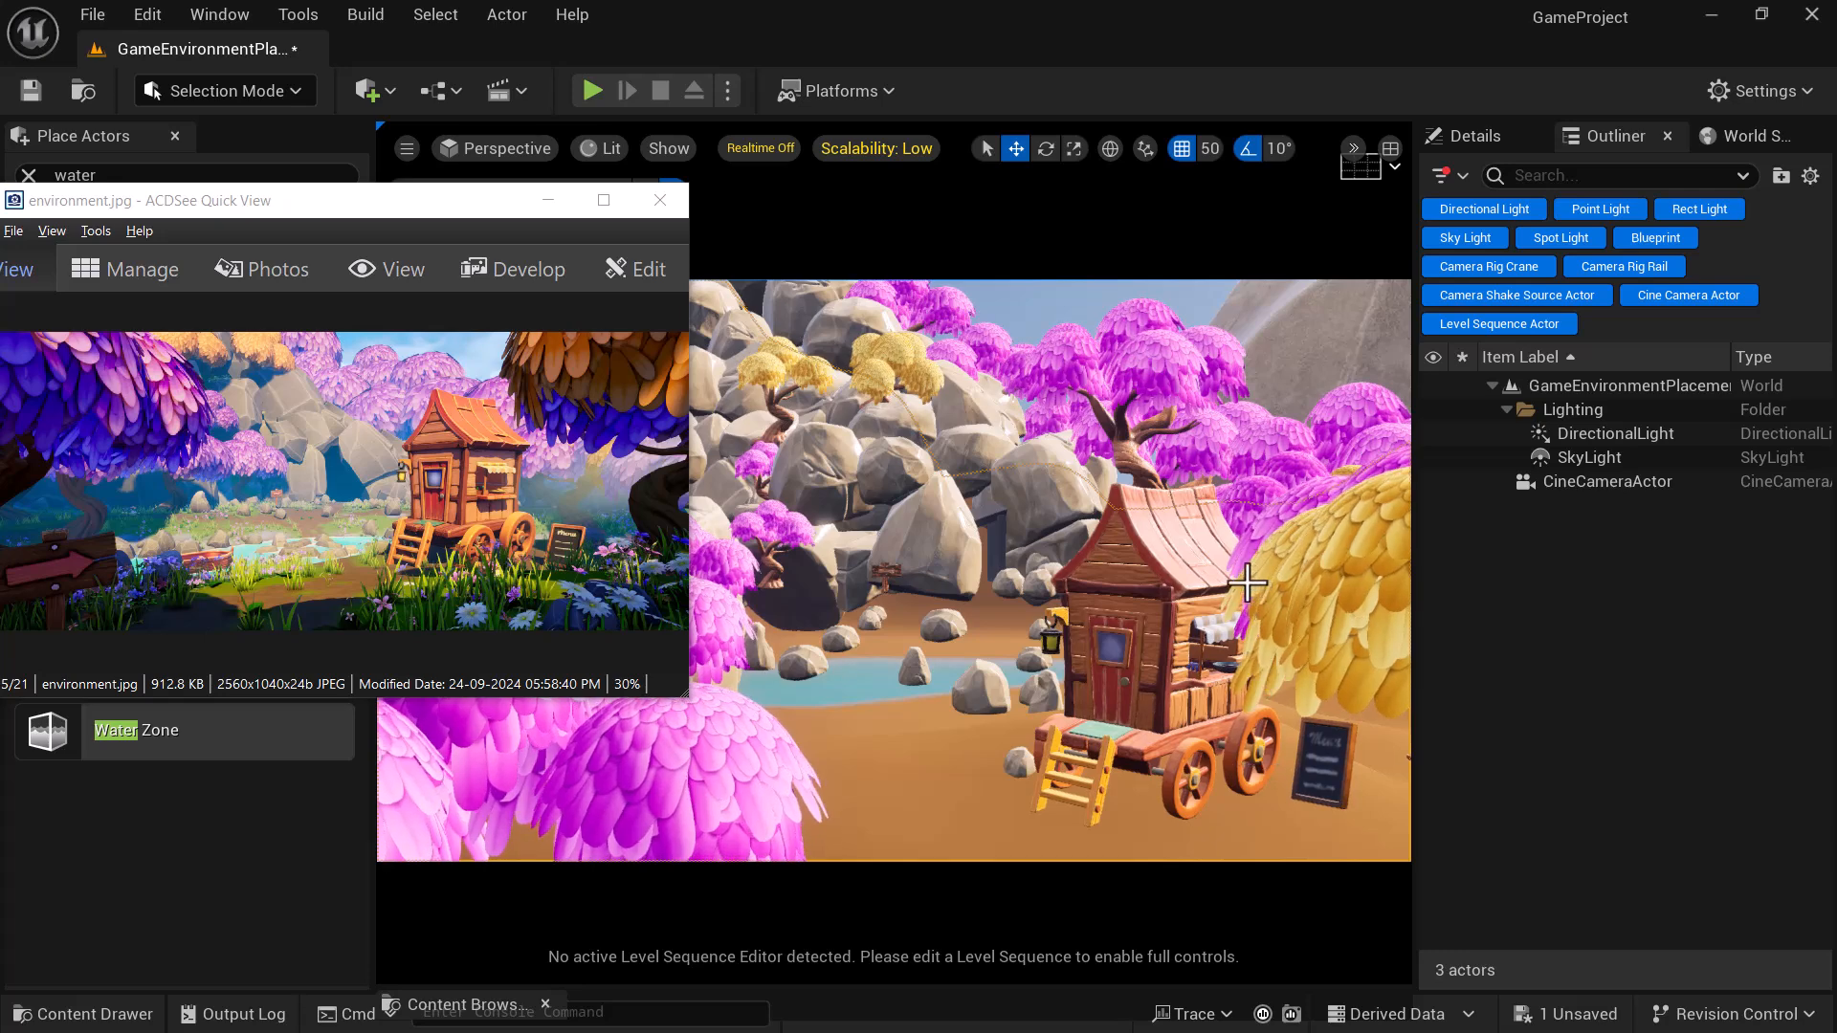
{"action": "key", "text": "d"}
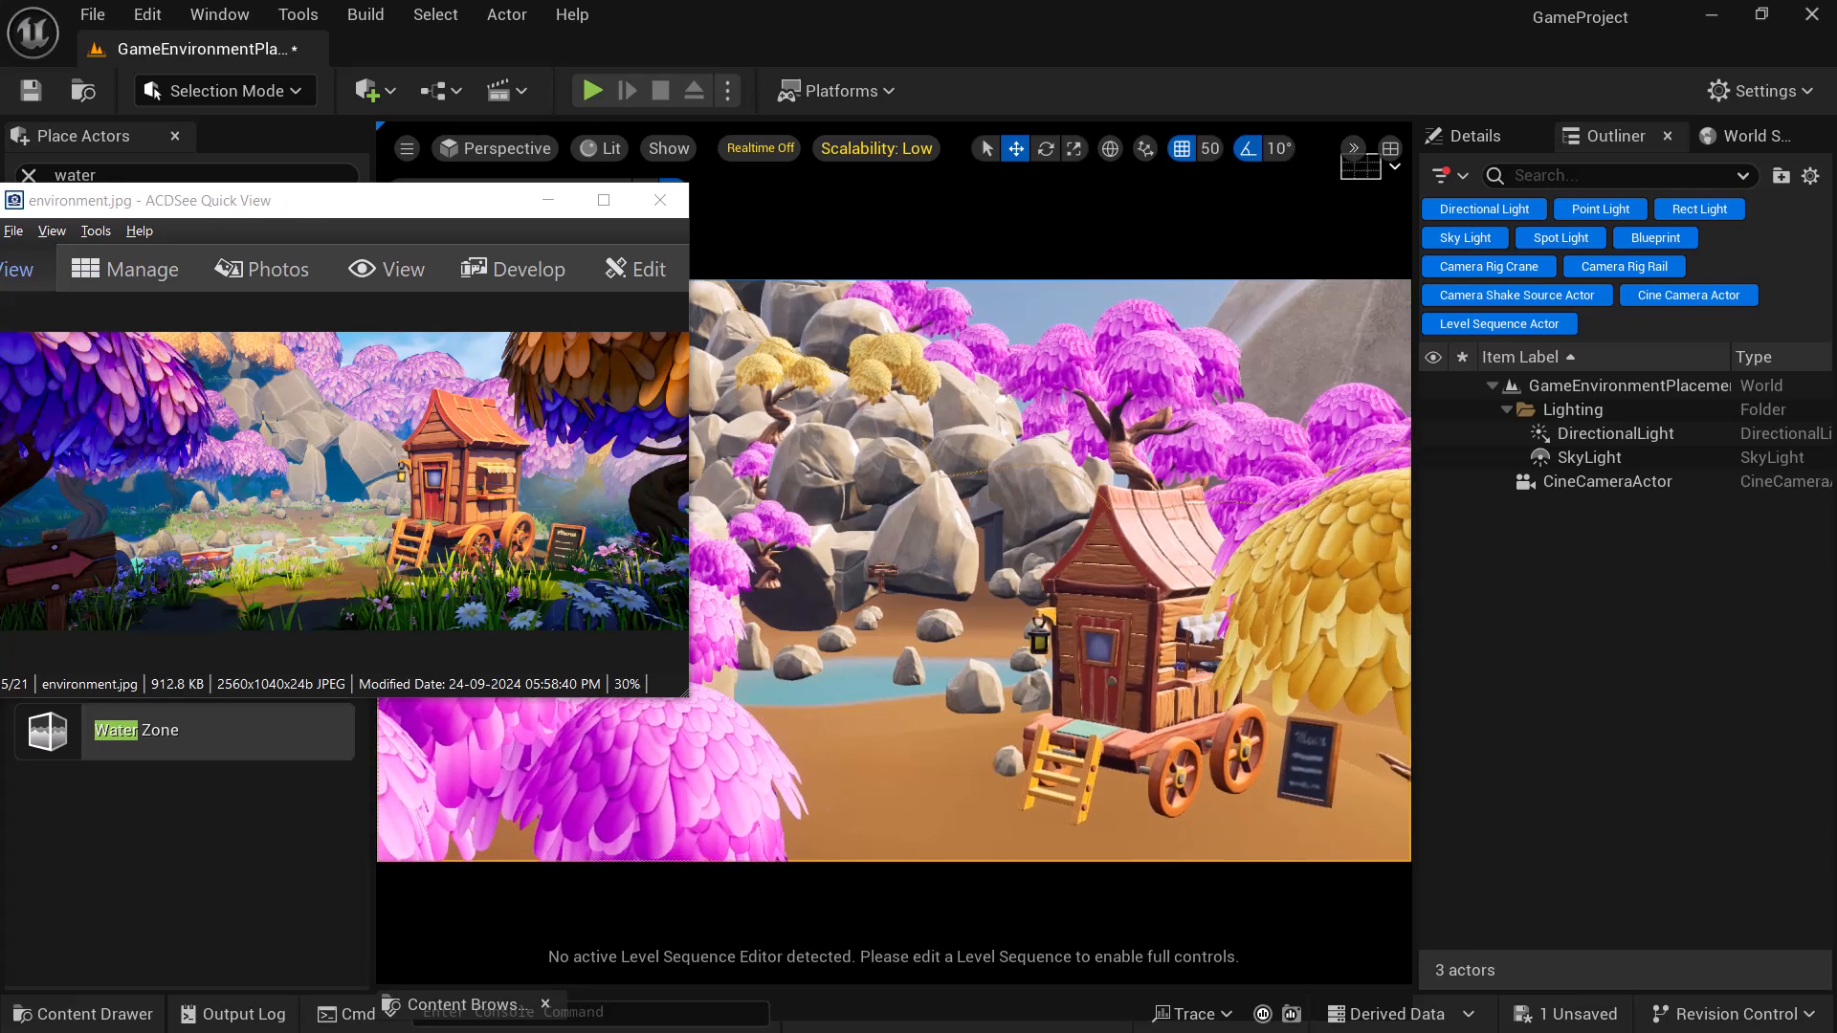
{"action": "key", "text": "w"}
{"action": "key", "text": "q"}
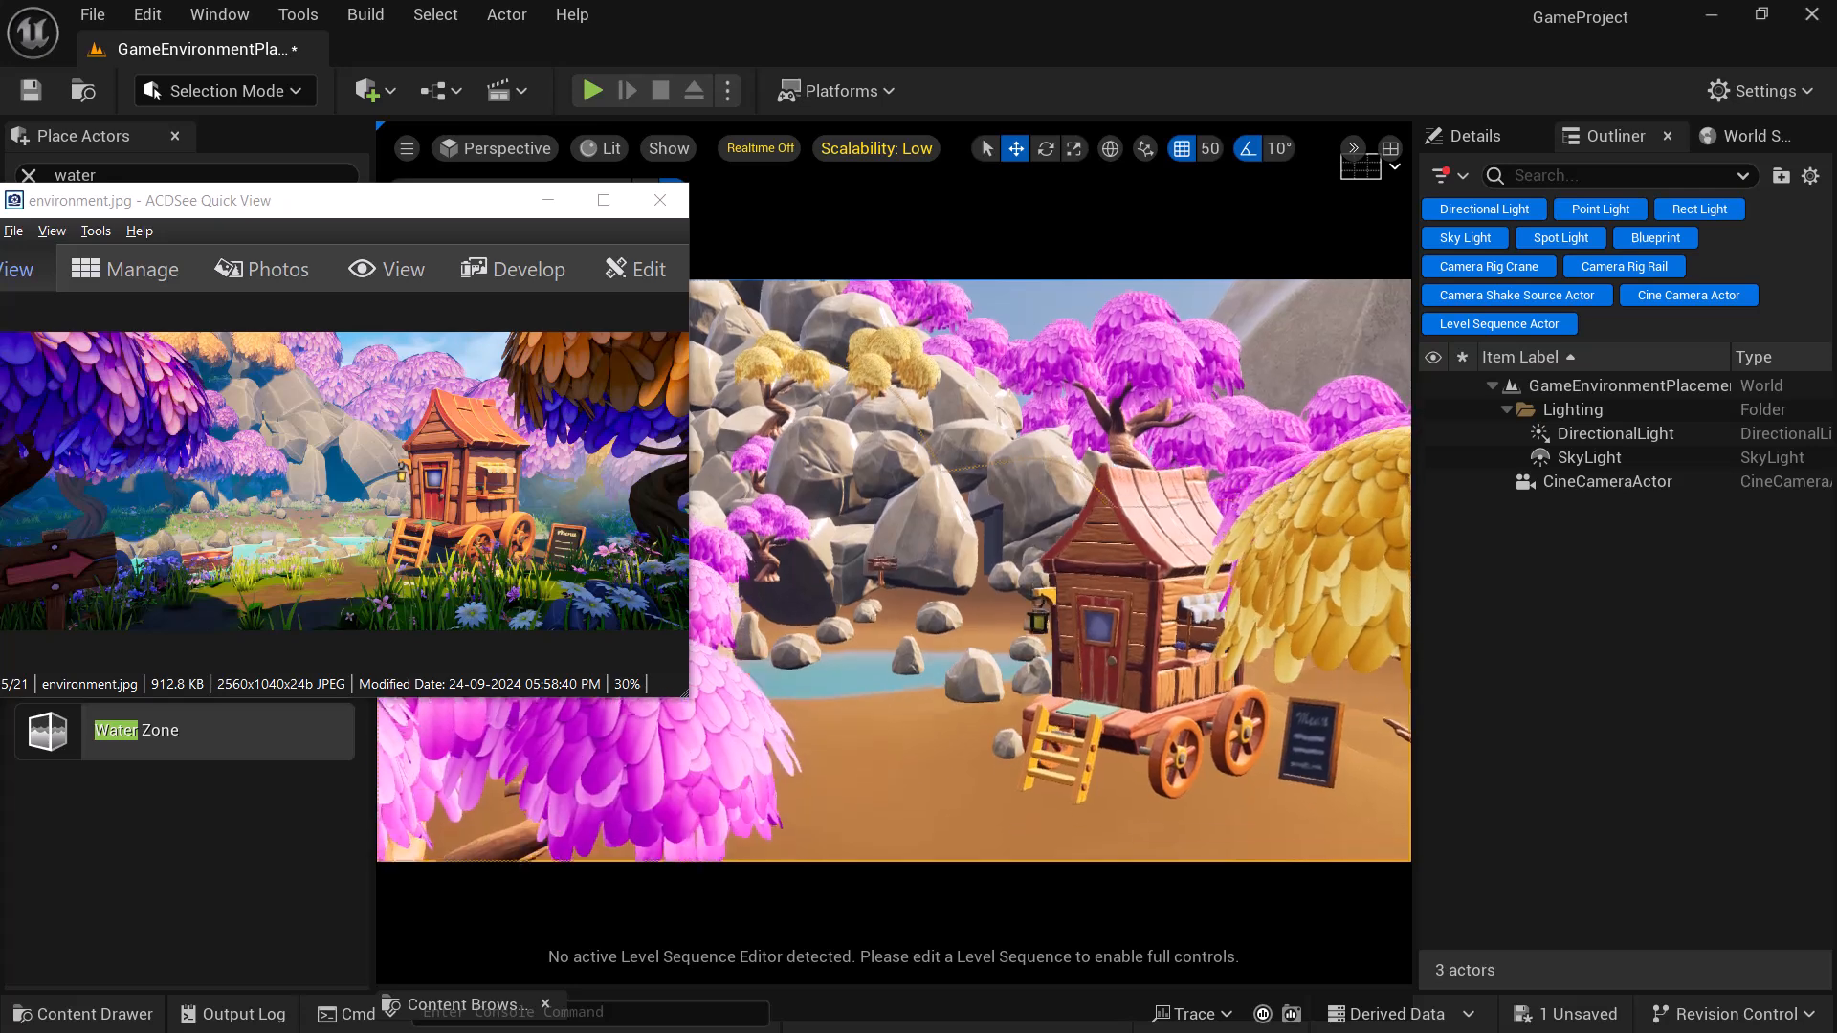
{"action": "key", "text": "e"}
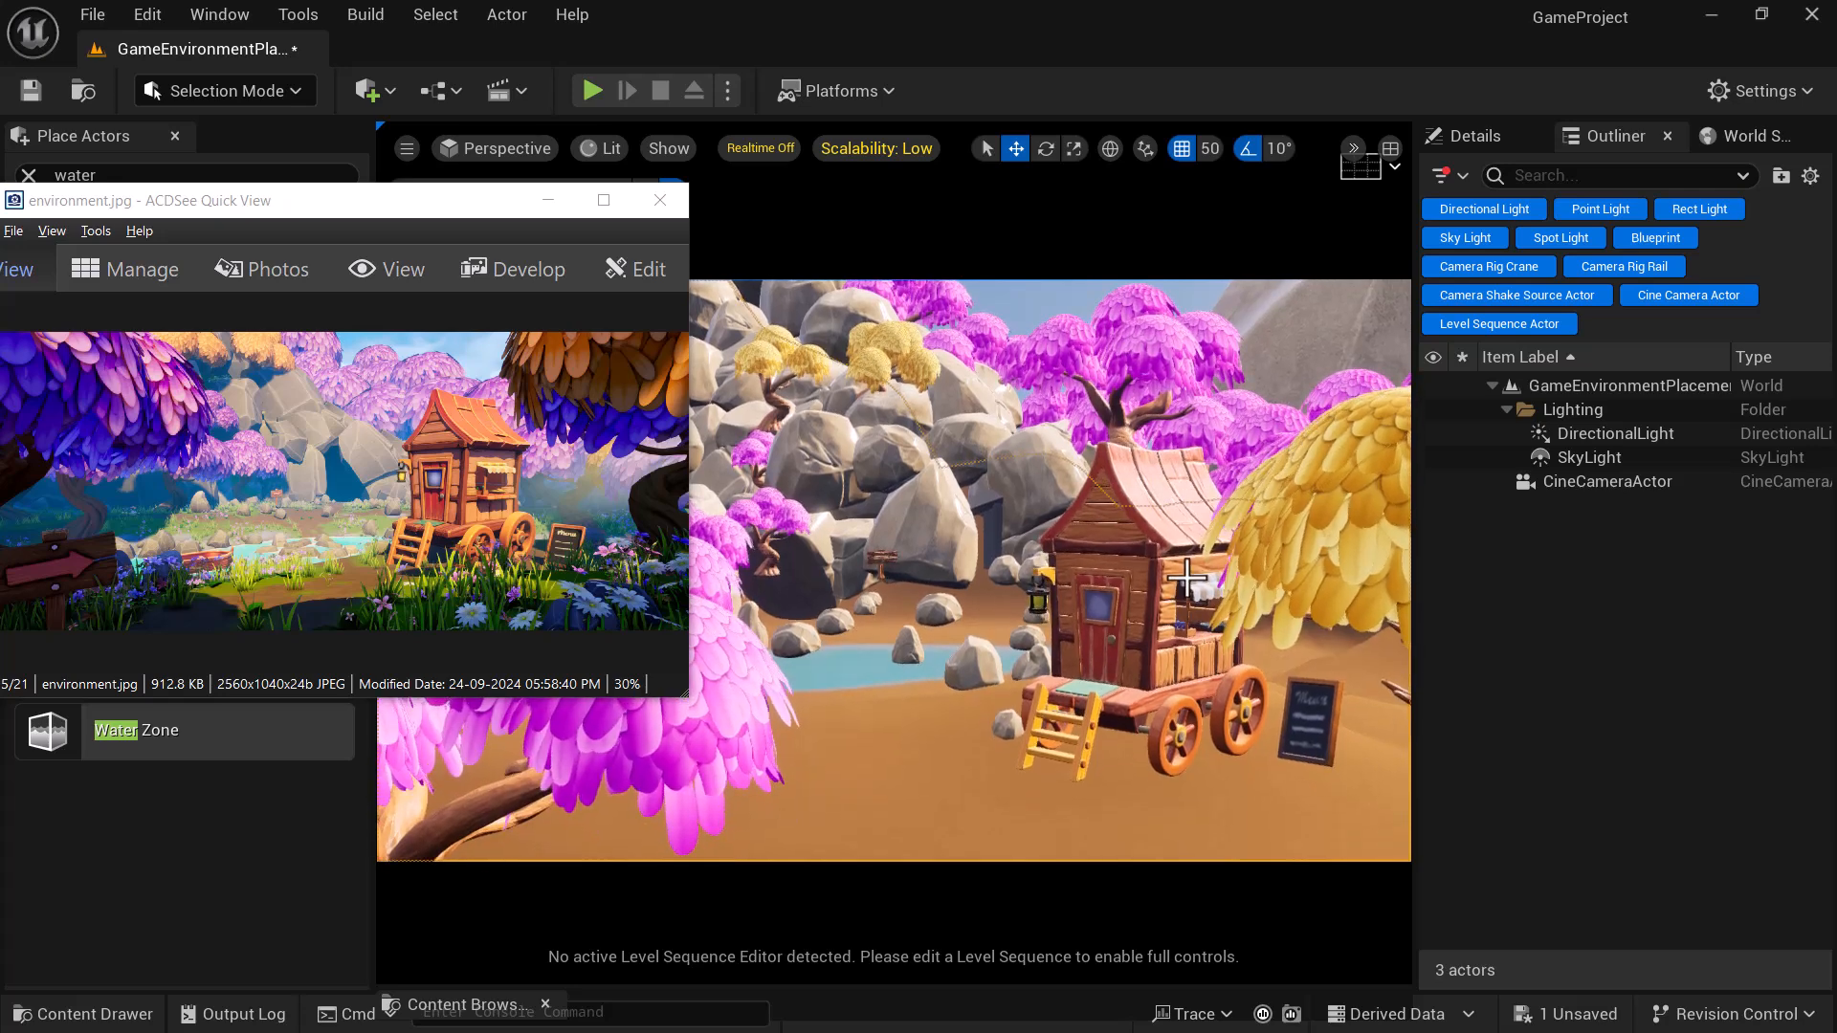
{"action": "key", "text": "q"}
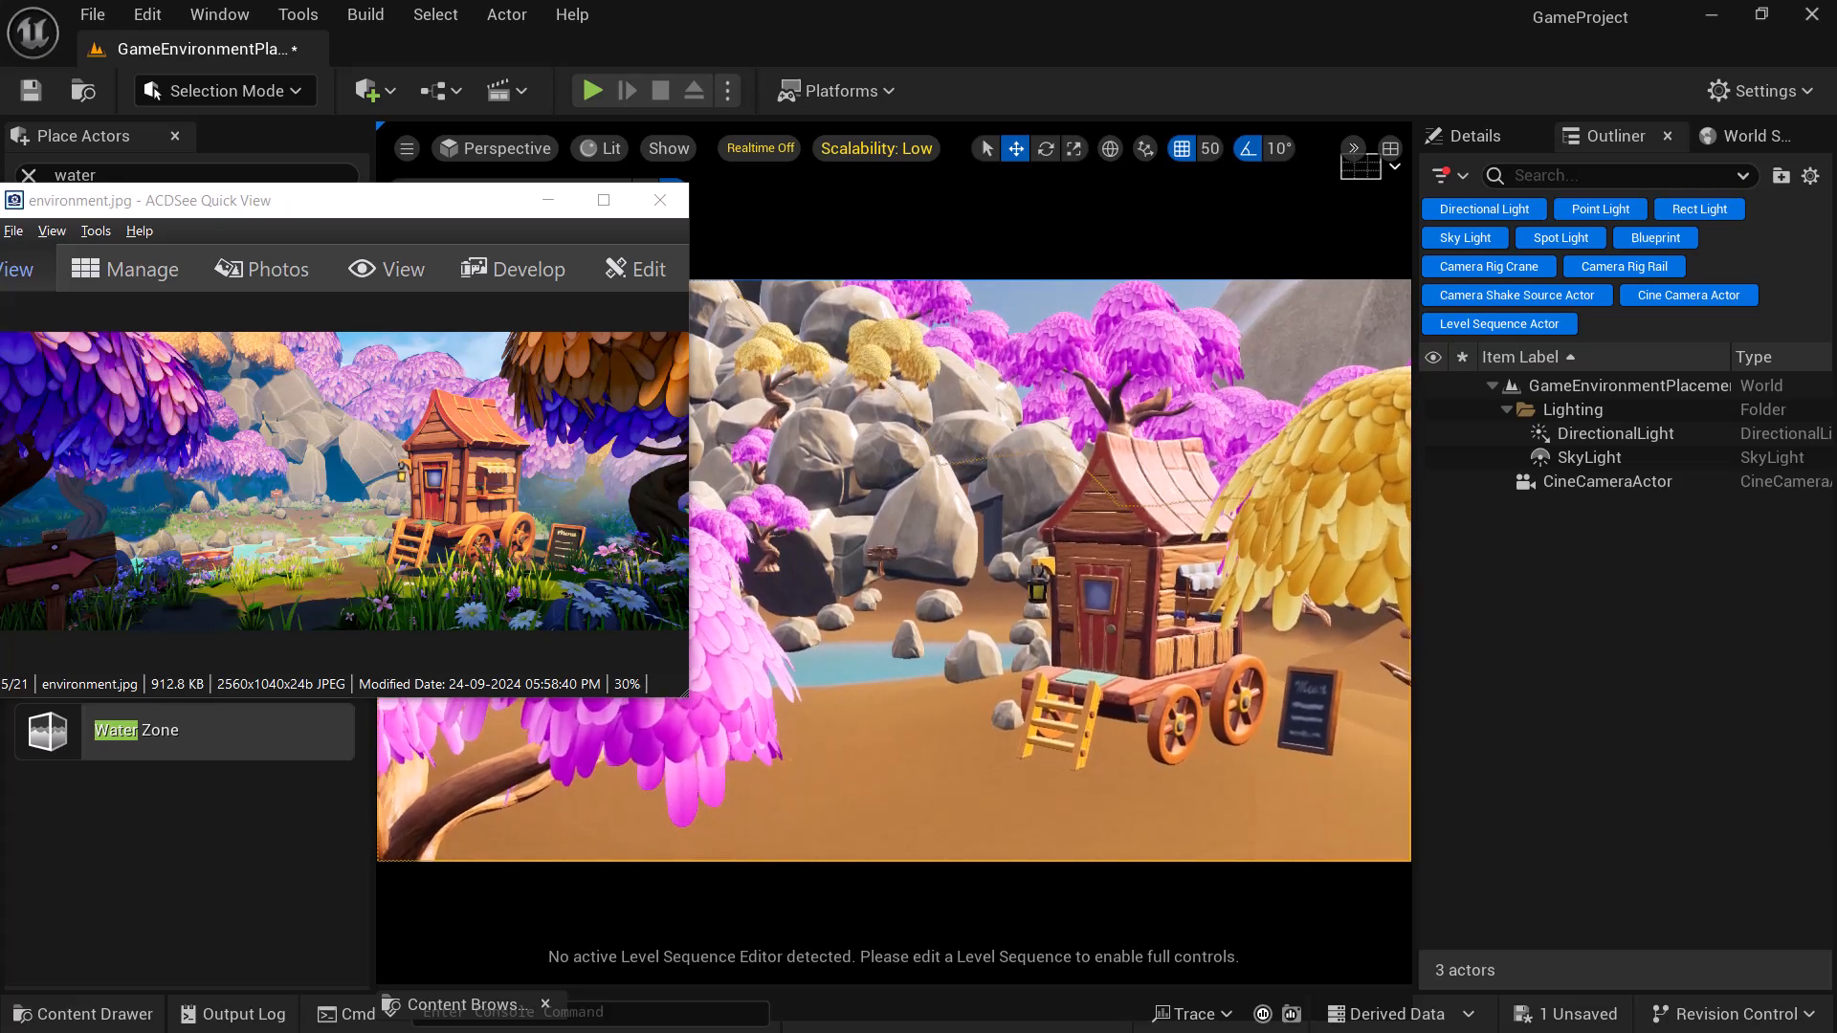
{"action": "key", "text": "w"}
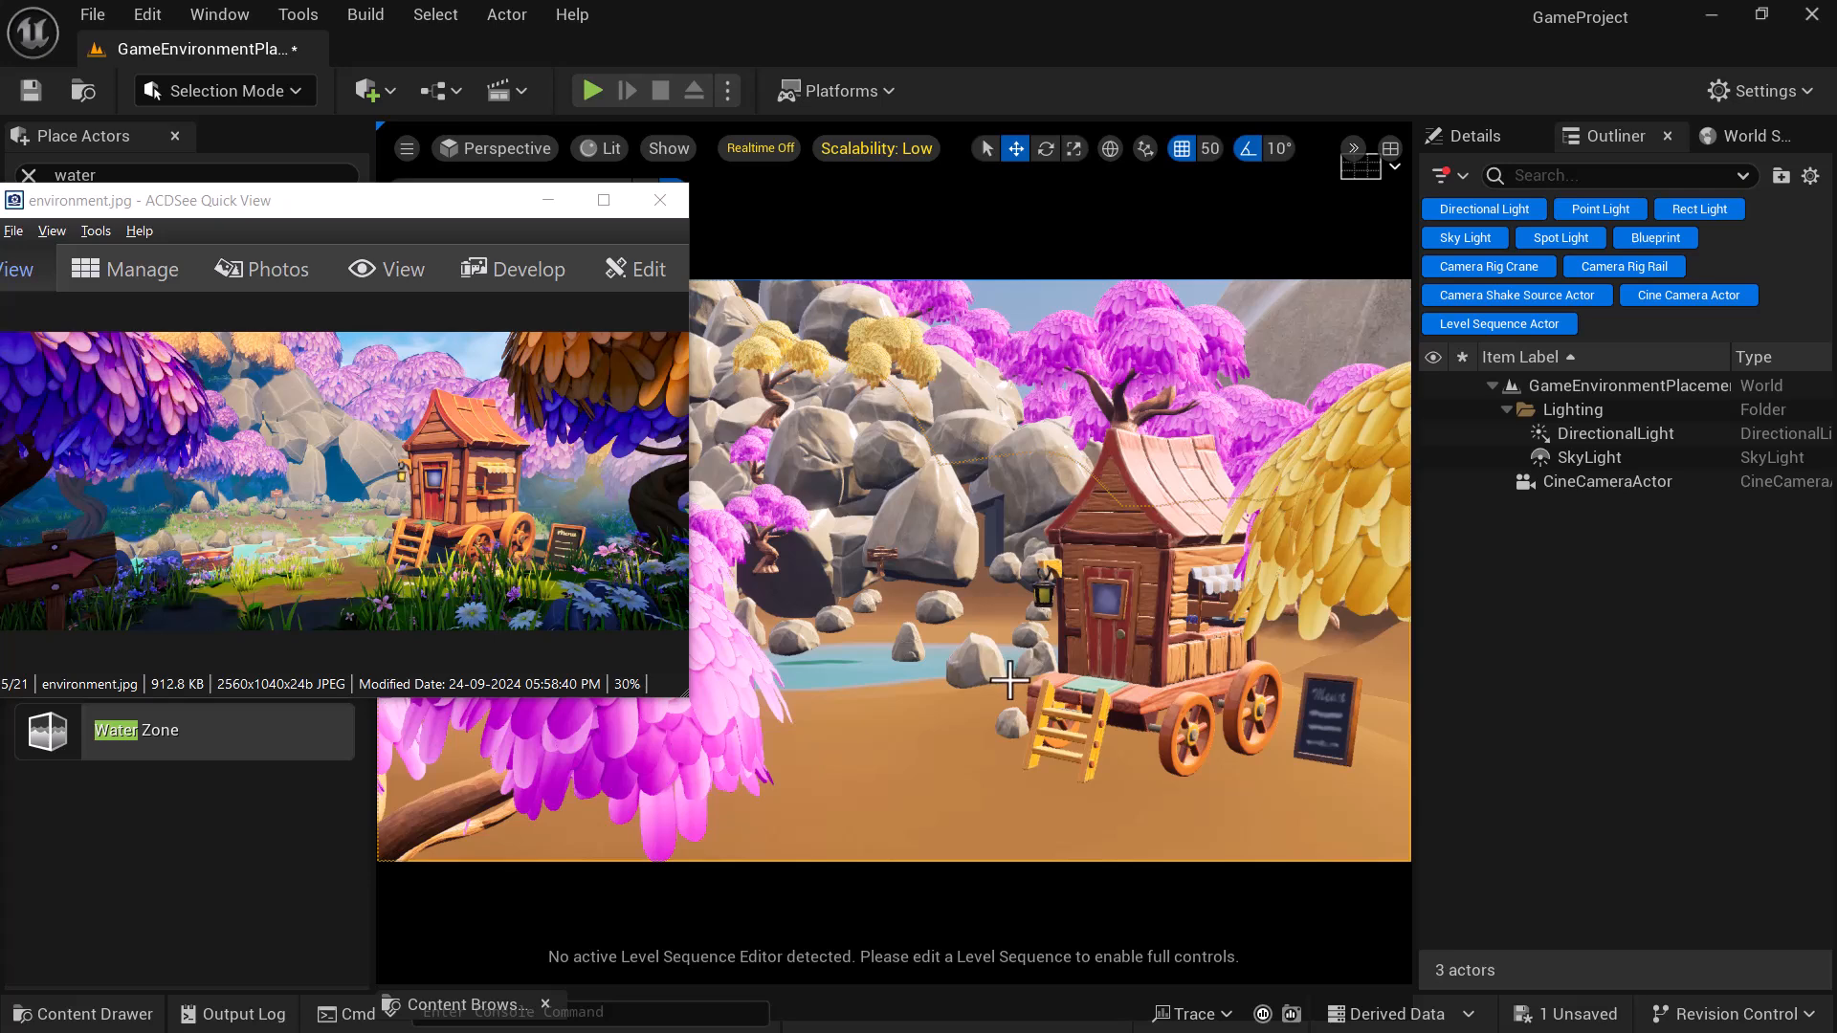
{"action": "key", "text": "w"}
{"action": "right_click_drag", "start_coordinate": [1010, 681], "coordinate": [1086, 656]}
- Move the reference image window clear of the camera view and fine-tune the camera framing around the wagon
{"action": "left_click_drag", "start_coordinate": [385, 201], "coordinate": [360, 142]}
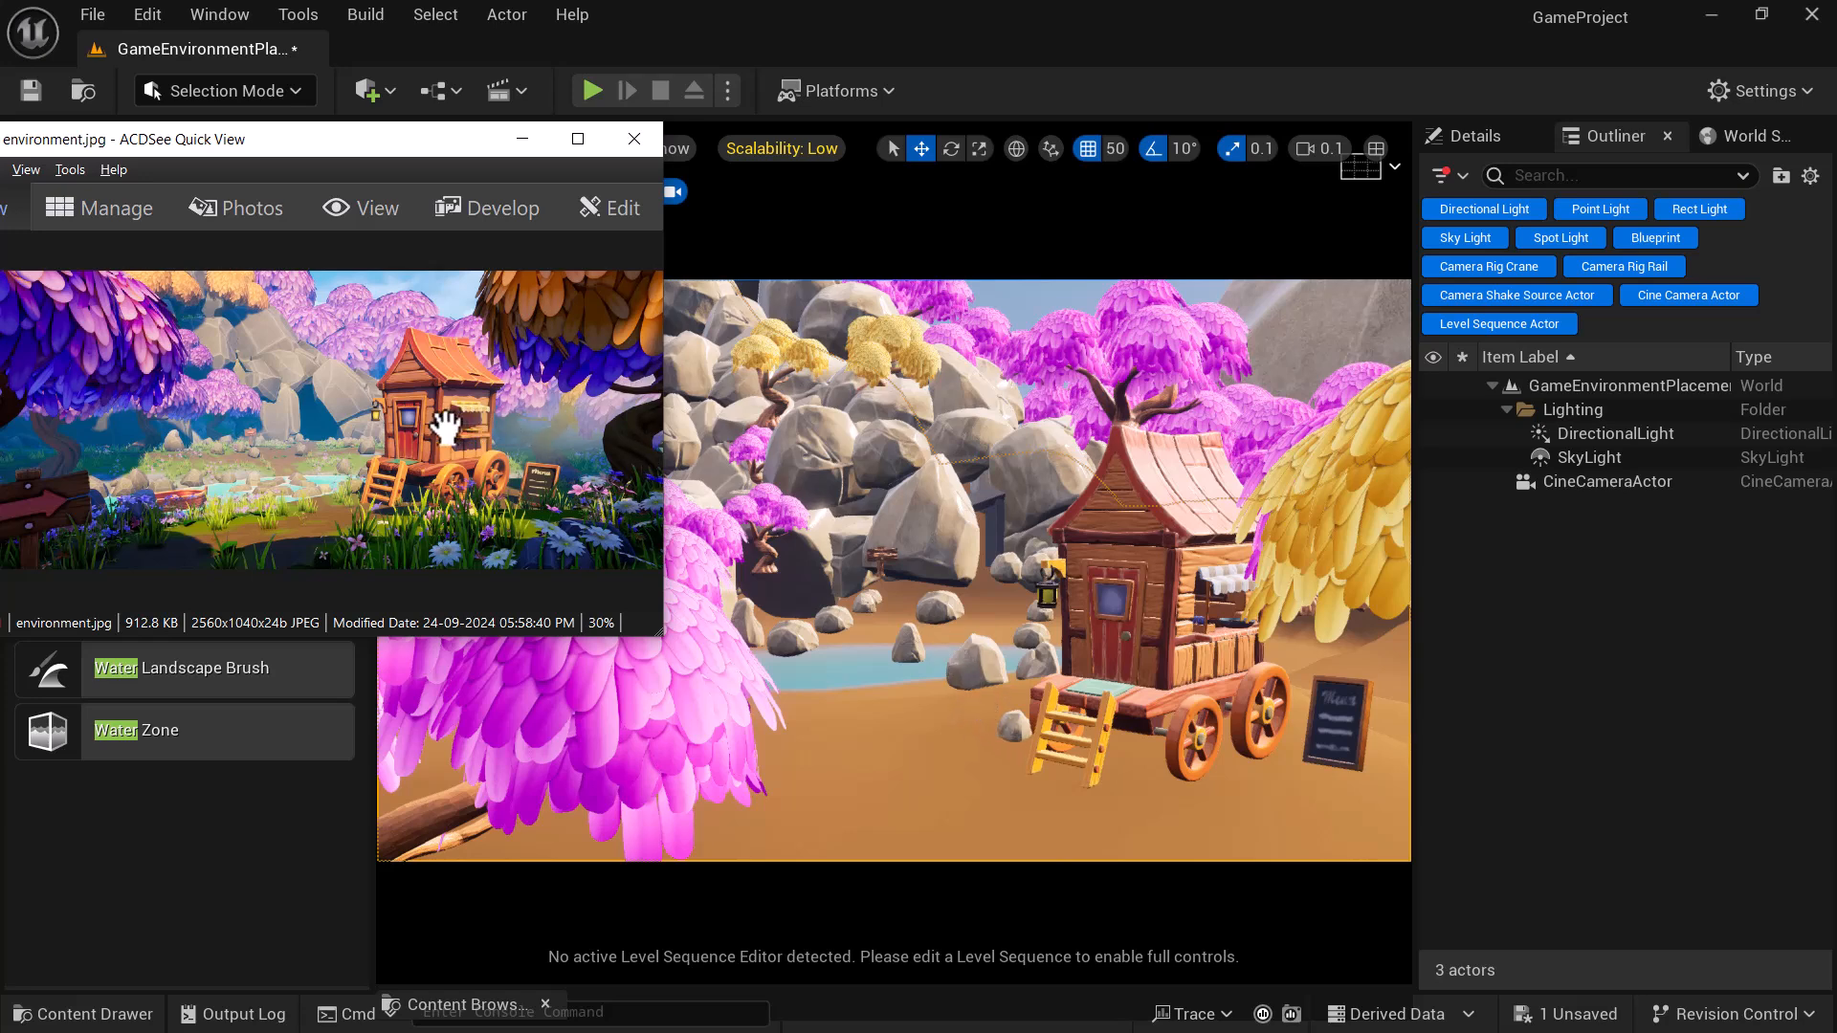
{"action": "left_click", "coordinate": [1014, 681]}
{"action": "key", "text": "ctrl+r"}
{"action": "middle_click_drag", "start_coordinate": [1014, 682], "coordinate": [1009, 698]}
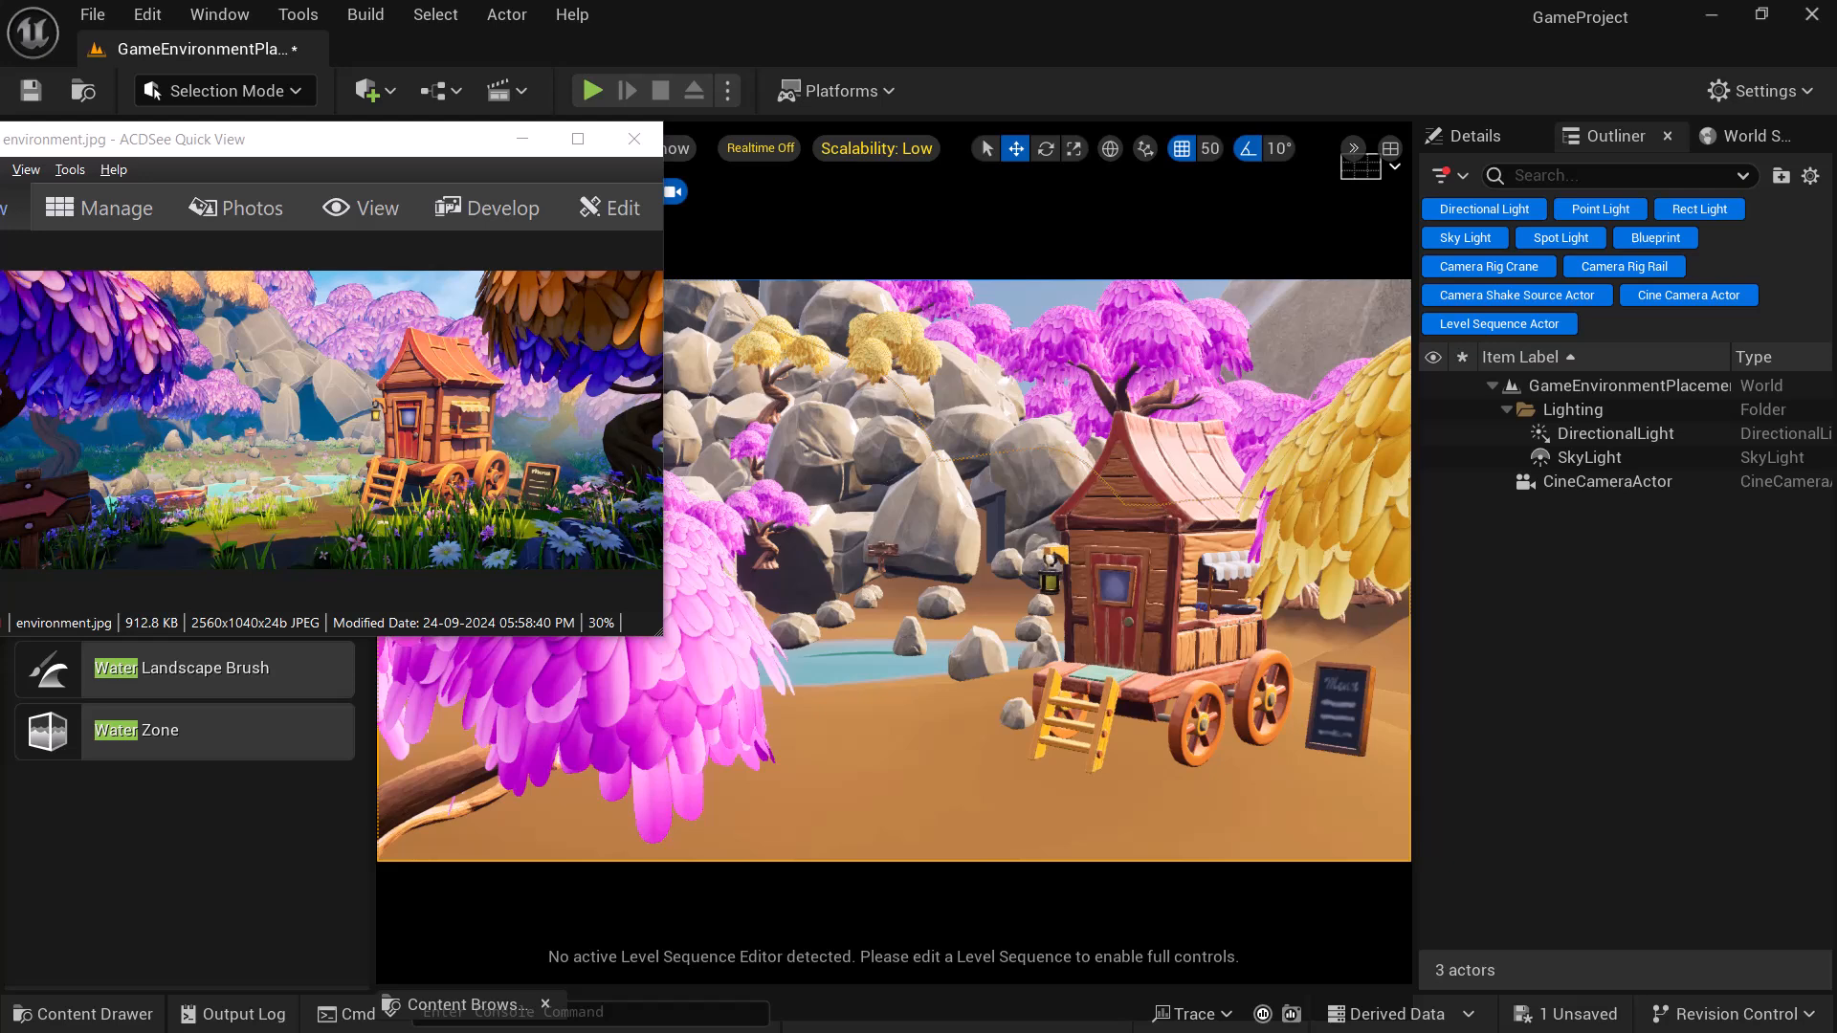
{"action": "right_click_drag", "start_coordinate": [1172, 730], "coordinate": [1167, 750], "text": "alt"}
- Try a Current Focal Length of 30 on the CineCameraActor, and set it to 20 instead
{"action": "left_click", "coordinate": [1603, 484]}
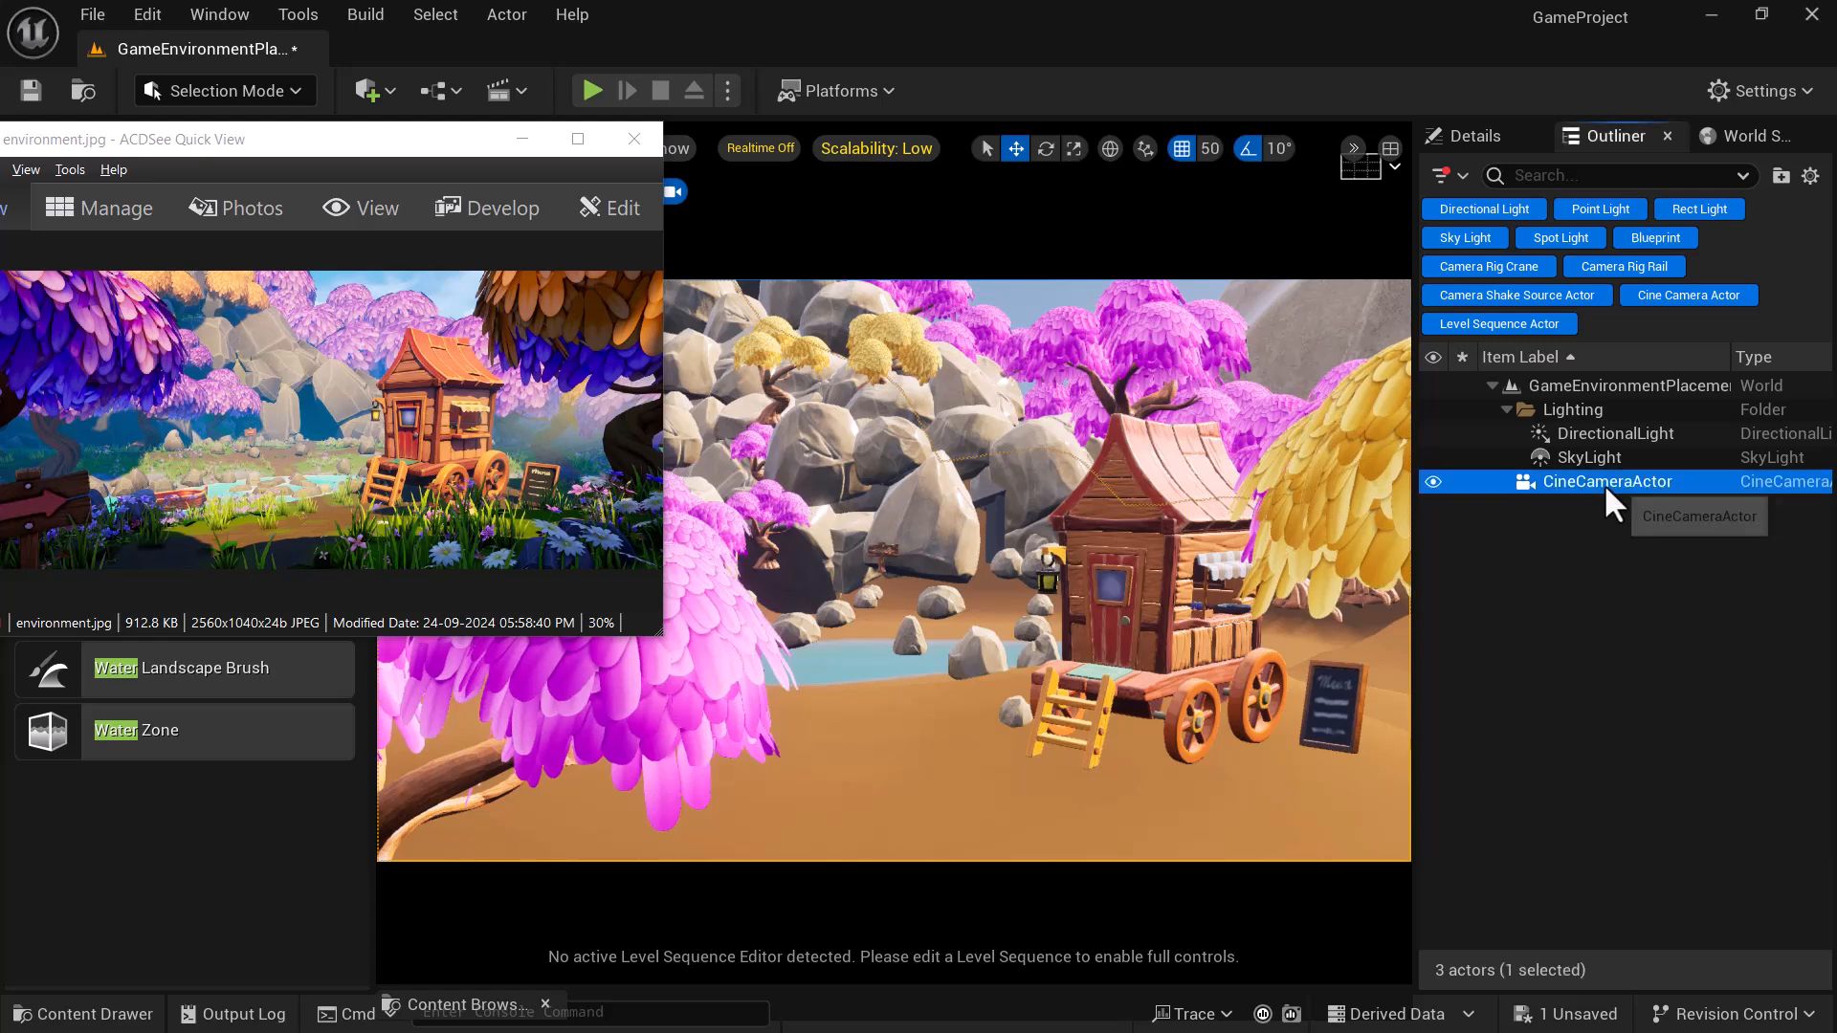
{"action": "left_click", "coordinate": [1484, 134]}
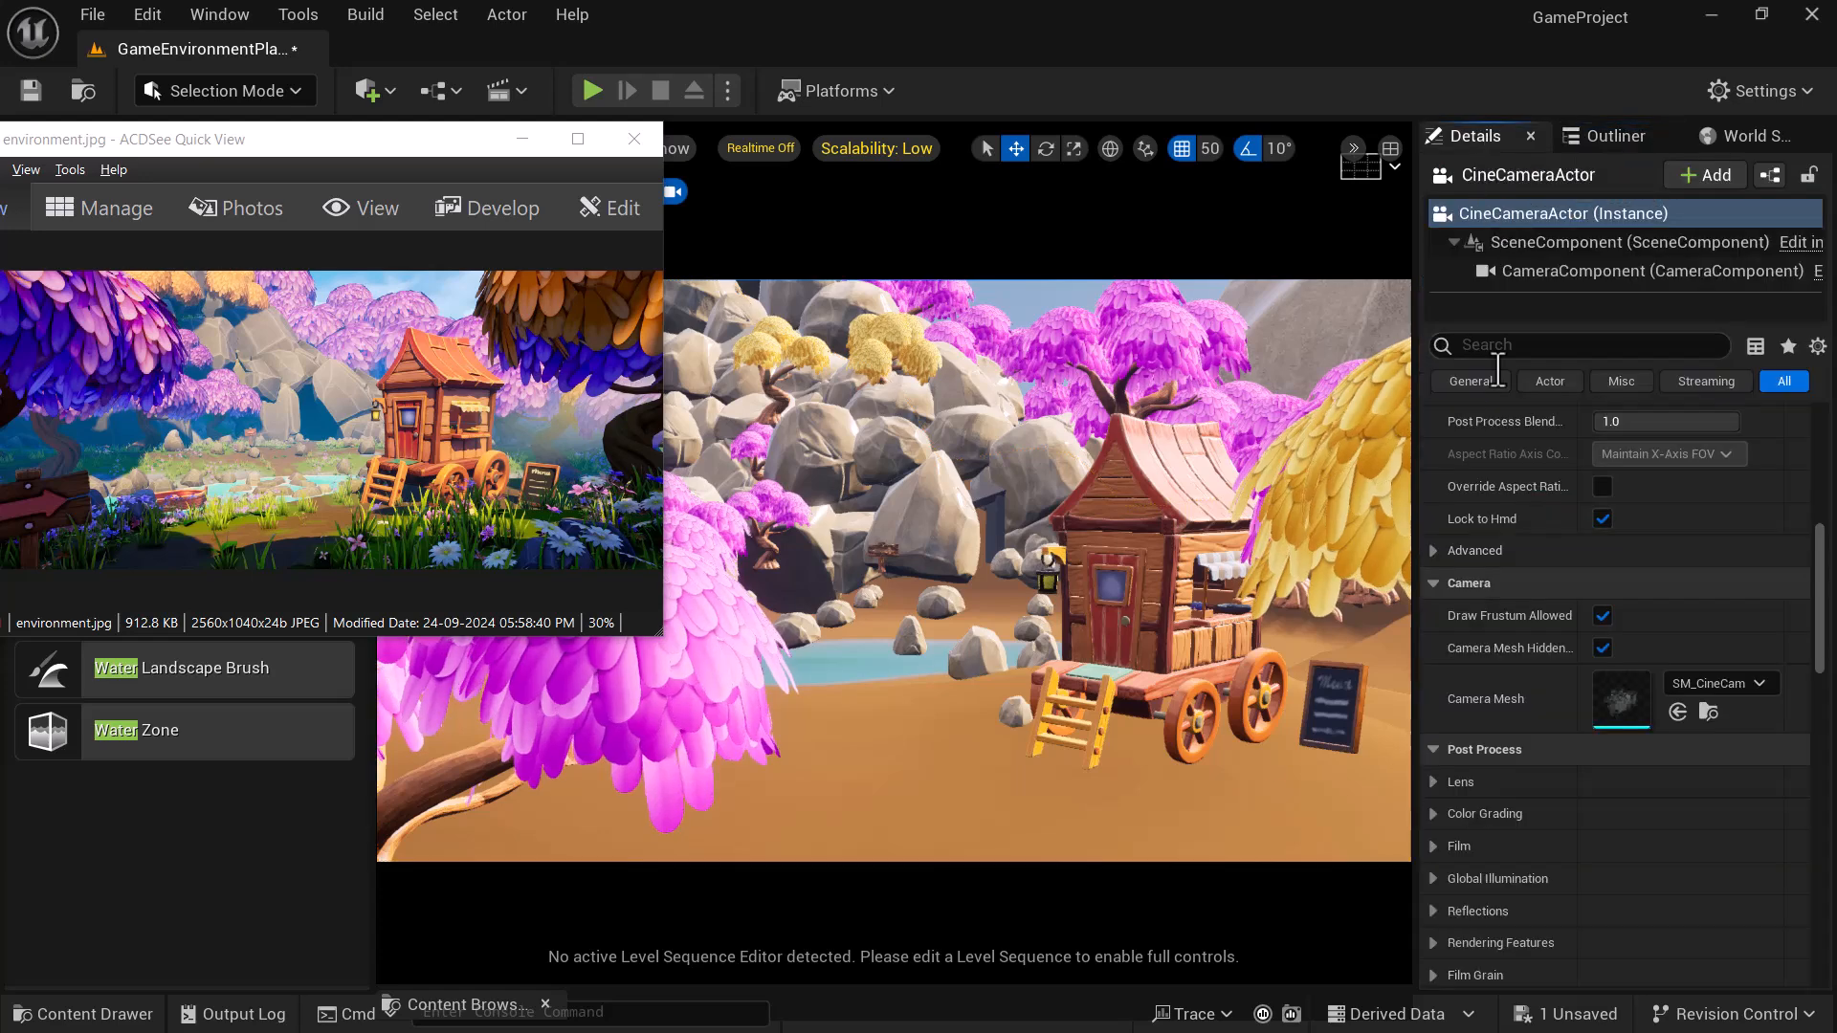
{"action": "scroll", "coordinate": [1569, 626], "scroll_direction": "up", "scroll_amount": 5}
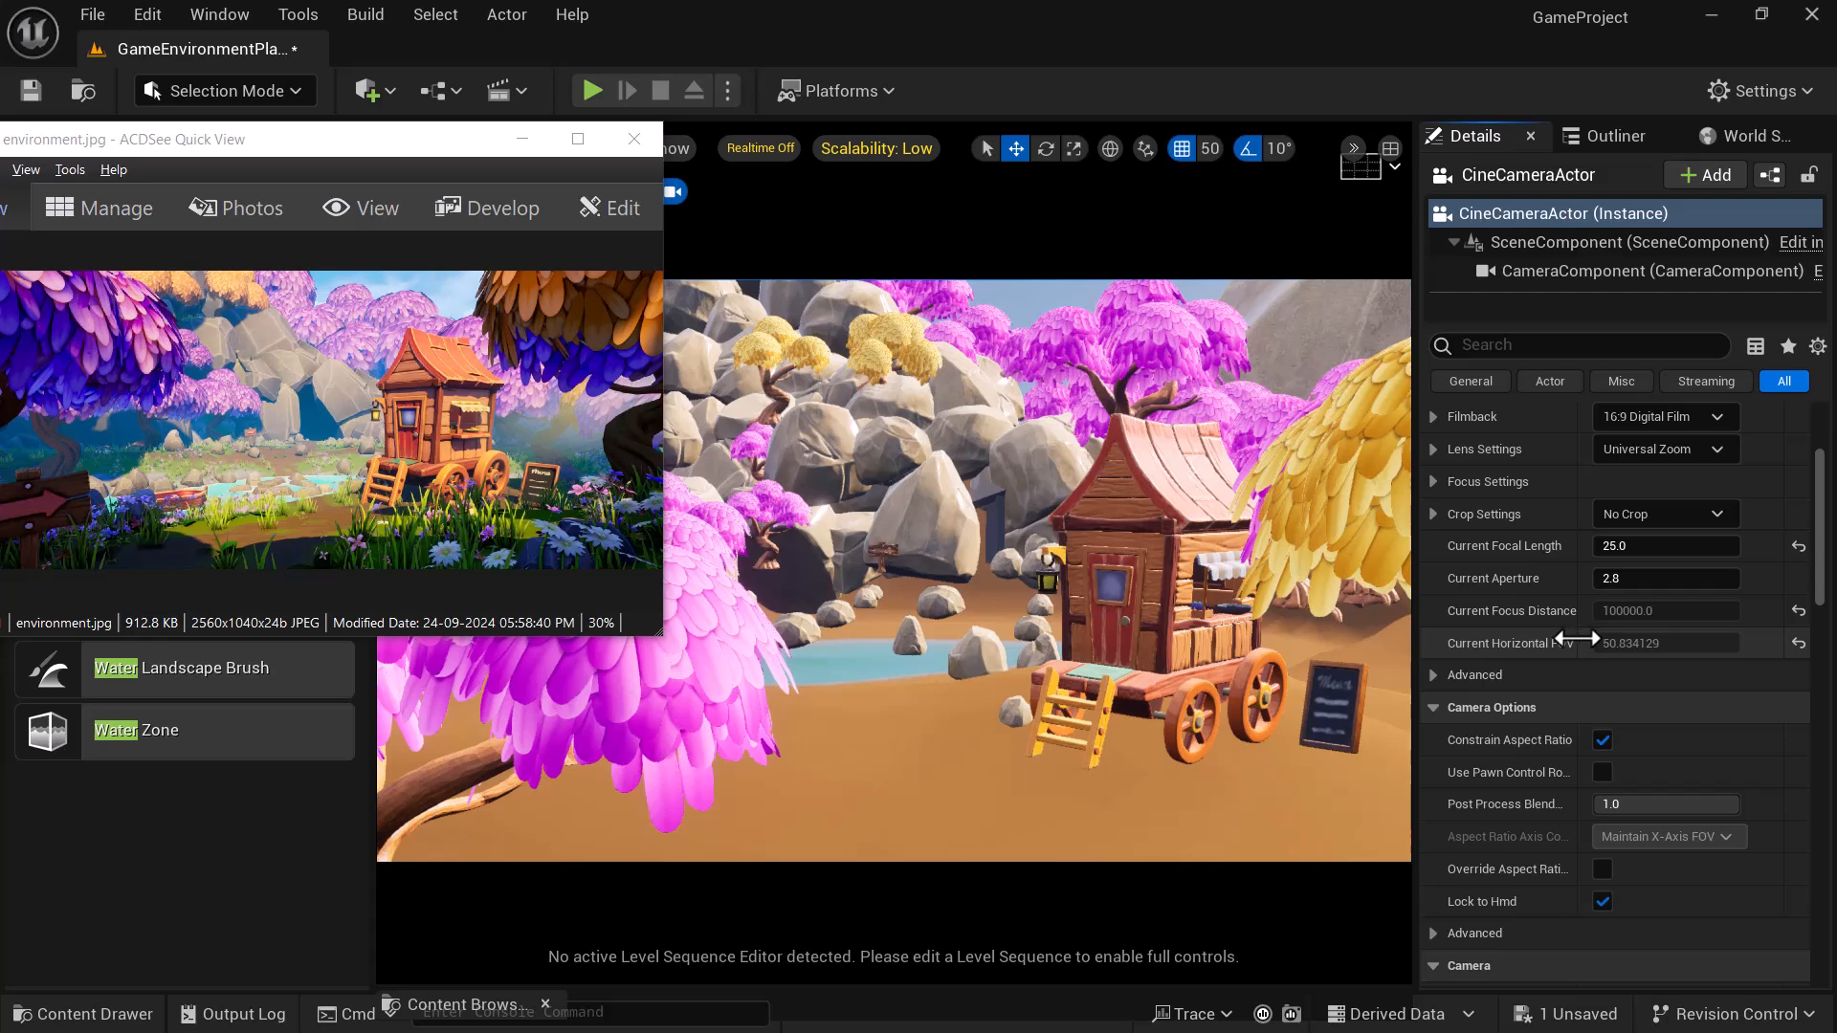
{"action": "left_click", "coordinate": [1656, 543]}
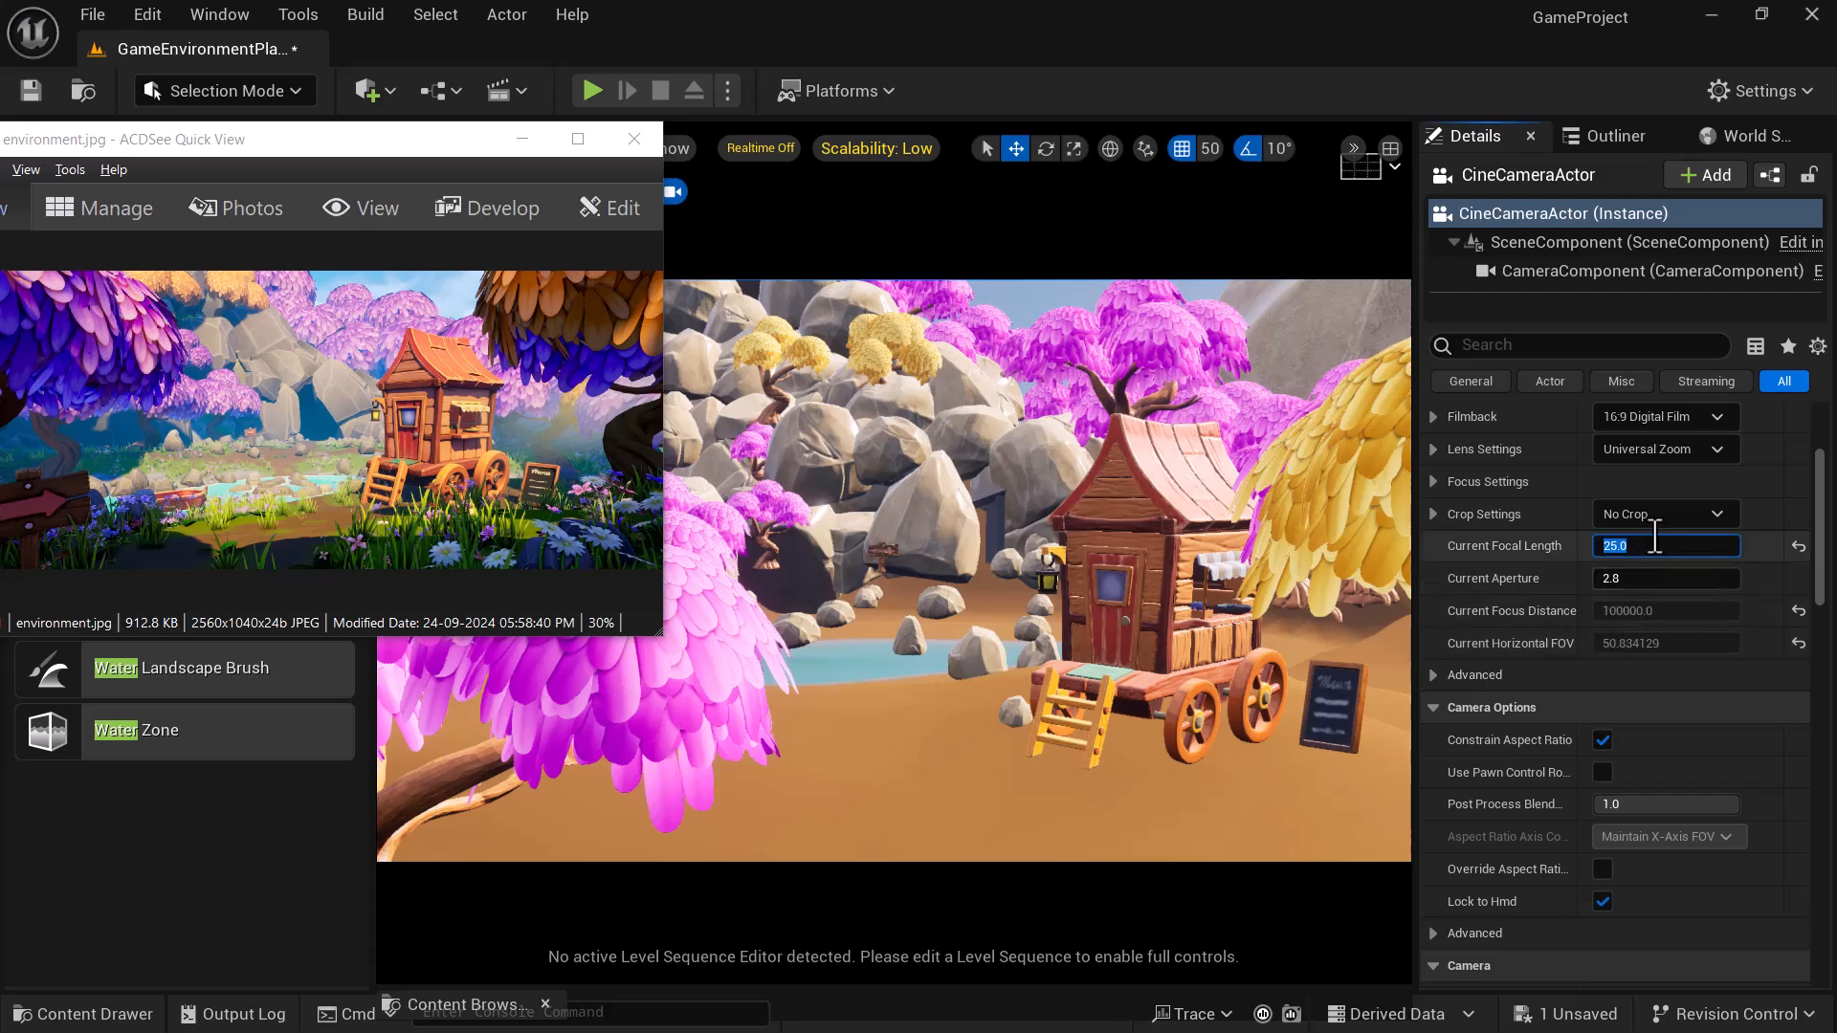
{"action": "type", "text": "30"}
{"action": "key", "text": "Return"}
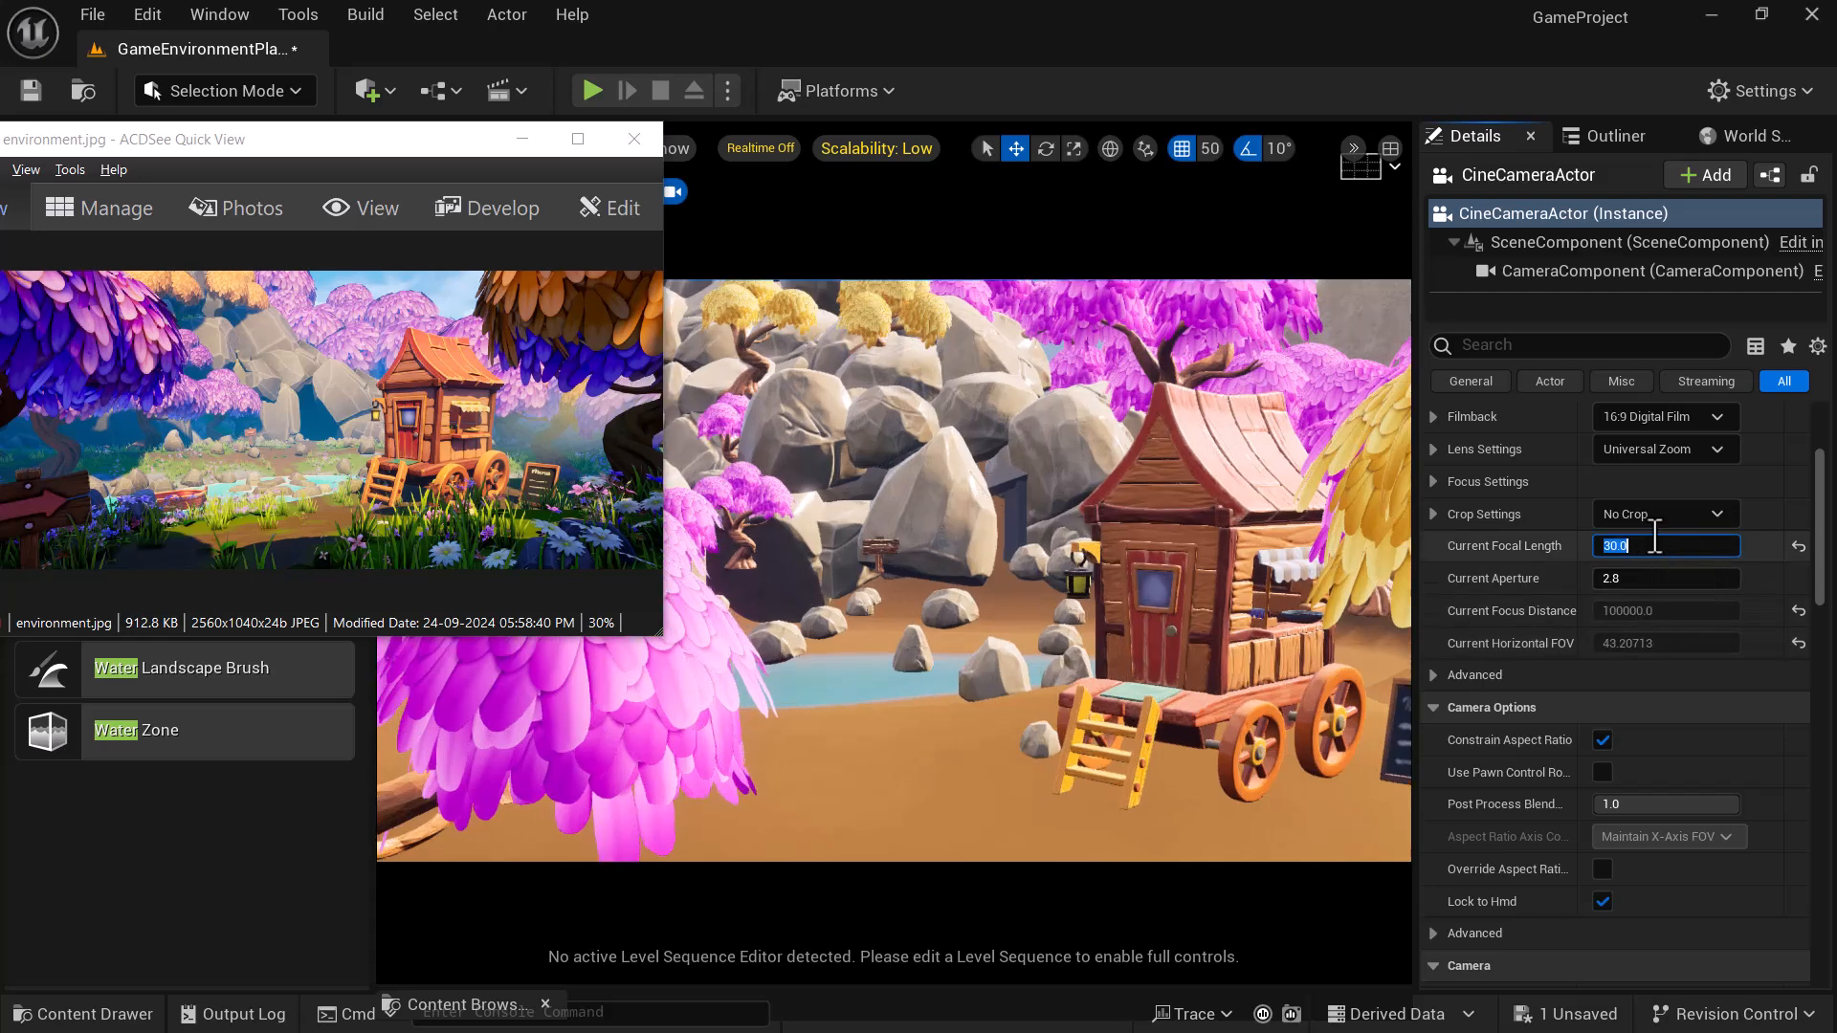
{"action": "key", "text": "Return"}
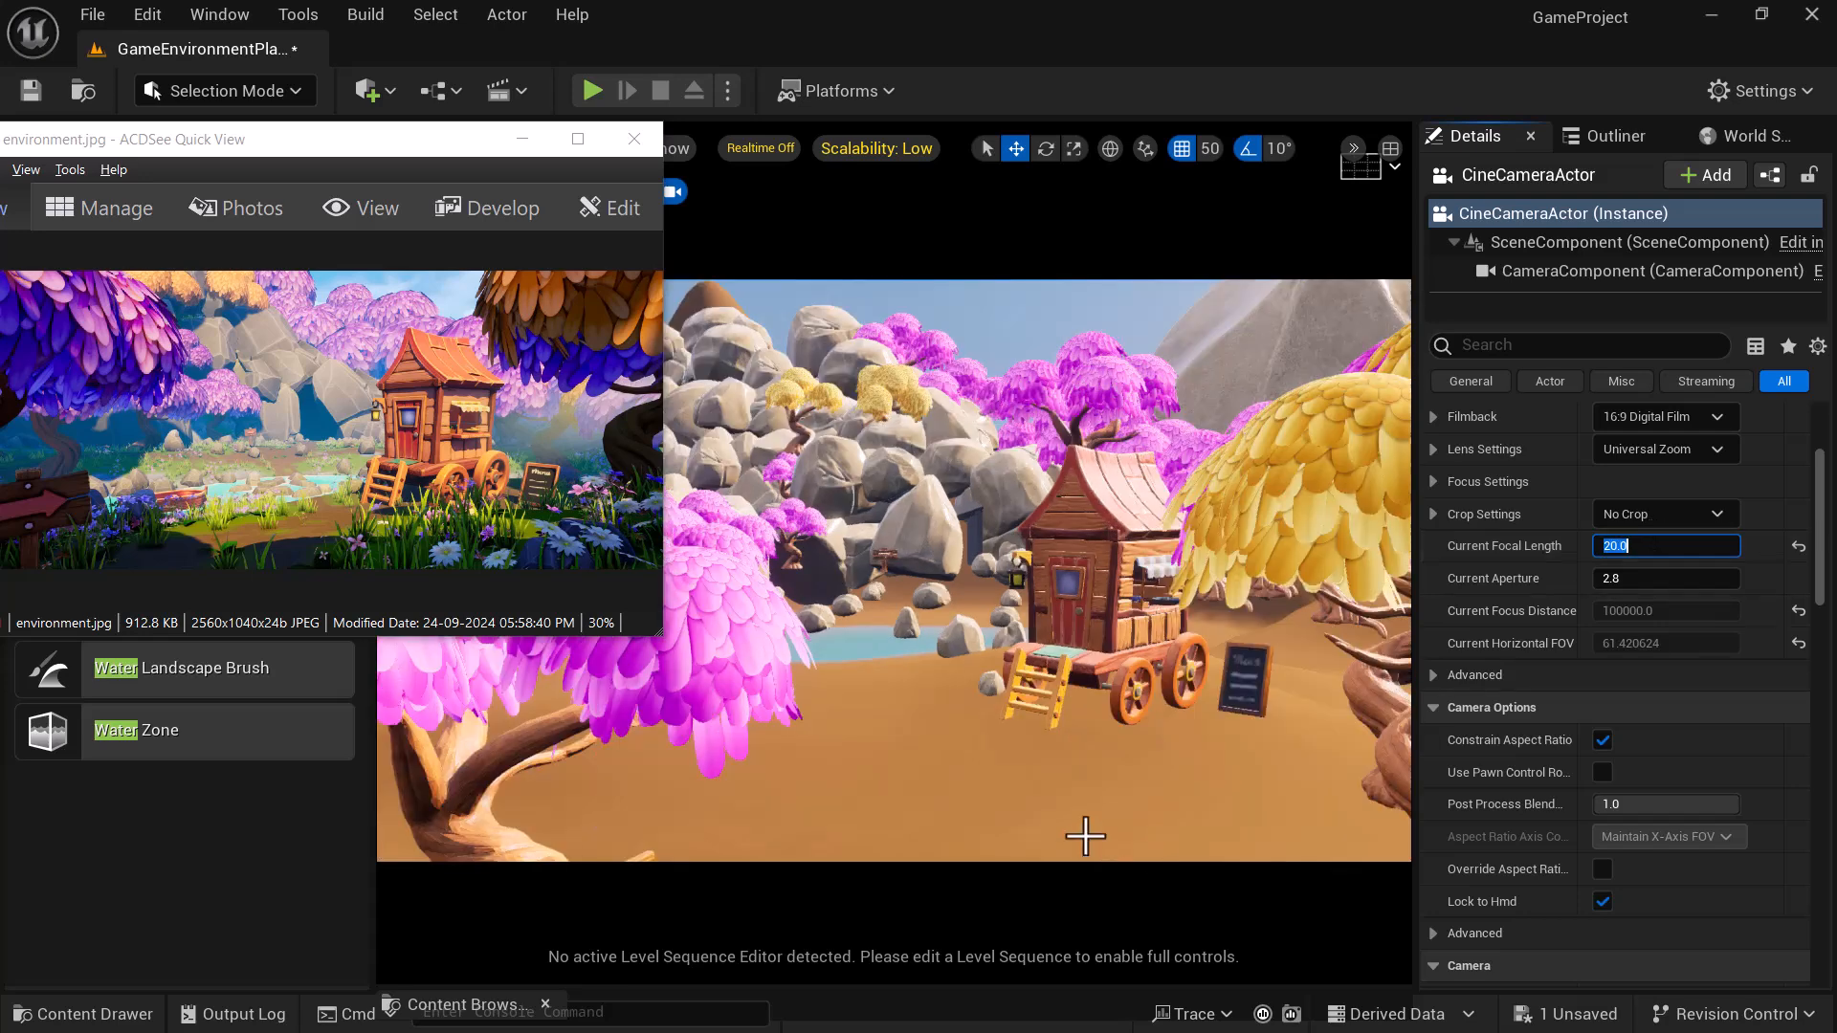
- Lower the camera so the wooden arrow sign and the tree trunk beside it come into the foreground
{"action": "key", "text": "w"}
{"action": "right_click_drag", "start_coordinate": [1091, 681], "coordinate": [1091, 681]}
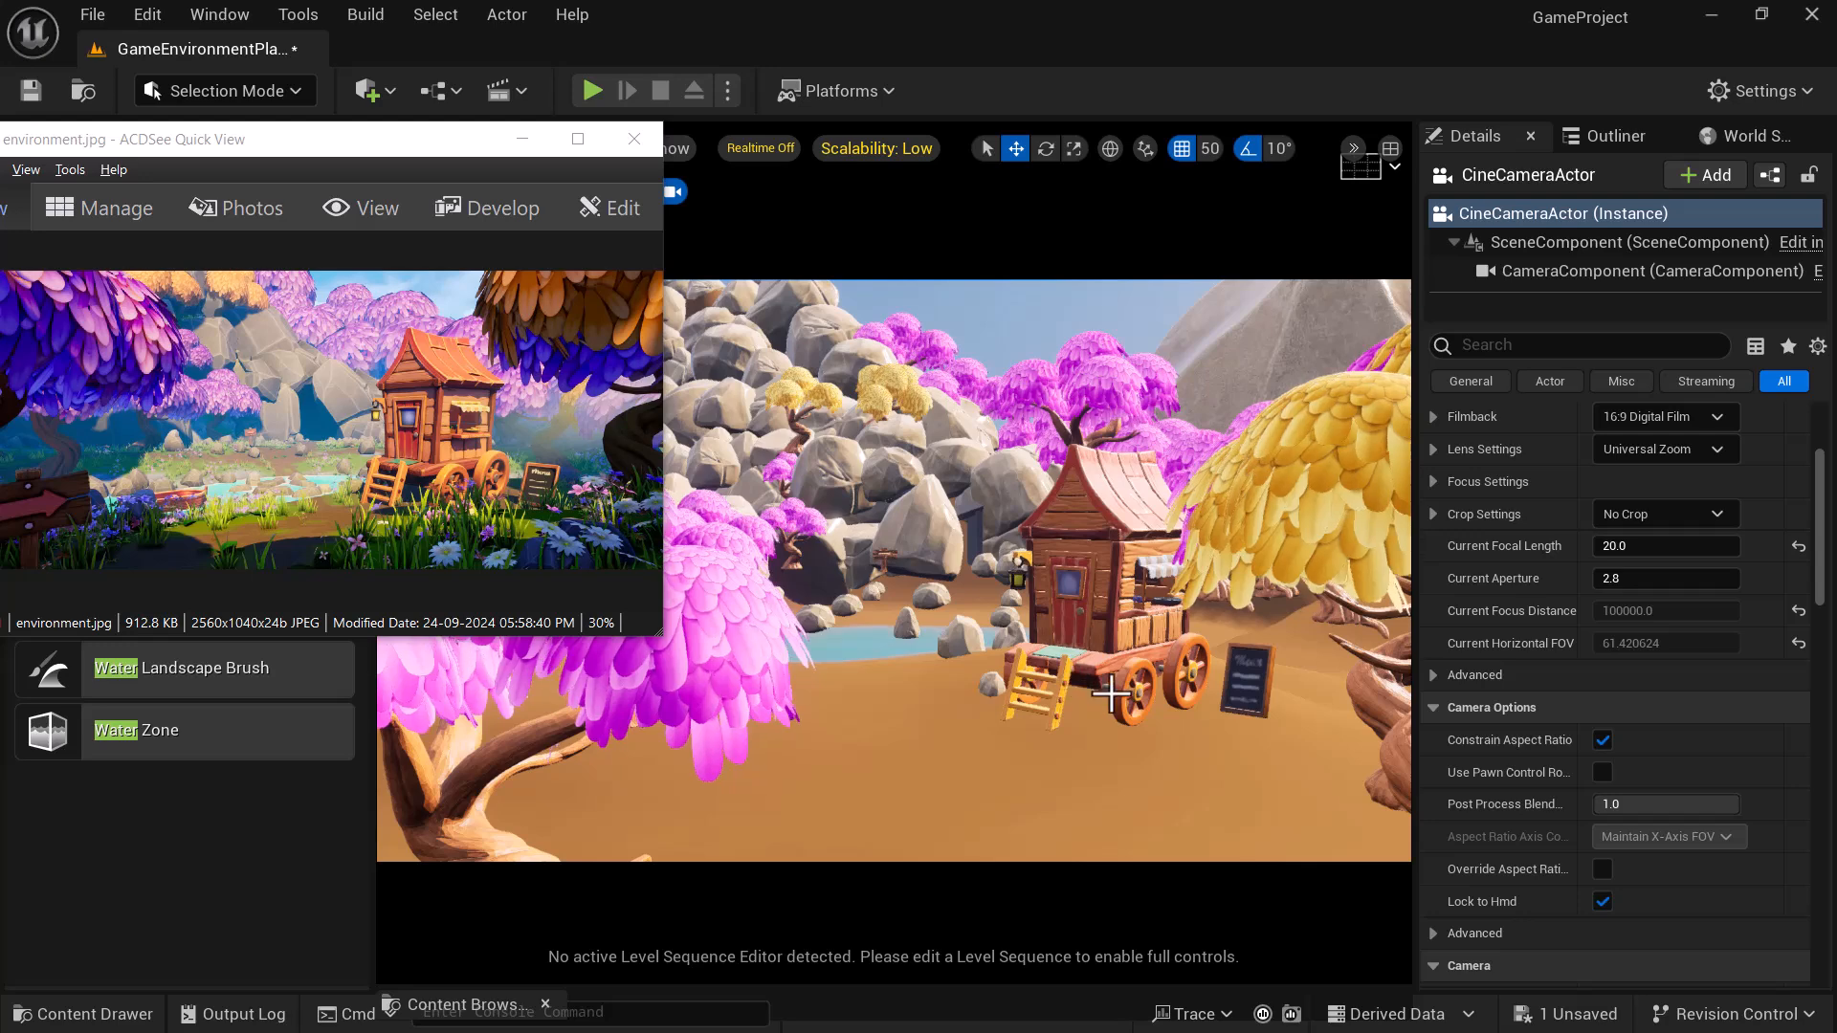
{"action": "middle_click_drag", "start_coordinate": [890, 774], "coordinate": [876, 869]}
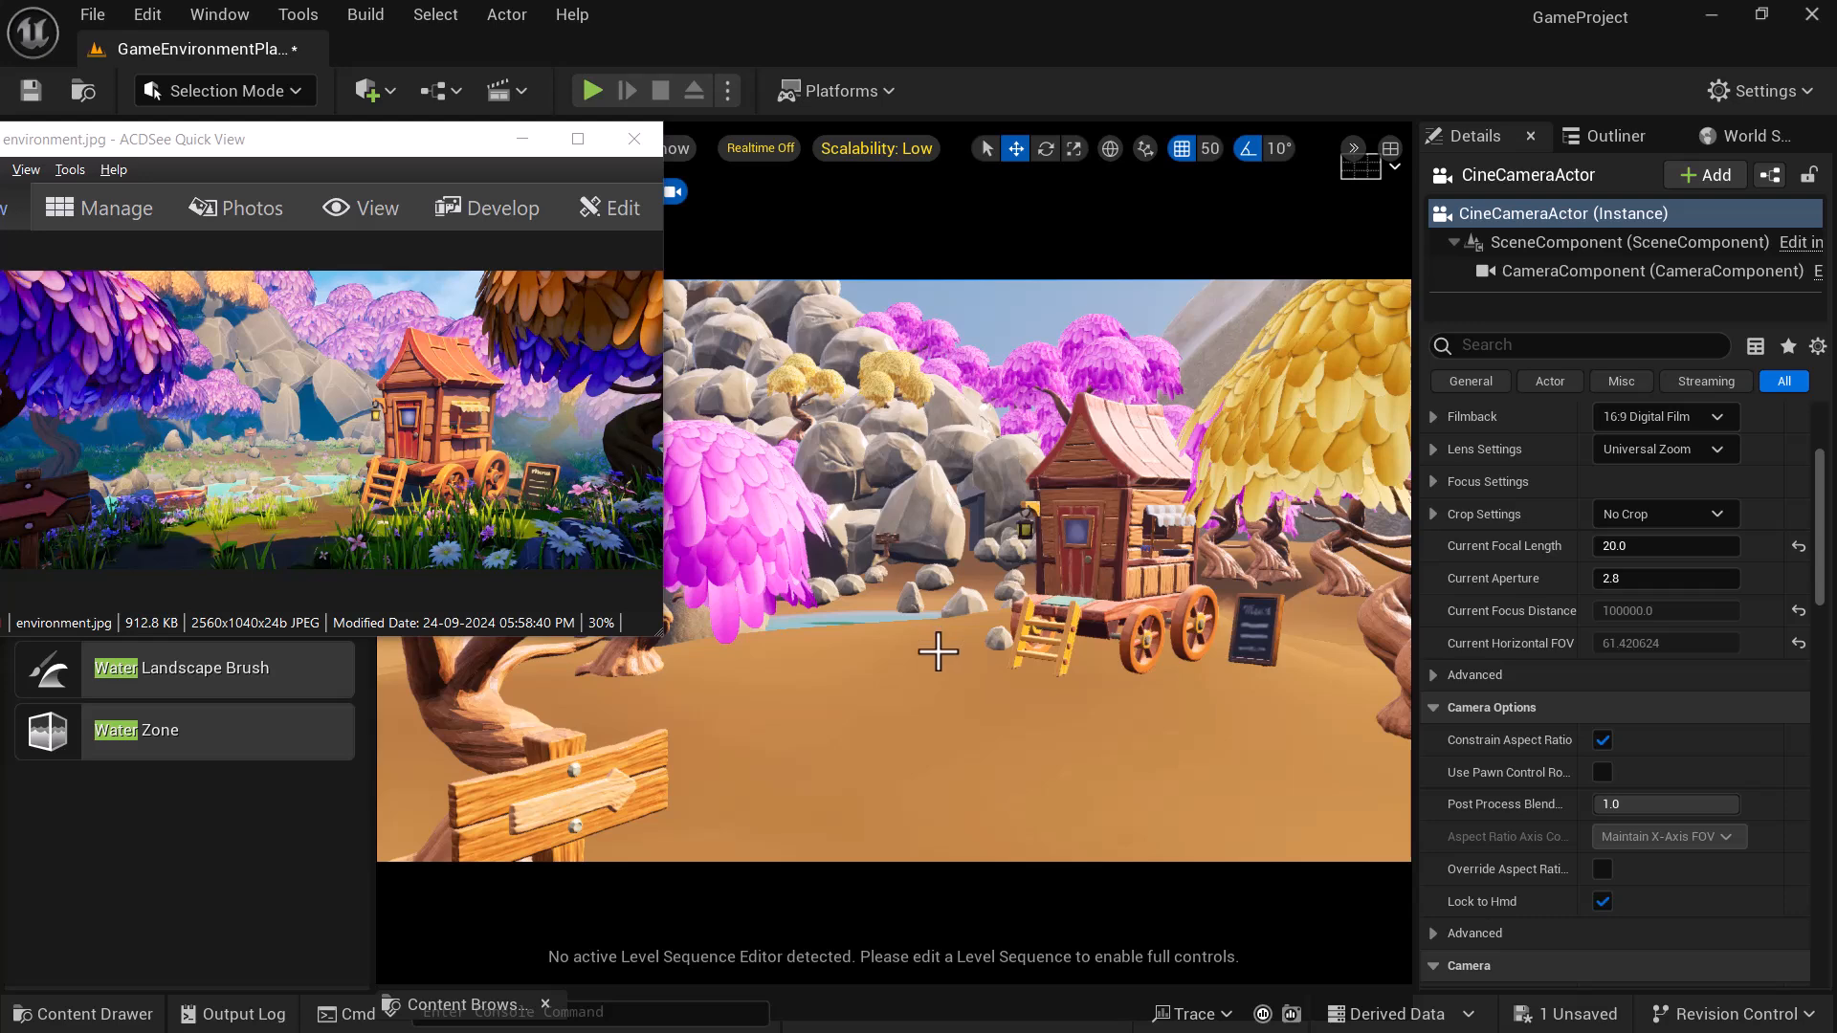
{"action": "right_click_drag", "start_coordinate": [1008, 652], "coordinate": [1021, 636]}
{"action": "key", "text": "q"}
{"action": "scroll", "coordinate": [1014, 632], "scroll_direction": "up", "scroll_amount": 1}
{"action": "key", "text": "s"}
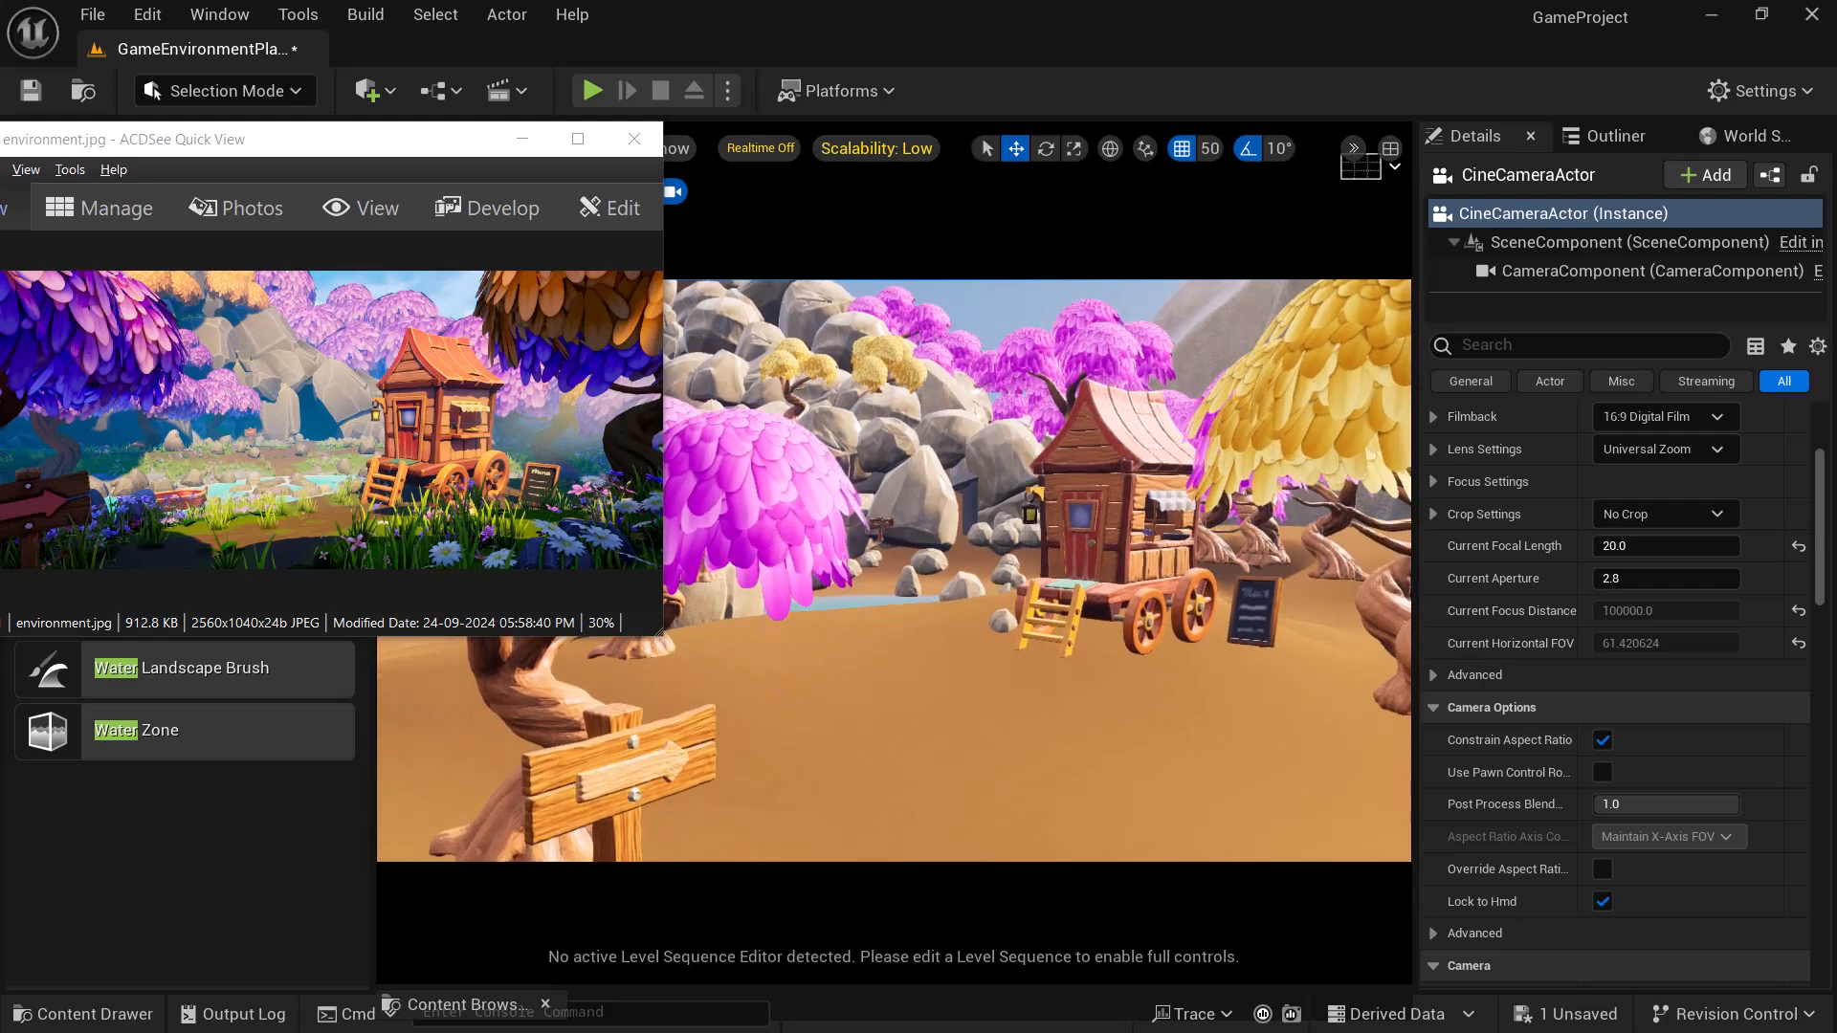
- Shift the camera sideways and down so the twisted trunk beyond the wagon balances the arrow sign
{"action": "right_click_drag", "start_coordinate": [1078, 742], "coordinate": [1081, 731]}
{"action": "left_click", "coordinate": [1076, 728]}
{"action": "key", "text": "d"}
{"action": "key", "text": "q"}
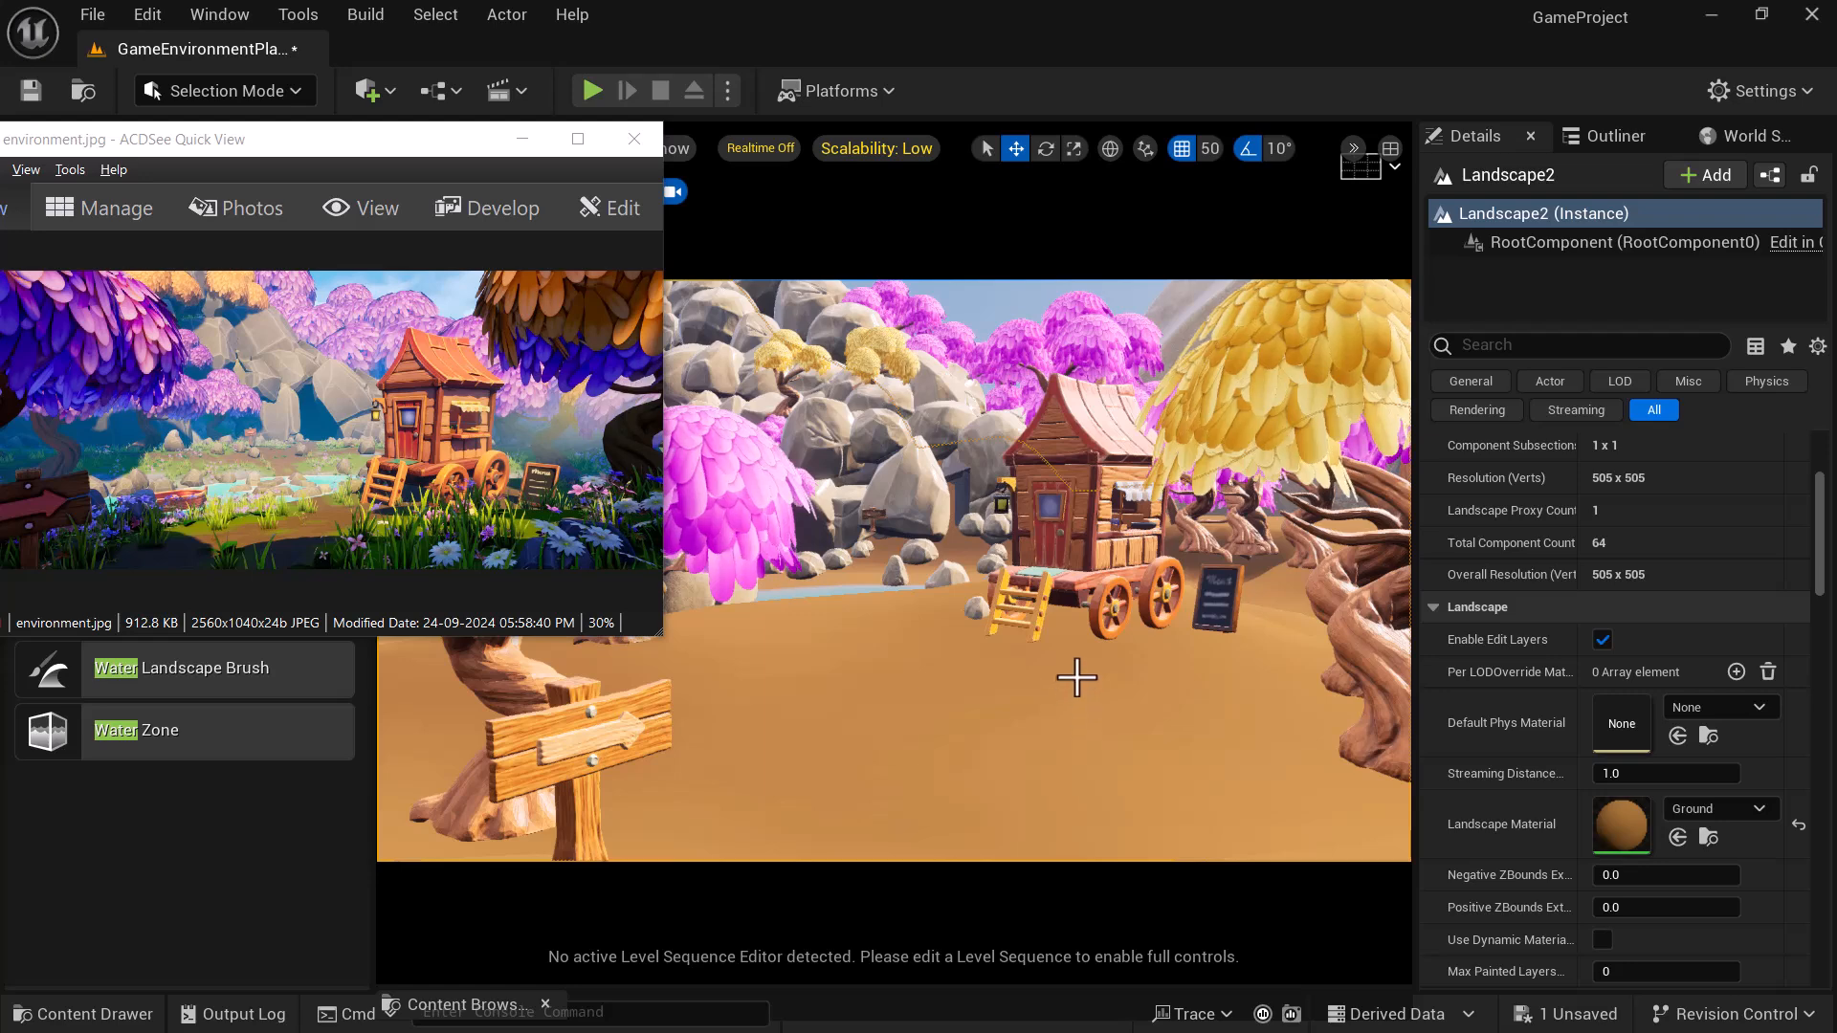
- Raise and re-angle the camera to look down on the wagon and lake between the pink and yellow foliage
{"action": "key", "text": "e"}
{"action": "key", "text": "a"}
{"action": "right_click_drag", "start_coordinate": [1079, 677], "coordinate": [1079, 682]}
{"action": "key", "text": "d"}
{"action": "key", "text": "w"}
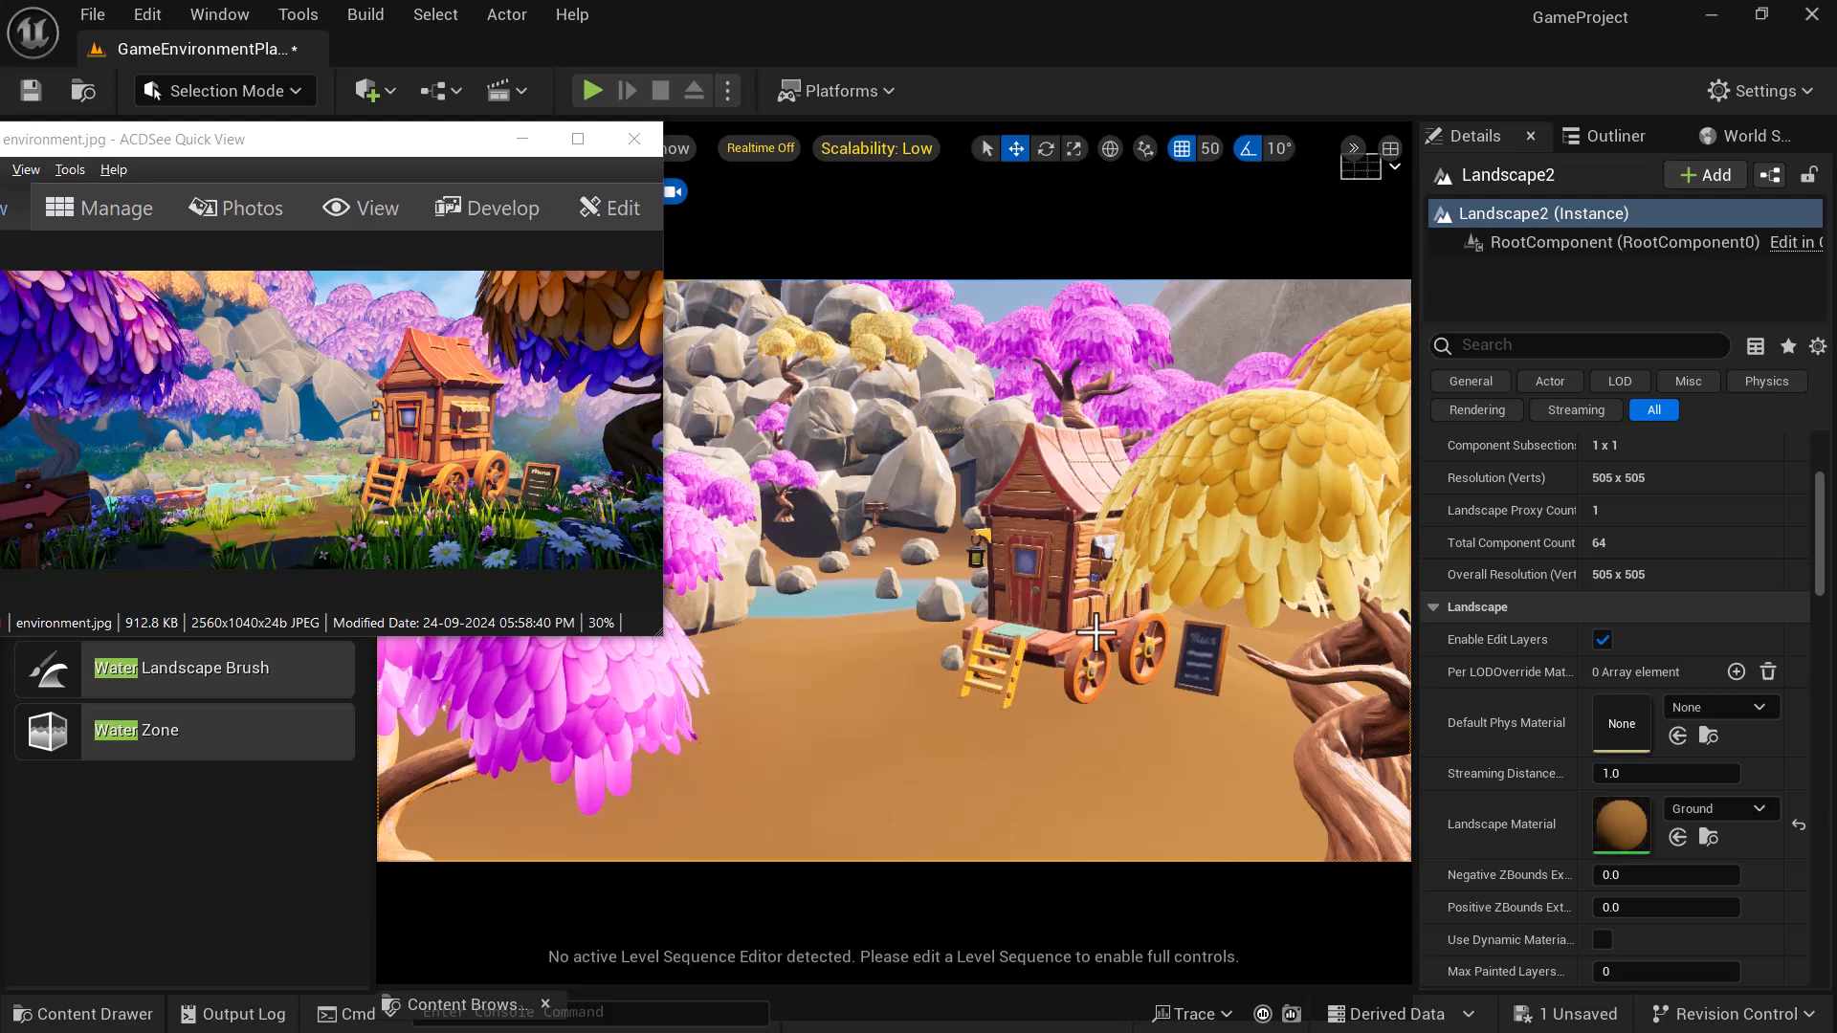
{"action": "right_click_drag", "start_coordinate": [1078, 682], "coordinate": [1078, 683]}
{"action": "key", "text": "a"}
{"action": "key", "text": "e"}
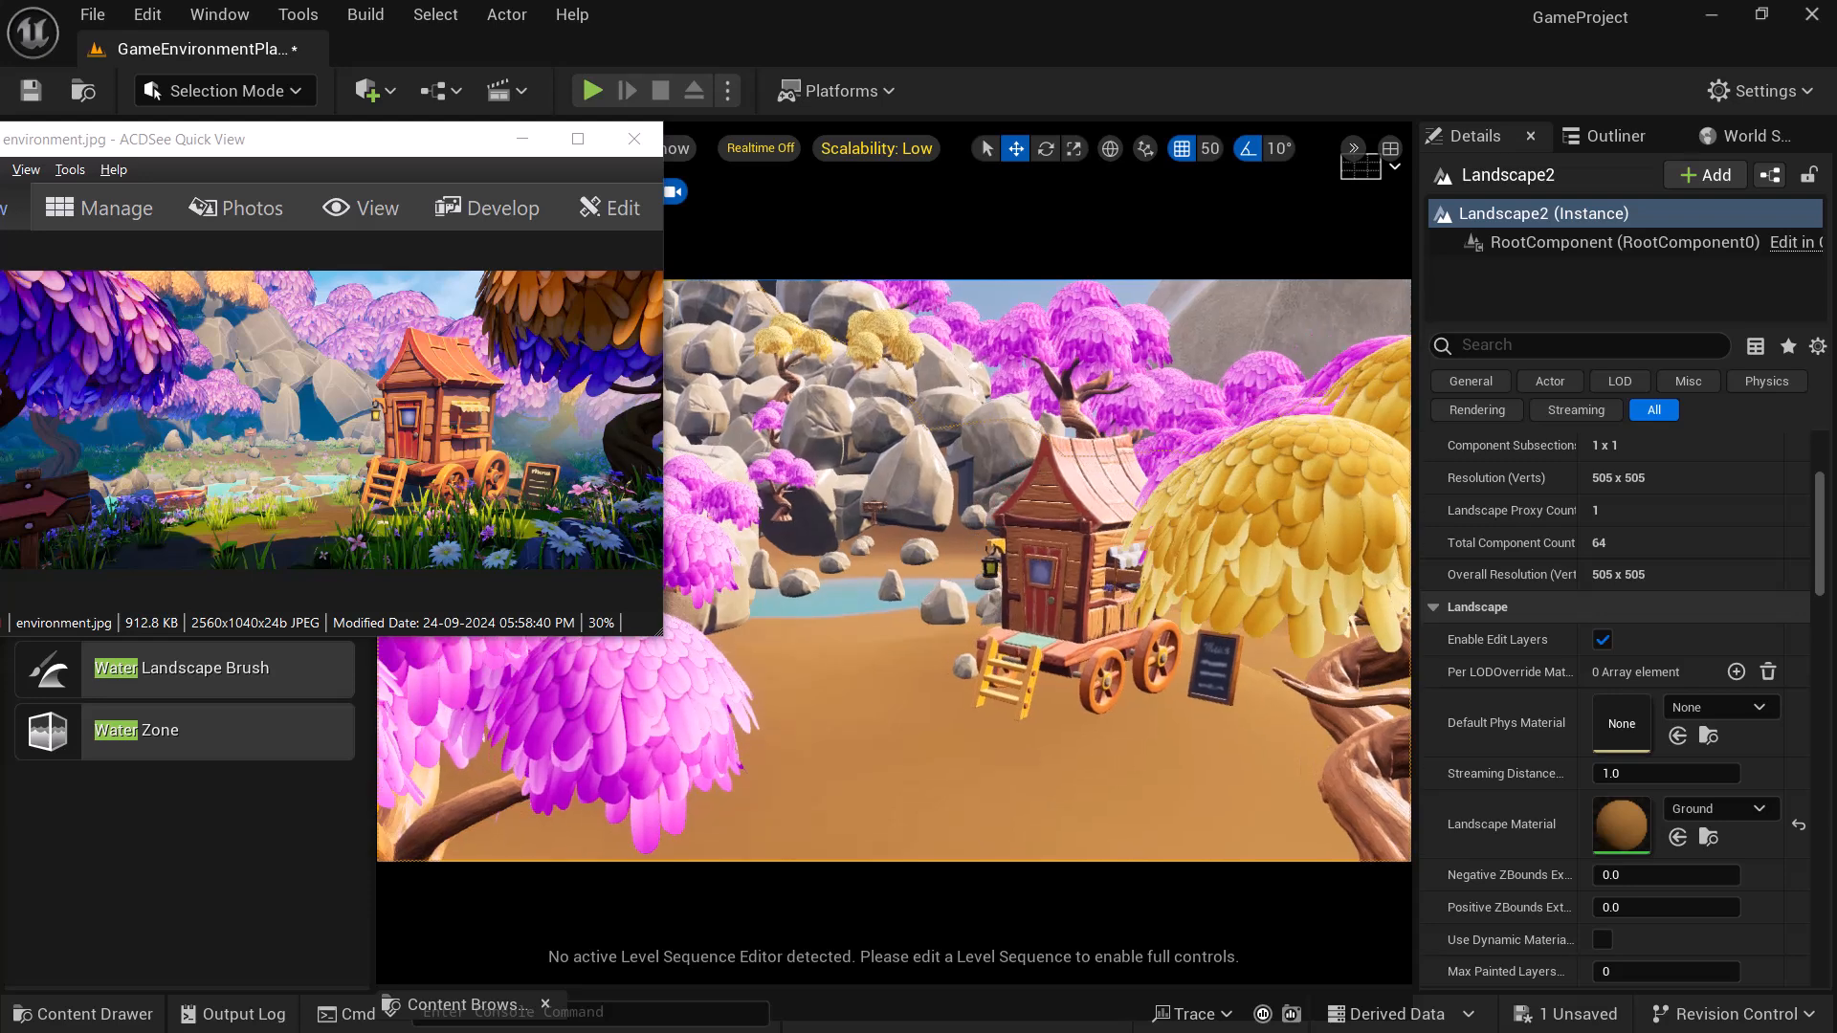
- Select the wagon house and lower the camera slightly to refine the framing around it
{"action": "left_click", "coordinate": [1064, 583]}
{"action": "key", "text": "q"}
{"action": "right_click_drag", "start_coordinate": [1064, 584], "coordinate": [1064, 584]}
{"action": "key", "text": "q"}
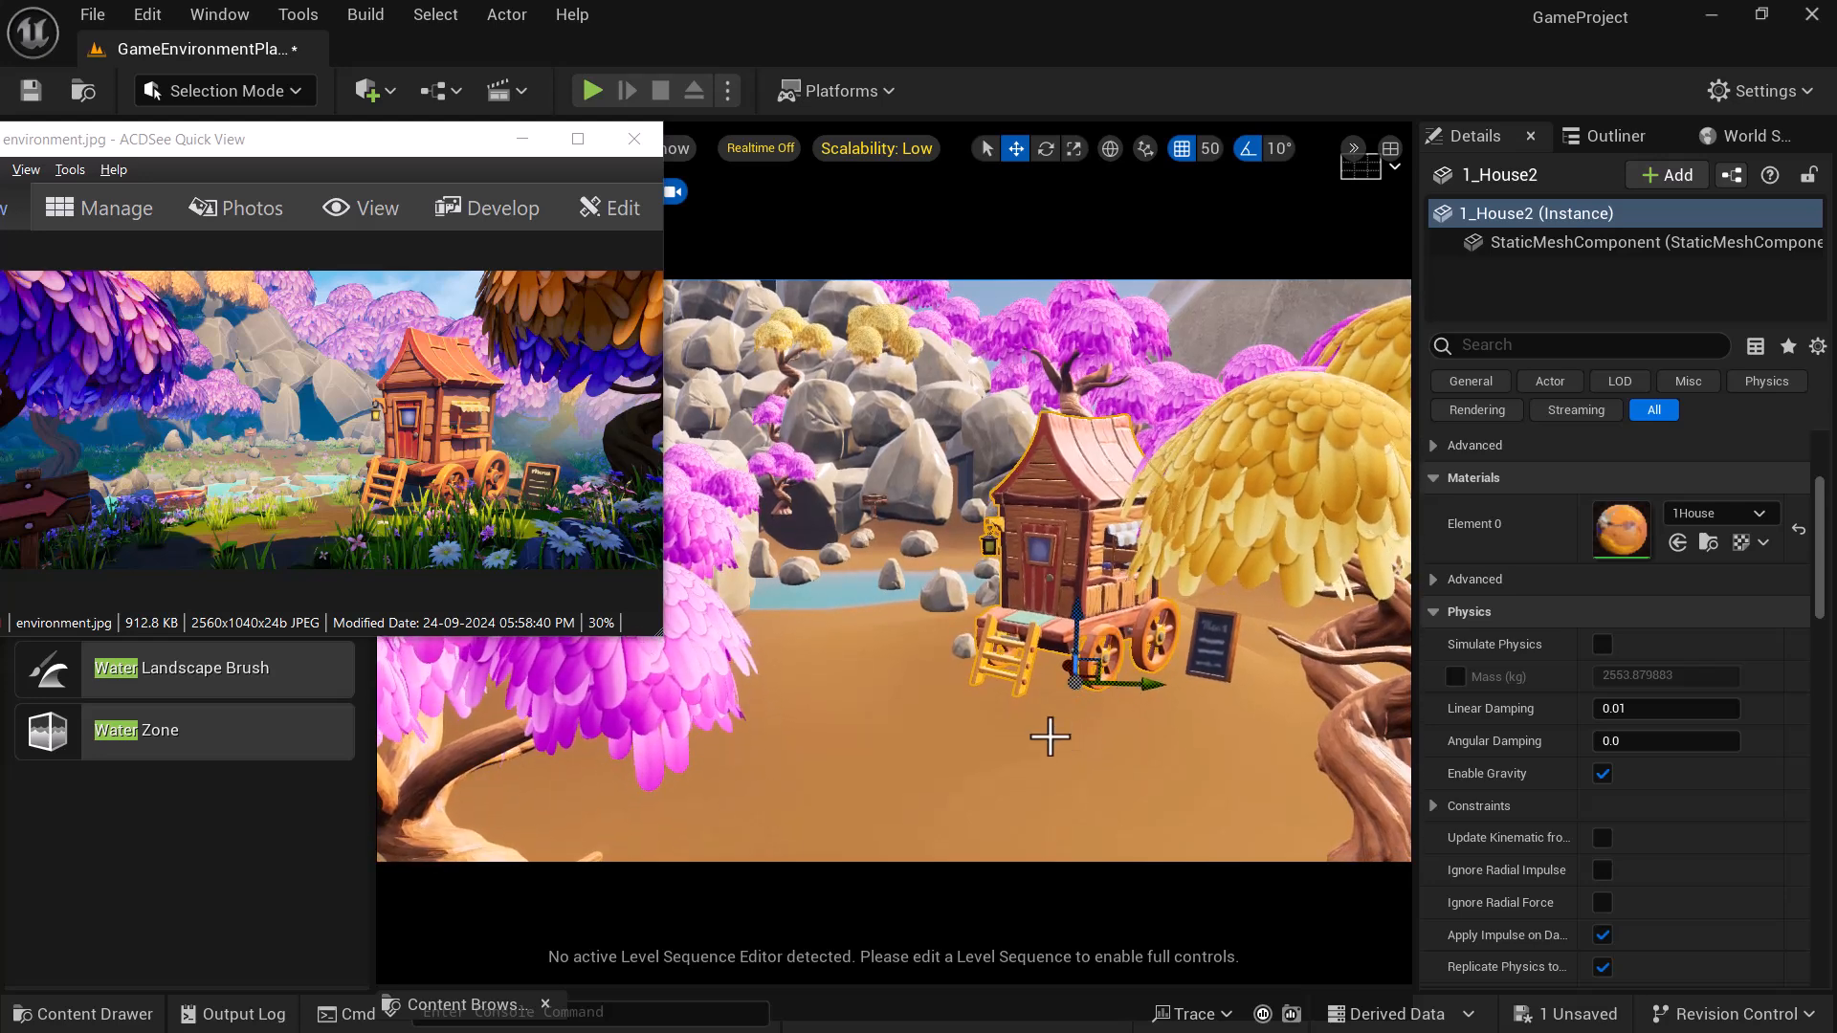
{"action": "key", "text": "super"}
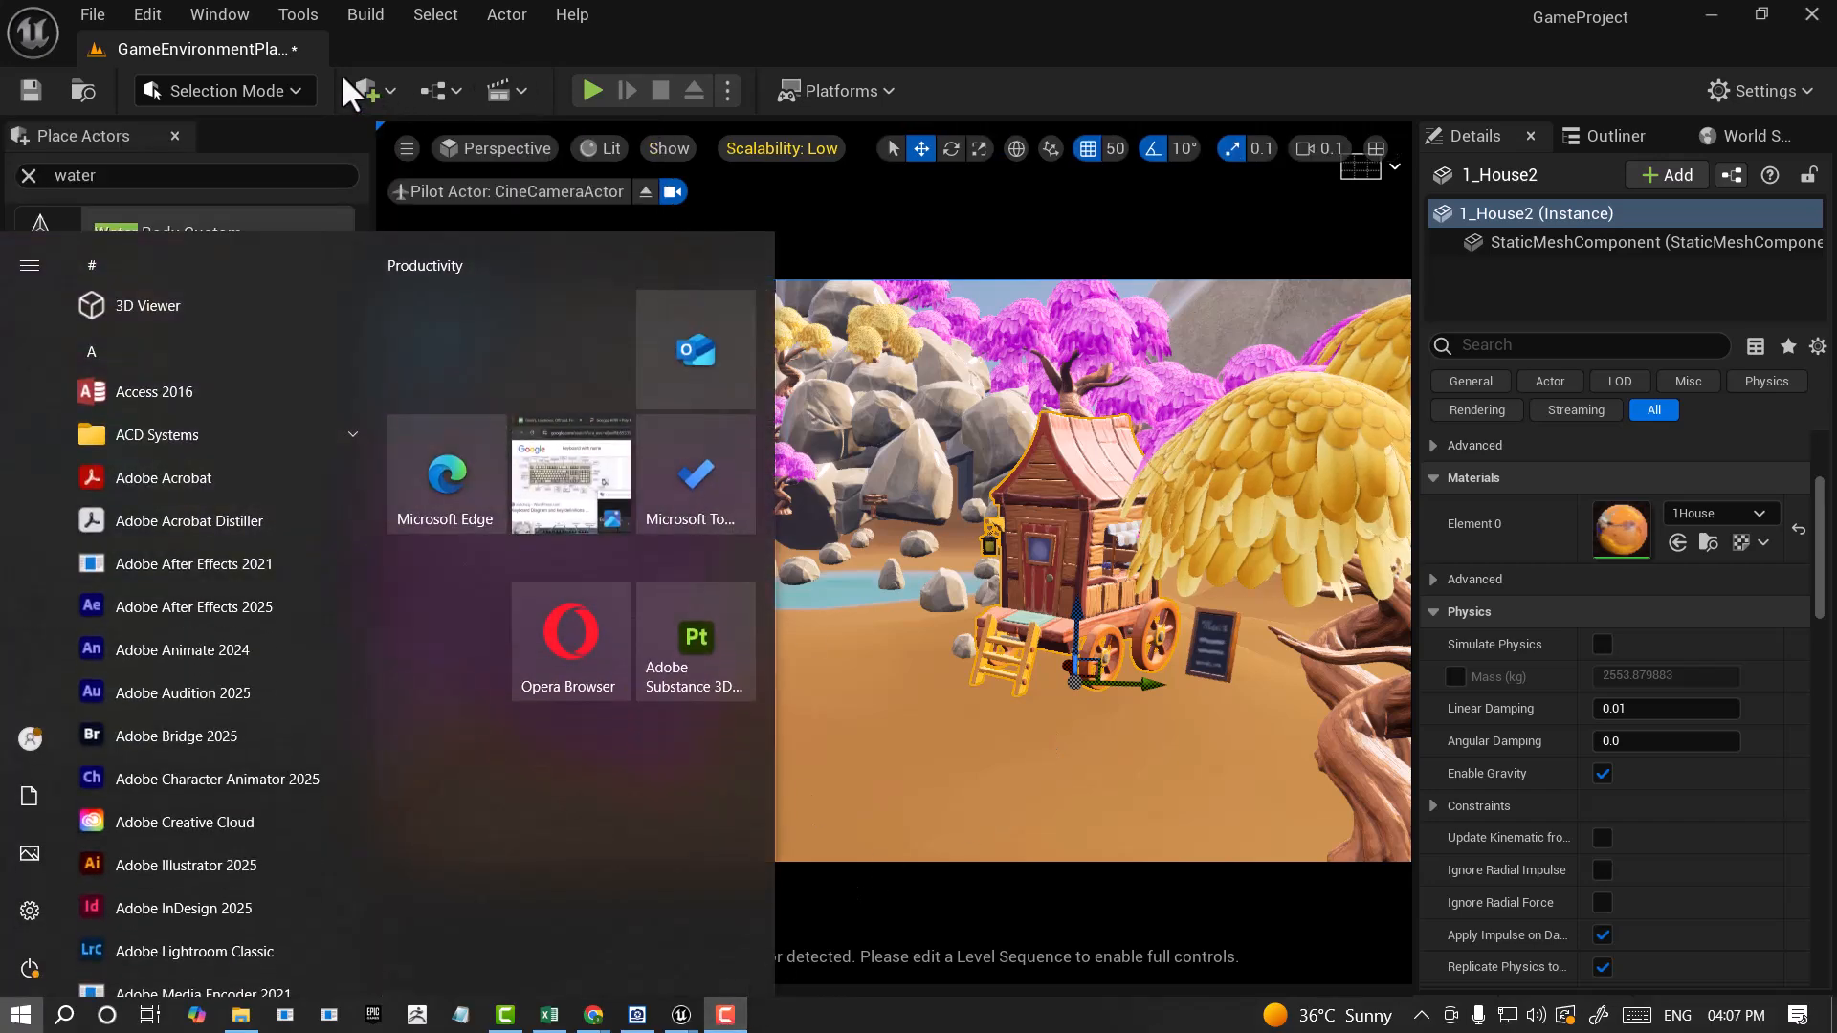
- Bring up the reference image environment.jpg over the viewport to compare its composition with the wagon scene
{"action": "left_click", "coordinate": [1073, 476]}
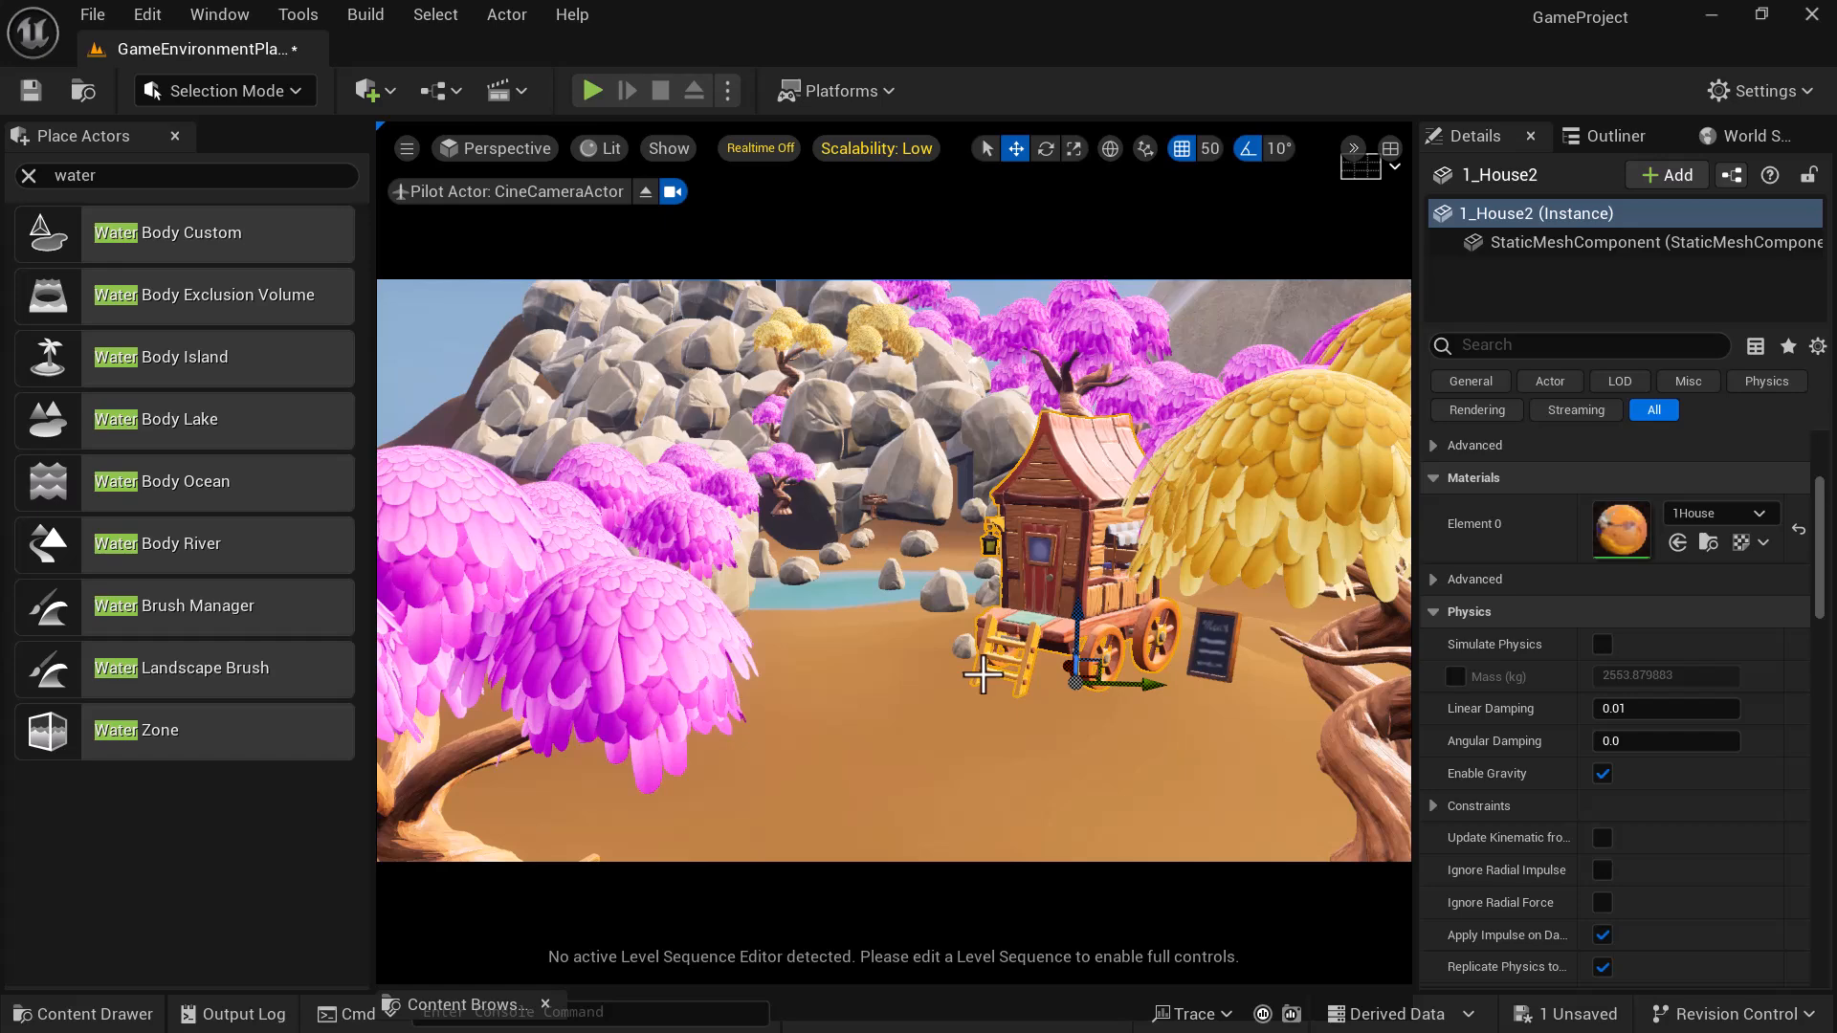
{"action": "key", "text": "super"}
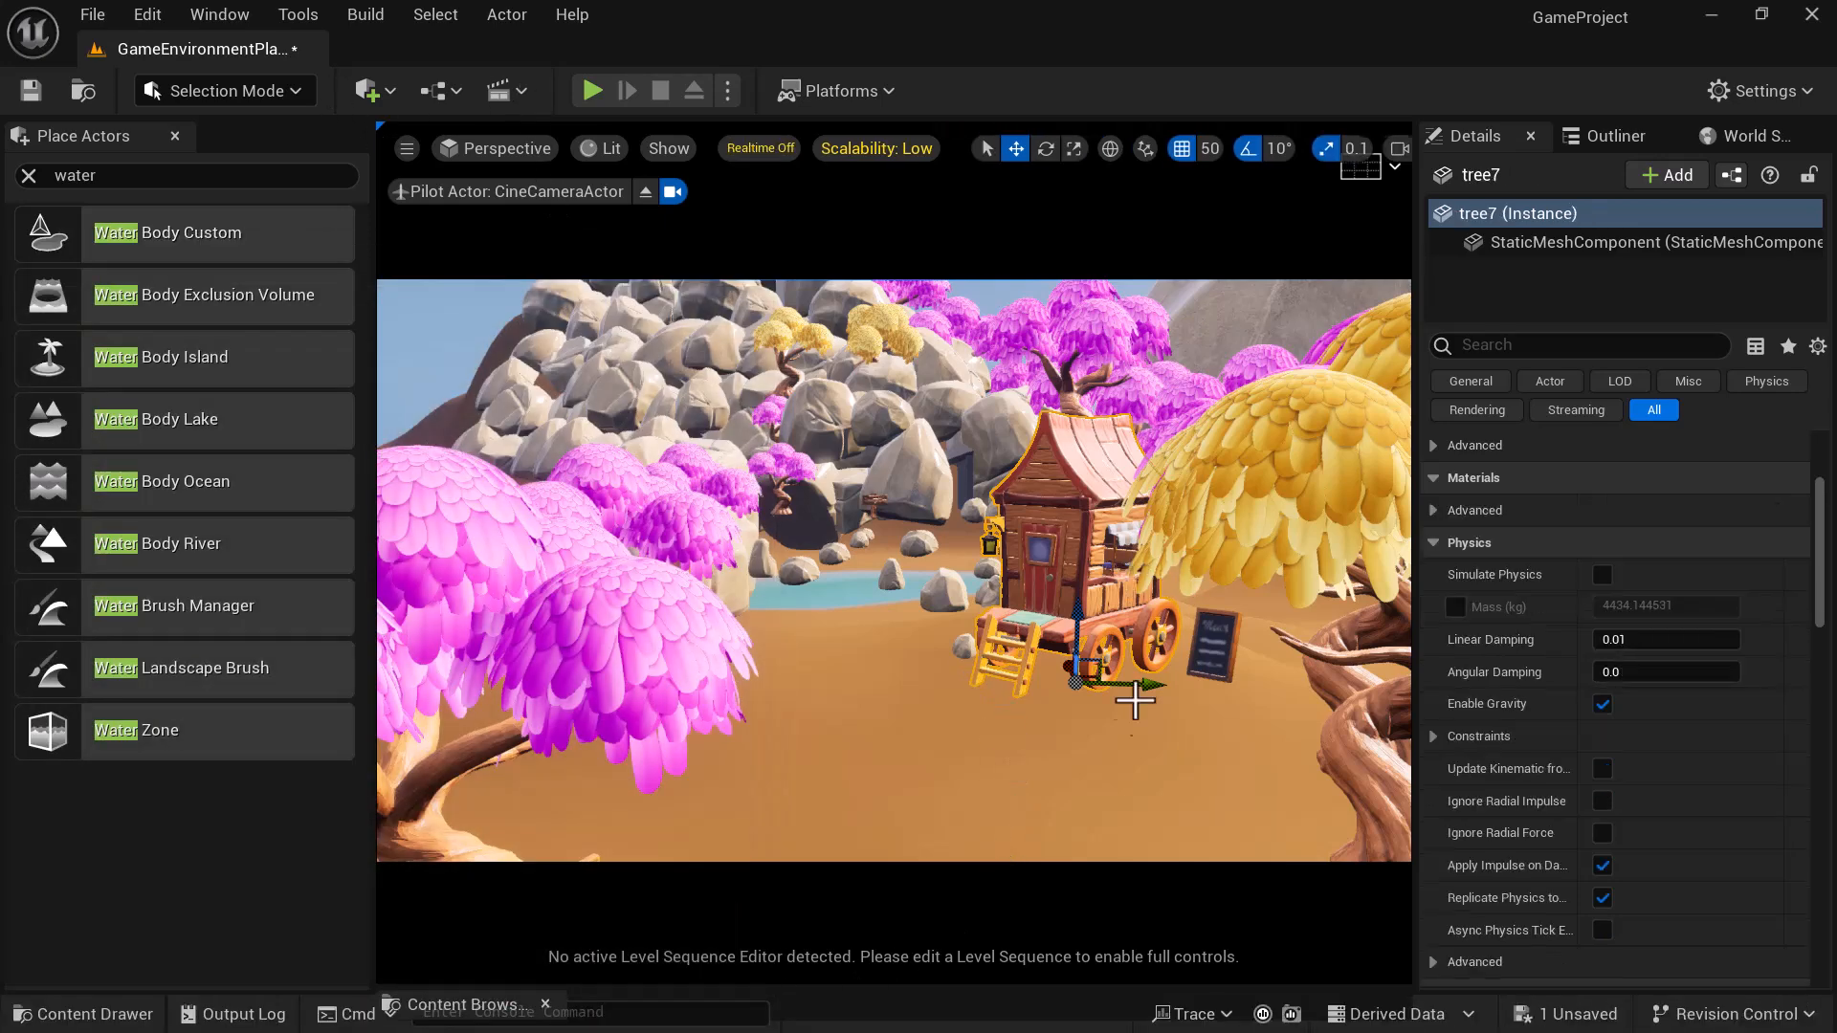
{"action": "key", "text": "super"}
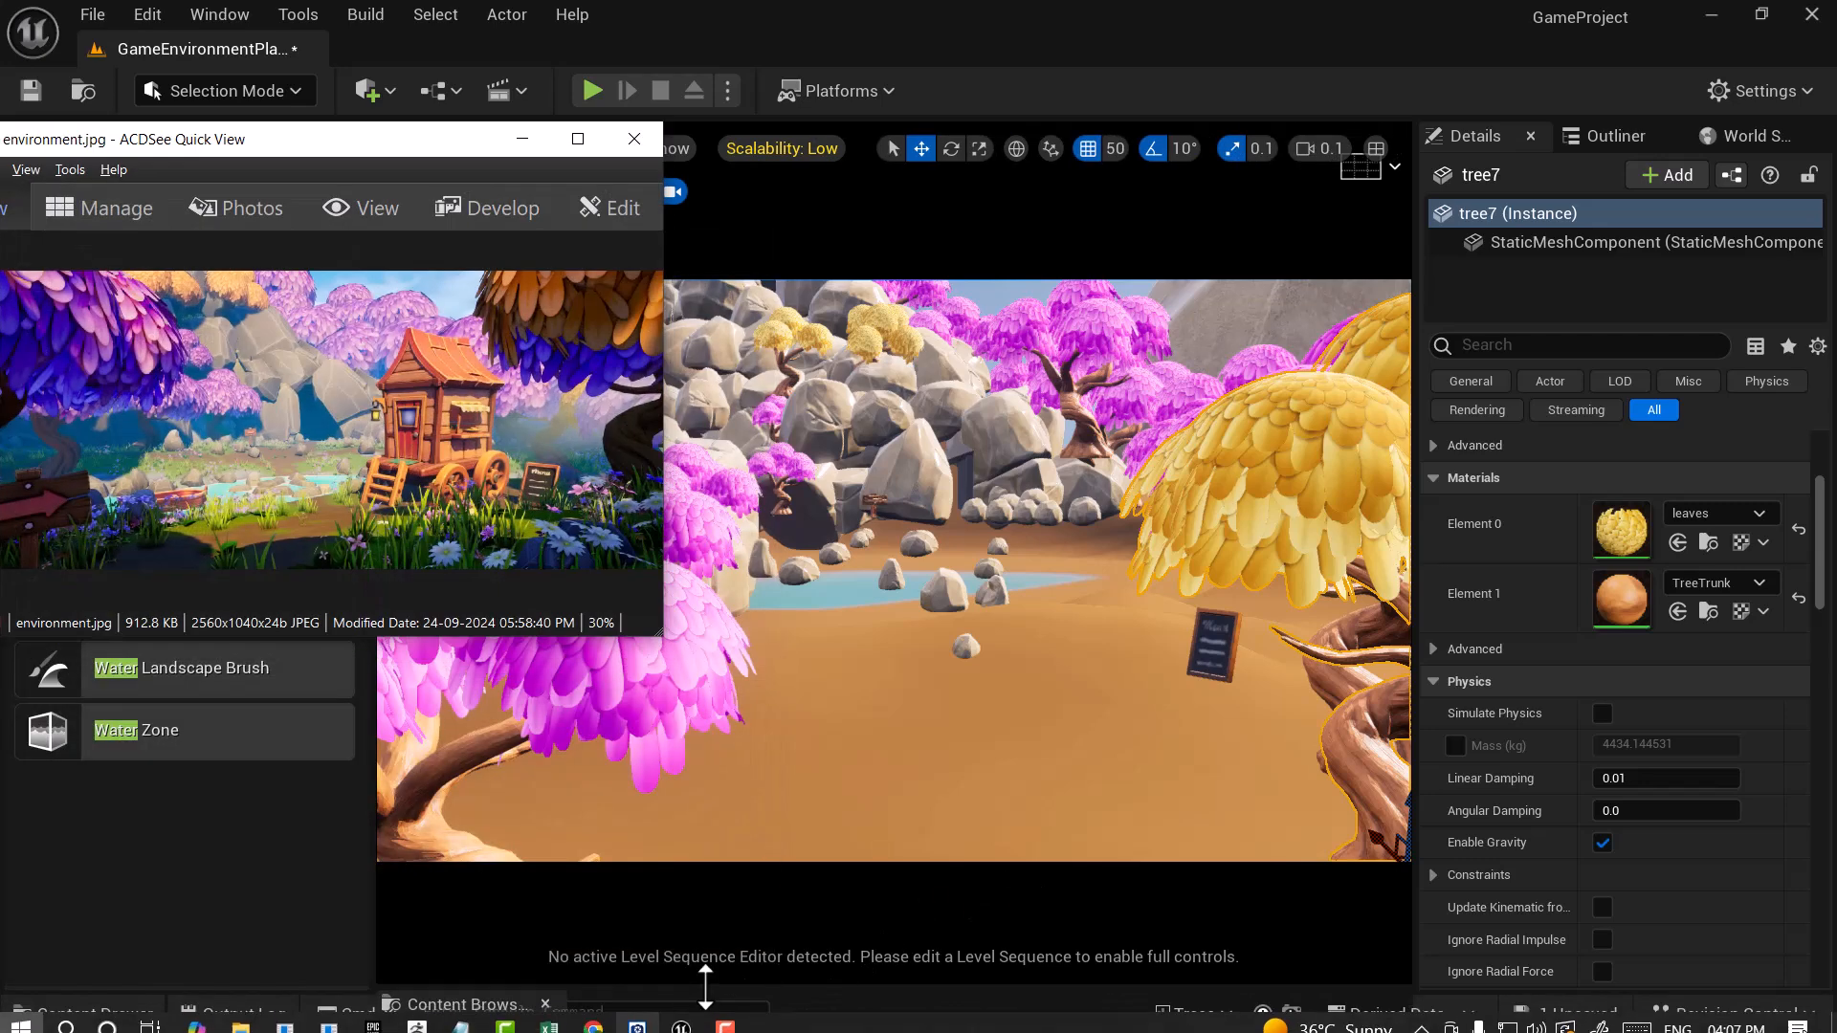
{"action": "left_click", "coordinate": [1196, 654]}
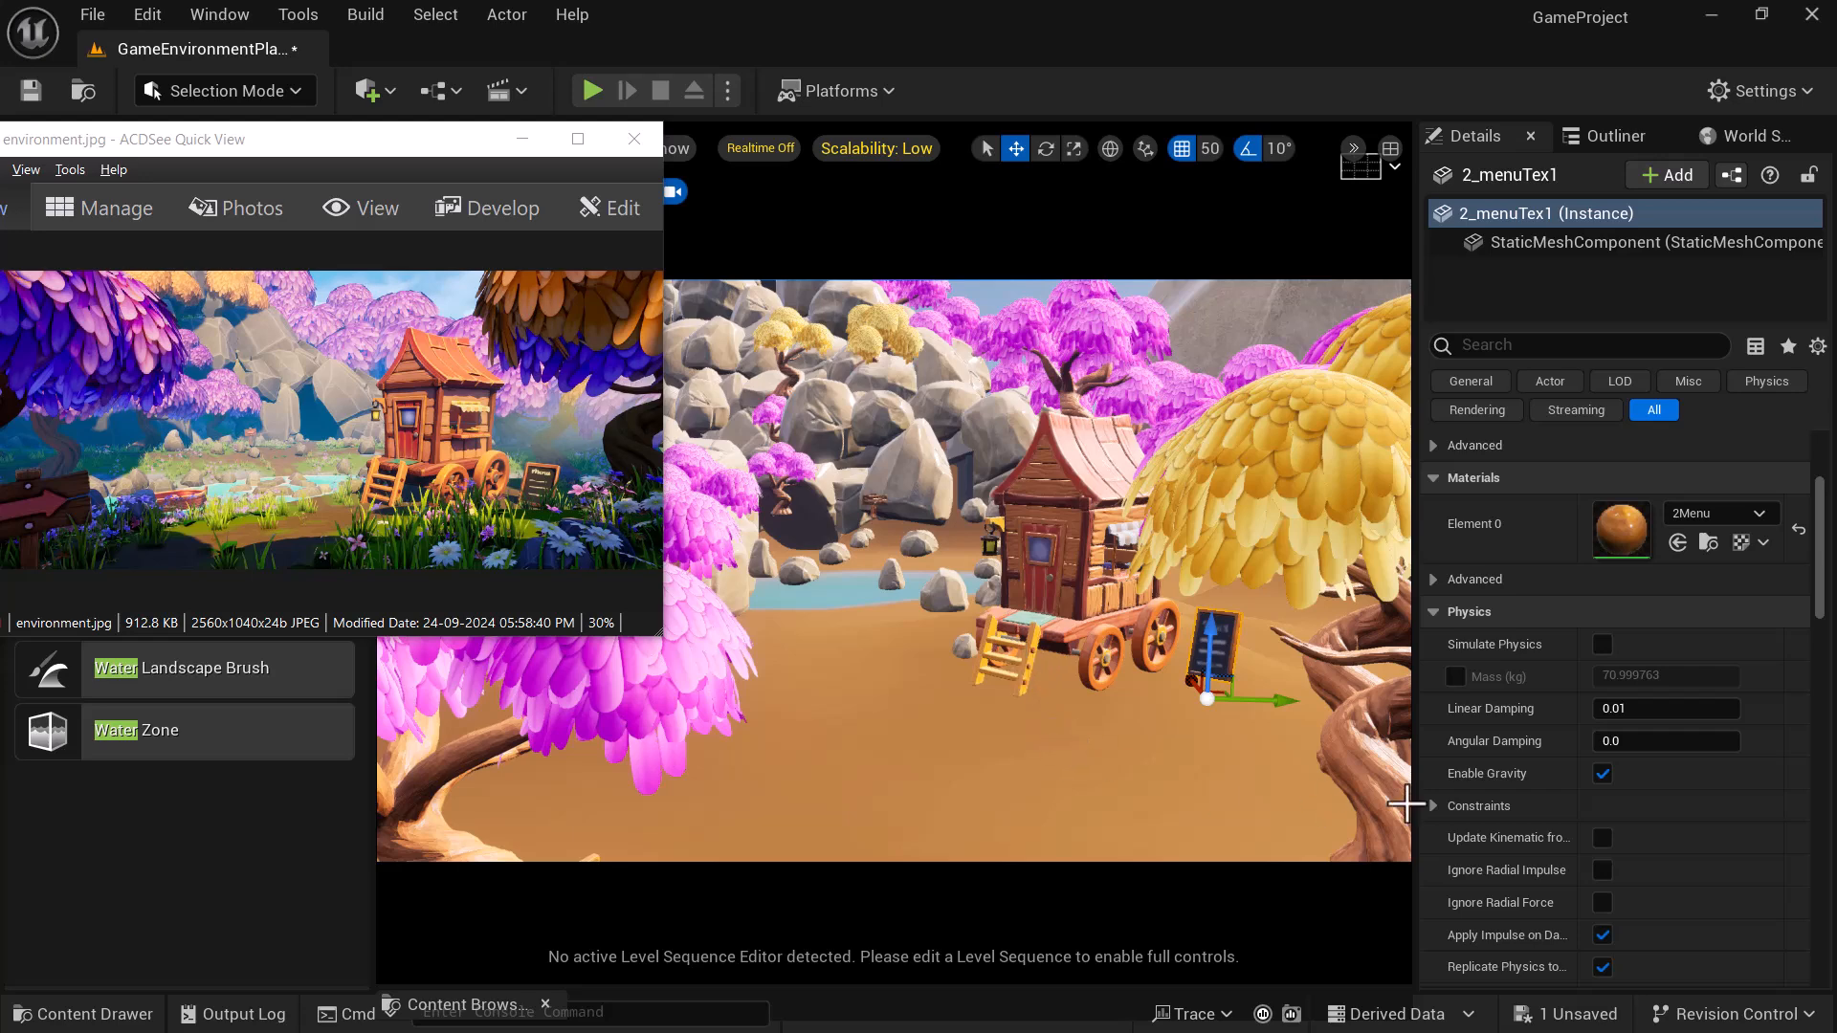
- Select the CineCameraActor and set its current focal length to 15
{"action": "left_click", "coordinate": [1616, 142]}
{"action": "left_click", "coordinate": [1619, 481]}
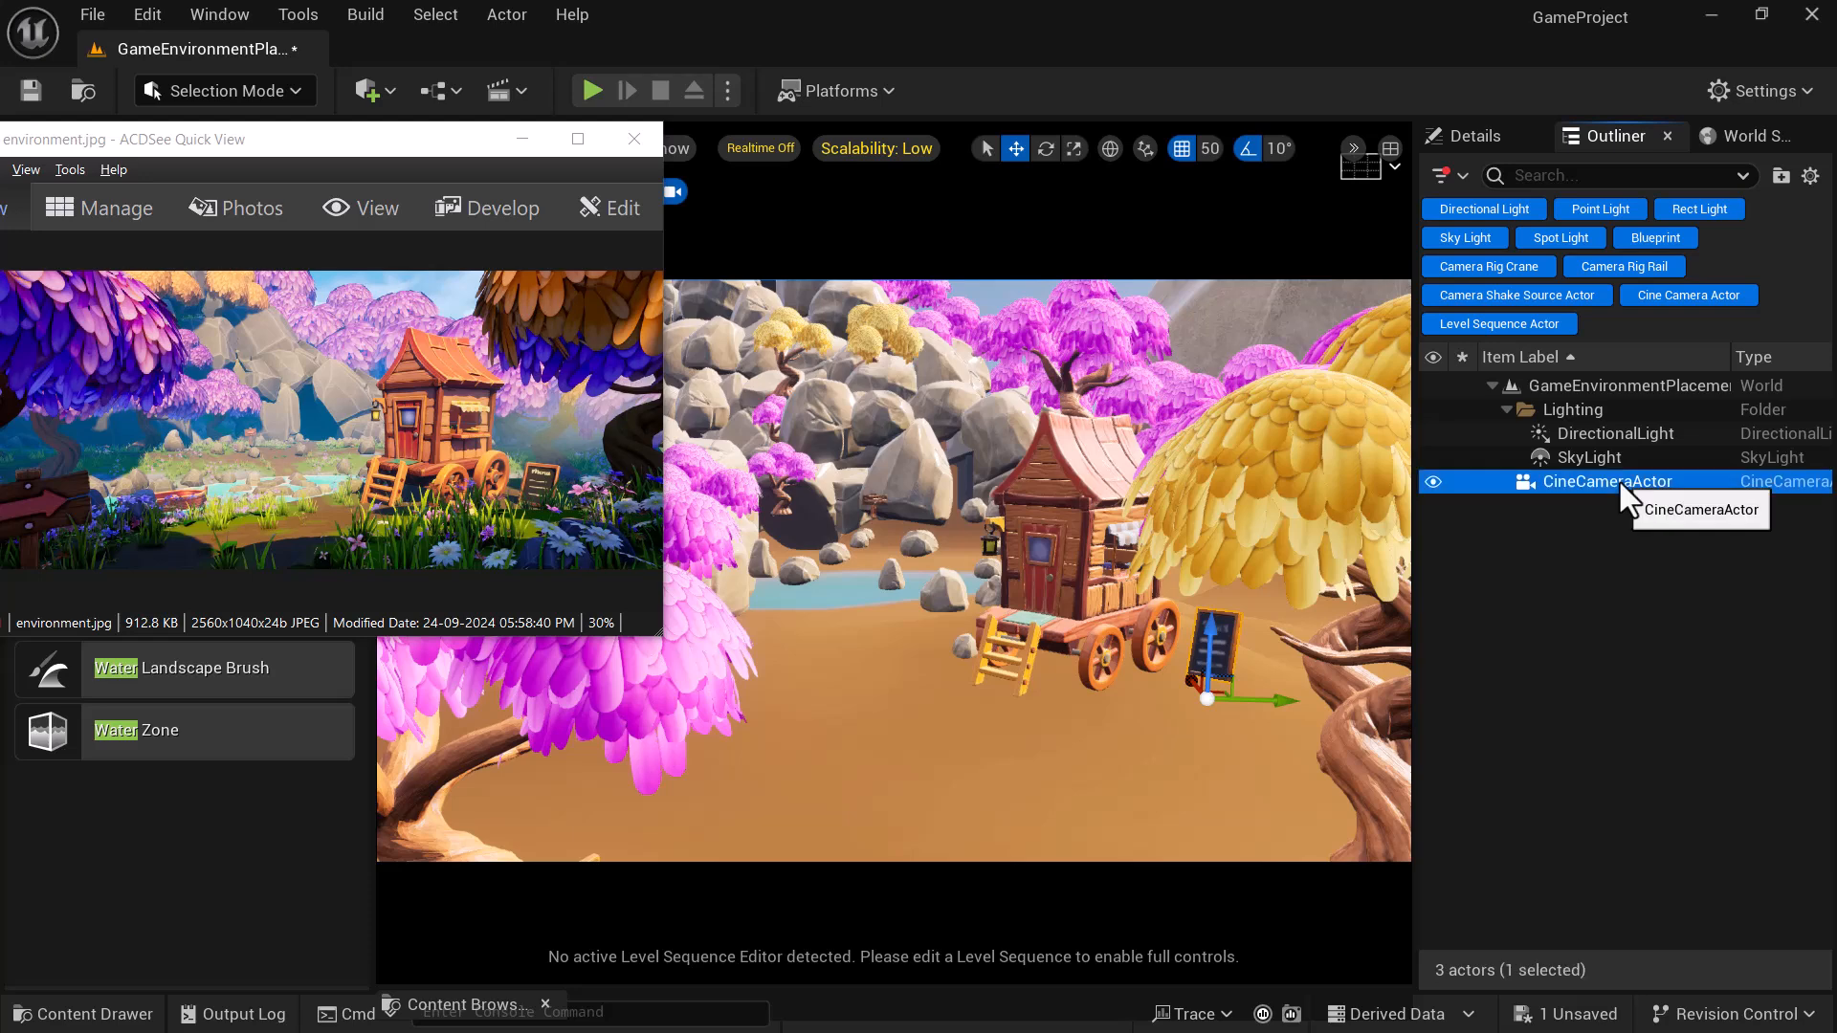
{"action": "left_click", "coordinate": [1714, 139]}
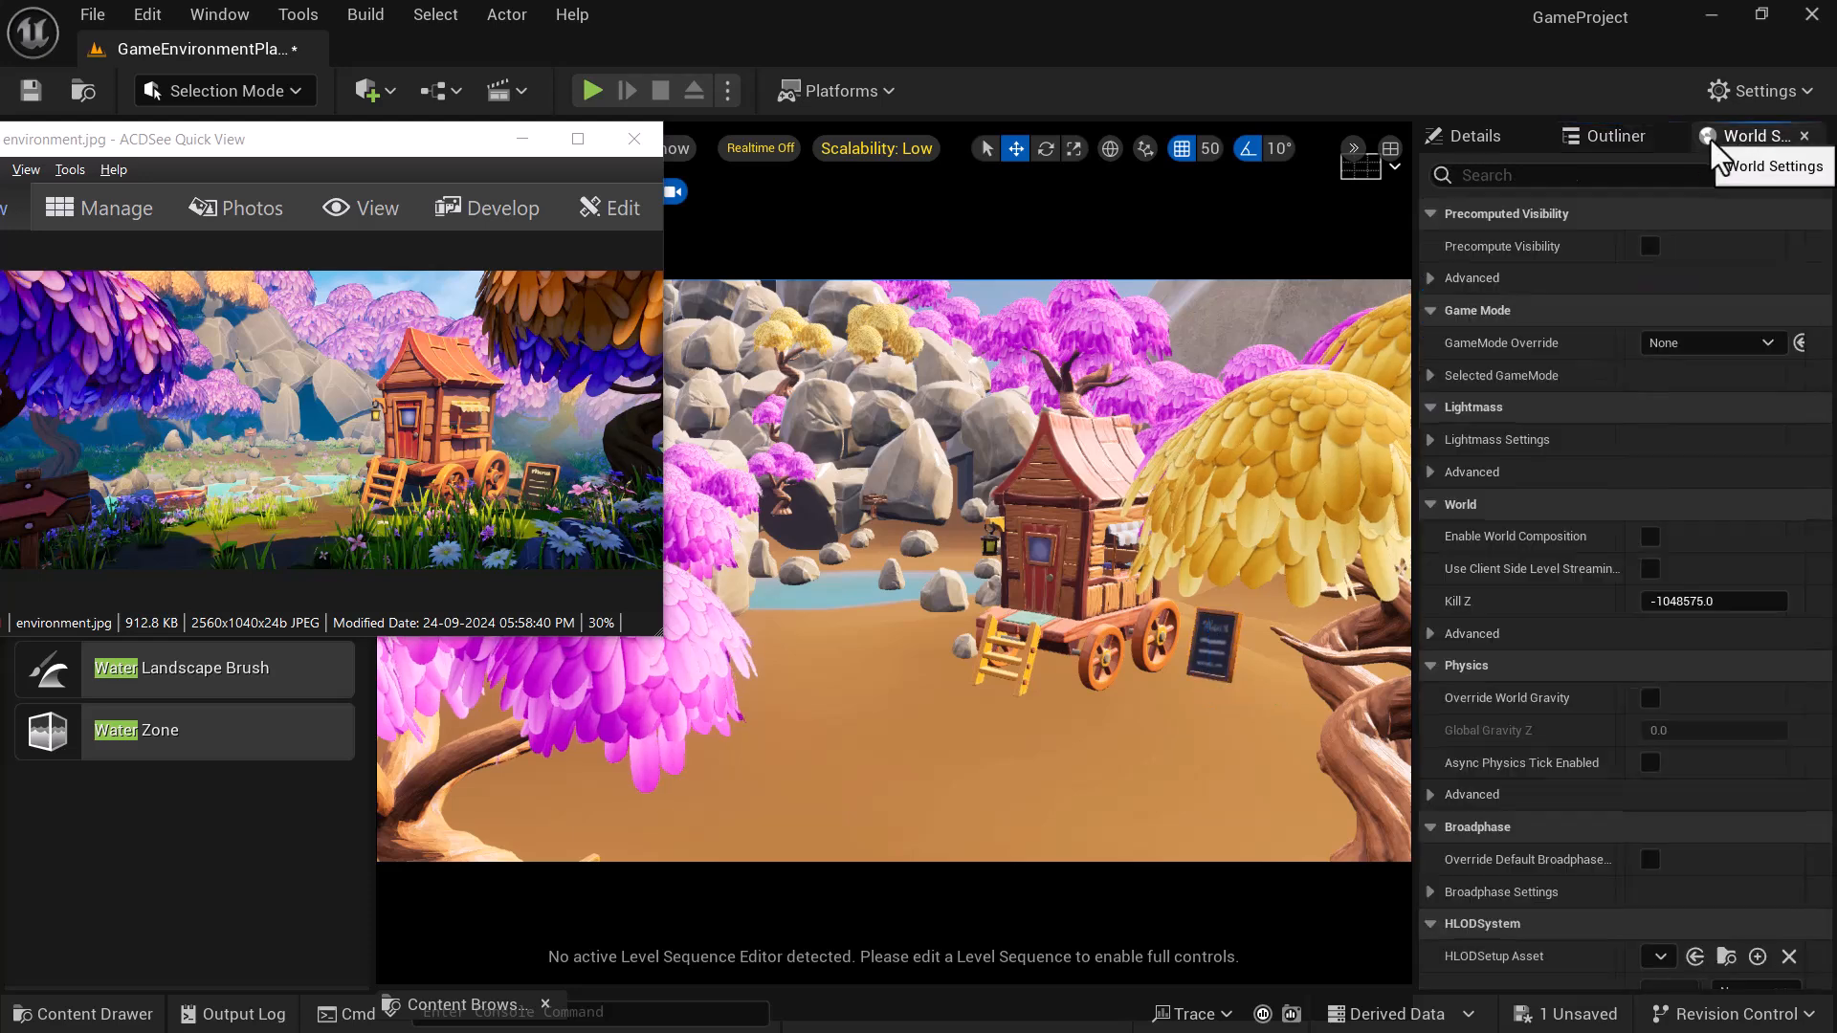
{"action": "left_click", "coordinate": [1475, 136]}
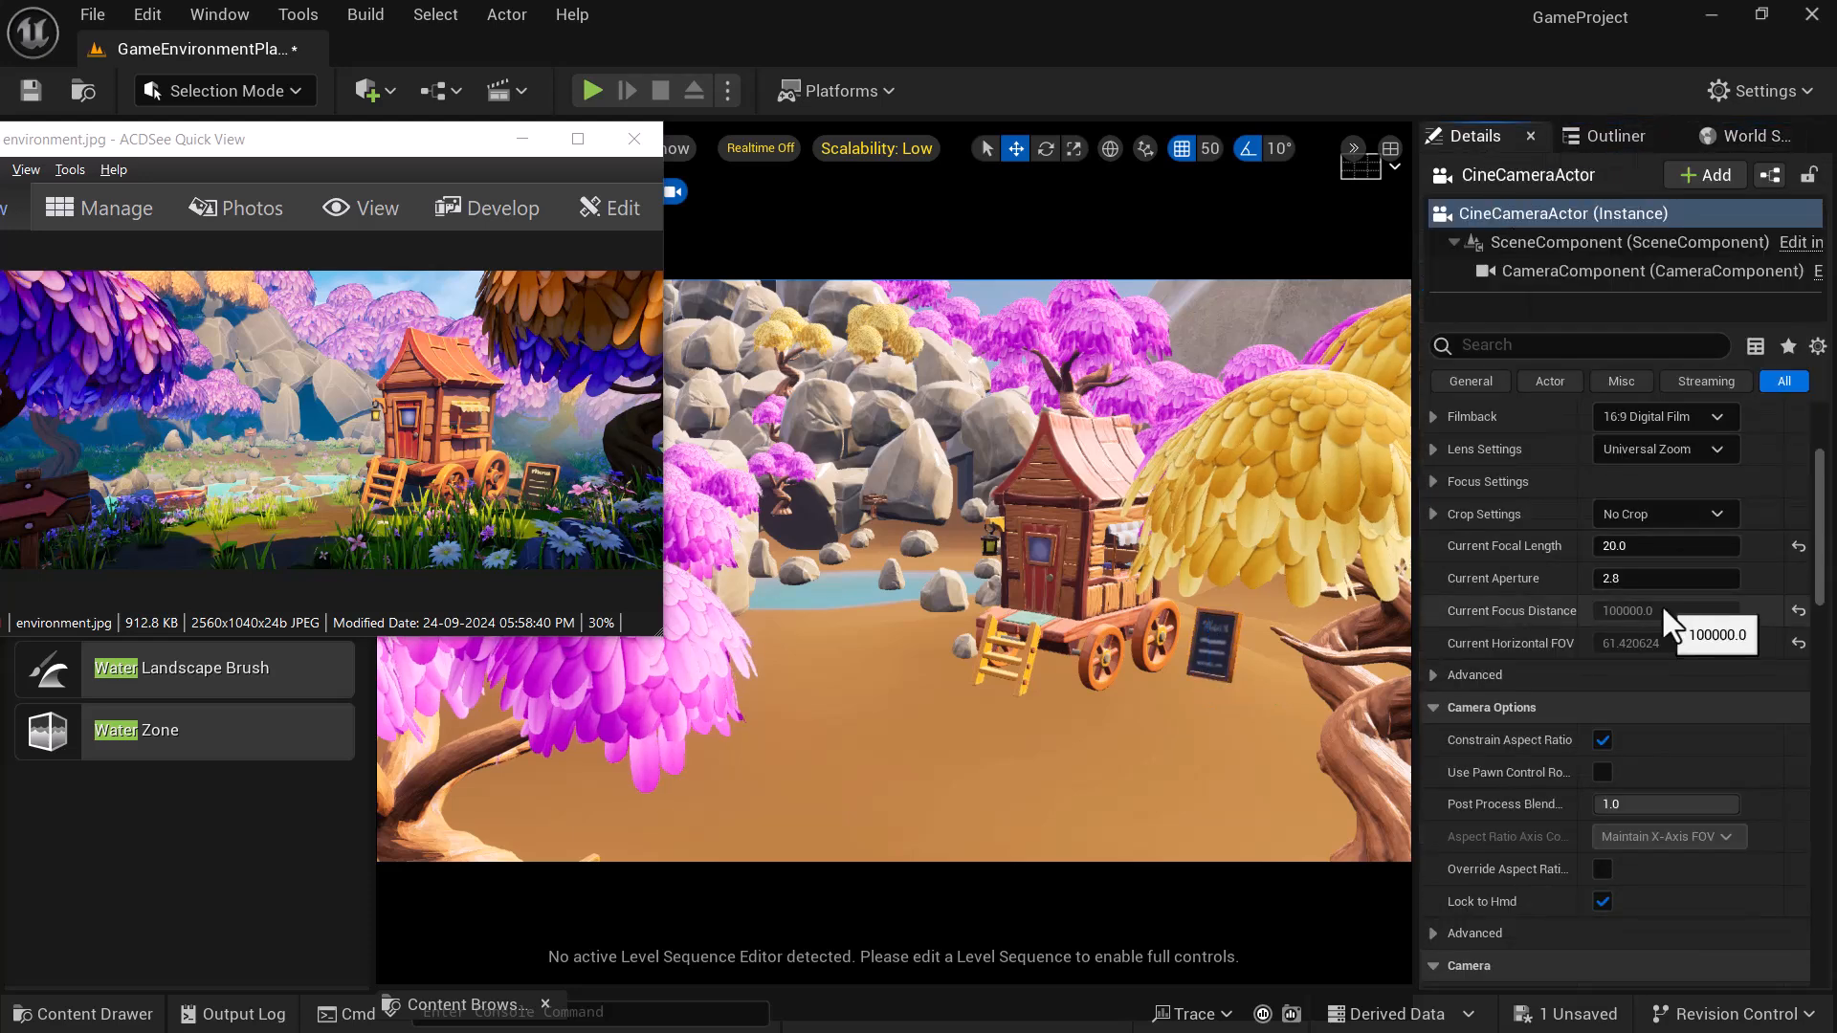
{"action": "left_click", "coordinate": [1650, 550]}
{"action": "type", "text": "15"}
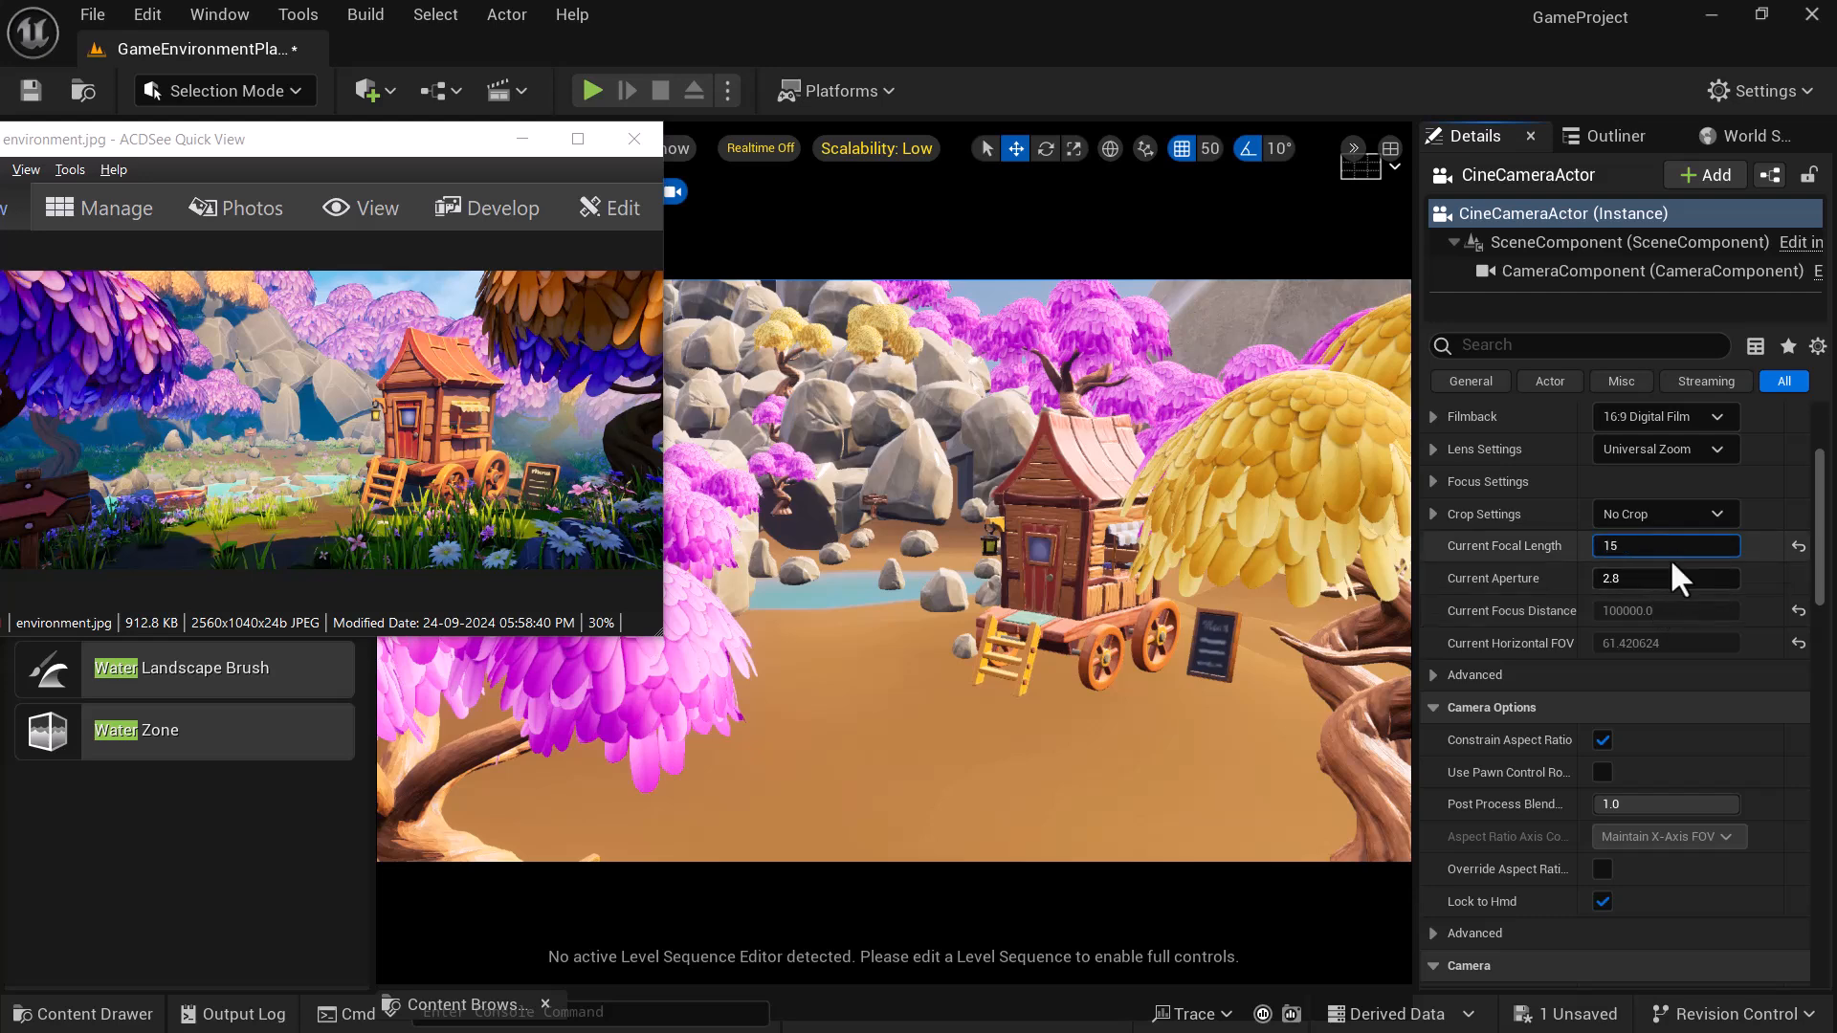
{"action": "key", "text": "Return"}
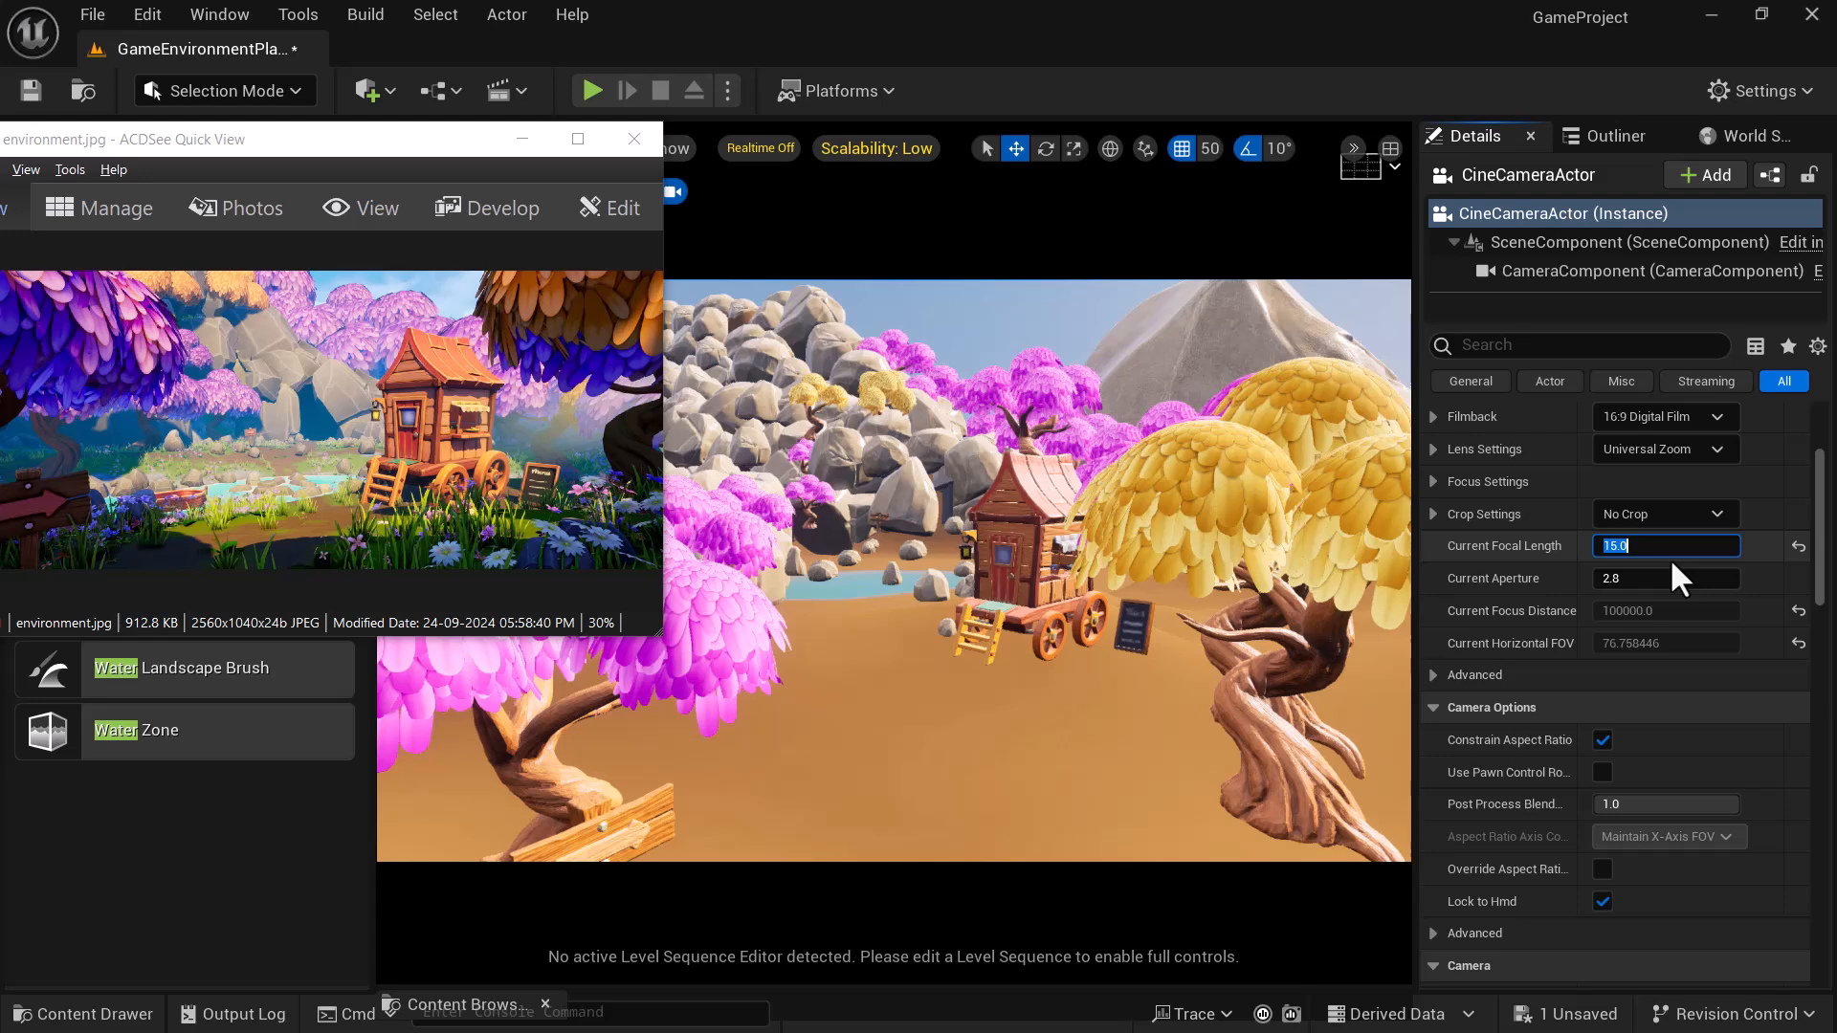
- Compare camera focal lengths of 20, 30 and 35, and settle on 18
{"action": "type", "text": "20"}
{"action": "key", "text": "Return"}
{"action": "type", "text": "35"}
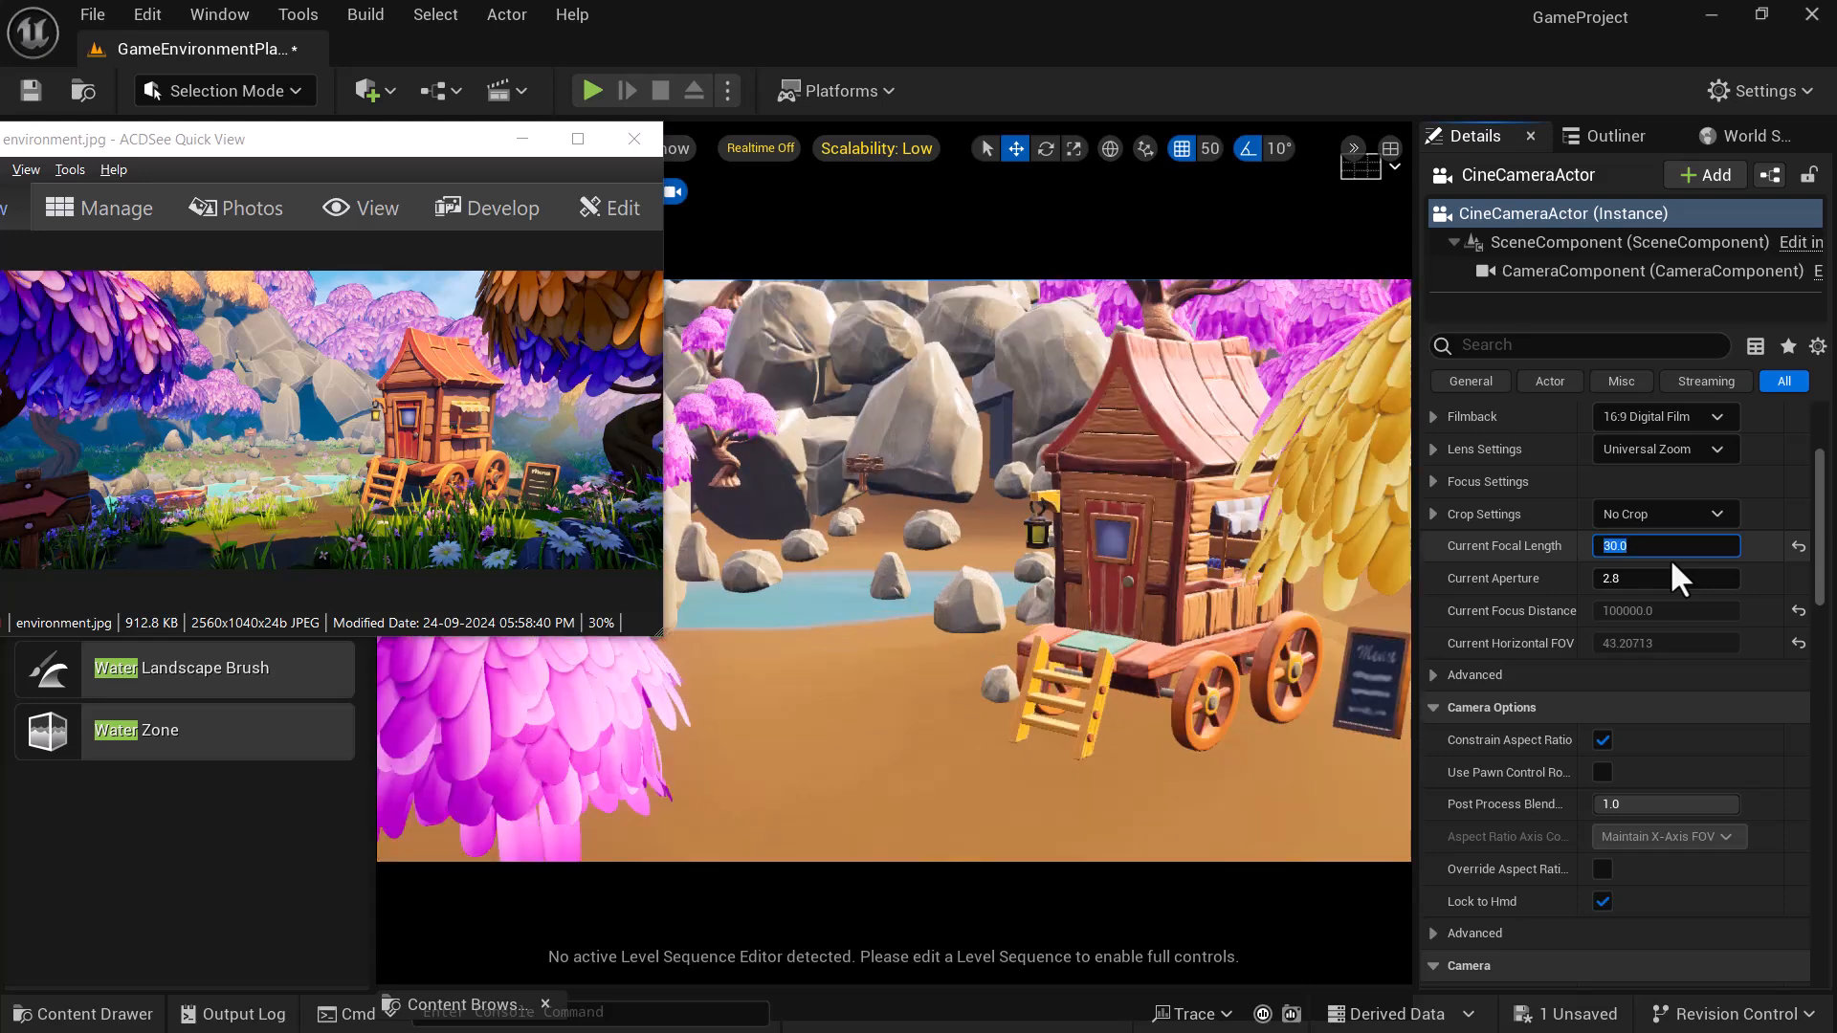
{"action": "key", "text": "Return"}
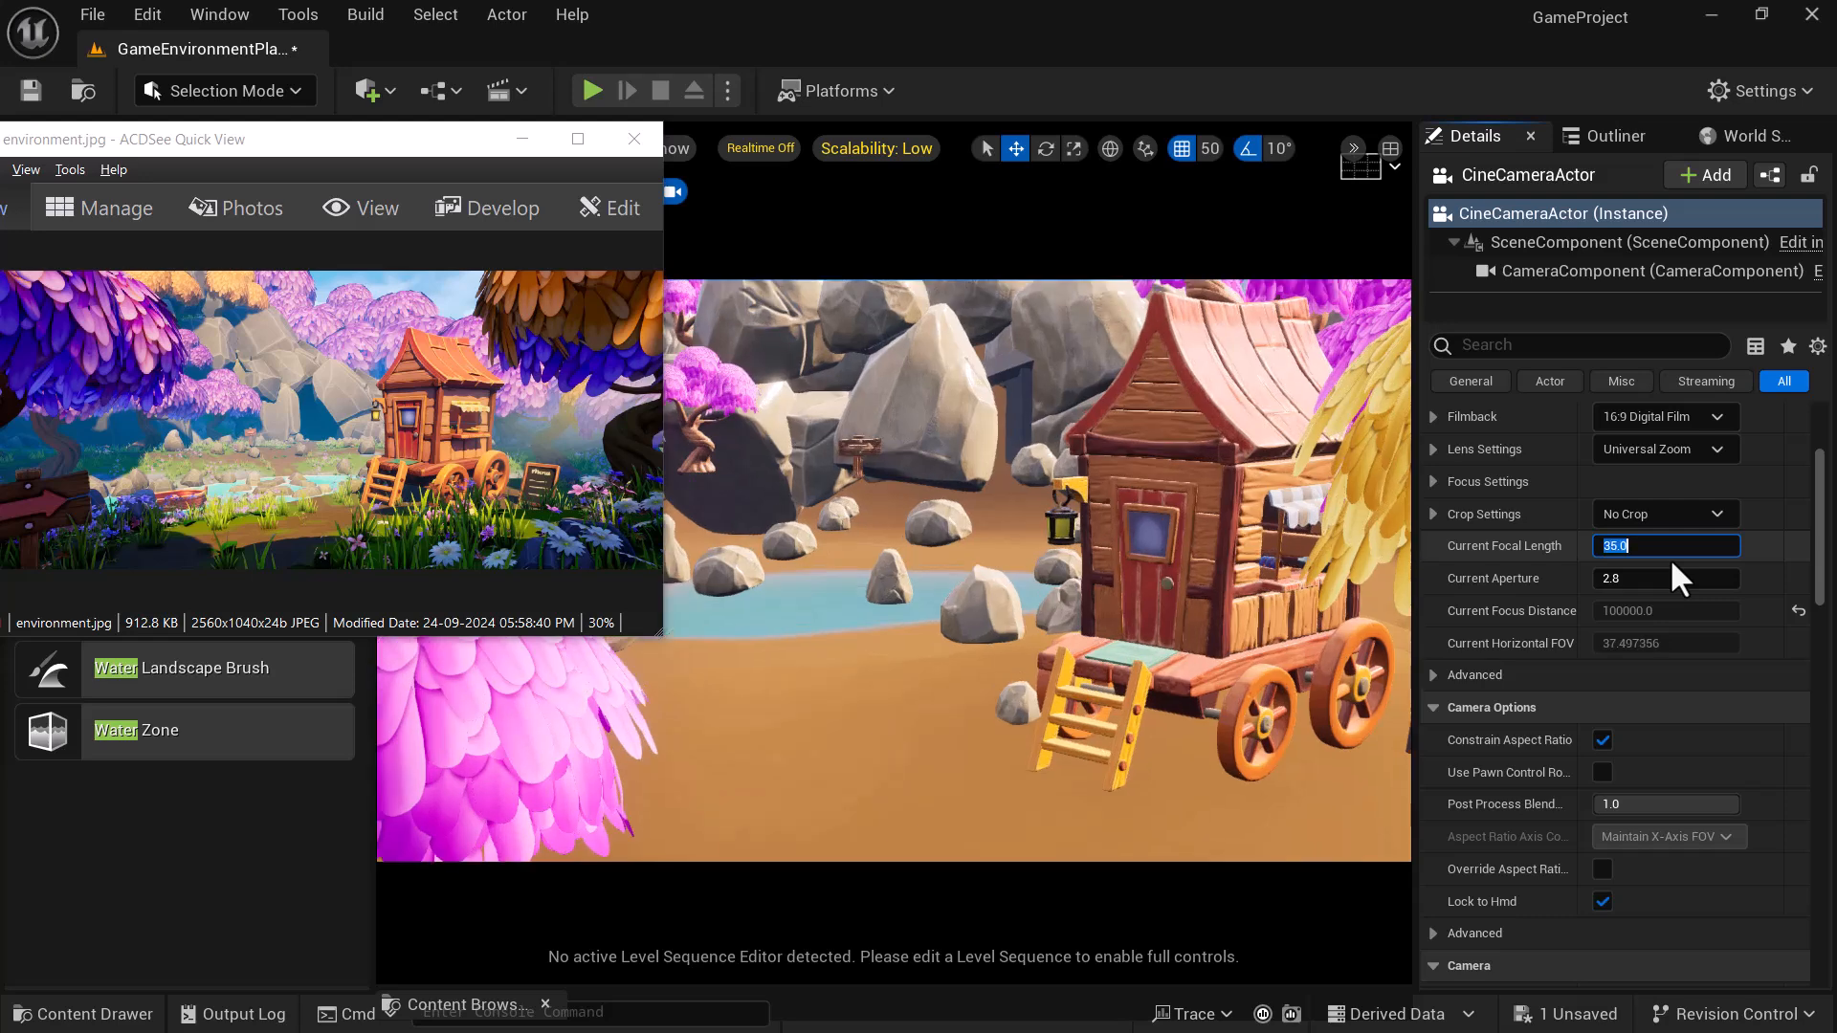
{"action": "type", "text": "18"}
{"action": "key", "text": "Return"}
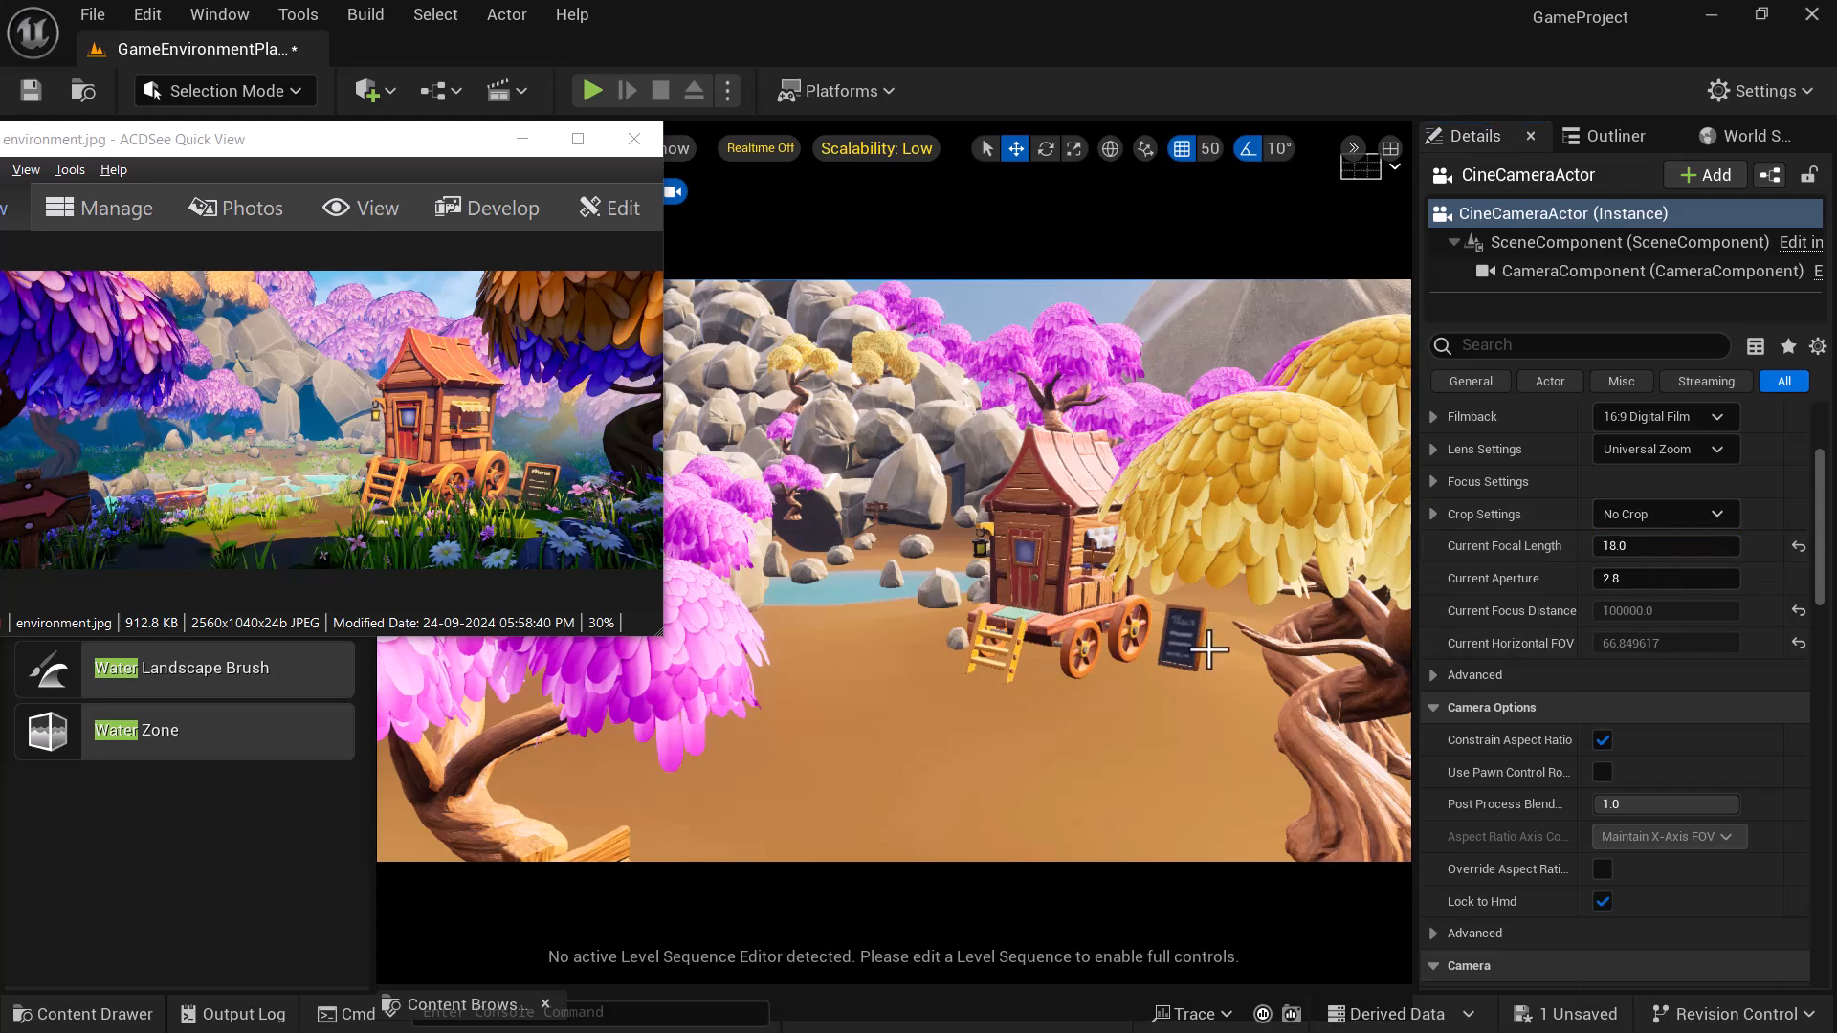
- Reposition the camera so the wooden arrow sign beneath the pink tree enters the lower foreground of the shot
{"action": "key", "text": "q"}
{"action": "key", "text": "e"}
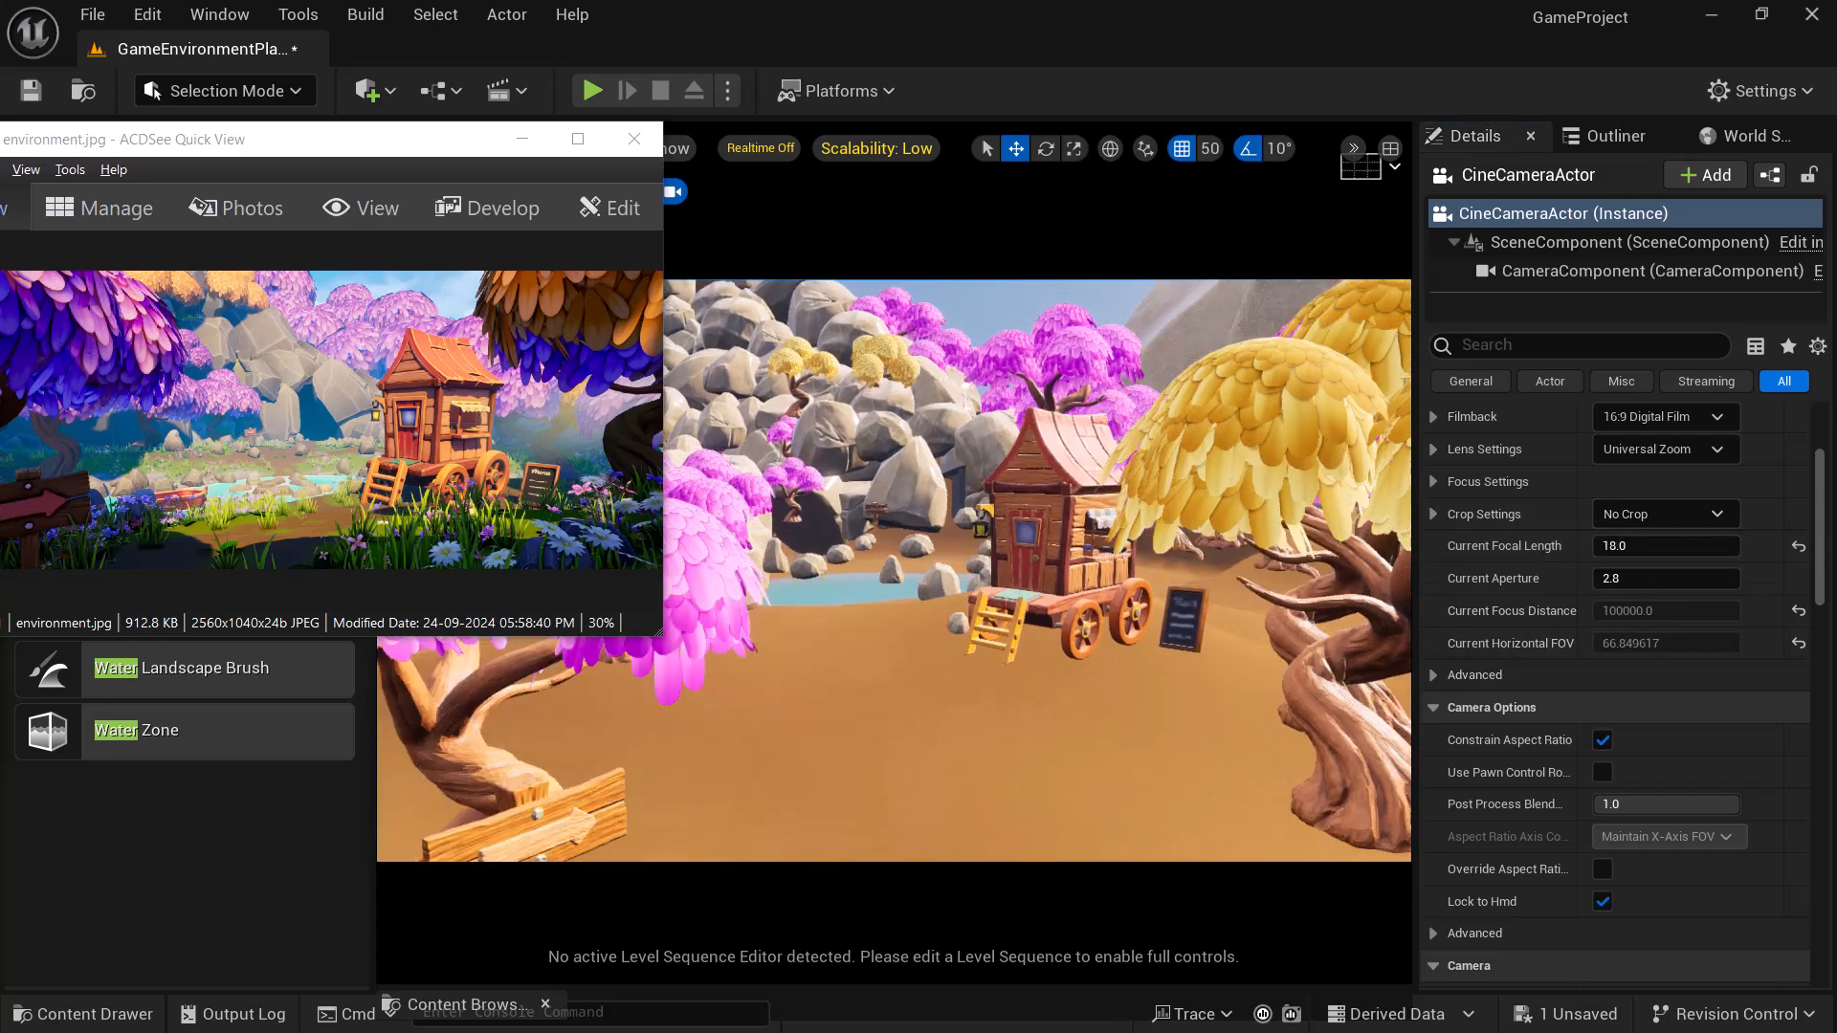
{"action": "key", "text": "w"}
{"action": "key", "text": "w"}
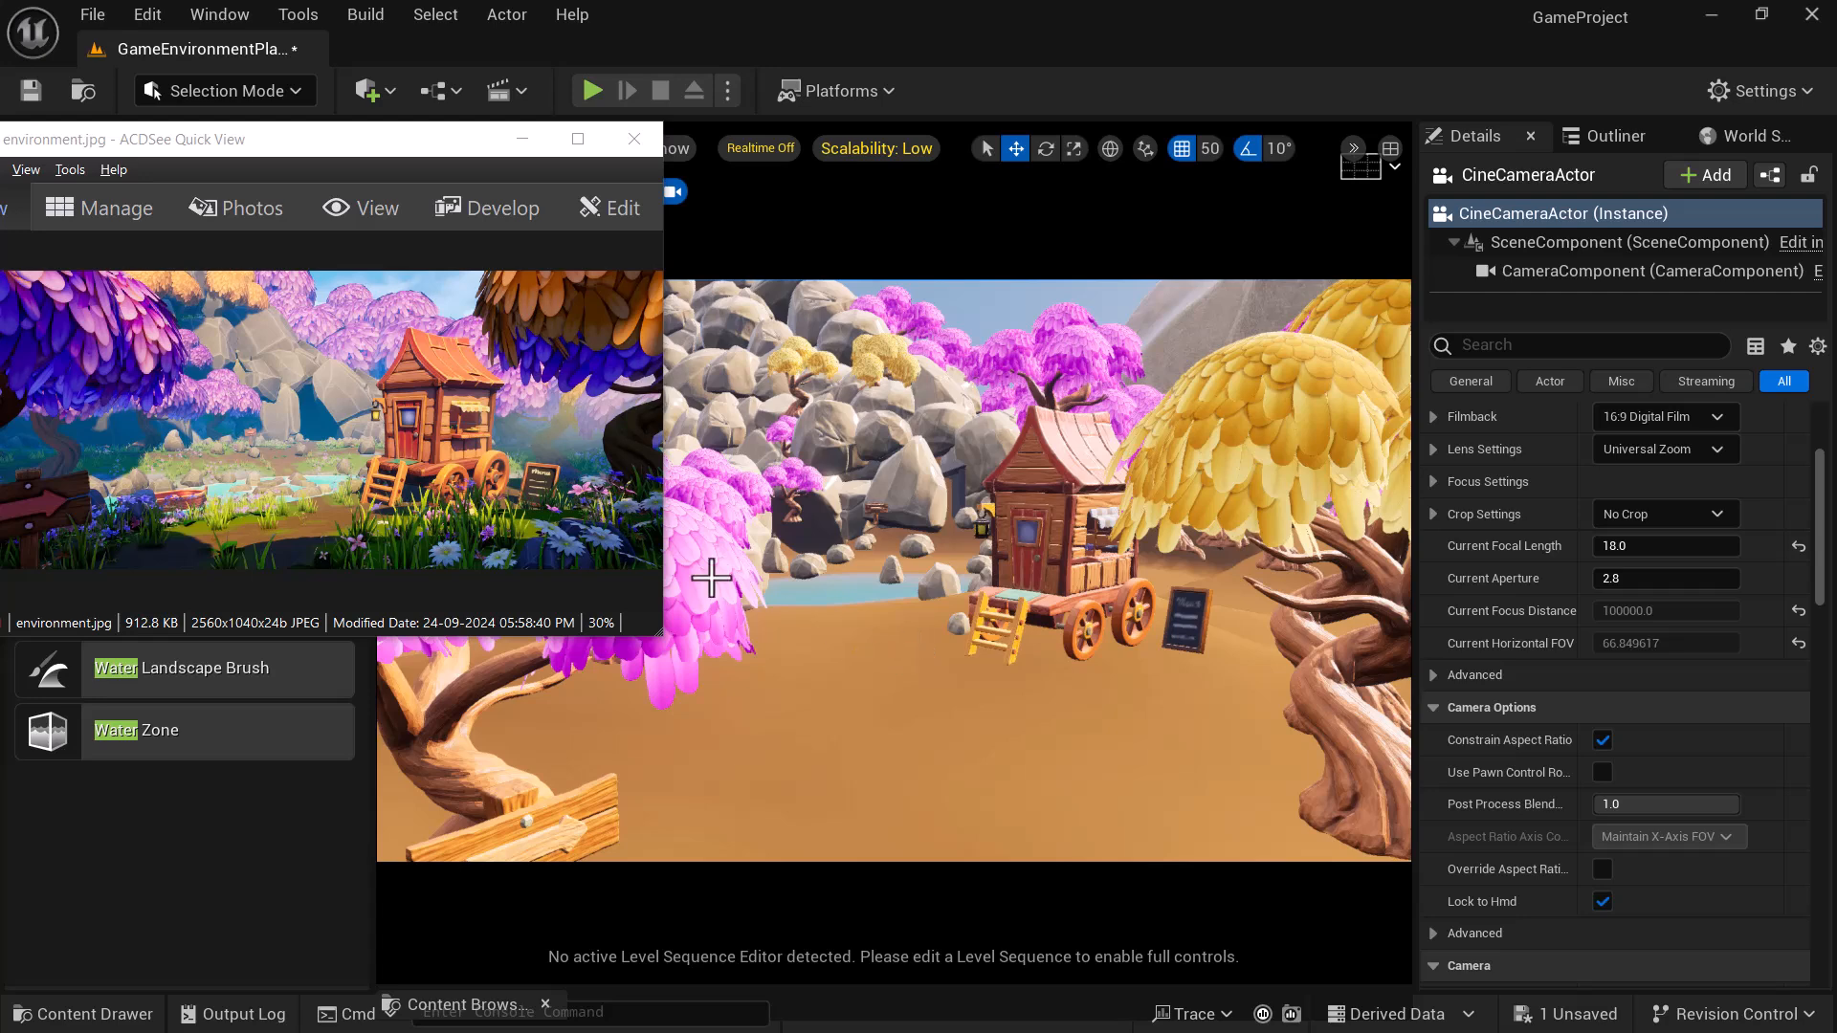
- Move the reference image window aside to compare it with the camera framing of the wagon and lake
{"action": "left_click_drag", "start_coordinate": [381, 142], "coordinate": [377, 30]}
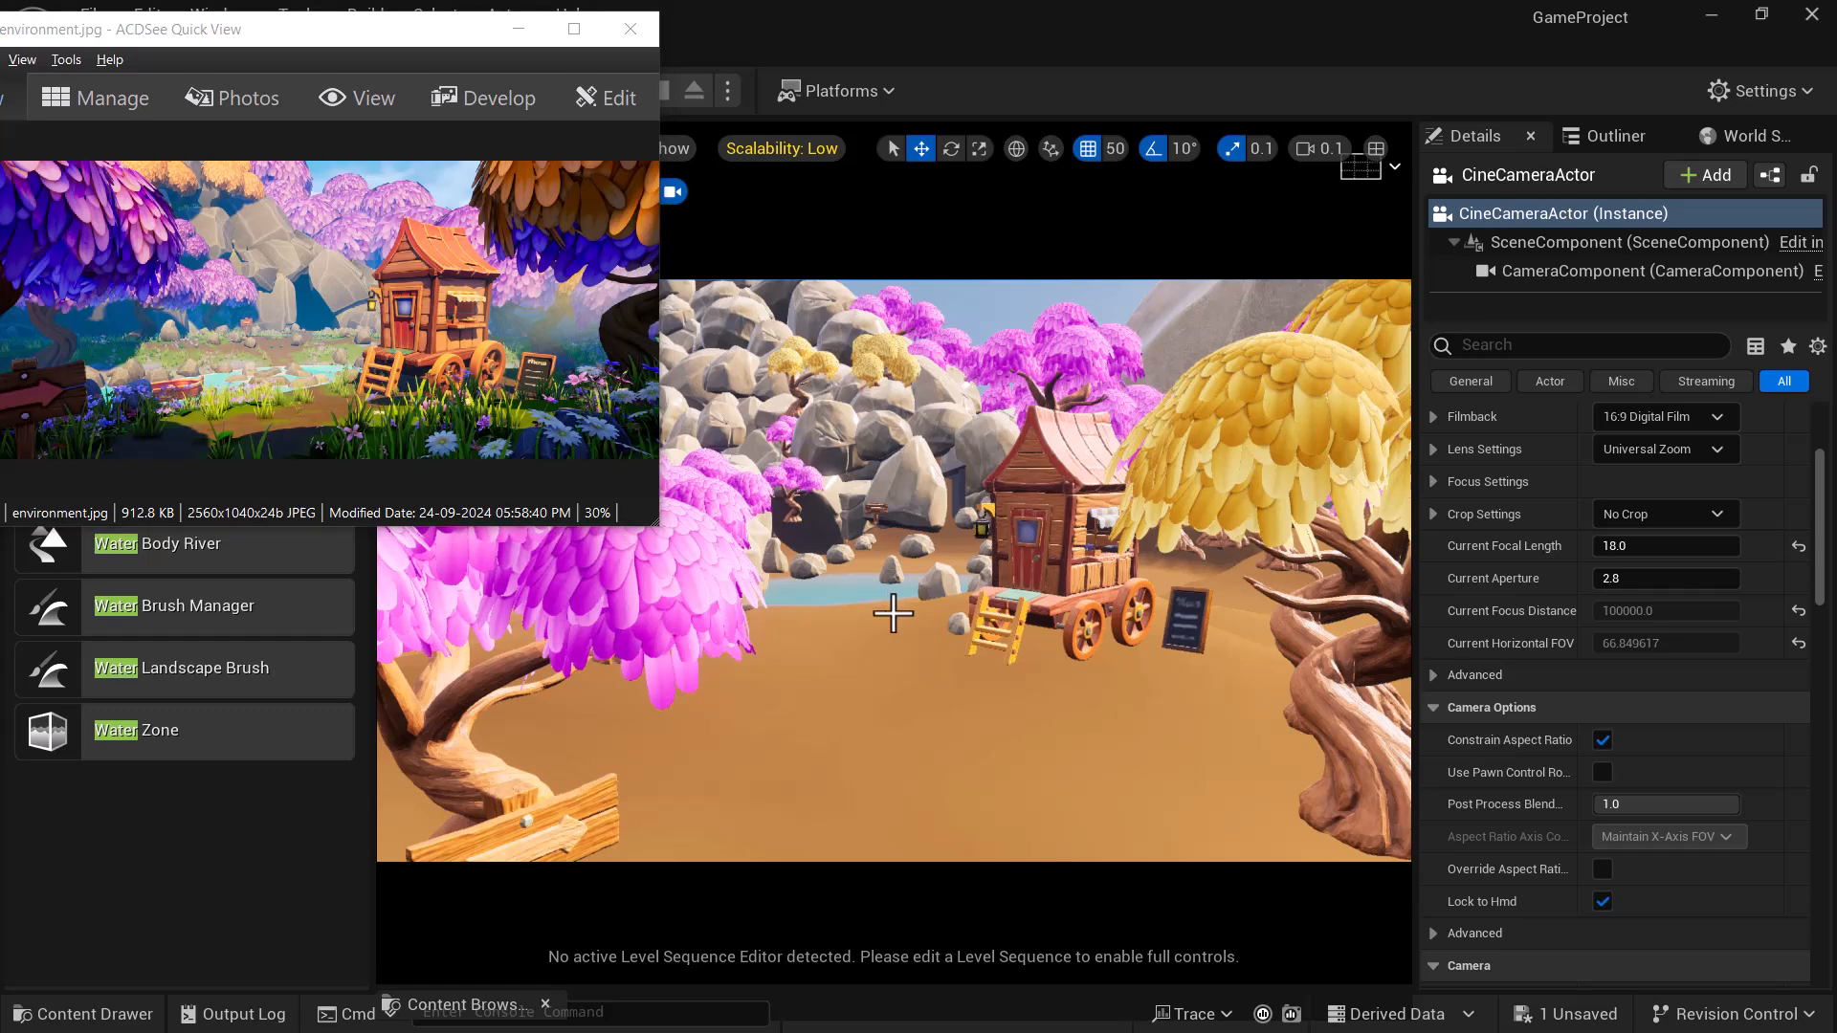
{"action": "left_click", "coordinate": [932, 634]}
{"action": "left_click_drag", "start_coordinate": [428, 38], "coordinate": [388, 364]}
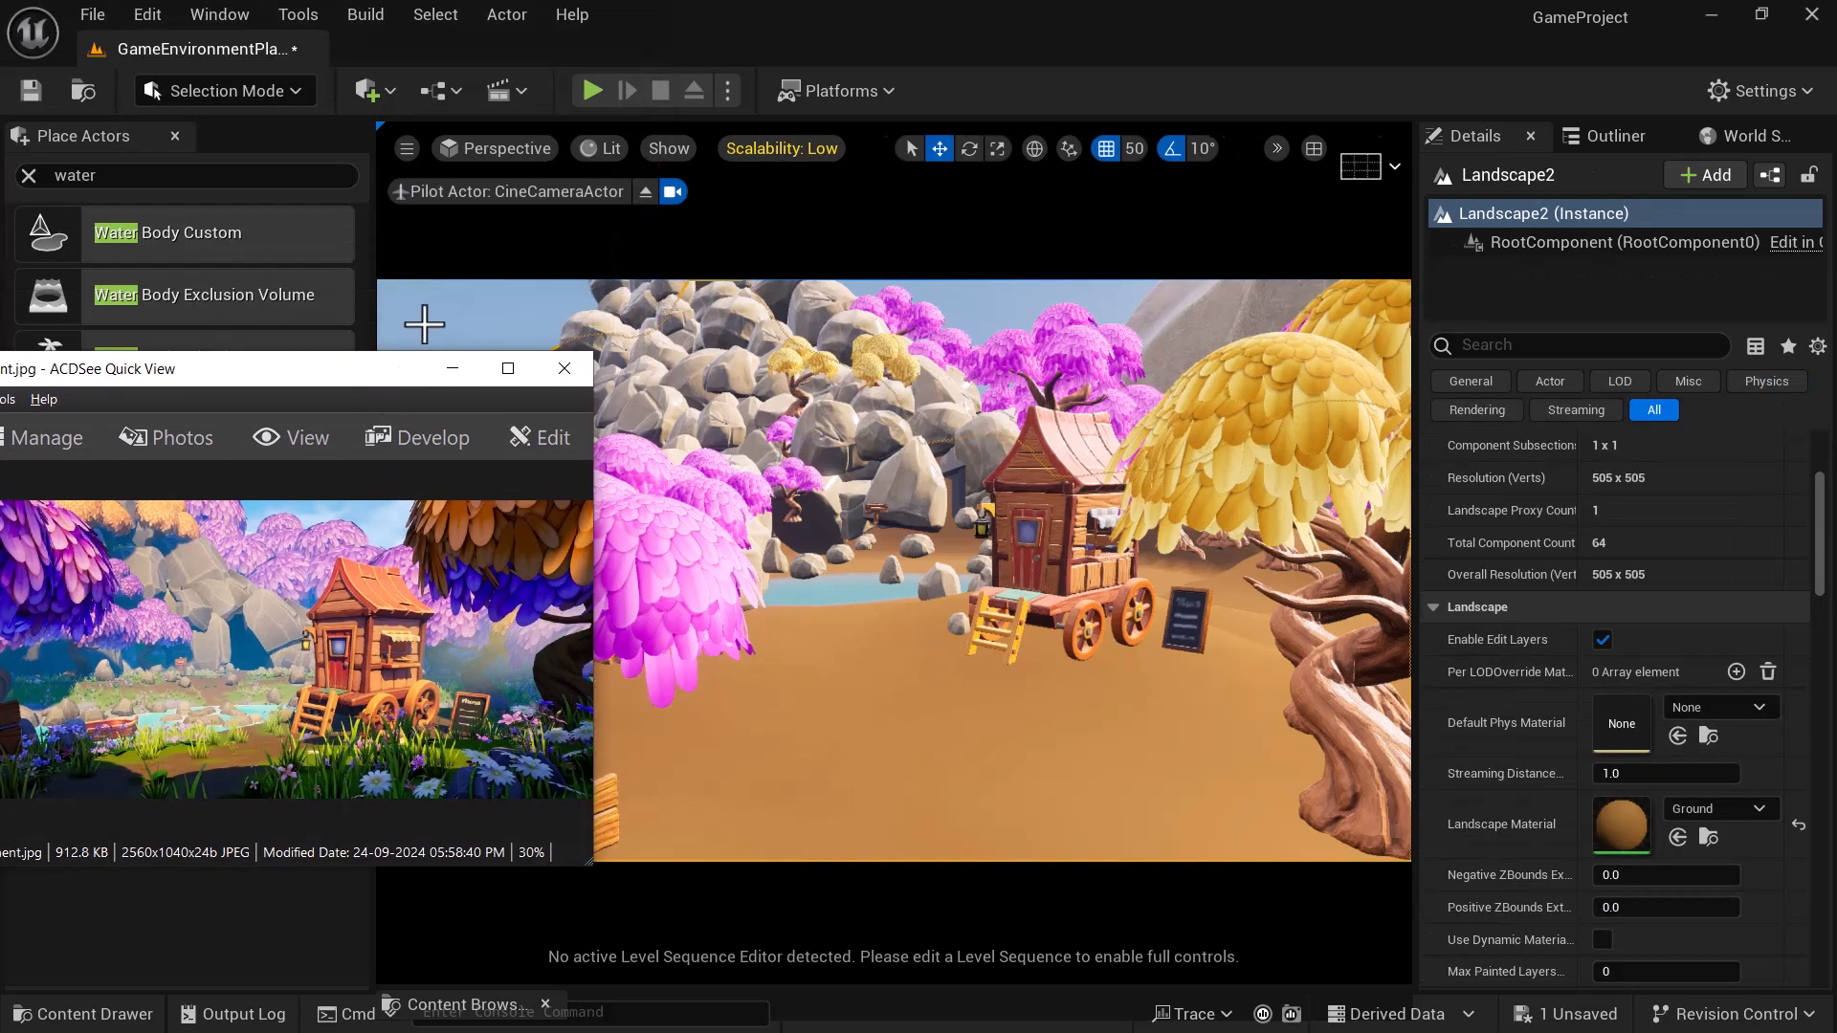
- Preview the scene in the Wireframe and Unlit view modes, and return to Lit
{"action": "left_click", "coordinate": [609, 153]}
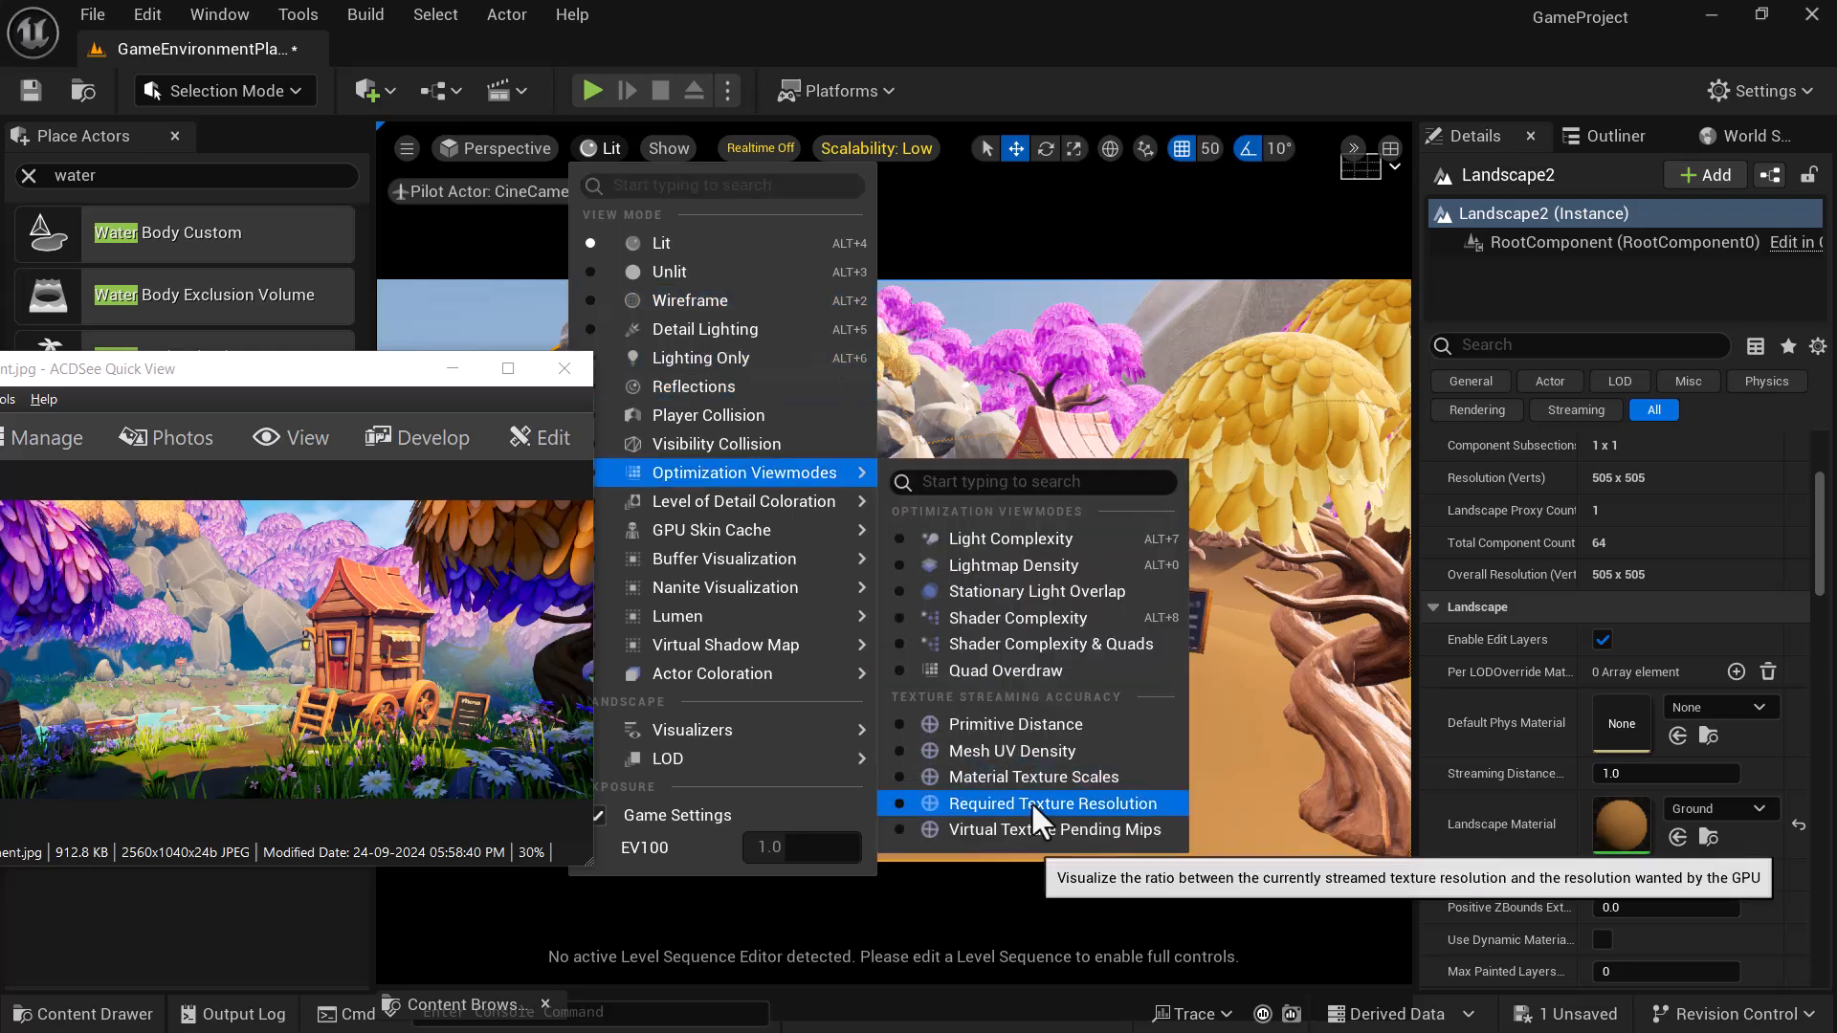
{"action": "left_click", "coordinate": [1244, 739]}
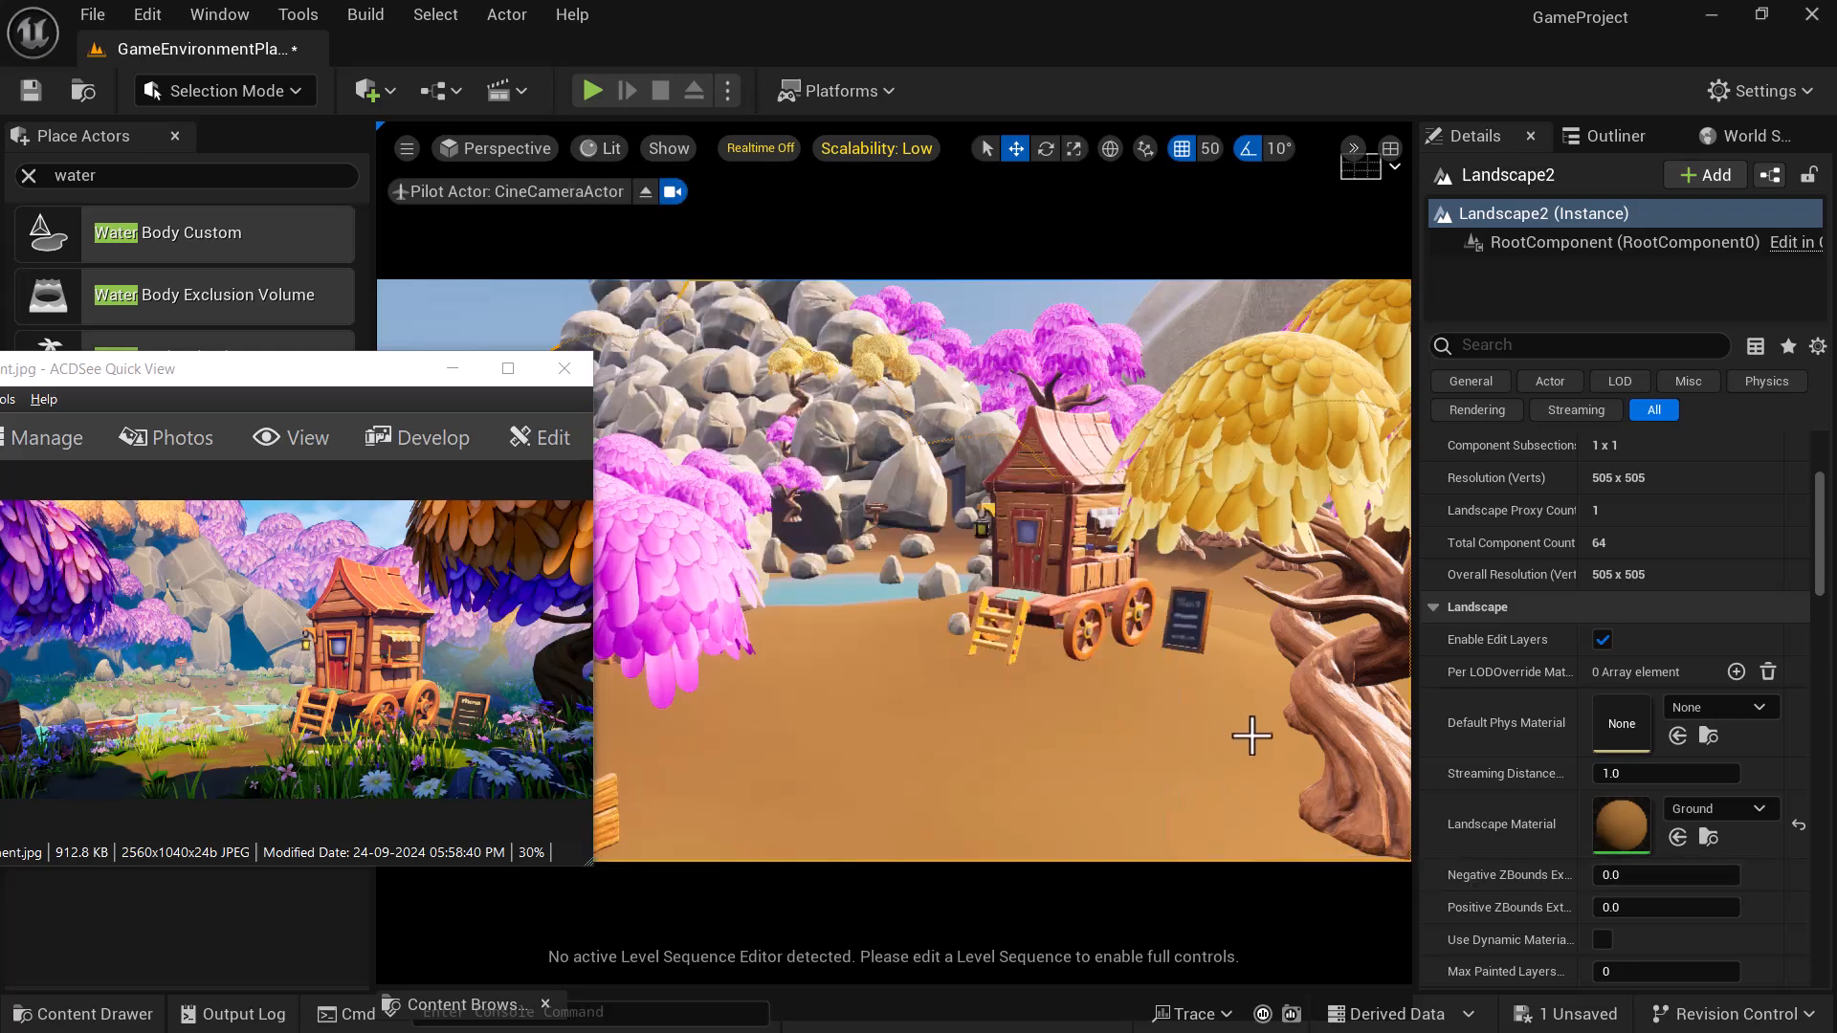
{"action": "key", "text": "alt+2"}
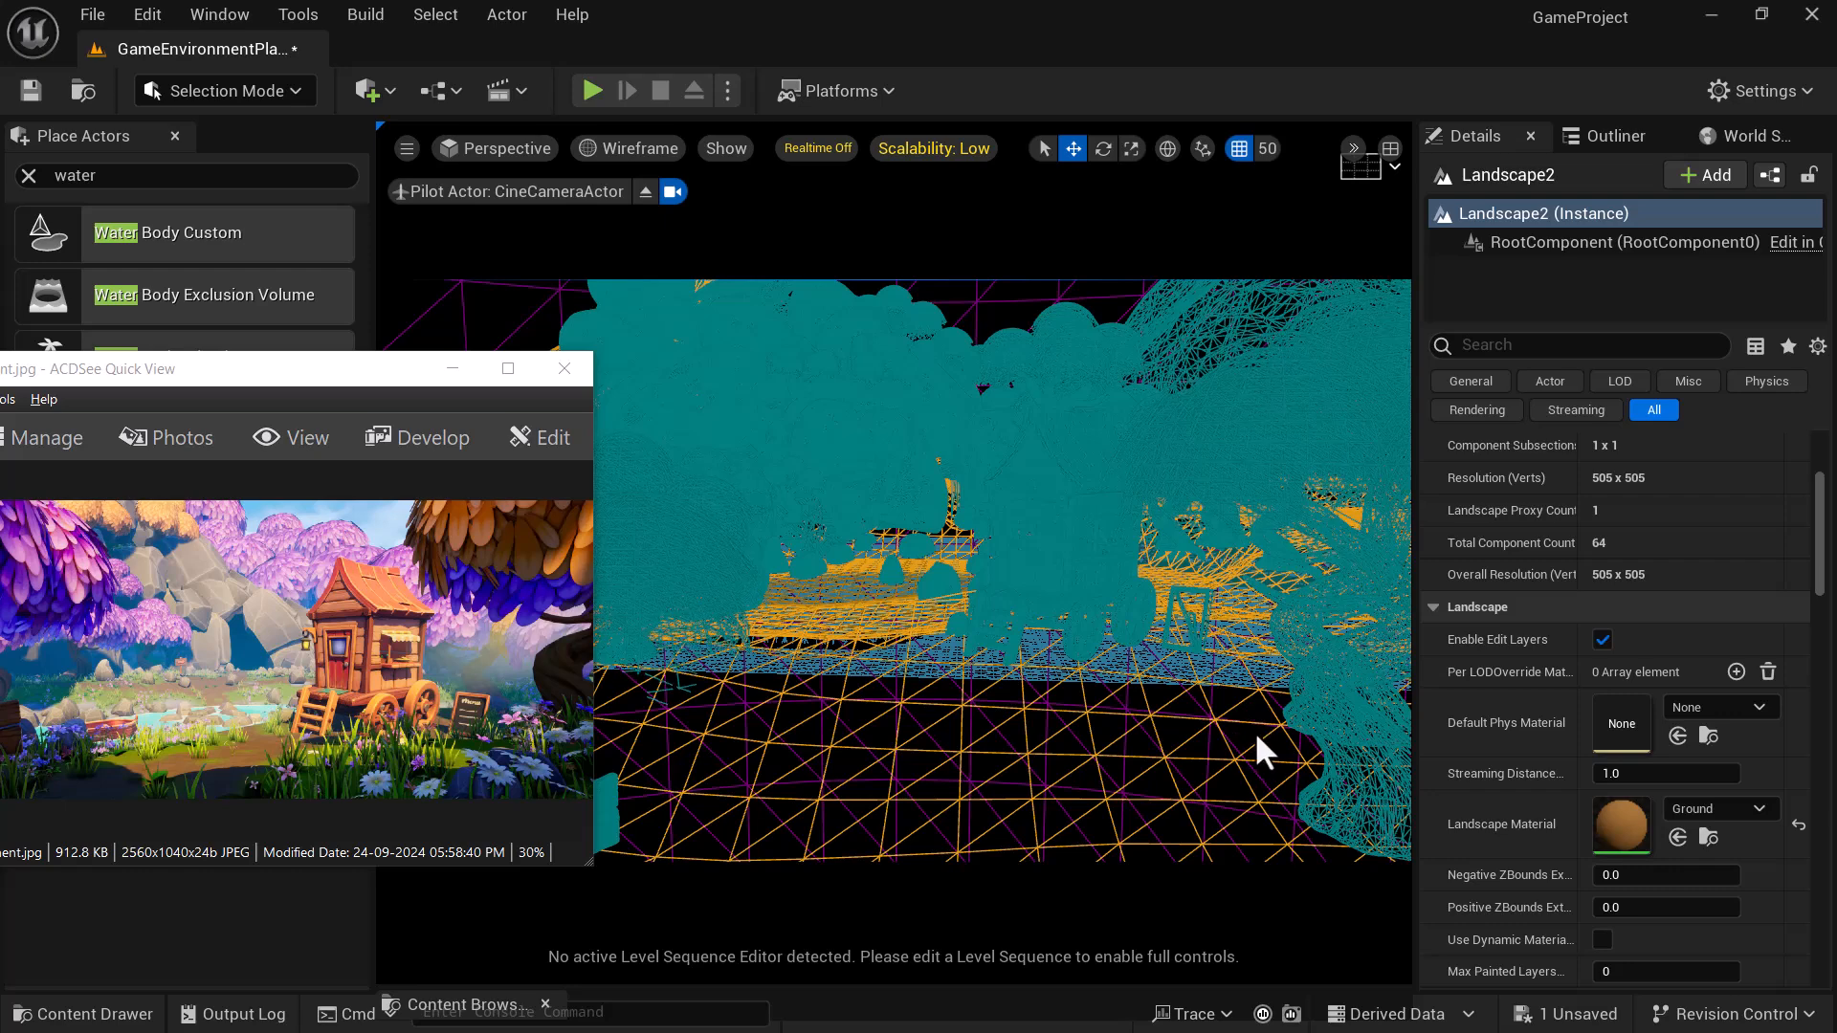
{"action": "key", "text": "alt+3"}
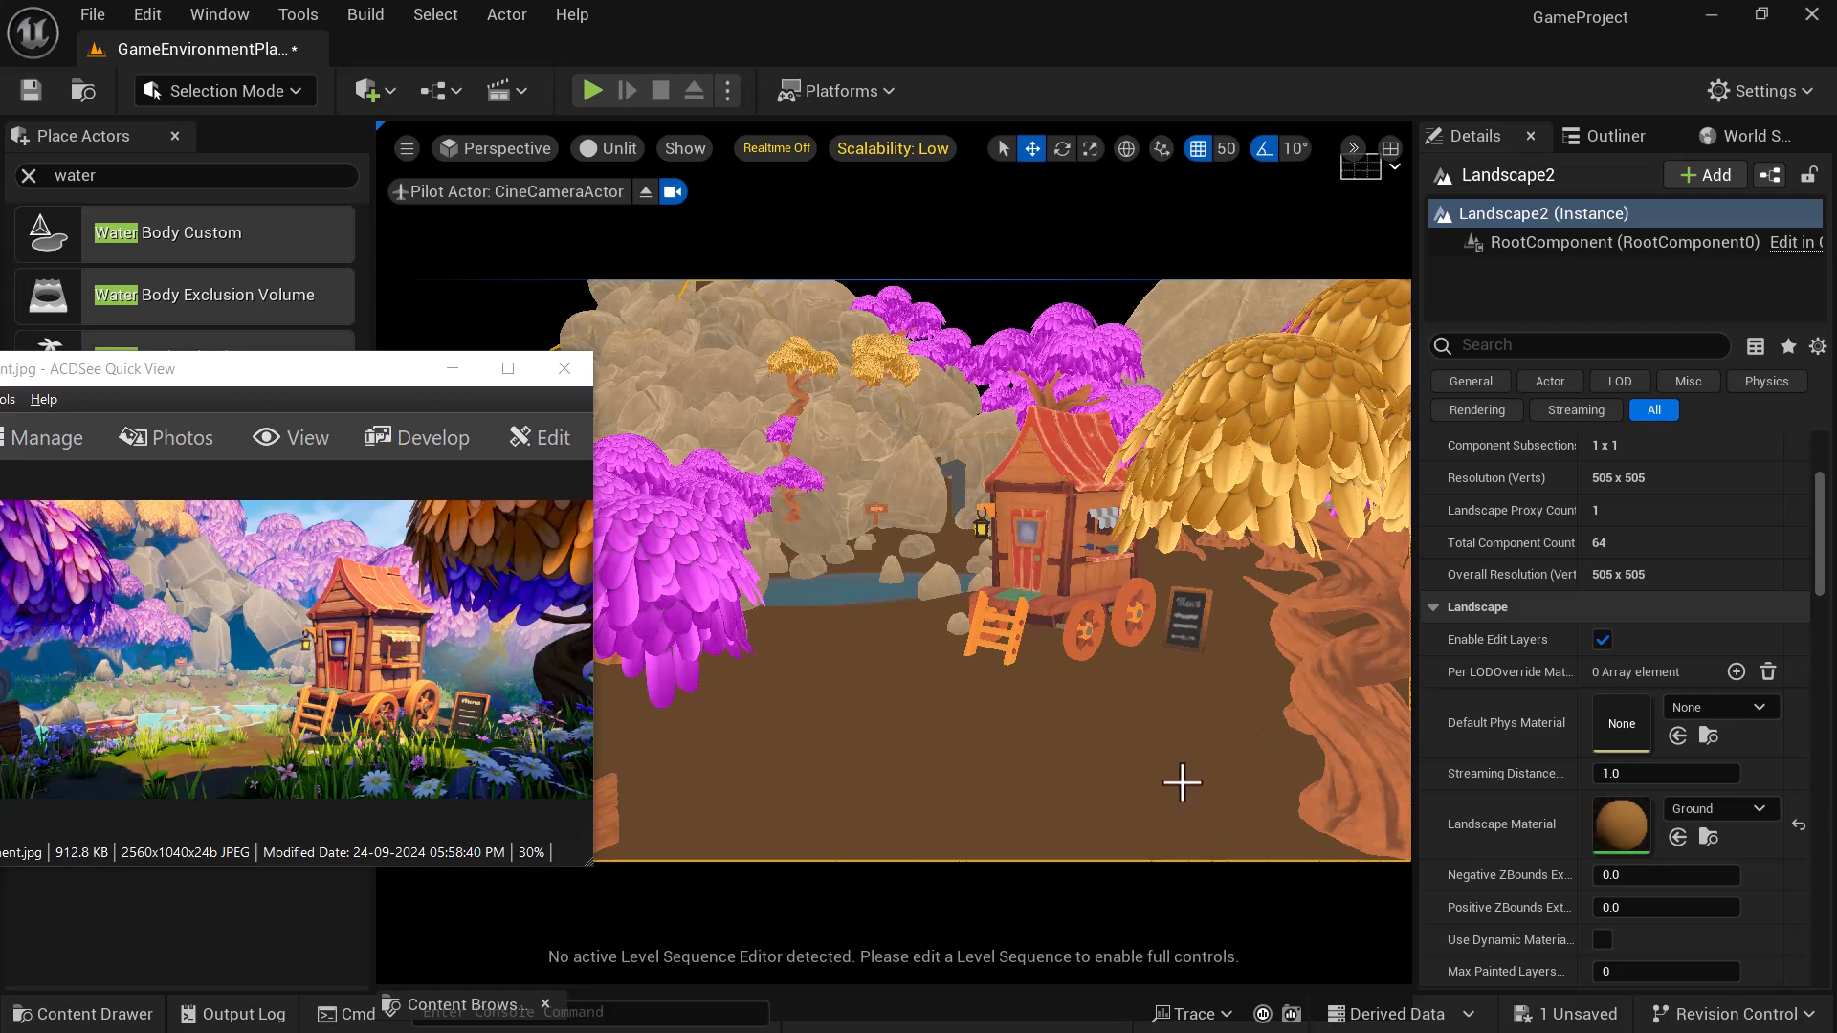
{"action": "key", "text": "alt+4"}
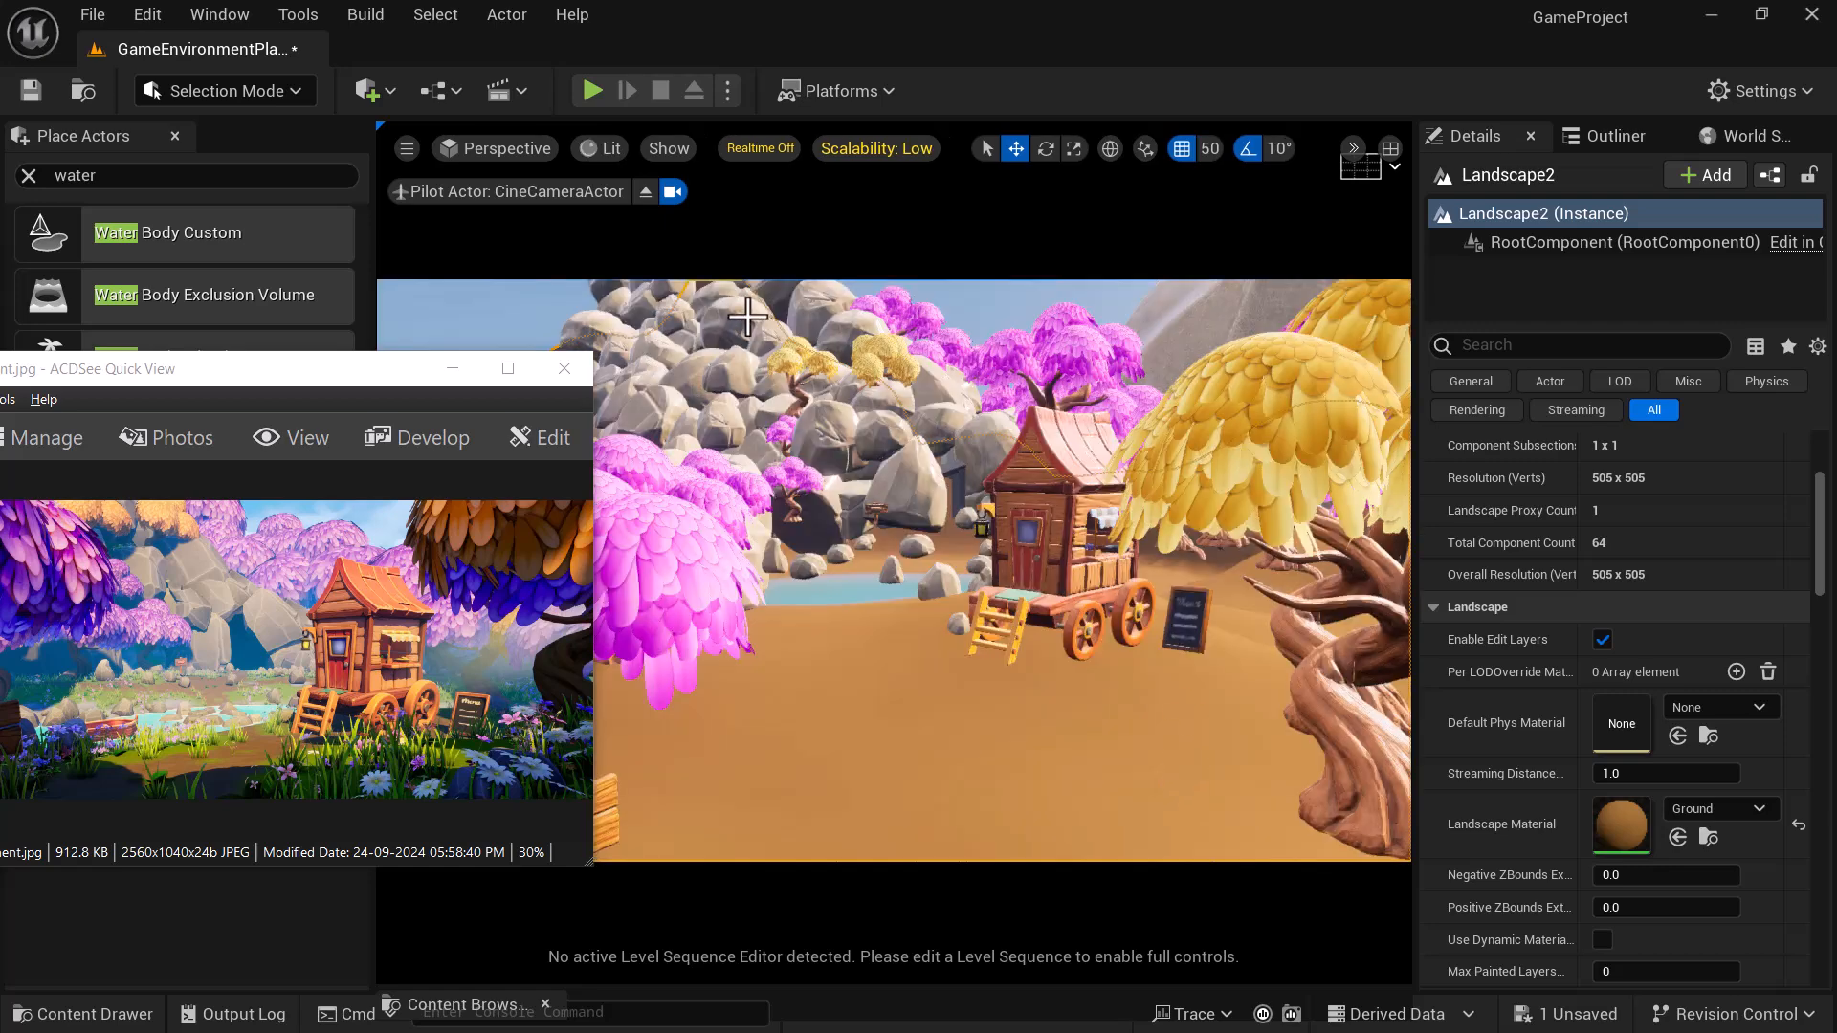
- Inspect the scene in Detail Lighting, Wireframe and Unlit view modes, and restore the Lit view
{"action": "left_click", "coordinate": [603, 148]}
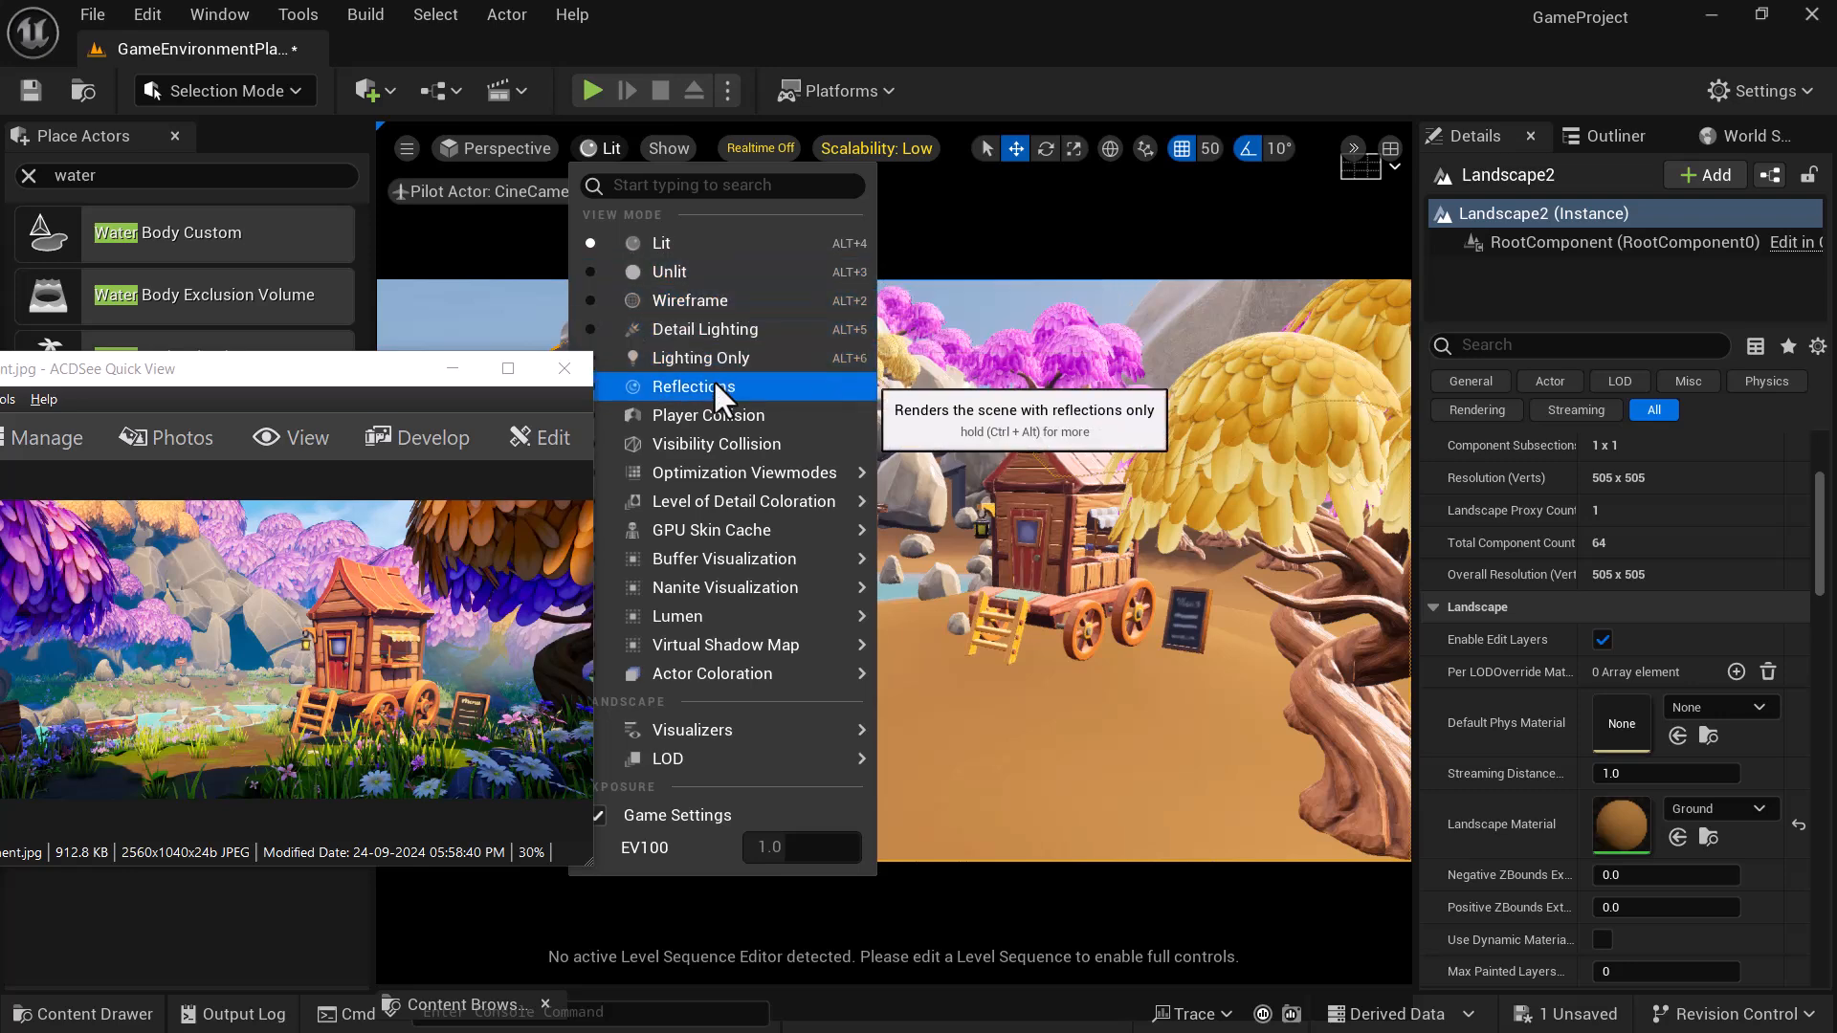
{"action": "mouse_move", "coordinate": [756, 501]}
{"action": "left_click", "coordinate": [1194, 337]}
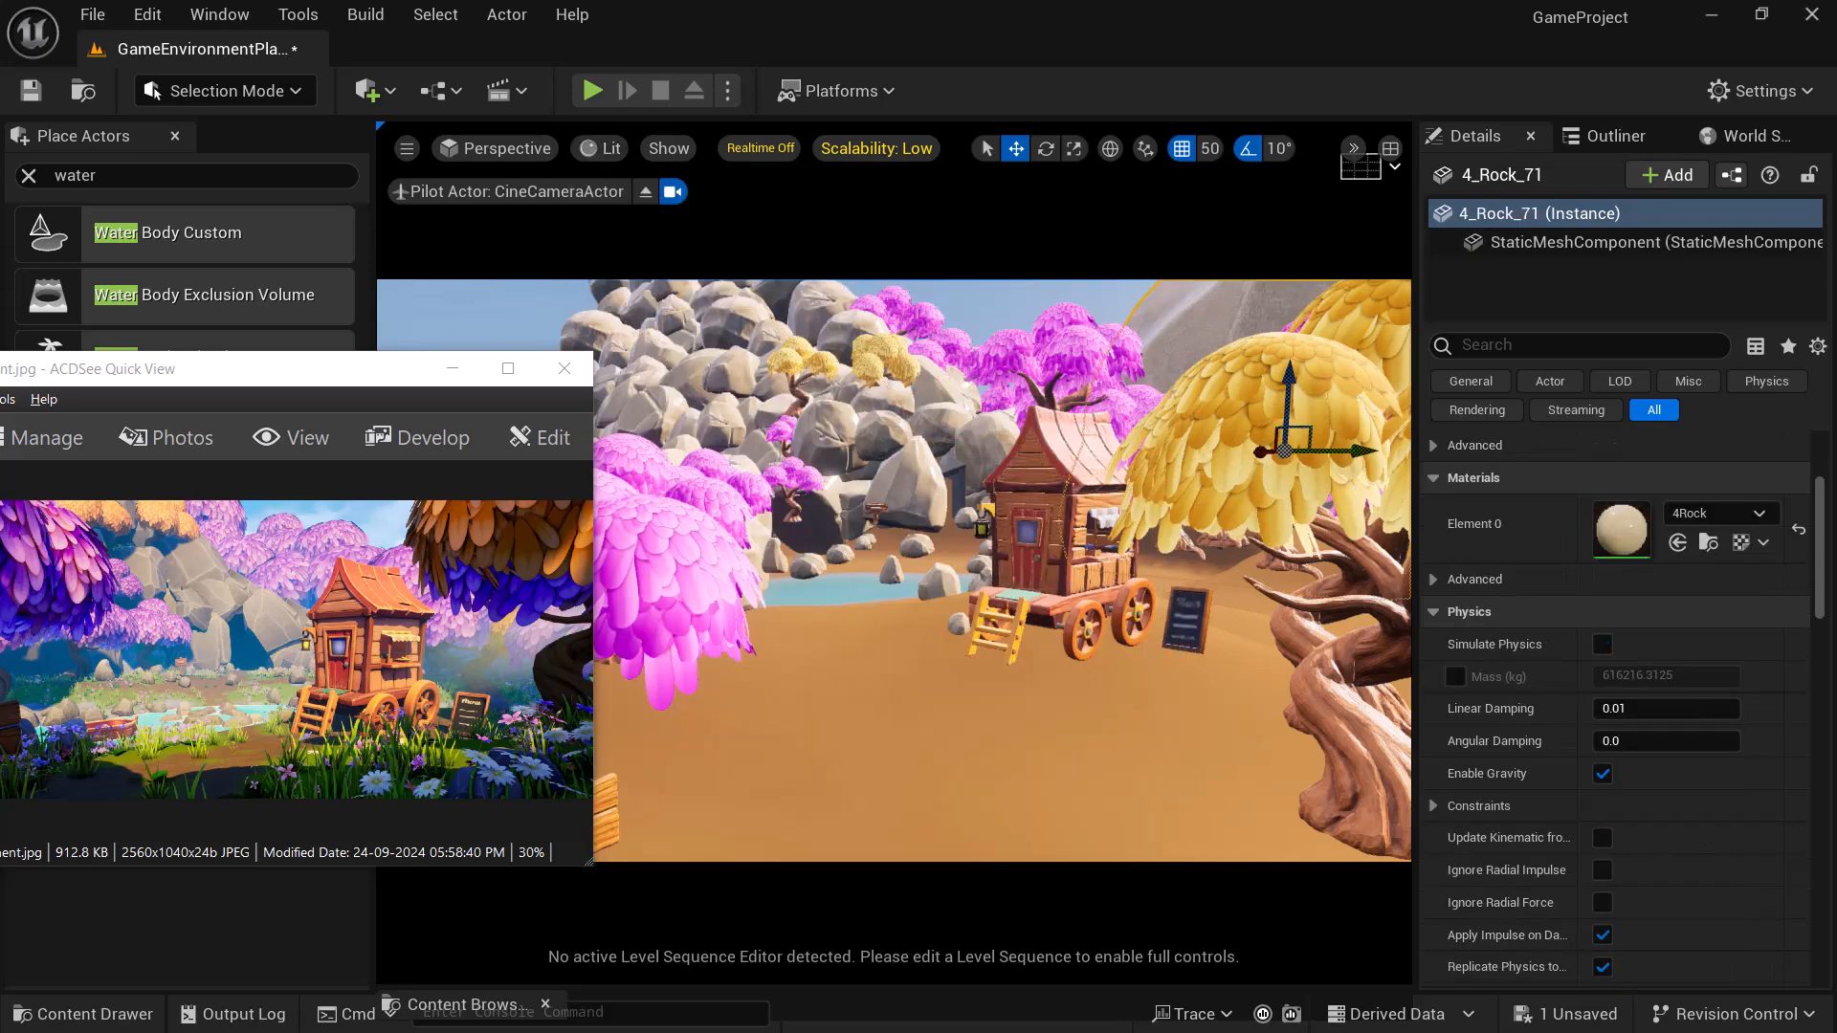
{"action": "key", "text": "alt+5"}
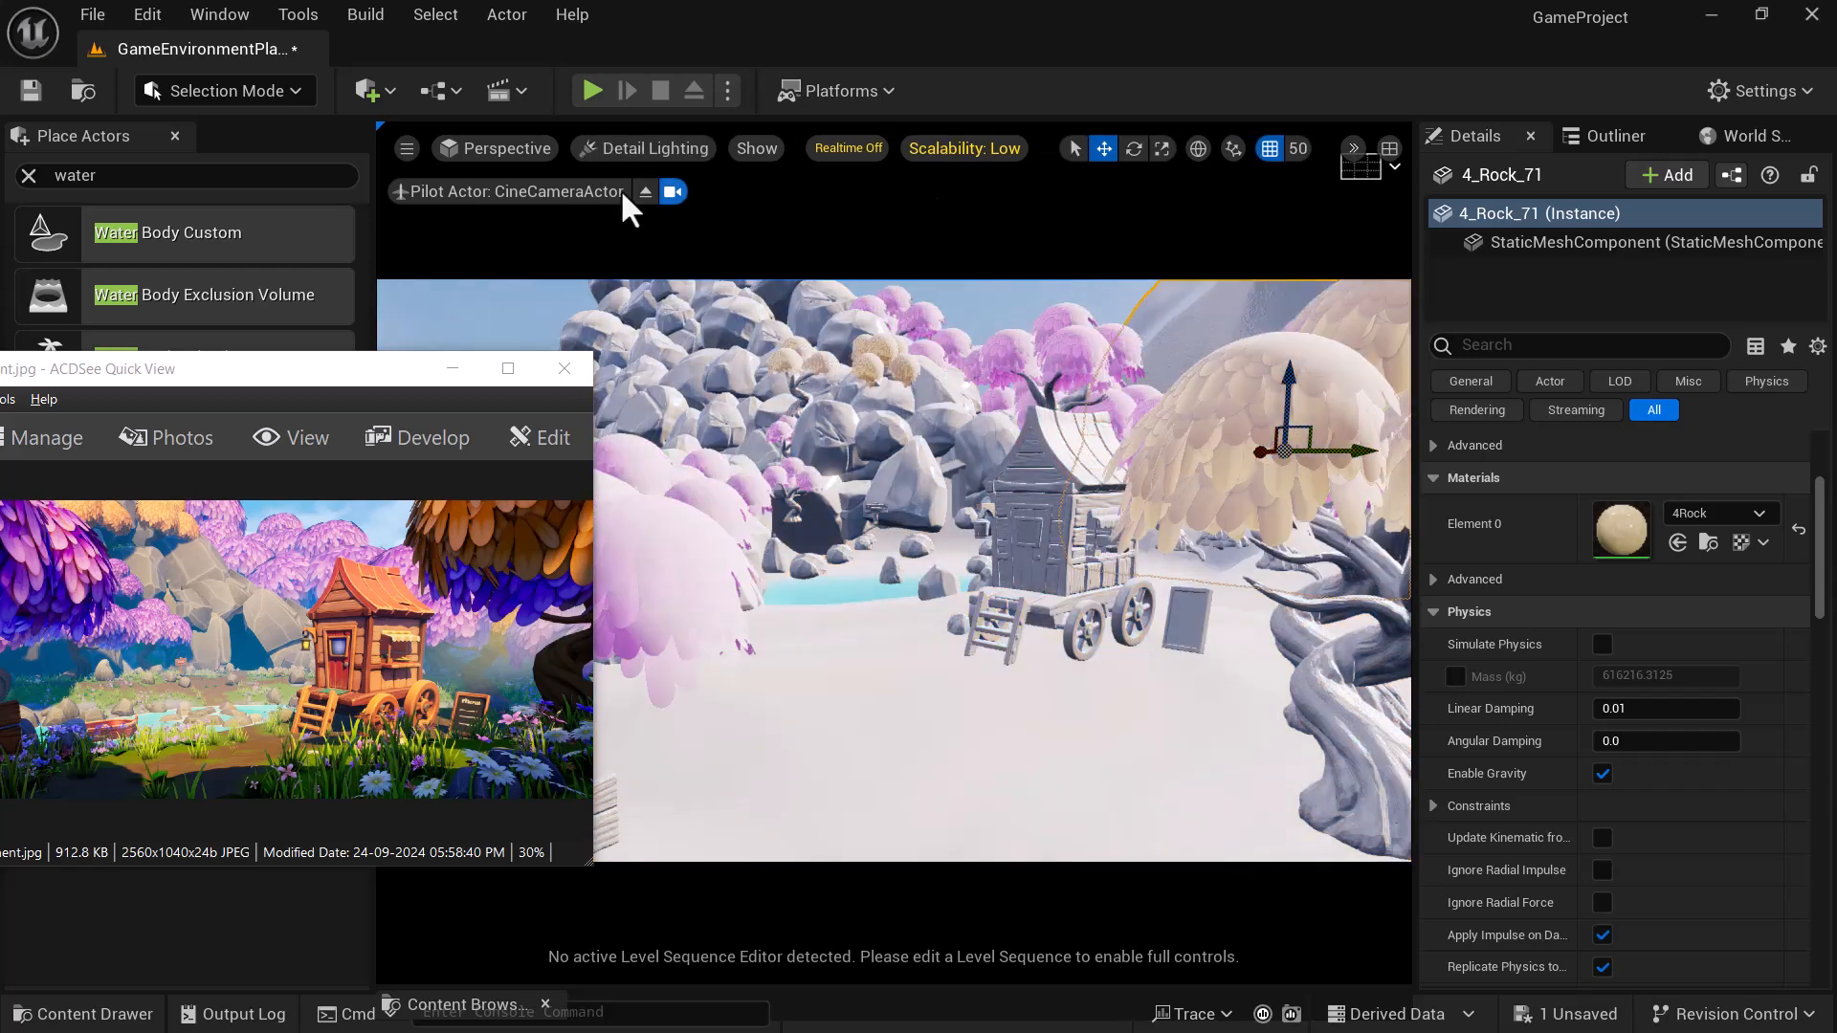
{"action": "left_click", "coordinate": [482, 146]}
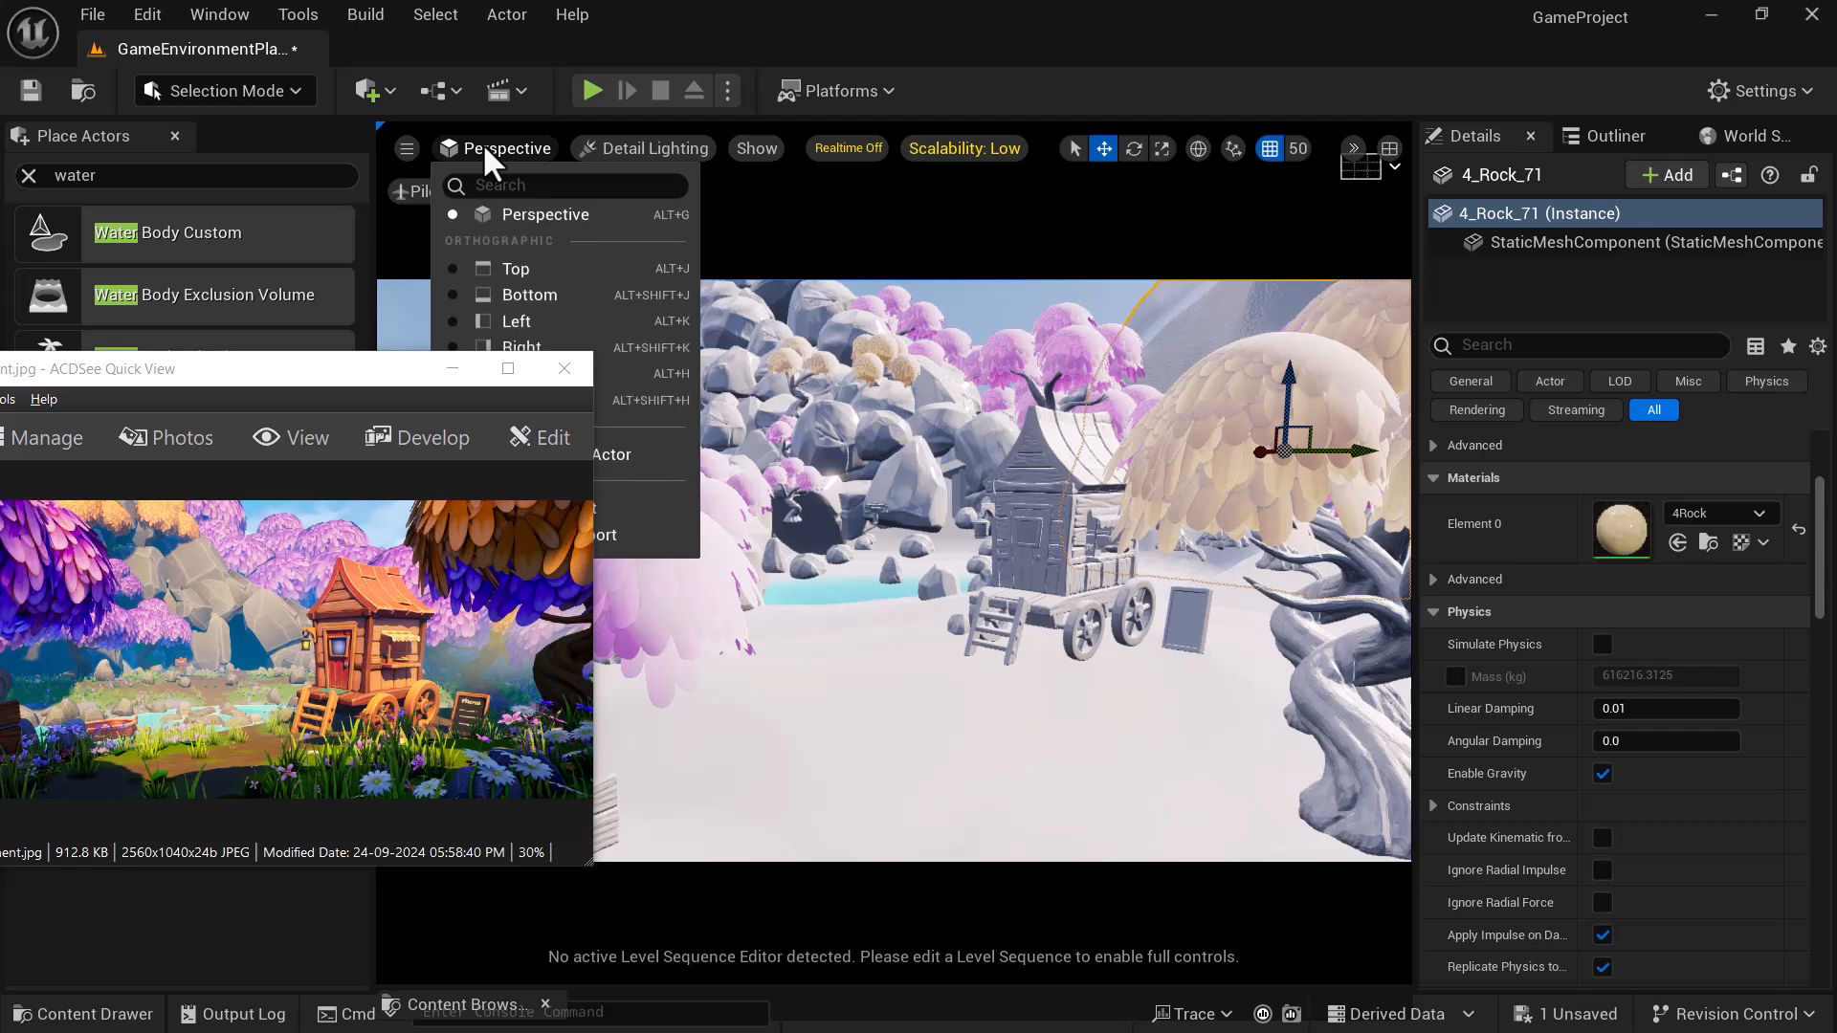
{"action": "left_click", "coordinate": [608, 143]}
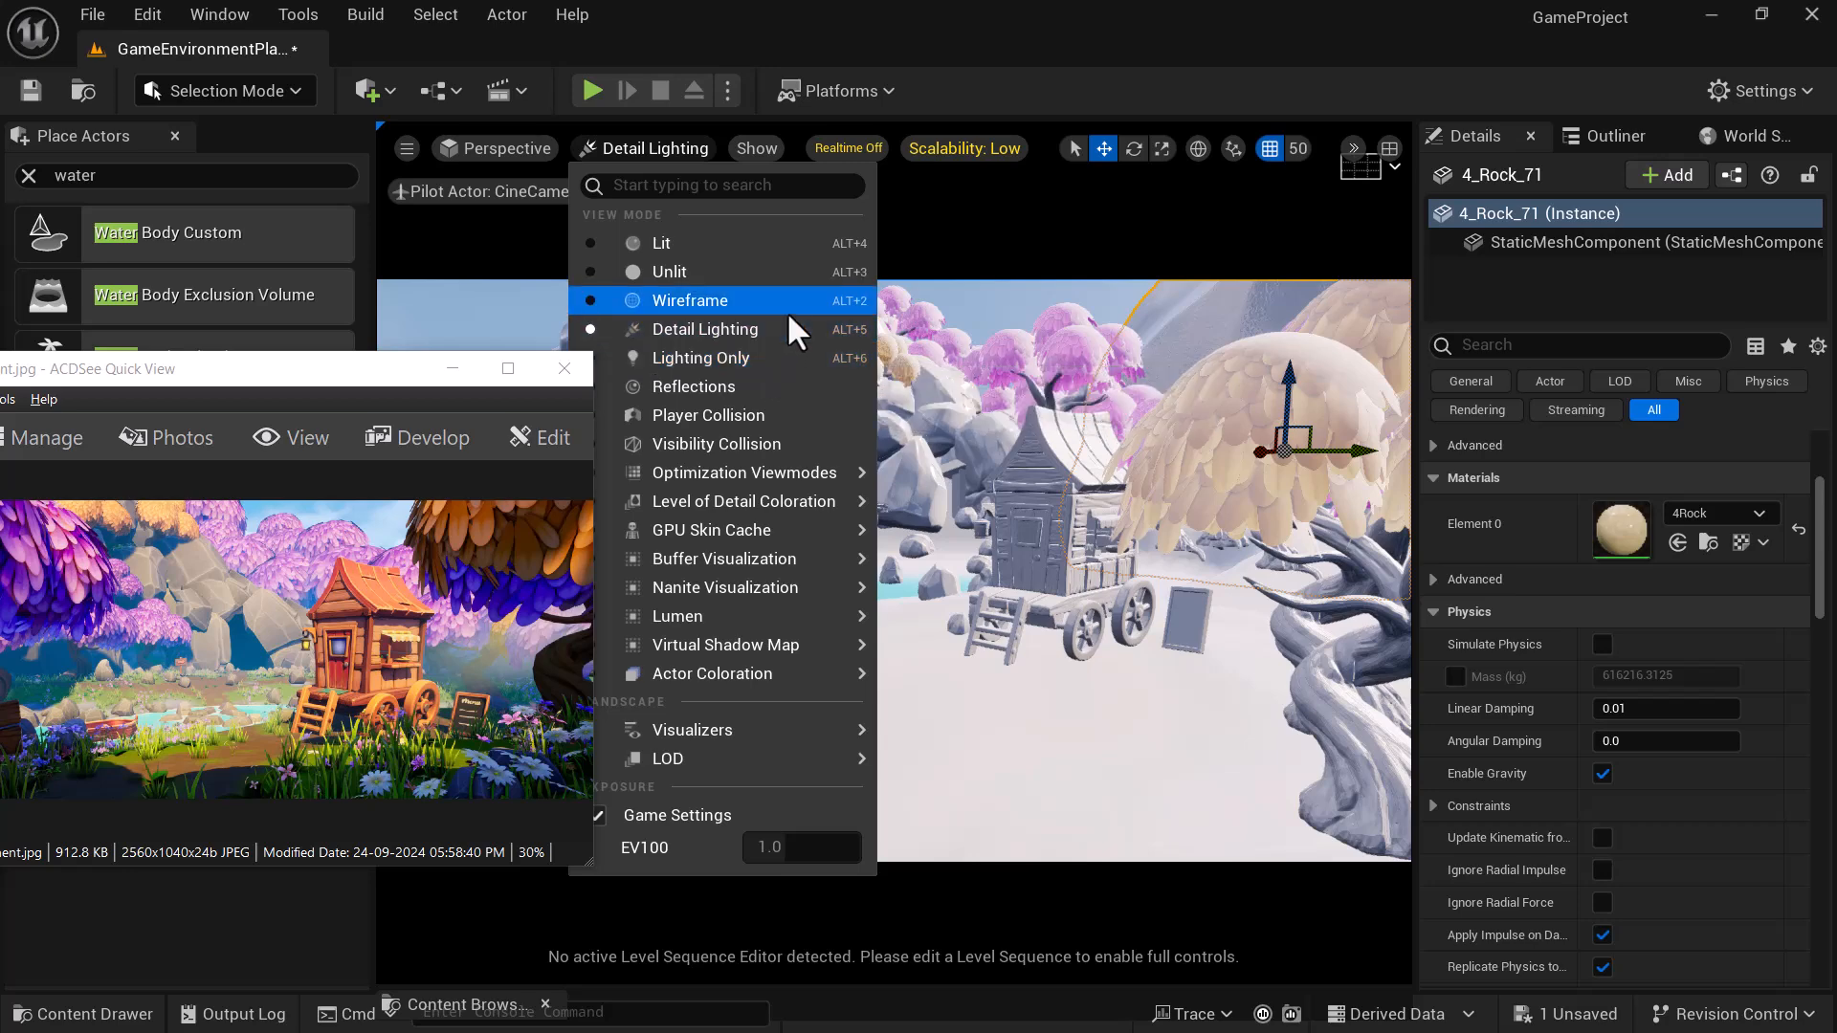
{"action": "left_click", "coordinate": [1042, 274]}
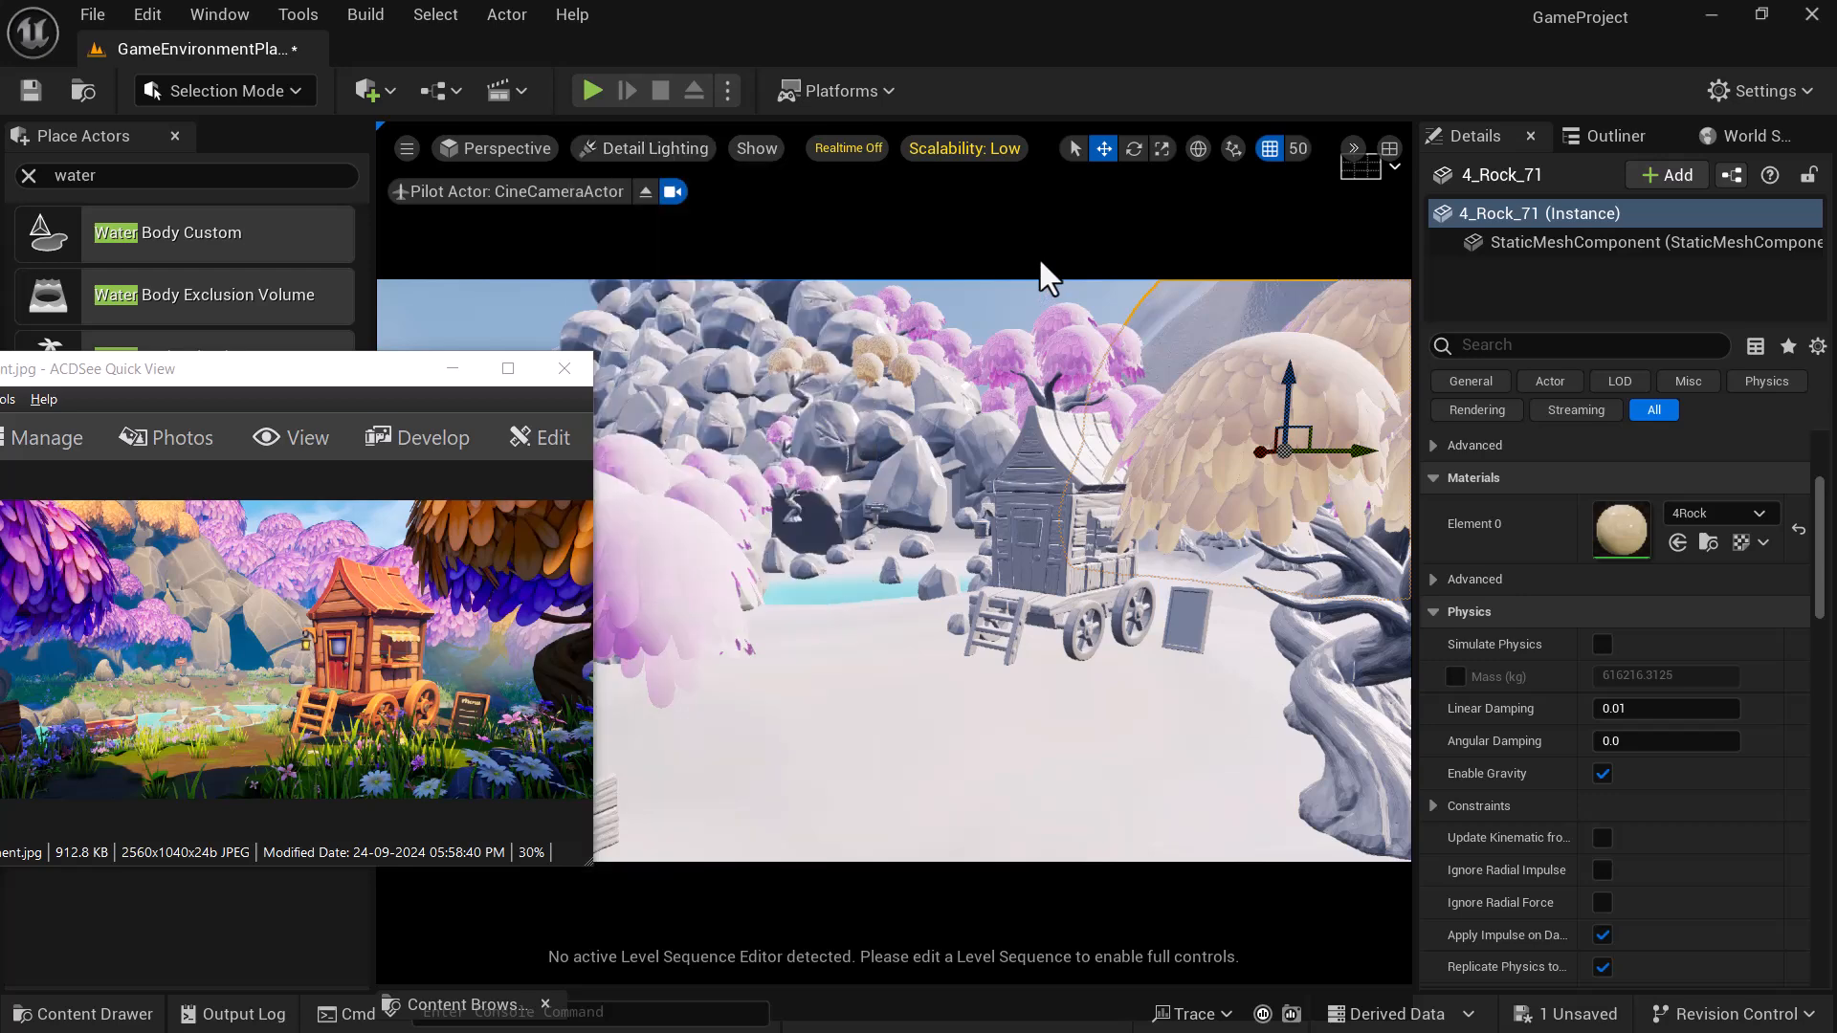
{"action": "key", "text": "alt+2"}
{"action": "key", "text": "alt+3"}
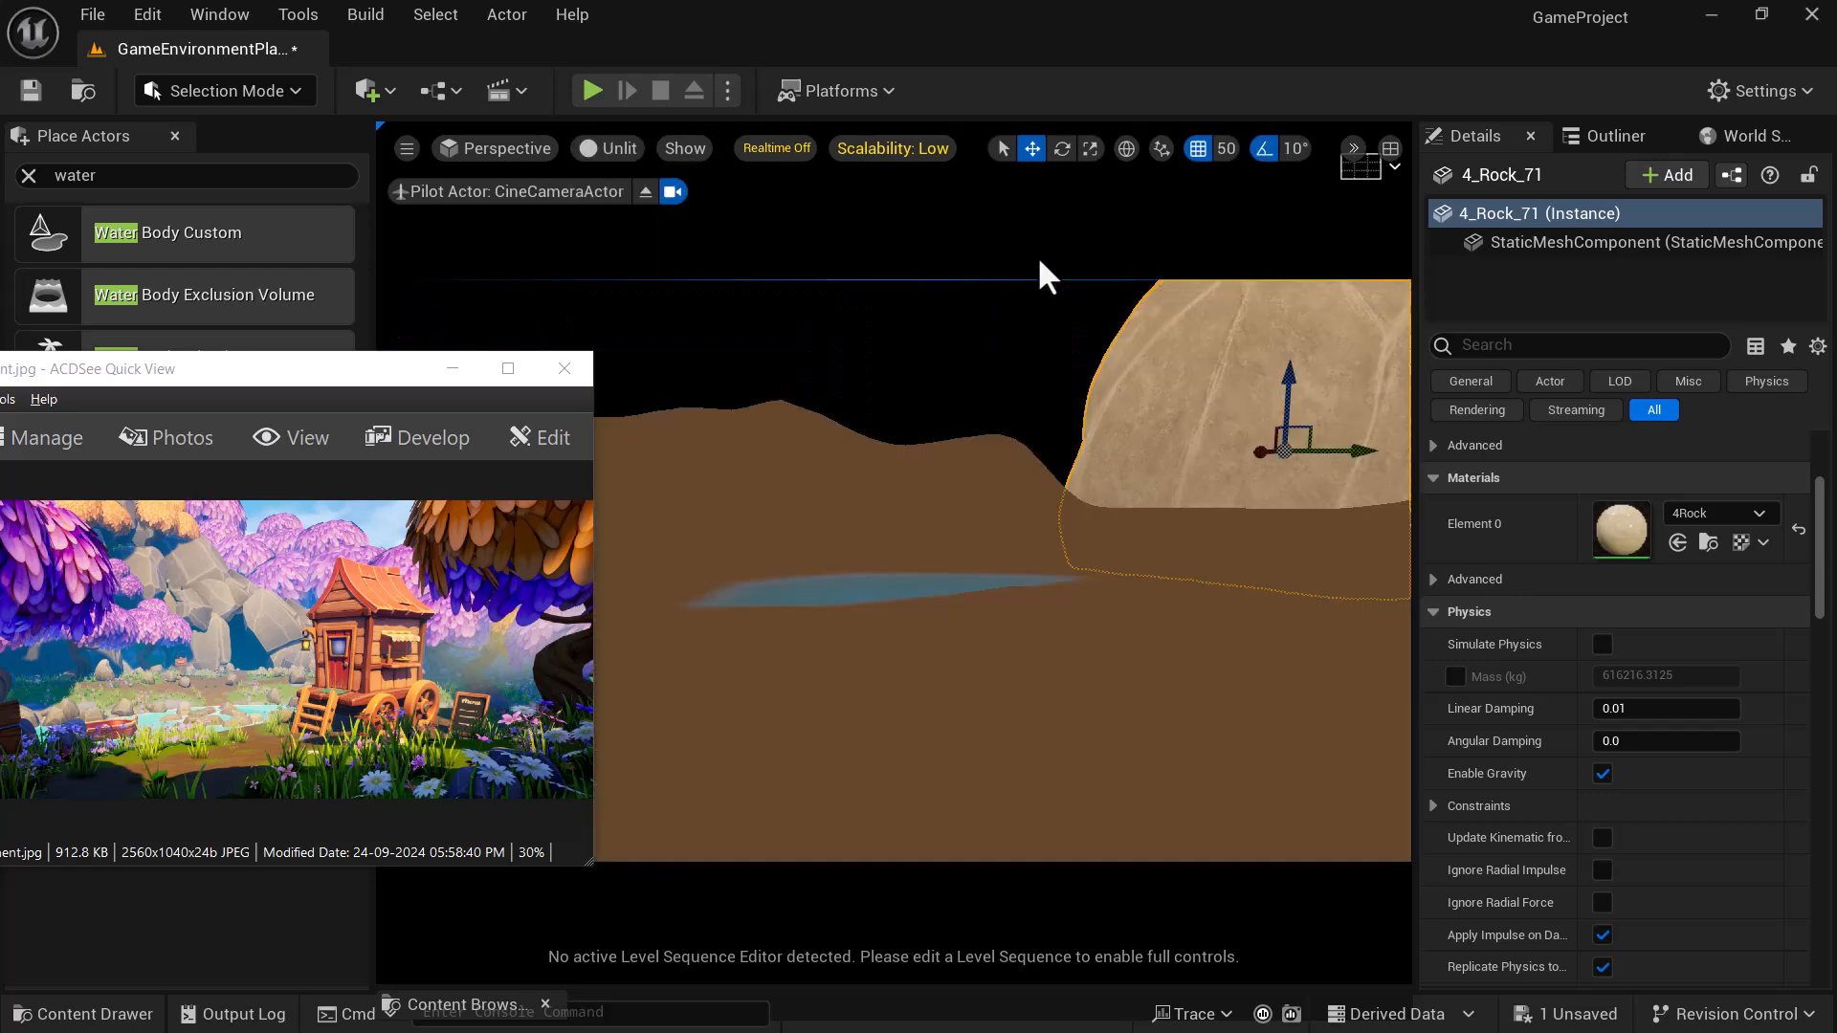
{"action": "key", "text": "alt+4"}
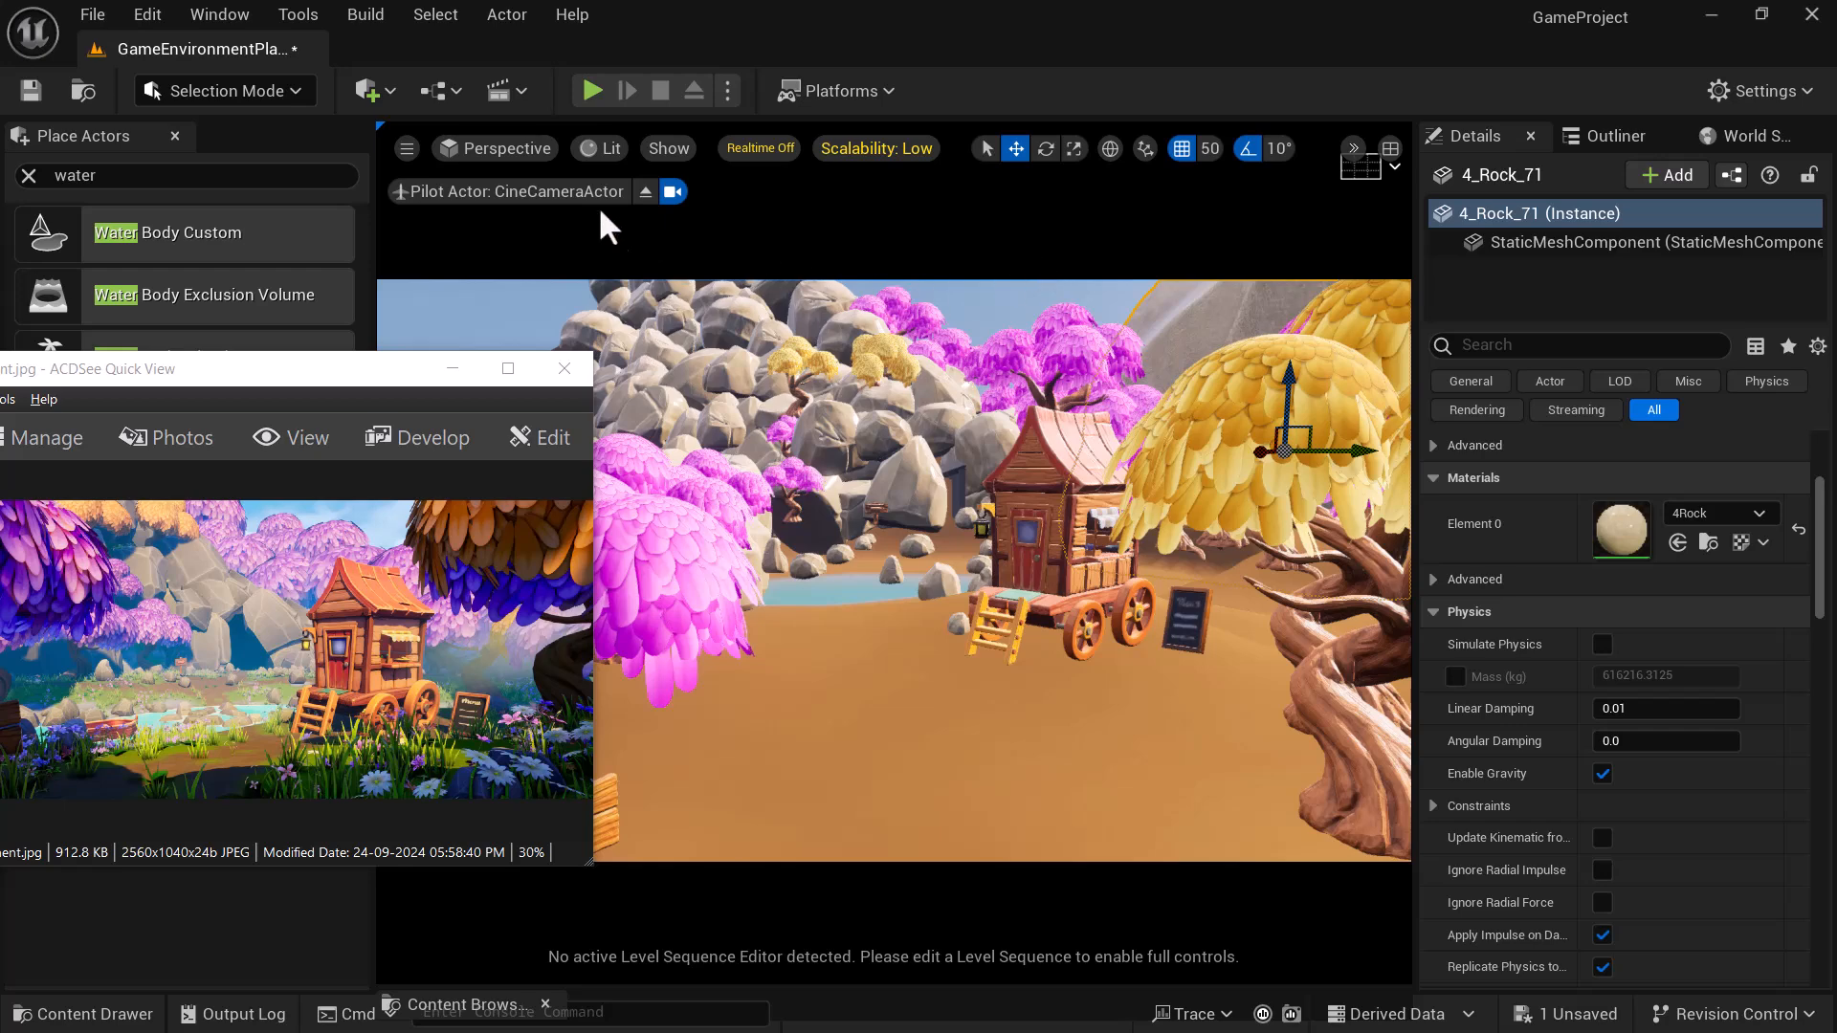
- Preview the scene in the Lighting Only view mode and switch back to Lit
{"action": "left_click", "coordinate": [603, 149]}
{"action": "left_click", "coordinate": [603, 148]}
{"action": "left_click", "coordinate": [1136, 362]}
{"action": "key", "text": "alt+6"}
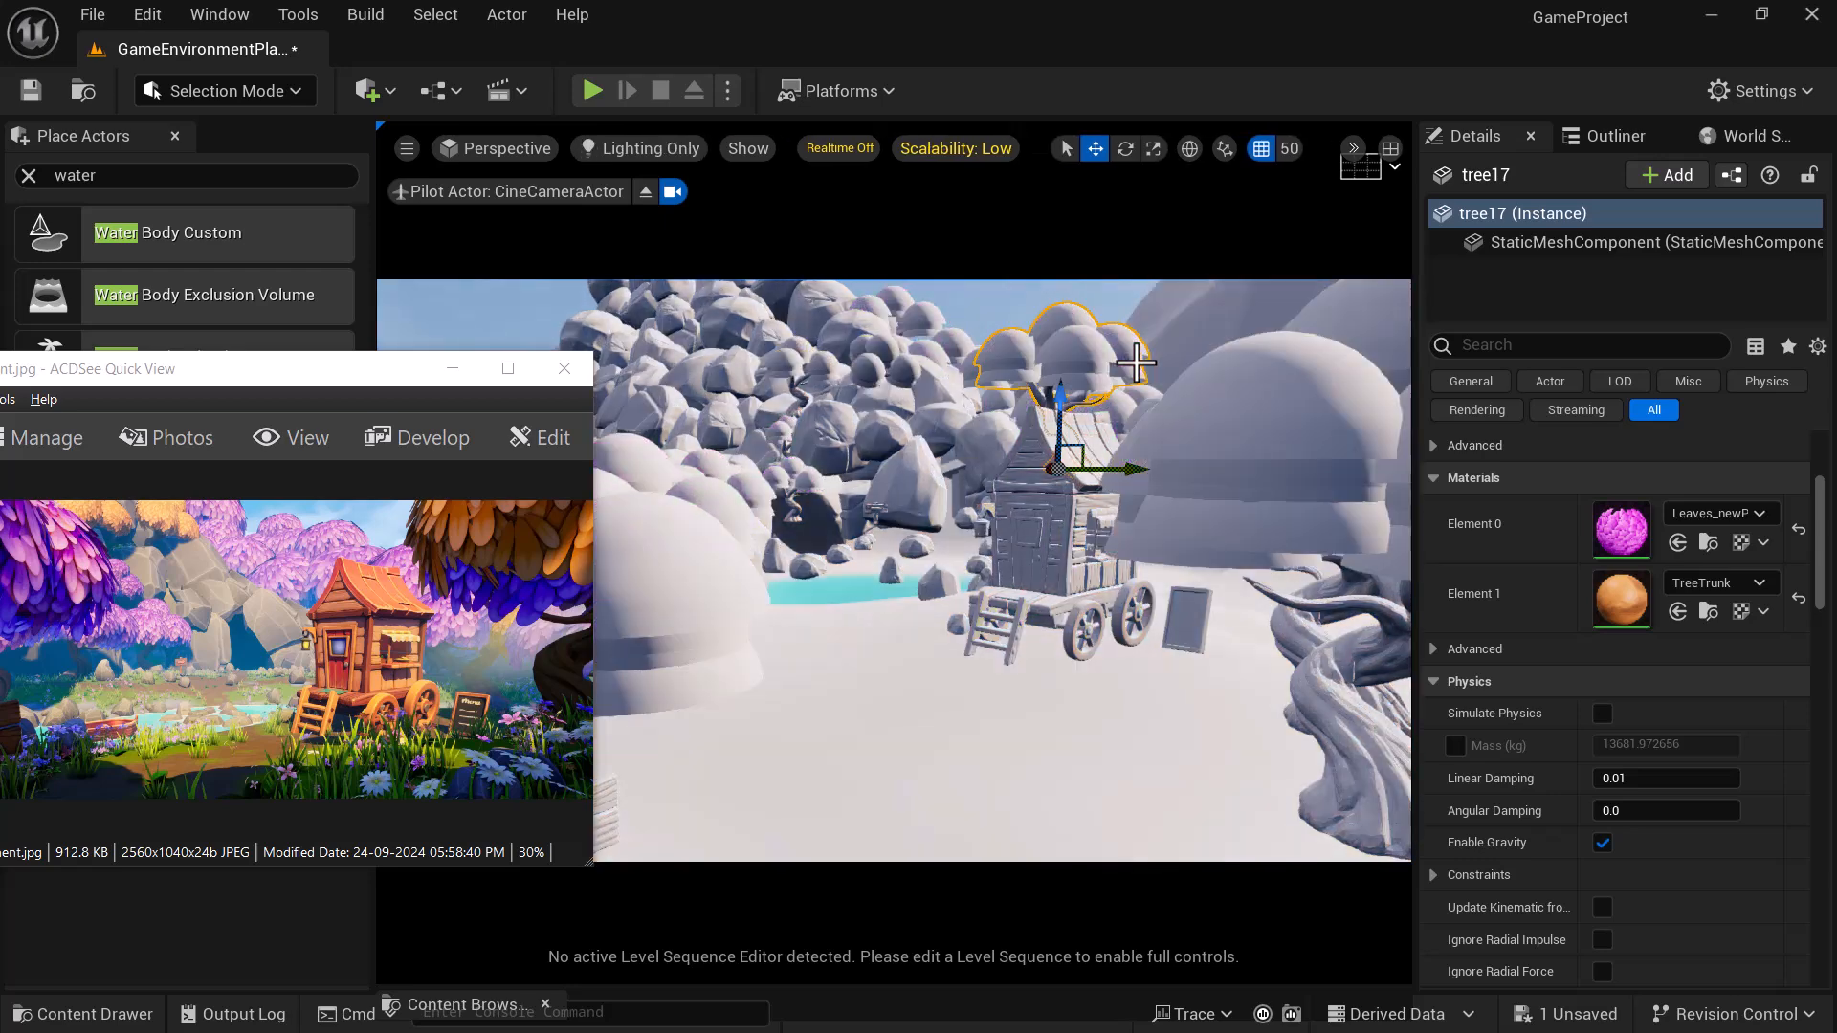
{"action": "key", "text": "alt+4"}
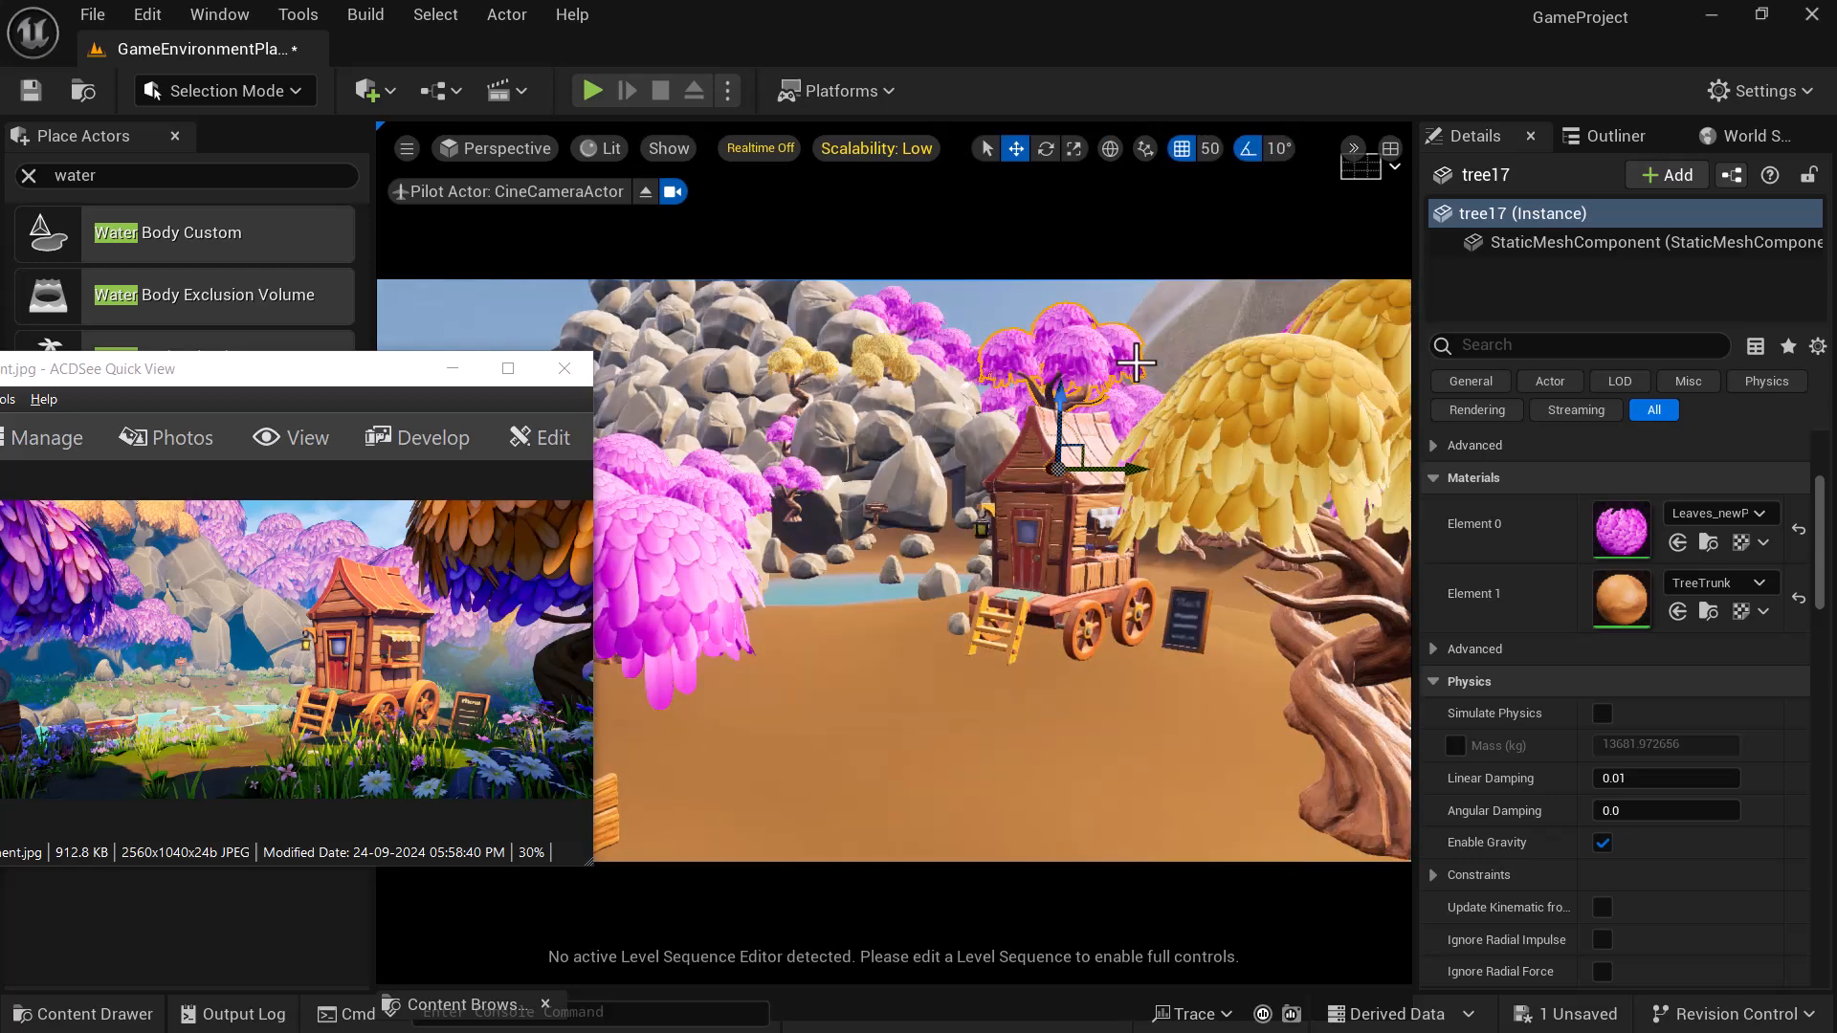
- Lower three small rocks at the lake's near edge beside the wagon, uncovering more of the water
{"action": "left_click_drag", "start_coordinate": [391, 376], "coordinate": [381, 244]}
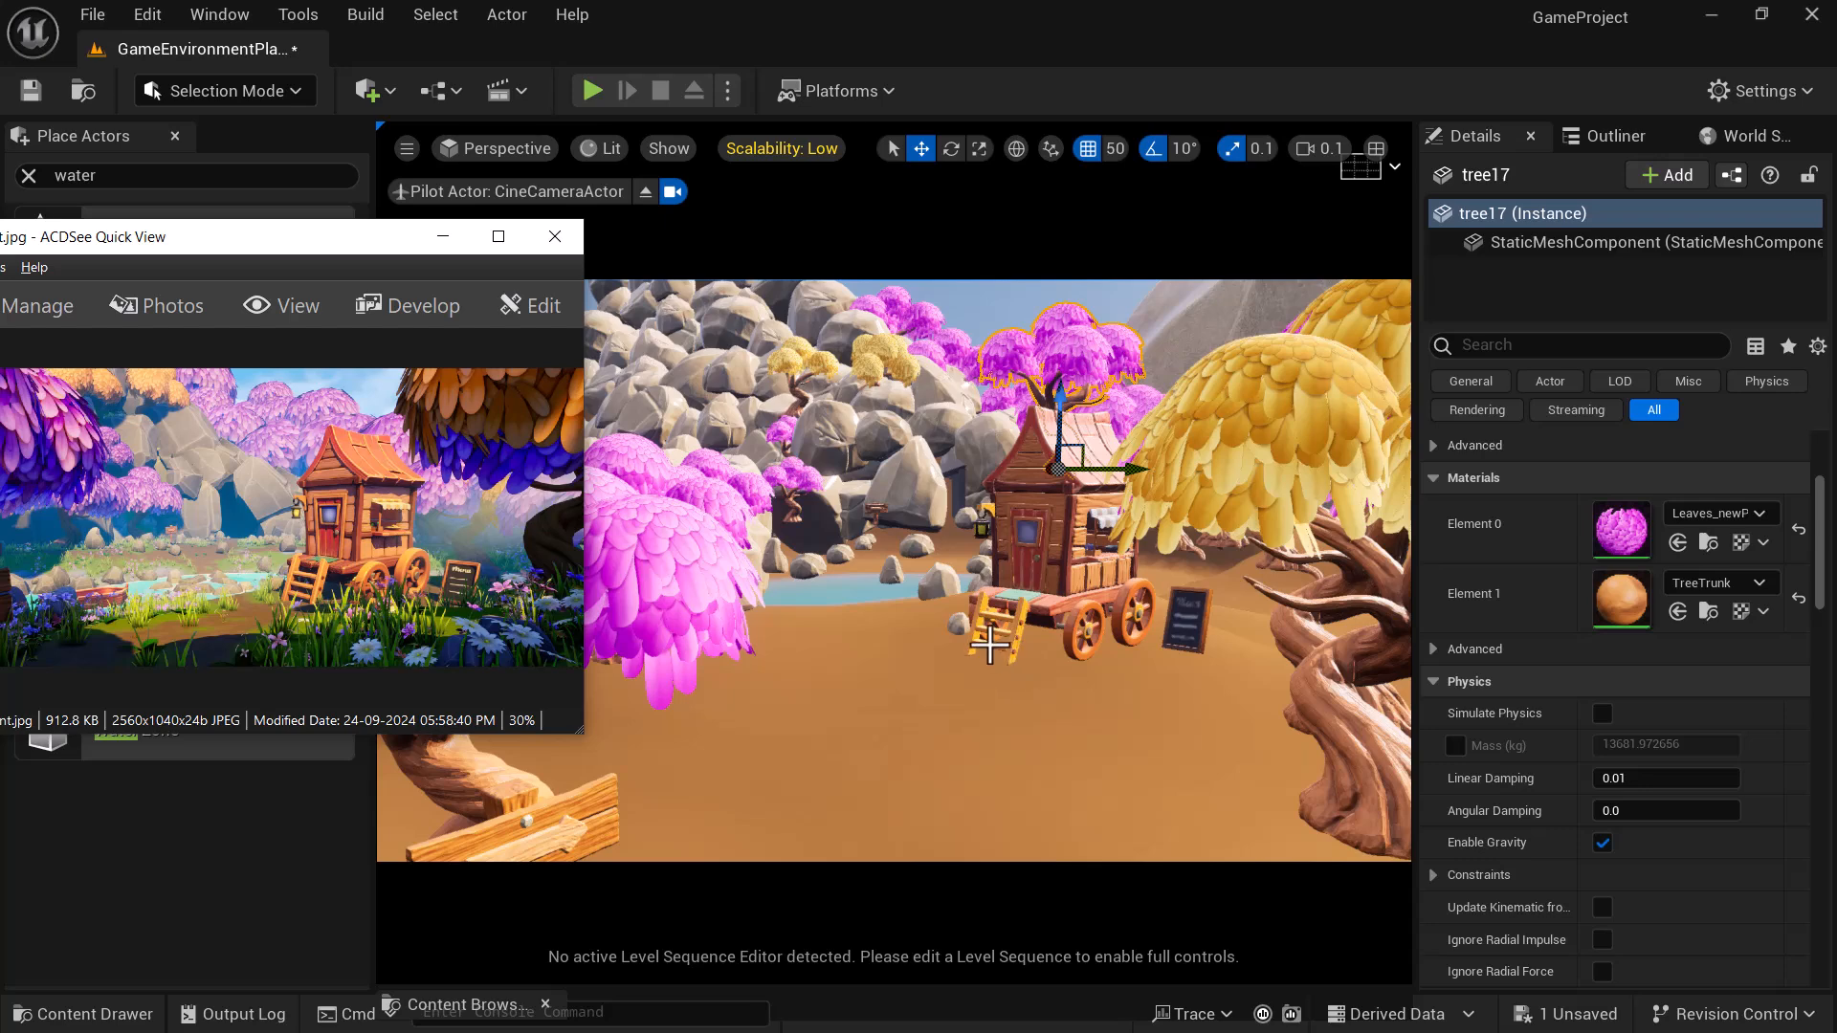
{"action": "left_click", "coordinate": [896, 570]}
{"action": "left_click_drag", "start_coordinate": [896, 517], "coordinate": [896, 522]}
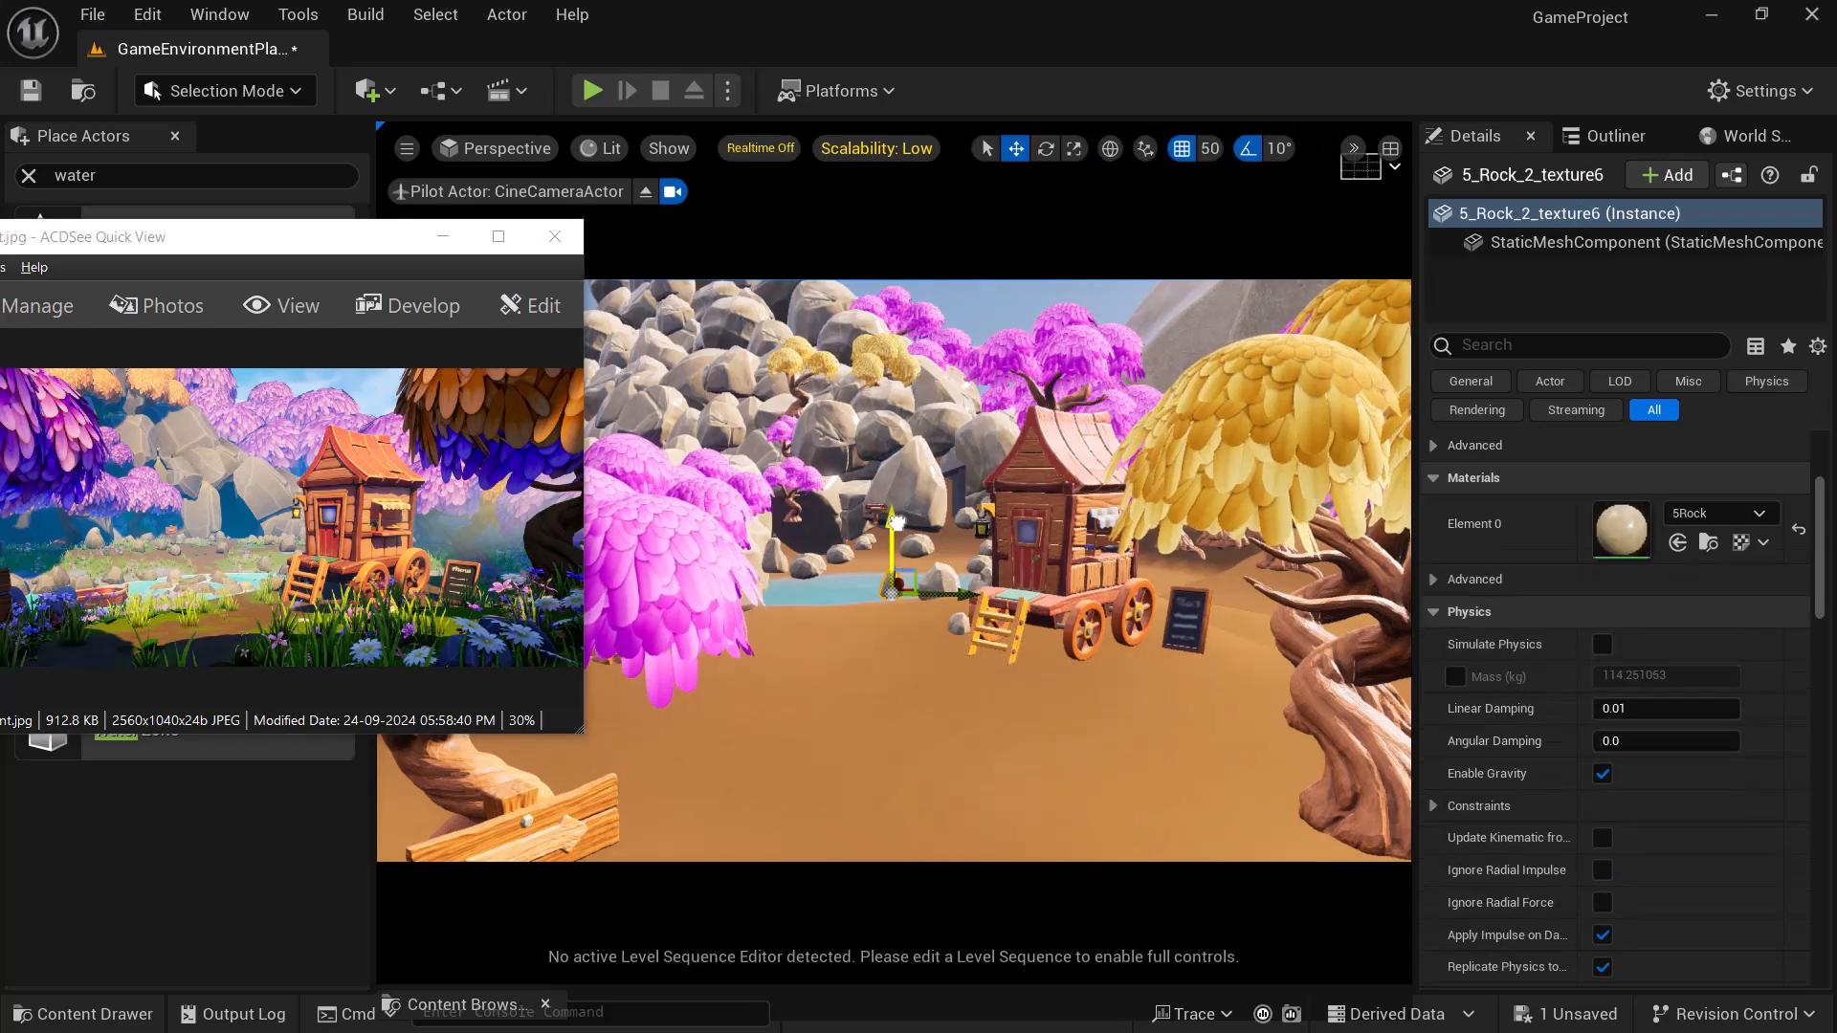
{"action": "left_click", "coordinate": [940, 579]}
{"action": "left_click_drag", "start_coordinate": [943, 525], "coordinate": [943, 515]}
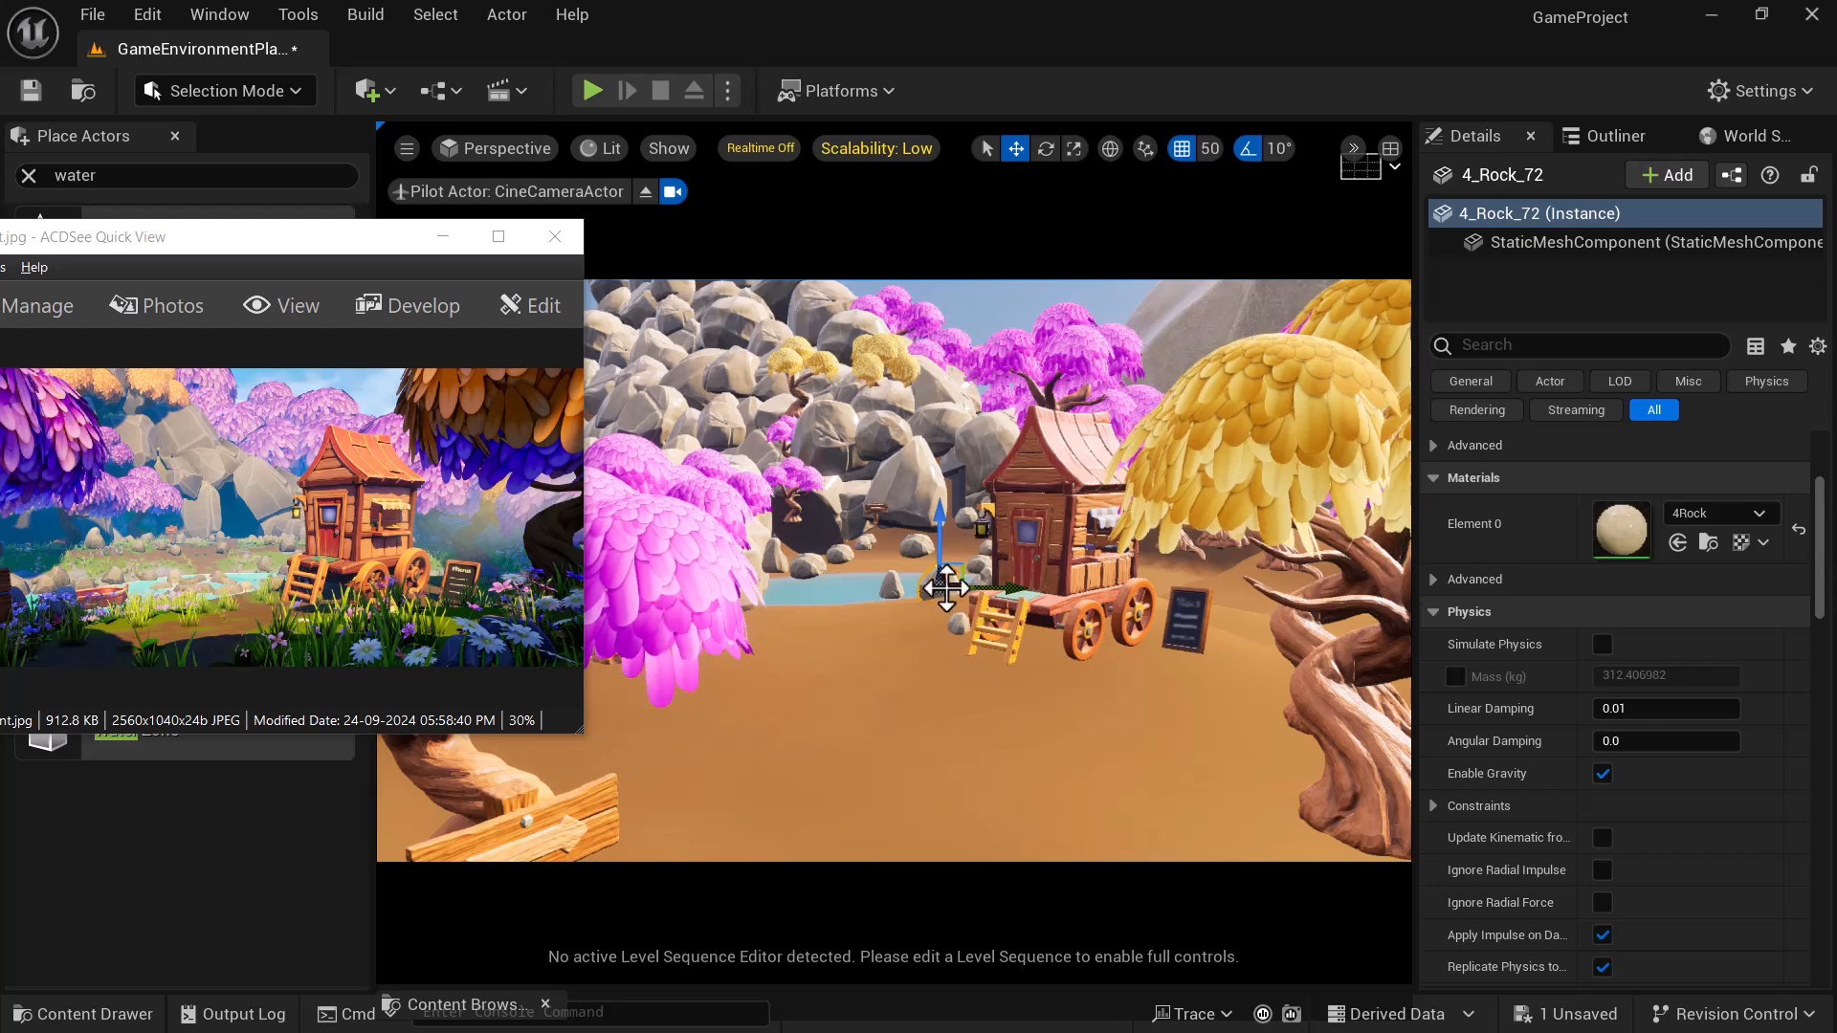
{"action": "left_click", "coordinate": [918, 543]}
{"action": "left_click_drag", "start_coordinate": [919, 471], "coordinate": [914, 514]}
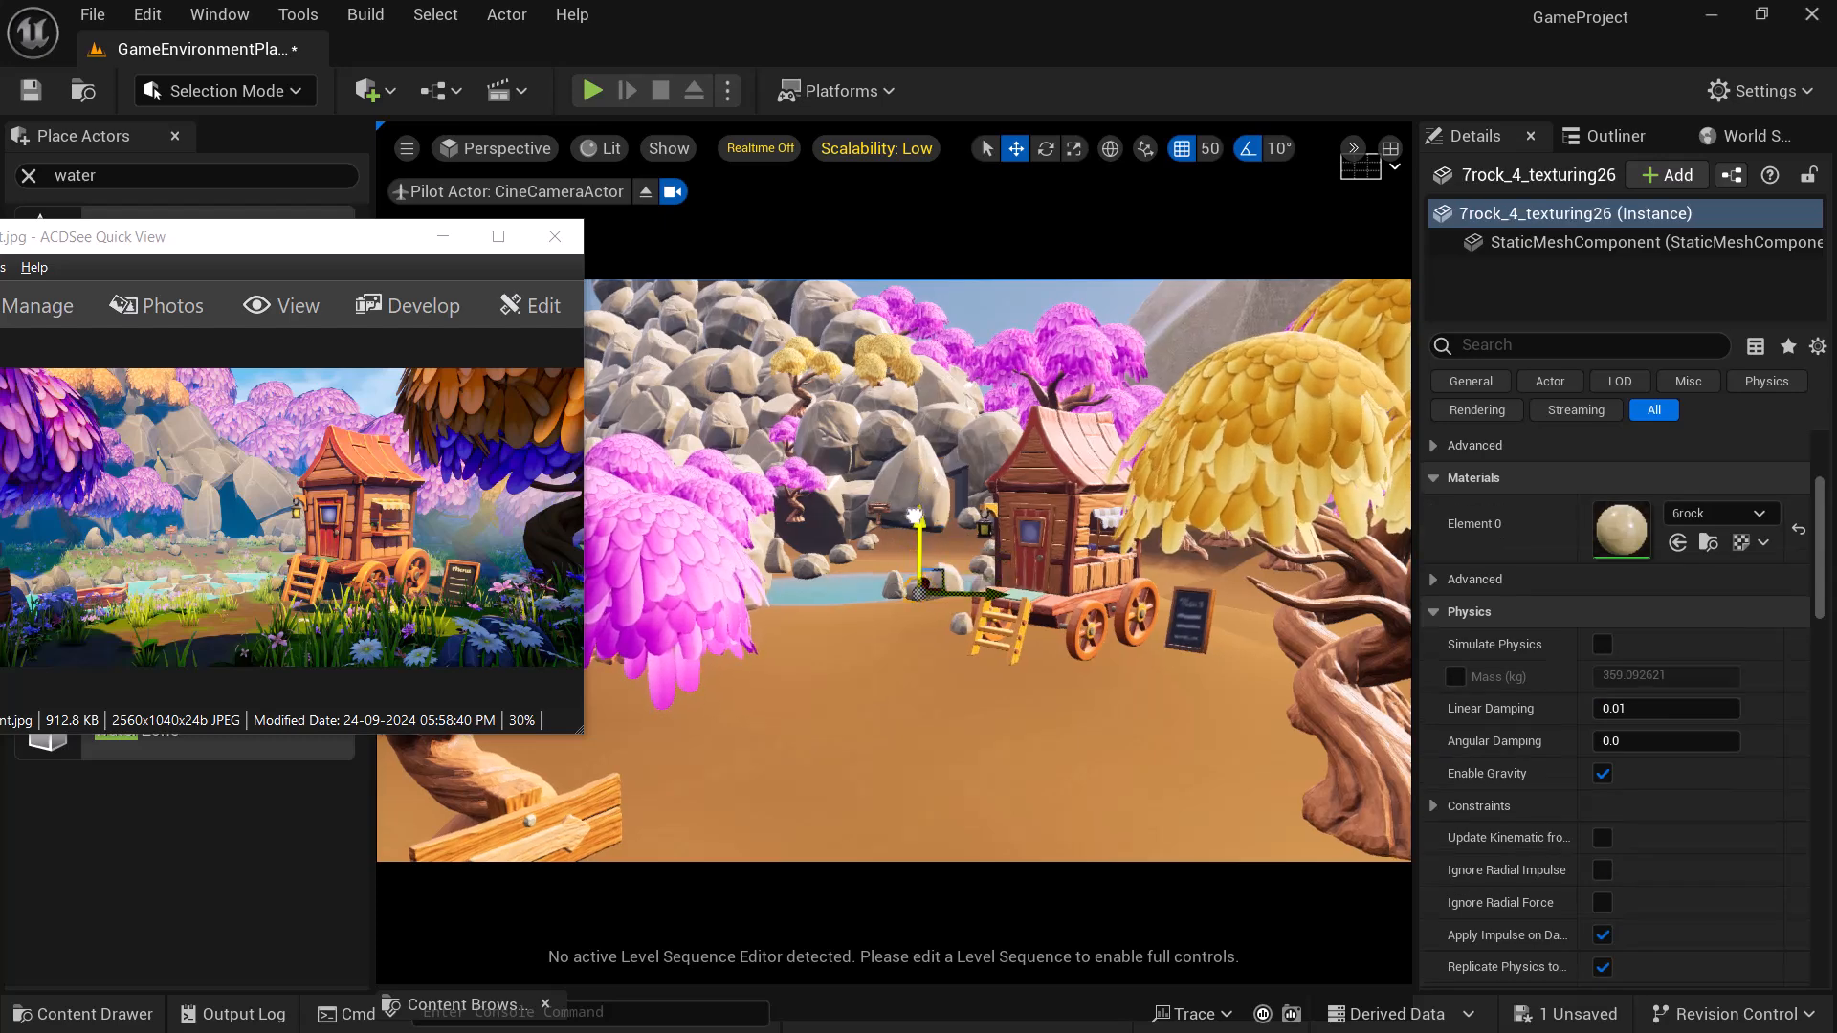
- Move the camera closer and re-angle it so the wagon sits larger and further right between the trees
{"action": "left_click", "coordinate": [892, 578]}
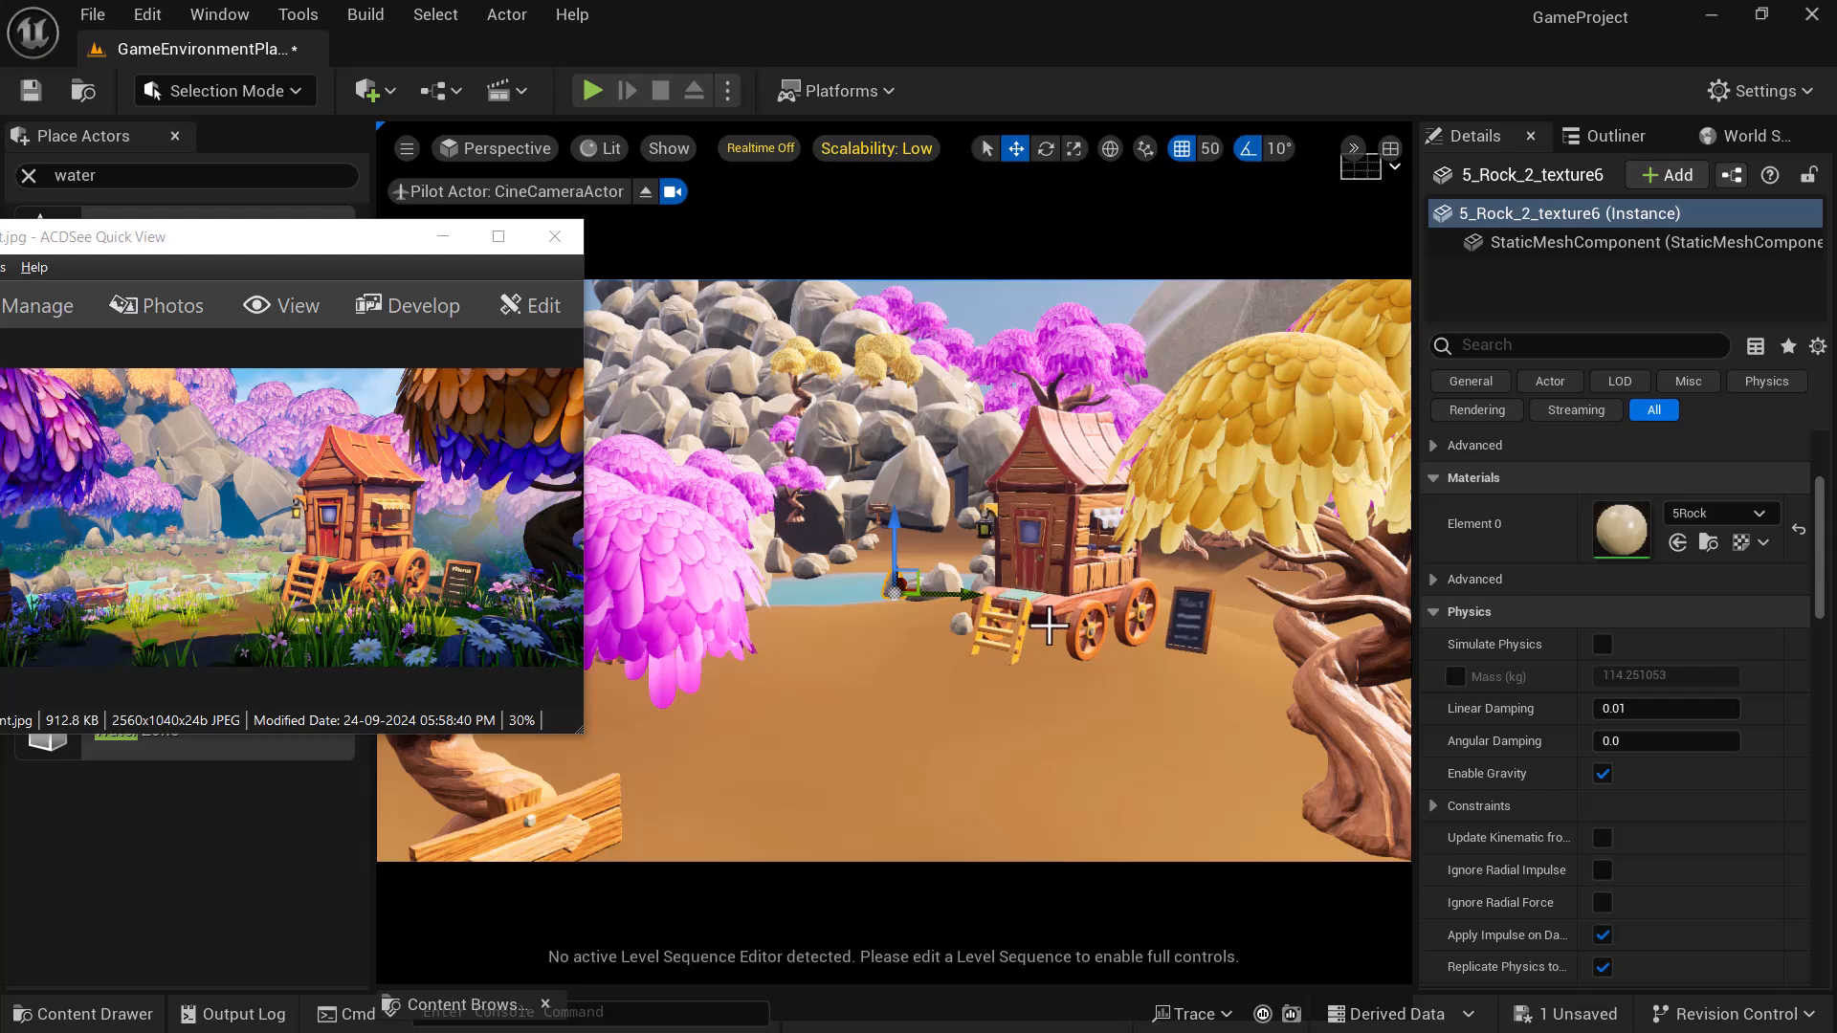
{"action": "right_click_drag", "start_coordinate": [1015, 593], "coordinate": [989, 590]}
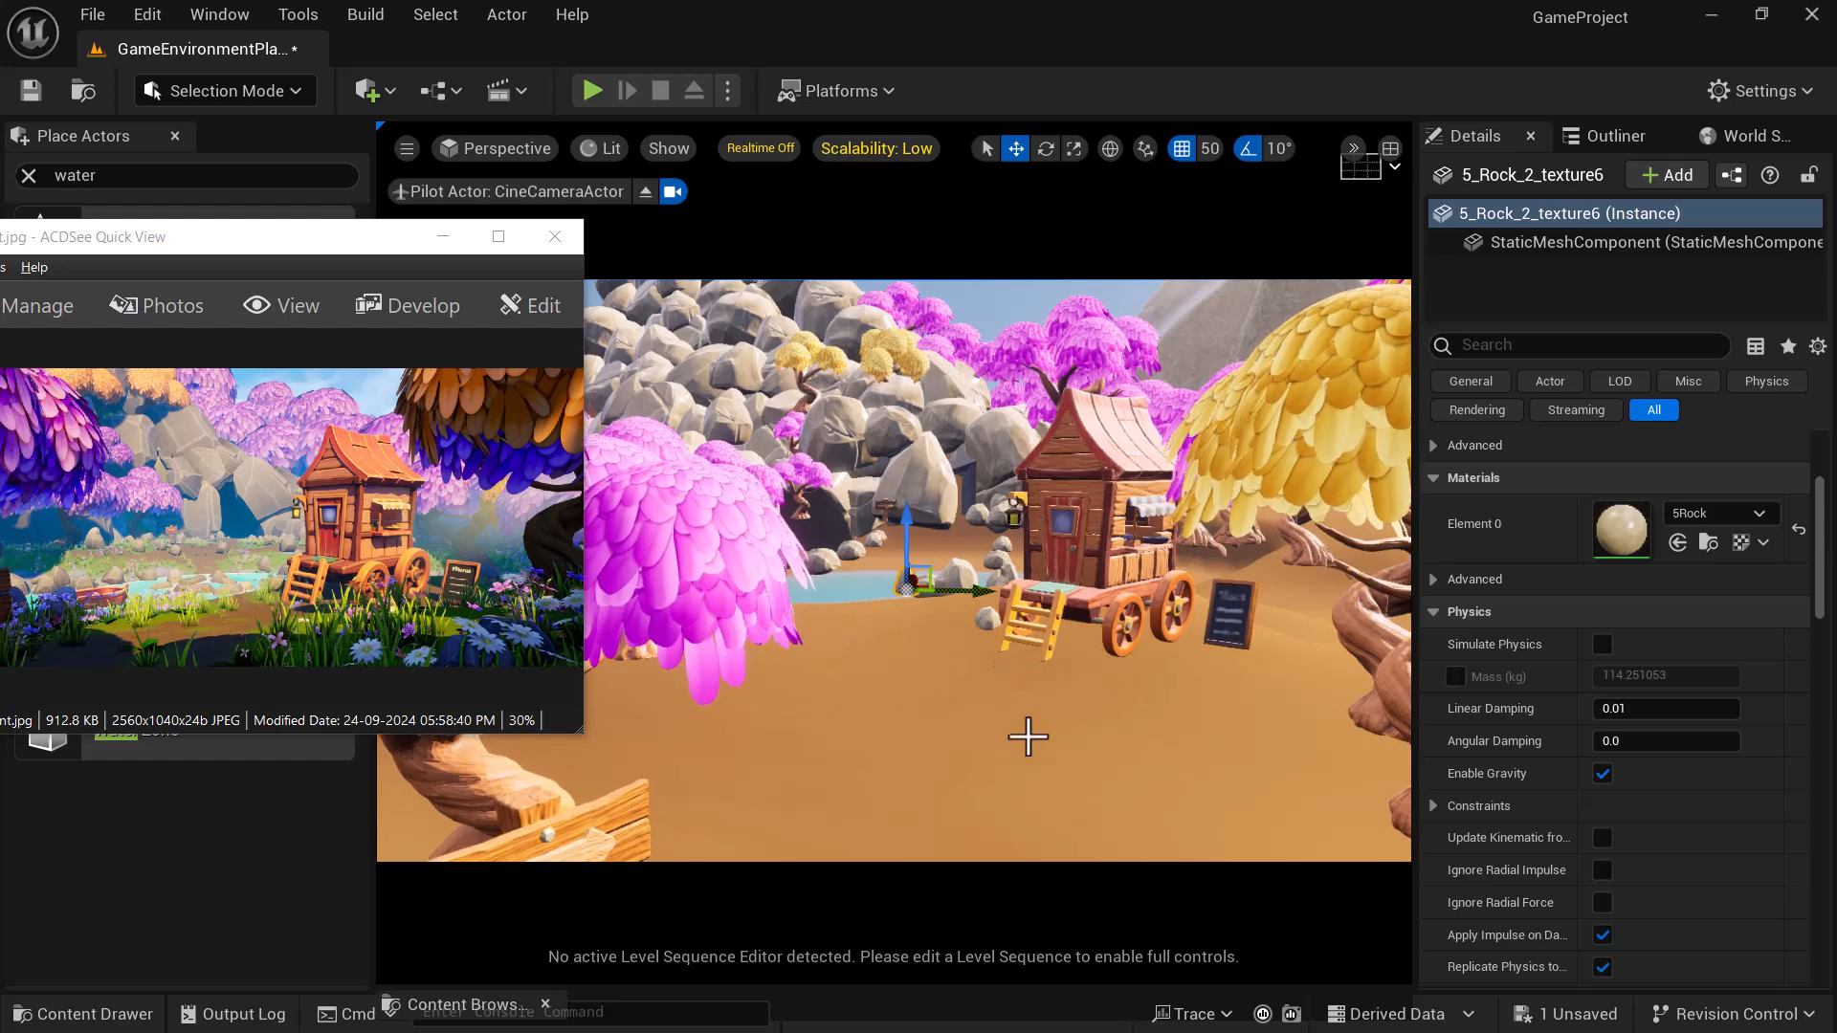
{"action": "key", "text": "super"}
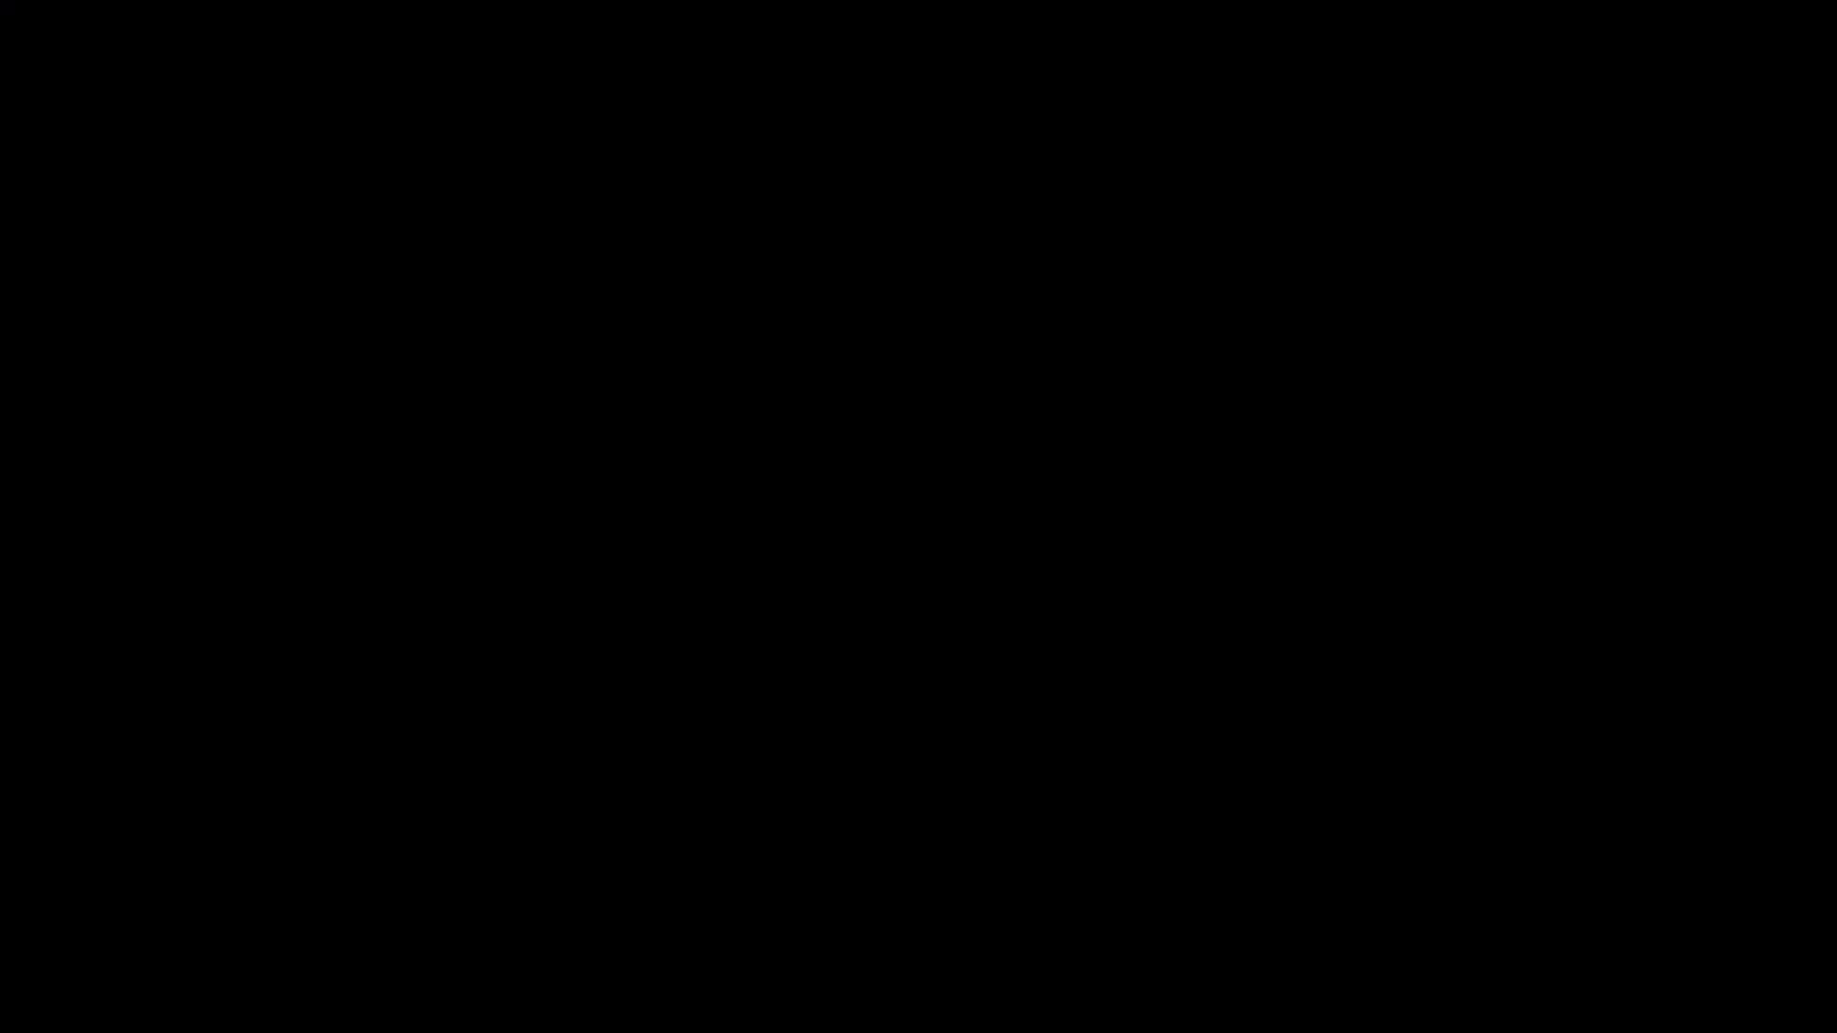